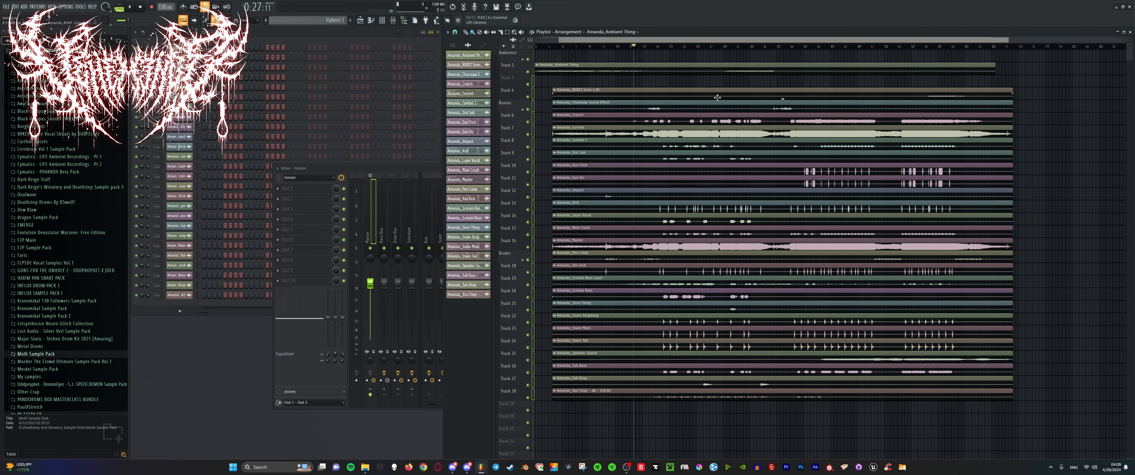
Move all stem clips except Amanda_Ambient Thing up one track and right, starting just after the ambient clip's end.
{"action": "left_click", "coordinate": [507, 33]}
{"action": "left_click_drag", "start_coordinate": [684, 75], "coordinate": [742, 409]}
{"action": "left_click", "coordinate": [468, 33]}
{"action": "left_click_drag", "start_coordinate": [578, 86], "coordinate": [1024, 74]}
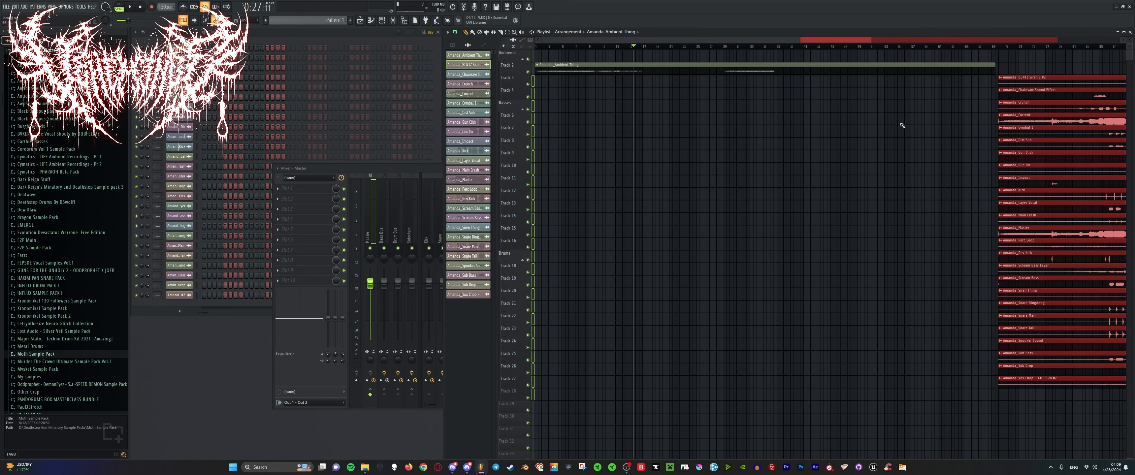
{"action": "left_click", "coordinate": [669, 207]}
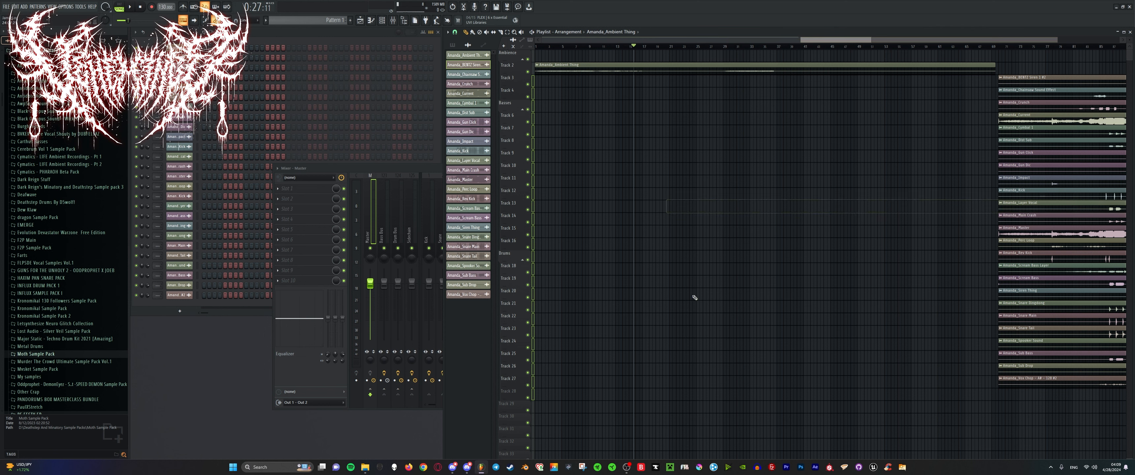
Move the mixer window closer to the browser so that more of its channel strips fit beside the playlist.
{"action": "right_click", "coordinate": [528, 235]}
{"action": "right_click", "coordinate": [528, 234]}
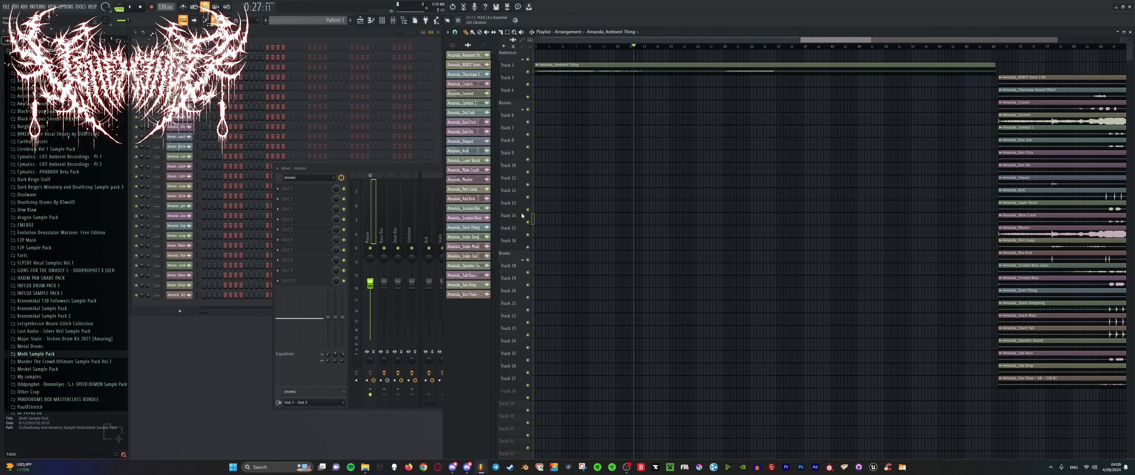
{"action": "left_click_drag", "start_coordinate": [430, 168], "coordinate": [361, 173]}
{"action": "left_click", "coordinate": [497, 45]}
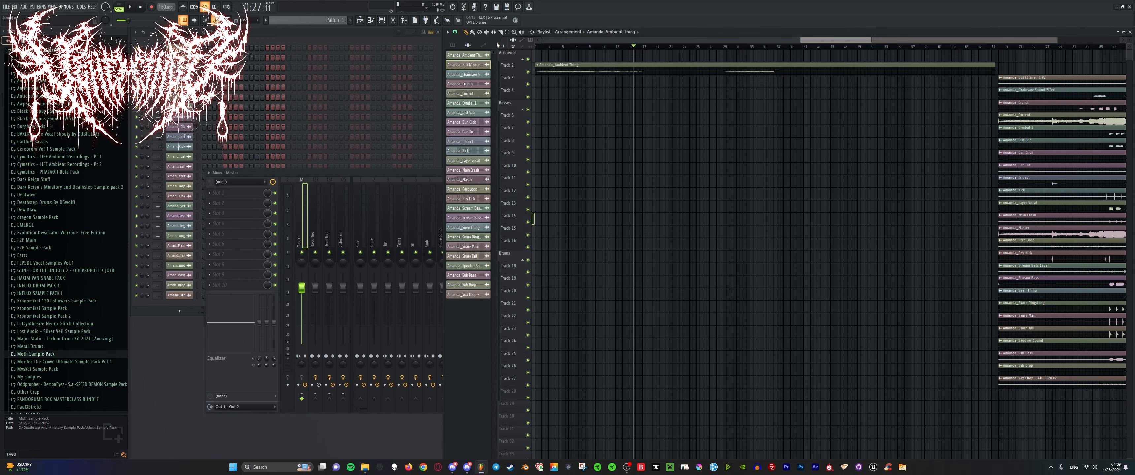
{"action": "left_click_drag", "start_coordinate": [828, 40], "coordinate": [1006, 50]}
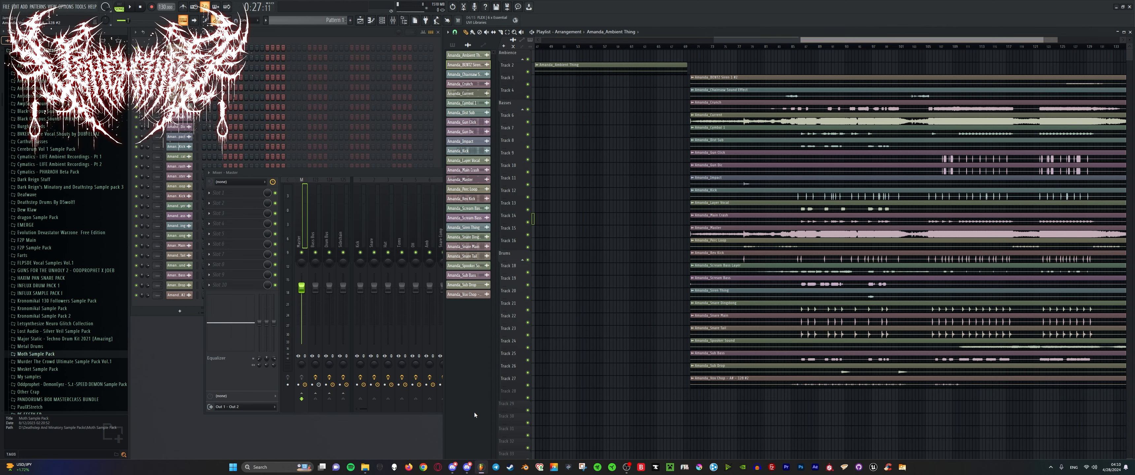
{"action": "left_click_drag", "start_coordinate": [887, 41], "coordinate": [532, 50]}
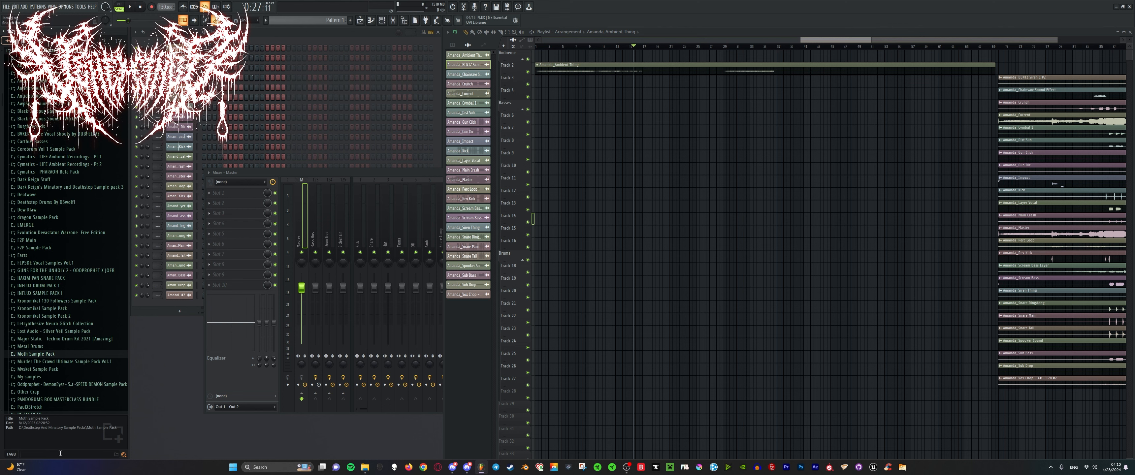
Search the browser for kick samples and check the mixer page of EZdrummer 3.
{"action": "key", "text": "BackSpace"}
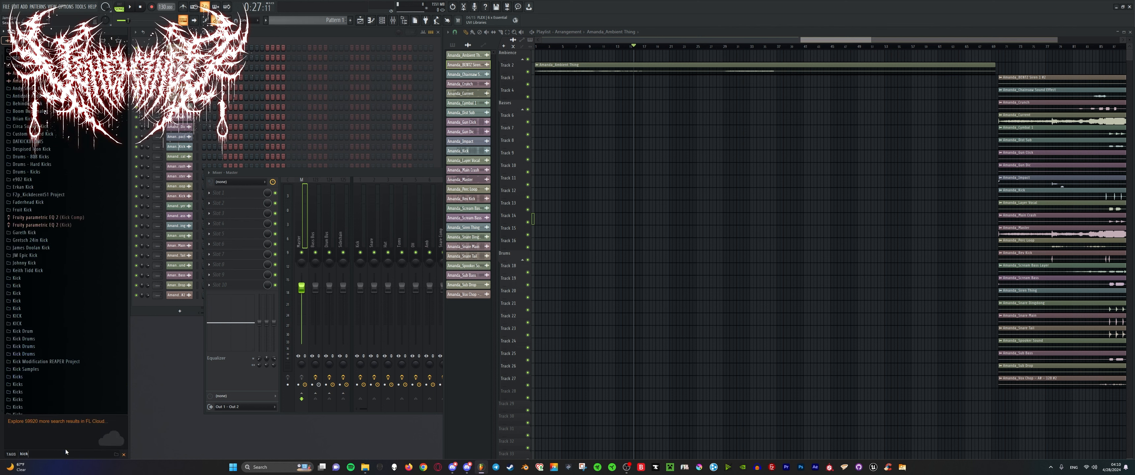
{"action": "left_click", "coordinate": [453, 45]}
{"action": "left_click", "coordinate": [178, 46]}
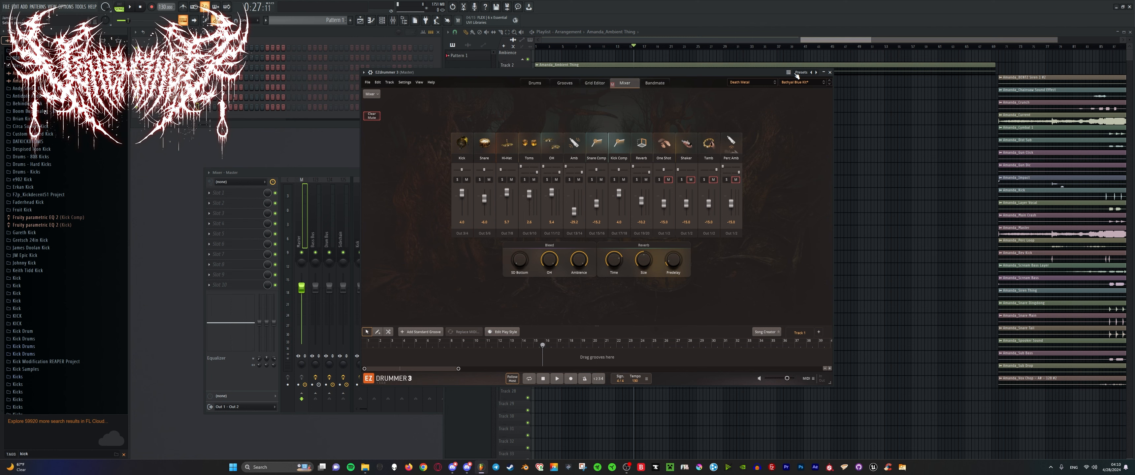
{"action": "left_click", "coordinate": [829, 73]}
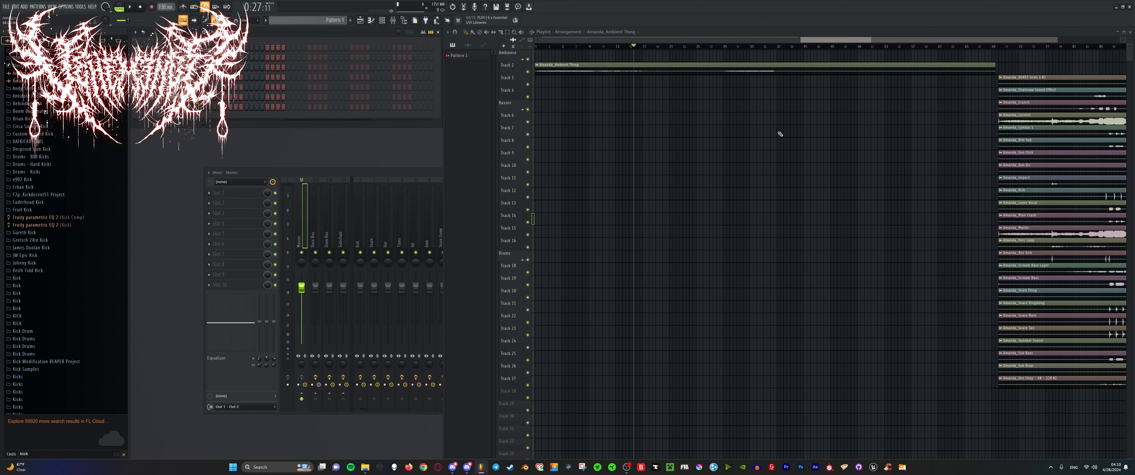
{"action": "left_click_drag", "start_coordinate": [59, 453], "coordinate": [1, 453]}
{"action": "key", "text": "BackSpace"}
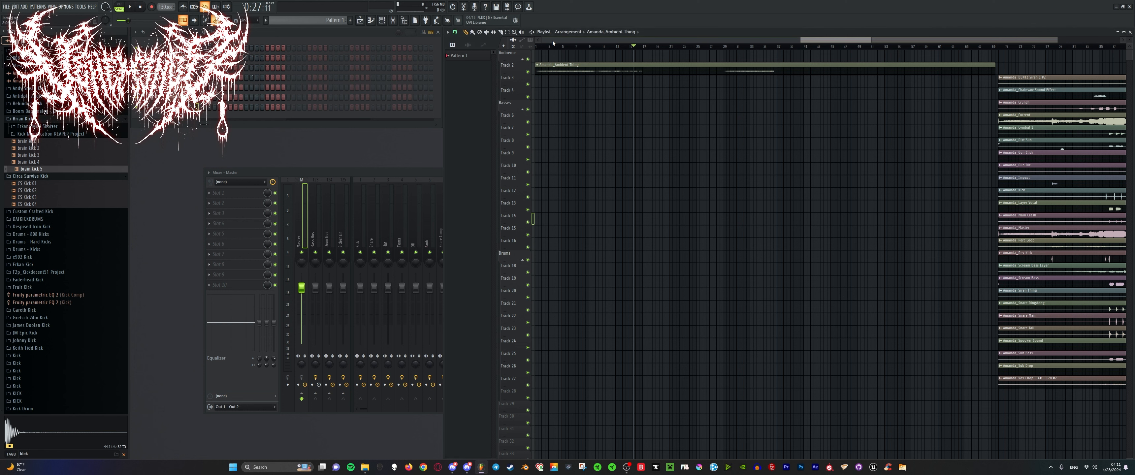
Save the project as "Amanda Remix Actual" in a new project folder.
{"action": "key", "text": "ctrl+s"}
{"action": "type", "text": "Aman"}
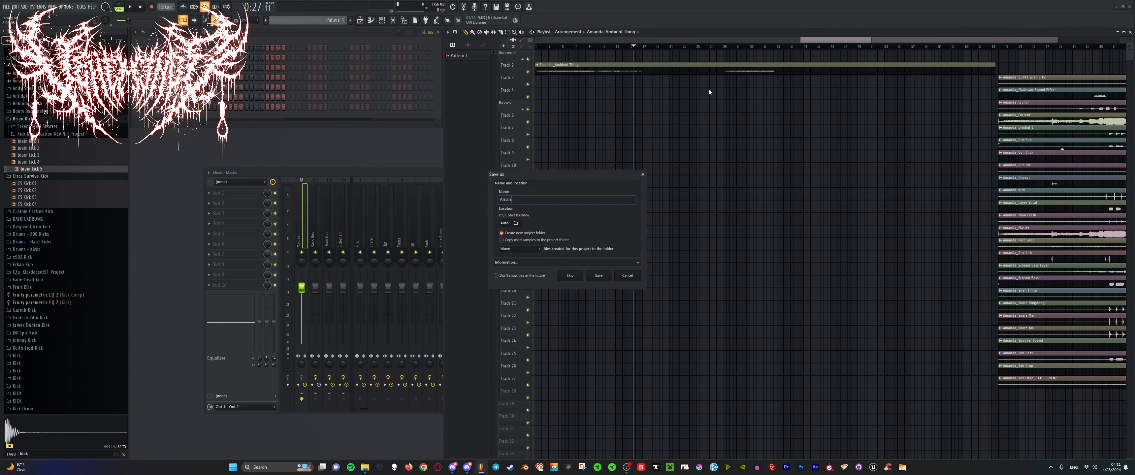
{"action": "type", "text": "da Remix Actual"}
{"action": "left_click", "coordinate": [598, 275]}
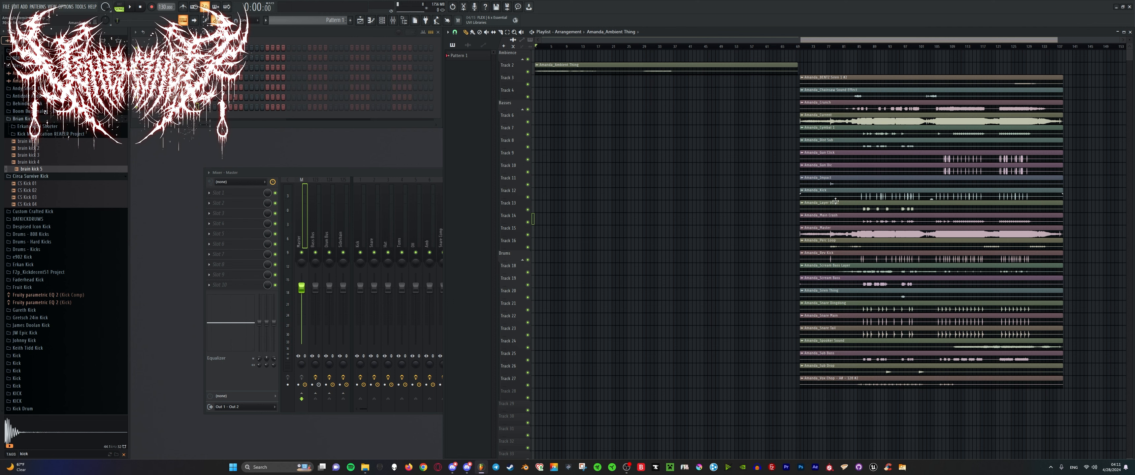
Move the Amanda_Kick clip to the start of Track 12 and set the playhead just before its first hit.
{"action": "left_click_drag", "start_coordinate": [834, 199], "coordinate": [547, 198]}
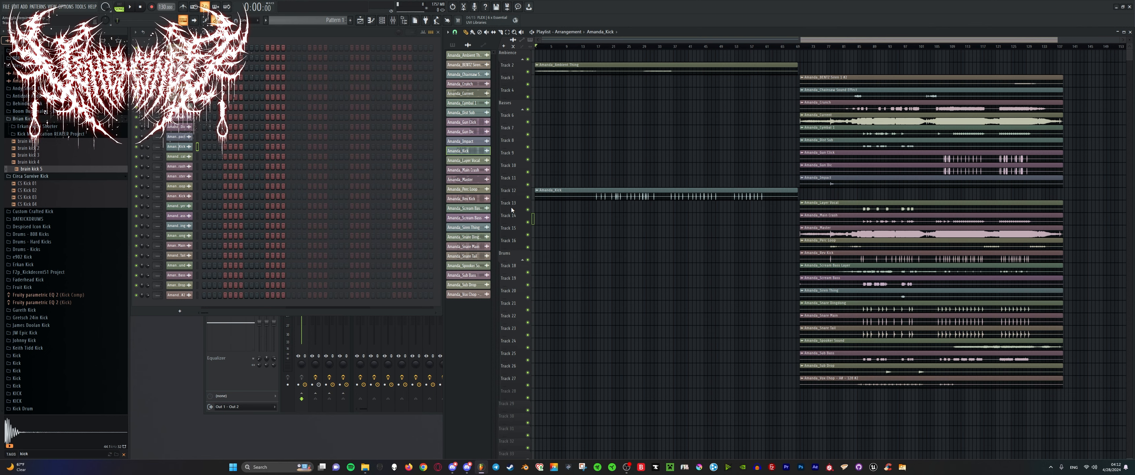
{"action": "scroll", "coordinate": [583, 173], "scroll_direction": "up", "scroll_amount": 10}
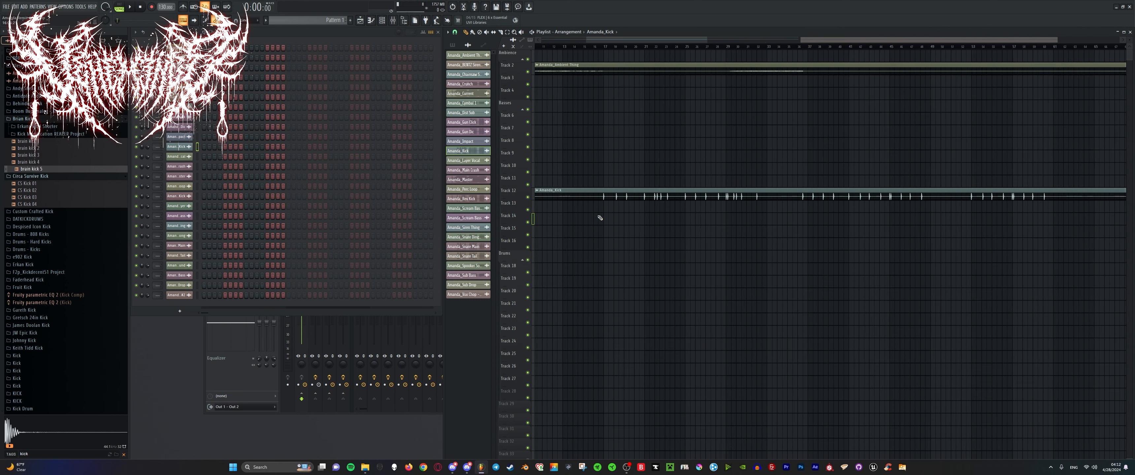
{"action": "scroll", "coordinate": [634, 194], "scroll_direction": "down", "scroll_amount": 10}
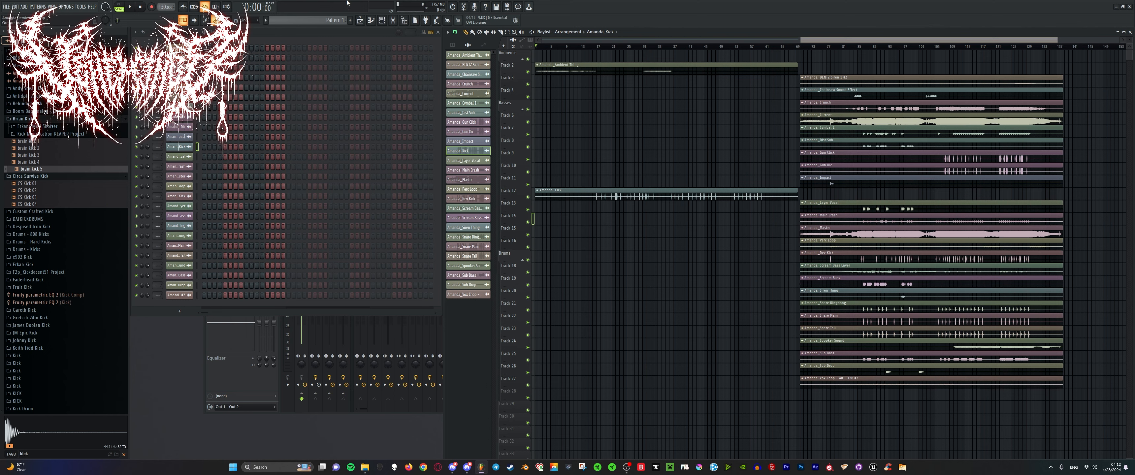
{"action": "scroll", "coordinate": [818, 155], "scroll_direction": "up", "scroll_amount": 8, "text": "ctrl"}
{"action": "left_click", "coordinate": [815, 47]}
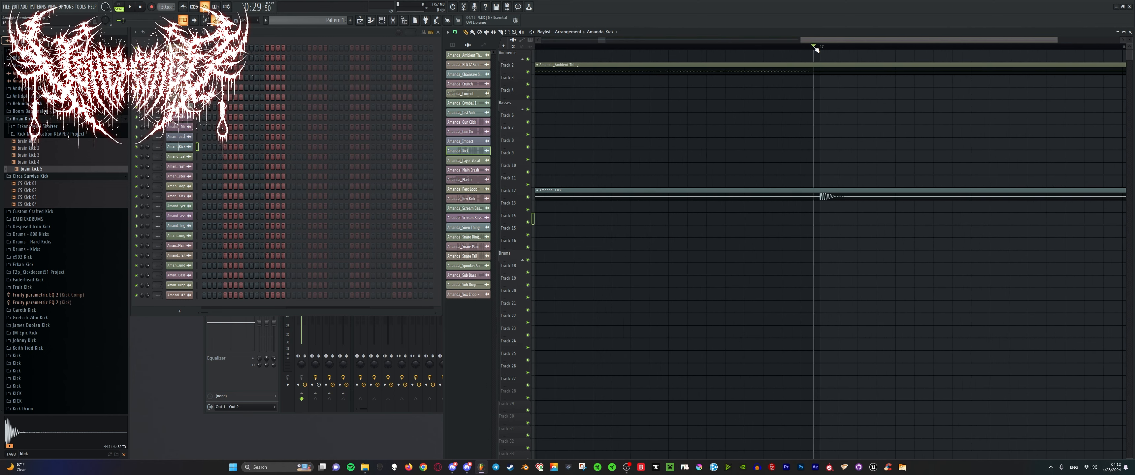
Play the first hits of the Amanda_Kick stem repeatedly from the playhead to hear the kick sound.
{"action": "key", "text": "space"}
{"action": "key", "text": "space"}
{"action": "key", "text": "space"}
{"action": "key", "text": "space"}
{"action": "key", "text": "space"}
{"action": "key", "text": "space"}
{"action": "scroll", "coordinate": [711, 156], "scroll_direction": "down", "scroll_amount": 8, "text": "ctrl"}
{"action": "key", "text": "space"}
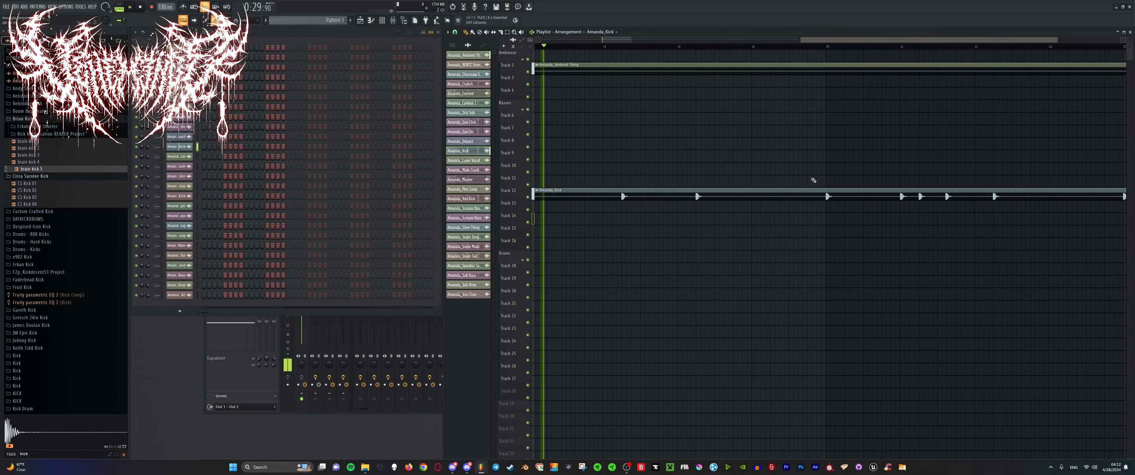
{"action": "key", "text": "space"}
{"action": "scroll", "coordinate": [728, 182], "scroll_direction": "up", "scroll_amount": 4, "text": "ctrl"}
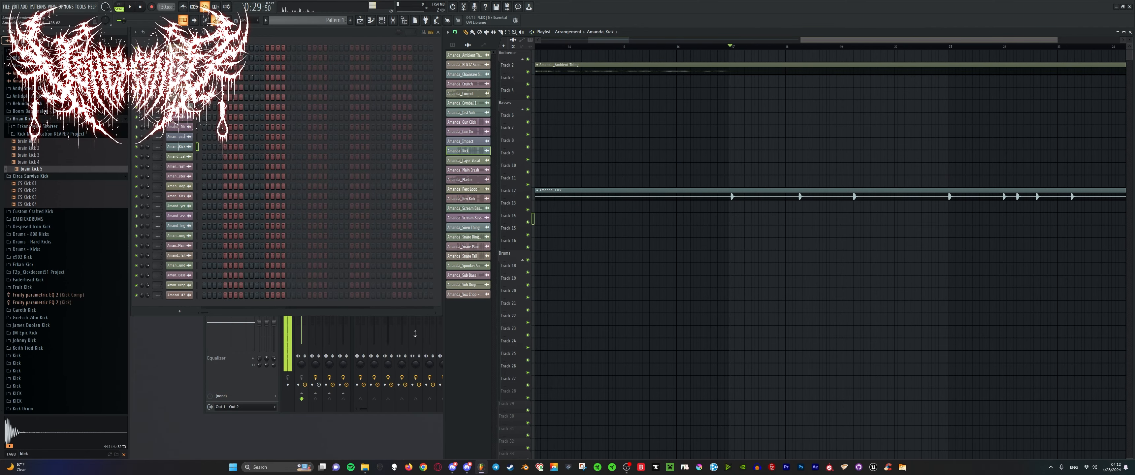
Audition the brain kick samples in the Brian Kick folder against the original kick, ending on brain kick 5.
{"action": "left_click", "coordinate": [24, 454]}
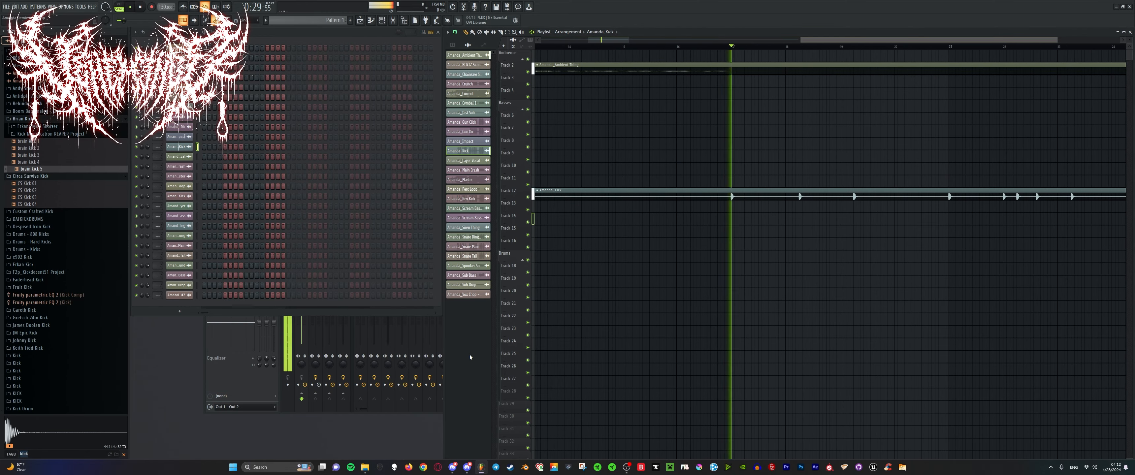
{"action": "scroll", "coordinate": [666, 221], "scroll_direction": "down", "scroll_amount": 10, "text": "ctrl"}
{"action": "scroll", "coordinate": [591, 211], "scroll_direction": "up", "scroll_amount": 5, "text": "ctrl"}
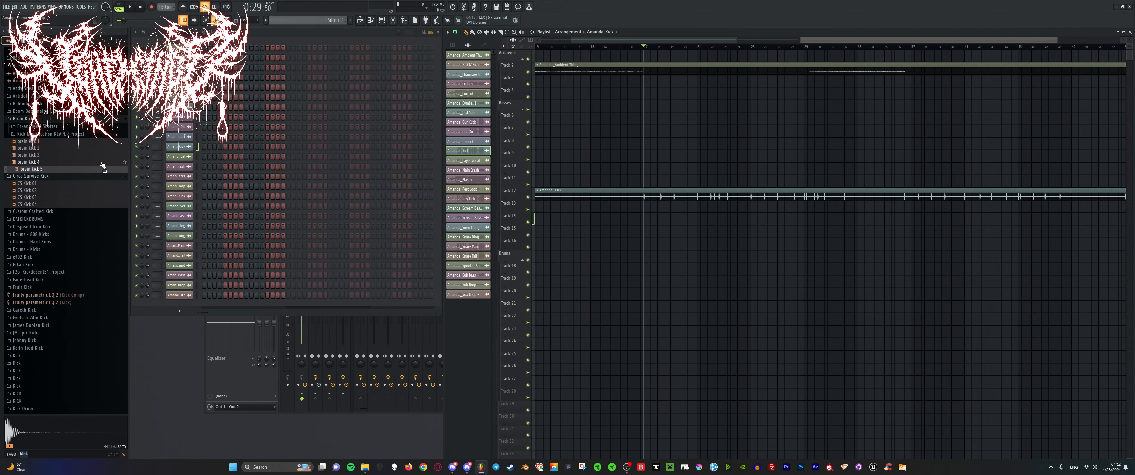
{"action": "left_click", "coordinate": [75, 163]}
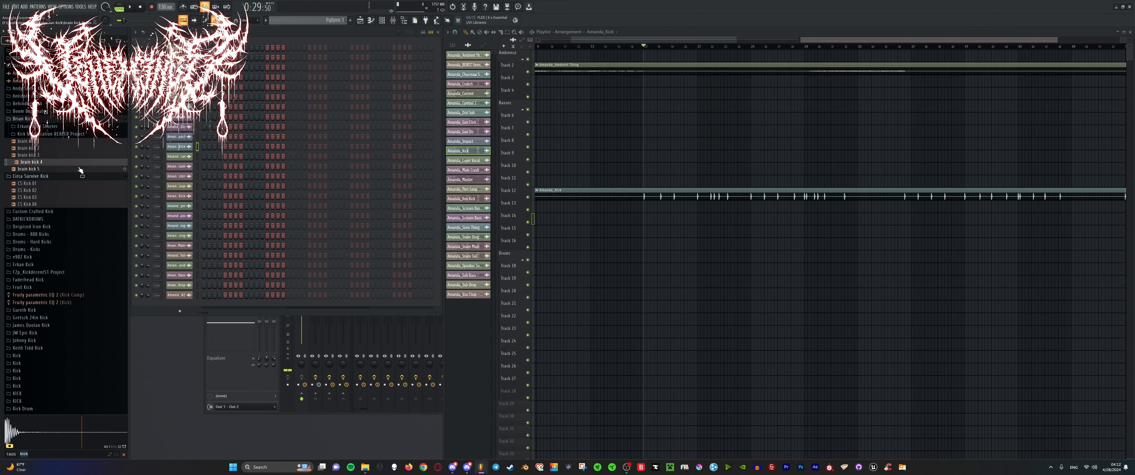
{"action": "left_click", "coordinate": [78, 169]}
{"action": "left_click", "coordinate": [76, 149]}
{"action": "left_click", "coordinate": [76, 142]}
{"action": "left_click", "coordinate": [75, 169]}
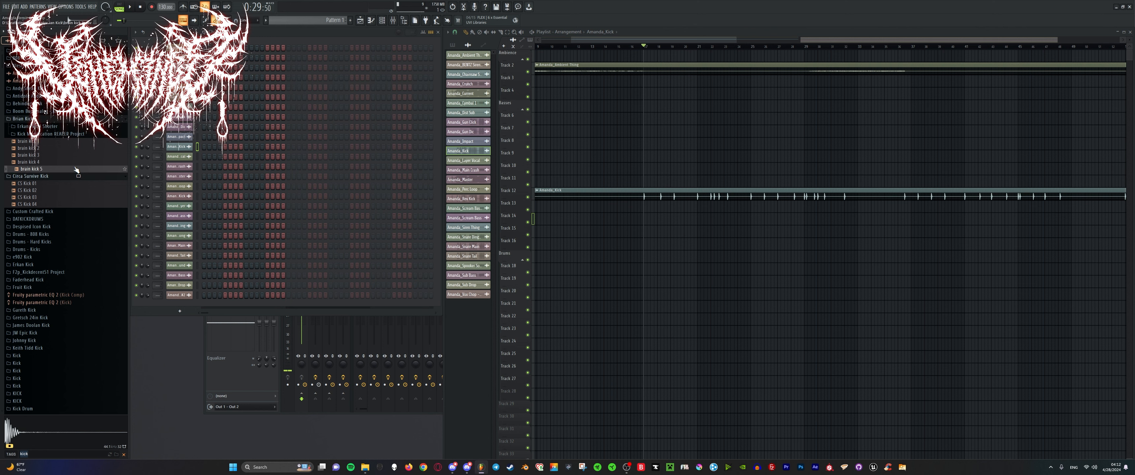
{"action": "left_click", "coordinate": [73, 163]}
{"action": "left_click", "coordinate": [70, 156]}
{"action": "left_click", "coordinate": [69, 149]}
{"action": "left_click", "coordinate": [68, 143]}
{"action": "left_click", "coordinate": [70, 169]}
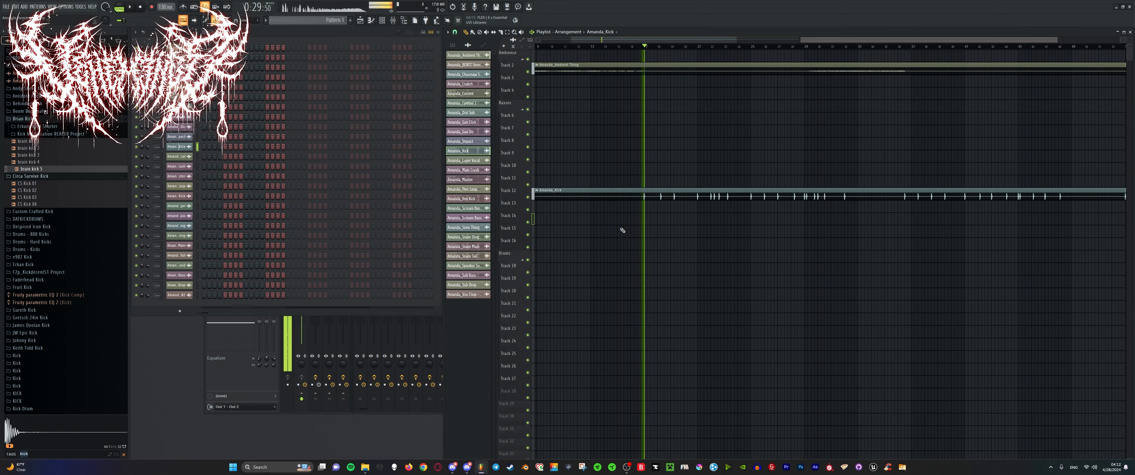
Place brain kick 5 on Track 13 beneath the first kick hit, and delete the Amanda_Kick clip from Track 12.
{"action": "scroll", "coordinate": [621, 228], "scroll_direction": "down", "scroll_amount": 3}
{"action": "left_click_drag", "start_coordinate": [66, 170], "coordinate": [708, 217]}
{"action": "scroll", "coordinate": [566, 267], "scroll_direction": "up", "scroll_amount": 1}
{"action": "scroll", "coordinate": [582, 266], "scroll_direction": "up", "scroll_amount": 5}
{"action": "scroll", "coordinate": [859, 265], "scroll_direction": "up", "scroll_amount": 3}
{"action": "scroll", "coordinate": [663, 215], "scroll_direction": "up", "scroll_amount": 4}
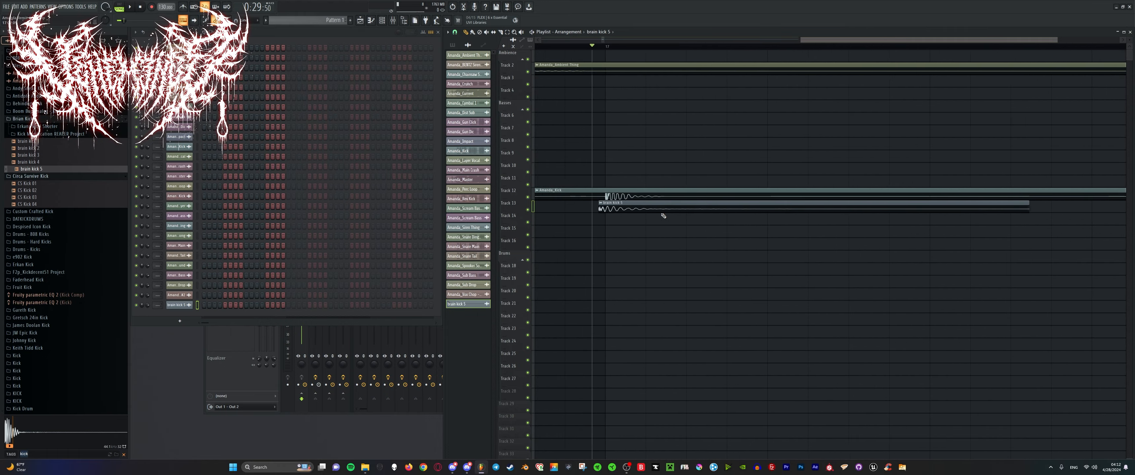
{"action": "scroll", "coordinate": [626, 216], "scroll_direction": "down", "scroll_amount": 10}
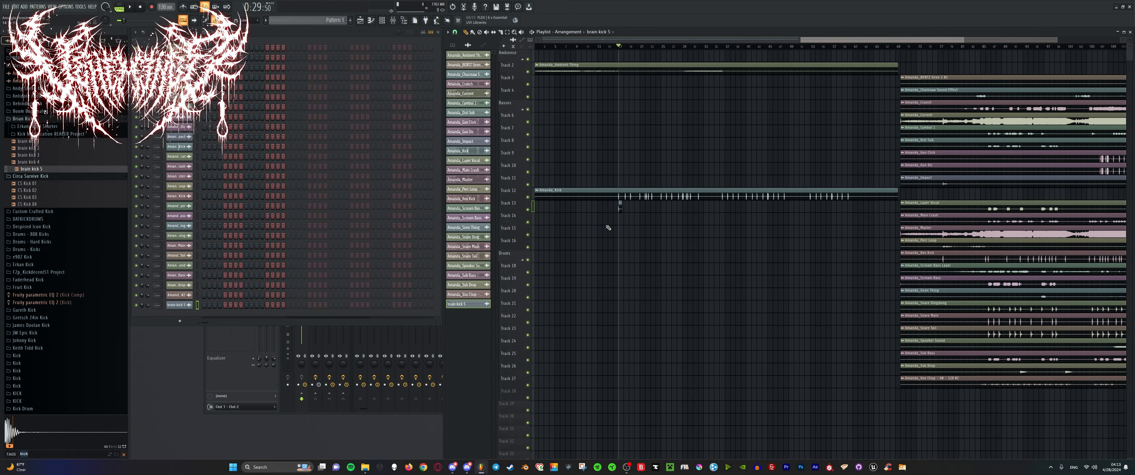
{"action": "right_click", "coordinate": [619, 195]}
Select the brain kick 5 clip and move it down five tracks to Track 18 in the Drums group.
{"action": "scroll", "coordinate": [619, 215], "scroll_direction": "up", "scroll_amount": 7}
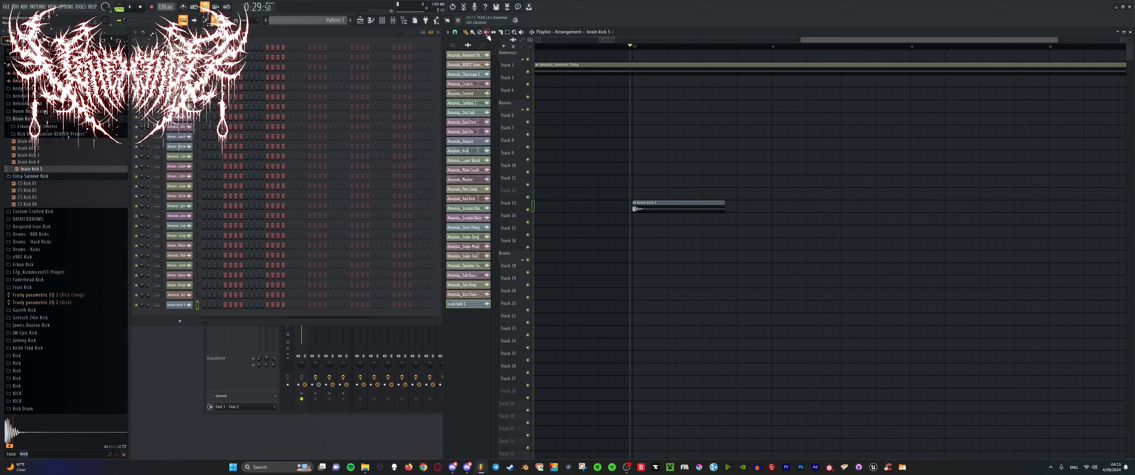
{"action": "left_click_drag", "start_coordinate": [613, 89], "coordinate": [668, 243]}
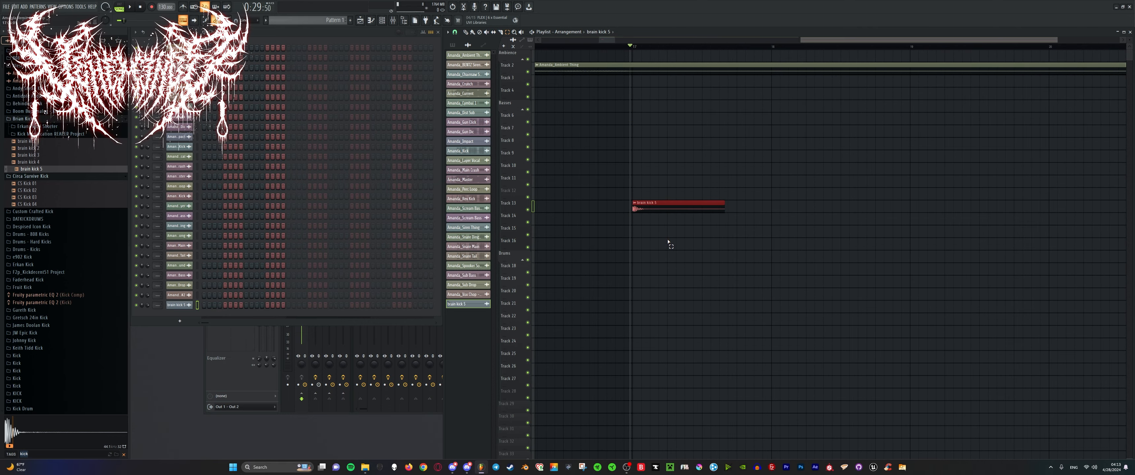
{"action": "key", "text": "shift+Down"}
{"action": "key", "text": "shift+Down"}
{"action": "key", "text": "shift+Down"}
{"action": "key", "text": "shift+Down"}
{"action": "key", "text": "shift+Down"}
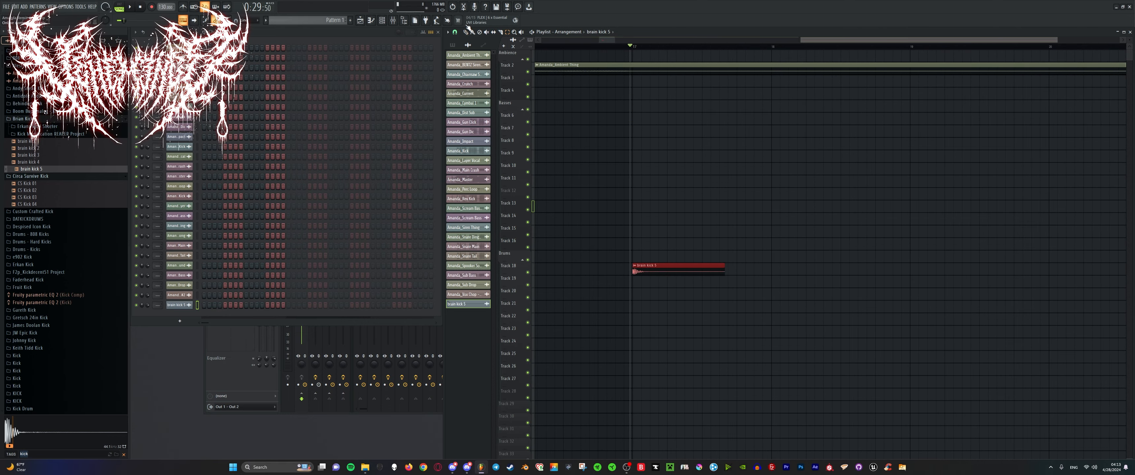
{"action": "scroll", "coordinate": [1028, 159], "scroll_direction": "down", "scroll_amount": 6}
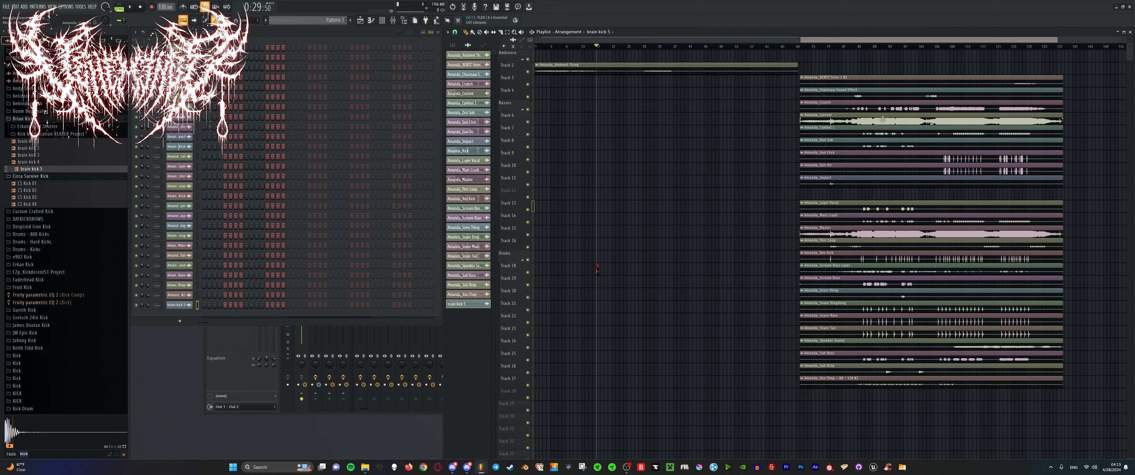
Move the Amanda_Snare Main clip to the start of Track 22 and set the playhead at its first snare hit.
{"action": "left_click_drag", "start_coordinate": [802, 315], "coordinate": [534, 311]}
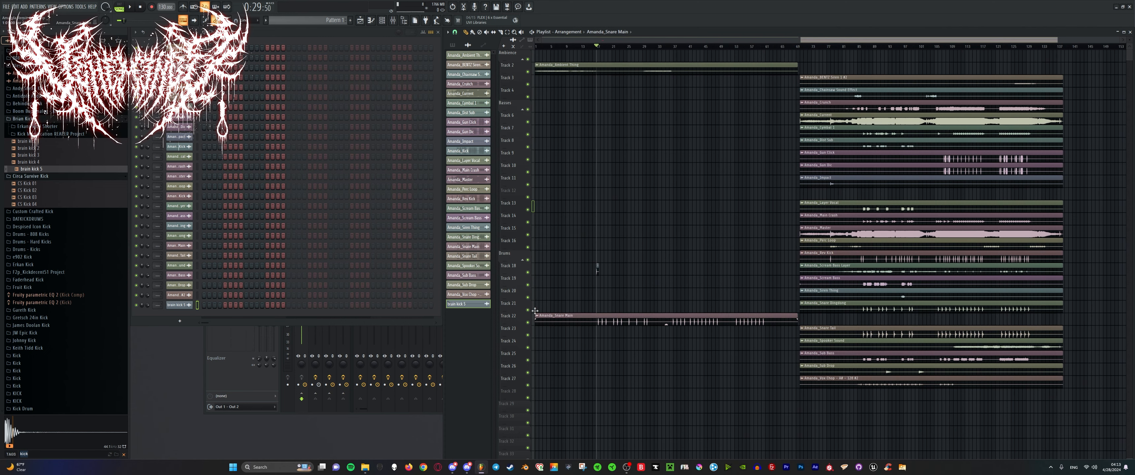
{"action": "scroll", "coordinate": [661, 310], "scroll_direction": "up", "scroll_amount": 3}
{"action": "scroll", "coordinate": [661, 309], "scroll_direction": "down", "scroll_amount": 3}
{"action": "scroll", "coordinate": [712, 309], "scroll_direction": "up", "scroll_amount": 6}
{"action": "key", "text": "space"}
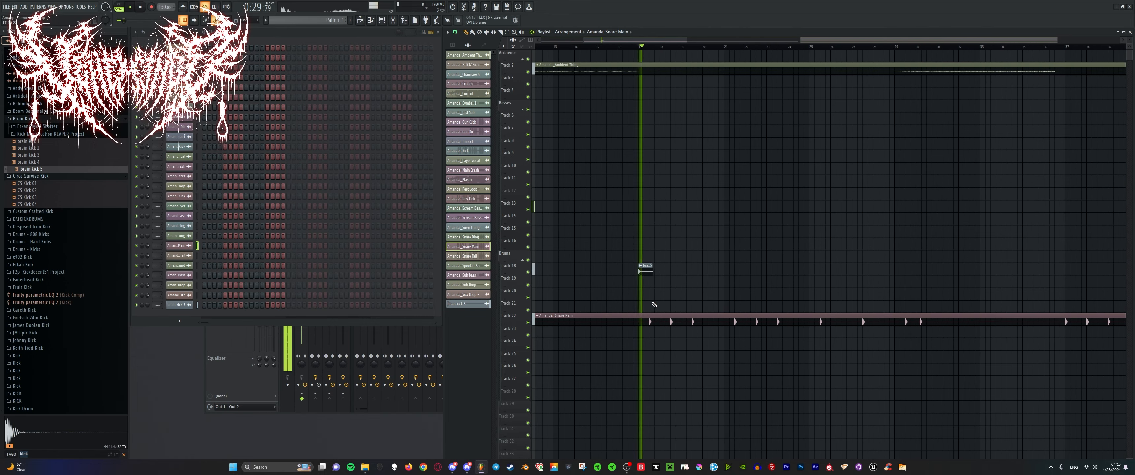
{"action": "scroll", "coordinate": [654, 305], "scroll_direction": "up", "scroll_amount": 3}
{"action": "key", "text": "space"}
{"action": "scroll", "coordinate": [723, 146], "scroll_direction": "up", "scroll_amount": 3}
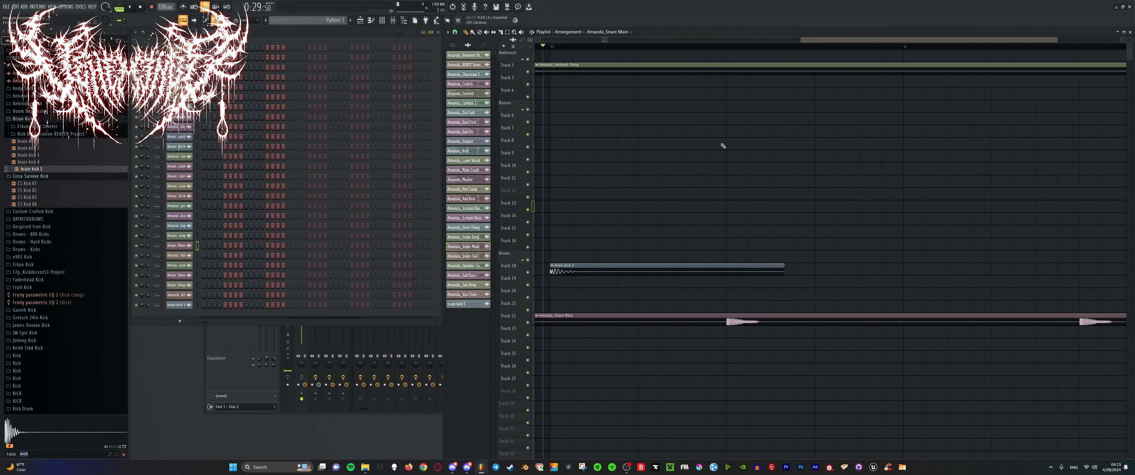
{"action": "left_click", "coordinate": [735, 47]}
{"action": "left_click", "coordinate": [734, 47]}
{"action": "left_click", "coordinate": [208, 363]}
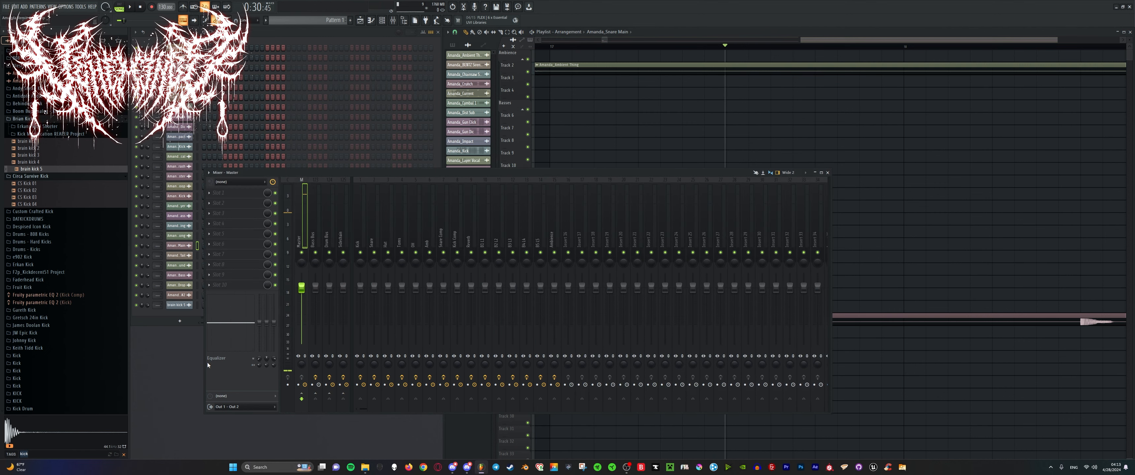
{"action": "left_click", "coordinate": [497, 44]}
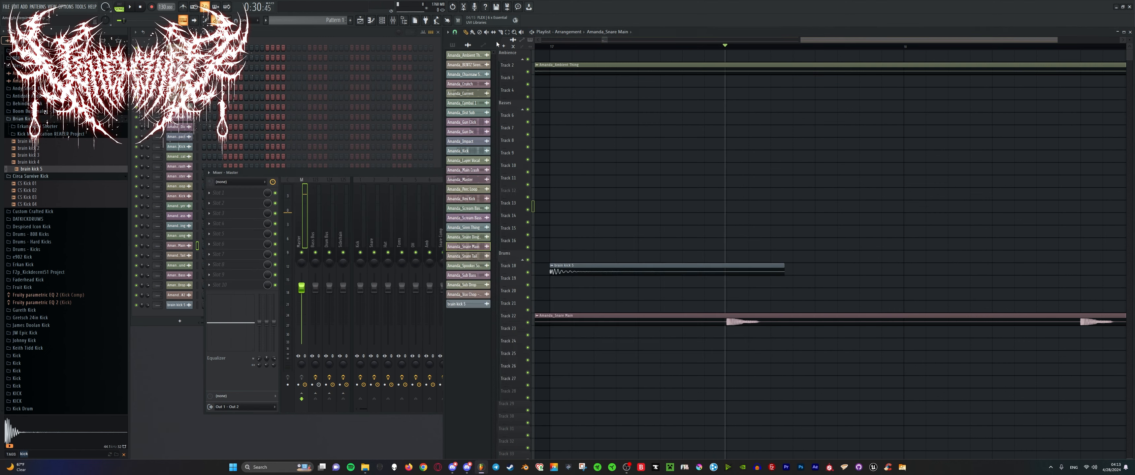
{"action": "scroll", "coordinate": [706, 304], "scroll_direction": "down", "scroll_amount": 10}
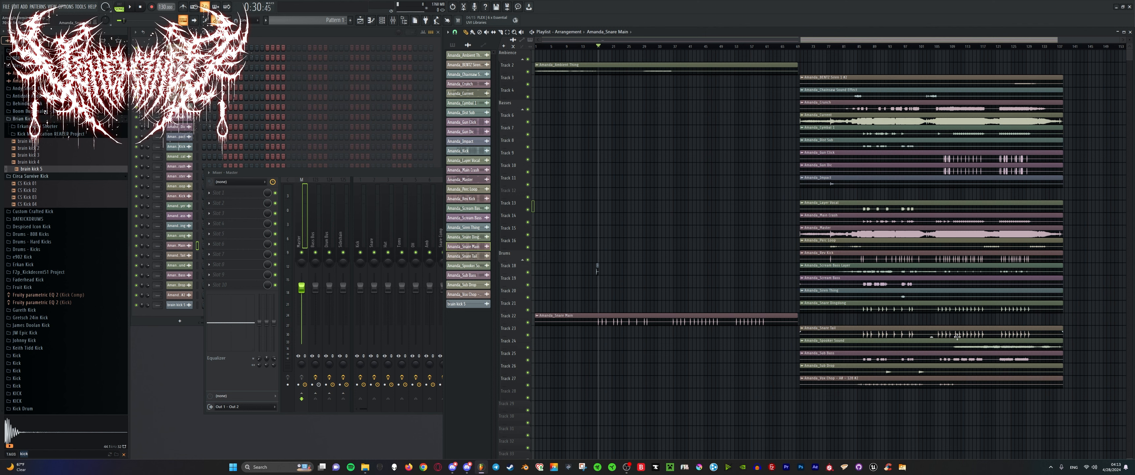
Move the Amanda_Snare Tail clip to the start of Track 23, directly beneath Amanda_Snare Main.
{"action": "left_click_drag", "start_coordinate": [901, 270], "coordinate": [635, 333]}
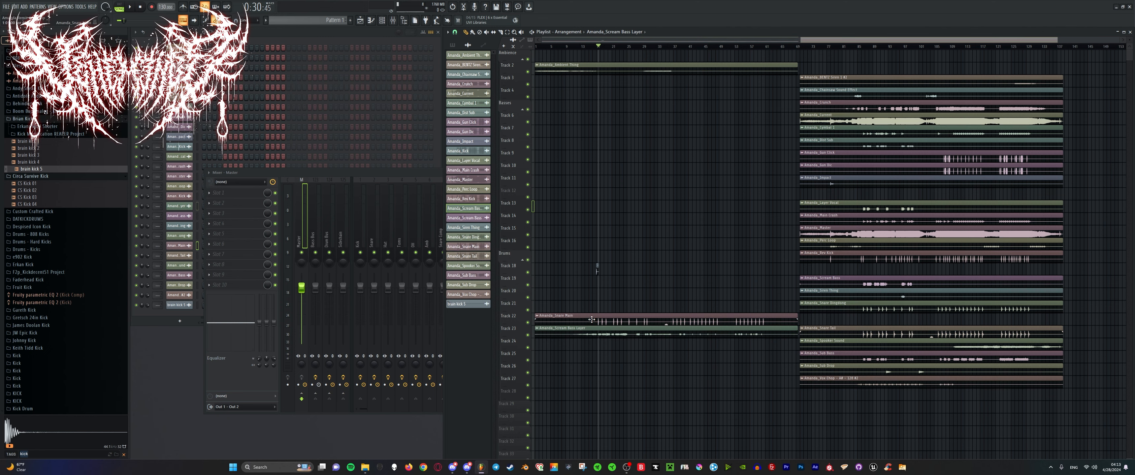
{"action": "key", "text": "ctrl+z"}
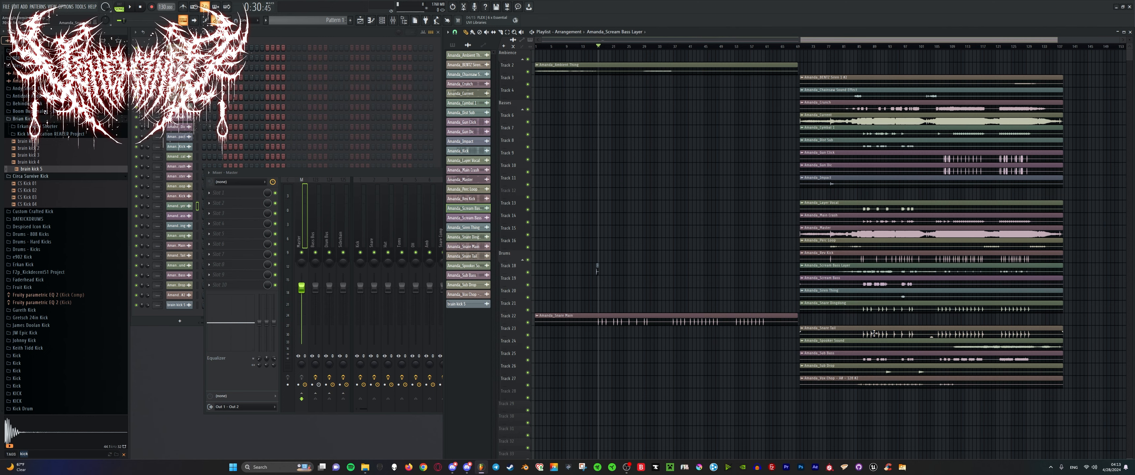
{"action": "left_click_drag", "start_coordinate": [872, 333], "coordinate": [580, 328]}
{"action": "scroll", "coordinate": [579, 326], "scroll_direction": "up", "scroll_amount": 4}
Listen to the first snare hit with both snare layers together, and with the Amanda_Snare Tail track soloed.
{"action": "key", "text": "space"}
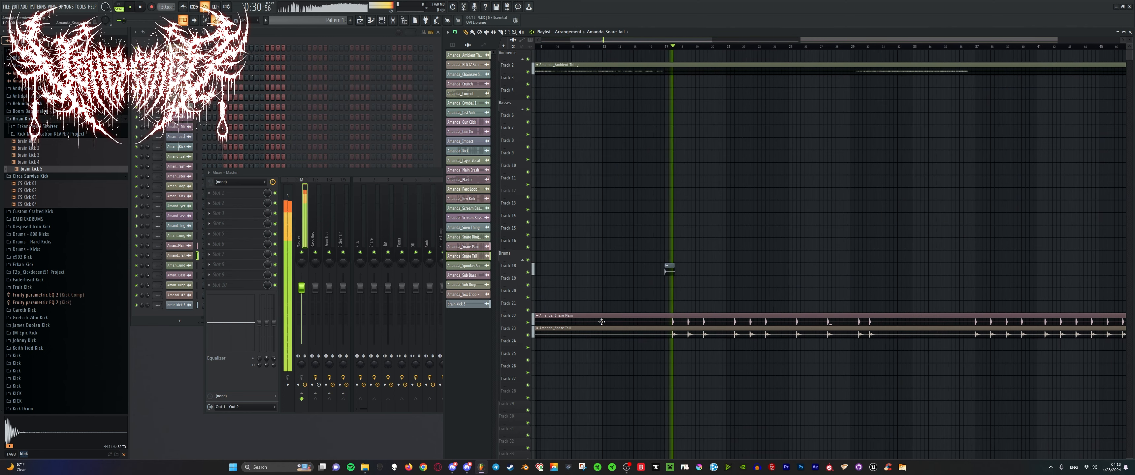
{"action": "key", "text": "space"}
{"action": "key", "text": "space"}
{"action": "scroll", "coordinate": [688, 325], "scroll_direction": "up", "scroll_amount": 3}
{"action": "scroll", "coordinate": [688, 326], "scroll_direction": "up", "scroll_amount": 8}
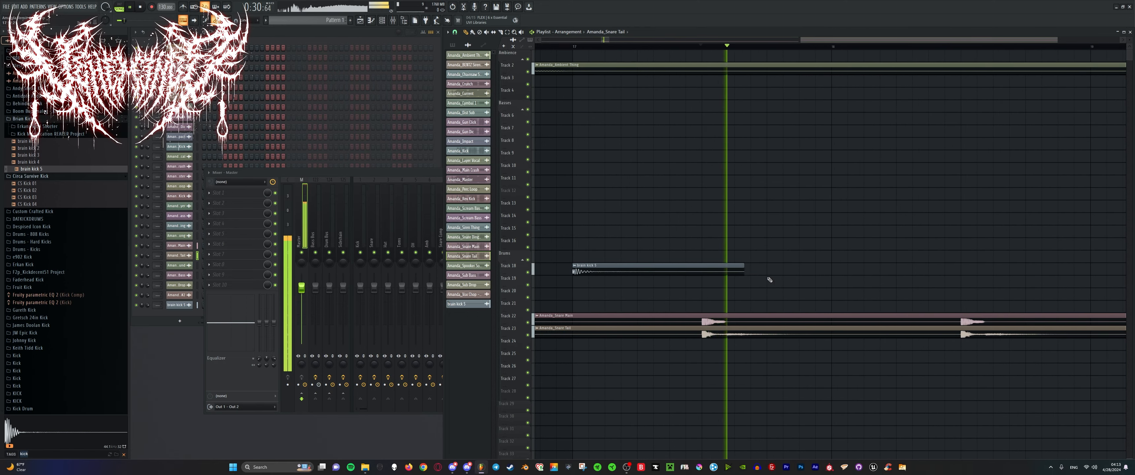
{"action": "key", "text": "space"}
{"action": "right_click", "coordinate": [529, 335]}
{"action": "key", "text": "space"}
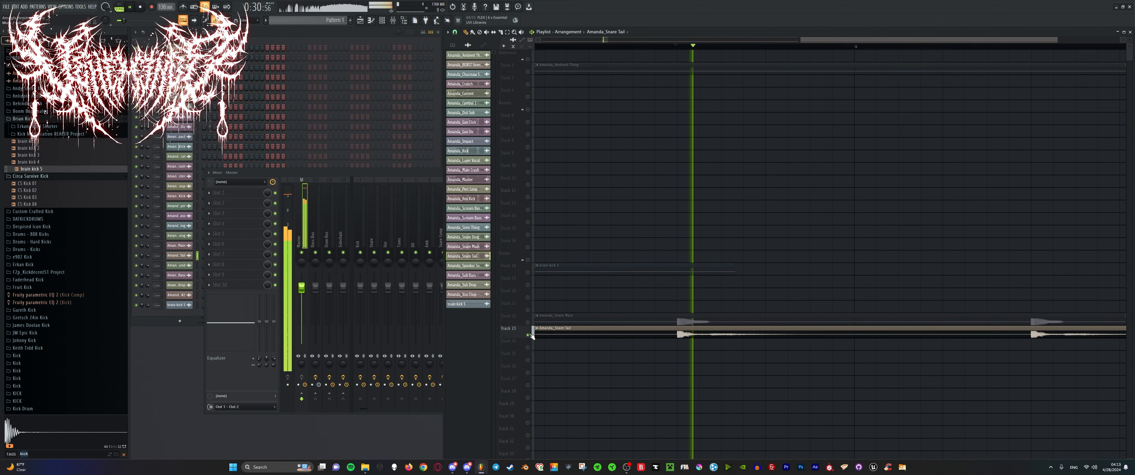
{"action": "key", "text": "space"}
{"action": "right_click", "coordinate": [528, 335]}
Select the Amanda_Snare Main and Amanda_Snare Tail clips and shorten both to end shortly after the first snare hit.
{"action": "scroll", "coordinate": [708, 320], "scroll_direction": "down", "scroll_amount": 8}
{"action": "scroll", "coordinate": [701, 317], "scroll_direction": "up", "scroll_amount": 8}
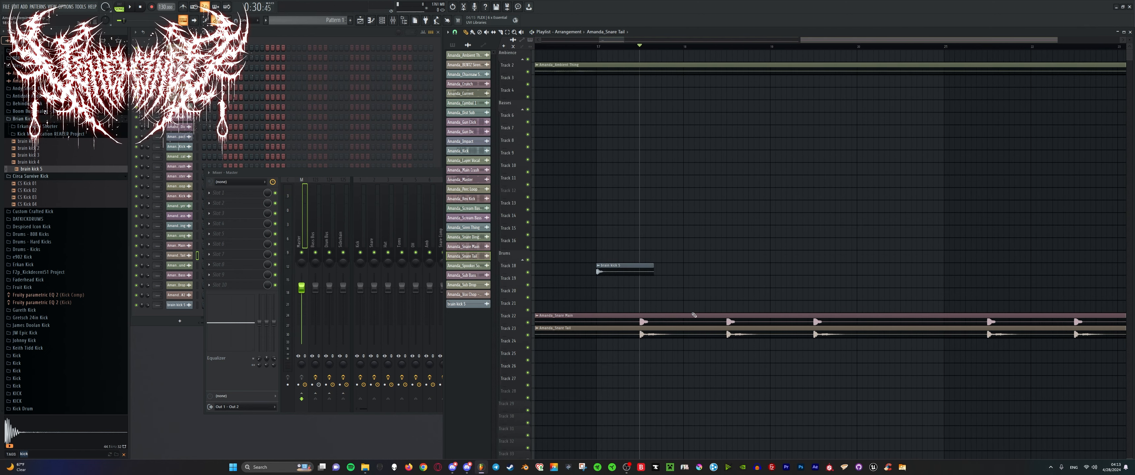
{"action": "scroll", "coordinate": [685, 314], "scroll_direction": "down", "scroll_amount": 8}
{"action": "scroll", "coordinate": [672, 304], "scroll_direction": "down", "scroll_amount": 2}
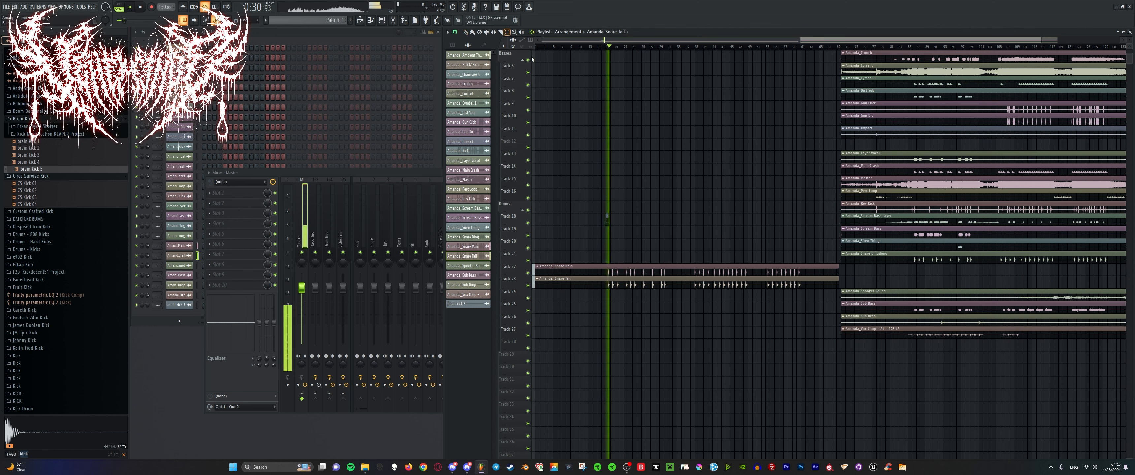
{"action": "left_click_drag", "start_coordinate": [727, 214], "coordinate": [729, 292]}
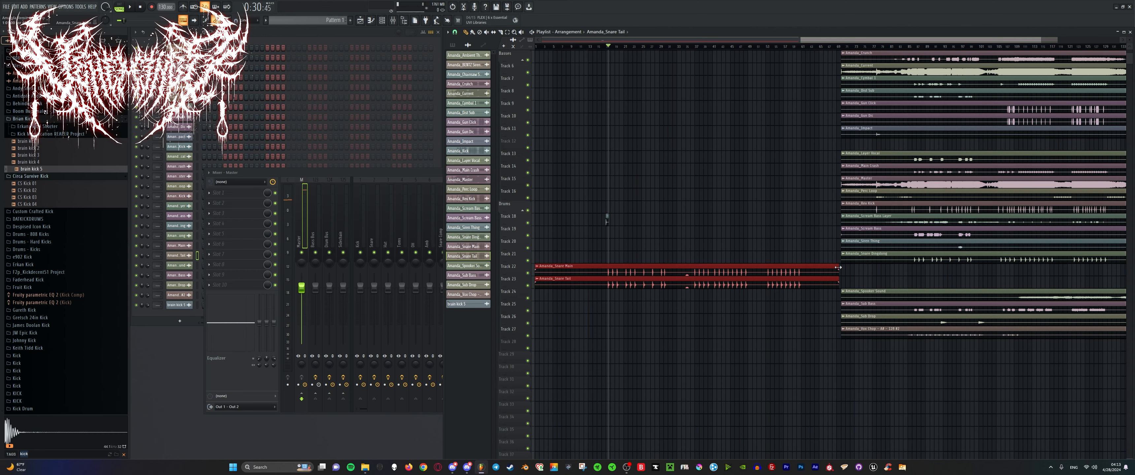
{"action": "left_click_drag", "start_coordinate": [838, 267], "coordinate": [653, 264]}
{"action": "scroll", "coordinate": [610, 264], "scroll_direction": "up", "scroll_amount": 6, "text": "ctrl"}
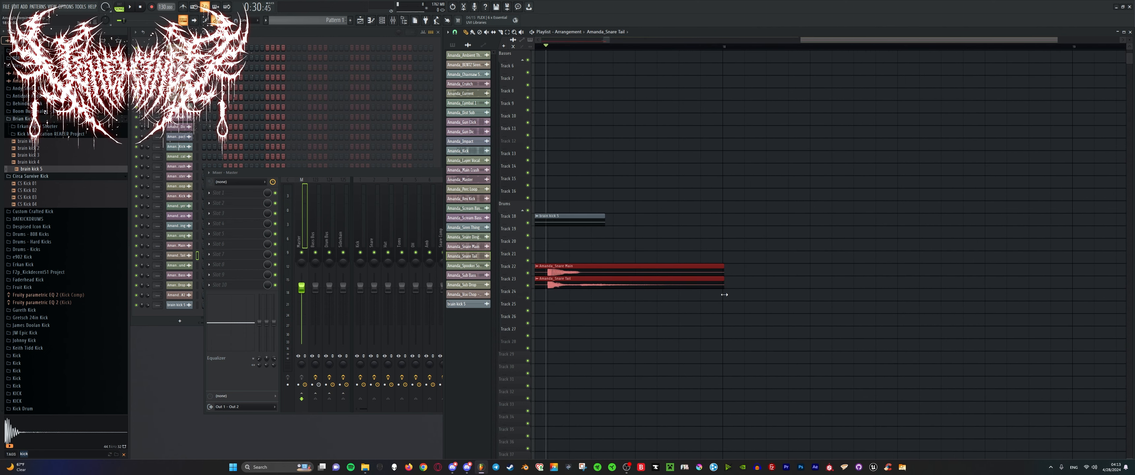
Deselect the snare clips and add a curved fade-out to the Amanda_Snare Tail clip, checking it in playback.
{"action": "key", "text": "space"}
{"action": "key", "text": "space"}
{"action": "left_click", "coordinate": [740, 295]}
{"action": "right_click", "coordinate": [740, 294]}
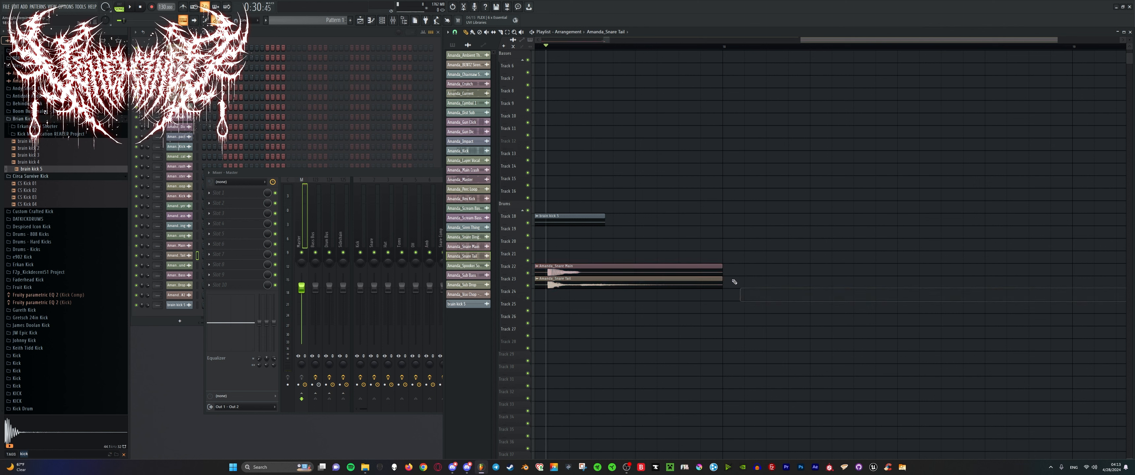
{"action": "key", "text": "space"}
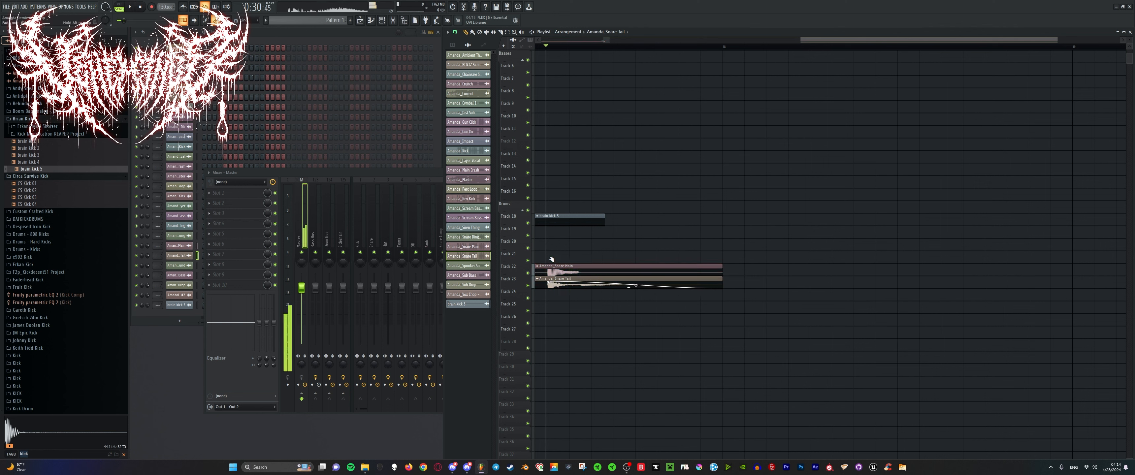
{"action": "key", "text": "space"}
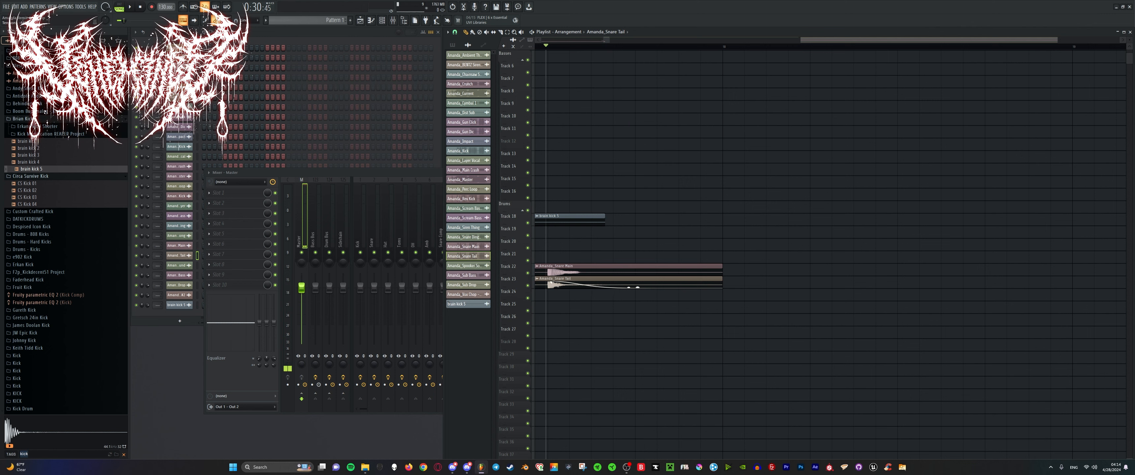
Audition the shortened snare layers with Tracks 22 and 23 soloed, and restore playback of all tracks.
{"action": "right_click", "coordinate": [528, 284]}
{"action": "left_click", "coordinate": [528, 273]}
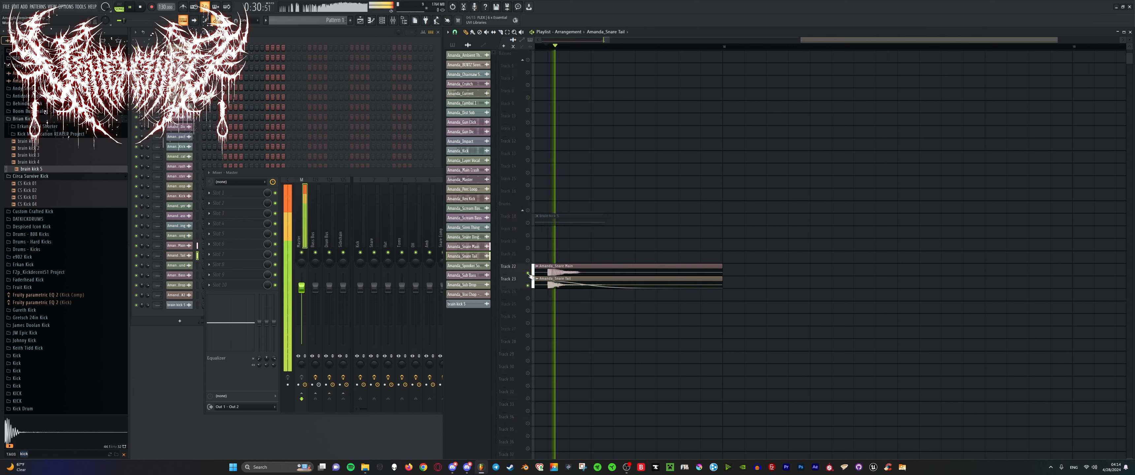
{"action": "key", "text": "space"}
{"action": "key", "text": "space"}
{"action": "right_click", "coordinate": [528, 222]}
{"action": "right_click", "coordinate": [528, 223]}
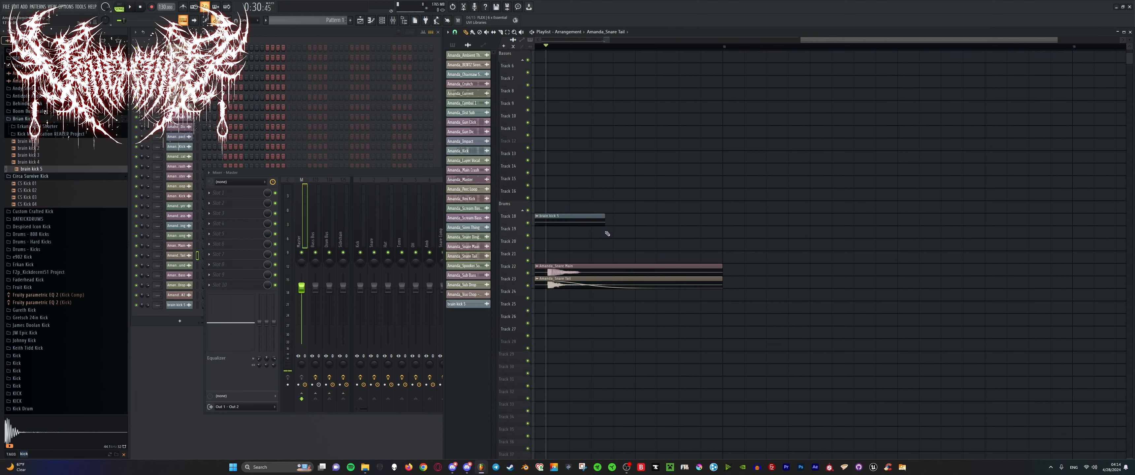
{"action": "key", "text": "space"}
{"action": "key", "text": "space"}
Select both snare clips and trim their starts up to just before the snare hit.
{"action": "scroll", "coordinate": [626, 230], "scroll_direction": "down", "scroll_amount": 6}
{"action": "left_click_drag", "start_coordinate": [574, 177], "coordinate": [578, 296]}
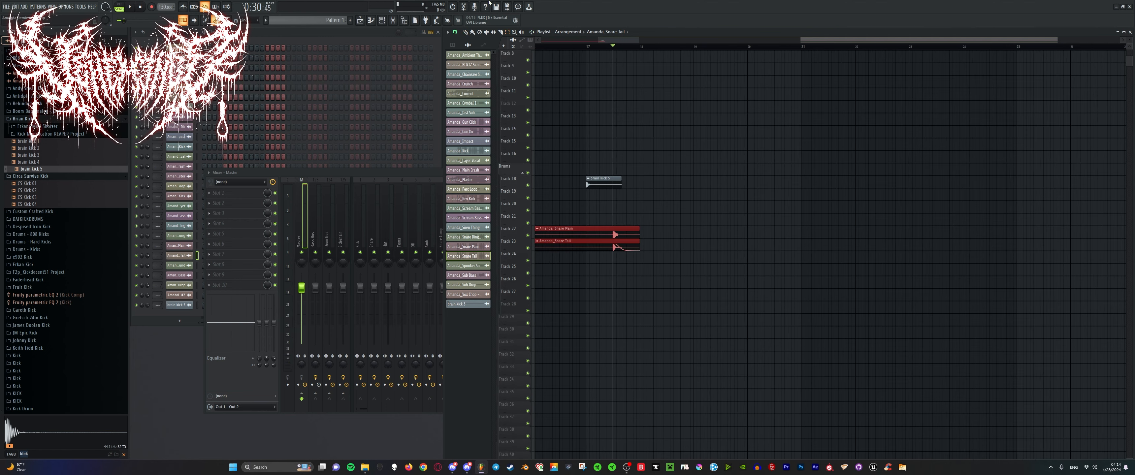
{"action": "left_click", "coordinate": [466, 31]}
{"action": "scroll", "coordinate": [606, 160], "scroll_direction": "down", "scroll_amount": 6}
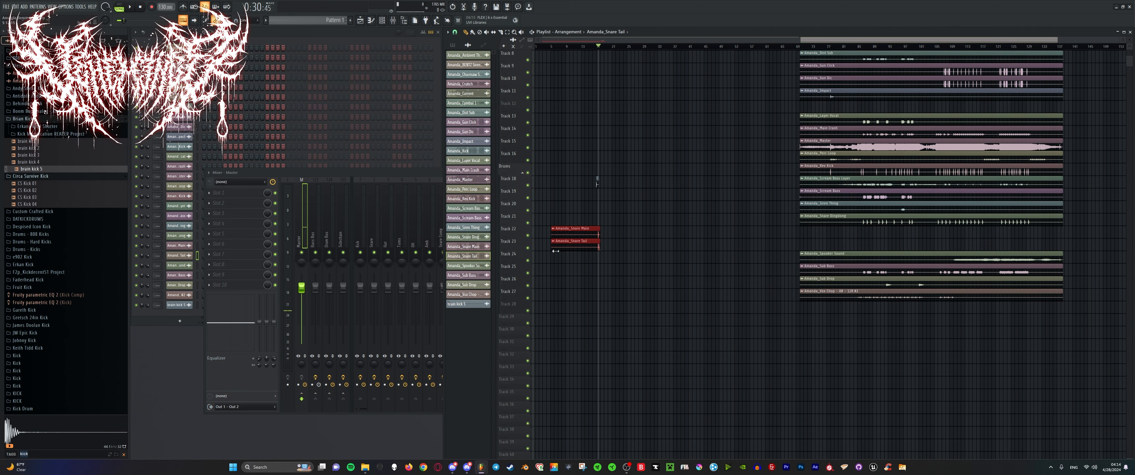
{"action": "scroll", "coordinate": [592, 194], "scroll_direction": "up", "scroll_amount": 8}
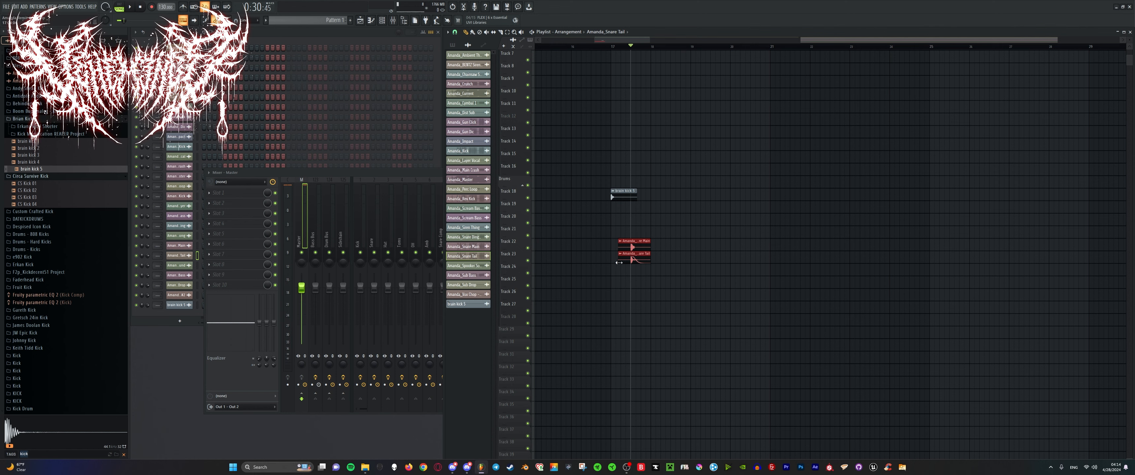
{"action": "scroll", "coordinate": [631, 260], "scroll_direction": "up", "scroll_amount": 8}
{"action": "scroll", "coordinate": [642, 251], "scroll_direction": "down", "scroll_amount": 4}
{"action": "scroll", "coordinate": [652, 248], "scroll_direction": "up", "scroll_amount": 2}
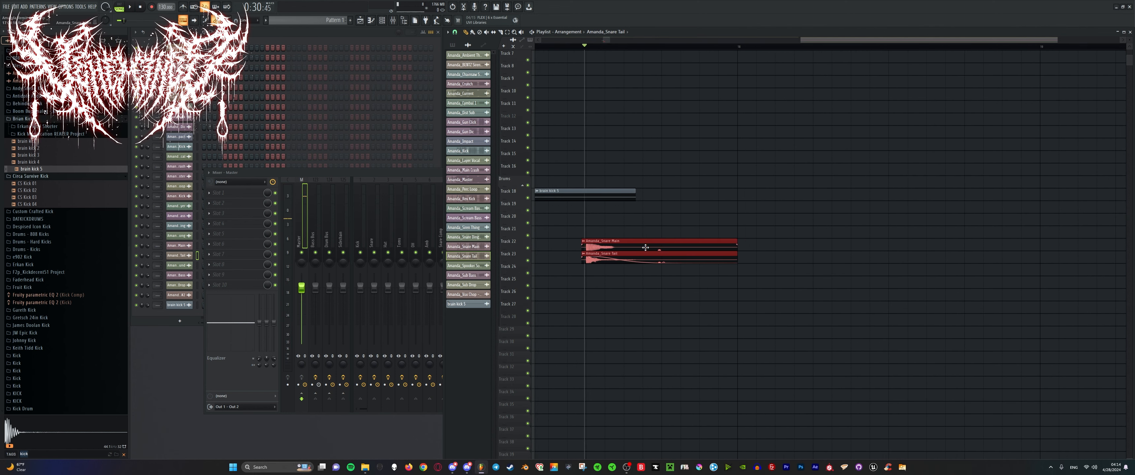
Move the two snare clips later on Tracks 22 and 23, aligning the snare transient with the next bar line.
{"action": "left_click_drag", "start_coordinate": [646, 247], "coordinate": [796, 240]}
{"action": "key", "text": "space"}
{"action": "scroll", "coordinate": [792, 241], "scroll_direction": "up", "scroll_amount": 4}
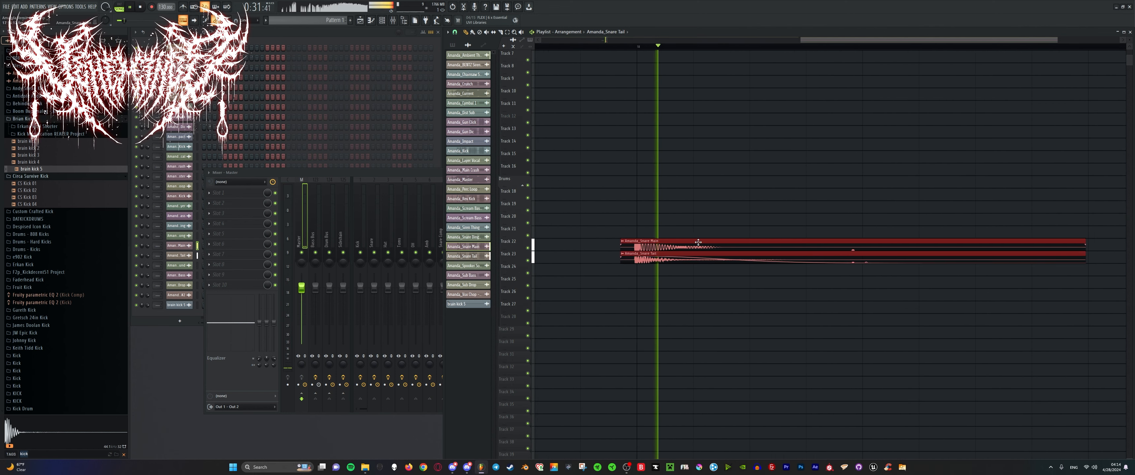
{"action": "key", "text": "space"}
{"action": "key", "text": "space"}
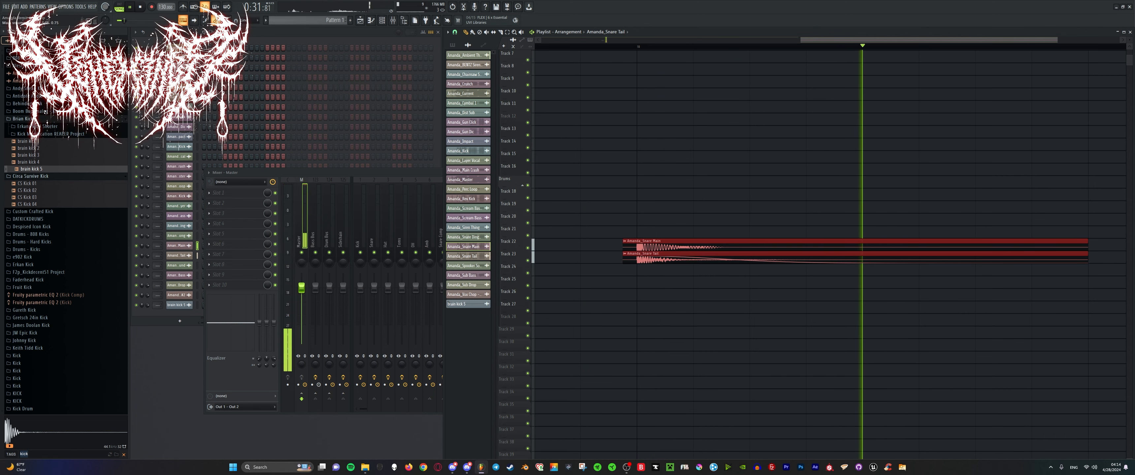
{"action": "key", "text": "space"}
Play back the arrangement from just before the kick to check the timing between brain kick 5 and the snare.
{"action": "scroll", "coordinate": [602, 136], "scroll_direction": "down", "scroll_amount": 6}
{"action": "scroll", "coordinate": [602, 136], "scroll_direction": "down", "scroll_amount": 3}
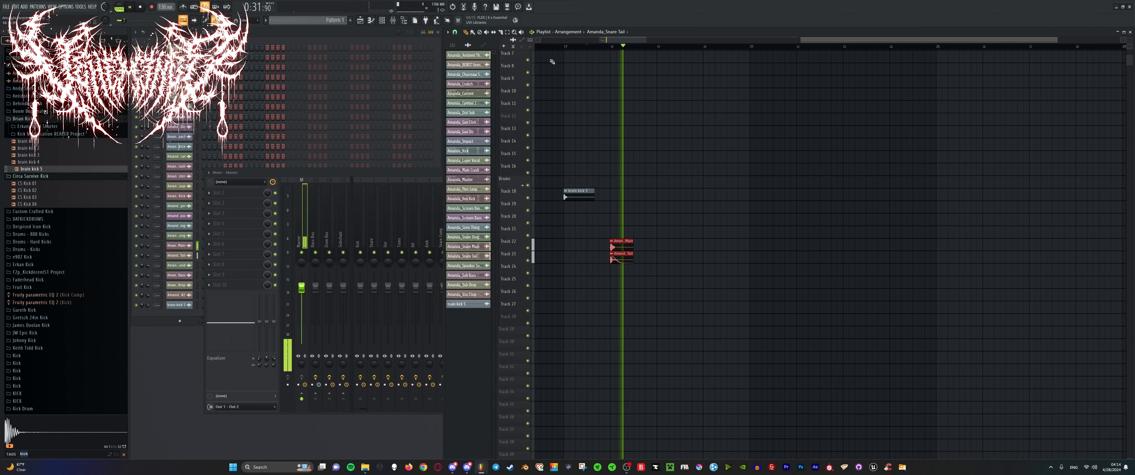
{"action": "left_click", "coordinate": [560, 46]}
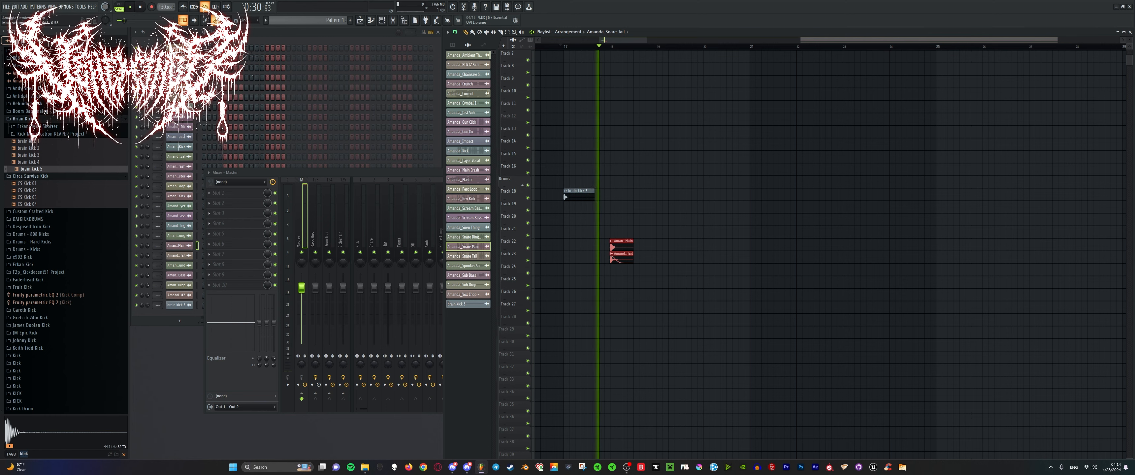
{"action": "key", "text": "space"}
{"action": "scroll", "coordinate": [604, 152], "scroll_direction": "down", "scroll_amount": 7}
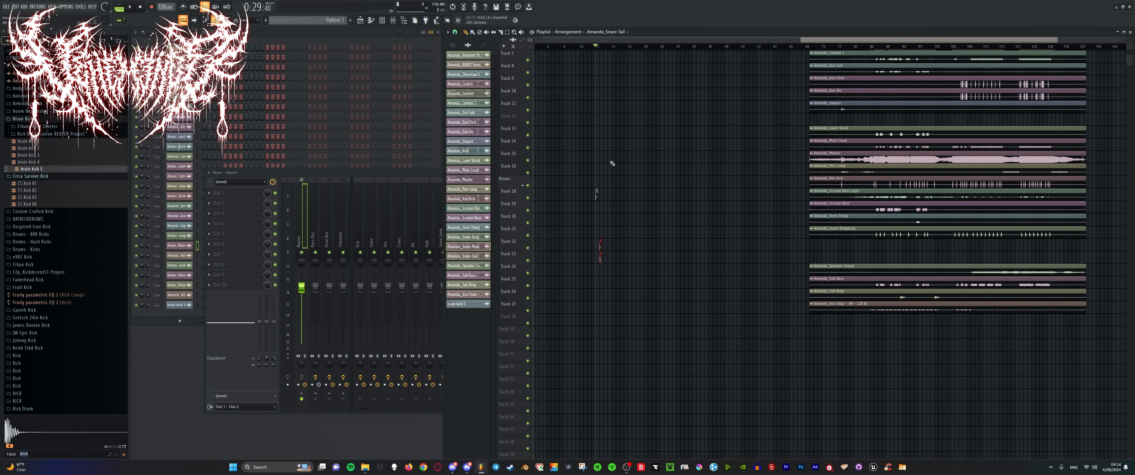
{"action": "key", "text": "space"}
{"action": "scroll", "coordinate": [588, 158], "scroll_direction": "up", "scroll_amount": 6}
{"action": "scroll", "coordinate": [661, 167], "scroll_direction": "up", "scroll_amount": 4}
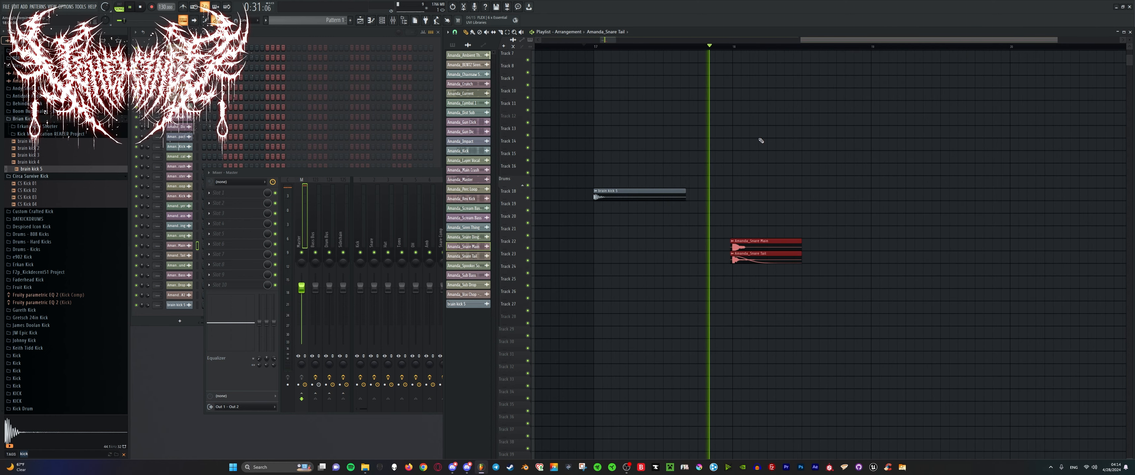
{"action": "key", "text": "space"}
Trim the remaining lead-in from both snare clips so they start exactly on the transient, and play from the kick.
{"action": "scroll", "coordinate": [678, 243], "scroll_direction": "up", "scroll_amount": 3}
{"action": "scroll", "coordinate": [678, 243], "scroll_direction": "up", "scroll_amount": 3}
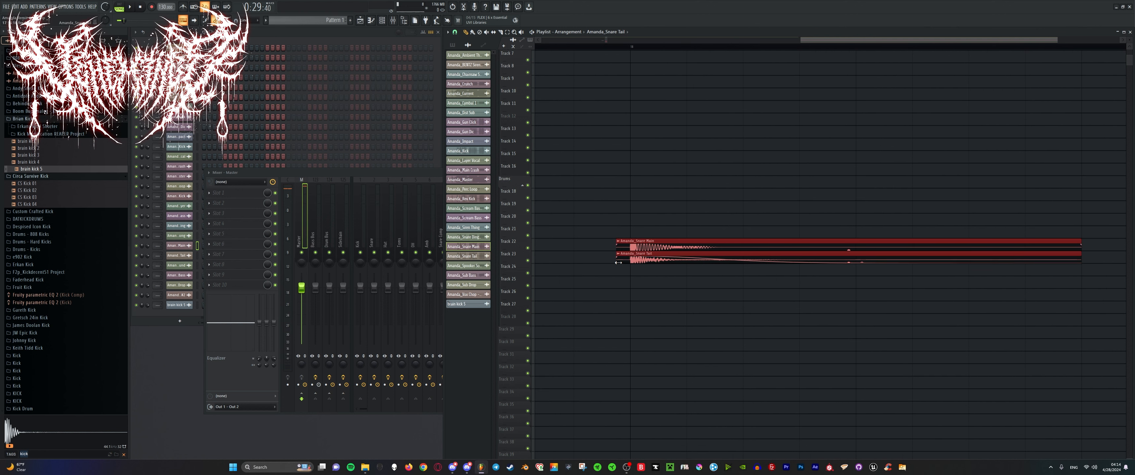
{"action": "scroll", "coordinate": [630, 265], "scroll_direction": "down", "scroll_amount": 4}
{"action": "left_click", "coordinate": [611, 193]}
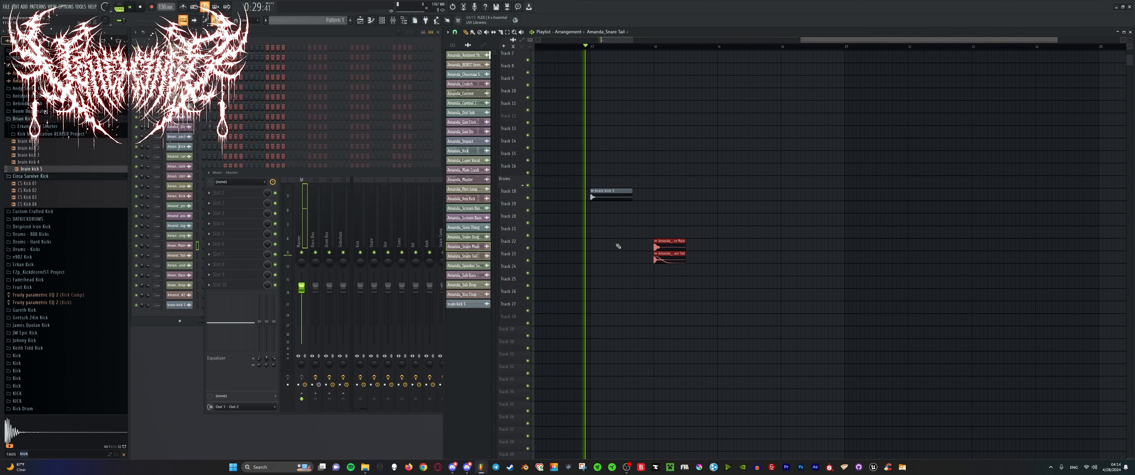
{"action": "scroll", "coordinate": [543, 216], "scroll_direction": "up", "scroll_amount": 2}
{"action": "scroll", "coordinate": [543, 217], "scroll_direction": "up", "scroll_amount": 2}
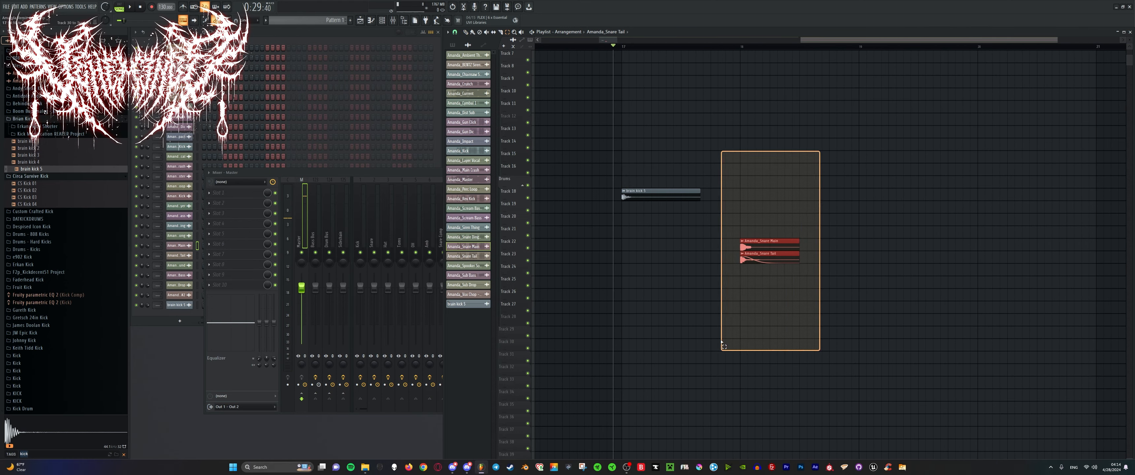
Move both snare clips slightly ahead of the bar line, and shorten brain kick 5 to end where they begin.
{"action": "key", "text": "space"}
{"action": "scroll", "coordinate": [705, 243], "scroll_direction": "up", "scroll_amount": 4}
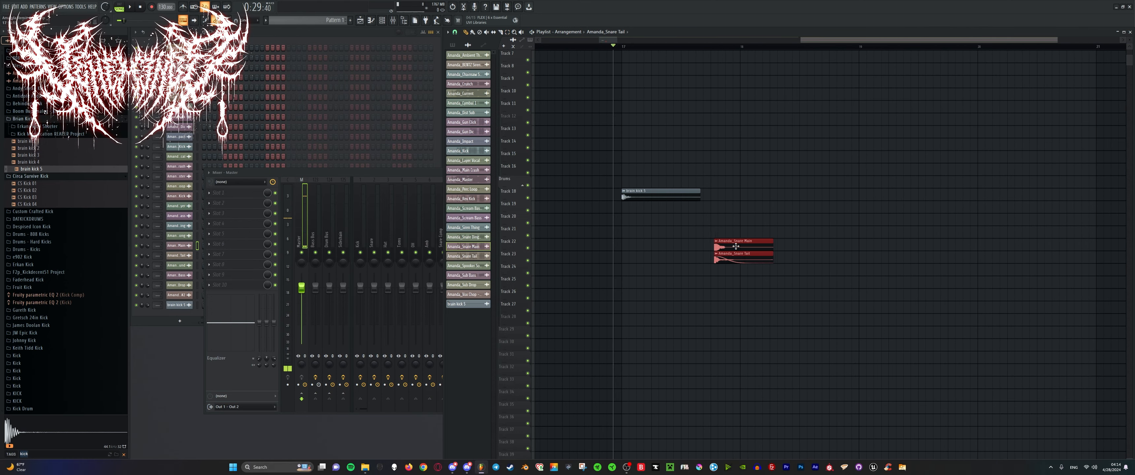
{"action": "scroll", "coordinate": [705, 243], "scroll_direction": "up", "scroll_amount": 3}
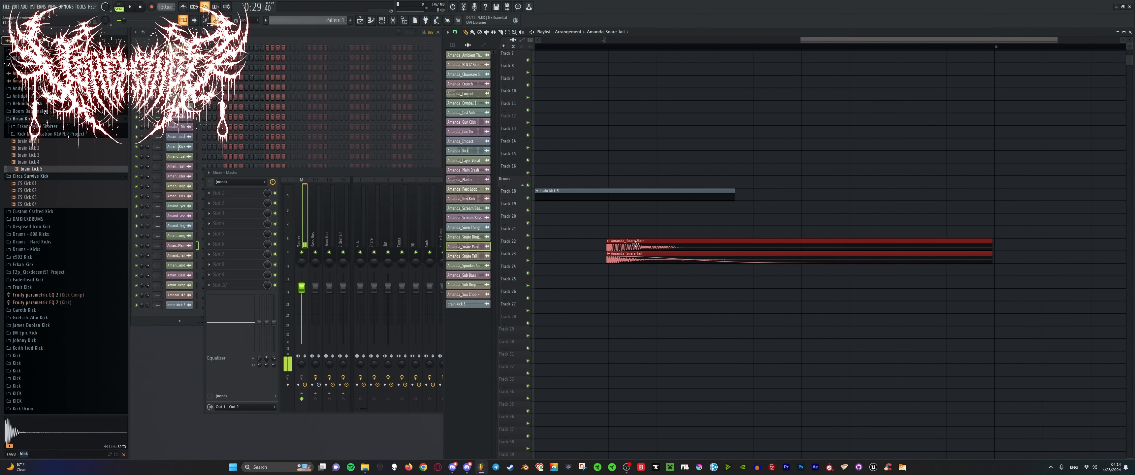
{"action": "left_click_drag", "start_coordinate": [735, 194], "coordinate": [607, 204]}
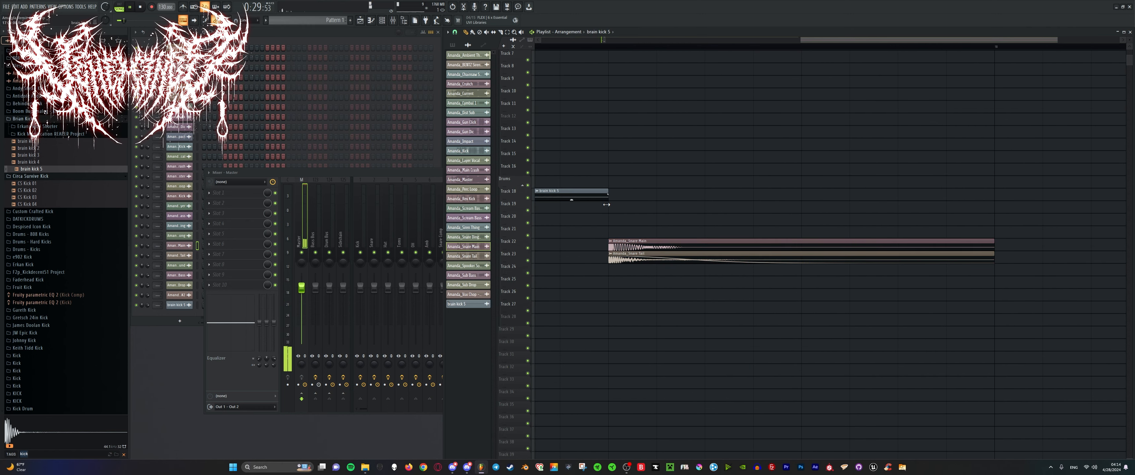
{"action": "scroll", "coordinate": [581, 226], "scroll_direction": "up", "scroll_amount": 1}
Assign the brain kick 5 channel to mixer insert 16, route that insert to the drum bus, and play it back.
{"action": "left_click", "coordinate": [376, 172]}
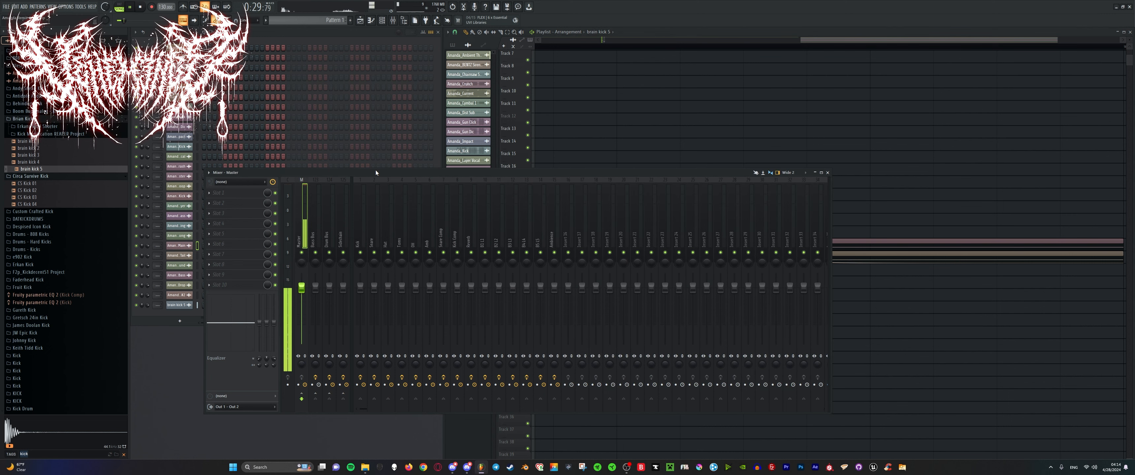
{"action": "key", "text": "space"}
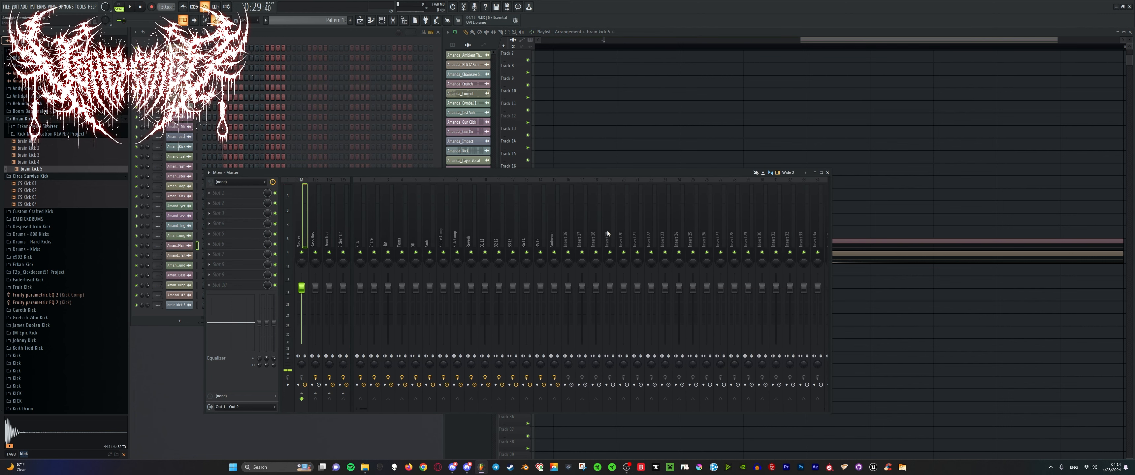
{"action": "left_click", "coordinate": [569, 203]}
{"action": "left_click", "coordinate": [493, 46]}
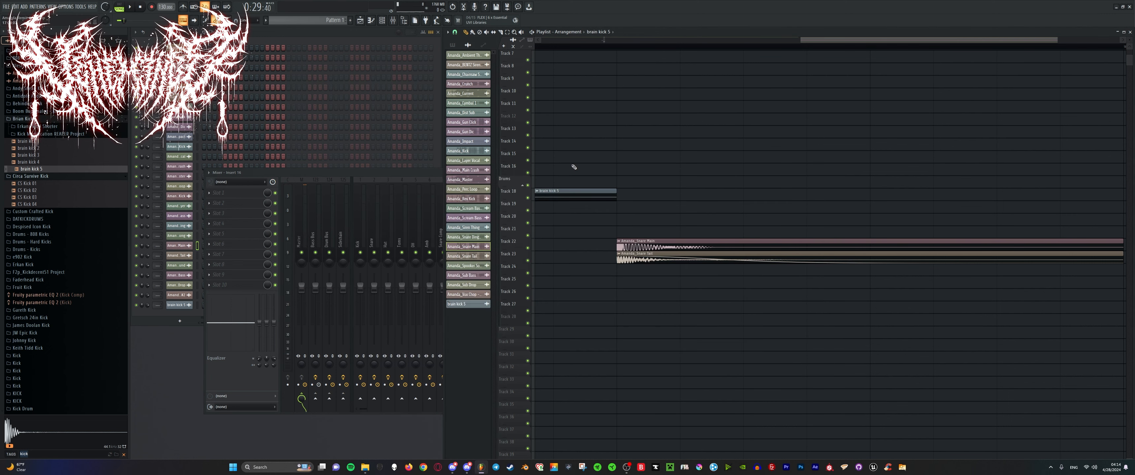
{"action": "double_click", "coordinate": [573, 190]}
{"action": "left_click", "coordinate": [439, 175]}
{"action": "scroll", "coordinate": [327, 89], "scroll_direction": "up", "scroll_amount": 14}
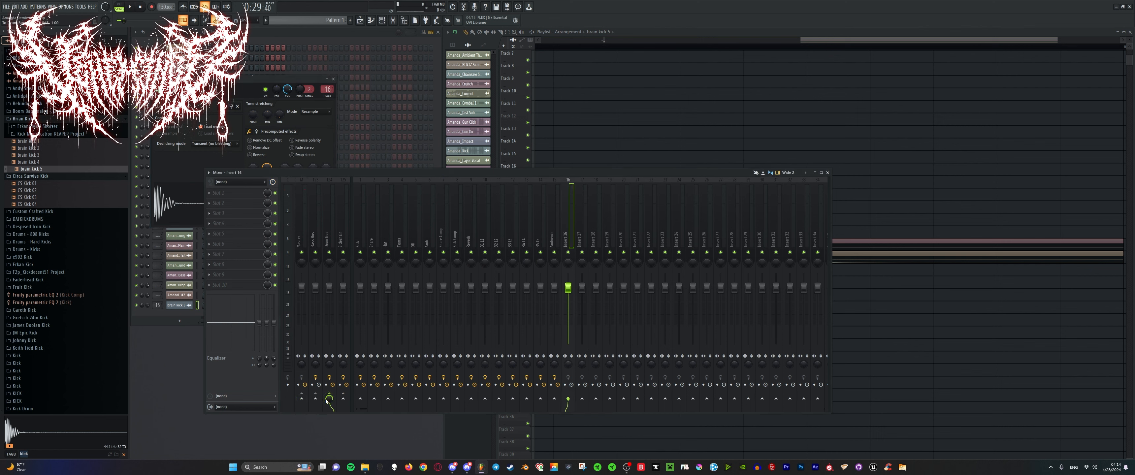
{"action": "key", "text": "space"}
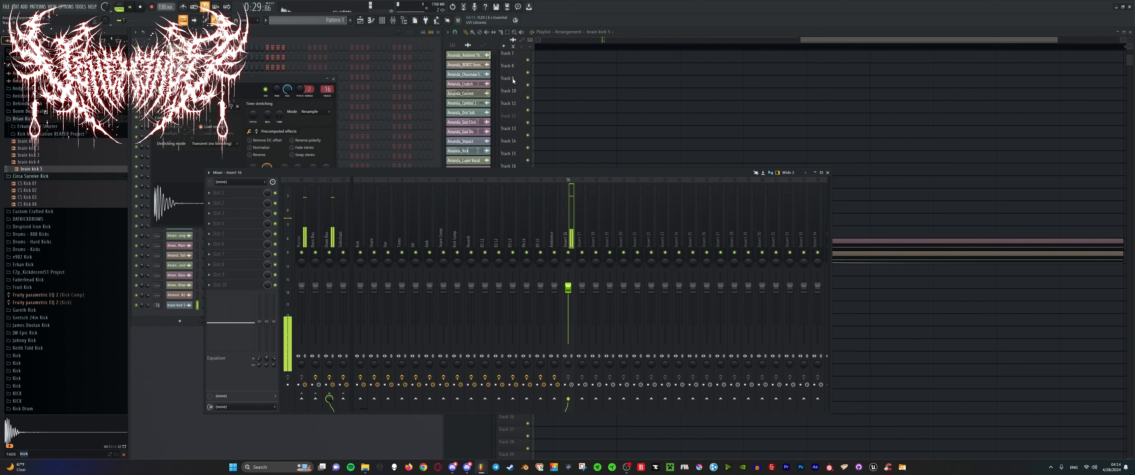
Select both snare clips in the playlist and move them up to tracks 19 and 20, directly below brain kick 5.
{"action": "left_click", "coordinate": [492, 49]}
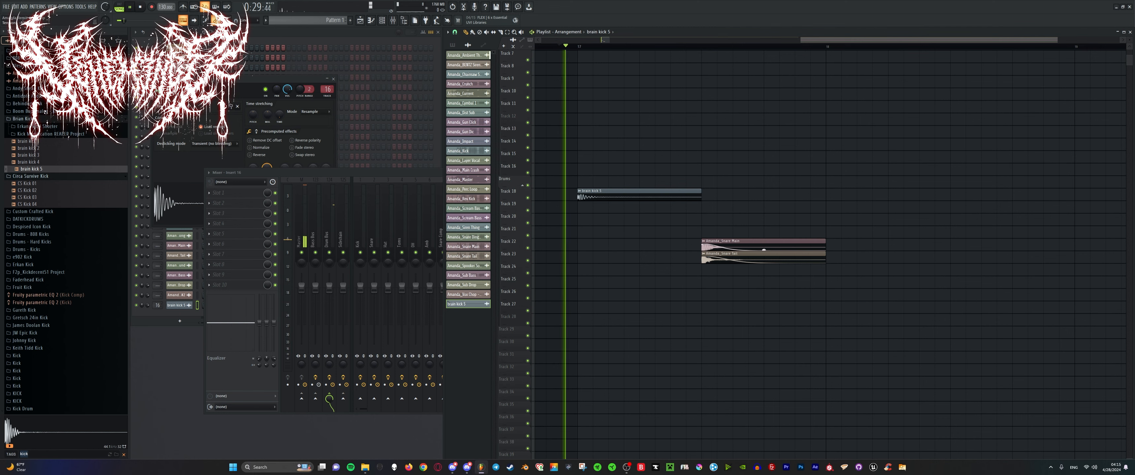
{"action": "scroll", "coordinate": [722, 287], "scroll_direction": "down", "scroll_amount": 4}
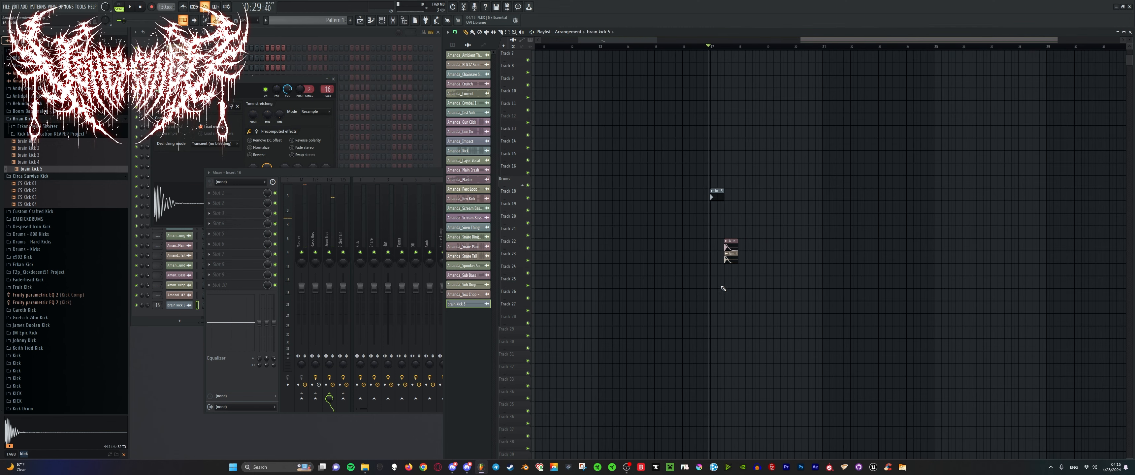
{"action": "left_click_drag", "start_coordinate": [698, 201], "coordinate": [652, 323]}
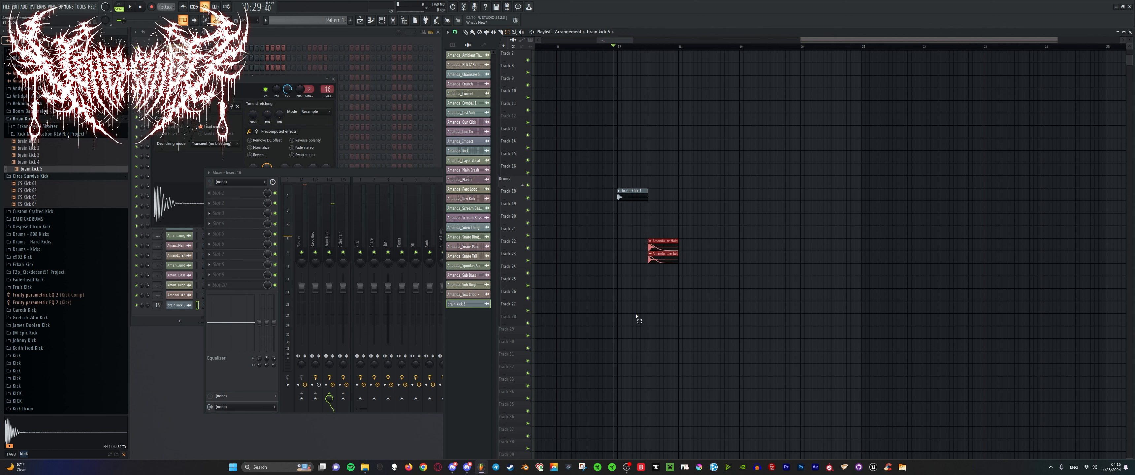
{"action": "key", "text": "space"}
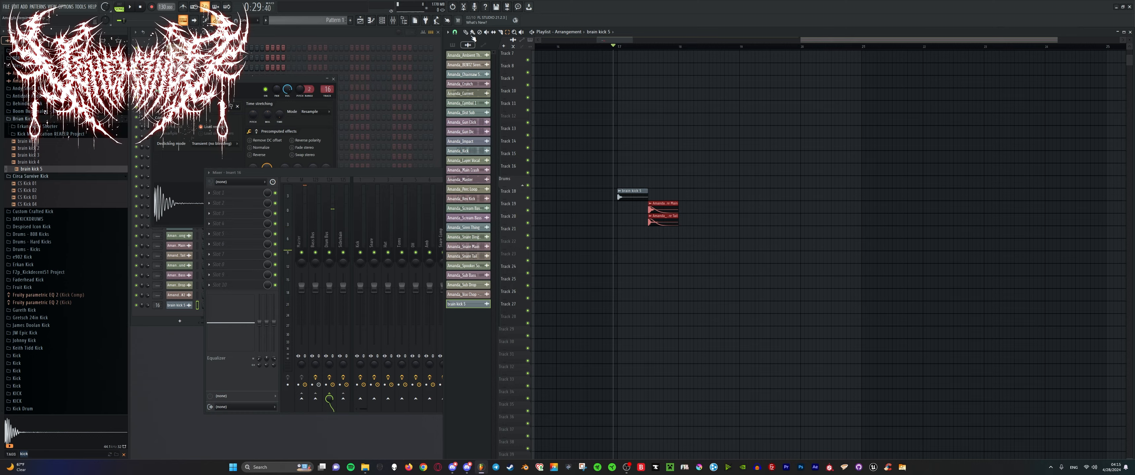
Play back the kick and snare hits and look over the full arrangement of stems.
{"action": "scroll", "coordinate": [768, 317], "scroll_direction": "down", "scroll_amount": 3}
{"action": "key", "text": "space"}
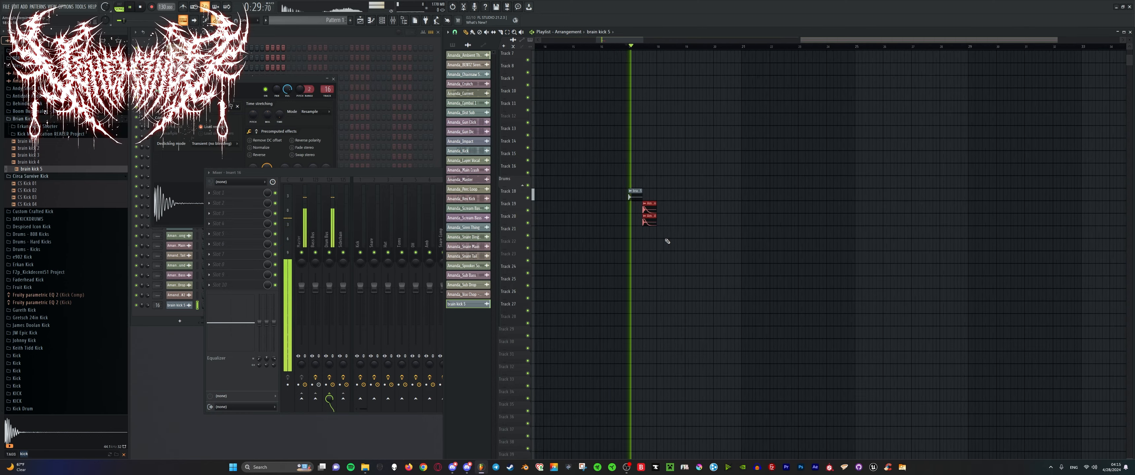
{"action": "scroll", "coordinate": [666, 241], "scroll_direction": "down", "scroll_amount": 5}
{"action": "key", "text": "space"}
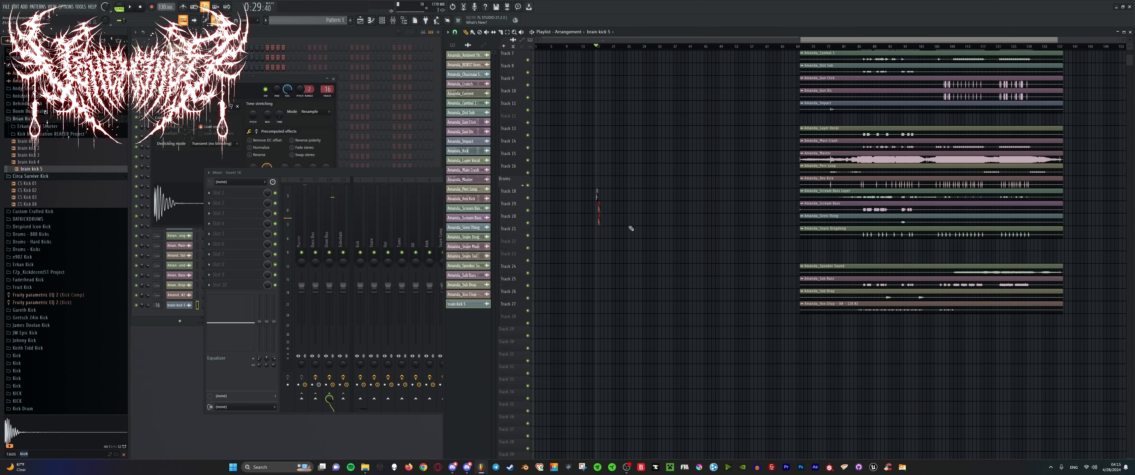
{"action": "scroll", "coordinate": [817, 184], "scroll_direction": "up", "scroll_amount": 3}
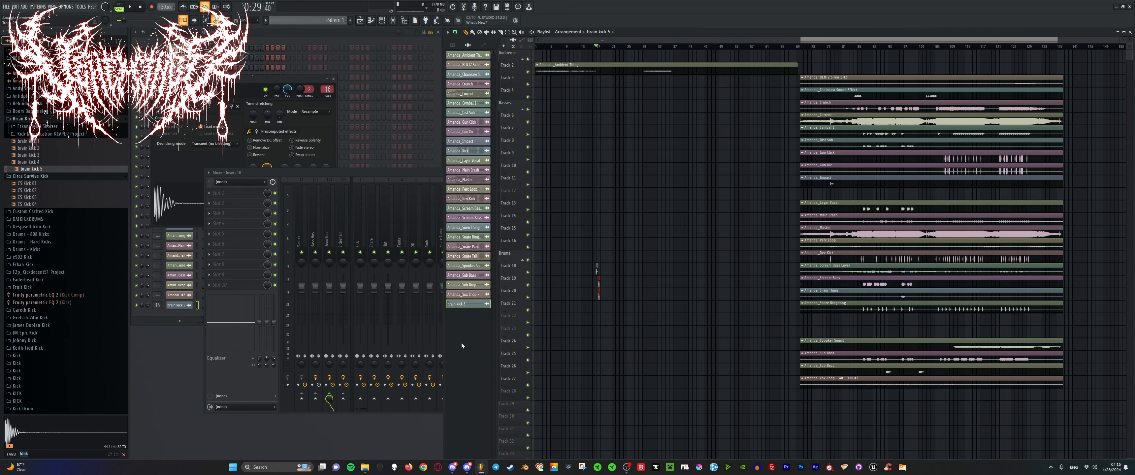
{"action": "scroll", "coordinate": [565, 329], "scroll_direction": "up", "scroll_amount": 10}
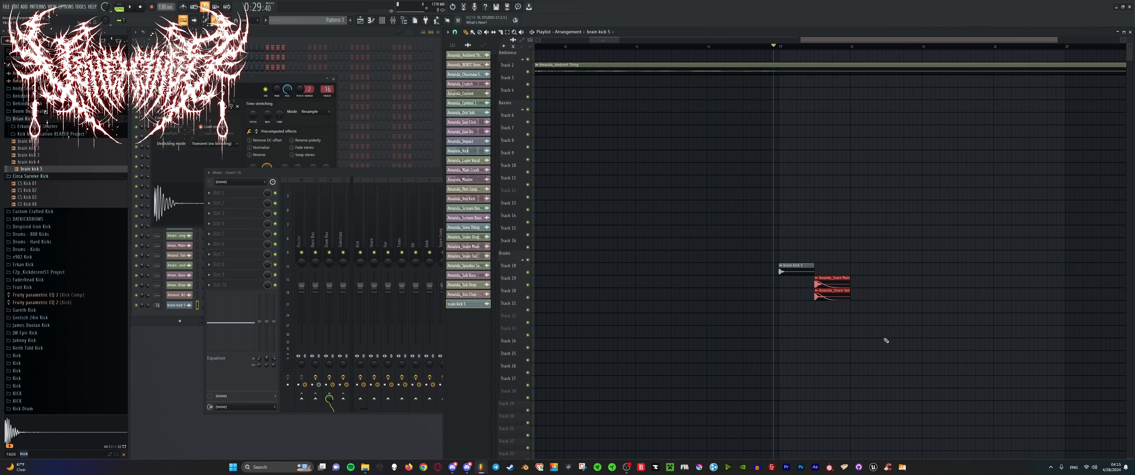
Replay the kick and check its signal on mixer insert 16.
{"action": "scroll", "coordinate": [885, 340], "scroll_direction": "up", "scroll_amount": 5}
{"action": "key", "text": "space"}
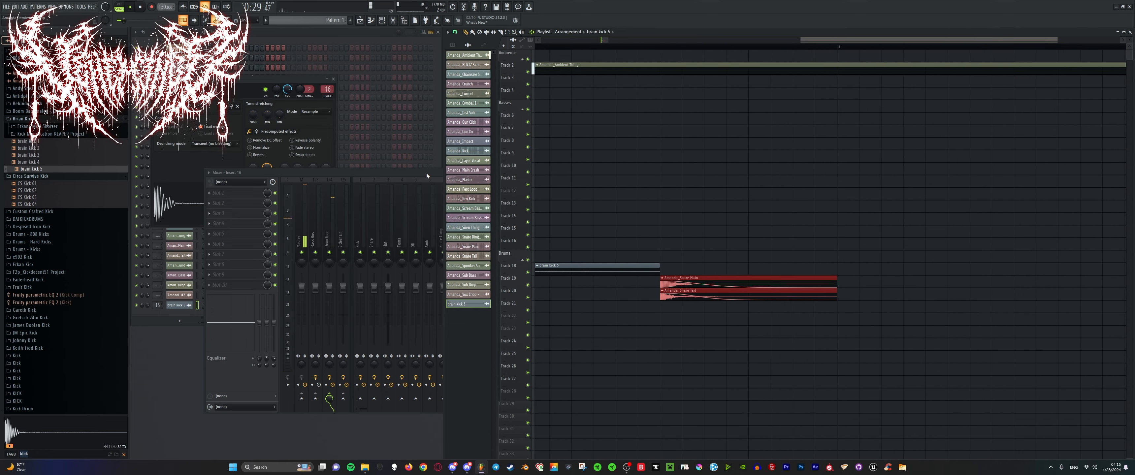
{"action": "left_click", "coordinate": [427, 173]}
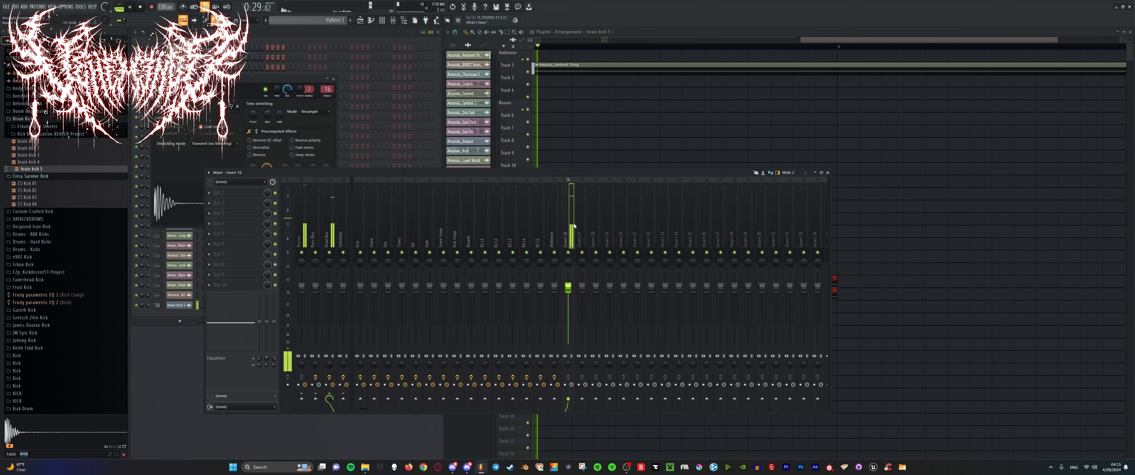
{"action": "left_click", "coordinate": [512, 34]}
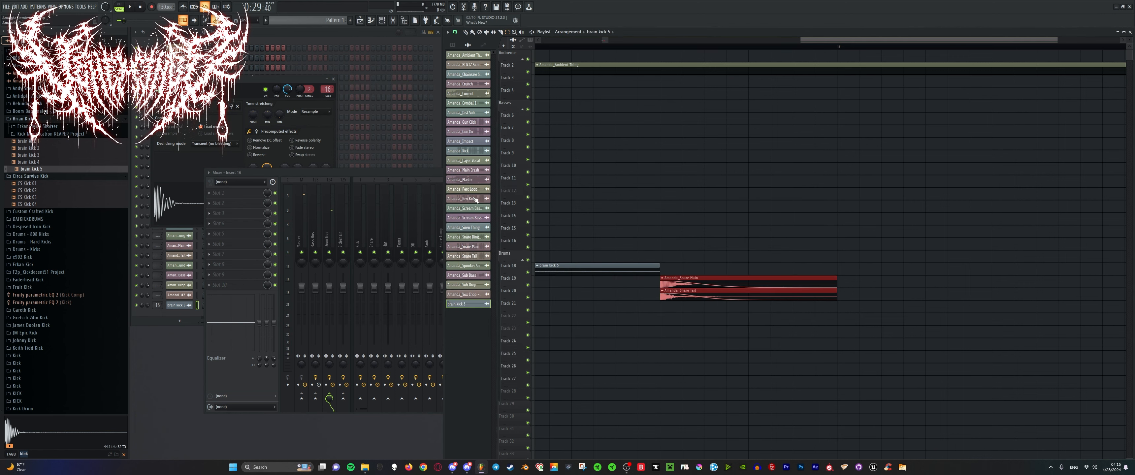
Assign the Amanda_Snare Main channel to mixer insert 17 and start playback.
{"action": "double_click", "coordinate": [681, 284]}
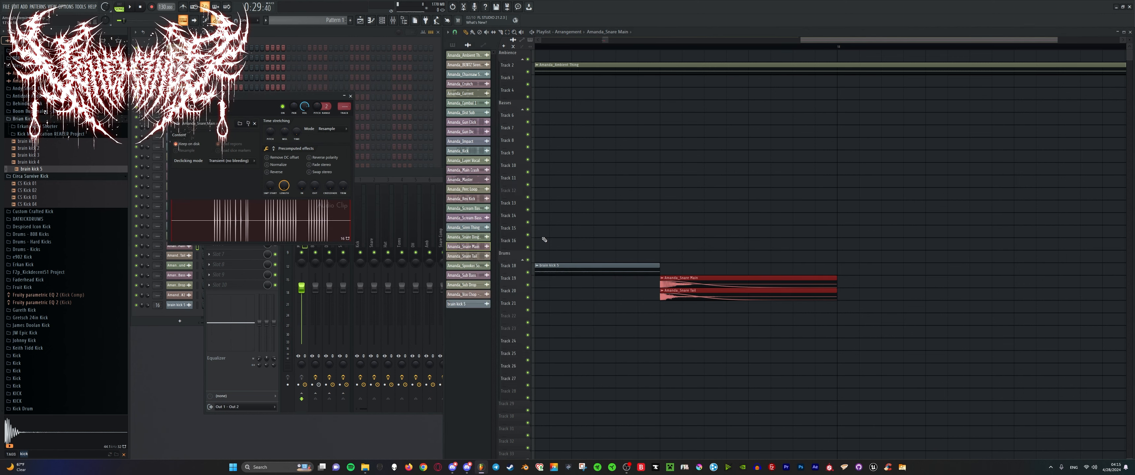
{"action": "left_click", "coordinate": [405, 176]}
{"action": "scroll", "coordinate": [344, 106], "scroll_direction": "up", "scroll_amount": 17}
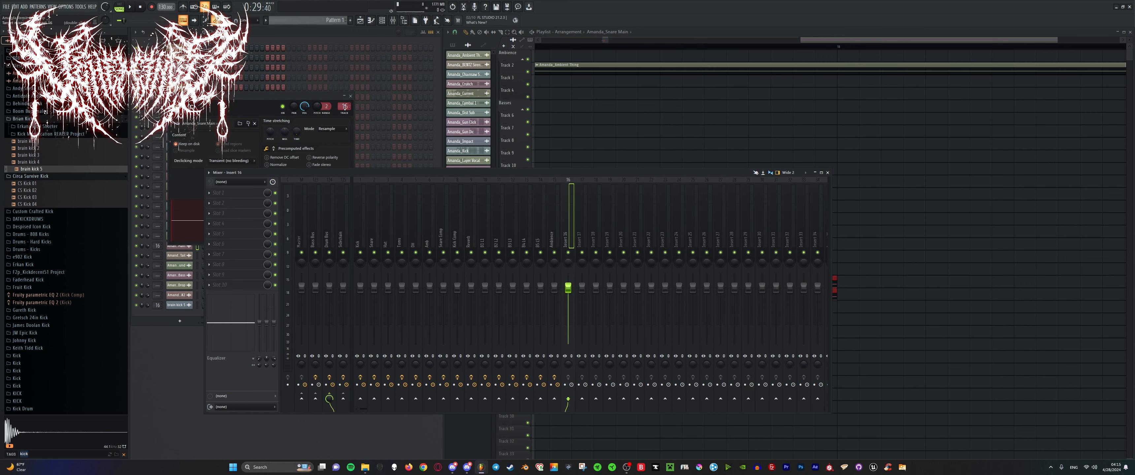
{"action": "key", "text": "space"}
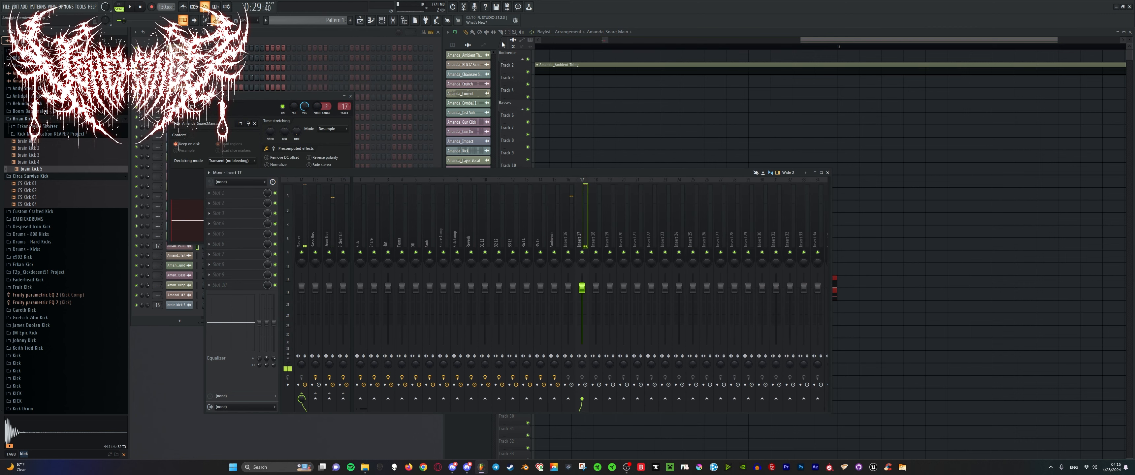
Assign the Amanda_Snare Tail channel to mixer insert 16 and play back the sequence.
{"action": "left_click", "coordinate": [528, 36]}
{"action": "double_click", "coordinate": [673, 292]}
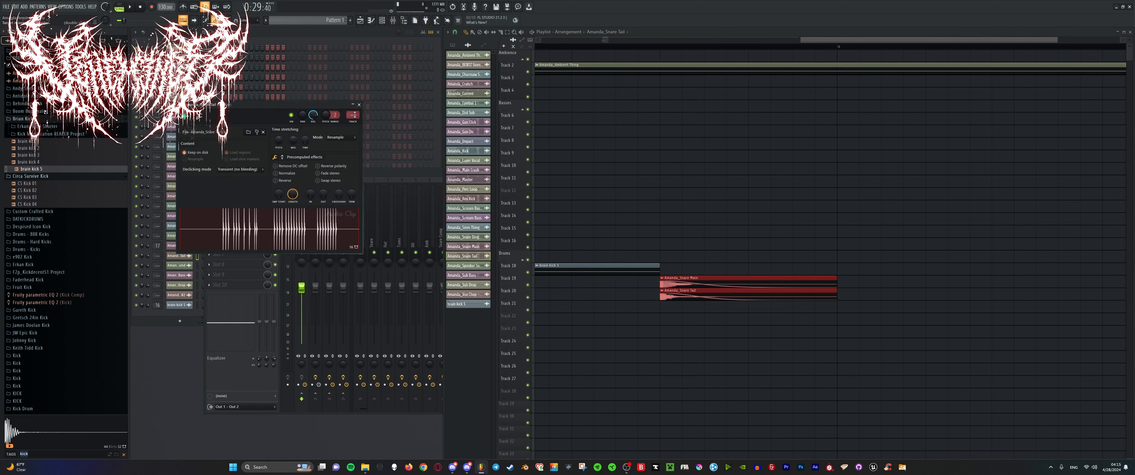
{"action": "key", "text": "space"}
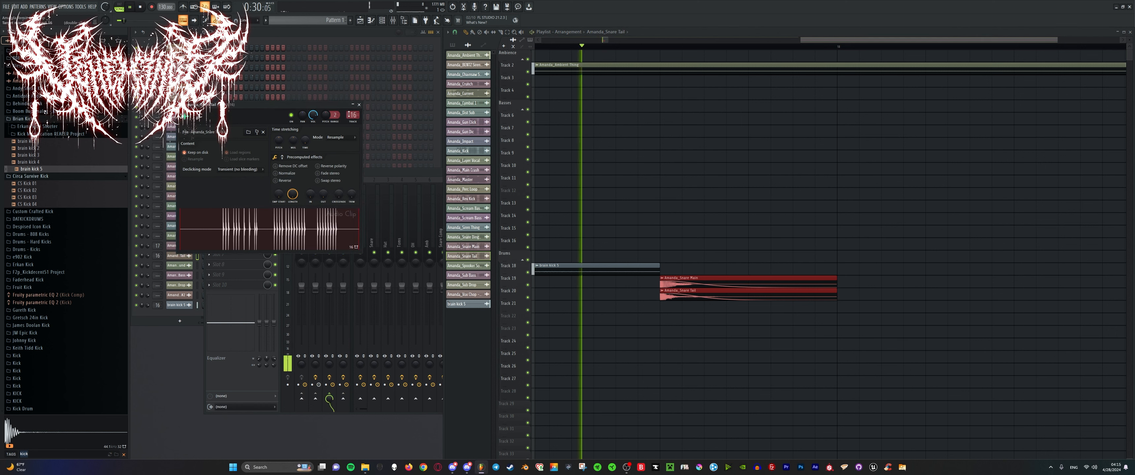
Lower the fader of mixer insert 17 slightly while the arrangement plays.
{"action": "left_click", "coordinate": [419, 178]}
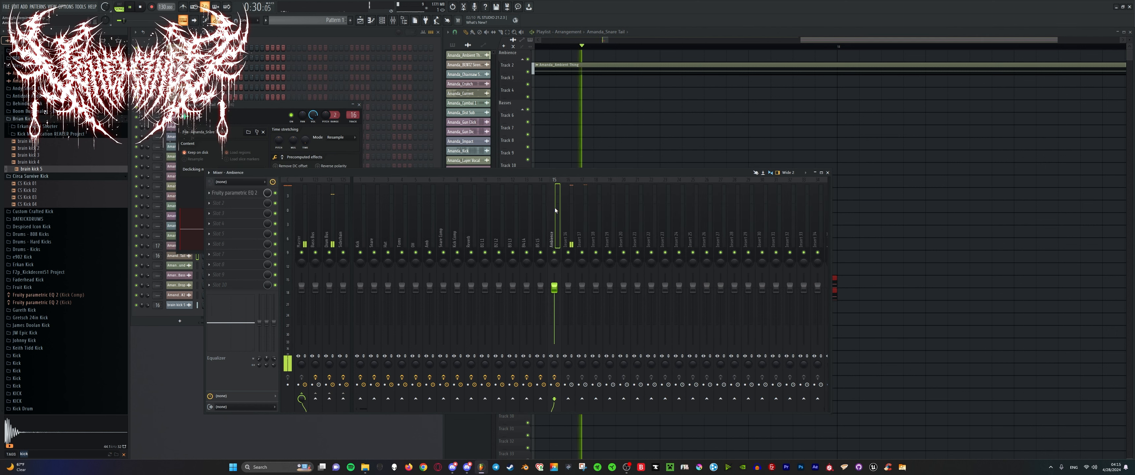
{"action": "left_click", "coordinate": [579, 210]}
{"action": "left_click_drag", "start_coordinate": [581, 287], "coordinate": [581, 292]}
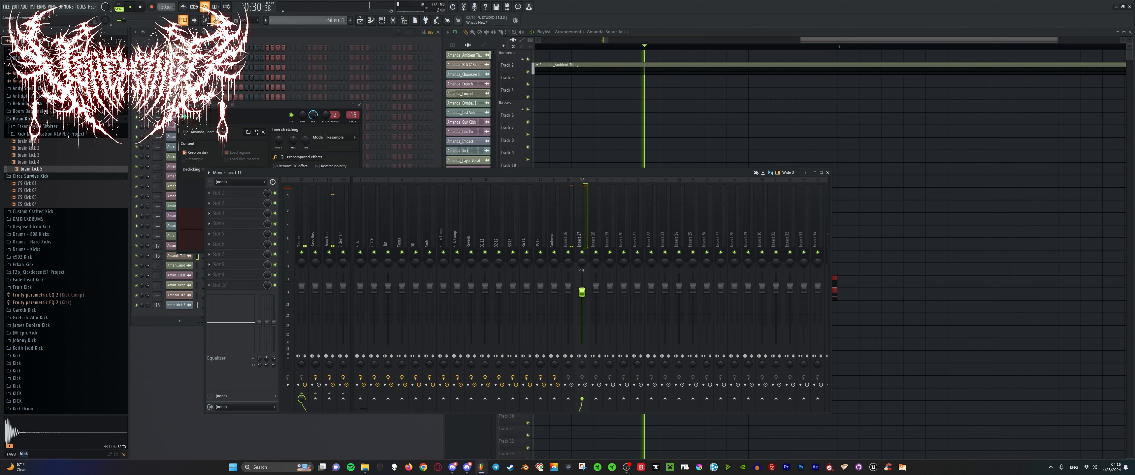
Open Saturn 2 on the drum bus, split its lowest band in two, and adjust the low band levels during playback.
{"action": "left_click", "coordinate": [326, 222]}
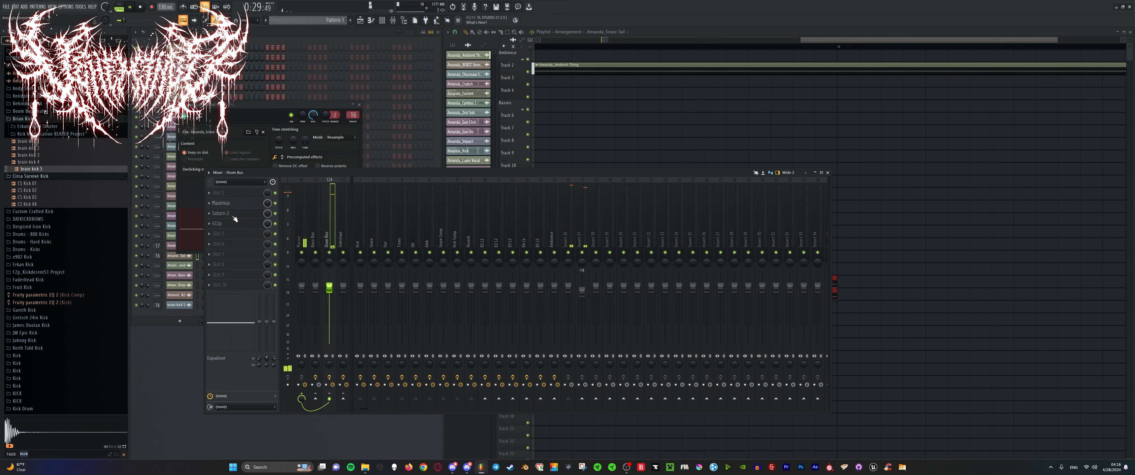
{"action": "left_click", "coordinate": [222, 213]}
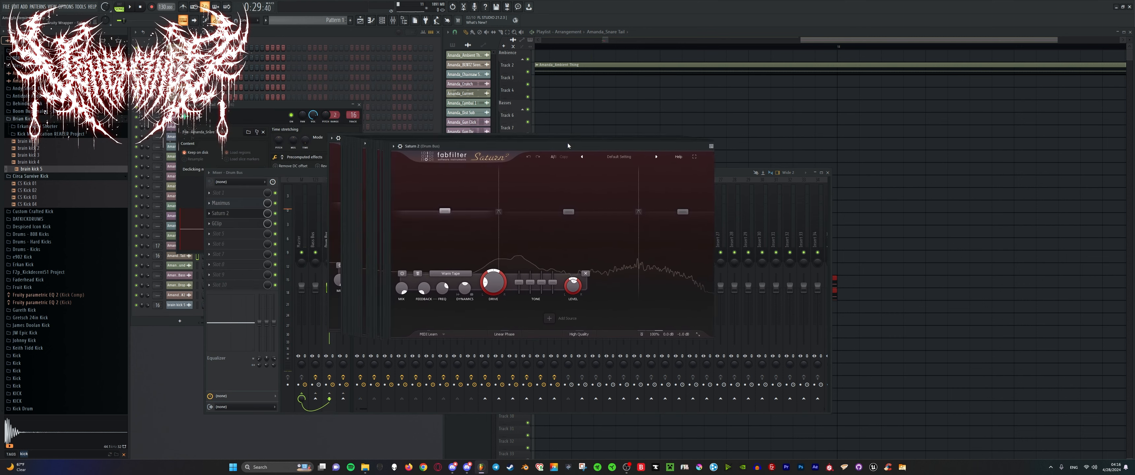
{"action": "key", "text": "space"}
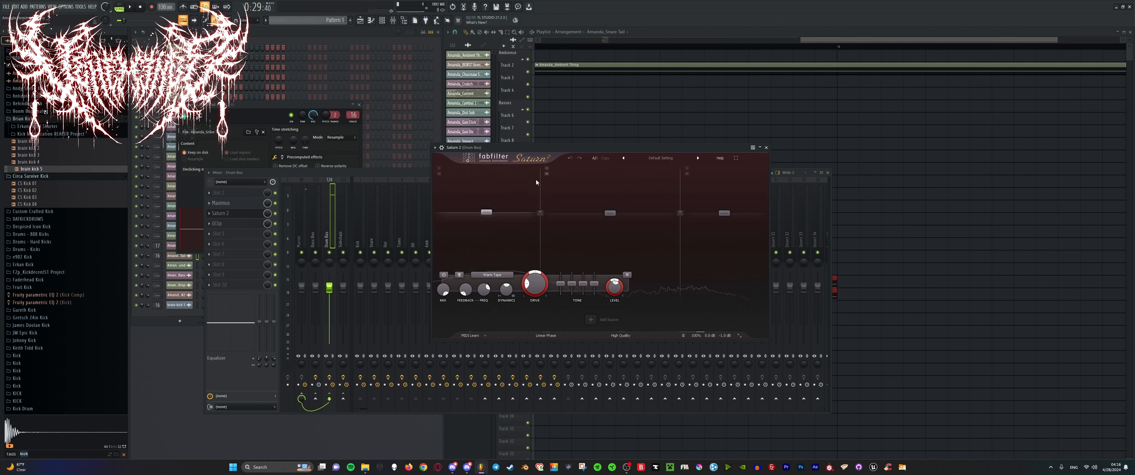
{"action": "key", "text": "space"}
{"action": "left_click", "coordinate": [490, 173]}
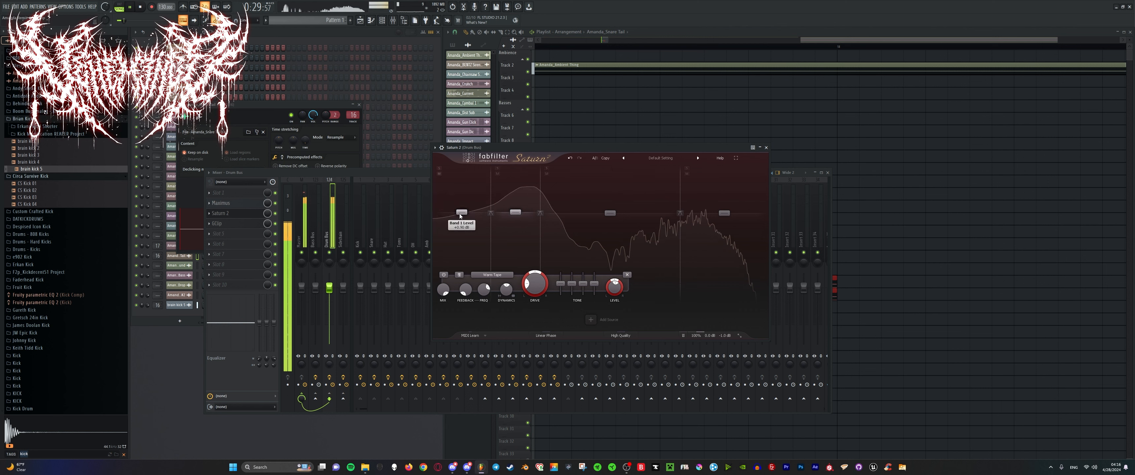
{"action": "left_click_drag", "start_coordinate": [461, 214], "coordinate": [552, 220]}
Split off another narrow band just above the low bands in Saturn 2 and audition the drums repeatedly.
{"action": "left_click", "coordinate": [582, 182]}
{"action": "key", "text": "space"}
{"action": "key", "text": "space"}
{"action": "key", "text": "space"}
{"action": "key", "text": "space"}
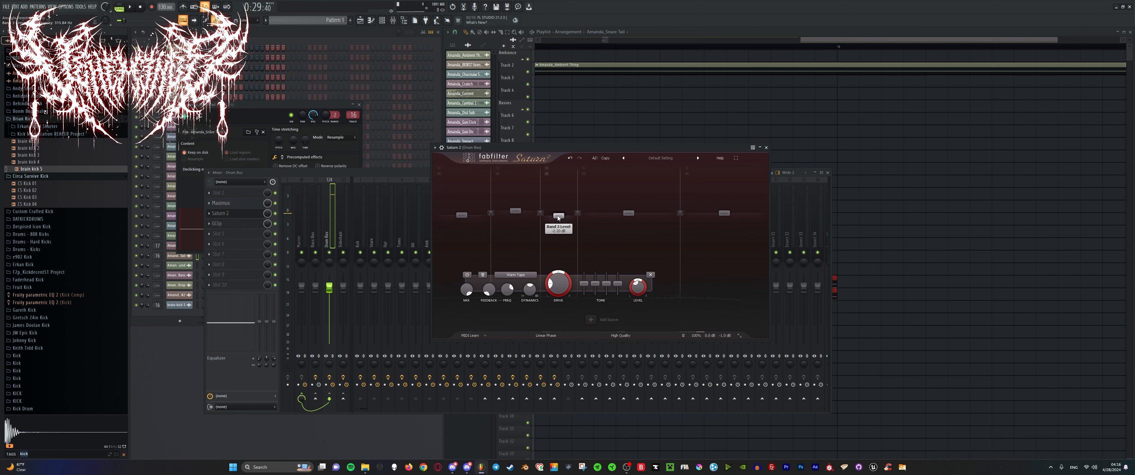
Sweep the level of Saturn 2's band 3 far up during playback, and bring it back to around 0 dB.
{"action": "key", "text": "space"}
{"action": "left_click_drag", "start_coordinate": [559, 215], "coordinate": [561, 192]}
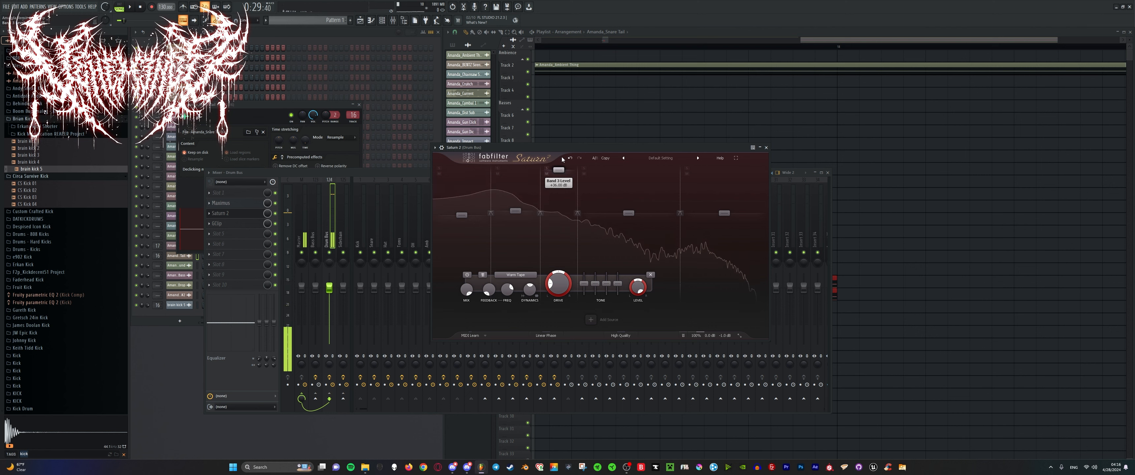
{"action": "left_click_drag", "start_coordinate": [562, 159], "coordinate": [559, 214]}
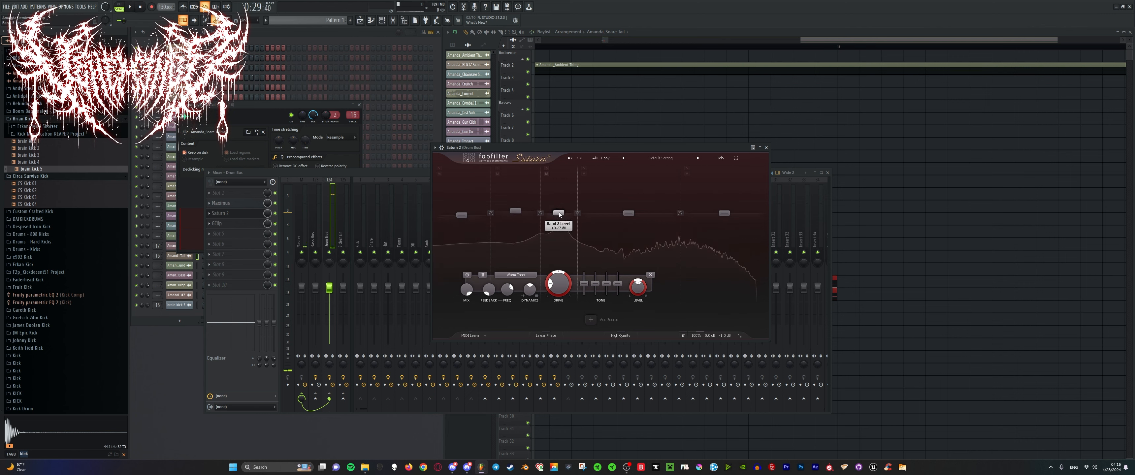
Split Saturn 2's highest band, lower the level of the new top band slightly, and play the drums.
{"action": "left_click", "coordinate": [725, 214]}
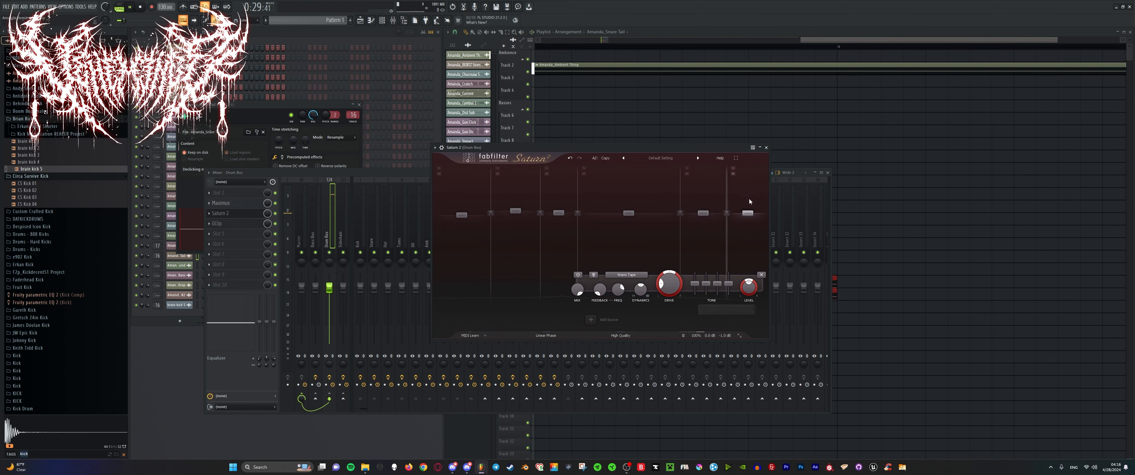
{"action": "left_click_drag", "start_coordinate": [748, 213], "coordinate": [747, 216]}
{"action": "key", "text": "space"}
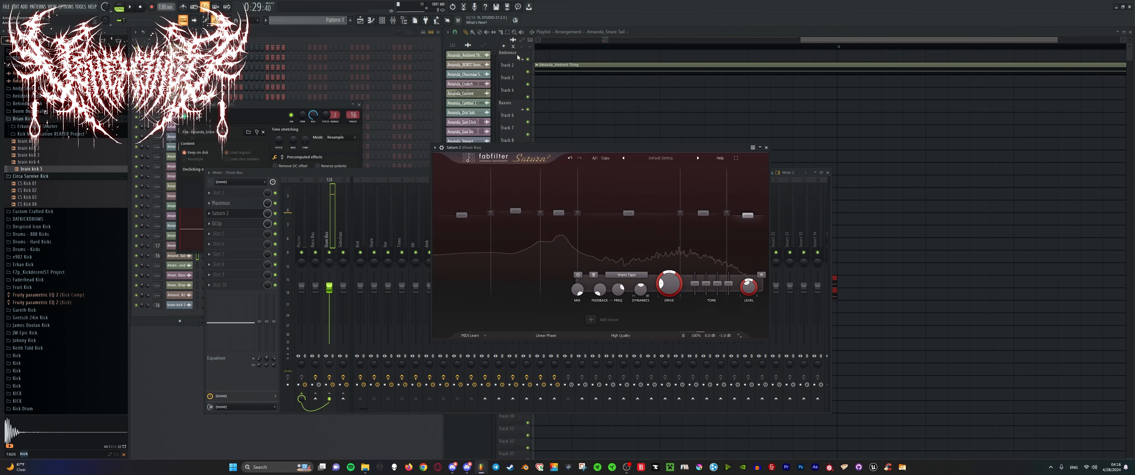
{"action": "key", "text": "space"}
Return to the playlist, clear the snare clip selection, and replay the kick and snare with the adjusted saturation.
{"action": "left_click", "coordinate": [518, 58]}
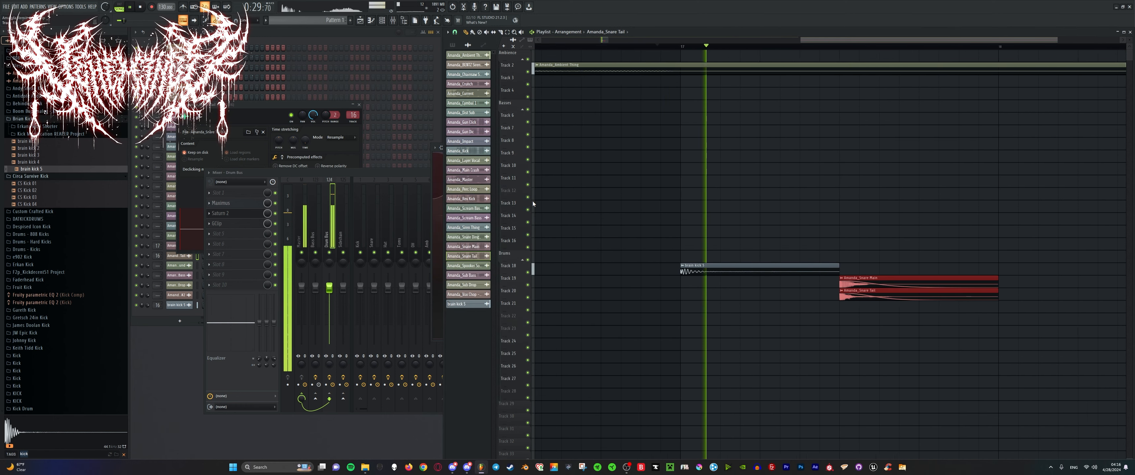
{"action": "scroll", "coordinate": [646, 229], "scroll_direction": "up", "scroll_amount": 2}
{"action": "left_click", "coordinate": [646, 265]}
{"action": "key", "text": "space"}
{"action": "key", "text": "space"}
{"action": "key", "text": "space"}
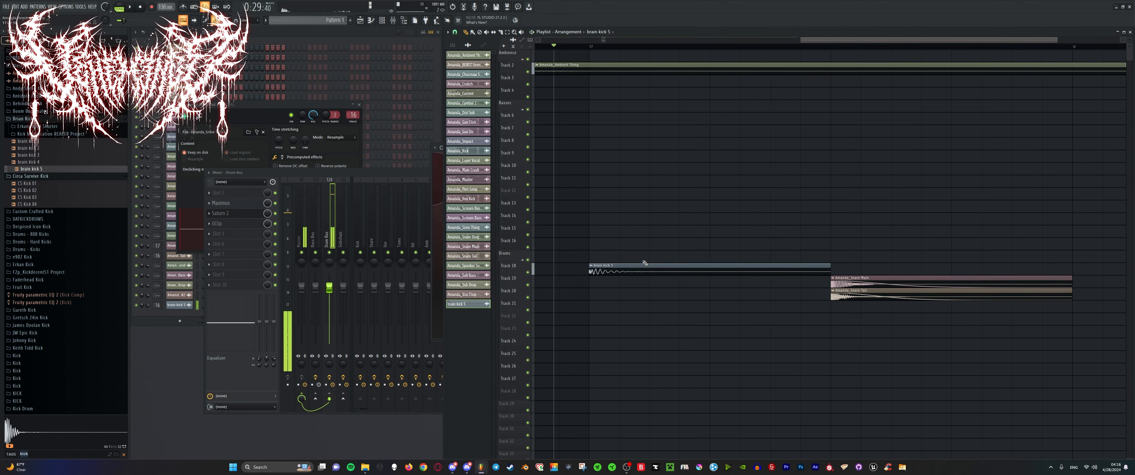
Open brain kick 5's channel settings, and switch the playlist's clip picker away from the audio clips.
{"action": "double_click", "coordinate": [688, 272]}
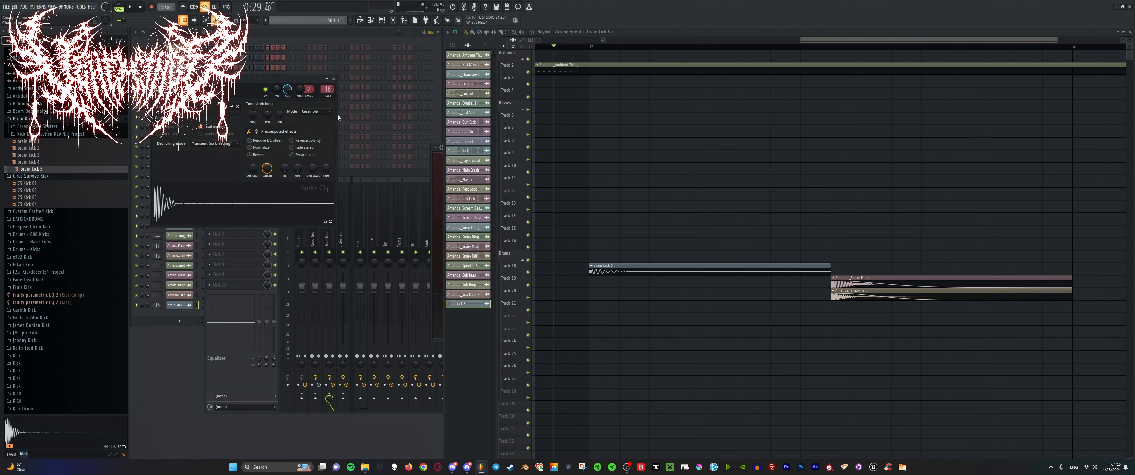
{"action": "scroll", "coordinate": [570, 265], "scroll_direction": "down", "scroll_amount": 8}
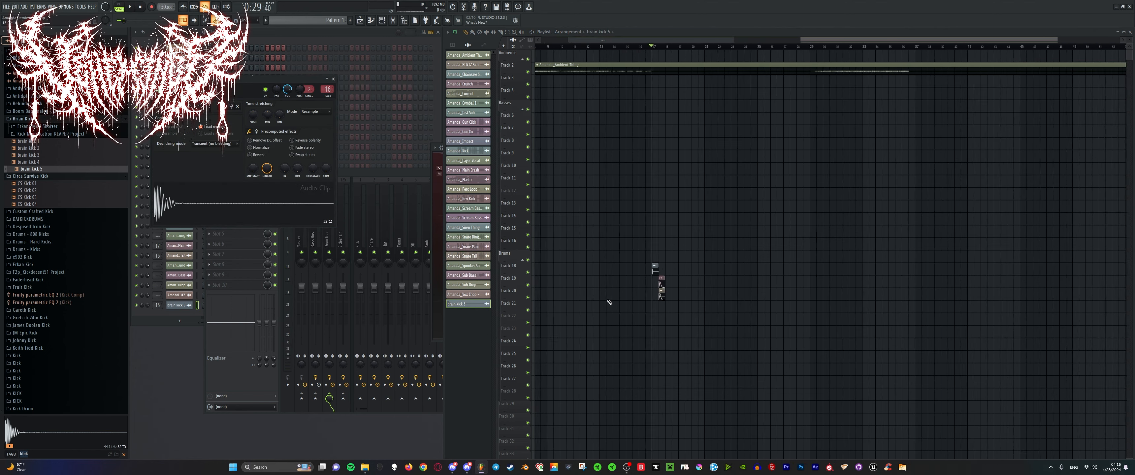
{"action": "scroll", "coordinate": [657, 271], "scroll_direction": "up", "scroll_amount": 8}
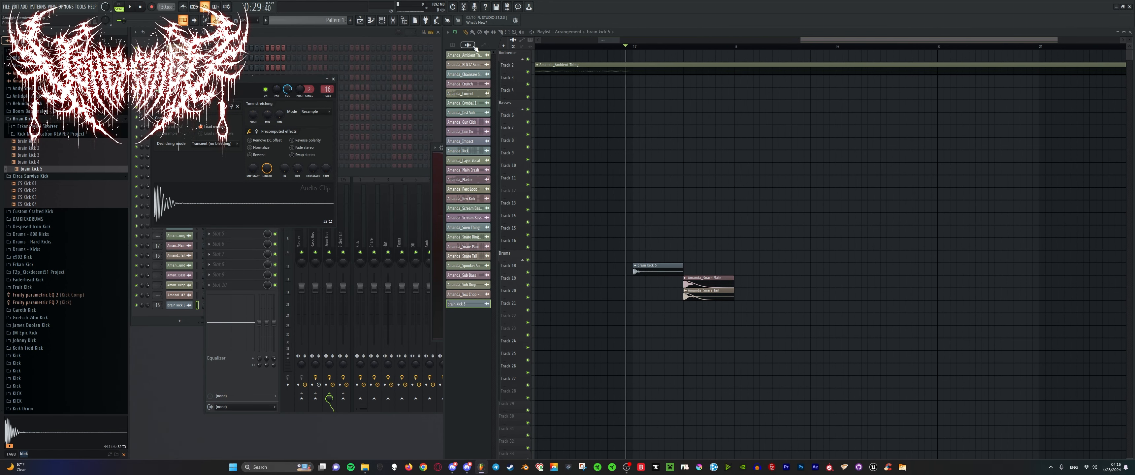
{"action": "left_click", "coordinate": [485, 46]}
Select the Sidechain insert in the mixer, shift the mixer window slightly, and return to the kick and snare clips.
{"action": "left_click", "coordinate": [380, 174]}
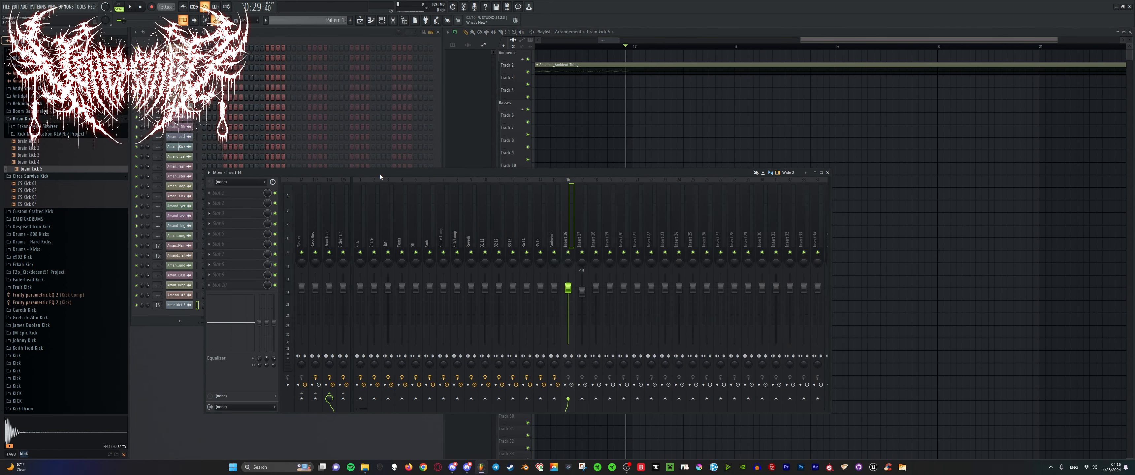
{"action": "left_click", "coordinate": [345, 208]}
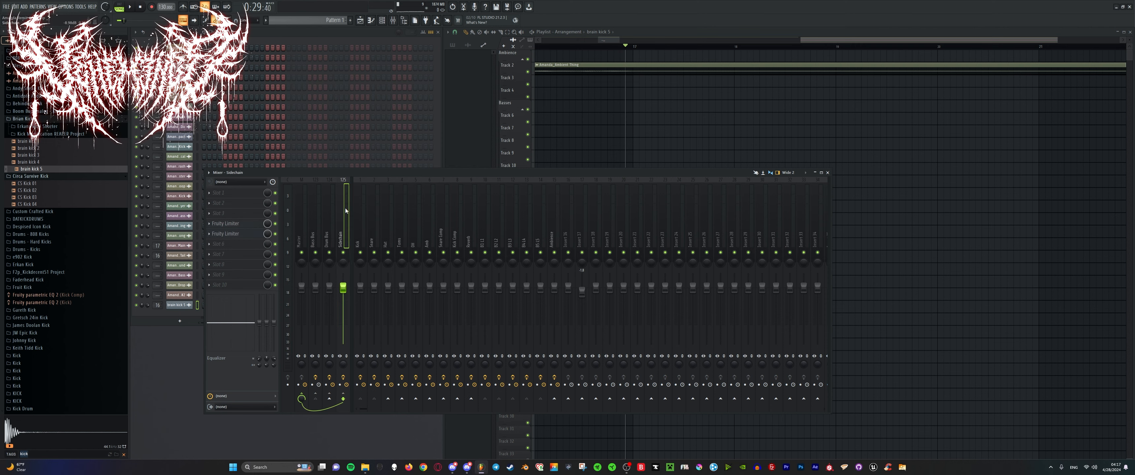
{"action": "left_click_drag", "start_coordinate": [354, 173], "coordinate": [386, 176]}
{"action": "left_click", "coordinate": [495, 36]}
{"action": "scroll", "coordinate": [628, 233], "scroll_direction": "up", "scroll_amount": 4}
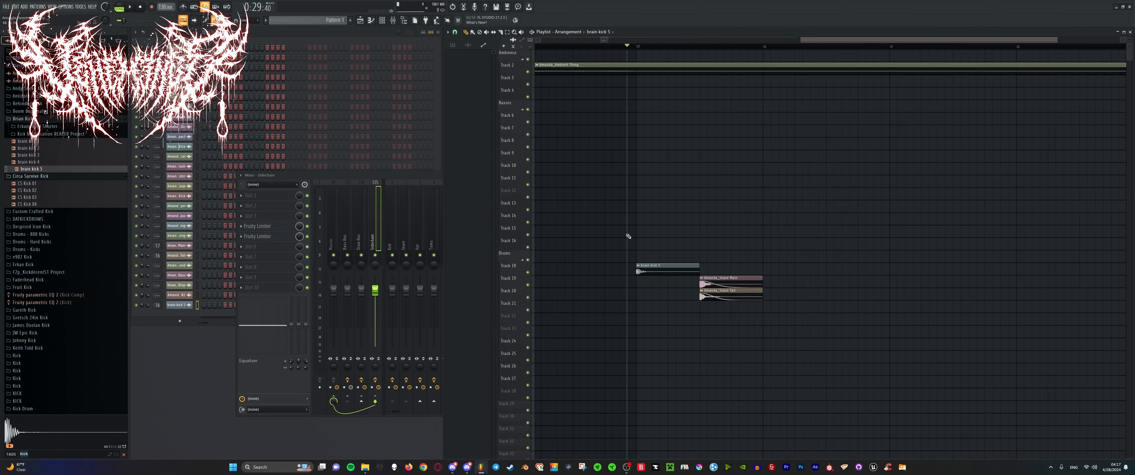
Select a short time range at the kick's start and create an automation clip for the Sidechain insert's volume.
{"action": "left_click", "coordinate": [644, 46]}
{"action": "left_click_drag", "start_coordinate": [643, 46], "coordinate": [692, 66]}
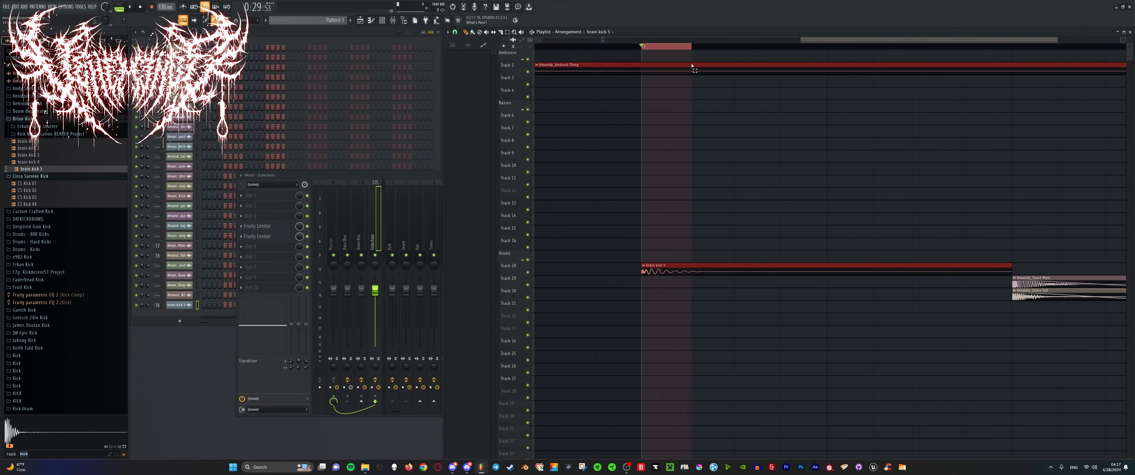
{"action": "right_click", "coordinate": [375, 292]}
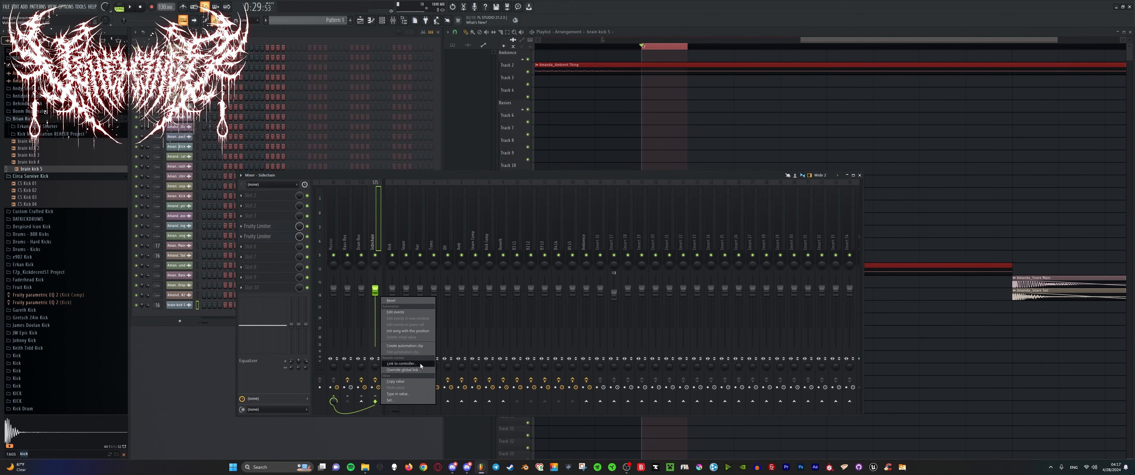
{"action": "left_click", "coordinate": [420, 346]}
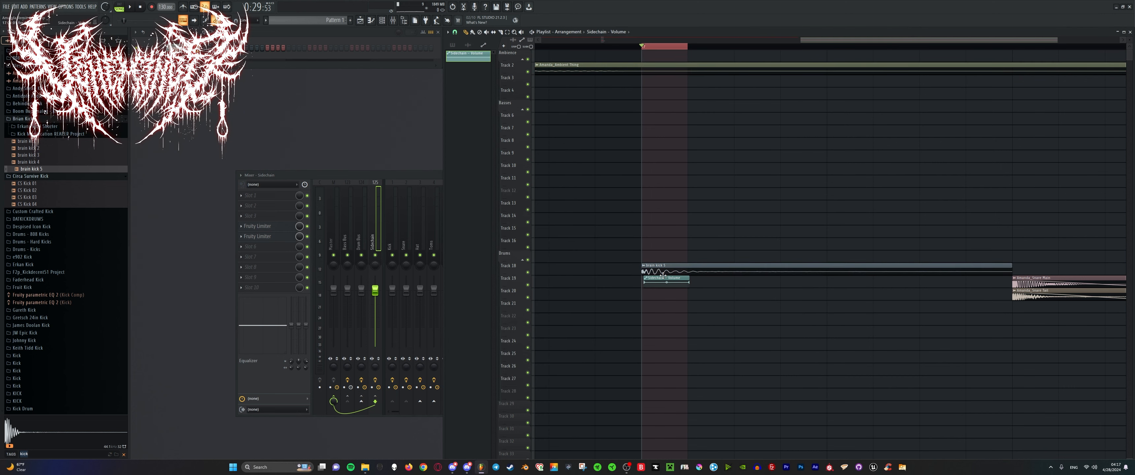
Make the Sidechain volume automation clip beneath the kick unique.
{"action": "scroll", "coordinate": [671, 307], "scroll_direction": "up", "scroll_amount": 2}
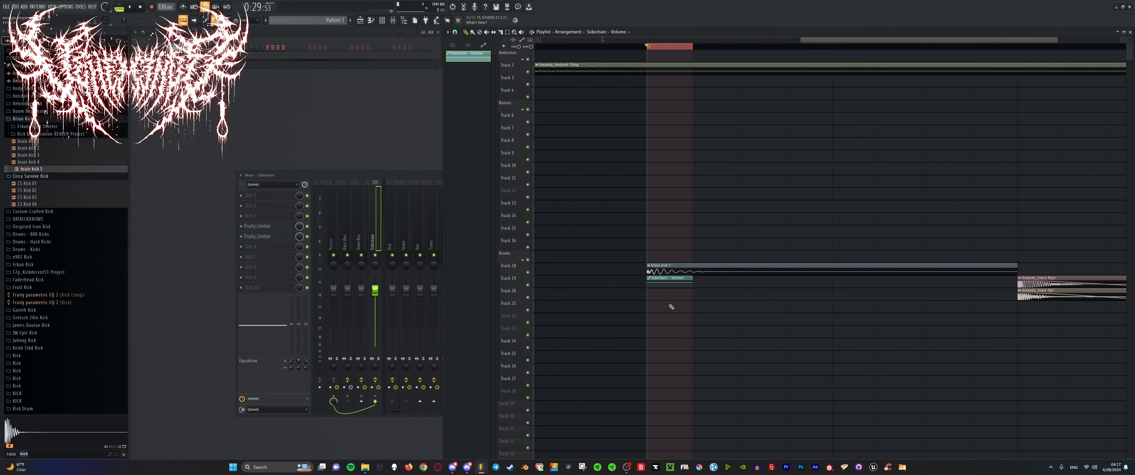
{"action": "right_click", "coordinate": [664, 281]}
{"action": "left_click", "coordinate": [696, 347]}
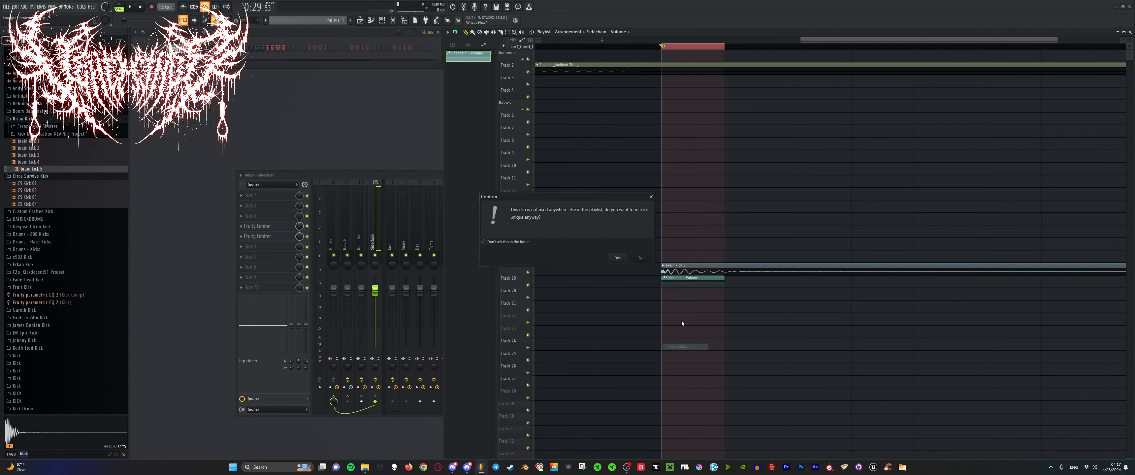
{"action": "left_click", "coordinate": [623, 260]}
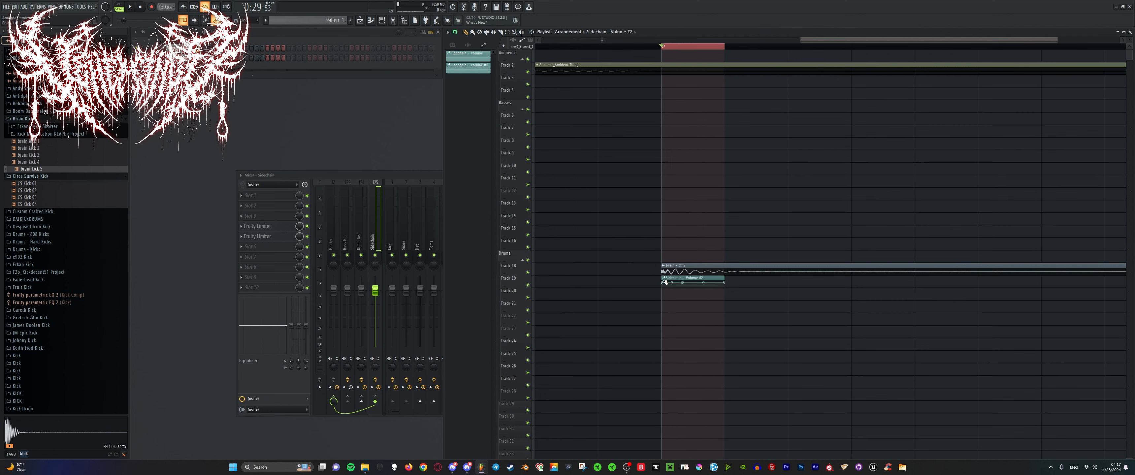
Clear the playlist's time selection and play the kick and snare with the Sidechain volume automation.
{"action": "scroll", "coordinate": [628, 260], "scroll_direction": "down", "scroll_amount": 8}
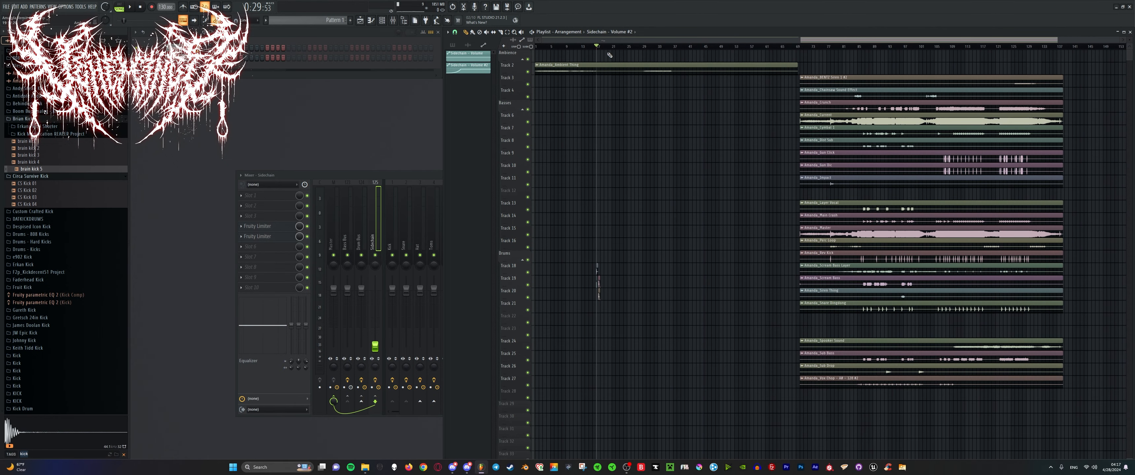
{"action": "left_click_drag", "start_coordinate": [597, 47], "coordinate": [501, 49]}
{"action": "scroll", "coordinate": [555, 195], "scroll_direction": "up", "scroll_amount": 8}
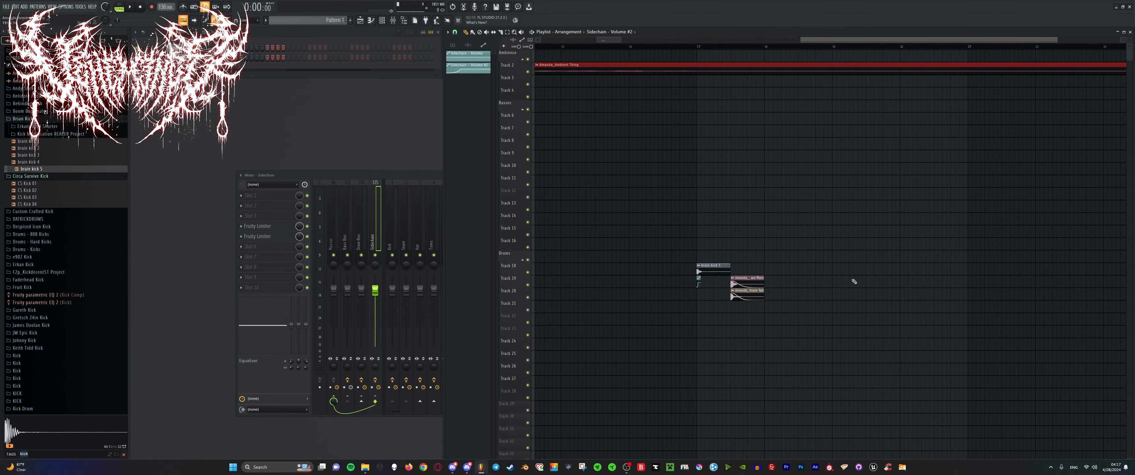
{"action": "scroll", "coordinate": [537, 145], "scroll_direction": "down", "scroll_amount": 2}
{"action": "scroll", "coordinate": [523, 129], "scroll_direction": "up", "scroll_amount": 3}
{"action": "key", "text": "space"}
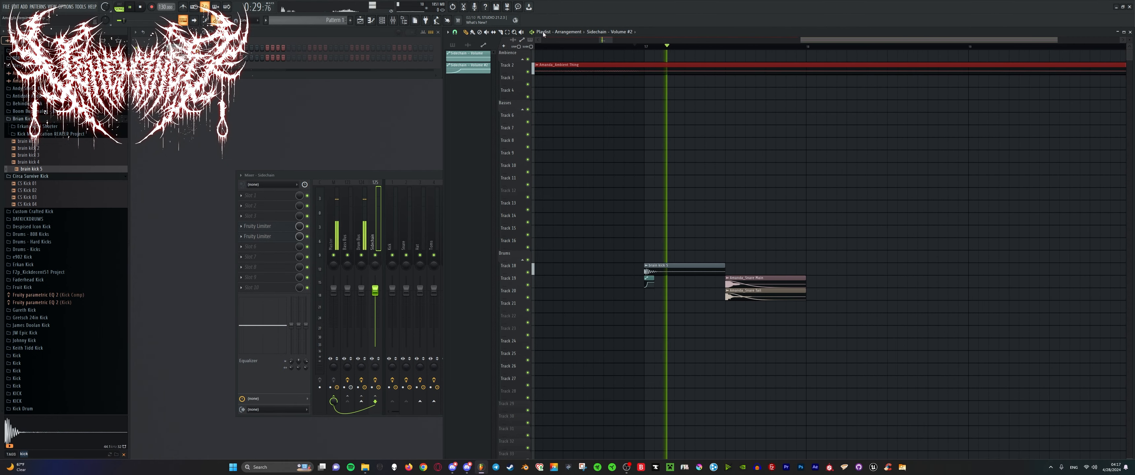
Move the Sidechain volume automation clip under the kick down from Track 19 to Track 21.
{"action": "key", "text": "space"}
{"action": "left_click_drag", "start_coordinate": [660, 284], "coordinate": [634, 286]}
{"action": "key", "text": "space"}
{"action": "key", "text": "shift+Down"}
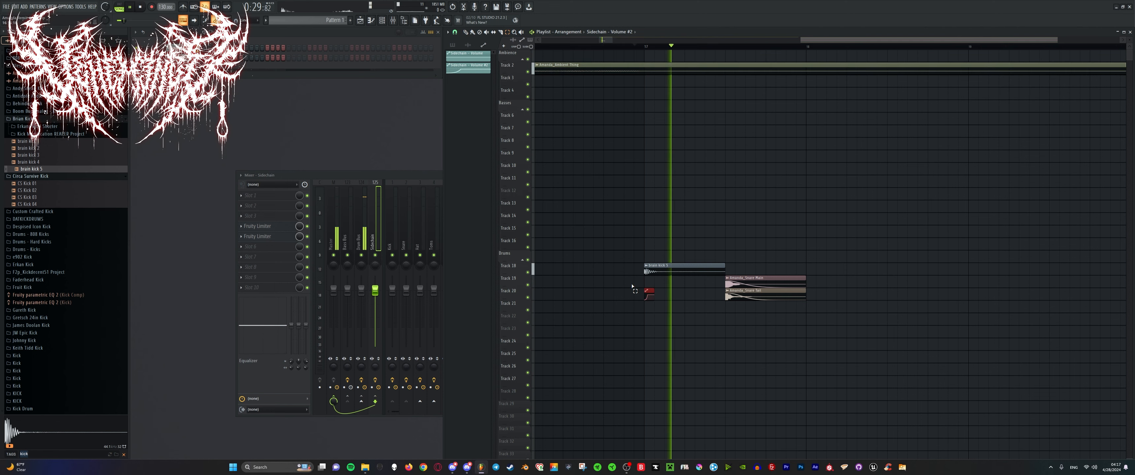
{"action": "key", "text": "shift+Down"}
{"action": "key", "text": "space"}
Duplicate the Sidechain automation clip, align the copy with the snare's start on Track 21, and play the result.
{"action": "key", "text": "ctrl+b"}
{"action": "scroll", "coordinate": [639, 288], "scroll_direction": "up", "scroll_amount": 3}
{"action": "key", "text": "space"}
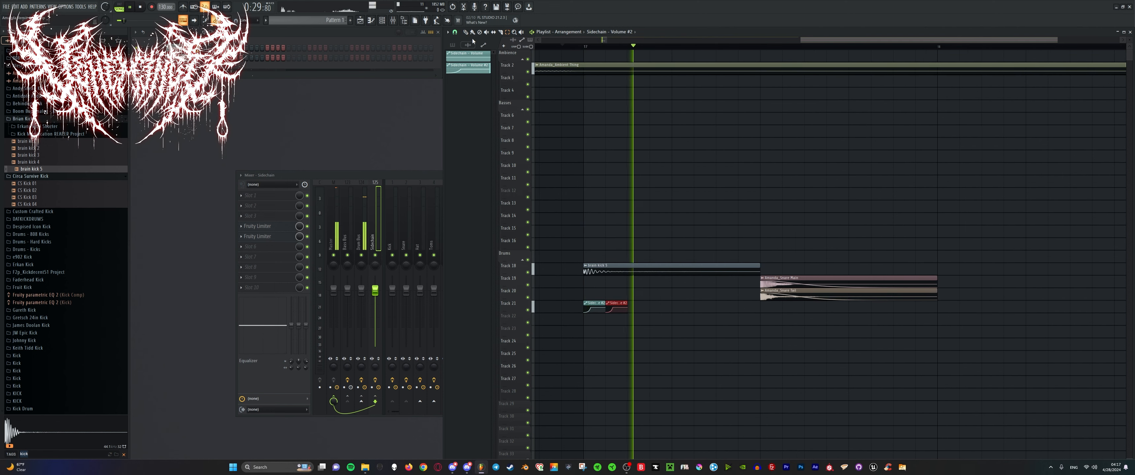
{"action": "key", "text": "space"}
{"action": "left_click_drag", "start_coordinate": [619, 301], "coordinate": [773, 302]}
{"action": "key", "text": "space"}
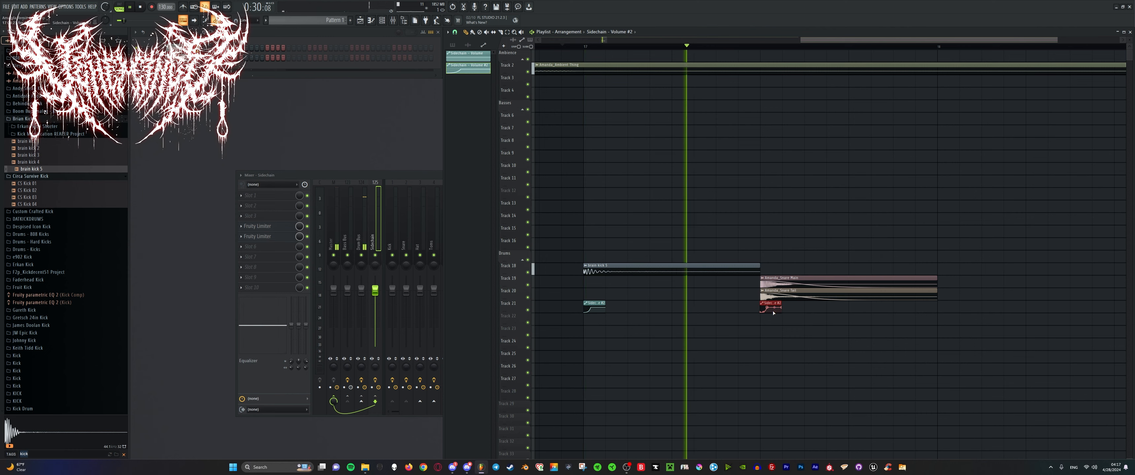
Replay the kick and snare to check both Sidechain automation clips against the hits.
{"action": "scroll", "coordinate": [766, 302], "scroll_direction": "up", "scroll_amount": 3}
{"action": "key", "text": "space"}
{"action": "scroll", "coordinate": [697, 348], "scroll_direction": "down", "scroll_amount": 3}
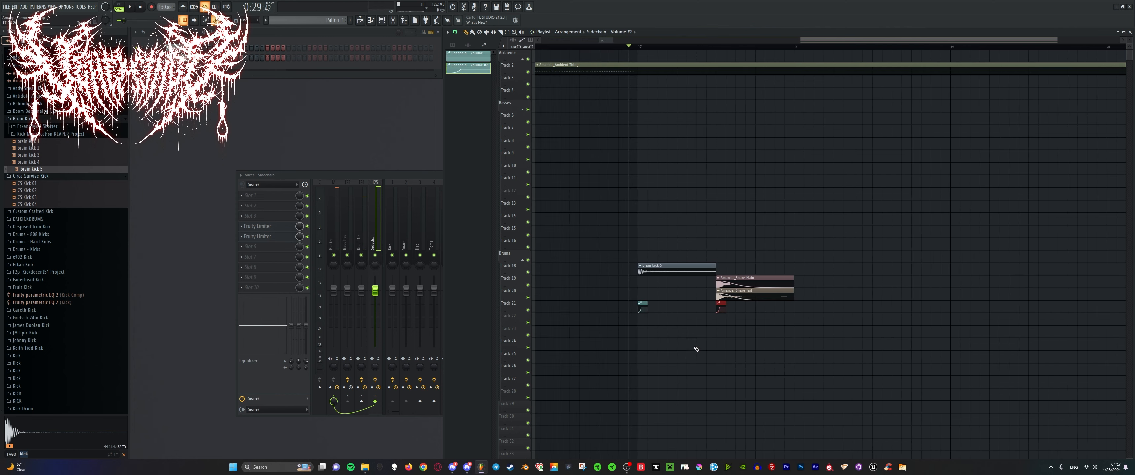
{"action": "key", "text": "space"}
{"action": "scroll", "coordinate": [664, 348], "scroll_direction": "down", "scroll_amount": 3}
{"action": "scroll", "coordinate": [654, 343], "scroll_direction": "down", "scroll_amount": 4}
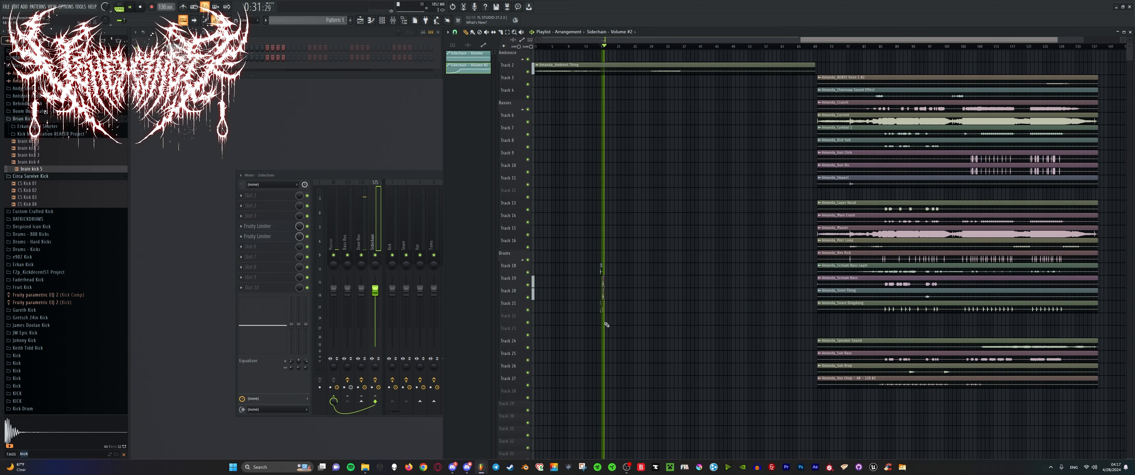
{"action": "key", "text": "space"}
{"action": "key", "text": "space"}
{"action": "scroll", "coordinate": [600, 323], "scroll_direction": "up", "scroll_amount": 4}
Add Fruity Reeverb 2 to the Drum Bus, place it between Saturn 2 and GClip, and play the drums.
{"action": "left_click", "coordinate": [364, 203]}
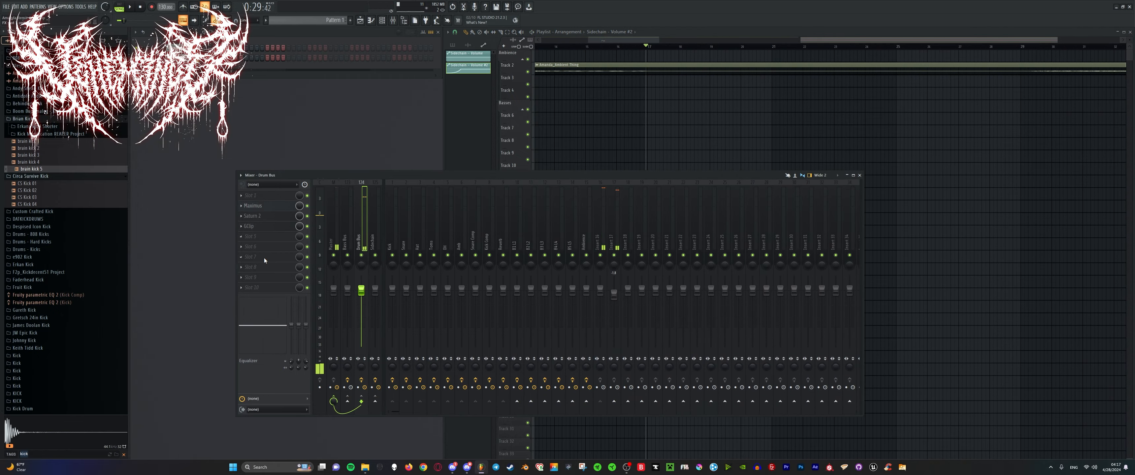
{"action": "key", "text": "F8"}
{"action": "type", "text": "reever"}
{"action": "left_click", "coordinate": [125, 177]}
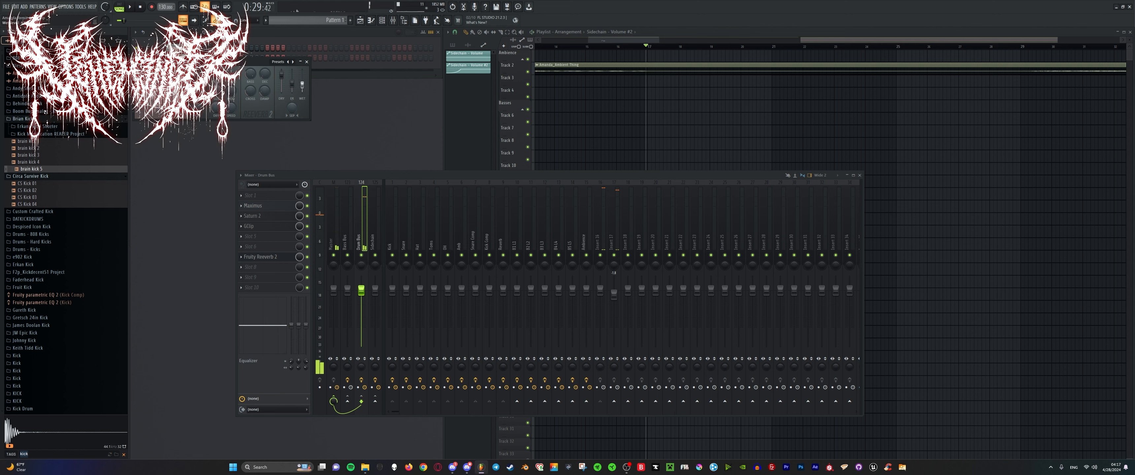
{"action": "left_click_drag", "start_coordinate": [263, 261], "coordinate": [261, 226]}
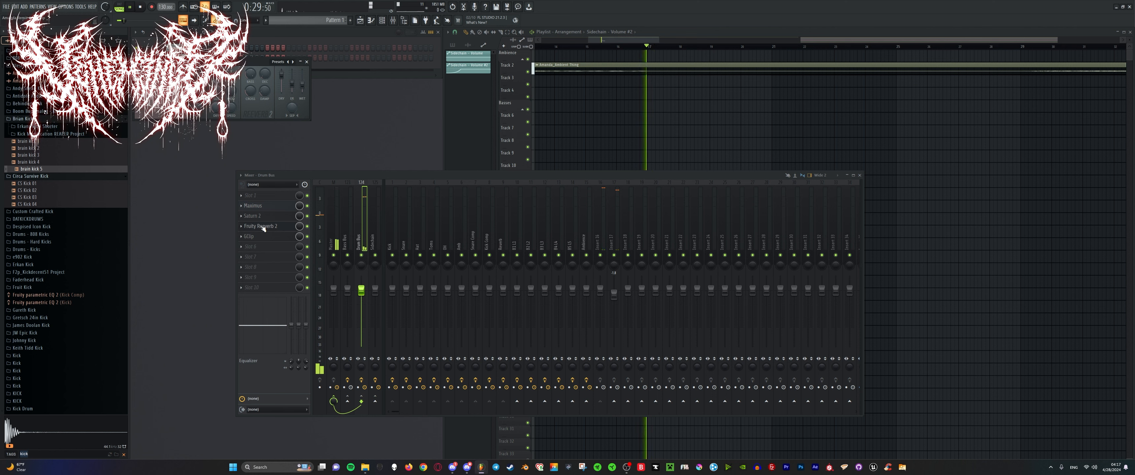
{"action": "key", "text": "space"}
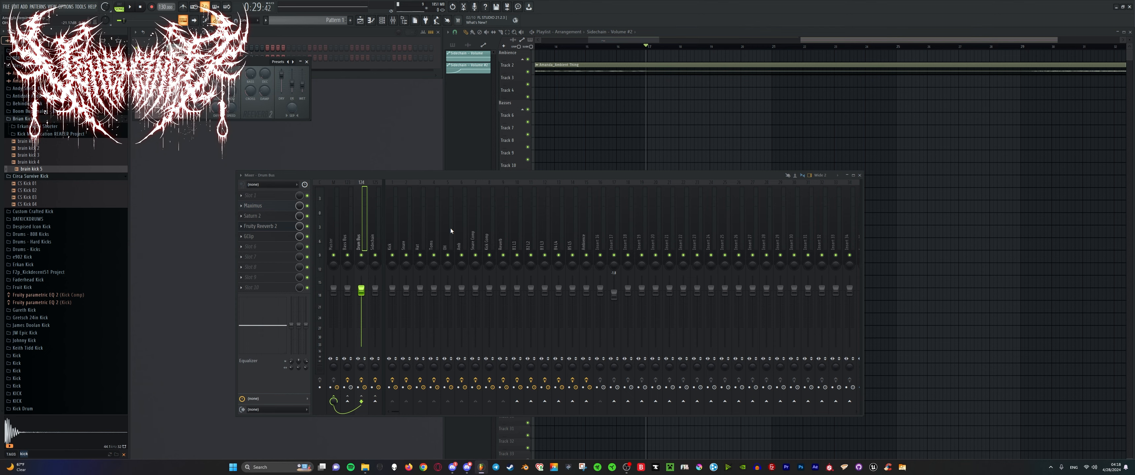
Move the Amanda_Crunch clip along the Basses track to the start of the arrangement.
{"action": "left_click", "coordinate": [472, 95]}
{"action": "scroll", "coordinate": [700, 330], "scroll_direction": "down", "scroll_amount": 8}
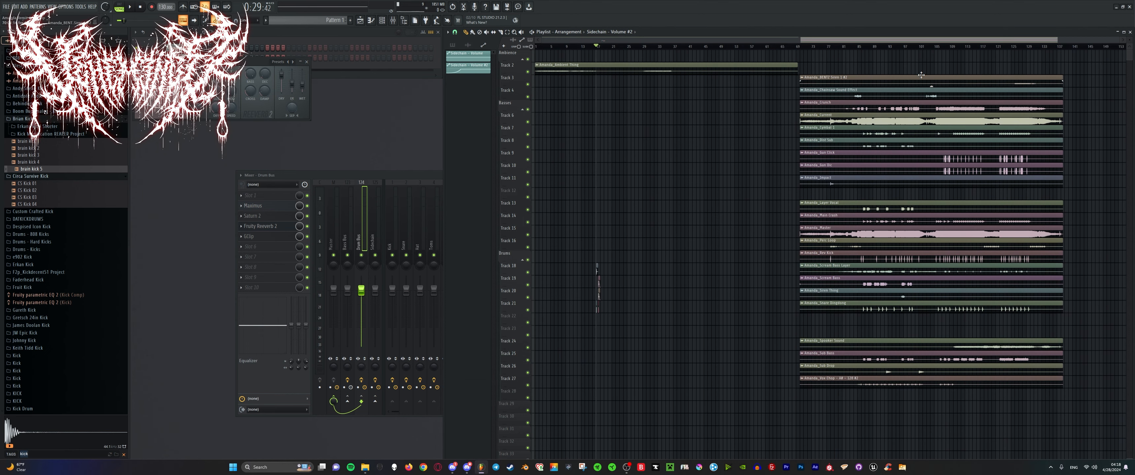
{"action": "left_click_drag", "start_coordinate": [936, 105], "coordinate": [630, 107]}
{"action": "scroll", "coordinate": [654, 92], "scroll_direction": "up", "scroll_amount": 4}
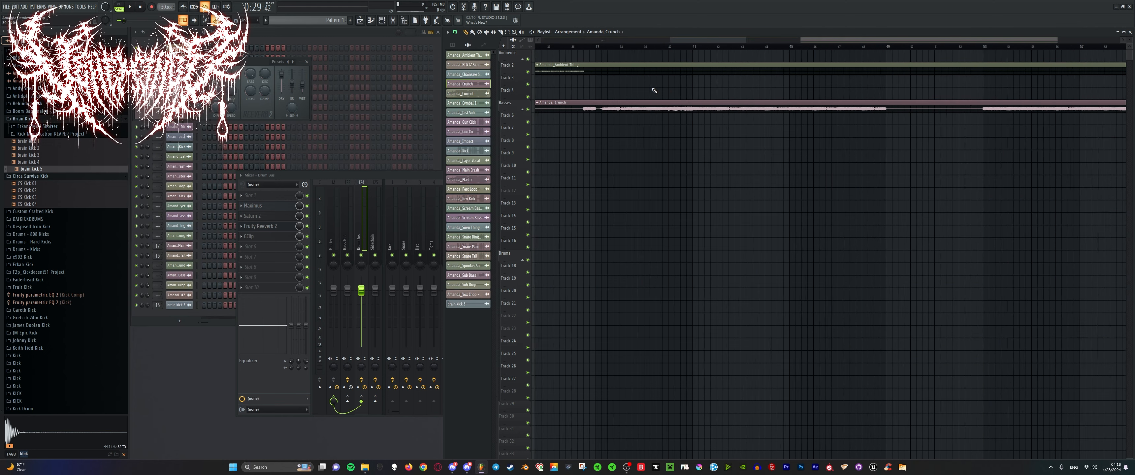
{"action": "scroll", "coordinate": [591, 91], "scroll_direction": "down", "scroll_amount": 2}
{"action": "scroll", "coordinate": [639, 102], "scroll_direction": "up", "scroll_amount": 3}
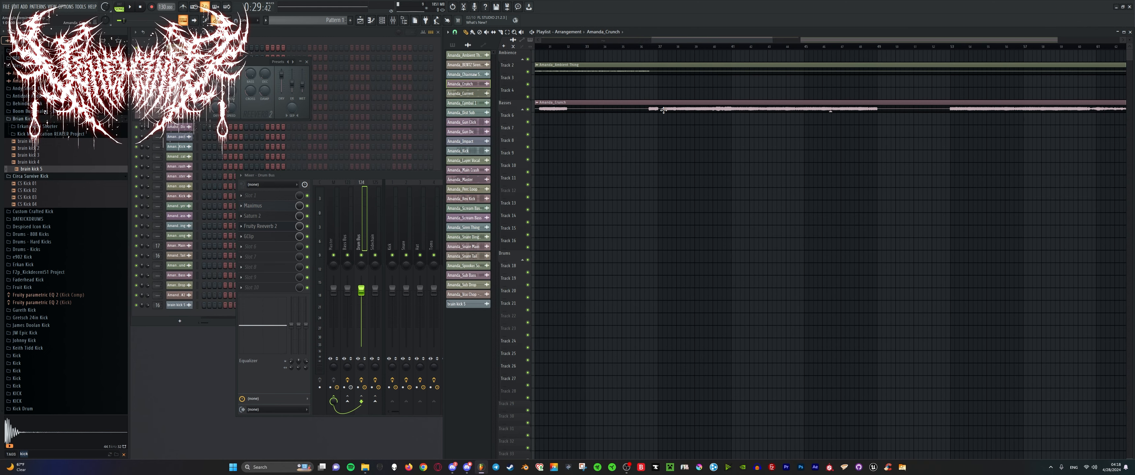
{"action": "scroll", "coordinate": [663, 110], "scroll_direction": "up", "scroll_amount": 2}
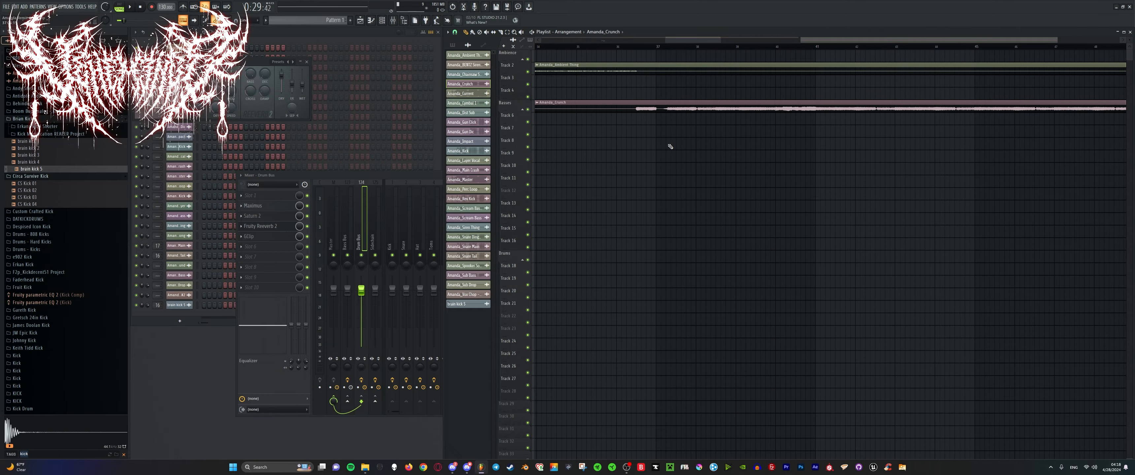
{"action": "scroll", "coordinate": [679, 145], "scroll_direction": "up", "scroll_amount": 2}
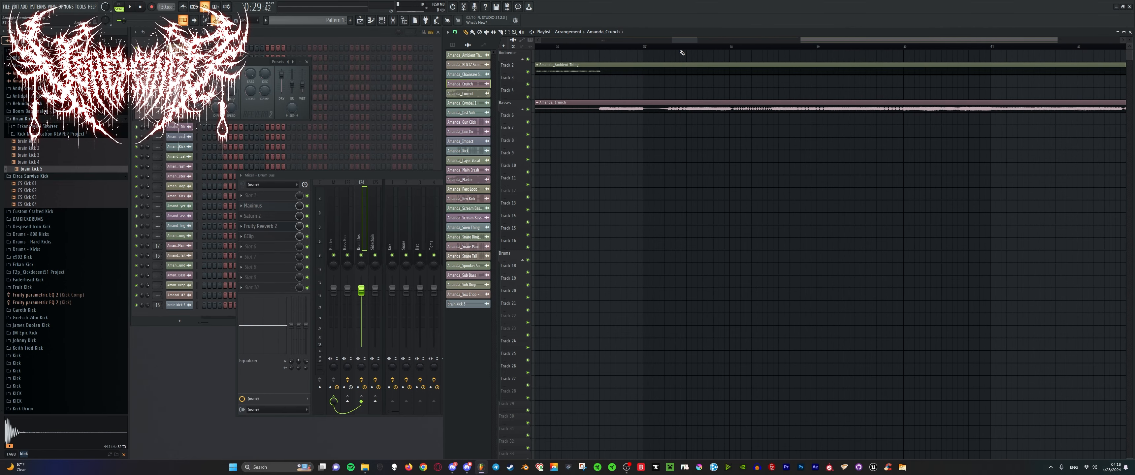
{"action": "scroll", "coordinate": [731, 73], "scroll_direction": "up", "scroll_amount": 2}
Listen to the Amanda_Crunch stem from about 1:08 to look for a usable bass passage.
{"action": "key", "text": "space"}
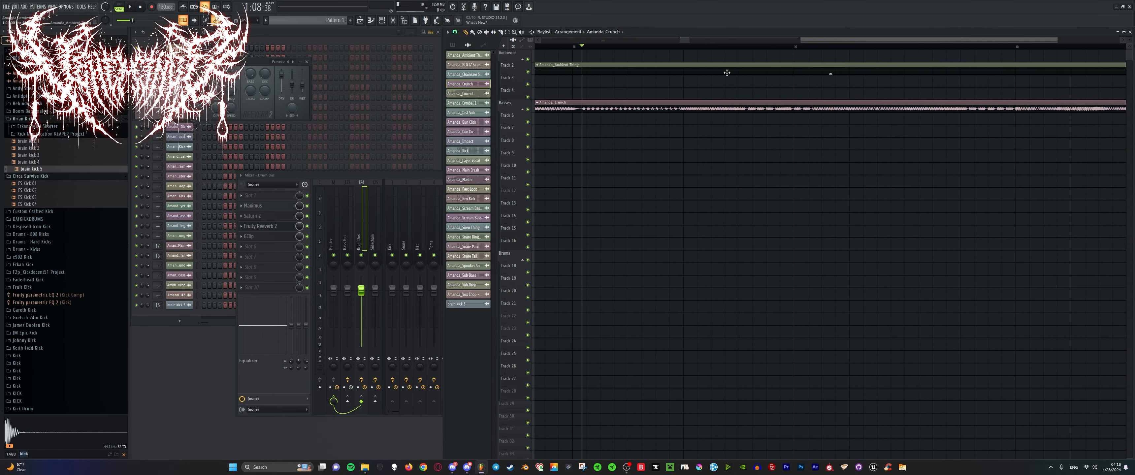
{"action": "scroll", "coordinate": [697, 50], "scroll_direction": "down", "scroll_amount": 3}
{"action": "scroll", "coordinate": [765, 92], "scroll_direction": "up", "scroll_amount": 3}
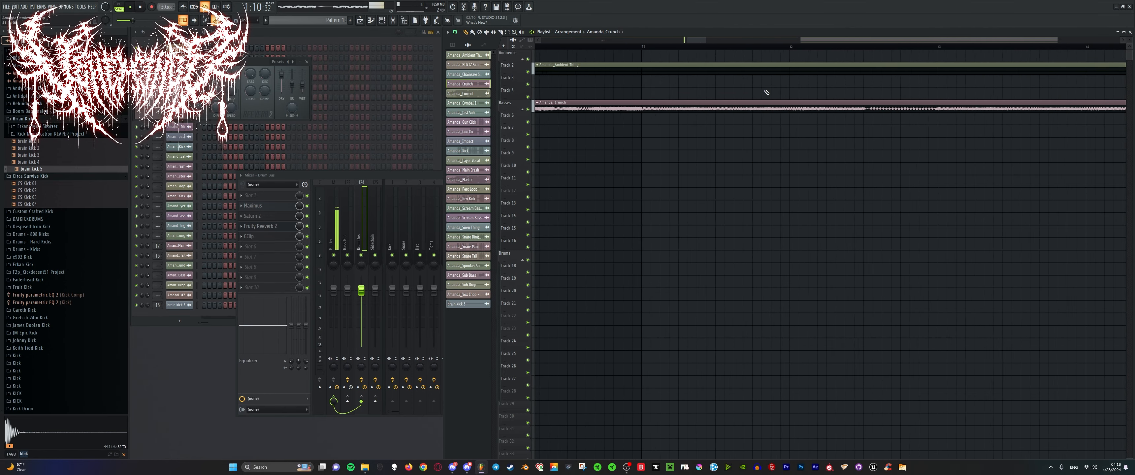
{"action": "scroll", "coordinate": [749, 90], "scroll_direction": "down", "scroll_amount": 2}
{"action": "scroll", "coordinate": [717, 87], "scroll_direction": "up", "scroll_amount": 2}
{"action": "scroll", "coordinate": [710, 81], "scroll_direction": "down", "scroll_amount": 2}
{"action": "scroll", "coordinate": [686, 60], "scroll_direction": "up", "scroll_amount": 2}
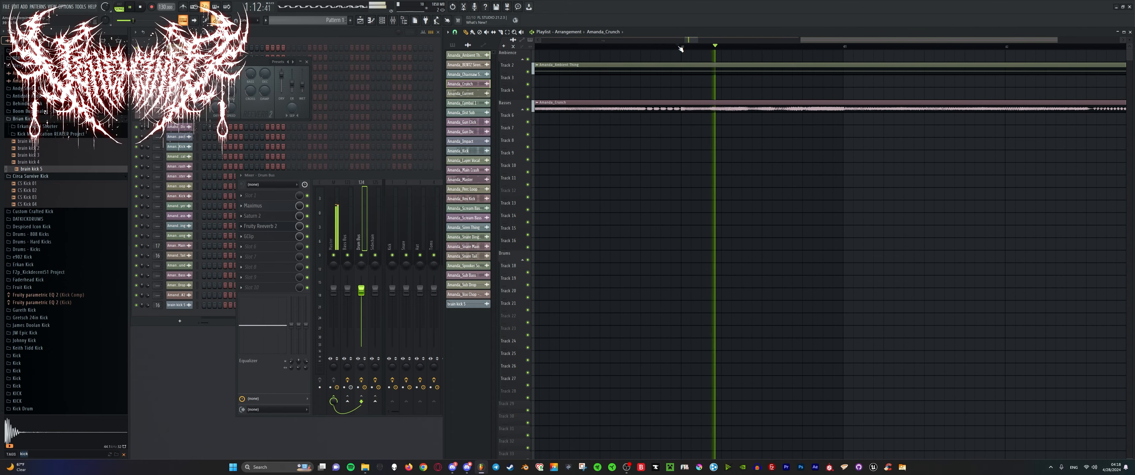
{"action": "key", "text": "space"}
Set the playhead to about 1:17 in the Amanda_Crunch stem and play that passage.
{"action": "scroll", "coordinate": [849, 69], "scroll_direction": "down", "scroll_amount": 2}
{"action": "scroll", "coordinate": [837, 58], "scroll_direction": "up", "scroll_amount": 1}
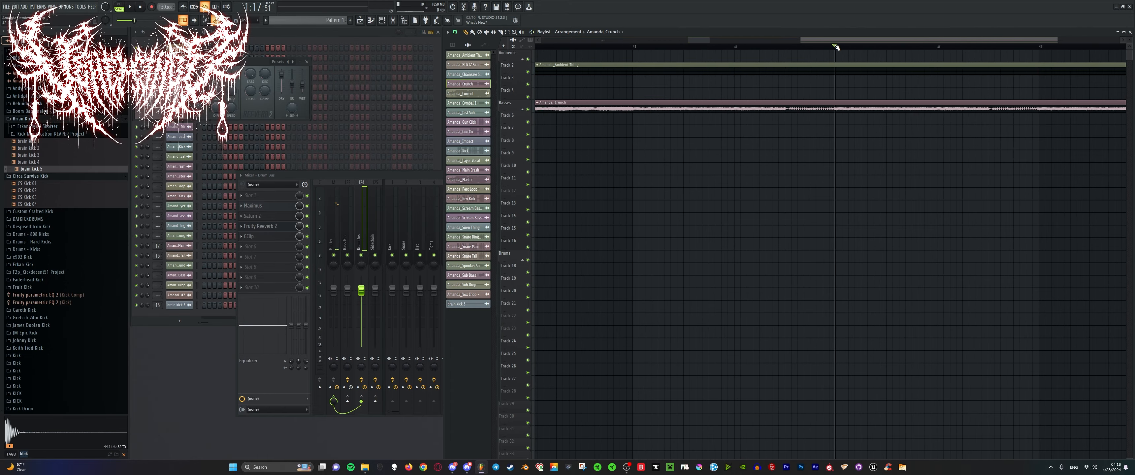
{"action": "scroll", "coordinate": [836, 47], "scroll_direction": "down", "scroll_amount": 2}
{"action": "key", "text": "space"}
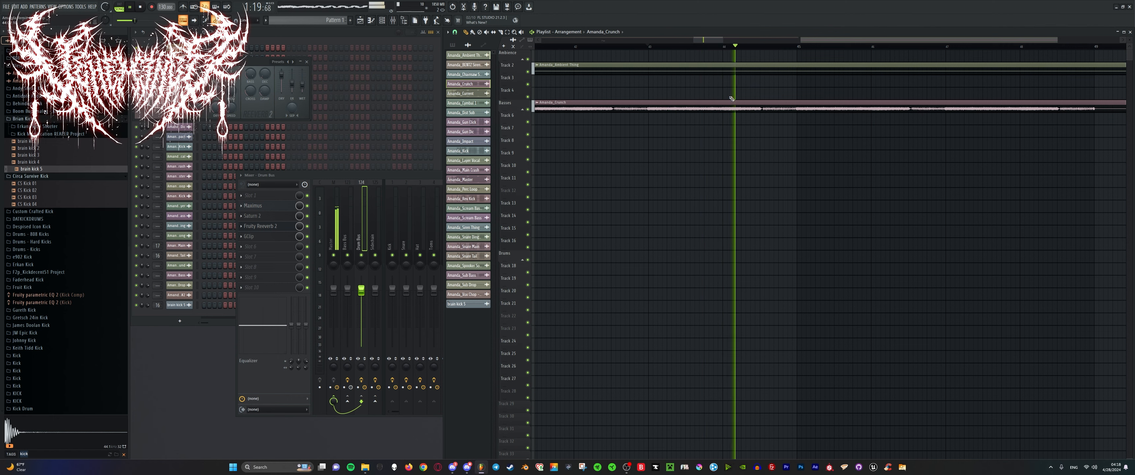
{"action": "key", "text": "space"}
{"action": "scroll", "coordinate": [881, 101], "scroll_direction": "down", "scroll_amount": 5}
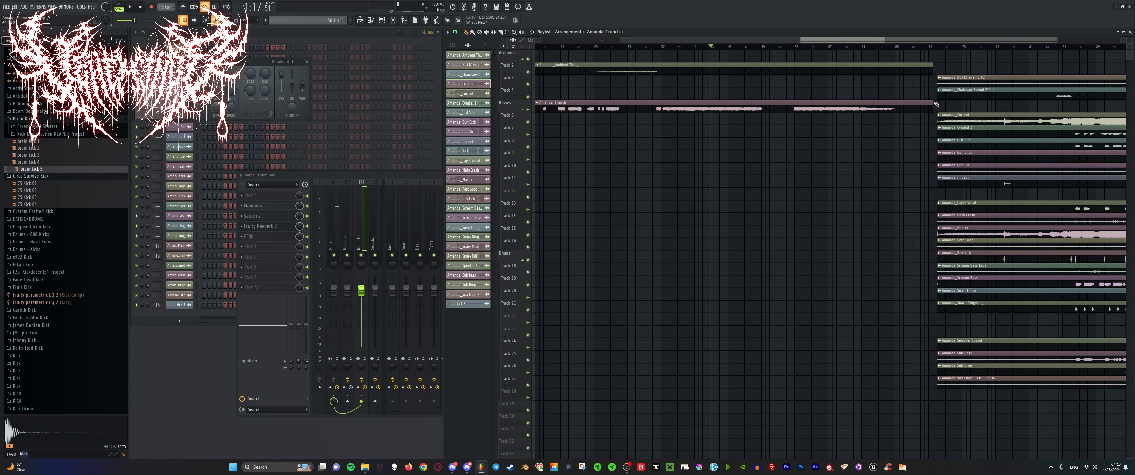
Load Edison on the Master insert and record the Amanda_Crunch passage from about 1:17 into it.
{"action": "left_click_drag", "start_coordinate": [389, 175], "coordinate": [396, 176]}
{"action": "left_click", "coordinate": [340, 211]}
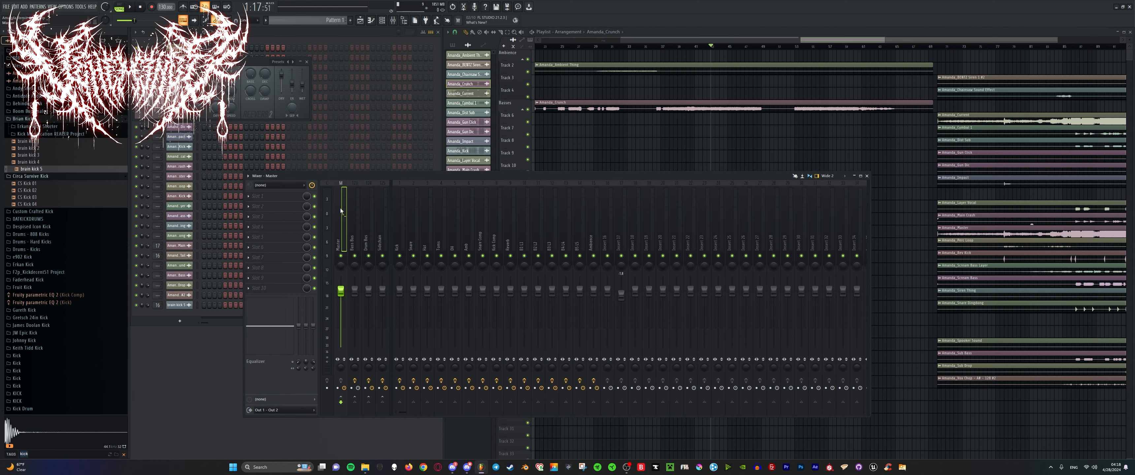
{"action": "left_click", "coordinate": [280, 197]}
{"action": "type", "text": "ed"}
{"action": "key", "text": "Return"}
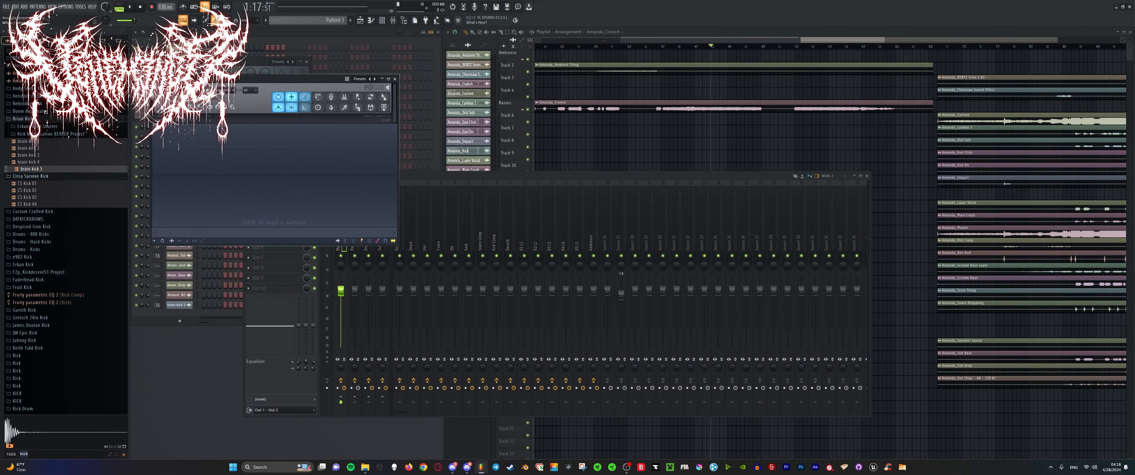
{"action": "key", "text": "space"}
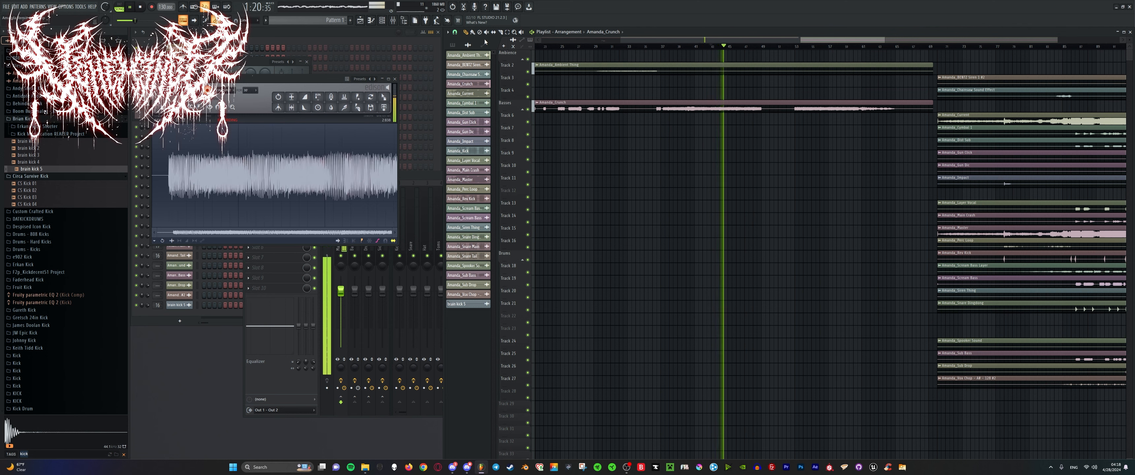
{"action": "key", "text": "space"}
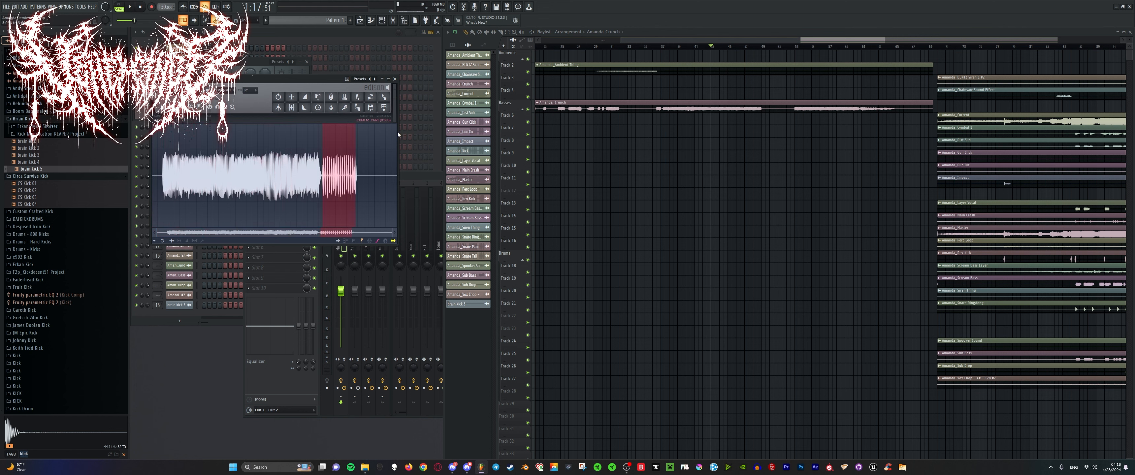
Cut the unwanted tail and the leading silence from the Edison recording, and play the trimmed sample.
{"action": "left_click", "coordinate": [230, 113]}
{"action": "left_click", "coordinate": [195, 151]}
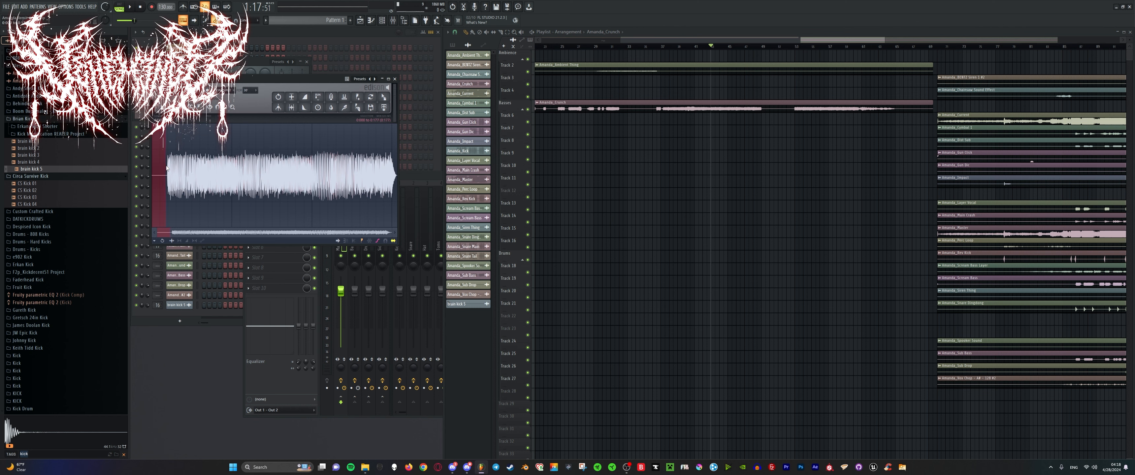
{"action": "left_click", "coordinate": [180, 108]}
{"action": "left_click", "coordinate": [196, 151]}
{"action": "key", "text": "space"}
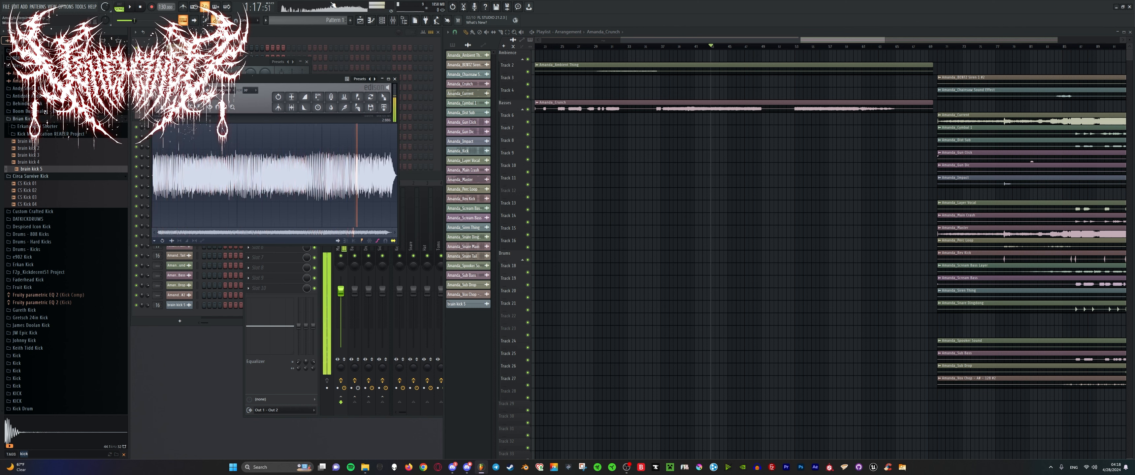
Normalize the trimmed Edison recording and load it as the sample of the Fruity Granulizer channel.
{"action": "left_click", "coordinate": [292, 97]}
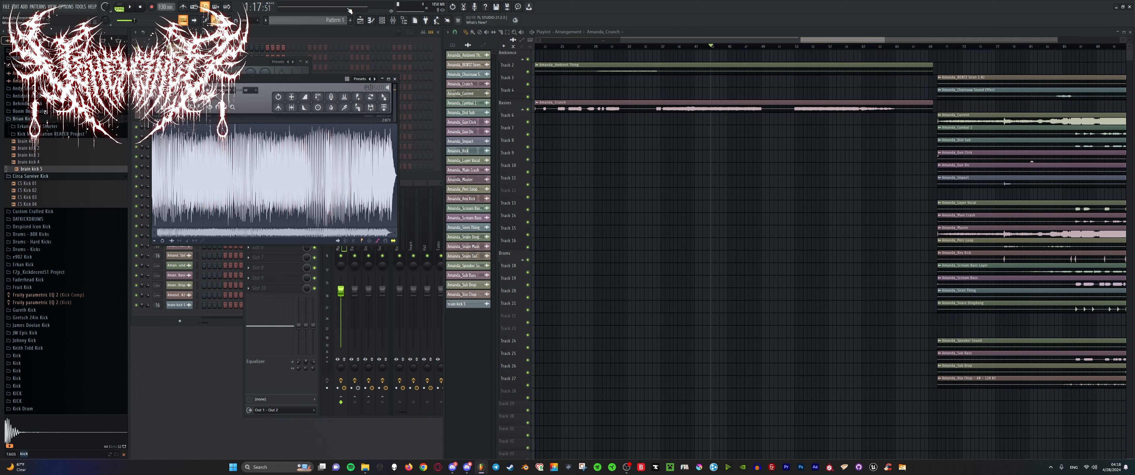
{"action": "left_click_drag", "start_coordinate": [318, 89], "coordinate": [517, 85]}
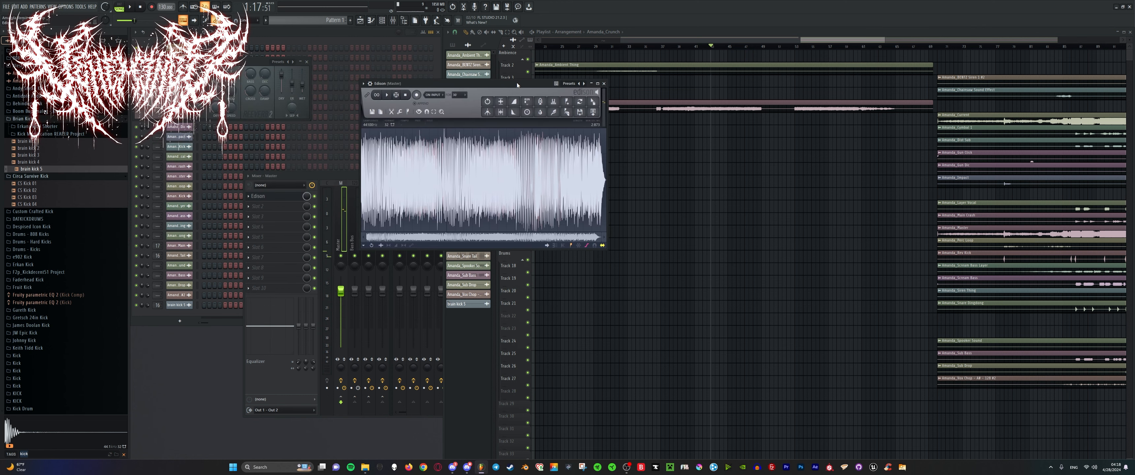
{"action": "left_click", "coordinate": [191, 32]}
{"action": "left_click", "coordinate": [187, 58]}
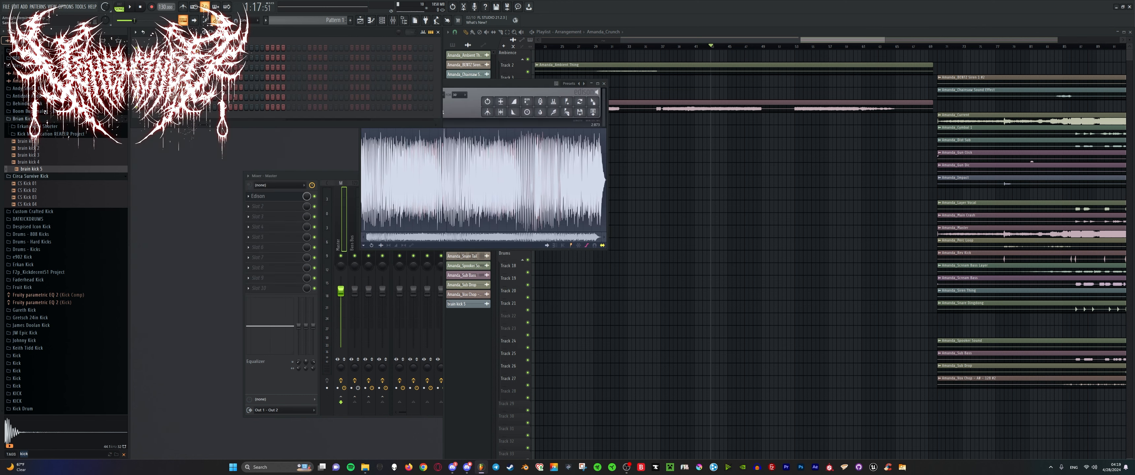
{"action": "left_click", "coordinate": [187, 78]}
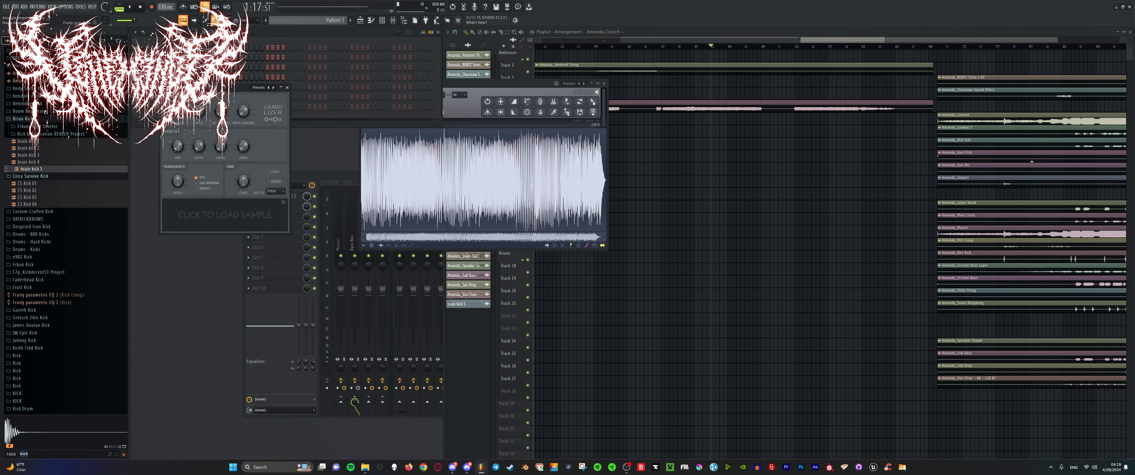
{"action": "left_click_drag", "start_coordinate": [593, 102], "coordinate": [225, 215]}
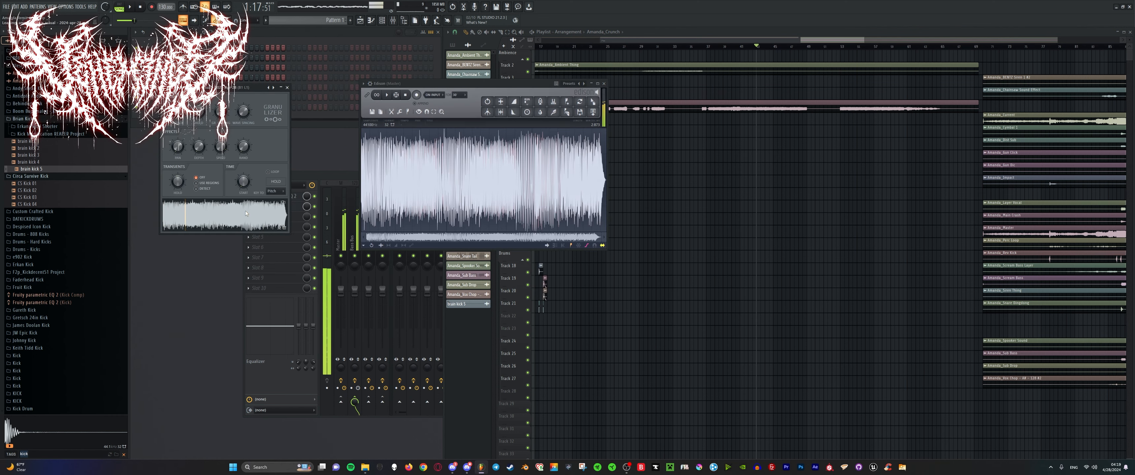
{"action": "left_click", "coordinate": [604, 84]}
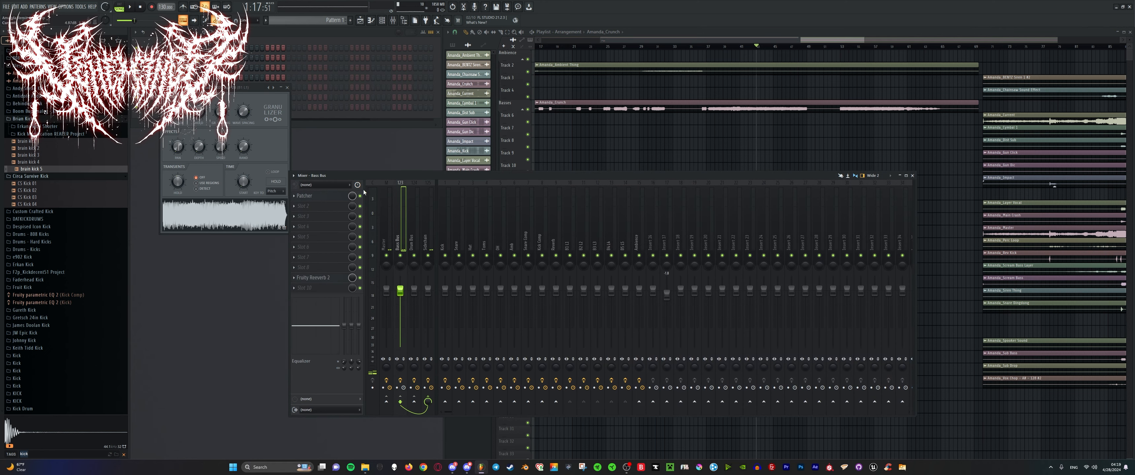
Move the Amanda_Crunch clip back in line with the start of the other stems in the playlist.
{"action": "left_click", "coordinate": [305, 196]}
{"action": "left_click", "coordinate": [355, 88]}
{"action": "scroll", "coordinate": [656, 94], "scroll_direction": "down", "scroll_amount": 4}
{"action": "left_click_drag", "start_coordinate": [672, 66], "coordinate": [932, 62]}
{"action": "scroll", "coordinate": [897, 72], "scroll_direction": "up", "scroll_amount": 10}
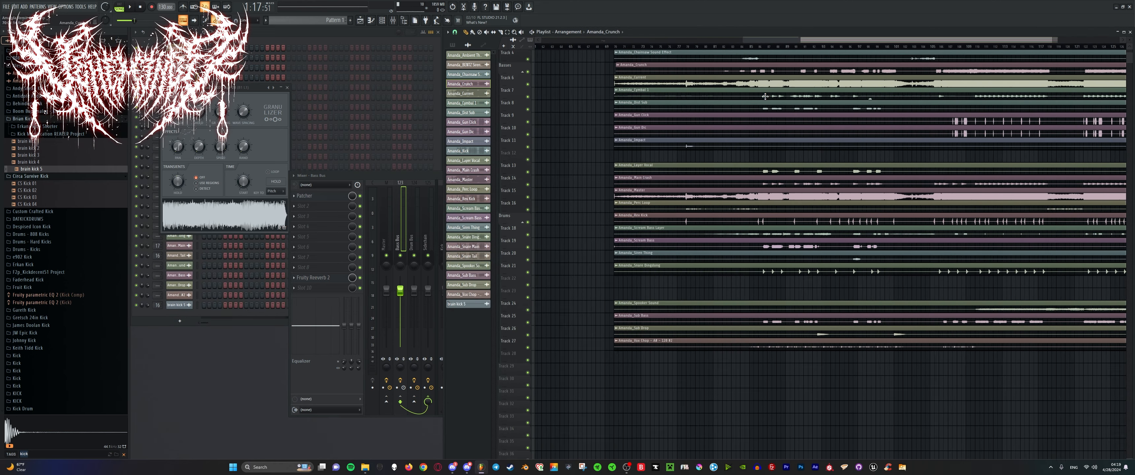
{"action": "scroll", "coordinate": [608, 92], "scroll_direction": "up", "scroll_amount": 3}
{"action": "left_click_drag", "start_coordinate": [677, 68], "coordinate": [660, 68]}
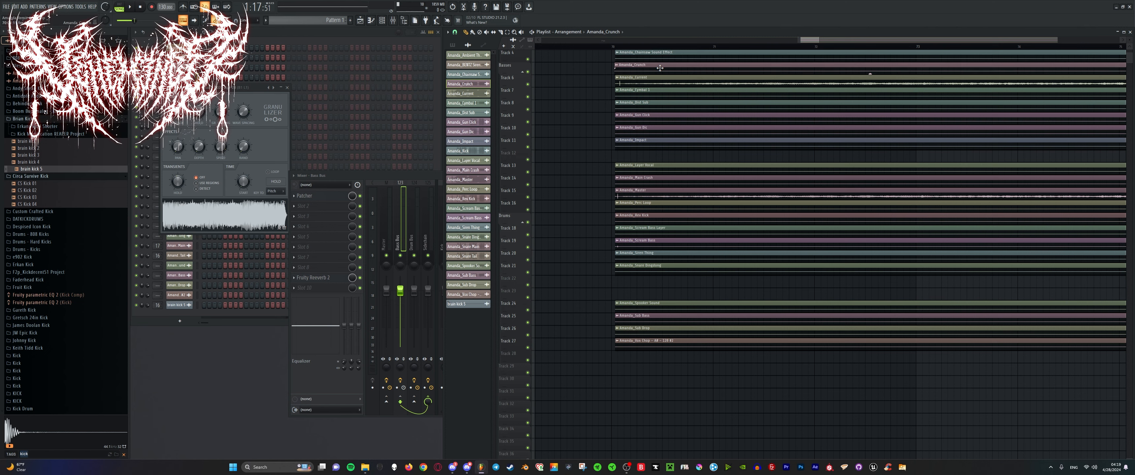
{"action": "scroll", "coordinate": [679, 205], "scroll_direction": "down", "scroll_amount": 12}
Open the Granulizer channel's piano roll in Pattern 1 and enter one sustained note about one bar long.
{"action": "left_click", "coordinate": [452, 45]}
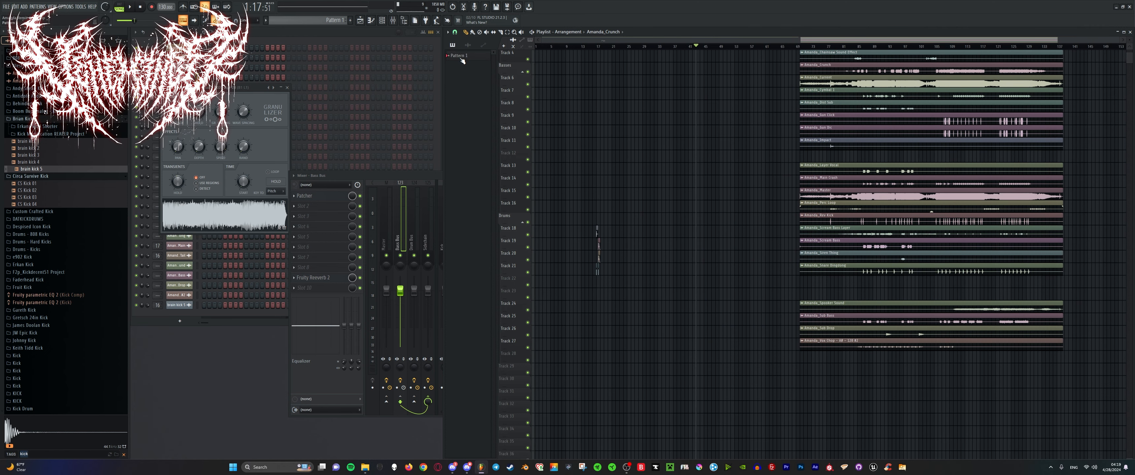
{"action": "left_click", "coordinate": [178, 31]}
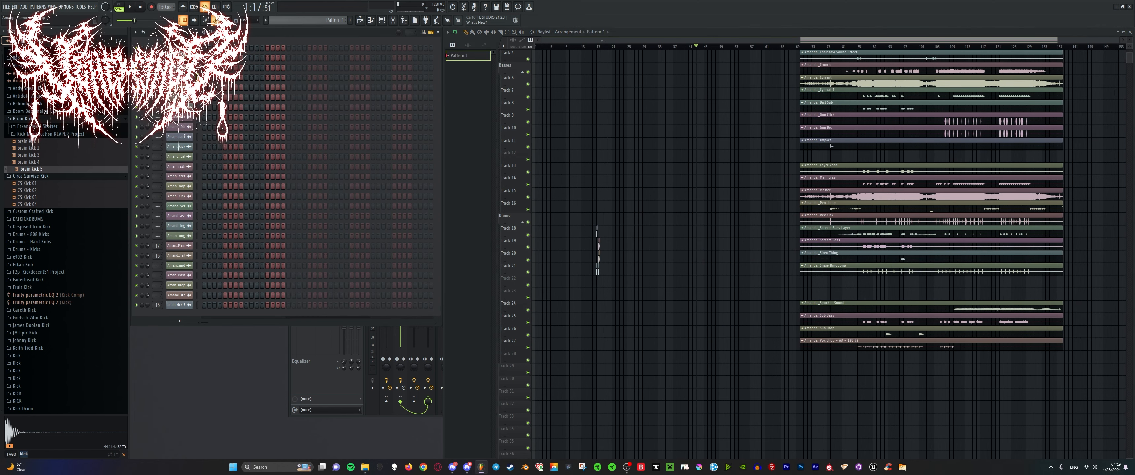
{"action": "left_click", "coordinate": [191, 59]}
{"action": "left_click", "coordinate": [192, 50]}
{"action": "left_click", "coordinate": [192, 50]}
{"action": "right_click", "coordinate": [192, 51]}
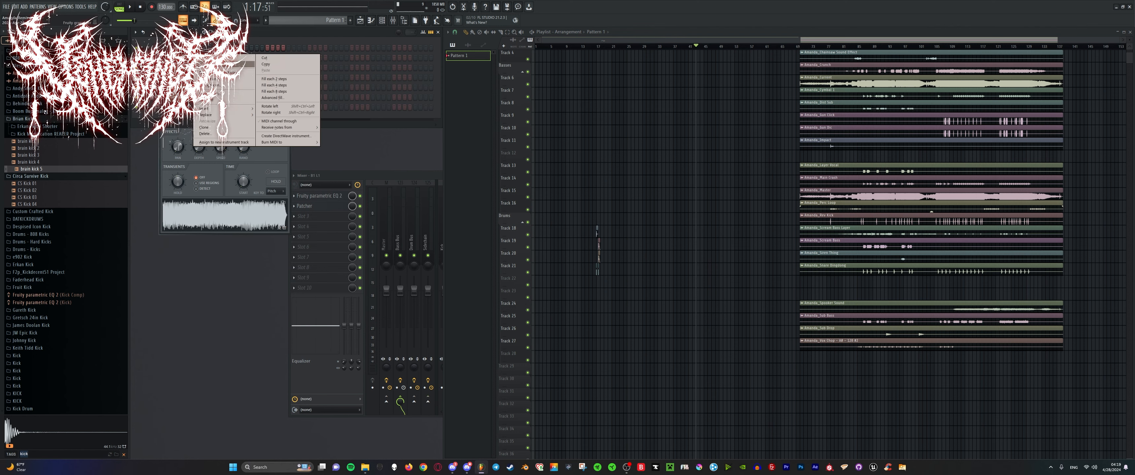
{"action": "left_click", "coordinate": [220, 57]}
{"action": "scroll", "coordinate": [401, 243], "scroll_direction": "up", "scroll_amount": 2}
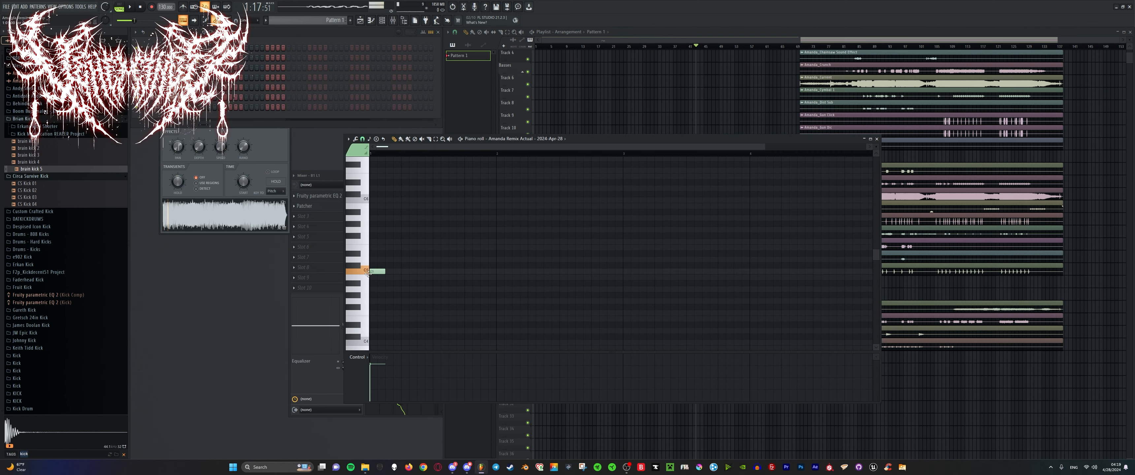
{"action": "left_click_drag", "start_coordinate": [498, 281], "coordinate": [516, 279]}
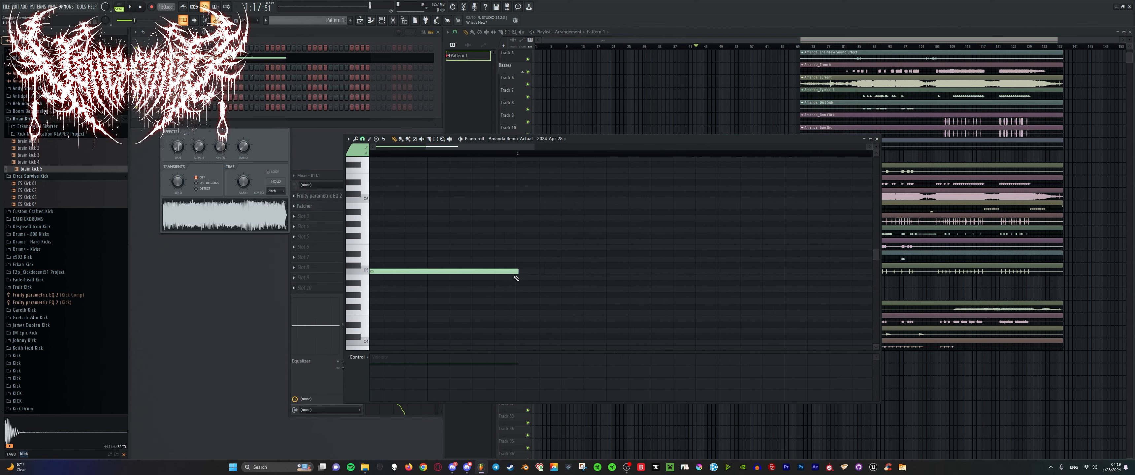
{"action": "left_click", "coordinate": [877, 139]}
Place Pattern 1 on Track 6 at the start of the kick and play it with the drums.
{"action": "scroll", "coordinate": [555, 219], "scroll_direction": "up", "scroll_amount": 5}
{"action": "scroll", "coordinate": [674, 152], "scroll_direction": "up", "scroll_amount": 4}
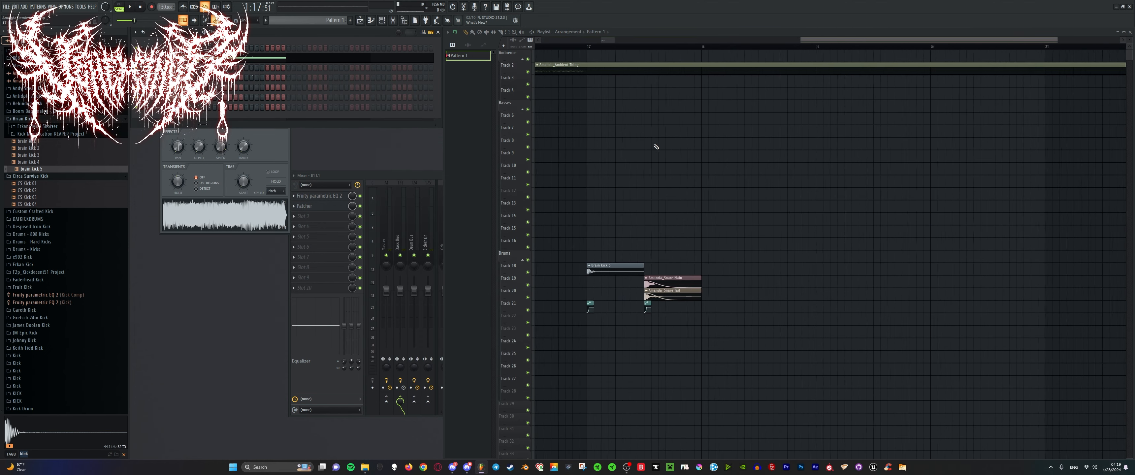
{"action": "left_click", "coordinate": [576, 117]}
{"action": "key", "text": "space"}
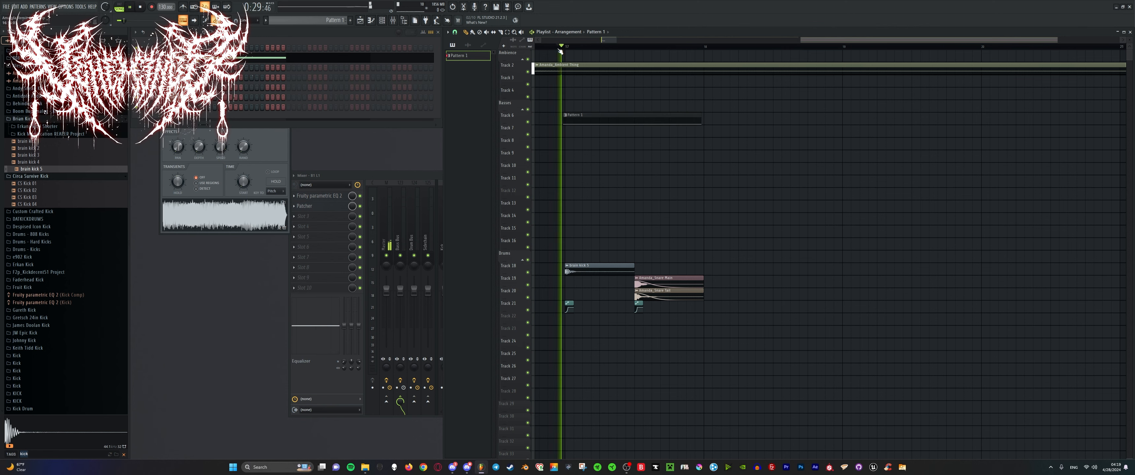
{"action": "scroll", "coordinate": [617, 113], "scroll_direction": "up", "scroll_amount": 2}
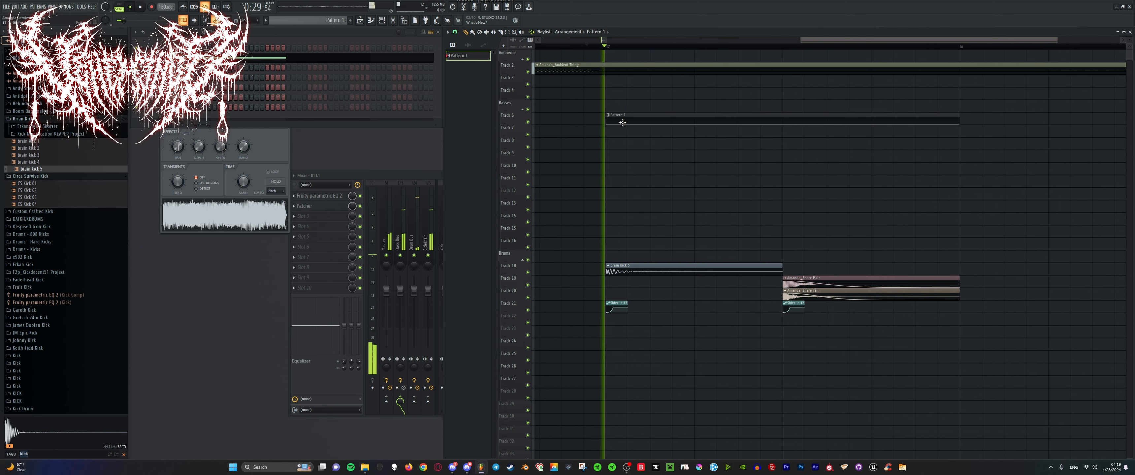
{"action": "left_click_drag", "start_coordinate": [619, 122], "coordinate": [623, 122]}
Lower the Insert 17 level while replaying the kick, snare and Granulizer bass.
{"action": "left_click", "coordinate": [424, 188]}
{"action": "key", "text": "space"}
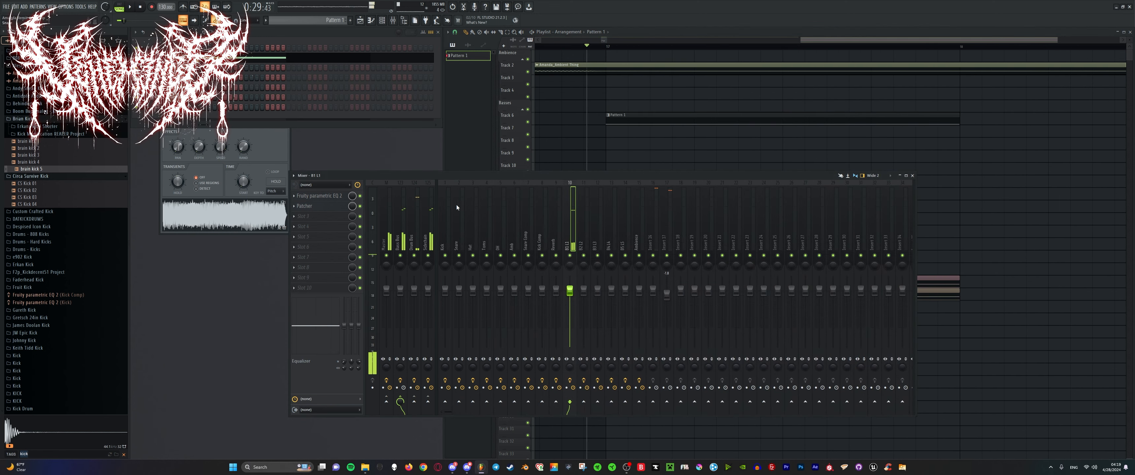
{"action": "scroll", "coordinate": [598, 213], "scroll_direction": "down", "scroll_amount": 3}
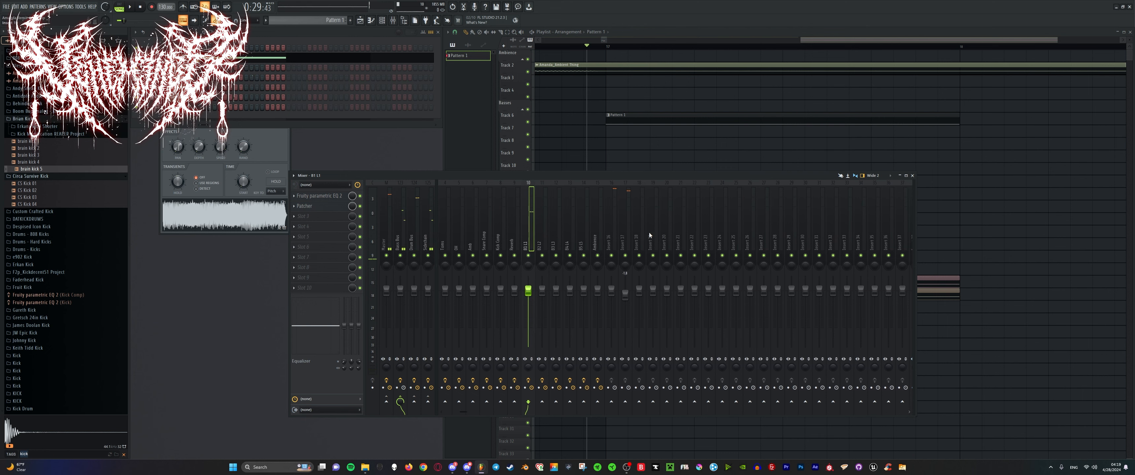
{"action": "left_click_drag", "start_coordinate": [626, 297], "coordinate": [632, 326]}
{"action": "key", "text": "space"}
{"action": "key", "text": "space"}
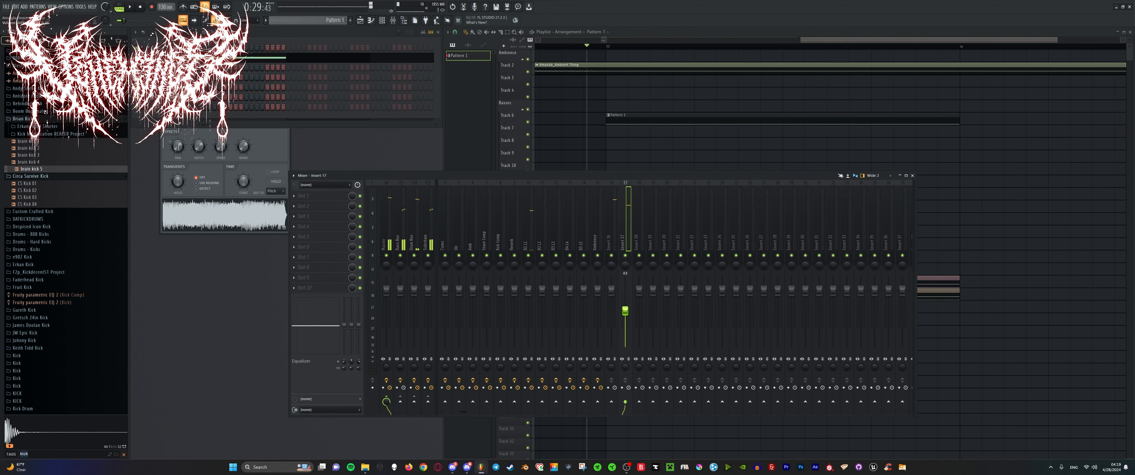
{"action": "key", "text": "space"}
{"action": "key", "text": "space"}
{"action": "key", "text": "space"}
{"action": "mouse_move", "coordinate": [625, 312]}
{"action": "left_mouse_down"}
{"action": "mouse_move", "coordinate": [625, 339]}
{"action": "mouse_move", "coordinate": [625, 328]}
{"action": "left_mouse_up"}
{"action": "key", "text": "space"}
{"action": "key", "text": "space"}
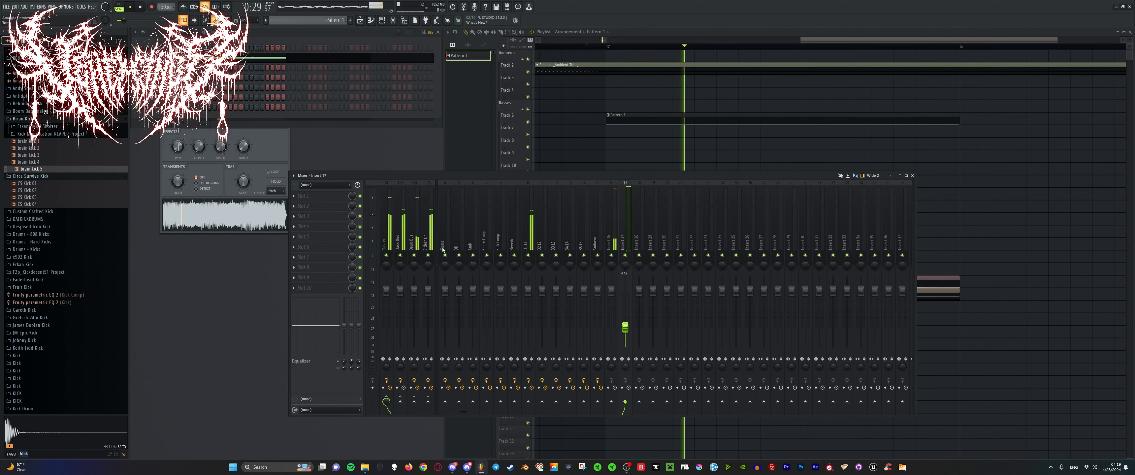
Inspect the Drum Bus effects during playback and solo Insert 17 to listen to it alone.
{"action": "left_click", "coordinate": [413, 241]}
{"action": "key", "text": "space"}
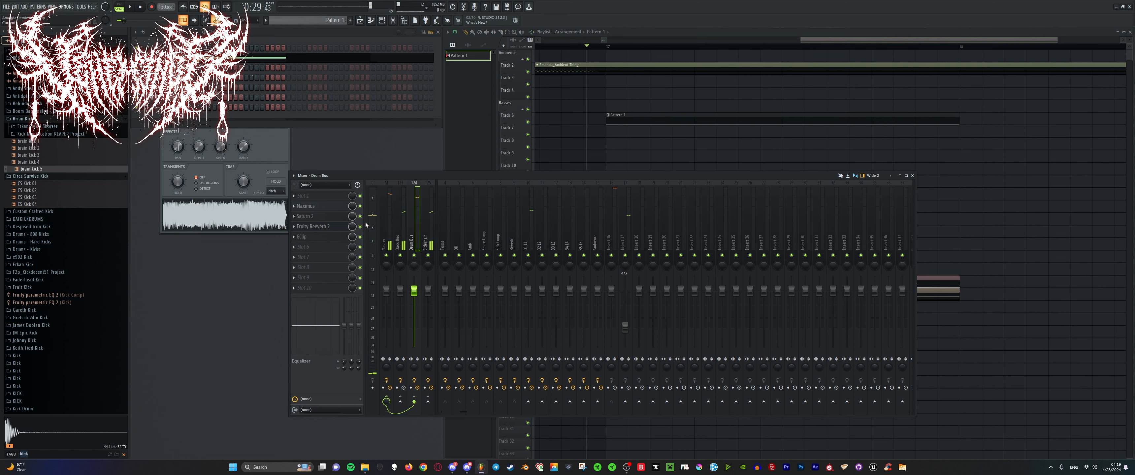
{"action": "key", "text": "space"}
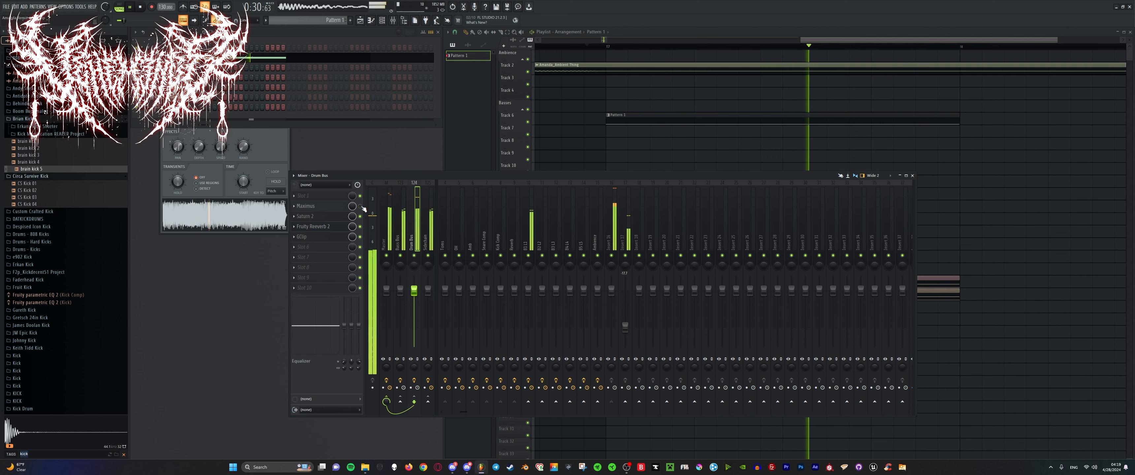
{"action": "key", "text": "space"}
{"action": "right_click", "coordinate": [625, 255]}
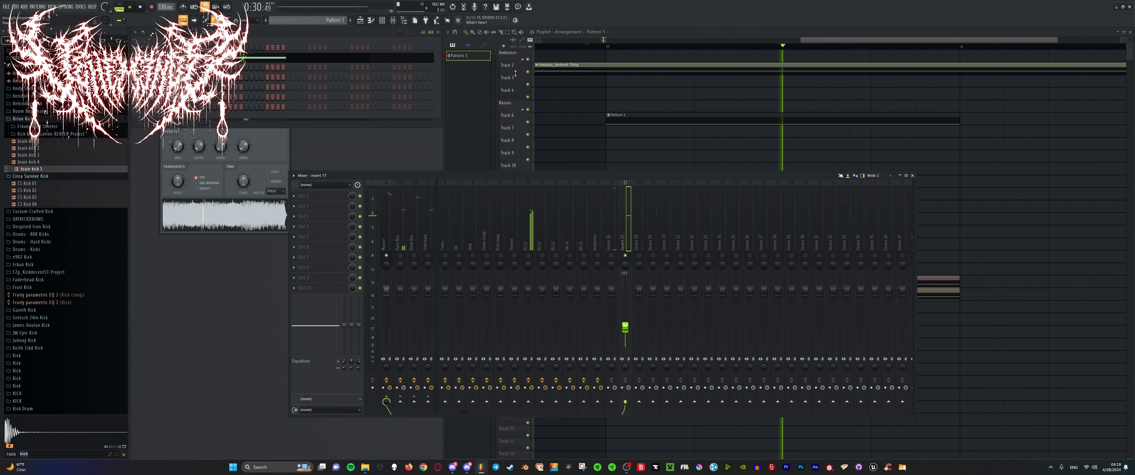
{"action": "key", "text": "space"}
Route both the Amanda_Snare Main and Amanda_Snare Tail clips to mixer insert 17.
{"action": "key", "text": "F5"}
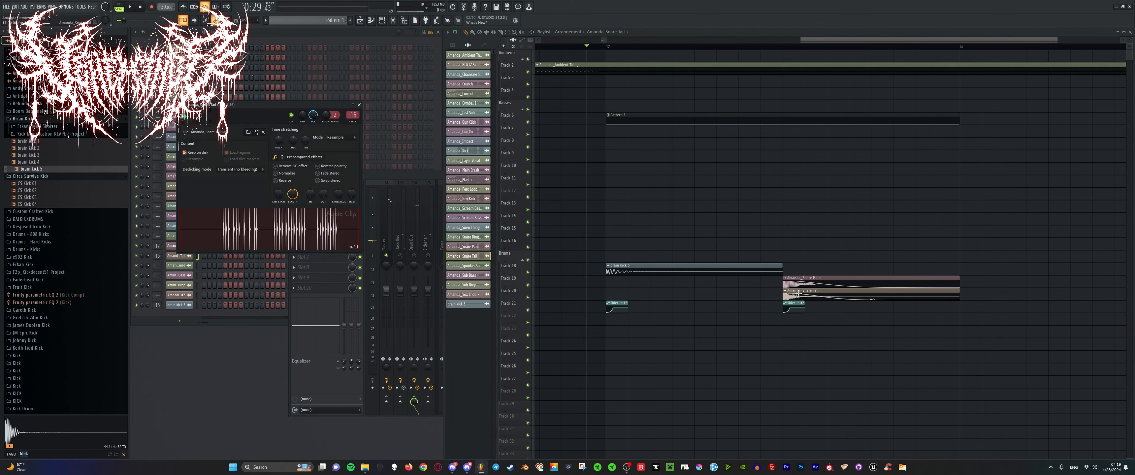
{"action": "double_click", "coordinate": [813, 284]}
{"action": "left_click", "coordinate": [418, 176]}
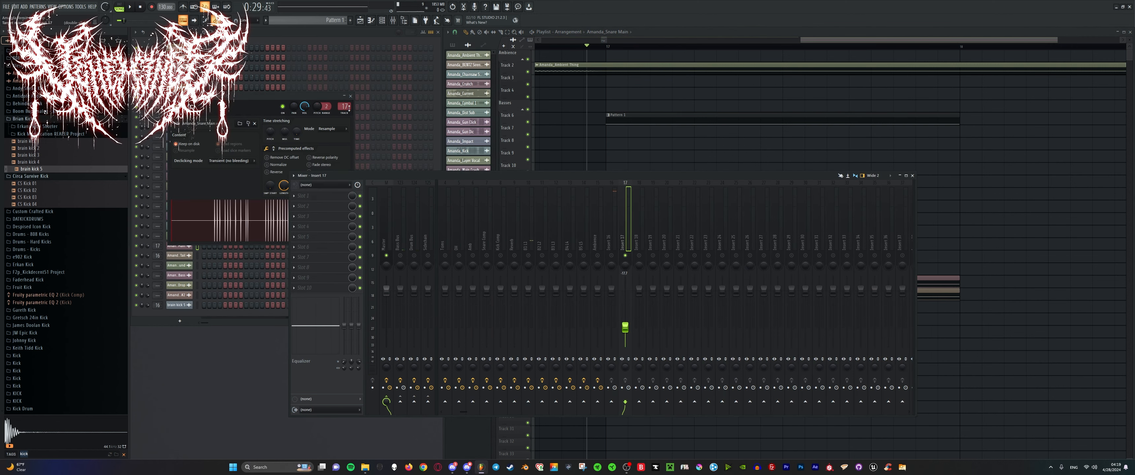
{"action": "double_click", "coordinate": [928, 295]}
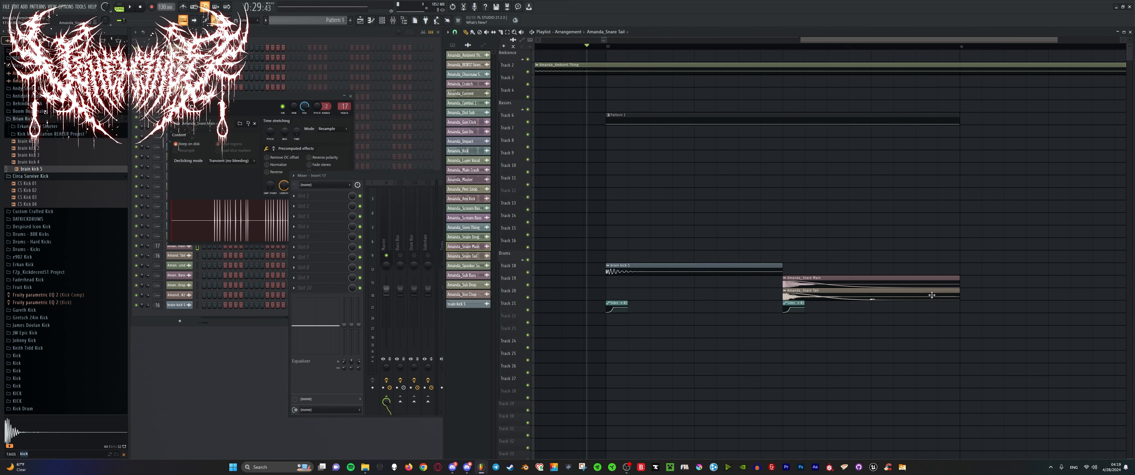
{"action": "scroll", "coordinate": [353, 118], "scroll_direction": "up", "scroll_amount": 1}
{"action": "key", "text": "space"}
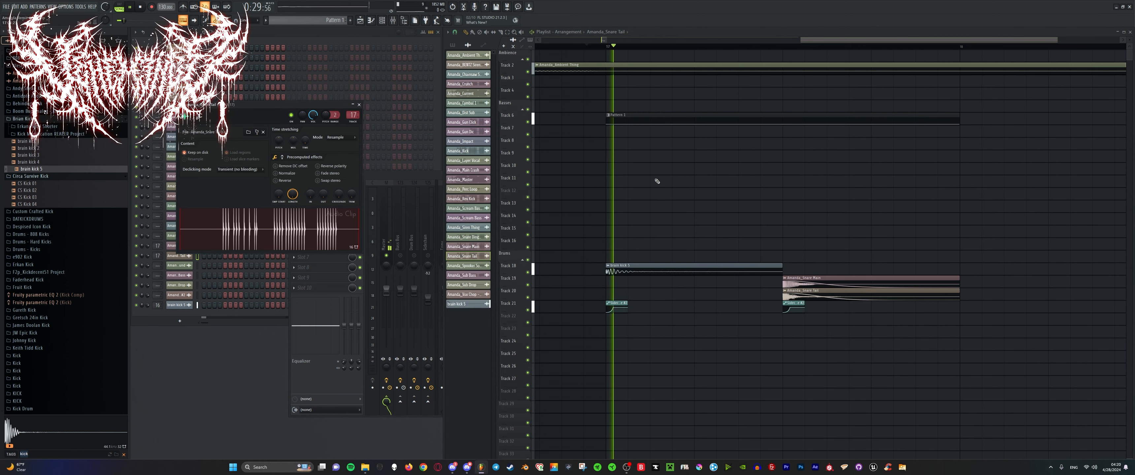
Raise the Insert 17 level part of the way back up while replaying the section.
{"action": "left_click", "coordinate": [423, 179]}
{"action": "key", "text": "space"}
{"action": "key", "text": "space"}
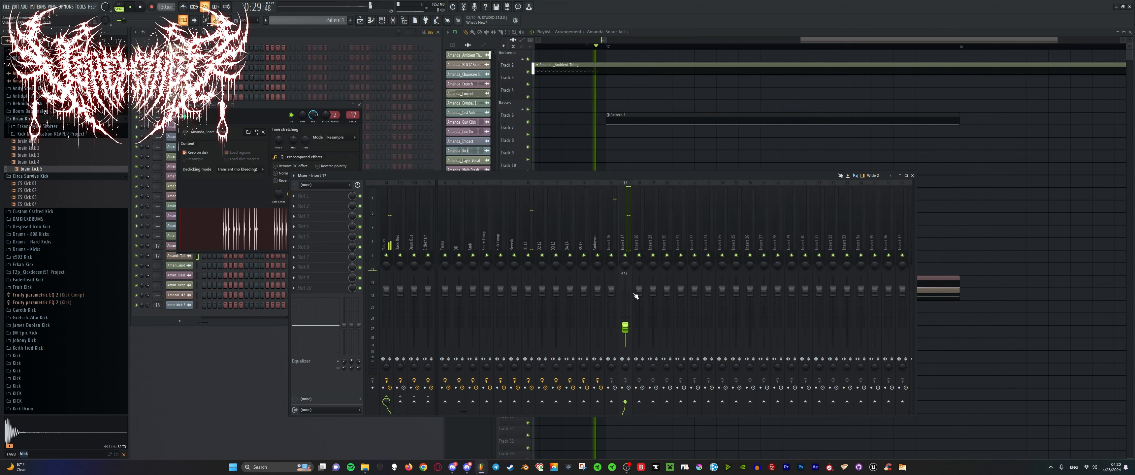
{"action": "left_click_drag", "start_coordinate": [625, 312], "coordinate": [625, 301]}
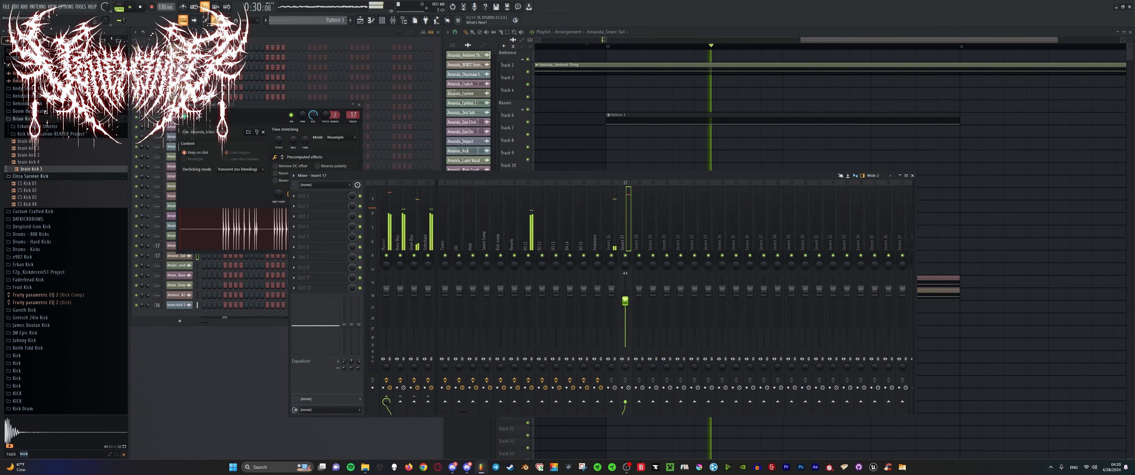
Load kHs Gain into the third effect slot of Insert 16.
{"action": "left_click", "coordinate": [607, 221]}
{"action": "key", "text": "space"}
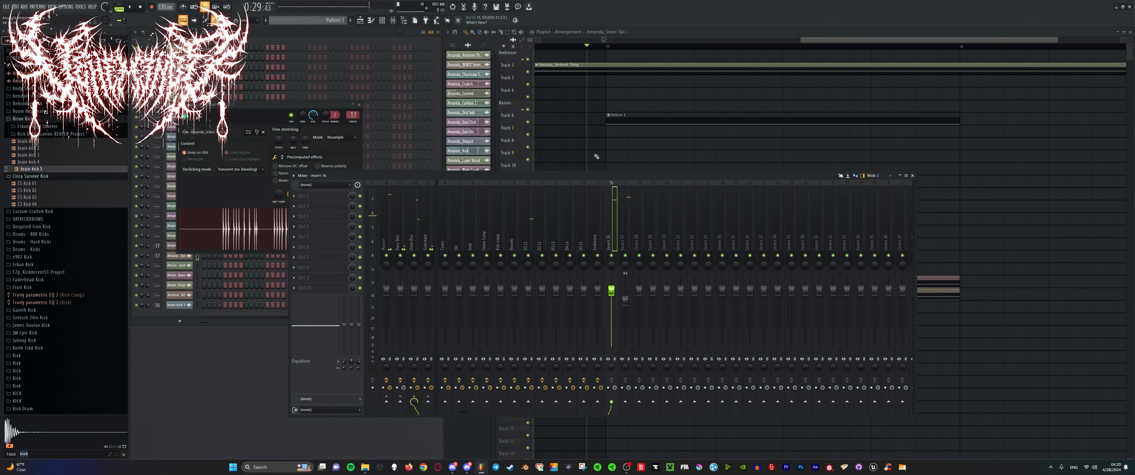
{"action": "middle_click", "coordinate": [303, 222]}
{"action": "key", "text": "Escape"}
{"action": "middle_click", "coordinate": [326, 218]}
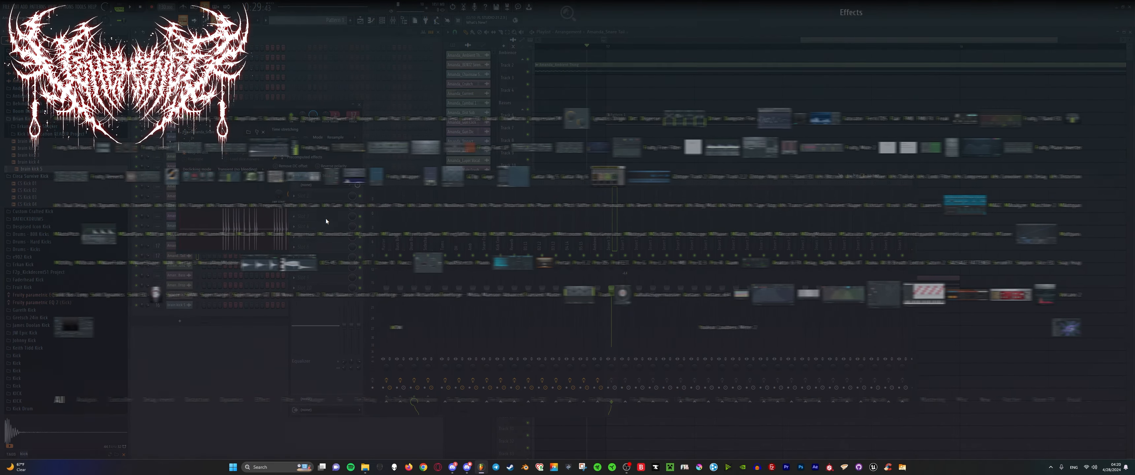
{"action": "type", "text": "gain"}
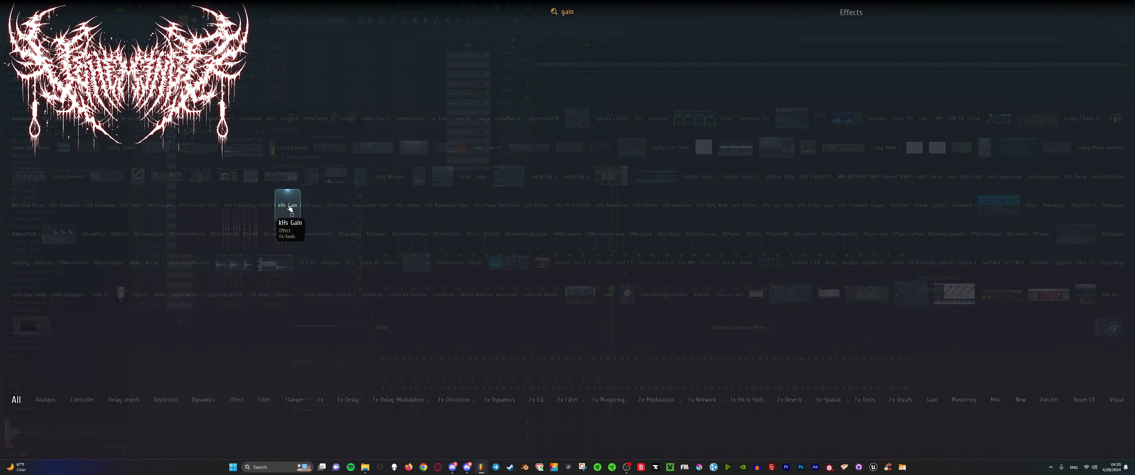
{"action": "left_click", "coordinate": [288, 205]}
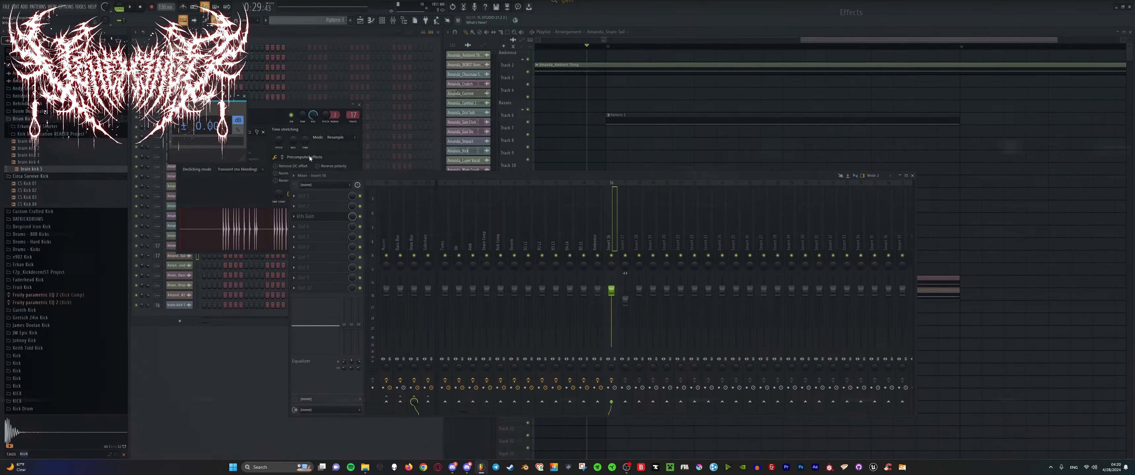
Set the kHs Gain boost on Insert 16 to about 5.44 dB, repeatedly replaying the kick to judge its level.
{"action": "left_click_drag", "start_coordinate": [206, 127], "coordinate": [207, 113]}
{"action": "double_click", "coordinate": [202, 127]}
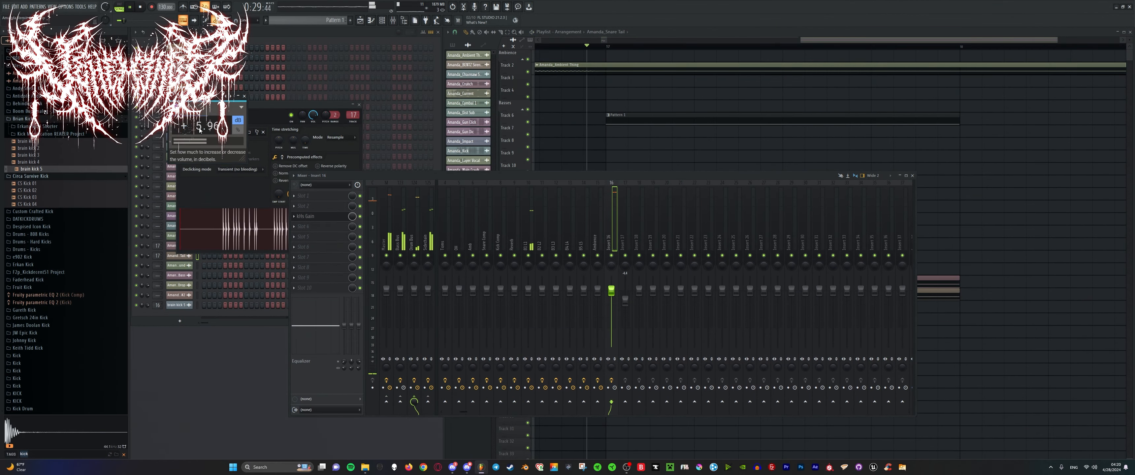
{"action": "key", "text": "space"}
{"action": "key", "text": "space"}
{"action": "key", "text": "space"}
{"action": "mouse_move", "coordinate": [202, 128]}
{"action": "left_mouse_down"}
{"action": "mouse_move", "coordinate": [198, 110]}
{"action": "mouse_move", "coordinate": [196, 134]}
{"action": "left_mouse_up"}
{"action": "key", "text": "space"}
{"action": "key", "text": "space"}
{"action": "key", "text": "space"}
{"action": "key", "text": "space"}
{"action": "key", "text": "space"}
{"action": "key", "text": "space"}
{"action": "key", "text": "space"}
{"action": "key", "text": "space"}
{"action": "key", "text": "space"}
{"action": "key", "text": "space"}
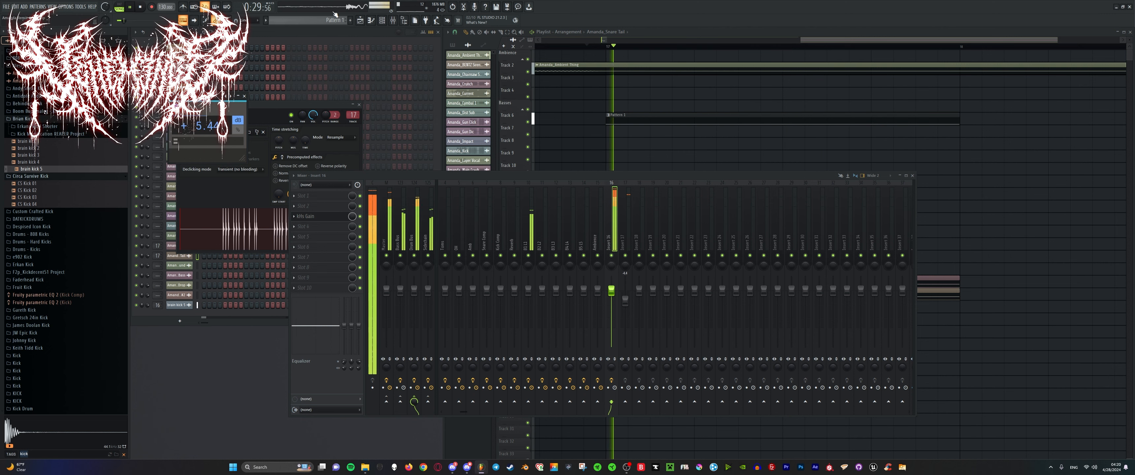
Move the two sidechain automation clips beneath the kick and snare down one track, to Track 22.
{"action": "key", "text": "space"}
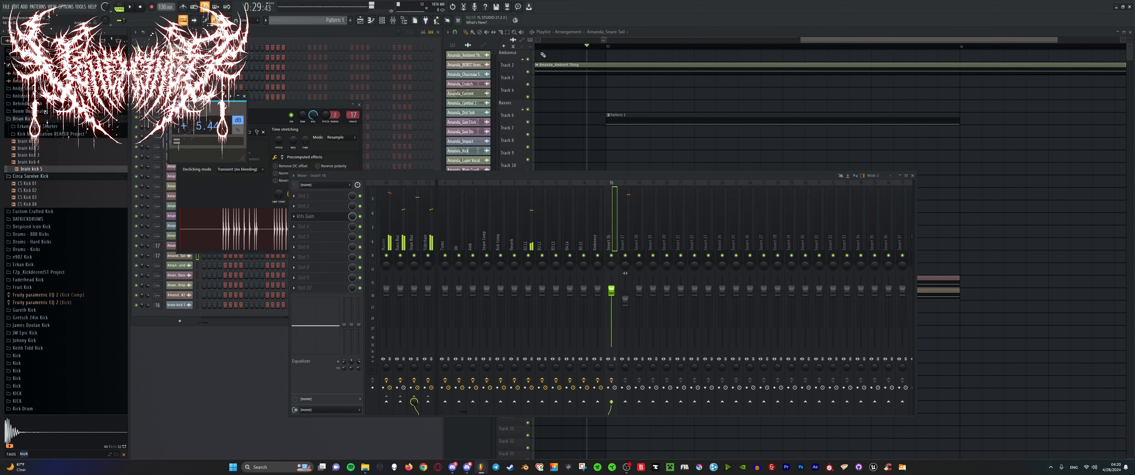
{"action": "right_click", "coordinate": [575, 94]}
{"action": "scroll", "coordinate": [859, 273], "scroll_direction": "down", "scroll_amount": 4, "text": "ctrl"}
{"action": "scroll", "coordinate": [871, 280], "scroll_direction": "up", "scroll_amount": 3, "text": "ctrl"}
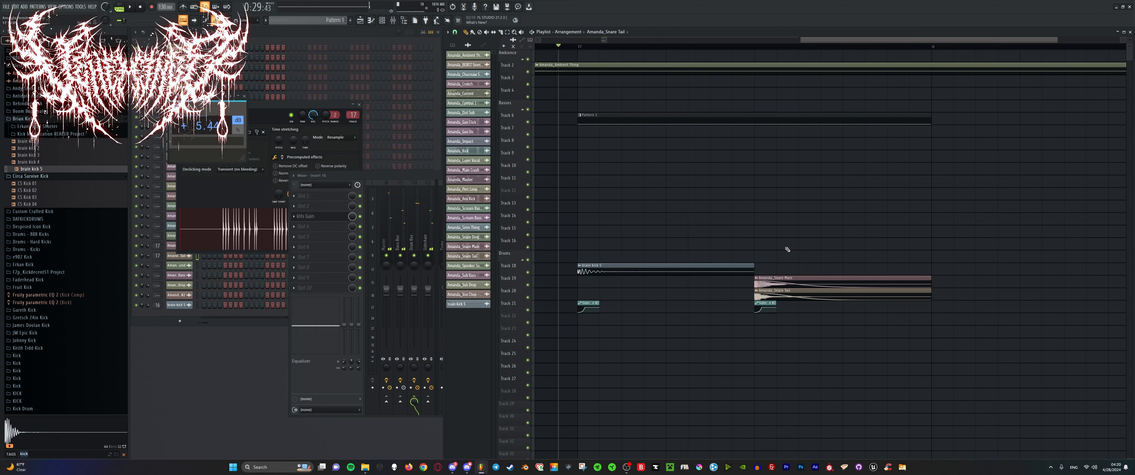
{"action": "left_click_drag", "start_coordinate": [570, 302], "coordinate": [788, 320]}
{"action": "key", "text": "shift+Down"}
{"action": "scroll", "coordinate": [789, 321], "scroll_direction": "down", "scroll_amount": 2, "text": "ctrl"}
{"action": "left_click", "coordinate": [828, 329]}
{"action": "scroll", "coordinate": [827, 328], "scroll_direction": "up", "scroll_amount": 2}
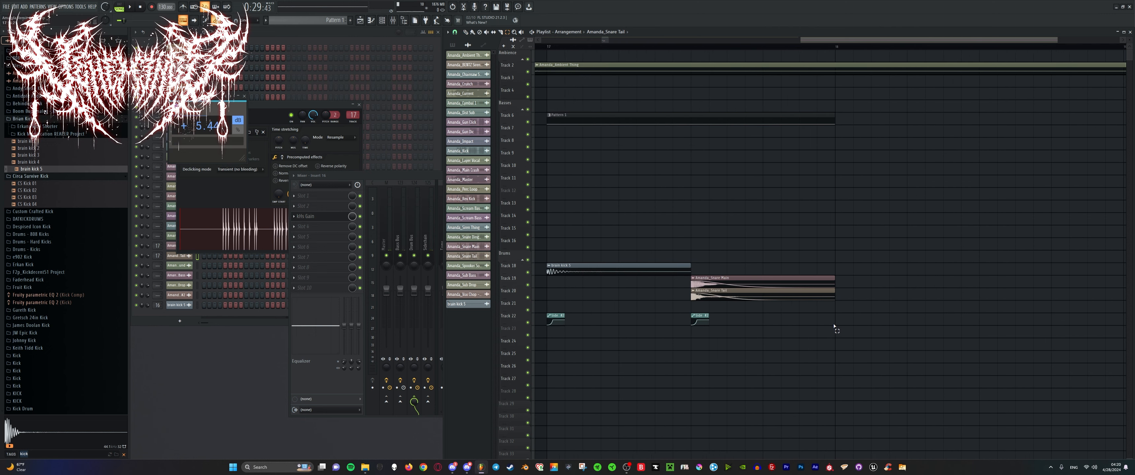
Replay the kick and snare section and compare the Bass Bus and Drum Bus levels in the mixer.
{"action": "key", "text": "space"}
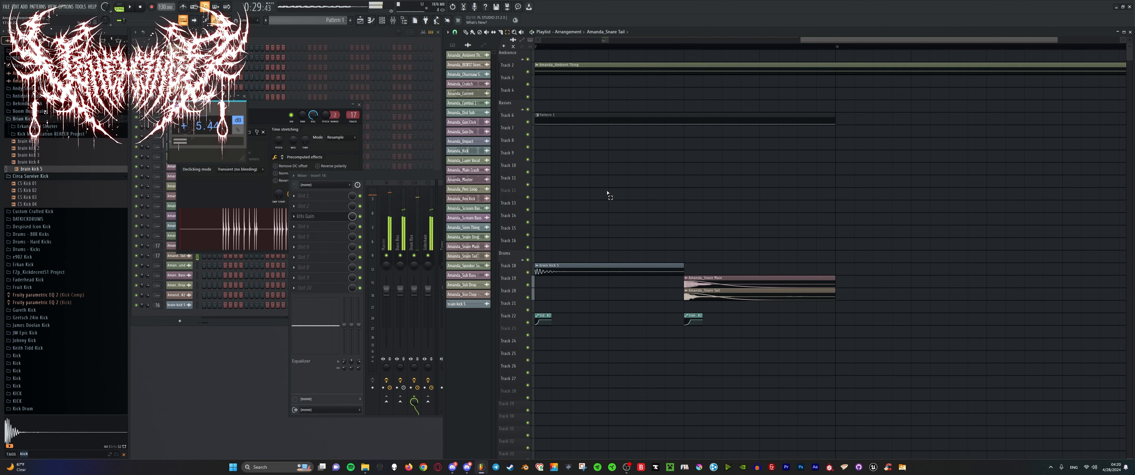
{"action": "scroll", "coordinate": [607, 195], "scroll_direction": "down", "scroll_amount": 4, "text": "ctrl"}
{"action": "key", "text": "space"}
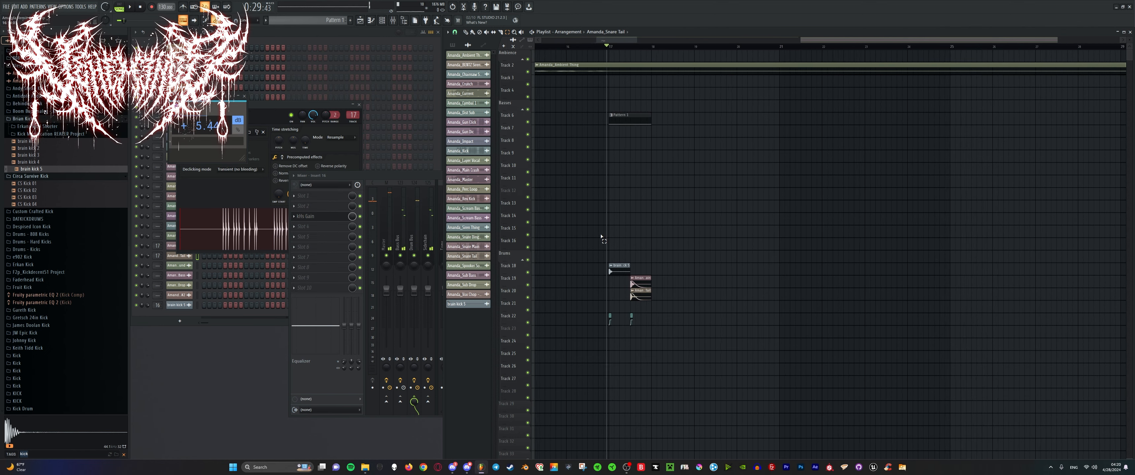
{"action": "scroll", "coordinate": [670, 223], "scroll_direction": "up", "scroll_amount": 3, "text": "ctrl"}
{"action": "key", "text": "space"}
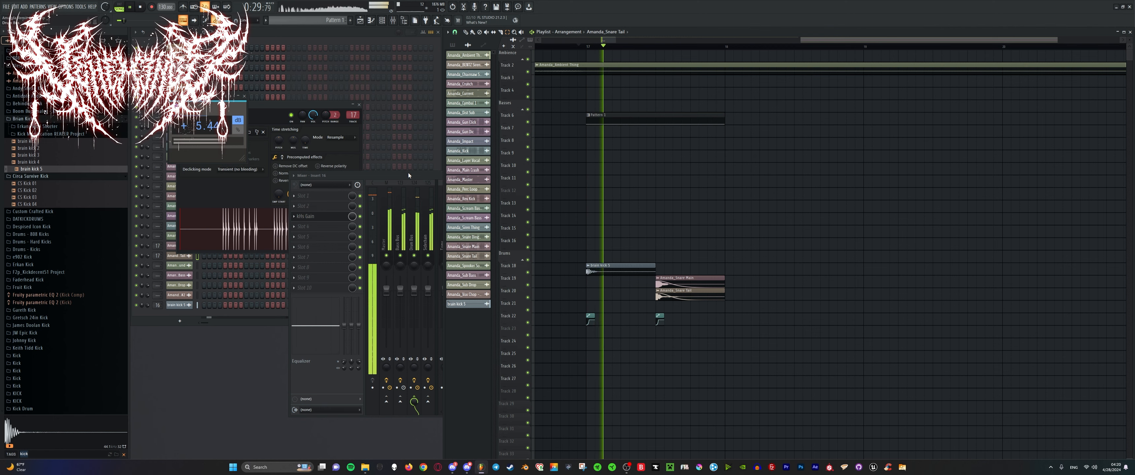
{"action": "left_click", "coordinate": [406, 207]}
{"action": "key", "text": "space"}
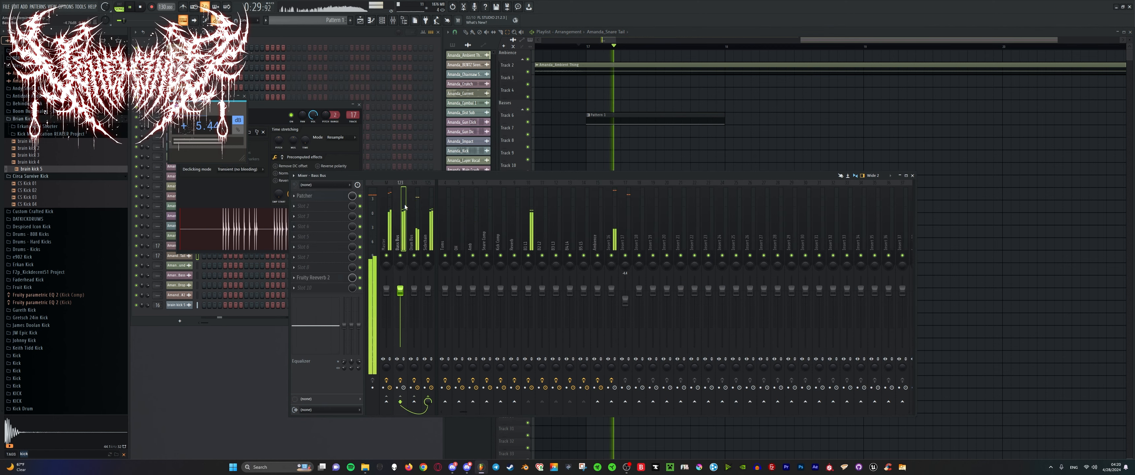
{"action": "left_click", "coordinate": [416, 220]}
{"action": "key", "text": "space"}
{"action": "key", "text": "space"}
{"action": "left_click", "coordinate": [400, 291]}
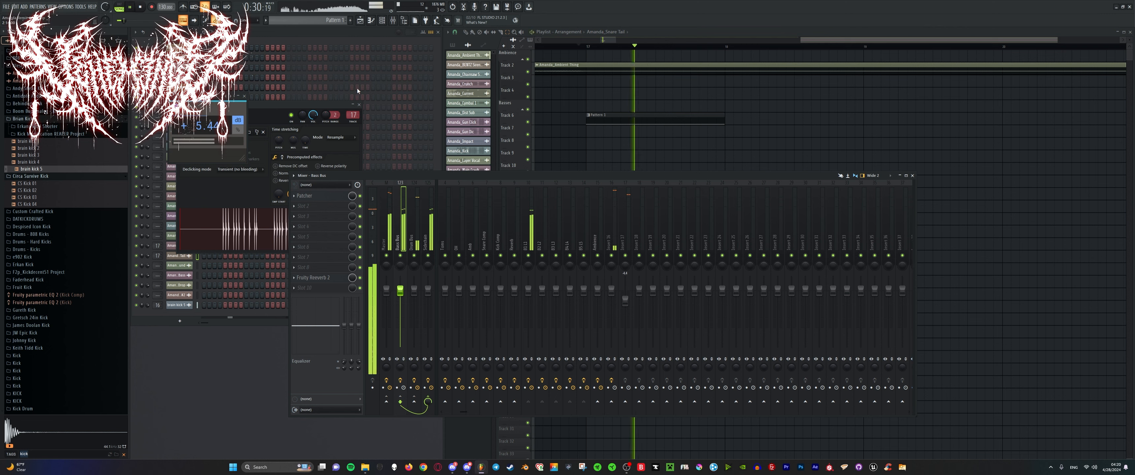
{"action": "key", "text": "space"}
Examine the bass channels' granulizer and sampler settings and their mixer levels while replaying the section.
{"action": "left_click", "coordinate": [327, 34]}
{"action": "left_click", "coordinate": [177, 62]}
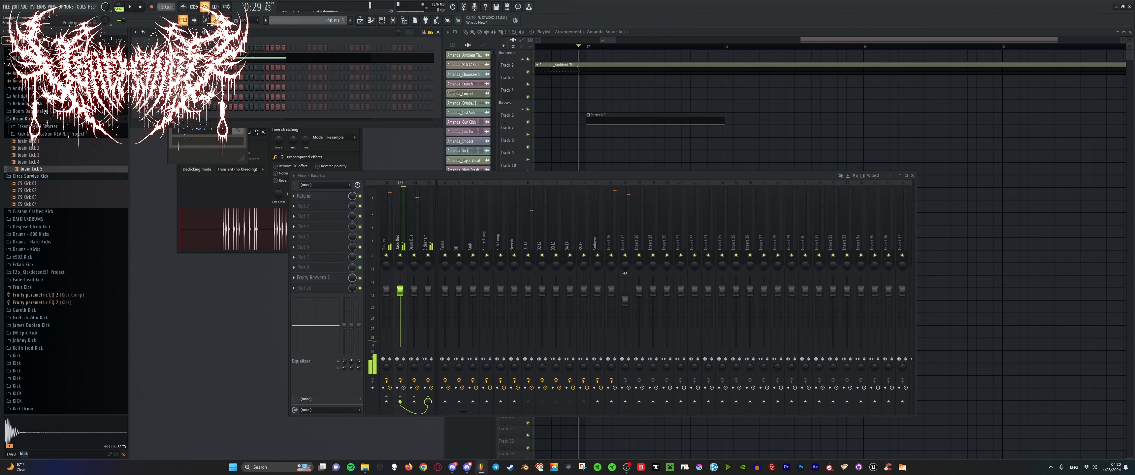
{"action": "left_click", "coordinate": [176, 57]}
{"action": "left_click", "coordinate": [176, 68]}
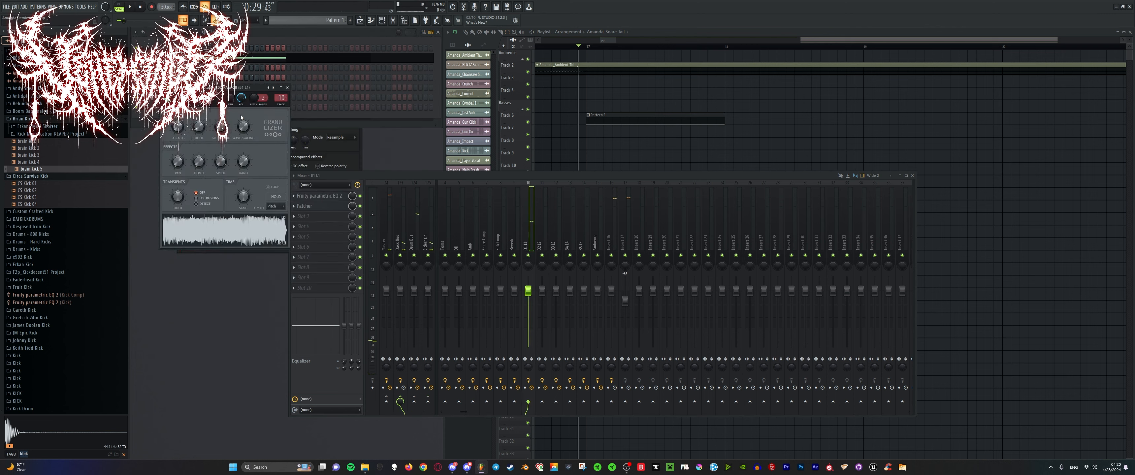
{"action": "left_click", "coordinate": [175, 97]}
{"action": "key", "text": "space"}
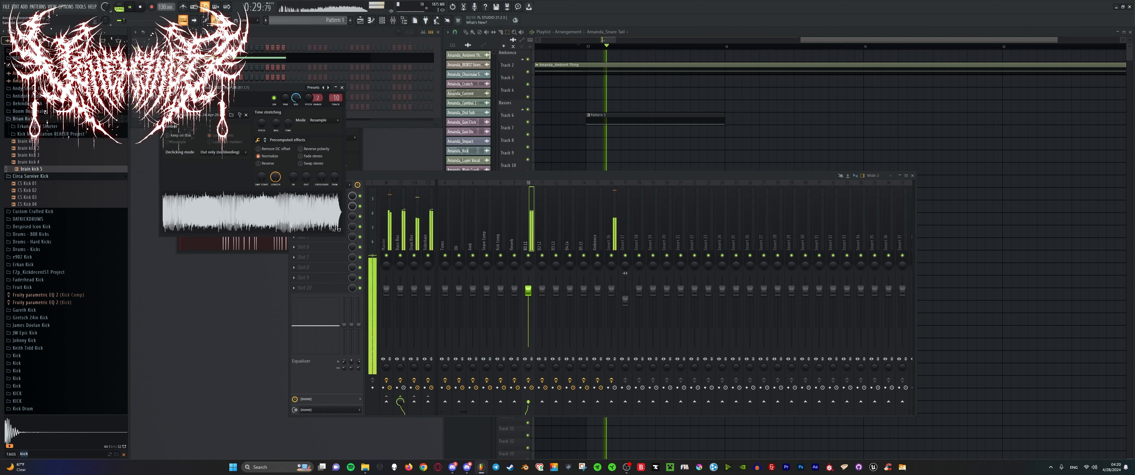
{"action": "left_click", "coordinate": [165, 98]}
{"action": "key", "text": "space"}
{"action": "left_click", "coordinate": [175, 98]}
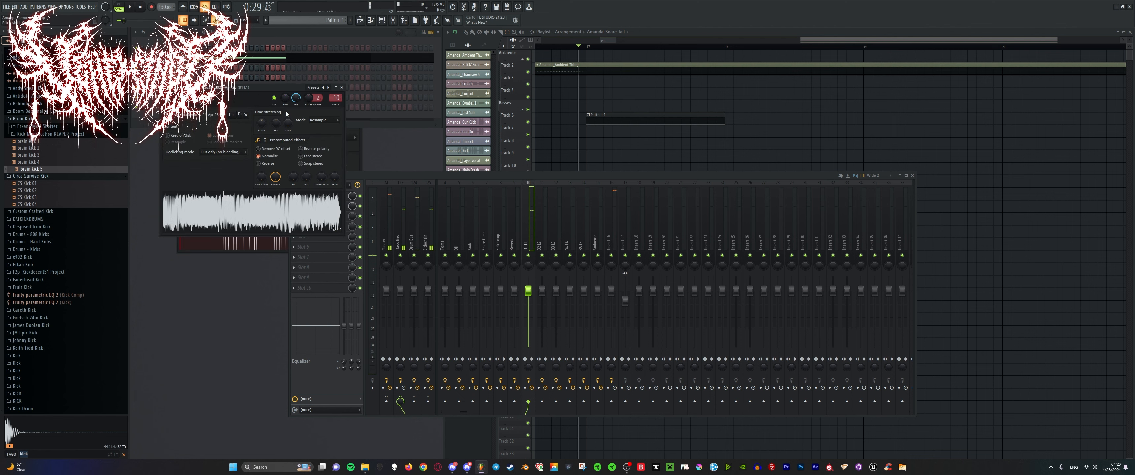
{"action": "key", "text": "space"}
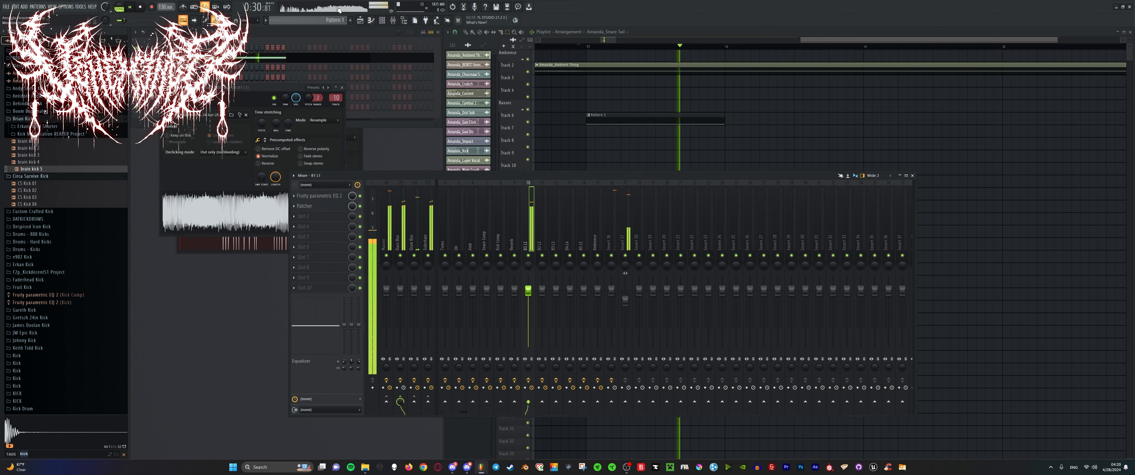
{"action": "left_click", "coordinate": [630, 212]}
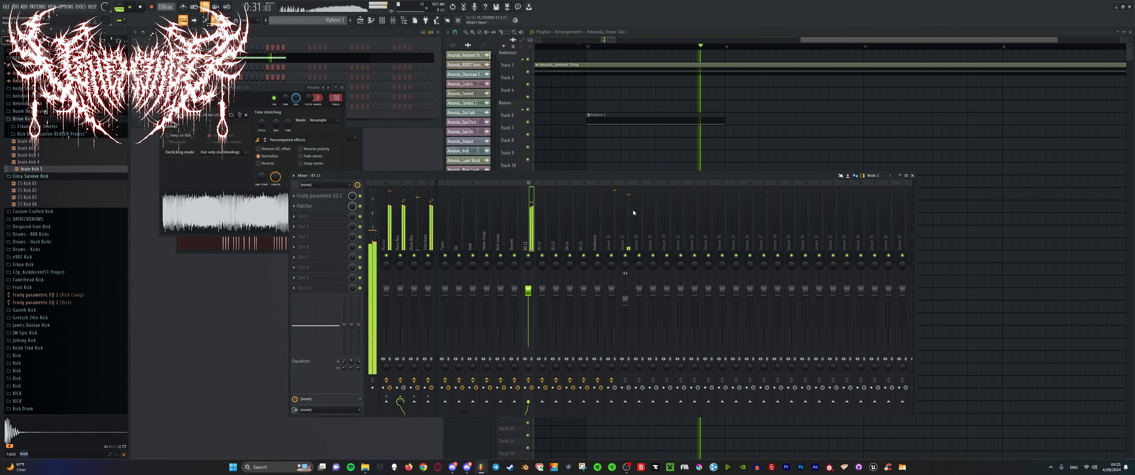
Shorten the fade-out of the Amanda_Snare Main clip so that it starts near the middle of the clip.
{"action": "left_click", "coordinate": [562, 106]}
{"action": "scroll", "coordinate": [634, 177], "scroll_direction": "up", "scroll_amount": 3}
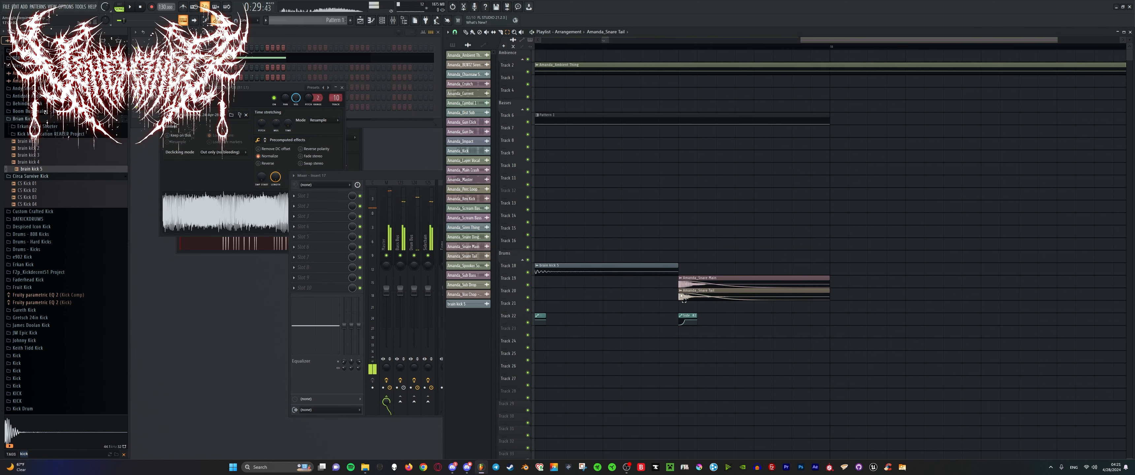
{"action": "key", "text": "ctrl+z"}
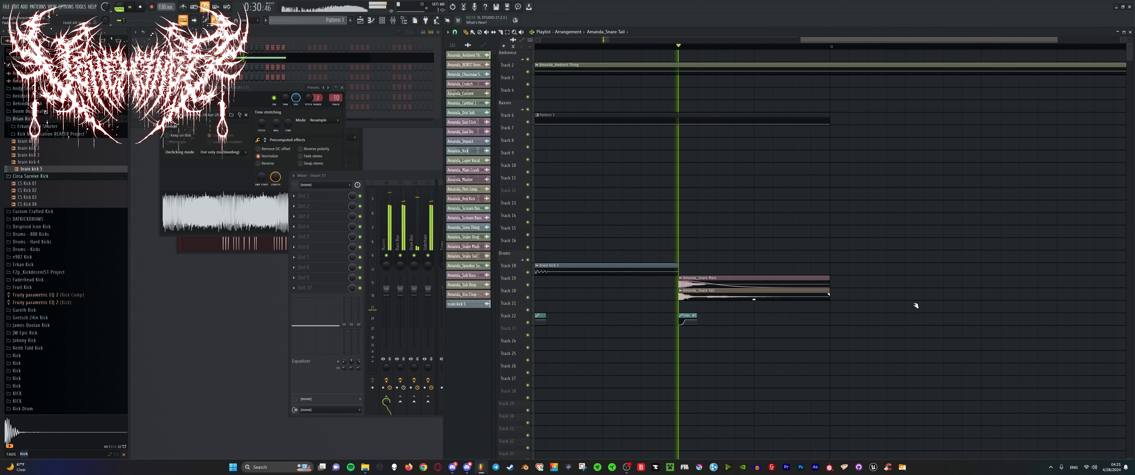
{"action": "left_click", "coordinate": [683, 283]}
{"action": "left_click_drag", "start_coordinate": [683, 283], "coordinate": [745, 287]}
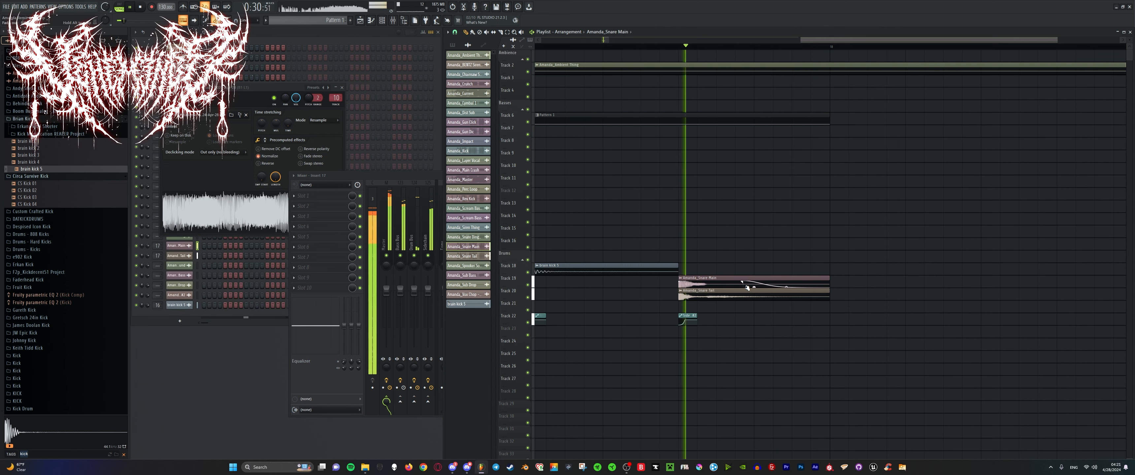
{"action": "scroll", "coordinate": [745, 287], "scroll_direction": "down", "scroll_amount": 4}
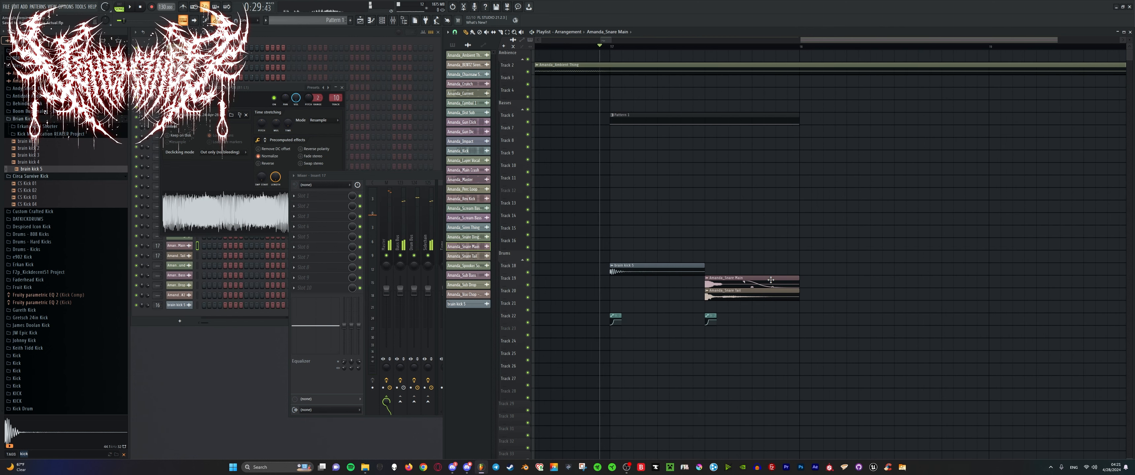
{"action": "scroll", "coordinate": [744, 283], "scroll_direction": "up", "scroll_amount": 5}
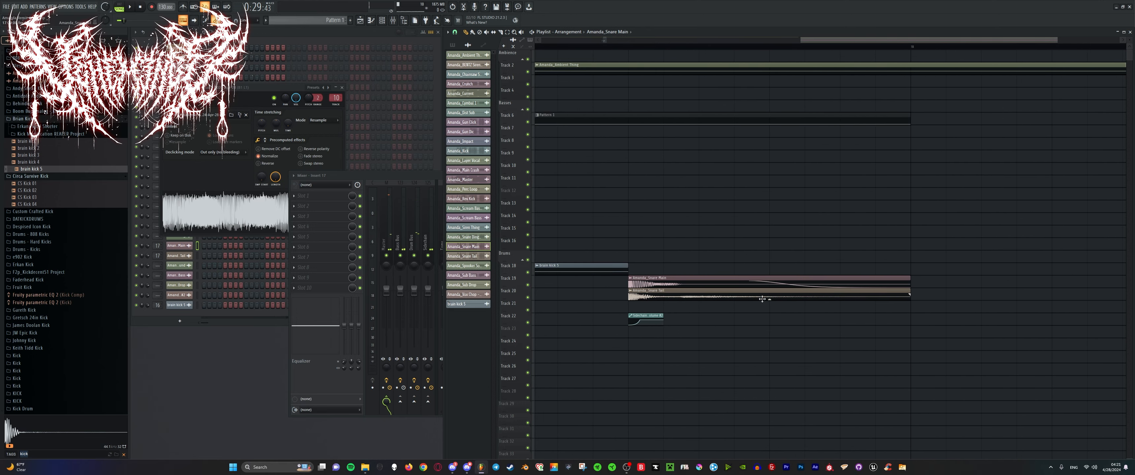
Set the playback position just before the snare hit and play it.
{"action": "left_click_drag", "start_coordinate": [609, 40], "coordinate": [611, 40]}
{"action": "left_click", "coordinate": [612, 45]}
{"action": "key", "text": "space"}
{"action": "key", "text": "space"}
{"action": "left_click_drag", "start_coordinate": [761, 298], "coordinate": [761, 247]}
{"action": "key", "text": "space"}
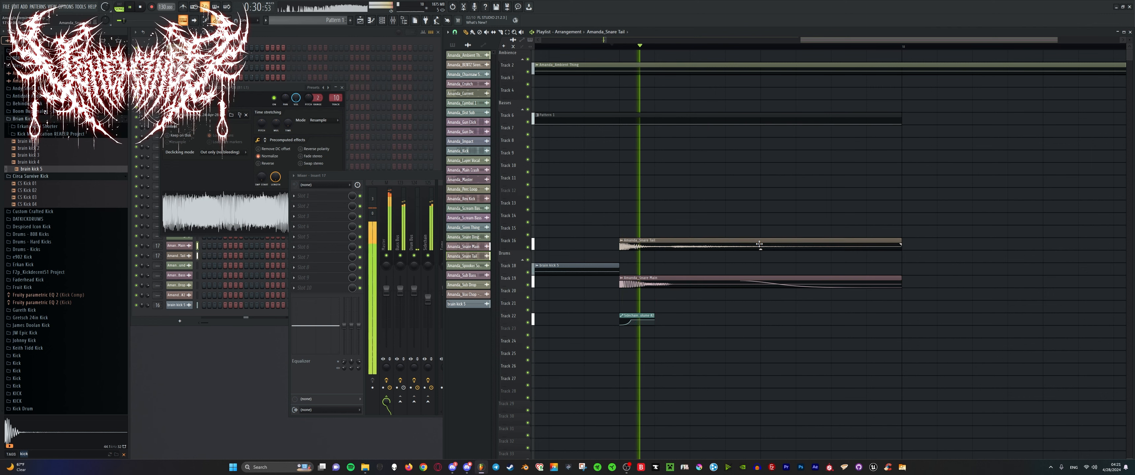
{"action": "key", "text": "ctrl+z"}
Adjust the gain of the Amanda_Snare Tail clip, replaying the snare hit to judge it.
{"action": "key", "text": "space"}
{"action": "key", "text": "space"}
{"action": "mouse_move", "coordinate": [760, 300]}
{"action": "left_mouse_down"}
{"action": "mouse_move", "coordinate": [760, 280]}
{"action": "mouse_move", "coordinate": [761, 316]}
{"action": "left_mouse_up"}
{"action": "key", "text": "space"}
{"action": "key", "text": "space"}
{"action": "key", "text": "space"}
{"action": "key", "text": "space"}
{"action": "key", "text": "space"}
{"action": "key", "text": "space"}
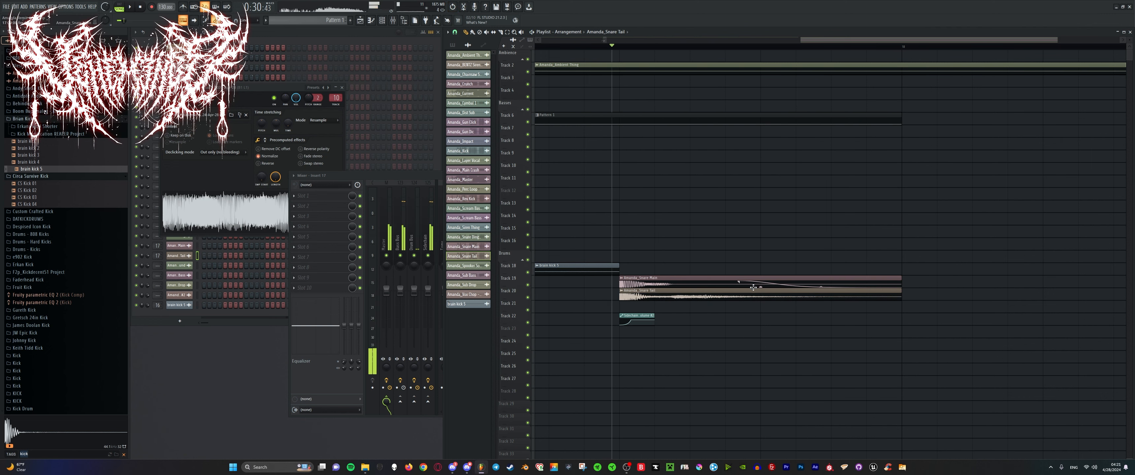
Adjust the gain of the Amanda_Snare Main clip and repeatedly replay the hit to judge the layers together.
{"action": "left_click_drag", "start_coordinate": [760, 287], "coordinate": [760, 297]}
{"action": "key", "text": "space"}
{"action": "key", "text": "space"}
{"action": "key", "text": "space"}
{"action": "key", "text": "space"}
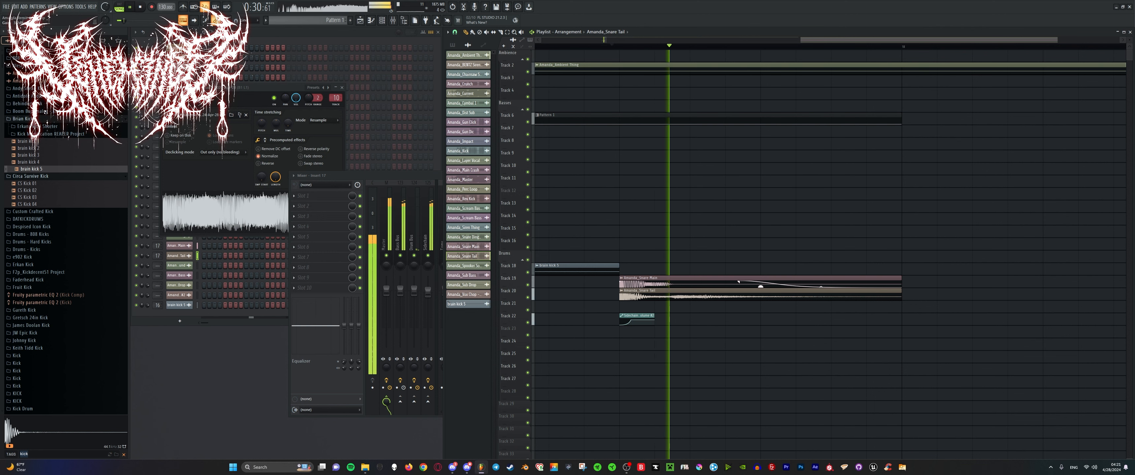
{"action": "key", "text": "space"}
{"action": "key", "text": "space"}
{"action": "key", "text": "space"}
{"action": "key", "text": "space"}
{"action": "key", "text": "space"}
{"action": "key", "text": "space"}
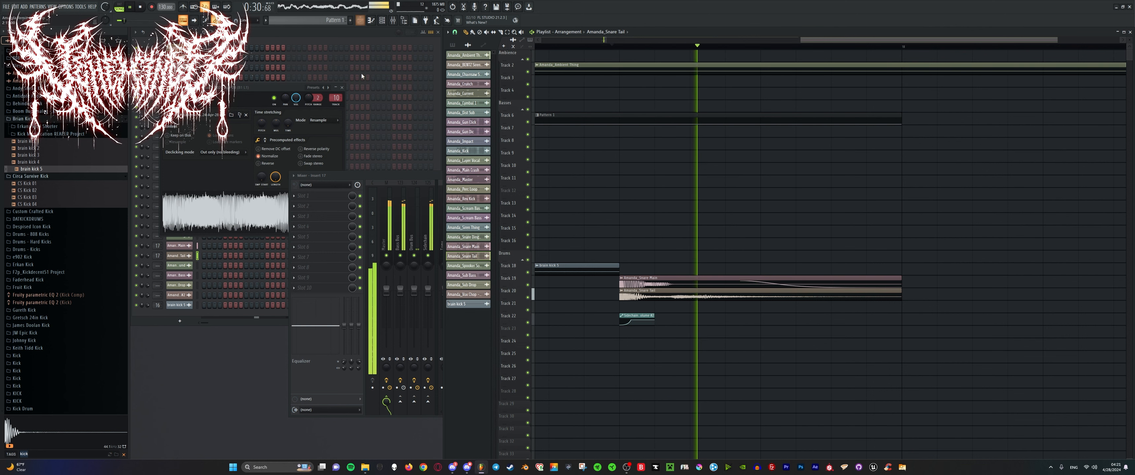
Replay the snare hit and check its level on the Drum Bus.
{"action": "key", "text": "space"}
{"action": "key", "text": "space"}
{"action": "key", "text": "space"}
{"action": "left_click", "coordinate": [409, 219]}
{"action": "left_click", "coordinate": [410, 219]}
{"action": "key", "text": "space"}
{"action": "key", "text": "space"}
{"action": "key", "text": "space"}
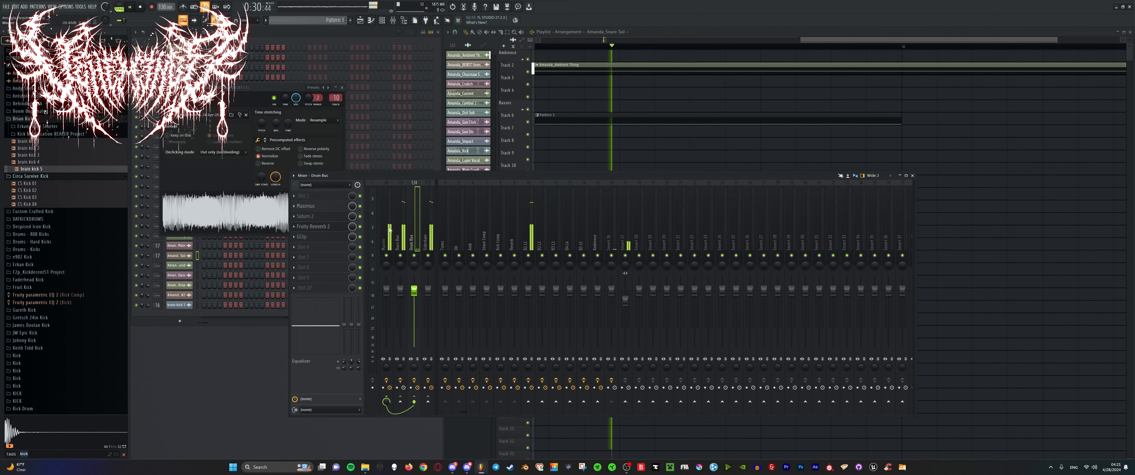
Reroute mixer Insert 17 into the Drum Bus and replay the snare to check its signal there.
{"action": "key", "text": "space"}
{"action": "left_click", "coordinate": [620, 228]}
{"action": "left_click", "coordinate": [616, 227]}
{"action": "key", "text": "space"}
{"action": "key", "text": "space"}
{"action": "left_click", "coordinate": [624, 230]}
{"action": "key", "text": "space"}
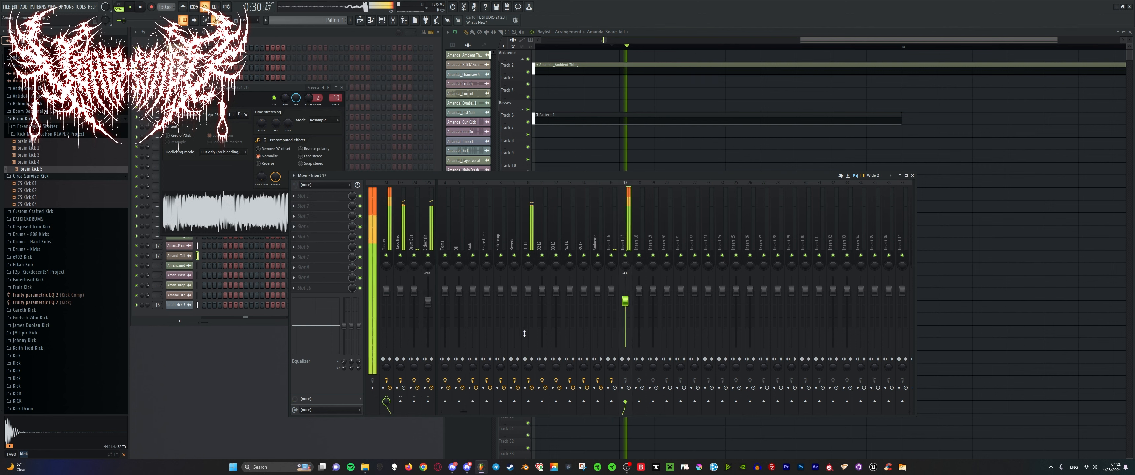
{"action": "key", "text": "space"}
{"action": "left_click", "coordinate": [387, 402]}
{"action": "left_click", "coordinate": [413, 401]}
{"action": "key", "text": "space"}
{"action": "left_click", "coordinate": [414, 230]}
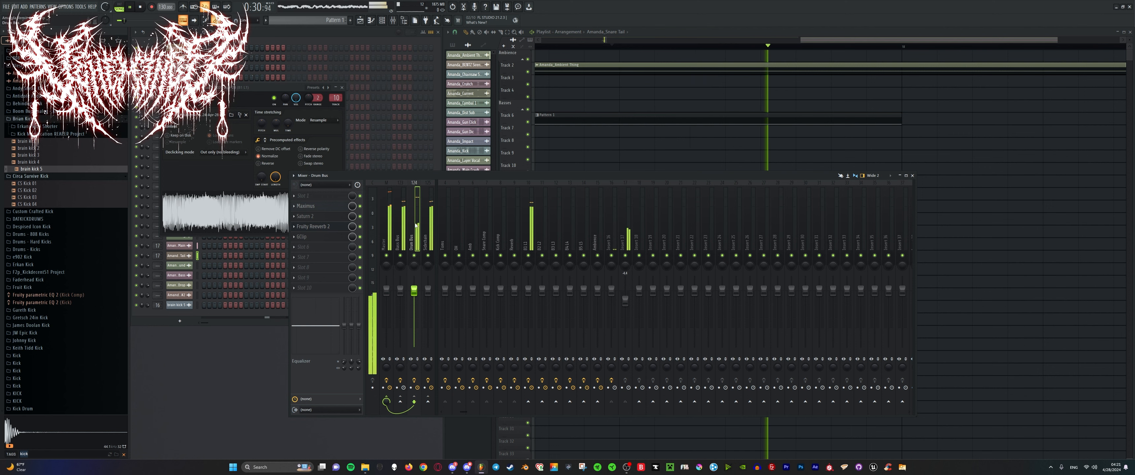
{"action": "key", "text": "space"}
{"action": "key", "text": "space"}
Lower the Insert 17 level slightly and replay the snare.
{"action": "left_click_drag", "start_coordinate": [625, 303], "coordinate": [626, 310]}
{"action": "key", "text": "space"}
{"action": "key", "text": "space"}
{"action": "key", "text": "space"}
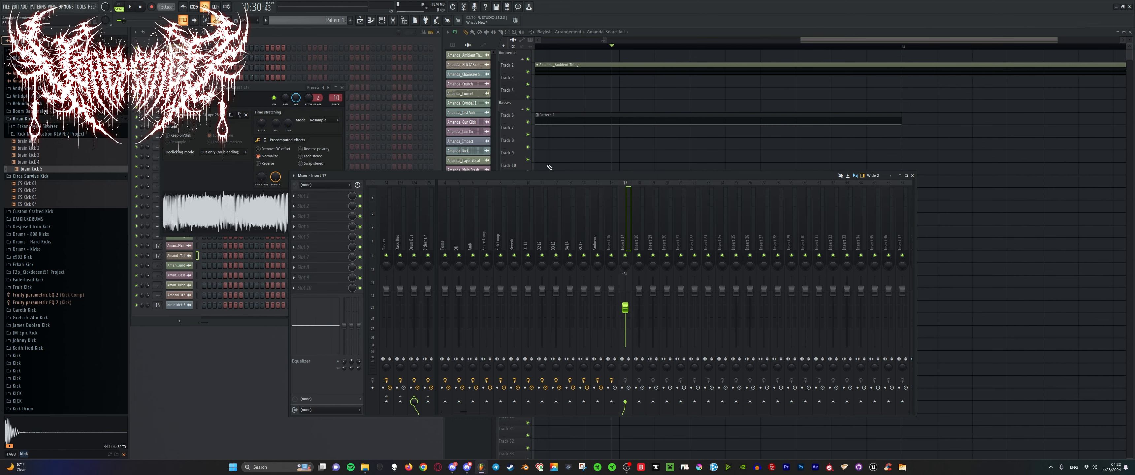
Raise the Insert 16 level slightly while replaying the section from just before the kick.
{"action": "left_click", "coordinate": [499, 38]}
{"action": "scroll", "coordinate": [717, 208], "scroll_direction": "down", "scroll_amount": 4}
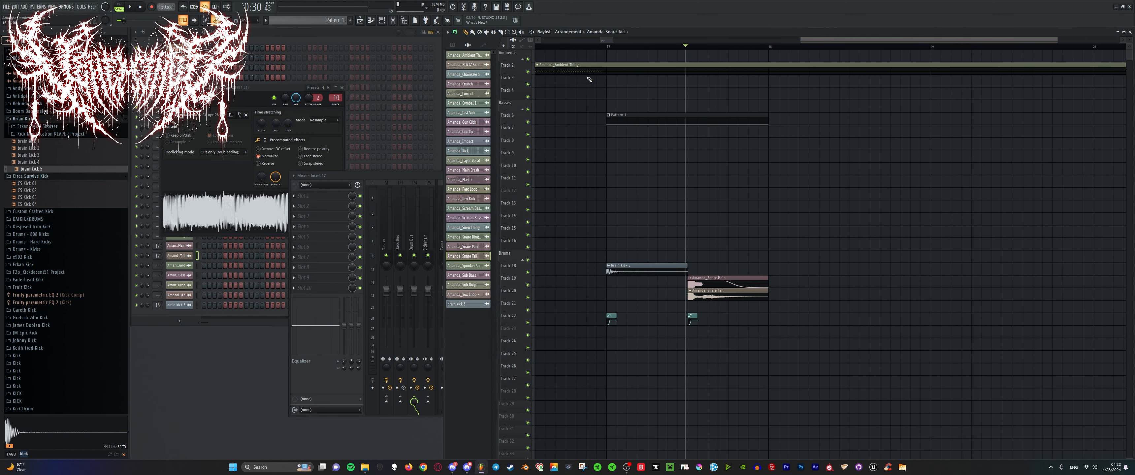
{"action": "left_click", "coordinate": [605, 46]}
{"action": "key", "text": "space"}
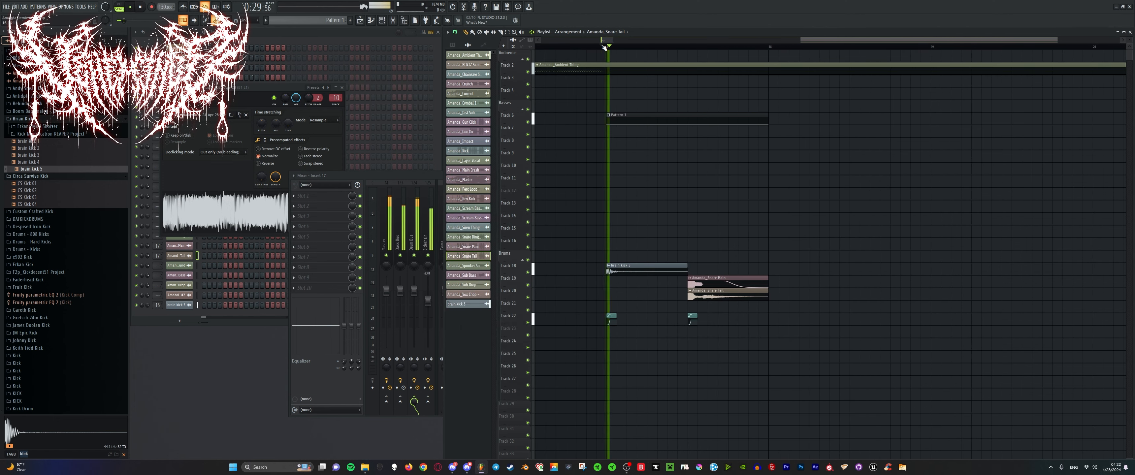
{"action": "left_click", "coordinate": [408, 175]}
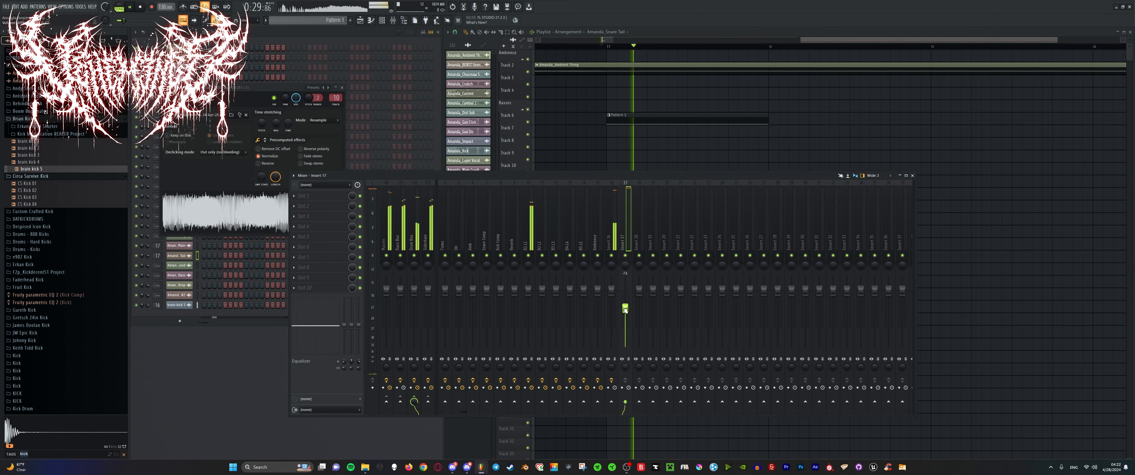
{"action": "left_click", "coordinate": [611, 287]}
{"action": "key", "text": "space"}
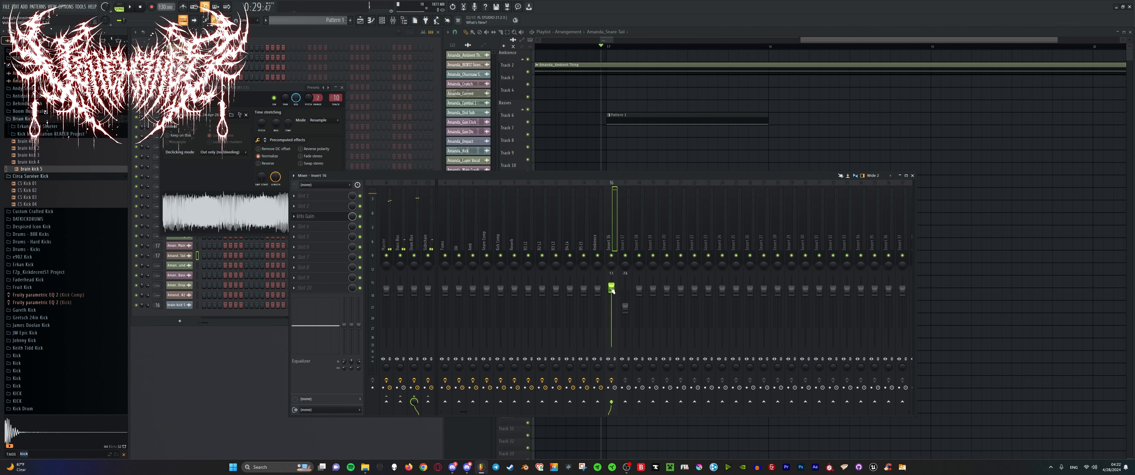
{"action": "key", "text": "space"}
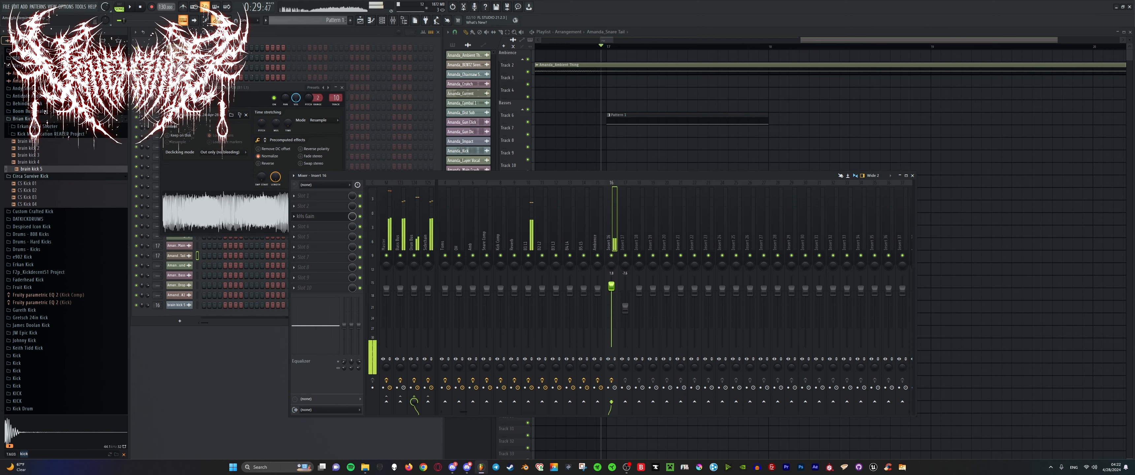
{"action": "key", "text": "space"}
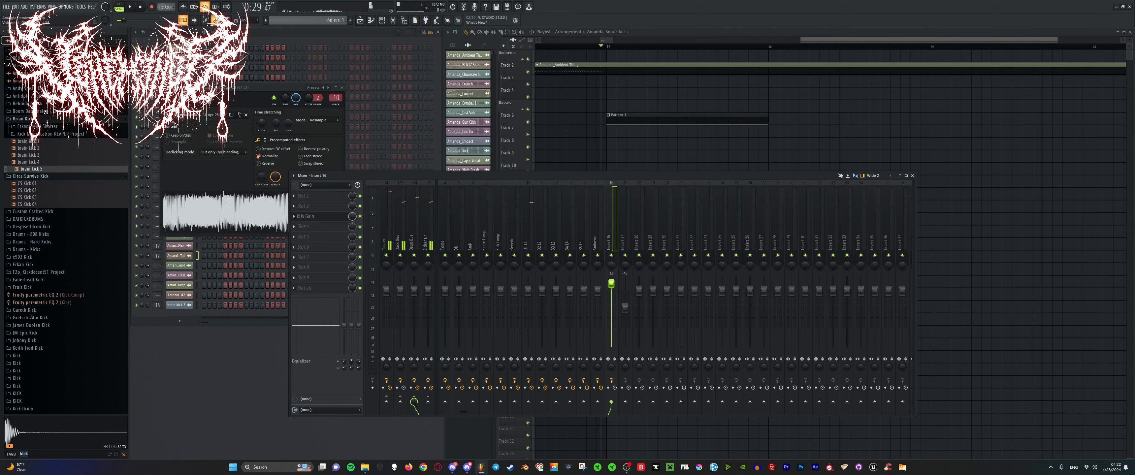
Play the section and examine the Drum Bus effects, including the master band of its Maximus.
{"action": "left_click", "coordinate": [426, 216]}
{"action": "left_click", "coordinate": [414, 217]}
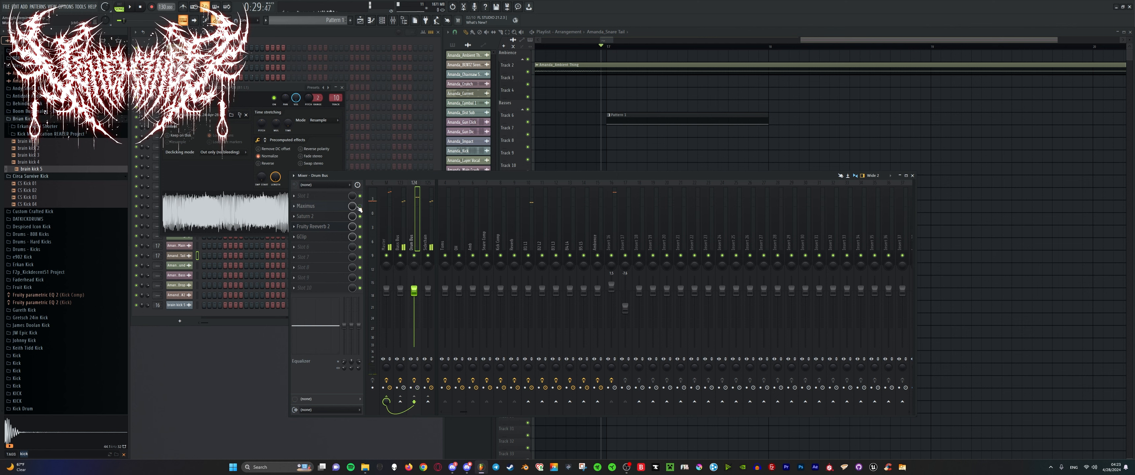
{"action": "key", "text": "space"}
{"action": "left_click", "coordinate": [360, 236]}
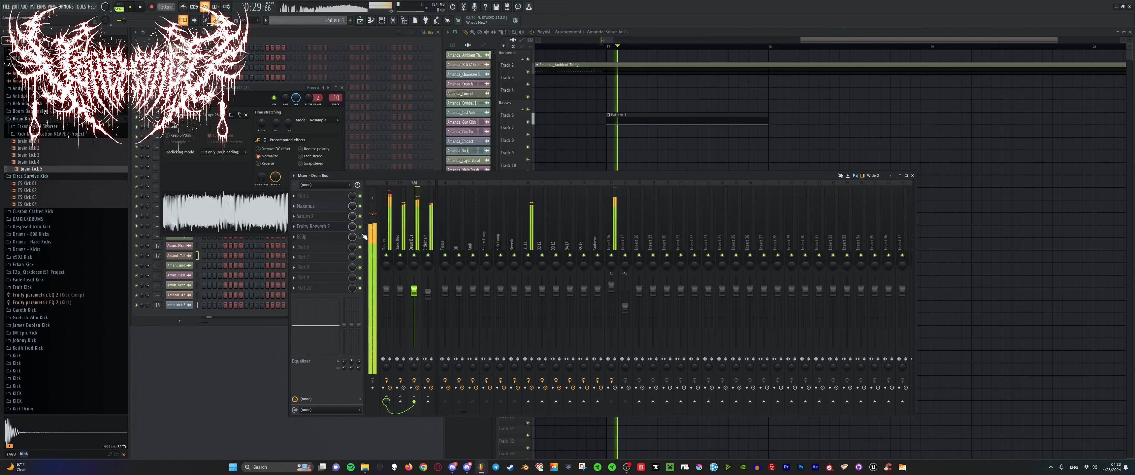
{"action": "left_click", "coordinate": [324, 206]}
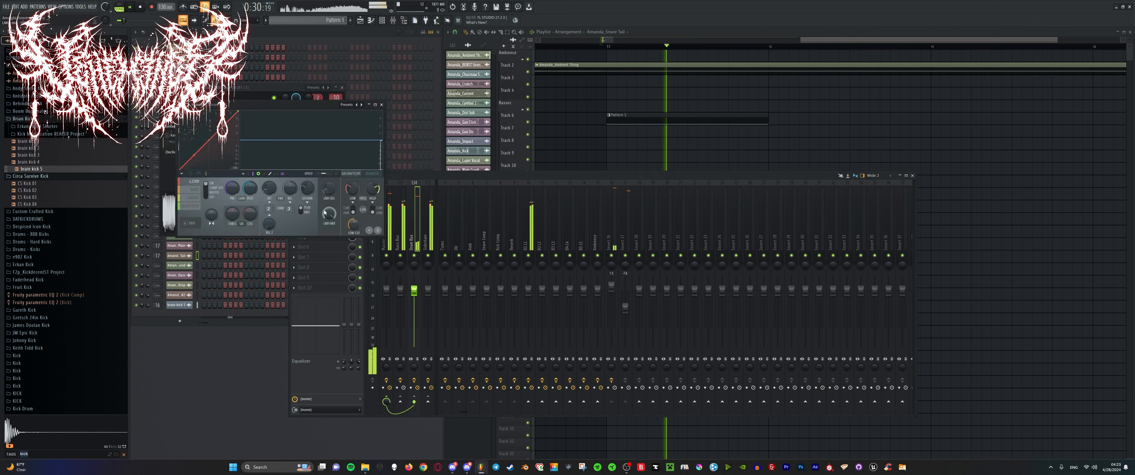
{"action": "left_click", "coordinate": [190, 206]}
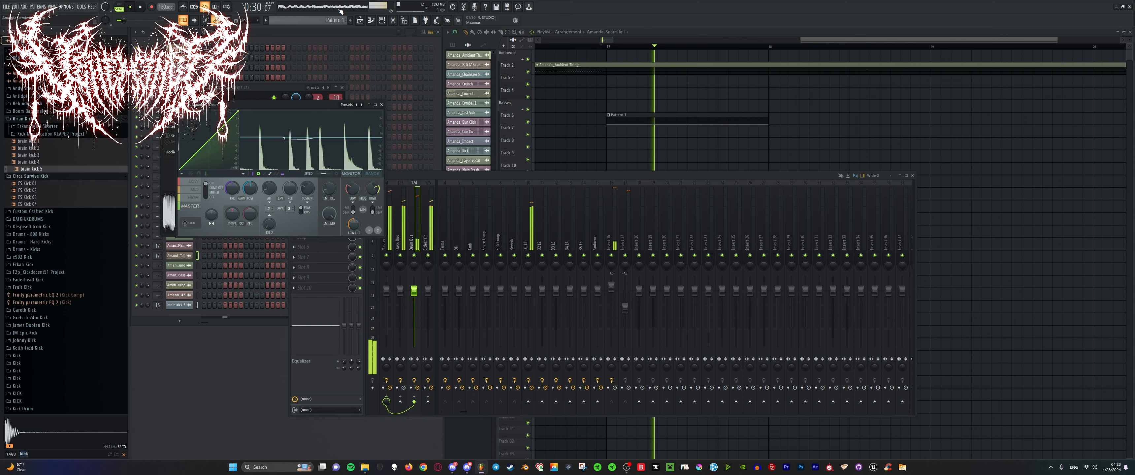
{"action": "left_click", "coordinate": [496, 40]}
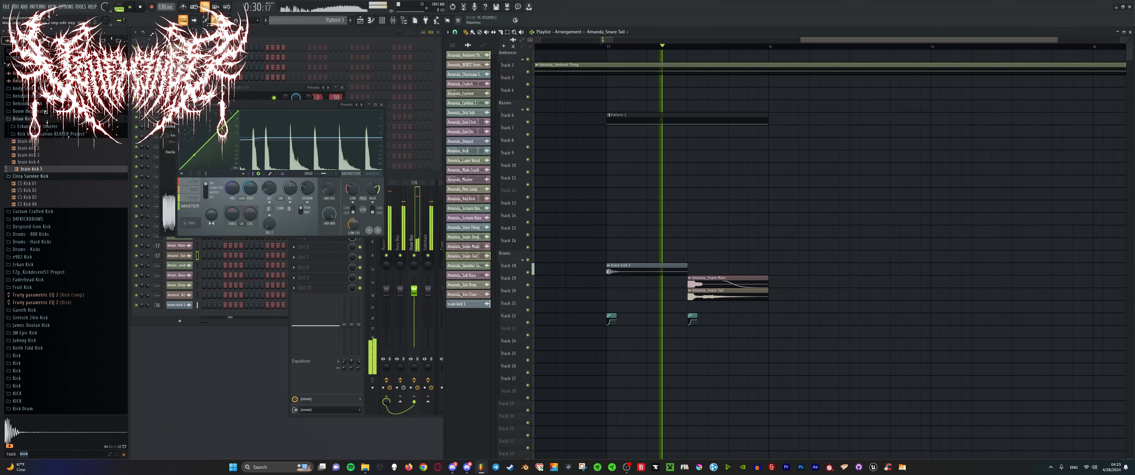
{"action": "key", "text": "space"}
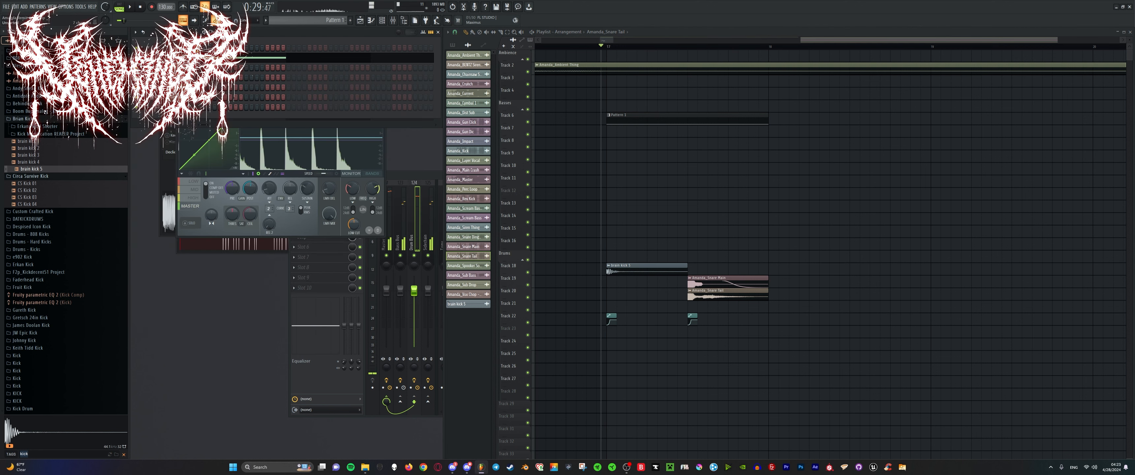
Raise the time-stretching pitch of the bass sample with the Auto stretch mode and replay the section several times.
{"action": "key", "text": "alt+F12"}
{"action": "left_click", "coordinate": [182, 58]}
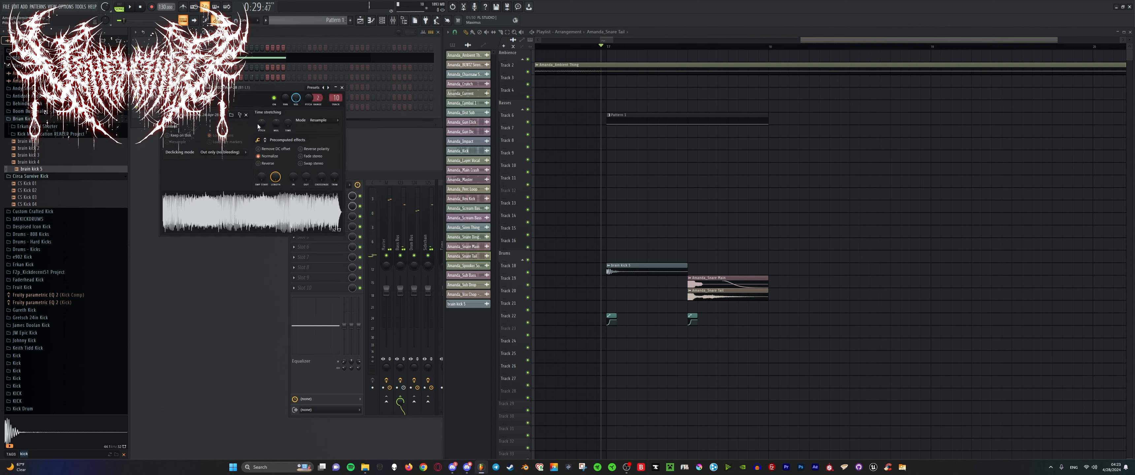
{"action": "left_click_drag", "start_coordinate": [262, 126], "coordinate": [268, 98]}
{"action": "key", "text": "space"}
{"action": "key", "text": "space"}
{"action": "key", "text": "space"}
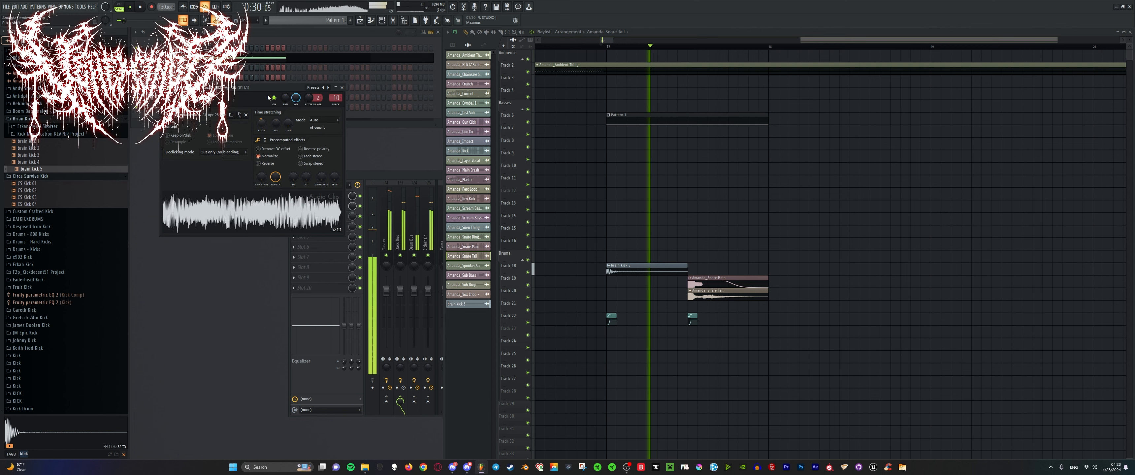
{"action": "key", "text": "space"}
{"action": "key", "text": "space"}
{"action": "key", "text": "space"}
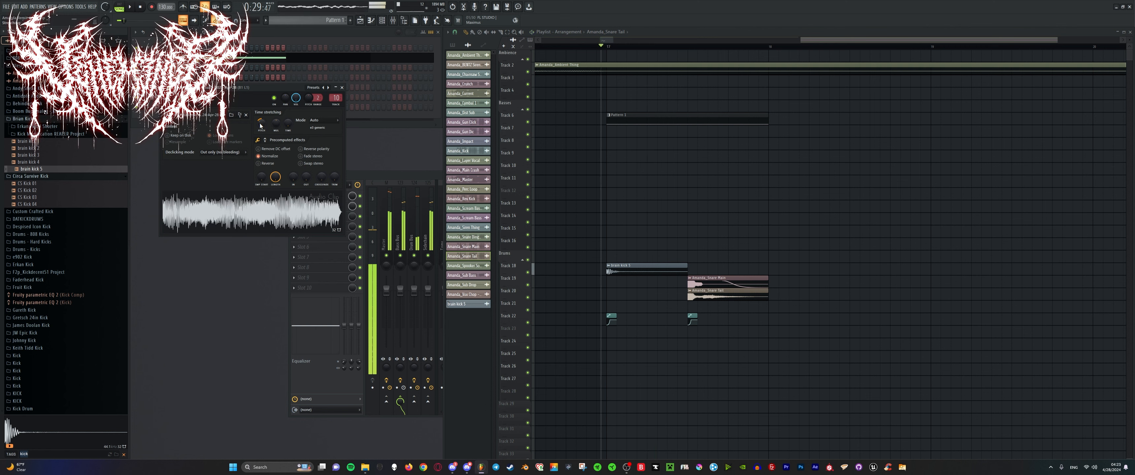
{"action": "key", "text": "space"}
{"action": "key", "text": "ctrl+z"}
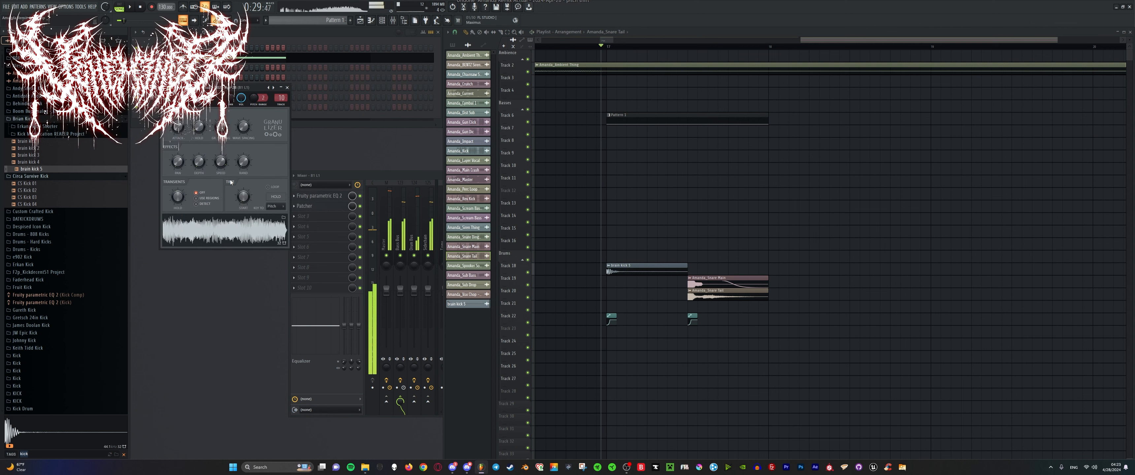
Try moving the Granulizer's start point past the middle of the bass waveform and replay the section.
{"action": "key", "text": "space"}
{"action": "mouse_move", "coordinate": [243, 197]}
{"action": "left_mouse_down"}
{"action": "mouse_move", "coordinate": [243, 180]}
{"action": "mouse_move", "coordinate": [242, 206]}
{"action": "left_mouse_up"}
{"action": "key", "text": "space"}
{"action": "key", "text": "space"}
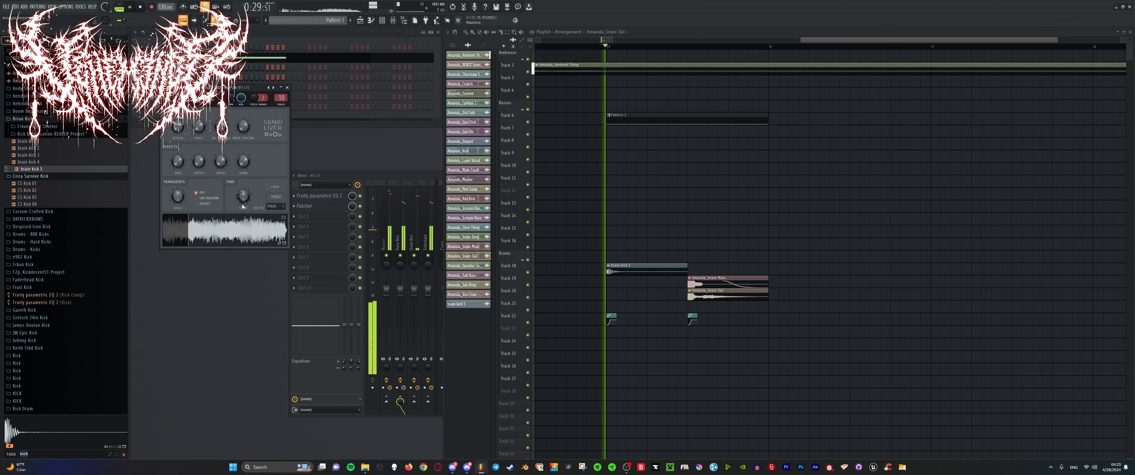
{"action": "key", "text": "space"}
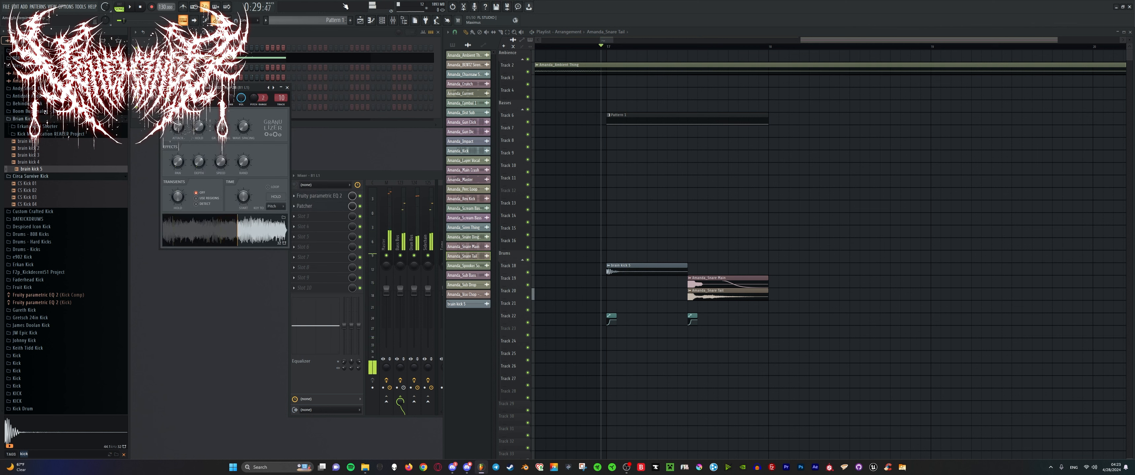
{"action": "key", "text": "space"}
{"action": "key", "text": "space"}
{"action": "key", "text": "space"}
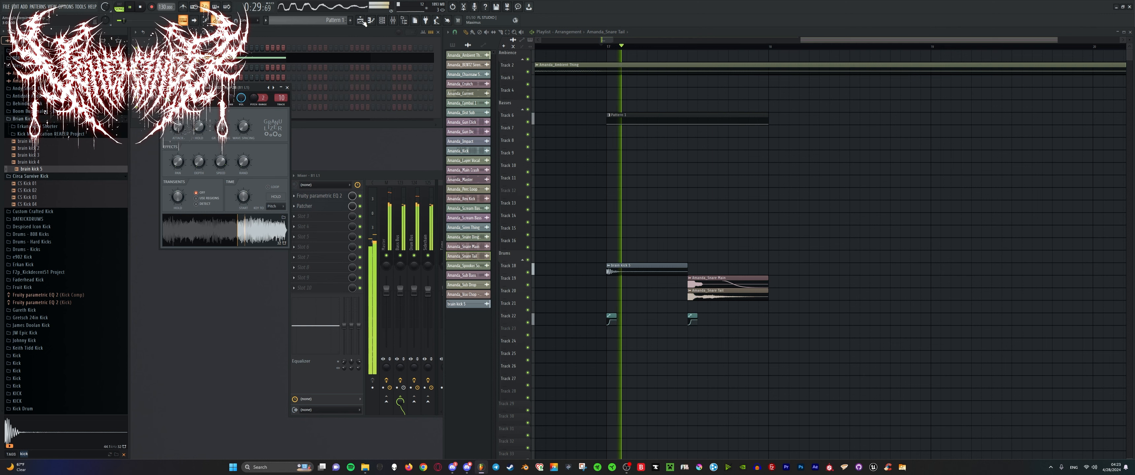
Insert Soundgoodizer into the signal path of the Patcher on the bass mixer track and play the section.
{"action": "left_click", "coordinate": [411, 179]}
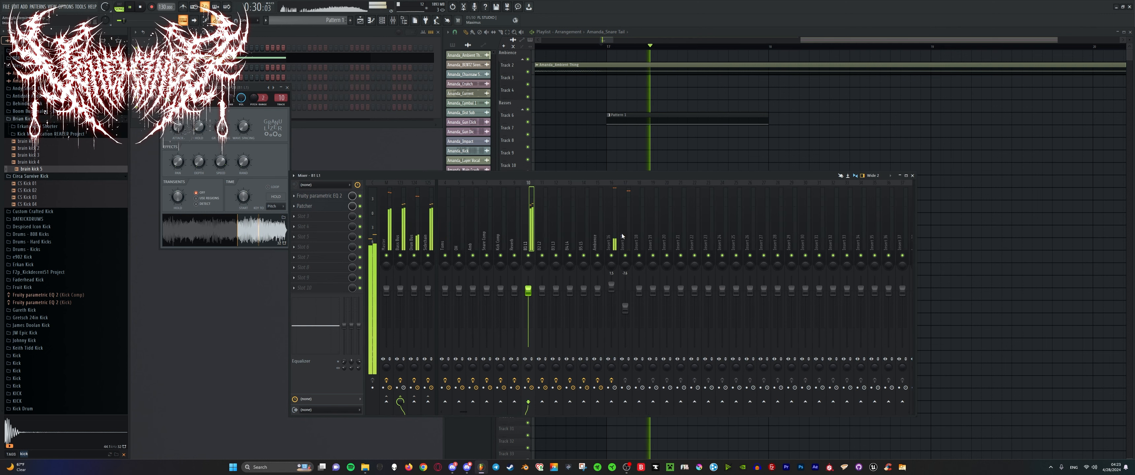
{"action": "scroll", "coordinate": [485, 190], "scroll_direction": "right", "scroll_amount": 5}
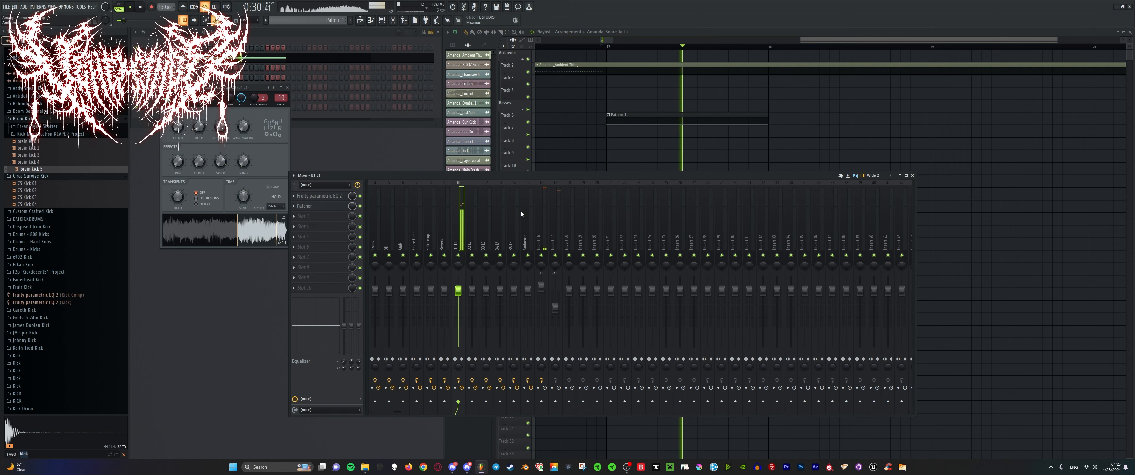
{"action": "key", "text": "space"}
{"action": "left_click", "coordinate": [368, 228]}
{"action": "left_click_drag", "start_coordinate": [448, 176], "coordinate": [614, 176]}
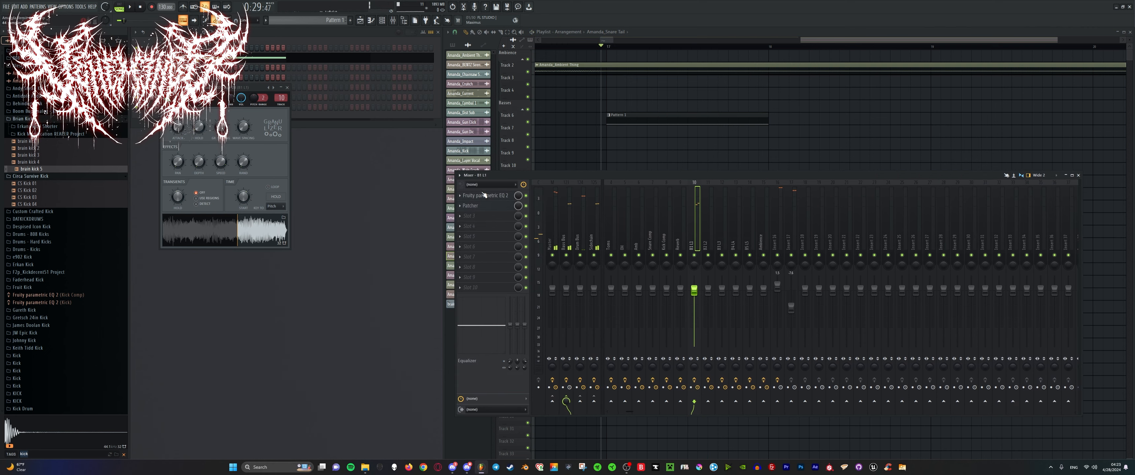
{"action": "left_click", "coordinate": [472, 206]}
{"action": "left_click_drag", "start_coordinate": [278, 126], "coordinate": [420, 136]}
{"action": "key", "text": "F8"}
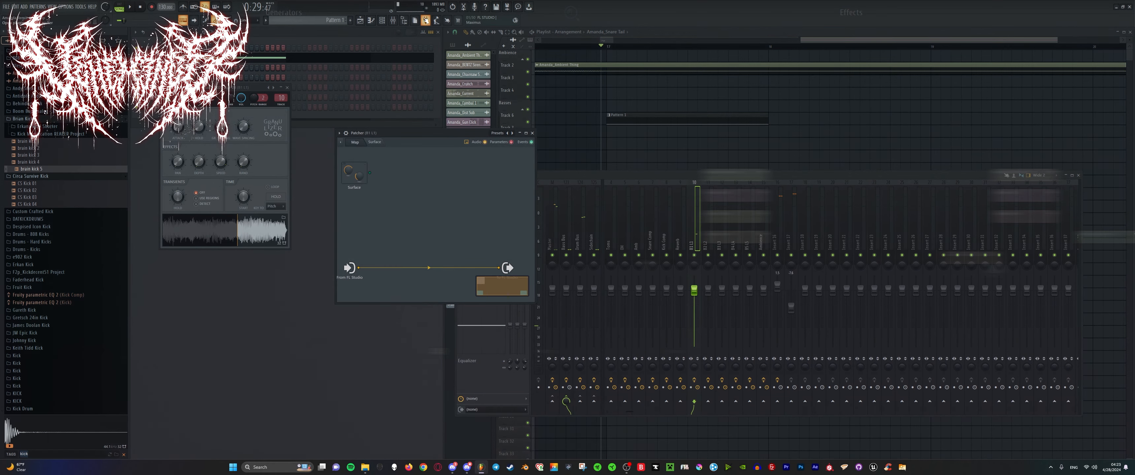
{"action": "type", "text": "s"}
{"action": "left_click_drag", "start_coordinate": [945, 331], "coordinate": [435, 276]}
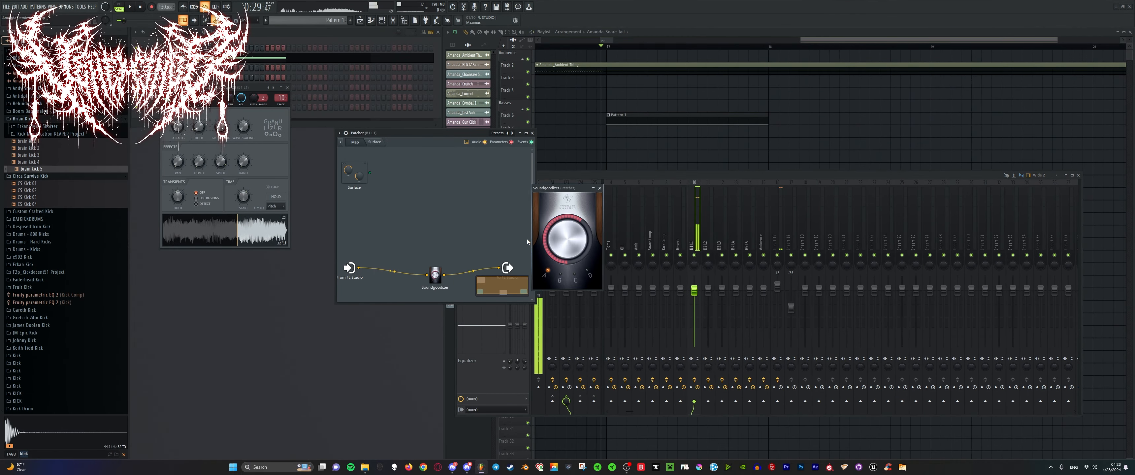
{"action": "key", "text": "space"}
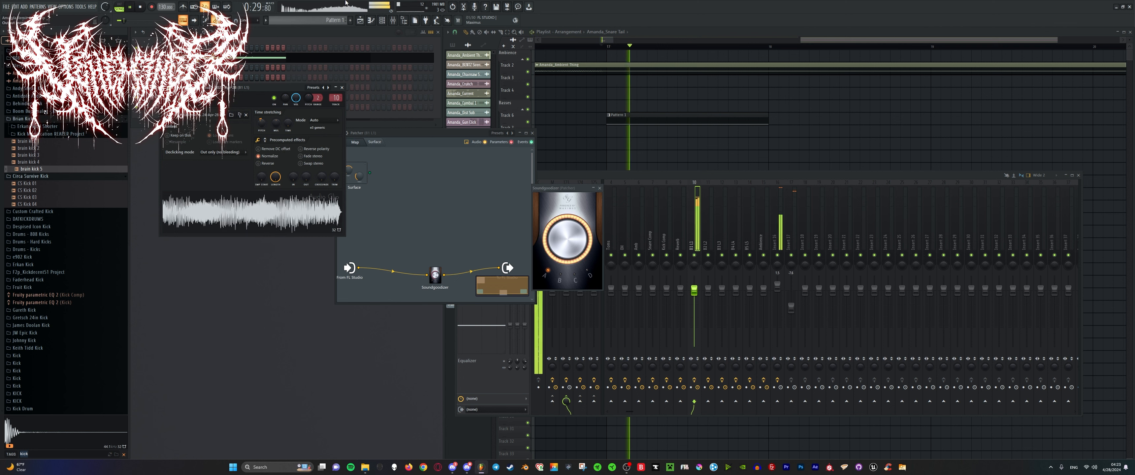
Reverse the bass sample, replay the section and return to its Granulizer controls.
{"action": "left_click", "coordinate": [267, 163]}
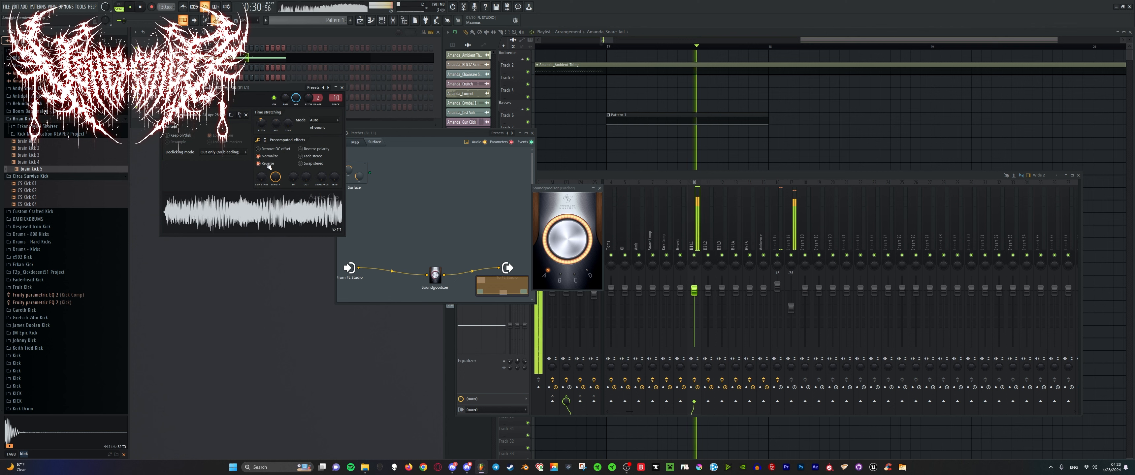
{"action": "key", "text": "space"}
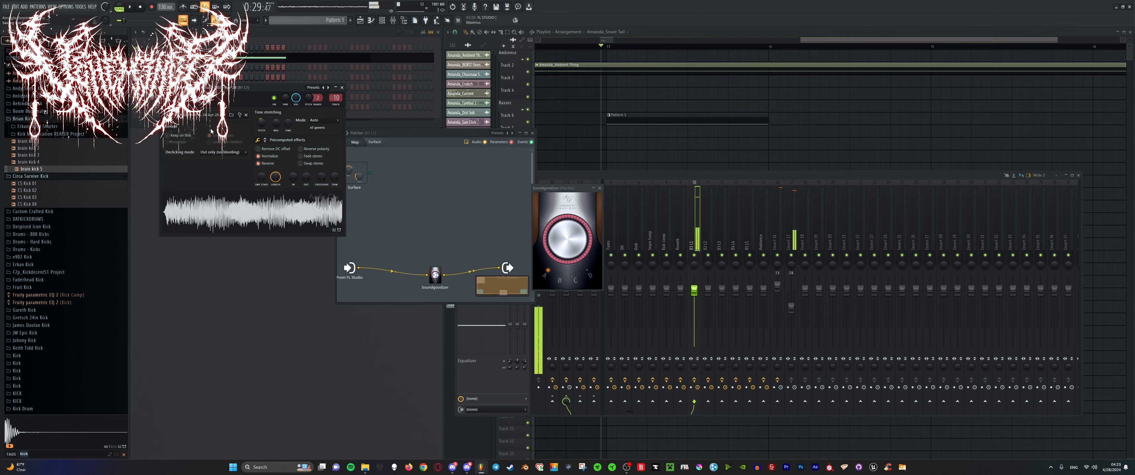
{"action": "key", "text": "space"}
{"action": "left_click", "coordinate": [179, 57]}
{"action": "key", "text": "space"}
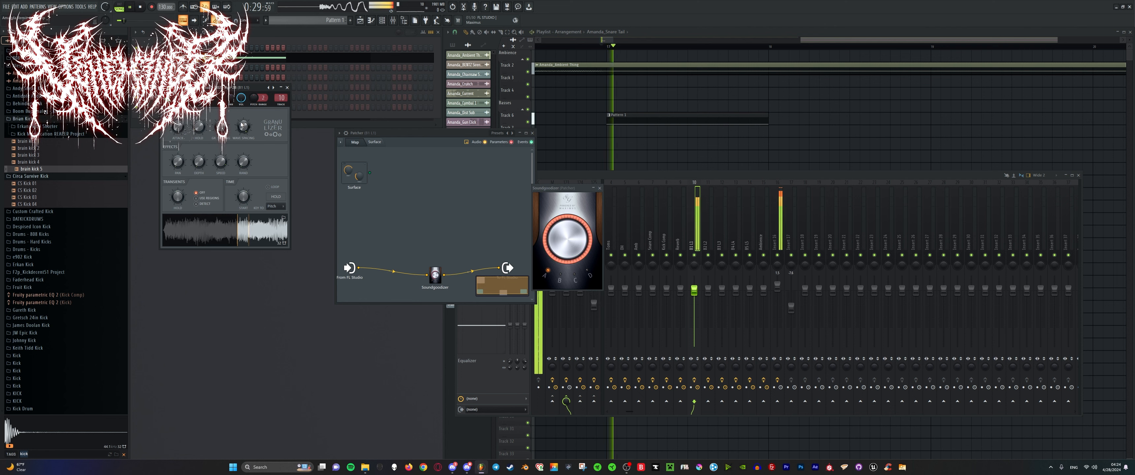
Adjust the Granulizer's wave spacing for the bass and replay the section.
{"action": "right_click", "coordinate": [250, 126]}
{"action": "left_click", "coordinate": [251, 127]}
{"action": "key", "text": "space"}
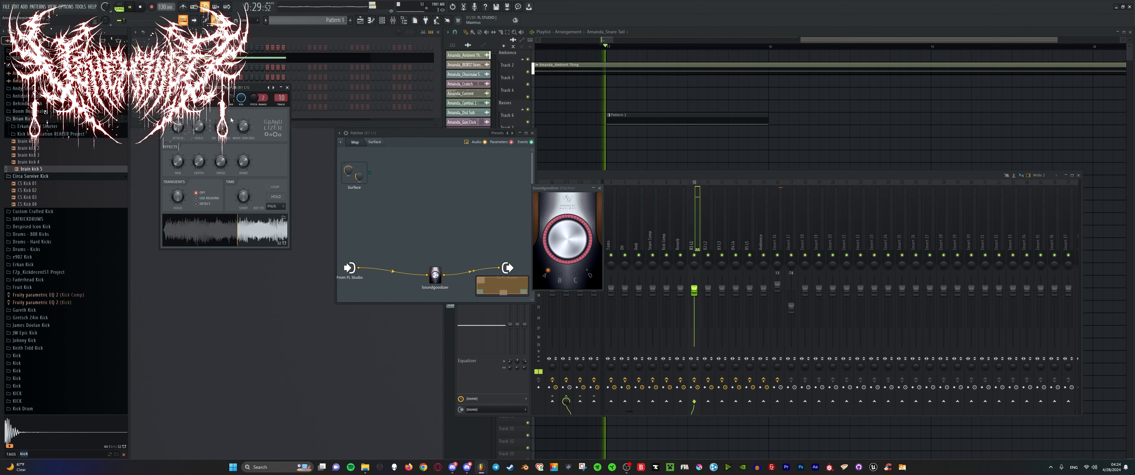
{"action": "key", "text": "space"}
{"action": "key", "text": "space"}
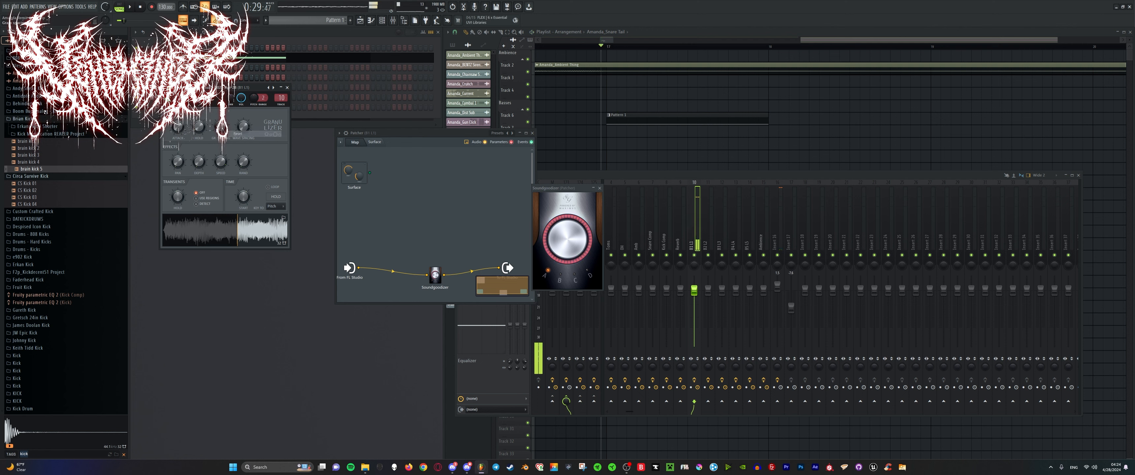
{"action": "key", "text": "space"}
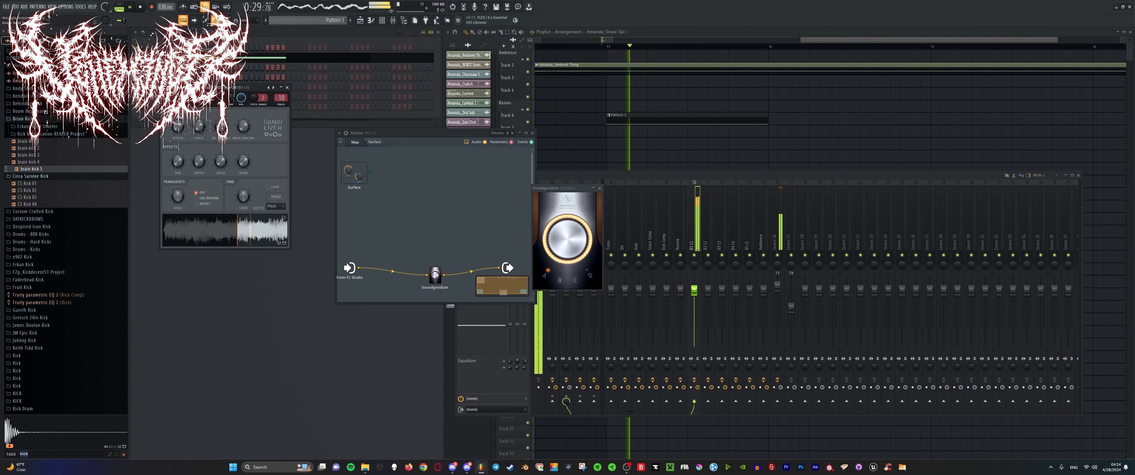
Adjust the Granulizer's grain hold for the bass and replay the section.
{"action": "key", "text": "space"}
{"action": "right_click", "coordinate": [197, 129]}
{"action": "left_click", "coordinate": [201, 132]}
{"action": "key", "text": "space"}
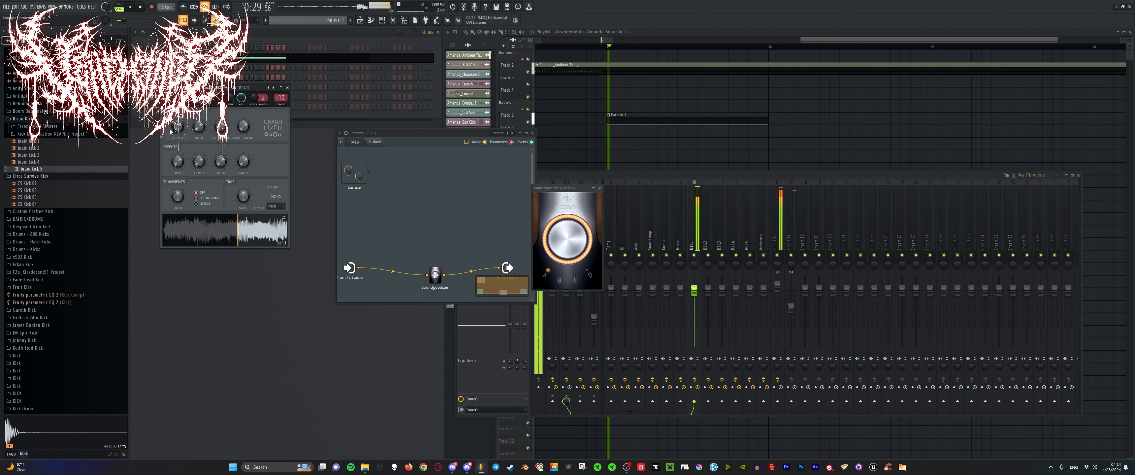
{"action": "right_click", "coordinate": [199, 128]}
{"action": "left_click", "coordinate": [211, 132]}
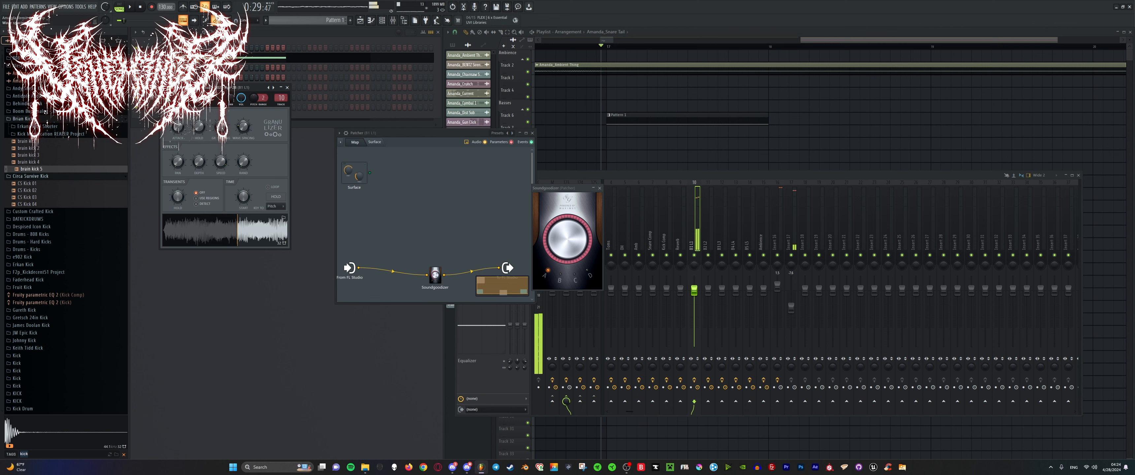
Set the Granulizer's start point close to the beginning of the bass waveform while playing the section.
{"action": "key", "text": "space"}
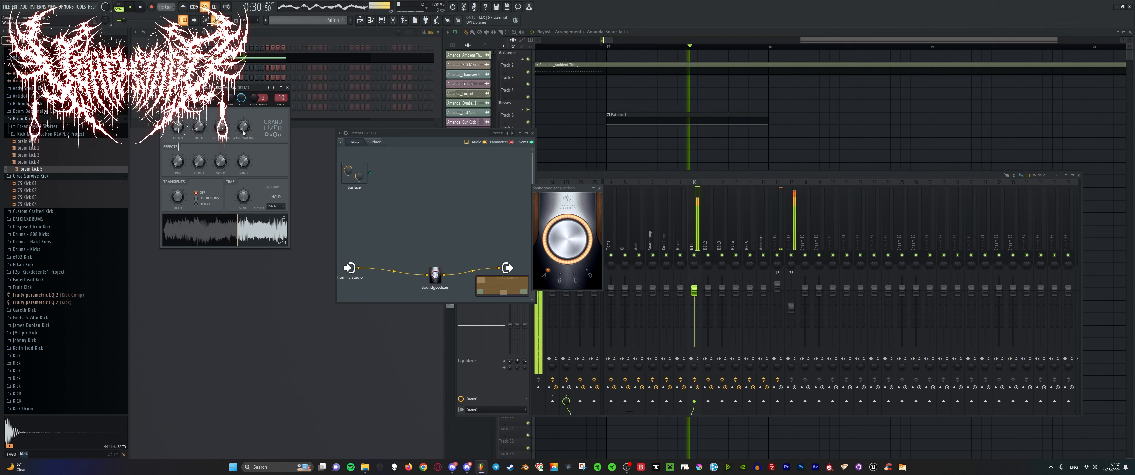
{"action": "left_click", "coordinate": [683, 189]}
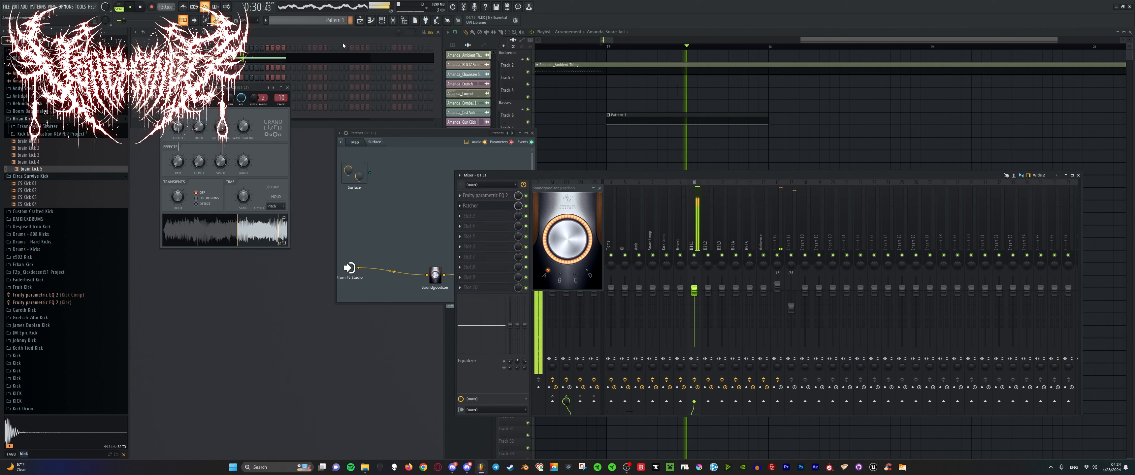
{"action": "key", "text": "space"}
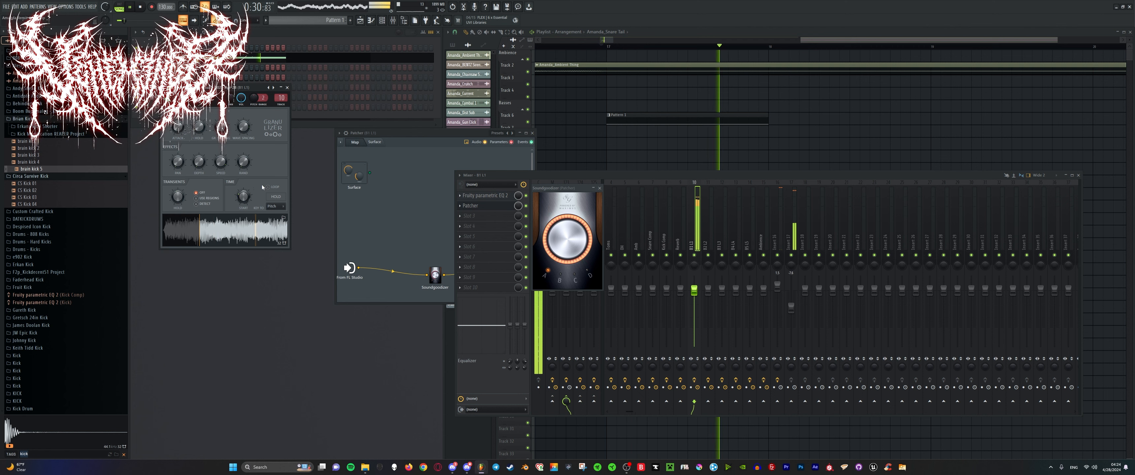
{"action": "key", "text": "space"}
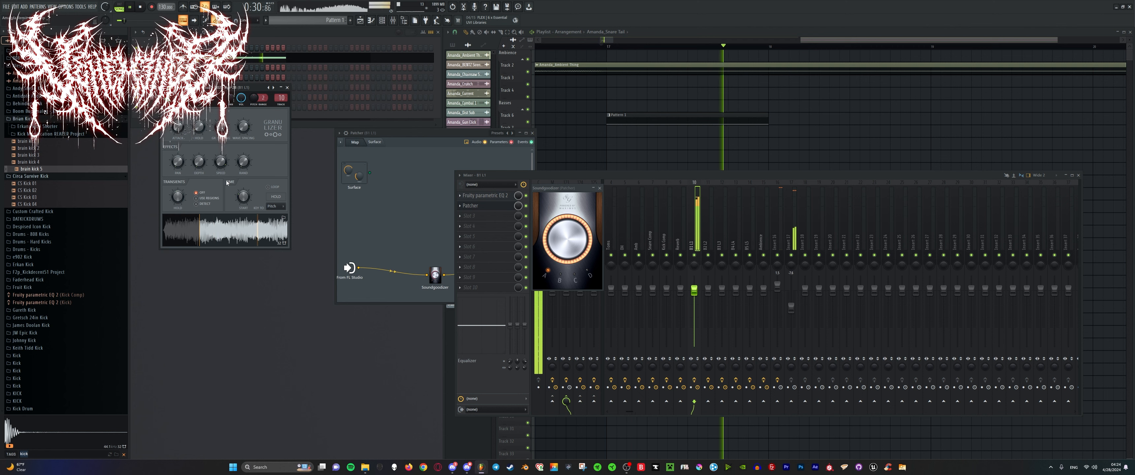
{"action": "left_click_drag", "start_coordinate": [243, 197], "coordinate": [242, 202]}
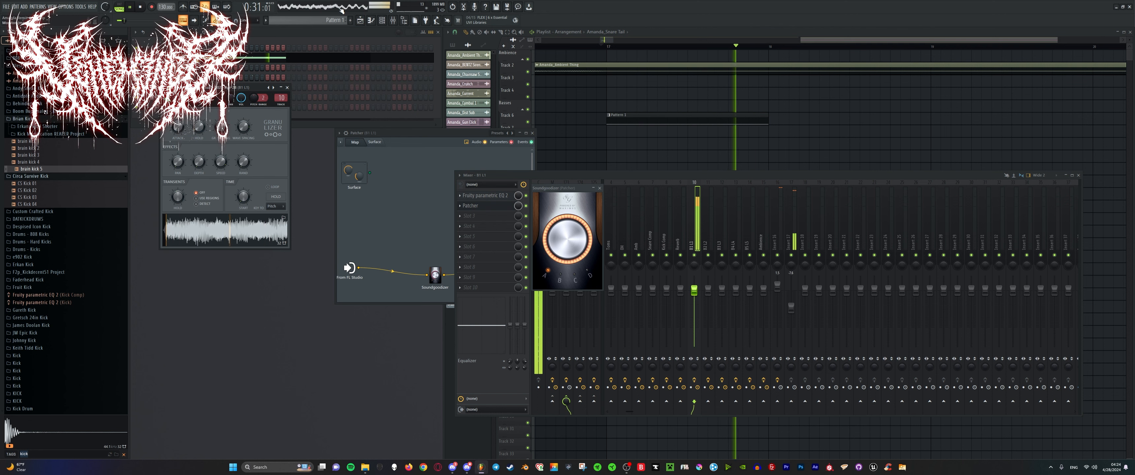
Shorten the bass pattern clip on Track 6 in the playlist so it ends where the snare clips begin.
{"action": "key", "text": "F9"}
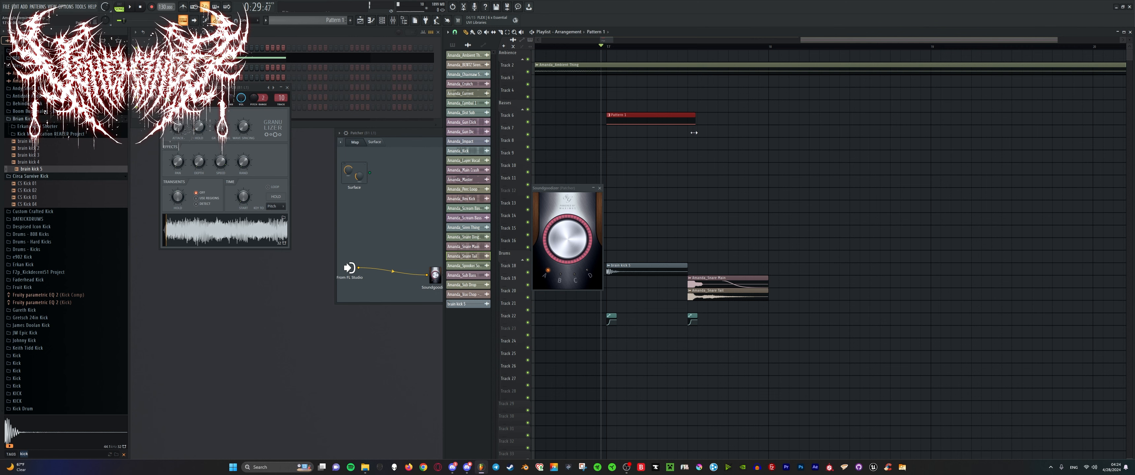
{"action": "left_click_drag", "start_coordinate": [694, 132], "coordinate": [688, 132]}
{"action": "scroll", "coordinate": [692, 132], "scroll_direction": "up", "scroll_amount": 4}
{"action": "key", "text": "ctrl+b"}
{"action": "key", "text": "ctrl+z"}
{"action": "left_click", "coordinate": [682, 119]}
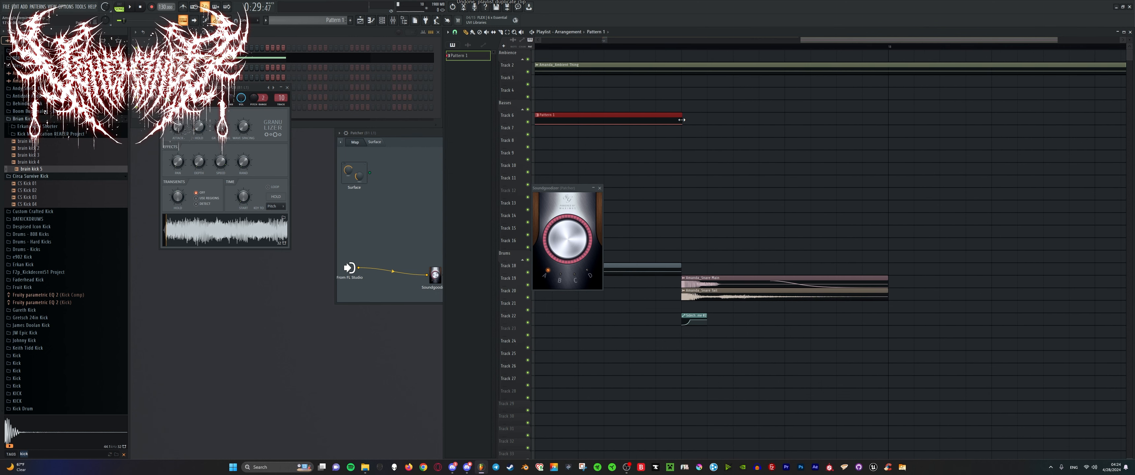
{"action": "scroll", "coordinate": [681, 120], "scroll_direction": "up", "scroll_amount": 3}
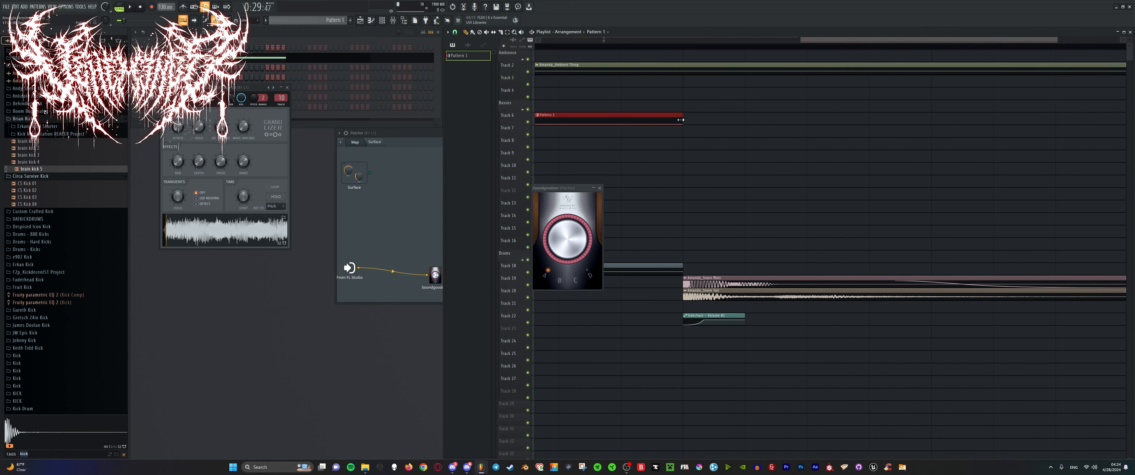
Duplicate the bass pattern clip on Track 6 over the snare section, replay it and close the Soundgoodizer window.
{"action": "key", "text": "ctrl+b"}
{"action": "key", "text": "space"}
{"action": "scroll", "coordinate": [681, 120], "scroll_direction": "down", "scroll_amount": 4}
{"action": "scroll", "coordinate": [624, 194], "scroll_direction": "up", "scroll_amount": 3}
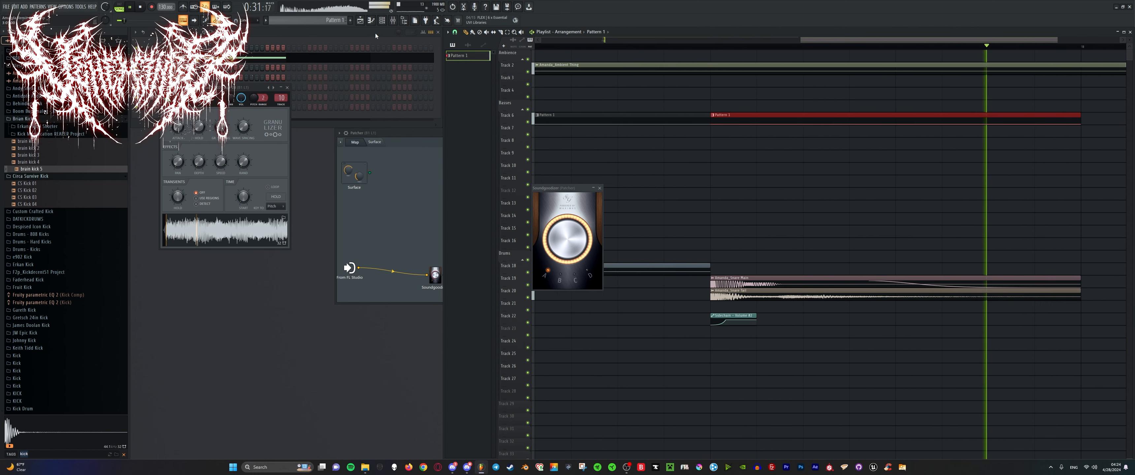
{"action": "left_click", "coordinate": [599, 187]}
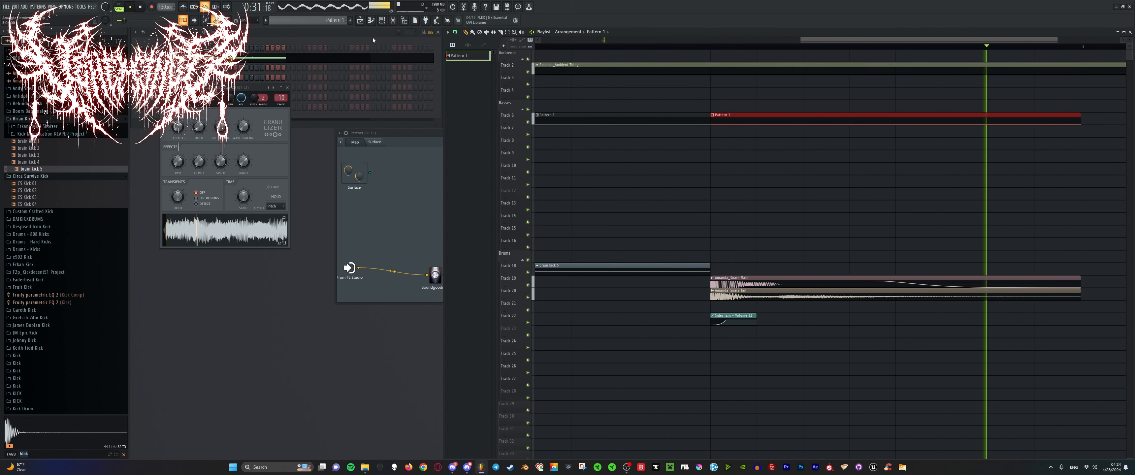
Select the kick's mixer track, Insert 16, and add Fruity Parametric EQ 2 to its effect chain.
{"action": "left_click", "coordinate": [52, 6]}
{"action": "left_click", "coordinate": [64, 40]}
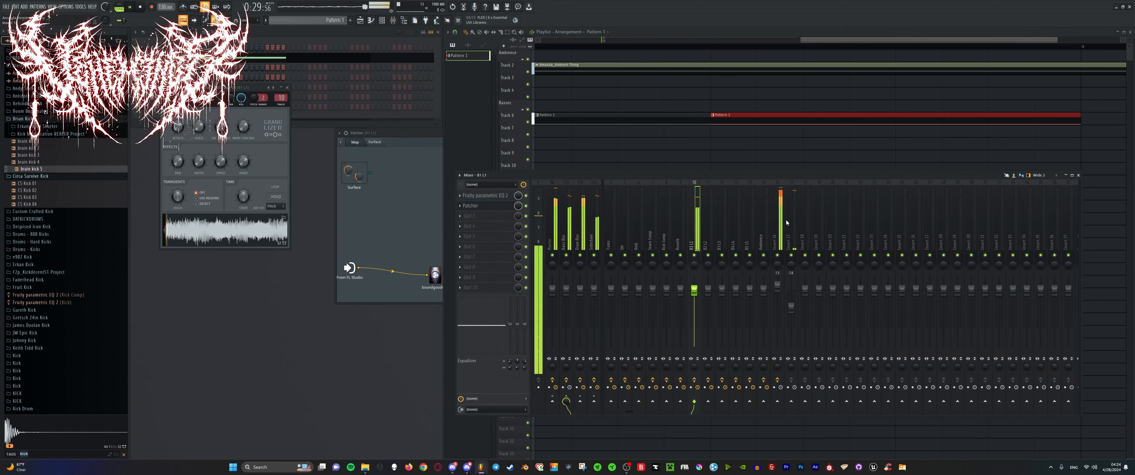
{"action": "left_click", "coordinate": [789, 225]}
{"action": "left_click", "coordinate": [778, 238]}
{"action": "key", "text": "space"}
{"action": "left_click", "coordinate": [477, 226]}
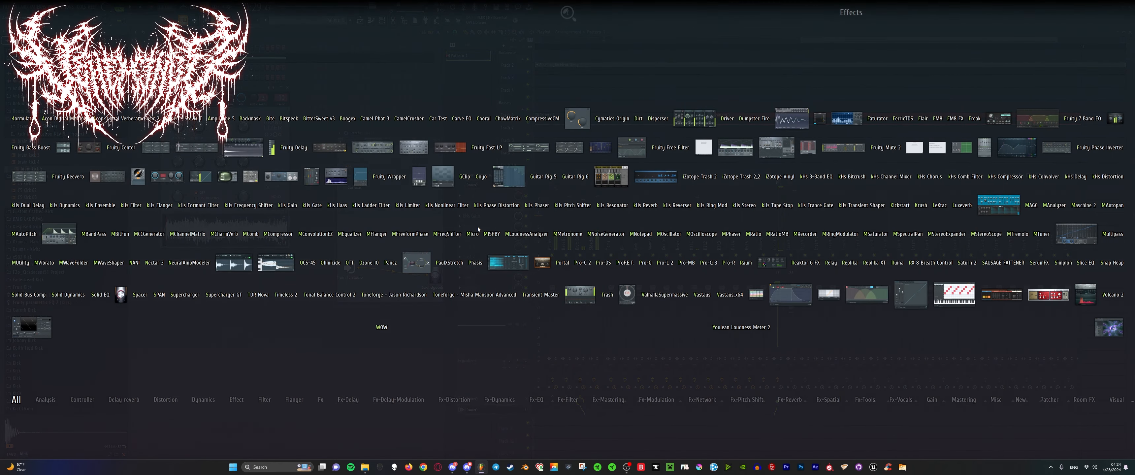
{"action": "type", "text": "para"}
{"action": "left_click", "coordinate": [1002, 150]}
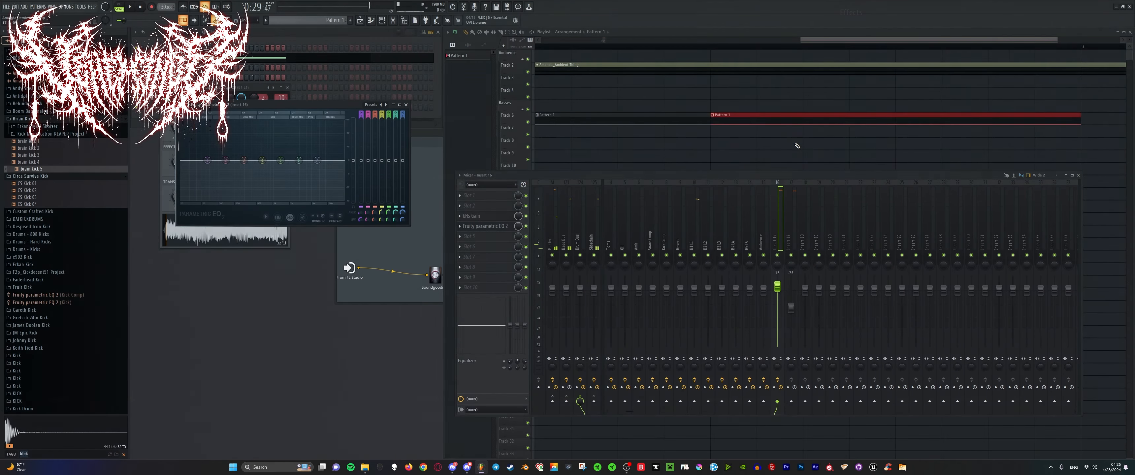
Boost the low end and the highs slightly in the kick's parametric EQ while replaying the section.
{"action": "left_click_drag", "start_coordinate": [209, 142], "coordinate": [204, 157]}
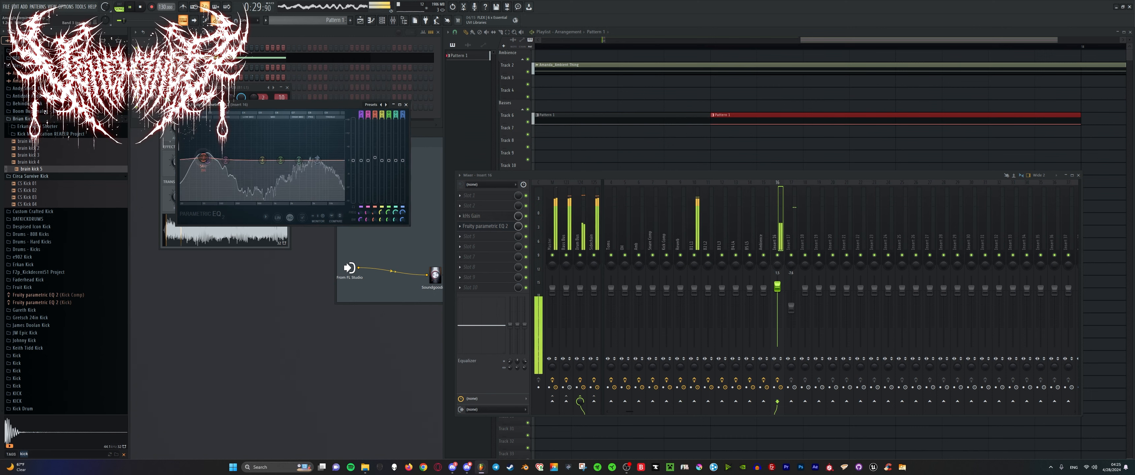
{"action": "key", "text": "space"}
{"action": "mouse_move", "coordinate": [318, 160]}
{"action": "left_mouse_down"}
{"action": "mouse_move", "coordinate": [343, 167]}
{"action": "mouse_move", "coordinate": [322, 156]}
{"action": "left_mouse_up"}
{"action": "key", "text": "space"}
Add GClip to a free effect slot on the Master track.
{"action": "left_click", "coordinate": [551, 241]}
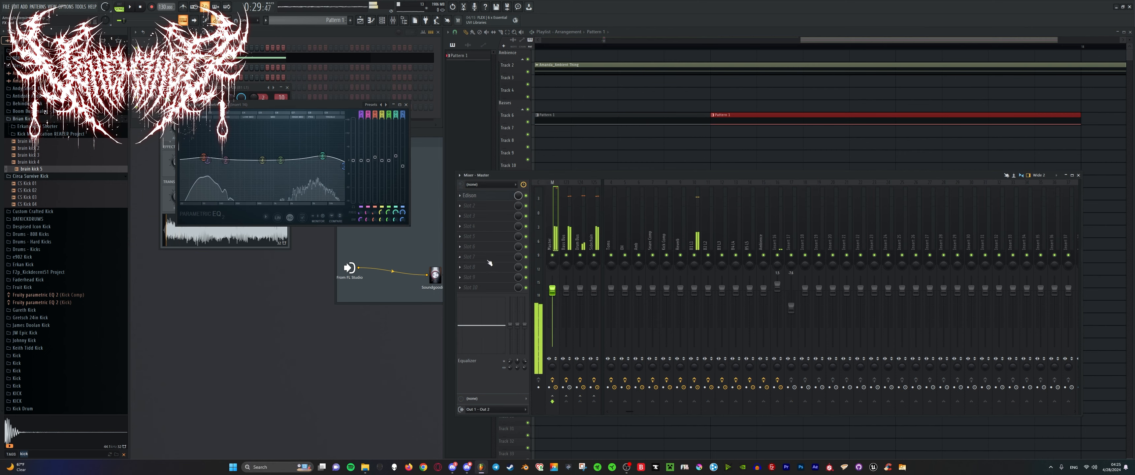
{"action": "middle_click", "coordinate": [489, 260]}
{"action": "type", "text": "gc"}
{"action": "key", "text": "Return"}
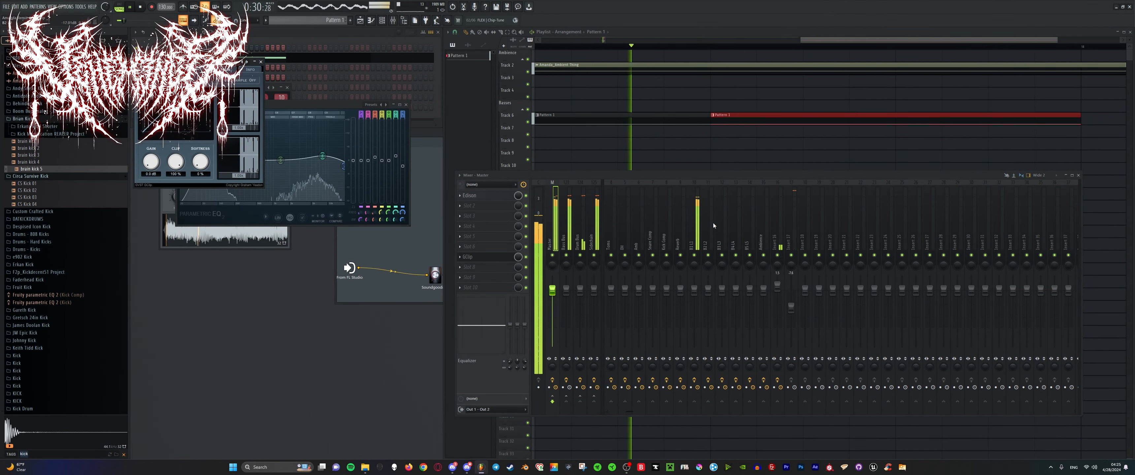
Solo the kick on Insert 16, lower its mixer level slightly and replay the section in the full mix.
{"action": "left_click", "coordinate": [776, 215]}
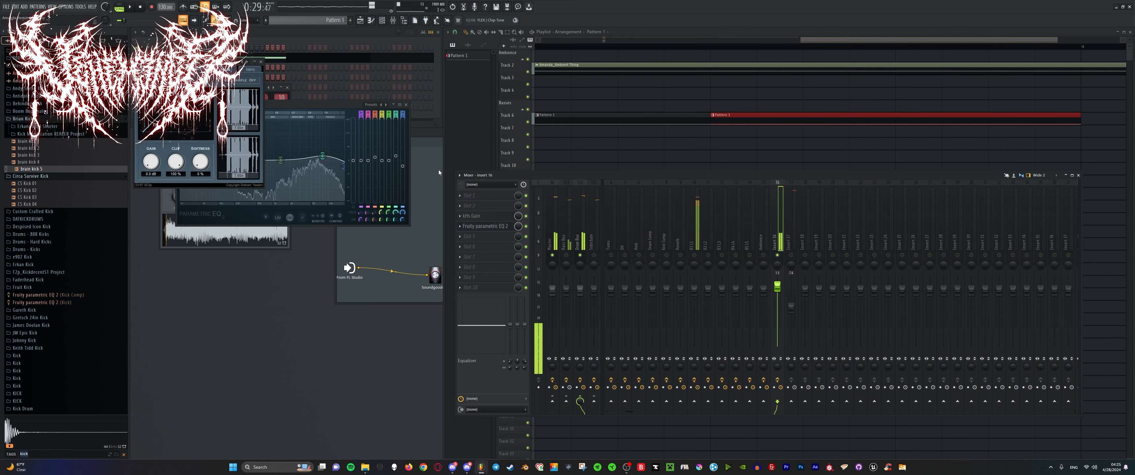
{"action": "key", "text": "space"}
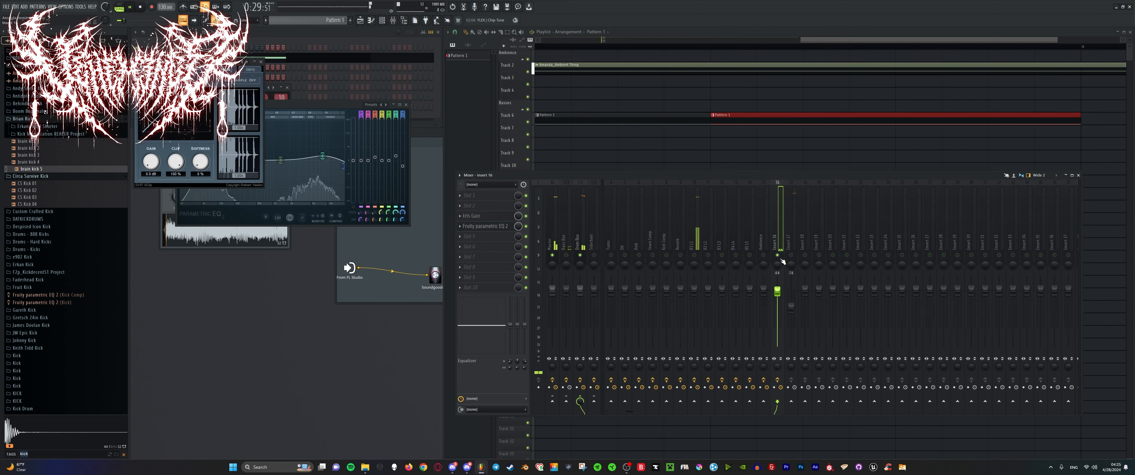
{"action": "key", "text": "space"}
{"action": "key", "text": "space"}
{"action": "left_click", "coordinate": [332, 8]}
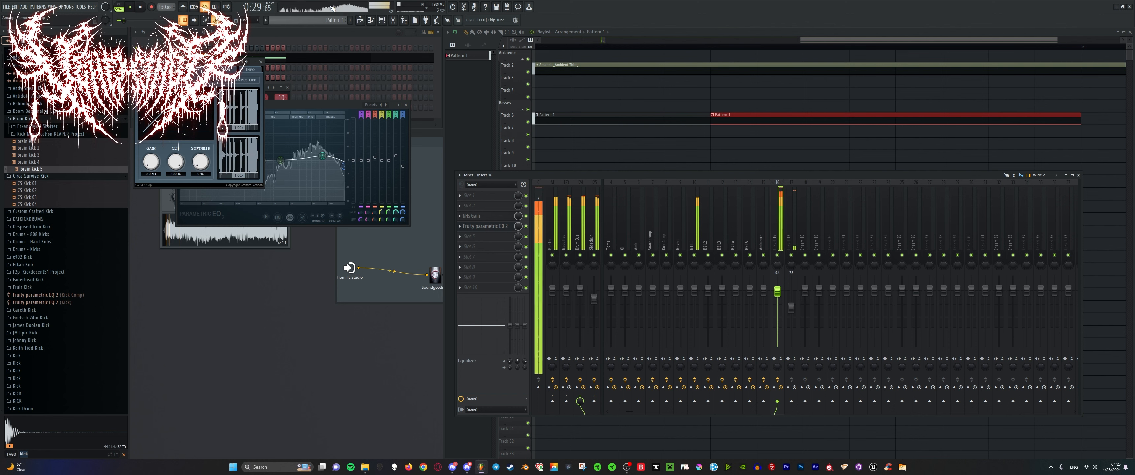
Reshape the low bands of the kick's parametric EQ, adding a narrow dip just above the low boost, and replay the section.
{"action": "left_click", "coordinate": [492, 228]}
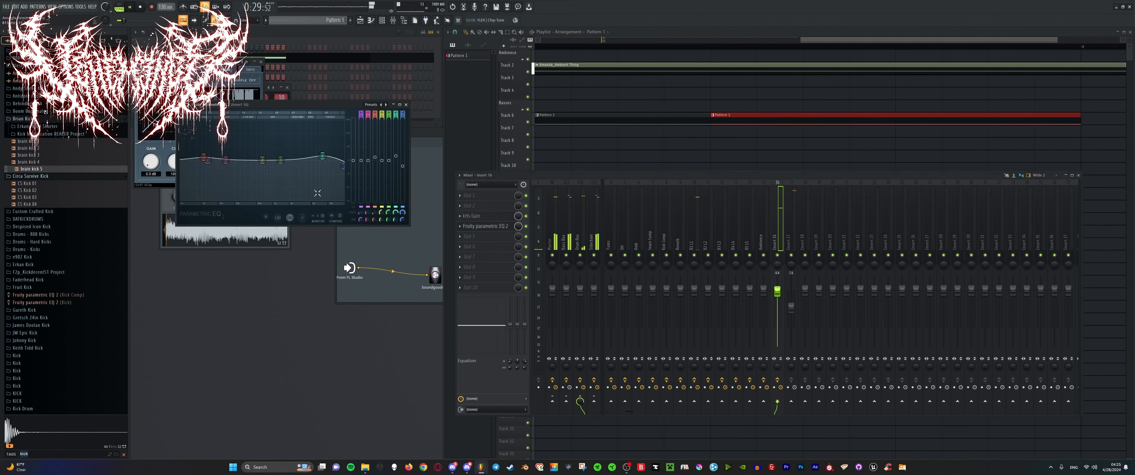
{"action": "key", "text": "space"}
{"action": "left_click_drag", "start_coordinate": [217, 175], "coordinate": [206, 147]}
{"action": "key", "text": "space"}
{"action": "key", "text": "space"}
{"action": "key", "text": "space"}
{"action": "scroll", "coordinate": [203, 158], "scroll_direction": "up", "scroll_amount": 2}
{"action": "key", "text": "space"}
{"action": "key", "text": "space"}
{"action": "key", "text": "space"}
{"action": "key", "text": "space"}
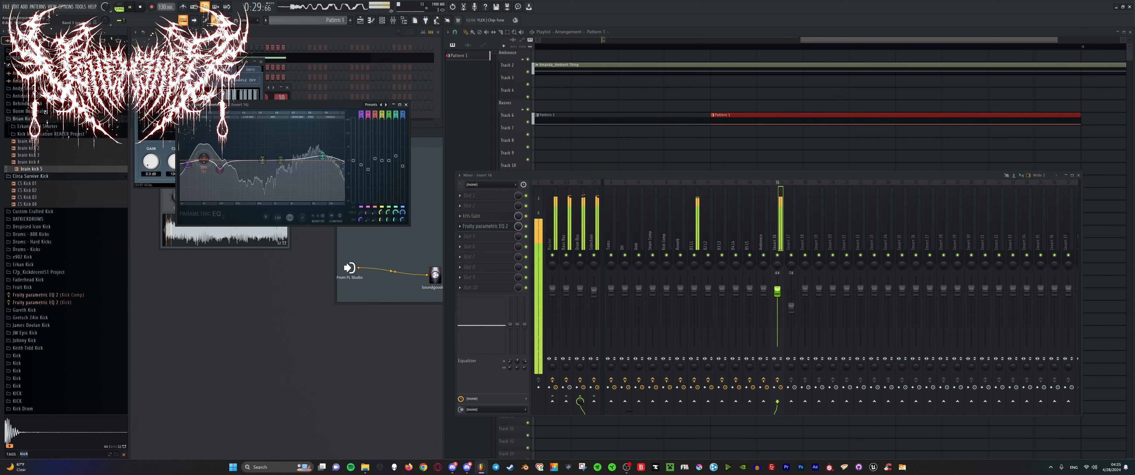
{"action": "key", "text": "space"}
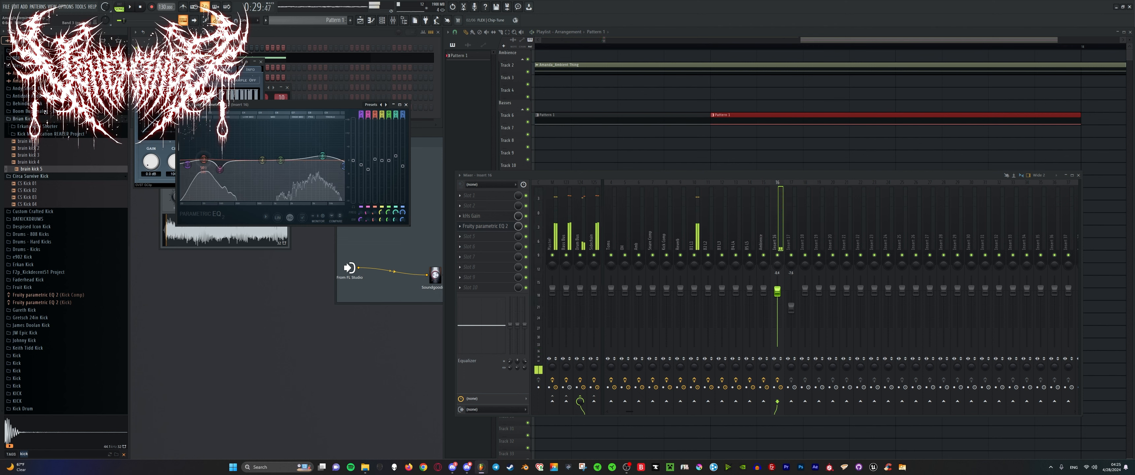
Replace the kick EQ's low dip with a gentle boost at a lower frequency and flatten the high boost.
{"action": "scroll", "coordinate": [206, 132], "scroll_direction": "down", "scroll_amount": 5}
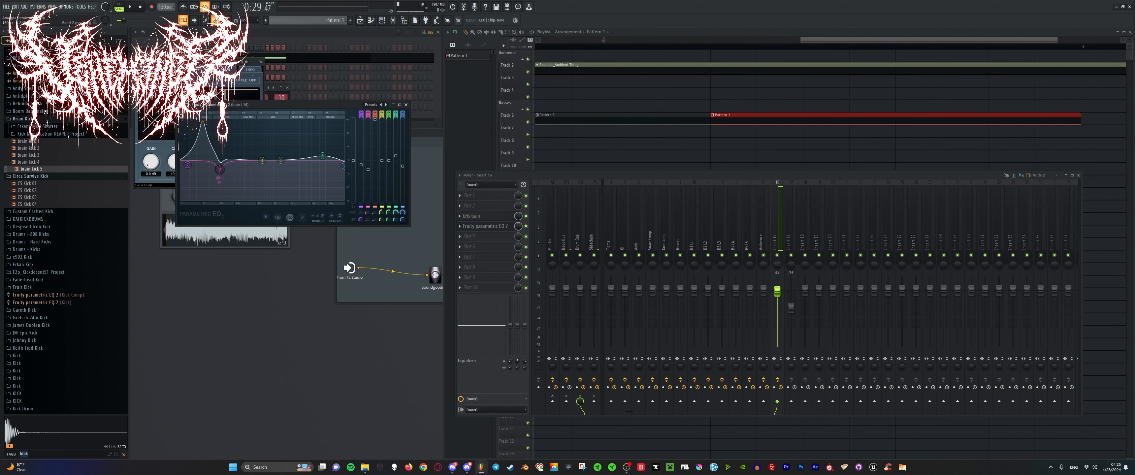
{"action": "right_click", "coordinate": [200, 126]}
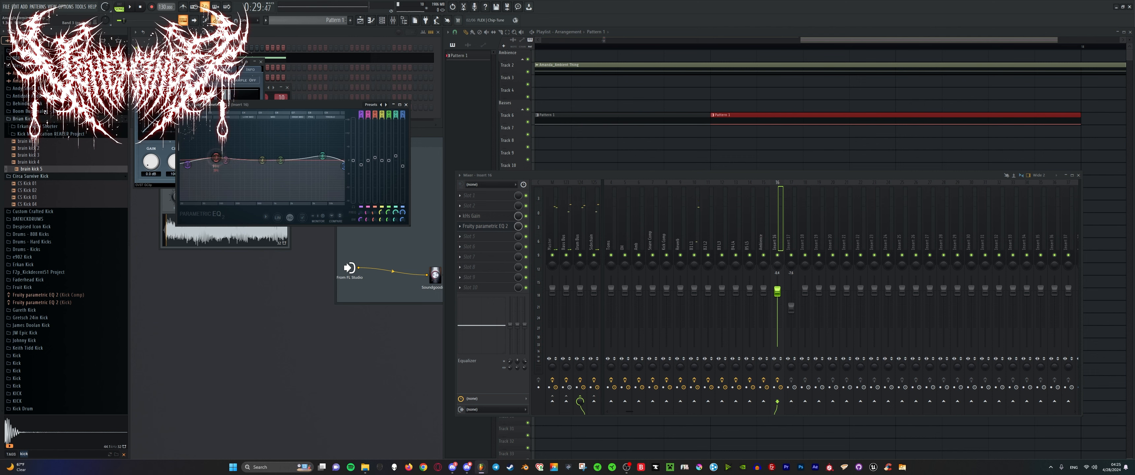
{"action": "key", "text": "space"}
{"action": "left_click_drag", "start_coordinate": [216, 157], "coordinate": [198, 156]}
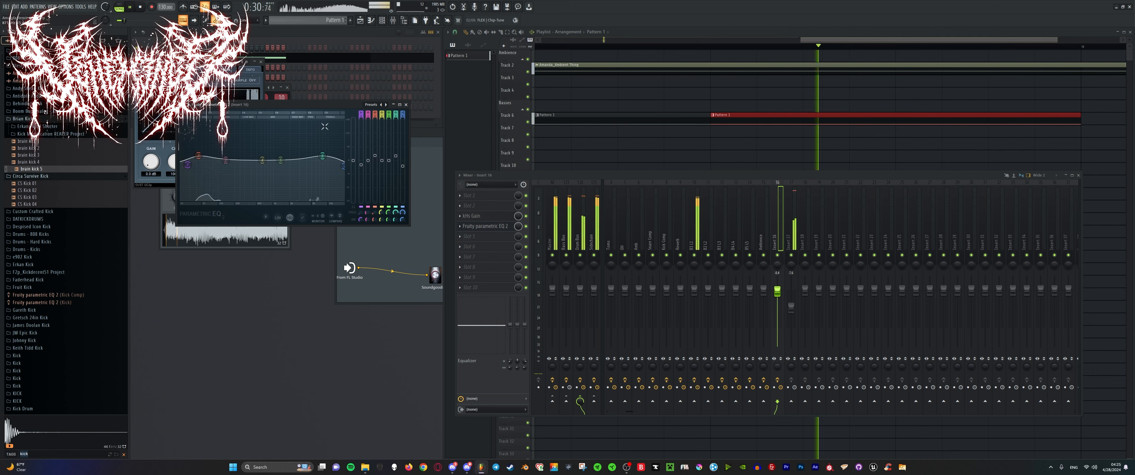
{"action": "key", "text": "space"}
{"action": "key", "text": "space"}
{"action": "mouse_move", "coordinate": [322, 156]}
{"action": "left_mouse_down"}
{"action": "mouse_move", "coordinate": [322, 144]}
{"action": "mouse_move", "coordinate": [323, 159]}
{"action": "left_mouse_up"}
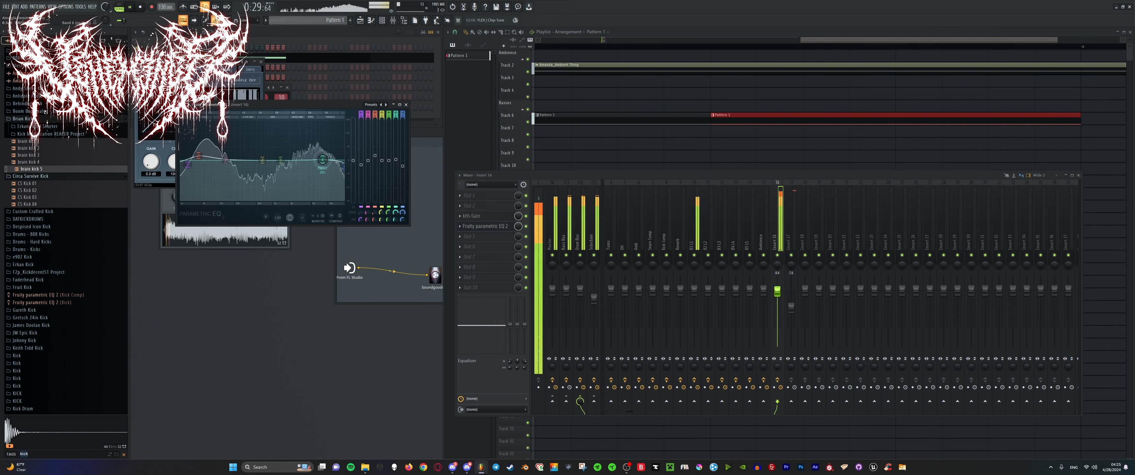
Open Maximus on the Drum Bus, select its low band and replay the section.
{"action": "left_click", "coordinate": [586, 220]}
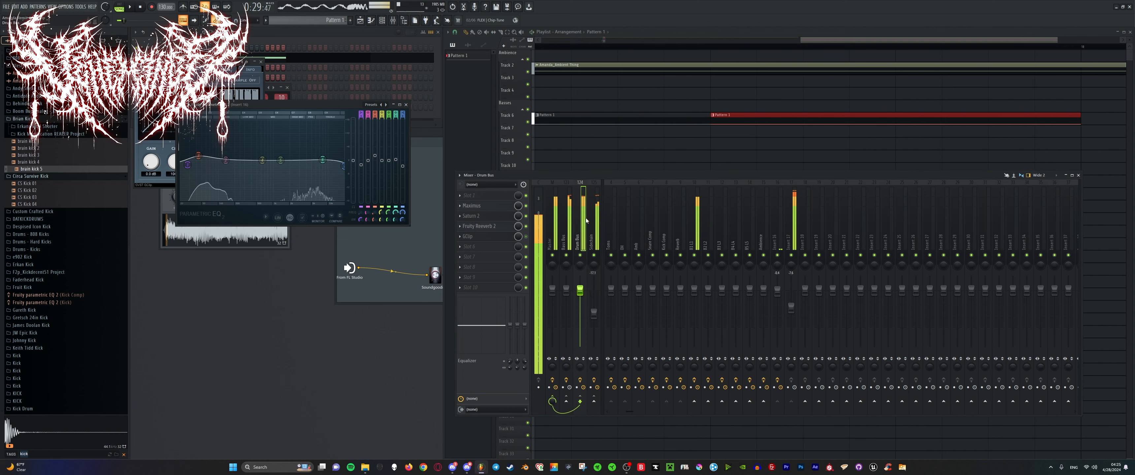
{"action": "key", "text": "space"}
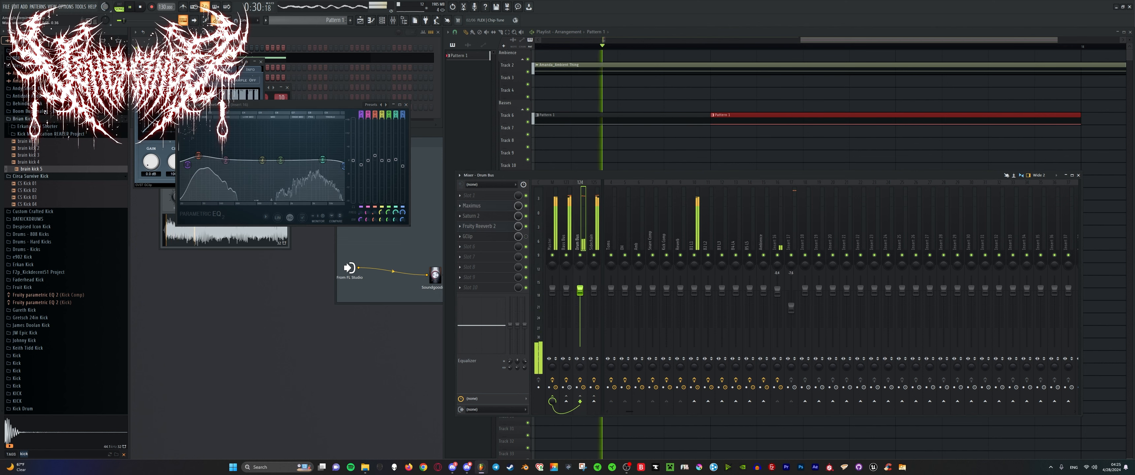
{"action": "left_click", "coordinate": [497, 208]}
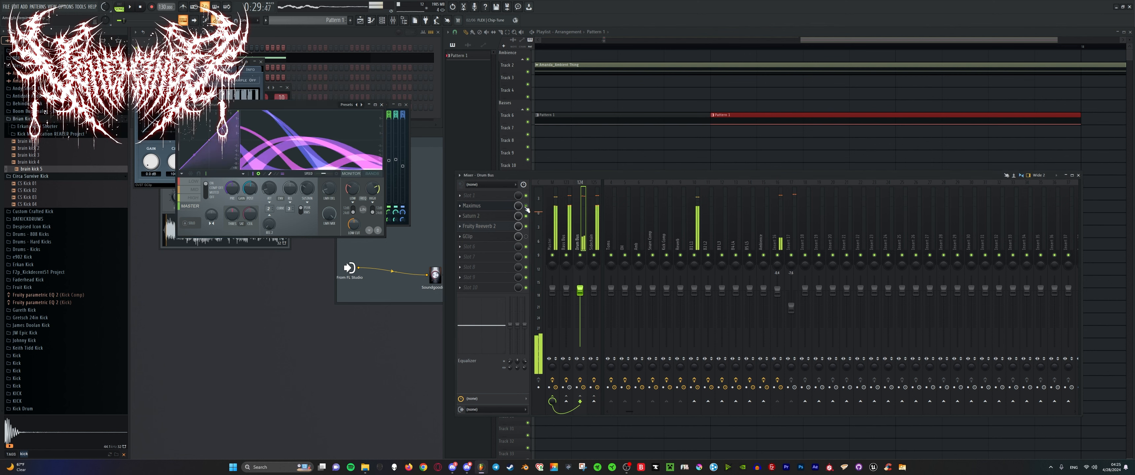
{"action": "left_click", "coordinate": [194, 182]}
{"action": "key", "text": "space"}
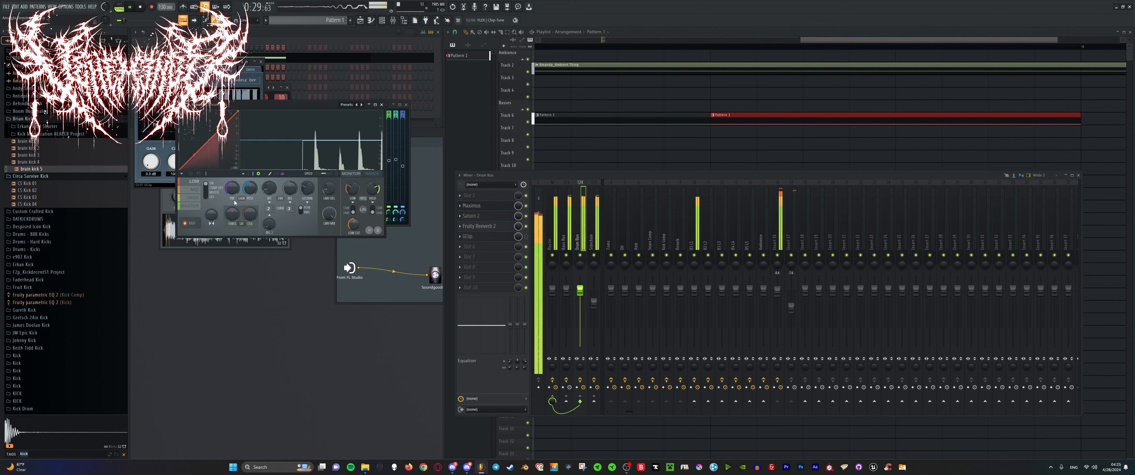
{"action": "key", "text": "space"}
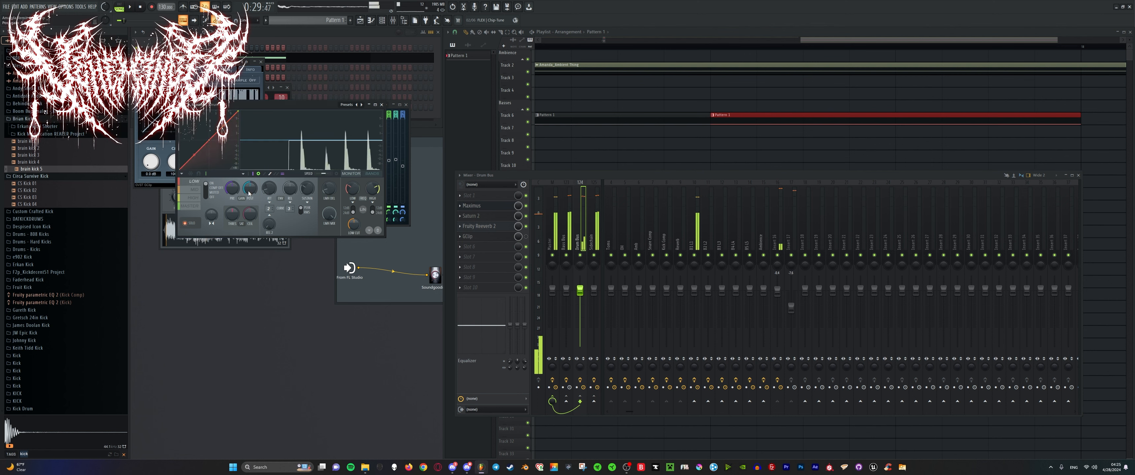
{"action": "key", "text": "space"}
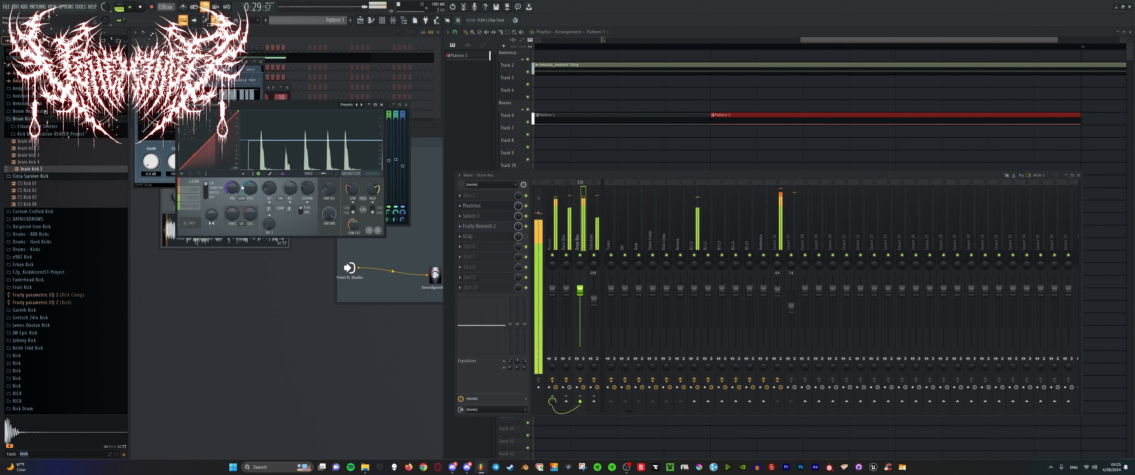
Display the Maximus band spectrum and adjust the low and mid band gain for the Drum Bus while replaying the section.
{"action": "left_click", "coordinate": [334, 175]}
{"action": "key", "text": "space"}
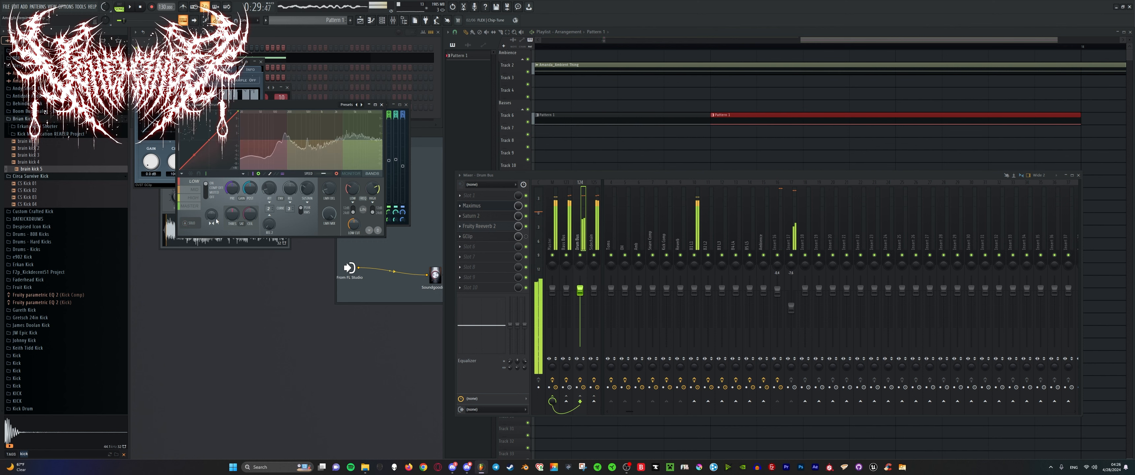
{"action": "key", "text": "space"}
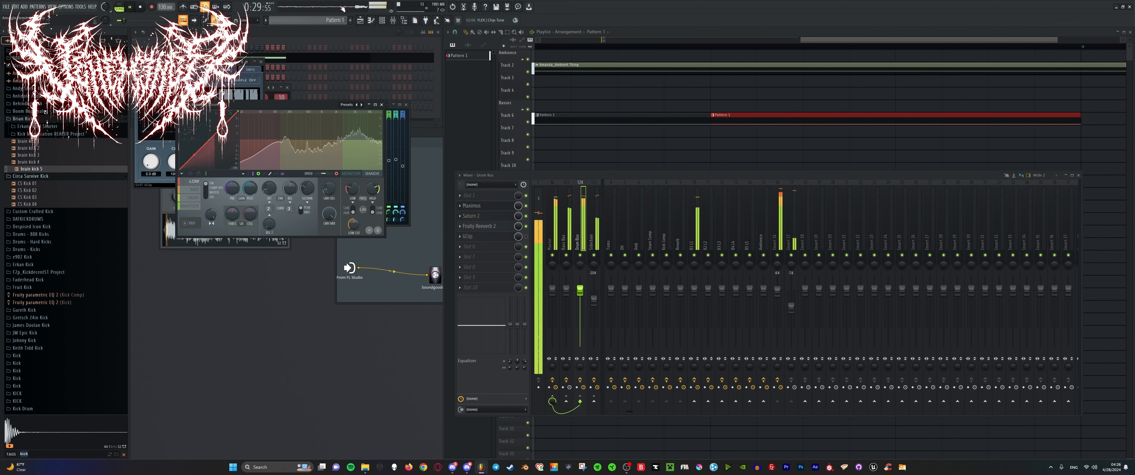
{"action": "key", "text": "space"}
{"action": "key", "text": "space"}
{"action": "key", "text": "space"}
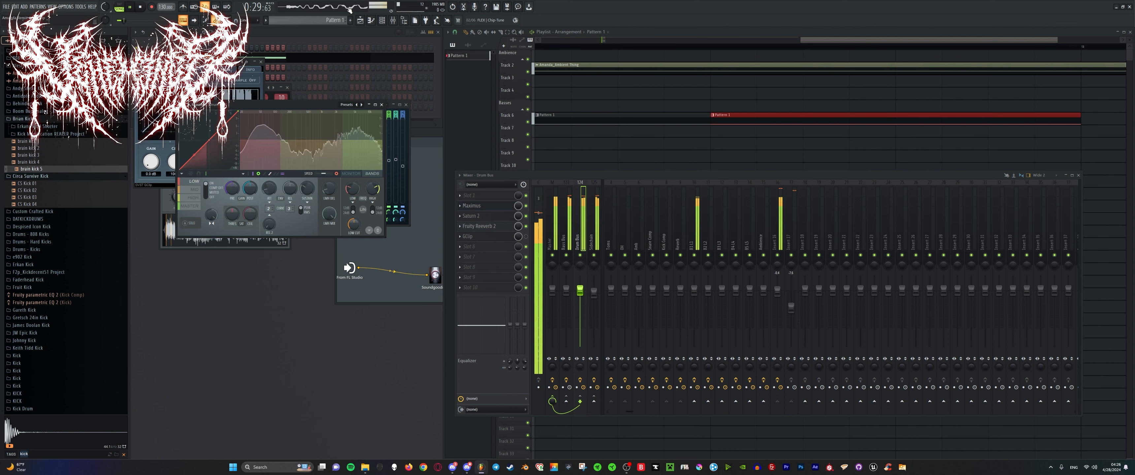
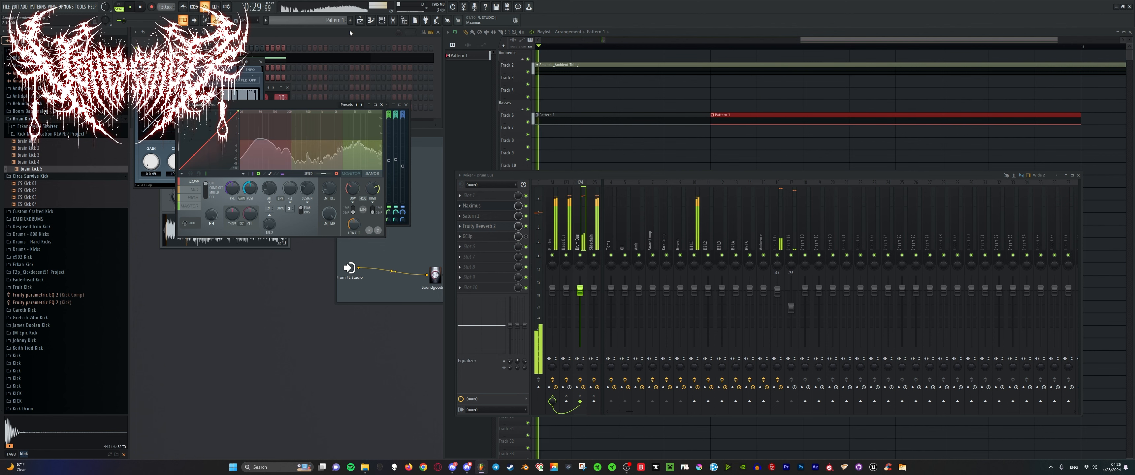
{"action": "key", "text": "space"}
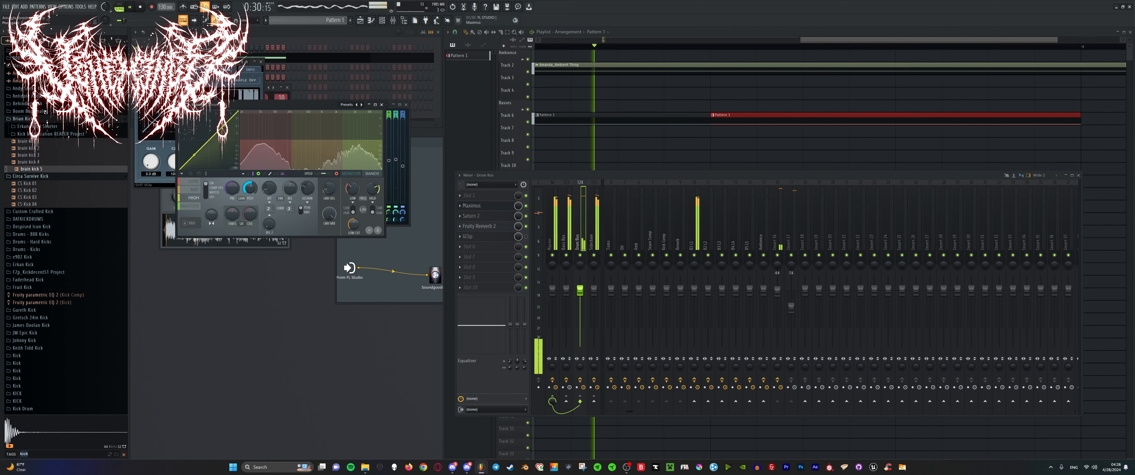
Lower the kick's level on Insert 16, adjust its stereo separation and audition it both in the mix and soloed.
{"action": "left_click", "coordinate": [779, 250]}
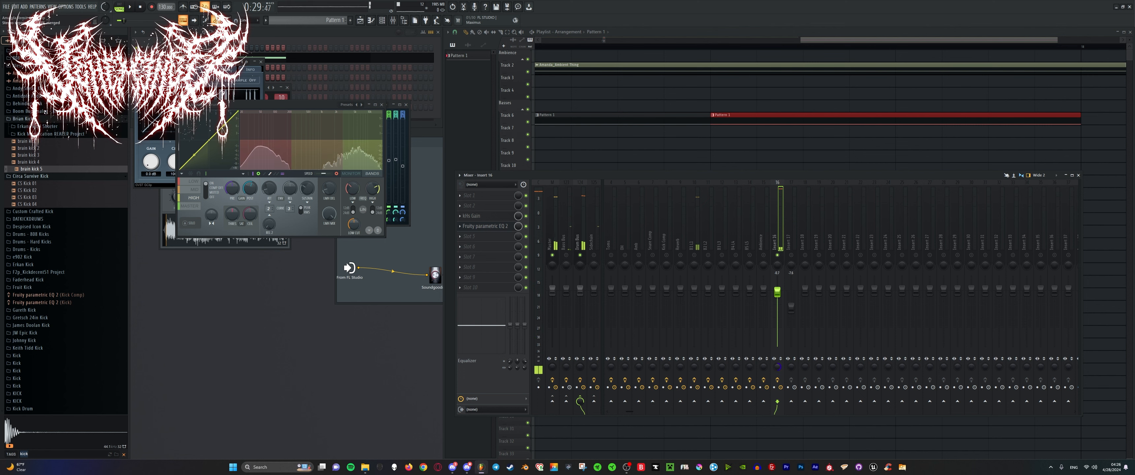
{"action": "key", "text": "space"}
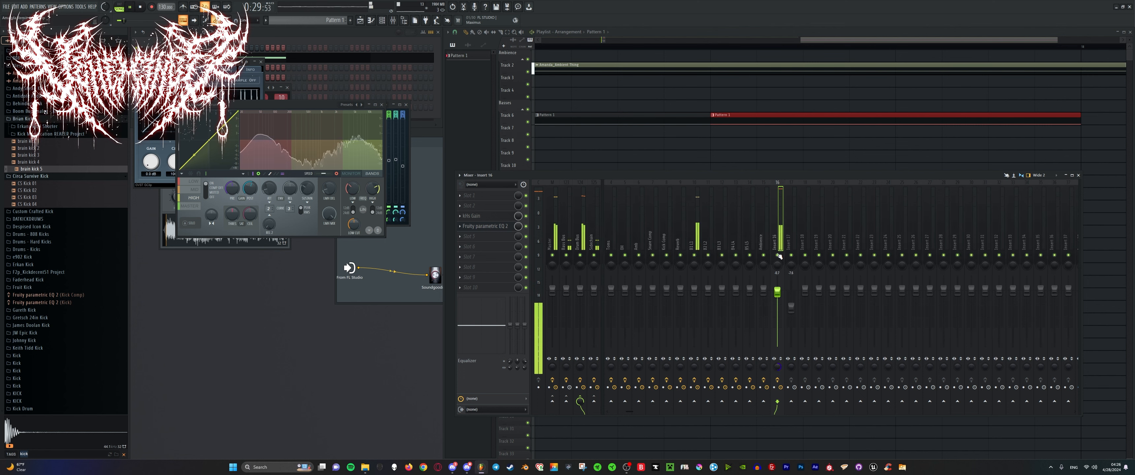
{"action": "key", "text": "space"}
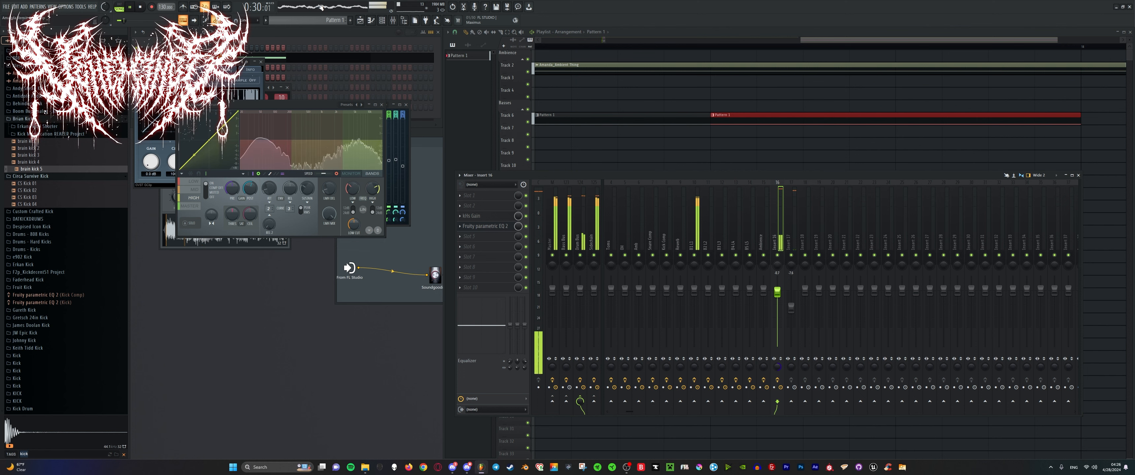
{"action": "right_click", "coordinate": [777, 255]}
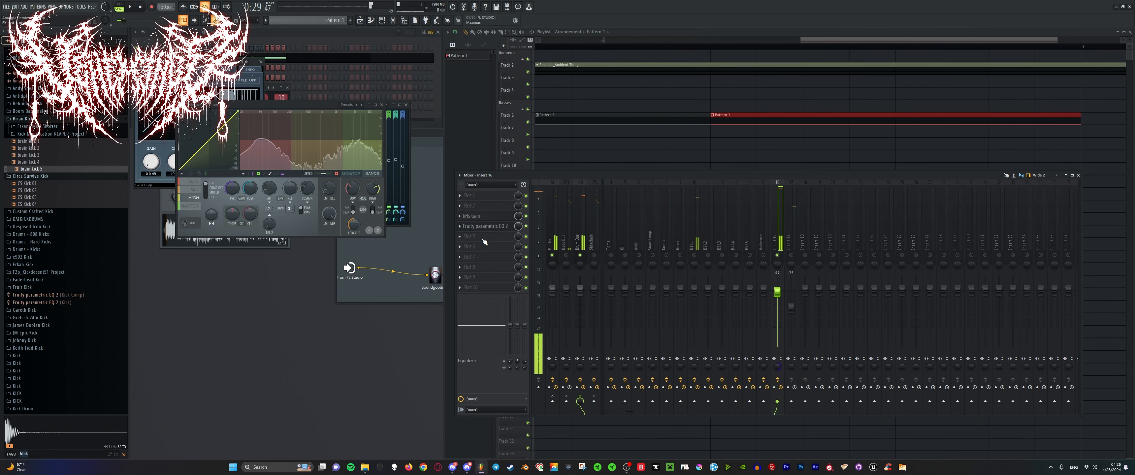
Add Sausage Fattener after the EQ on Insert 16, adjust its fatness and replay the section.
{"action": "key", "text": "F8"}
{"action": "type", "text": "sa"}
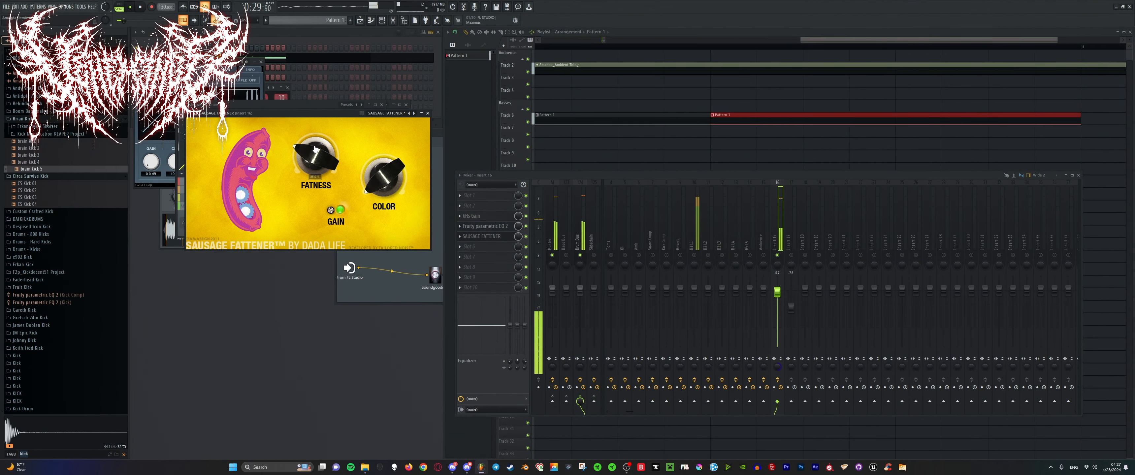
{"action": "left_click_drag", "start_coordinate": [315, 155], "coordinate": [316, 159]}
{"action": "key", "text": "space"}
{"action": "key", "text": "space"}
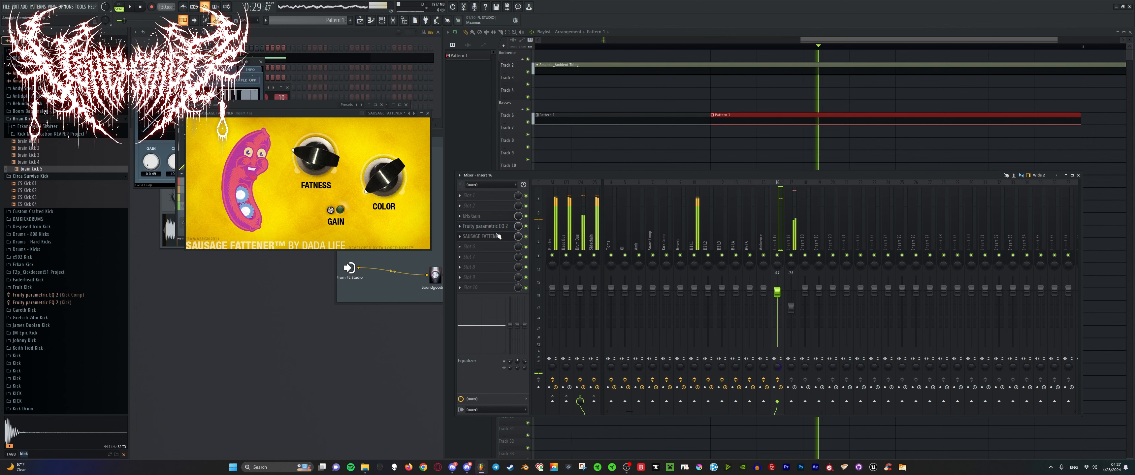
Move Sausage Fattener ahead of Fruity parametric EQ 2 in the Insert 16 effect chain and replay the section.
{"action": "scroll", "coordinate": [498, 237], "scroll_direction": "up", "scroll_amount": 2}
{"action": "key", "text": "space"}
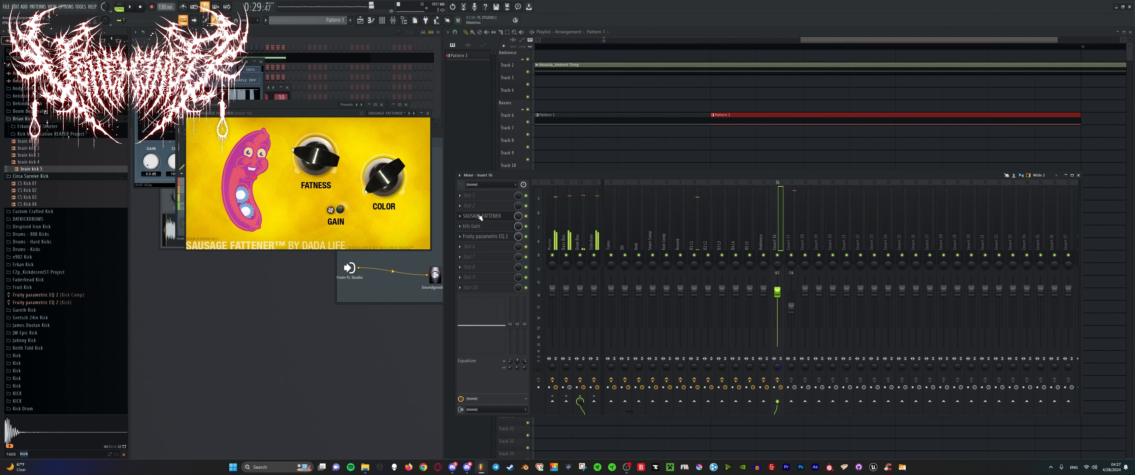
{"action": "scroll", "coordinate": [481, 217], "scroll_direction": "down", "scroll_amount": 1}
{"action": "key", "text": "space"}
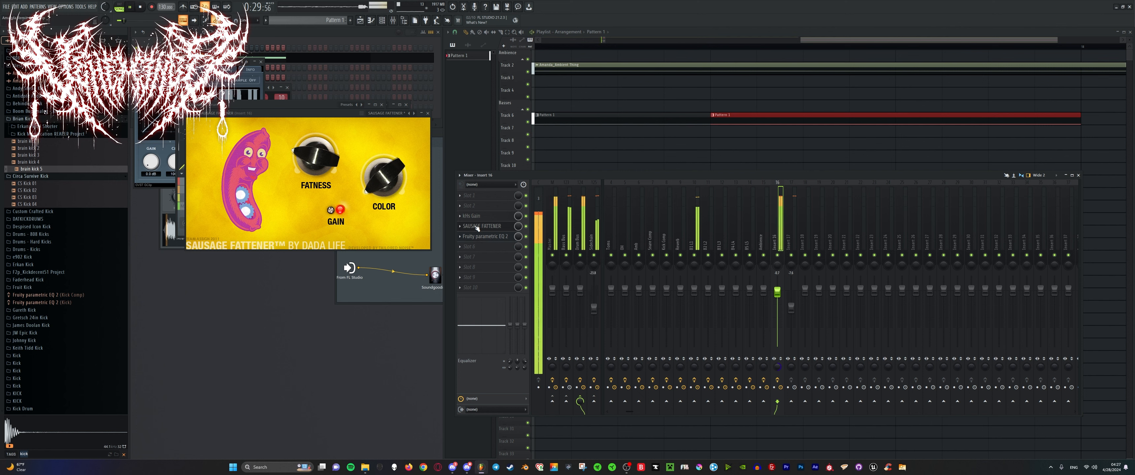
Adjust the fatness and gain of Sausage Fattener on Insert 16 while listening to the section.
{"action": "left_click_drag", "start_coordinate": [316, 156], "coordinate": [316, 162]}
{"action": "left_click_drag", "start_coordinate": [331, 211], "coordinate": [334, 218]}
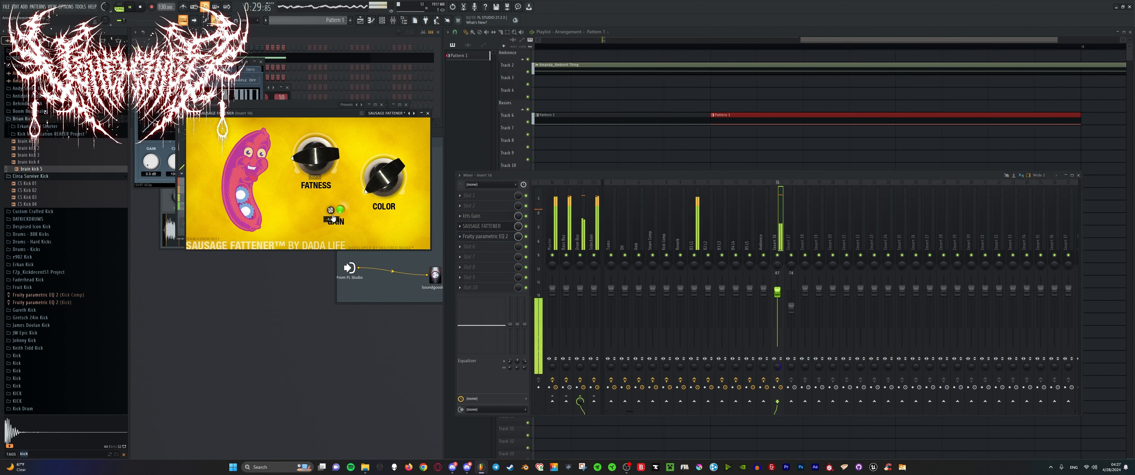
{"action": "left_click_drag", "start_coordinate": [320, 179], "coordinate": [318, 161]}
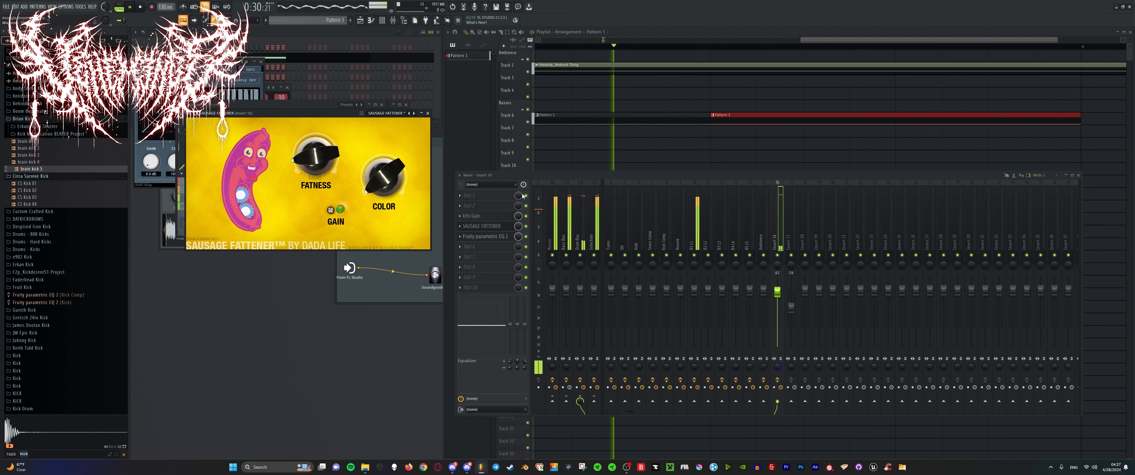
{"action": "left_click", "coordinate": [329, 7]}
{"action": "key", "text": "space"}
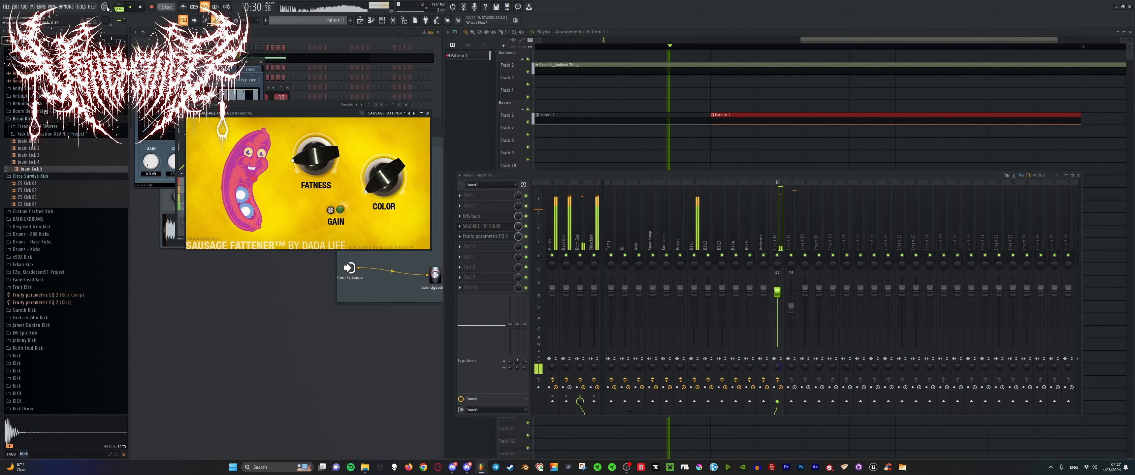
{"action": "mouse_move", "coordinate": [451, 468]}
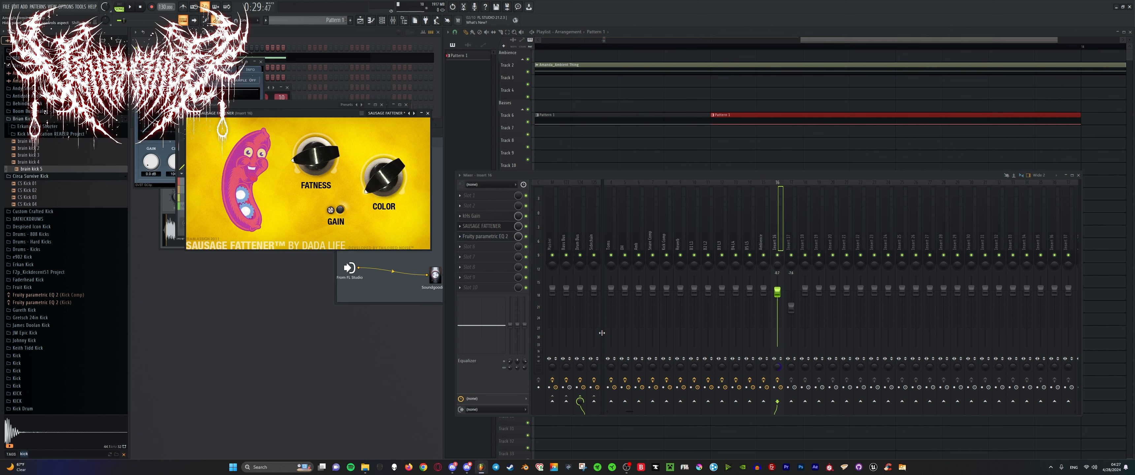
Dock the mixer's last insert, Insert 122, to the left group of mixer tracks.
{"action": "scroll", "coordinate": [758, 216], "scroll_direction": "down", "scroll_amount": 10}
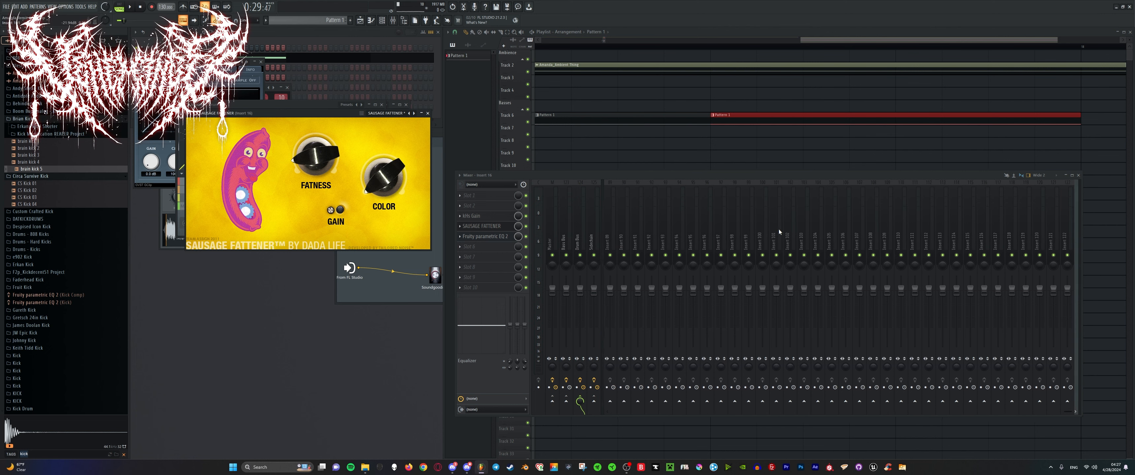
{"action": "right_click", "coordinate": [1071, 221]}
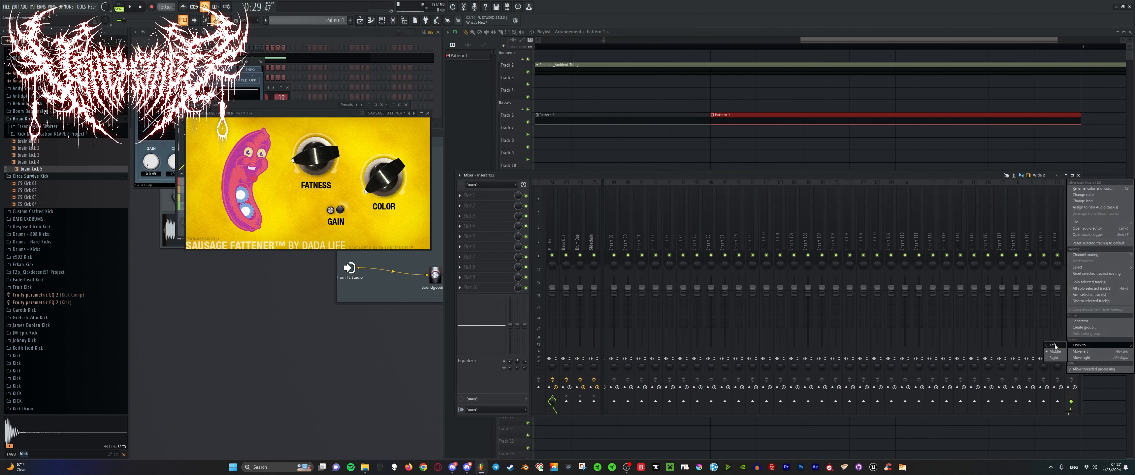
{"action": "left_click", "coordinate": [1053, 345]}
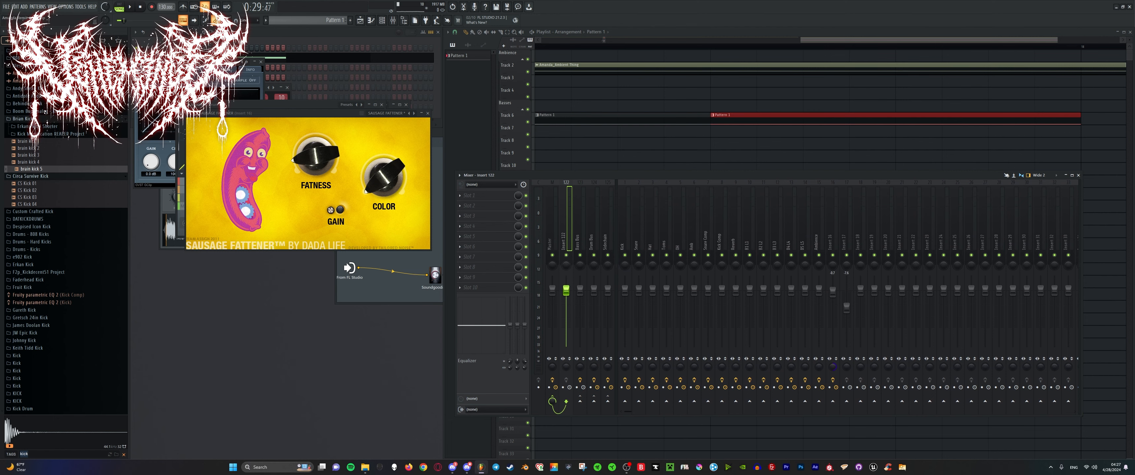
Open the EZdrummer 3 channel and show its drum kit view beside the mixer.
{"action": "left_click", "coordinate": [274, 87]}
{"action": "left_click", "coordinate": [183, 48]}
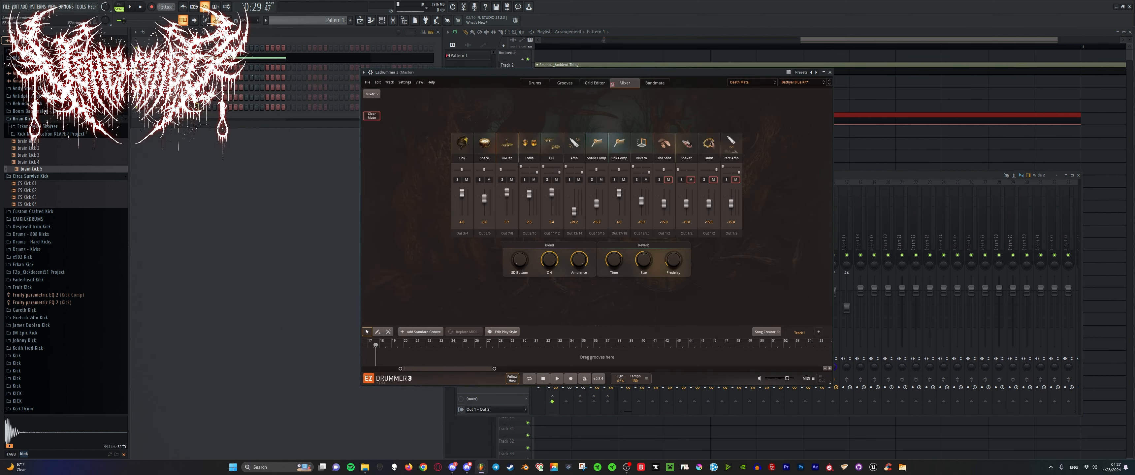
{"action": "left_click", "coordinate": [534, 83]}
{"action": "left_click_drag", "start_coordinate": [522, 73], "coordinate": [247, 90]}
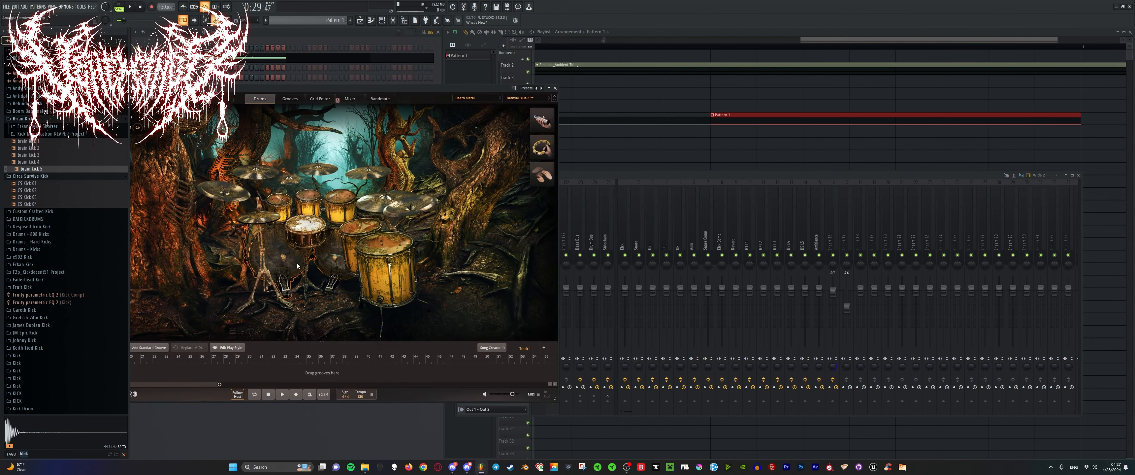
Audition the snare, toms and cymbals of the EZdrummer 3 kit while checking their mixer outputs.
{"action": "left_click", "coordinate": [283, 253]}
{"action": "left_click", "coordinate": [307, 225]}
{"action": "left_click", "coordinate": [282, 202]}
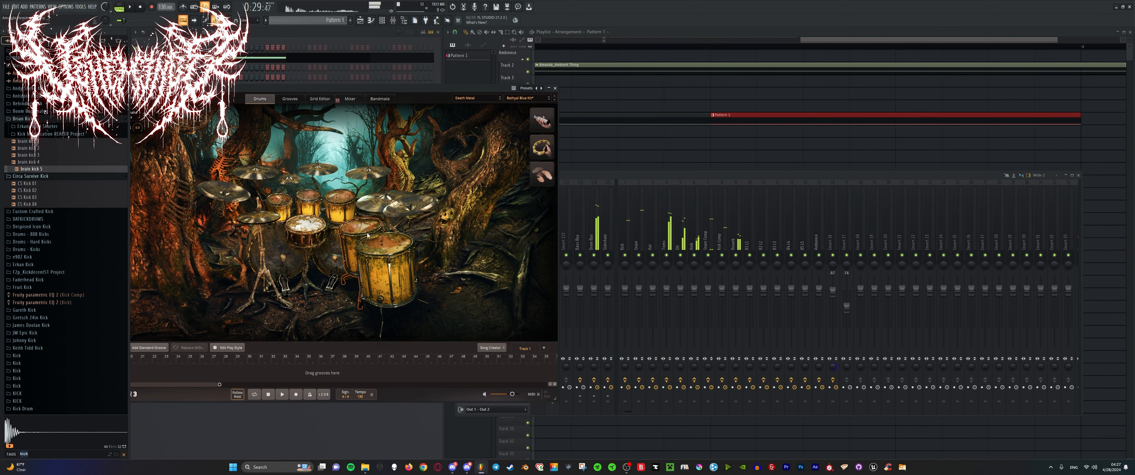
{"action": "left_click", "coordinate": [384, 245]}
{"action": "left_click", "coordinate": [376, 204]}
{"action": "left_click", "coordinate": [368, 173]}
{"action": "left_click", "coordinate": [257, 172]}
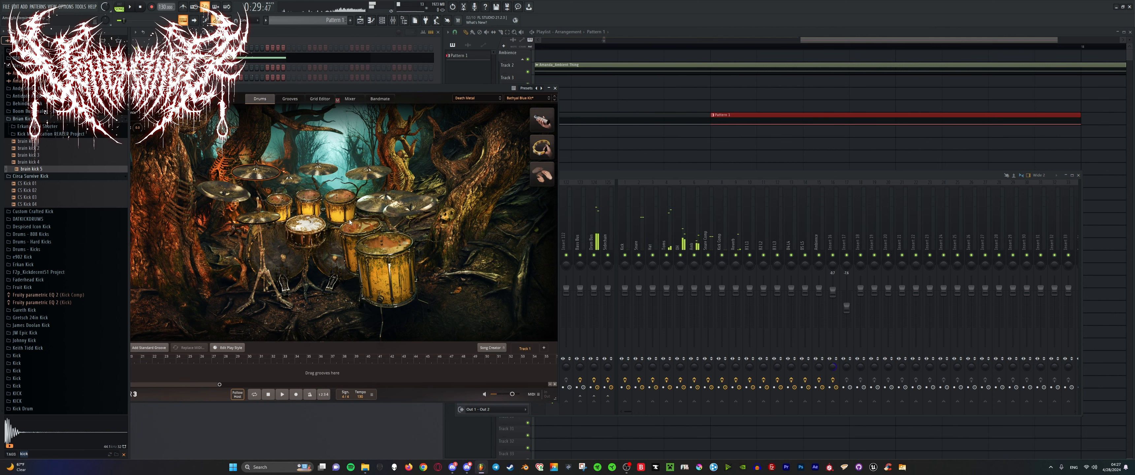
{"action": "left_click_drag", "start_coordinate": [359, 92], "coordinate": [670, 92]}
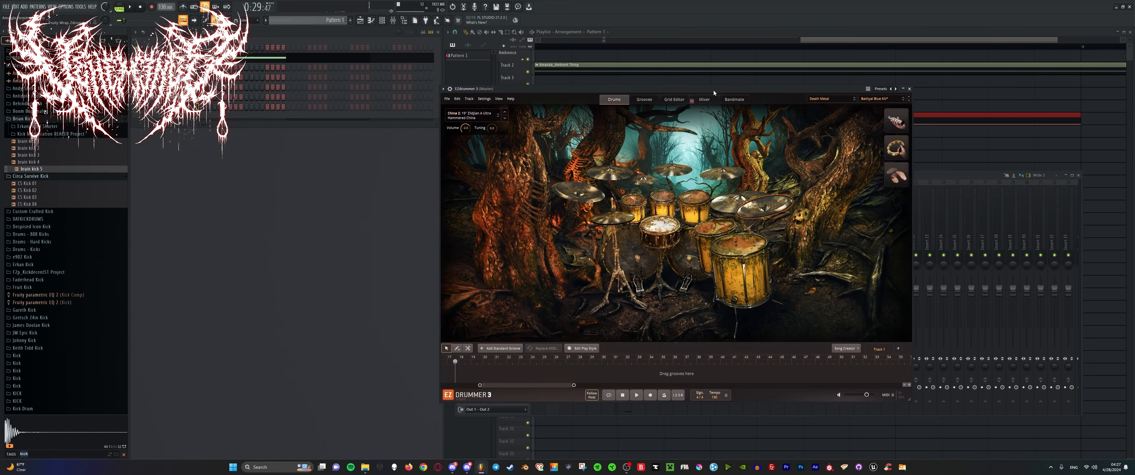
Create Pattern 2 and preview the first grooves in EZdrummer's groove library.
{"action": "left_click", "coordinate": [351, 20]}
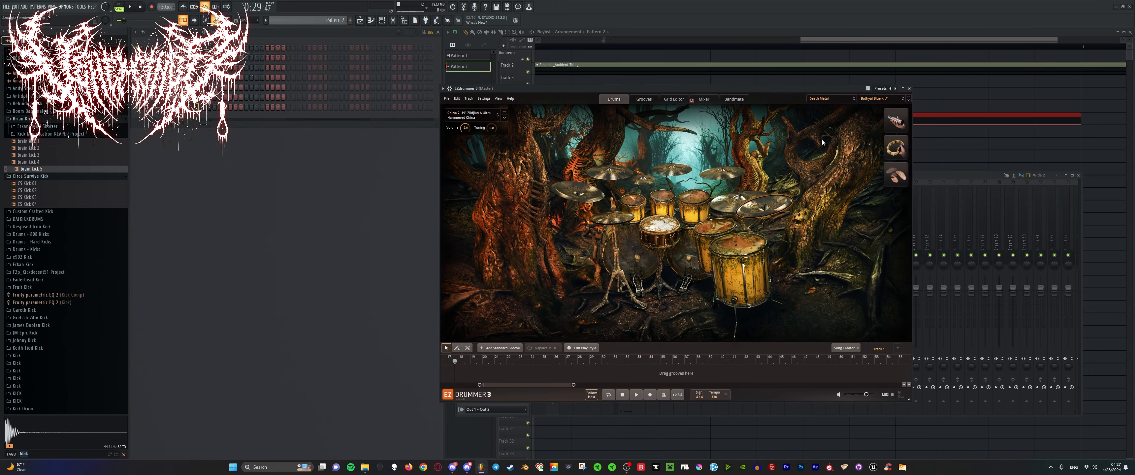
{"action": "left_click", "coordinate": [644, 100]}
{"action": "left_click", "coordinate": [513, 187]}
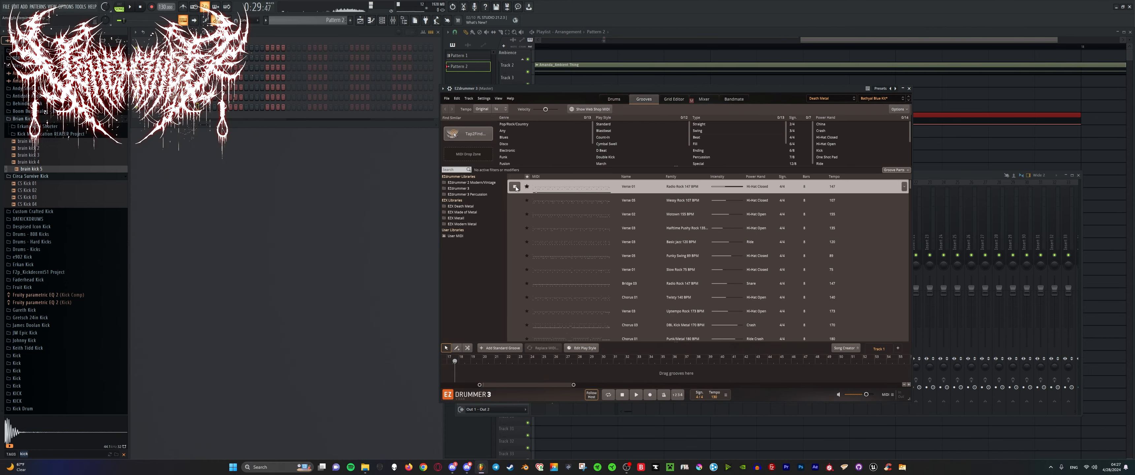
{"action": "left_click", "coordinate": [515, 203]}
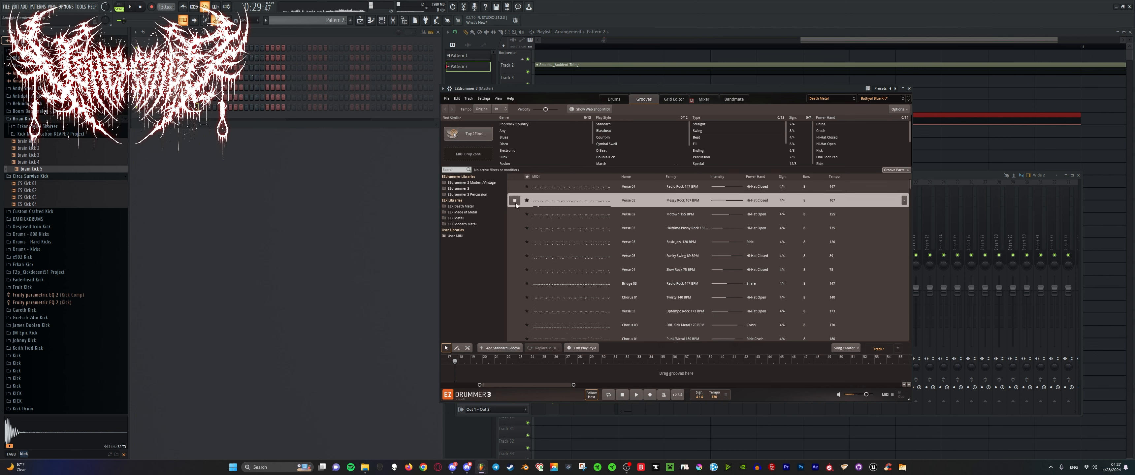
{"action": "left_click", "coordinate": [514, 217]}
Browse the EZX Modern Metal grooves and preview the first verse, intro and chorus grooves of the Hardcore set.
{"action": "left_click", "coordinate": [477, 224]}
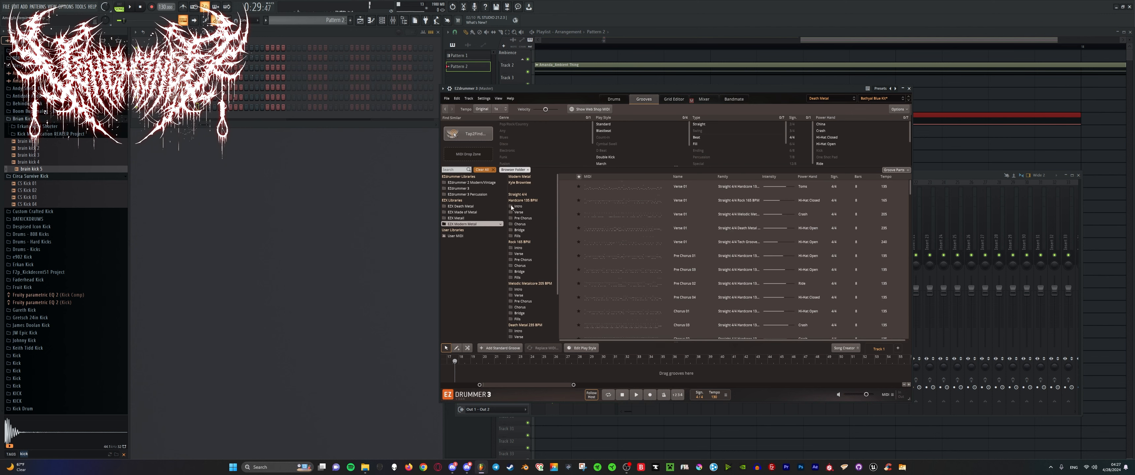
{"action": "left_click", "coordinate": [566, 187]}
{"action": "left_click", "coordinate": [566, 187]}
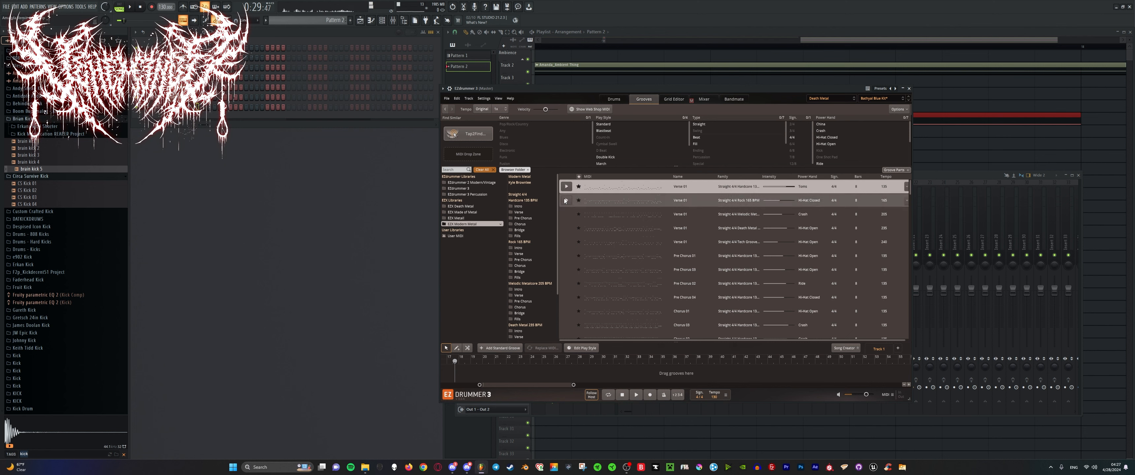
{"action": "left_click", "coordinate": [518, 206]}
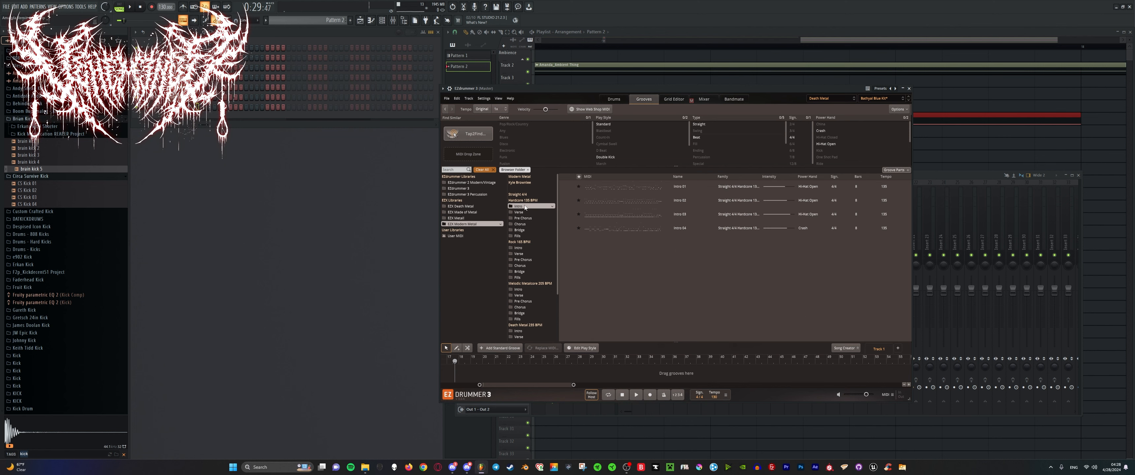
{"action": "left_click", "coordinate": [566, 187]}
{"action": "left_click", "coordinate": [520, 224]}
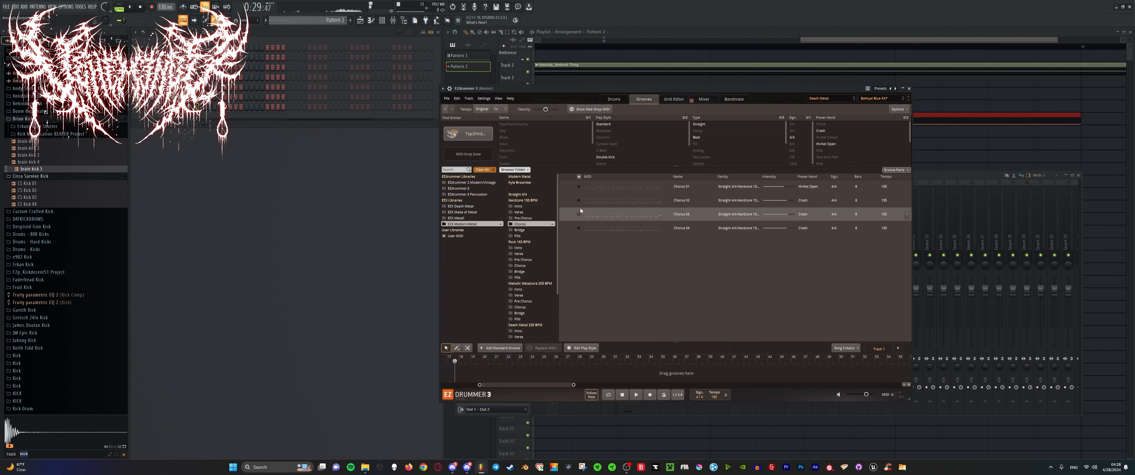
{"action": "left_click", "coordinate": [566, 187]}
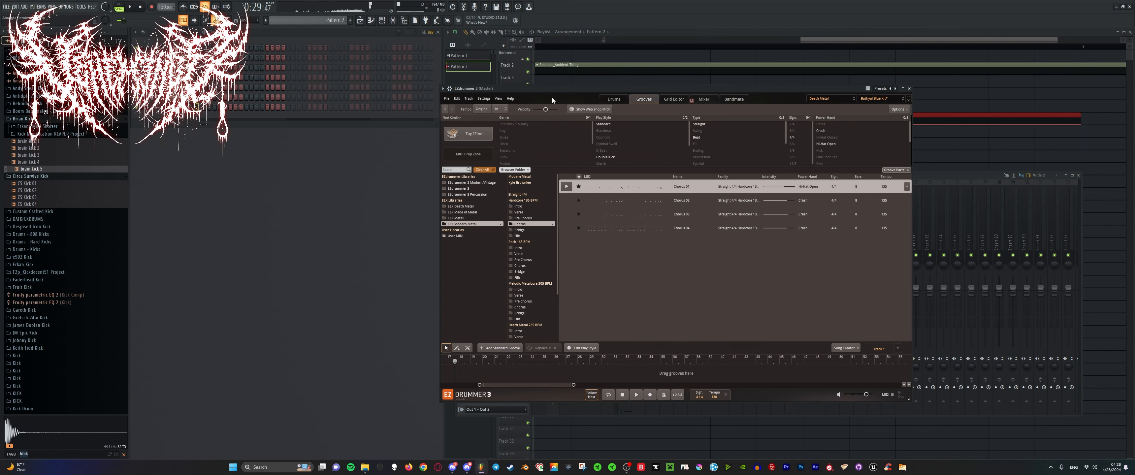
Bring the Chorus 01 groove into Pattern 2 and place that pattern on Track 21 beneath the snare clips.
{"action": "left_click_drag", "start_coordinate": [530, 91], "coordinate": [446, 101]}
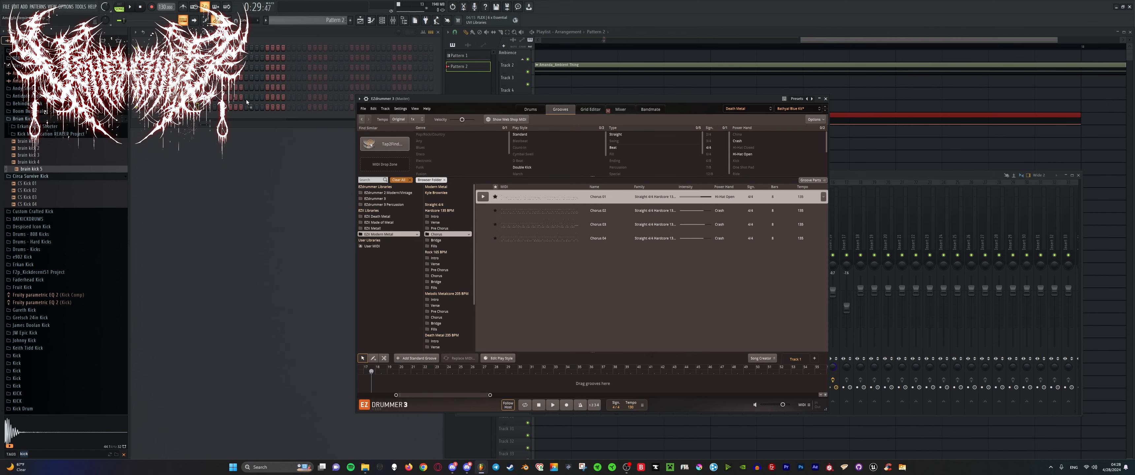
{"action": "left_click", "coordinate": [473, 77]}
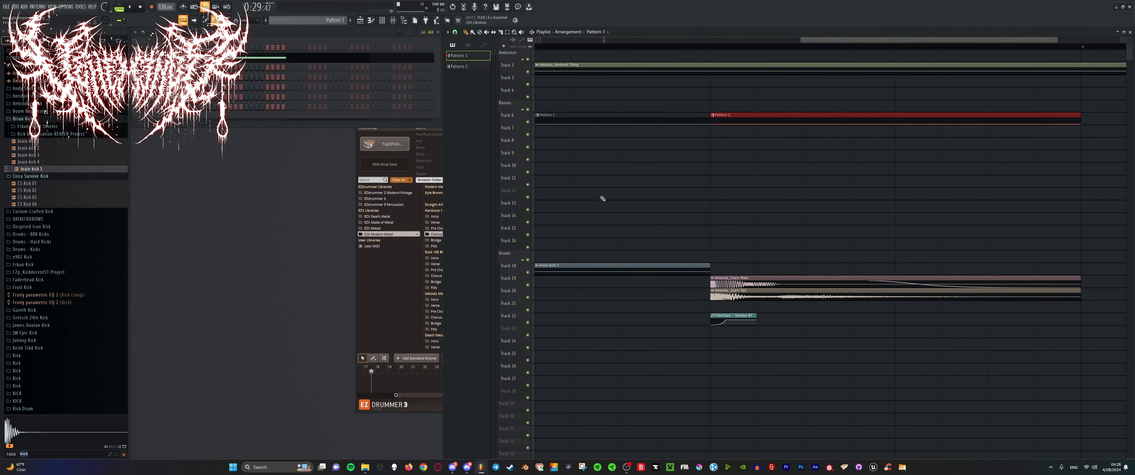
{"action": "scroll", "coordinate": [623, 152], "scroll_direction": "down", "scroll_amount": 5}
{"action": "left_click", "coordinate": [603, 305]}
{"action": "scroll", "coordinate": [634, 305], "scroll_direction": "up", "scroll_amount": 5}
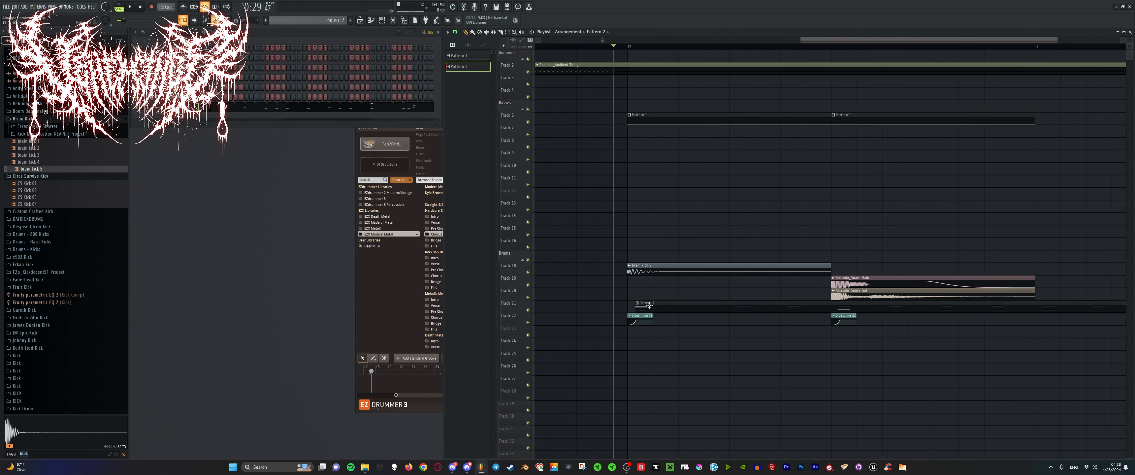
{"action": "key", "text": "space"}
Replay the section, solo Track 21 with the drum groove and enable Track 22 alongside it.
{"action": "scroll", "coordinate": [660, 304], "scroll_direction": "down", "scroll_amount": 5}
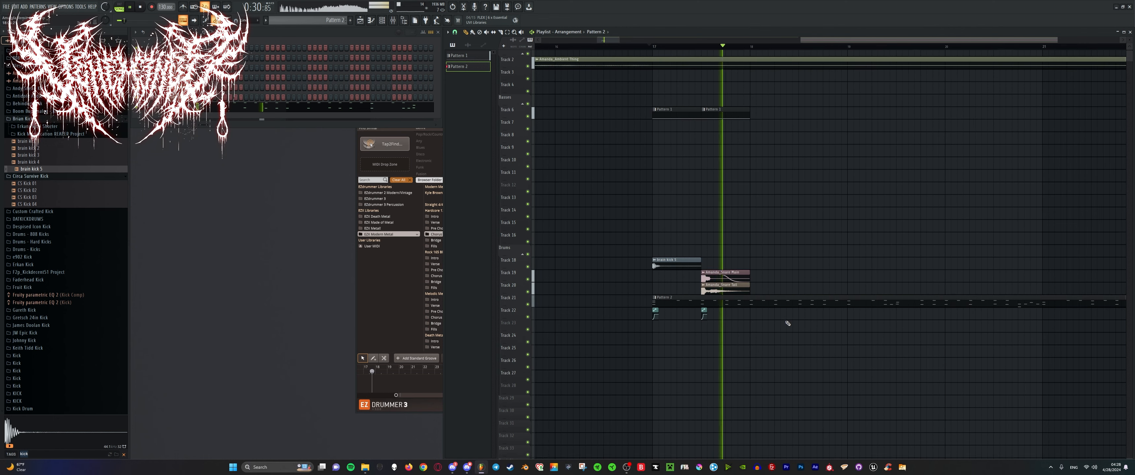
{"action": "scroll", "coordinate": [788, 321], "scroll_direction": "down", "scroll_amount": 1}
{"action": "key", "text": "space"}
{"action": "key", "text": "space"}
{"action": "scroll", "coordinate": [701, 305], "scroll_direction": "up", "scroll_amount": 4}
{"action": "right_click", "coordinate": [529, 297]}
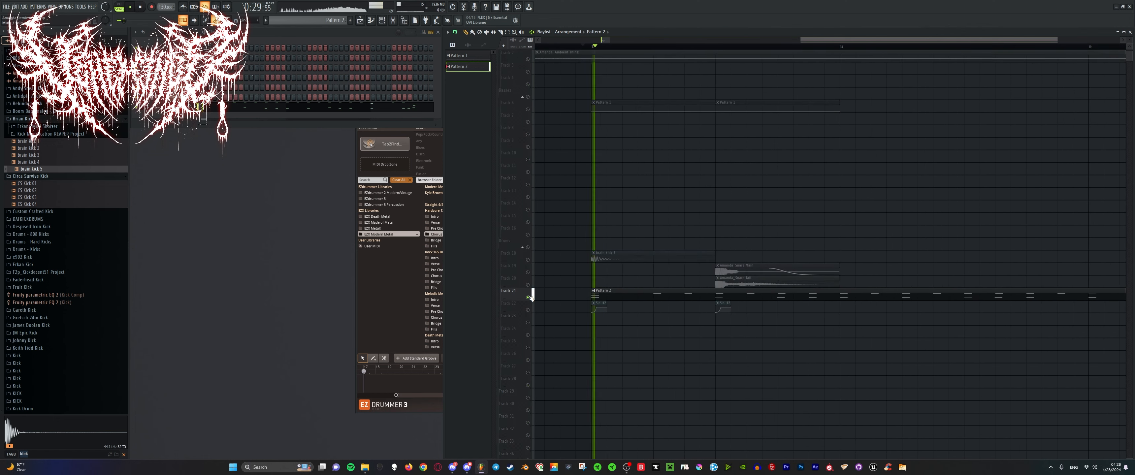
{"action": "left_click", "coordinate": [528, 310]}
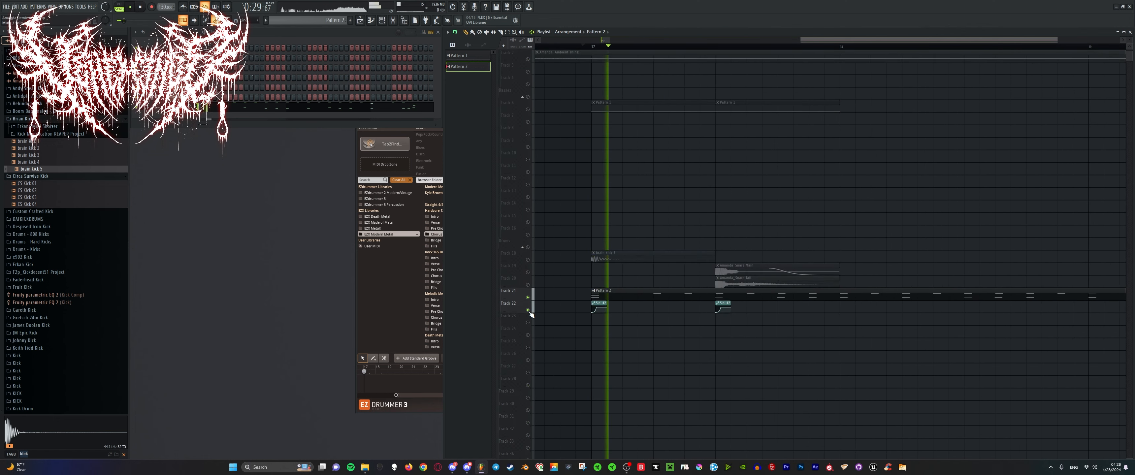
Open the groove in Pattern 2 in the piano roll, play it and select its repeated row of notes.
{"action": "double_click", "coordinate": [694, 294]}
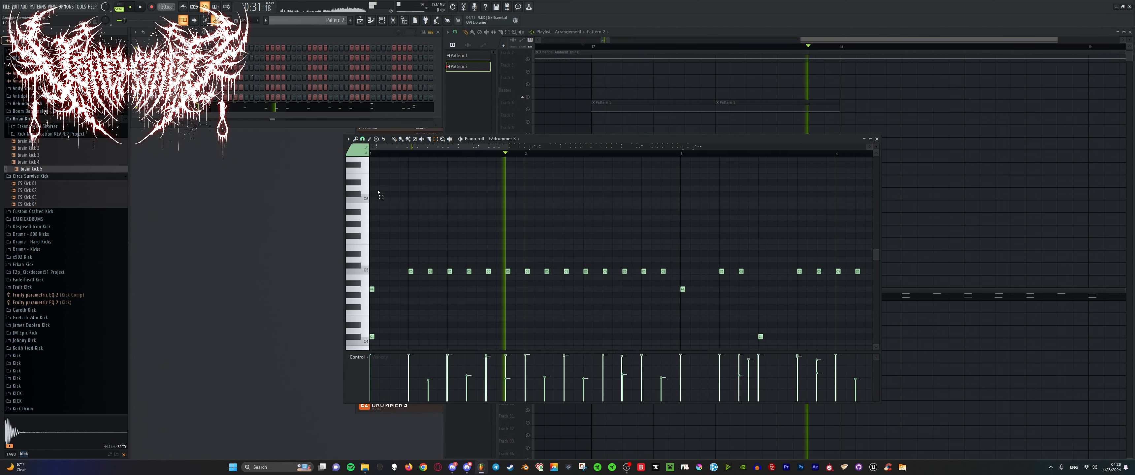
{"action": "key", "text": "space"}
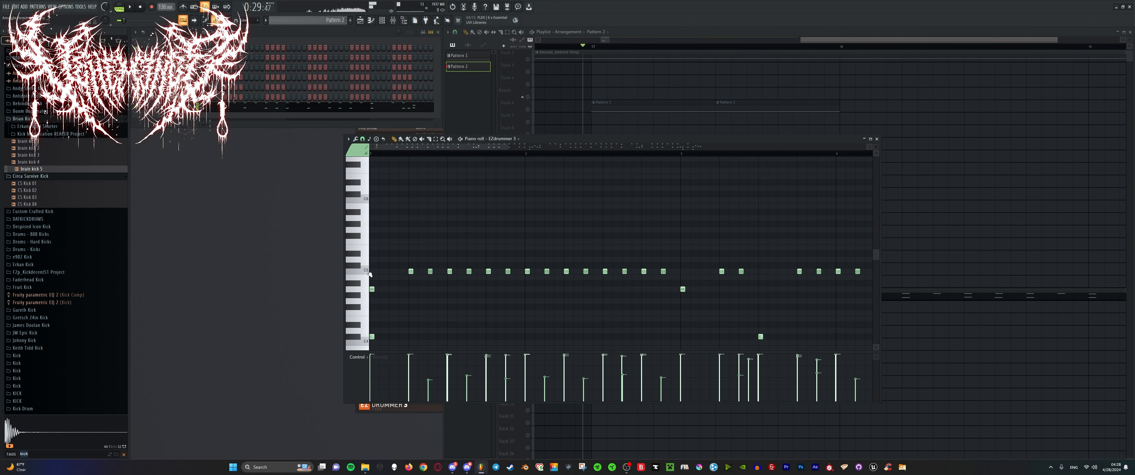
{"action": "key", "text": "space"}
{"action": "left_click", "coordinate": [435, 140]}
{"action": "key", "text": "space"}
{"action": "left_click_drag", "start_coordinate": [401, 267], "coordinate": [364, 273]}
{"action": "scroll", "coordinate": [694, 256], "scroll_direction": "down", "scroll_amount": 3}
{"action": "scroll", "coordinate": [694, 256], "scroll_direction": "down", "scroll_amount": 2}
{"action": "scroll", "coordinate": [351, 262], "scroll_direction": "up", "scroll_amount": 5}
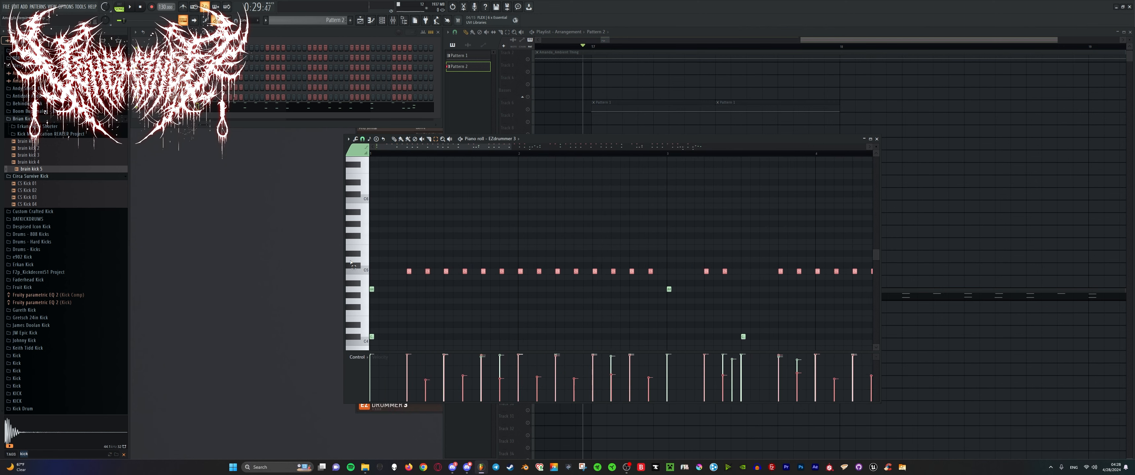
Transpose the selected row of groove notes up six semitones while auditioning the drum sounds.
{"action": "key", "text": "shift+Up"}
{"action": "key", "text": "space"}
{"action": "key", "text": "shift+Up"}
{"action": "key", "text": "shift+Up"}
{"action": "key", "text": "shift+Up"}
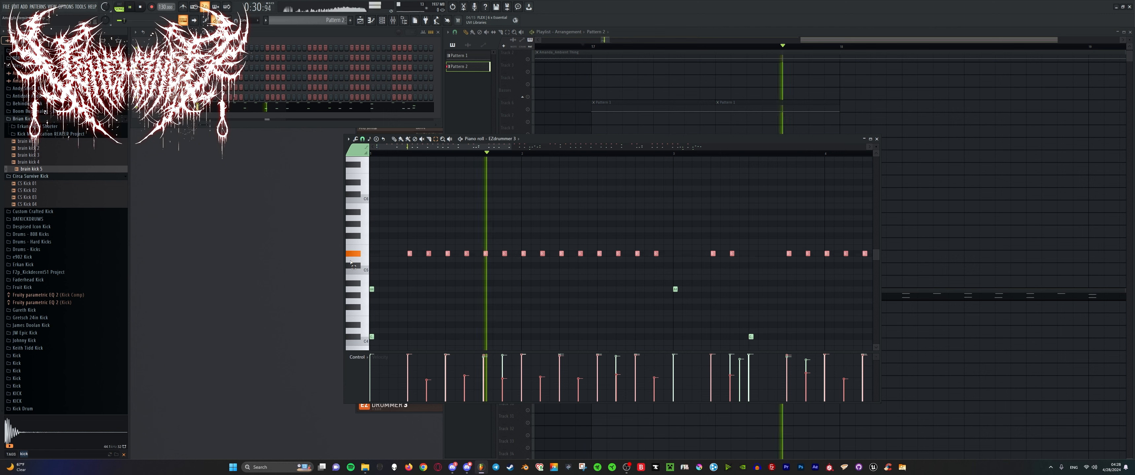
{"action": "key", "text": "shift+Up"}
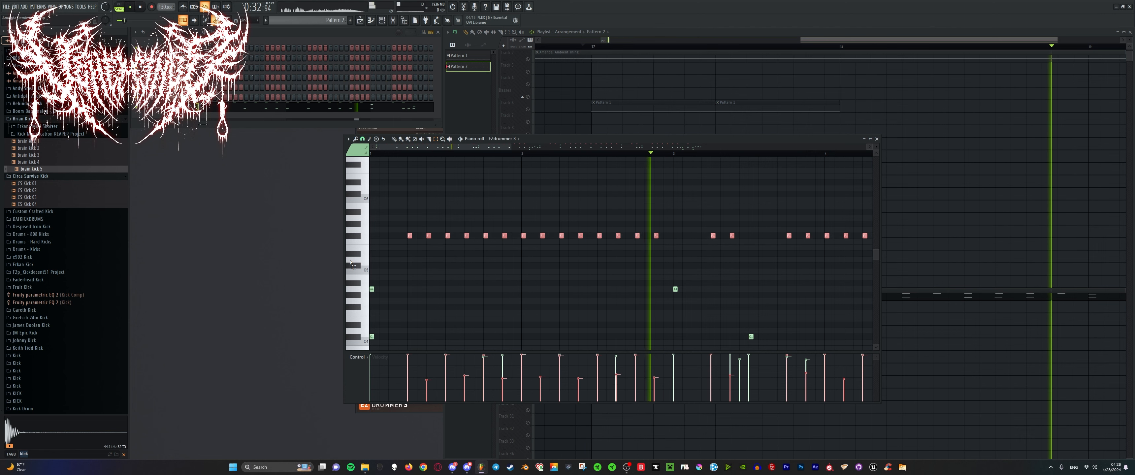
{"action": "key", "text": "space"}
{"action": "key", "text": "space"}
Transpose the selected row of groove notes back down while auditioning the drum sounds, and raise the velocities of its softer hits.
{"action": "key", "text": "shift+Down"}
{"action": "key", "text": "shift+Down"}
{"action": "key", "text": "shift+Down"}
{"action": "key", "text": "shift+Down"}
{"action": "key", "text": "shift+Down"}
{"action": "key", "text": "shift+Down"}
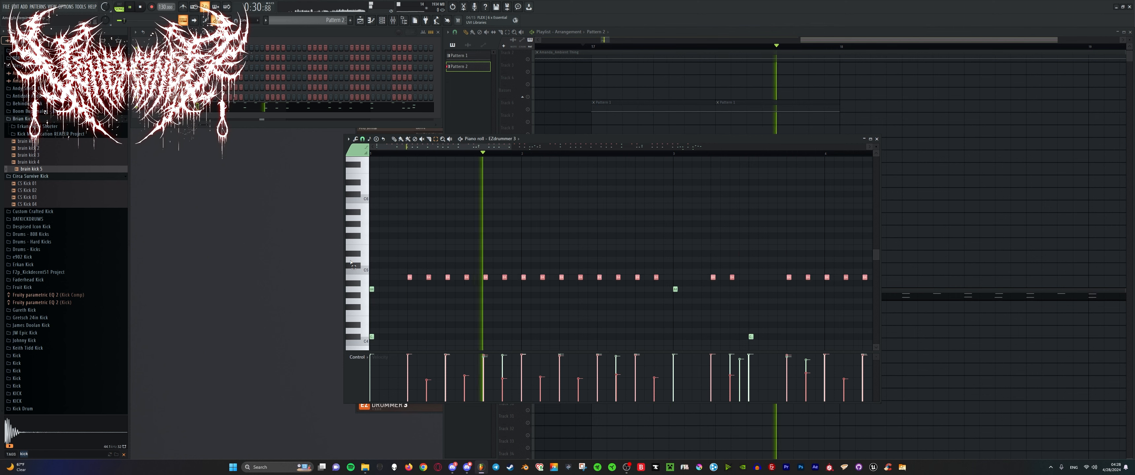
{"action": "key", "text": "shift+Down"}
{"action": "key", "text": "shift+Down"}
{"action": "key", "text": "shift+Down"}
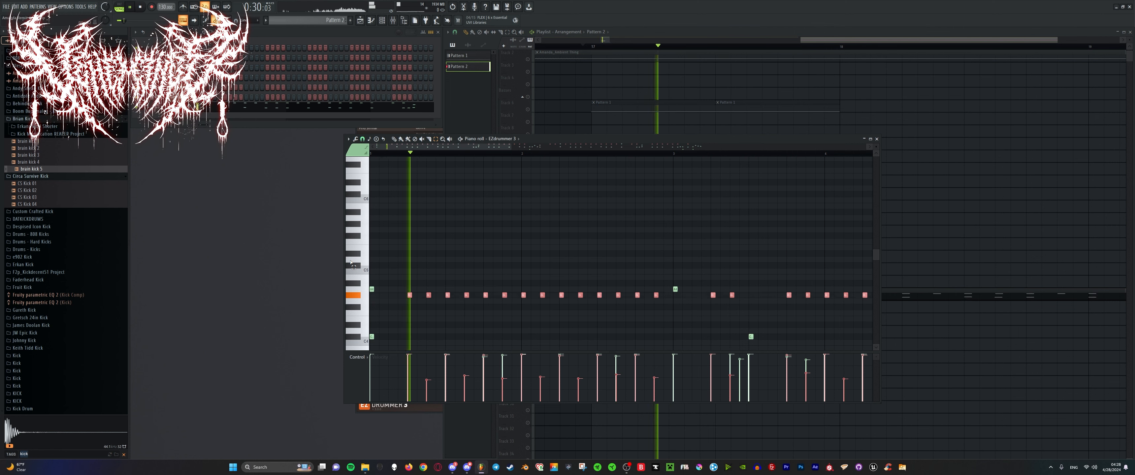
{"action": "key", "text": "shift+Down"}
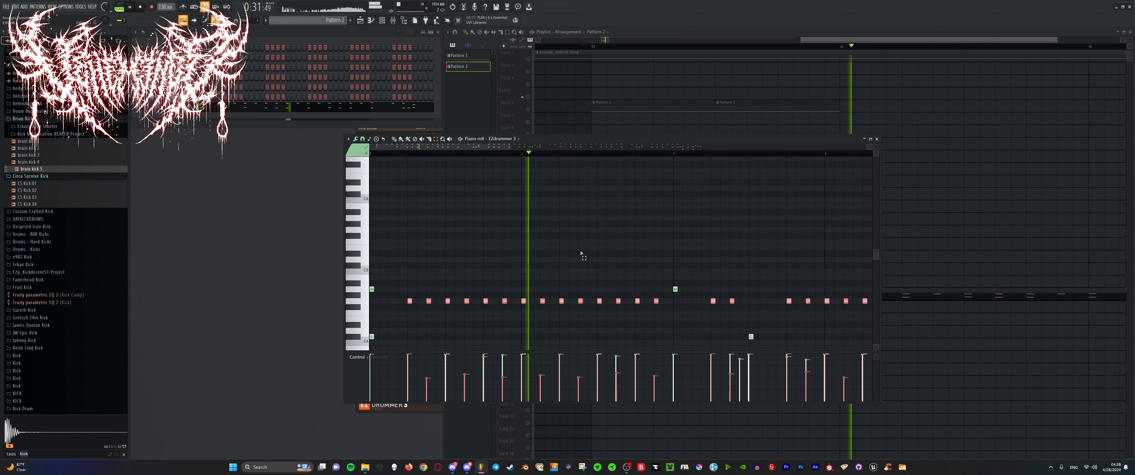
{"action": "scroll", "coordinate": [581, 253], "scroll_direction": "up", "scroll_amount": 6}
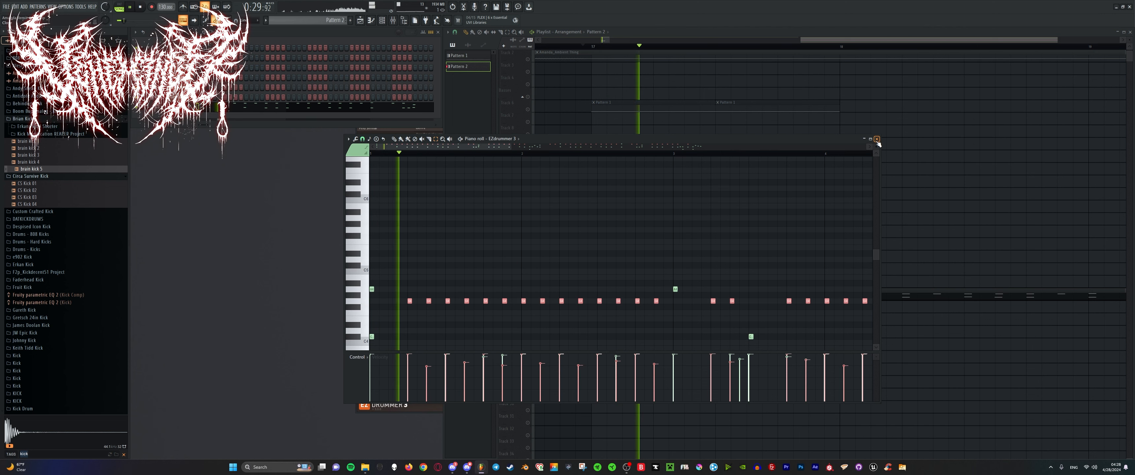
Move the piano roll aside and bring up the mixer beside the playlist.
{"action": "left_click_drag", "start_coordinate": [462, 138], "coordinate": [859, 133]}
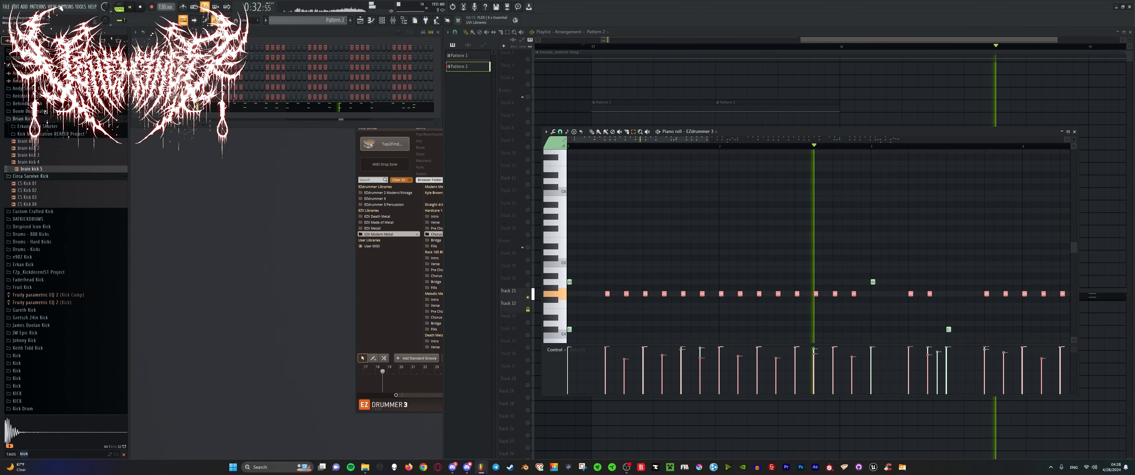
{"action": "left_click", "coordinate": [52, 6]}
{"action": "left_click", "coordinate": [62, 39]}
{"action": "left_click_drag", "start_coordinate": [582, 180], "coordinate": [346, 186]}
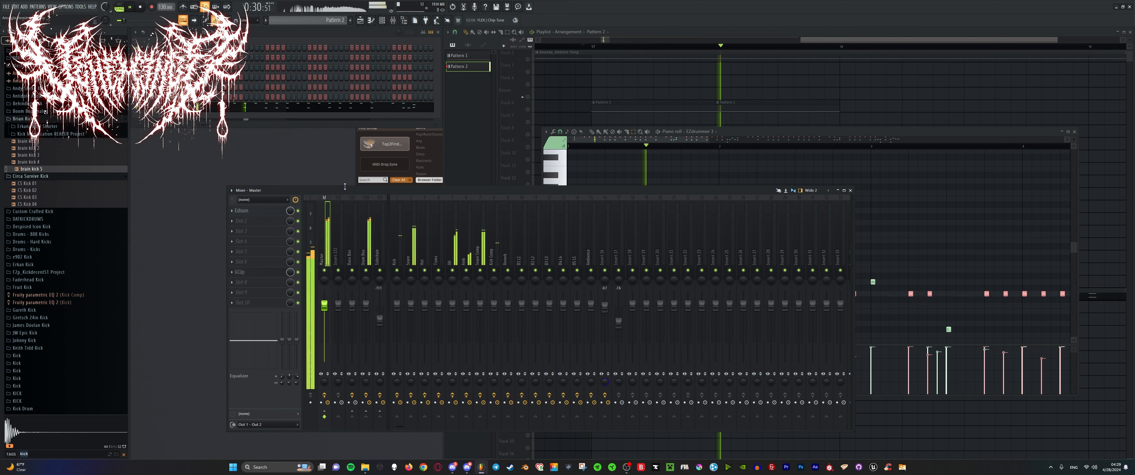
Examine the Kick, Snare and Drum Bus mixer tracks while replaying the groove.
{"action": "left_click", "coordinate": [412, 232]}
{"action": "left_click", "coordinate": [401, 236]}
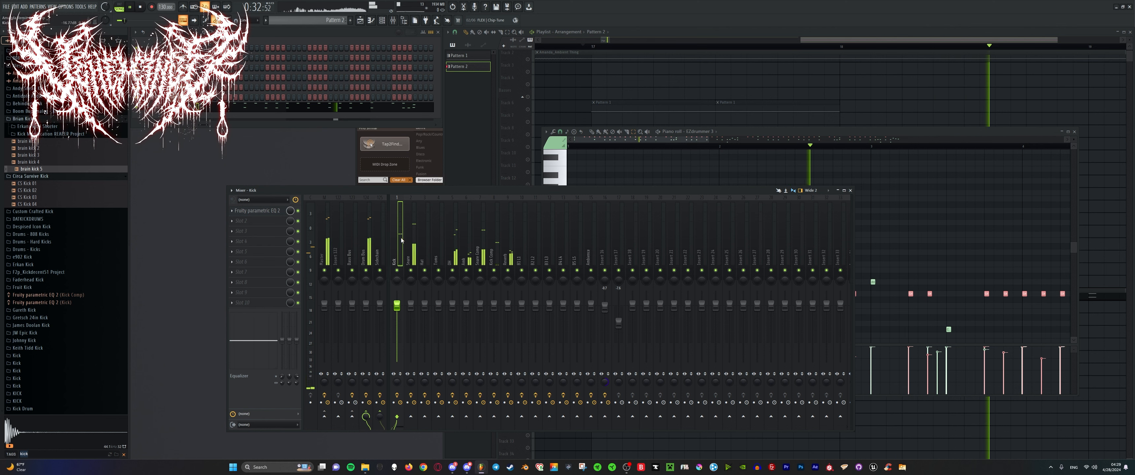
{"action": "key", "text": "space"}
{"action": "left_click", "coordinate": [365, 236]}
{"action": "key", "text": "space"}
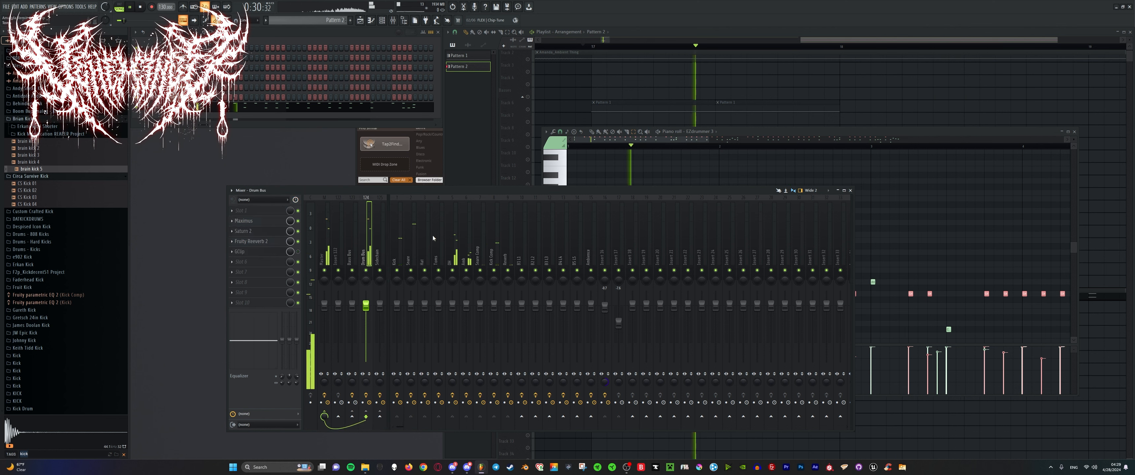
{"action": "left_click", "coordinate": [412, 237]}
{"action": "key", "text": "space"}
Select the mixer tracks from Kick through the last bass channel and route them all only to Insert 122.
{"action": "left_click_drag", "start_coordinate": [590, 243], "coordinate": [198, 278]}
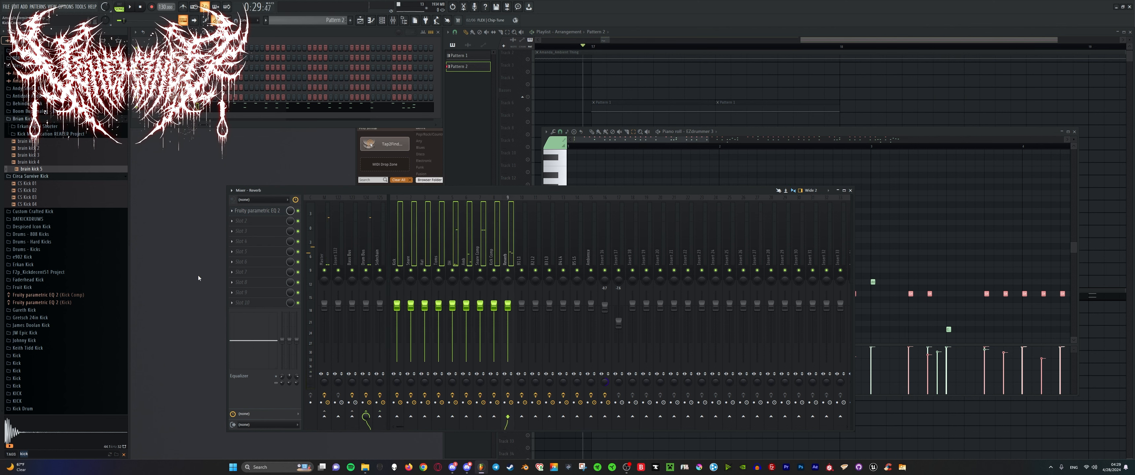
{"action": "right_click", "coordinate": [368, 411]}
{"action": "left_click", "coordinate": [369, 412]}
{"action": "left_click", "coordinate": [492, 239]}
{"action": "left_click_drag", "start_coordinate": [436, 247], "coordinate": [242, 242]}
{"action": "left_click", "coordinate": [564, 245]}
{"action": "left_click", "coordinate": [592, 246]}
{"action": "left_click", "coordinate": [573, 245]}
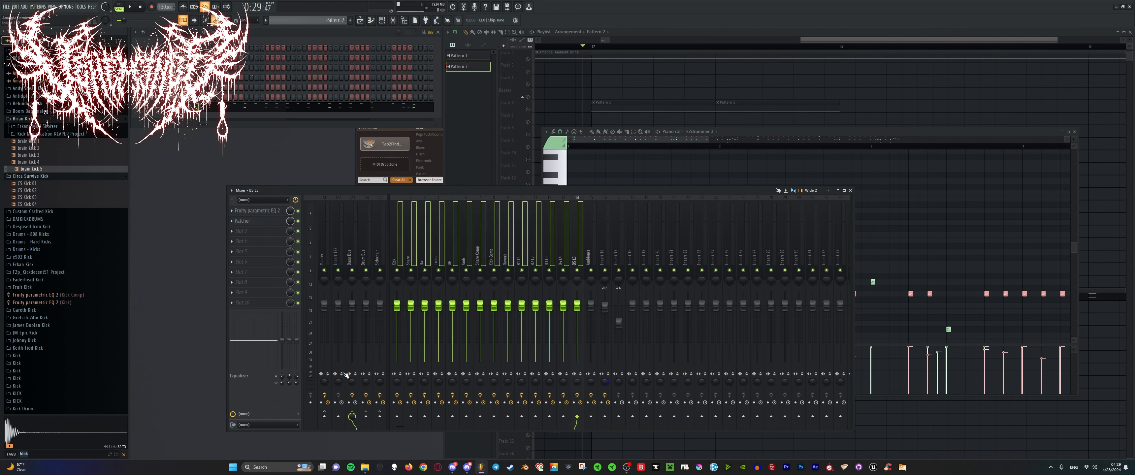
{"action": "right_click", "coordinate": [339, 417]}
Examine the routing of the Kick, drum and bass mixer channels and of Insert 122.
{"action": "left_click", "coordinate": [439, 223]}
{"action": "left_click", "coordinate": [549, 229]}
{"action": "left_click", "coordinate": [569, 228]}
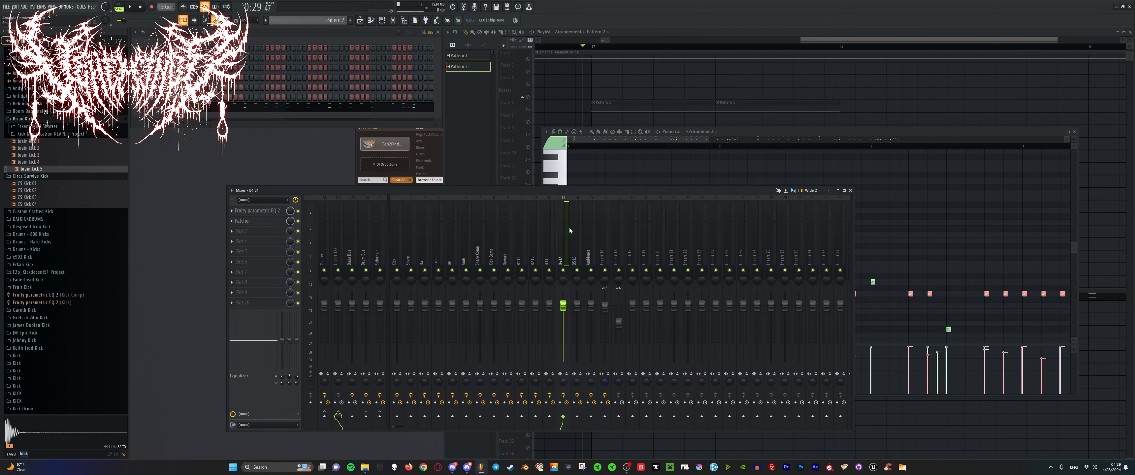
{"action": "left_click", "coordinate": [397, 234]}
{"action": "left_click", "coordinate": [339, 234]}
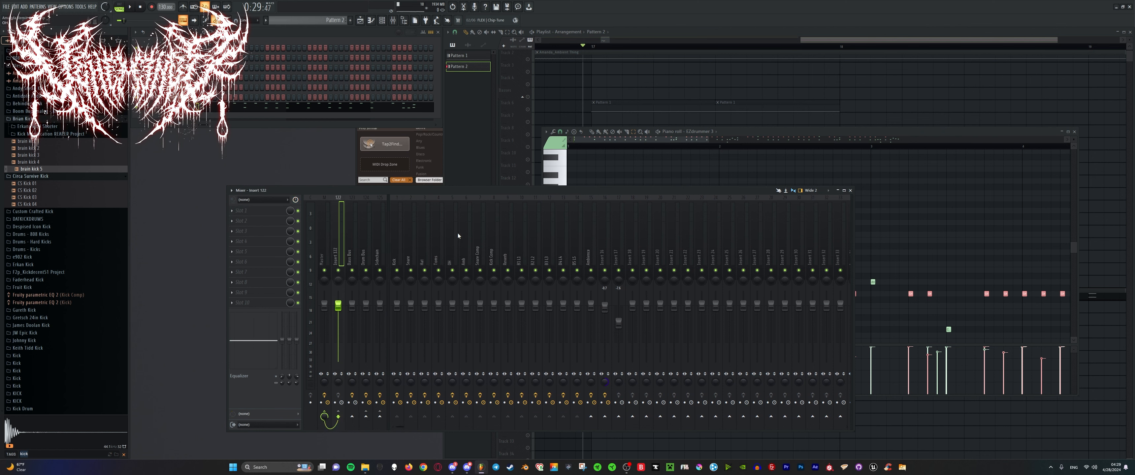
{"action": "left_click", "coordinate": [397, 234]}
{"action": "left_click", "coordinate": [633, 223]}
{"action": "left_click", "coordinate": [550, 227]}
{"action": "left_click", "coordinate": [511, 230]}
{"action": "left_click", "coordinate": [480, 236]}
{"action": "left_click", "coordinate": [397, 237]}
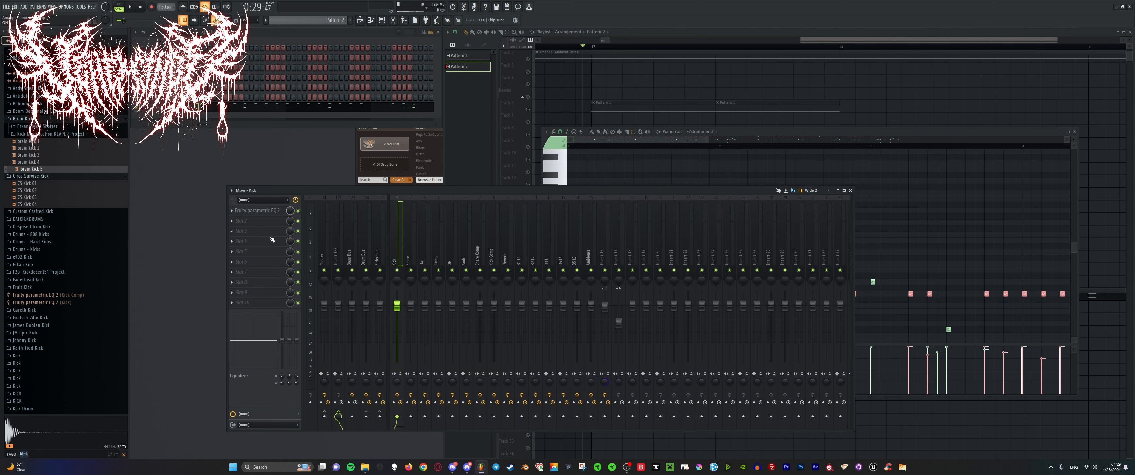
{"action": "left_click", "coordinate": [563, 243]}
{"action": "left_click", "coordinate": [554, 243]}
Add Saturn 2 as an effect on mixer track Insert 122.
{"action": "left_click", "coordinate": [396, 234]}
{"action": "left_click", "coordinate": [341, 241]}
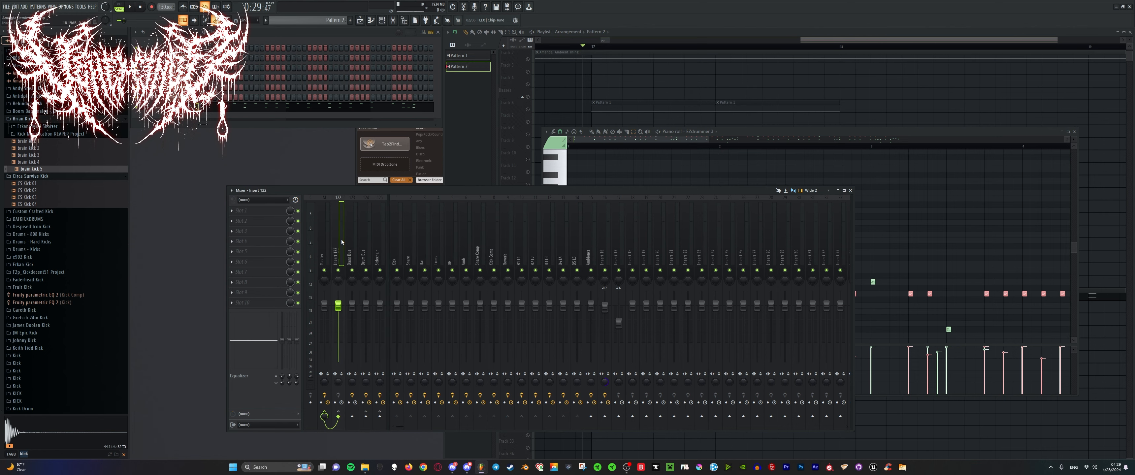
{"action": "key", "text": "F8"}
{"action": "type", "text": "sa"}
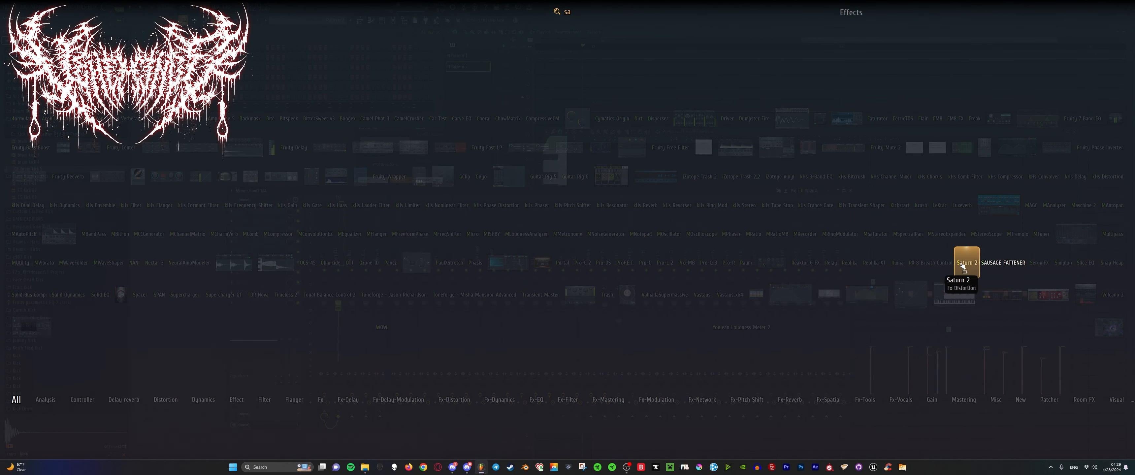
{"action": "key", "text": "Return"}
Split Saturn 2 into three bands, lowering the low band's level and raising the middle and high bands' levels during playback.
{"action": "left_click", "coordinate": [195, 127]}
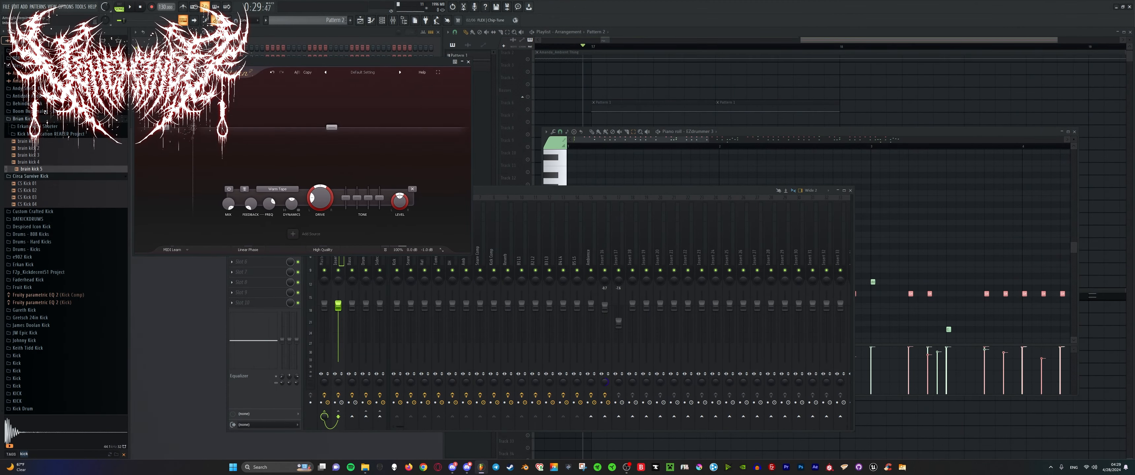
{"action": "left_click_drag", "start_coordinate": [165, 128], "coordinate": [217, 142]}
{"action": "key", "text": "space"}
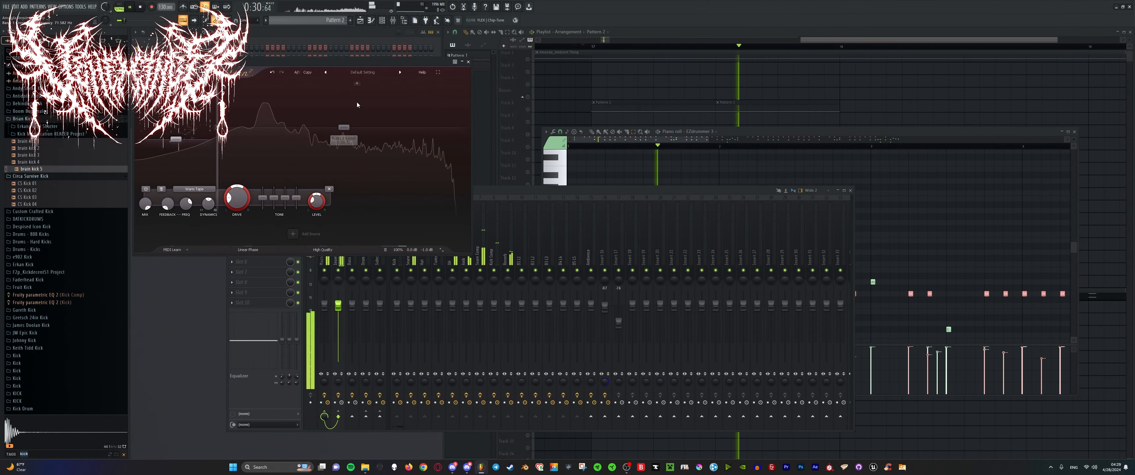
{"action": "left_click", "coordinate": [337, 87]}
{"action": "left_click_drag", "start_coordinate": [403, 127], "coordinate": [403, 122]}
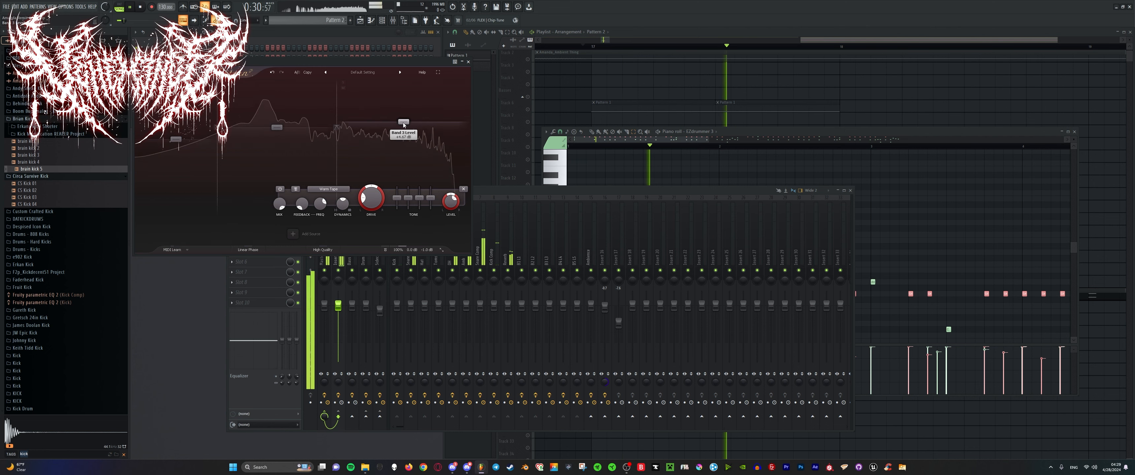
{"action": "left_click_drag", "start_coordinate": [278, 129], "coordinate": [283, 125]}
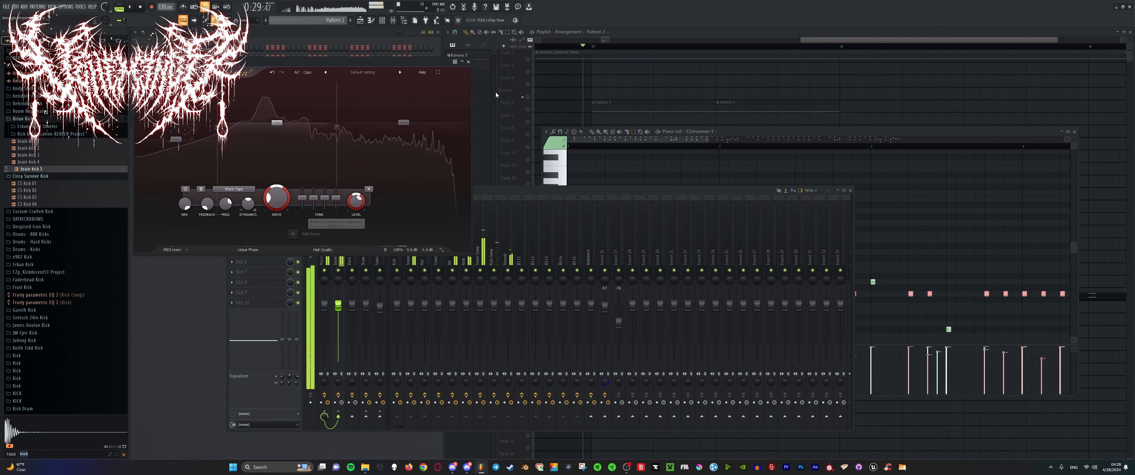
Re-enable all the playlist tracks, replay the section and return to the mixer.
{"action": "left_click", "coordinate": [477, 107]}
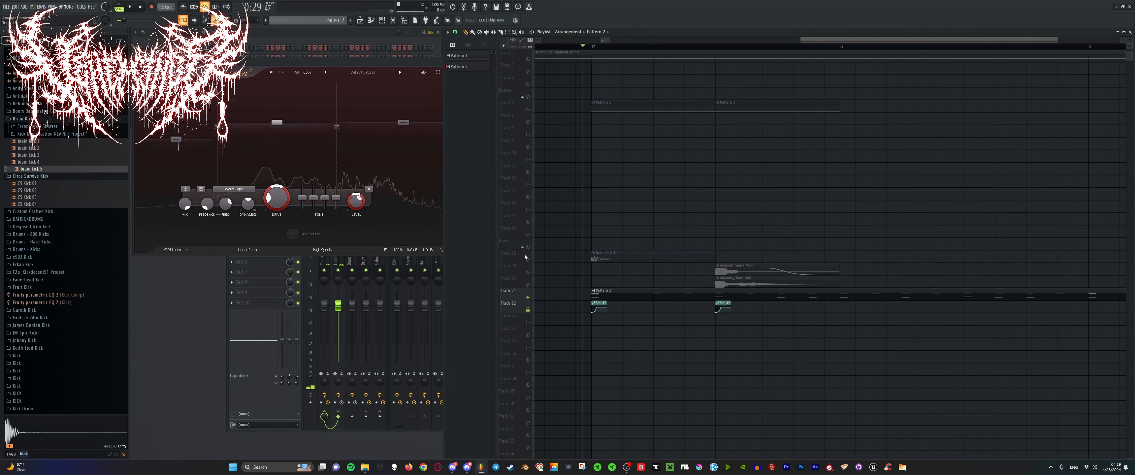
{"action": "left_click", "coordinate": [530, 273]}
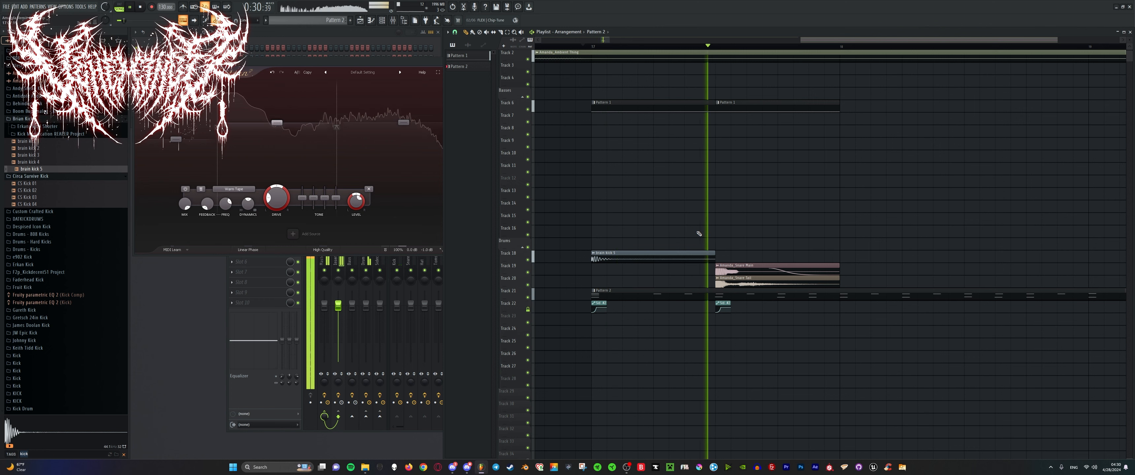
{"action": "left_click", "coordinate": [228, 322]}
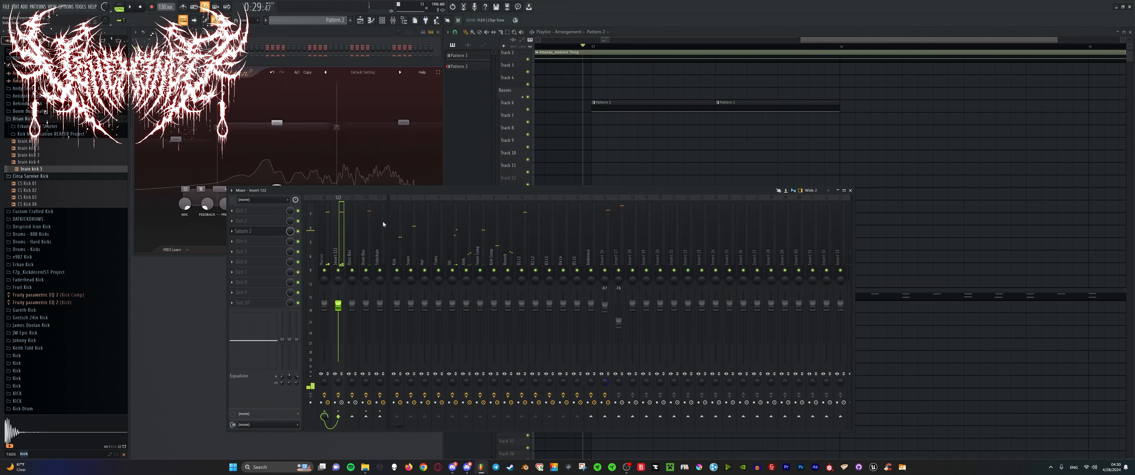
Check the first bass channel after Reverb during playback and route the first two bass channels to the Bass Bus.
{"action": "left_click", "coordinate": [356, 242]}
{"action": "left_click", "coordinate": [522, 238]}
{"action": "key", "text": "space"}
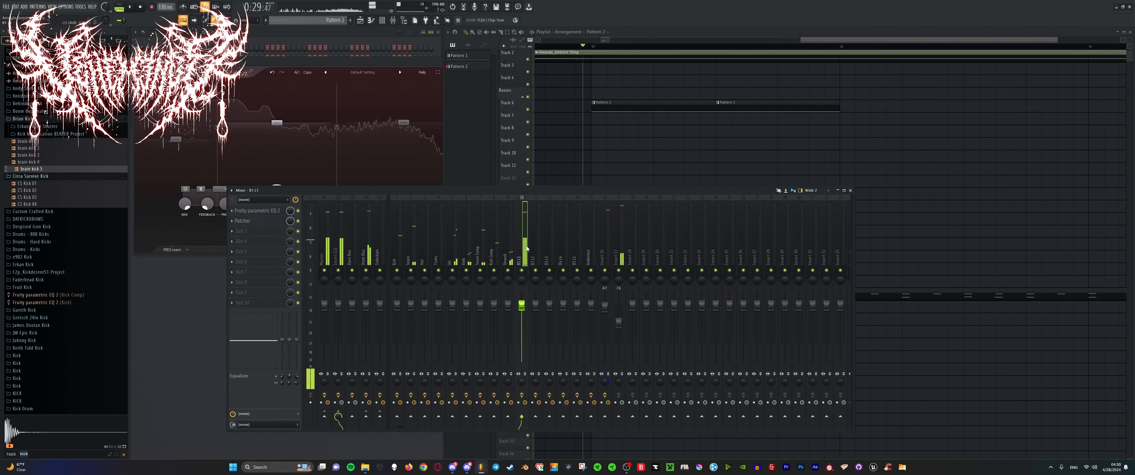
{"action": "left_click", "coordinate": [538, 245]}
{"action": "left_click", "coordinate": [524, 244]}
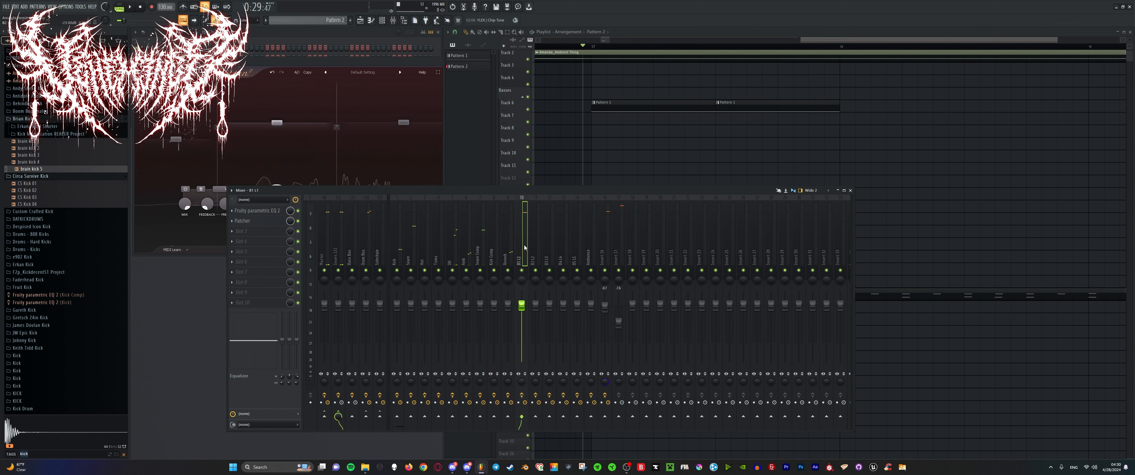
{"action": "left_click_drag", "start_coordinate": [524, 245], "coordinate": [576, 247]}
{"action": "left_click", "coordinate": [518, 246]}
{"action": "key", "text": "Right"}
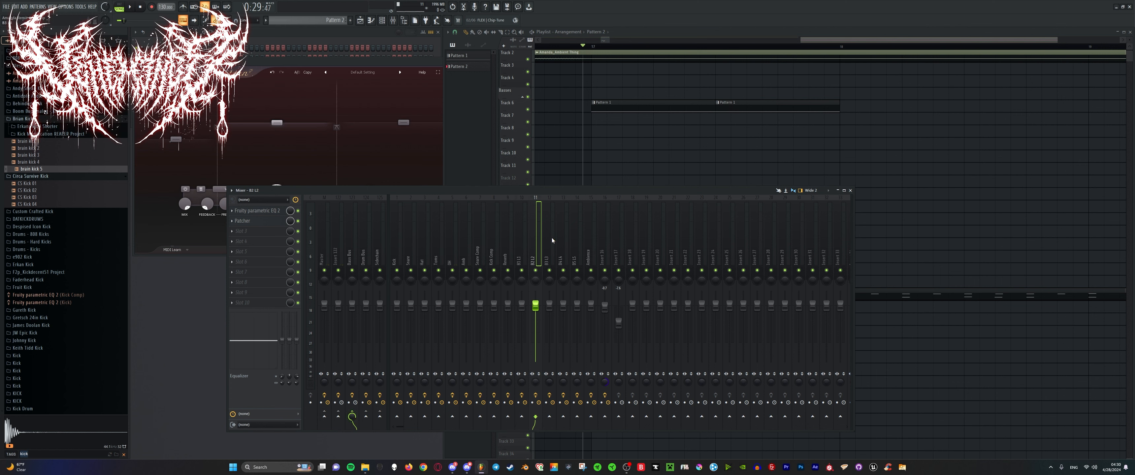
Select the remaining three bass channels and route them to the Bass Bus.
{"action": "key", "text": "Right"}
{"action": "key", "text": "shift+Right"}
{"action": "key", "text": "shift+Right"}
{"action": "right_click", "coordinate": [350, 416]}
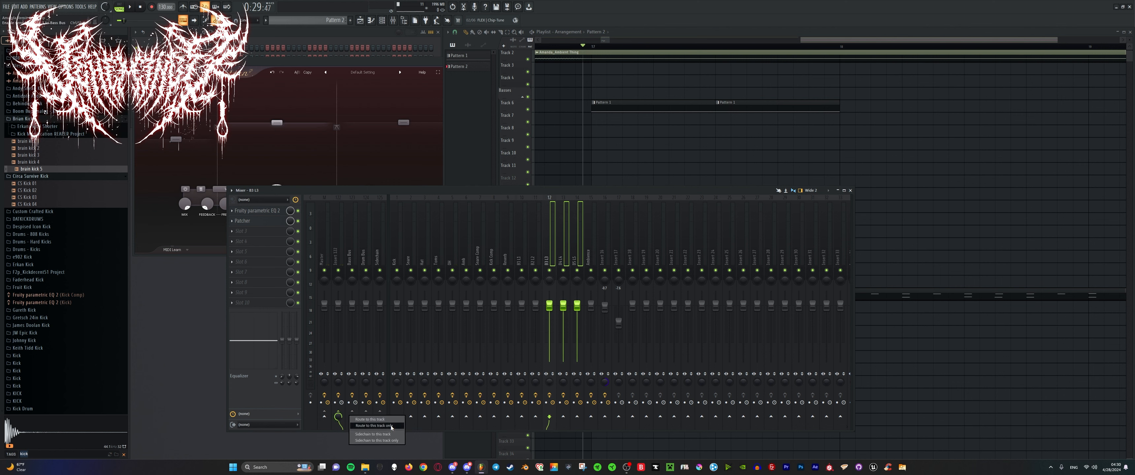
{"action": "left_click", "coordinate": [392, 419]}
Replay the section, check the first two bass channels' routing and lower the Insert 16 fader slightly.
{"action": "key", "text": "space"}
{"action": "key", "text": "Left"}
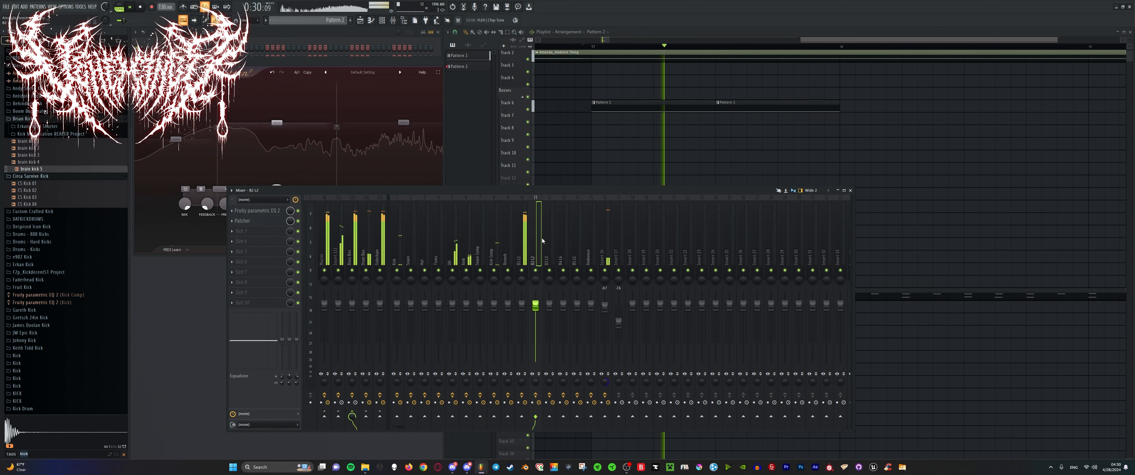
{"action": "key", "text": "Left"}
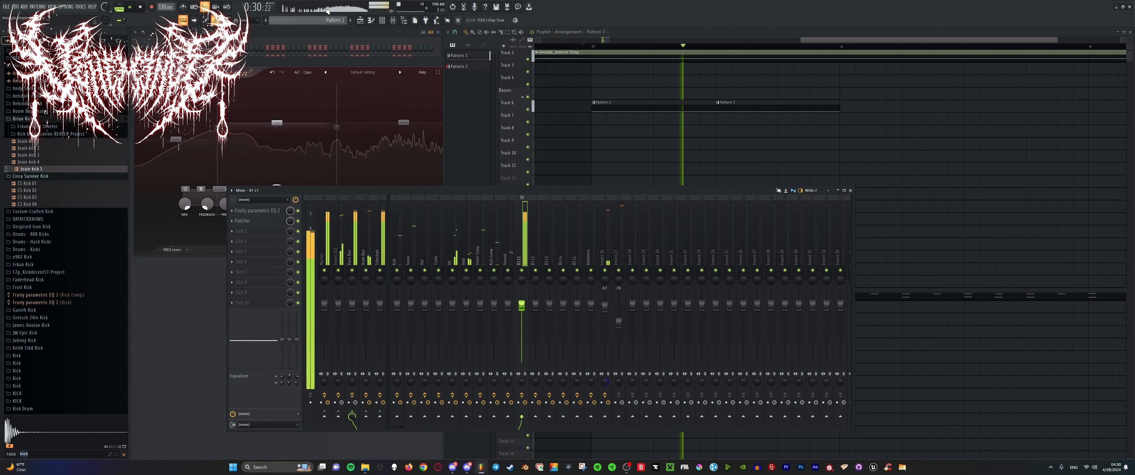
{"action": "left_click", "coordinate": [602, 230]}
{"action": "left_click_drag", "start_coordinate": [605, 306], "coordinate": [605, 312]}
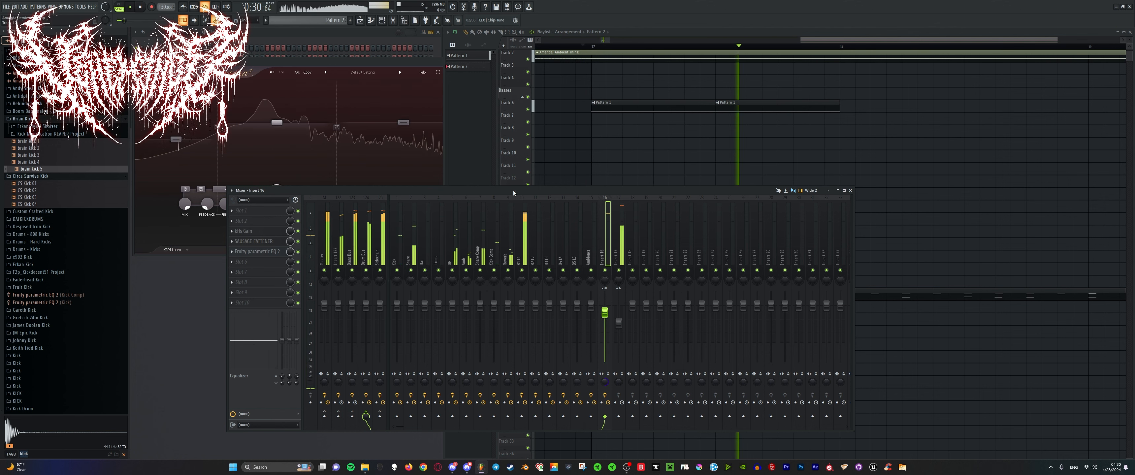
Boost the high frequencies of the OH channel with its Fruity parametric EQ 2, comparing the sound during playback.
{"action": "left_click", "coordinate": [504, 243]}
{"action": "left_click", "coordinate": [454, 245]}
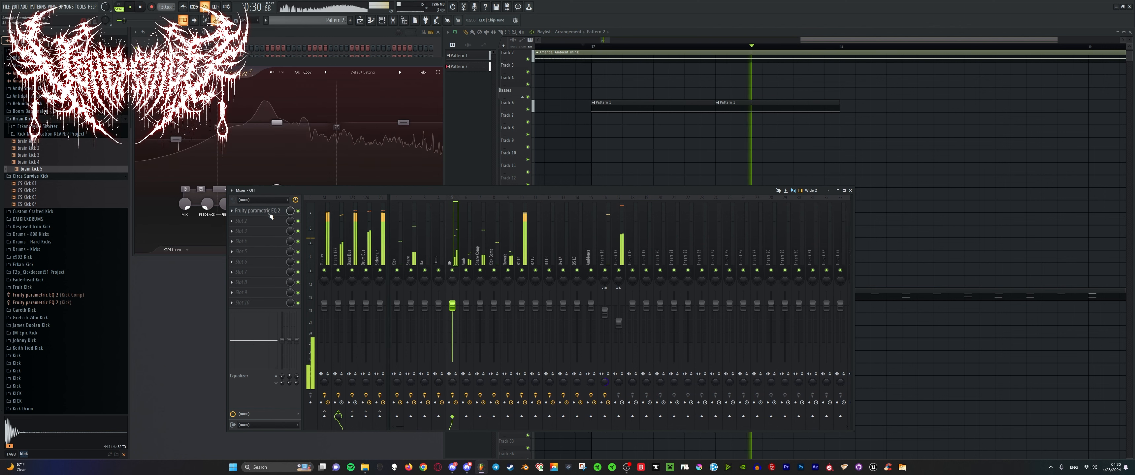
{"action": "left_click", "coordinate": [257, 210]}
{"action": "left_click_drag", "start_coordinate": [299, 160], "coordinate": [332, 153]}
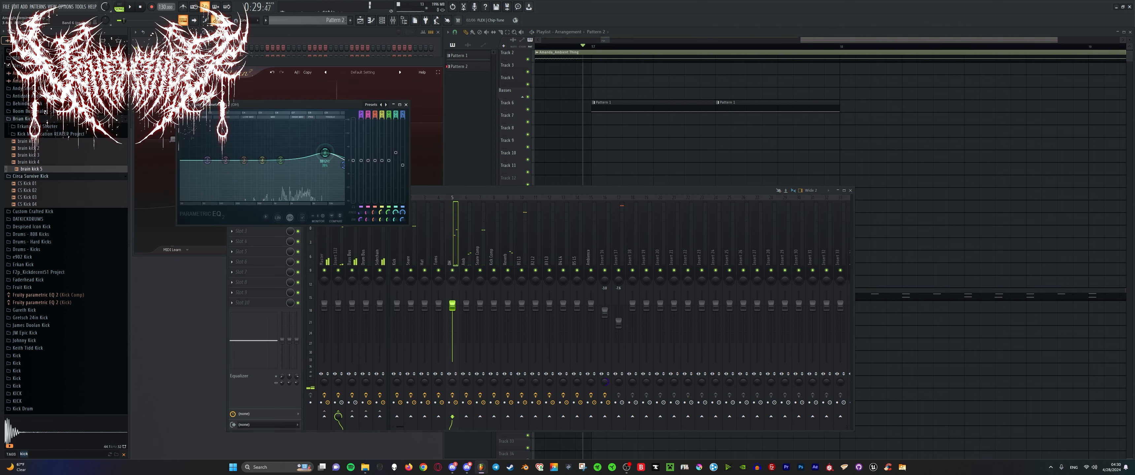
{"action": "left_click_drag", "start_coordinate": [466, 191], "coordinate": [556, 198]}
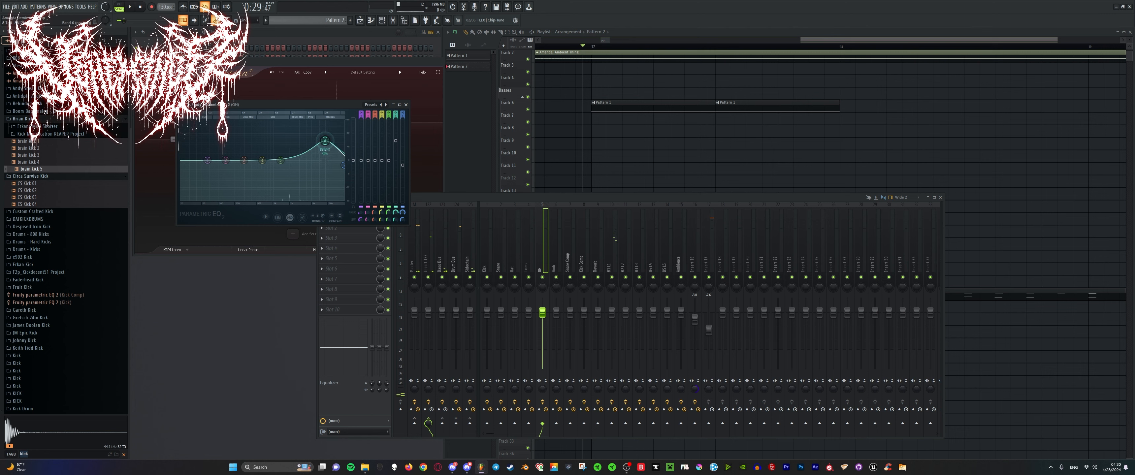
{"action": "key", "text": "space"}
{"action": "left_click_drag", "start_coordinate": [325, 140], "coordinate": [329, 145]}
{"action": "key", "text": "space"}
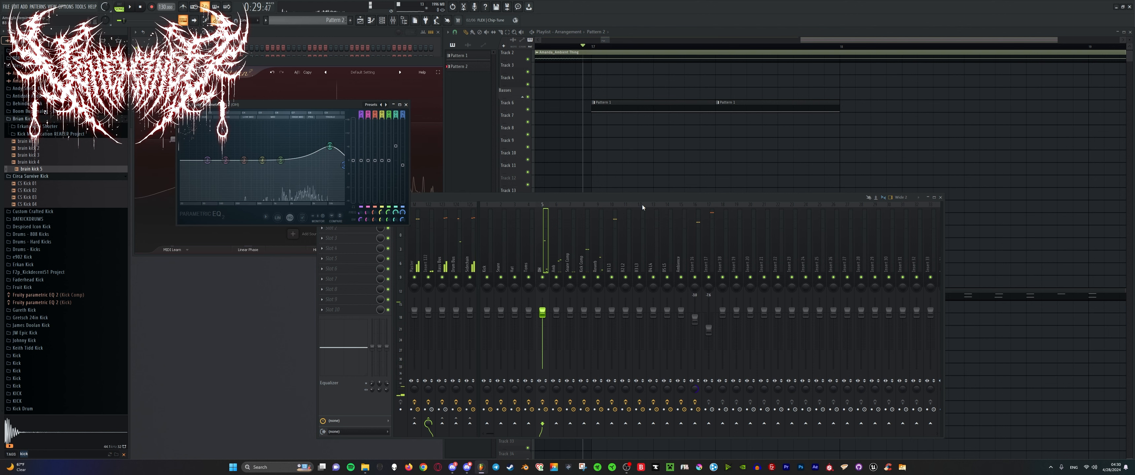
Nudge the OH channel's high-frequency EQ boost slightly higher in frequency and replay the section.
{"action": "left_click_drag", "start_coordinate": [642, 196], "coordinate": [640, 196]}
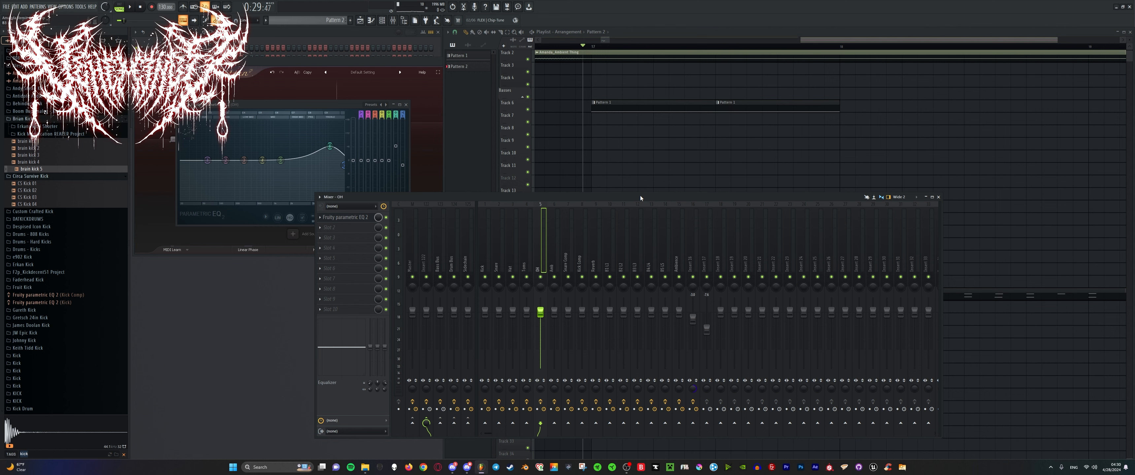
{"action": "mouse_move", "coordinate": [330, 146]}
{"action": "left_mouse_down"}
{"action": "mouse_move", "coordinate": [292, 139]}
{"action": "mouse_move", "coordinate": [296, 128]}
{"action": "mouse_move", "coordinate": [331, 146]}
{"action": "left_mouse_up"}
{"action": "key", "text": "space"}
{"action": "key", "text": "space"}
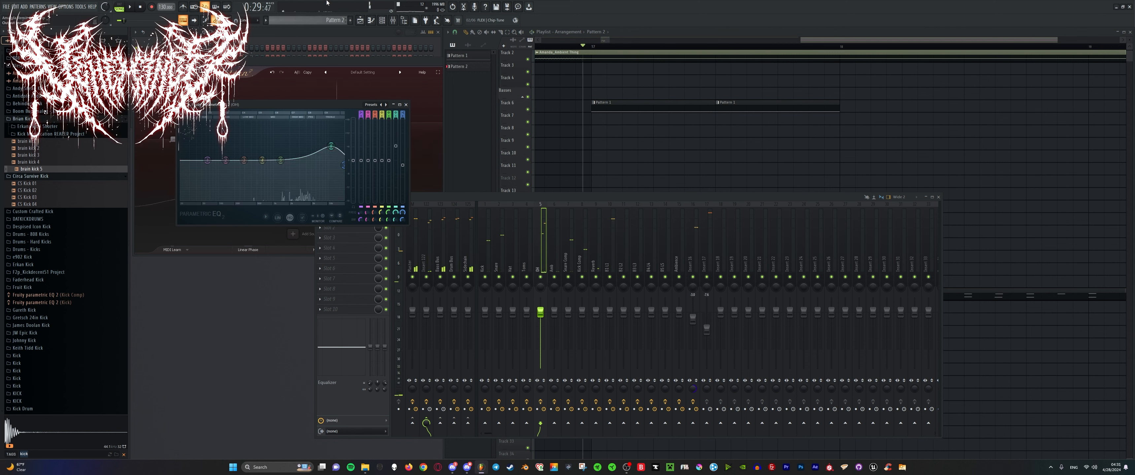
Soften the OH channel's high-frequency EQ boost and add a gentle upper-mid boost during playback.
{"action": "key", "text": "space"}
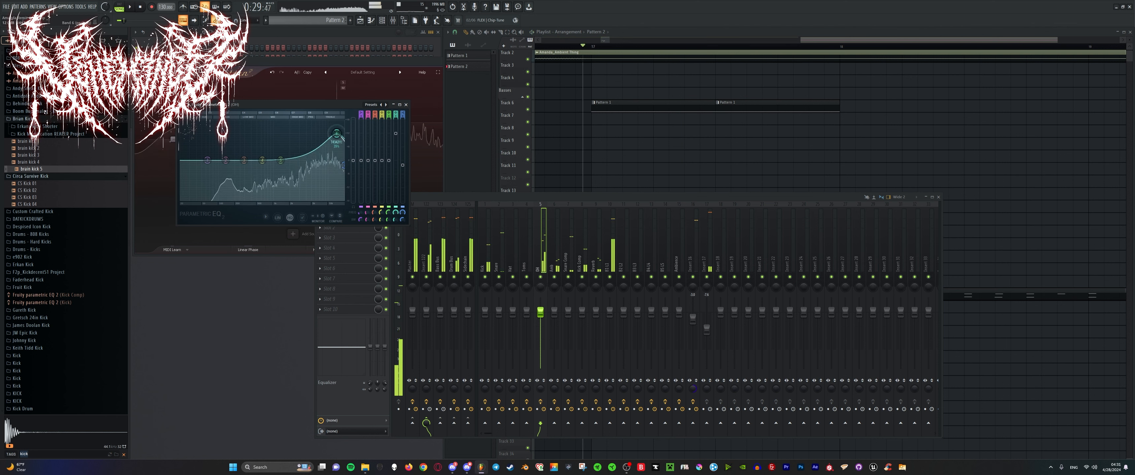
{"action": "left_click_drag", "start_coordinate": [331, 146], "coordinate": [270, 154]}
{"action": "key", "text": "space"}
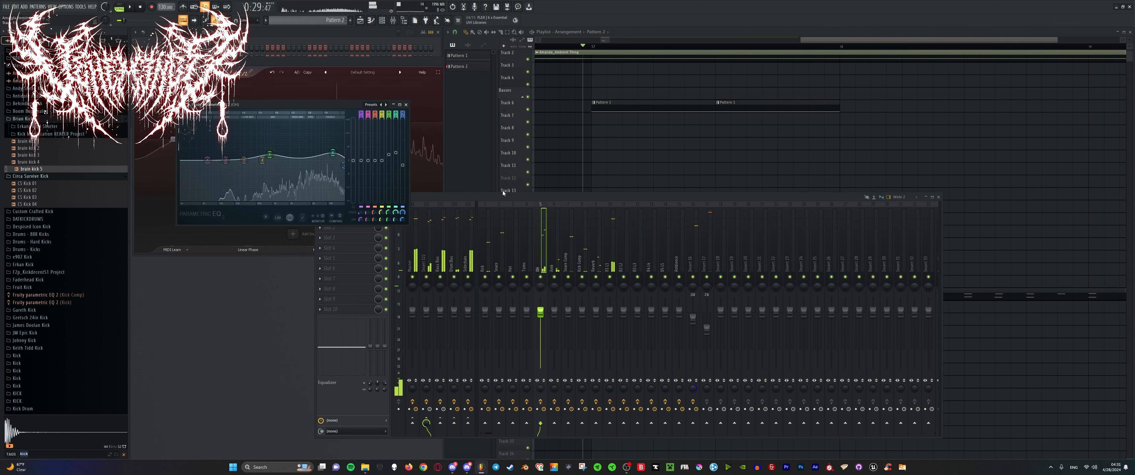
Raise the OH channel's fader slightly in the mixer and replay the section.
{"action": "left_click", "coordinate": [510, 198]}
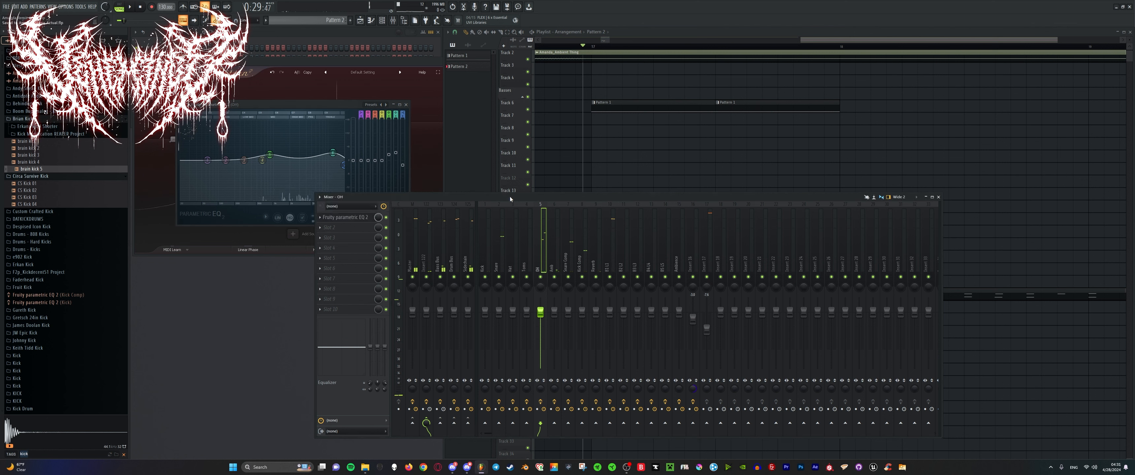
{"action": "left_click_drag", "start_coordinate": [541, 311], "coordinate": [540, 302]}
{"action": "key", "text": "space"}
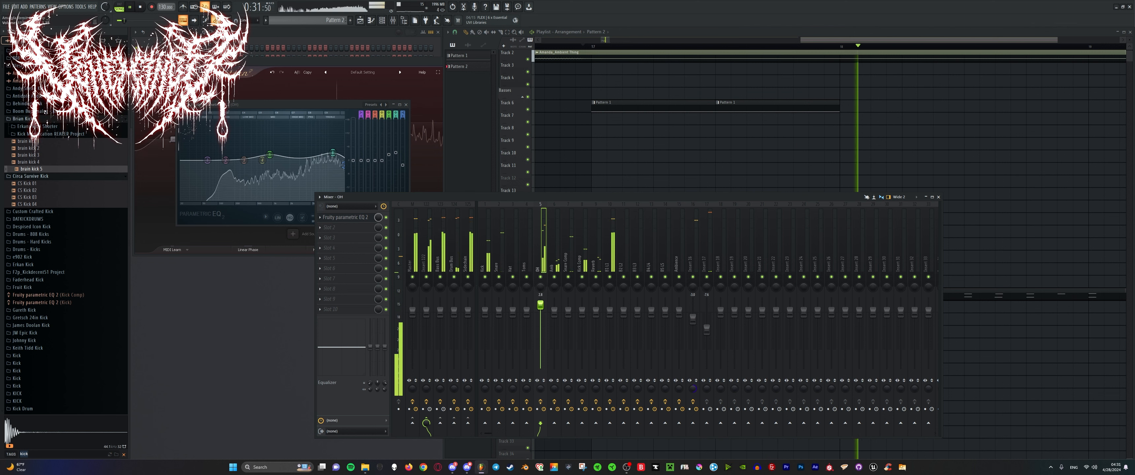
{"action": "key", "text": "space"}
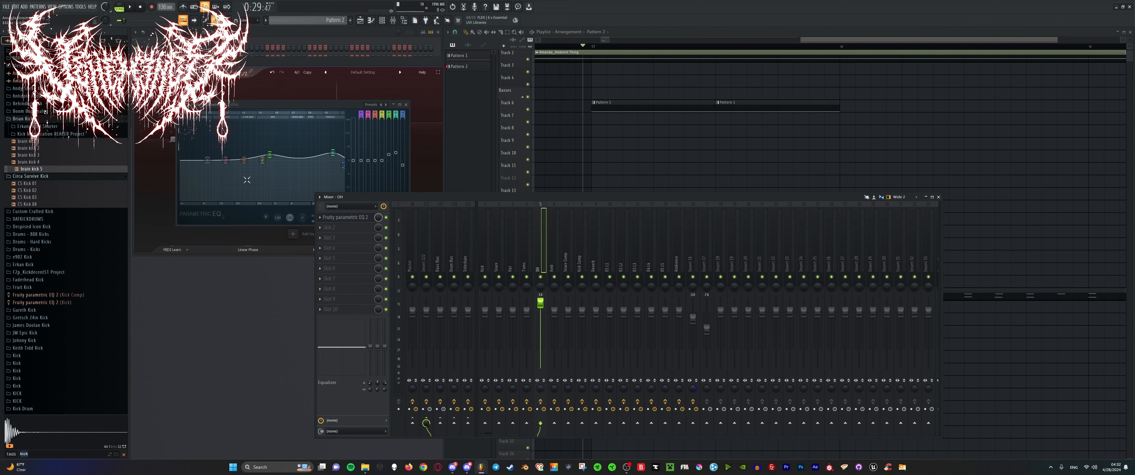
Dip the mids slightly and boost the upper mids in the OH channel's Fruity parametric EQ 2 while the section plays.
{"action": "key", "text": "space"}
{"action": "left_click_drag", "start_coordinate": [243, 160], "coordinate": [287, 149]}
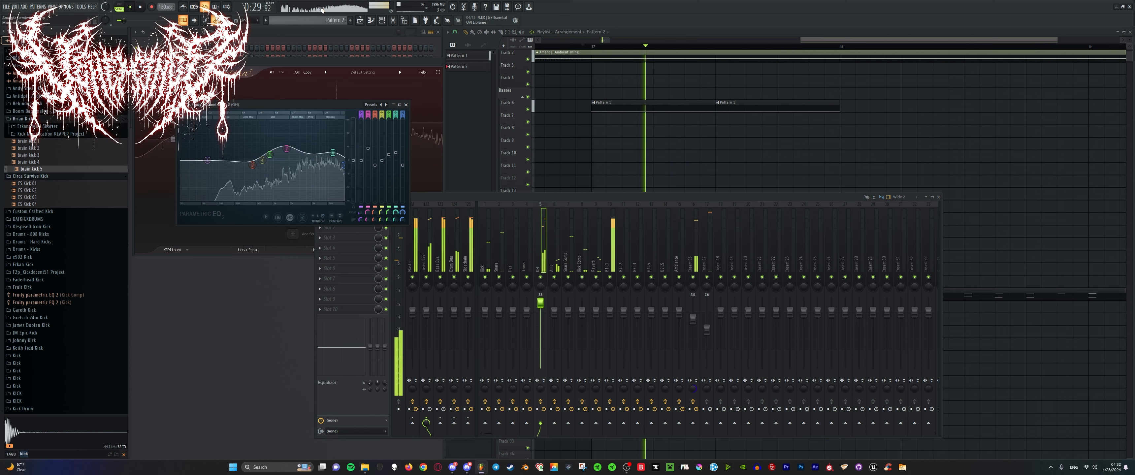
{"action": "left_click_drag", "start_coordinate": [496, 197], "coordinate": [550, 197]}
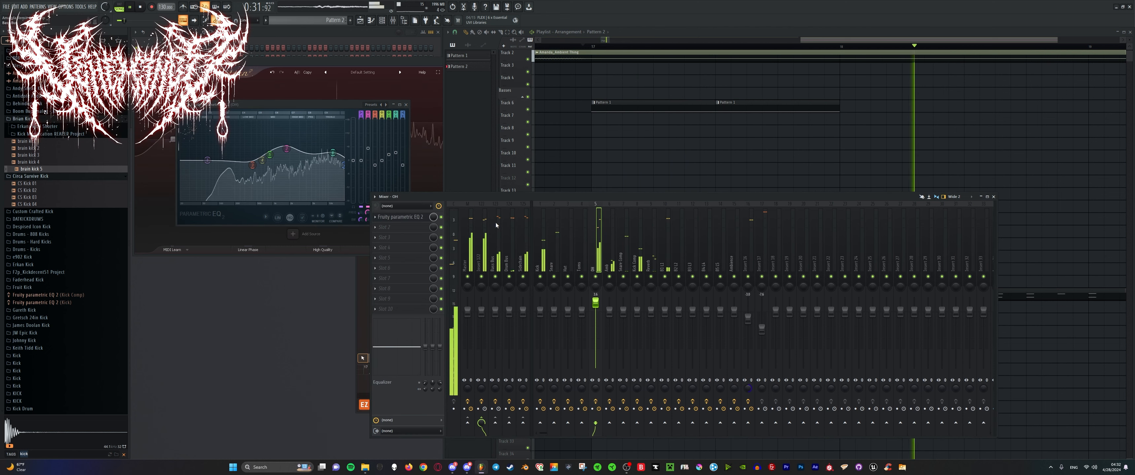
Close the open plugin windows and open EZdrummer 3's own mixer beside the project mixer.
{"action": "left_click", "coordinate": [553, 319]}
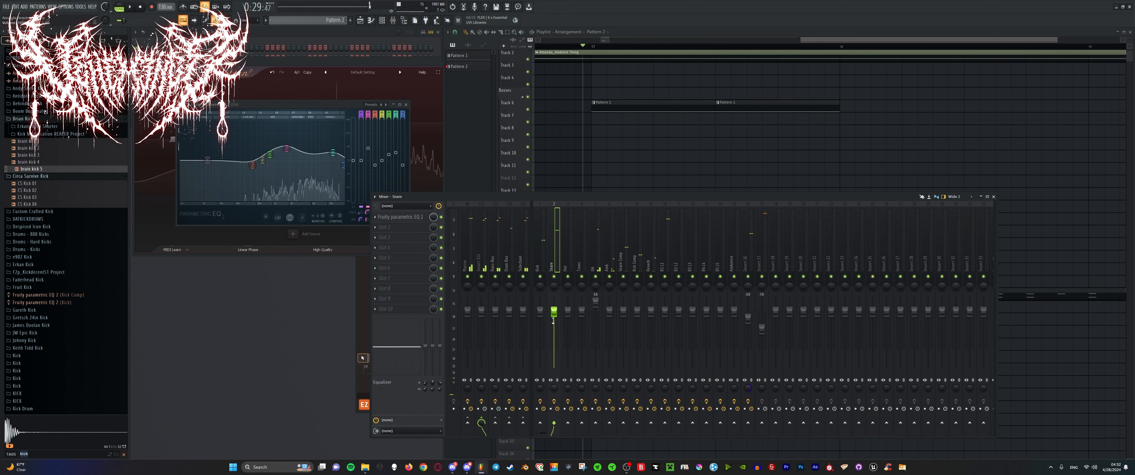
{"action": "key", "text": "alt+F12"}
{"action": "key", "text": "space"}
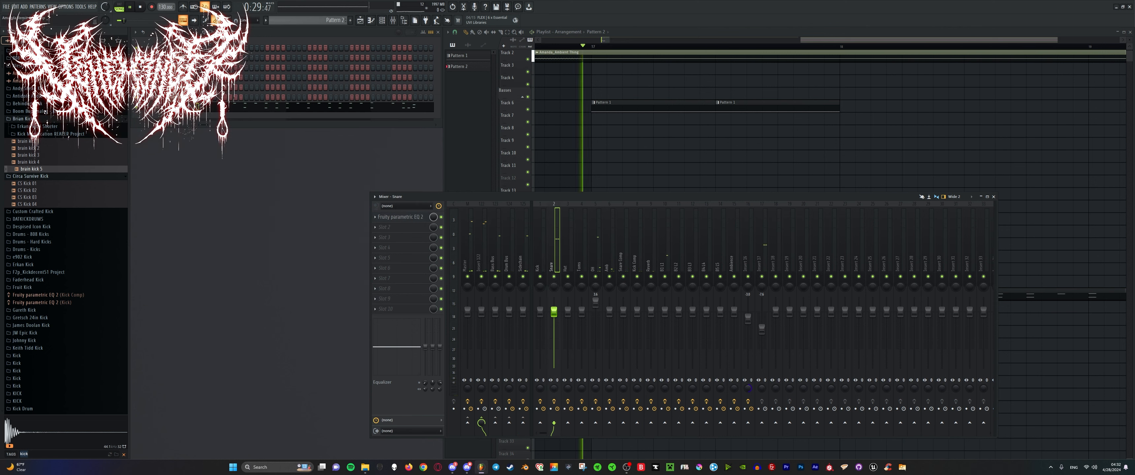
{"action": "left_click", "coordinate": [177, 107]}
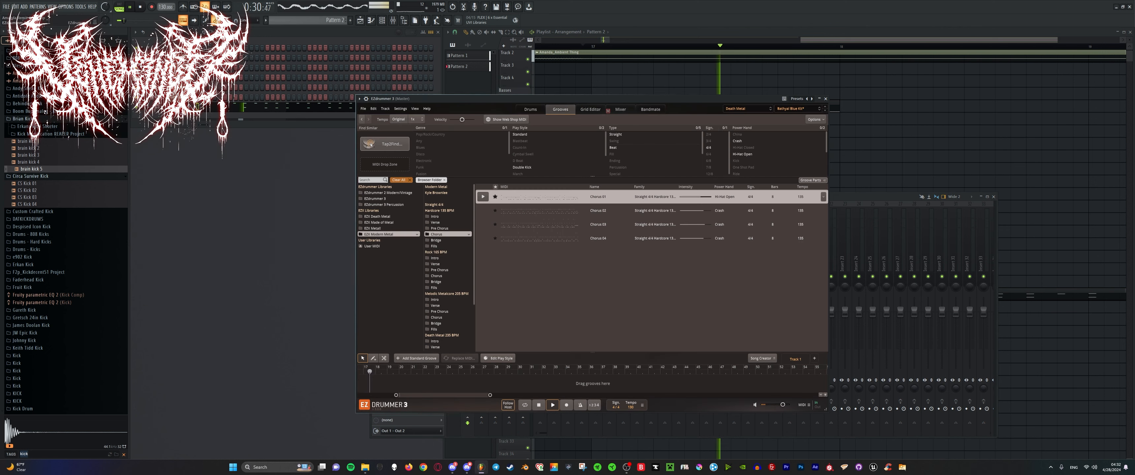
{"action": "left_click", "coordinate": [619, 113]}
{"action": "left_click_drag", "start_coordinate": [586, 101], "coordinate": [796, 114]}
{"action": "key", "text": "space"}
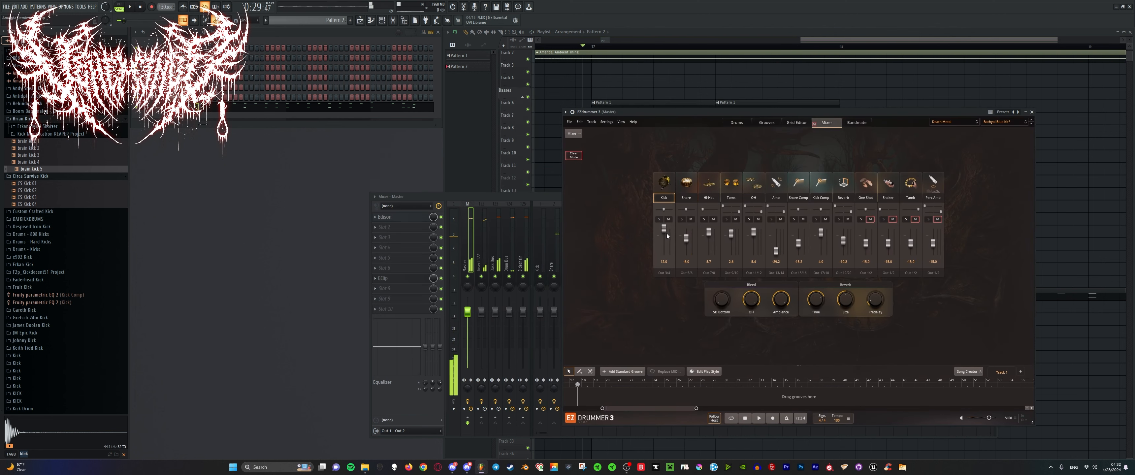
Set EZdrummer's kick level to 1.7 and raise its snare level, checking the balance during playback.
{"action": "left_click_drag", "start_coordinate": [667, 236], "coordinate": [686, 228]}
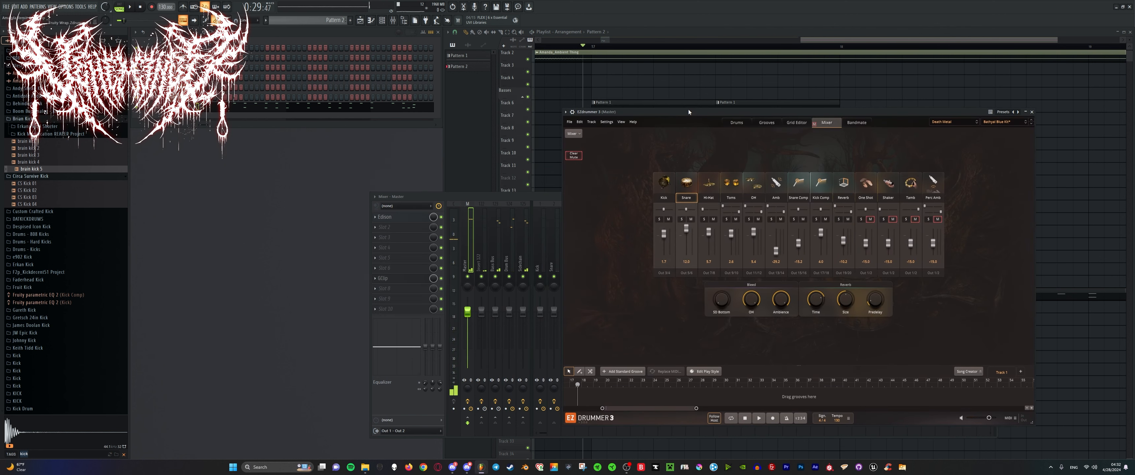
{"action": "left_click_drag", "start_coordinate": [688, 111], "coordinate": [693, 113]}
{"action": "key", "text": "space"}
{"action": "left_click_drag", "start_coordinate": [691, 229], "coordinate": [693, 234]}
{"action": "left_click_drag", "start_coordinate": [793, 113], "coordinate": [778, 113]}
{"action": "key", "text": "space"}
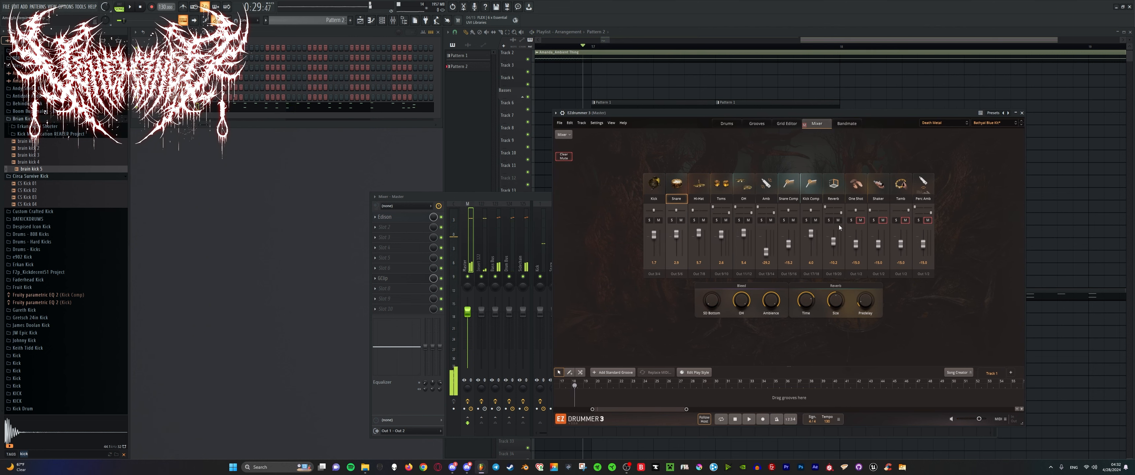
Turn EZdrummer's reverb channel all the way down, fine-tune the snare level to about 2.0 and close the plugin.
{"action": "left_click_drag", "start_coordinate": [695, 113], "coordinate": [713, 114]}
{"action": "key", "text": "space"}
{"action": "left_click_drag", "start_coordinate": [700, 245], "coordinate": [698, 233]}
{"action": "left_click_drag", "start_coordinate": [729, 116], "coordinate": [671, 113]}
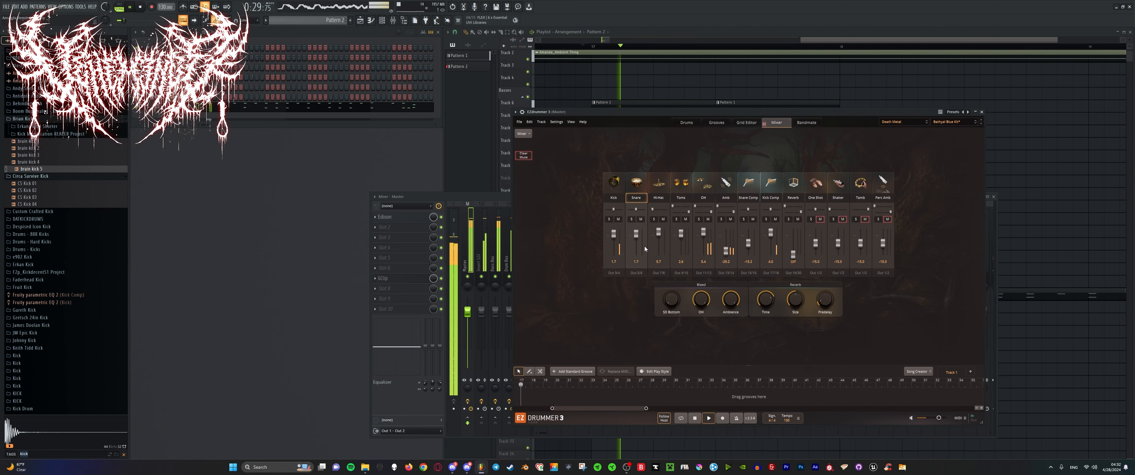
{"action": "left_click_drag", "start_coordinate": [636, 230], "coordinate": [635, 233]}
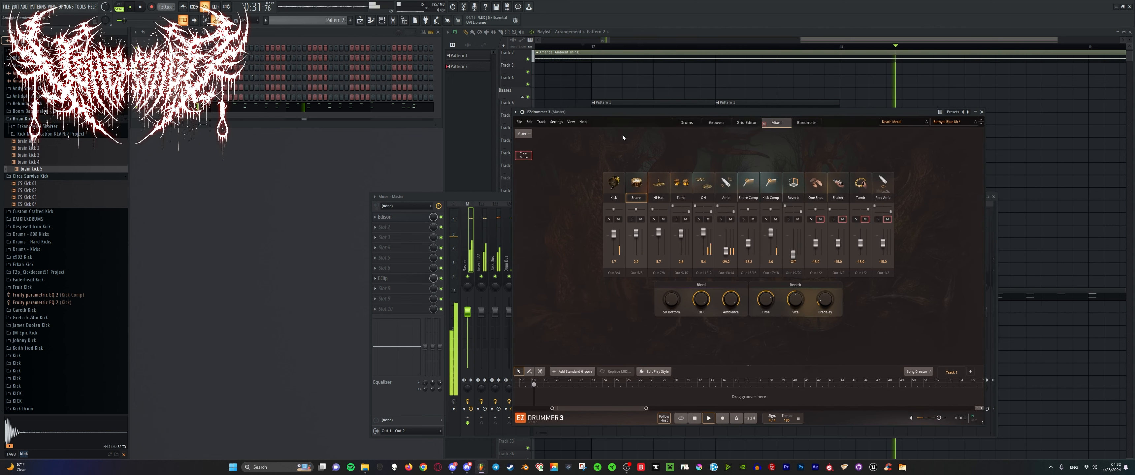
{"action": "left_click_drag", "start_coordinate": [617, 114], "coordinate": [606, 115]}
{"action": "key", "text": "space"}
{"action": "key", "text": "space"}
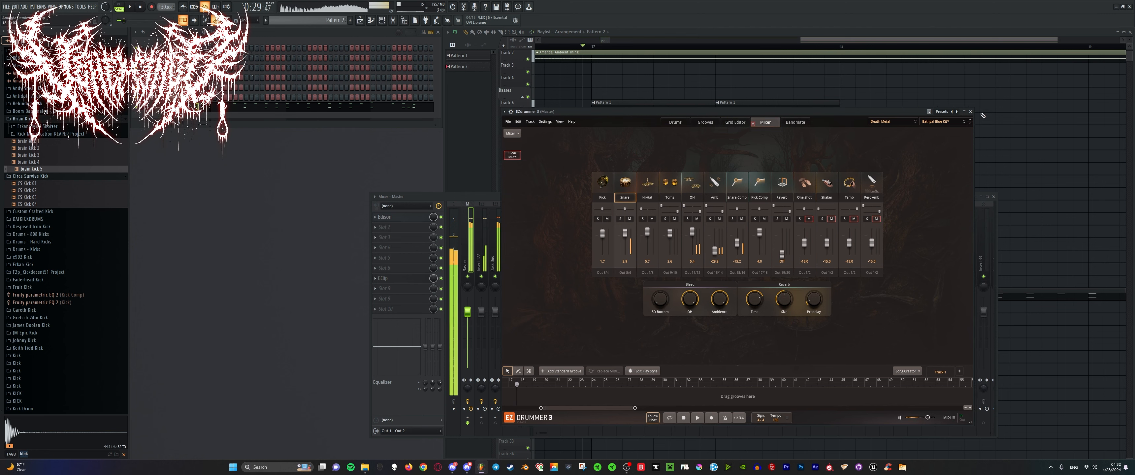
{"action": "left_click", "coordinate": [970, 111]}
Raise the Insert 17 fader slightly while the section plays.
{"action": "left_click", "coordinate": [664, 246]}
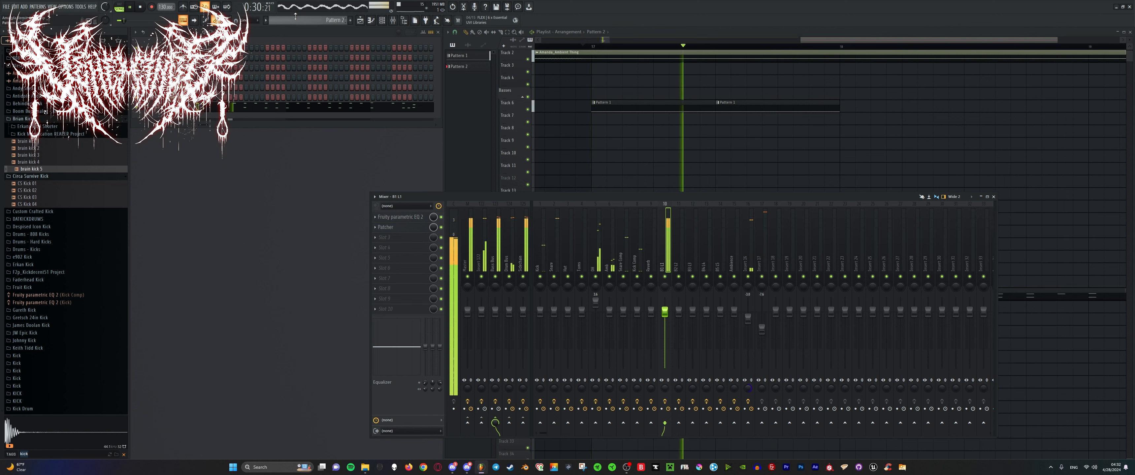
{"action": "left_click_drag", "start_coordinate": [761, 329], "coordinate": [762, 326]}
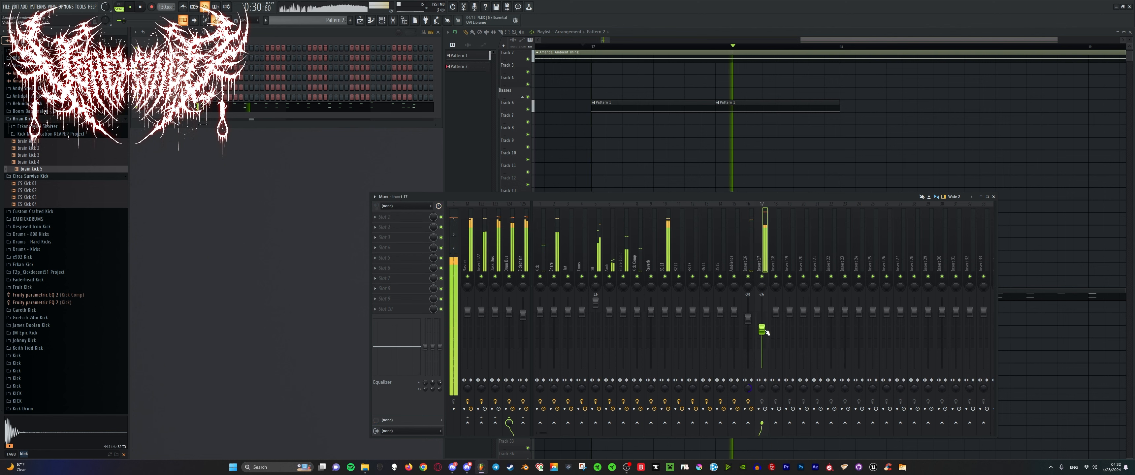
{"action": "key", "text": "space"}
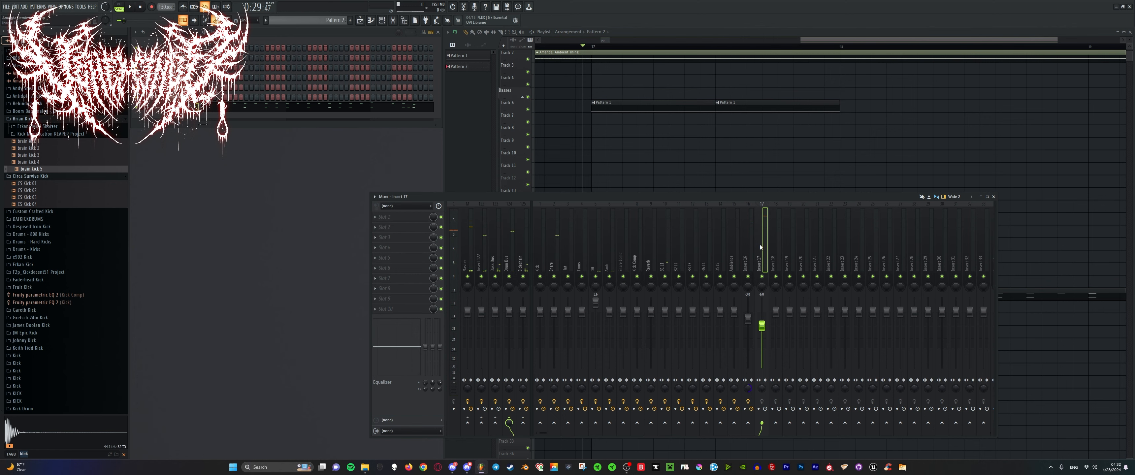
Add Fruity parametric EQ 2 to Insert 17's second slot and gently boost its low mids and highs with a slight mid dip.
{"action": "middle_click", "coordinate": [405, 227]}
{"action": "type", "text": "para"}
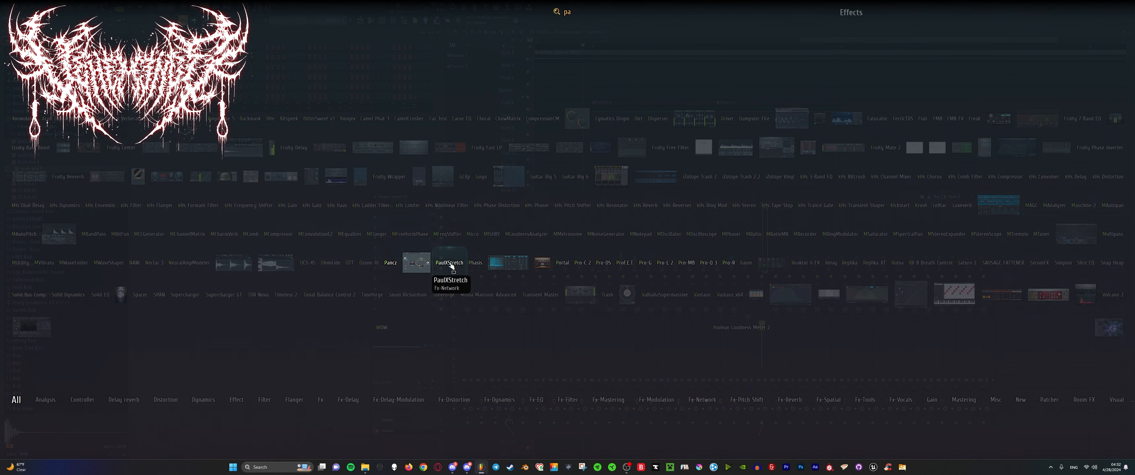
{"action": "left_click", "coordinate": [1012, 153]}
{"action": "key", "text": "space"}
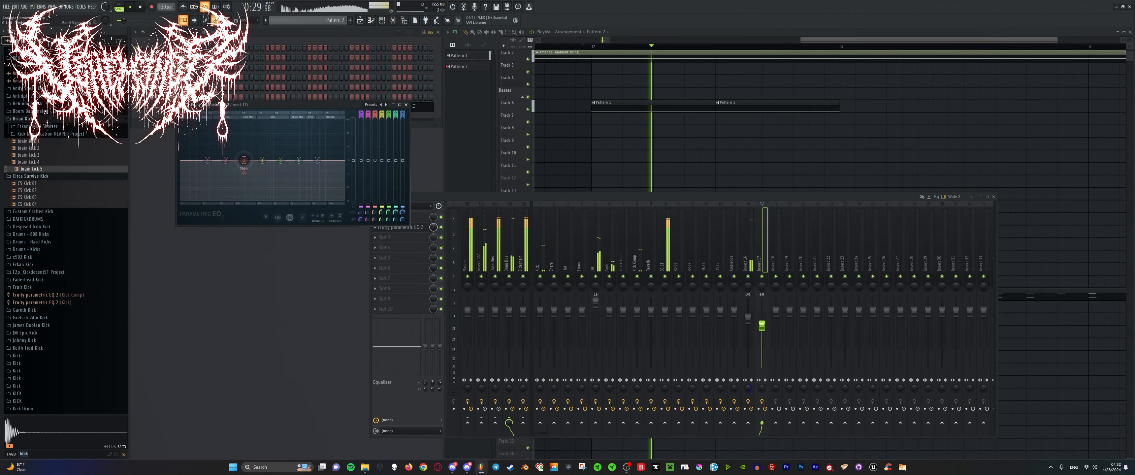
{"action": "mouse_move", "coordinate": [235, 158]}
{"action": "left_mouse_down"}
{"action": "mouse_move", "coordinate": [232, 190]}
{"action": "mouse_move", "coordinate": [232, 160]}
{"action": "left_mouse_up"}
{"action": "left_click_drag", "start_coordinate": [316, 160], "coordinate": [233, 158]}
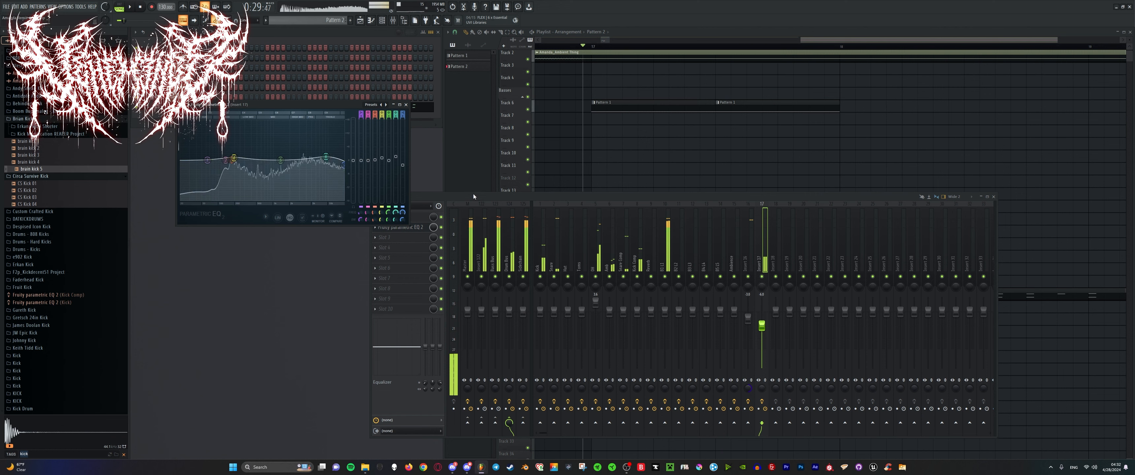
Replay the section and compare Insert 17 with its neighbouring channels in the mixer.
{"action": "left_click", "coordinate": [727, 247]}
{"action": "key", "text": "space"}
{"action": "left_click", "coordinate": [748, 247]}
{"action": "left_click", "coordinate": [763, 248]}
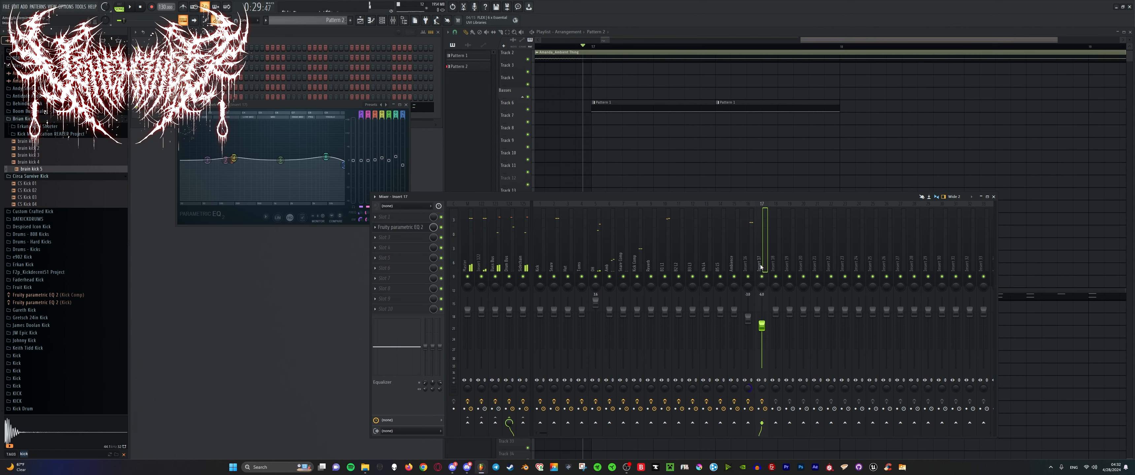
{"action": "key", "text": "space"}
{"action": "key", "text": "space"}
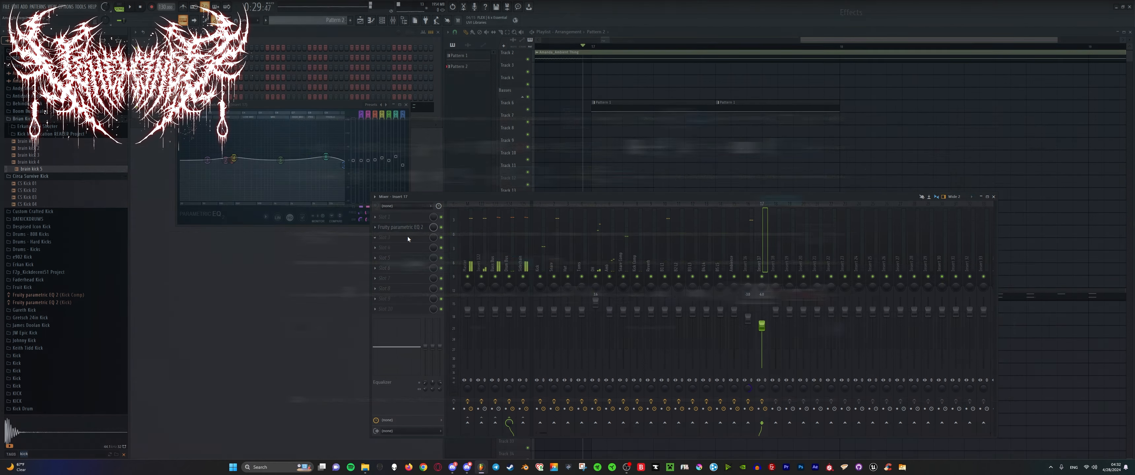
Add kHs Transient Shaper to Insert 17 after the parametric EQ and adjust its Attack amount.
{"action": "type", "text": "tra"}
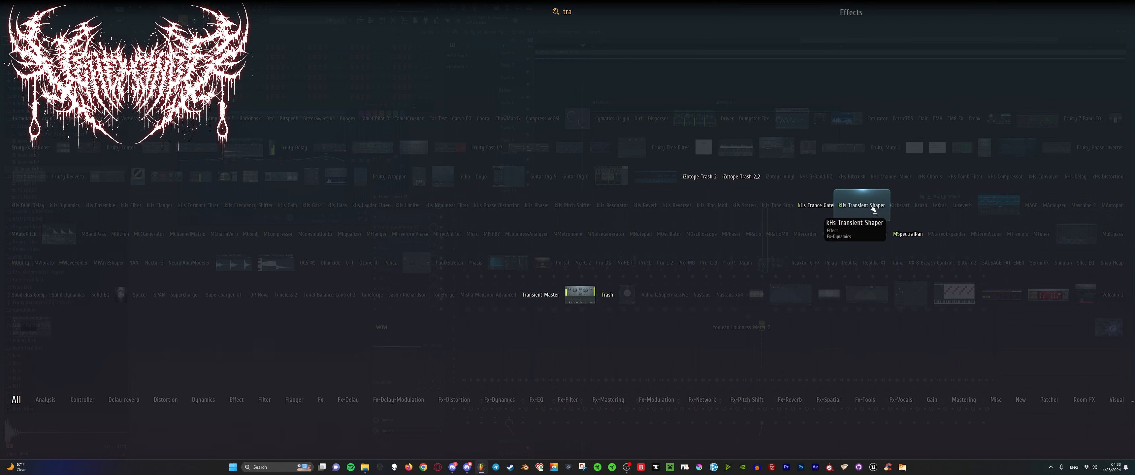
{"action": "left_click", "coordinate": [840, 199]}
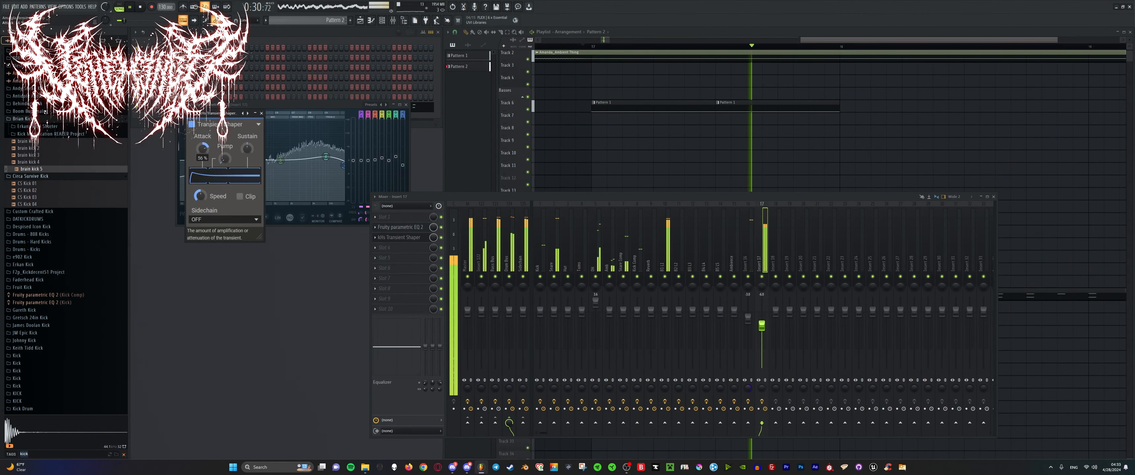
{"action": "left_click_drag", "start_coordinate": [203, 148], "coordinate": [203, 155]}
Open Maximus on the Drum Bus, switch its band view and play the section to check the drums.
{"action": "left_click", "coordinate": [508, 256]}
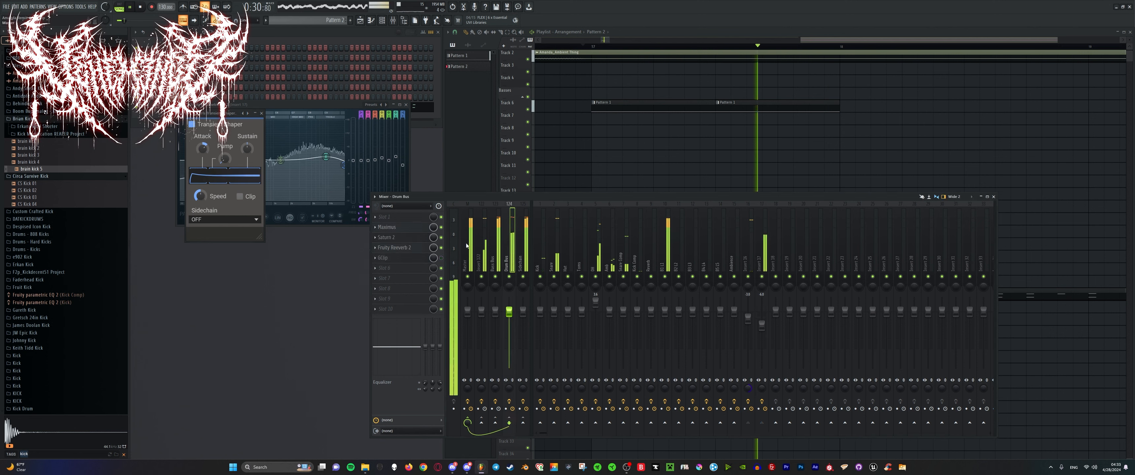
{"action": "left_click", "coordinate": [387, 227]}
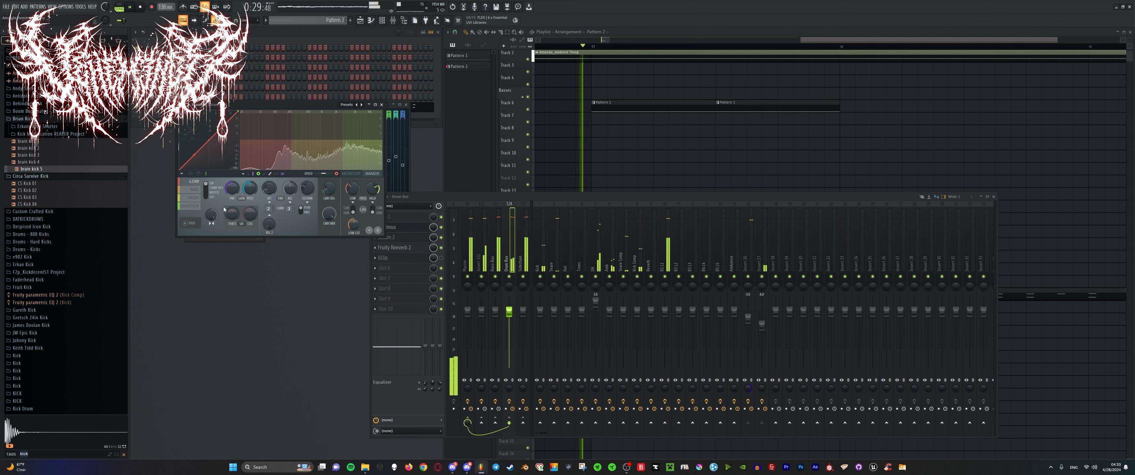
{"action": "left_click", "coordinate": [193, 197]}
{"action": "key", "text": "space"}
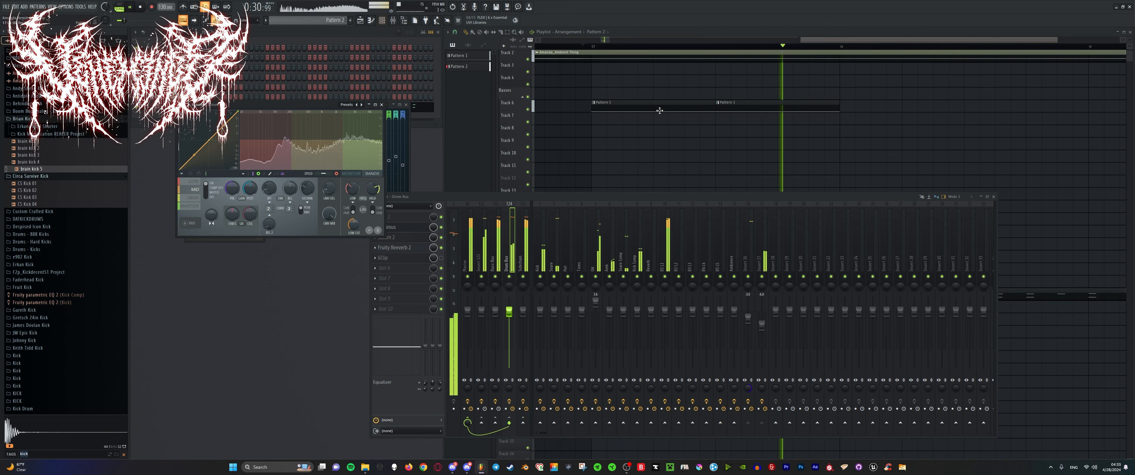
Delete the second pattern clip on Track 6, extend the first clip over its span and play the section.
{"action": "right_click", "coordinate": [728, 109]}
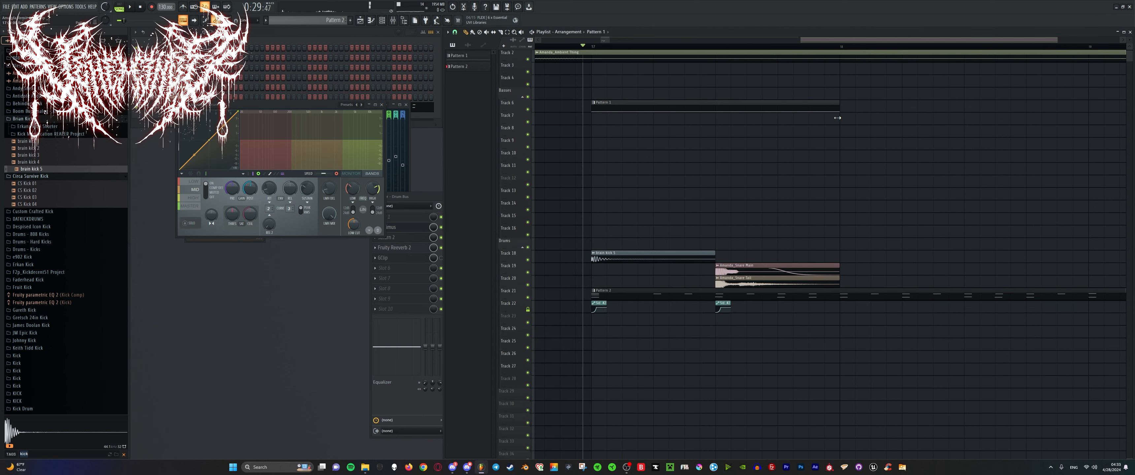
{"action": "key", "text": "space"}
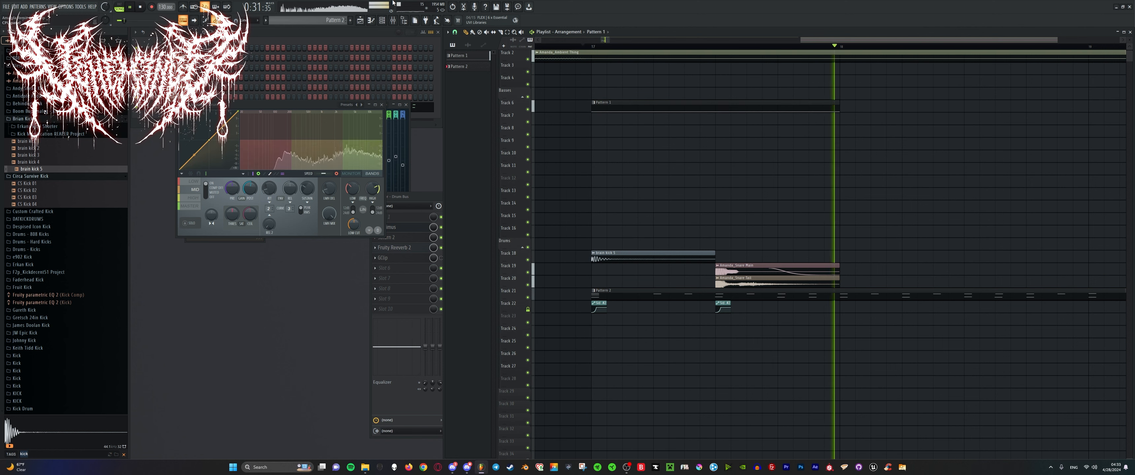
{"action": "key", "text": "space"}
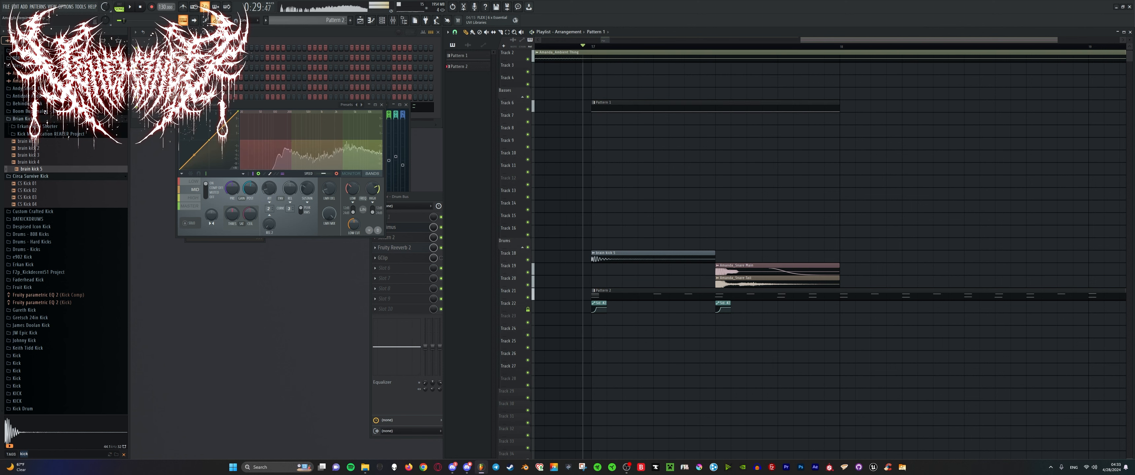
Open the granulizer channel and adjust its time knob while auditioning the section.
{"action": "left_click", "coordinate": [182, 78]}
{"action": "key", "text": "space"}
{"action": "key", "text": "space"}
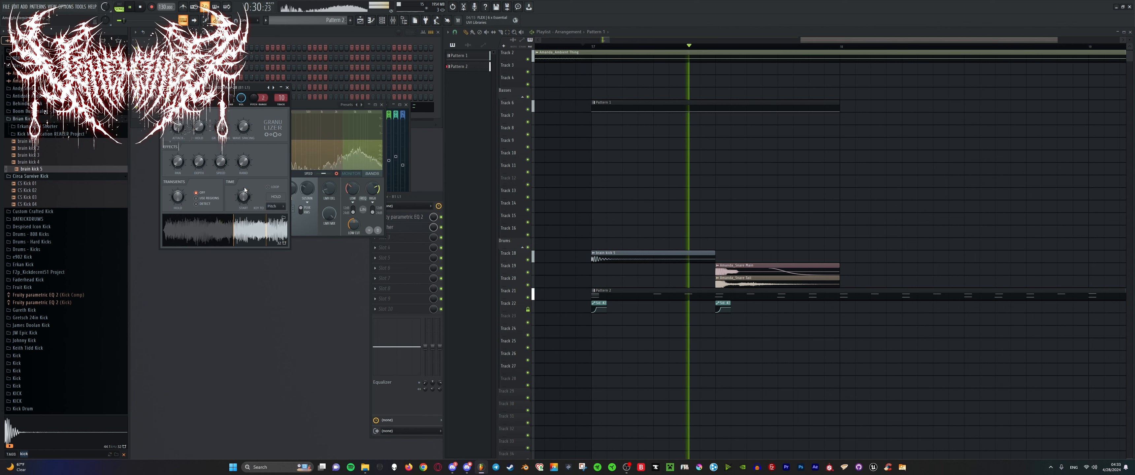
{"action": "key", "text": "space"}
{"action": "key", "text": "space"}
{"action": "left_click_drag", "start_coordinate": [245, 190], "coordinate": [244, 200]}
{"action": "key", "text": "space"}
{"action": "key", "text": "space"}
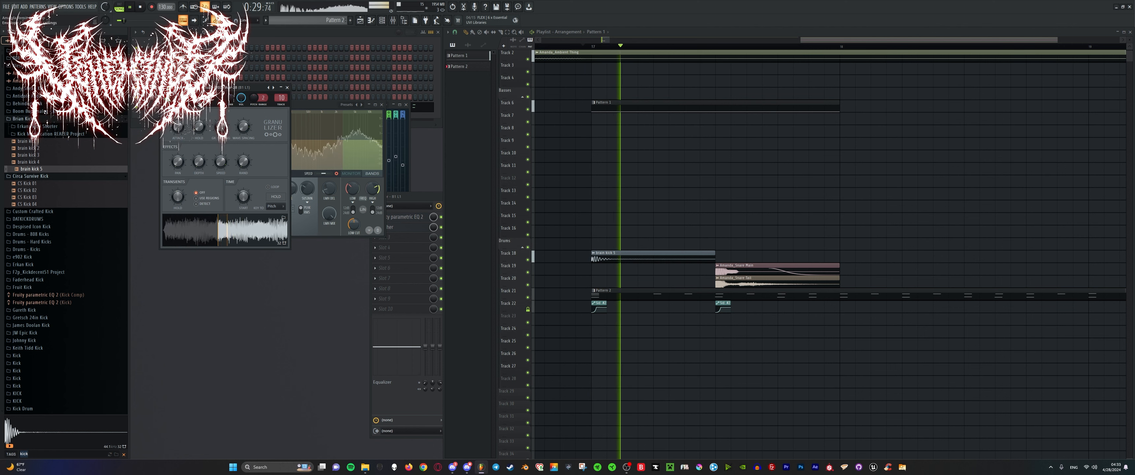
{"action": "key", "text": "space"}
{"action": "key", "text": "space"}
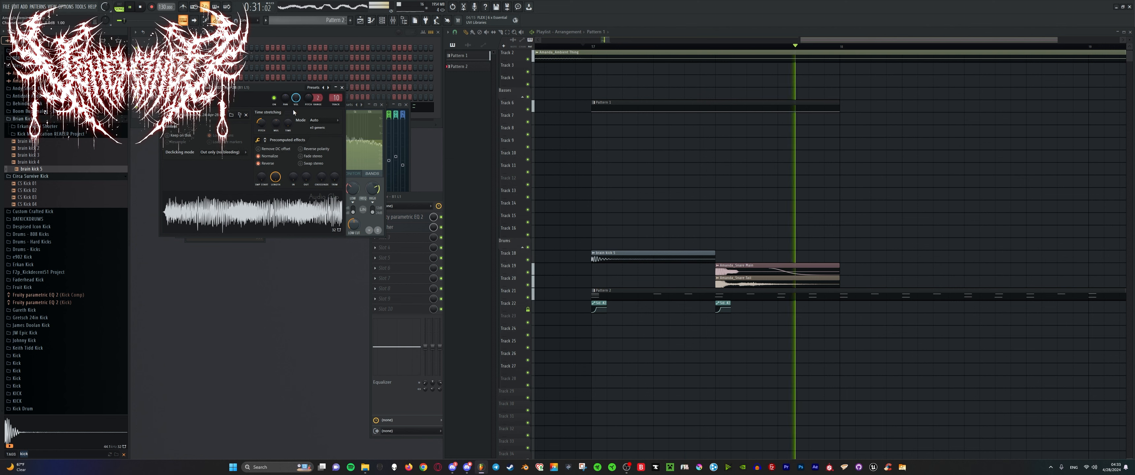
Try a different time-stretching time for the reversed sample, play it and undo the change.
{"action": "key", "text": "space"}
{"action": "key", "text": "space"}
{"action": "left_click_drag", "start_coordinate": [288, 123], "coordinate": [288, 116]}
{"action": "key", "text": "space"}
{"action": "key", "text": "space"}
{"action": "key", "text": "space"}
{"action": "key", "text": "ctrl+z"}
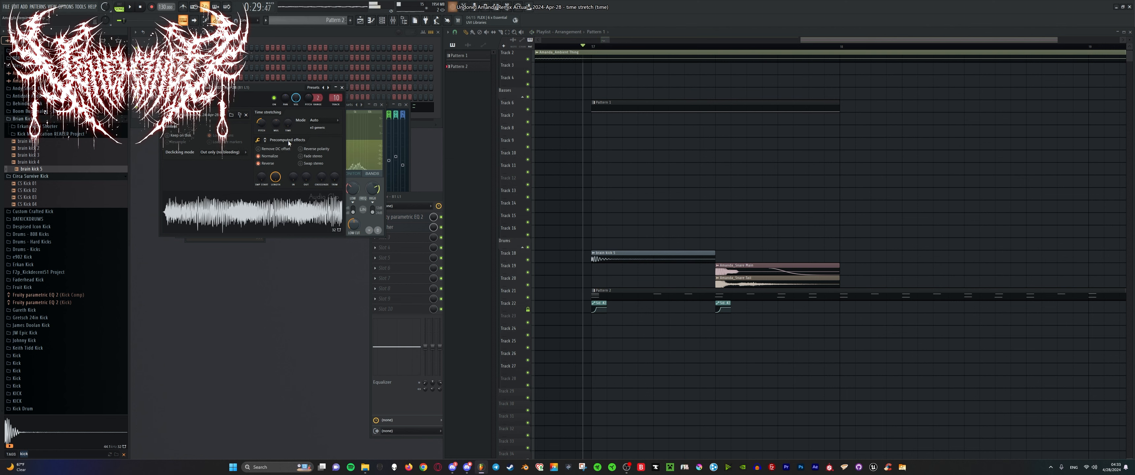
Try the Stretch time-stretching mode on the sample with changed time and pitch settings, auditioning the result.
{"action": "key", "text": "space"}
{"action": "key", "text": "space"}
{"action": "left_click", "coordinate": [316, 135]}
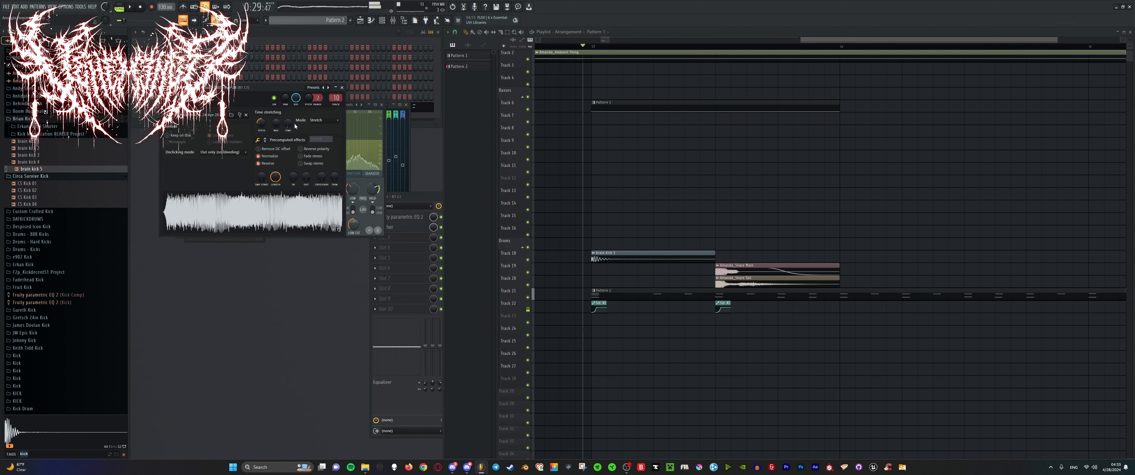
{"action": "key", "text": "space"}
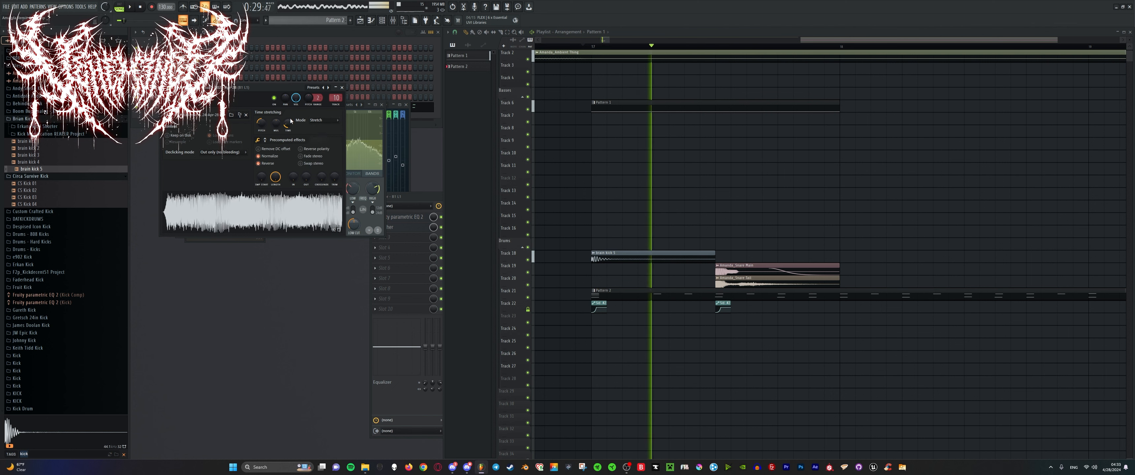
{"action": "key", "text": "space"}
{"action": "key", "text": "space"}
{"action": "key", "text": "space"}
{"action": "key", "text": "space"}
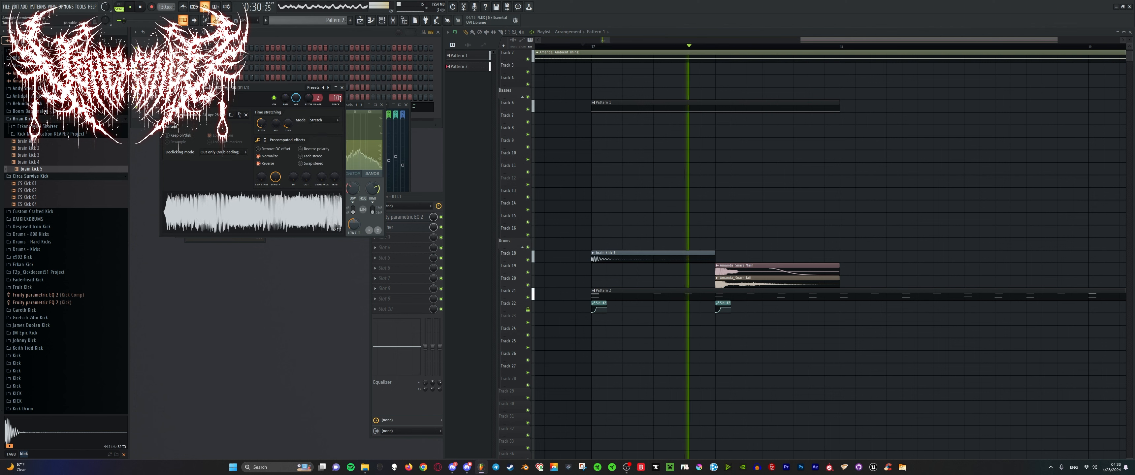
{"action": "key", "text": "space"}
Try the Resample time-stretching mode on the sample and play the section.
{"action": "left_click", "coordinate": [324, 120]}
{"action": "left_click", "coordinate": [337, 127]}
{"action": "key", "text": "space"}
{"action": "key", "text": "space"}
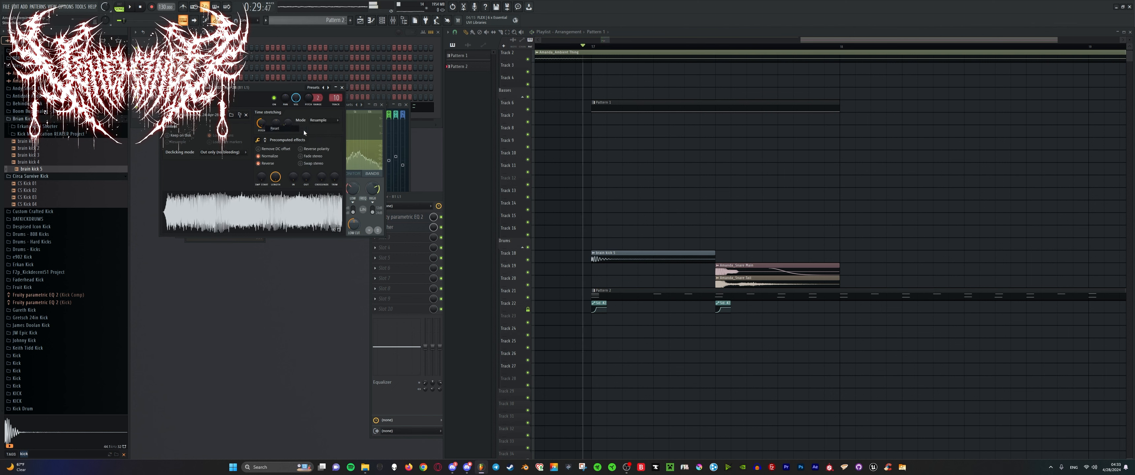
Set the sample's time-stretching mode to Auto and reset its time knob to the default.
{"action": "left_click", "coordinate": [320, 121]}
{"action": "key", "text": "space"}
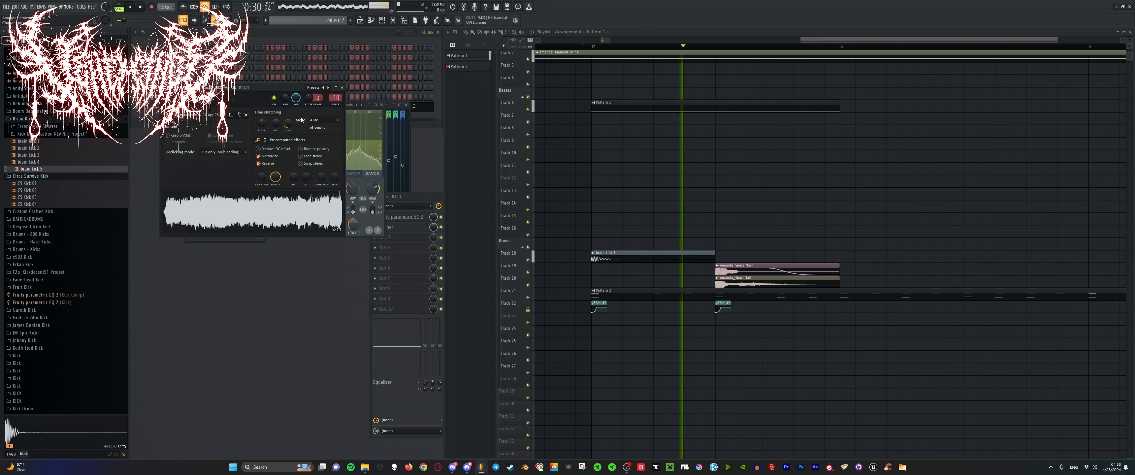
{"action": "key", "text": "space"}
{"action": "left_click", "coordinate": [288, 124], "text": "alt"}
{"action": "key", "text": "space"}
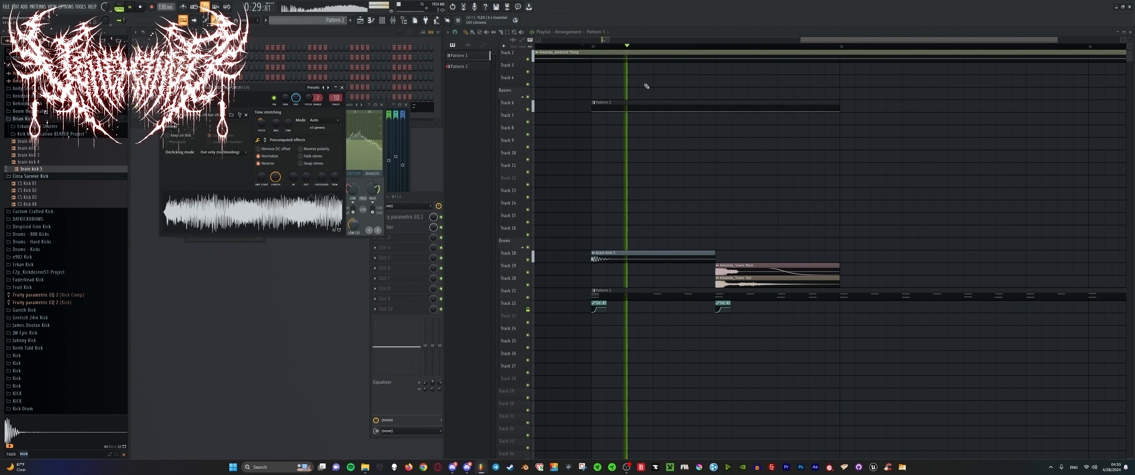
Shorten the pattern clip on Track 6 to end where the snare starts, and play the section.
{"action": "key", "text": "space"}
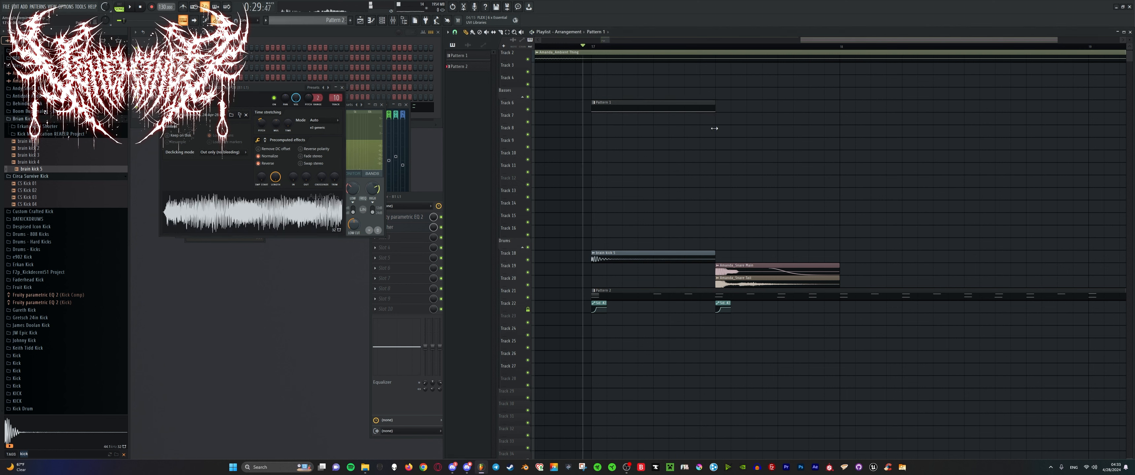
{"action": "key", "text": "space"}
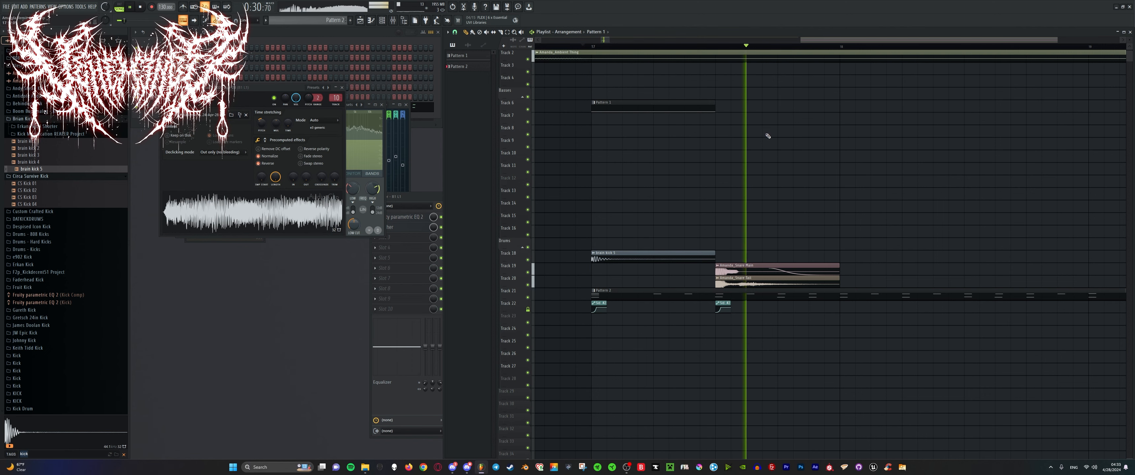
{"action": "scroll", "coordinate": [650, 237], "scroll_direction": "down", "scroll_amount": 1}
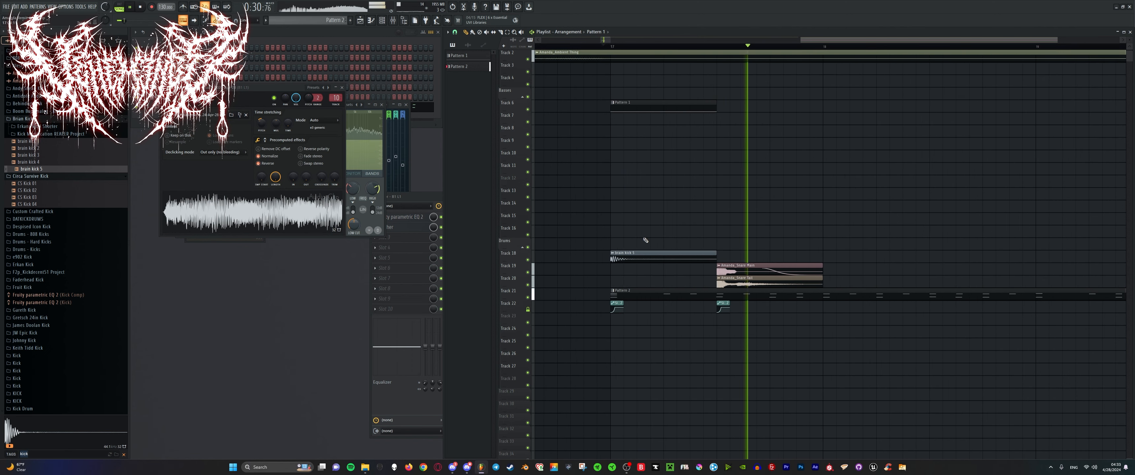
{"action": "key", "text": "space"}
{"action": "scroll", "coordinate": [647, 230], "scroll_direction": "down", "scroll_amount": 3}
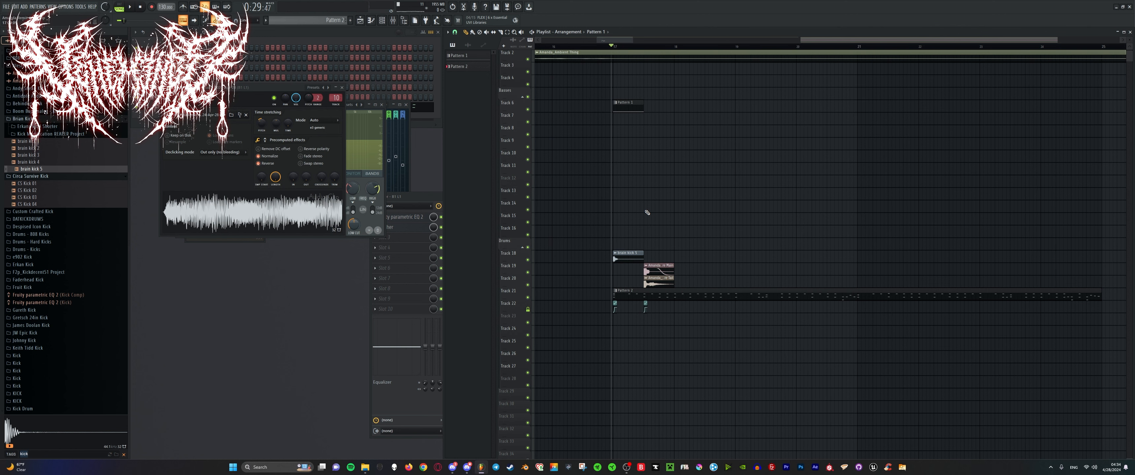
Lower the Insert 17 fader slightly in the mixer while the section plays.
{"action": "key", "text": "space"}
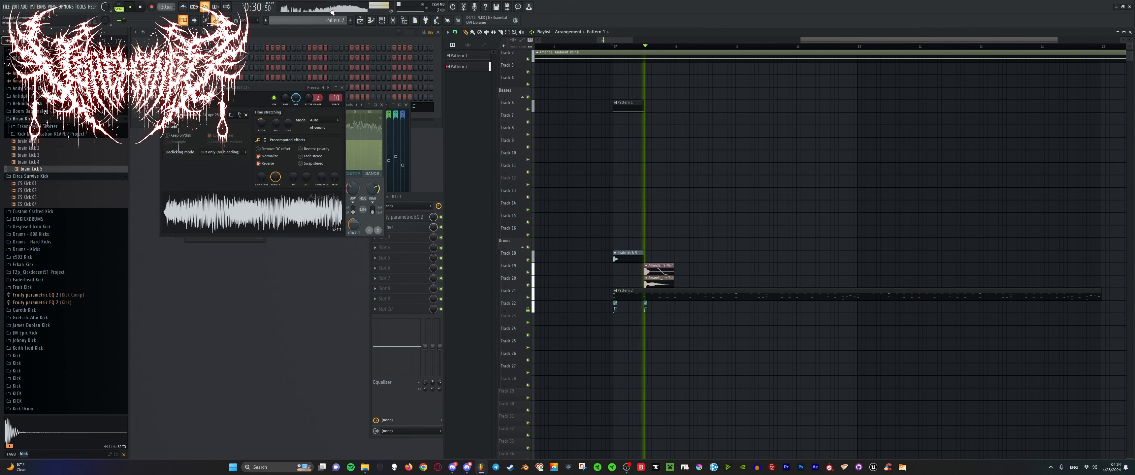
{"action": "key", "text": "F9"}
{"action": "left_click_drag", "start_coordinate": [761, 325], "coordinate": [762, 329]}
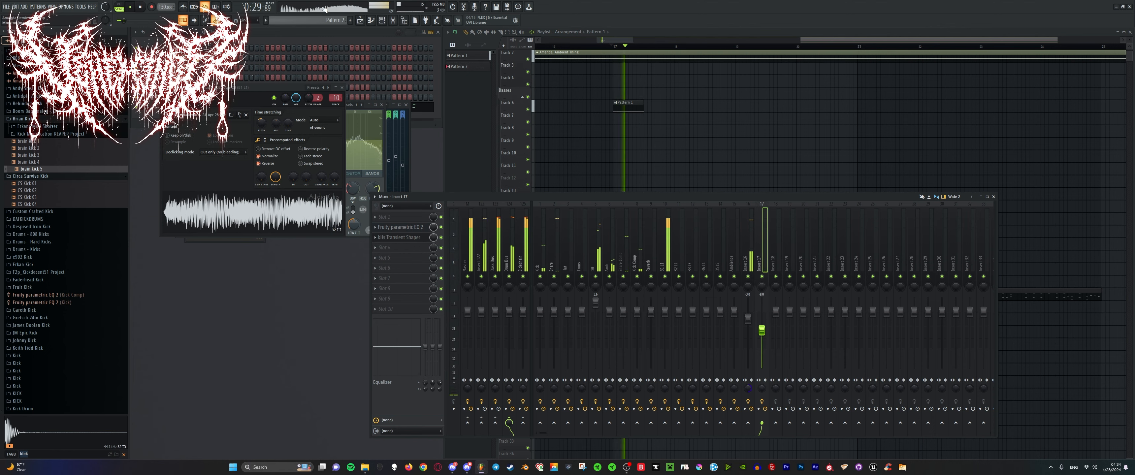
{"action": "left_click", "coordinate": [471, 131]}
Shorten the long pattern clip on Track 21 to end with the snare clips, and play the section.
{"action": "scroll", "coordinate": [714, 185], "scroll_direction": "down", "scroll_amount": 6}
{"action": "scroll", "coordinate": [806, 215], "scroll_direction": "up", "scroll_amount": 3}
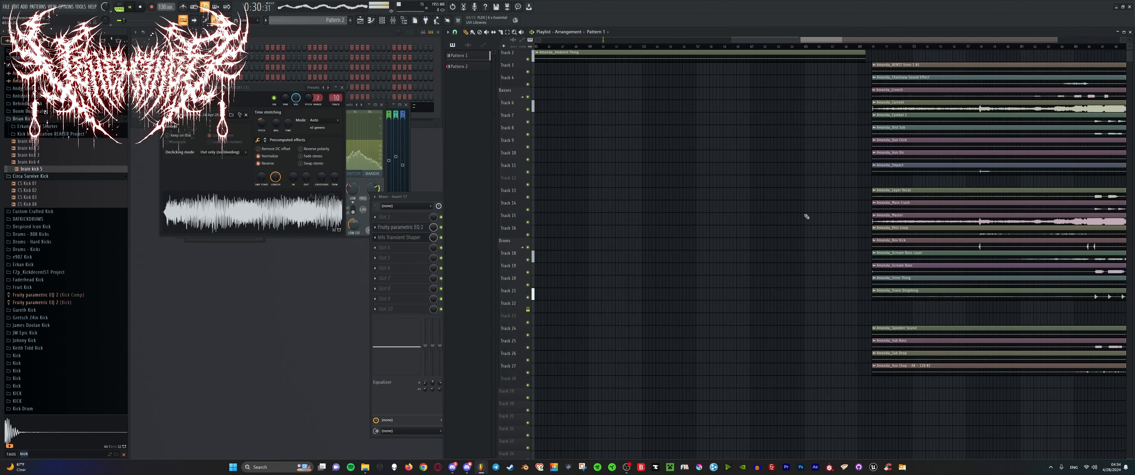
{"action": "scroll", "coordinate": [806, 215], "scroll_direction": "down", "scroll_amount": 3}
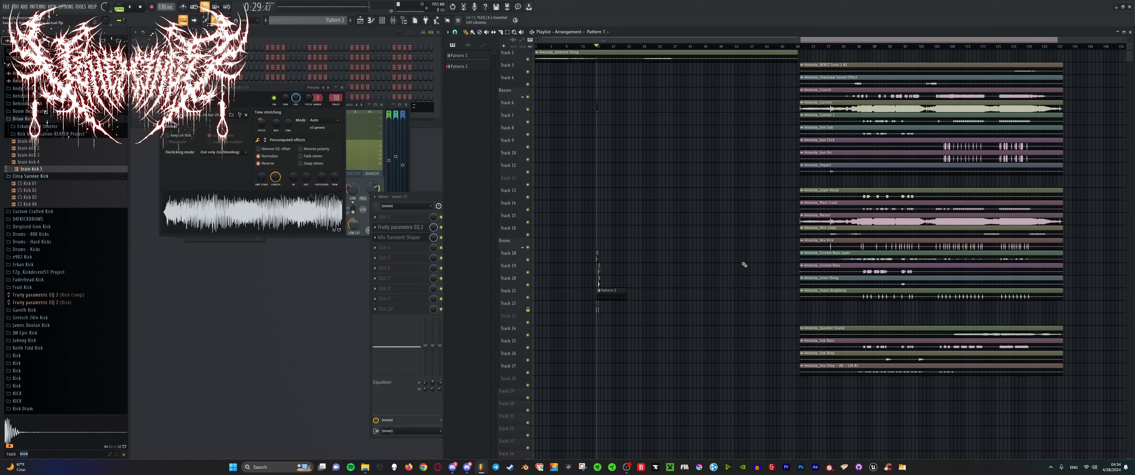
{"action": "scroll", "coordinate": [631, 261], "scroll_direction": "up", "scroll_amount": 4}
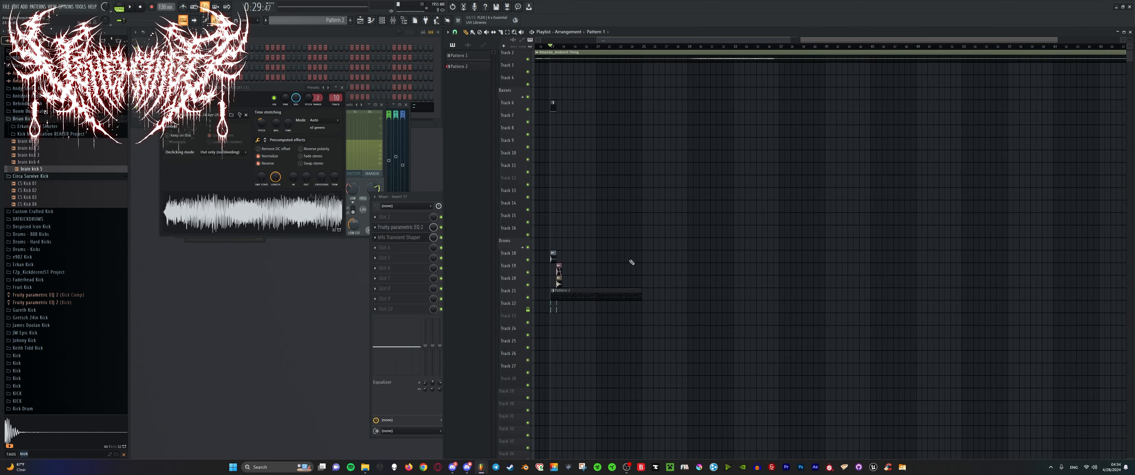
{"action": "scroll", "coordinate": [631, 261], "scroll_direction": "down", "scroll_amount": 2}
{"action": "scroll", "coordinate": [589, 244], "scroll_direction": "up", "scroll_amount": 6}
{"action": "scroll", "coordinate": [1044, 293], "scroll_direction": "down", "scroll_amount": 1}
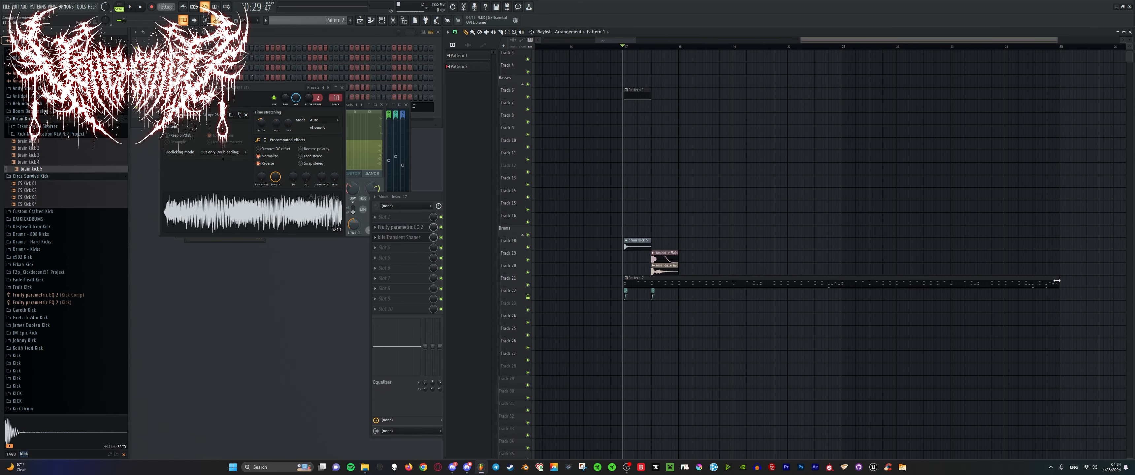
{"action": "left_click_drag", "start_coordinate": [1056, 281], "coordinate": [713, 295]}
{"action": "scroll", "coordinate": [679, 300], "scroll_direction": "up", "scroll_amount": 4}
{"action": "key", "text": "space"}
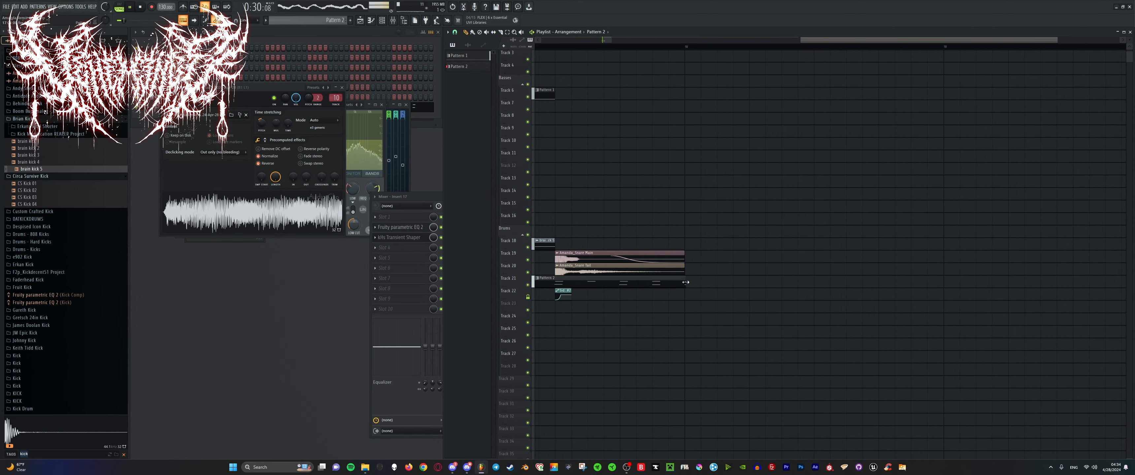
{"action": "key", "text": "space"}
{"action": "key", "text": "space"}
Add a second pattern clip on Track 6, duplicate all clips of the drum section directly after the originals and play the result.
{"action": "scroll", "coordinate": [613, 264], "scroll_direction": "down", "scroll_amount": 3}
{"action": "scroll", "coordinate": [573, 238], "scroll_direction": "up", "scroll_amount": 2}
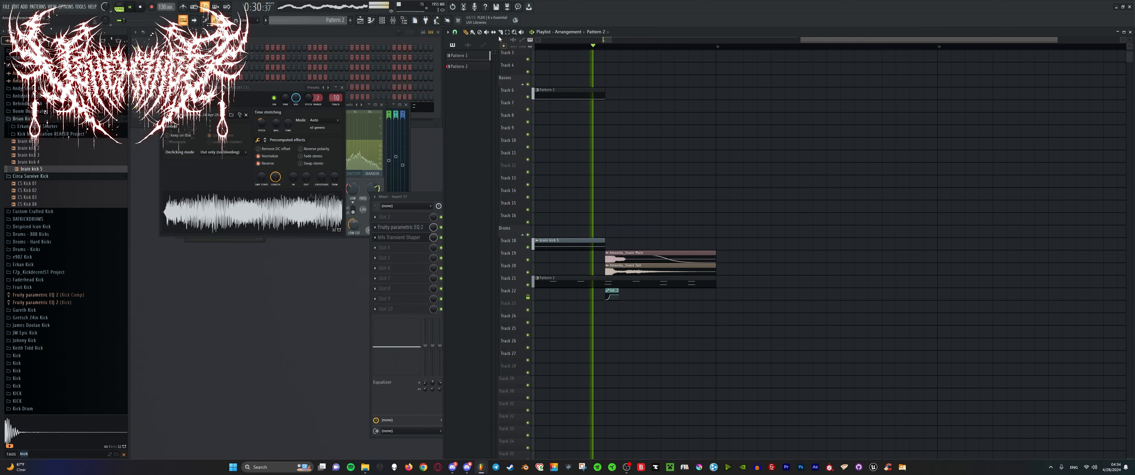
{"action": "key", "text": "space"}
{"action": "scroll", "coordinate": [550, 108], "scroll_direction": "down", "scroll_amount": 4}
{"action": "left_click_drag", "start_coordinate": [575, 73], "coordinate": [742, 322]}
{"action": "key", "text": "ctrl+b"}
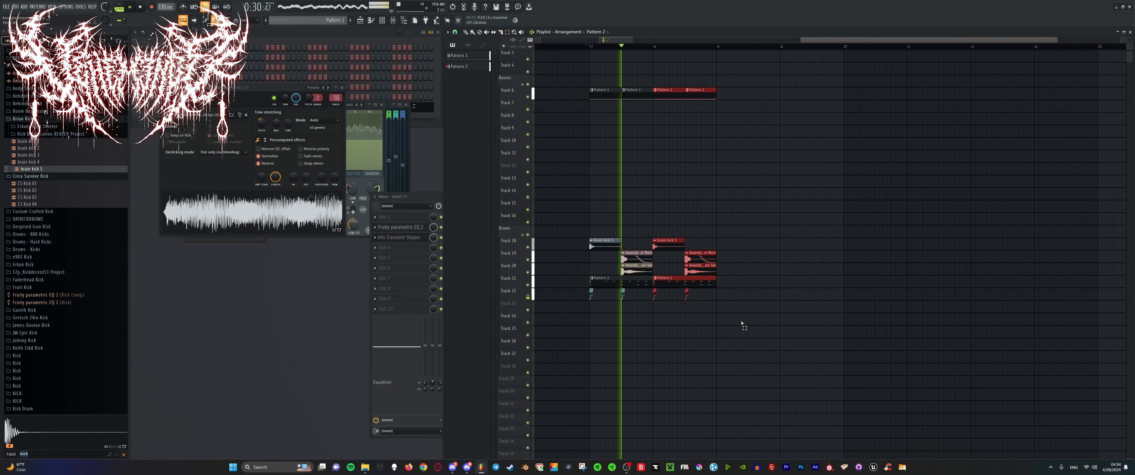
{"action": "scroll", "coordinate": [683, 308], "scroll_direction": "up", "scroll_amount": 3}
{"action": "scroll", "coordinate": [684, 320], "scroll_direction": "down", "scroll_amount": 3}
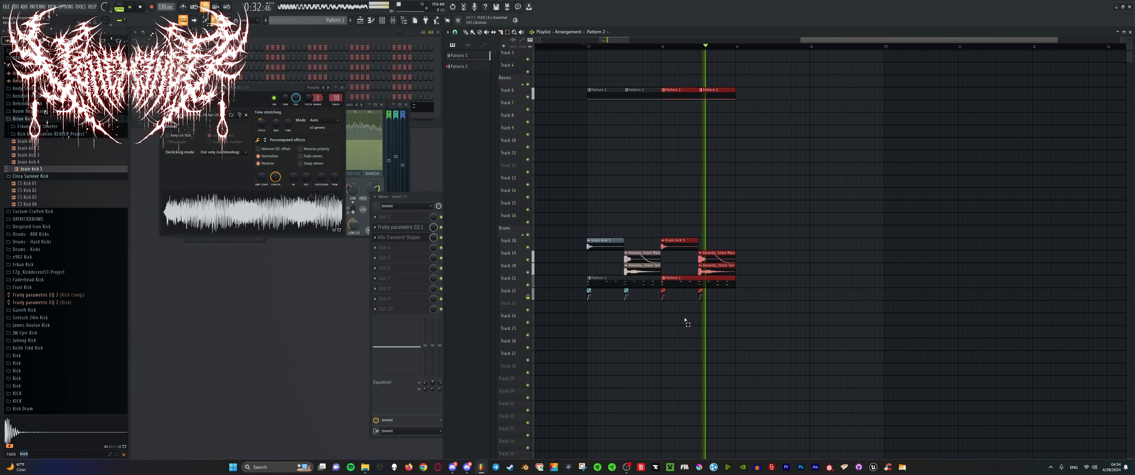
{"action": "key", "text": "space"}
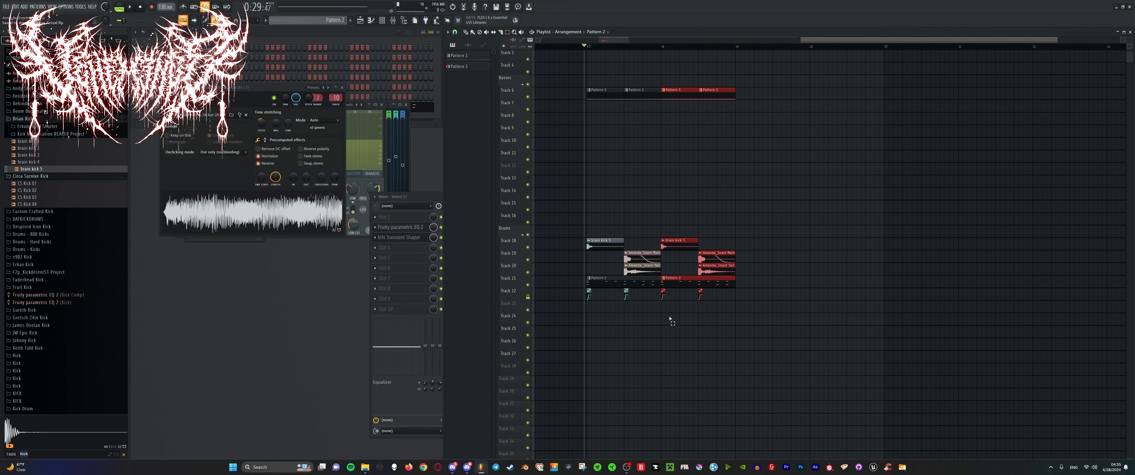
Show the mixer, play the section, solo the B1 L1 channel and open its Patcher effect.
{"action": "key", "text": "F9"}
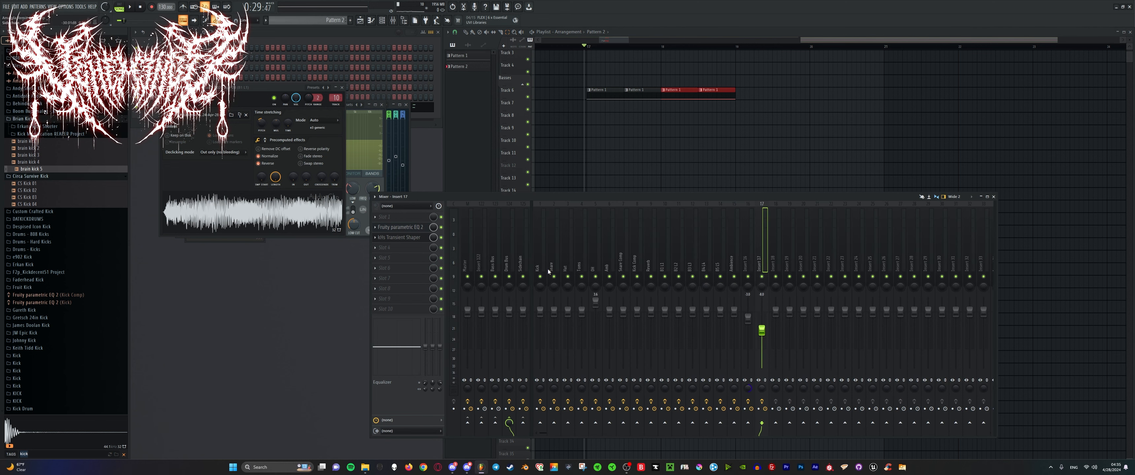
{"action": "key", "text": "space"}
{"action": "key", "text": "space"}
{"action": "key", "text": "space"}
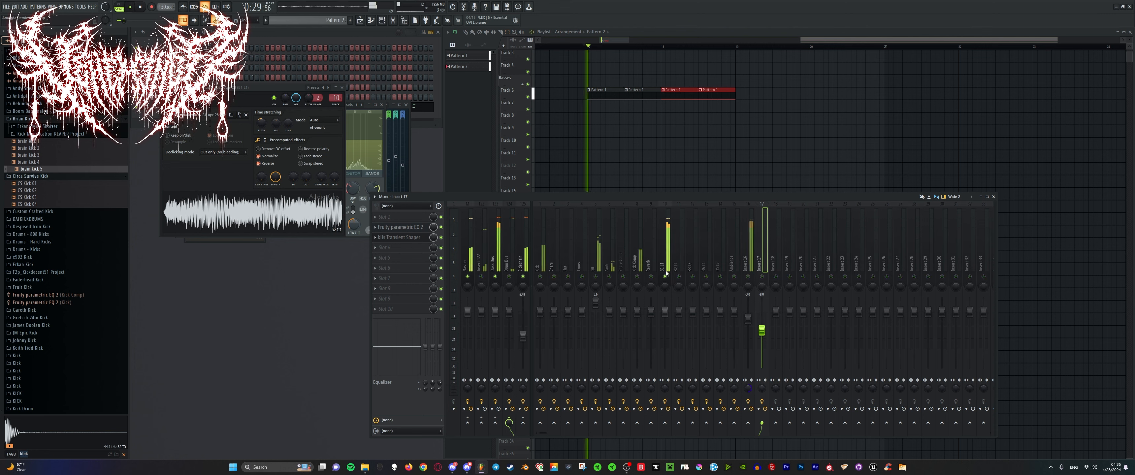
{"action": "right_click", "coordinate": [665, 277]}
{"action": "left_click", "coordinate": [388, 227]}
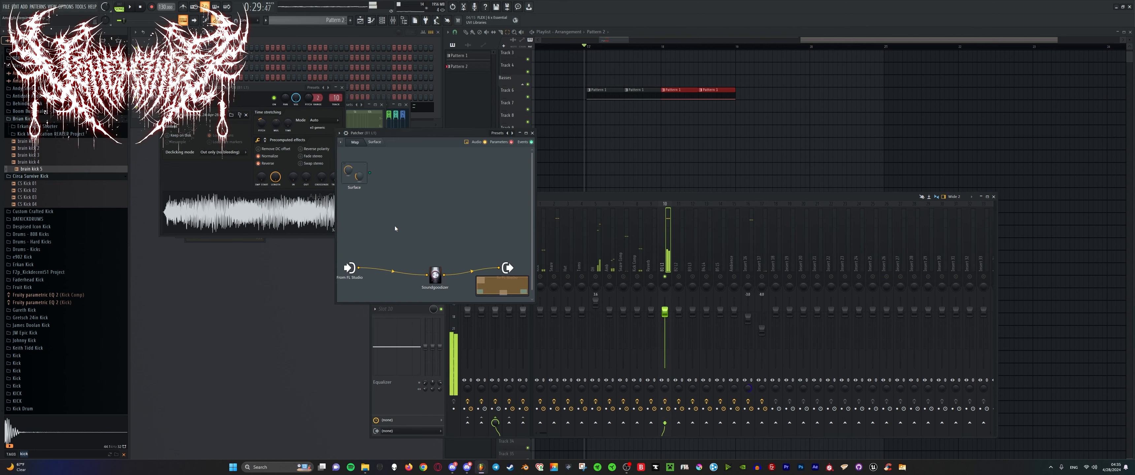
Move Patcher's To FL Studio node away from the Soundgoodizer, shift the mixer clear of the Patcher window and play the soloed channel.
{"action": "left_click_drag", "start_coordinate": [509, 273], "coordinate": [518, 247]}
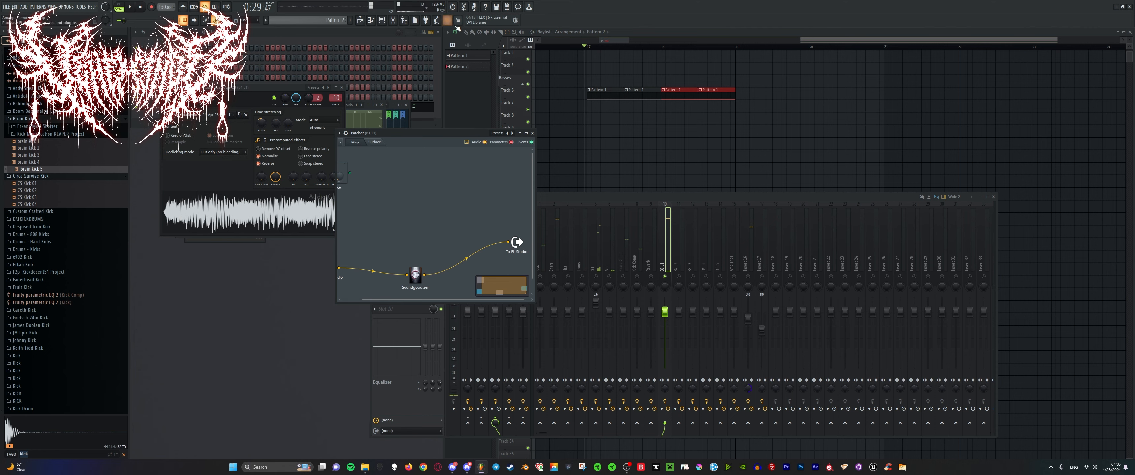
{"action": "left_click_drag", "start_coordinate": [614, 196], "coordinate": [791, 197]}
{"action": "key", "text": "space"}
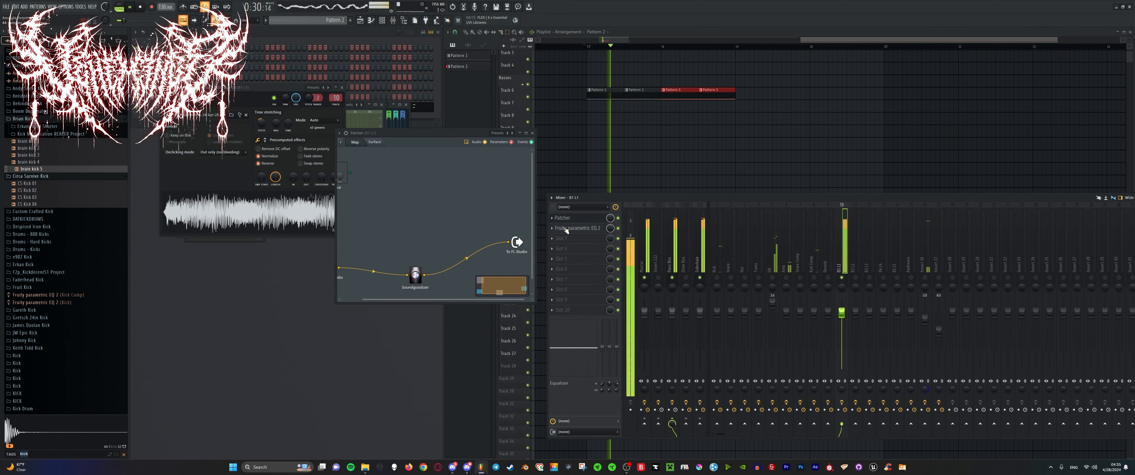
{"action": "key", "text": "space"}
{"action": "key", "text": "space"}
Insert a second Soundgoodizer between the first one and the To FL Studio node, play the channel and check its controls.
{"action": "left_click", "coordinate": [334, 8]}
{"action": "left_click", "coordinate": [426, 19]}
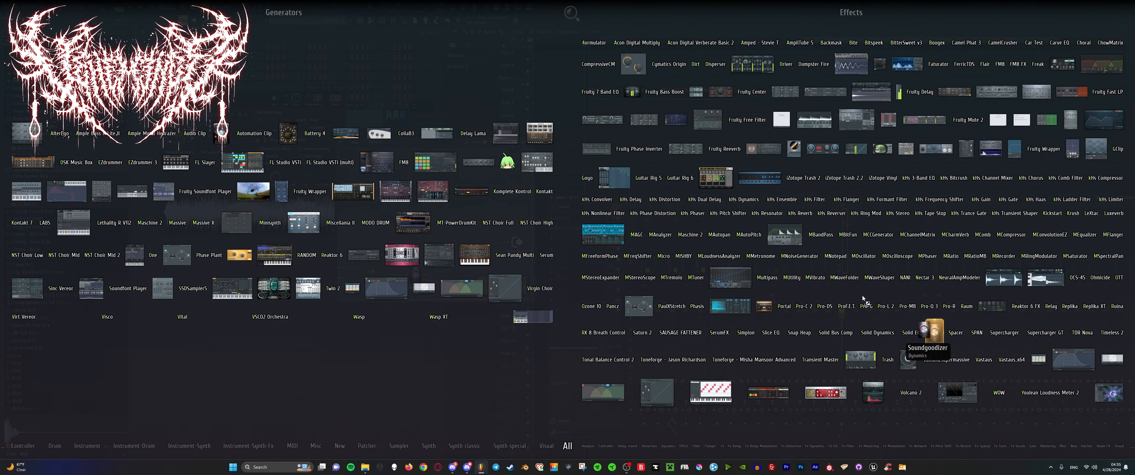
{"action": "left_click_drag", "start_coordinate": [864, 299], "coordinate": [470, 238]}
{"action": "key", "text": "space"}
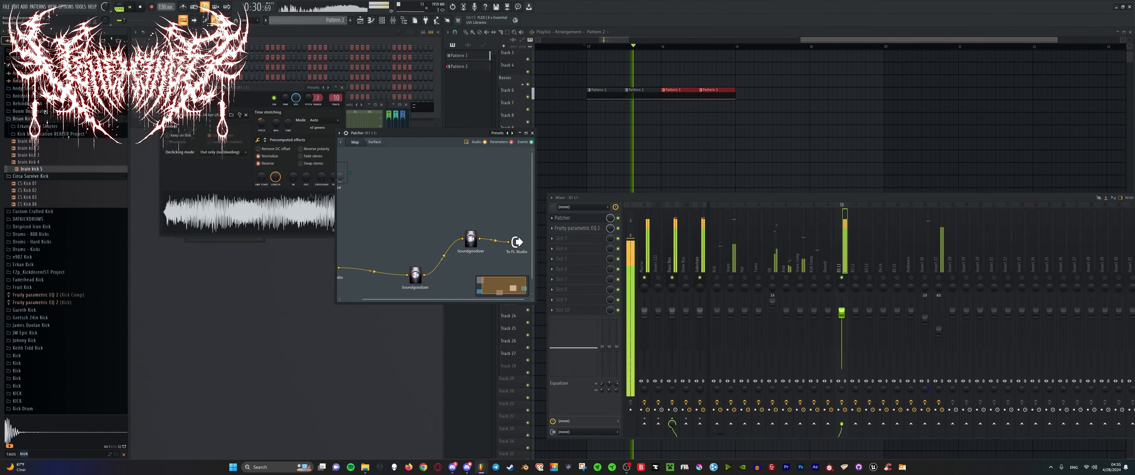
{"action": "double_click", "coordinate": [470, 239]}
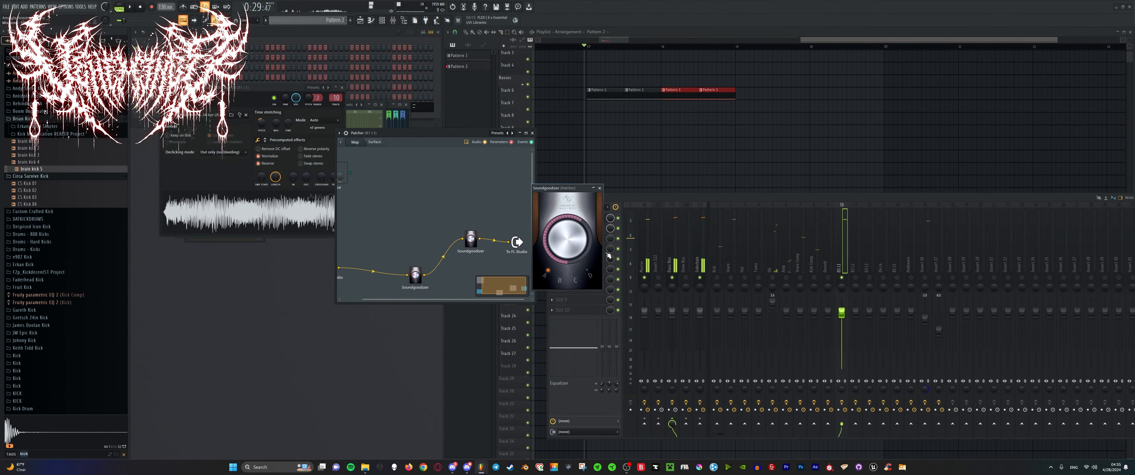
{"action": "left_click", "coordinate": [595, 188]}
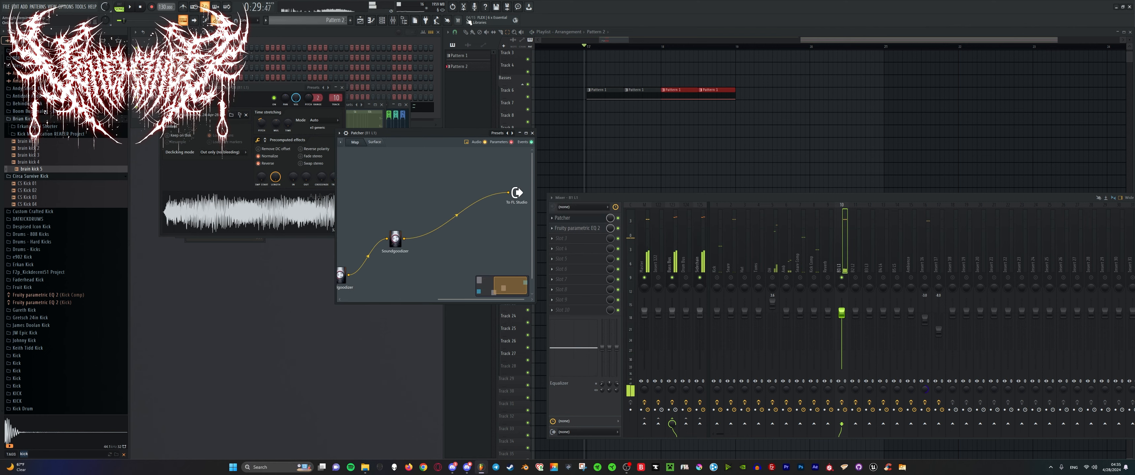
Insert CamelCrusher between the second Soundgoodizer and the To FL Studio node, switch to another preset and audition the channel.
{"action": "left_click", "coordinate": [426, 20]}
{"action": "left_click_drag", "start_coordinate": [1012, 44], "coordinate": [485, 217]}
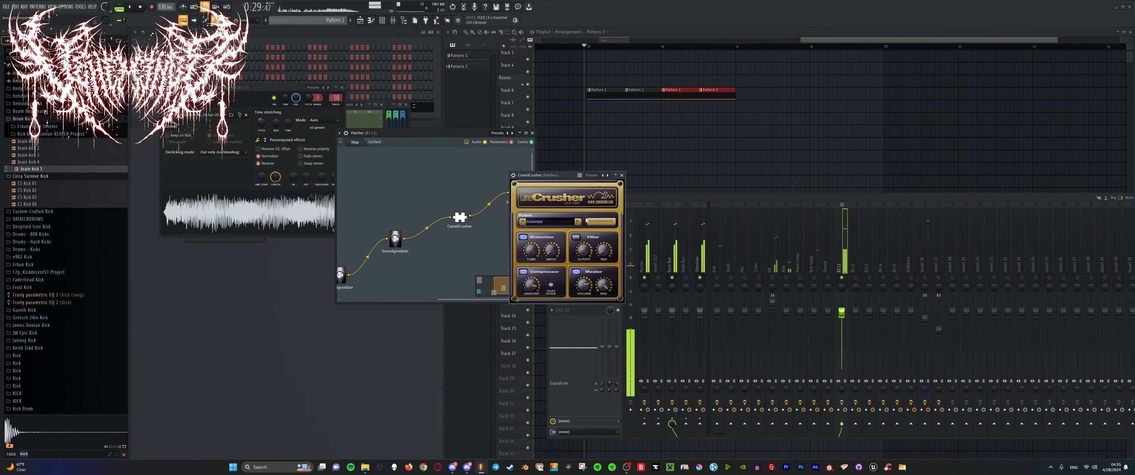
{"action": "left_click", "coordinate": [578, 221]}
{"action": "key", "text": "space"}
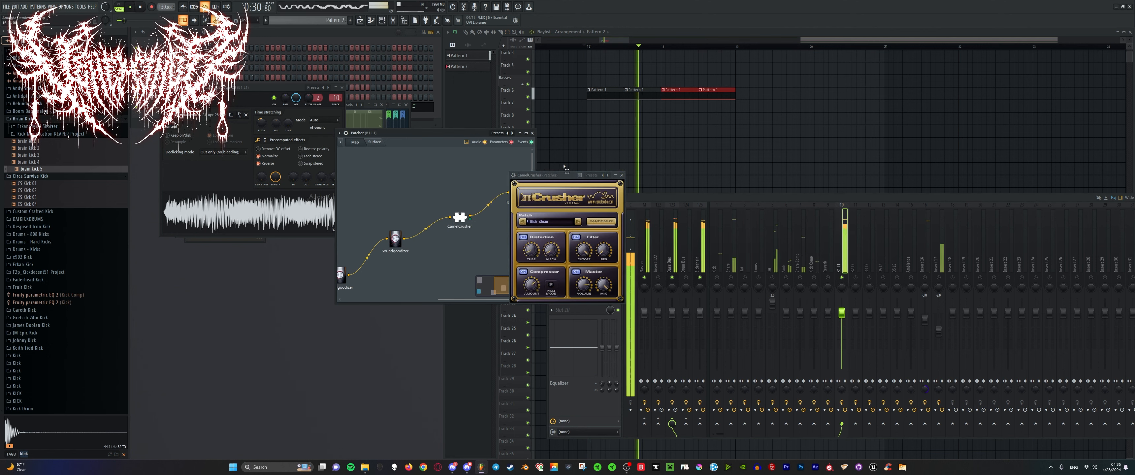
{"action": "key", "text": "space"}
{"action": "left_click", "coordinate": [621, 175]}
{"action": "key", "text": "space"}
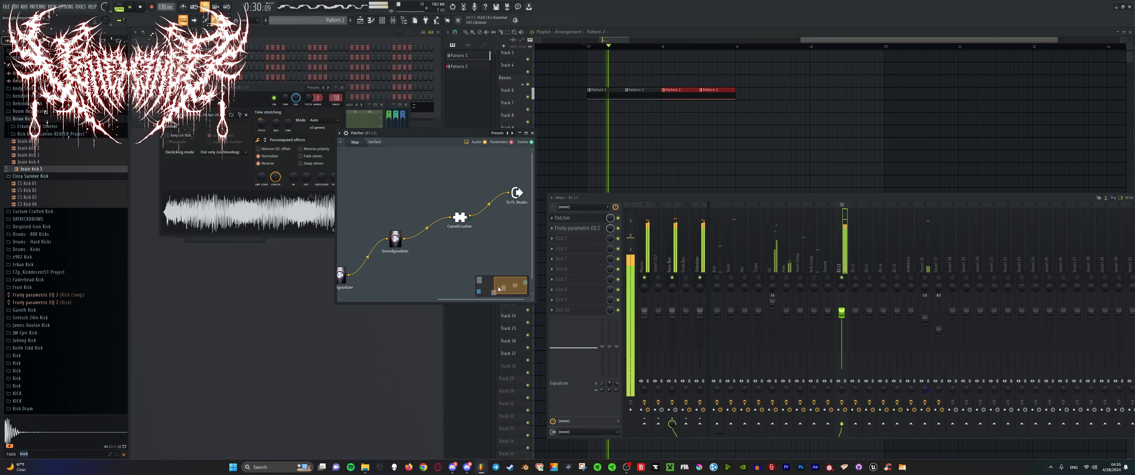
Insert Fruity Parametric EQ 2 between the From FL Studio node and the first Soundgoodizer.
{"action": "key", "text": "space"}
{"action": "left_click_drag", "start_coordinate": [391, 251], "coordinate": [486, 239]}
{"action": "left_click", "coordinate": [426, 21]}
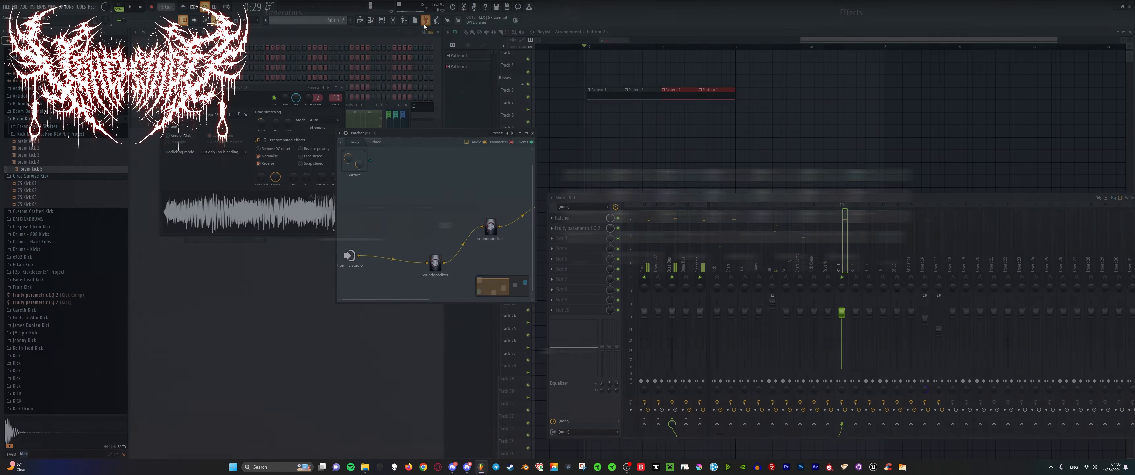
{"action": "type", "text": "para"}
{"action": "left_click", "coordinate": [1101, 125]}
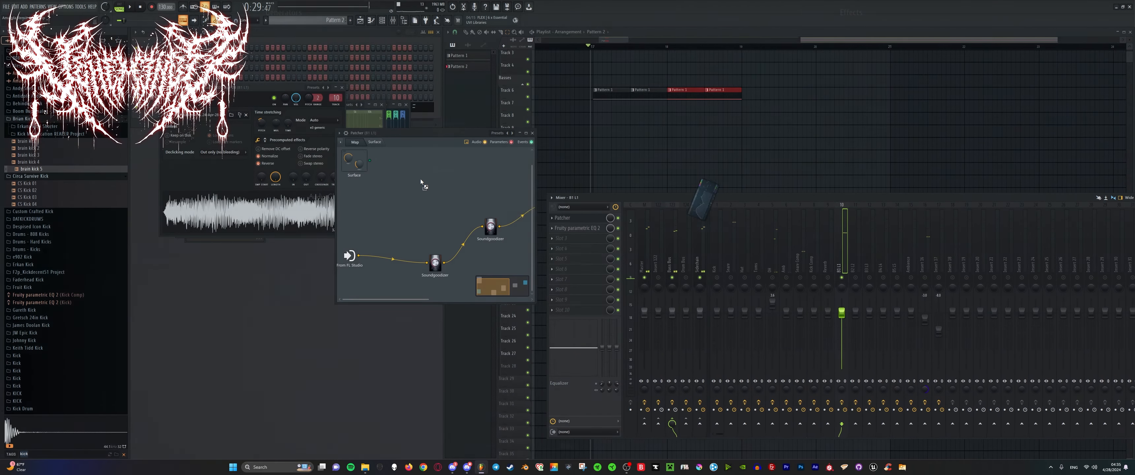
Boost several bands strongly in the low range of Patcher's Fruity Parametric EQ 2, auditioning the channel between changes.
{"action": "left_click_drag", "start_coordinate": [501, 234], "coordinate": [510, 194]}
{"action": "key", "text": "space"}
{"action": "key", "text": "space"}
{"action": "left_click_drag", "start_coordinate": [536, 235], "coordinate": [482, 195]}
{"action": "key", "text": "space"}
{"action": "key", "text": "space"}
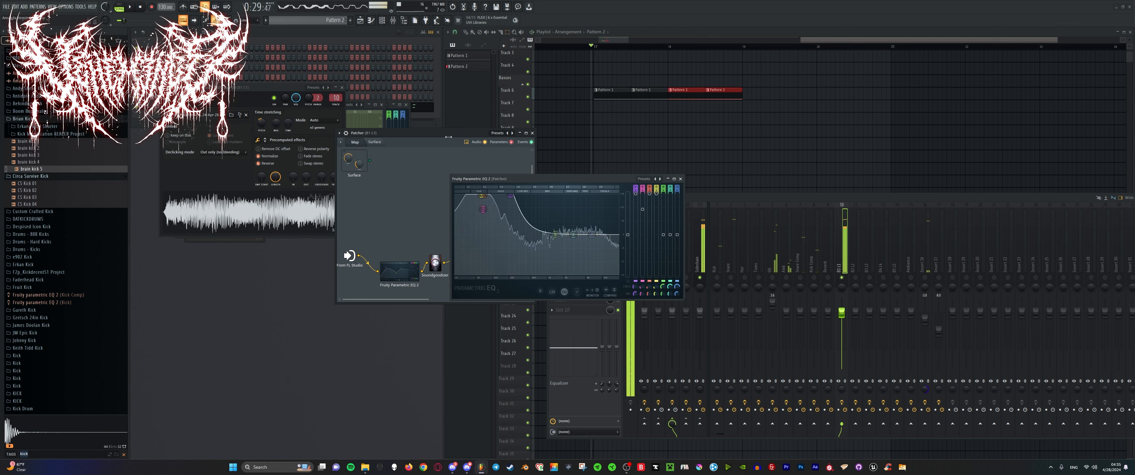
{"action": "key", "text": "space"}
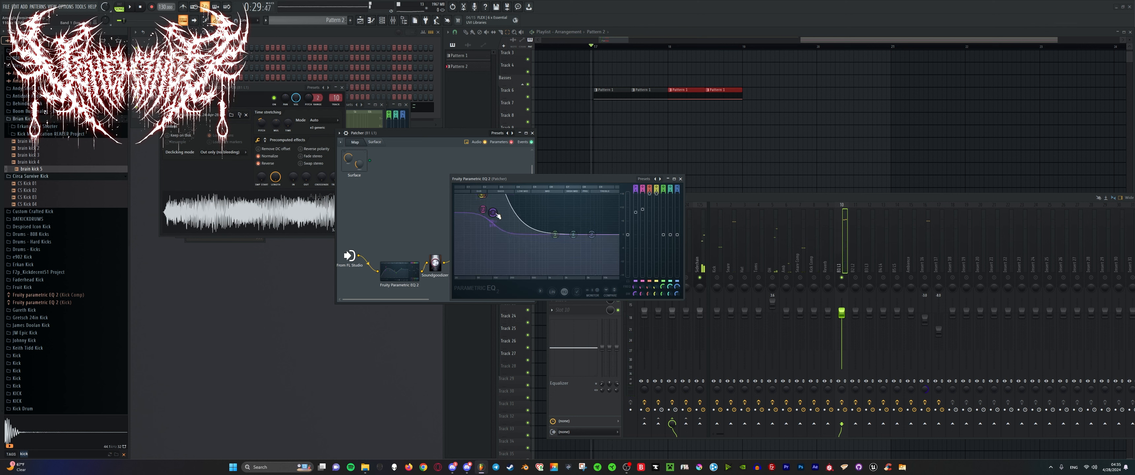
{"action": "left_click_drag", "start_coordinate": [505, 234], "coordinate": [484, 202]}
{"action": "key", "text": "space"}
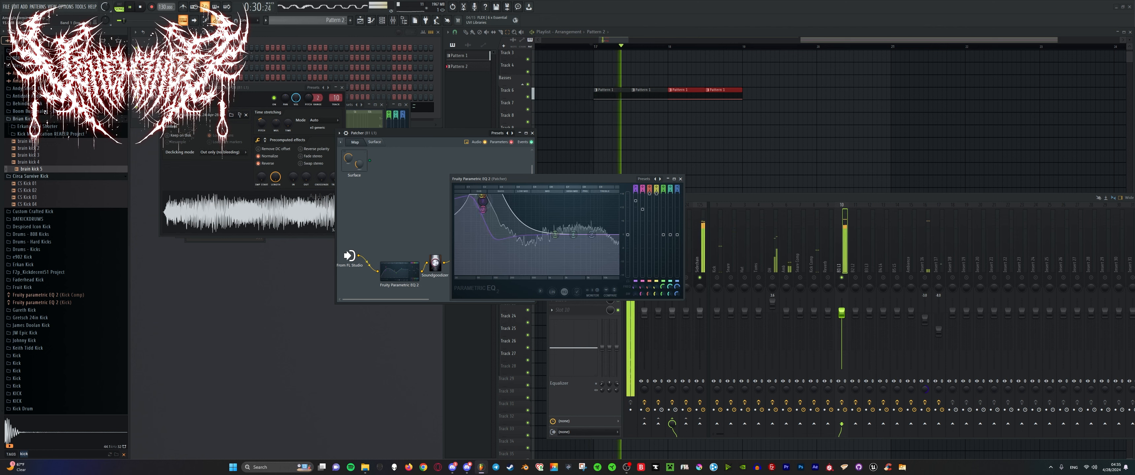
{"action": "key", "text": "space"}
Move the EQ window aside, rearrange Patcher's nodes and overview map, and shift the To FL Studio node away from CamelCrusher.
{"action": "left_click_drag", "start_coordinate": [549, 179], "coordinate": [657, 177]}
{"action": "mouse_move", "coordinate": [486, 289]}
{"action": "left_mouse_down"}
{"action": "mouse_move", "coordinate": [498, 291]}
{"action": "mouse_move", "coordinate": [484, 289]}
{"action": "left_mouse_up"}
{"action": "left_click_drag", "start_coordinate": [415, 199], "coordinate": [509, 290]}
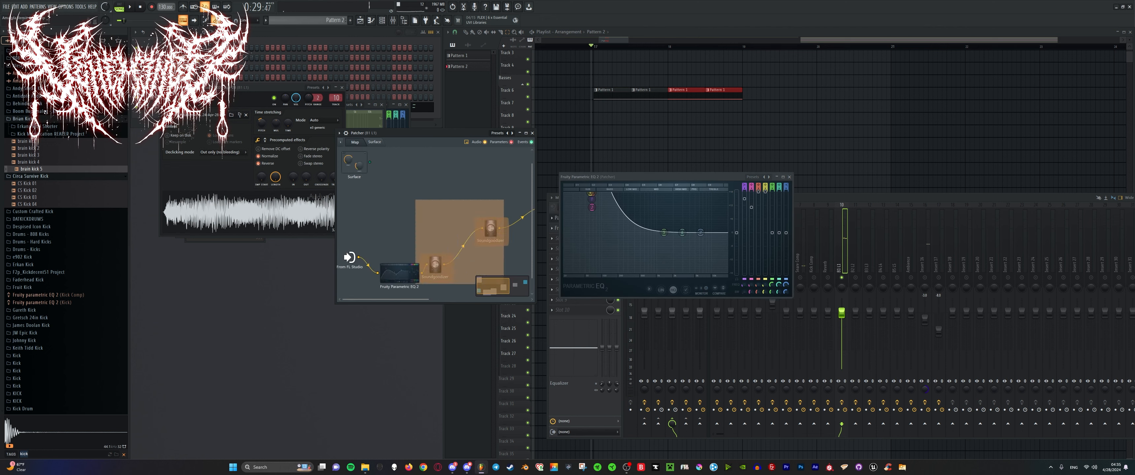
{"action": "left_click_drag", "start_coordinate": [491, 228], "coordinate": [513, 217]}
{"action": "left_click_drag", "start_coordinate": [493, 287], "coordinate": [439, 283]}
{"action": "left_click", "coordinate": [479, 259]}
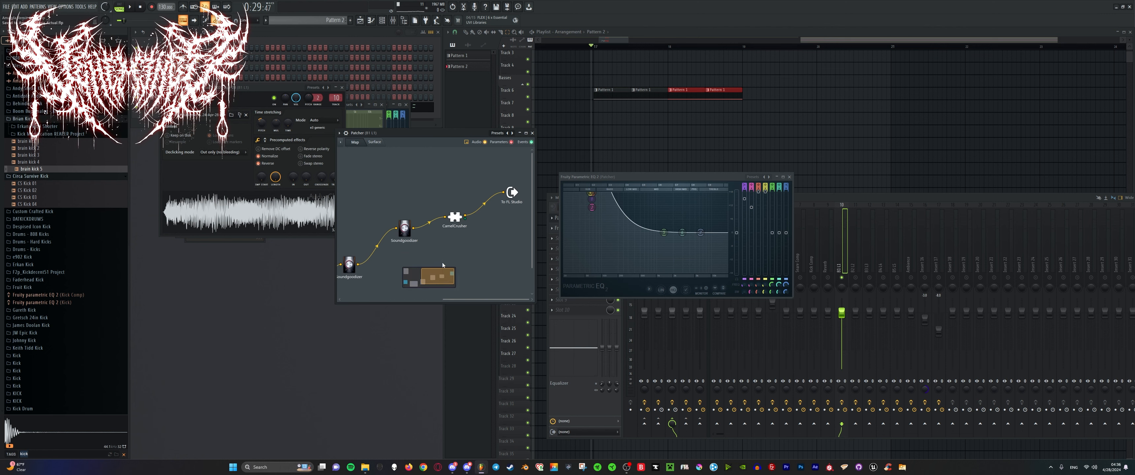
{"action": "key", "text": "space"}
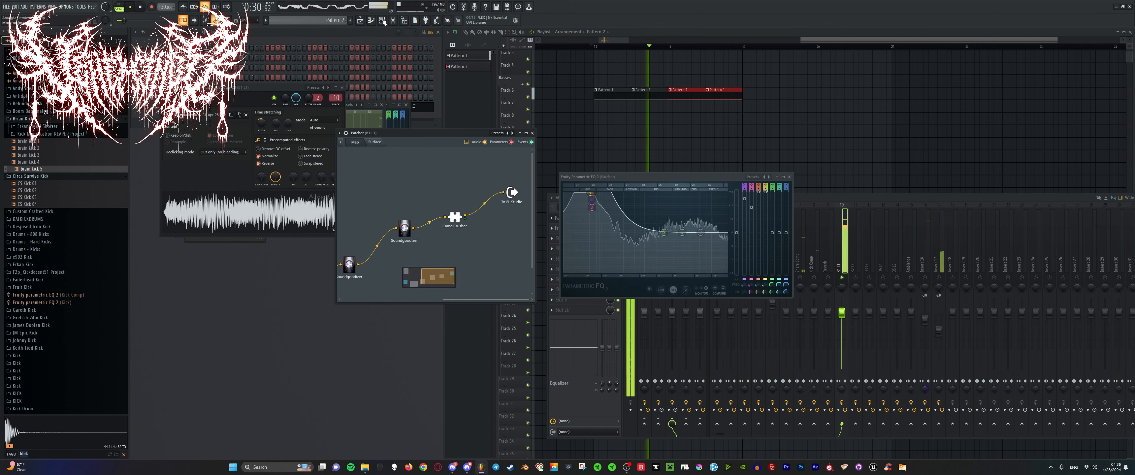
{"action": "left_click_drag", "start_coordinate": [522, 193], "coordinate": [527, 196]}
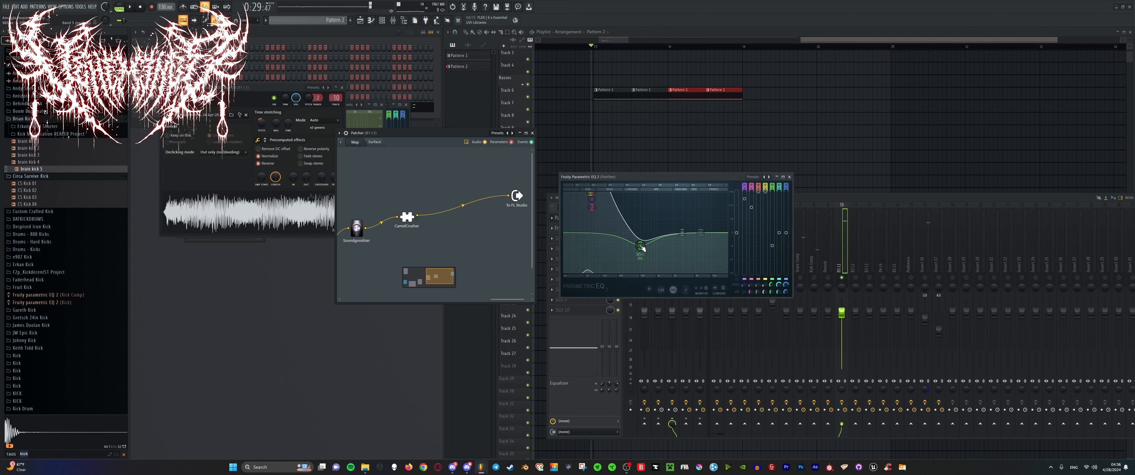
Cut a low-mid band deeply in Fruity Parametric EQ 2, unsolo the B1 L1 channel and play the full mix.
{"action": "key", "text": "space"}
{"action": "left_click_drag", "start_coordinate": [642, 246], "coordinate": [632, 270]}
{"action": "right_click", "coordinate": [842, 279]}
{"action": "key", "text": "space"}
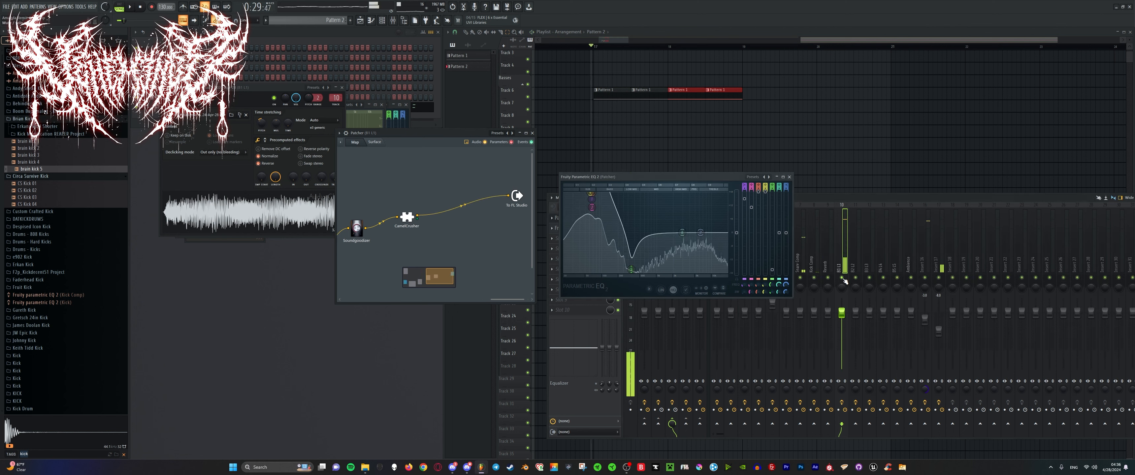
{"action": "key", "text": "space"}
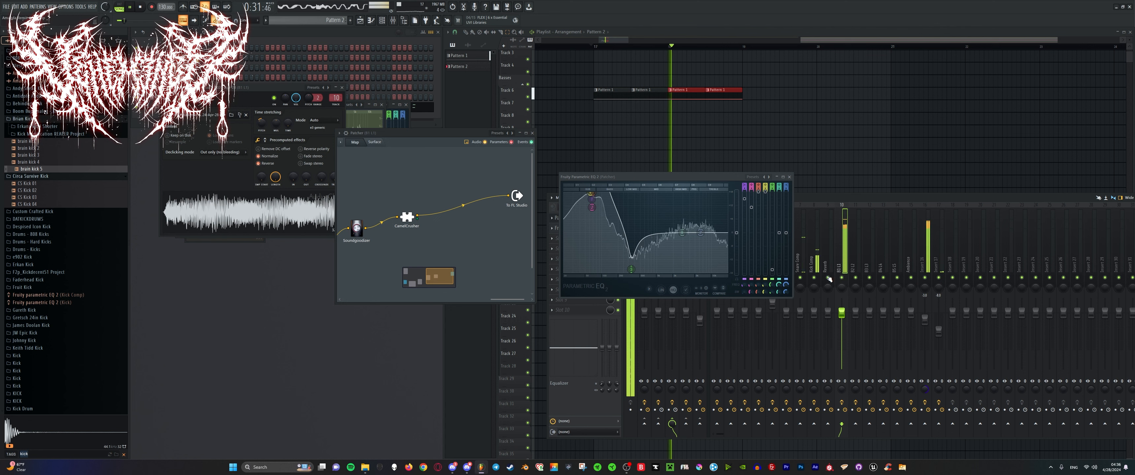
{"action": "key", "text": "space"}
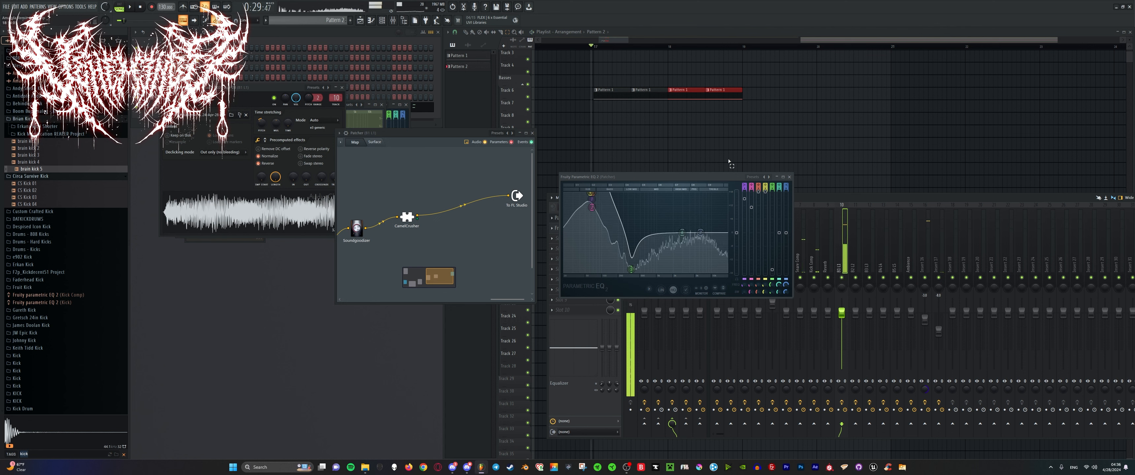
Close the EQ, insert iZotope Trash 2 between CamelCrusher and the To FL Studio node, and play the section.
{"action": "left_click_drag", "start_coordinate": [756, 181], "coordinate": [450, 195]}
{"action": "left_click", "coordinate": [485, 191]}
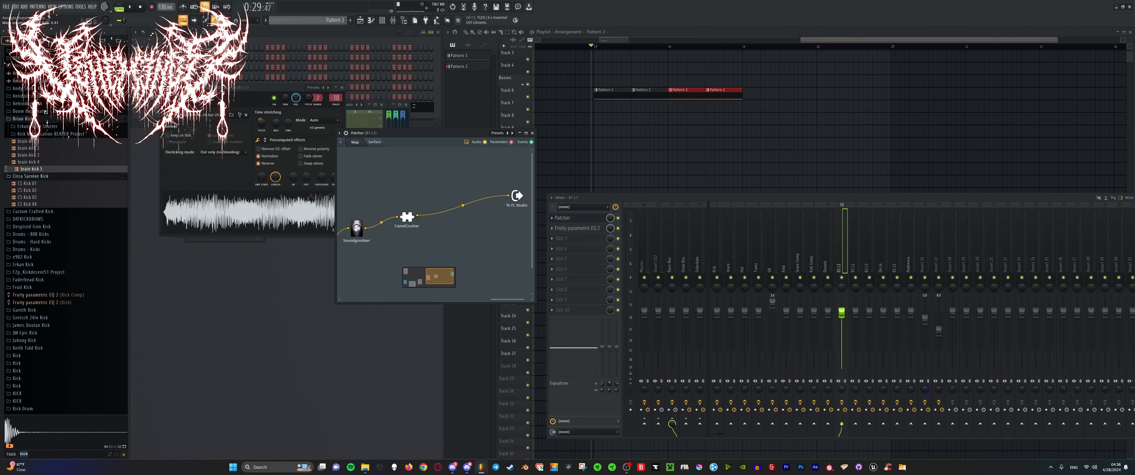
{"action": "left_click", "coordinate": [435, 22]}
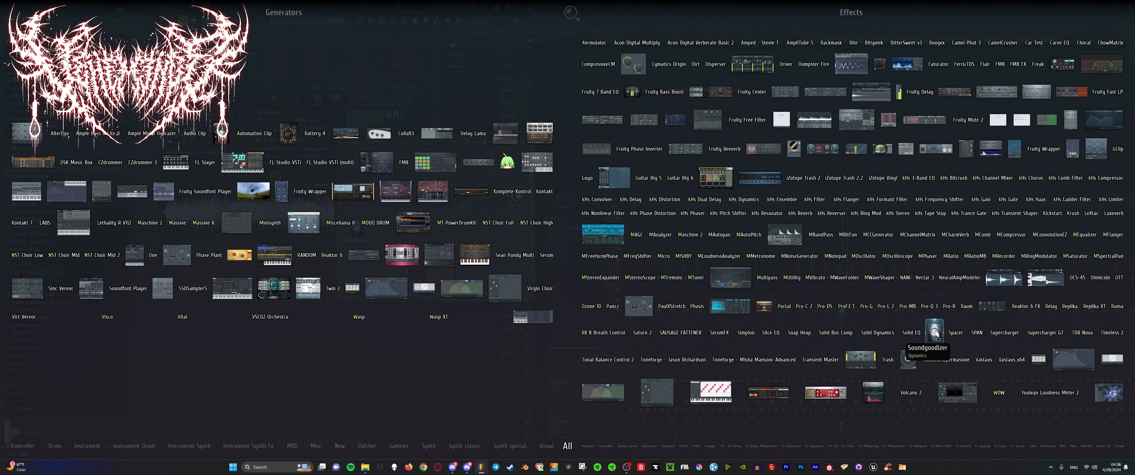
{"action": "type", "text": "trash 2"}
{"action": "left_click_drag", "start_coordinate": [844, 178], "coordinate": [452, 201]}
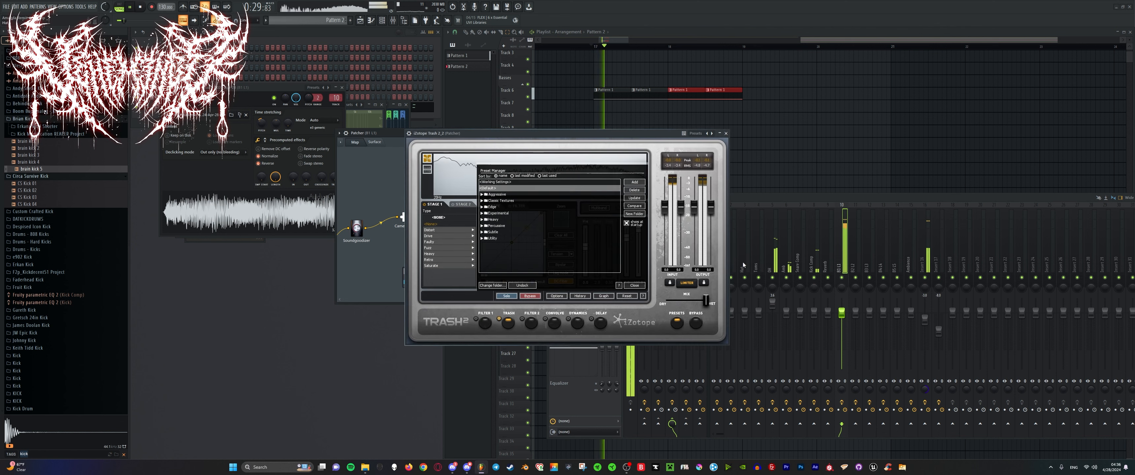
{"action": "key", "text": "space"}
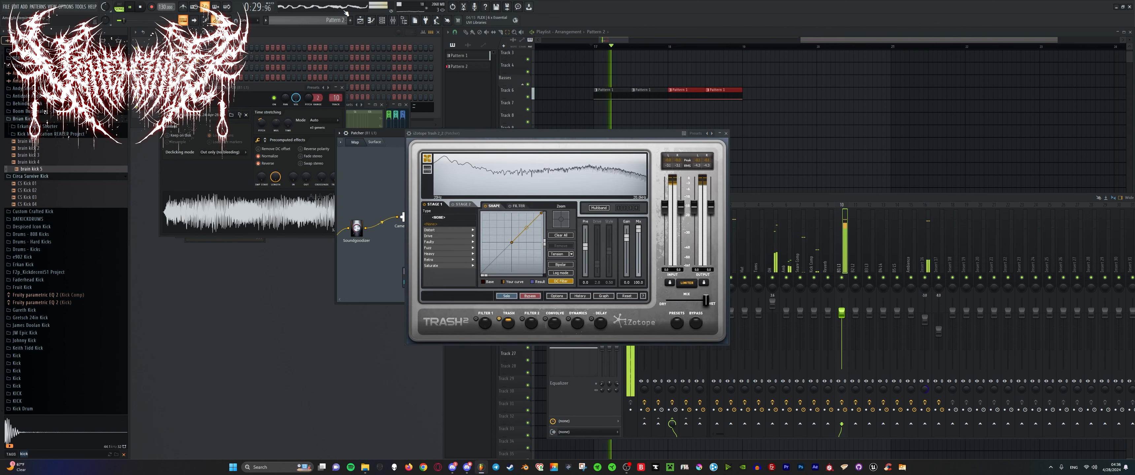
{"action": "key", "text": "space"}
Raise Trash 2's output level, trim it back slightly and move the plugin window away from the playlist.
{"action": "left_click_drag", "start_coordinate": [712, 212], "coordinate": [716, 196]}
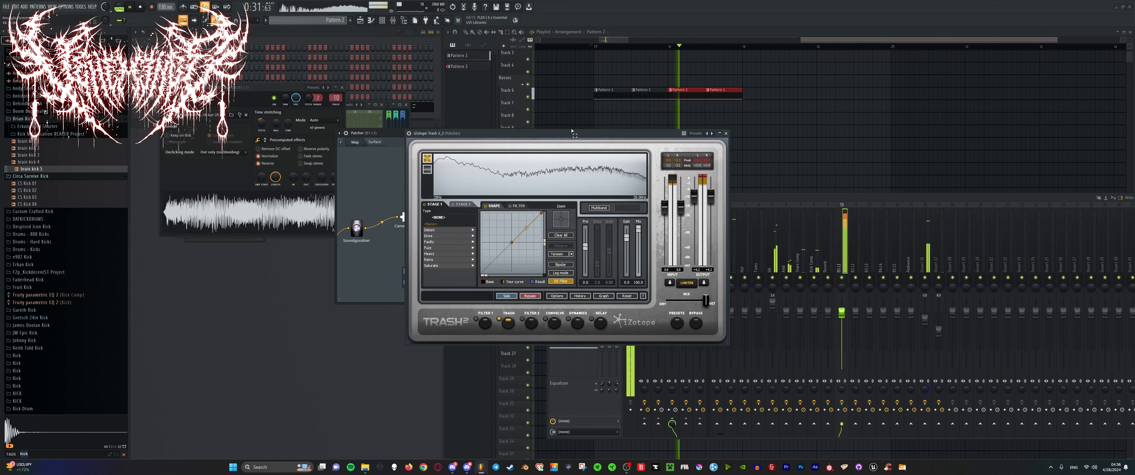
{"action": "left_click_drag", "start_coordinate": [573, 133], "coordinate": [523, 132]}
{"action": "left_click_drag", "start_coordinate": [660, 195], "coordinate": [661, 203]}
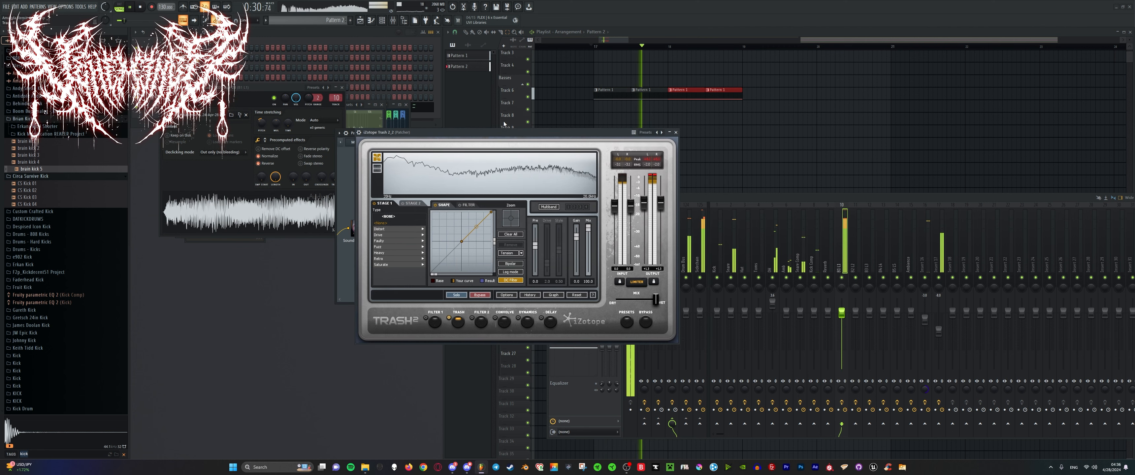
{"action": "left_click_drag", "start_coordinate": [505, 131], "coordinate": [371, 128]}
Hide the mixer, bring the drum clips in the playlist into view and stop the playback.
{"action": "key", "text": "F9"}
{"action": "scroll", "coordinate": [643, 176], "scroll_direction": "down", "scroll_amount": 4}
{"action": "key", "text": "space"}
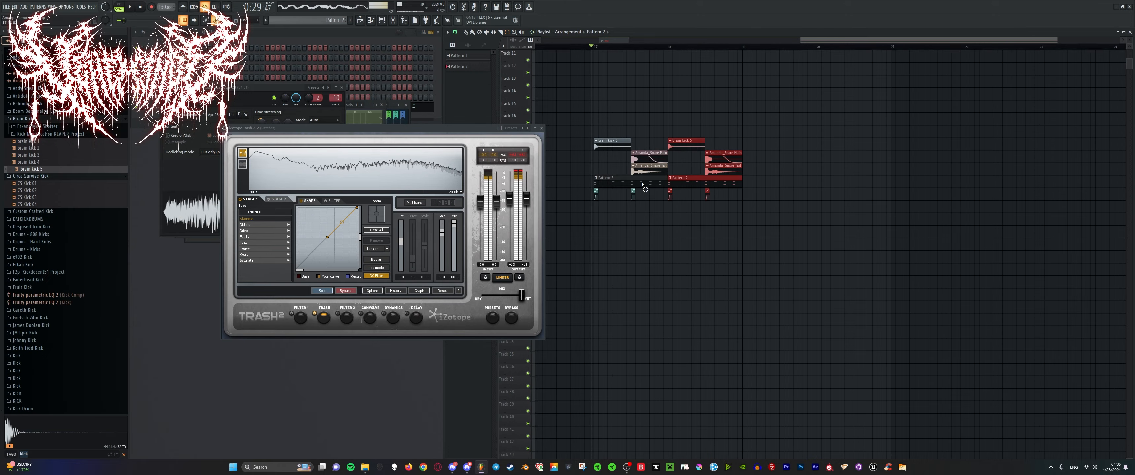
{"action": "scroll", "coordinate": [650, 185], "scroll_direction": "up", "scroll_amount": 3}
{"action": "scroll", "coordinate": [749, 194], "scroll_direction": "down", "scroll_amount": 3}
{"action": "key", "text": "p"}
{"action": "scroll", "coordinate": [705, 212], "scroll_direction": "up", "scroll_amount": 4}
{"action": "left_click", "coordinate": [778, 245]}
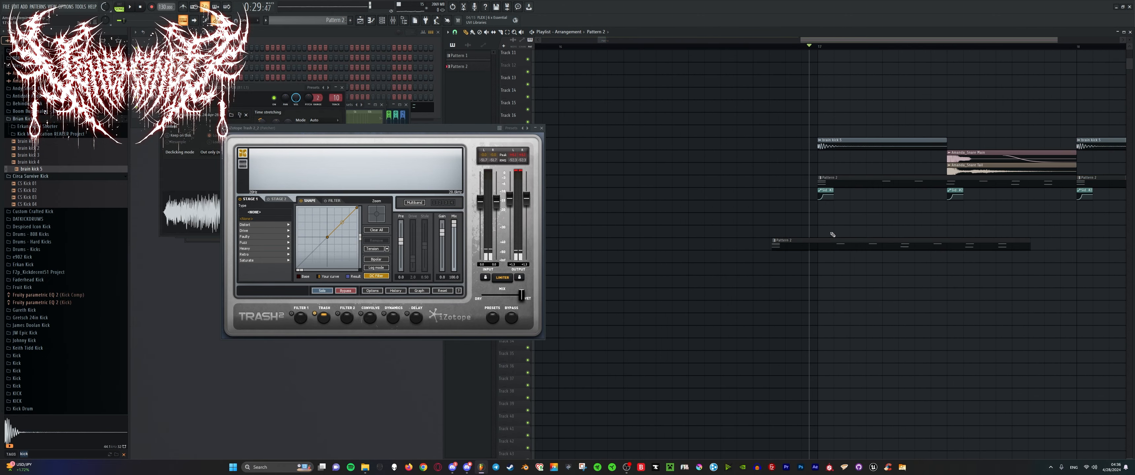
{"action": "right_click", "coordinate": [837, 243]}
Play the drum section in the playlist to hear the bass with the added distortion.
{"action": "scroll", "coordinate": [859, 235], "scroll_direction": "up", "scroll_amount": 4}
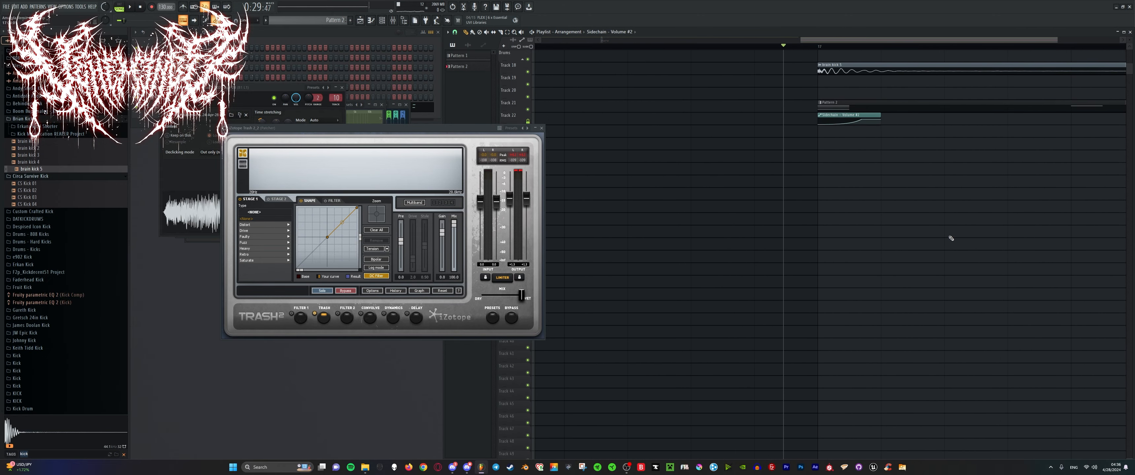
{"action": "key", "text": "space"}
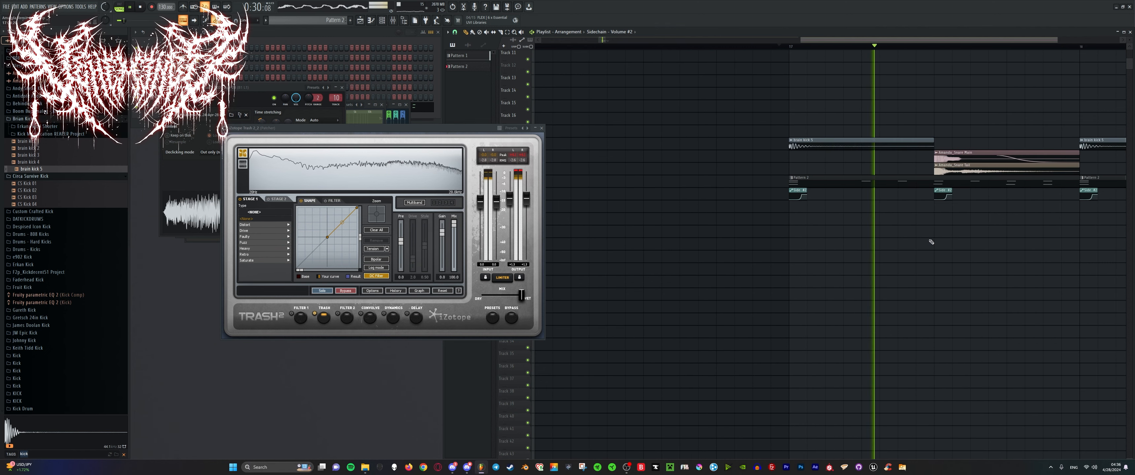
{"action": "scroll", "coordinate": [686, 116], "scroll_direction": "down", "scroll_amount": 3}
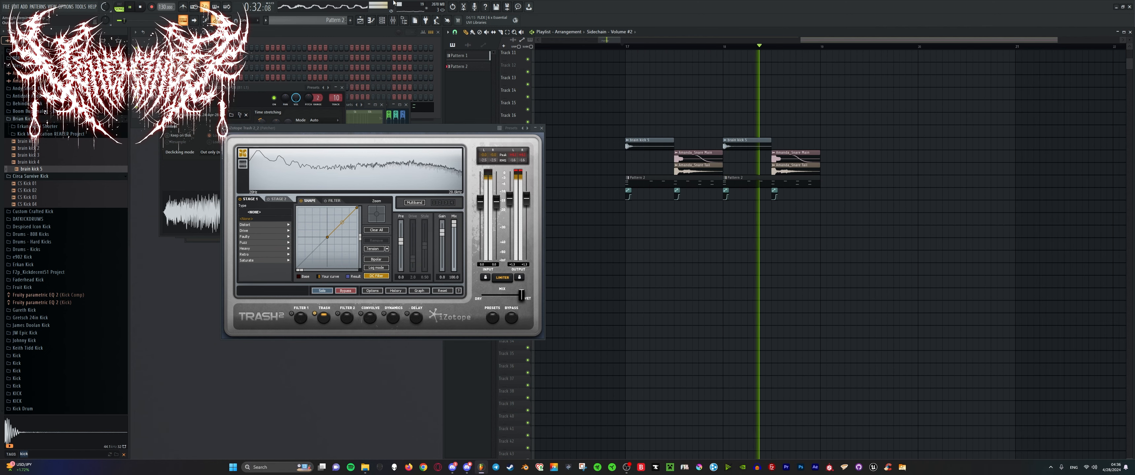
Play the section, show the mixer, solo the insert holding SAUSAGE FATTENER and open its Fruity Parametric EQ 2.
{"action": "key", "text": "space"}
{"action": "key", "text": "space"}
{"action": "key", "text": "F9"}
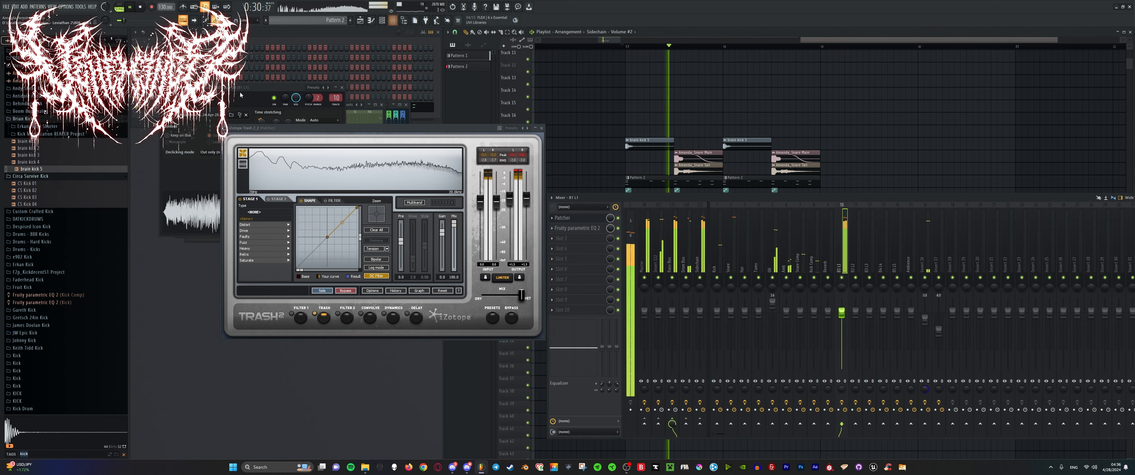
{"action": "left_click", "coordinate": [925, 317]}
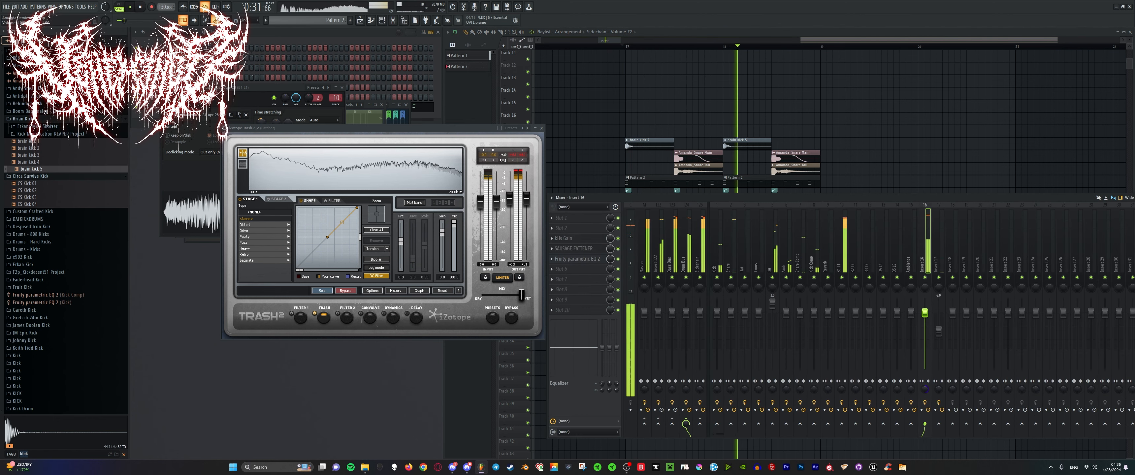
{"action": "right_click", "coordinate": [925, 278]}
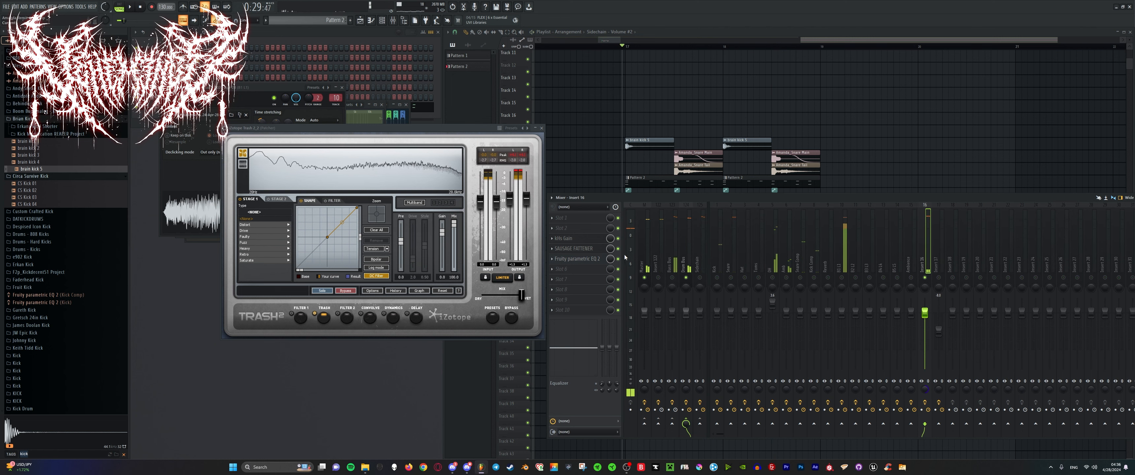
{"action": "left_click", "coordinate": [582, 259]}
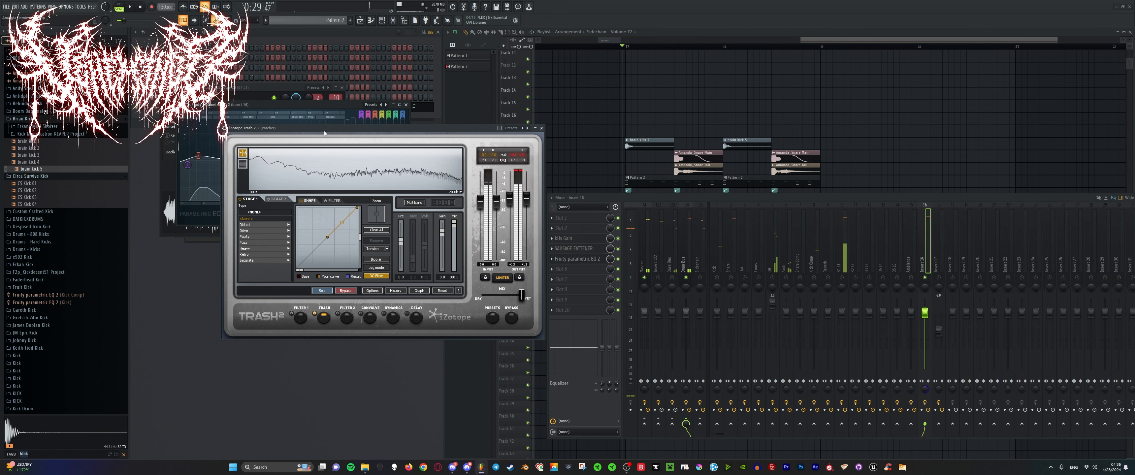
Move Trash 2 off the EQ, adjust the EQ's low band and replay the soloed insert.
{"action": "left_click_drag", "start_coordinate": [325, 133], "coordinate": [504, 220]}
{"action": "key", "text": "space"}
{"action": "left_click_drag", "start_coordinate": [192, 124], "coordinate": [202, 154]}
{"action": "key", "text": "space"}
{"action": "key", "text": "space"}
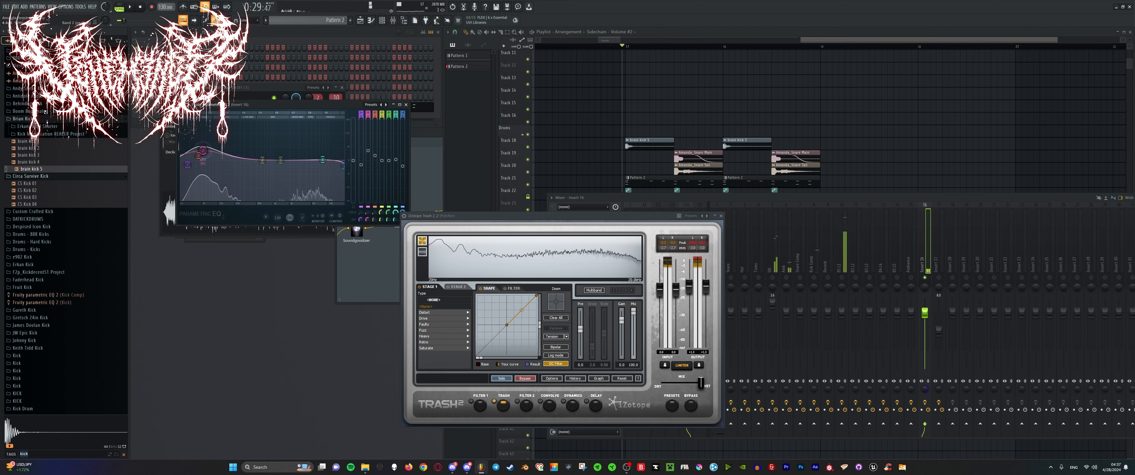
{"action": "key", "text": "space"}
{"action": "key", "text": "space"}
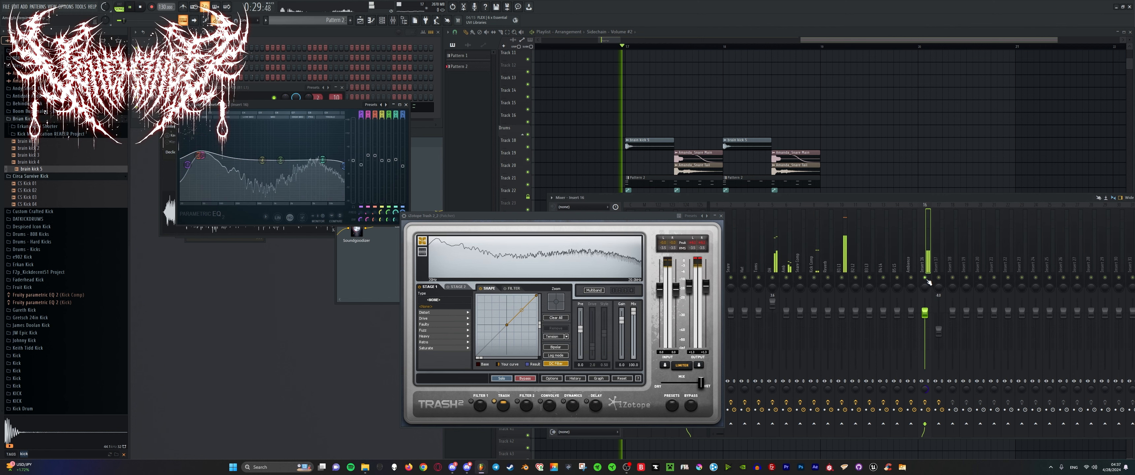
Unsolo the insert, play the full section and add Maximus after the insert's Fruity Parametric EQ 2.
{"action": "left_click_drag", "start_coordinate": [623, 221], "coordinate": [428, 203]}
{"action": "key", "text": "space"}
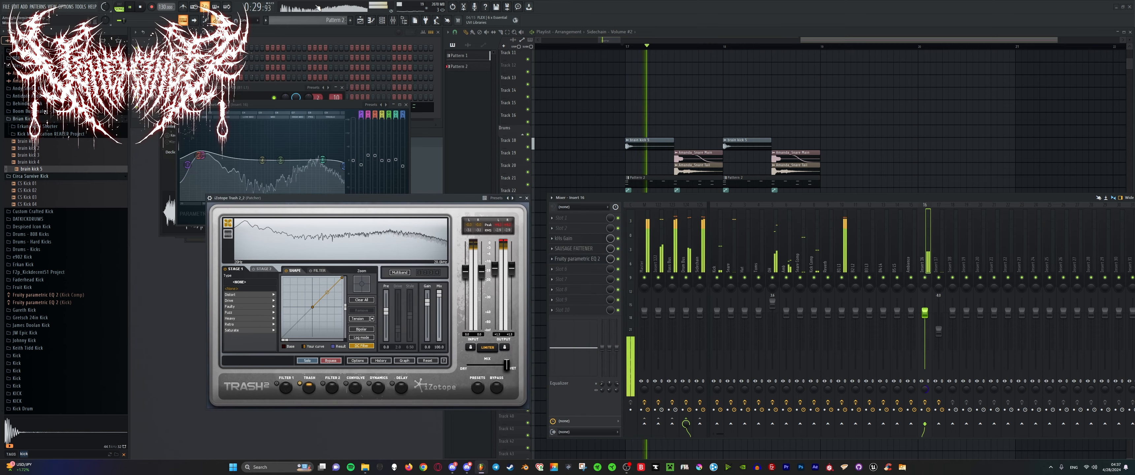
{"action": "key", "text": "F8"}
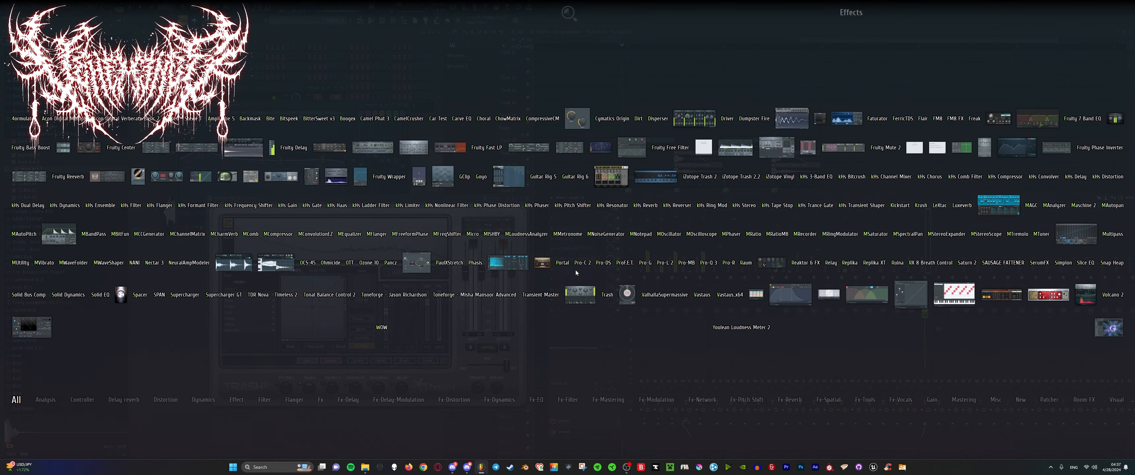
{"action": "type", "text": "max"}
{"action": "left_click", "coordinate": [62, 238]}
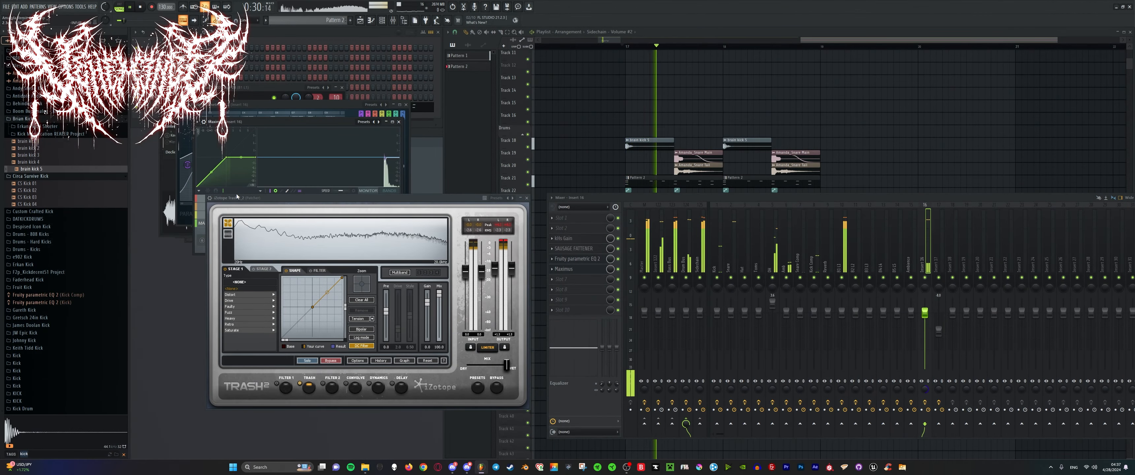
Uncover the Maximus window and adjust its band compression while playing the drum section.
{"action": "left_click_drag", "start_coordinate": [240, 198], "coordinate": [350, 239]}
{"action": "key", "text": "space"}
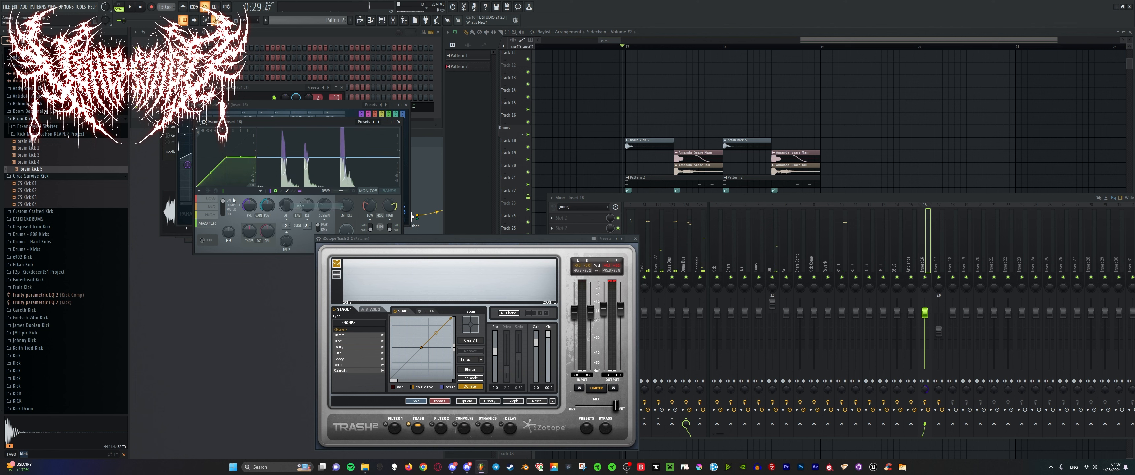
{"action": "key", "text": "space"}
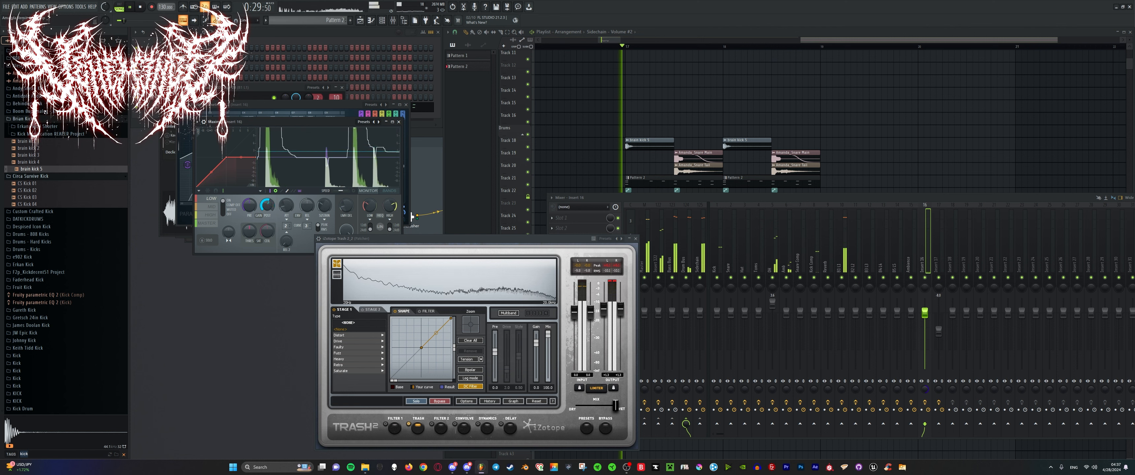
{"action": "left_click", "coordinate": [205, 215]}
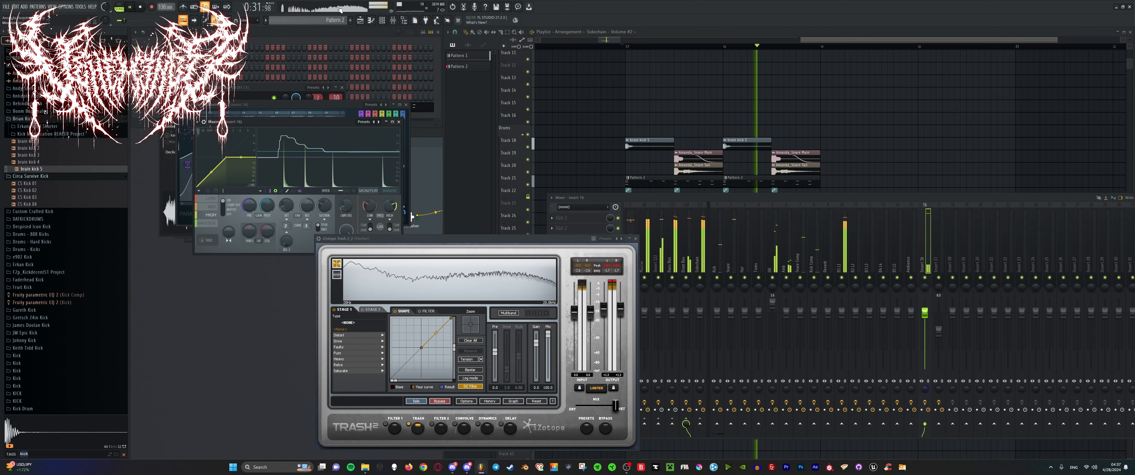
Close Trash 2, open the bass channel's Fruity Parametric EQ 2 and narrow its low-mid cut during playback.
{"action": "left_click", "coordinate": [636, 238]}
{"action": "left_click", "coordinate": [845, 257]}
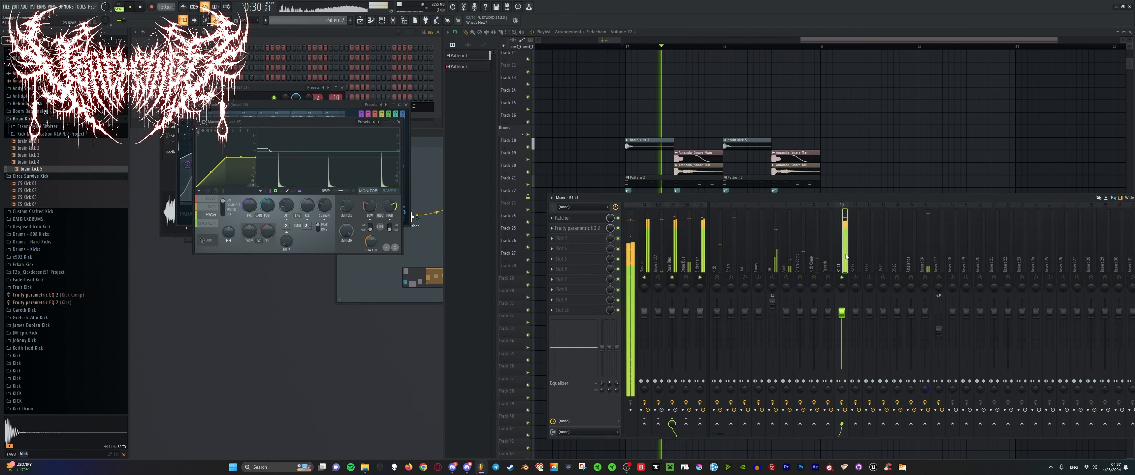
{"action": "left_click", "coordinate": [577, 228]}
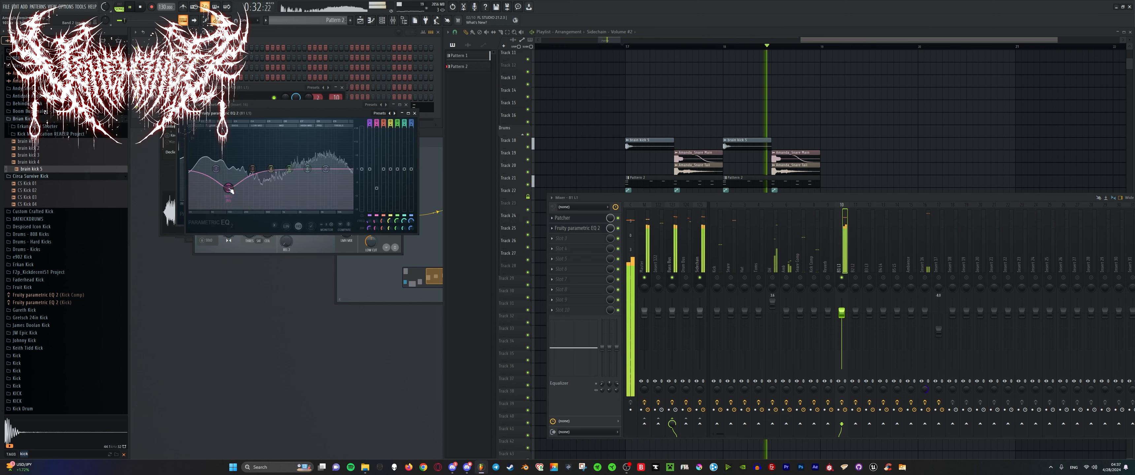
{"action": "key", "text": "space"}
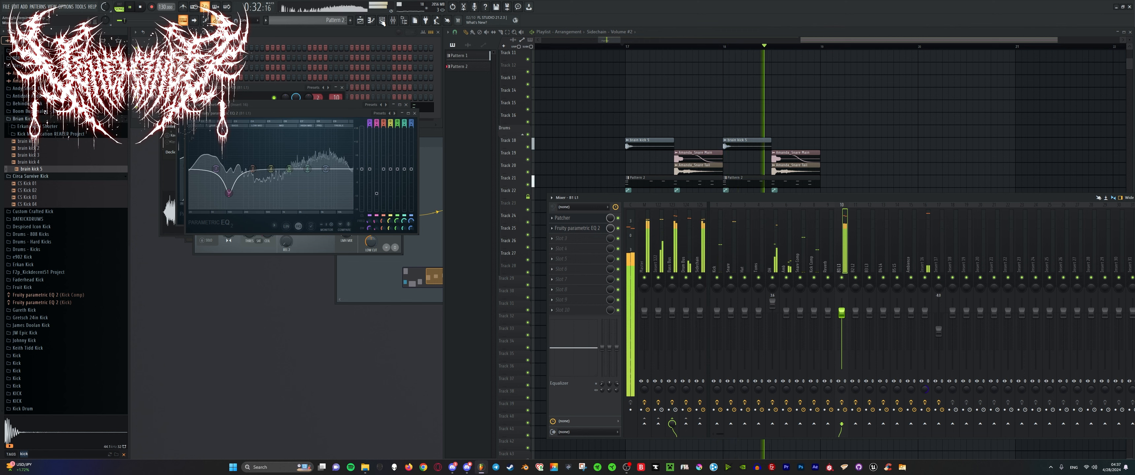
Solo the insert with Maximus, lower its fader slightly and replay the section with all tracks.
{"action": "left_click", "coordinate": [925, 260]}
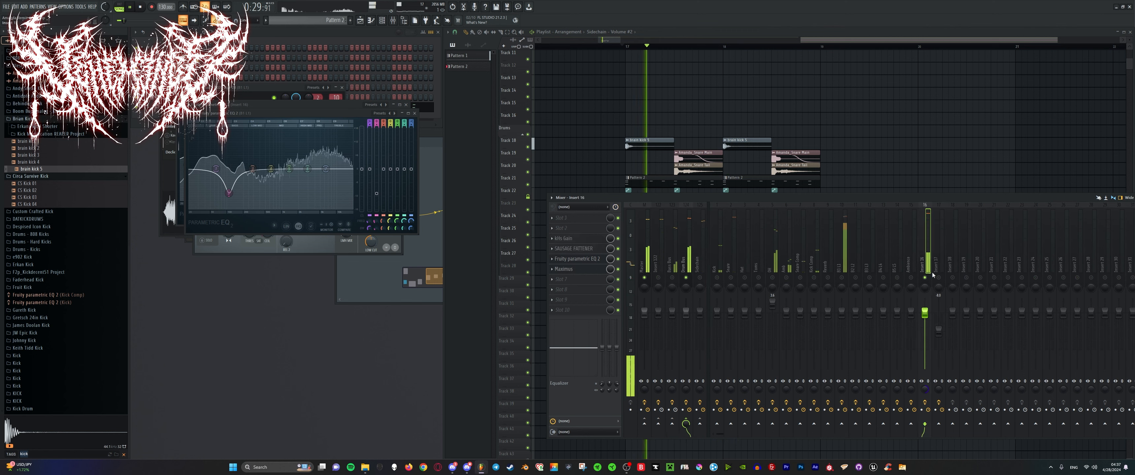
{"action": "key", "text": "space"}
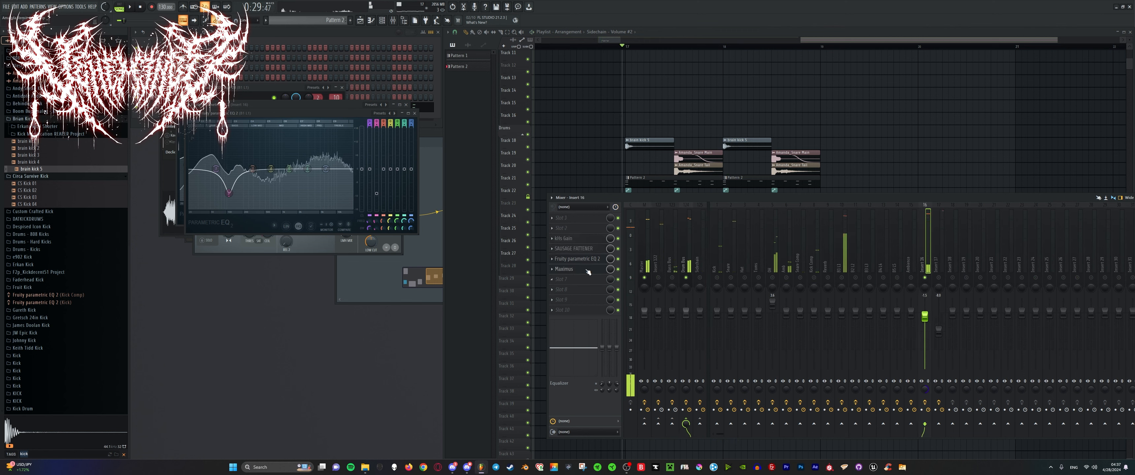
{"action": "key", "text": "space"}
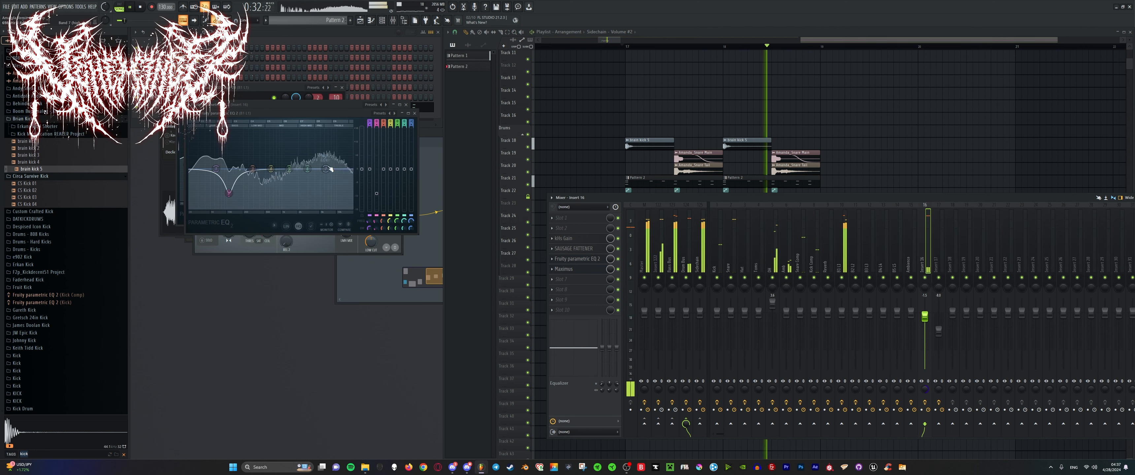
Cut the bass EQ's high-mid band slightly, boost its high band gently and replay the section.
{"action": "mouse_move", "coordinate": [325, 169]}
{"action": "left_mouse_down"}
{"action": "mouse_move", "coordinate": [353, 176]}
{"action": "mouse_move", "coordinate": [343, 165]}
{"action": "mouse_move", "coordinate": [315, 172]}
{"action": "left_mouse_up"}
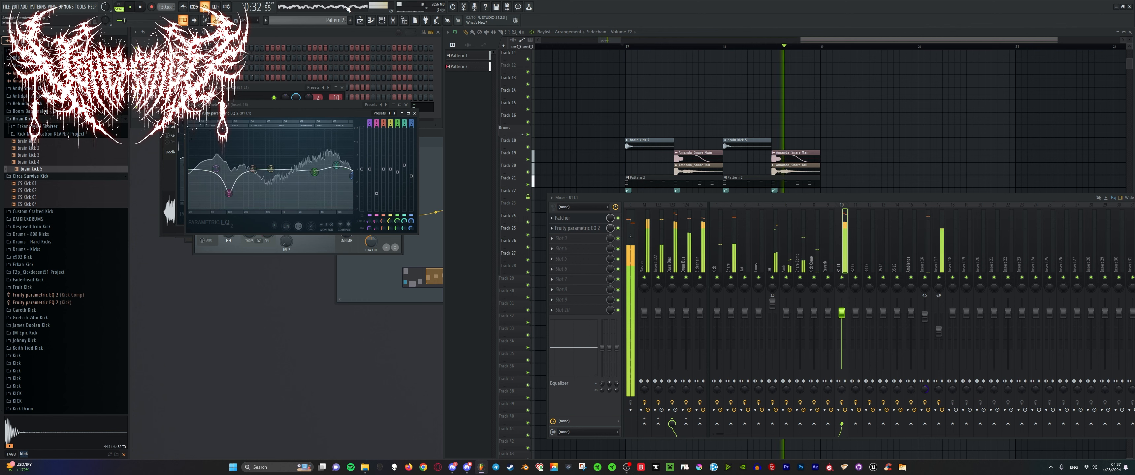
{"action": "key", "text": "space"}
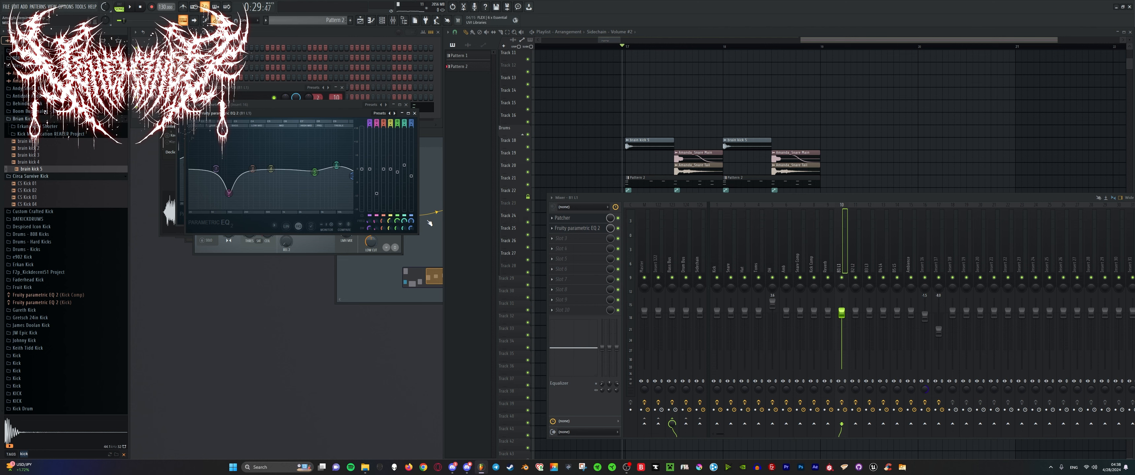
{"action": "key", "text": "space"}
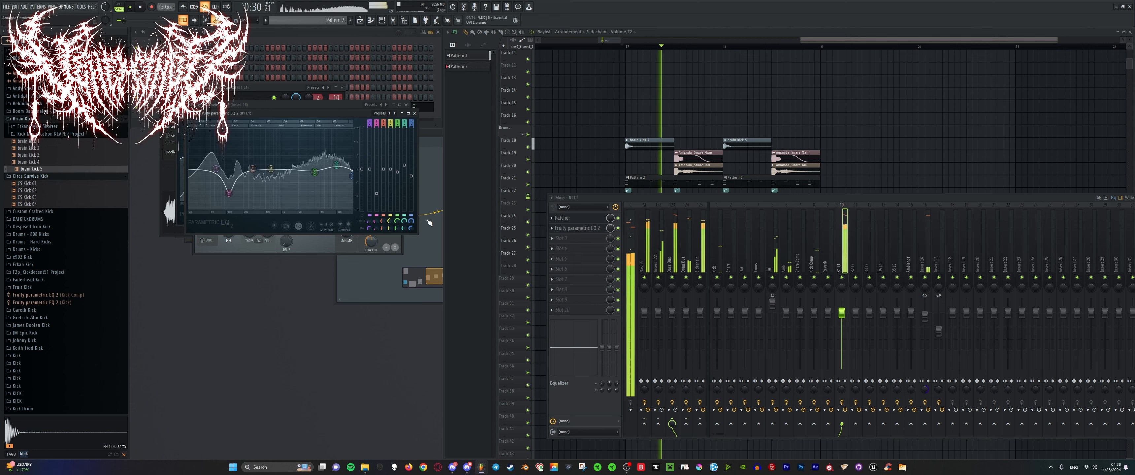
{"action": "key", "text": "space"}
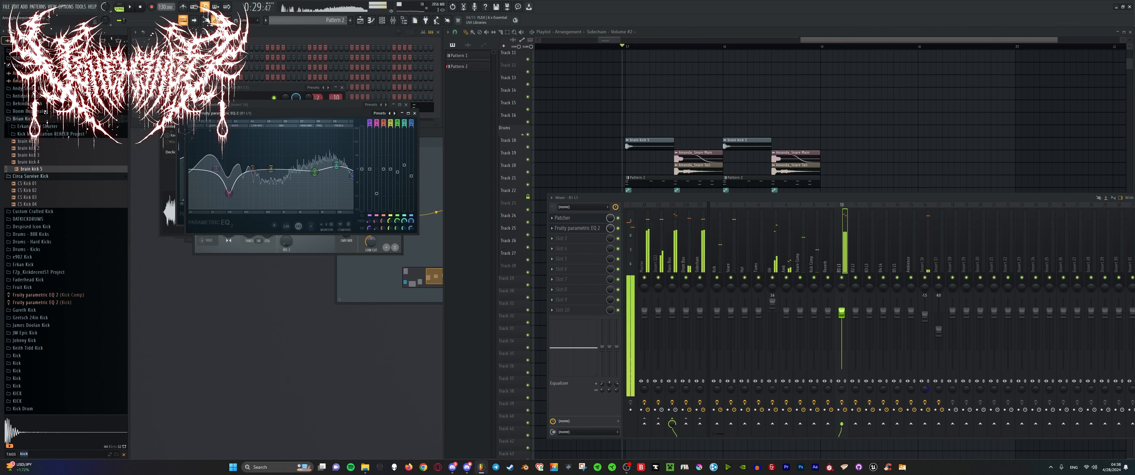
Solo the Maximus insert, lower its fader a little further and replay it within the full mix.
{"action": "double_click", "coordinate": [927, 256]}
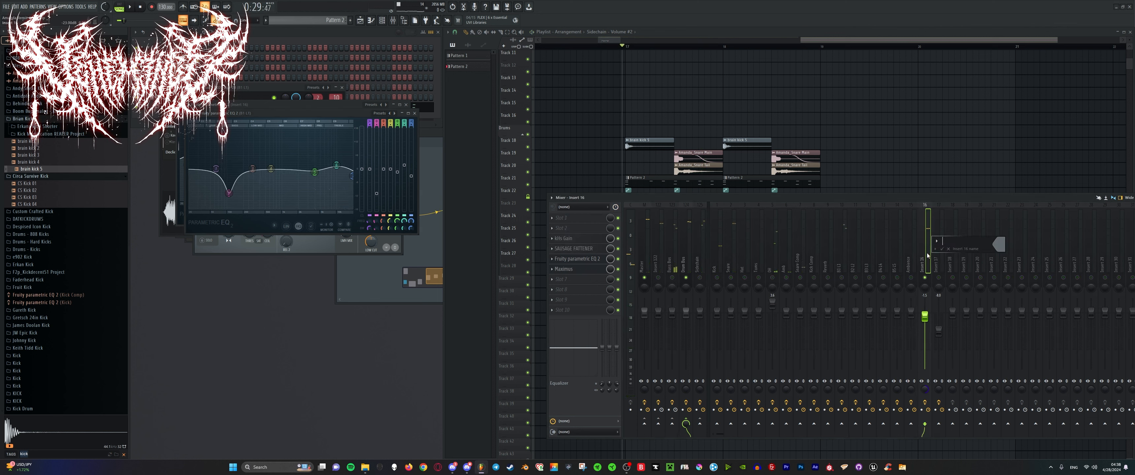
{"action": "left_click", "coordinate": [950, 249]}
{"action": "key", "text": "space"}
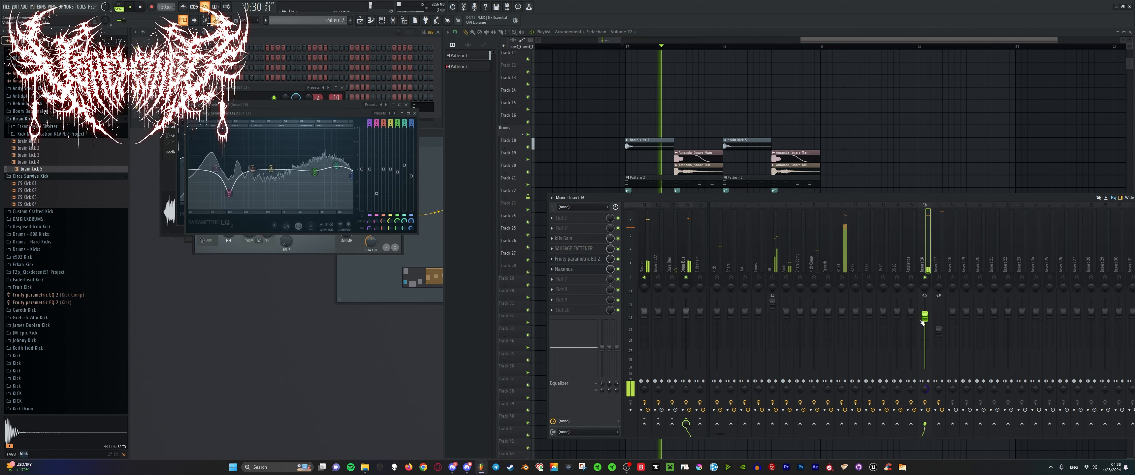
{"action": "key", "text": "space"}
{"action": "left_click_drag", "start_coordinate": [925, 316], "coordinate": [925, 319]}
{"action": "key", "text": "space"}
{"action": "key", "text": "space"}
{"action": "key", "text": "space"}
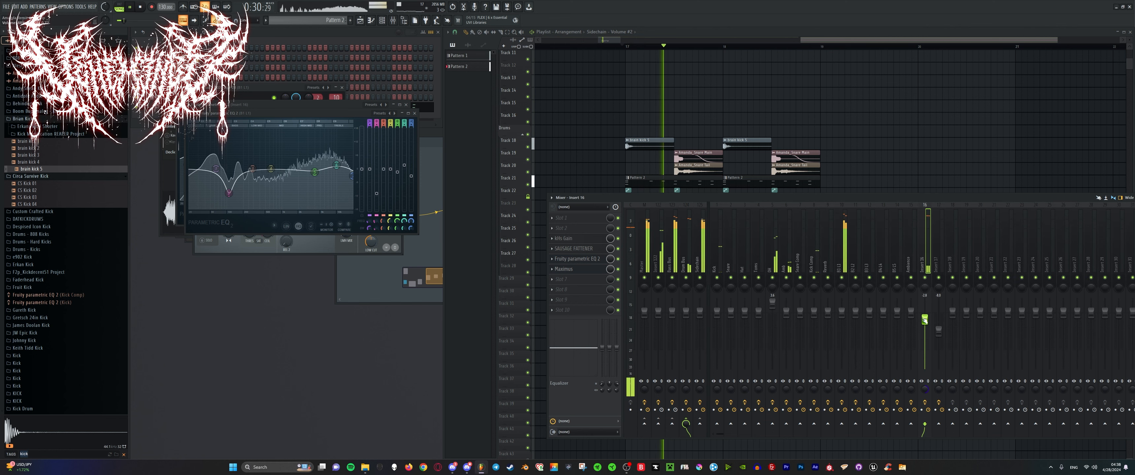
Lower the Bass Bus fader slightly in the mixer and replay the section.
{"action": "left_click", "coordinate": [672, 312]}
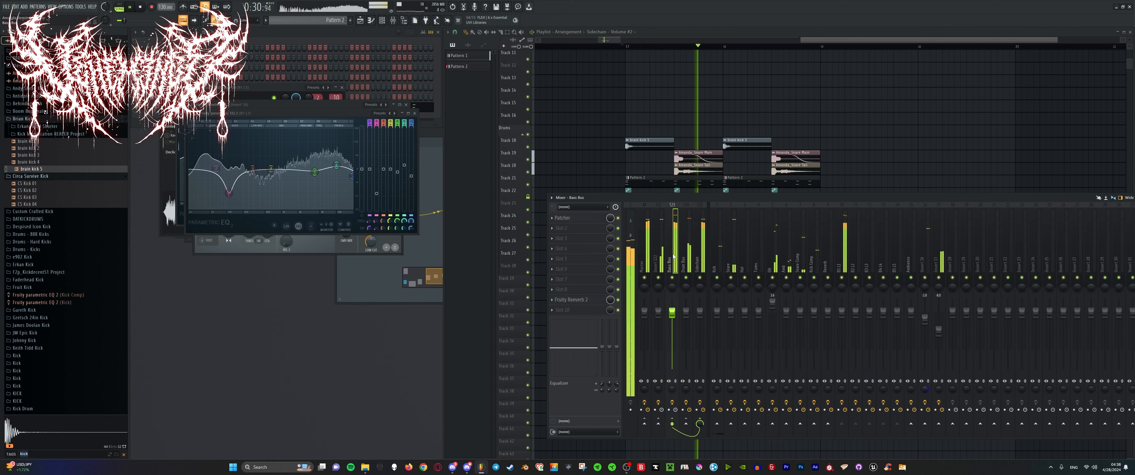
{"action": "key", "text": "space"}
{"action": "left_click", "coordinate": [686, 312]}
{"action": "left_click_drag", "start_coordinate": [672, 312], "coordinate": [672, 313]}
{"action": "key", "text": "space"}
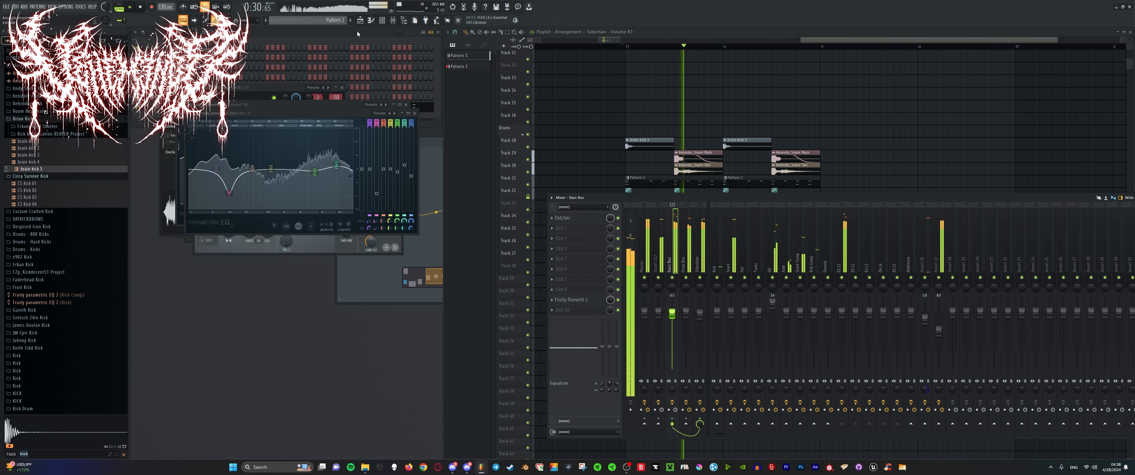
Hide the mixer and bring the bass patterns and drum clips in the playlist into view.
{"action": "key", "text": "F9"}
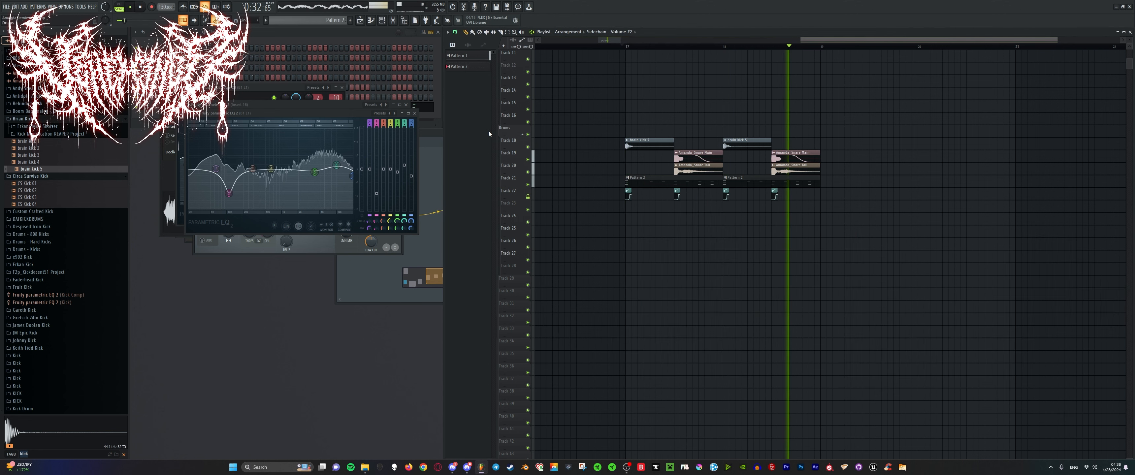
{"action": "scroll", "coordinate": [615, 82], "scroll_direction": "up", "scroll_amount": 4}
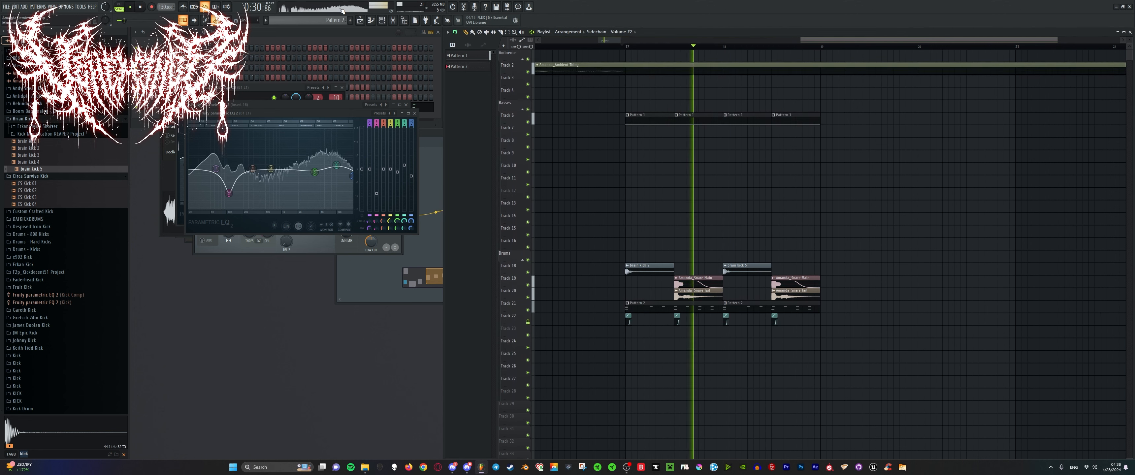
{"action": "scroll", "coordinate": [663, 189], "scroll_direction": "up", "scroll_amount": 1, "text": "ctrl"}
{"action": "scroll", "coordinate": [662, 189], "scroll_direction": "down", "scroll_amount": 1}
{"action": "scroll", "coordinate": [701, 226], "scroll_direction": "up", "scroll_amount": 1}
{"action": "right_click", "coordinate": [686, 267]}
{"action": "scroll", "coordinate": [656, 251], "scroll_direction": "down", "scroll_amount": 1}
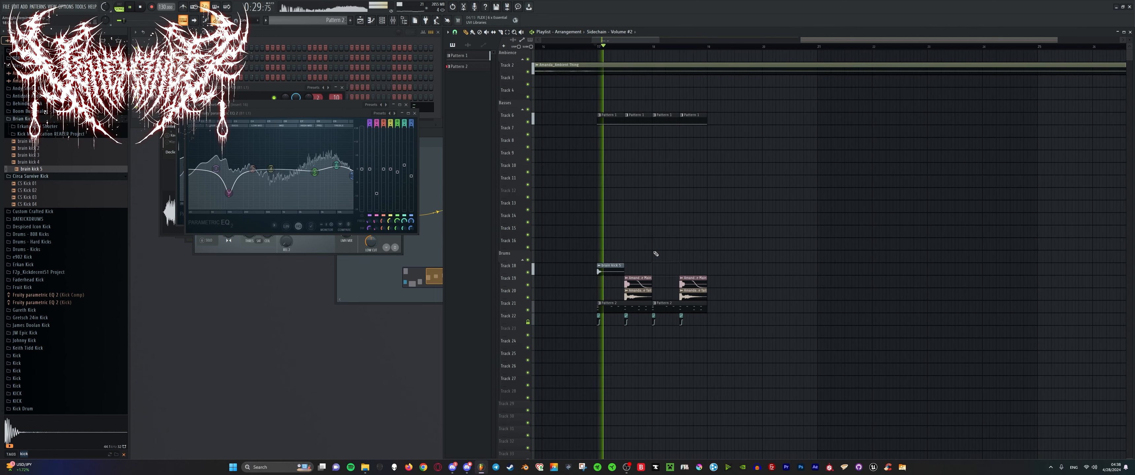
{"action": "scroll", "coordinate": [656, 252], "scroll_direction": "up", "scroll_amount": 1}
{"action": "left_click", "coordinate": [670, 315]}
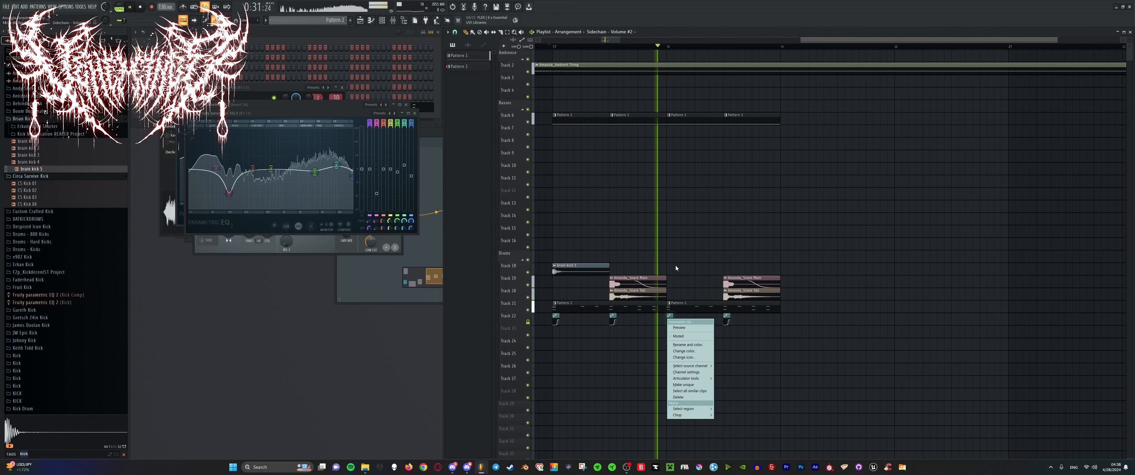
{"action": "left_click", "coordinate": [681, 229]}
{"action": "key", "text": "ctrl+z"}
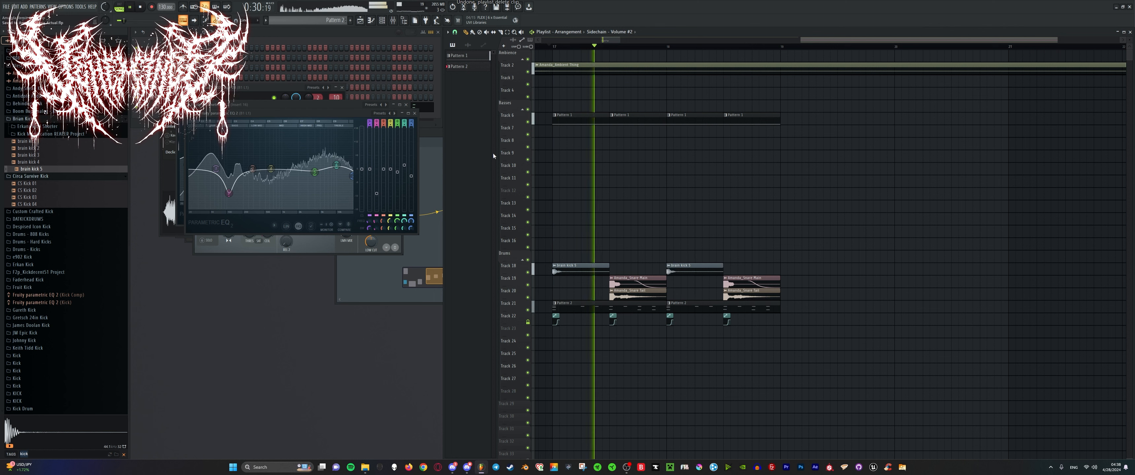
Stop the playback, search the browser for "vehemence" and expand a matching sample folder.
{"action": "key", "text": "space"}
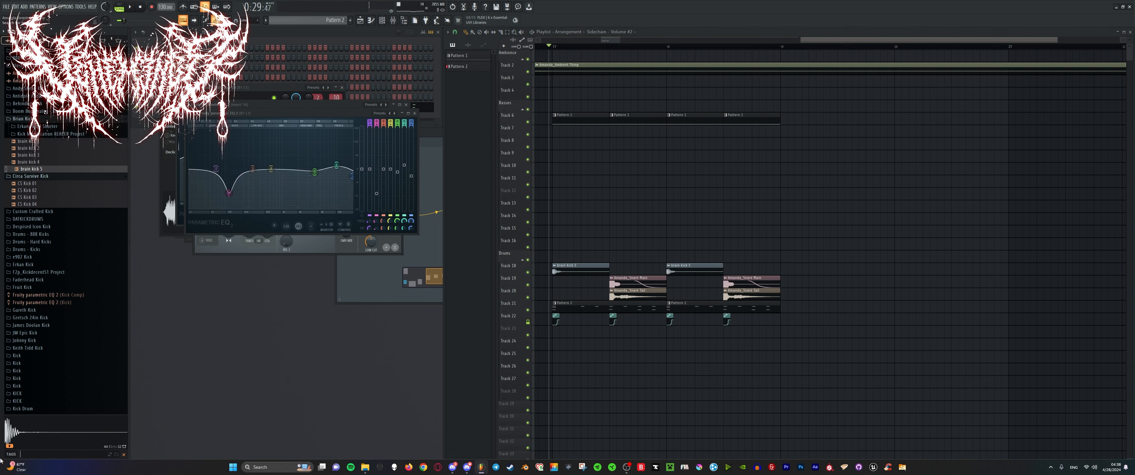
{"action": "key", "text": "Return"}
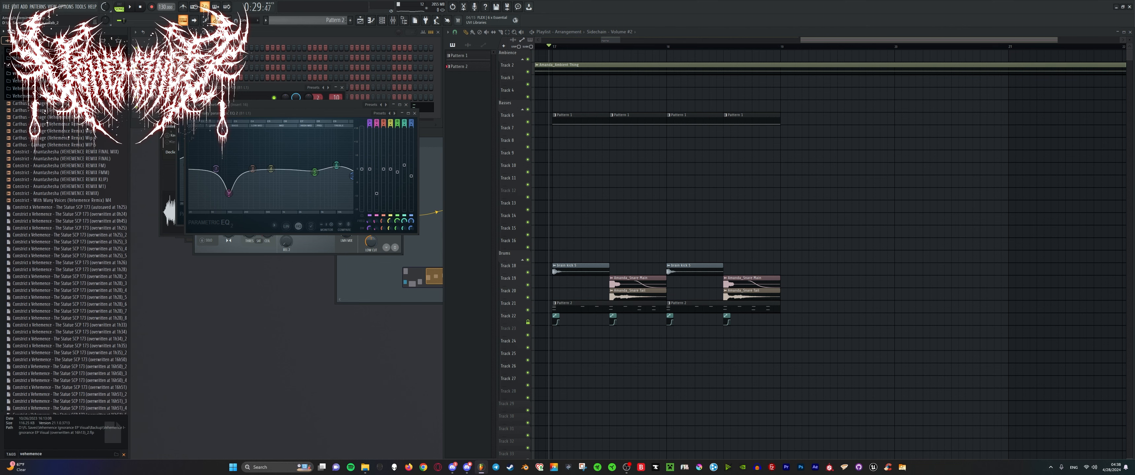
{"action": "left_click", "coordinate": [33, 74]}
{"action": "left_click", "coordinate": [30, 89]}
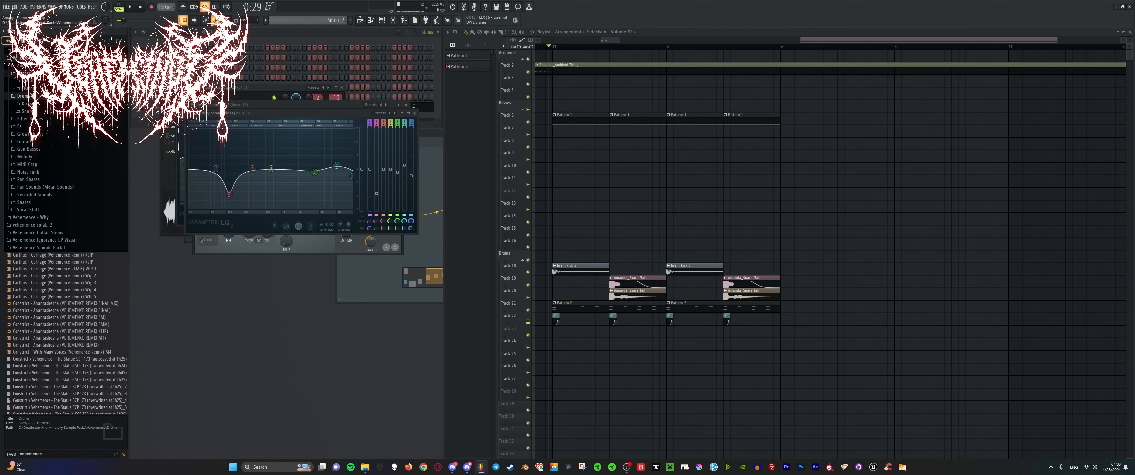
Open a sample subfolder in the vehemence pack and audition several bass samples, finishing on Gun Shit.
{"action": "left_click", "coordinate": [31, 89]}
{"action": "left_click", "coordinate": [31, 81]}
{"action": "left_click", "coordinate": [40, 112]}
{"action": "left_click", "coordinate": [42, 132]}
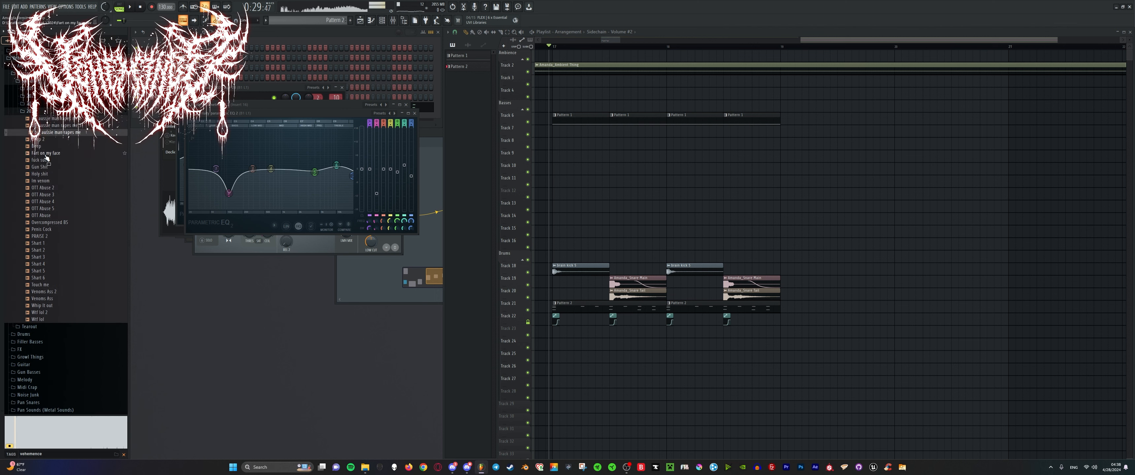
{"action": "left_click", "coordinate": [47, 181]}
{"action": "left_click", "coordinate": [63, 284]}
{"action": "left_click", "coordinate": [65, 291]}
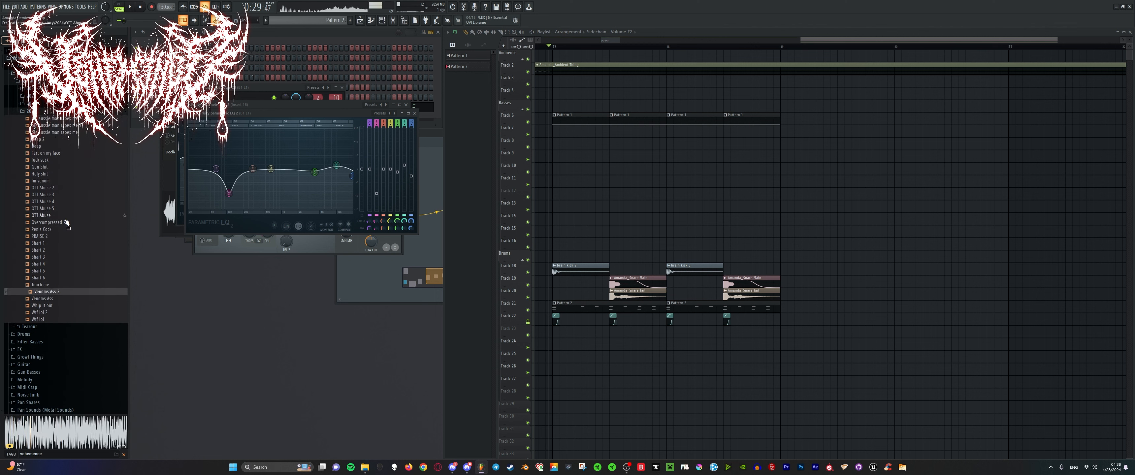
{"action": "left_click", "coordinate": [51, 222]}
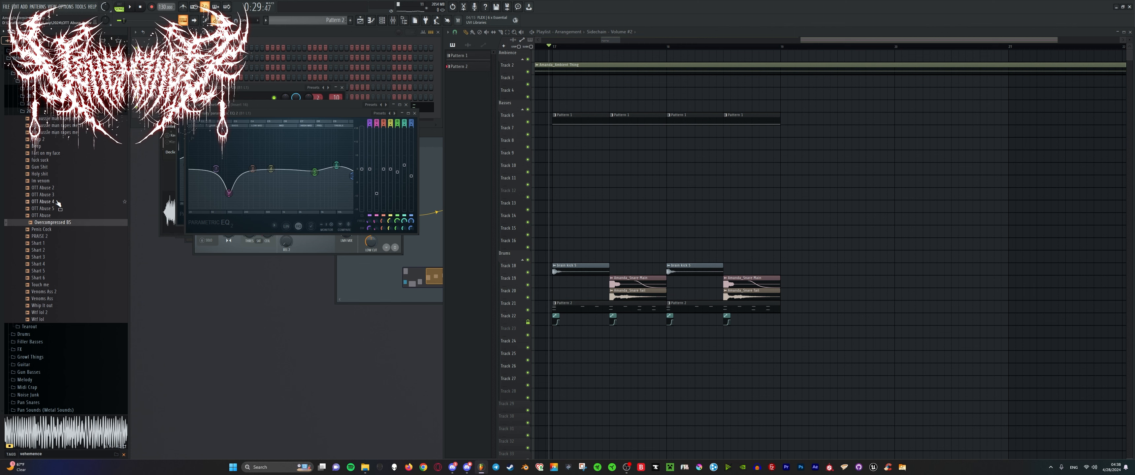
{"action": "left_click", "coordinate": [57, 174]}
{"action": "left_click", "coordinate": [57, 167]}
{"action": "left_click", "coordinate": [57, 161]}
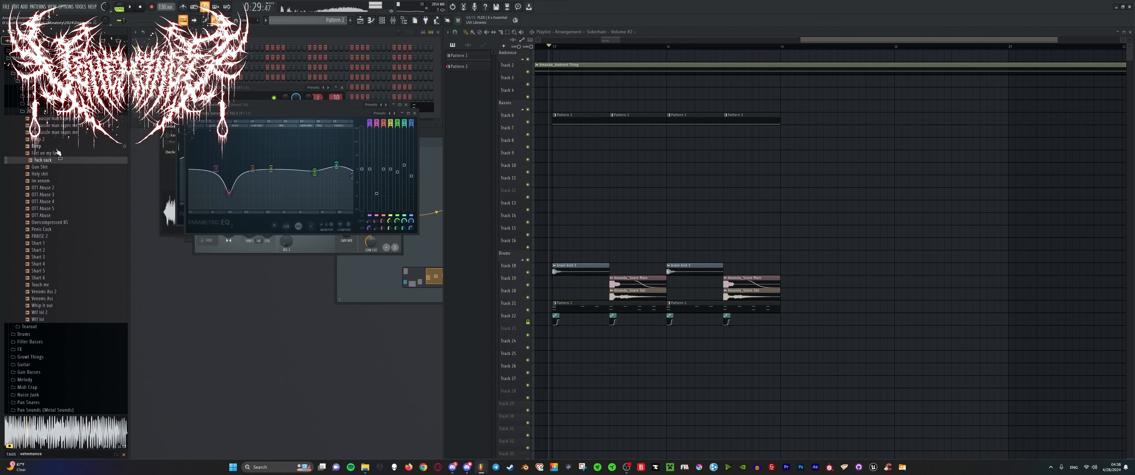
{"action": "left_click", "coordinate": [57, 168]}
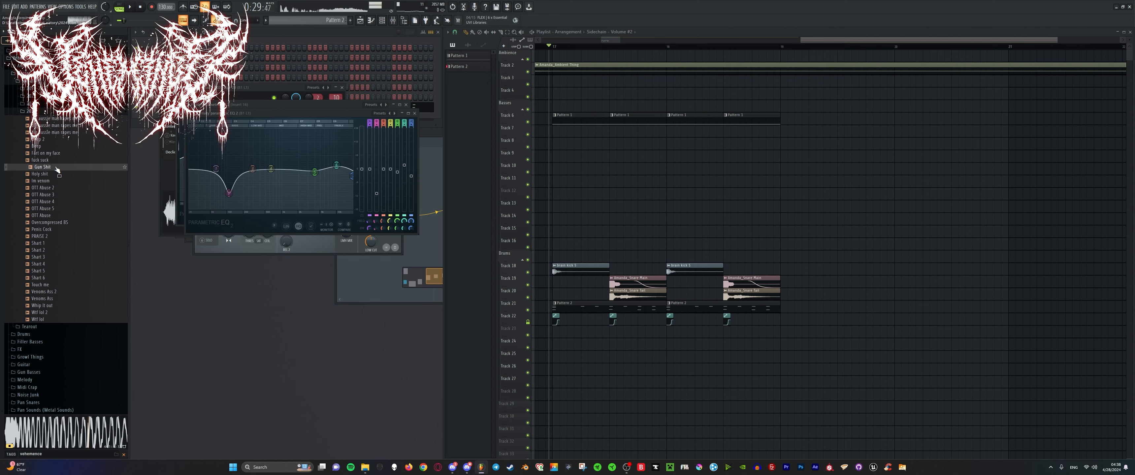
Close the plugin windows and place the Gun Shit sample on Track 7 under the first bass pattern.
{"action": "key", "text": "alt+F12"}
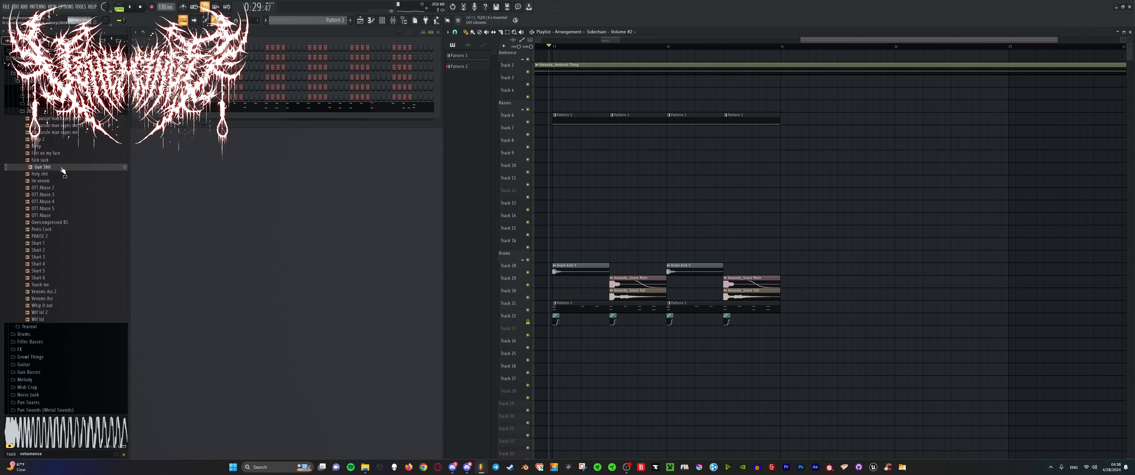
{"action": "scroll", "coordinate": [571, 130], "scroll_direction": "up", "scroll_amount": 4}
{"action": "left_click_drag", "start_coordinate": [569, 127], "coordinate": [709, 123]}
{"action": "scroll", "coordinate": [542, 142], "scroll_direction": "down", "scroll_amount": 1}
{"action": "key", "text": "space"}
{"action": "key", "text": "space"}
{"action": "key", "text": "ctrl+z"}
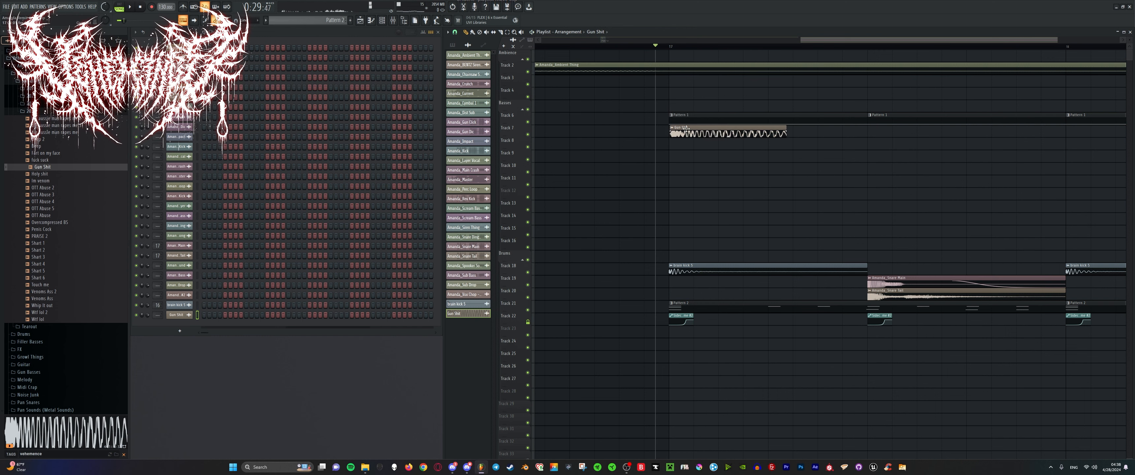
{"action": "scroll", "coordinate": [686, 128], "scroll_direction": "up", "scroll_amount": 3}
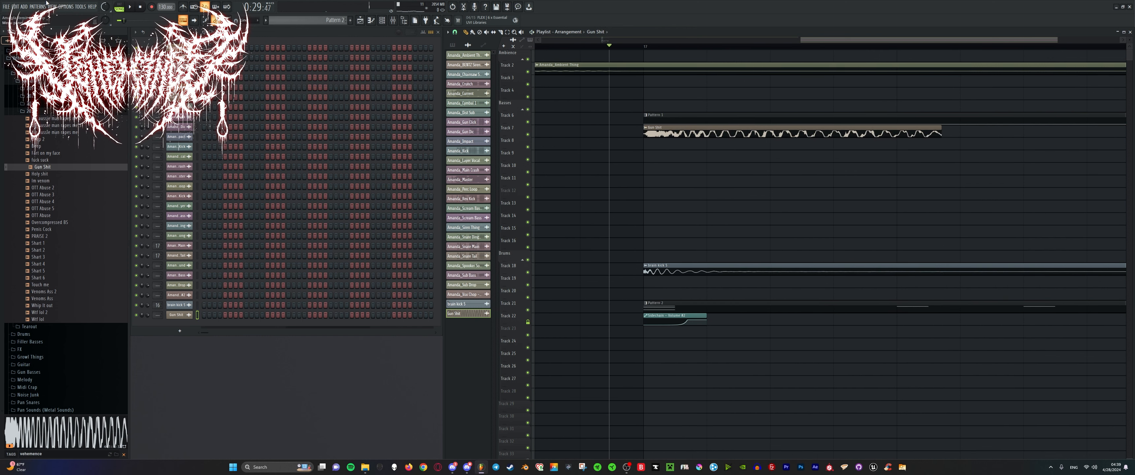
Route the Gun Shit channel to the BS L2 mixer insert and play the section.
{"action": "key", "text": "F9"}
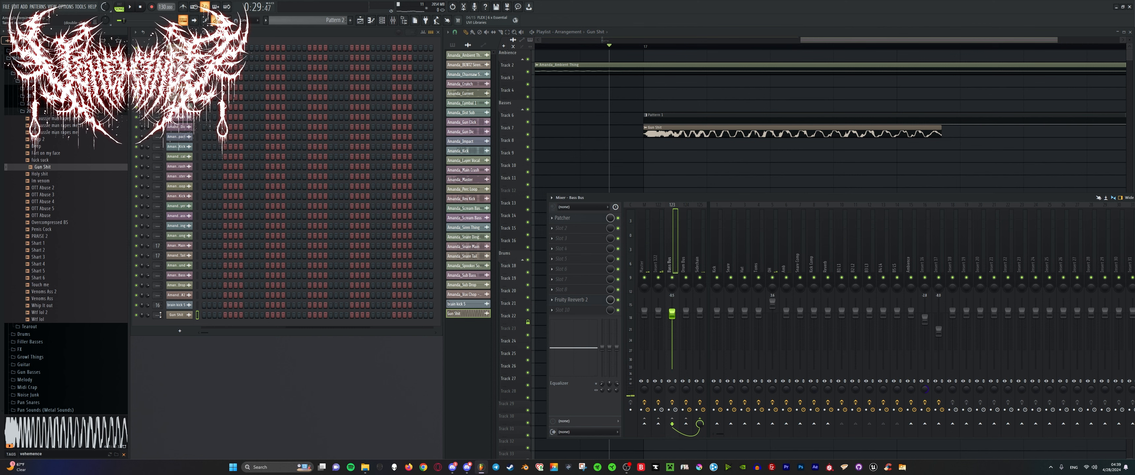
{"action": "scroll", "coordinate": [159, 314], "scroll_direction": "up", "scroll_amount": 9}
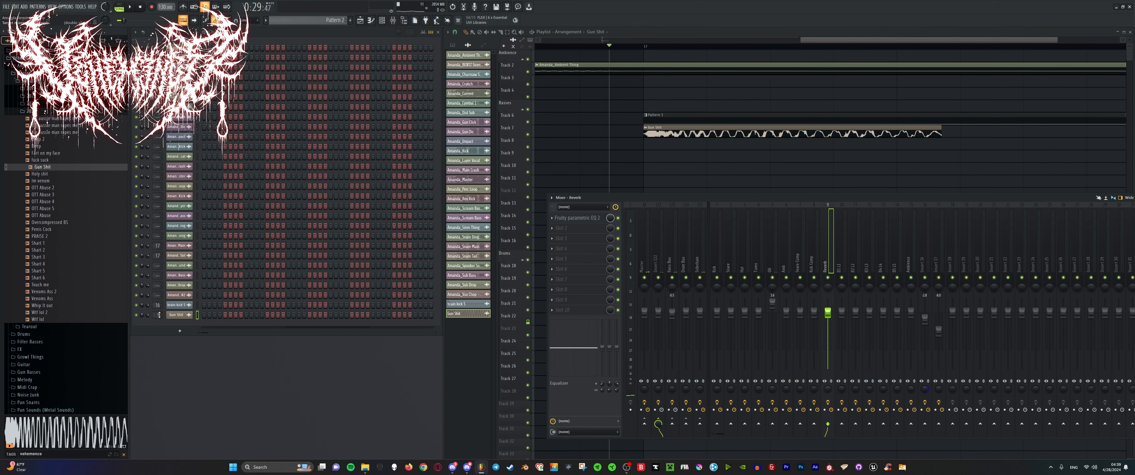
{"action": "scroll", "coordinate": [159, 315], "scroll_direction": "up", "scroll_amount": 1}
{"action": "key", "text": "space"}
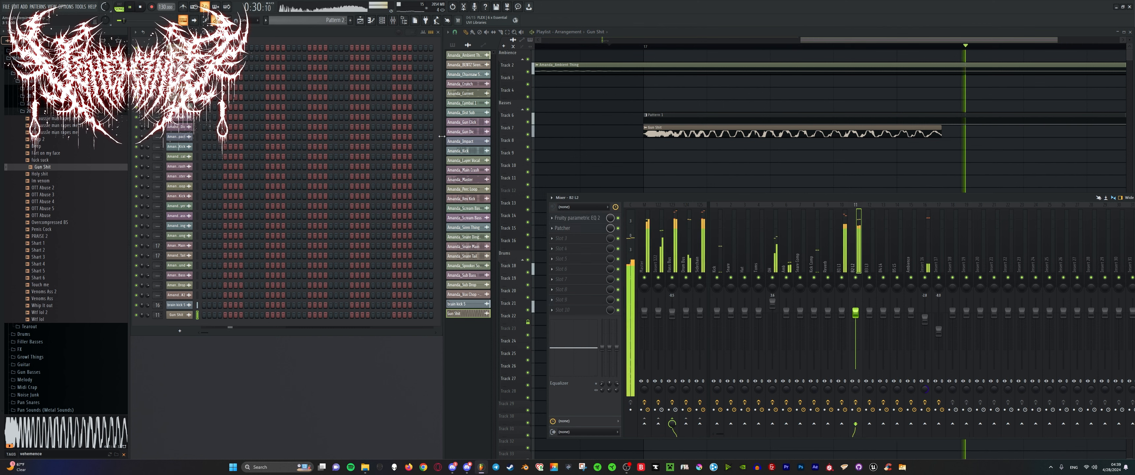
Hide the mixer and copy the Gun Shit clip on Track 7 under the second and third bass patterns.
{"action": "key", "text": "space"}
{"action": "key", "text": "F9"}
{"action": "scroll", "coordinate": [723, 156], "scroll_direction": "down", "scroll_amount": 5}
{"action": "scroll", "coordinate": [912, 169], "scroll_direction": "up", "scroll_amount": 2}
{"action": "key", "text": "space"}
{"action": "left_click_drag", "start_coordinate": [676, 133], "coordinate": [668, 133]}
{"action": "left_click", "coordinate": [957, 132]}
{"action": "scroll", "coordinate": [590, 116], "scroll_direction": "down", "scroll_amount": 3}
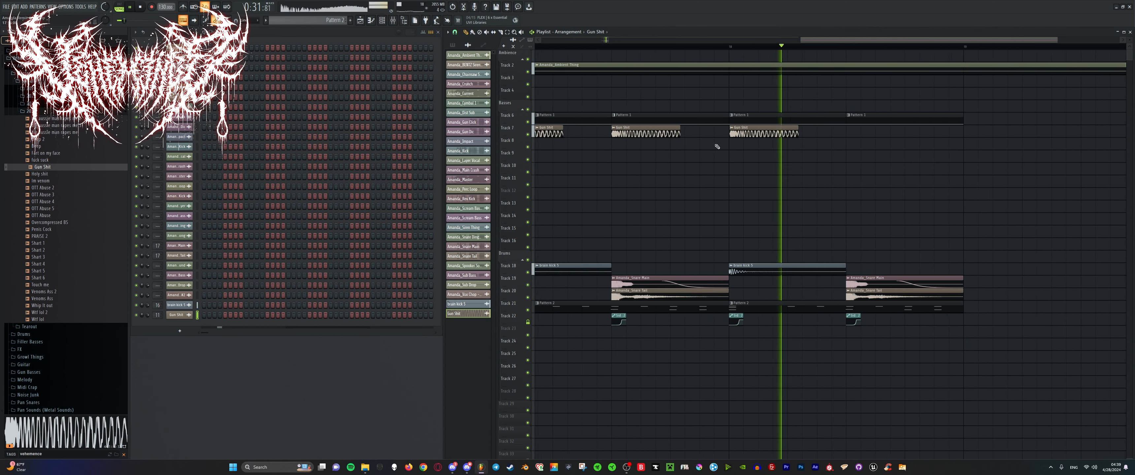
{"action": "scroll", "coordinate": [717, 146], "scroll_direction": "up", "scroll_amount": 2}
{"action": "key", "text": "space"}
{"action": "scroll", "coordinate": [727, 172], "scroll_direction": "down", "scroll_amount": 4}
Open Fruity Parametric EQ 2 on the BS L2 insert and cut the low frequencies during playback.
{"action": "left_click", "coordinate": [52, 6]}
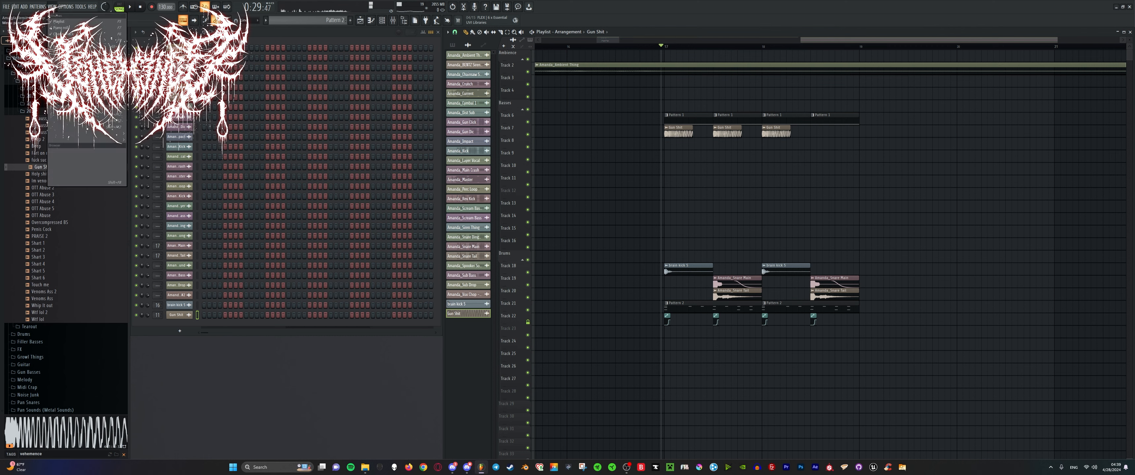
{"action": "left_click", "coordinate": [59, 39]}
{"action": "key", "text": "space"}
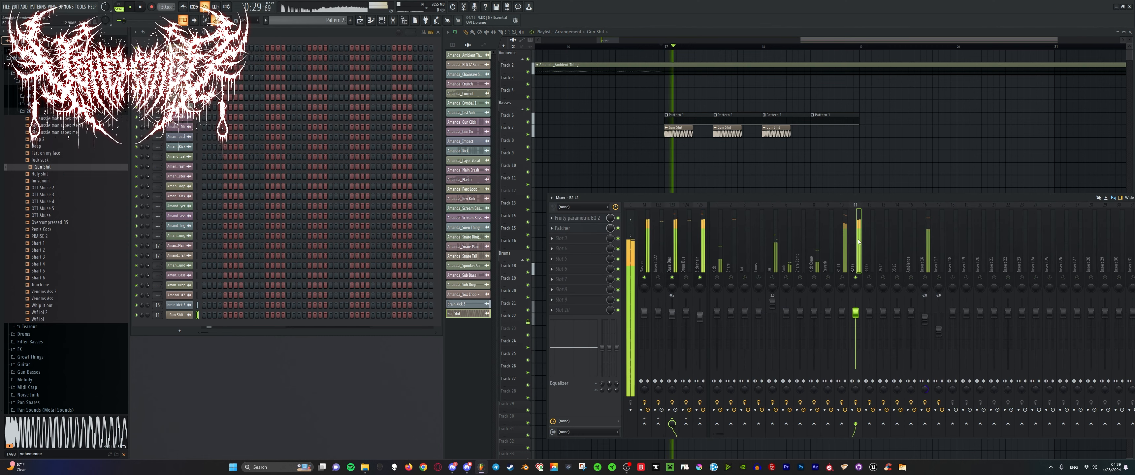
{"action": "left_click", "coordinate": [580, 219]}
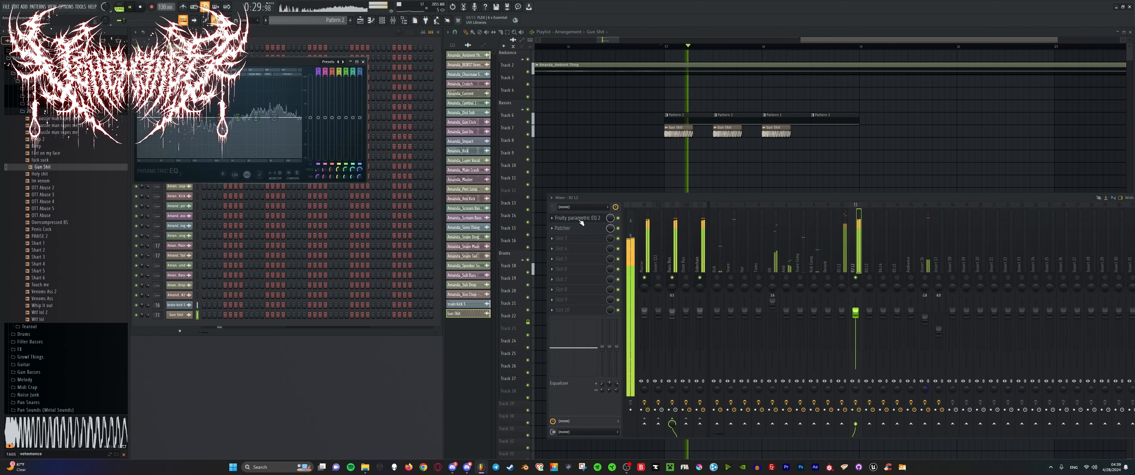
{"action": "mouse_move", "coordinate": [164, 118]}
{"action": "left_mouse_down"}
{"action": "mouse_move", "coordinate": [174, 144]}
{"action": "mouse_move", "coordinate": [171, 129]}
{"action": "left_mouse_up"}
{"action": "key", "text": "space"}
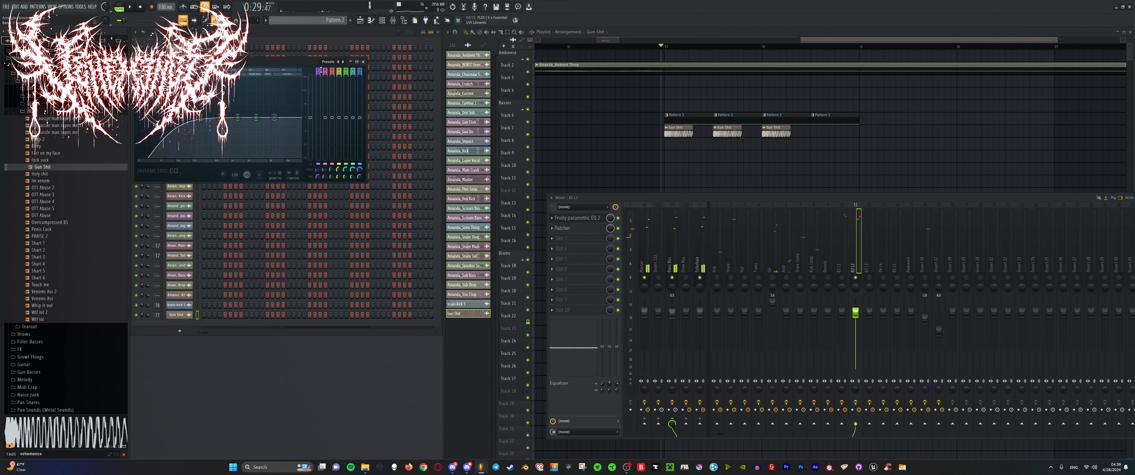
Replay the section repeatedly to judge the low cut on the BS L2 insert.
{"action": "key", "text": "space"}
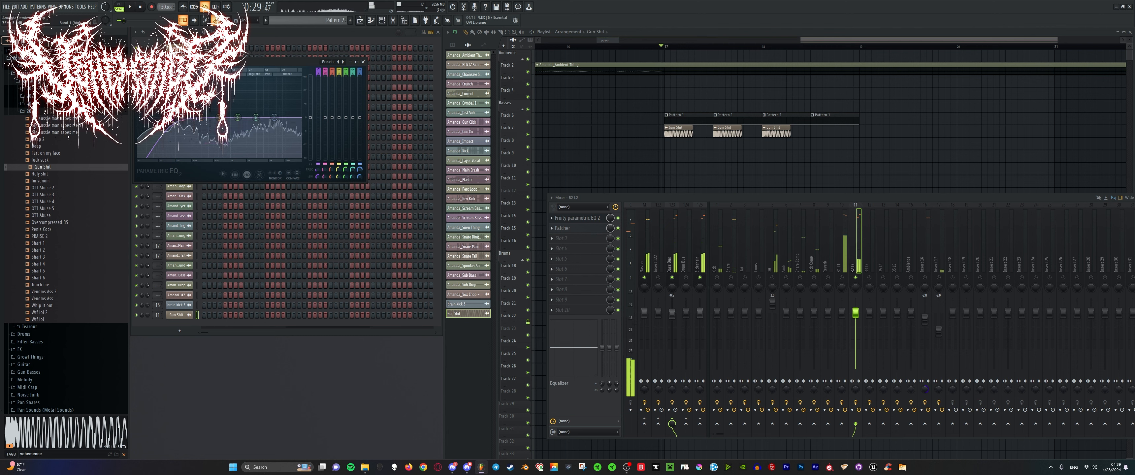
{"action": "key", "text": "space"}
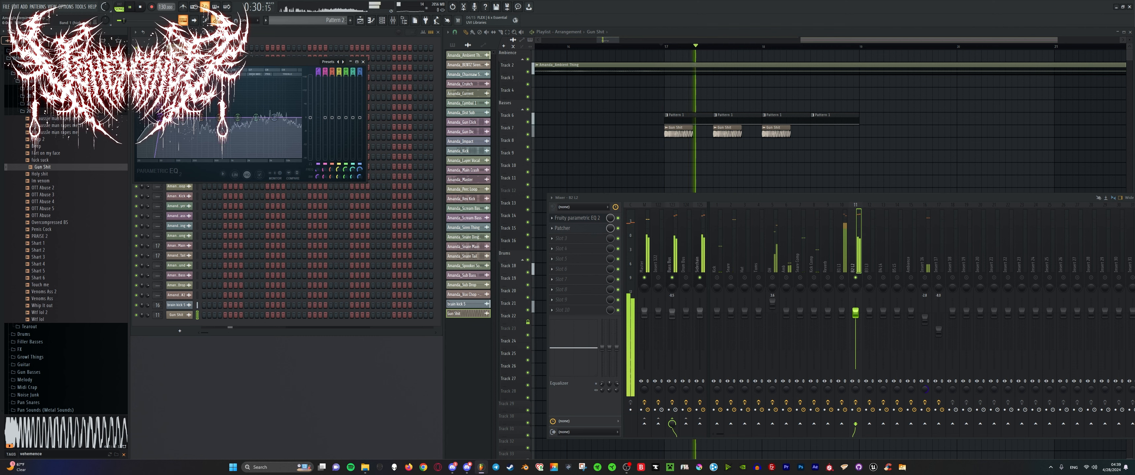
{"action": "key", "text": "space"}
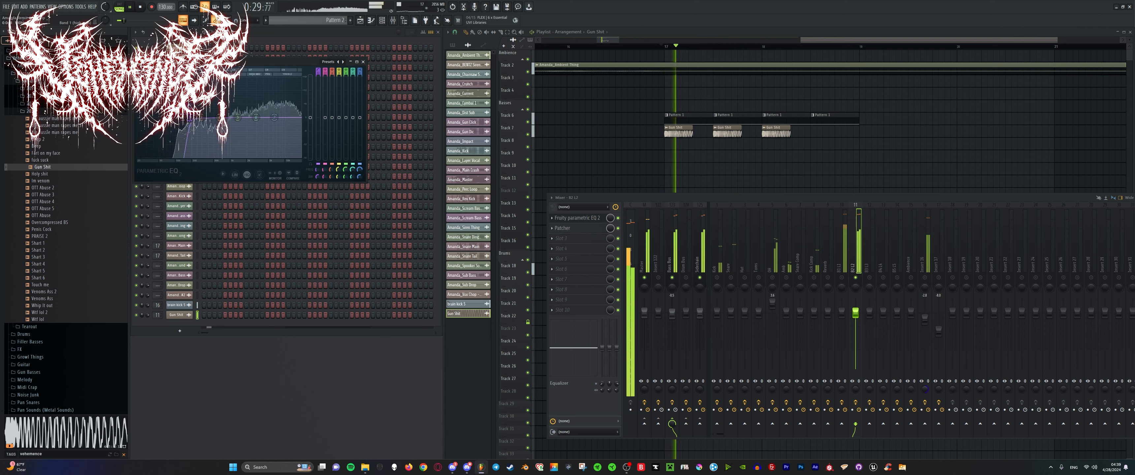
{"action": "key", "text": "space"}
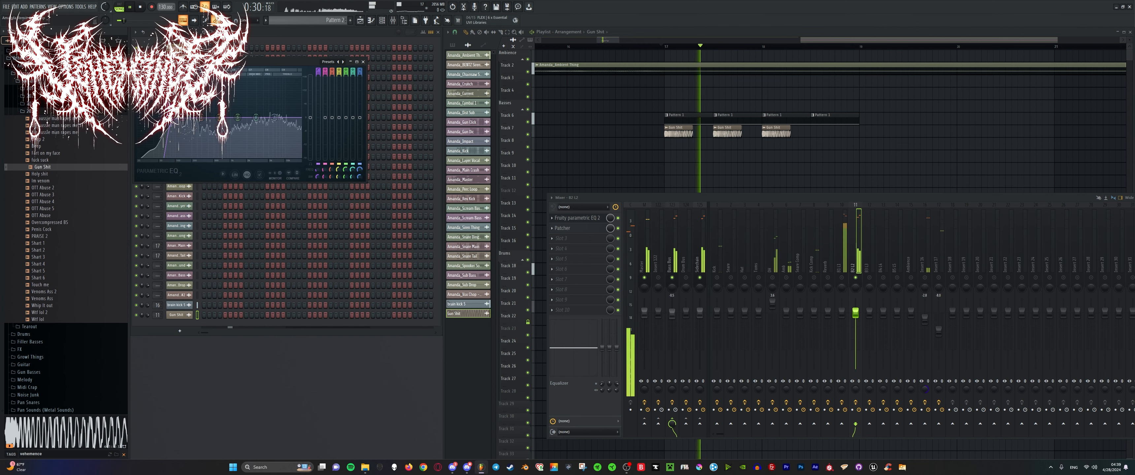
{"action": "key", "text": "space"}
{"action": "key", "text": "space"}
{"action": "key", "text": "space"}
{"action": "key", "text": "space"}
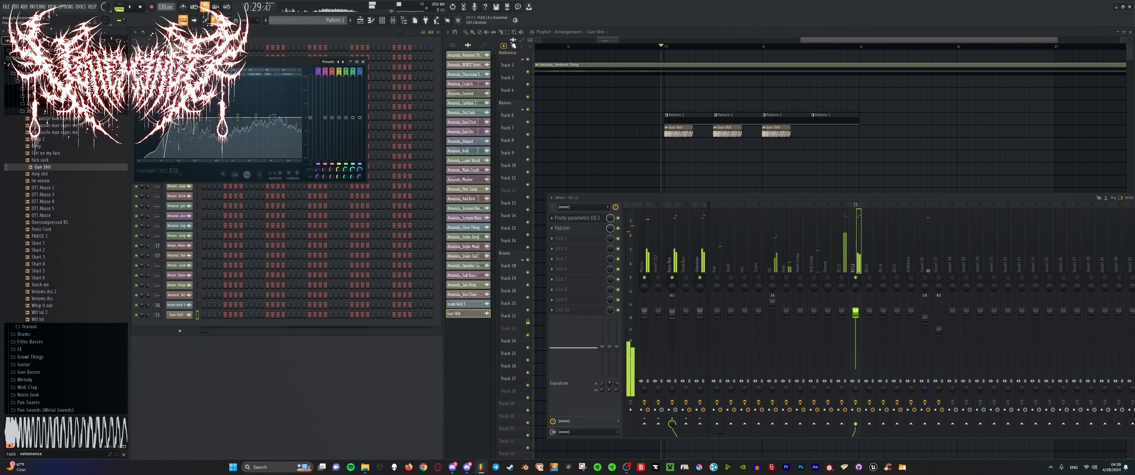
Hide the mixer, lengthen the three Gun Shit clips to fill their bass patterns, and replay the section.
{"action": "key", "text": "F9"}
{"action": "scroll", "coordinate": [656, 145], "scroll_direction": "up", "scroll_amount": 4}
{"action": "key", "text": "space"}
{"action": "left_click_drag", "start_coordinate": [783, 134], "coordinate": [803, 127]}
{"action": "key", "text": "space"}
{"action": "key", "text": "space"}
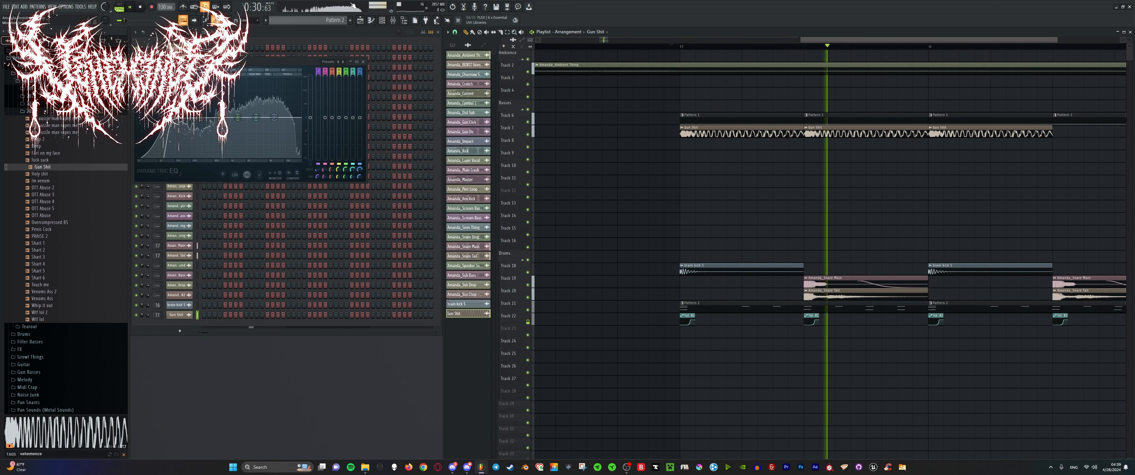
{"action": "scroll", "coordinate": [742, 165], "scroll_direction": "down", "scroll_amount": 3}
{"action": "key", "text": "space"}
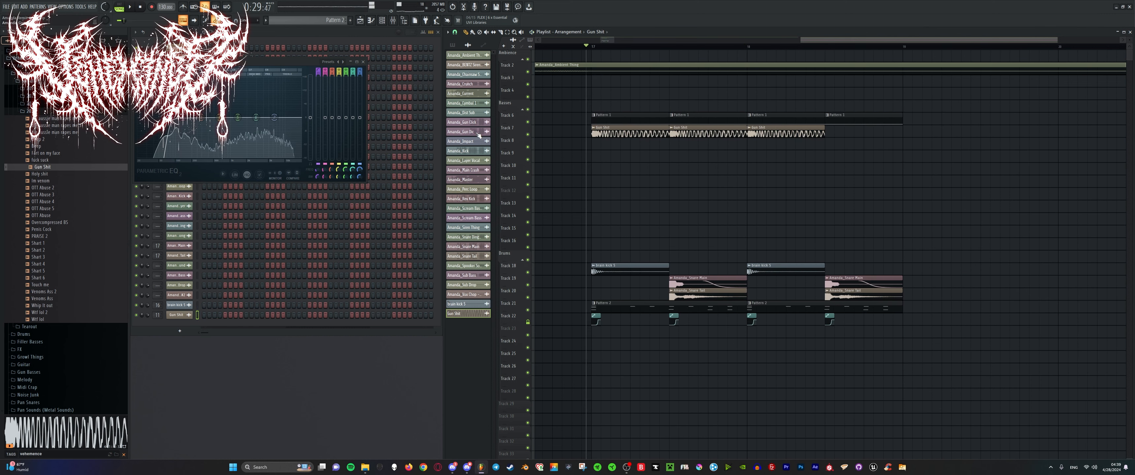
Add a fourth Gun Shit clip on Track 7 under the last bass pattern and replay the section.
{"action": "key", "text": "space"}
{"action": "scroll", "coordinate": [815, 122], "scroll_direction": "up", "scroll_amount": 3}
{"action": "left_click_drag", "start_coordinate": [799, 127], "coordinate": [796, 128]}
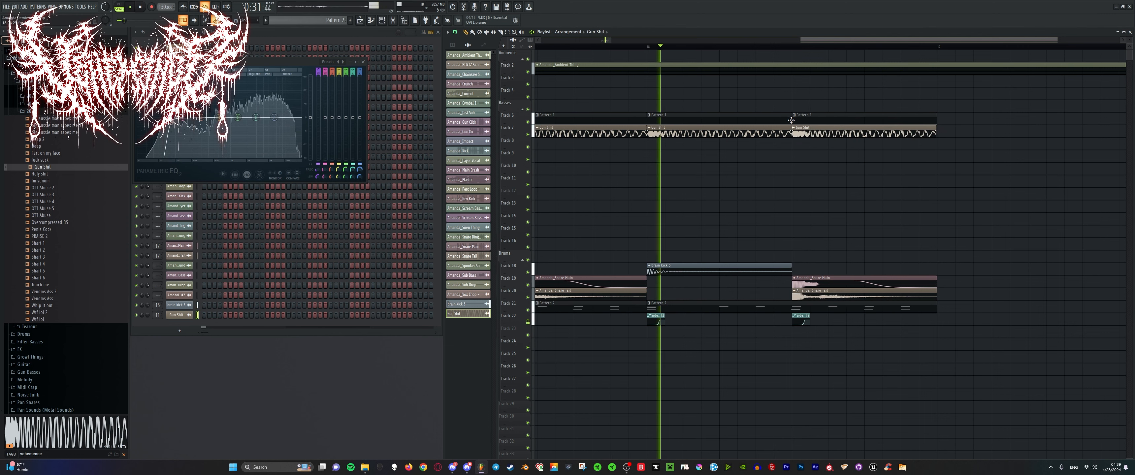
{"action": "scroll", "coordinate": [756, 123], "scroll_direction": "down", "scroll_amount": 3}
{"action": "scroll", "coordinate": [562, 96], "scroll_direction": "down", "scroll_amount": 1}
{"action": "key", "text": "space"}
{"action": "key", "text": "space"}
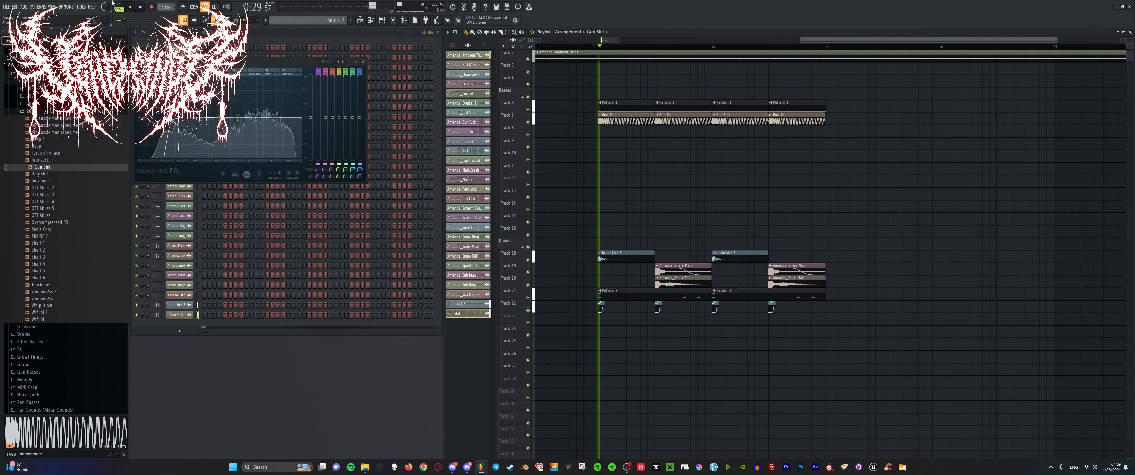
Show the mixer and pull an EQ band on BS L2 down into a low-mid dip during playback.
{"action": "left_click", "coordinate": [52, 7]}
{"action": "left_click", "coordinate": [66, 39]}
{"action": "key", "text": "space"}
{"action": "key", "text": "space"}
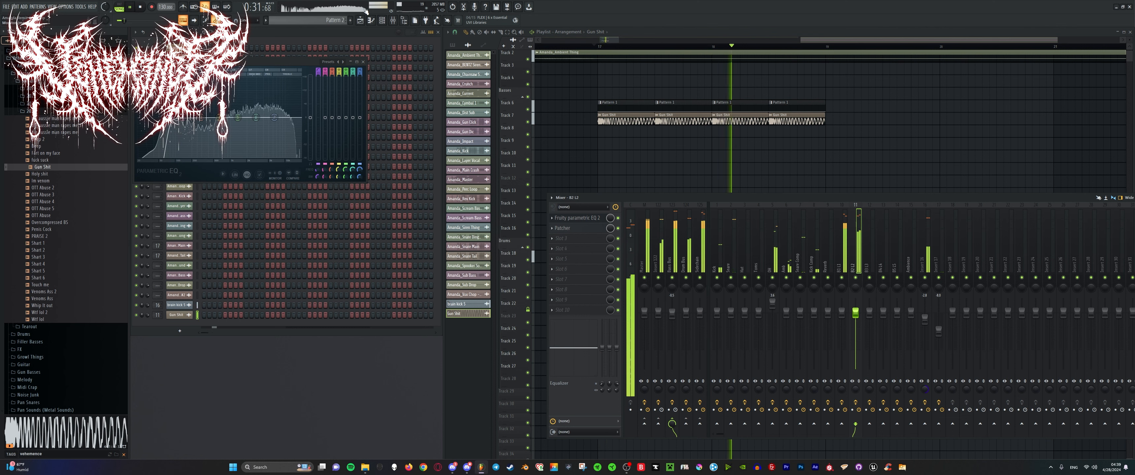
{"action": "left_click_drag", "start_coordinate": [234, 117], "coordinate": [206, 143]}
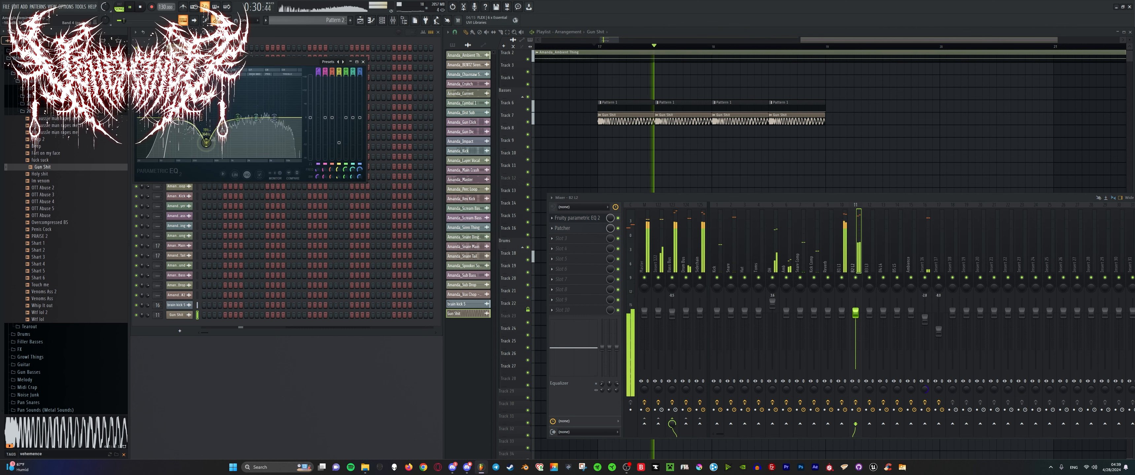
Open the Gun Shit clip's channel settings and set its time-stretching mode to Stretch.
{"action": "double_click", "coordinate": [625, 120]}
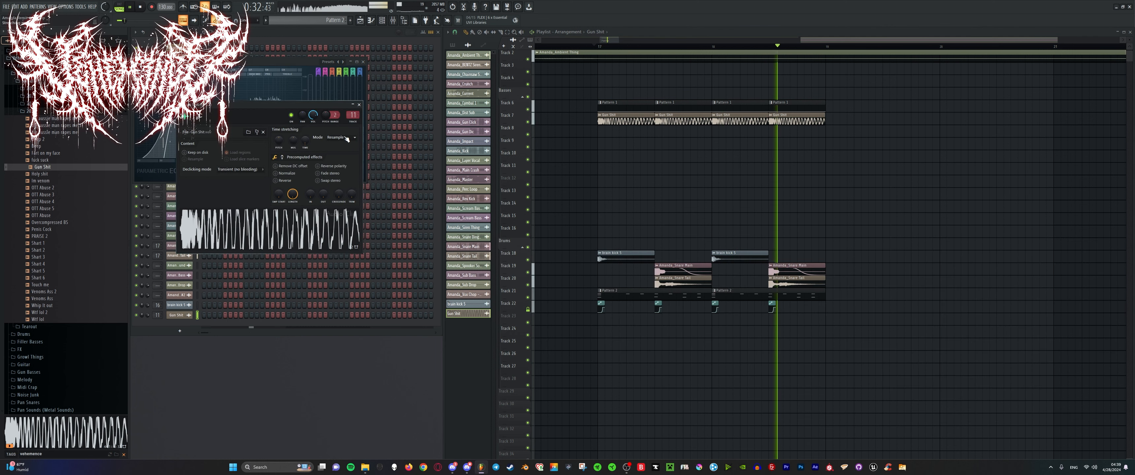
{"action": "left_click", "coordinate": [347, 138]}
{"action": "left_click", "coordinate": [347, 160]}
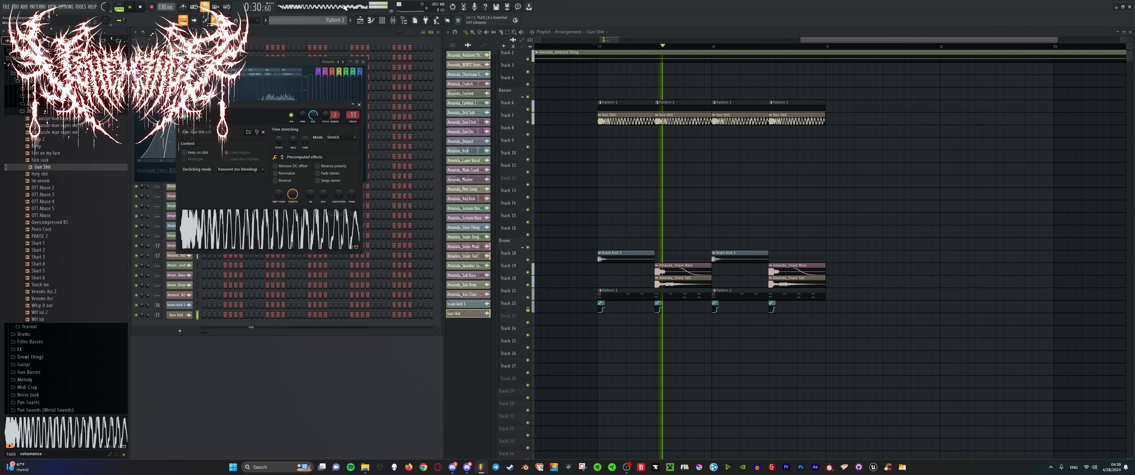
{"action": "scroll", "coordinate": [734, 131], "scroll_direction": "up", "scroll_amount": 1}
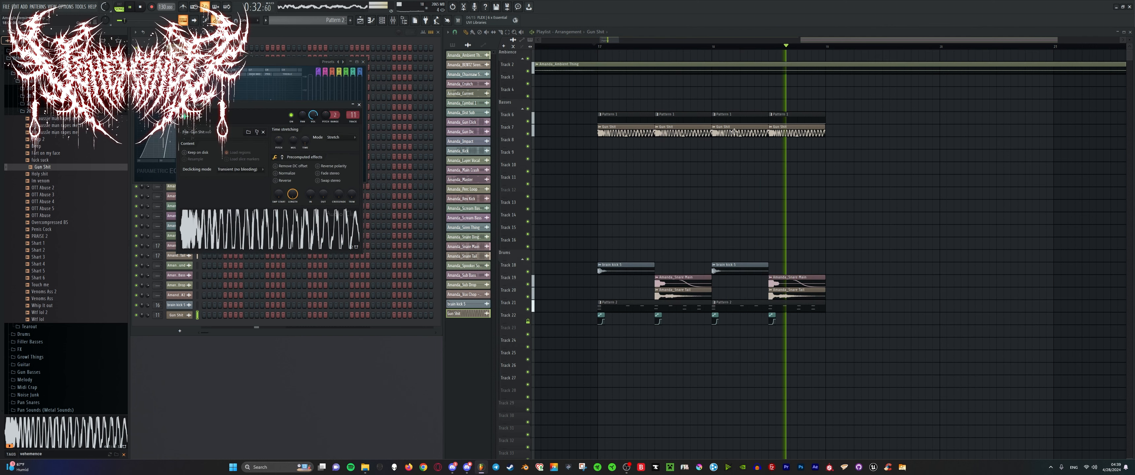
Replay the full section to check the stretched Gun Shit bass against the drums.
{"action": "scroll", "coordinate": [717, 154], "scroll_direction": "down", "scroll_amount": 3}
{"action": "scroll", "coordinate": [682, 242], "scroll_direction": "down", "scroll_amount": 3}
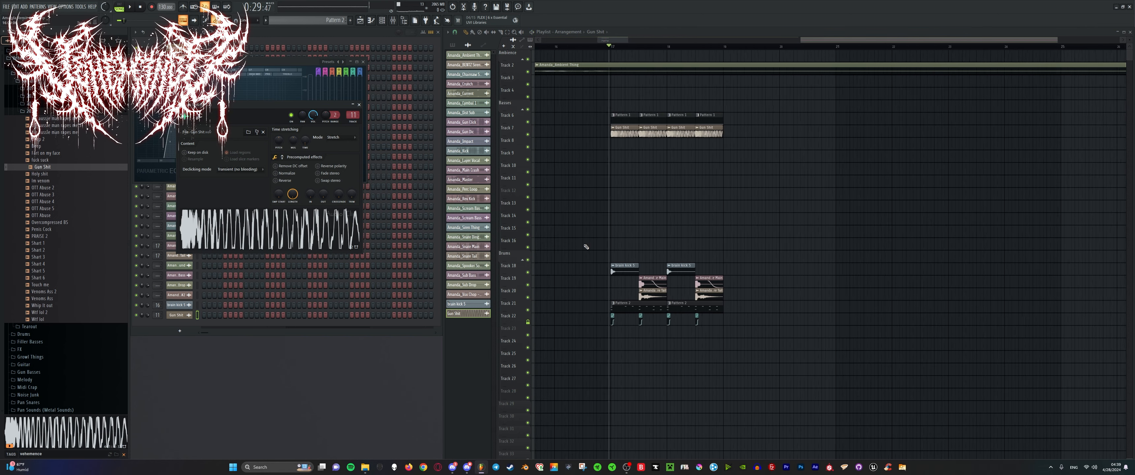
{"action": "key", "text": "space"}
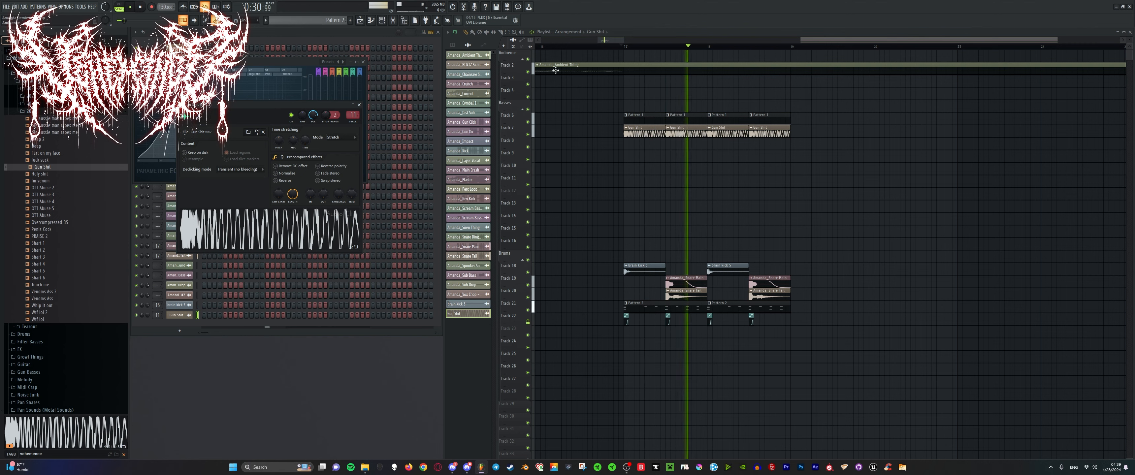
{"action": "scroll", "coordinate": [634, 165], "scroll_direction": "down", "scroll_amount": 2}
{"action": "scroll", "coordinate": [625, 190], "scroll_direction": "up", "scroll_amount": 5}
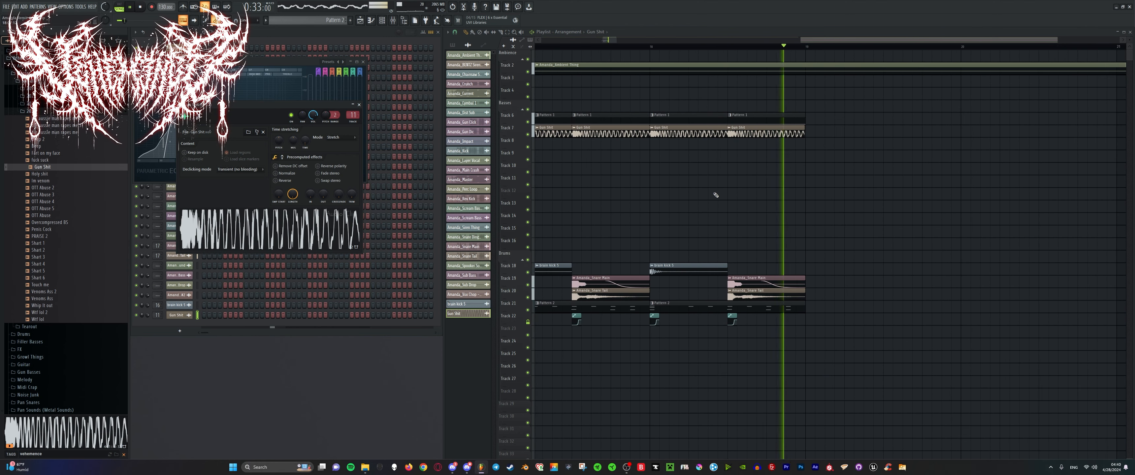
{"action": "scroll", "coordinate": [745, 207], "scroll_direction": "down", "scroll_amount": 4}
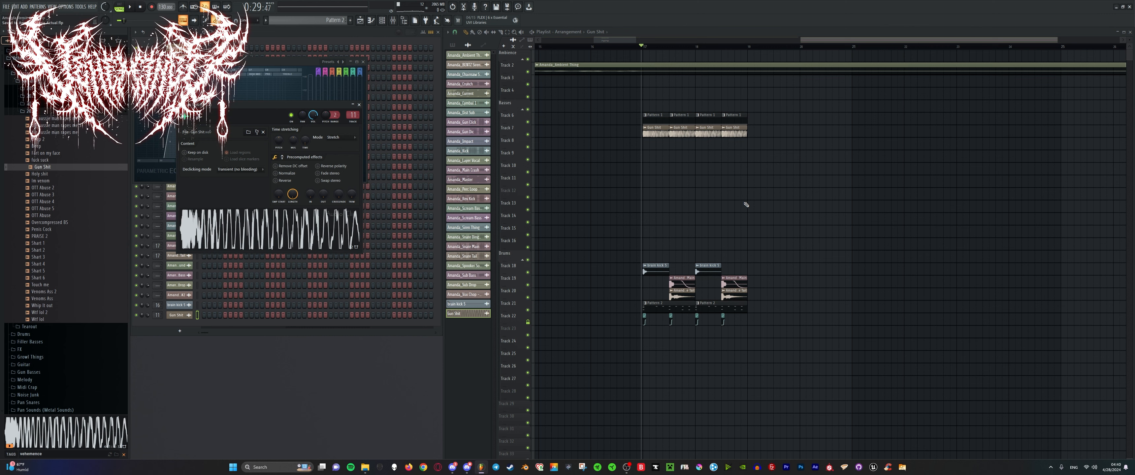
{"action": "key", "text": "space"}
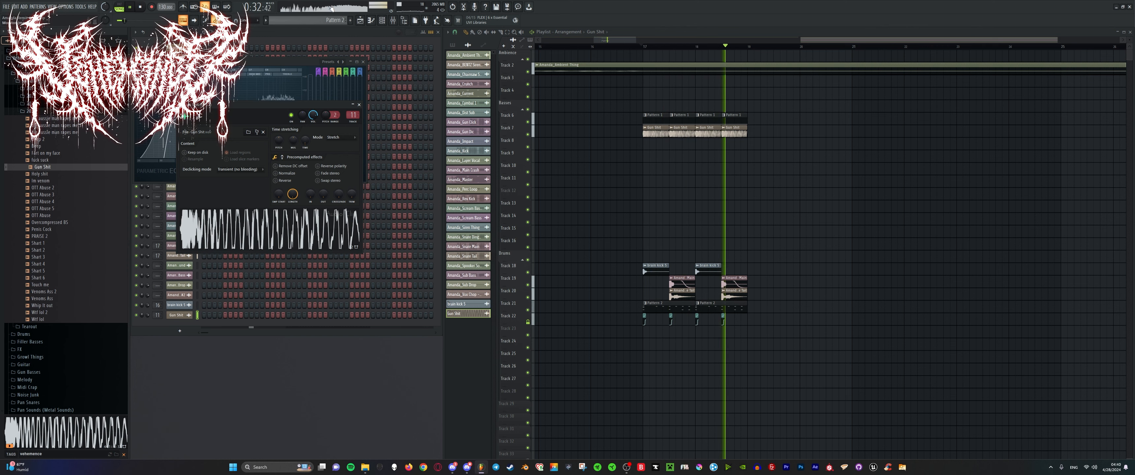
Move the Amanda_Scream Bass Layer stem out of the reference group to the start of Track 16.
{"action": "scroll", "coordinate": [723, 183], "scroll_direction": "down", "scroll_amount": 1}
{"action": "scroll", "coordinate": [735, 185], "scroll_direction": "down", "scroll_amount": 4}
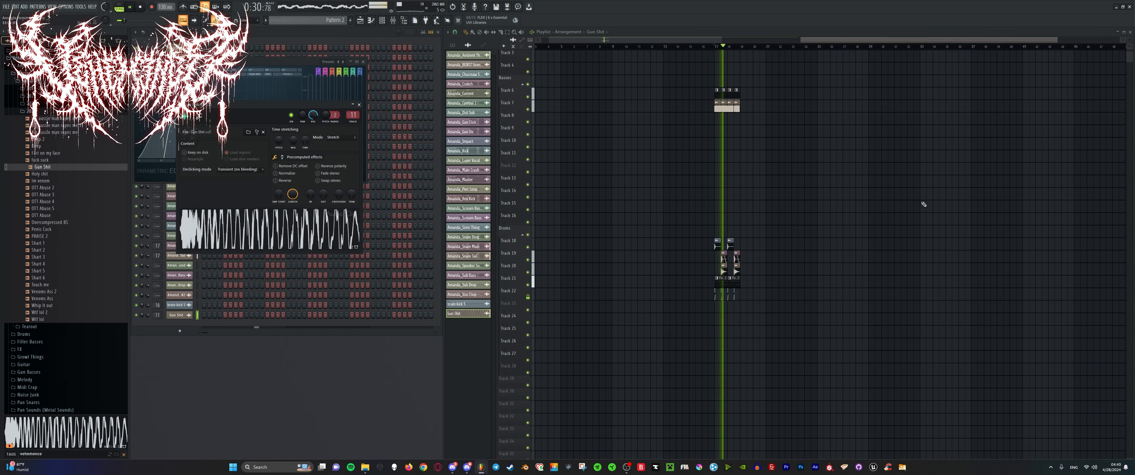
{"action": "scroll", "coordinate": [924, 204], "scroll_direction": "down", "scroll_amount": 5}
{"action": "scroll", "coordinate": [775, 207], "scroll_direction": "up", "scroll_amount": 2}
{"action": "key", "text": "space"}
{"action": "scroll", "coordinate": [970, 201], "scroll_direction": "down", "scroll_amount": 3}
{"action": "scroll", "coordinate": [1026, 196], "scroll_direction": "up", "scroll_amount": 2}
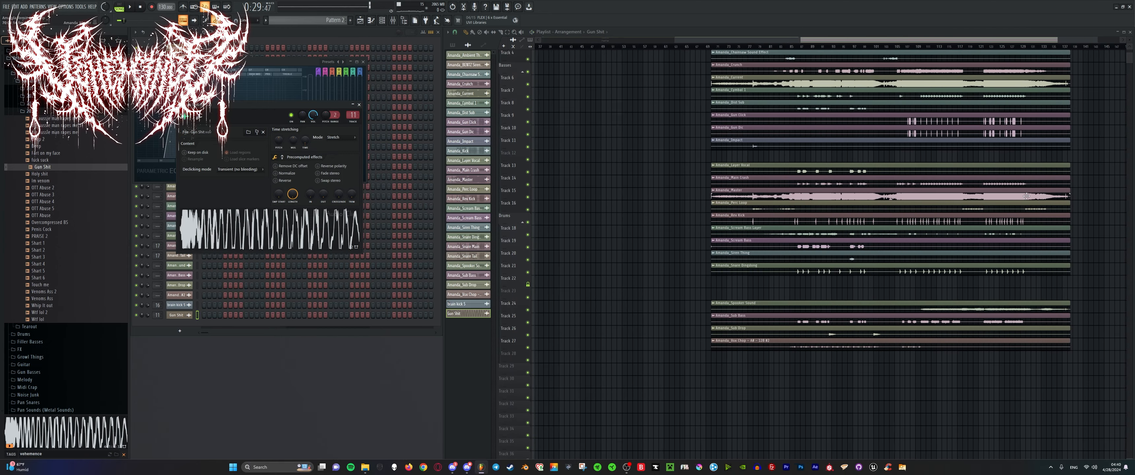
{"action": "scroll", "coordinate": [1027, 196], "scroll_direction": "down", "scroll_amount": 2}
{"action": "left_click_drag", "start_coordinate": [945, 182], "coordinate": [681, 169]}
{"action": "key", "text": "ctrl+z"}
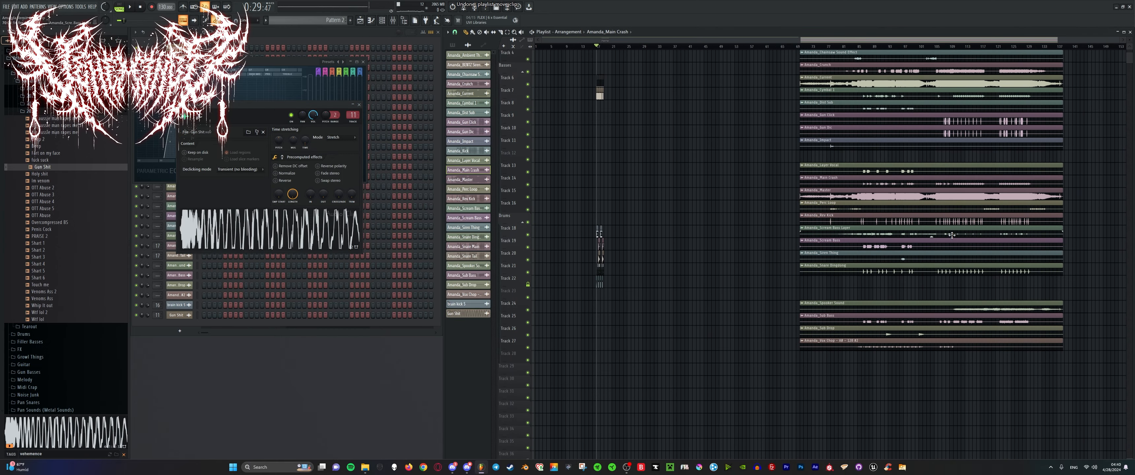
{"action": "left_click_drag", "start_coordinate": [951, 235], "coordinate": [536, 212]}
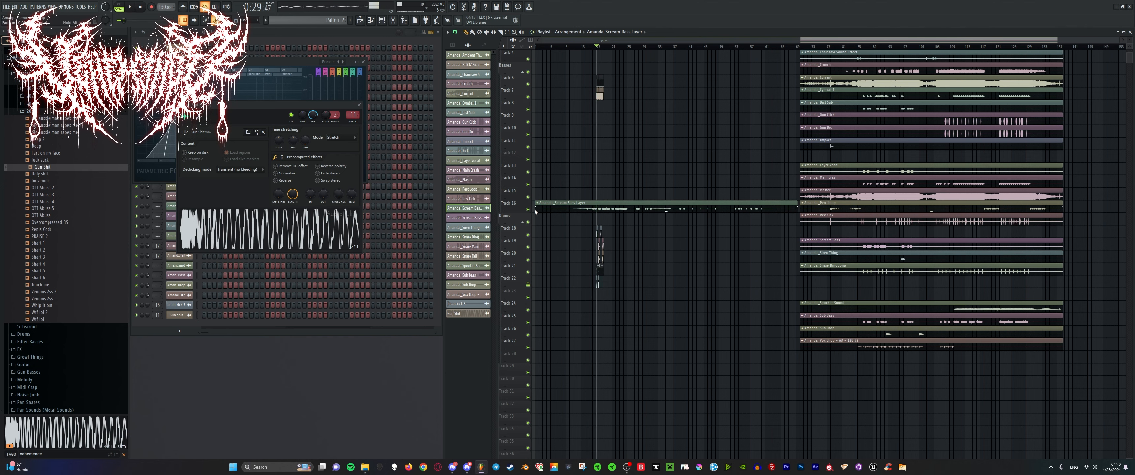
Solo Track 16 and play the Scream Bass Layer stem by itself.
{"action": "right_click", "coordinate": [528, 210]}
{"action": "key", "text": "space"}
{"action": "scroll", "coordinate": [556, 201], "scroll_direction": "up", "scroll_amount": 3}
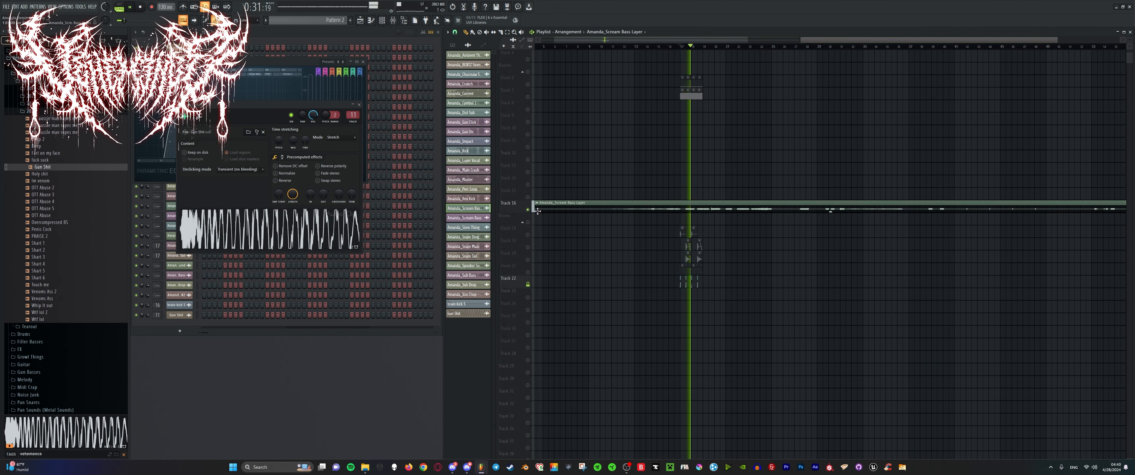
{"action": "scroll", "coordinate": [551, 203], "scroll_direction": "down", "scroll_amount": 3}
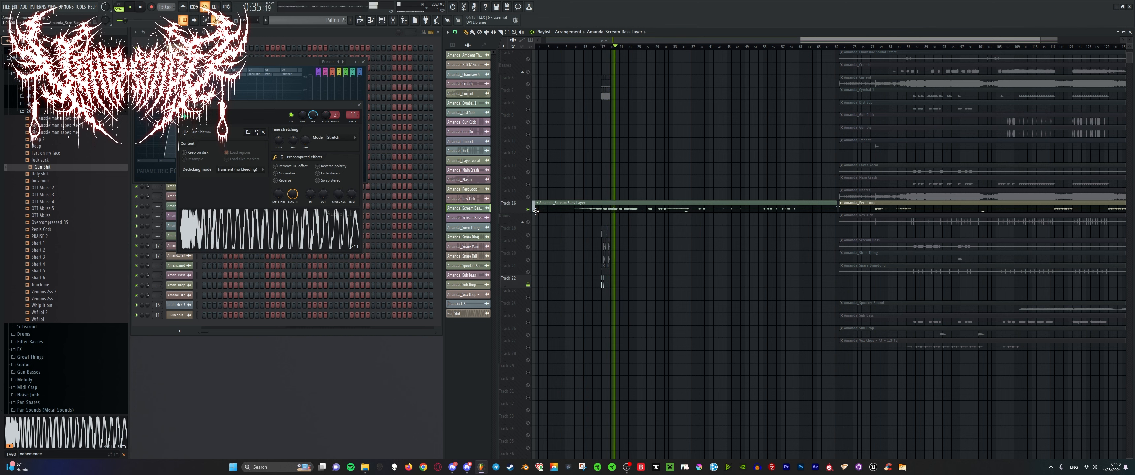
{"action": "key", "text": "space"}
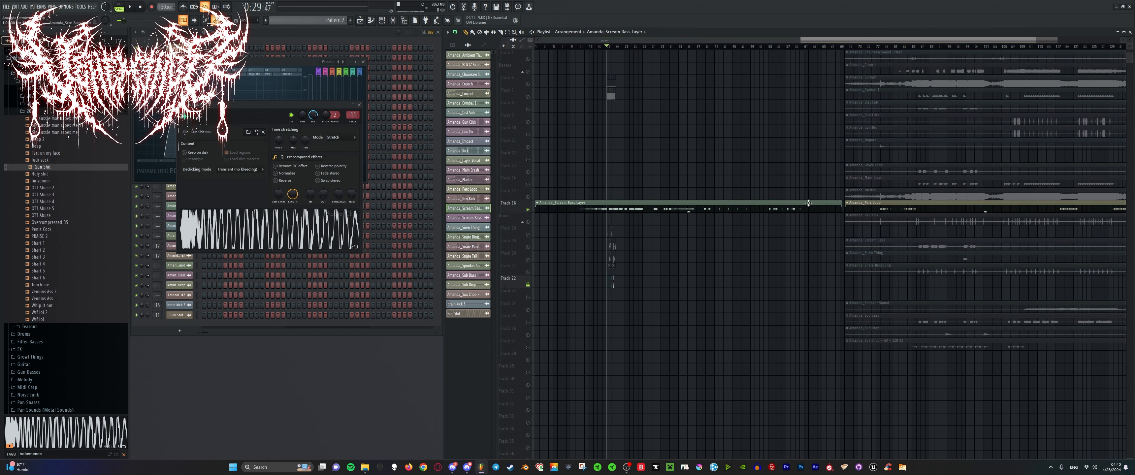
Trim the Scream Bass Layer clip down to a short bass phrase around the start of the pattern section.
{"action": "left_click_drag", "start_coordinate": [840, 203], "coordinate": [658, 227]}
{"action": "scroll", "coordinate": [609, 230], "scroll_direction": "up", "scroll_amount": 6}
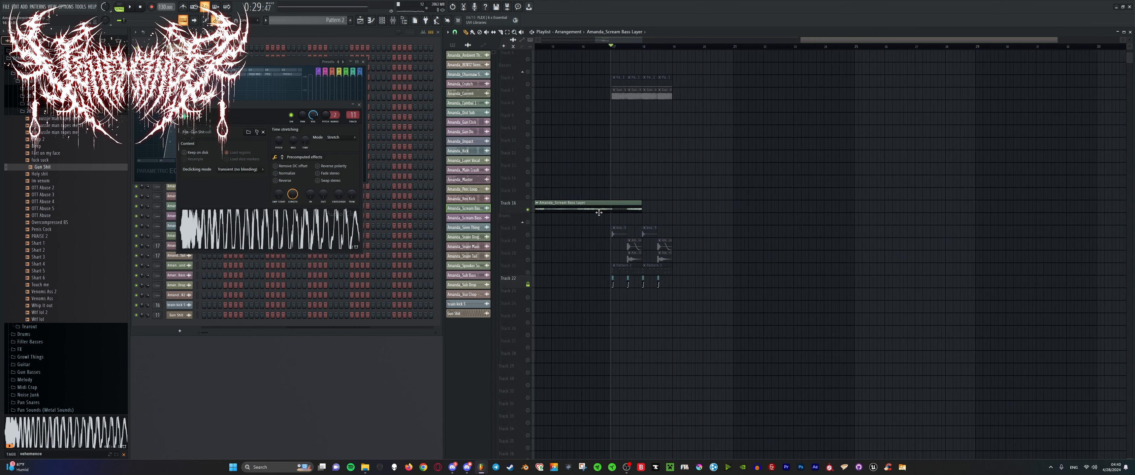
{"action": "key", "text": "space"}
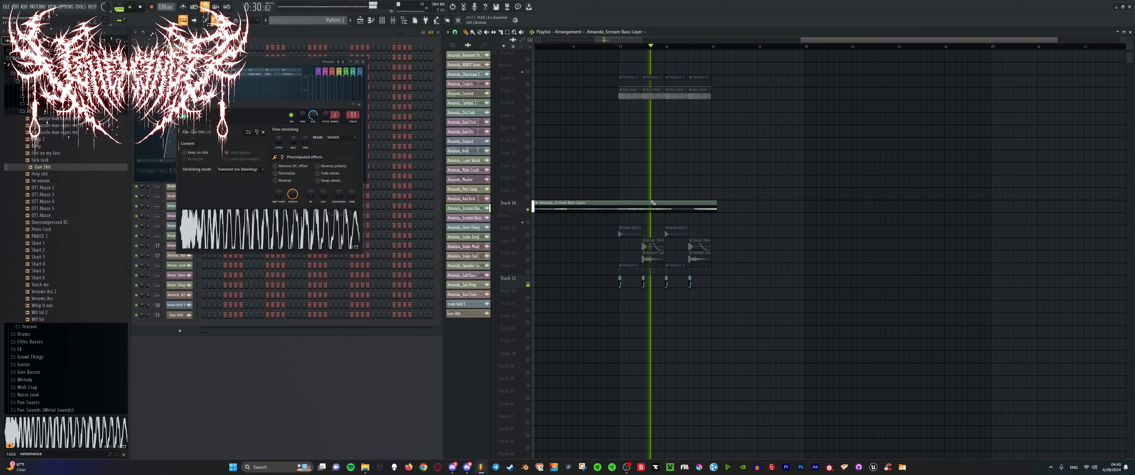
{"action": "key", "text": "space"}
{"action": "left_click_drag", "start_coordinate": [681, 213], "coordinate": [666, 208]}
{"action": "scroll", "coordinate": [667, 207], "scroll_direction": "up", "scroll_amount": 3}
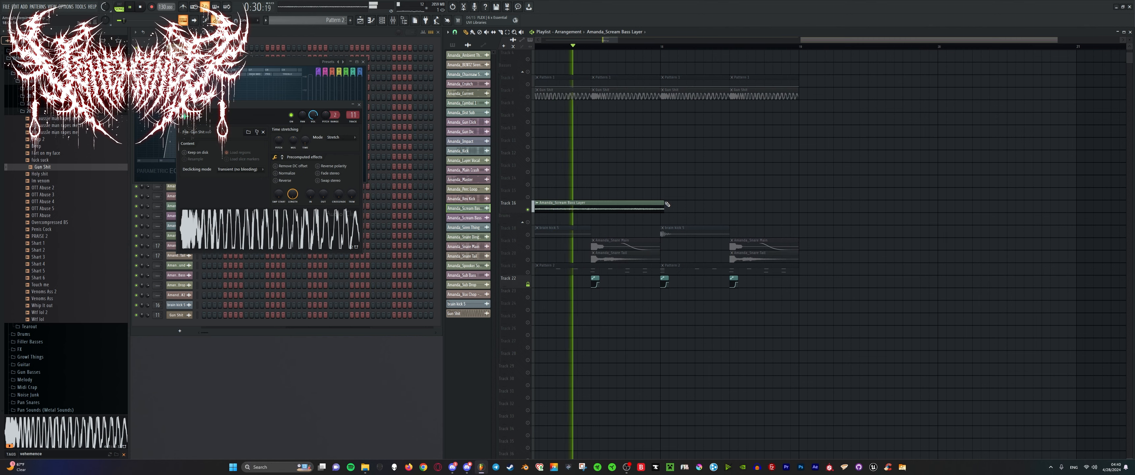
{"action": "scroll", "coordinate": [665, 204], "scroll_direction": "down", "scroll_amount": 8}
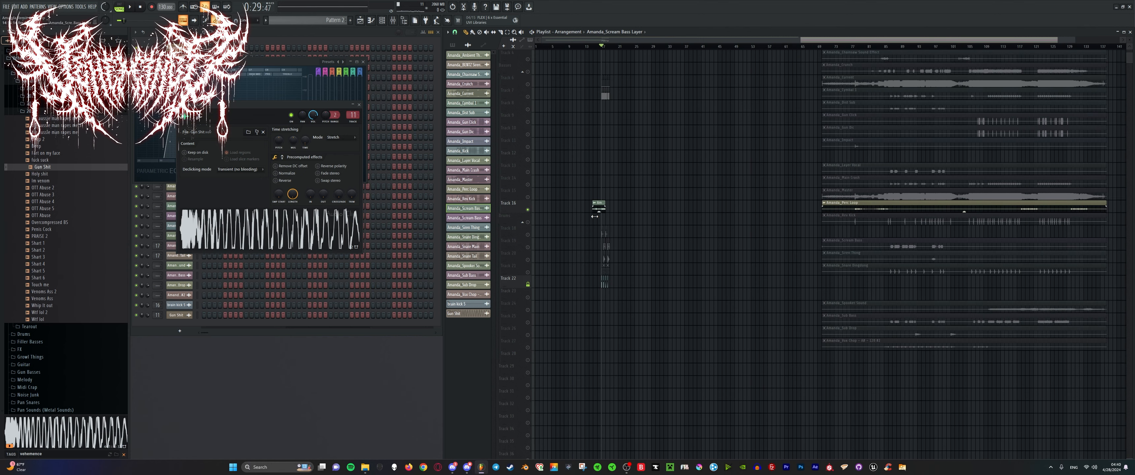
{"action": "scroll", "coordinate": [626, 208], "scroll_direction": "up", "scroll_amount": 8}
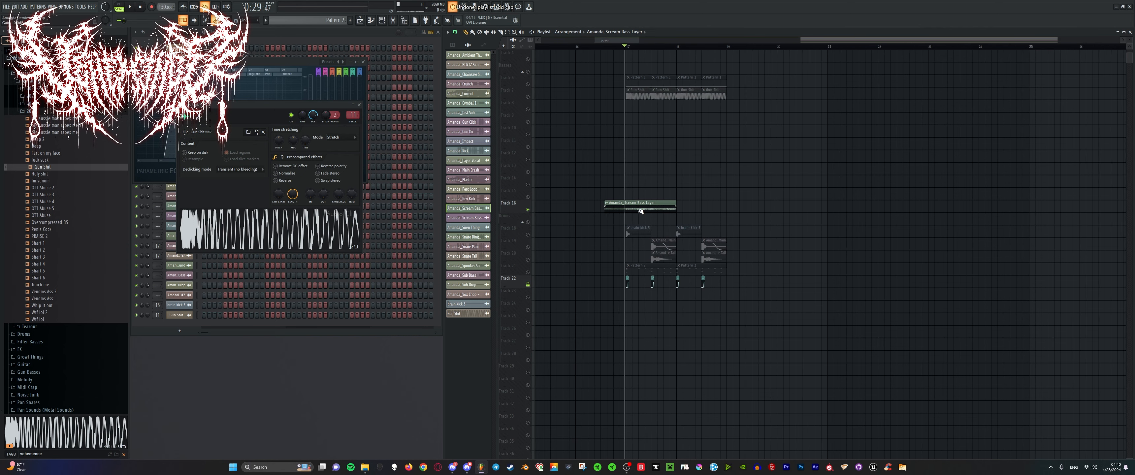
Trim the start of the Scream Bass Layer clip to the beginning of the first pattern and replay it.
{"action": "key", "text": "space"}
{"action": "key", "text": "space"}
{"action": "key", "text": "space"}
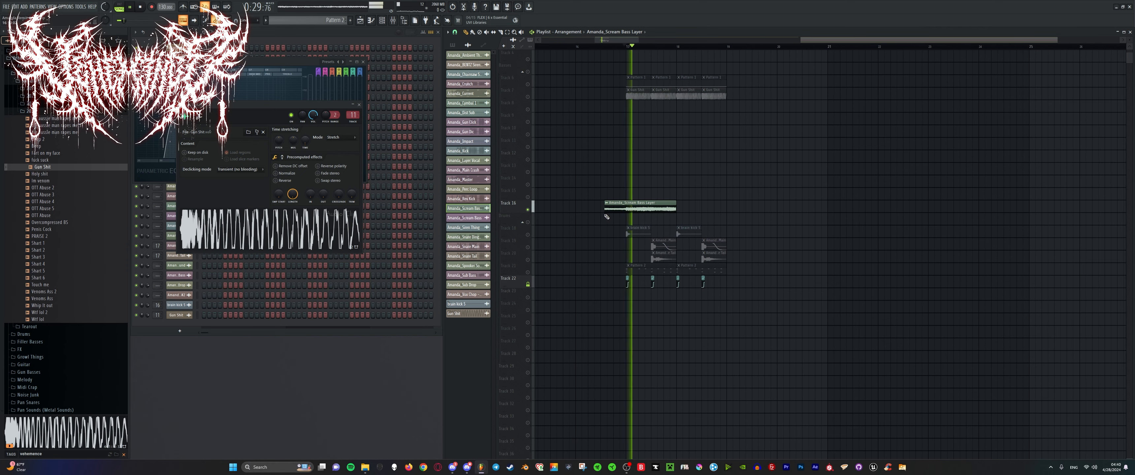
{"action": "left_click_drag", "start_coordinate": [606, 211], "coordinate": [626, 211]}
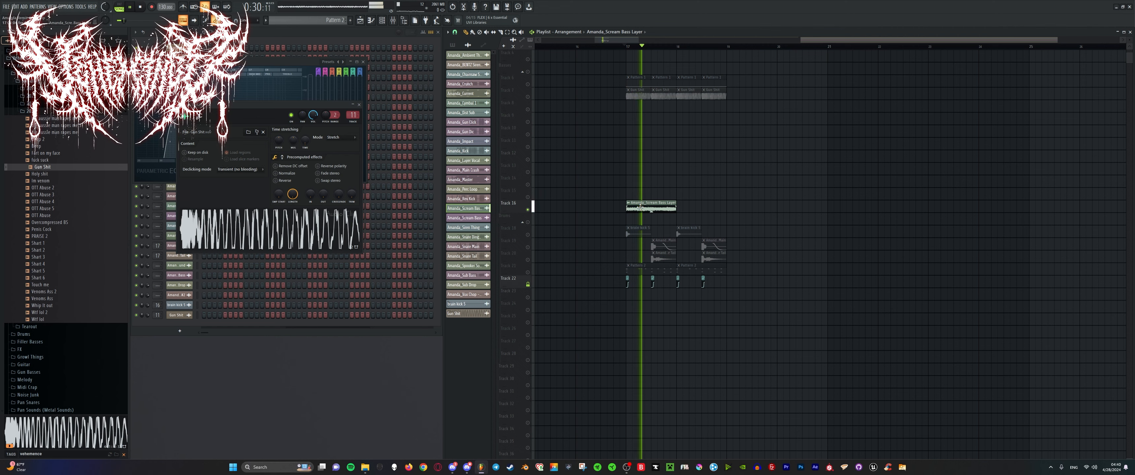
{"action": "key", "text": "space"}
{"action": "key", "text": "space"}
Route the Scream Bass Layer channel to the BS L3 mixer track and play the clip through it.
{"action": "key", "text": "F9"}
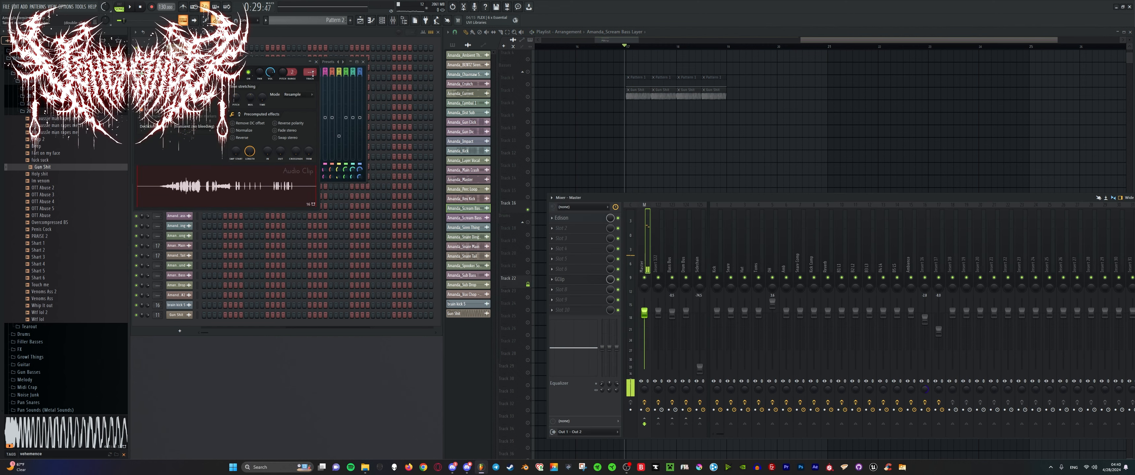
{"action": "scroll", "coordinate": [312, 73], "scroll_direction": "up", "scroll_amount": 6}
{"action": "key", "text": "space"}
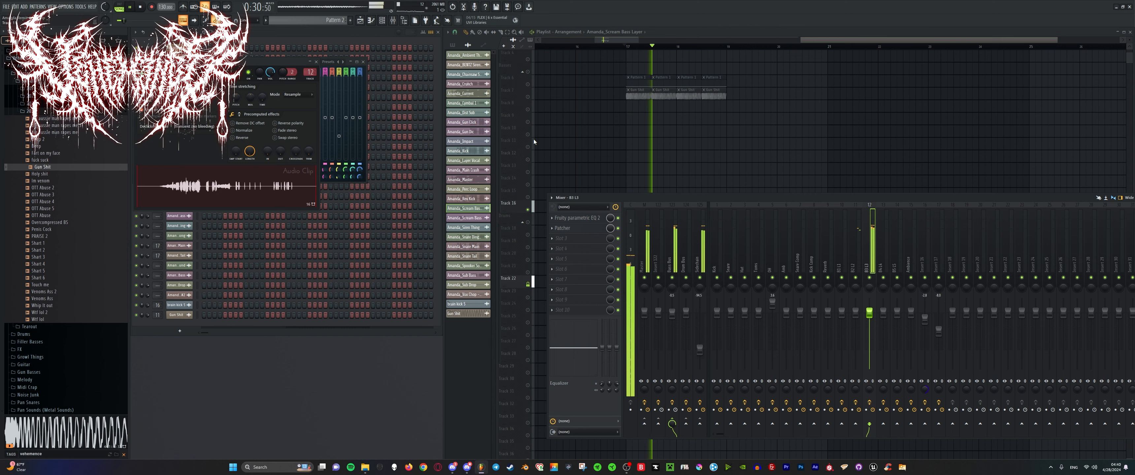
{"action": "key", "text": "F9"}
{"action": "key", "text": "space"}
Stretch the Scream Bass Layer clip across all four patterns and set its time-stretching mode to Stretch.
{"action": "scroll", "coordinate": [560, 91], "scroll_direction": "up", "scroll_amount": 5}
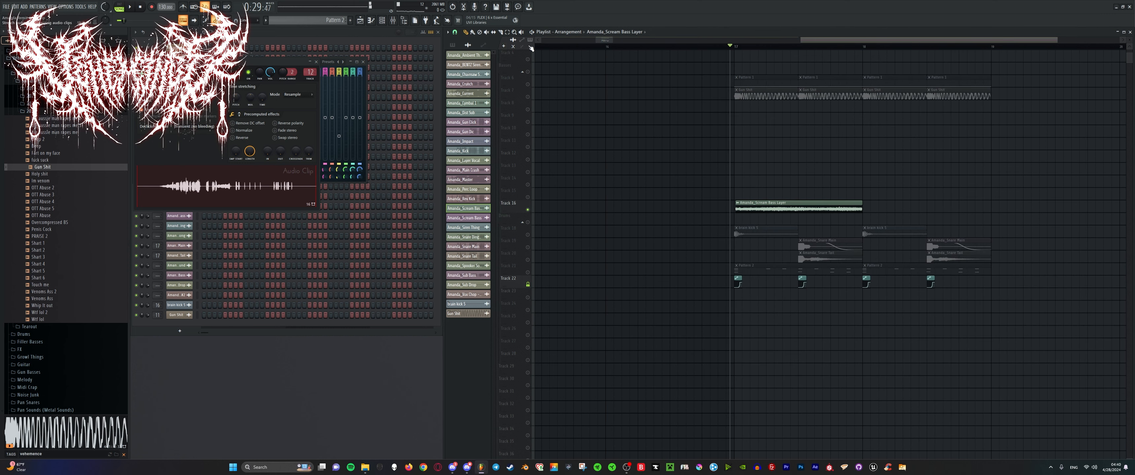
{"action": "left_click_drag", "start_coordinate": [863, 207], "coordinate": [1014, 222]}
{"action": "key", "text": "space"}
{"action": "scroll", "coordinate": [857, 184], "scroll_direction": "down", "scroll_amount": 3}
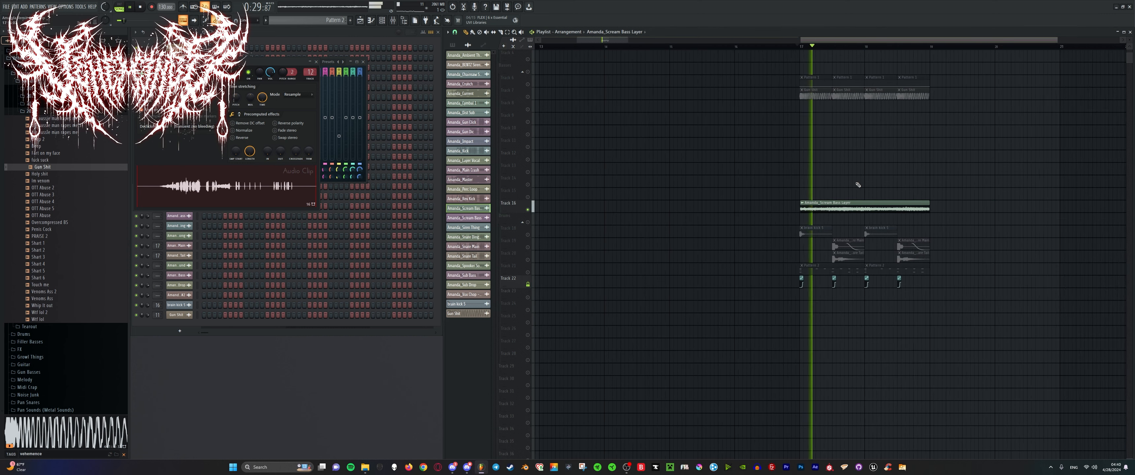
{"action": "scroll", "coordinate": [857, 183], "scroll_direction": "up", "scroll_amount": 1}
{"action": "key", "text": "space"}
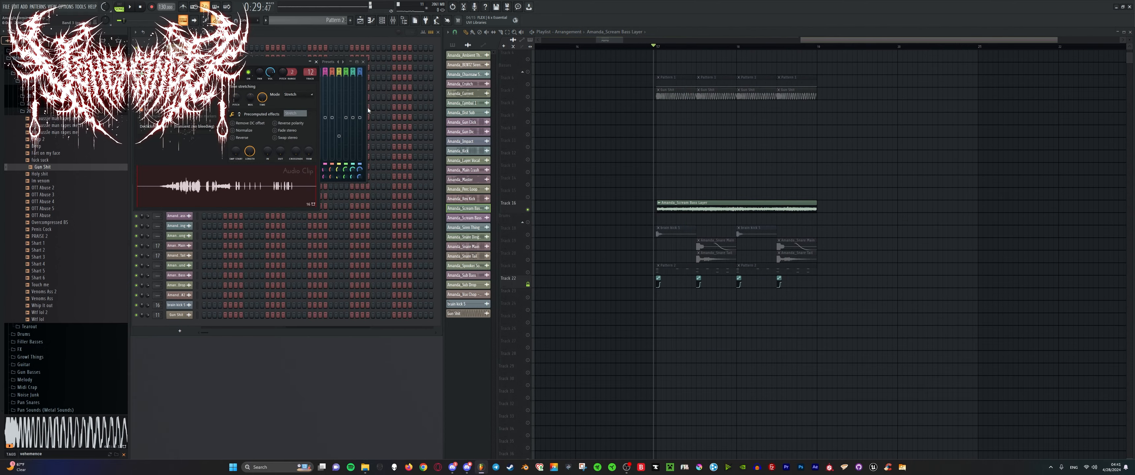
{"action": "scroll", "coordinate": [821, 158], "scroll_direction": "up", "scroll_amount": 4}
{"action": "key", "text": "space"}
{"action": "scroll", "coordinate": [709, 177], "scroll_direction": "down", "scroll_amount": 6}
{"action": "scroll", "coordinate": [696, 181], "scroll_direction": "up", "scroll_amount": 4}
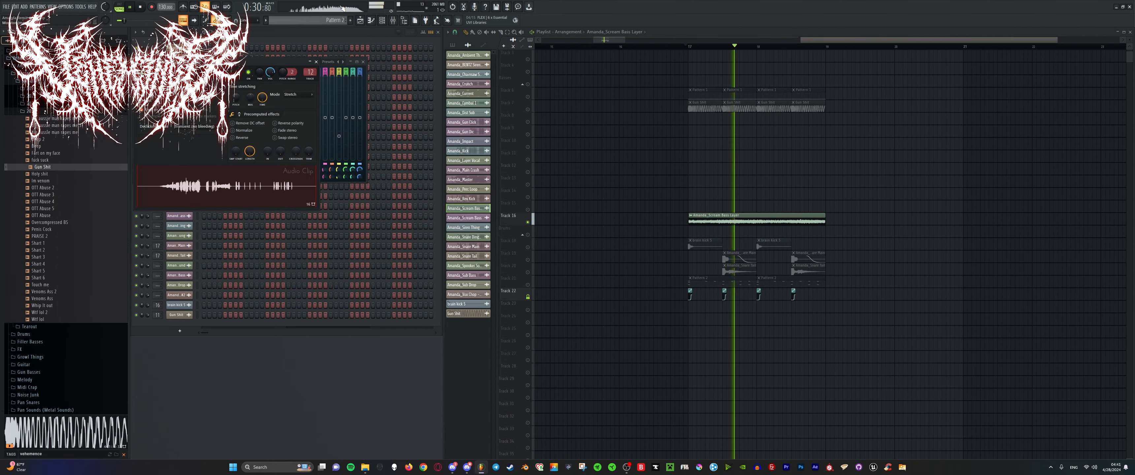
{"action": "scroll", "coordinate": [827, 152], "scroll_direction": "up", "scroll_amount": 4}
{"action": "scroll", "coordinate": [850, 166], "scroll_direction": "down", "scroll_amount": 1}
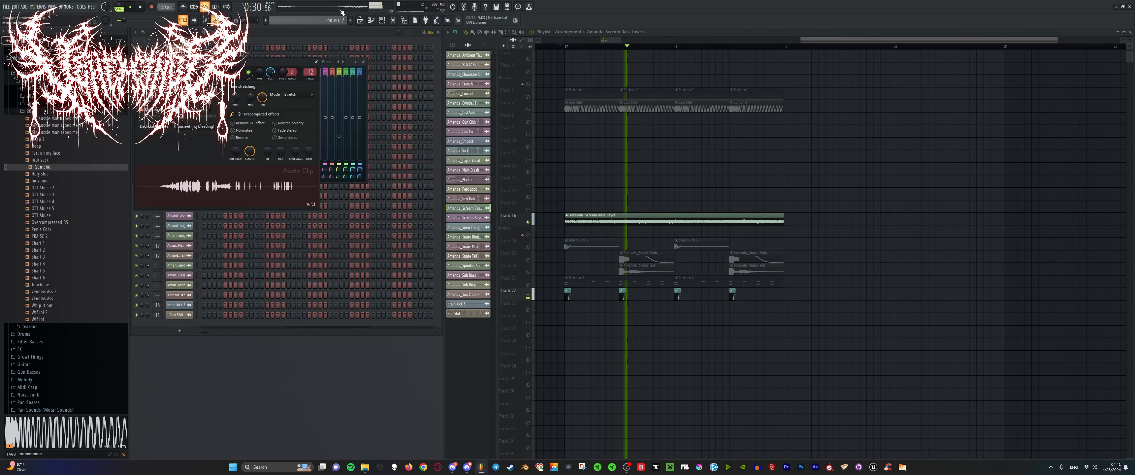
Unsolo the playlist tracks and play the full section with the Scream Bass Layer under the drums and bass.
{"action": "key", "text": "space"}
{"action": "left_click", "coordinate": [52, 6]}
{"action": "left_click", "coordinate": [66, 41]}
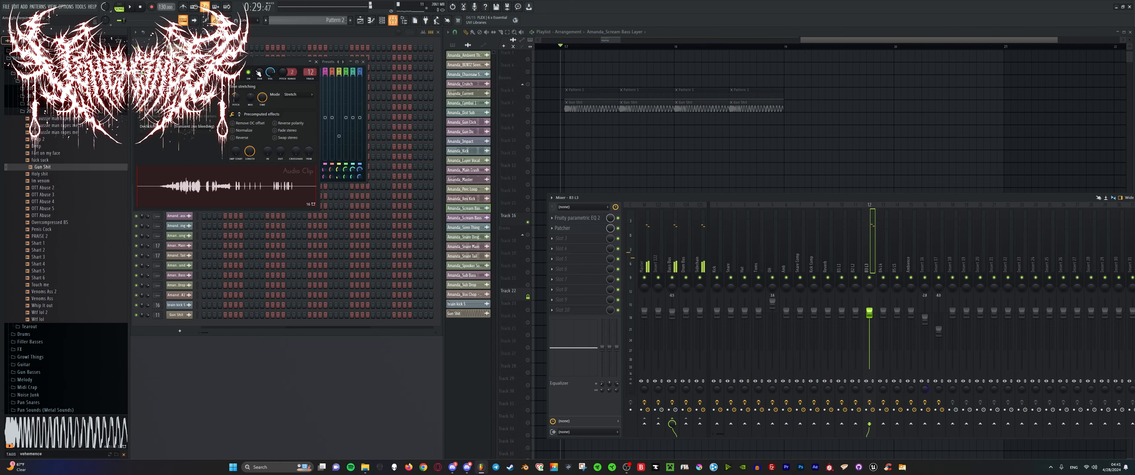
{"action": "key", "text": "space"}
{"action": "key", "text": "F9"}
{"action": "right_click", "coordinate": [528, 122]}
{"action": "right_click", "coordinate": [528, 122]}
{"action": "key", "text": "space"}
{"action": "scroll", "coordinate": [573, 139], "scroll_direction": "up", "scroll_amount": 1}
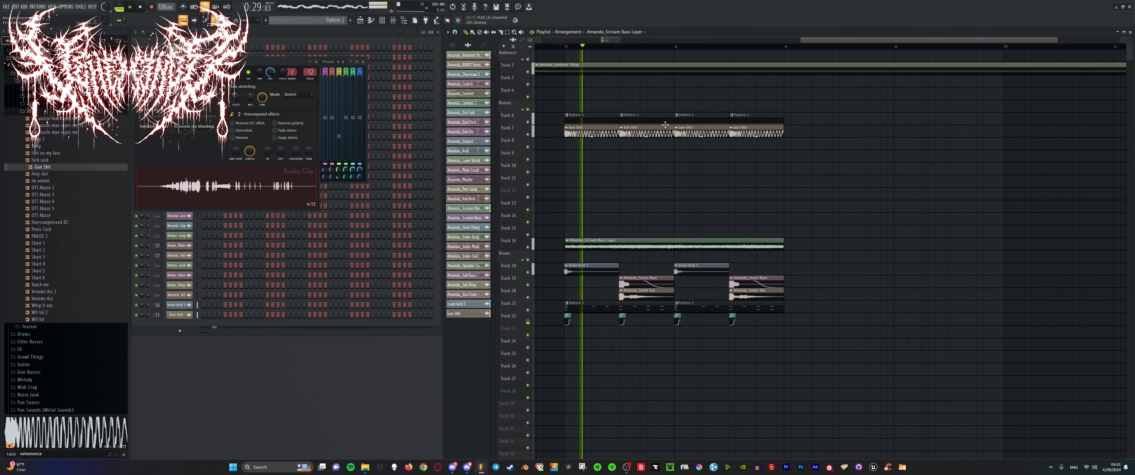
{"action": "scroll", "coordinate": [617, 154], "scroll_direction": "down", "scroll_amount": 2}
{"action": "scroll", "coordinate": [618, 156], "scroll_direction": "up", "scroll_amount": 1}
{"action": "scroll", "coordinate": [618, 157], "scroll_direction": "down", "scroll_amount": 3}
{"action": "scroll", "coordinate": [639, 191], "scroll_direction": "up", "scroll_amount": 1}
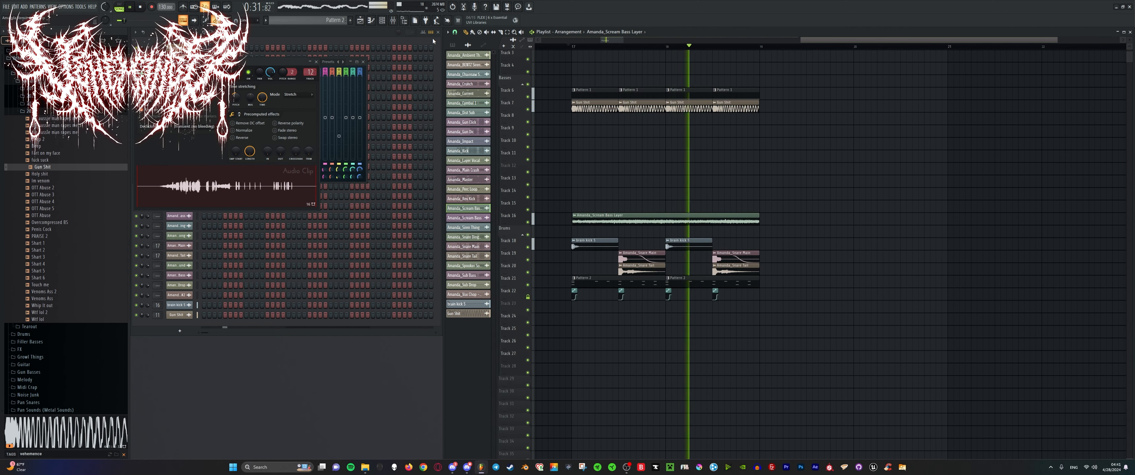
{"action": "key", "text": "space"}
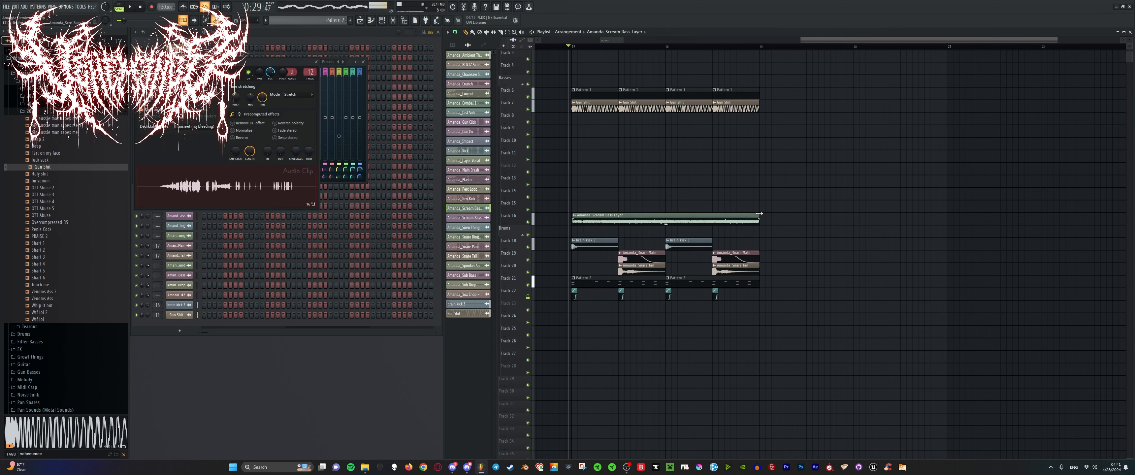
Try squeezing the Scream Bass Layer clip to less than one pattern in length and play it.
{"action": "key", "text": "space"}
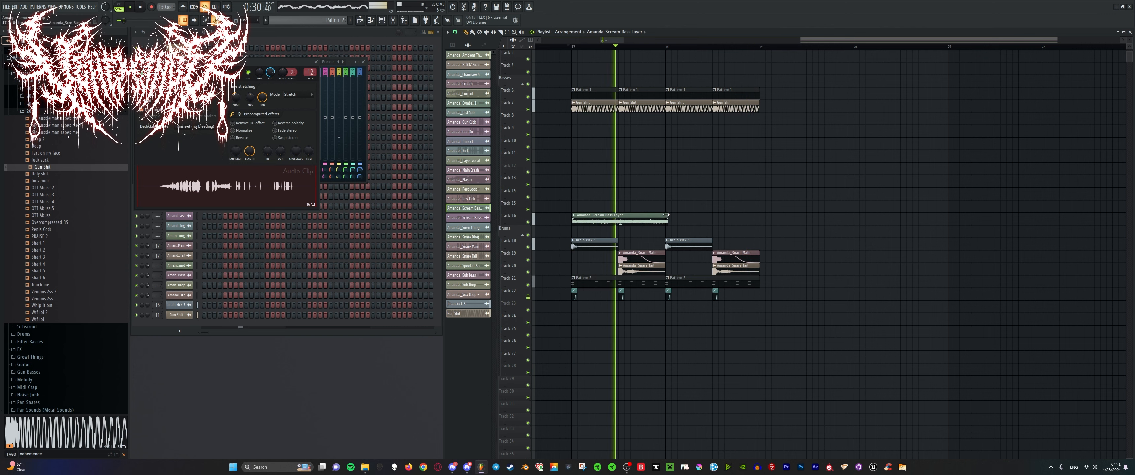
{"action": "left_click_drag", "start_coordinate": [669, 218], "coordinate": [618, 216]}
{"action": "key", "text": "space"}
{"action": "key", "text": "space"}
{"action": "scroll", "coordinate": [618, 216], "scroll_direction": "up", "scroll_amount": 4}
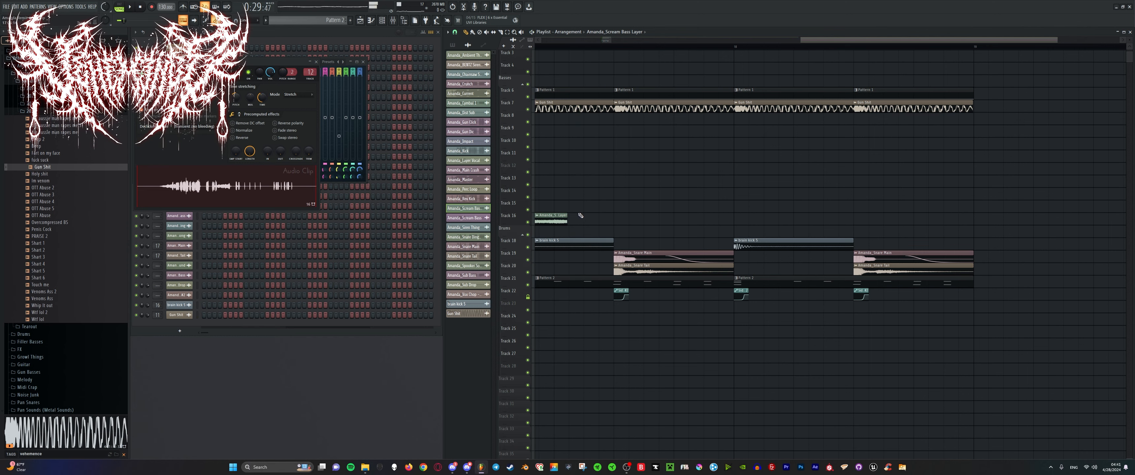
Place copies of the shortened Scream Bass Layer clip under the second and third patterns and play them.
{"action": "left_click", "coordinate": [737, 217]}
{"action": "scroll", "coordinate": [738, 217], "scroll_direction": "up", "scroll_amount": 5}
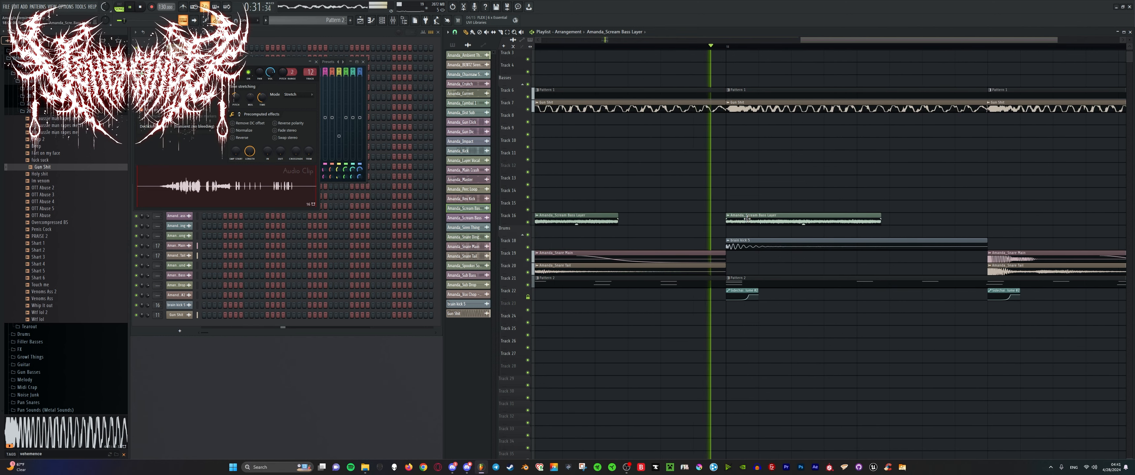
{"action": "scroll", "coordinate": [729, 219], "scroll_direction": "down", "scroll_amount": 6}
{"action": "scroll", "coordinate": [668, 221], "scroll_direction": "down", "scroll_amount": 6}
{"action": "key", "text": "space"}
Delete the copied Scream Bass Layer clips on Track 16, keeping only the one under the first pattern.
{"action": "right_click", "coordinate": [649, 218]}
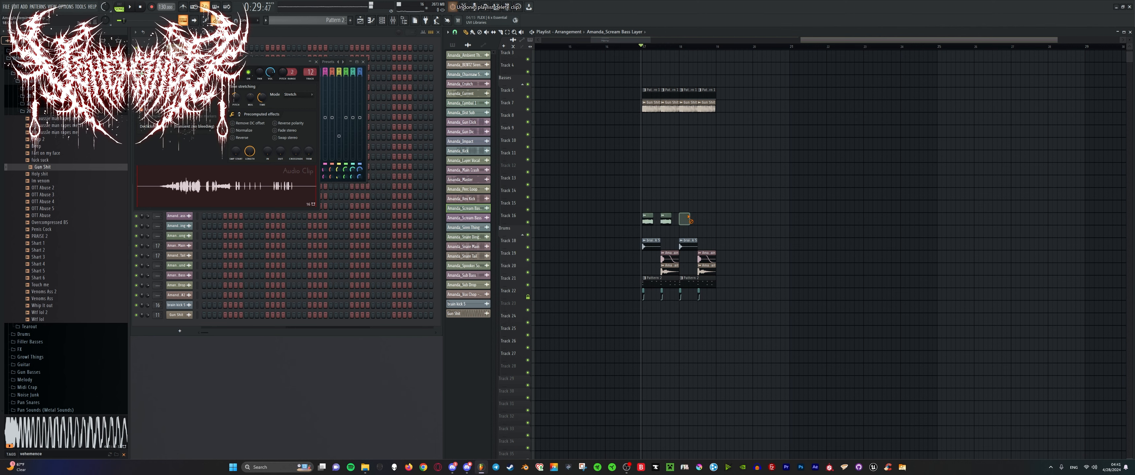
{"action": "right_click", "coordinate": [666, 219]}
{"action": "right_click", "coordinate": [649, 219]}
{"action": "scroll", "coordinate": [654, 216], "scroll_direction": "up", "scroll_amount": 6}
{"action": "key", "text": "ctrl+z"}
{"action": "right_click", "coordinate": [762, 220]}
{"action": "right_click", "coordinate": [700, 219]}
{"action": "scroll", "coordinate": [641, 217], "scroll_direction": "up", "scroll_amount": 5}
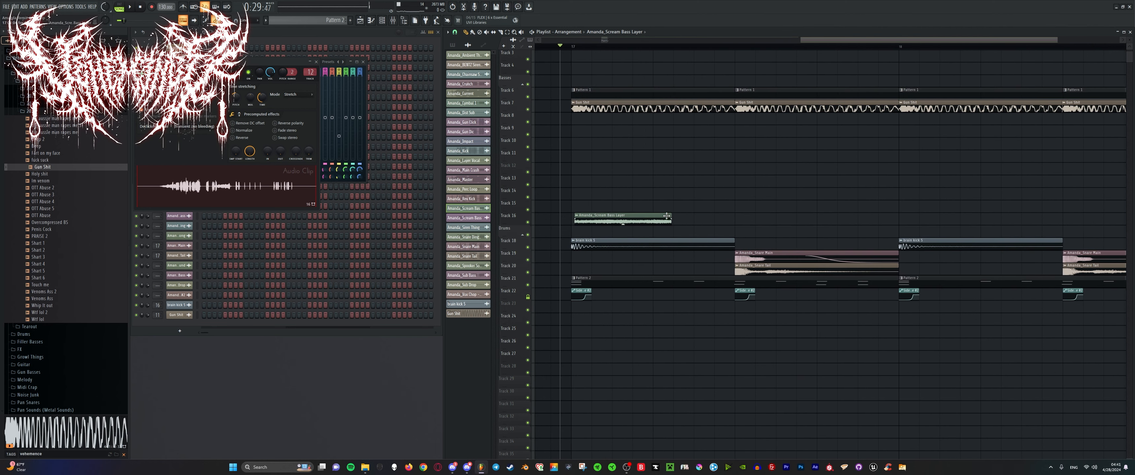
Stretch the remaining Scream Bass Layer clip to the start of the fourth pattern during playback.
{"action": "key", "text": "space"}
{"action": "left_click_drag", "start_coordinate": [661, 215], "coordinate": [1069, 221]}
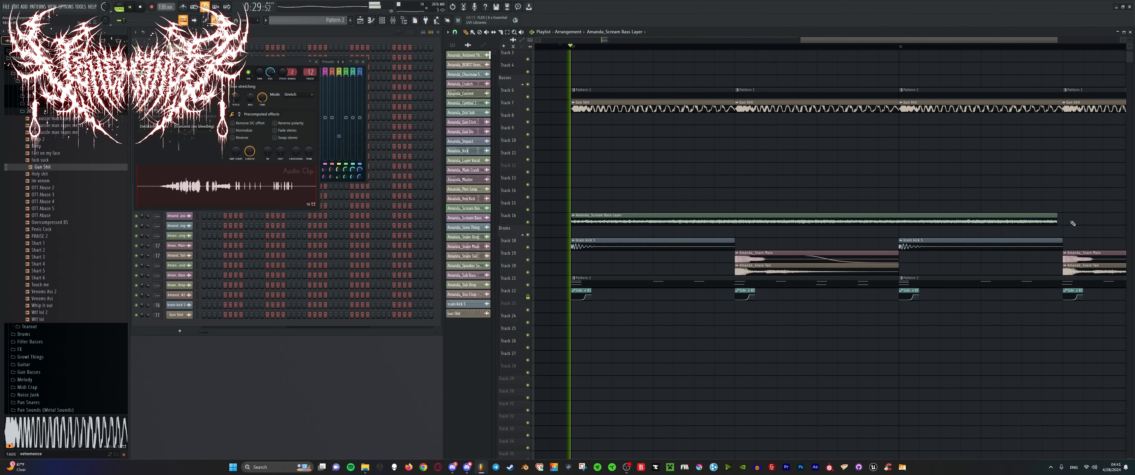
{"action": "scroll", "coordinate": [1073, 223], "scroll_direction": "down", "scroll_amount": 4}
{"action": "scroll", "coordinate": [868, 227], "scroll_direction": "up", "scroll_amount": 2}
{"action": "key", "text": "space"}
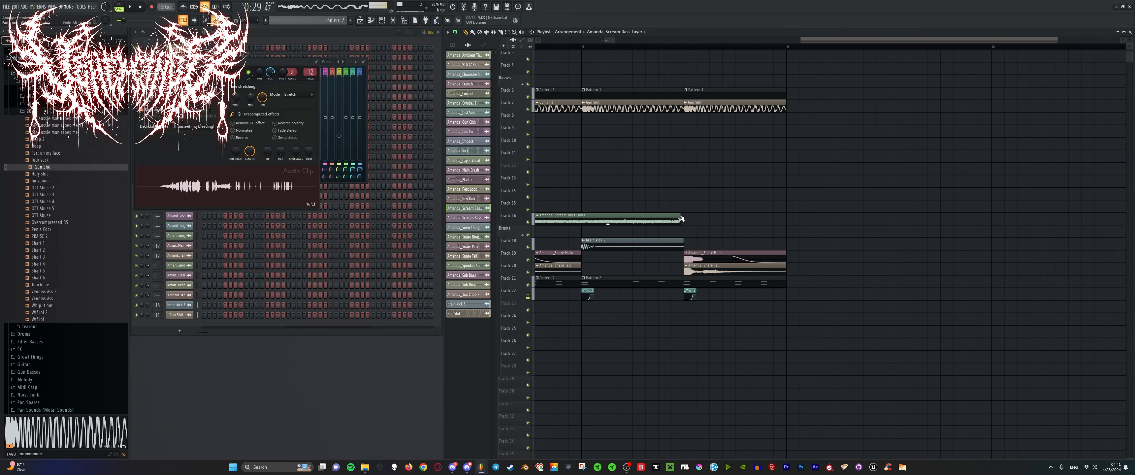
Try stretching the Scream Bass Layer clip beyond the fourth pattern, undo the change and replay the section.
{"action": "key", "text": "space"}
{"action": "scroll", "coordinate": [661, 198], "scroll_direction": "down", "scroll_amount": 3}
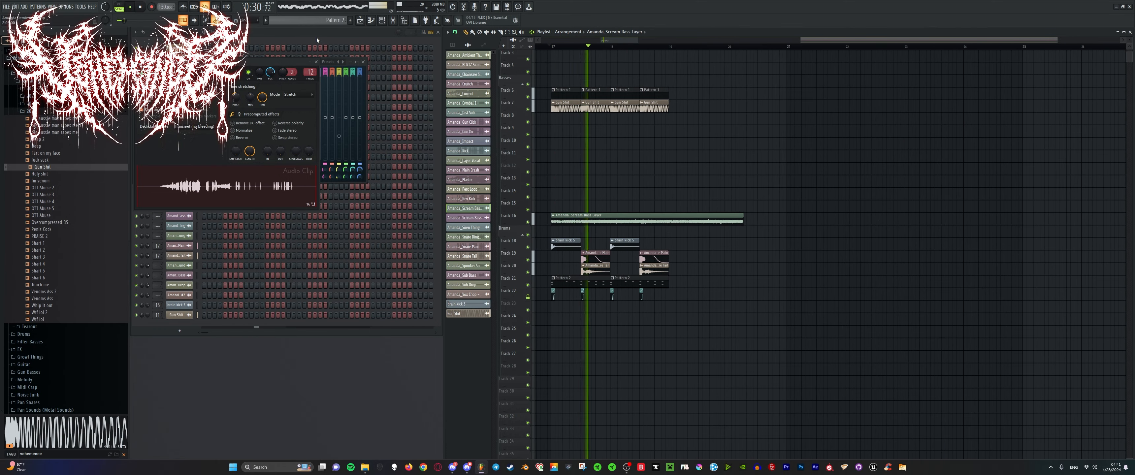
{"action": "key", "text": "ctrl+z"}
{"action": "key", "text": "ctrl+z"}
{"action": "key", "text": "space"}
{"action": "scroll", "coordinate": [650, 177], "scroll_direction": "down", "scroll_amount": 2}
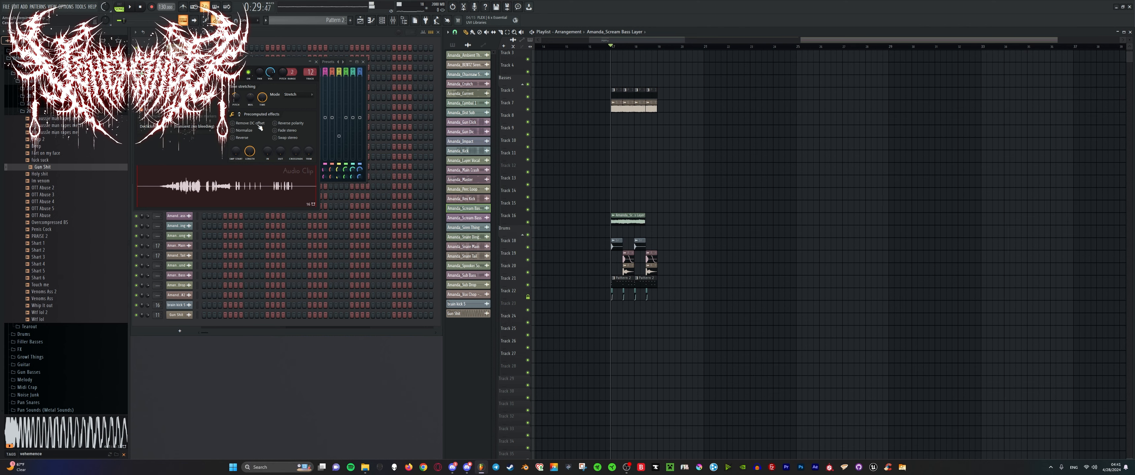
{"action": "key", "text": "space"}
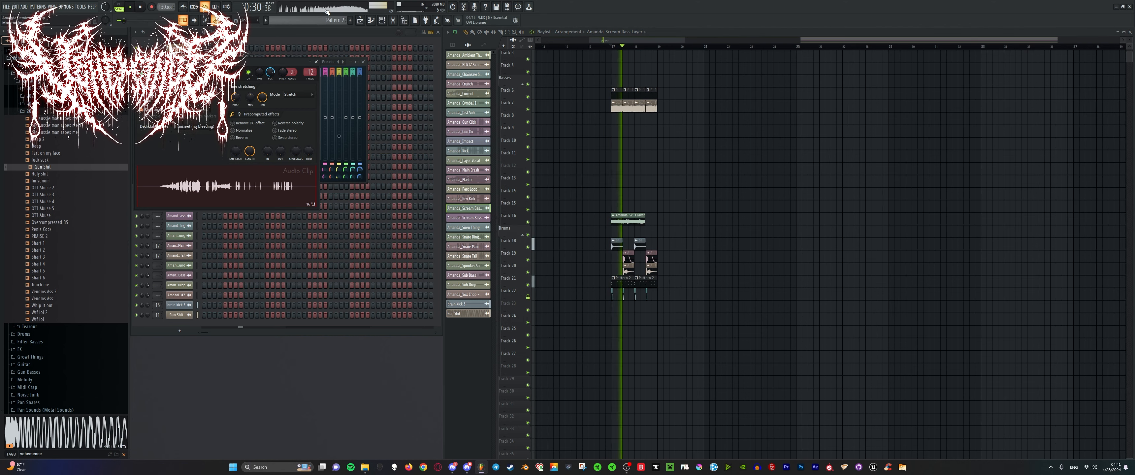
Shorten the stretched Scream Bass Layer clip to end at the start of the third pattern and play it.
{"action": "scroll", "coordinate": [758, 181], "scroll_direction": "up", "scroll_amount": 3}
{"action": "key", "text": "space"}
{"action": "left_click_drag", "start_coordinate": [755, 216], "coordinate": [641, 212]}
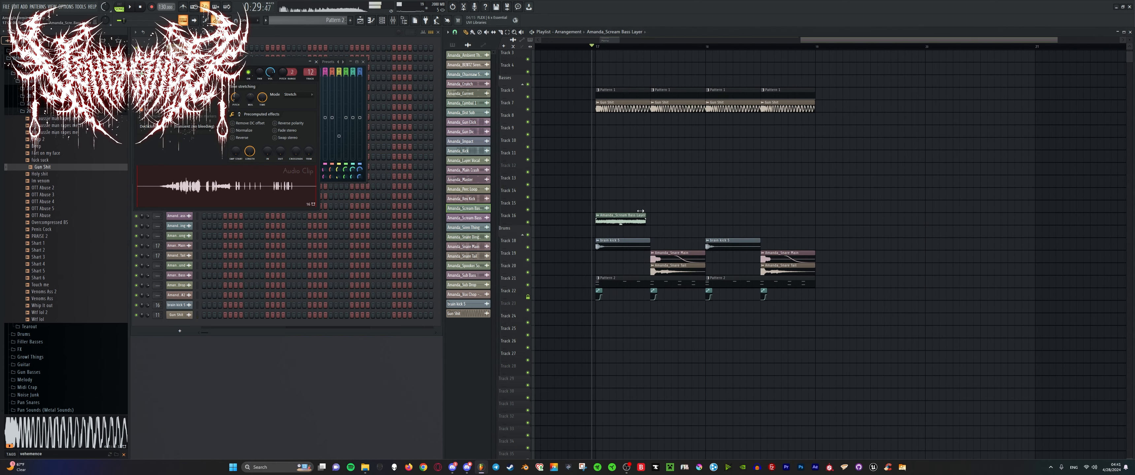
{"action": "left_click_drag", "start_coordinate": [707, 228], "coordinate": [704, 227]}
{"action": "key", "text": "space"}
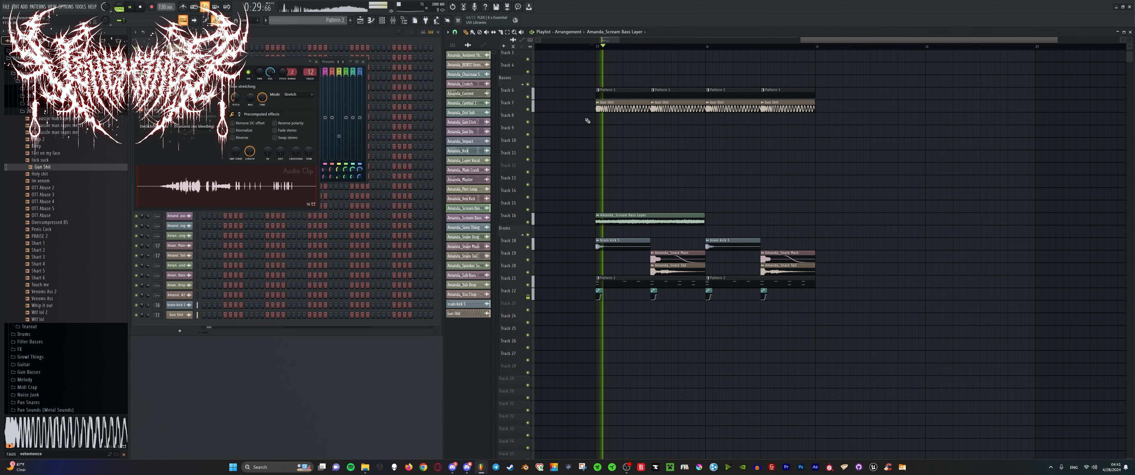
{"action": "key", "text": "space"}
Open the Patcher on the selected bass insert and add Soundgoodizer between its input and output.
{"action": "left_click", "coordinate": [52, 6]}
{"action": "left_click", "coordinate": [64, 33]}
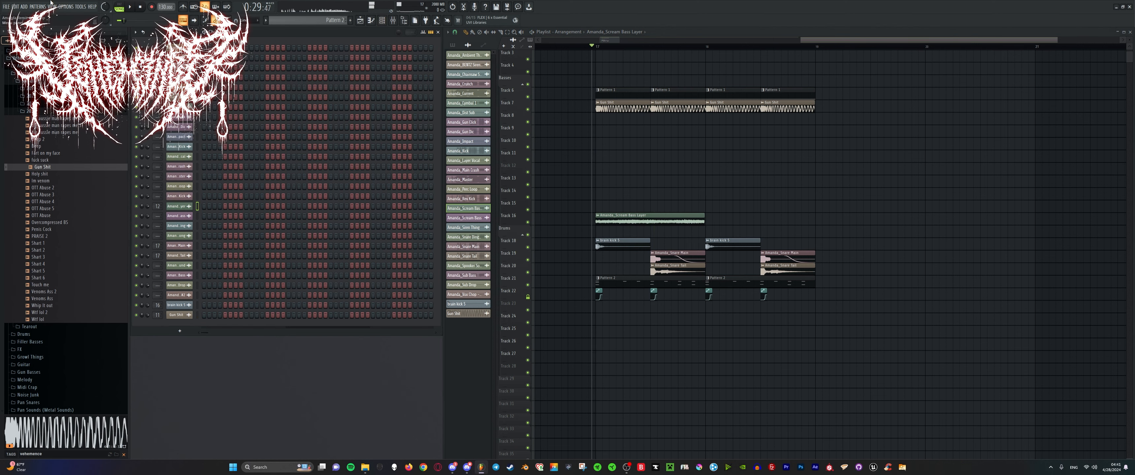
{"action": "left_click", "coordinate": [52, 7]}
{"action": "left_click", "coordinate": [61, 40]}
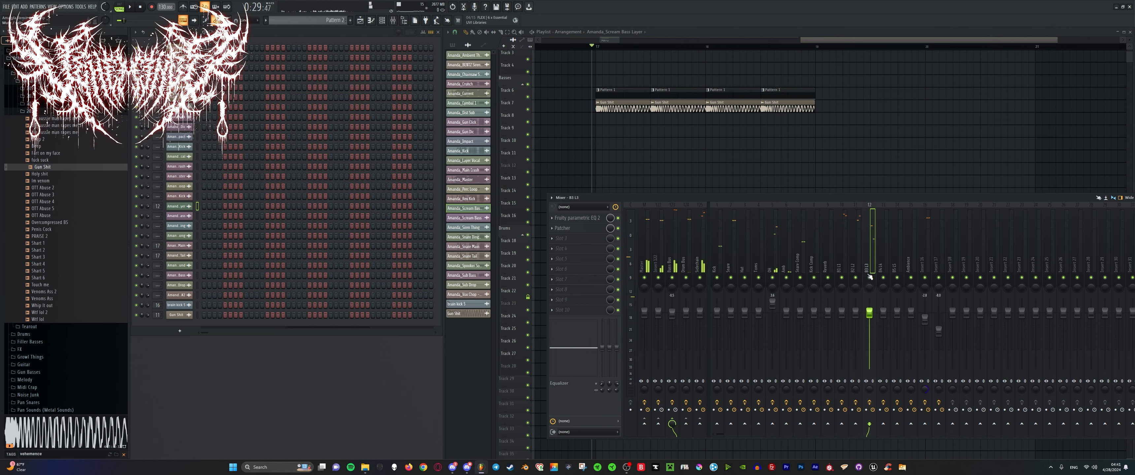
{"action": "key", "text": "space"}
{"action": "left_click", "coordinate": [596, 231]}
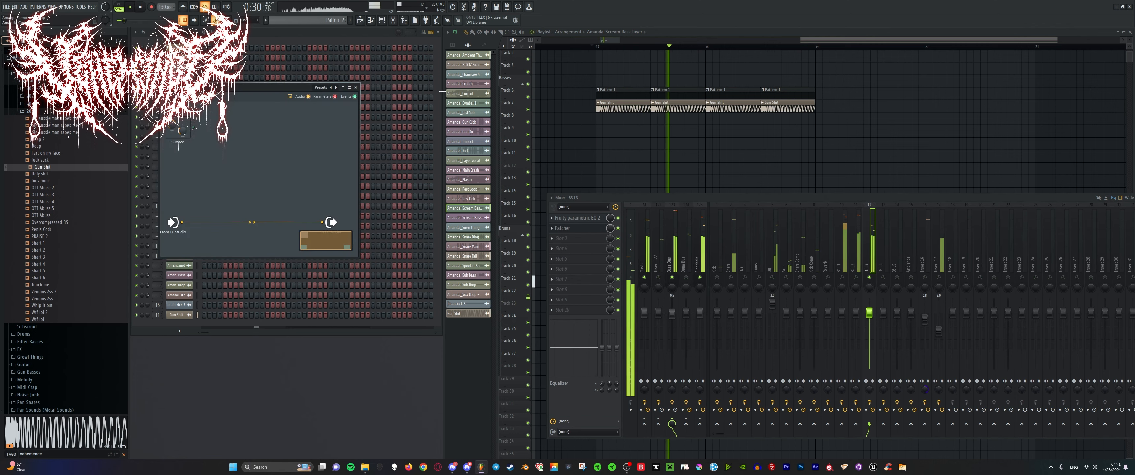
{"action": "left_click", "coordinate": [426, 20]}
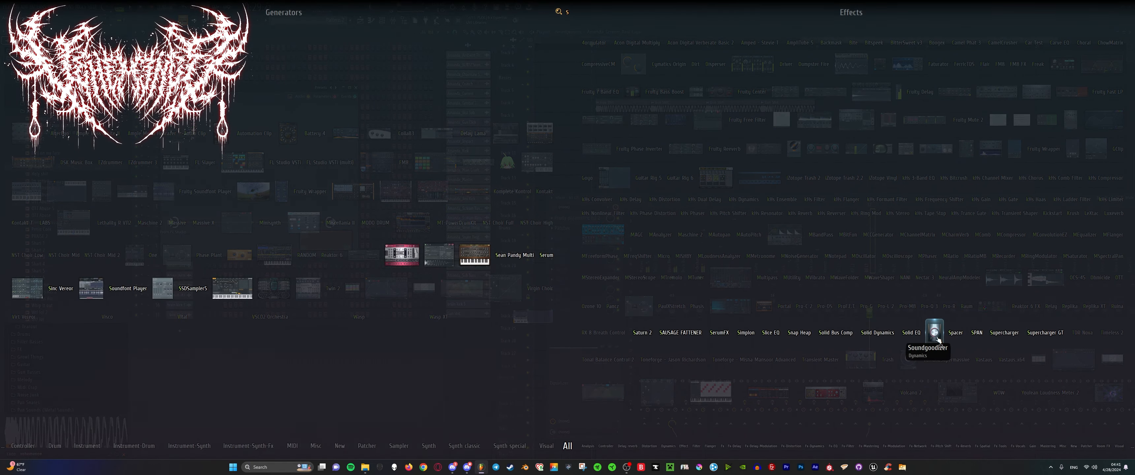
{"action": "left_click_drag", "start_coordinate": [933, 324], "coordinate": [247, 231]}
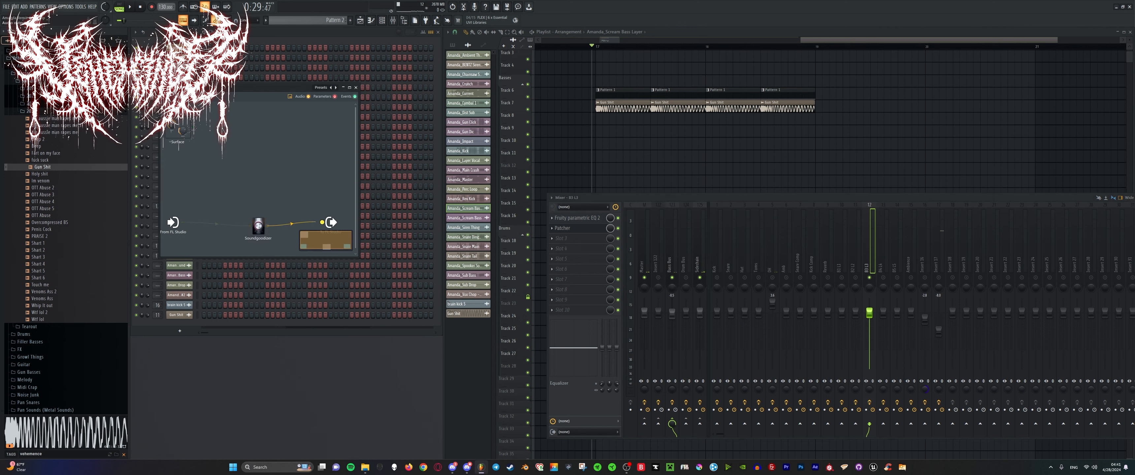
{"action": "key", "text": "space"}
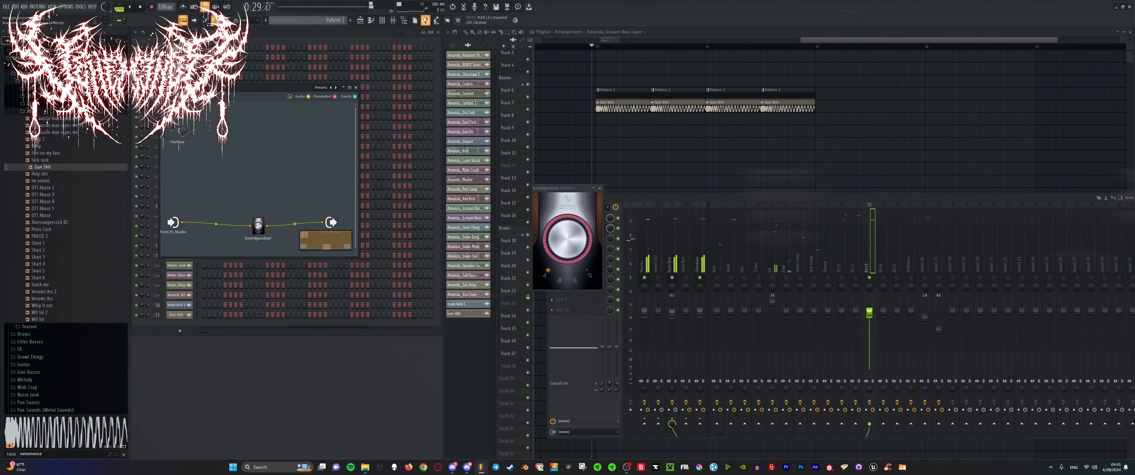
Add Fruity Parametric EQ 2 after Soundgoodizer in the Patcher chain and open its settings.
{"action": "key", "text": "F8"}
{"action": "type", "text": "para"}
{"action": "left_click_drag", "start_coordinate": [1114, 127], "coordinate": [351, 220]}
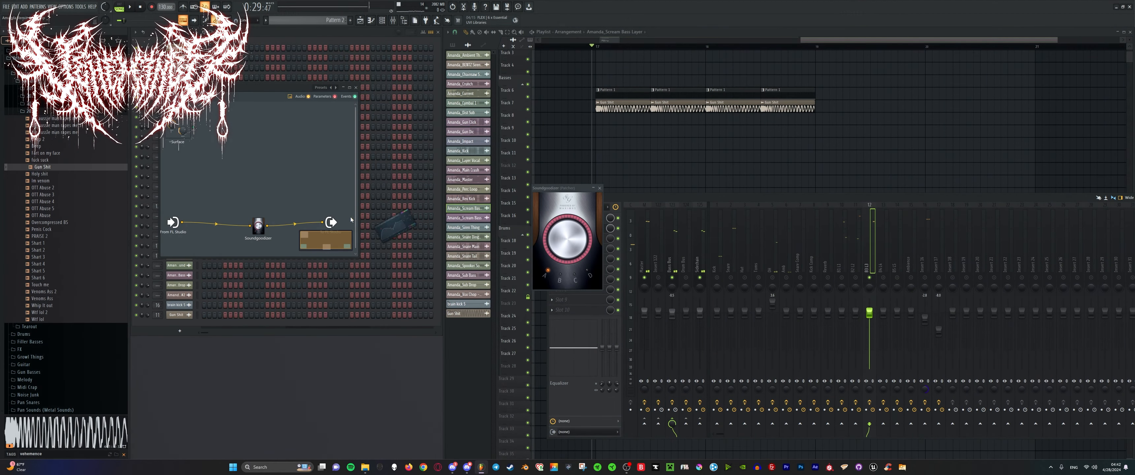
{"action": "double_click", "coordinate": [302, 225]}
Shape the new EQ during playback with a deep narrow mid cut, a low-frequency boost and a slight cut in the highest frequencies.
{"action": "key", "text": "space"}
{"action": "left_click_drag", "start_coordinate": [537, 235], "coordinate": [531, 268]}
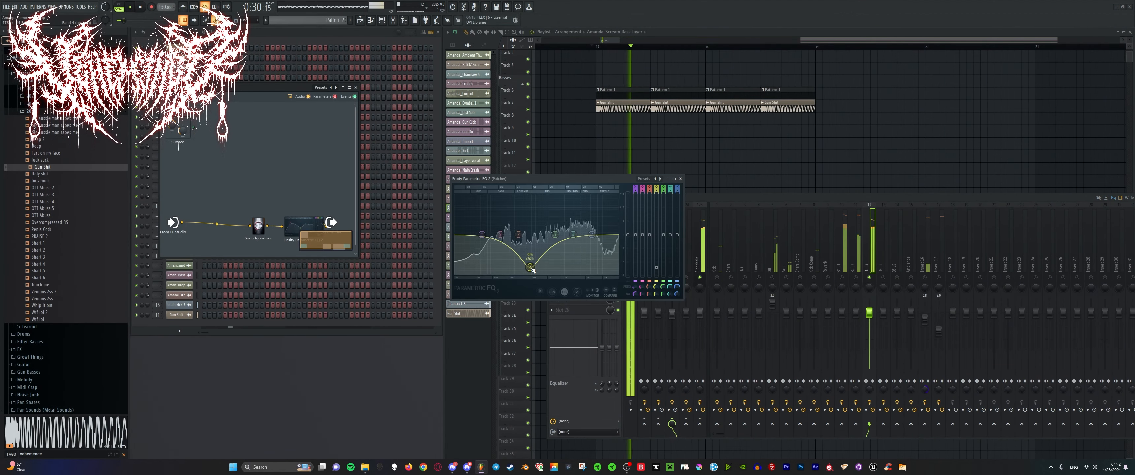
{"action": "scroll", "coordinate": [527, 274], "scroll_direction": "down", "scroll_amount": 4}
{"action": "left_click_drag", "start_coordinate": [500, 234], "coordinate": [480, 213]}
{"action": "left_click_drag", "start_coordinate": [592, 235], "coordinate": [619, 245]}
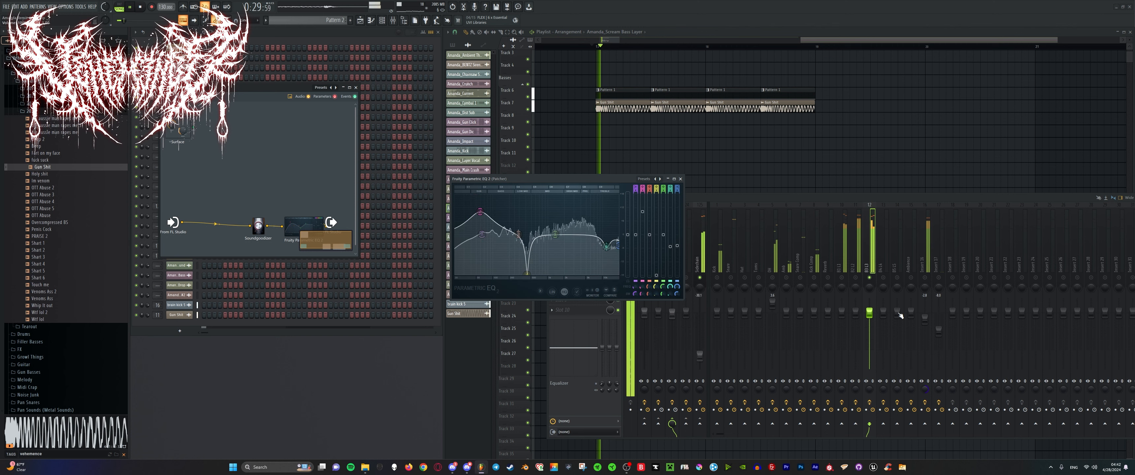
{"action": "key", "text": "space"}
{"action": "key", "text": "space"}
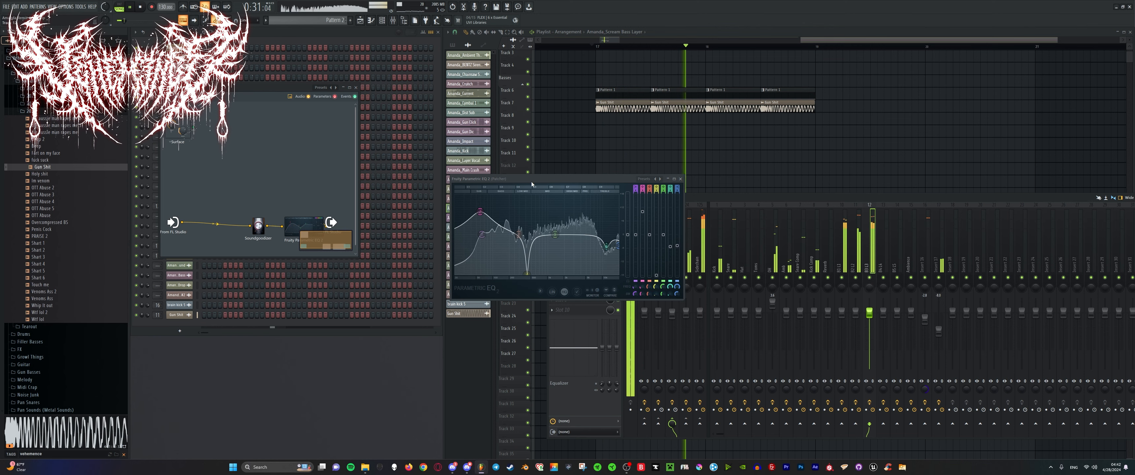
{"action": "left_click_drag", "start_coordinate": [534, 180], "coordinate": [354, 238]}
{"action": "key", "text": "space"}
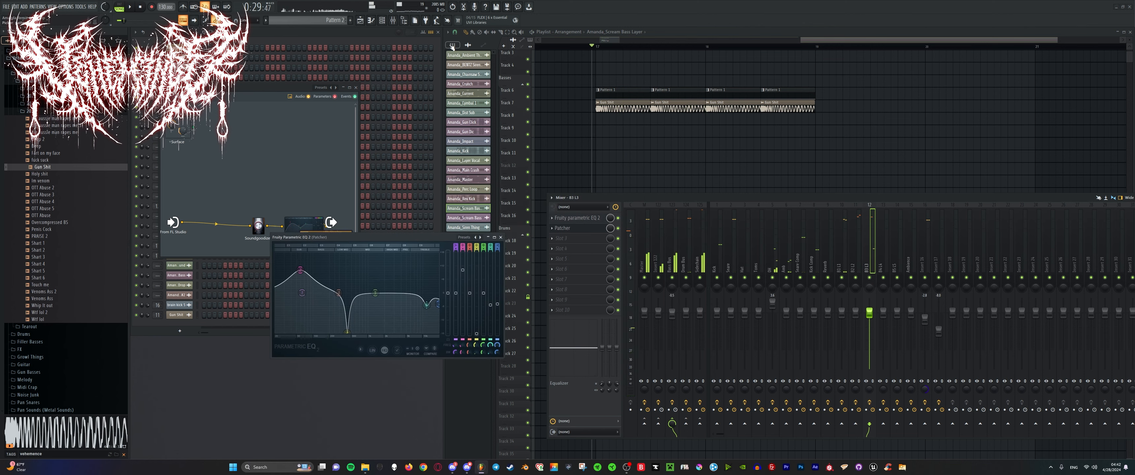
Return to the playlist, slip the audio inside the Scream Bass Layer clip to a different section and play it.
{"action": "key", "text": "F9"}
{"action": "key", "text": "space"}
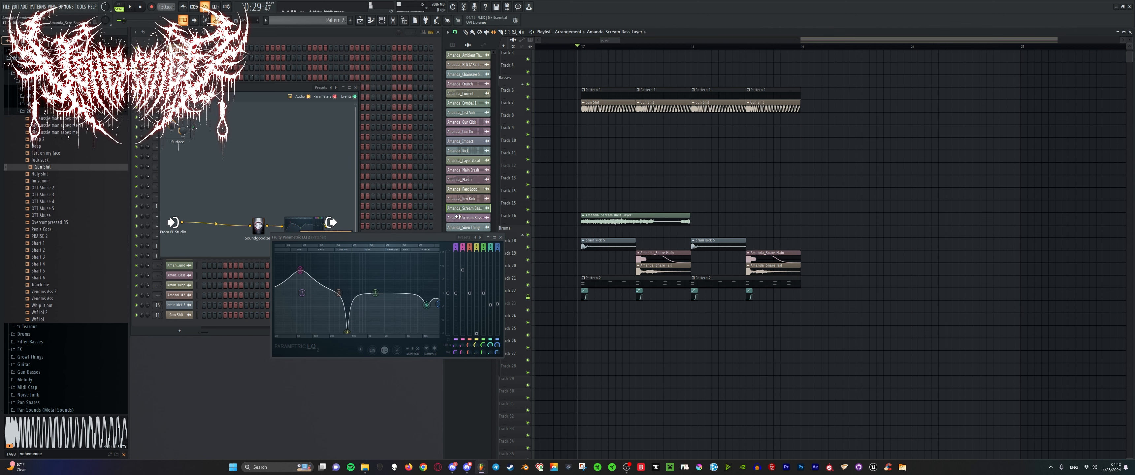
{"action": "left_click_drag", "start_coordinate": [458, 217], "coordinate": [471, 218]}
{"action": "key", "text": "space"}
{"action": "left_click_drag", "start_coordinate": [635, 221], "coordinate": [652, 221]}
{"action": "key", "text": "space"}
{"action": "key", "text": "space"}
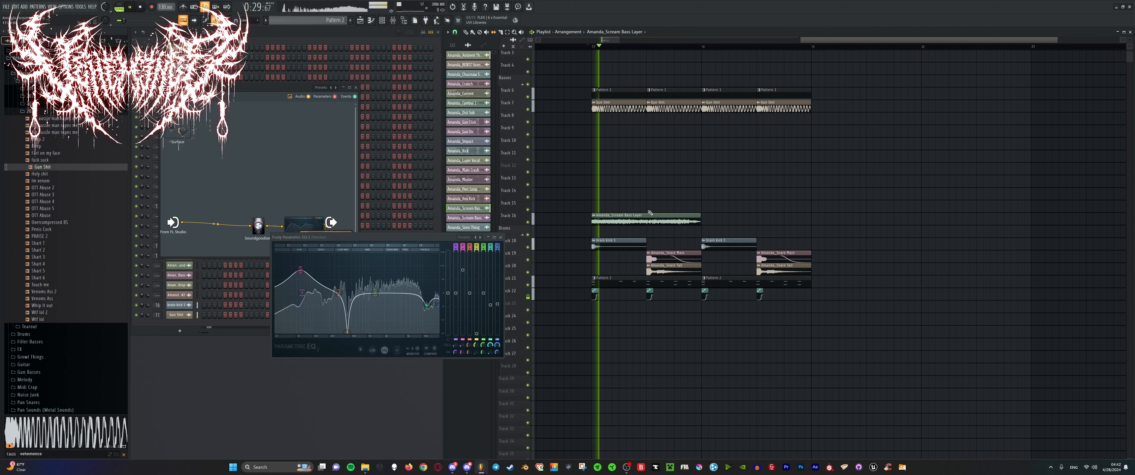
{"action": "key", "text": "space"}
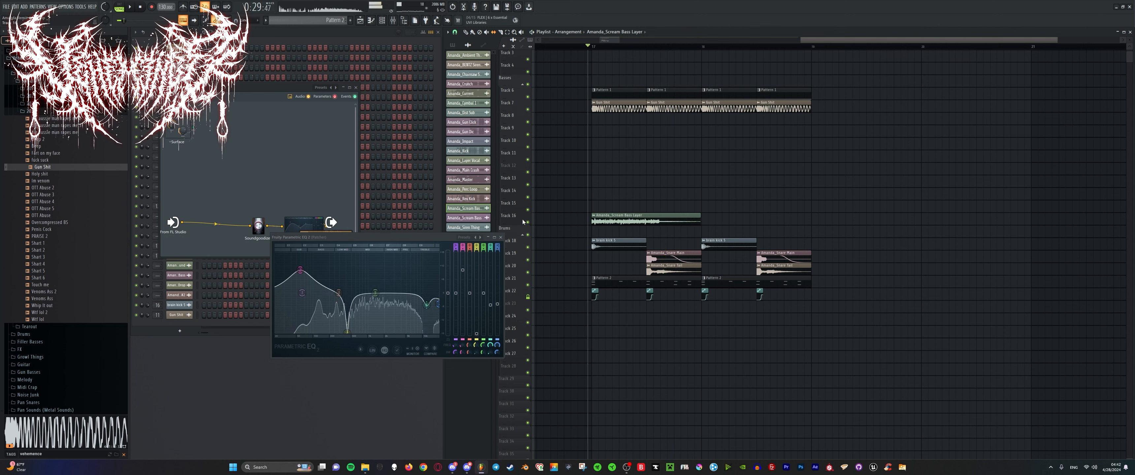
Slip the Scream Bass Layer audio again within its clip and replay the start to compare sections.
{"action": "key", "text": "space"}
{"action": "key", "text": "space"}
{"action": "key", "text": "space"}
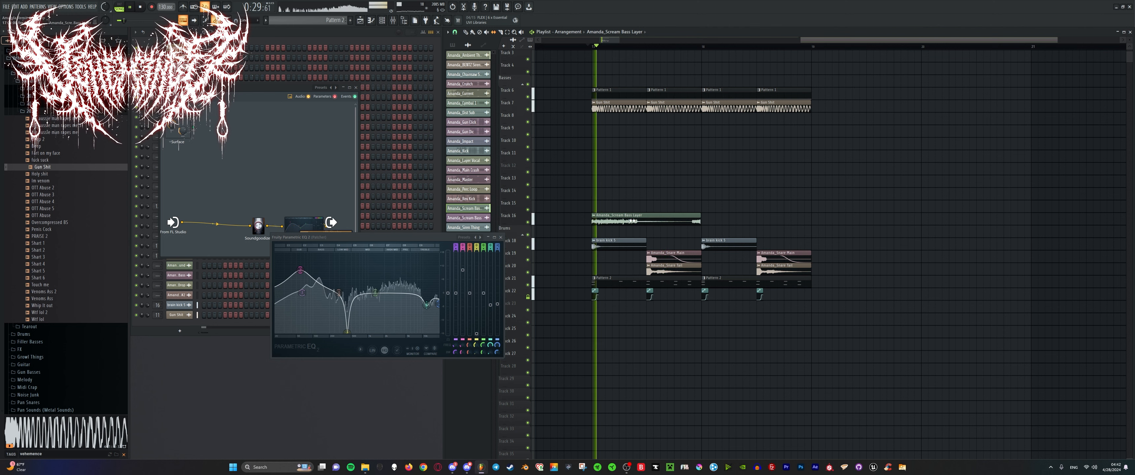
{"action": "left_click_drag", "start_coordinate": [632, 221], "coordinate": [653, 222]}
{"action": "key", "text": "space"}
{"action": "key", "text": "space"}
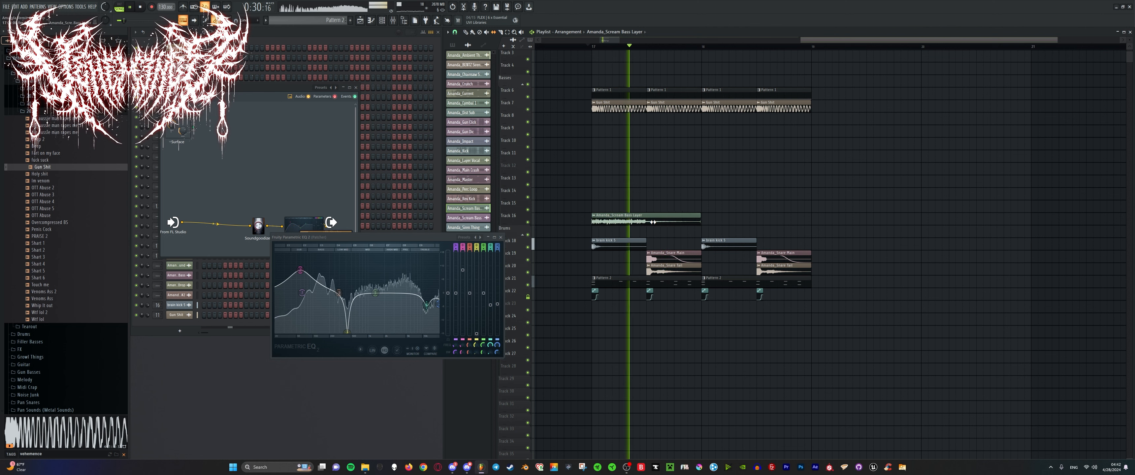
{"action": "key", "text": "space"}
{"action": "key", "text": "space"}
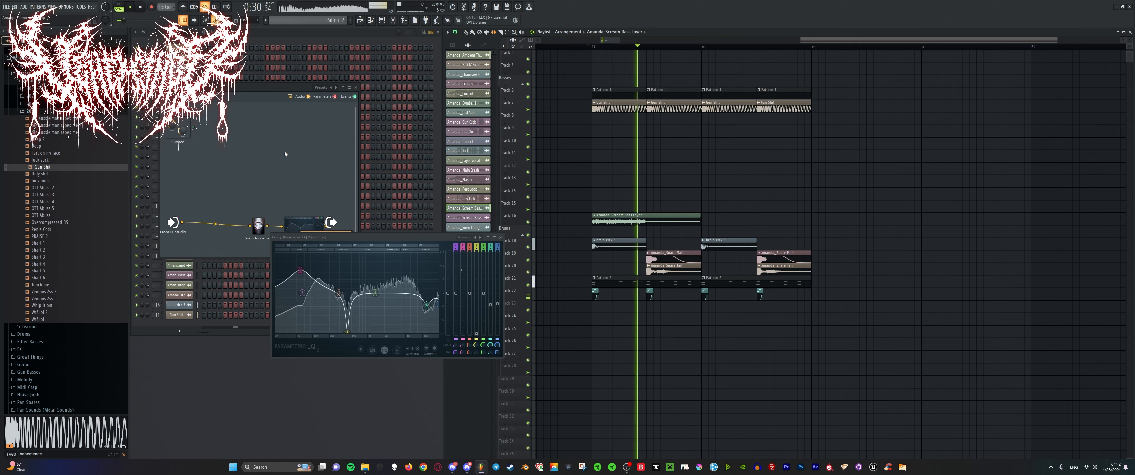
{"action": "key", "text": "space"}
Make room in the Patcher, save the project and add kHs Pitch Shifter before Soundgoodizer.
{"action": "left_click_drag", "start_coordinate": [331, 222], "coordinate": [368, 202]}
{"action": "key", "text": "ctrl+s"}
{"action": "left_click", "coordinate": [427, 20]}
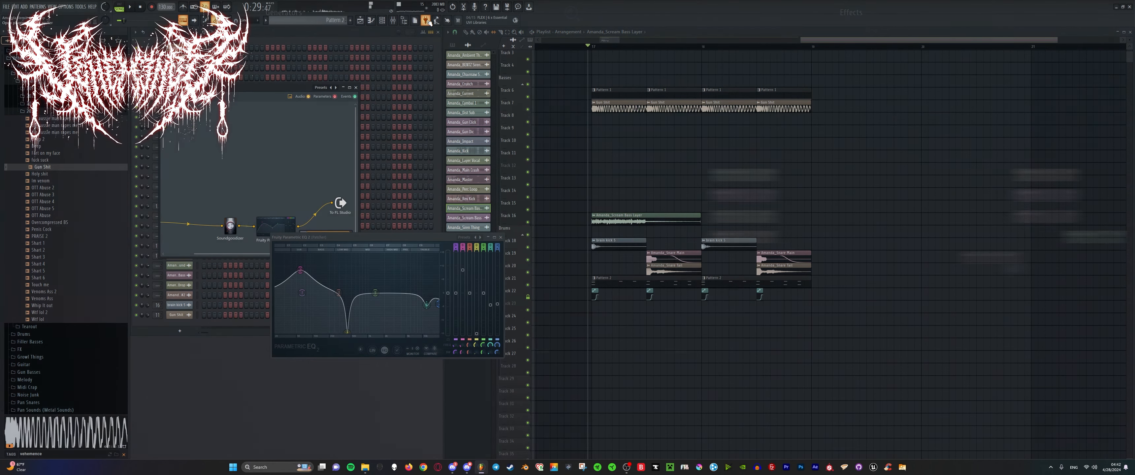
{"action": "type", "text": "pit"}
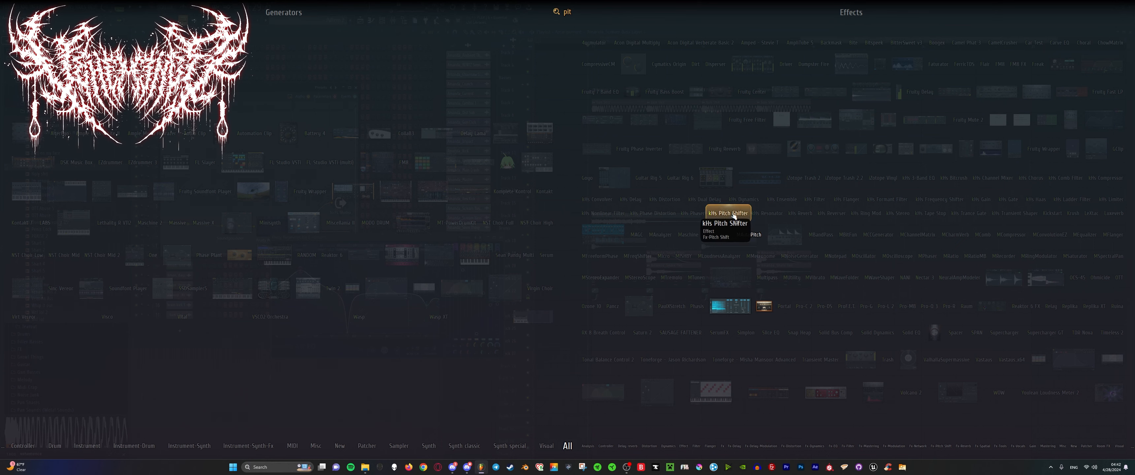
{"action": "left_click_drag", "start_coordinate": [734, 215], "coordinate": [187, 223]}
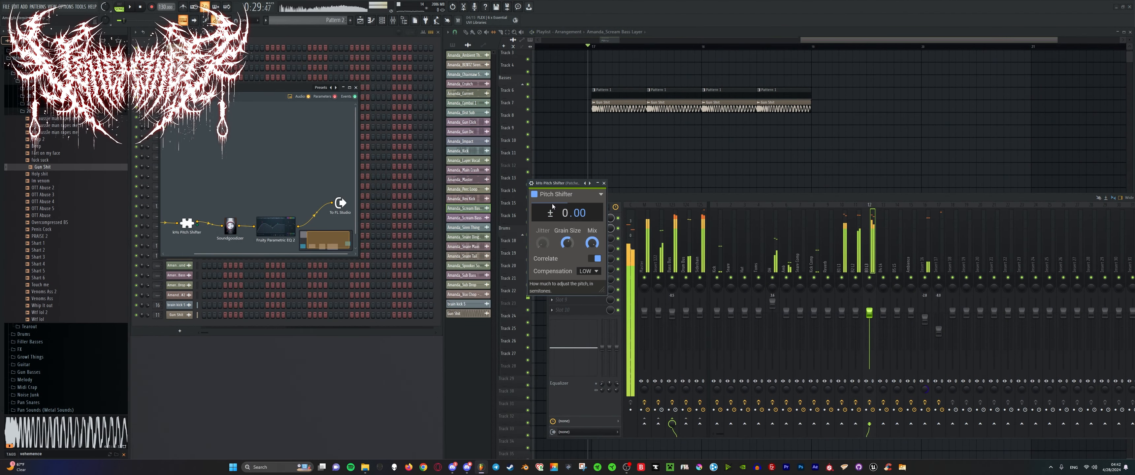
Try the Pitch Shifter at -11.00 semitones during playback and settle on -7.00.
{"action": "key", "text": "space"}
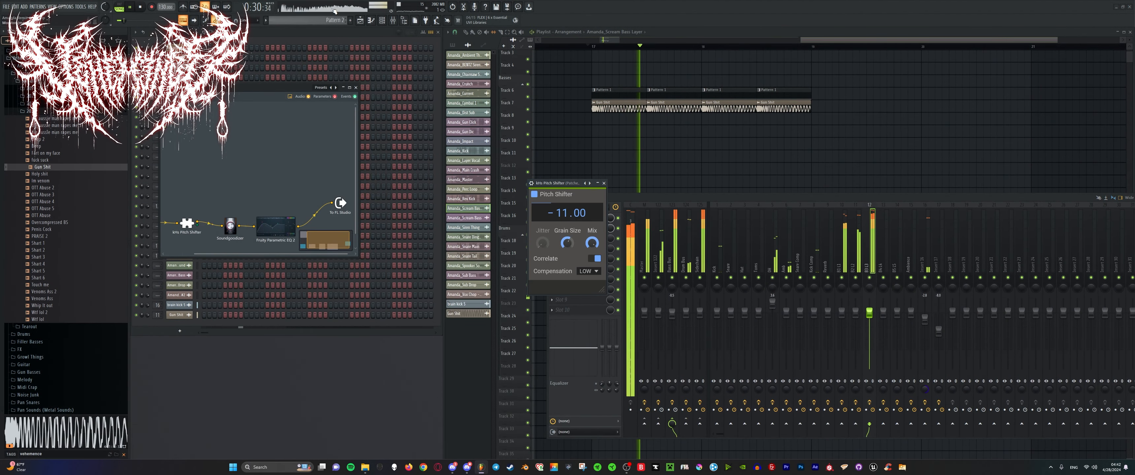
{"action": "key", "text": "space"}
{"action": "scroll", "coordinate": [562, 214], "scroll_direction": "up", "scroll_amount": 2}
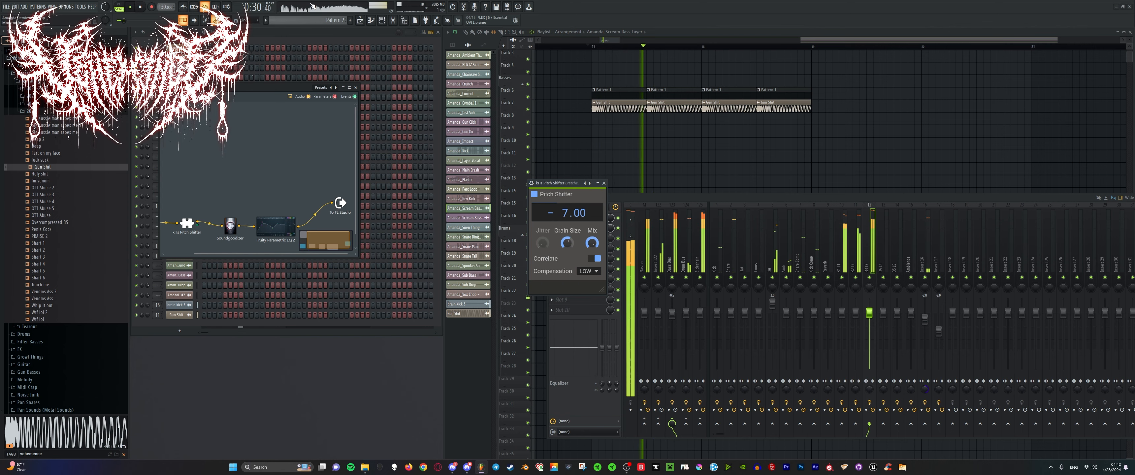
{"action": "key", "text": "space"}
Add CamelCrusher between Fruity Parametric EQ 2 and the Patcher output, change its preset and play the section.
{"action": "left_click_drag", "start_coordinate": [283, 221], "coordinate": [342, 154]}
{"action": "key", "text": "space"}
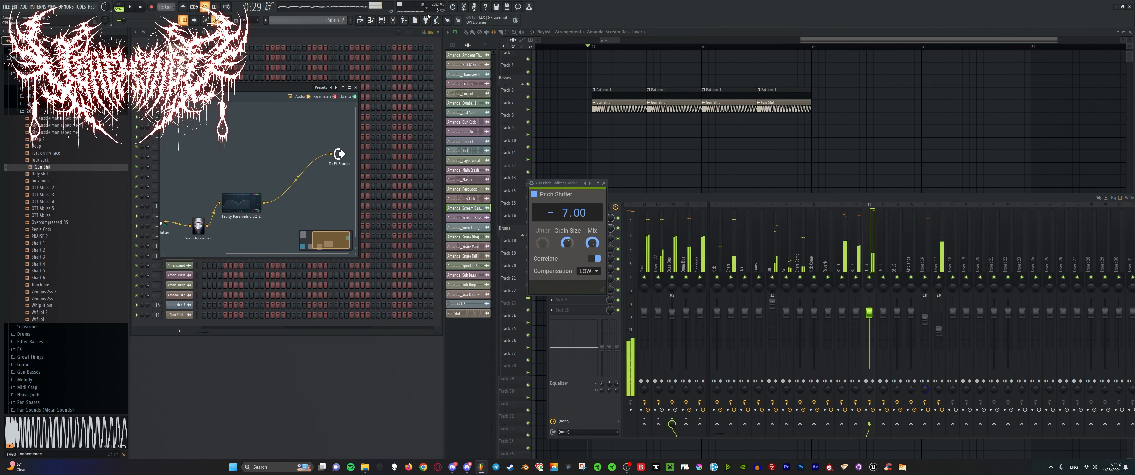
{"action": "left_click", "coordinate": [425, 21]}
{"action": "left_click_drag", "start_coordinate": [1045, 43], "coordinate": [303, 174]}
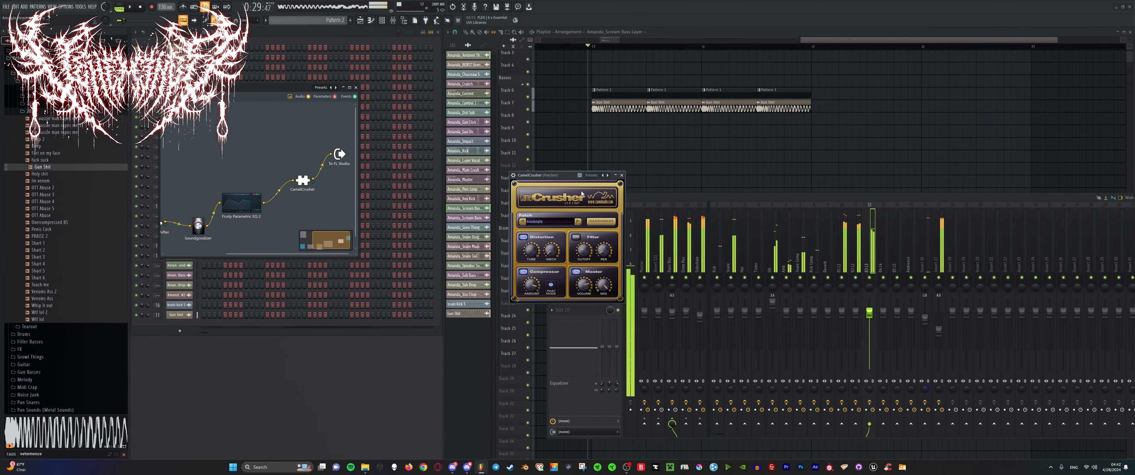
{"action": "key", "text": "space"}
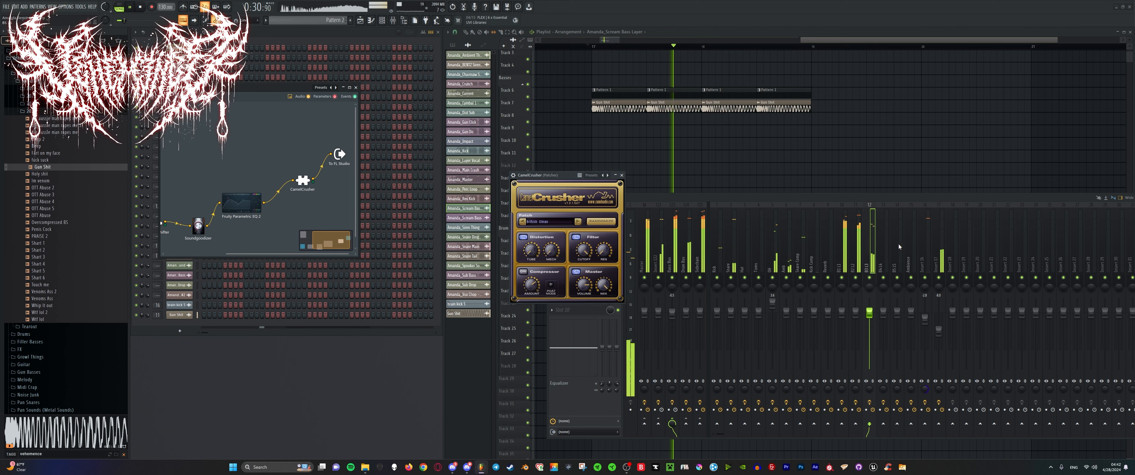
{"action": "key", "text": "space"}
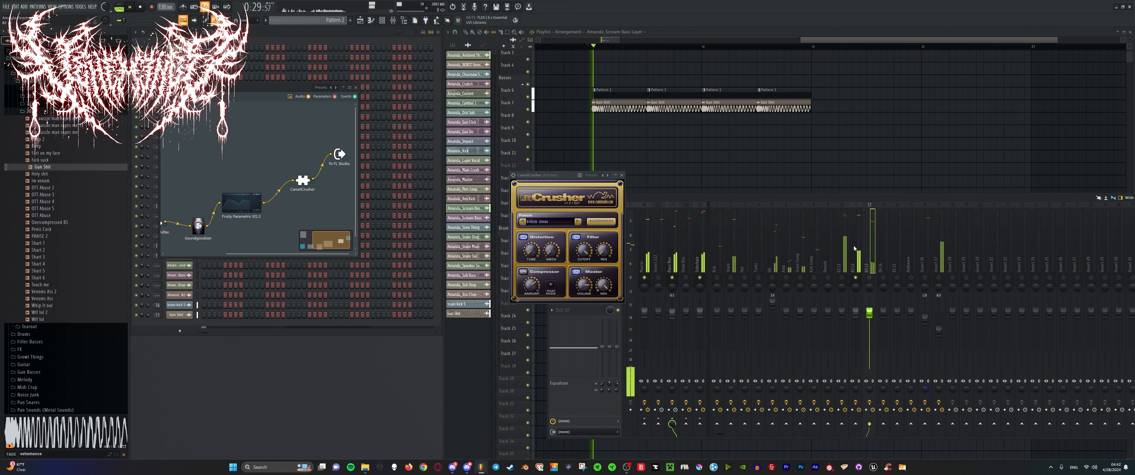
Open Fruity Parametric EQ 2 on the neighbouring bass insert and cut a narrow band in the upper frequencies during playback.
{"action": "left_click", "coordinate": [854, 249]}
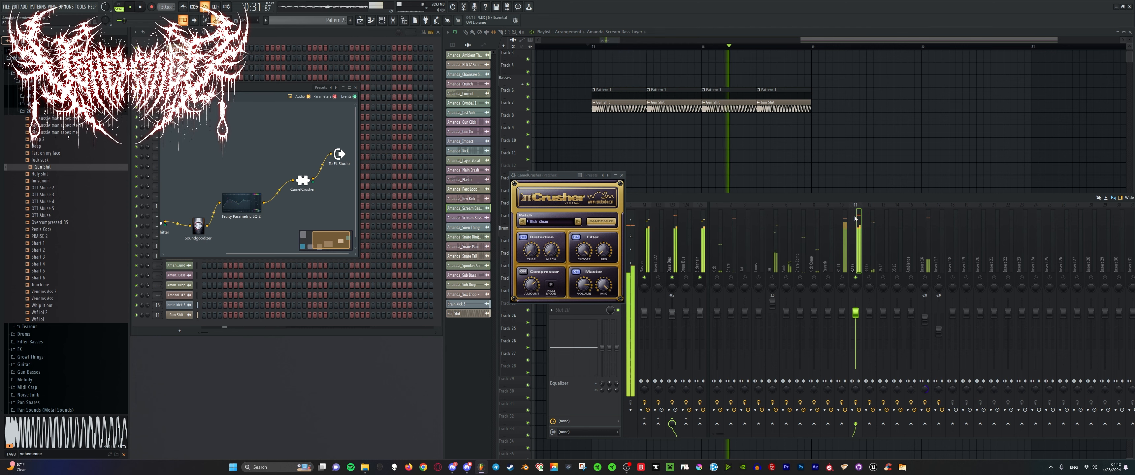
{"action": "left_click_drag", "start_coordinate": [832, 199], "coordinate": [913, 199]}
{"action": "left_click_drag", "start_coordinate": [555, 176], "coordinate": [373, 155]}
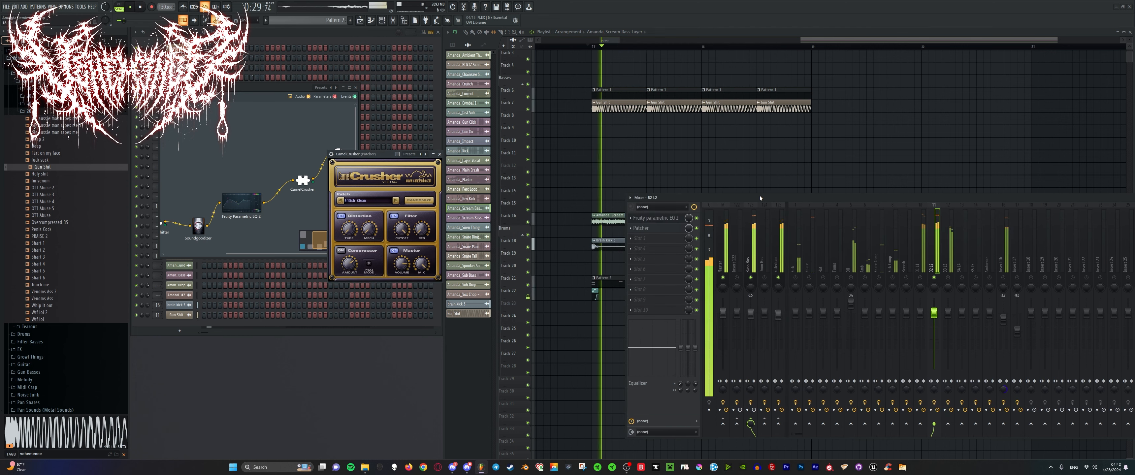
{"action": "left_click_drag", "start_coordinate": [760, 197], "coordinate": [702, 189]}
{"action": "left_click", "coordinate": [616, 210]}
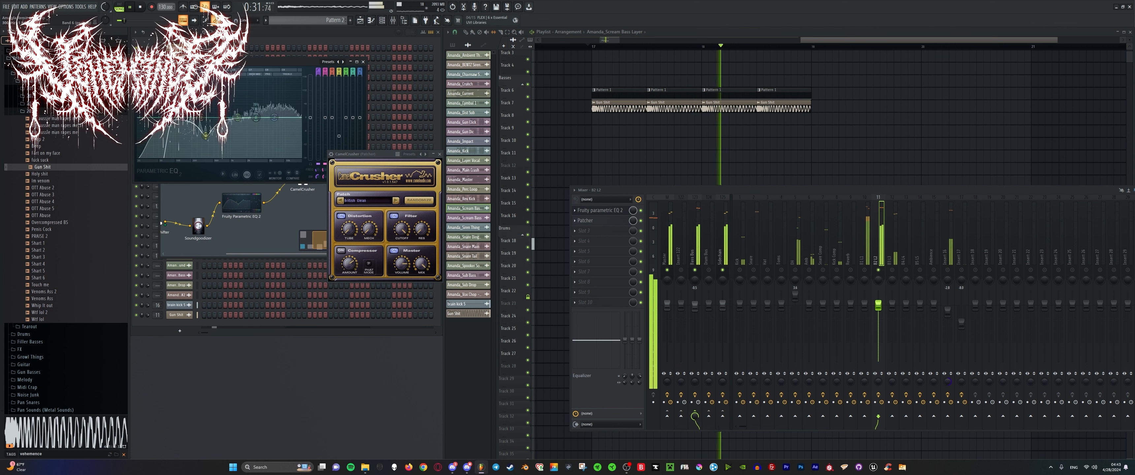
{"action": "left_click_drag", "start_coordinate": [264, 141], "coordinate": [263, 148]}
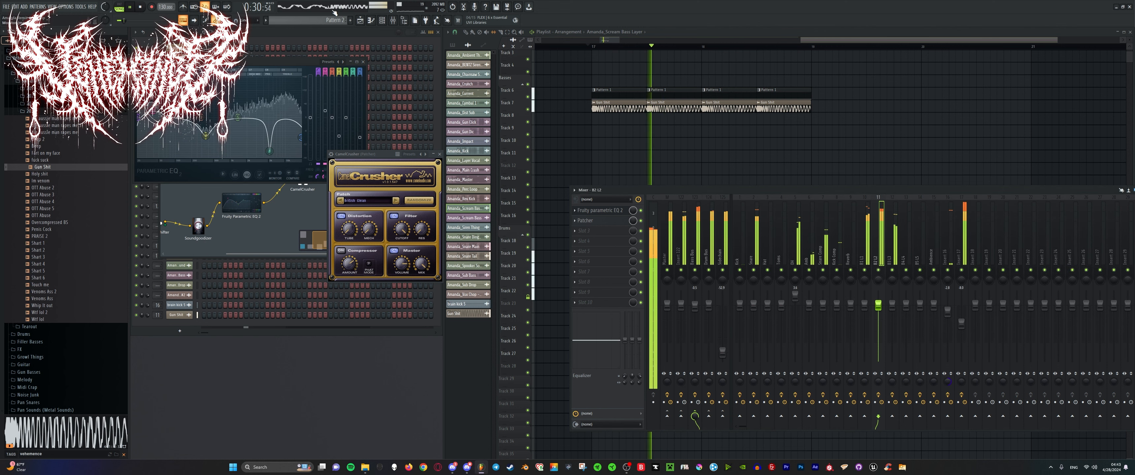
{"action": "key", "text": "space"}
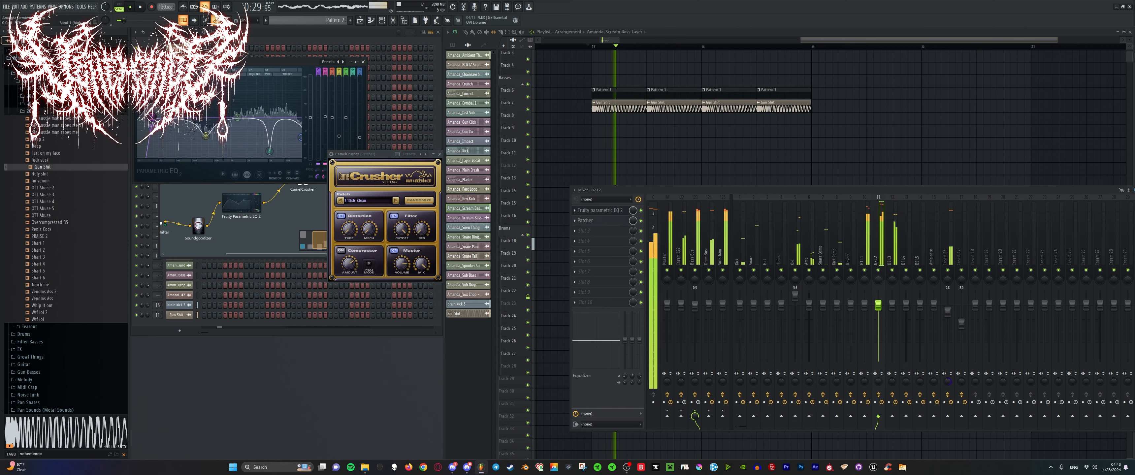
Delete the Scream Bass Layer clip from Track 16 in the playlist and play the section without it.
{"action": "key", "text": "F9"}
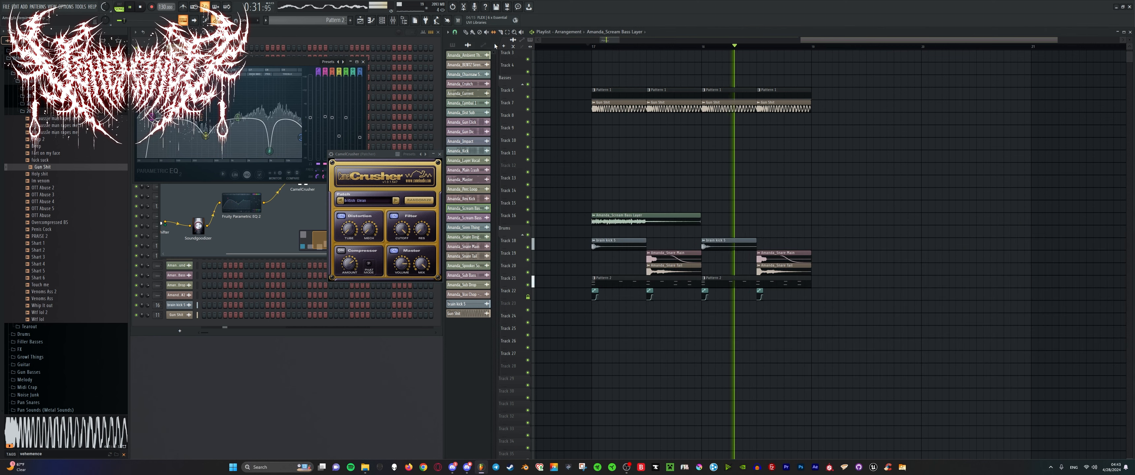
{"action": "key", "text": "space"}
{"action": "right_click", "coordinate": [692, 220]}
{"action": "scroll", "coordinate": [600, 190], "scroll_direction": "down", "scroll_amount": 3}
{"action": "scroll", "coordinate": [604, 191], "scroll_direction": "up", "scroll_amount": 2}
{"action": "key", "text": "space"}
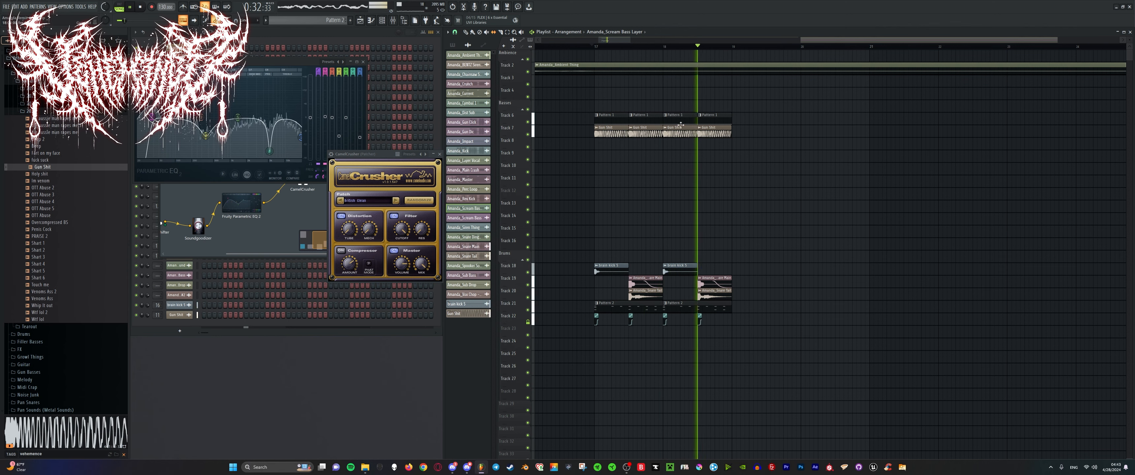
Play the drum and bass section in the playlist and listen to how the remaining bass layers sit together.
{"action": "scroll", "coordinate": [626, 156], "scroll_direction": "up", "scroll_amount": 4}
{"action": "scroll", "coordinate": [626, 155], "scroll_direction": "down", "scroll_amount": 4}
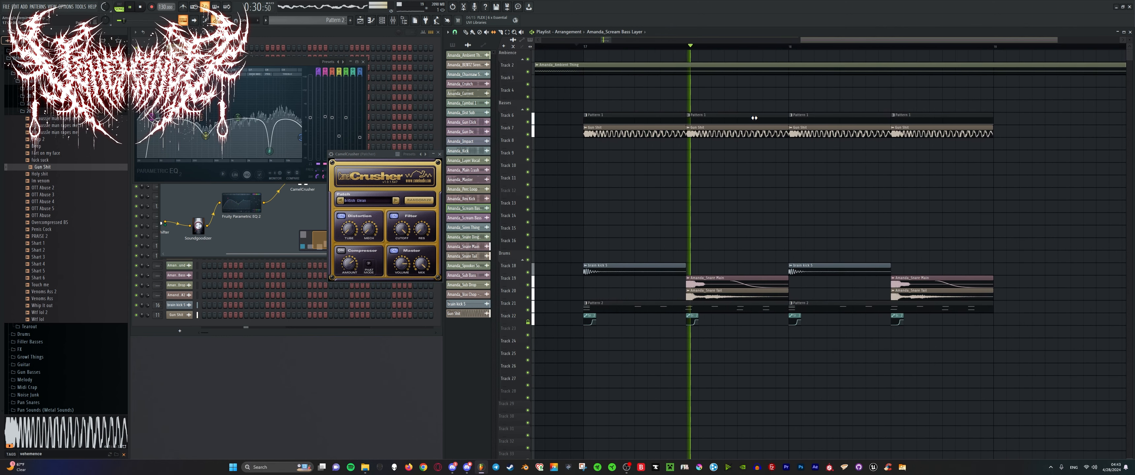
{"action": "scroll", "coordinate": [699, 127], "scroll_direction": "right", "scroll_amount": 3}
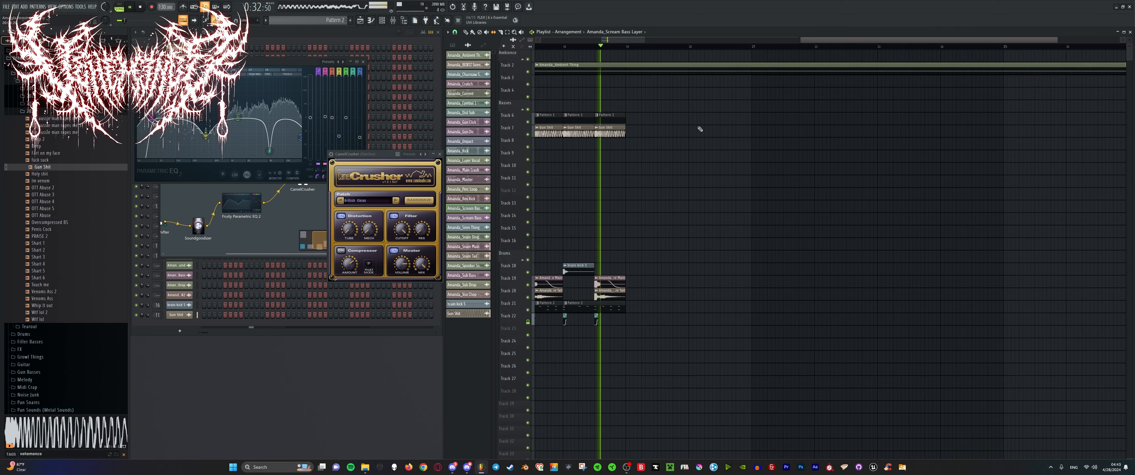
{"action": "scroll", "coordinate": [700, 127], "scroll_direction": "down", "scroll_amount": 4}
{"action": "scroll", "coordinate": [669, 126], "scroll_direction": "up", "scroll_amount": 3}
{"action": "key", "text": "space"}
{"action": "scroll", "coordinate": [671, 126], "scroll_direction": "down", "scroll_amount": 5}
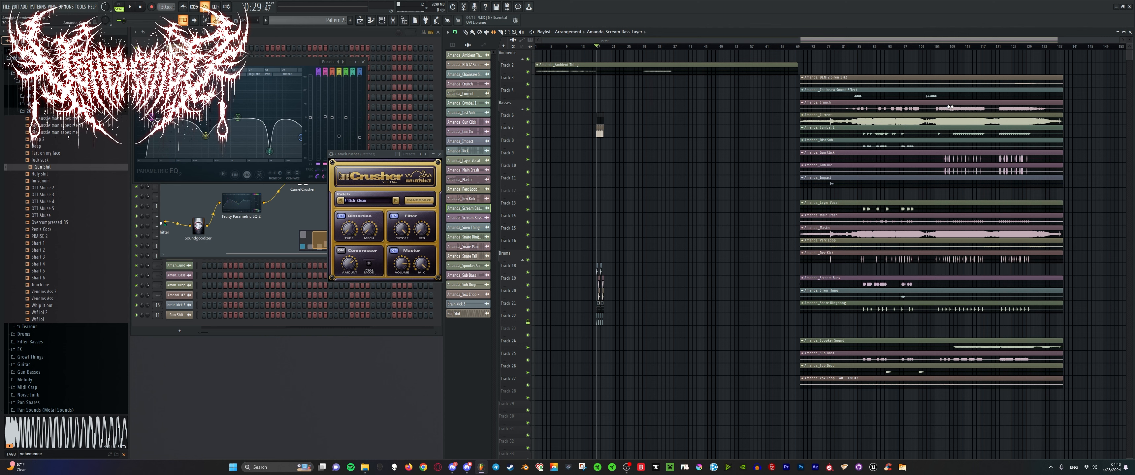
{"action": "key", "text": "space"}
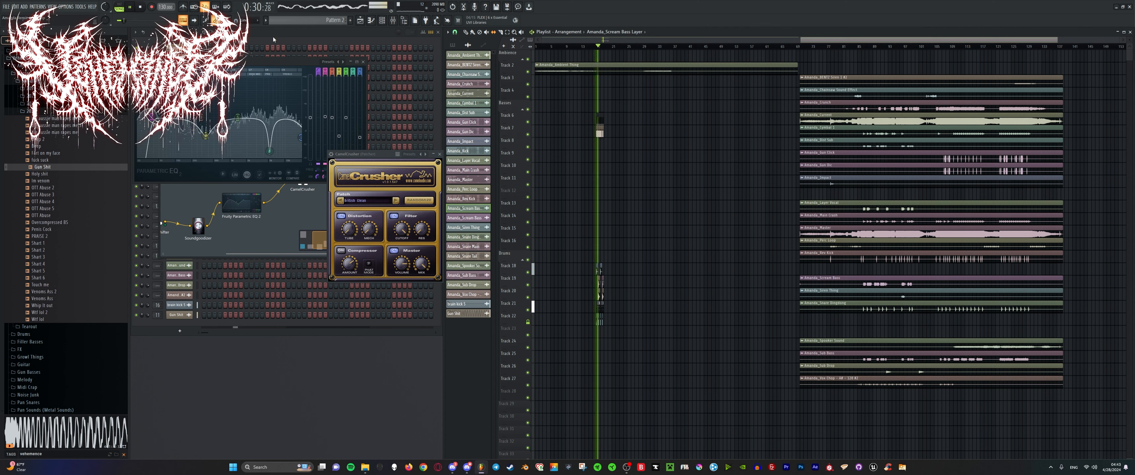
Try the section without the second Pattern 1 clip on Track 6 and undo the deletion.
{"action": "scroll", "coordinate": [603, 102], "scroll_direction": "up", "scroll_amount": 12}
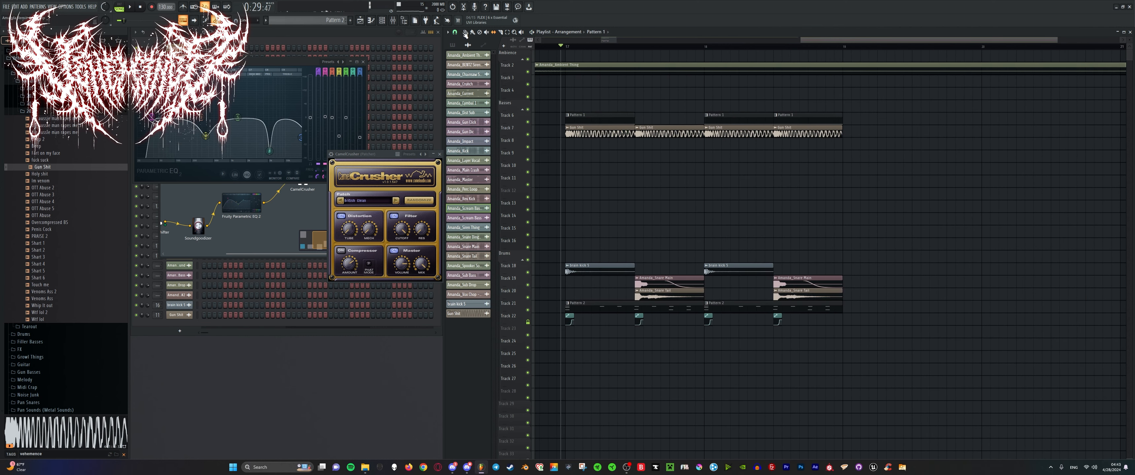
{"action": "key", "text": "space"}
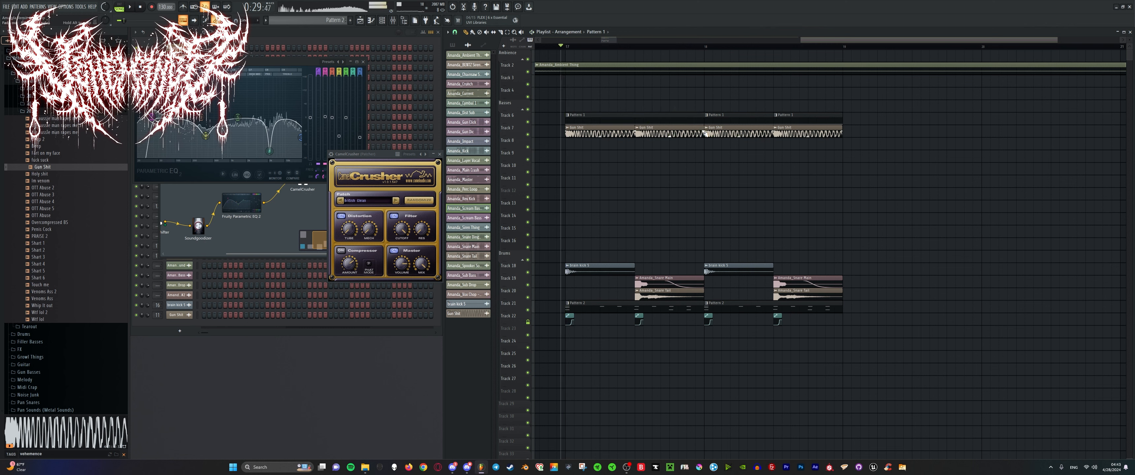
{"action": "key", "text": "space"}
{"action": "key", "text": "ctrl+z"}
{"action": "key", "text": "space"}
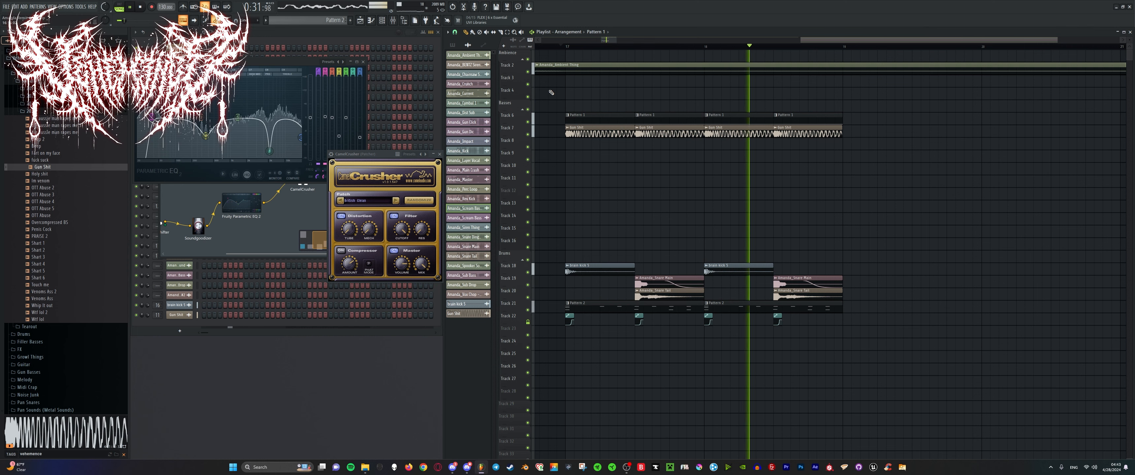
Close the open plugin windows and add GClip to the Bass Bus mixer insert, below Fruity Reeverb 2.
{"action": "key", "text": "alt+F12"}
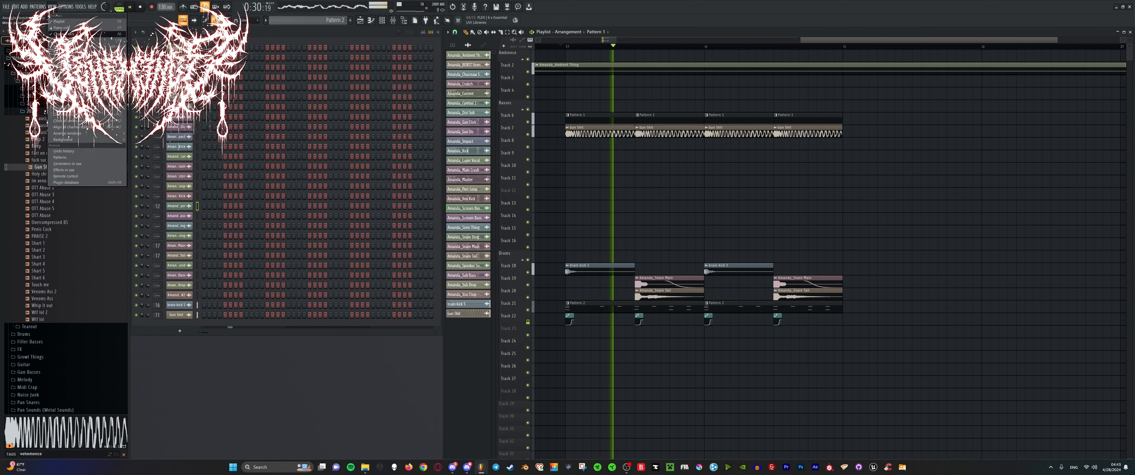
{"action": "key", "text": "F9"}
{"action": "left_click", "coordinate": [697, 217]}
{"action": "left_click_drag", "start_coordinate": [692, 190], "coordinate": [669, 188]}
{"action": "key", "text": "space"}
{"action": "key", "text": "F8"}
{"action": "type", "text": "gc"}
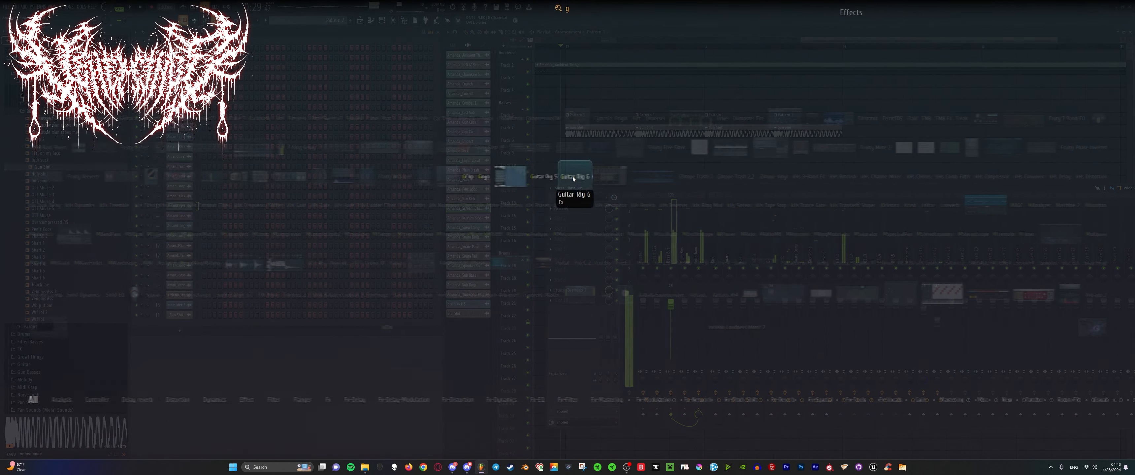
{"action": "left_click", "coordinate": [473, 177]}
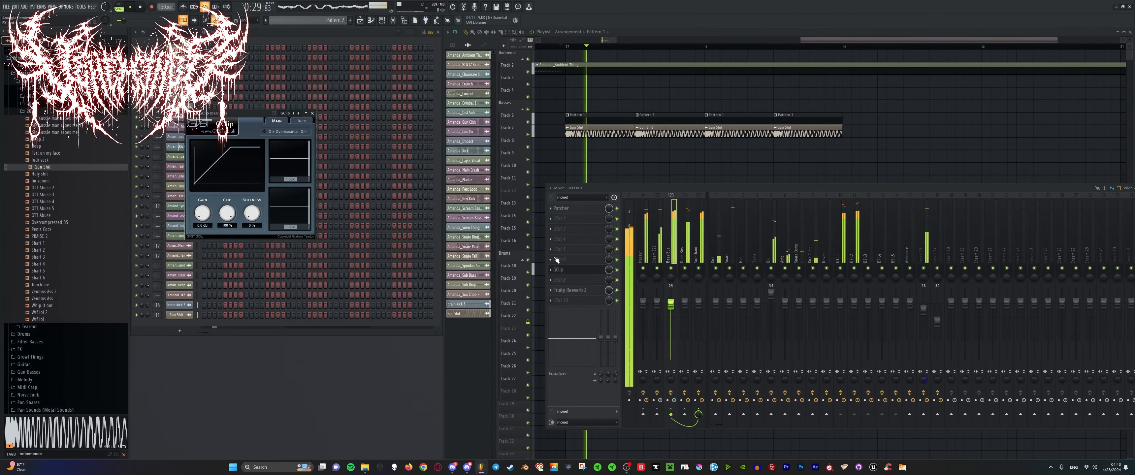
Add Fruity Parametric EQ 2 between the input and output of the Bass Bus Patcher and play the section.
{"action": "left_click", "coordinate": [572, 209]}
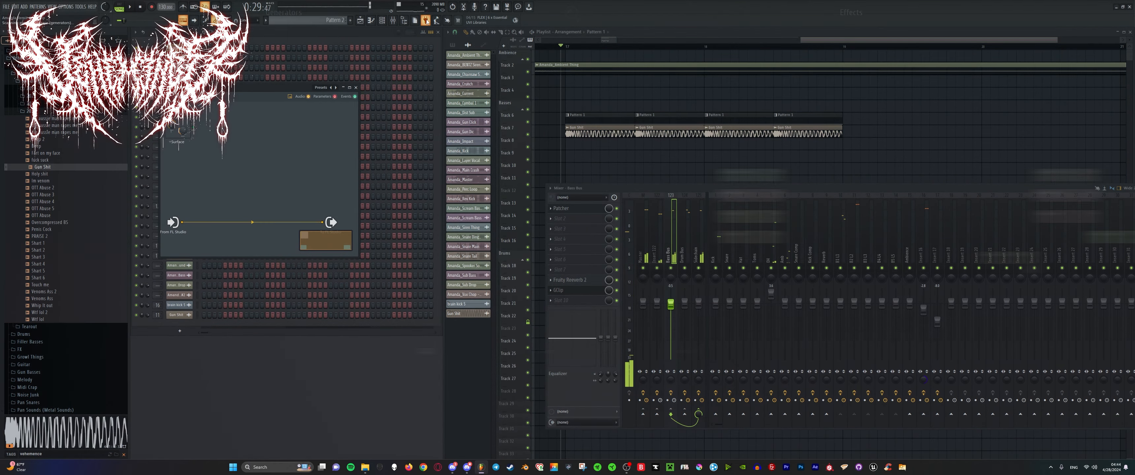
{"action": "left_click", "coordinate": [427, 20]}
{"action": "type", "text": "para"}
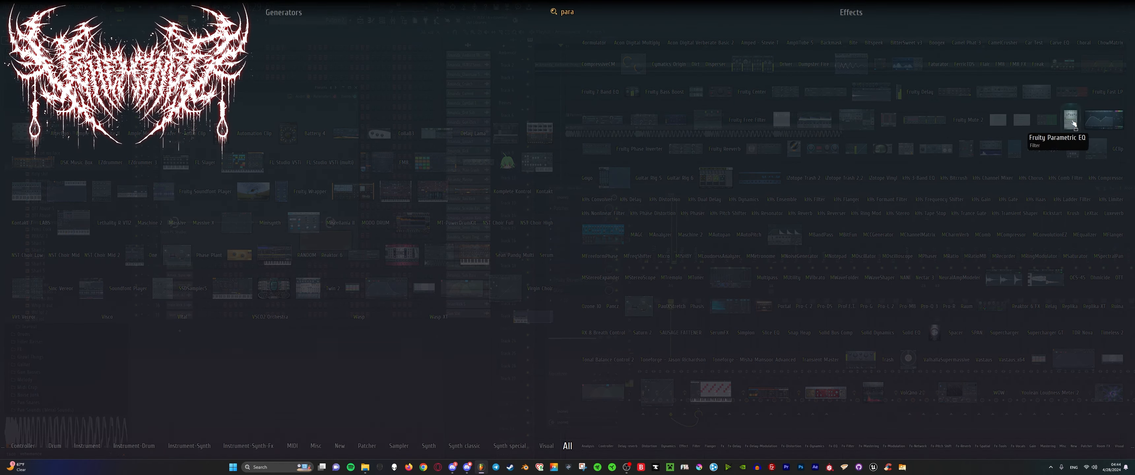
{"action": "left_click", "coordinate": [1073, 123]}
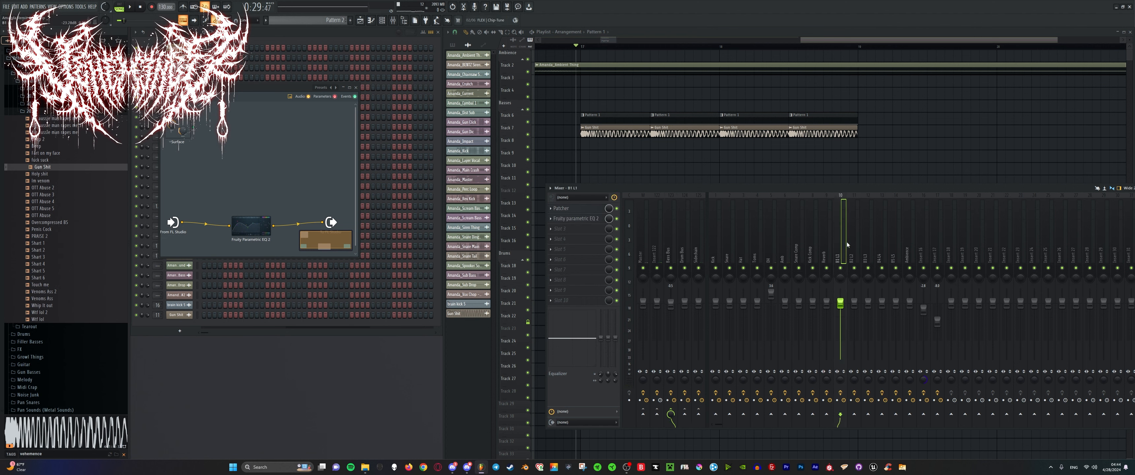
{"action": "left_click", "coordinate": [677, 236]}
{"action": "key", "text": "space"}
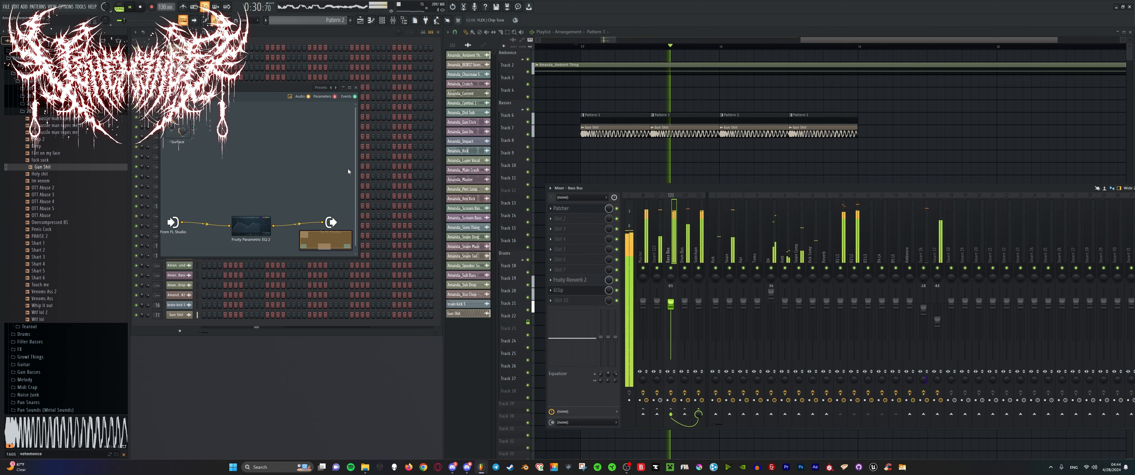
Add Soundgoodizer as a parallel branch between Fruity Parametric EQ 2 and the Patcher output and play the section.
{"action": "left_click", "coordinate": [426, 20]}
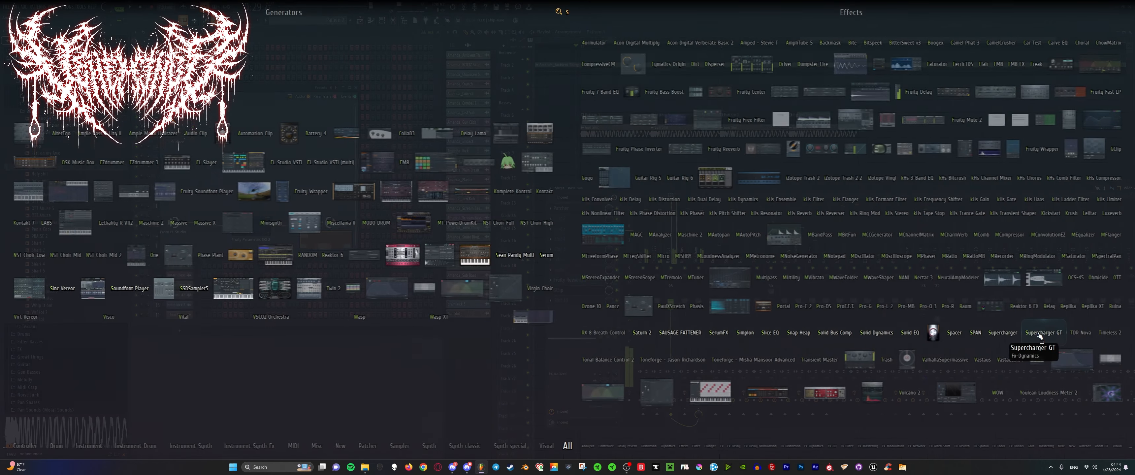
{"action": "left_click_drag", "start_coordinate": [935, 332], "coordinate": [340, 187]}
{"action": "key", "text": "space"}
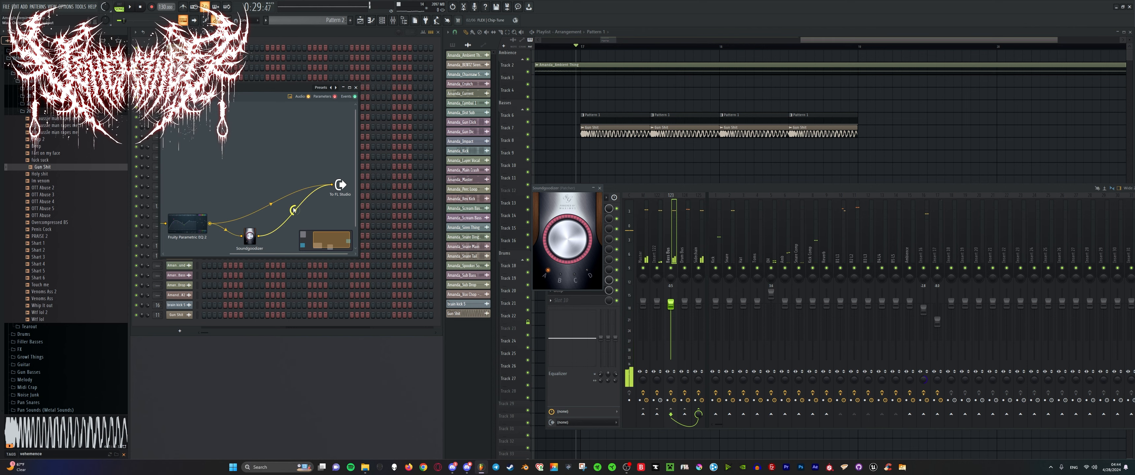
{"action": "key", "text": "space"}
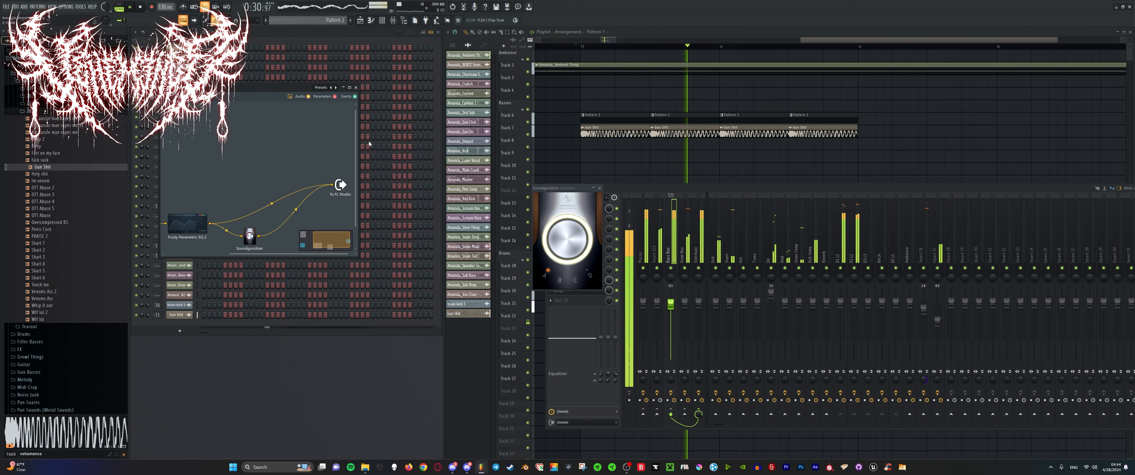
{"action": "key", "text": "space"}
Insert iZotope Trash 2 just before the Patcher output, fed by both branches, and open it during playback.
{"action": "left_click", "coordinate": [427, 23]}
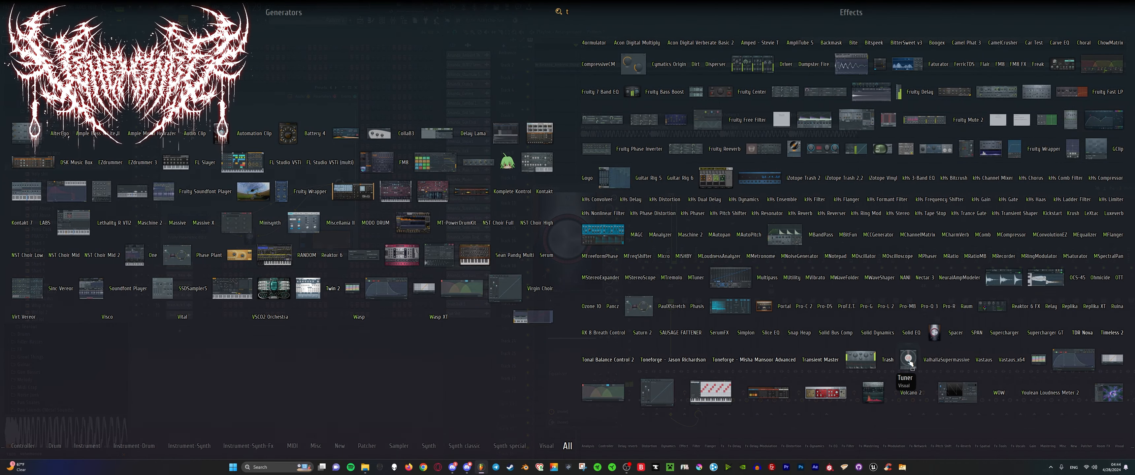
{"action": "left_click_drag", "start_coordinate": [840, 181], "coordinate": [346, 196]}
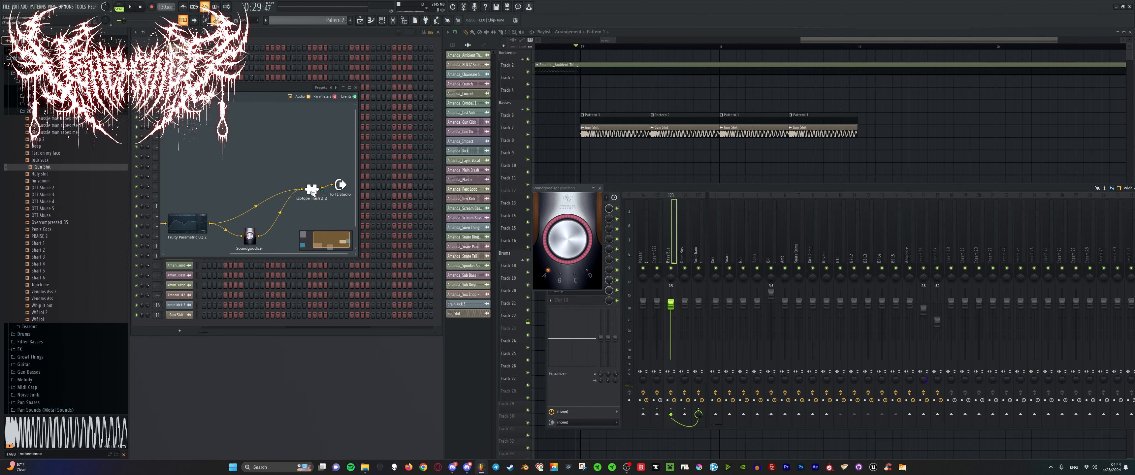
{"action": "left_click_drag", "start_coordinate": [312, 190], "coordinate": [301, 177]}
{"action": "left_click", "coordinate": [300, 176]}
{"action": "key", "text": "space"}
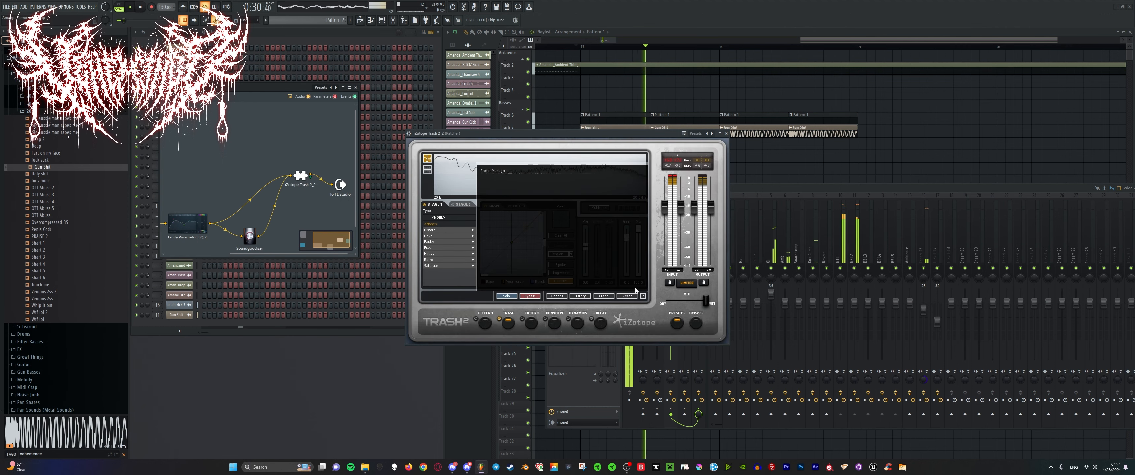
{"action": "key", "text": "space"}
{"action": "key", "text": "space"}
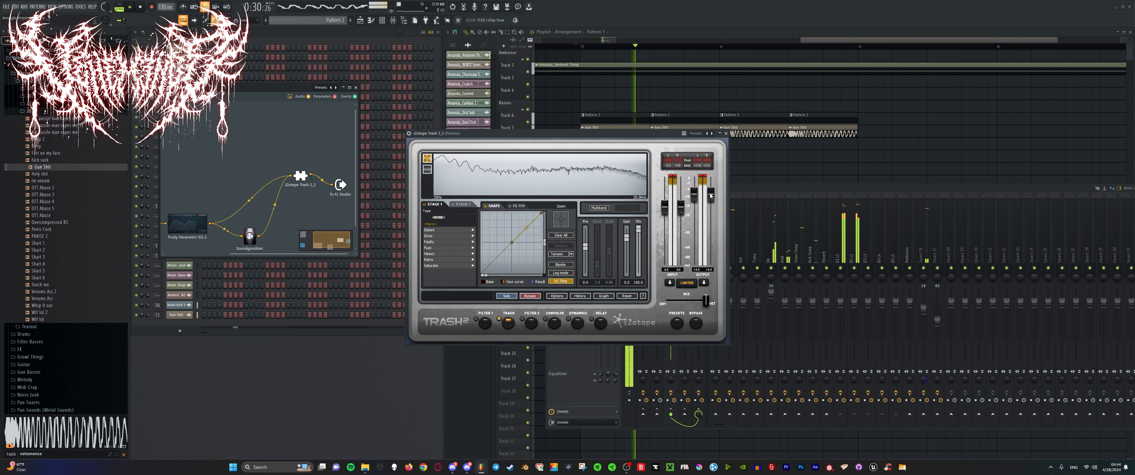
Set the first stage of Trash 2 to the Cactus drive distortion and lower its mix during playback.
{"action": "left_click_drag", "start_coordinate": [576, 135], "coordinate": [546, 131]}
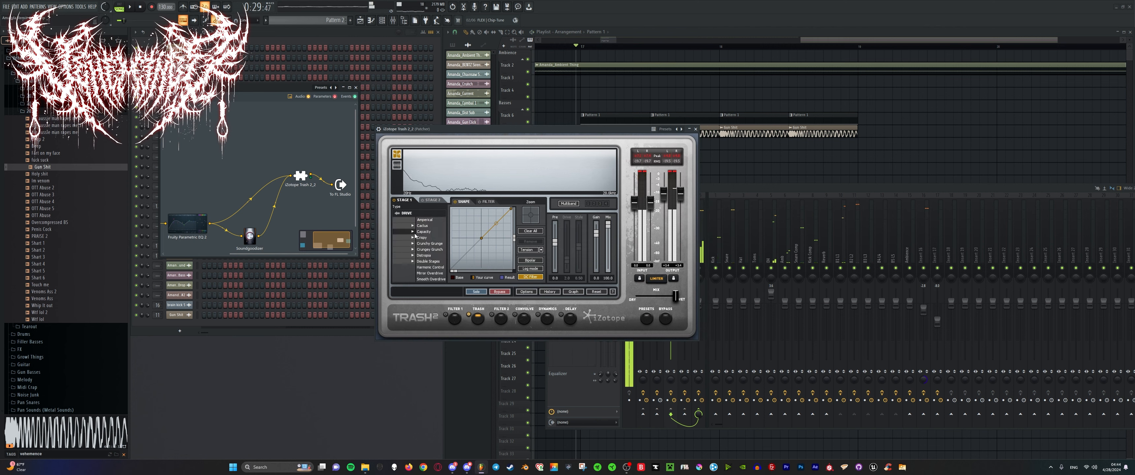
{"action": "left_click", "coordinate": [421, 225]}
{"action": "key", "text": "space"}
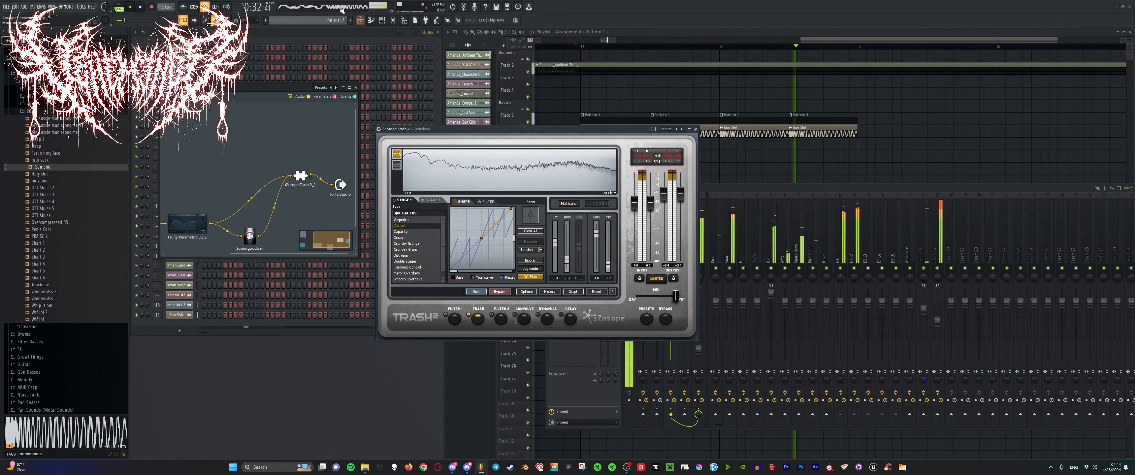
Enable Filter 2 in Trash 2 and pull one of its nodes down into a deep narrow cut.
{"action": "left_click", "coordinate": [501, 317]}
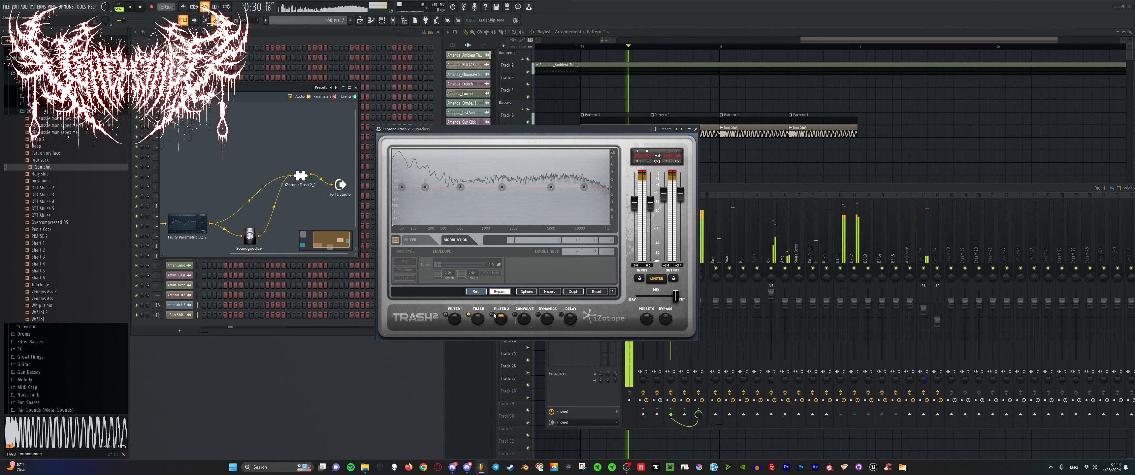
{"action": "scroll", "coordinate": [462, 218], "scroll_direction": "up", "scroll_amount": 5}
{"action": "key", "text": "space"}
{"action": "left_click", "coordinate": [460, 218]}
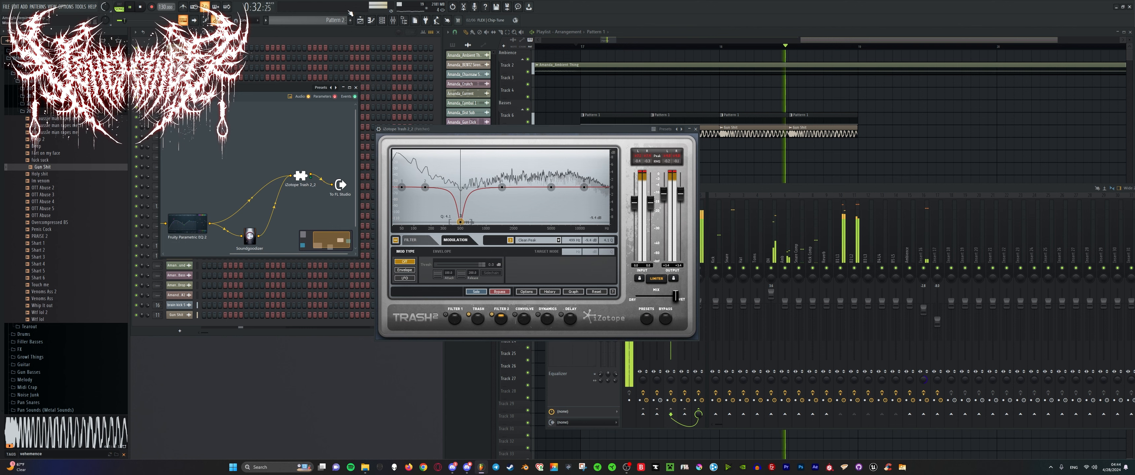
Delete the second and fourth Pattern 1 and Gun Shit clips from Tracks 6 and 7 in the playlist.
{"action": "left_click", "coordinate": [495, 43]}
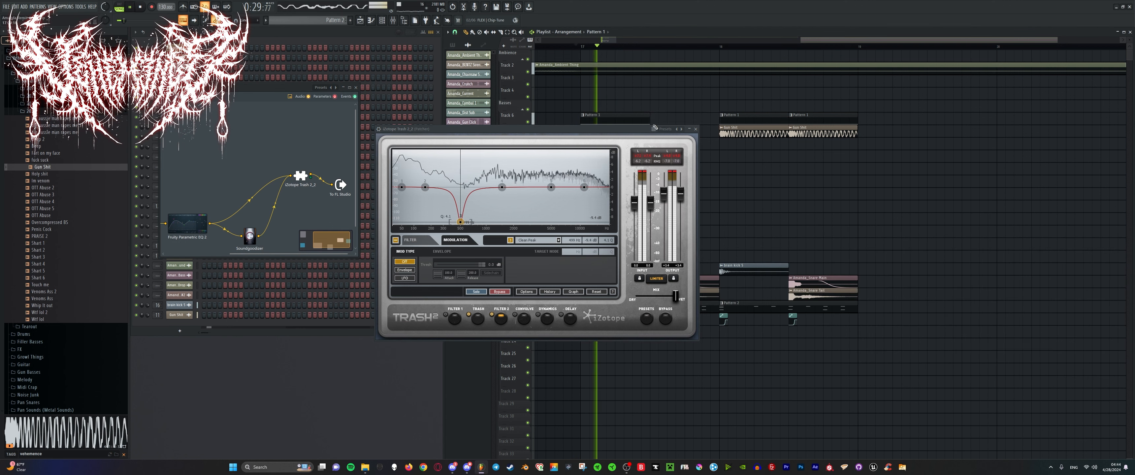
{"action": "right_click", "coordinate": [823, 119]}
{"action": "right_click", "coordinate": [826, 132]}
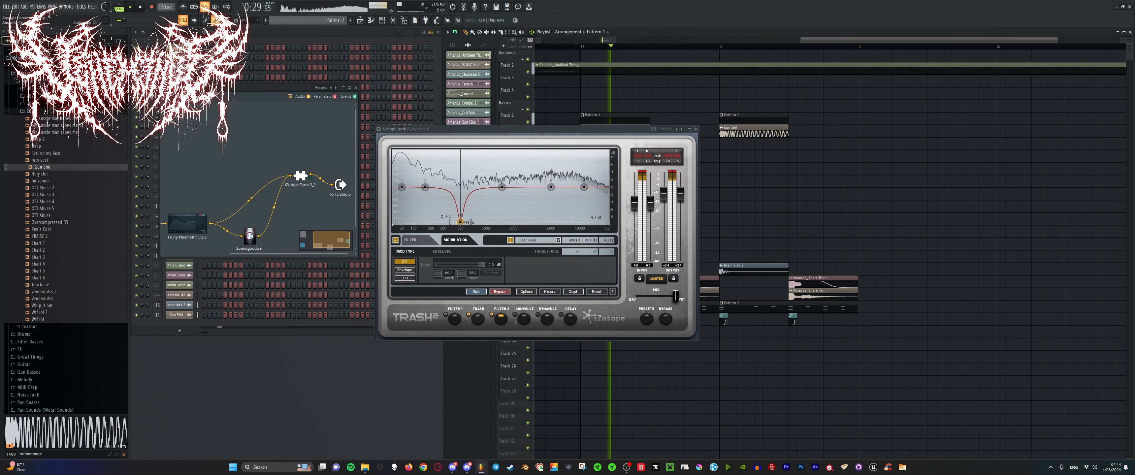
Open the reversed bass sample's channel settings, try a different pitch shift on it and undo the change.
{"action": "left_click", "coordinate": [356, 87]}
{"action": "left_click", "coordinate": [169, 58]}
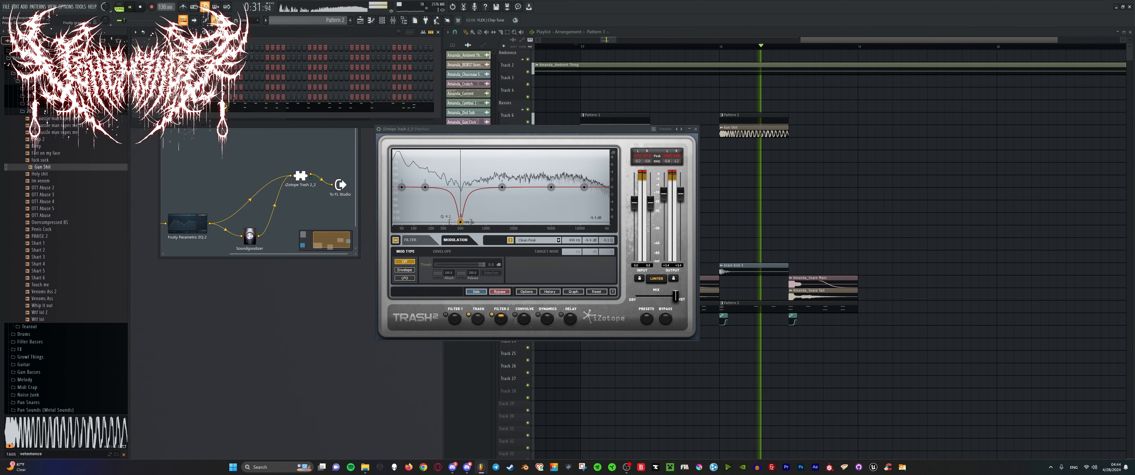
{"action": "left_click", "coordinate": [179, 87]}
{"action": "key", "text": "space"}
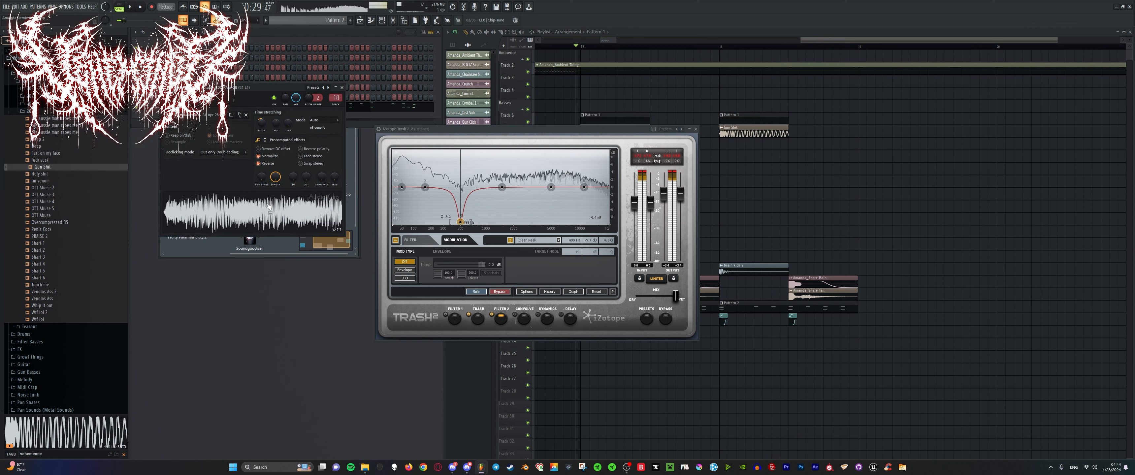
{"action": "left_click_drag", "start_coordinate": [265, 118], "coordinate": [279, 214]}
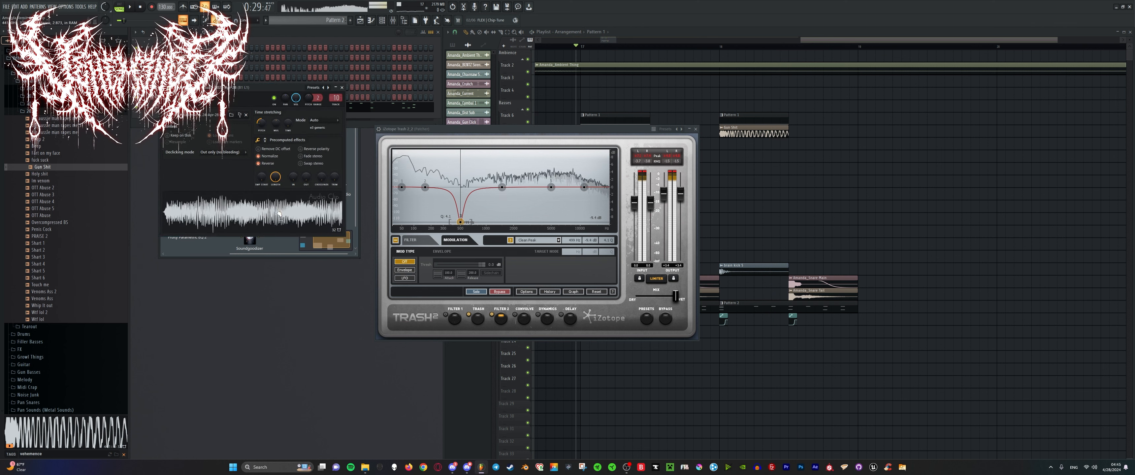
{"action": "key", "text": "space"}
{"action": "key", "text": "ctrl+z"}
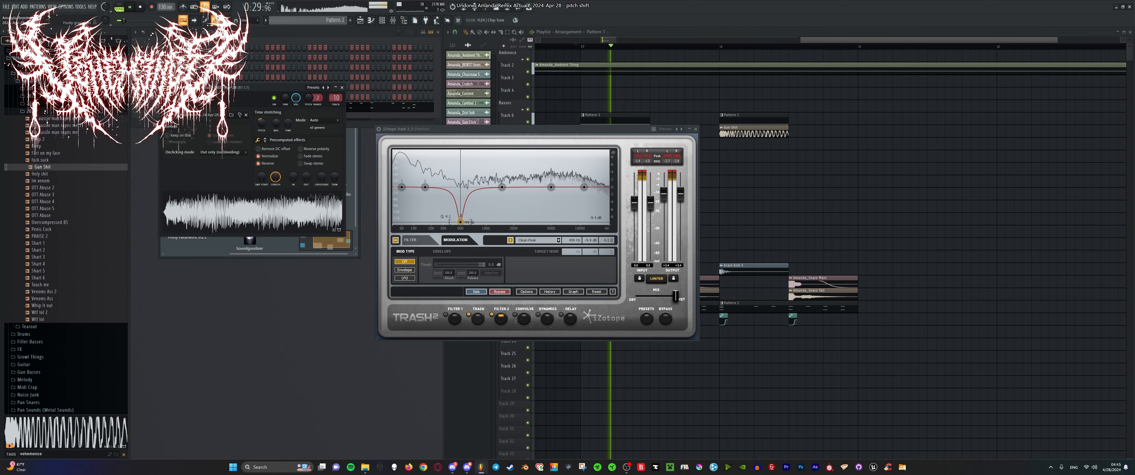
Lengthen the first Gun Shit clip up to the next one, try the same on the second and undo that.
{"action": "left_click", "coordinate": [182, 68]}
{"action": "left_click_drag", "start_coordinate": [621, 129], "coordinate": [468, 127]}
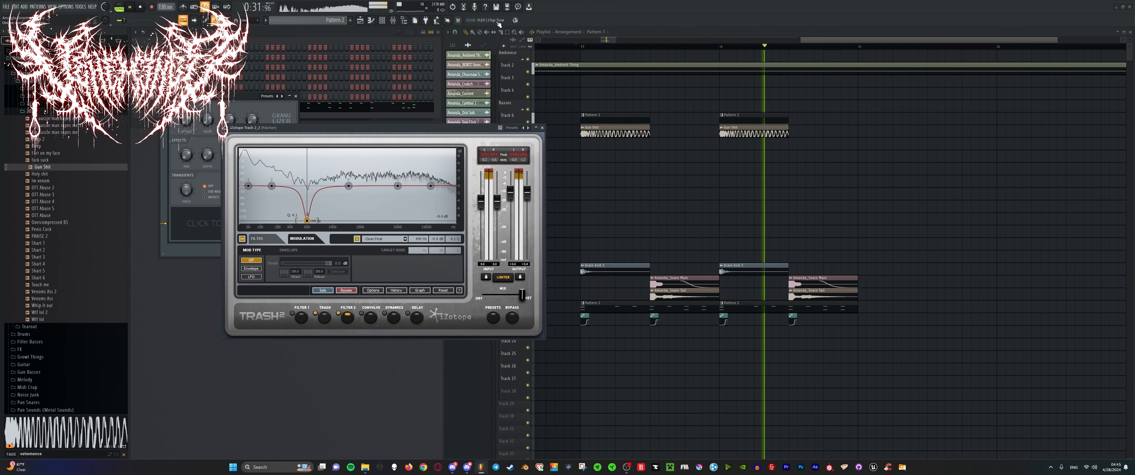
{"action": "key", "text": "space"}
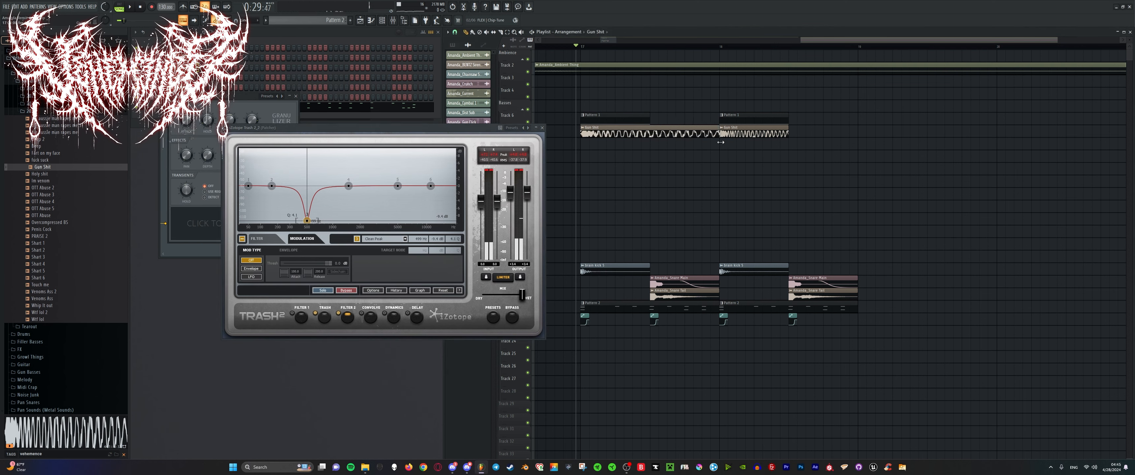
{"action": "left_click_drag", "start_coordinate": [720, 143], "coordinate": [721, 142]}
{"action": "key", "text": "space"}
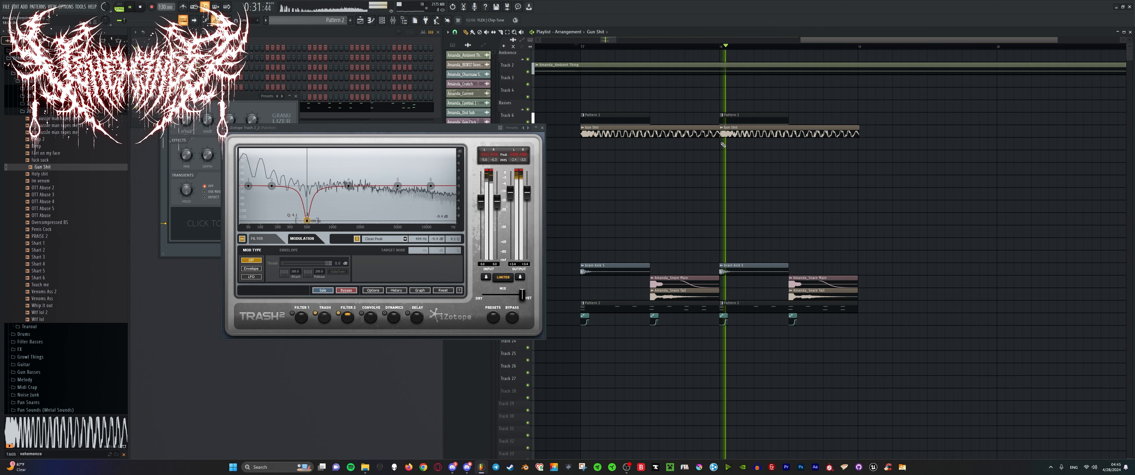
{"action": "key", "text": "space"}
{"action": "scroll", "coordinate": [723, 144], "scroll_direction": "up", "scroll_amount": 2}
{"action": "key", "text": "ctrl+z"}
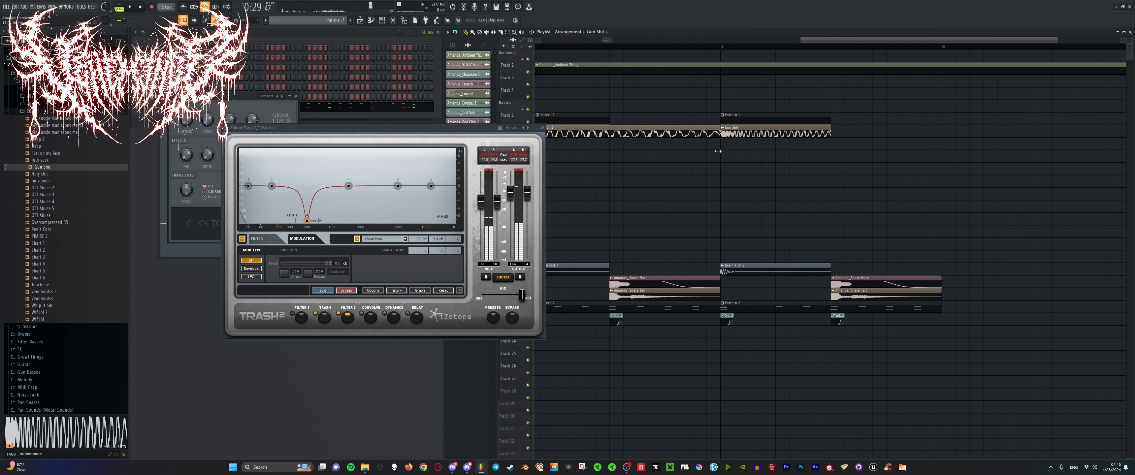
Bring back the longer length of the second Gun Shit clip and audition Track 7 on its own.
{"action": "key", "text": "ctrl+z"}
{"action": "key", "text": "space"}
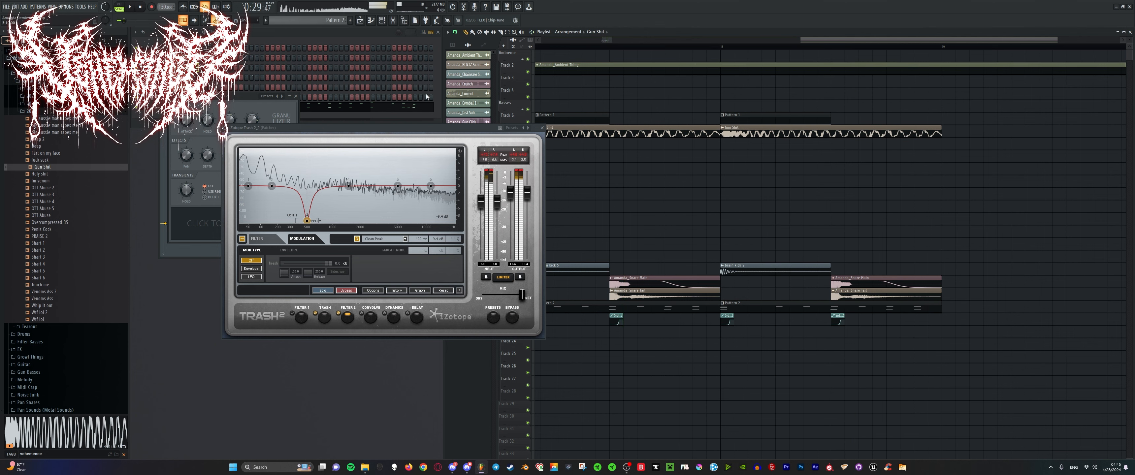
{"action": "left_click_drag", "start_coordinate": [414, 129], "coordinate": [323, 132]}
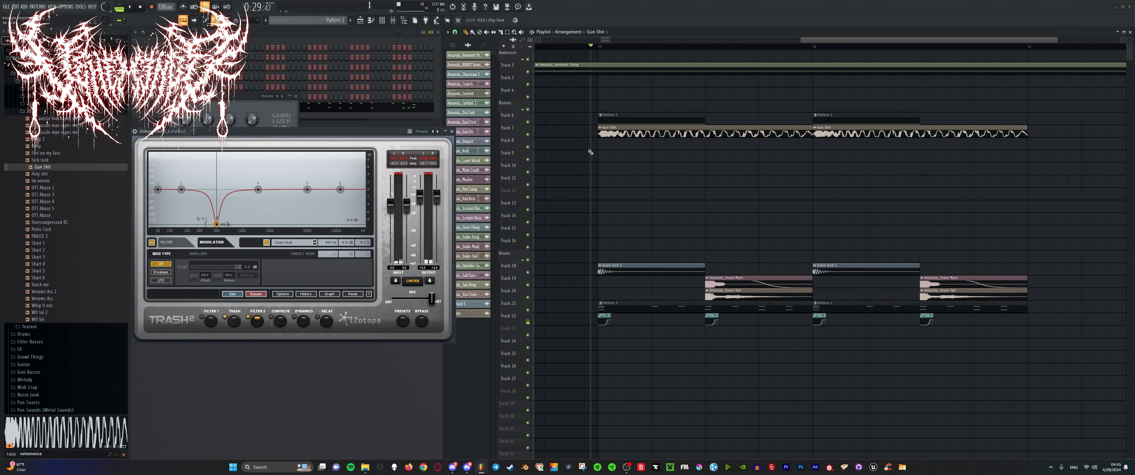
{"action": "left_click", "coordinate": [528, 134], "text": "ctrl"}
{"action": "key", "text": "space"}
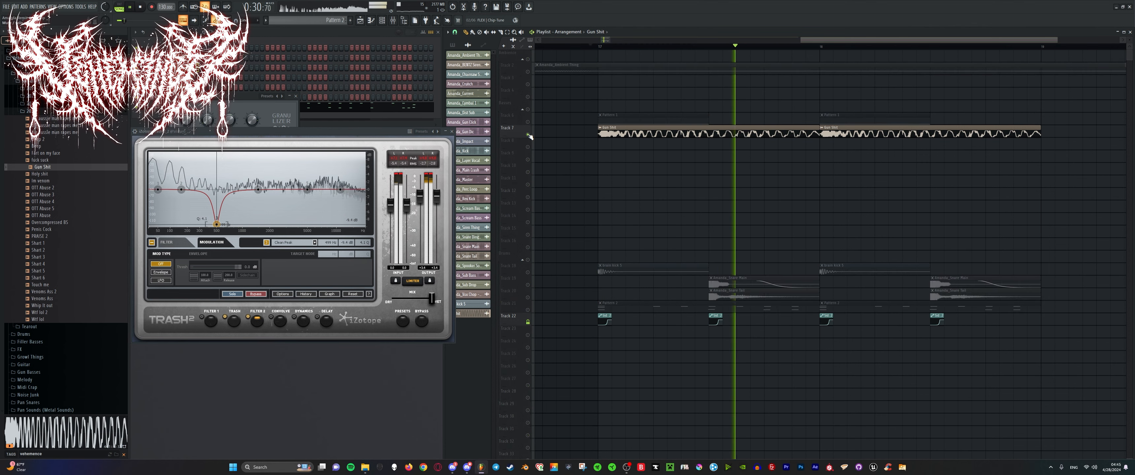
{"action": "left_click", "coordinate": [528, 134], "text": "ctrl"}
{"action": "key", "text": "space"}
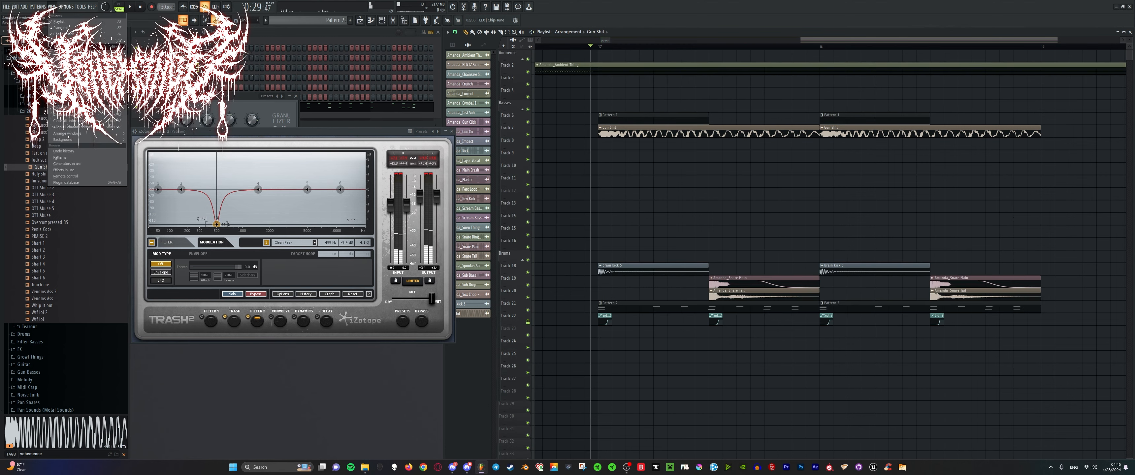
Open Fruity Parametric EQ 2 on the selected bass insert and turn its lowest band into a low cut during playback.
{"action": "key", "text": "F9"}
{"action": "key", "text": "space"}
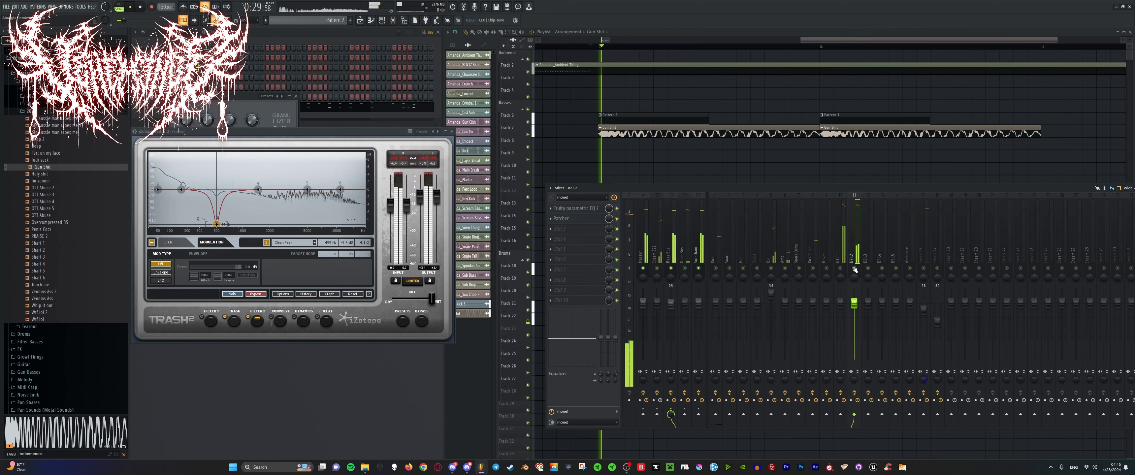
{"action": "left_click", "coordinate": [576, 208]}
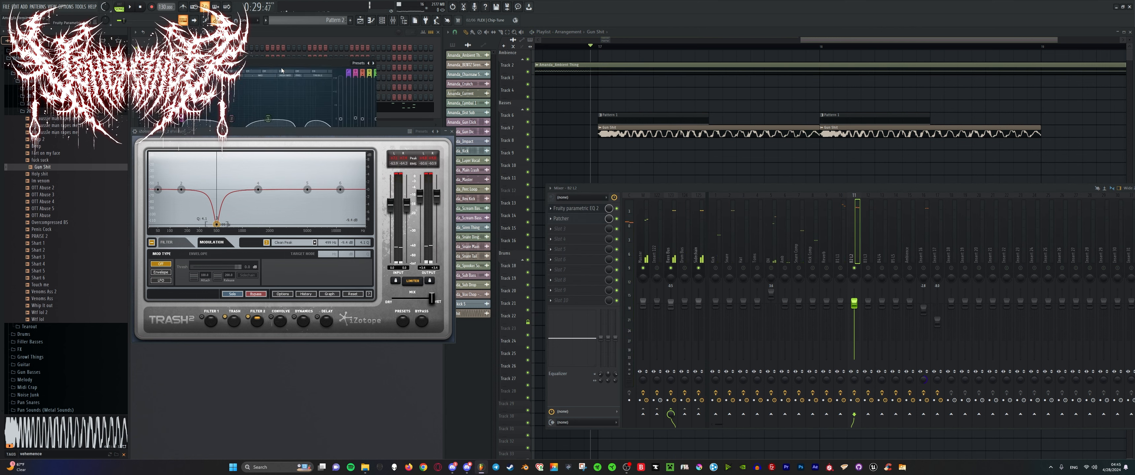
{"action": "left_click_drag", "start_coordinate": [282, 71], "coordinate": [676, 98]}
{"action": "key", "text": "space"}
{"action": "key", "text": "space"}
{"action": "mouse_move", "coordinate": [590, 155]}
{"action": "left_mouse_down"}
{"action": "mouse_move", "coordinate": [600, 152]}
{"action": "mouse_move", "coordinate": [572, 153]}
{"action": "left_mouse_up"}
{"action": "key", "text": "space"}
{"action": "right_click", "coordinate": [600, 150]}
{"action": "left_click", "coordinate": [606, 155]}
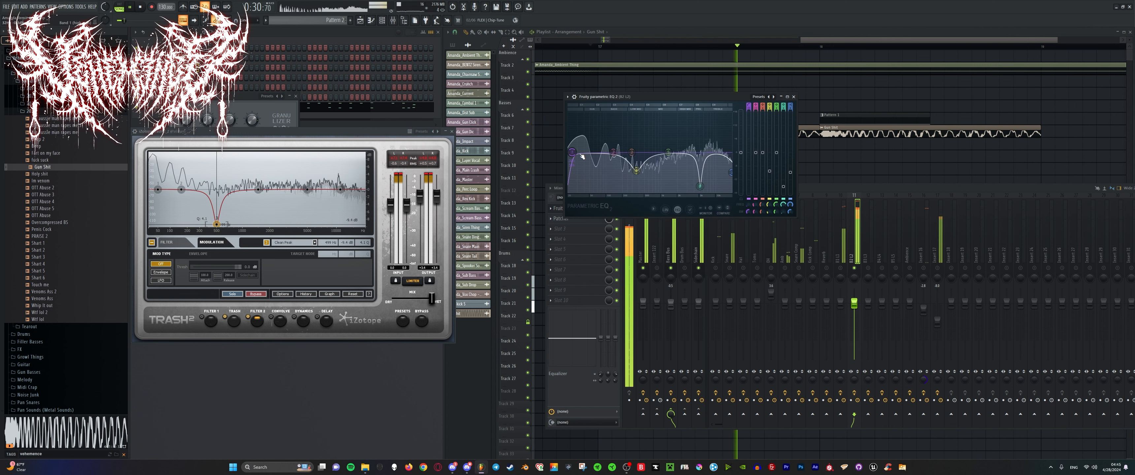
{"action": "left_click_drag", "start_coordinate": [613, 97], "coordinate": [736, 61]}
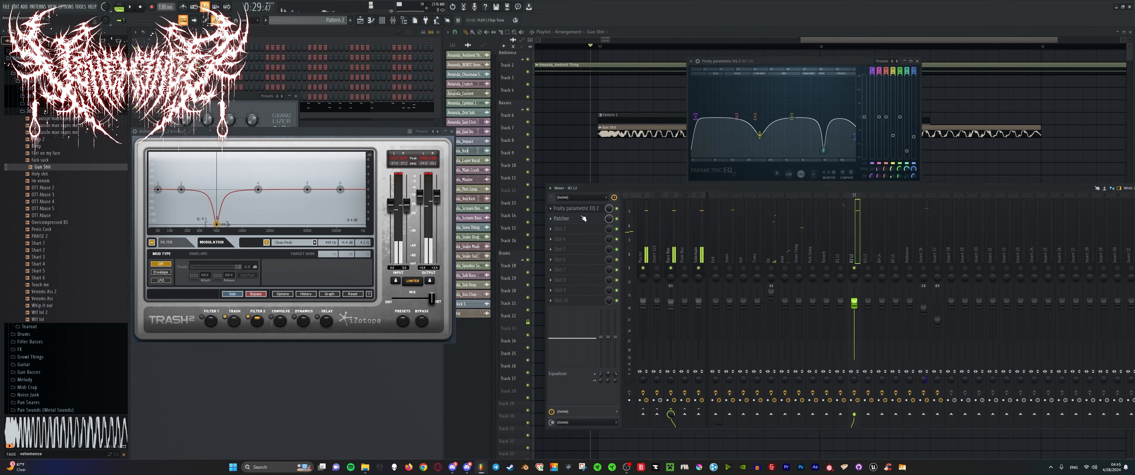
Close the open plugin windows, open the bass insert's Patcher and add Soundgoodizer between its input and output.
{"action": "left_click_drag", "start_coordinate": [278, 80], "coordinate": [570, 194]}
{"action": "key", "text": "alt+F12"}
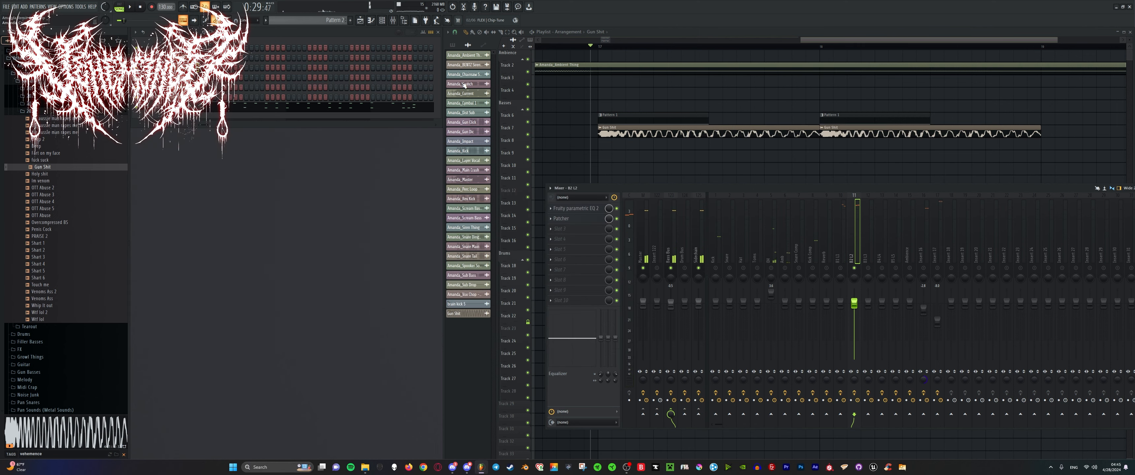
{"action": "left_click", "coordinate": [573, 219]}
{"action": "left_click_drag", "start_coordinate": [522, 200], "coordinate": [419, 170]}
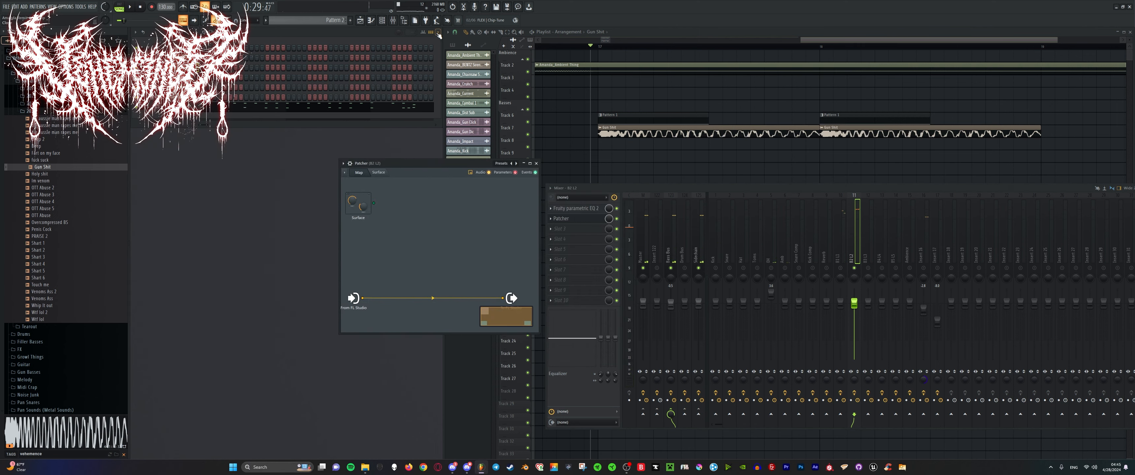
{"action": "left_click", "coordinate": [425, 20]}
{"action": "type", "text": "s"}
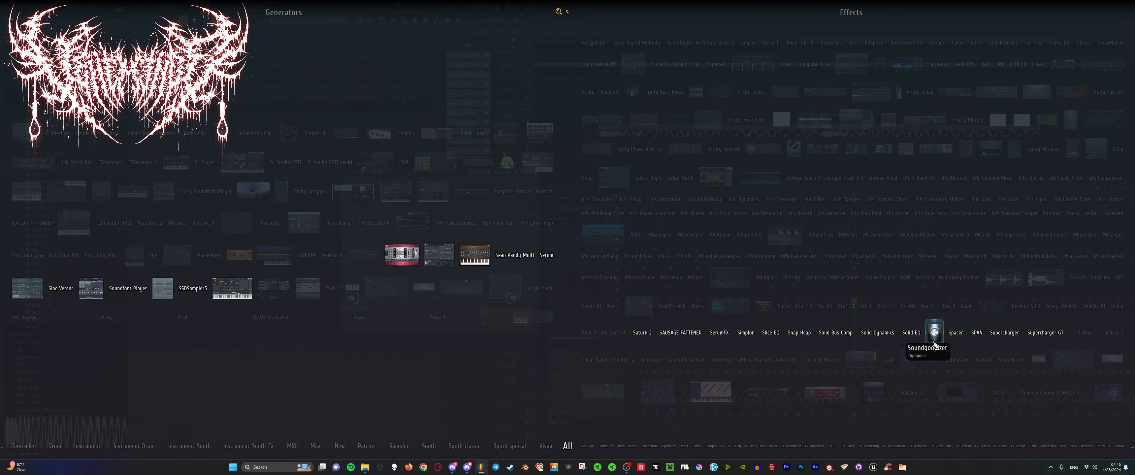
{"action": "left_click_drag", "start_coordinate": [935, 344], "coordinate": [454, 286]}
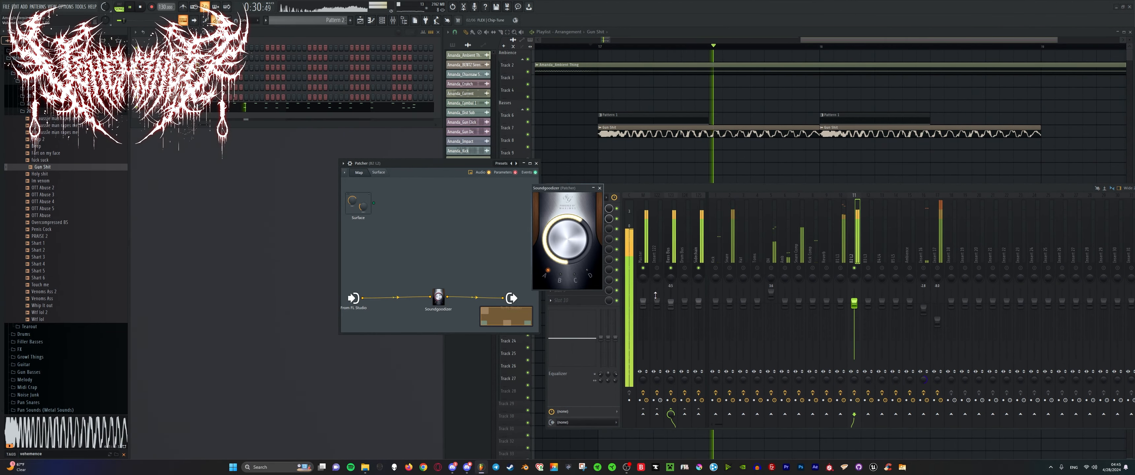
Play the section to audition Soundgoodizer on the bass, moving the Patcher window clear of the mixer.
{"action": "key", "text": "space"}
{"action": "key", "text": "space"}
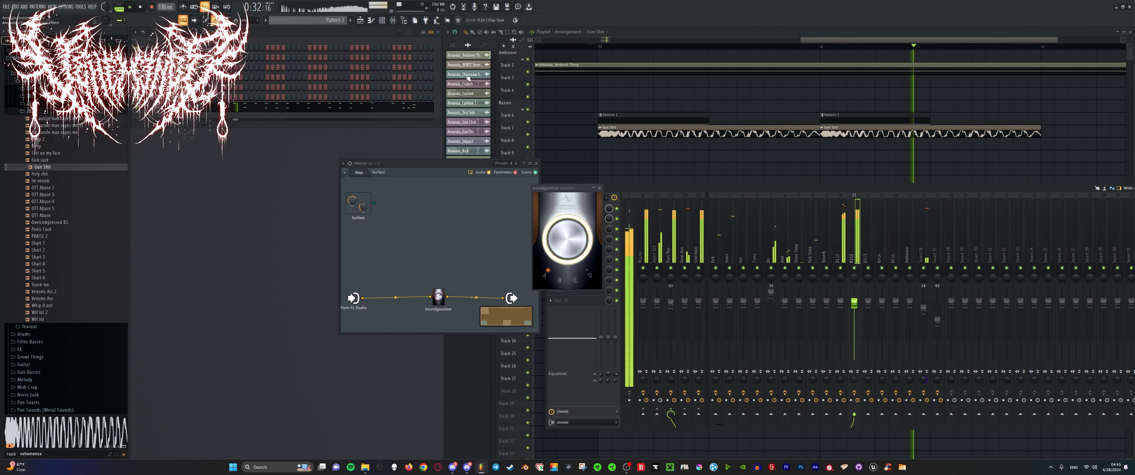
{"action": "key", "text": "space"}
{"action": "left_click_drag", "start_coordinate": [441, 163], "coordinate": [354, 156]}
{"action": "key", "text": "space"}
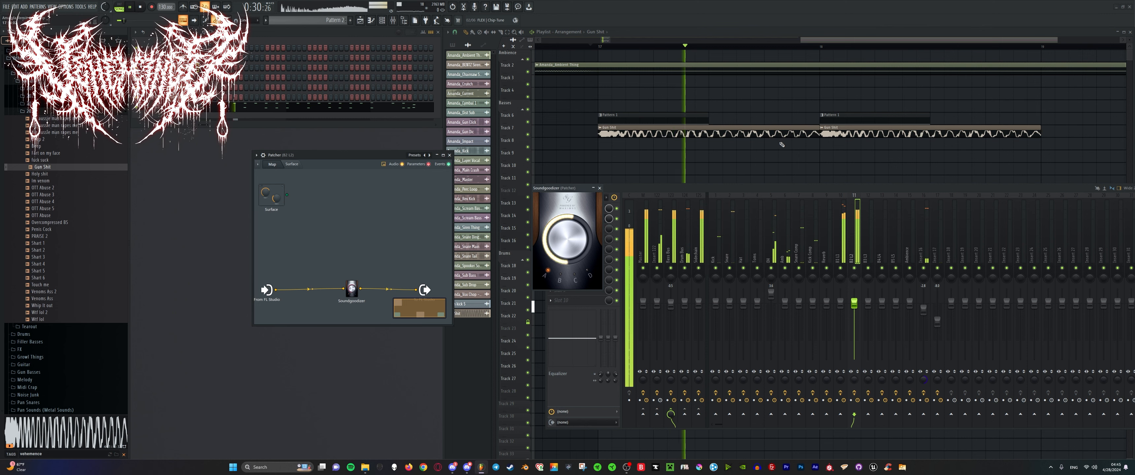
Shorten both Gun Shit clips on Track 7 to the Pattern 1 clips' length and add a copy directly after each.
{"action": "left_click_drag", "start_coordinate": [818, 134], "coordinate": [709, 135]}
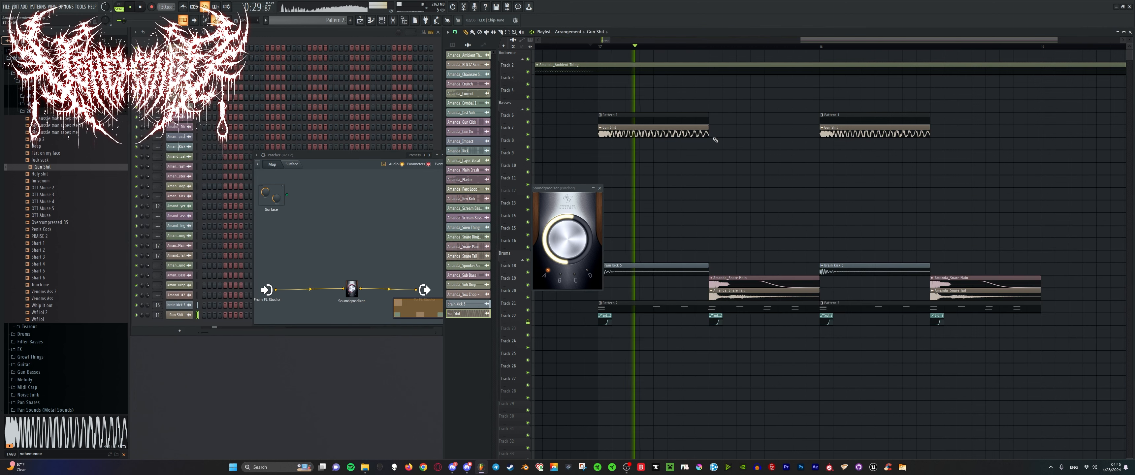
{"action": "left_click", "coordinate": [716, 134]}
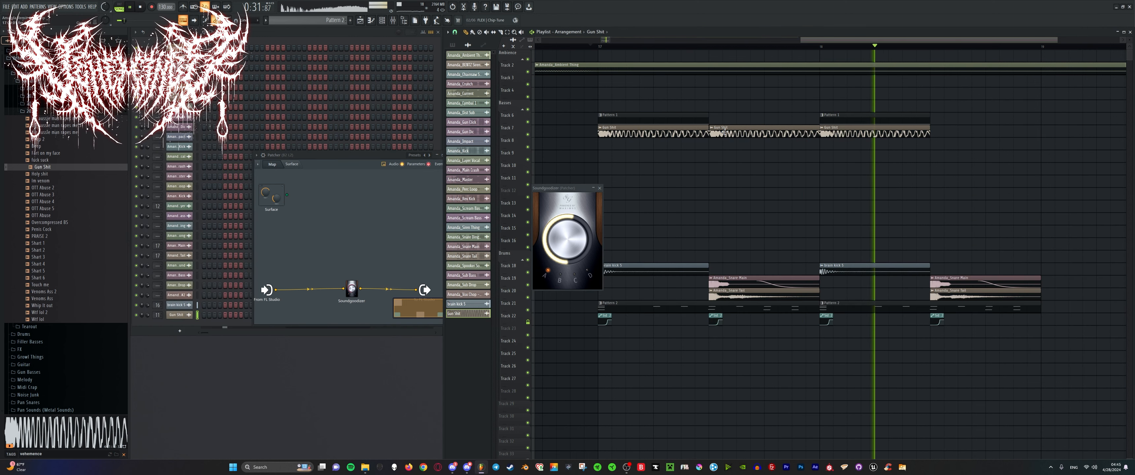
{"action": "left_click", "coordinate": [940, 134]}
{"action": "scroll", "coordinate": [936, 138], "scroll_direction": "up", "scroll_amount": 3}
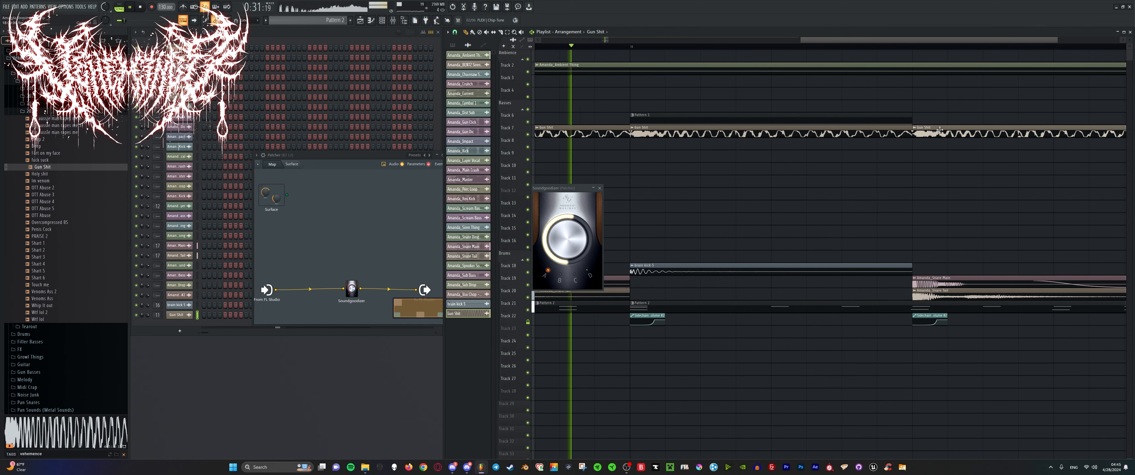
{"action": "scroll", "coordinate": [934, 140], "scroll_direction": "down", "scroll_amount": 4}
{"action": "scroll", "coordinate": [907, 143], "scroll_direction": "up", "scroll_amount": 5}
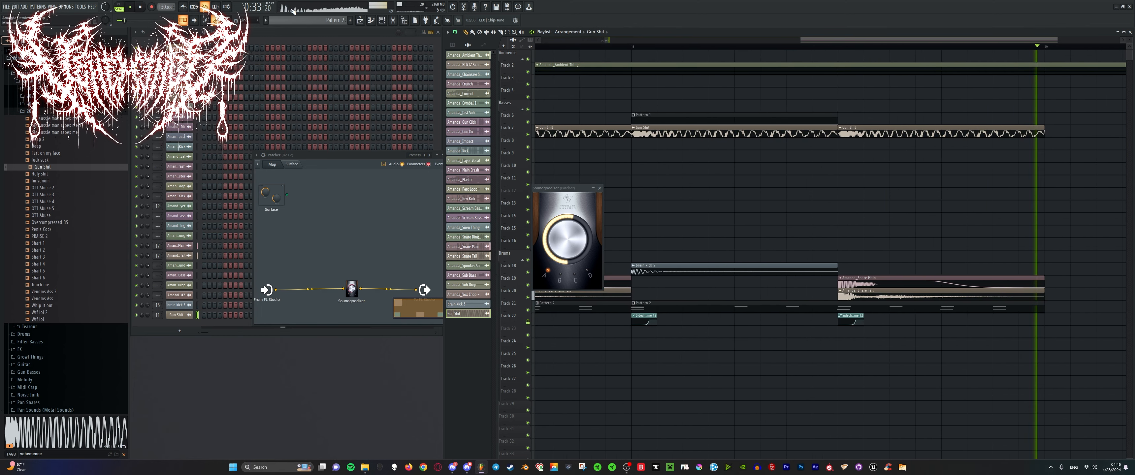
{"action": "scroll", "coordinate": [643, 156], "scroll_direction": "down", "scroll_amount": 3}
{"action": "scroll", "coordinate": [643, 156], "scroll_direction": "down", "scroll_amount": 3}
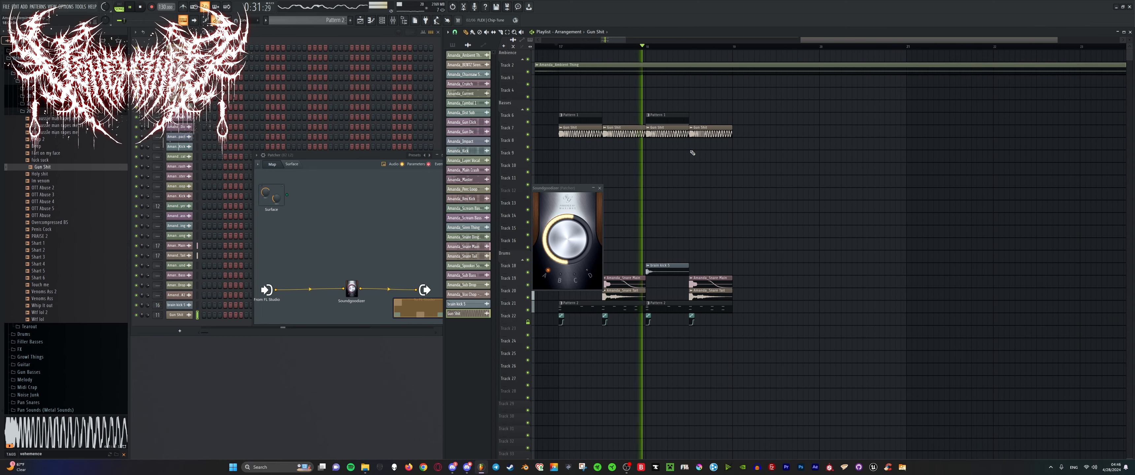
Reopen Fruity Parametric EQ 2 on the bass insert and move its low cut higher in frequency.
{"action": "left_click", "coordinate": [52, 6]}
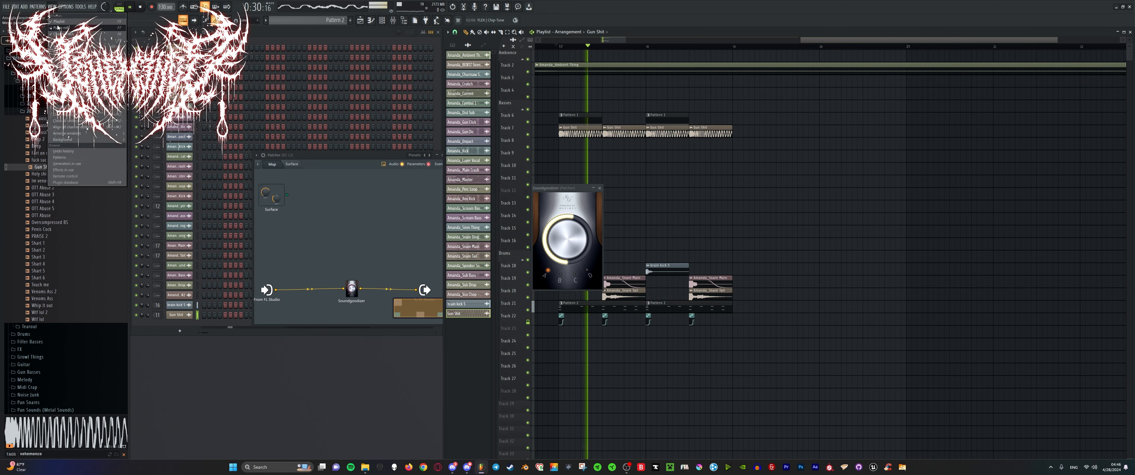
{"action": "left_click", "coordinate": [61, 43]}
{"action": "left_click_drag", "start_coordinate": [570, 188], "coordinate": [465, 193]}
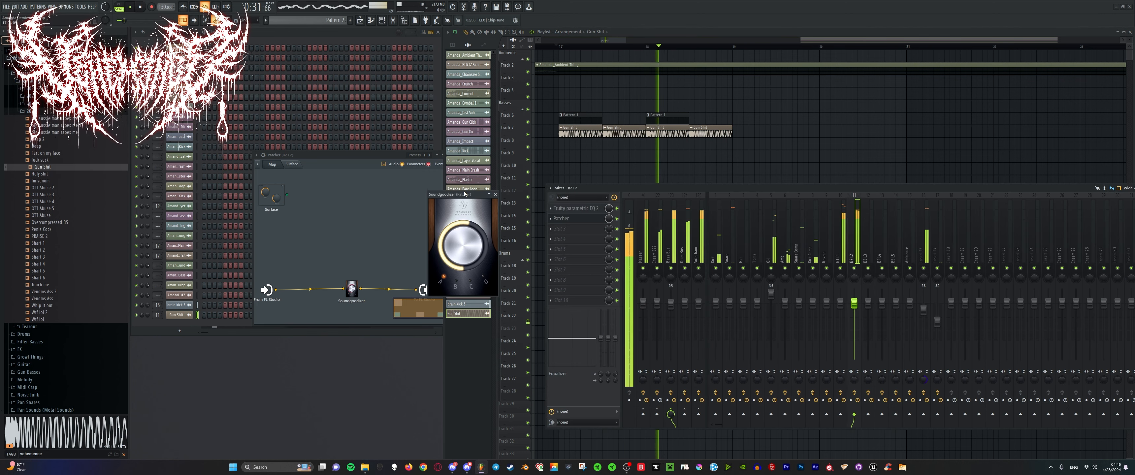
{"action": "left_click", "coordinate": [576, 208]}
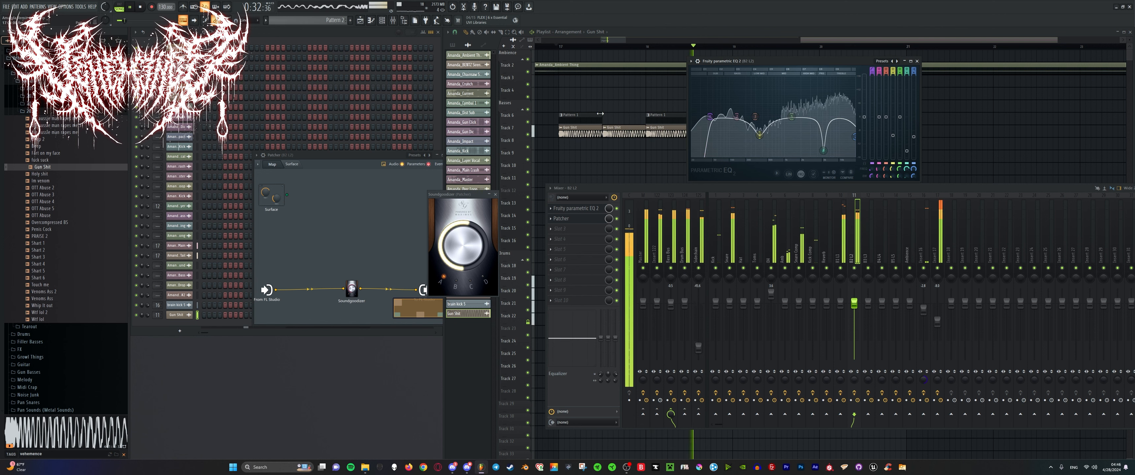
Open the Gun Shit sample's channel settings and reset its time-stretching pitch to the default.
{"action": "double_click", "coordinate": [595, 132]}
{"action": "key", "text": "space"}
{"action": "key", "text": "space"}
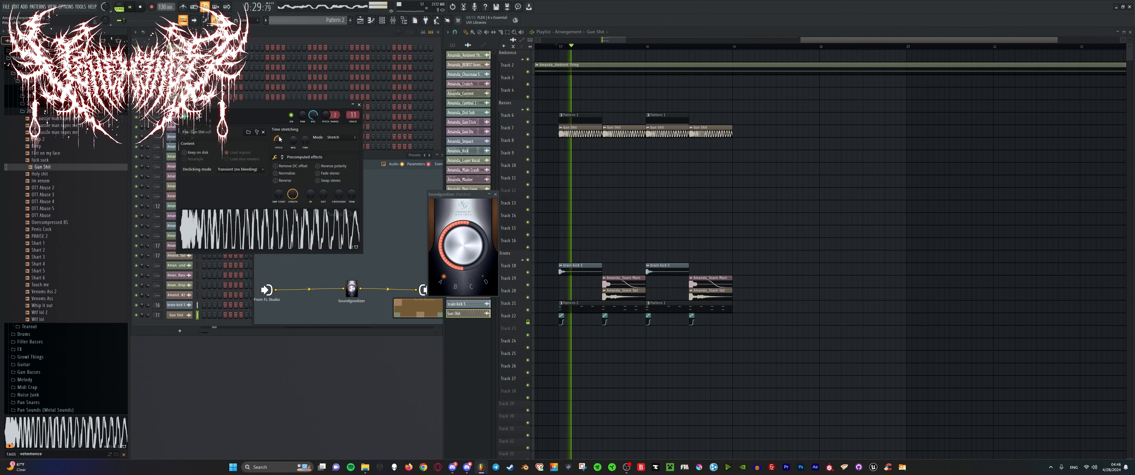
{"action": "left_click", "coordinate": [277, 141], "text": "alt"}
{"action": "key", "text": "space"}
{"action": "key", "text": "space"}
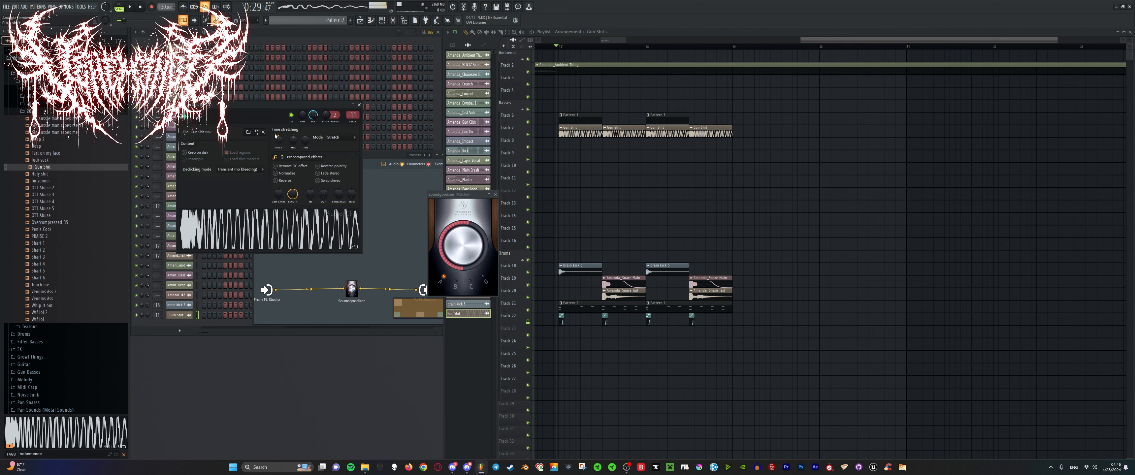
{"action": "left_click", "coordinate": [336, 11]}
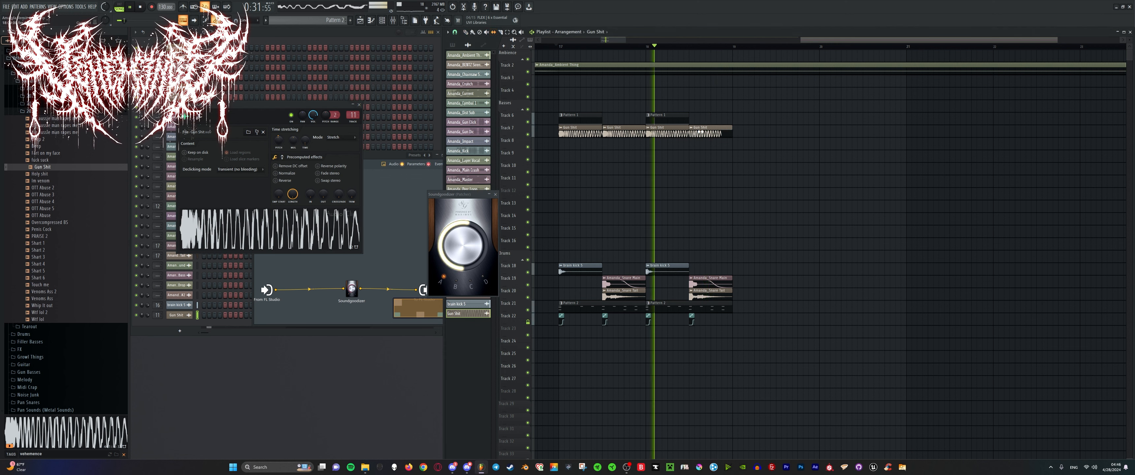
Delete the fourth Gun Shit clip from Track 7 and play the section to check the change.
{"action": "right_click", "coordinate": [713, 132]}
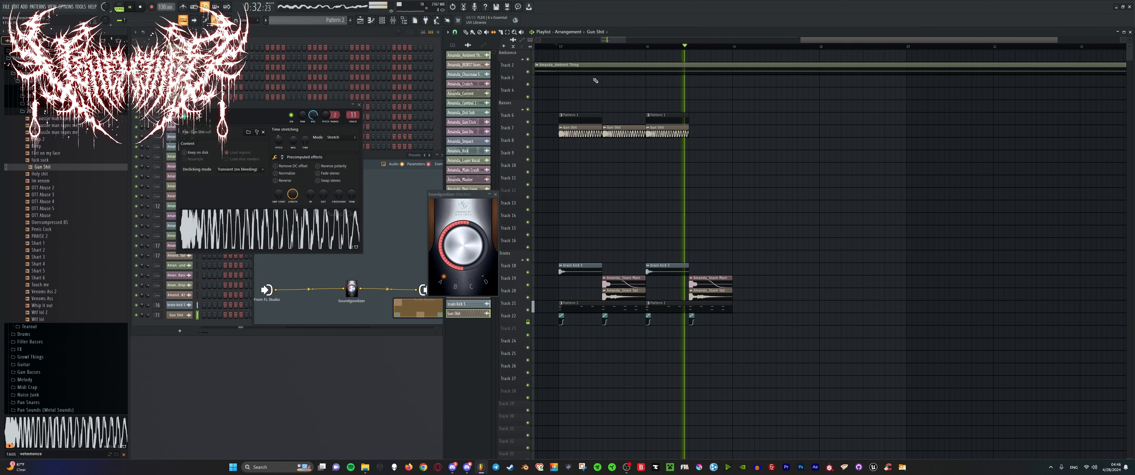
{"action": "key", "text": "space"}
{"action": "scroll", "coordinate": [525, 48], "scroll_direction": "up", "scroll_amount": 2}
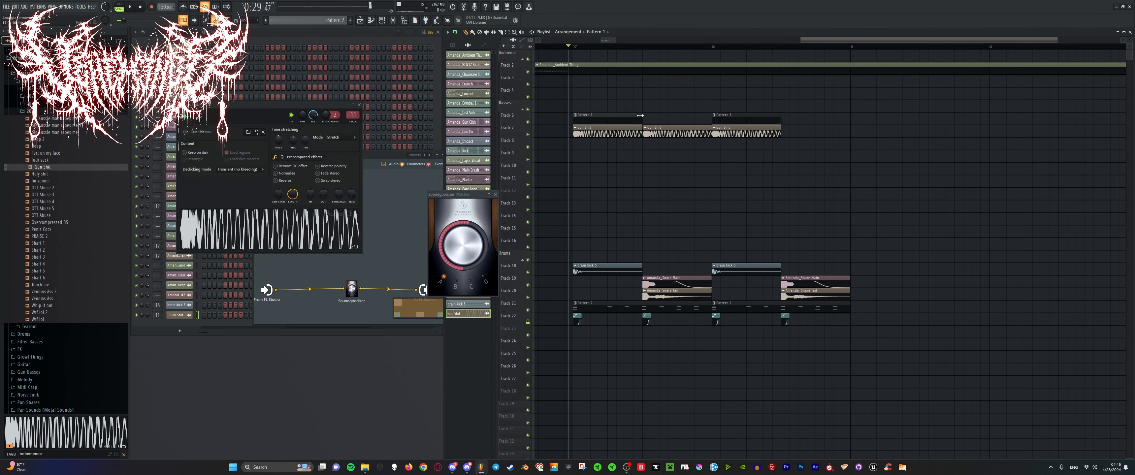
{"action": "key", "text": "space"}
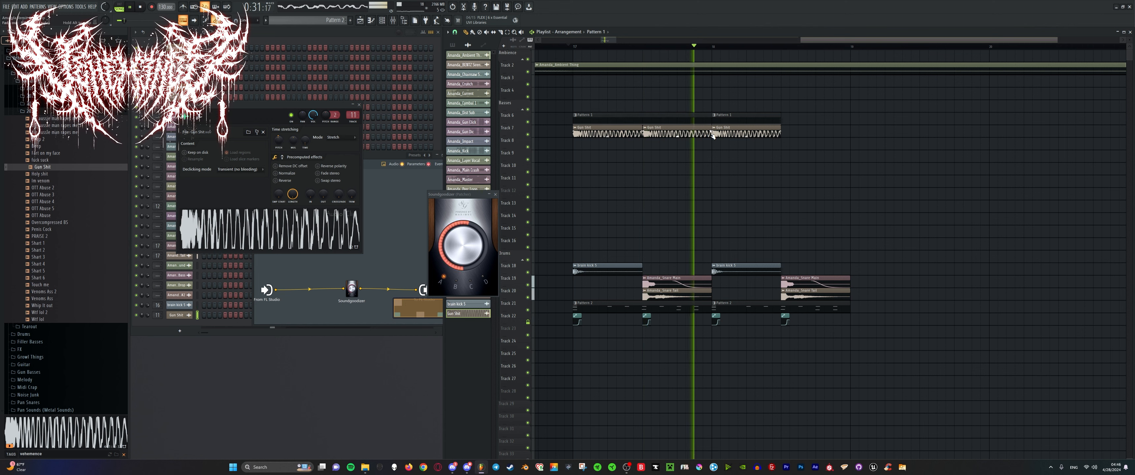
{"action": "key", "text": "space"}
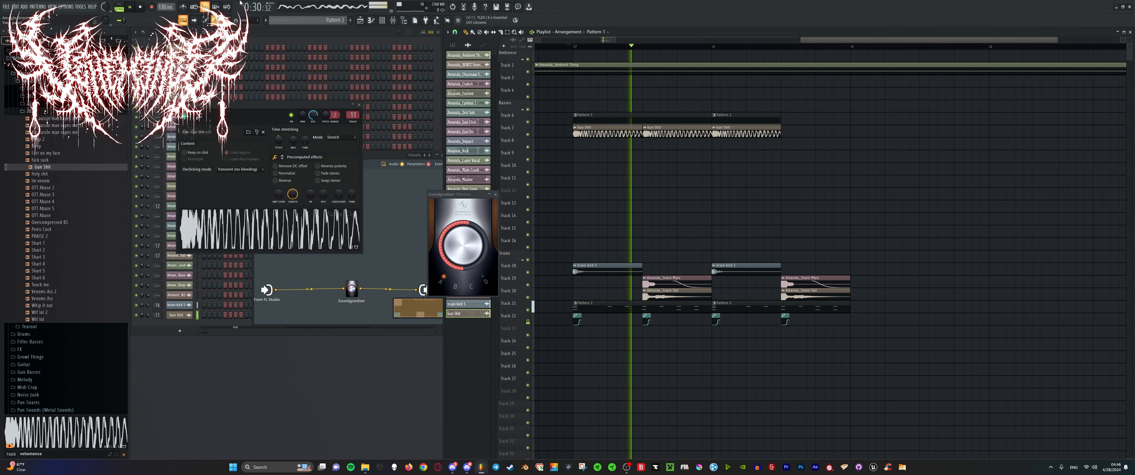
With Track 7 soloed, raise the low cut frequency in the bass insert's Fruity Parametric EQ 2 further, and unsolo the track.
{"action": "key", "text": "space"}
{"action": "right_click", "coordinate": [528, 135]}
{"action": "key", "text": "space"}
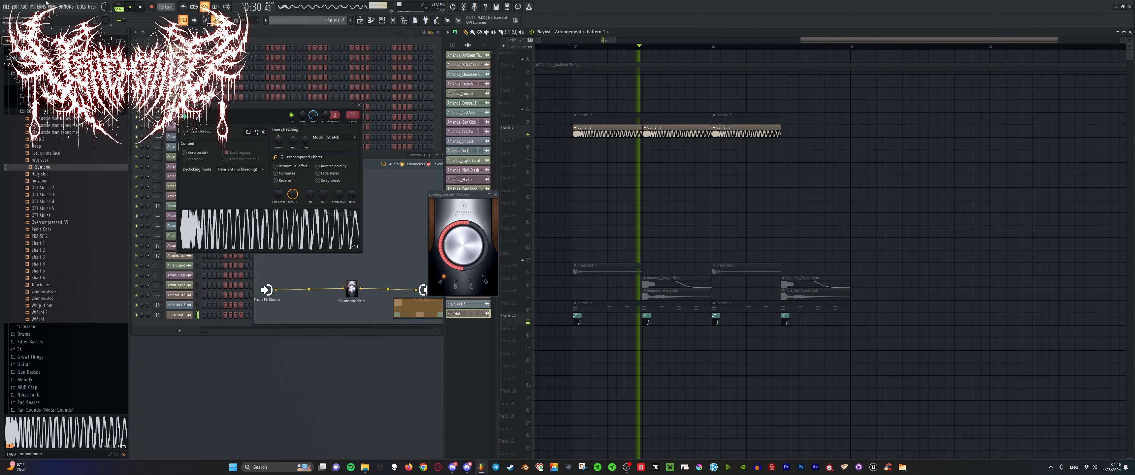
{"action": "key", "text": "space"}
{"action": "left_click", "coordinate": [53, 9]}
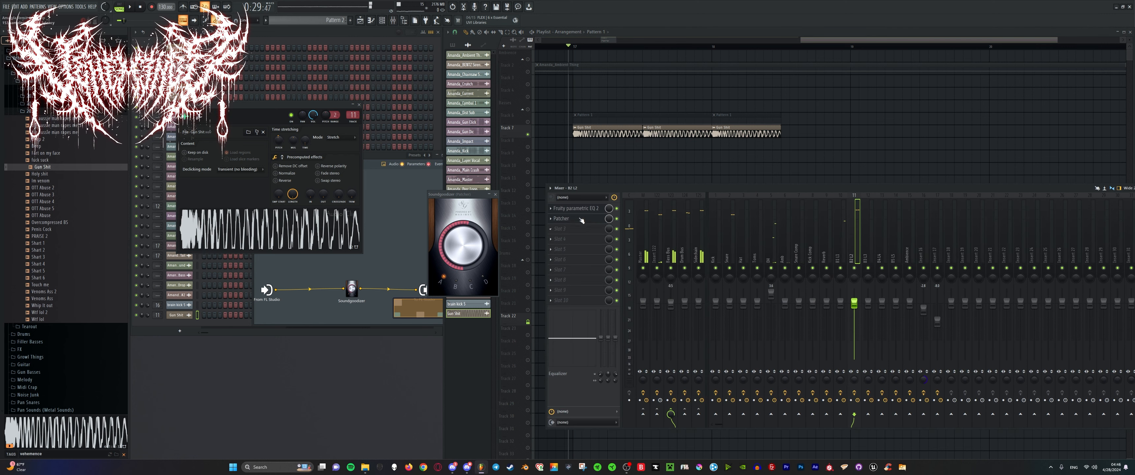
{"action": "left_click", "coordinate": [581, 209]}
{"action": "key", "text": "space"}
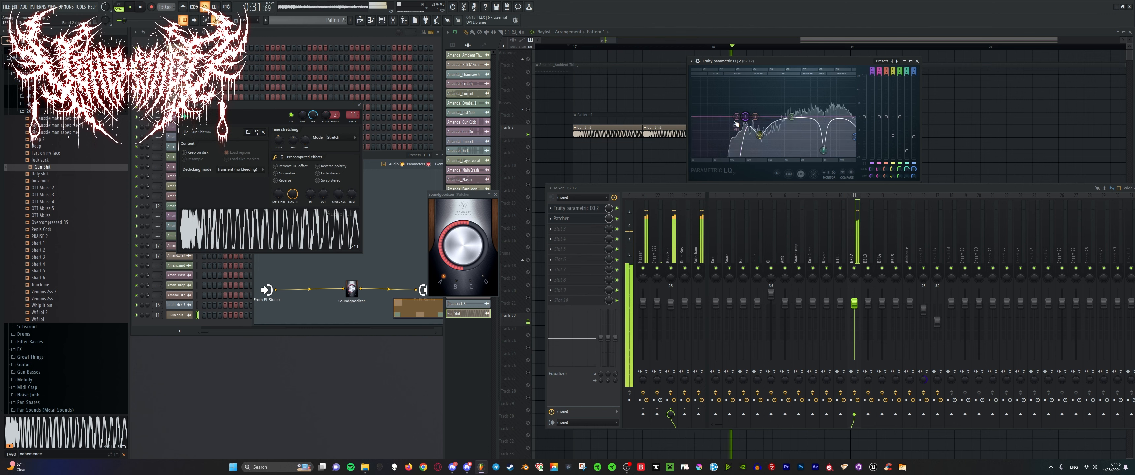
{"action": "left_click", "coordinate": [533, 132]}
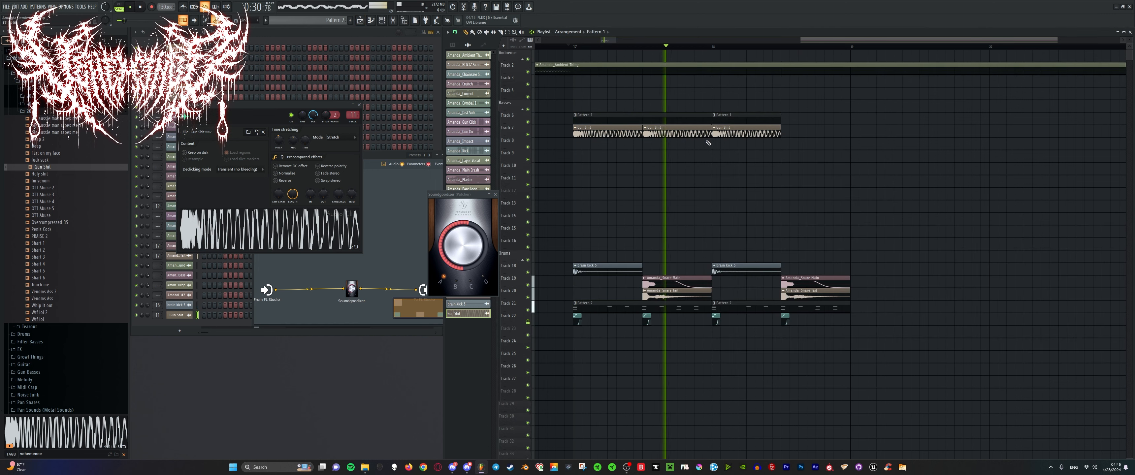
Delete the second and third Gun Shit clips, extend the first to the end of the drum section and play it.
{"action": "right_click", "coordinate": [679, 137]}
{"action": "right_click", "coordinate": [752, 132]}
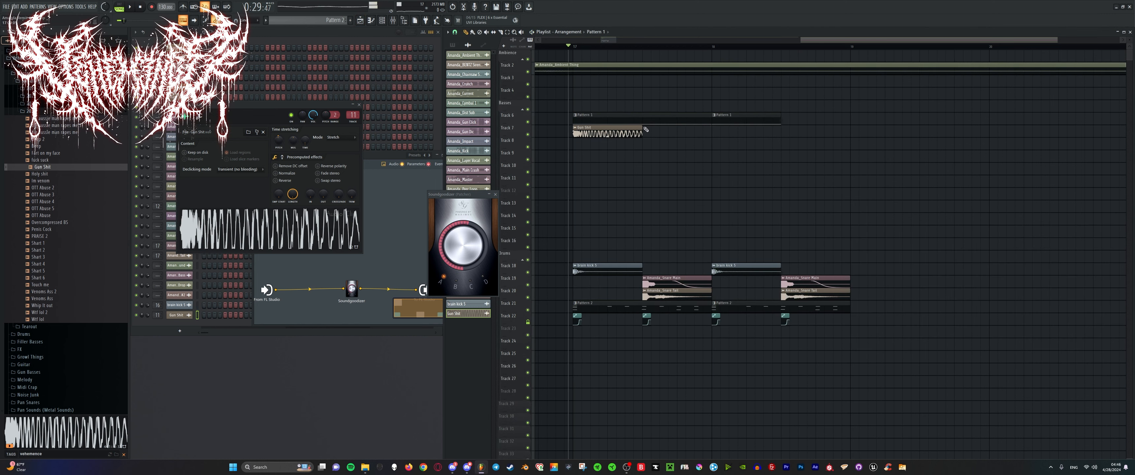
{"action": "left_click_drag", "start_coordinate": [646, 129], "coordinate": [850, 132]}
{"action": "key", "text": "space"}
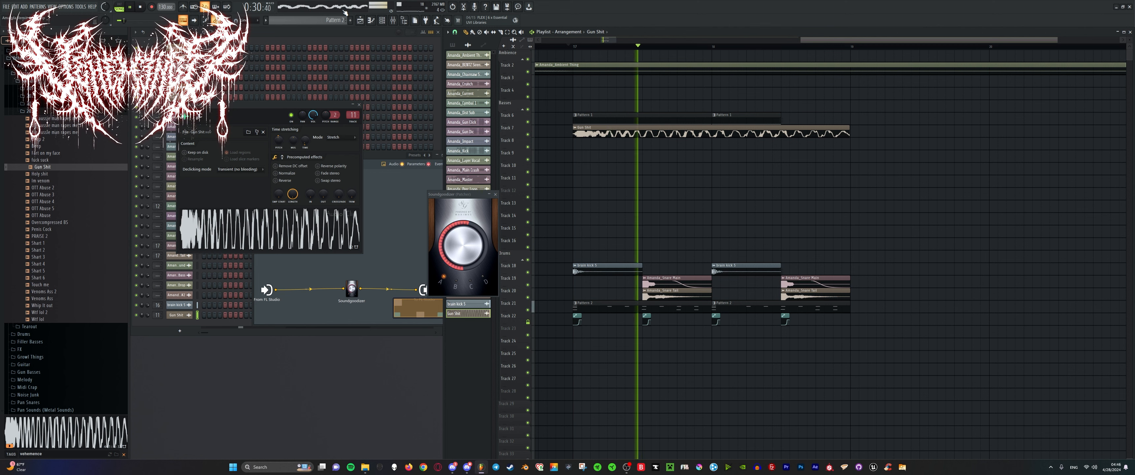
Shorten the Gun Shit clip on Track 7 to one bar, place a second copy directly after it, and play the section.
{"action": "key", "text": "space"}
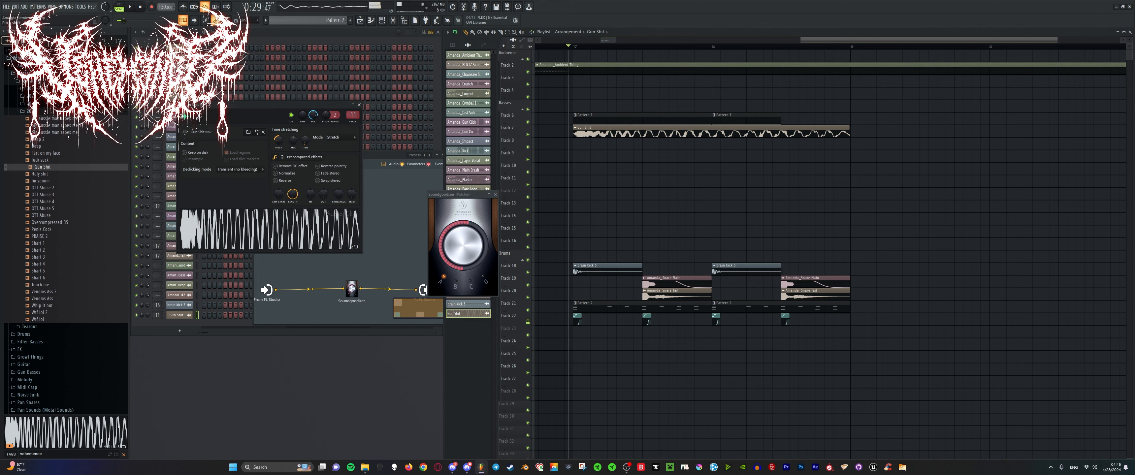
{"action": "key", "text": "space"}
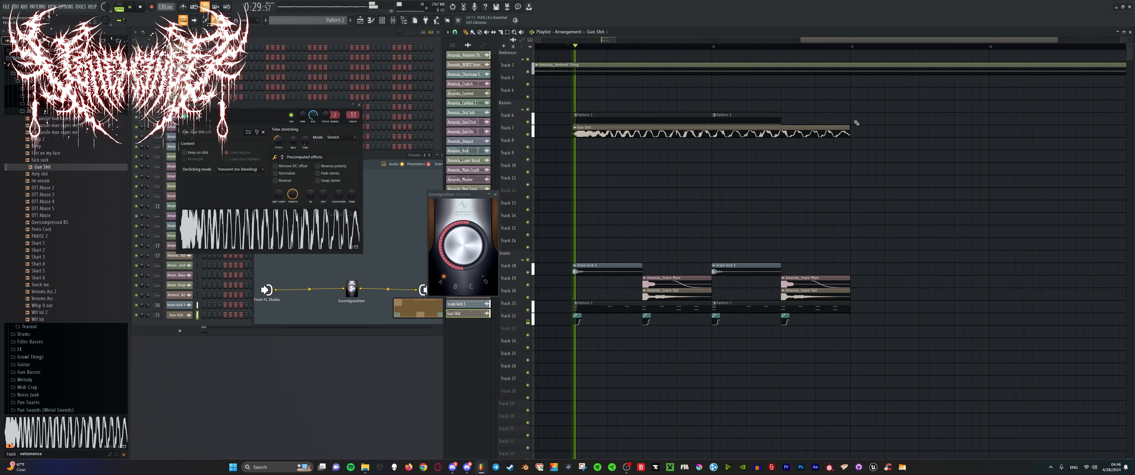
{"action": "left_click_drag", "start_coordinate": [850, 128], "coordinate": [710, 128]}
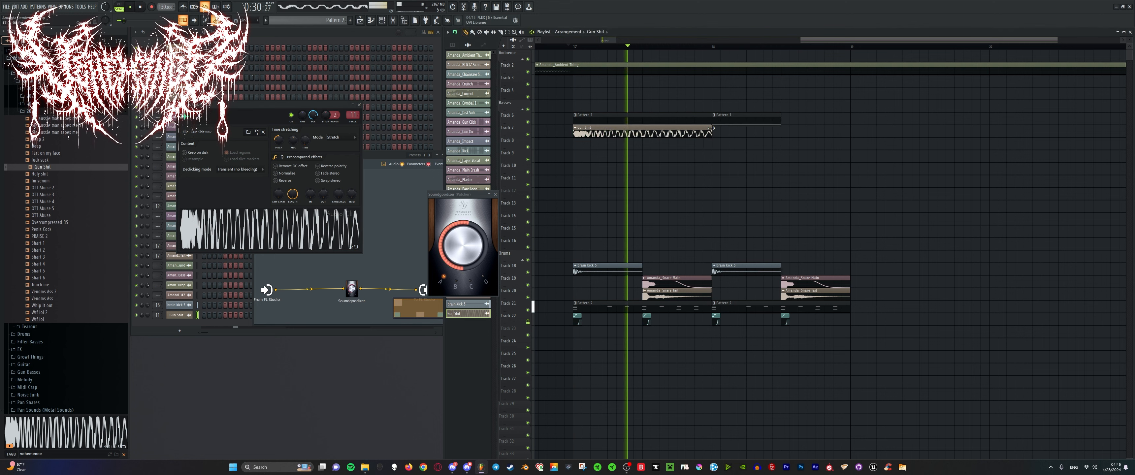
{"action": "left_click", "coordinate": [719, 131]}
{"action": "key", "text": "space"}
{"action": "key", "text": "space"}
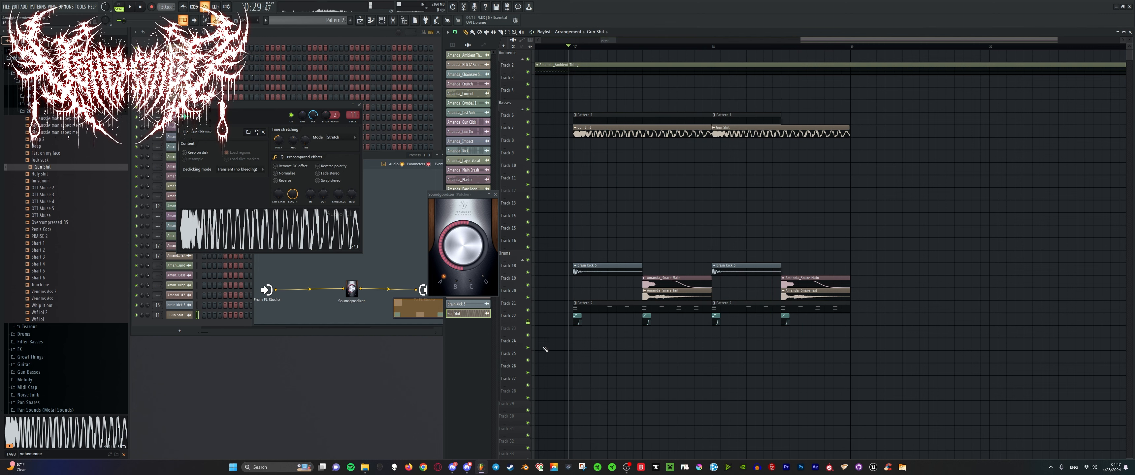
Close all the open plugin and channel windows and play the two Gun Shit clips with the drums.
{"action": "key", "text": "alt+F12"}
{"action": "key", "text": "space"}
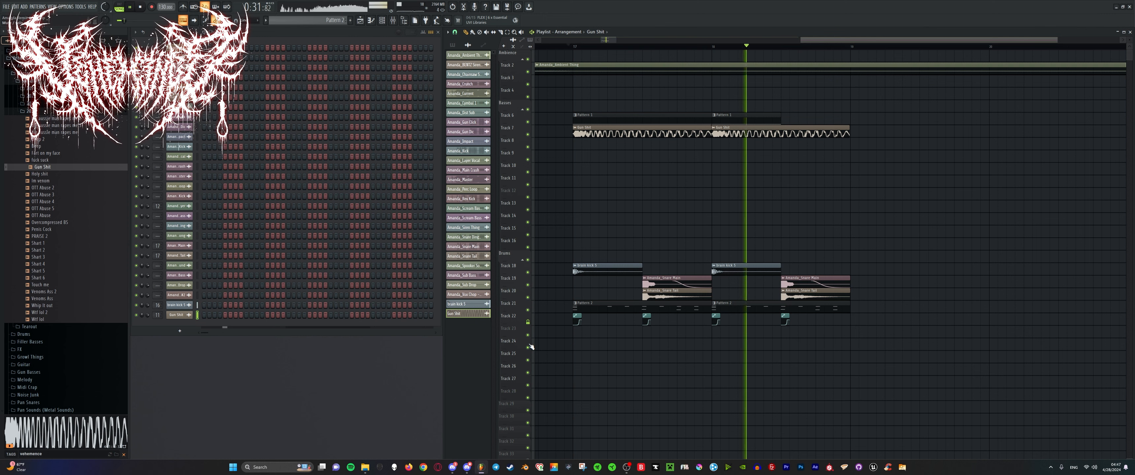
{"action": "key", "text": "space"}
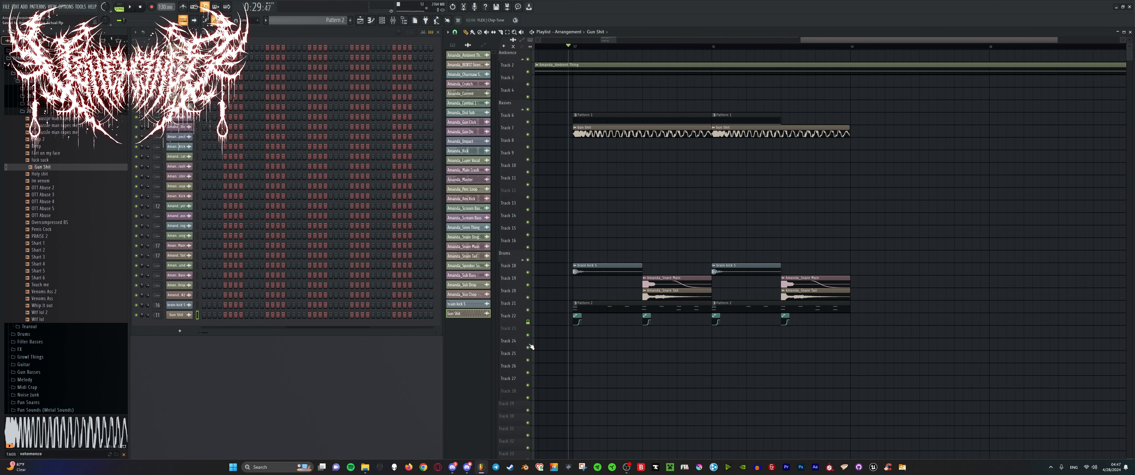
Open the channel settings of the Gun Shit sample and play the section while checking them.
{"action": "scroll", "coordinate": [679, 259], "scroll_direction": "down", "scroll_amount": 6}
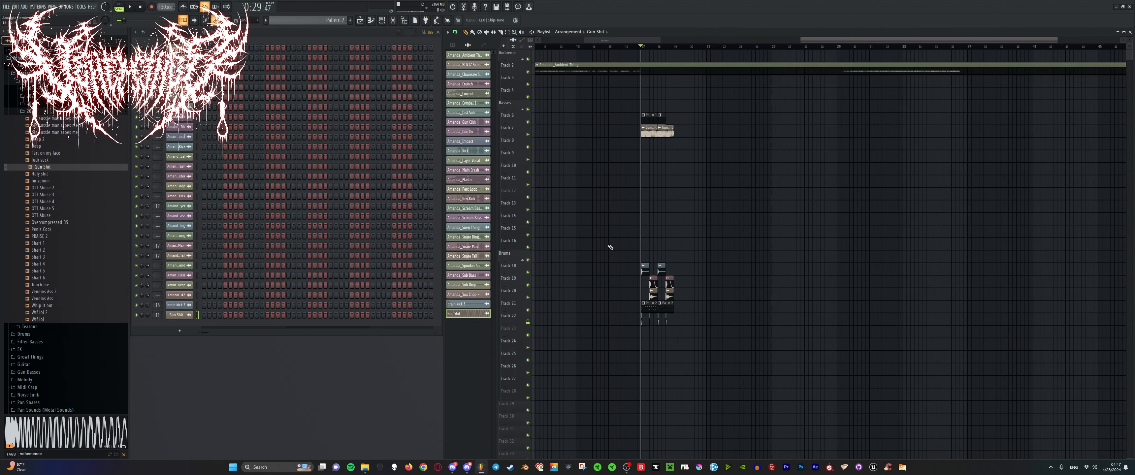
{"action": "scroll", "coordinate": [593, 163], "scroll_direction": "up", "scroll_amount": 4}
{"action": "double_click", "coordinate": [688, 131]}
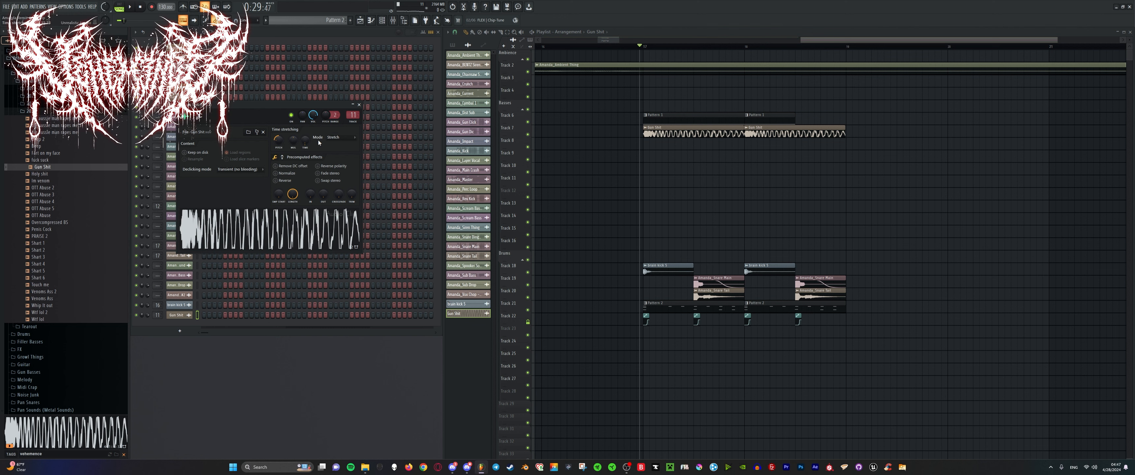
{"action": "key", "text": "space"}
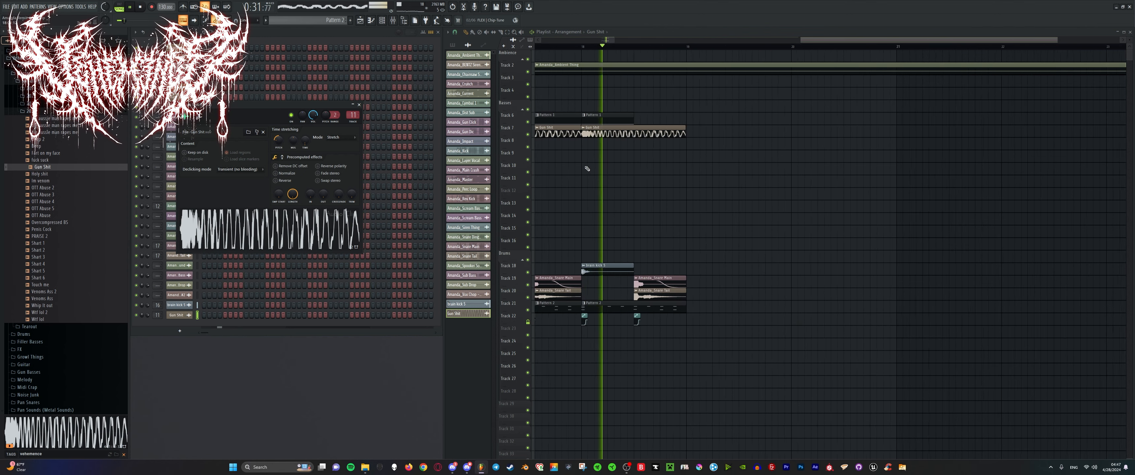
{"action": "key", "text": "space"}
Compare the short section with the full arrangement and replay the bass and drums to judge the Gun Shit clips.
{"action": "scroll", "coordinate": [582, 157], "scroll_direction": "down", "scroll_amount": 10, "text": "ctrl"}
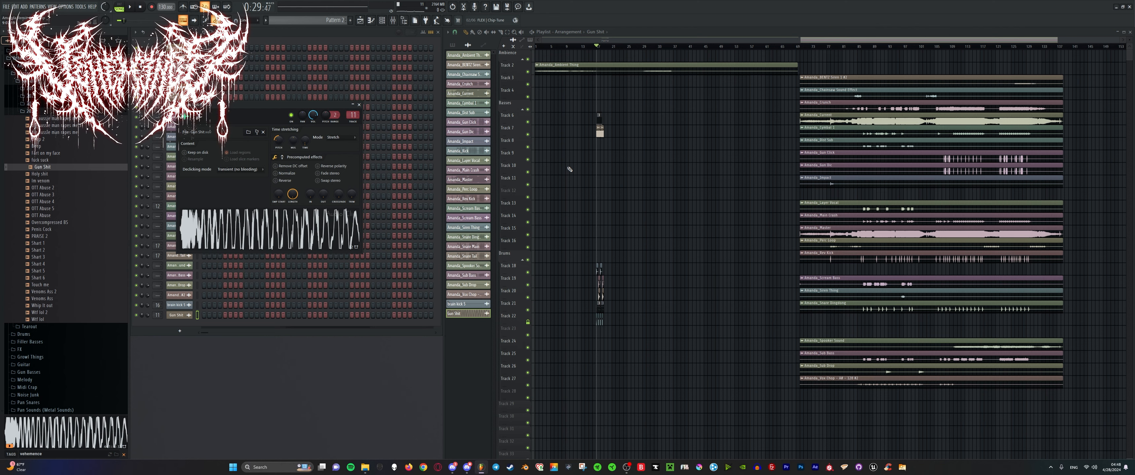
{"action": "key", "text": "space"}
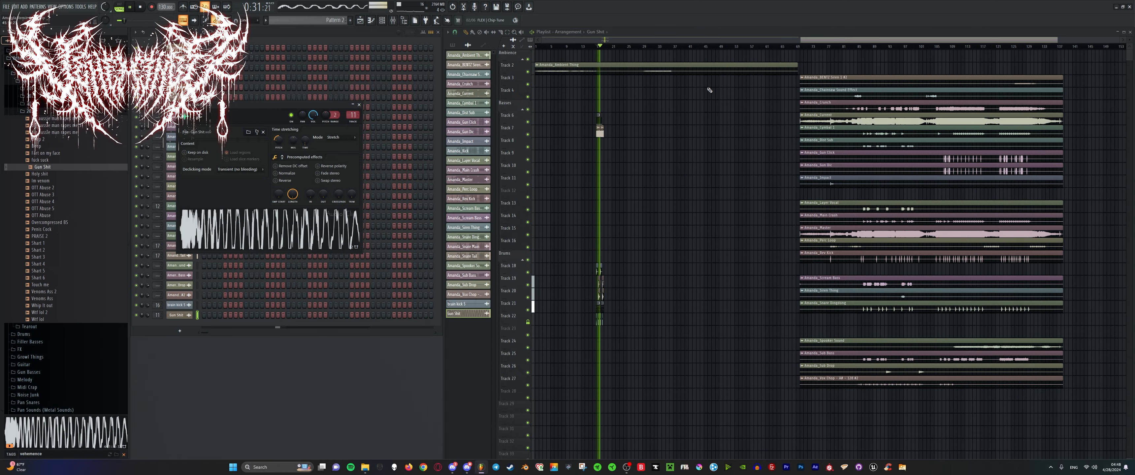
{"action": "scroll", "coordinate": [619, 73], "scroll_direction": "up", "scroll_amount": 6}
{"action": "key", "text": "space"}
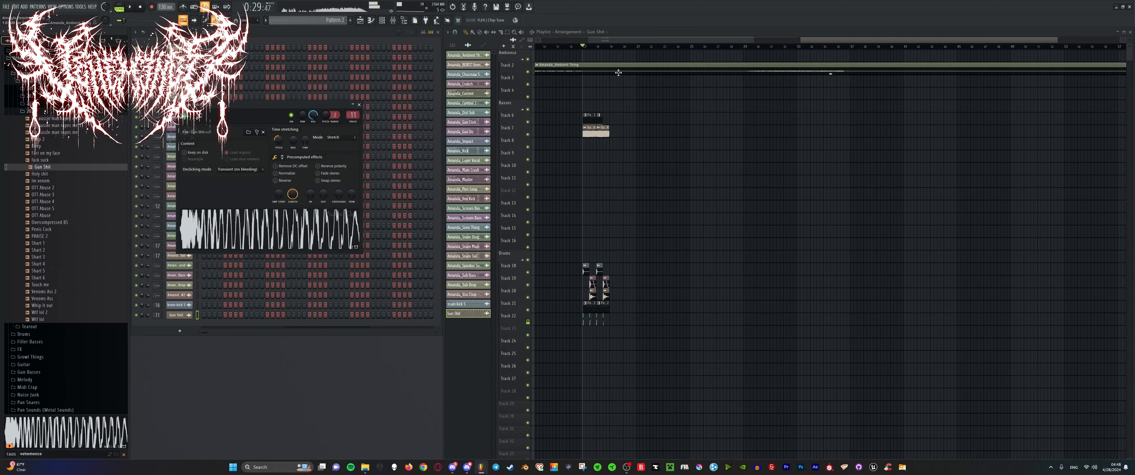
{"action": "scroll", "coordinate": [619, 72], "scroll_direction": "up", "scroll_amount": 8}
{"action": "key", "text": "space"}
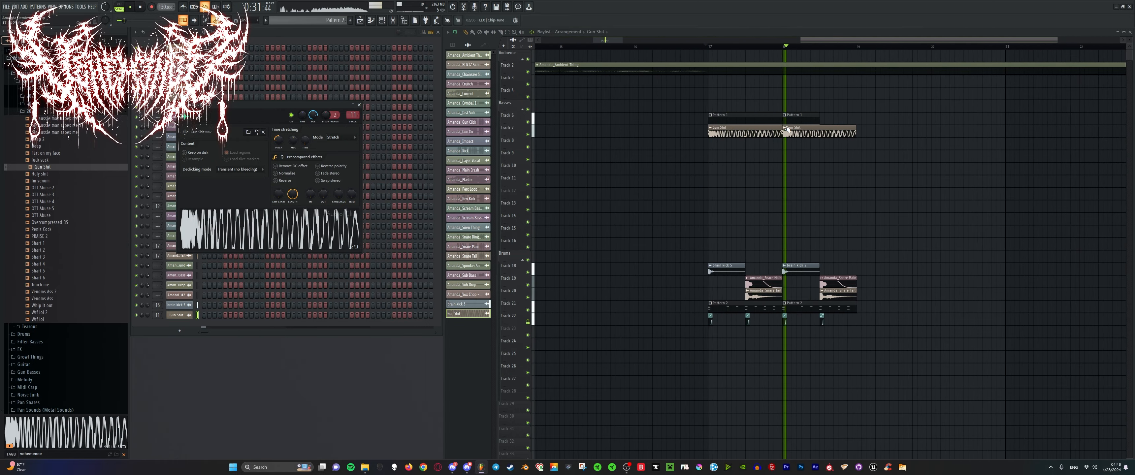
{"action": "key", "text": "space"}
{"action": "left_click", "coordinate": [785, 128]}
{"action": "left_click", "coordinate": [801, 188]}
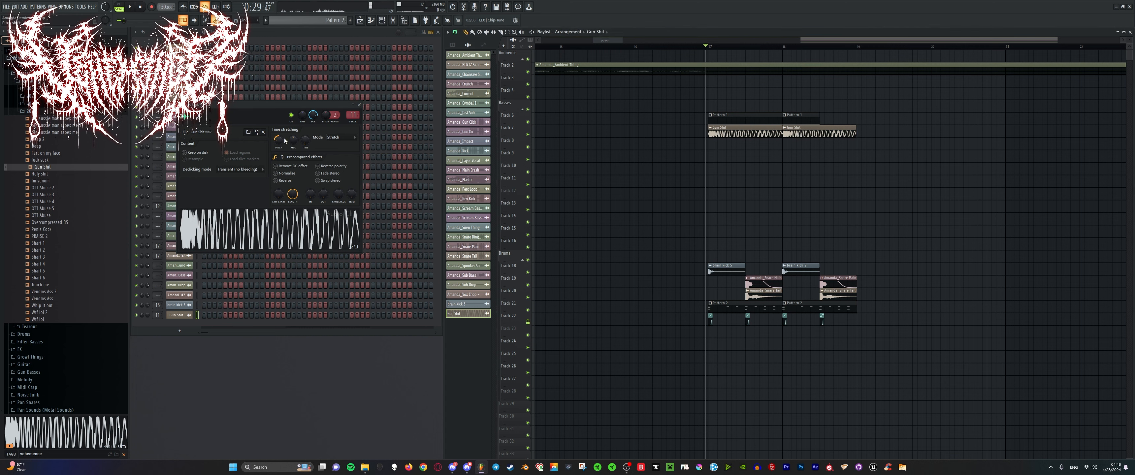
{"action": "key", "text": "space"}
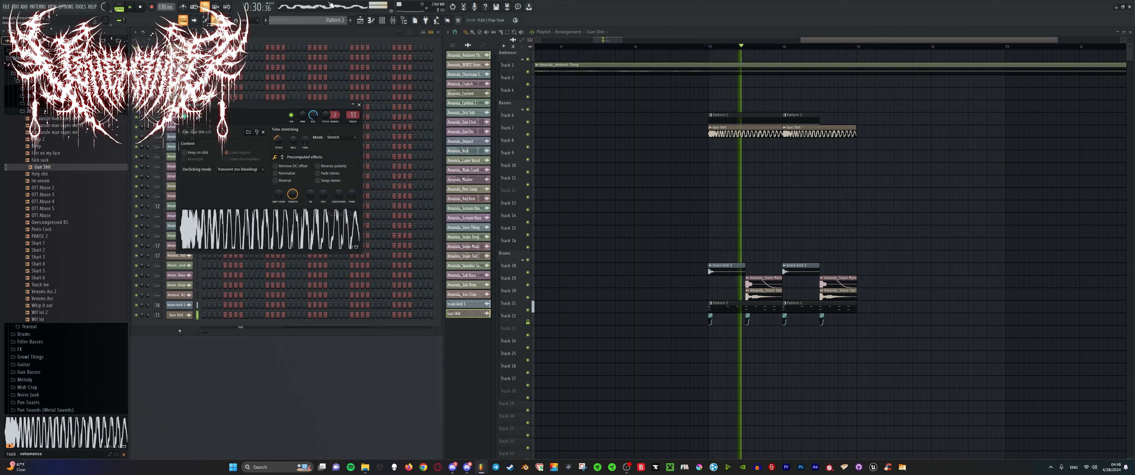
Close the Gun Shit channel settings, bring up the Fruity Granulizer instrument from the channel rack, and stop playback.
{"action": "left_click", "coordinate": [359, 105]}
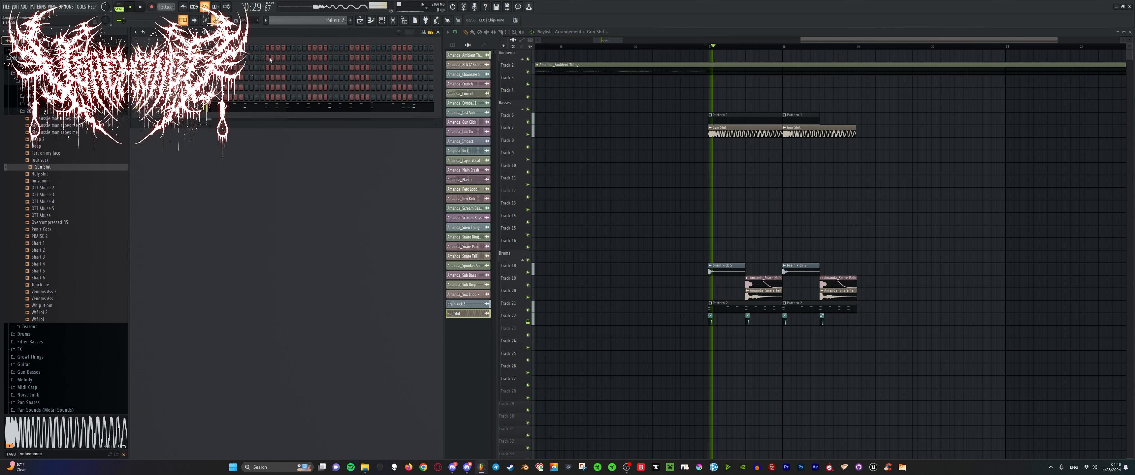
{"action": "left_click", "coordinate": [180, 97]}
{"action": "left_click", "coordinate": [179, 97]}
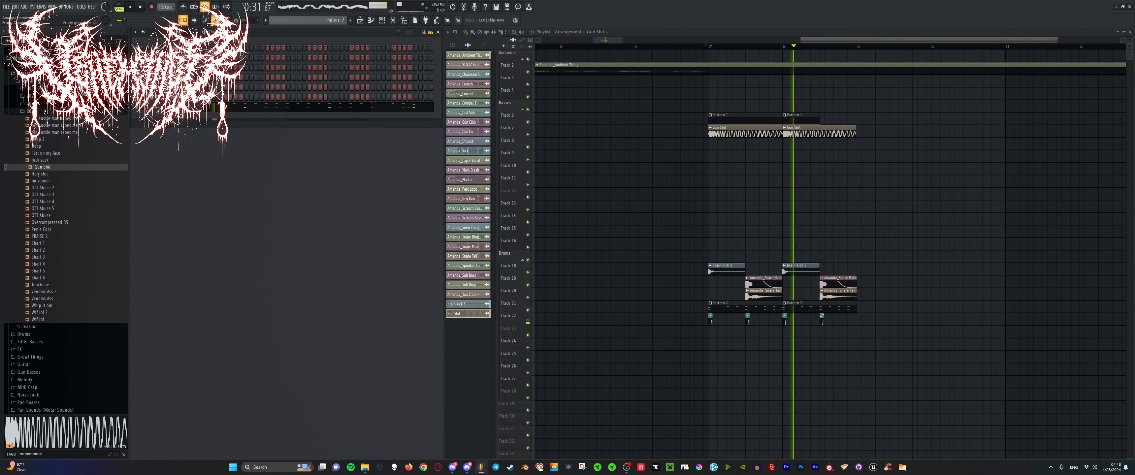
{"action": "left_click", "coordinate": [180, 98]}
{"action": "key", "text": "space"}
Audition browser samples including OTT Abuse 3 and Shart 6, and load the Im venom sample into Fruity Granulizer.
{"action": "left_click", "coordinate": [93, 195]}
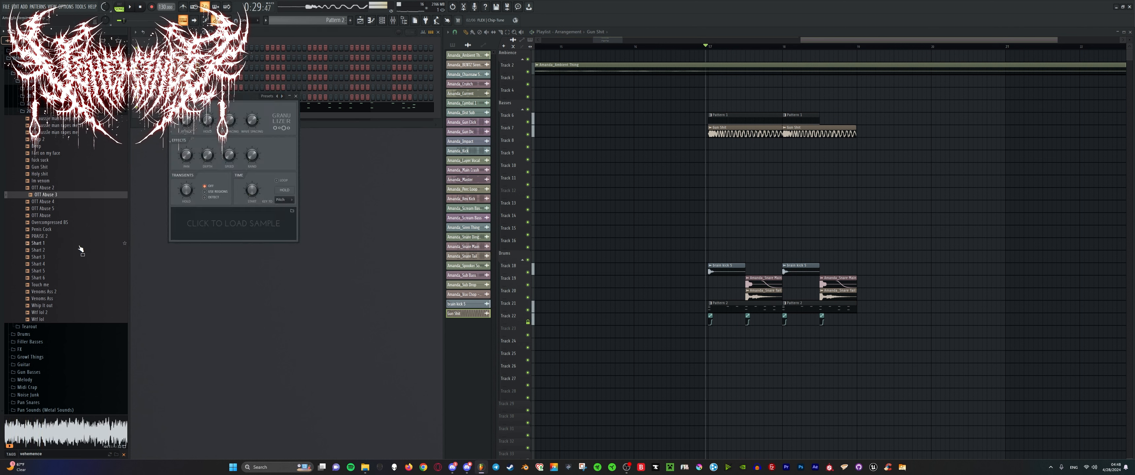
{"action": "left_click", "coordinate": [66, 285]}
{"action": "left_click", "coordinate": [68, 278]}
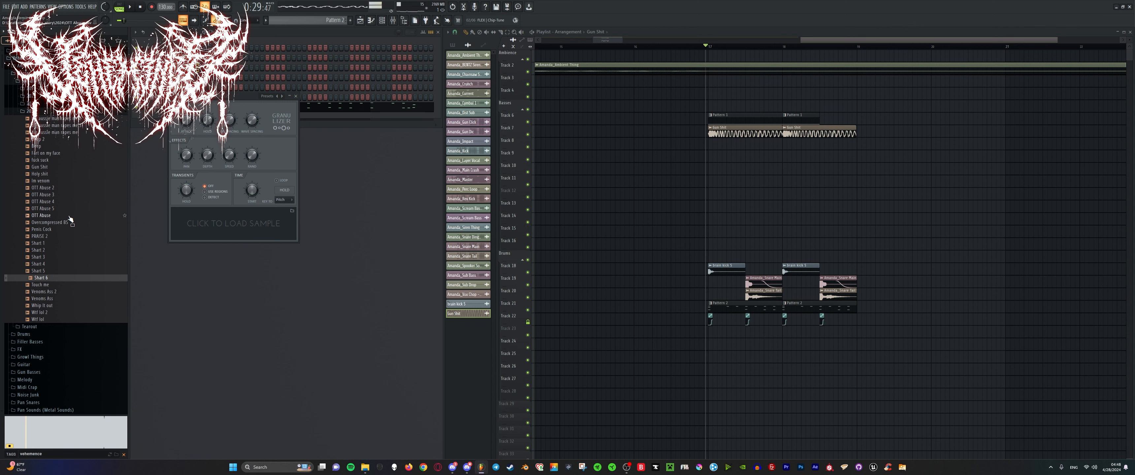
{"action": "left_click", "coordinate": [70, 221]}
{"action": "left_click", "coordinate": [62, 181]}
{"action": "left_click_drag", "start_coordinate": [254, 226], "coordinate": [253, 226]}
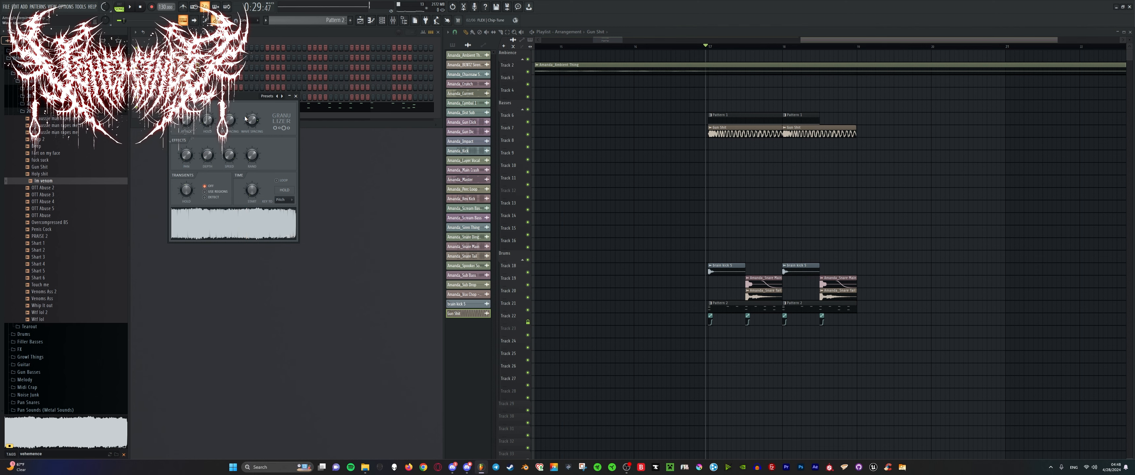
{"action": "key", "text": "ctrl+z"}
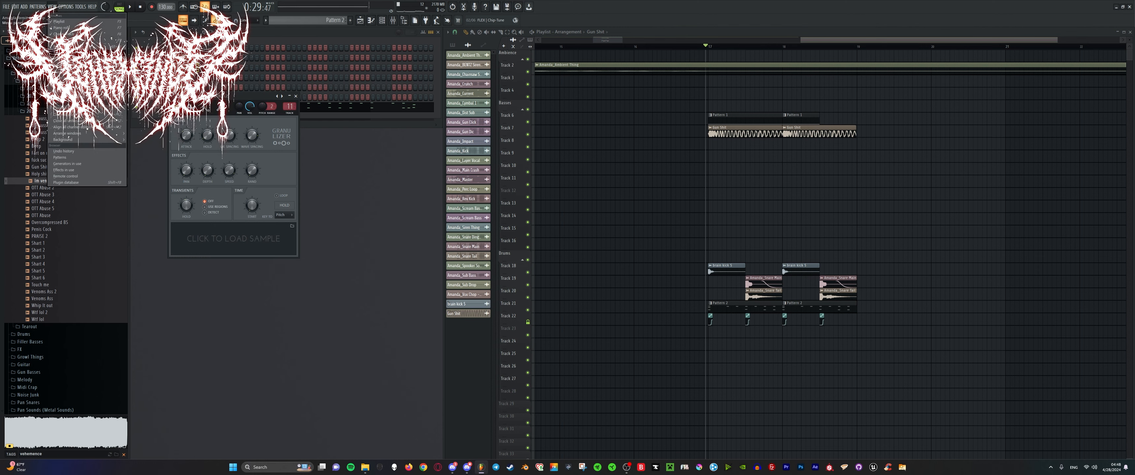
{"action": "key", "text": "F9"}
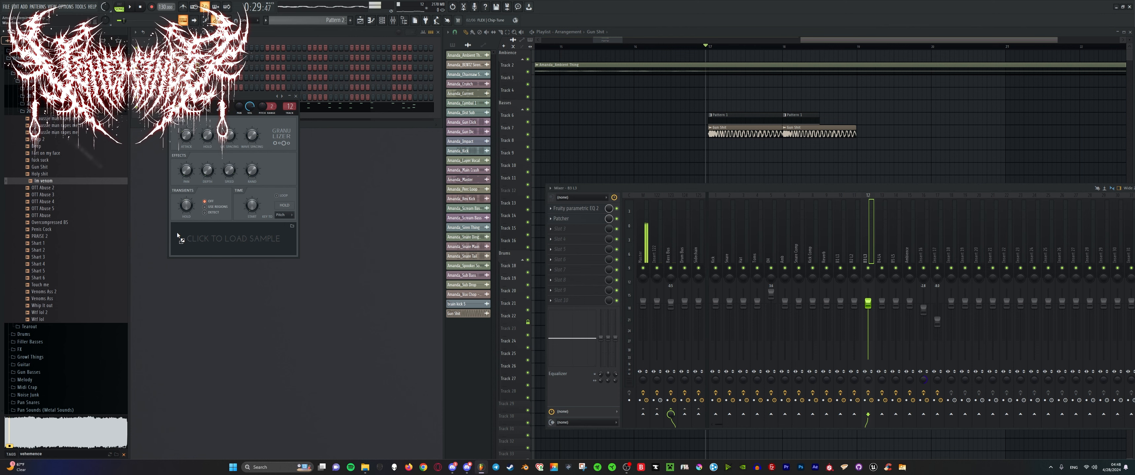
{"action": "left_click_drag", "start_coordinate": [176, 233], "coordinate": [214, 239]}
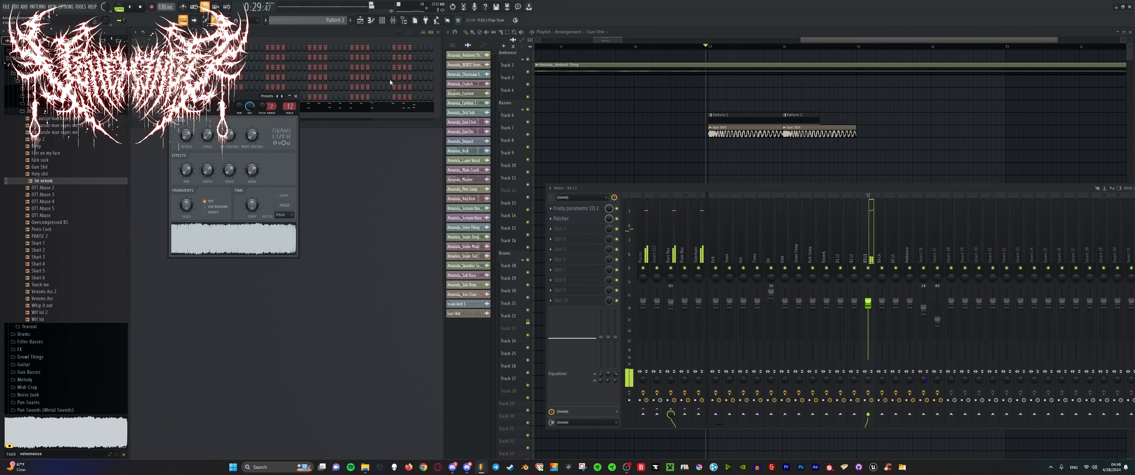
Create Pattern 3 and draw a one-bar C5 note for the Im venom channel in its piano roll.
{"action": "left_click", "coordinate": [465, 46]}
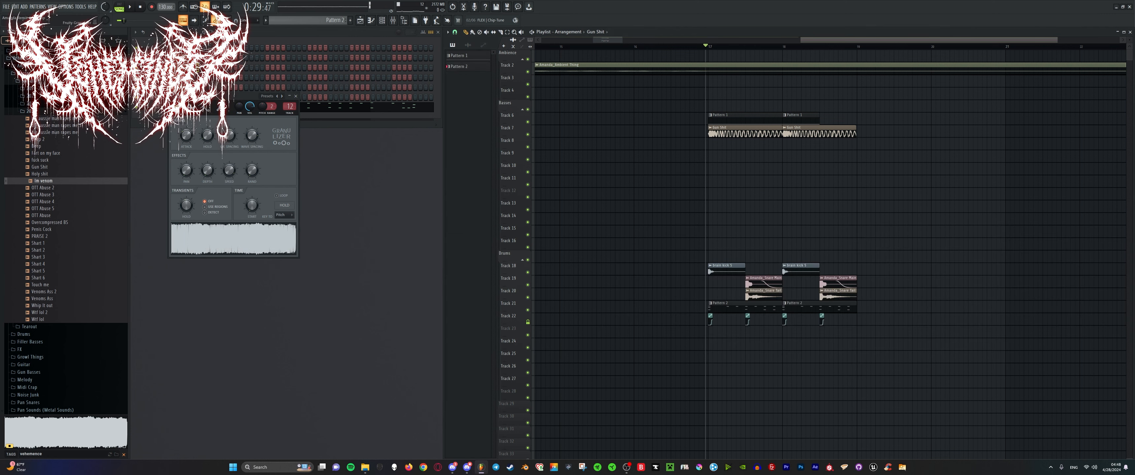
{"action": "left_click", "coordinate": [351, 21]}
{"action": "right_click", "coordinate": [190, 66]}
{"action": "left_click", "coordinate": [207, 68]}
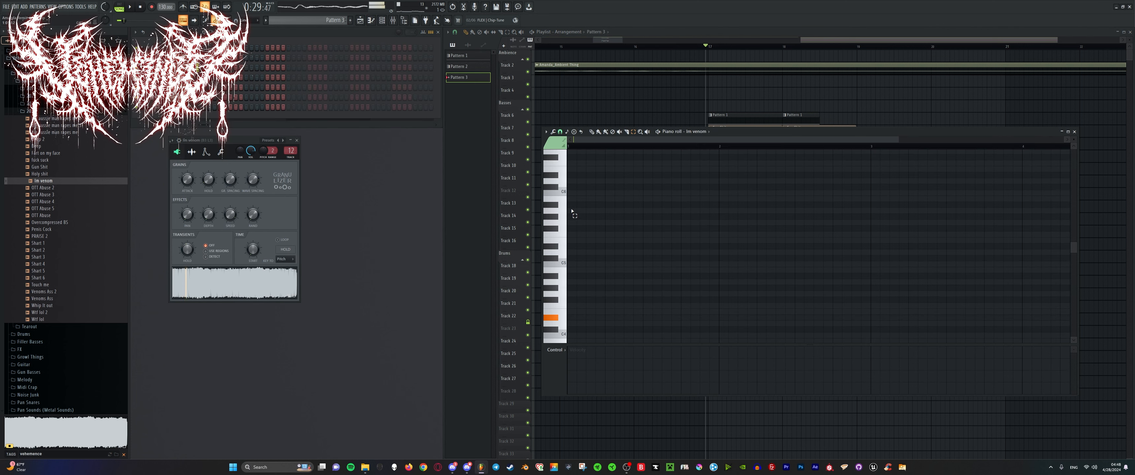
{"action": "left_click_drag", "start_coordinate": [583, 258], "coordinate": [536, 268]}
{"action": "left_click", "coordinate": [490, 149]}
Place two consecutive Pattern 3 clips on Track 8 beneath the Gun Shit clips and play the section.
{"action": "scroll", "coordinate": [776, 147], "scroll_direction": "up", "scroll_amount": 3}
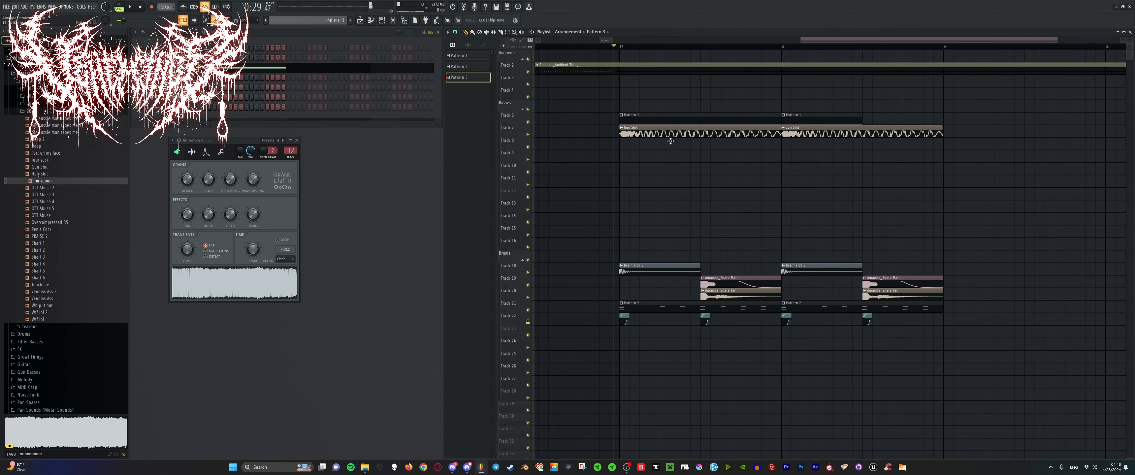
{"action": "left_click_drag", "start_coordinate": [590, 144], "coordinate": [614, 146]}
{"action": "key", "text": "space"}
{"action": "scroll", "coordinate": [641, 146], "scroll_direction": "up", "scroll_amount": 3}
{"action": "left_click", "coordinate": [639, 145], "text": "ctrl"}
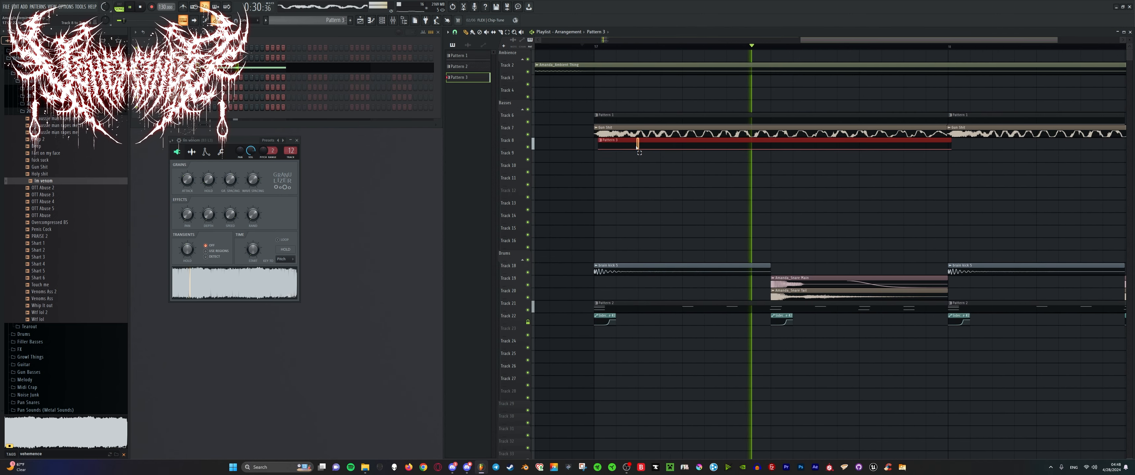
{"action": "key", "text": "space"}
{"action": "scroll", "coordinate": [629, 145], "scroll_direction": "down", "scroll_amount": 3}
{"action": "key", "text": "space"}
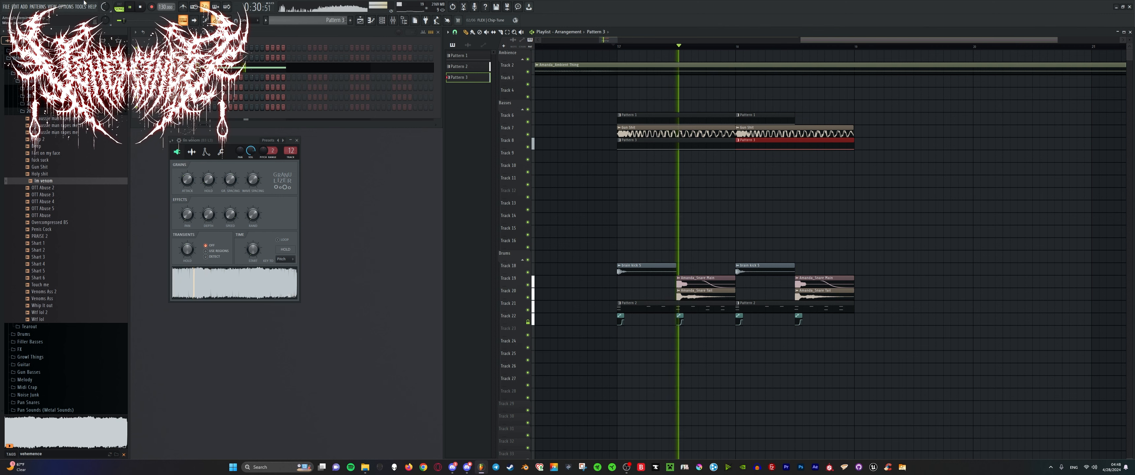
Solo the selected bass insert in the mixer, then open Im venom's sample settings and reset its time-stretching pitch.
{"action": "key", "text": "F9"}
{"action": "right_click", "coordinate": [868, 267]}
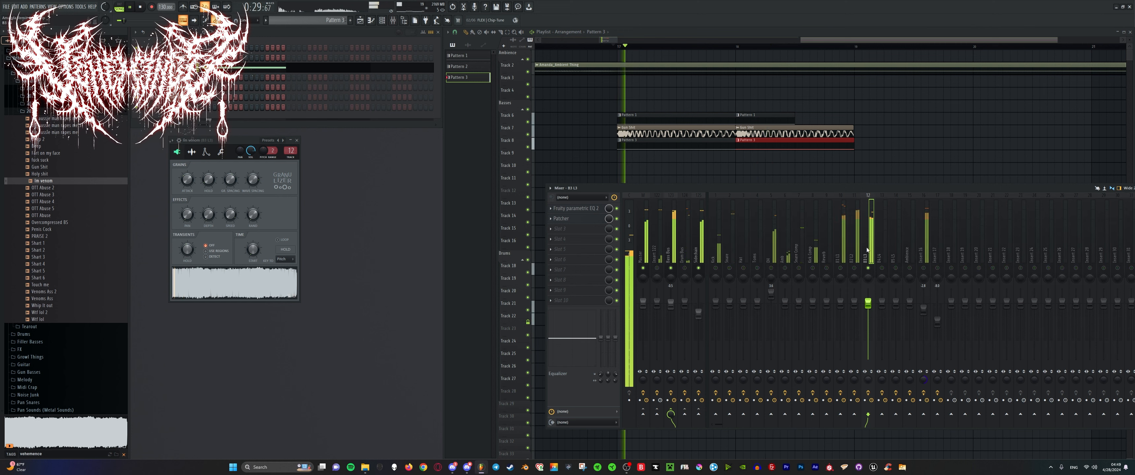
{"action": "left_click", "coordinate": [192, 152]}
{"action": "left_click", "coordinate": [271, 176], "text": "alt"}
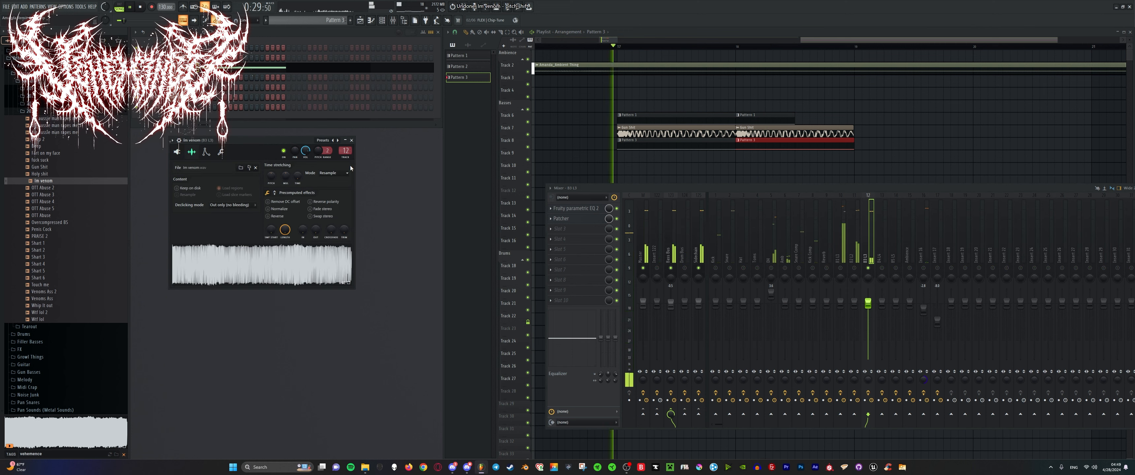
Delete the note in Pattern 3's piano roll, undo the deletion, and play the section.
{"action": "double_click", "coordinate": [672, 144]}
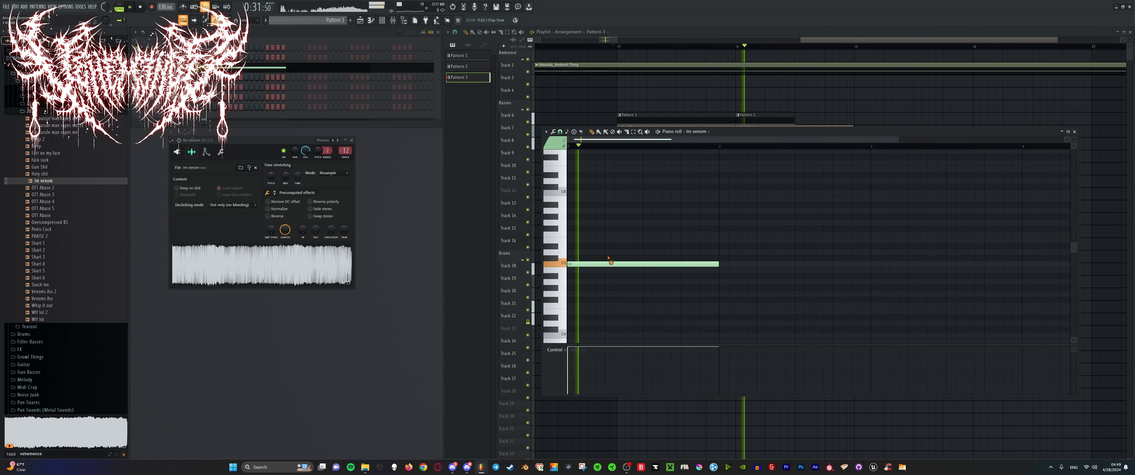
{"action": "right_click", "coordinate": [610, 263]}
{"action": "key", "text": "space"}
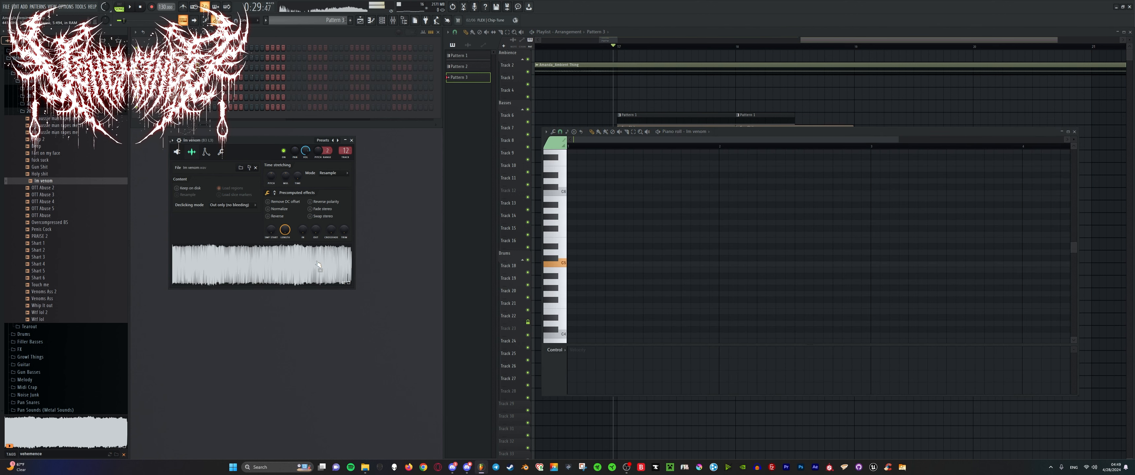
{"action": "key", "text": "ctrl+z"}
{"action": "key", "text": "space"}
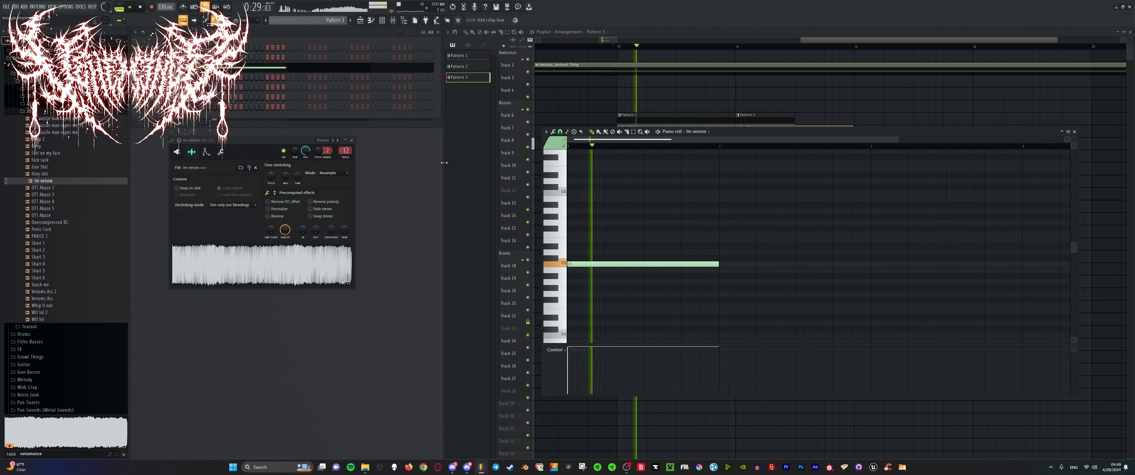
{"action": "key", "text": "space"}
Preview the Im venom sample in the browser, restart playback, and return its channel window to the Granulizer controls.
{"action": "left_click", "coordinate": [73, 181]}
{"action": "key", "text": "space"}
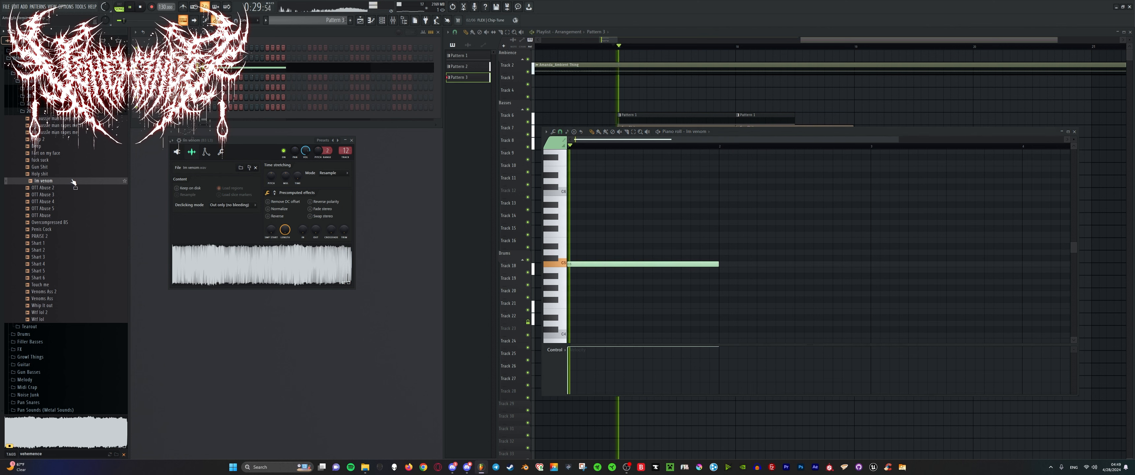
{"action": "left_click", "coordinate": [177, 154]}
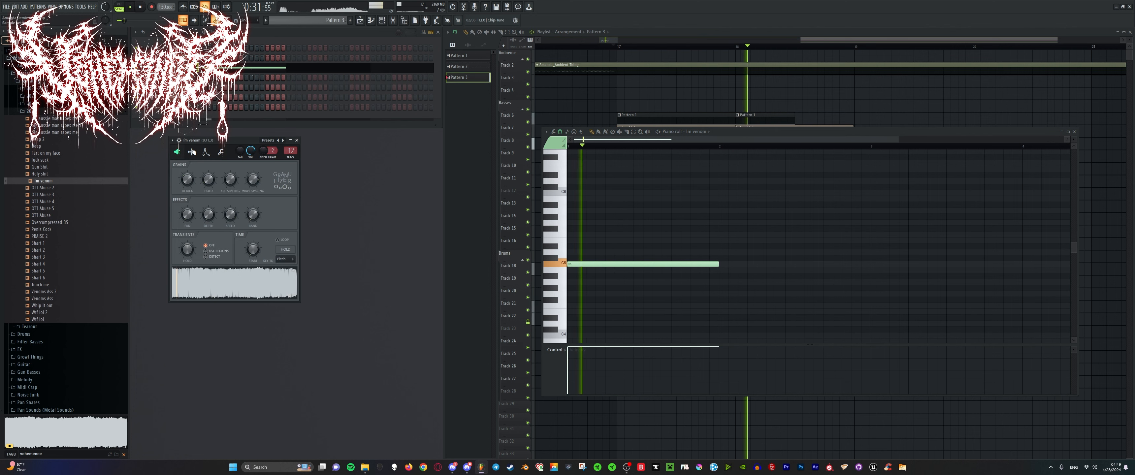
Open Im venom's sample settings and replay the section alongside Pattern 3's piano roll.
{"action": "left_click", "coordinate": [191, 152]}
{"action": "left_click", "coordinate": [536, 152]}
{"action": "key", "text": "space"}
{"action": "double_click", "coordinate": [671, 140]}
{"action": "key", "text": "space"}
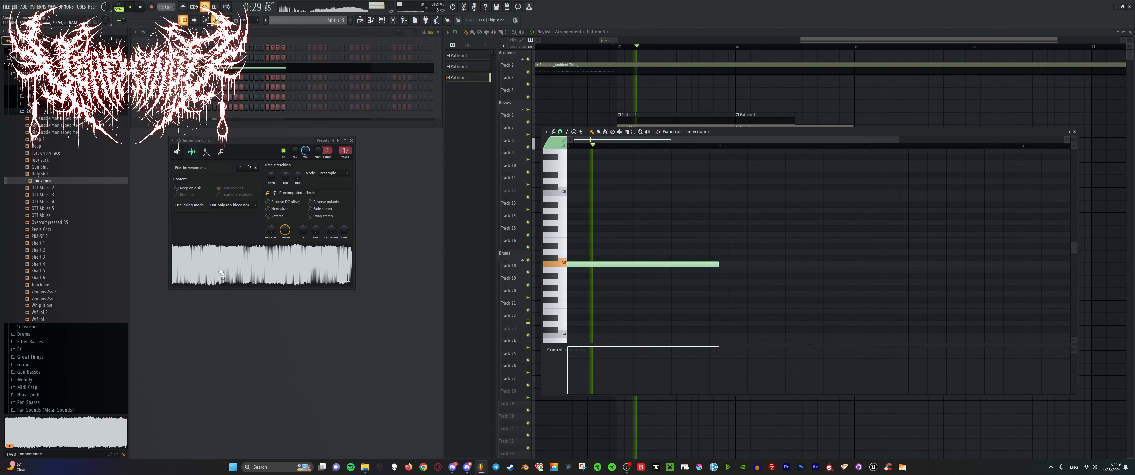
{"action": "key", "text": "space"}
{"action": "left_click", "coordinate": [613, 264]}
{"action": "right_click", "coordinate": [613, 264]}
{"action": "left_click_drag", "start_coordinate": [582, 192], "coordinate": [465, 261]}
{"action": "key", "text": "space"}
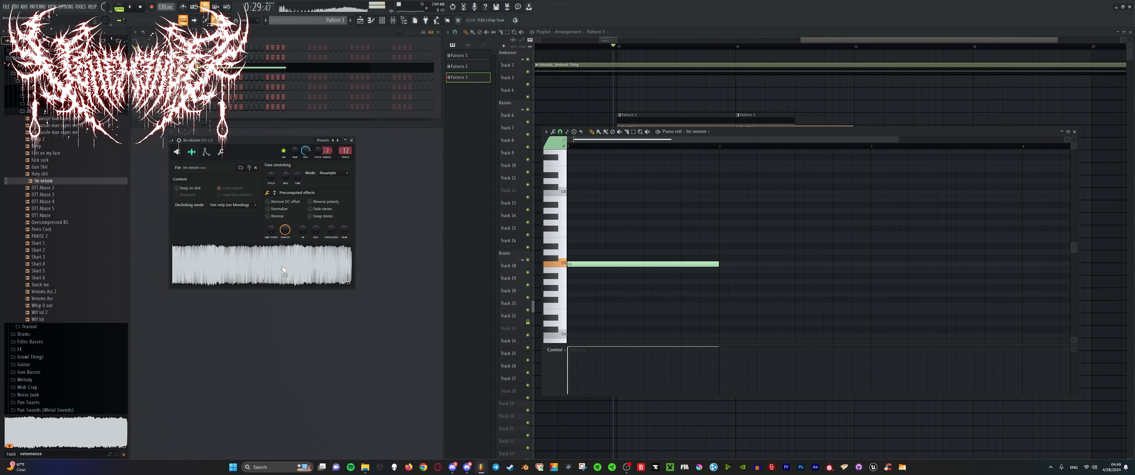
Show the mixer, open the Patcher on the selected bass insert, and inspect its effect chain during playback.
{"action": "left_click", "coordinate": [52, 7]}
{"action": "left_click", "coordinate": [62, 46]}
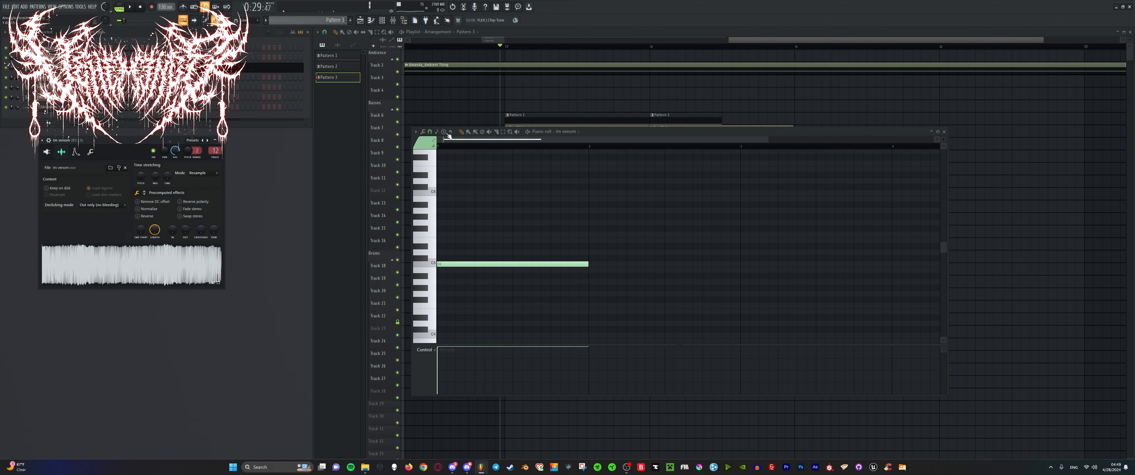
{"action": "left_click", "coordinate": [53, 7]}
{"action": "left_click", "coordinate": [60, 40]}
{"action": "left_click", "coordinate": [54, 6]}
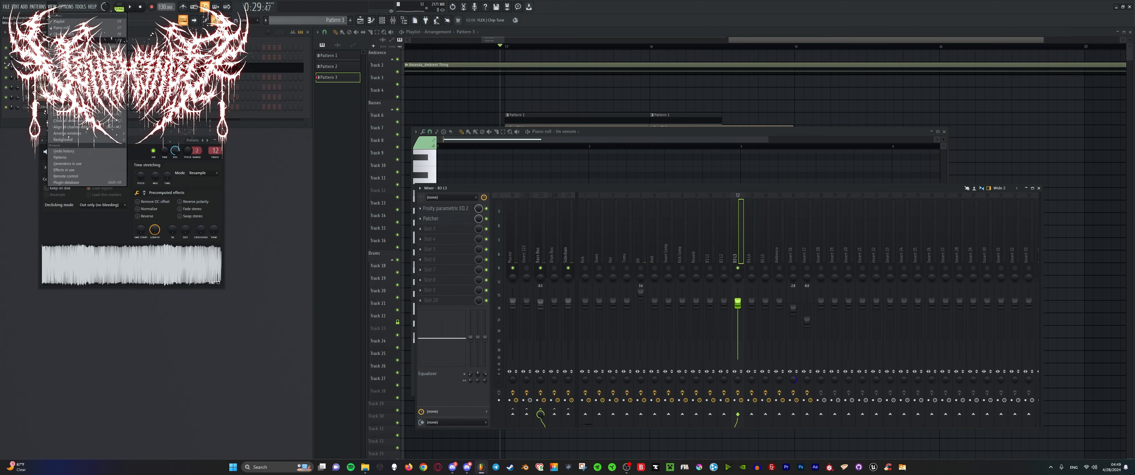
{"action": "left_click", "coordinate": [61, 46]}
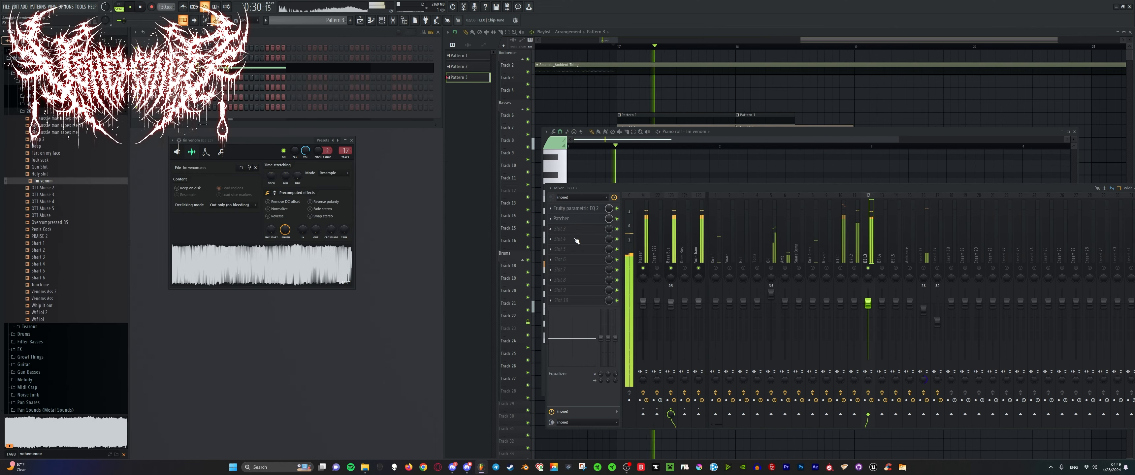
{"action": "left_click", "coordinate": [581, 221]}
{"action": "key", "text": "space"}
{"action": "left_click_drag", "start_coordinate": [330, 240], "coordinate": [314, 242]}
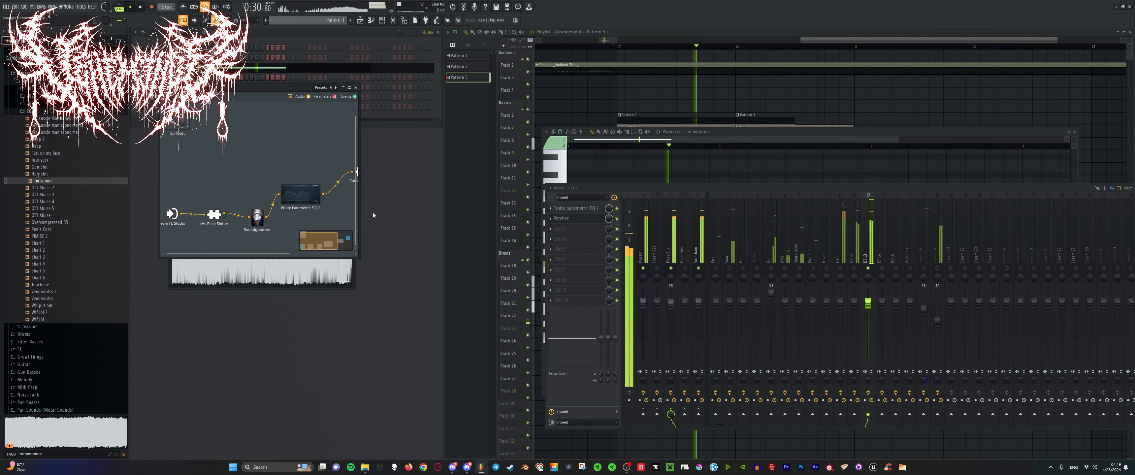
Solo Track 7 in the playlist and play the Gun Shit clips with the mixer open.
{"action": "left_click", "coordinate": [490, 181]}
{"action": "key", "text": "space"}
{"action": "right_click", "coordinate": [527, 134]}
{"action": "key", "text": "space"}
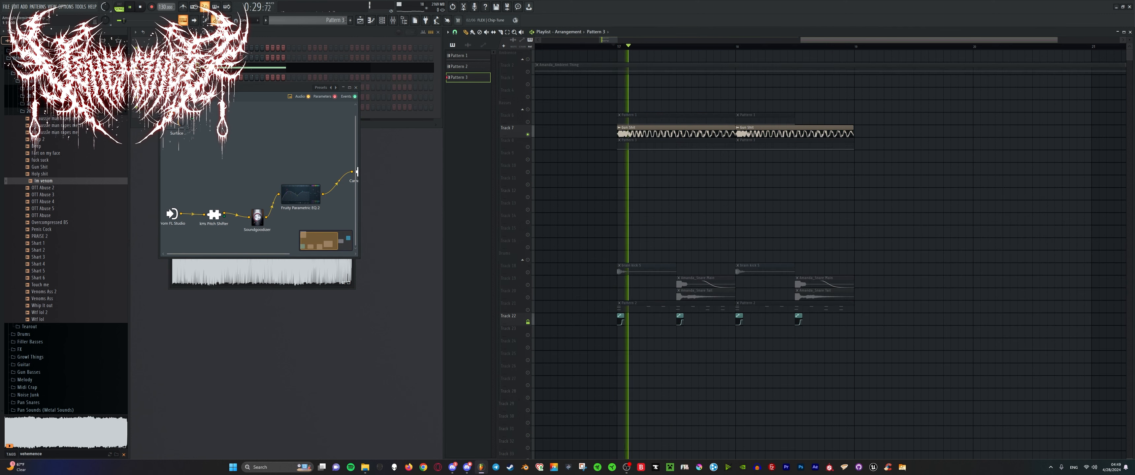
{"action": "key", "text": "F9"}
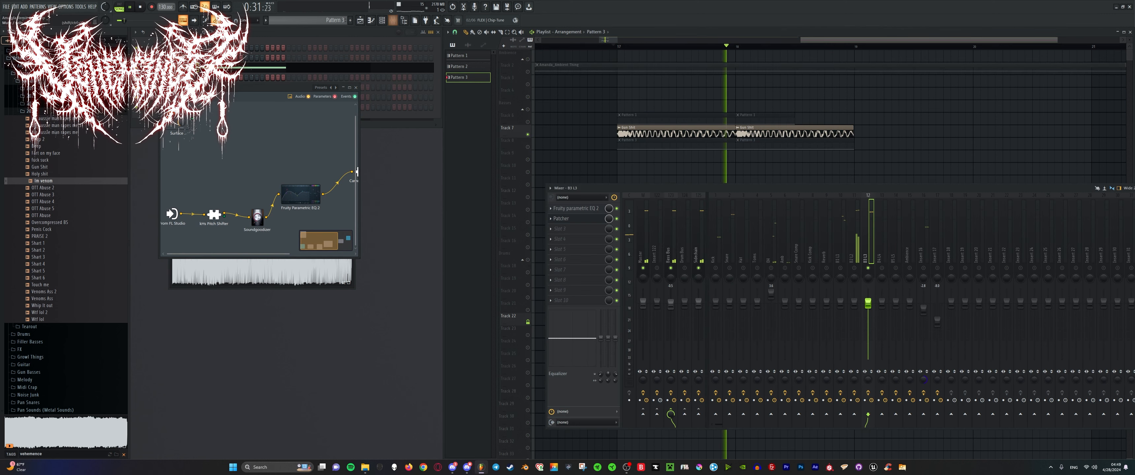
{"action": "key", "text": "space"}
Switch the solo to Track 8 and play the Pattern 3 clips while checking the mixer levels.
{"action": "right_click", "coordinate": [528, 122]}
{"action": "key", "text": "space"}
{"action": "key", "text": "space"}
{"action": "right_click", "coordinate": [528, 147]}
{"action": "key", "text": "space"}
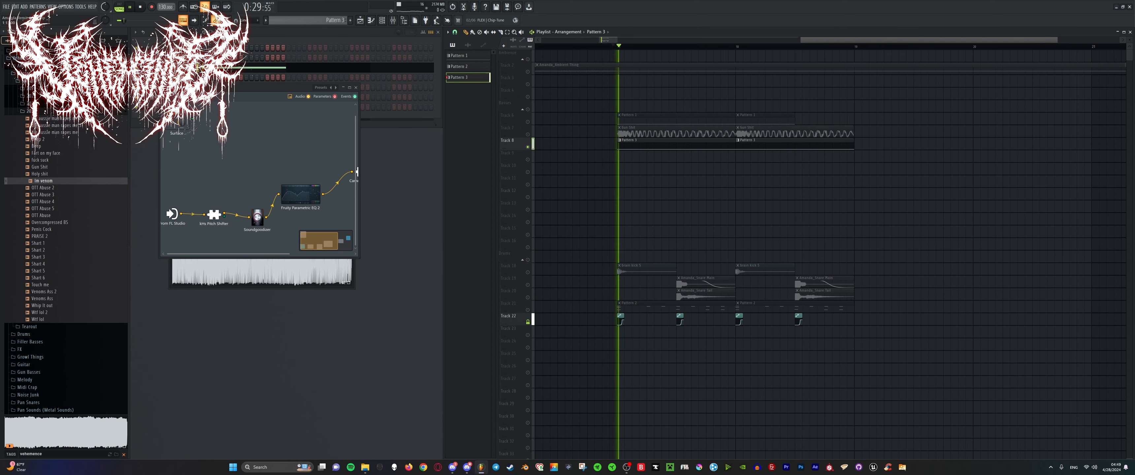
{"action": "key", "text": "F9"}
{"action": "key", "text": "space"}
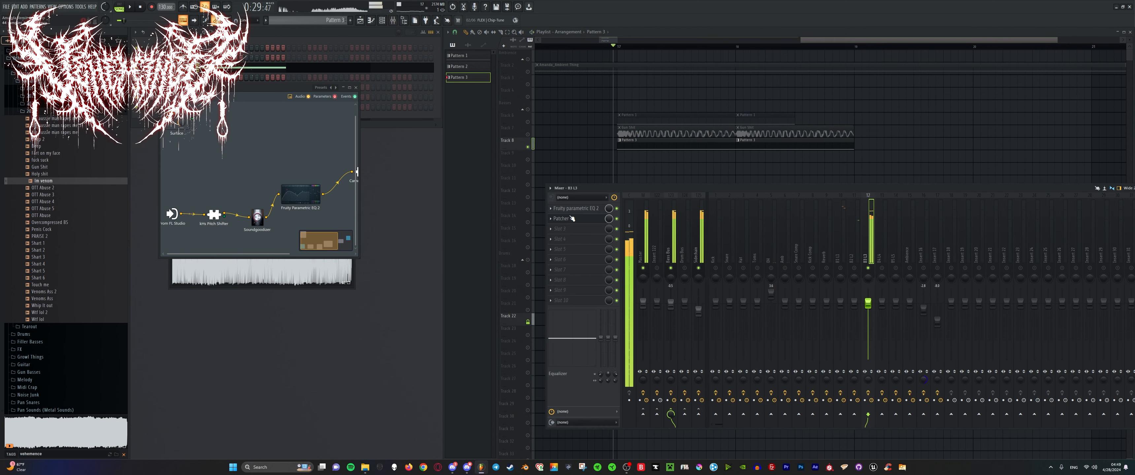
Open the Pitch Shifter inside the bass insert's Patcher and listen to the soloed Pattern 3 clips.
{"action": "left_click", "coordinate": [572, 218]}
{"action": "left_click", "coordinate": [224, 223]}
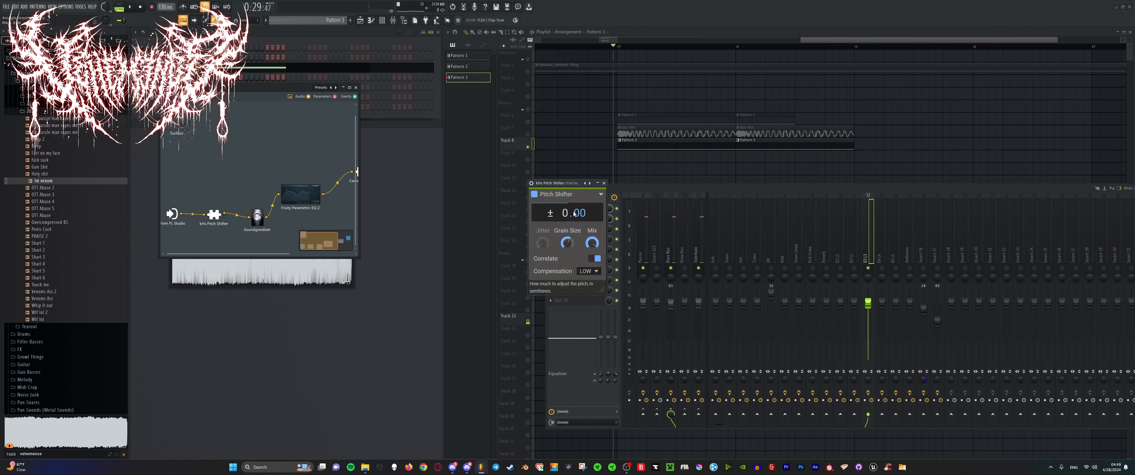
{"action": "key", "text": "space"}
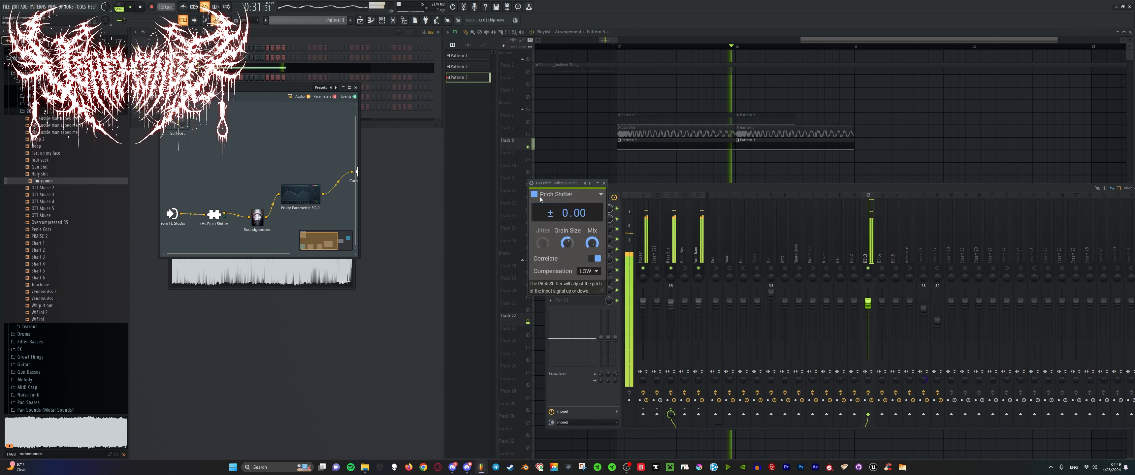
Reshape the Patcher's Fruity Parametric EQ 2 by lowering the lowest band, boosting a low-mid band, and moving another band beneath the boost.
{"action": "double_click", "coordinate": [302, 195]}
{"action": "key", "text": "space"}
{"action": "left_click_drag", "start_coordinate": [301, 270], "coordinate": [287, 328]}
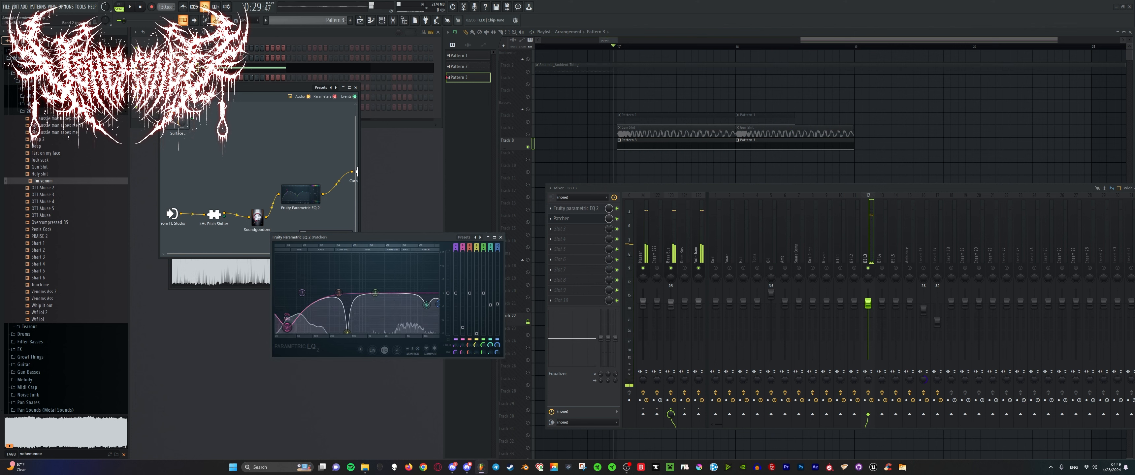
{"action": "key", "text": "space"}
{"action": "left_click_drag", "start_coordinate": [375, 292], "coordinate": [324, 269]}
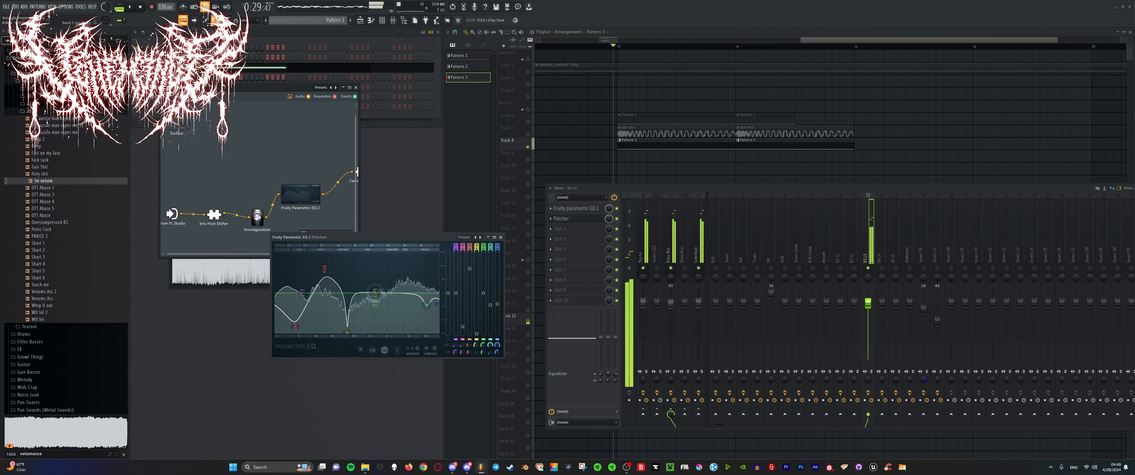
{"action": "left_click_drag", "start_coordinate": [374, 293], "coordinate": [324, 289]}
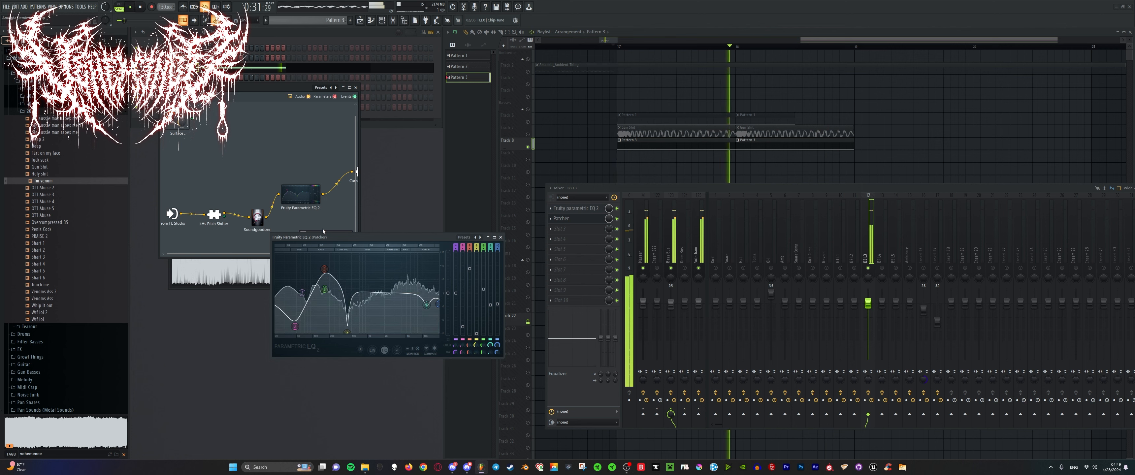
Add a second CamelCrusher in the Patcher between the existing CamelCrusher and the output, and play the result.
{"action": "left_click_drag", "start_coordinate": [289, 84], "coordinate": [288, 56]}
{"action": "left_click_drag", "start_coordinate": [338, 208], "coordinate": [352, 207]}
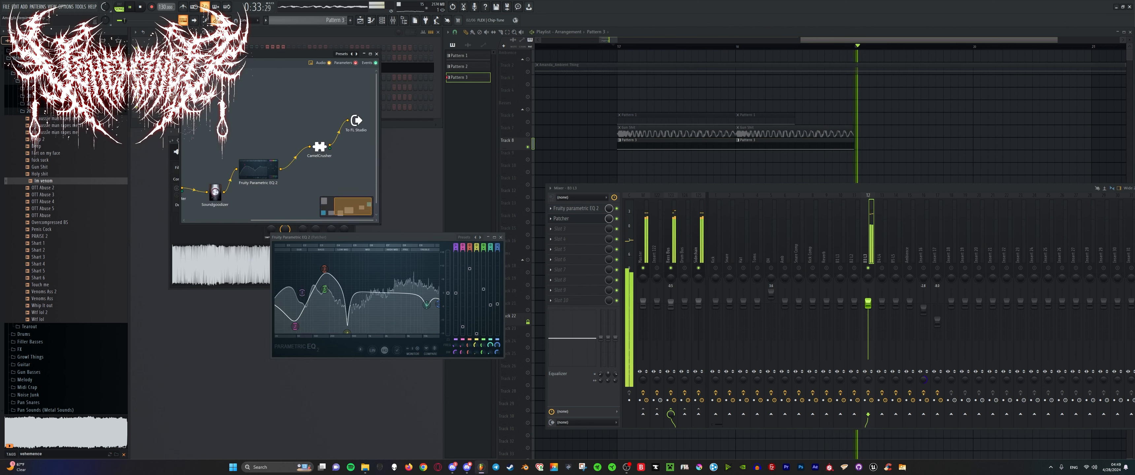
{"action": "key", "text": "space"}
{"action": "left_click_drag", "start_coordinate": [358, 120], "coordinate": [417, 117]}
{"action": "left_click", "coordinate": [426, 21]}
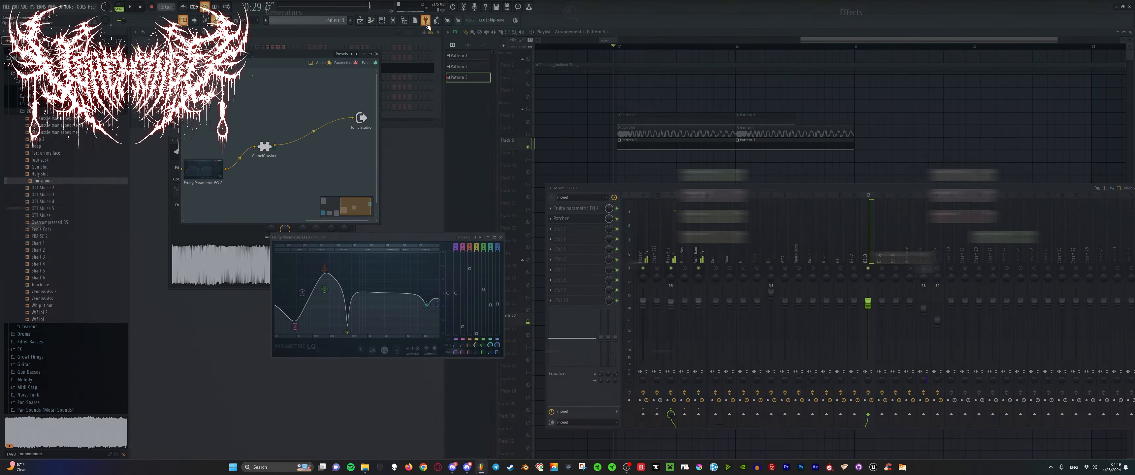
{"action": "left_click_drag", "start_coordinate": [1003, 42], "coordinate": [322, 133]}
{"action": "key", "text": "space"}
{"action": "double_click", "coordinate": [323, 133]}
{"action": "key", "text": "space"}
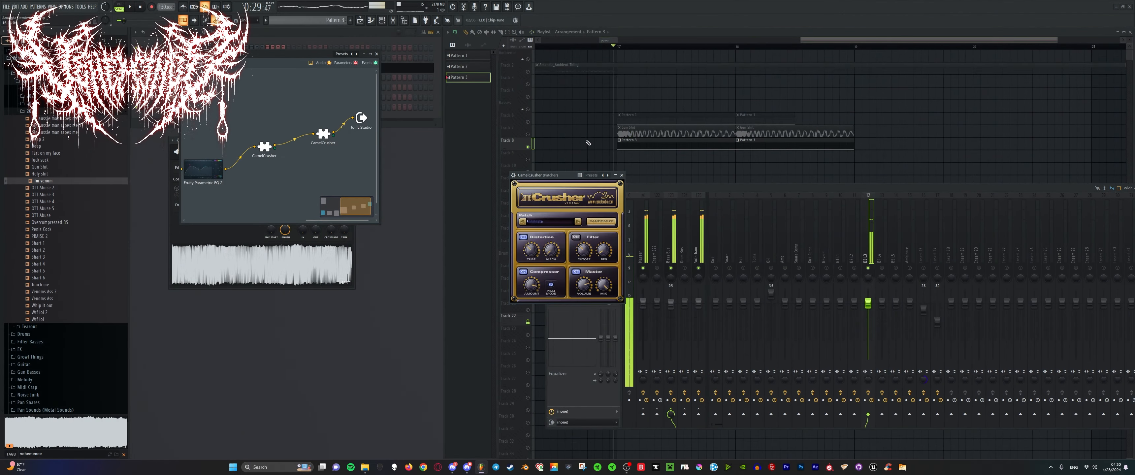
Unsolo Track 8, move the CamelCrusher window beside the Patcher, and play the full section with the mixer open.
{"action": "right_click", "coordinate": [528, 146]}
{"action": "key", "text": "space"}
{"action": "left_click_drag", "start_coordinate": [573, 196], "coordinate": [372, 187]}
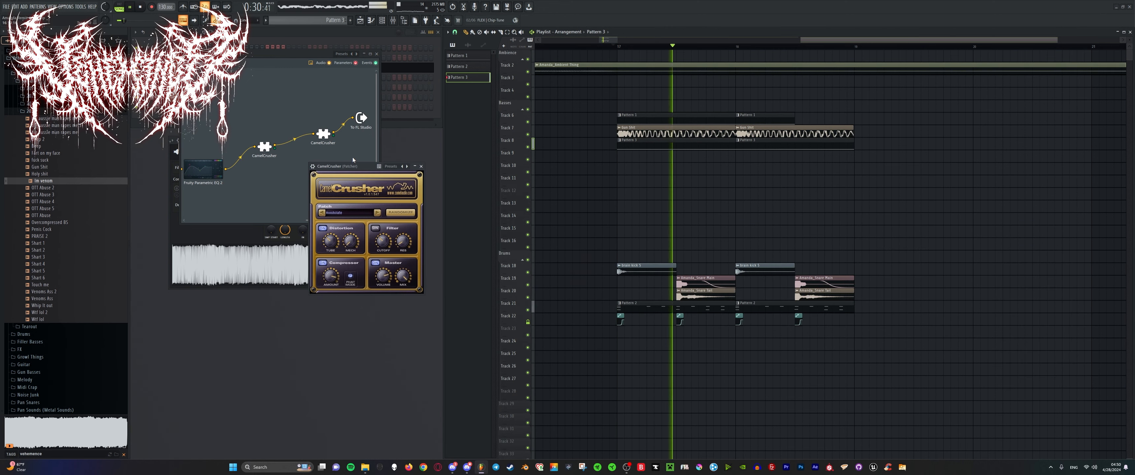
{"action": "key", "text": "space"}
{"action": "key", "text": "F9"}
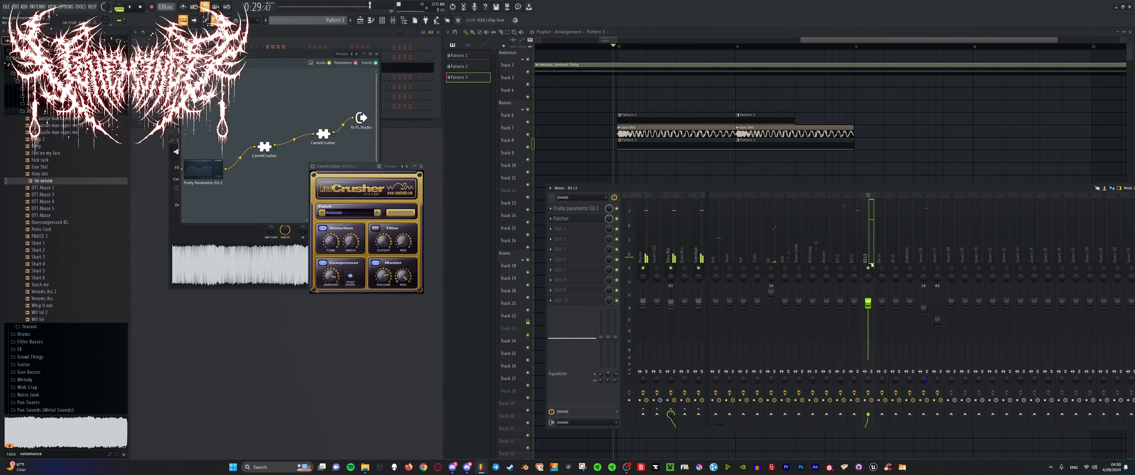
{"action": "key", "text": "space"}
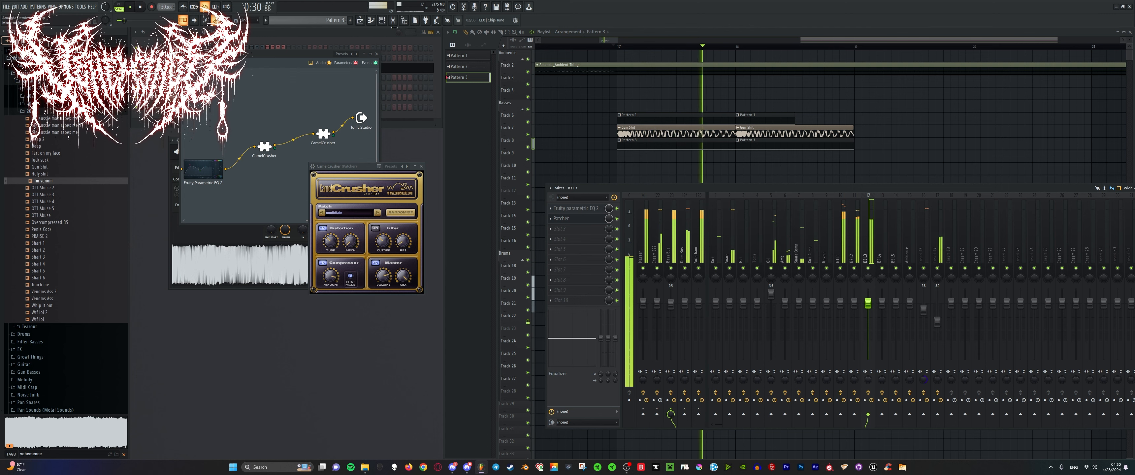
Play the full section and examine how the bass and drum clips line up in the playlist.
{"action": "left_click_drag", "start_coordinate": [501, 136], "coordinate": [500, 129]}
{"action": "scroll", "coordinate": [653, 147], "scroll_direction": "down", "scroll_amount": 2}
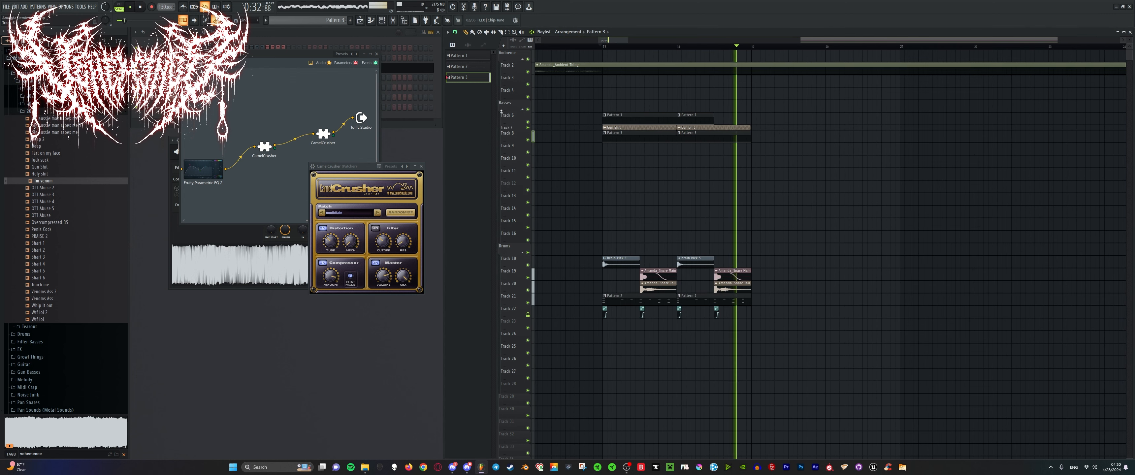
{"action": "left_click_drag", "start_coordinate": [501, 130], "coordinate": [501, 137]}
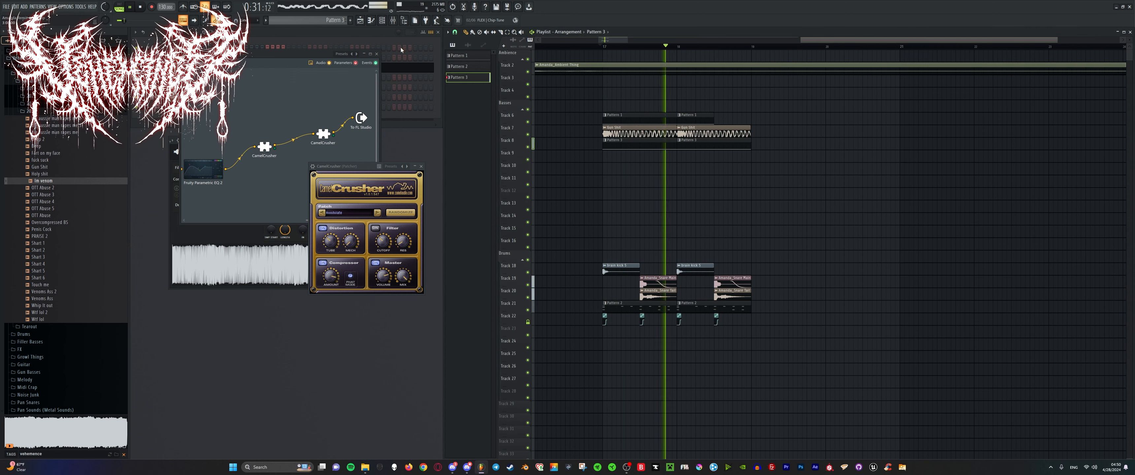
{"action": "scroll", "coordinate": [607, 145], "scroll_direction": "down", "scroll_amount": 4}
{"action": "key", "text": "space"}
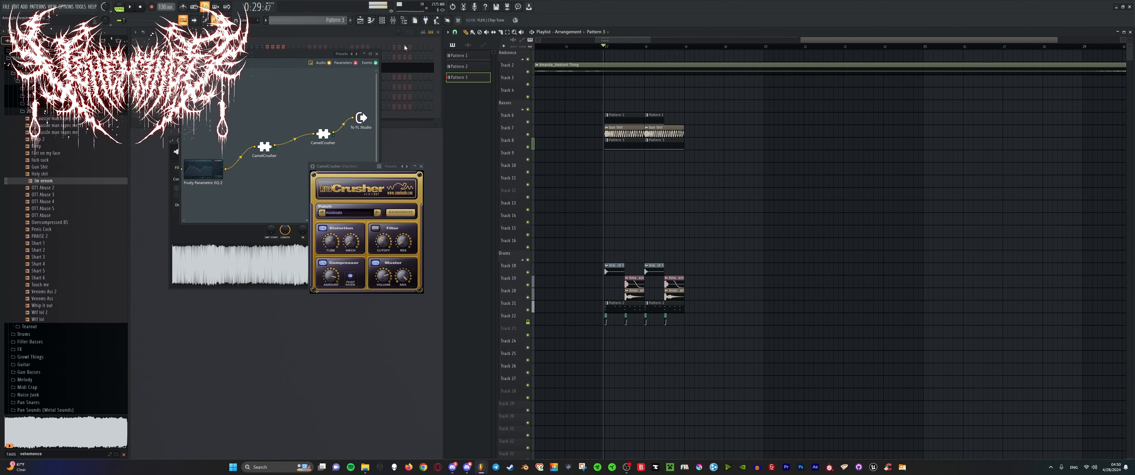
{"action": "key", "text": "space"}
{"action": "scroll", "coordinate": [590, 132], "scroll_direction": "up", "scroll_amount": 4}
{"action": "scroll", "coordinate": [590, 132], "scroll_direction": "down", "scroll_amount": 2}
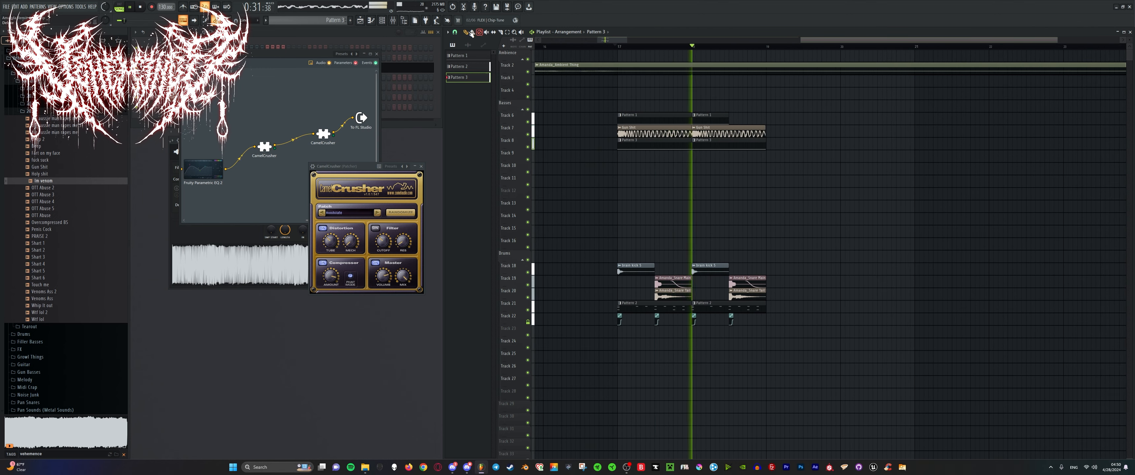
{"action": "scroll", "coordinate": [606, 115], "scroll_direction": "up", "scroll_amount": 2}
{"action": "scroll", "coordinate": [595, 132], "scroll_direction": "down", "scroll_amount": 5}
{"action": "scroll", "coordinate": [628, 146], "scroll_direction": "up", "scroll_amount": 5}
{"action": "scroll", "coordinate": [627, 148], "scroll_direction": "down", "scroll_amount": 5}
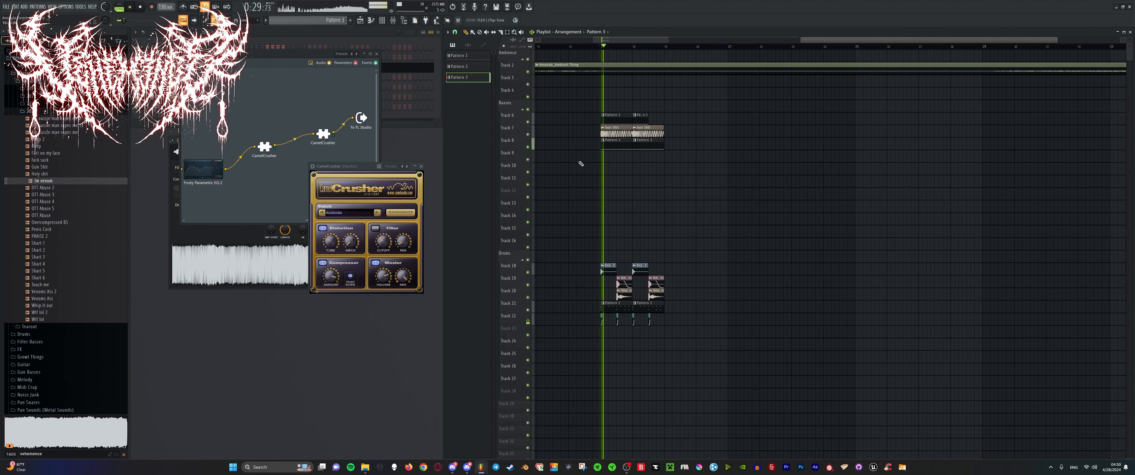
{"action": "scroll", "coordinate": [581, 163], "scroll_direction": "up", "scroll_amount": 5}
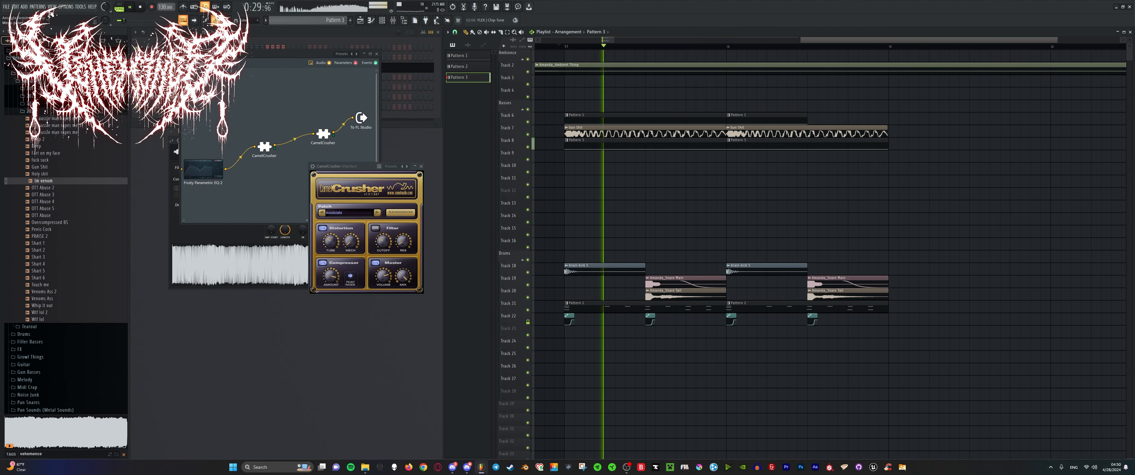
Raise the volume of the mixer insert holding Fruity Parametric EQ 2 and Transient Shaper, and close the mixer.
{"action": "left_click", "coordinate": [52, 7]}
{"action": "left_click", "coordinate": [66, 43]}
{"action": "scroll", "coordinate": [954, 251], "scroll_direction": "down", "scroll_amount": 3}
{"action": "left_click", "coordinate": [921, 225]}
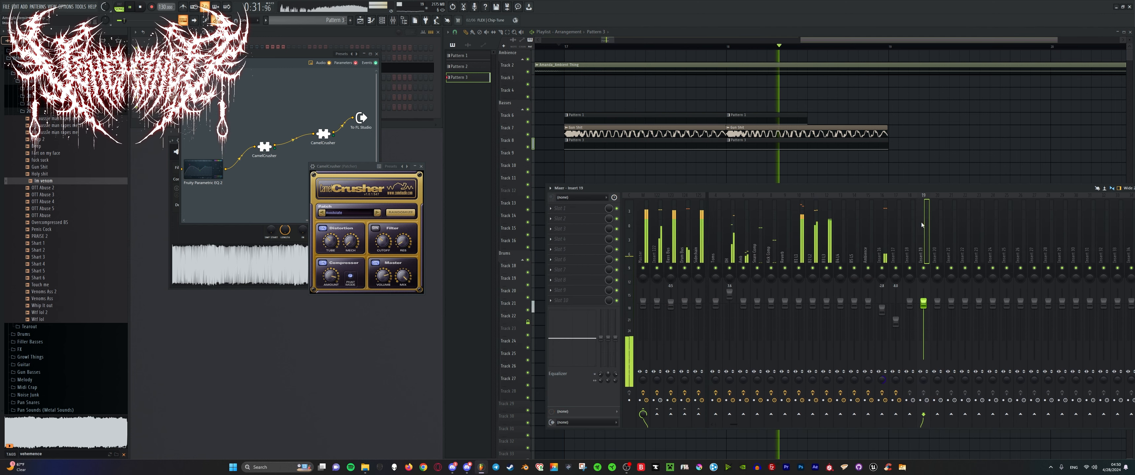
{"action": "left_click_drag", "start_coordinate": [896, 322], "coordinate": [896, 311]}
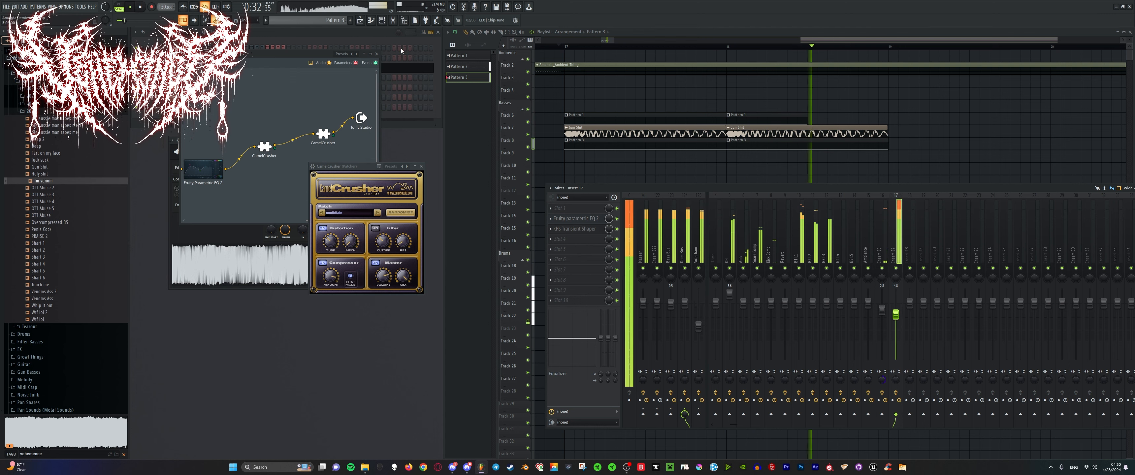
{"action": "key", "text": "space"}
{"action": "key", "text": "F9"}
Delete the second Gun Shit clip, stretch the first one across both pattern clips' span, and play it.
{"action": "right_click", "coordinate": [745, 134]}
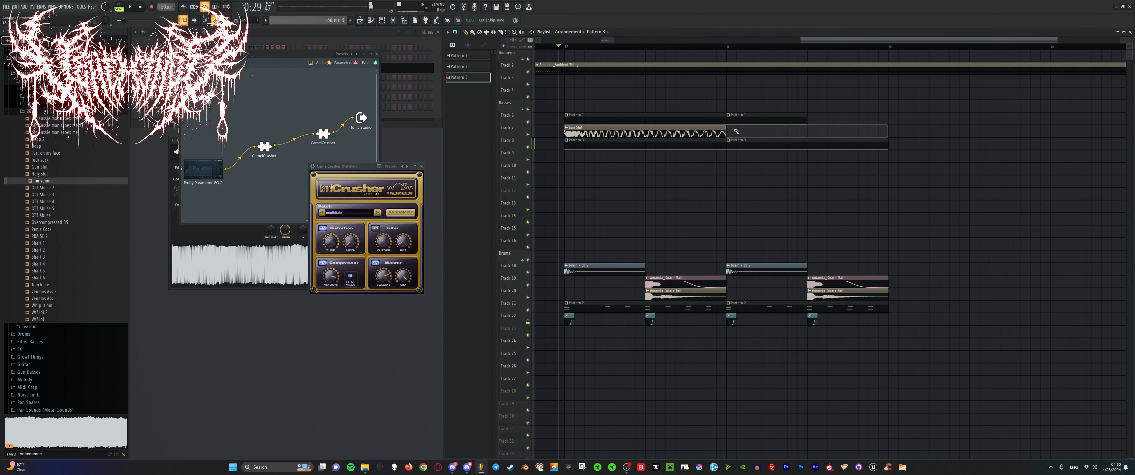
{"action": "left_click_drag", "start_coordinate": [725, 120], "coordinate": [854, 123]}
{"action": "key", "text": "ctrl+z"}
{"action": "left_click_drag", "start_coordinate": [725, 127], "coordinate": [888, 128]}
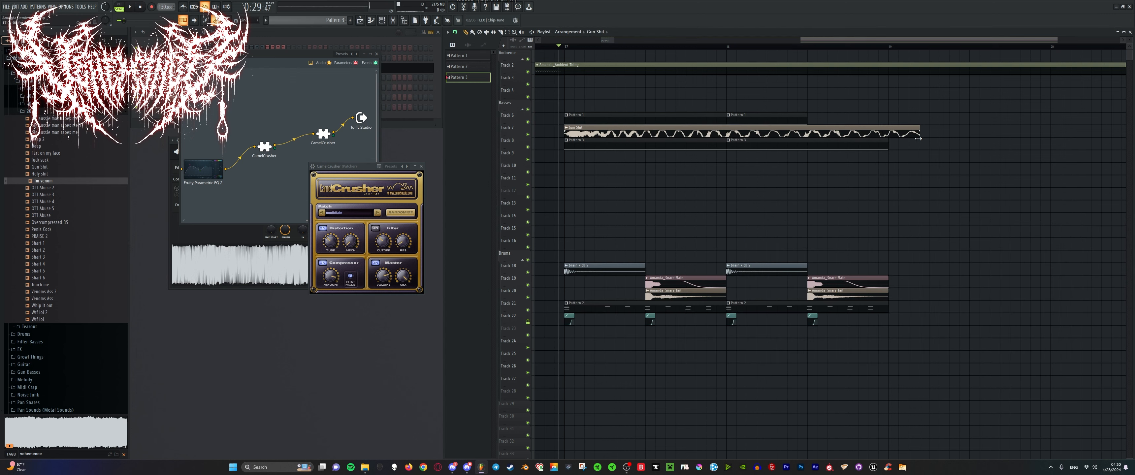
{"action": "key", "text": "space"}
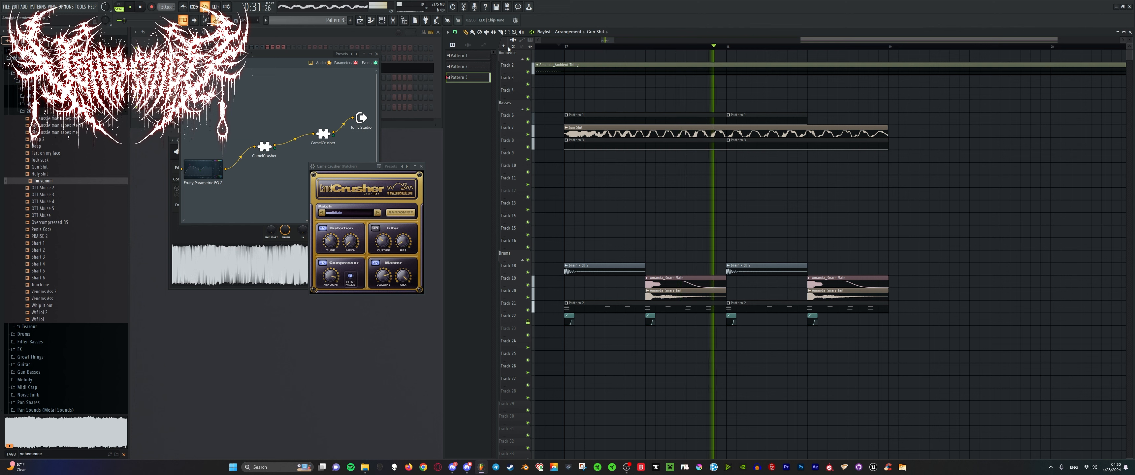
Replay the section to check the longer Gun Shit clip against the drums and Pattern 3 layer.
{"action": "key", "text": "space"}
{"action": "key", "text": "space"}
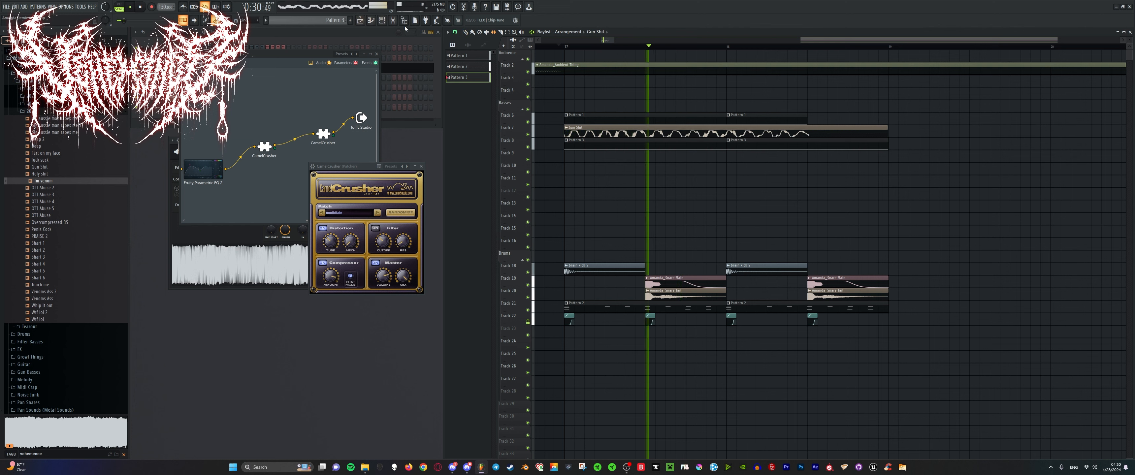
{"action": "key", "text": "space"}
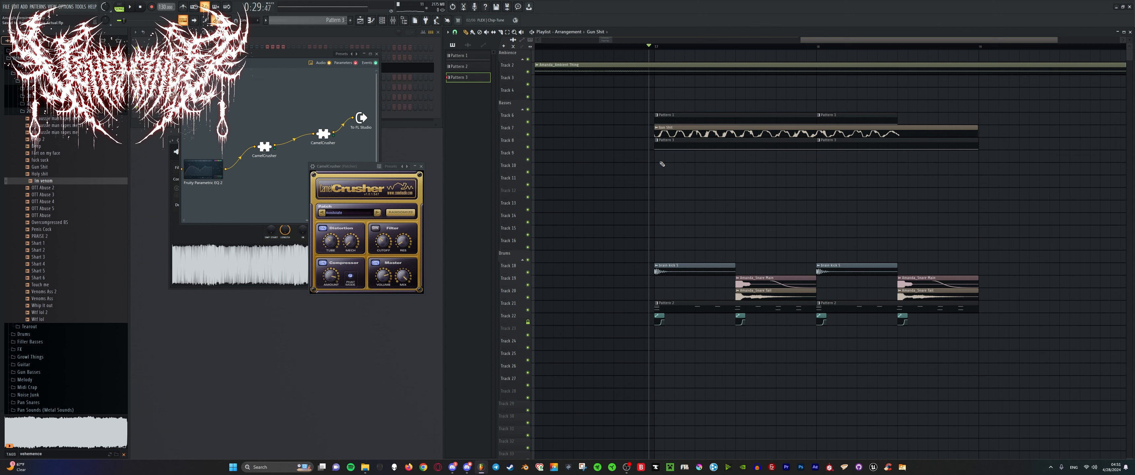
{"action": "key", "text": "space"}
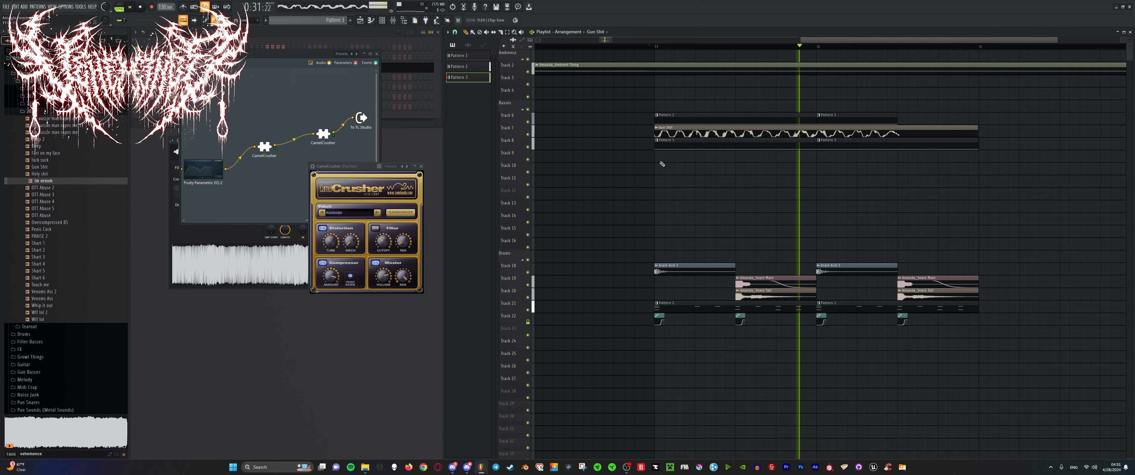
Play the section several times from its start and listen to how the bass layers sit with the drums.
{"action": "key", "text": "space"}
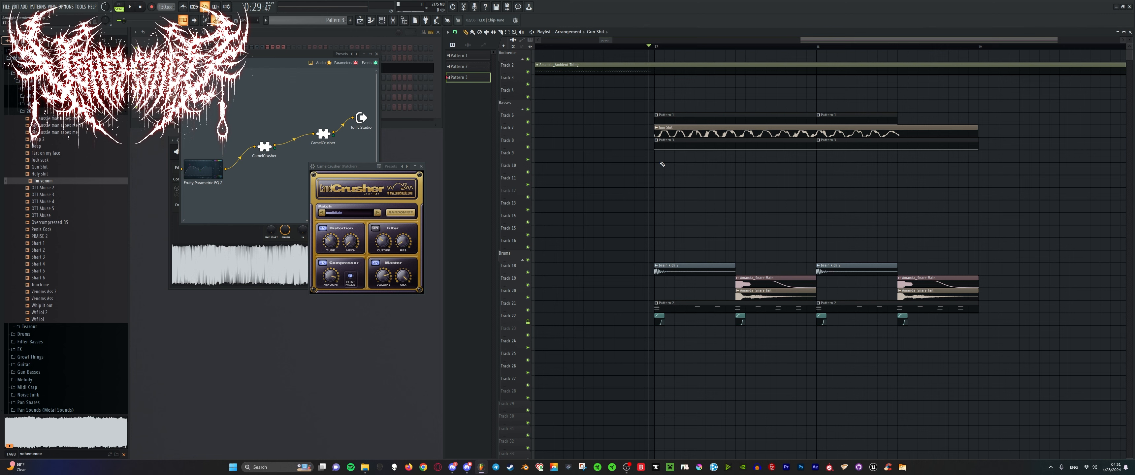
{"action": "key", "text": "space"}
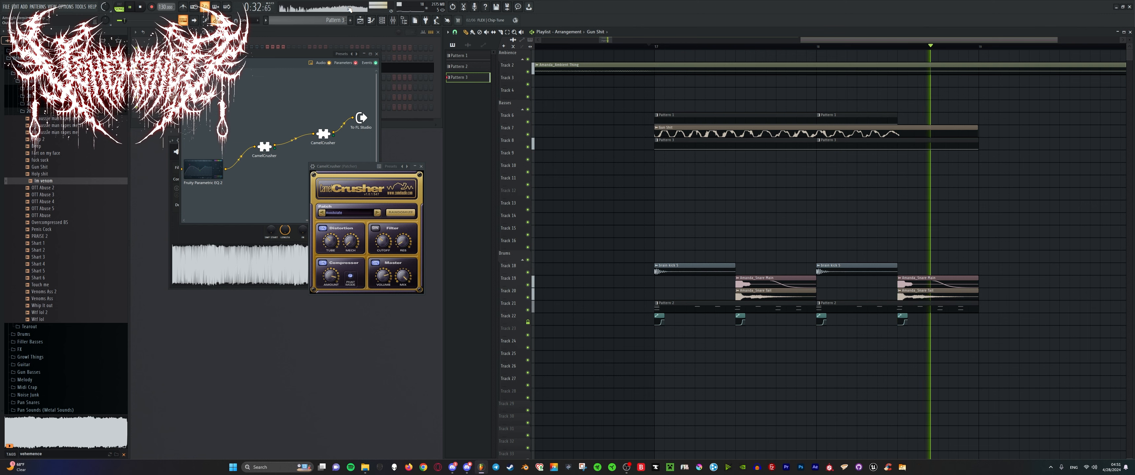
{"action": "key", "text": "space"}
{"action": "key", "text": "space"}
{"action": "scroll", "coordinate": [743, 115], "scroll_direction": "up", "scroll_amount": 2}
{"action": "scroll", "coordinate": [863, 146], "scroll_direction": "down", "scroll_amount": 4}
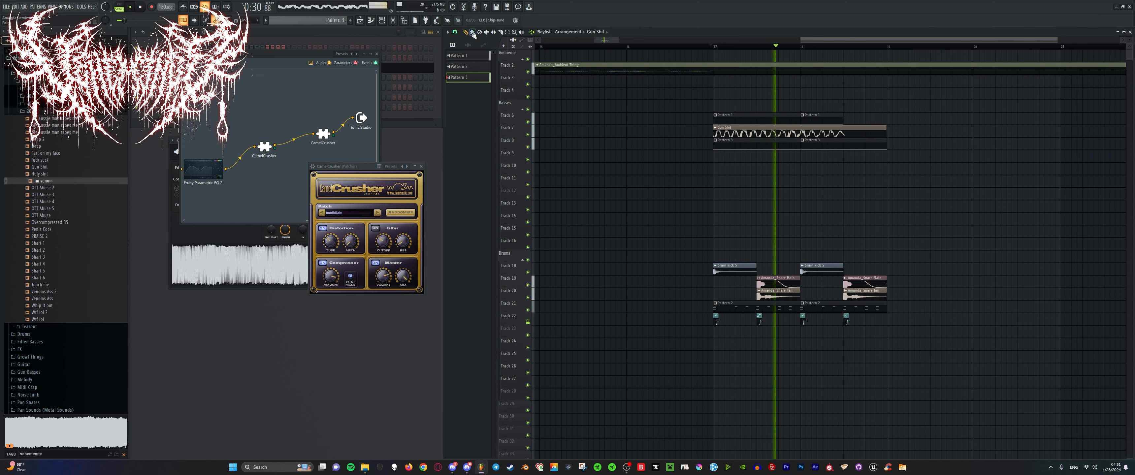
{"action": "key", "text": "space"}
Remove the second Pattern 3 clip from Track 8, try extending the first one, and undo the extension.
{"action": "scroll", "coordinate": [894, 167], "scroll_direction": "up", "scroll_amount": 1}
{"action": "scroll", "coordinate": [894, 167], "scroll_direction": "up", "scroll_amount": 1}
{"action": "left_click_drag", "start_coordinate": [740, 142], "coordinate": [915, 142]}
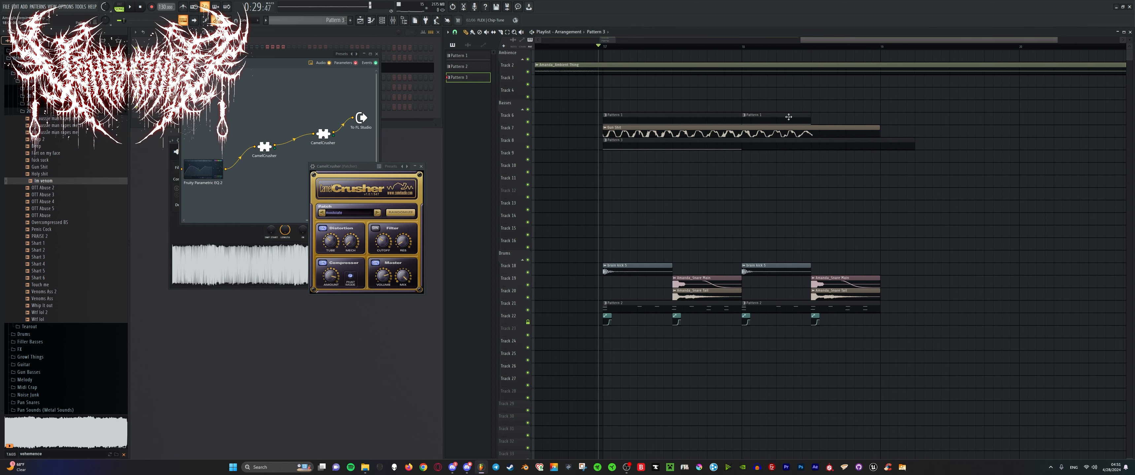
{"action": "key", "text": "ctrl+z"}
Replay the section to check the stretched Gun Shit clip with only one Pattern 3 clip beneath it.
{"action": "key", "text": "space"}
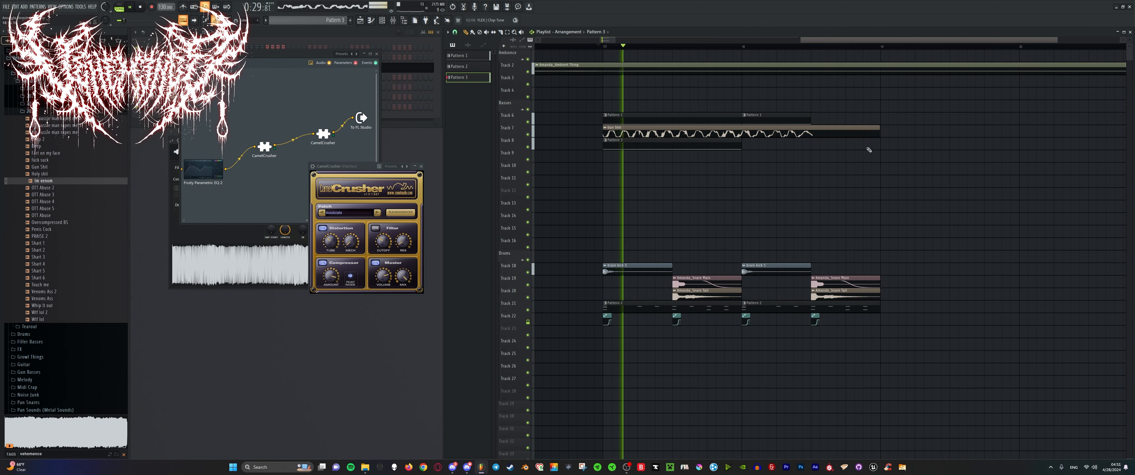
{"action": "scroll", "coordinate": [778, 150], "scroll_direction": "up", "scroll_amount": 2}
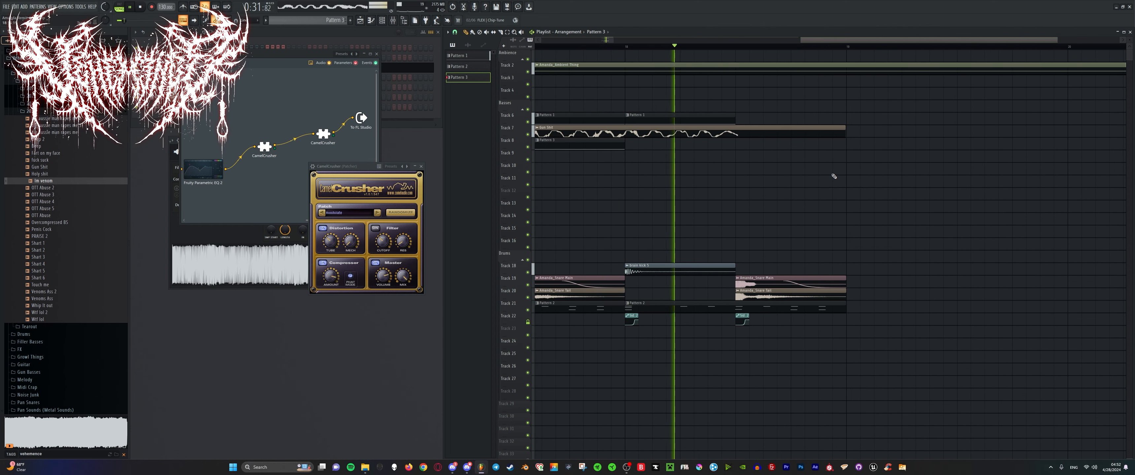
{"action": "key", "text": "space"}
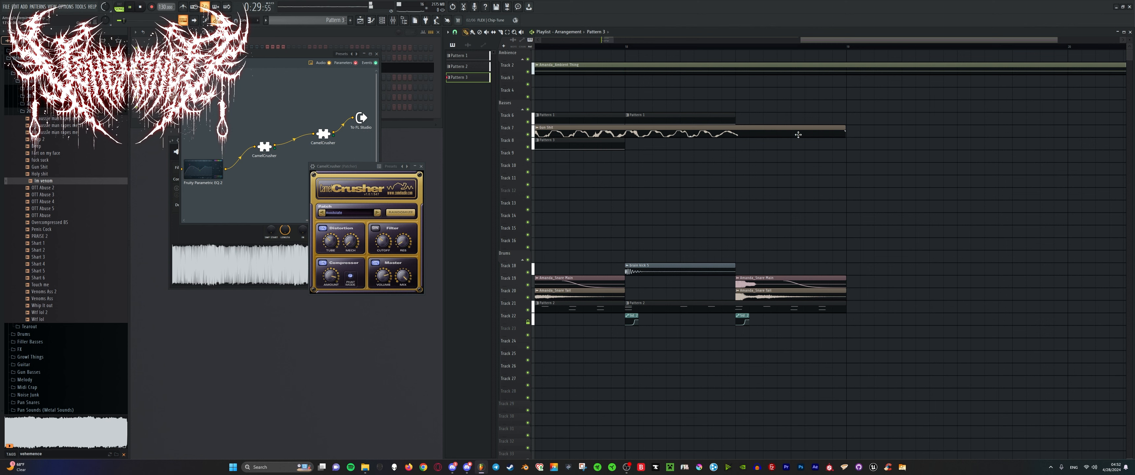
{"action": "key", "text": "space"}
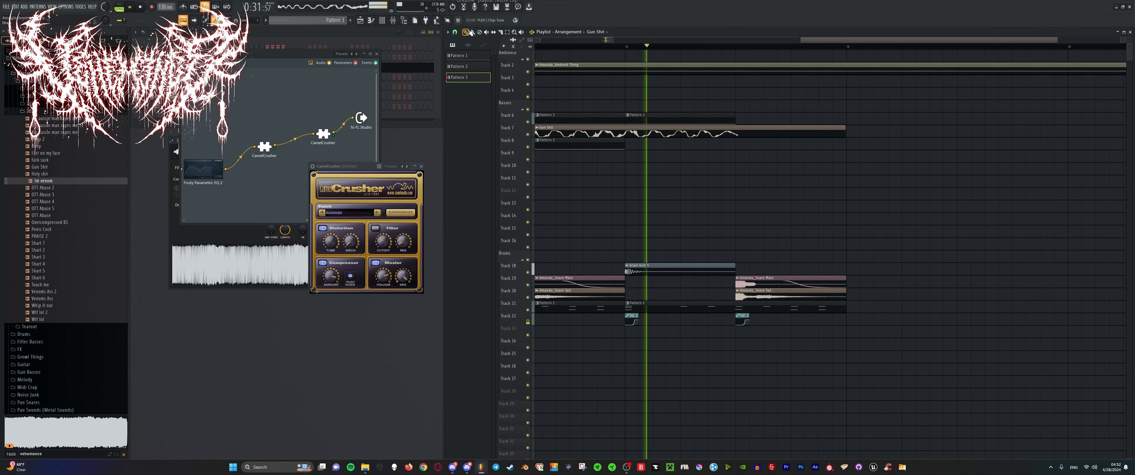
{"action": "key", "text": "space"}
Trim the Gun Shit clip to where its waveform ends and slice it at the start of the second kick clip.
{"action": "left_click_drag", "start_coordinate": [845, 133], "coordinate": [749, 144]}
{"action": "key", "text": "ctrl+z"}
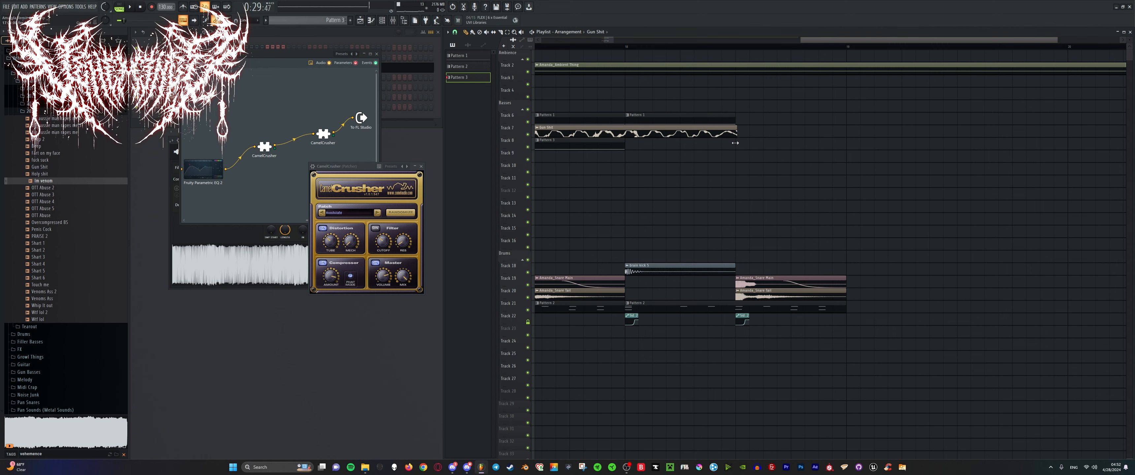
{"action": "key", "text": "5"}
{"action": "left_click", "coordinate": [501, 33]}
{"action": "scroll", "coordinate": [767, 134], "scroll_direction": "up", "scroll_amount": 3}
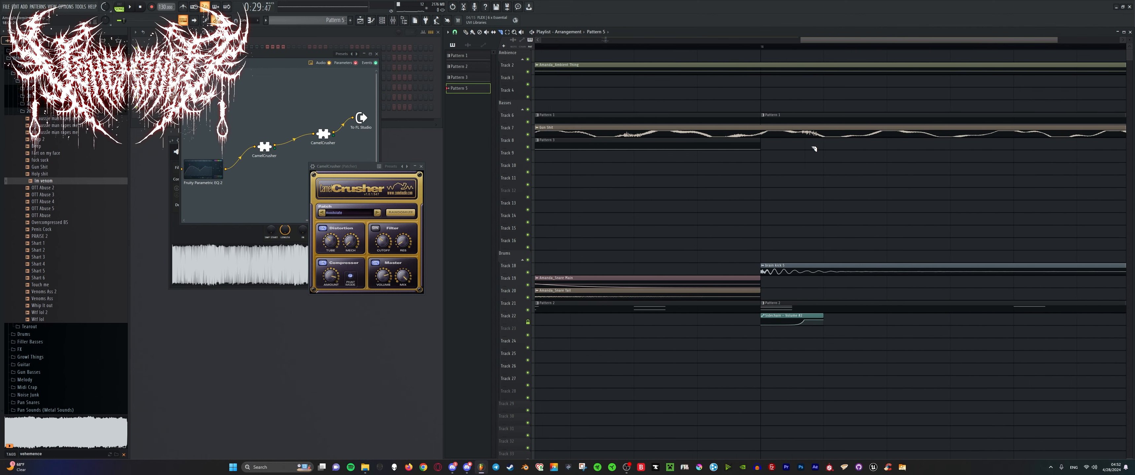
{"action": "left_click", "coordinate": [762, 129]}
{"action": "scroll", "coordinate": [763, 128], "scroll_direction": "down", "scroll_amount": 3}
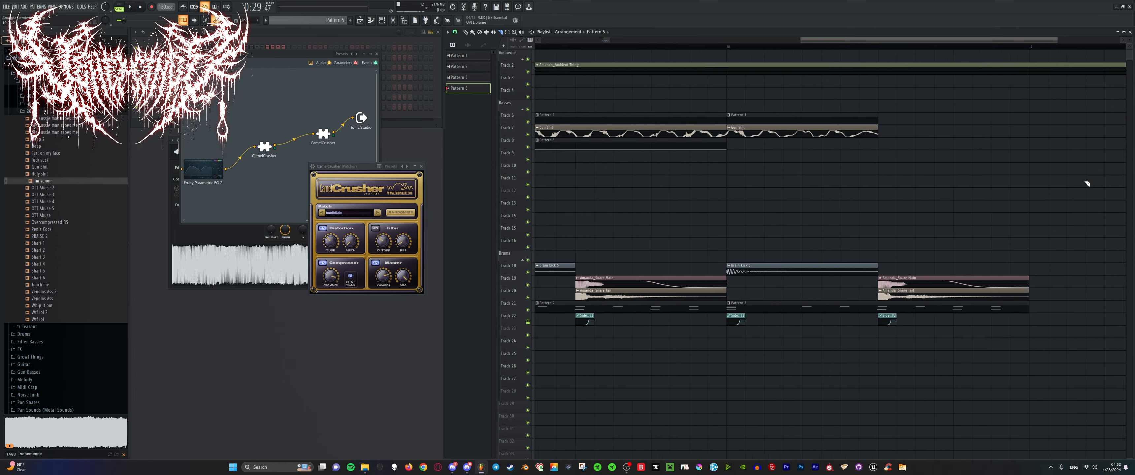
Select the second Gun Shit slice with the pattern clip above it and duplicate both directly after, over the last snare.
{"action": "left_click", "coordinate": [507, 33]}
{"action": "left_click_drag", "start_coordinate": [807, 150], "coordinate": [788, 118]}
{"action": "key", "text": "ctrl+b"}
{"action": "scroll", "coordinate": [768, 187], "scroll_direction": "down", "scroll_amount": 5}
Play the section and examine how the duplicated Gun Shit slice and pattern clip line up with the drums.
{"action": "key", "text": "space"}
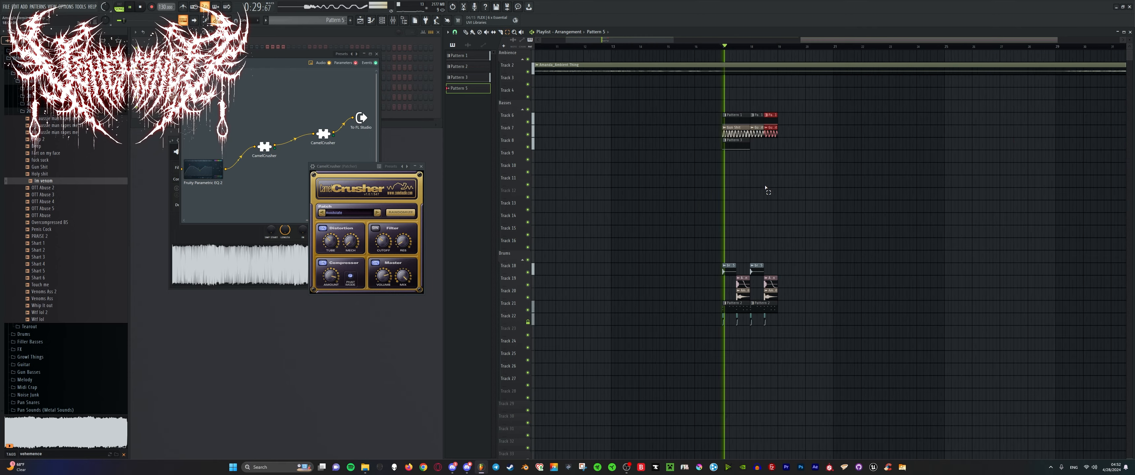
{"action": "scroll", "coordinate": [696, 168], "scroll_direction": "up", "scroll_amount": 4}
{"action": "scroll", "coordinate": [777, 253], "scroll_direction": "up", "scroll_amount": 3}
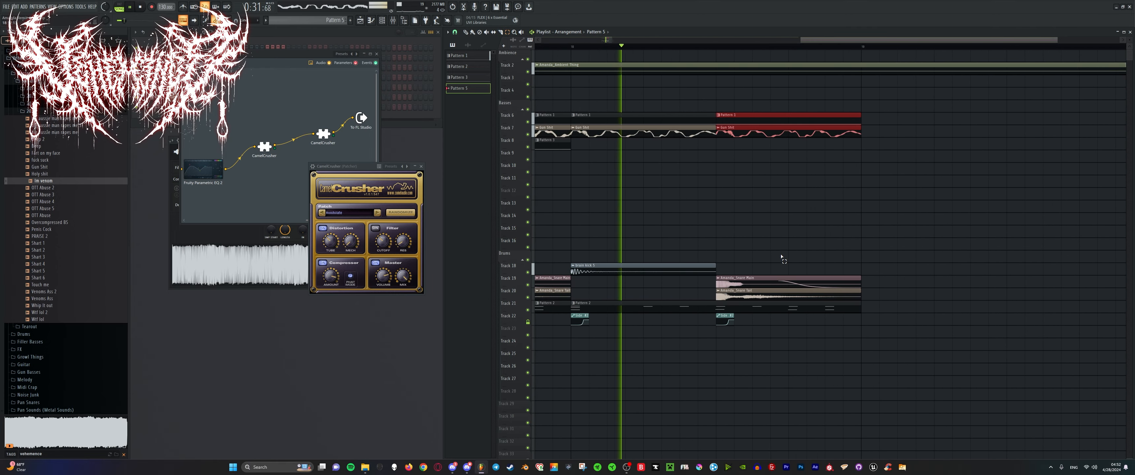
{"action": "scroll", "coordinate": [783, 256], "scroll_direction": "down", "scroll_amount": 5}
{"action": "scroll", "coordinate": [738, 255], "scroll_direction": "up", "scroll_amount": 2}
{"action": "scroll", "coordinate": [749, 254], "scroll_direction": "down", "scroll_amount": 3}
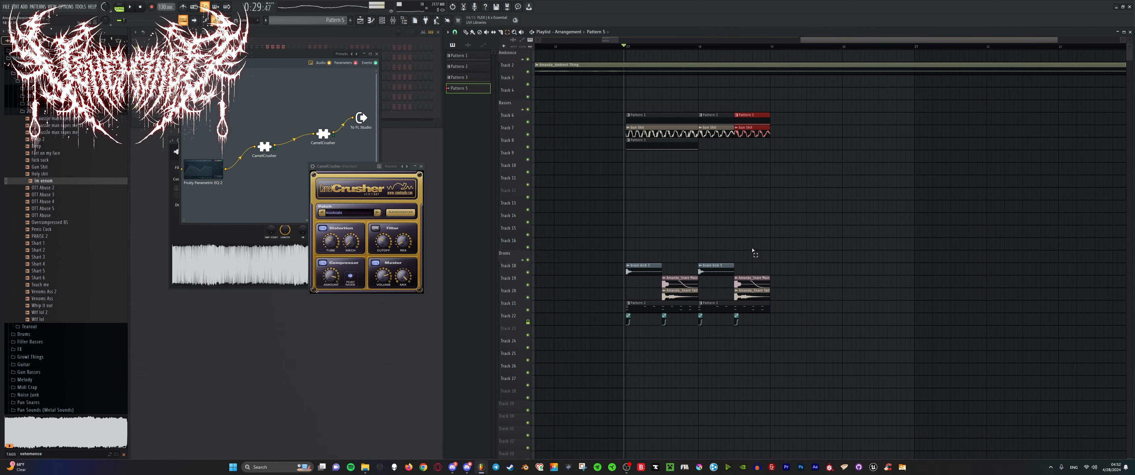
{"action": "scroll", "coordinate": [754, 251], "scroll_direction": "up", "scroll_amount": 3}
{"action": "key", "text": "space"}
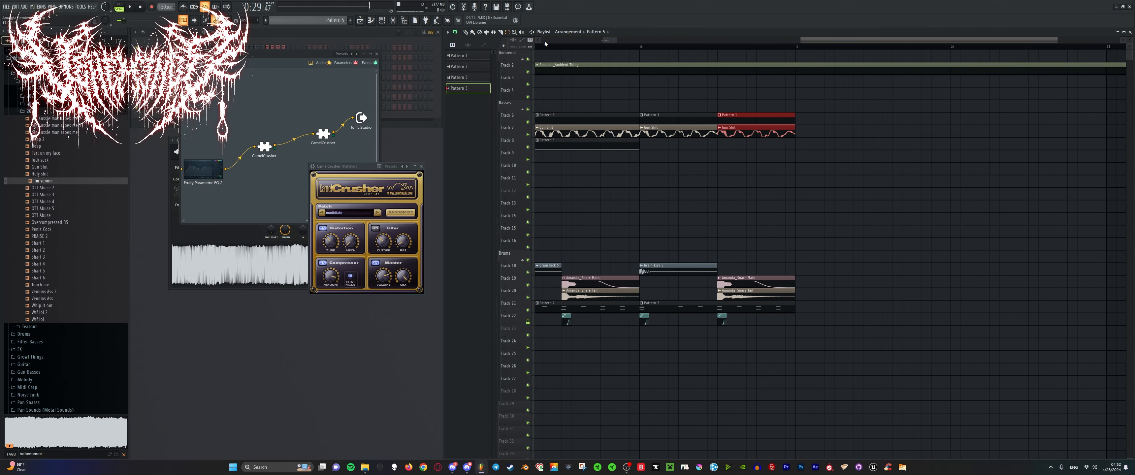
{"action": "scroll", "coordinate": [653, 223], "scroll_direction": "down", "scroll_amount": 2}
{"action": "scroll", "coordinate": [645, 282], "scroll_direction": "up", "scroll_amount": 2}
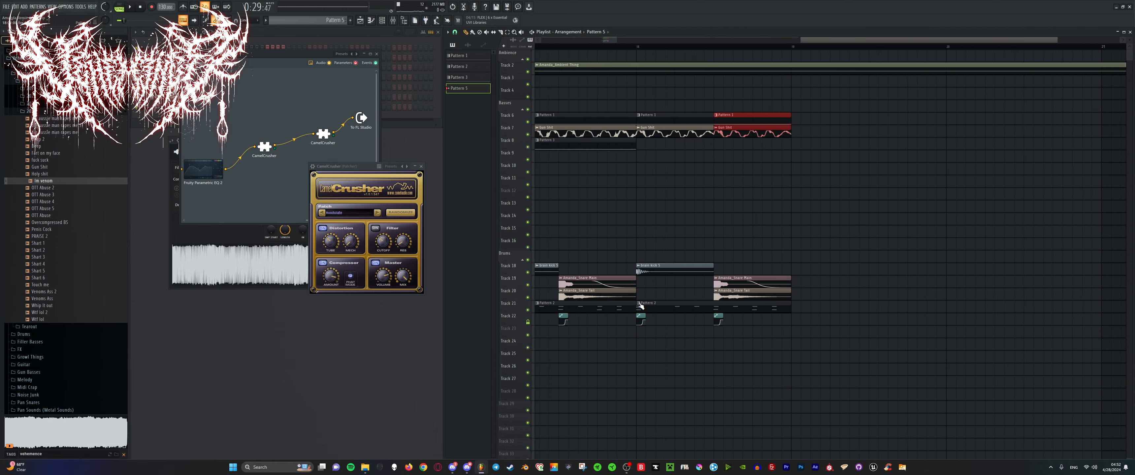
Make the second drum pattern clip on Track 21 unique and open its EZdrummer 3 notes in the piano roll.
{"action": "left_click", "coordinate": [638, 303]}
{"action": "left_click", "coordinate": [684, 359]}
{"action": "double_click", "coordinate": [756, 307]}
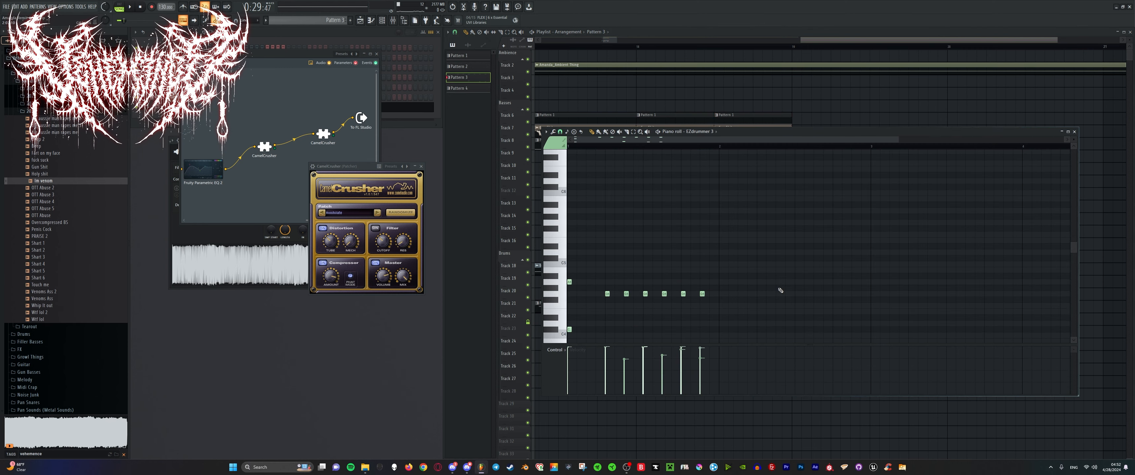
{"action": "scroll", "coordinate": [780, 289], "scroll_direction": "down", "scroll_amount": 2}
{"action": "scroll", "coordinate": [639, 278], "scroll_direction": "down", "scroll_amount": 3}
{"action": "scroll", "coordinate": [587, 268], "scroll_direction": "up", "scroll_amount": 3}
{"action": "left_click", "coordinate": [604, 221]}
{"action": "key", "text": "ctrl+z"}
{"action": "left_click", "coordinate": [707, 299]}
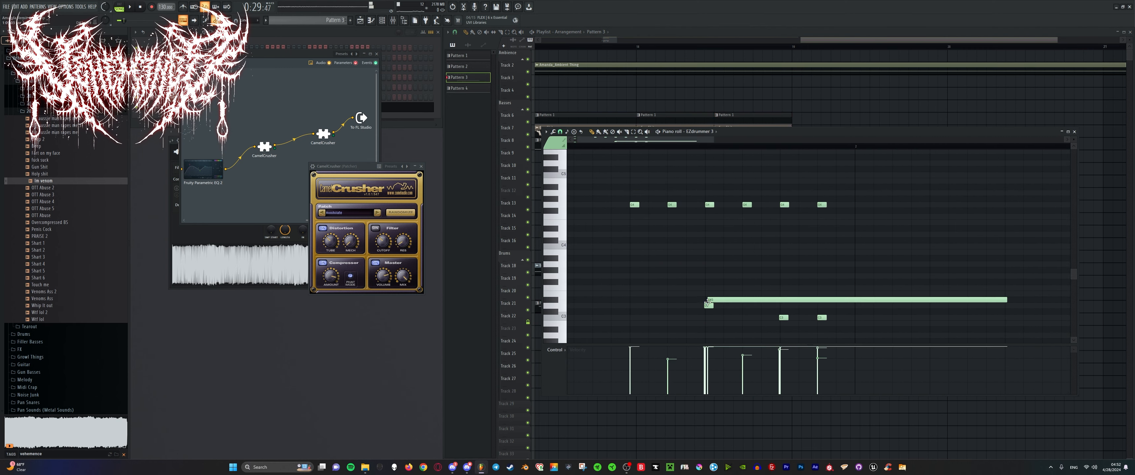
{"action": "key", "text": "ctrl+z"}
Try a short drum note just after the pattern's start, shift the piano roll window, and delete the note.
{"action": "scroll", "coordinate": [652, 278], "scroll_direction": "down", "scroll_amount": 3}
{"action": "scroll", "coordinate": [603, 269], "scroll_direction": "up", "scroll_amount": 2}
{"action": "scroll", "coordinate": [603, 269], "scroll_direction": "up", "scroll_amount": 1}
{"action": "left_click_drag", "start_coordinate": [581, 235], "coordinate": [591, 250]}
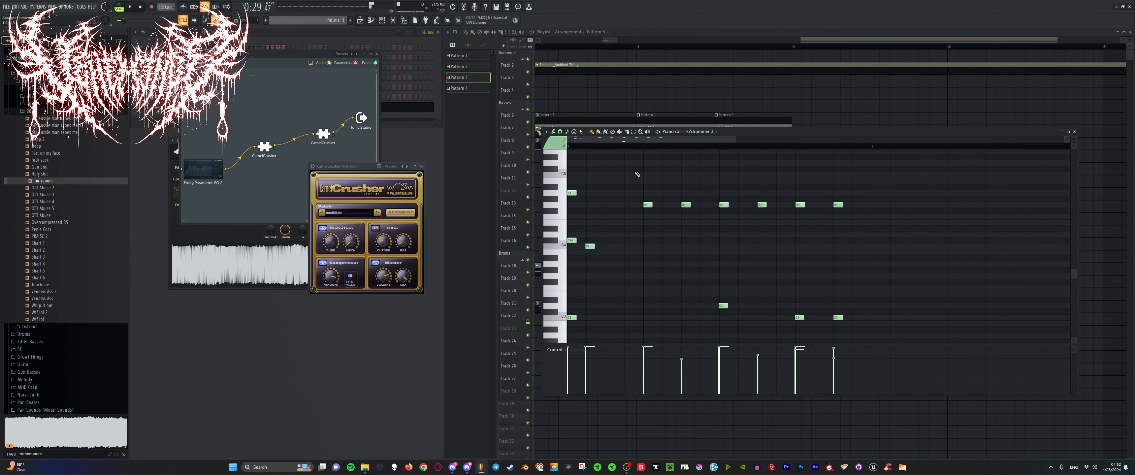
{"action": "left_click_drag", "start_coordinate": [729, 138], "coordinate": [629, 140]}
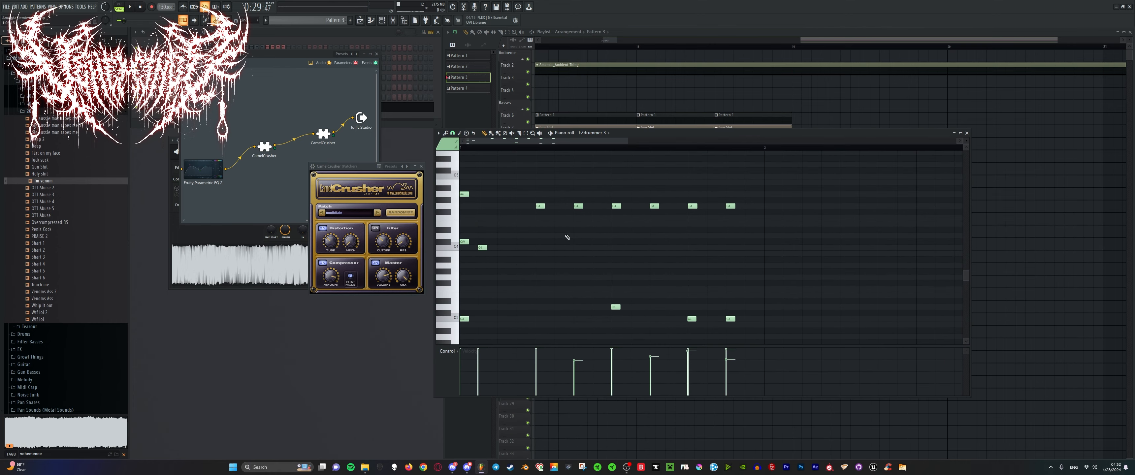
{"action": "right_click", "coordinate": [483, 247]}
Add a drum note under the first repeating upper hit, another halfway to the second, and a lower one under the second.
{"action": "left_click_drag", "start_coordinate": [536, 240], "coordinate": [535, 256]}
{"action": "scroll", "coordinate": [537, 246], "scroll_direction": "up", "scroll_amount": 2}
{"action": "left_click", "coordinate": [566, 248]}
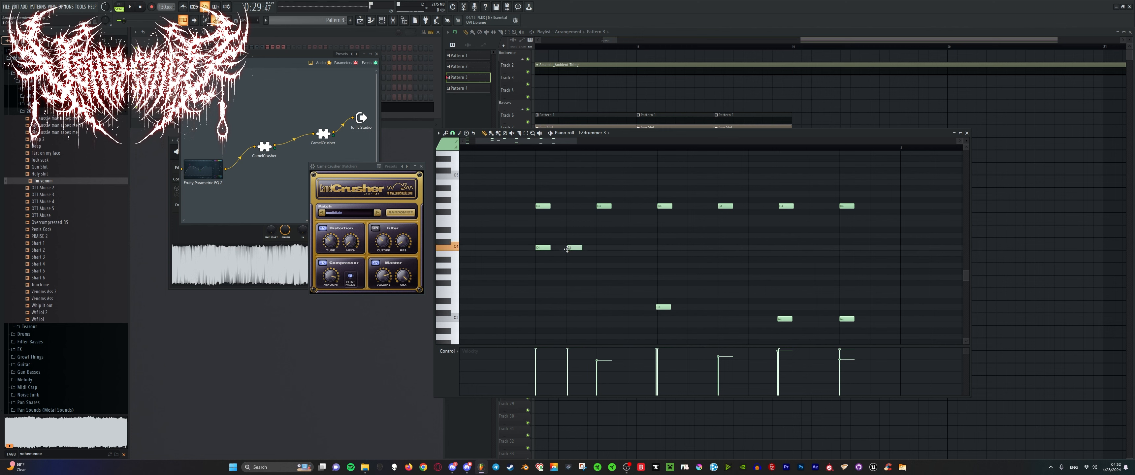
{"action": "left_click", "coordinate": [597, 260]}
{"action": "left_click_drag", "start_coordinate": [596, 268], "coordinate": [597, 266]}
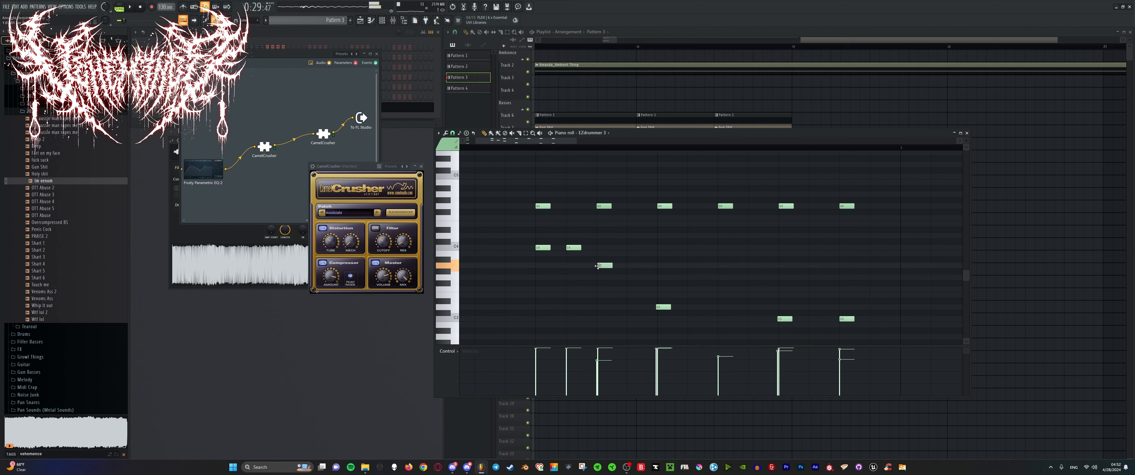
Add a lower tom note between the existing descending hits in the EZdrummer 3 piano roll and audition the pattern.
{"action": "left_click", "coordinate": [628, 277]}
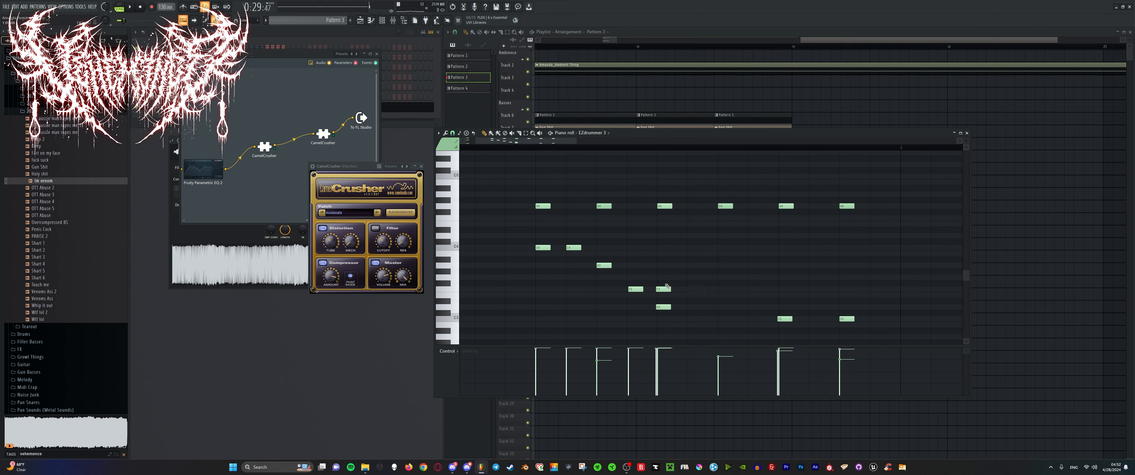
{"action": "key", "text": "space"}
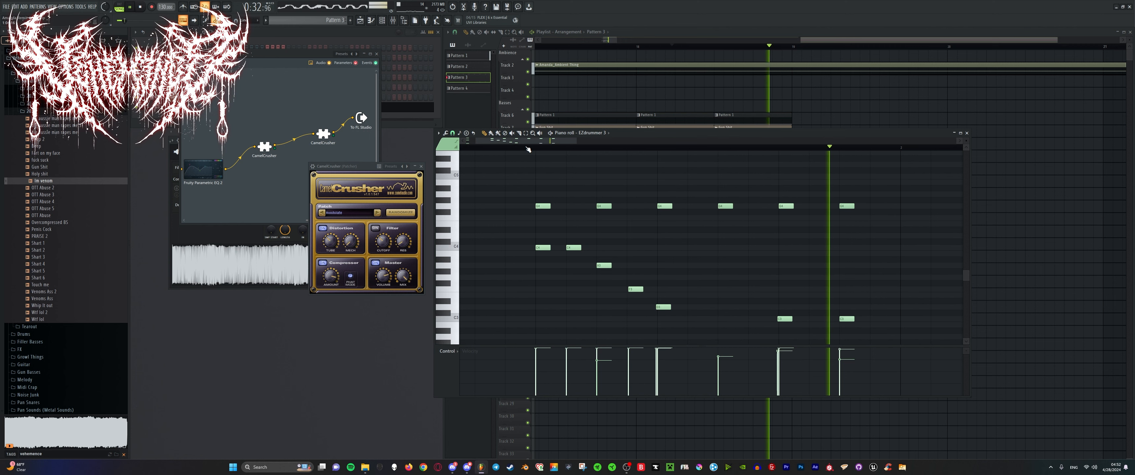
Insert Sausage Fattener on the Toms mixer track and place it above Fruity Parametric EQ 2.
{"action": "key", "text": "F9"}
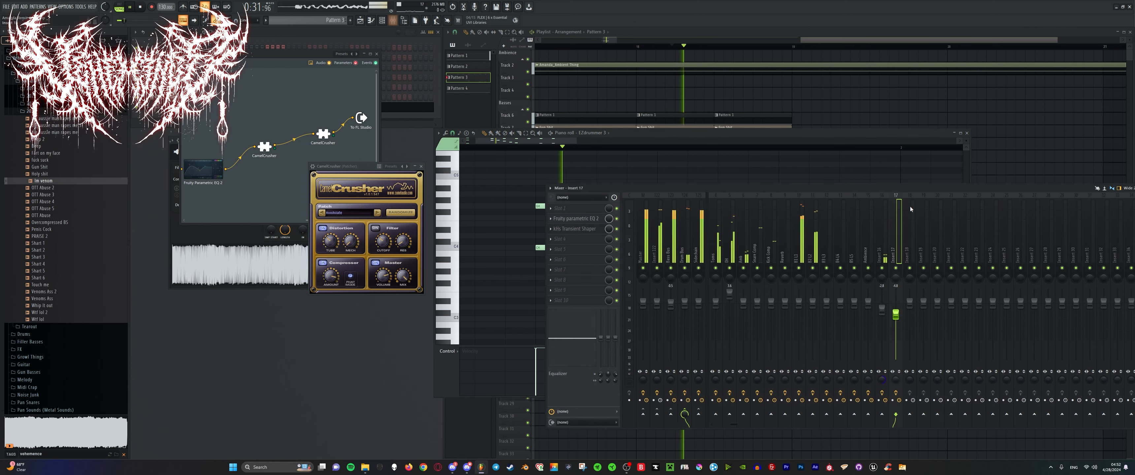
{"action": "key", "text": "space"}
{"action": "left_click", "coordinate": [758, 262]}
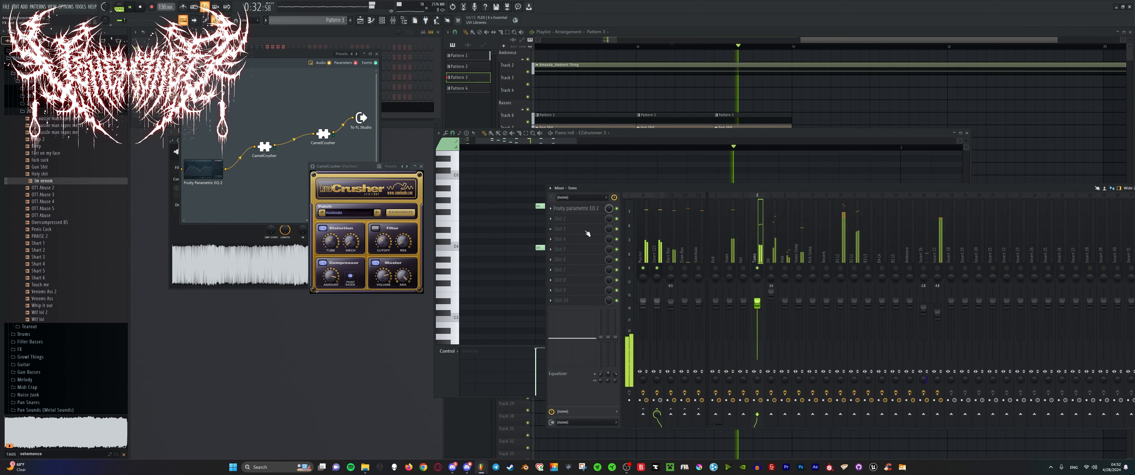
{"action": "key", "text": "space"}
{"action": "middle_click", "coordinate": [567, 220]}
{"action": "type", "text": "sa"}
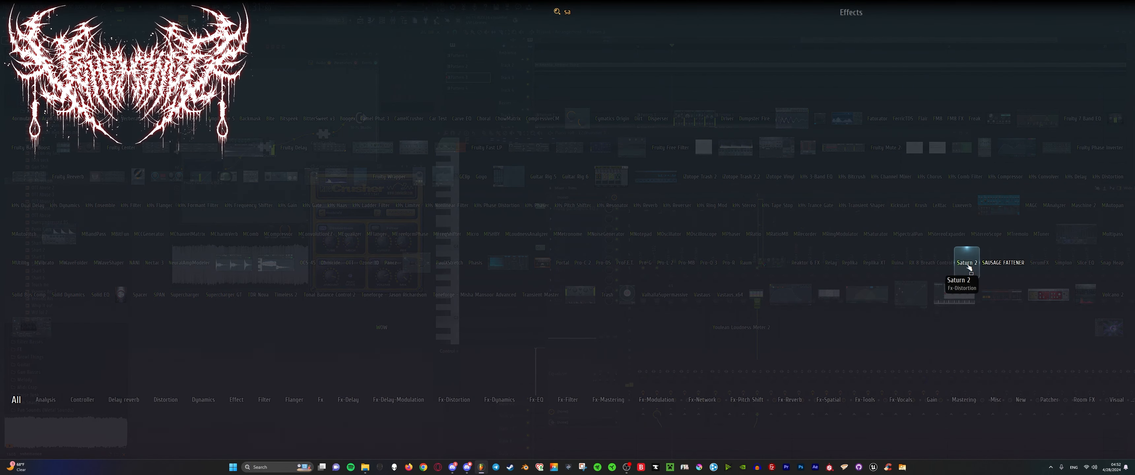
{"action": "key", "text": "Return"}
{"action": "key", "text": "space"}
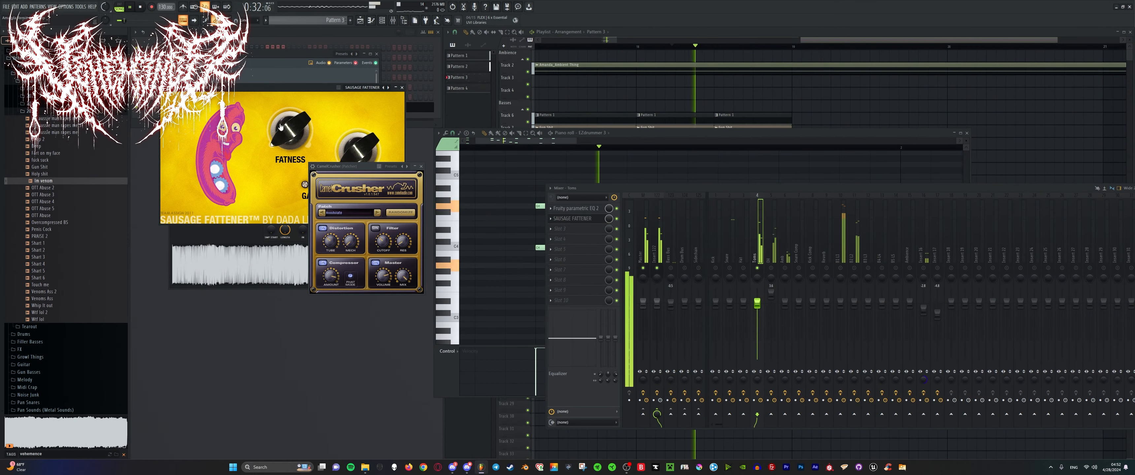
{"action": "key", "text": "space"}
{"action": "scroll", "coordinate": [581, 209], "scroll_direction": "down", "scroll_amount": 1}
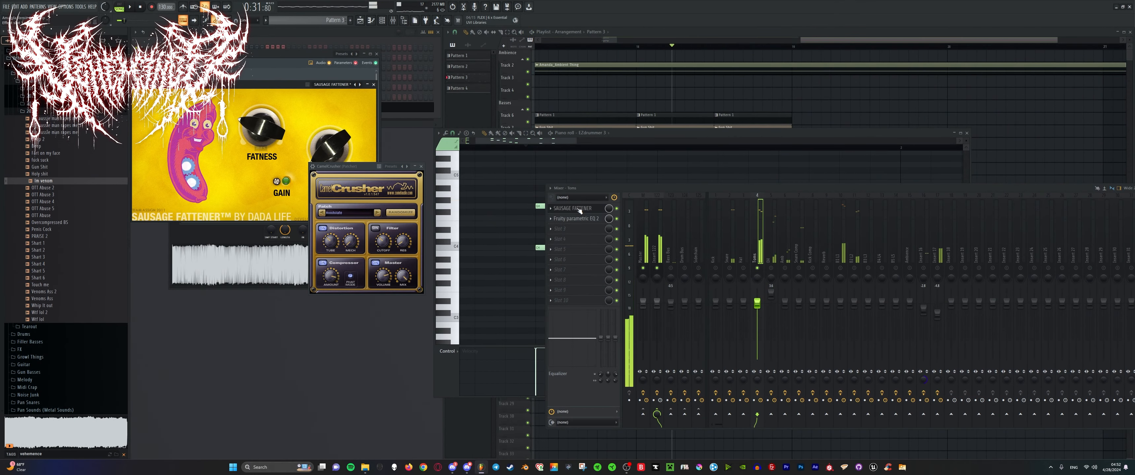
Steepen the low cut on band 1 of the Toms track's Fruity Parametric EQ 2, raise its cutoff frequency and audition it.
{"action": "left_click", "coordinate": [578, 220]}
{"action": "key", "text": "space"}
{"action": "key", "text": "space"}
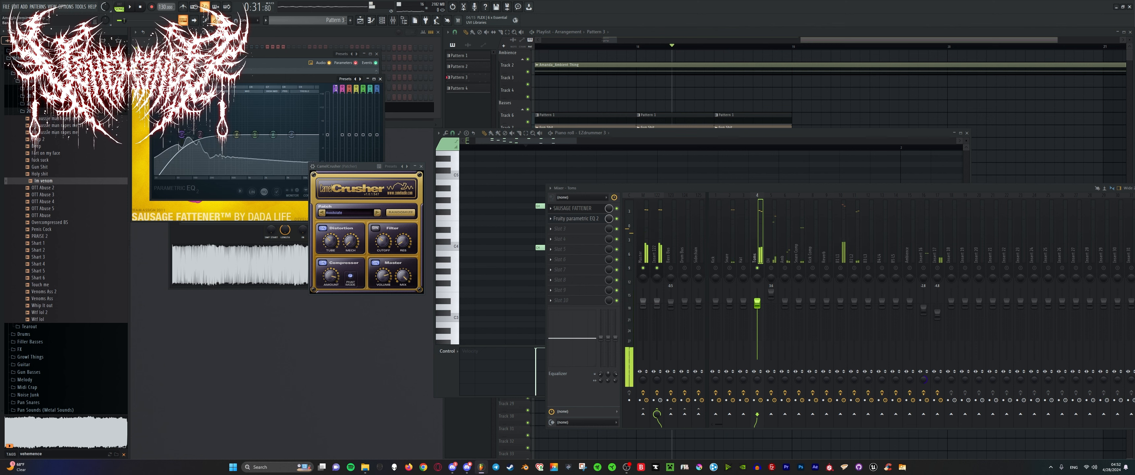
{"action": "right_click", "coordinate": [181, 134]}
{"action": "mouse_move", "coordinate": [196, 160]}
{"action": "left_click", "coordinate": [215, 197]}
{"action": "left_click_drag", "start_coordinate": [181, 135], "coordinate": [199, 134]}
{"action": "key", "text": "space"}
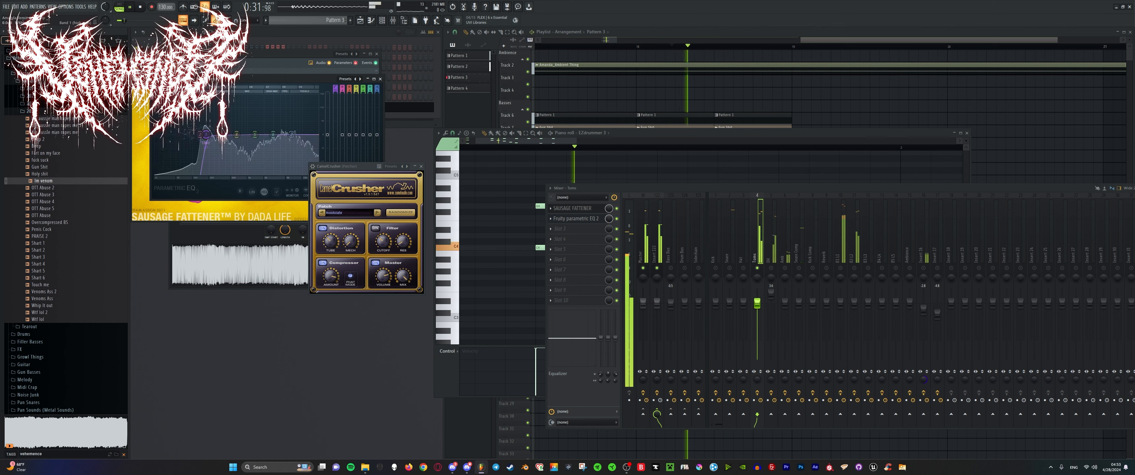
{"action": "key", "text": "space"}
Raise the Toms EQ's main level and adjust the low-cut frequency while auditioning the drums.
{"action": "left_click_drag", "start_coordinate": [328, 134], "coordinate": [327, 122]}
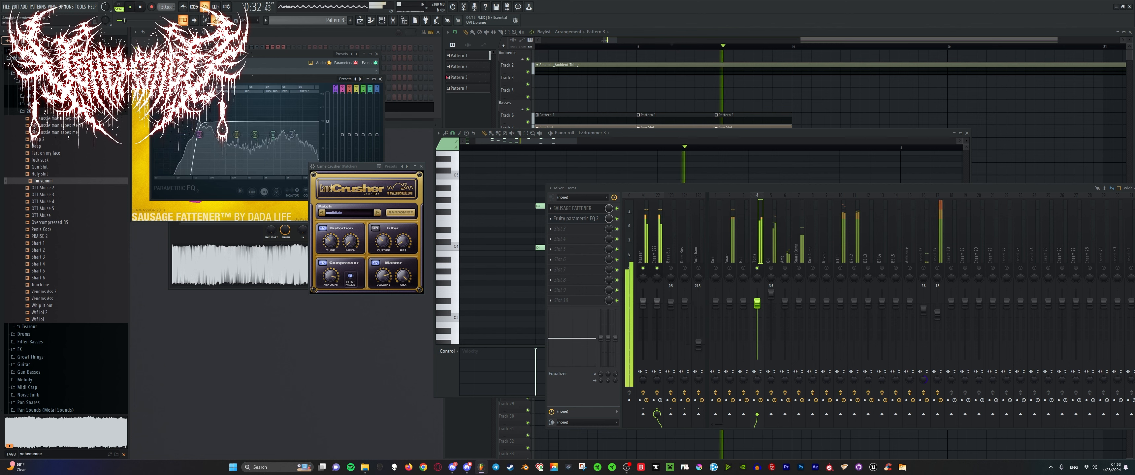
{"action": "key", "text": "space"}
{"action": "key", "text": "space"}
{"action": "left_click_drag", "start_coordinate": [199, 134], "coordinate": [218, 134]}
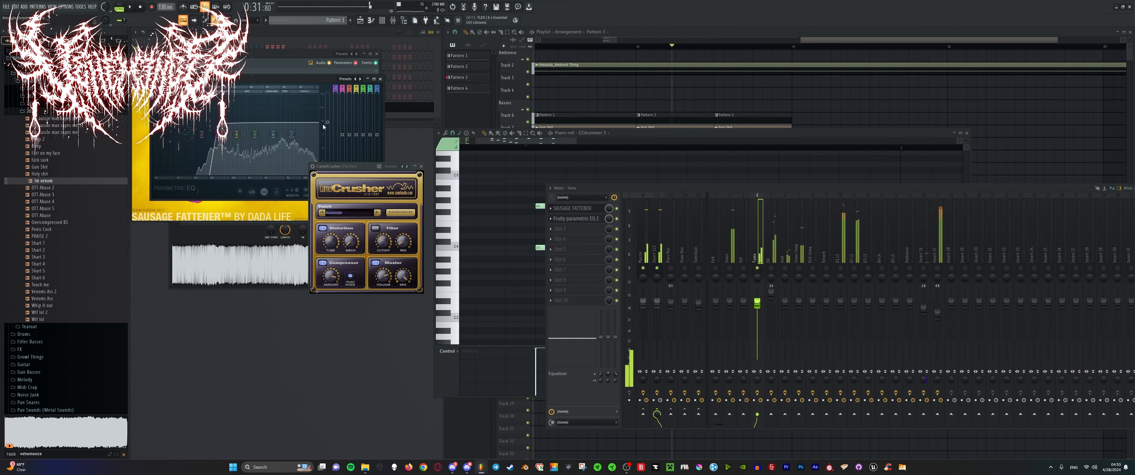
{"action": "key", "text": "space"}
{"action": "key", "text": "space"}
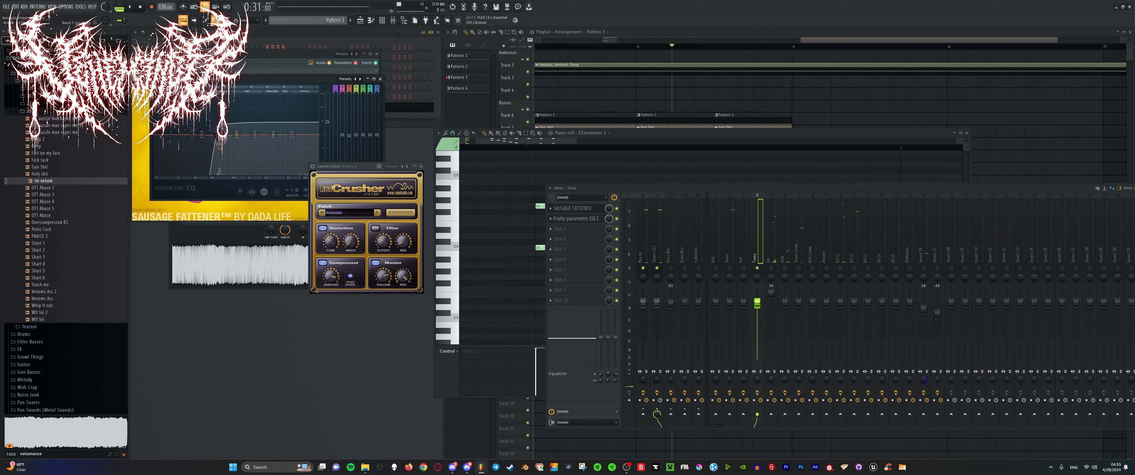
{"action": "key", "text": "space"}
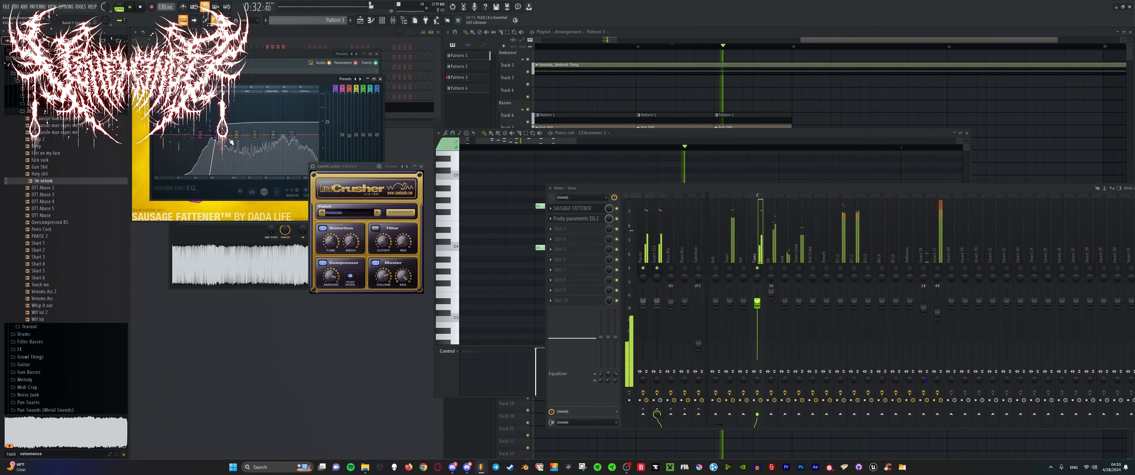
Add Saturn 2 to the Toms track below the EQ and move the CamelCrusher window clear of it.
{"action": "key", "text": "space"}
{"action": "middle_click", "coordinate": [573, 231]}
{"action": "type", "text": "sa"}
{"action": "left_click", "coordinate": [987, 264]}
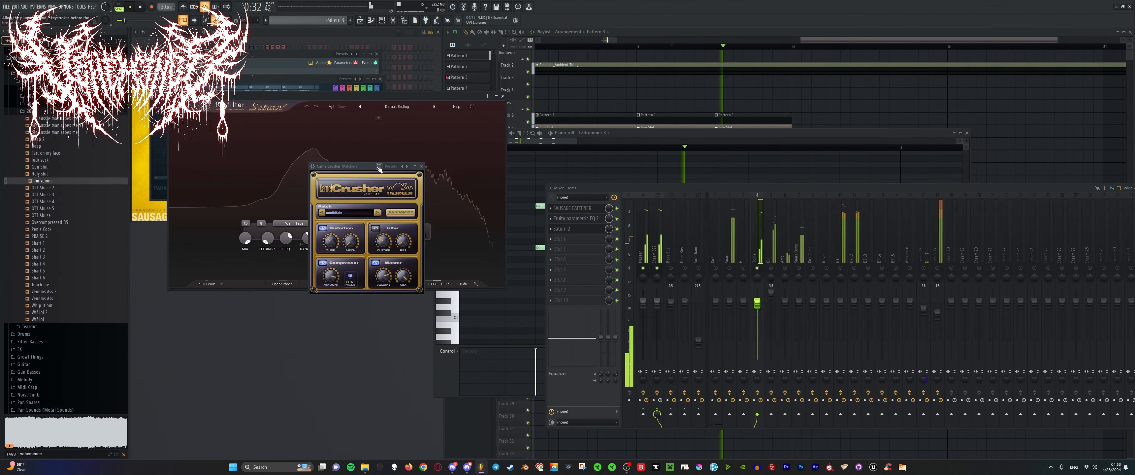
{"action": "key", "text": "space"}
{"action": "left_click_drag", "start_coordinate": [379, 168], "coordinate": [344, 257]}
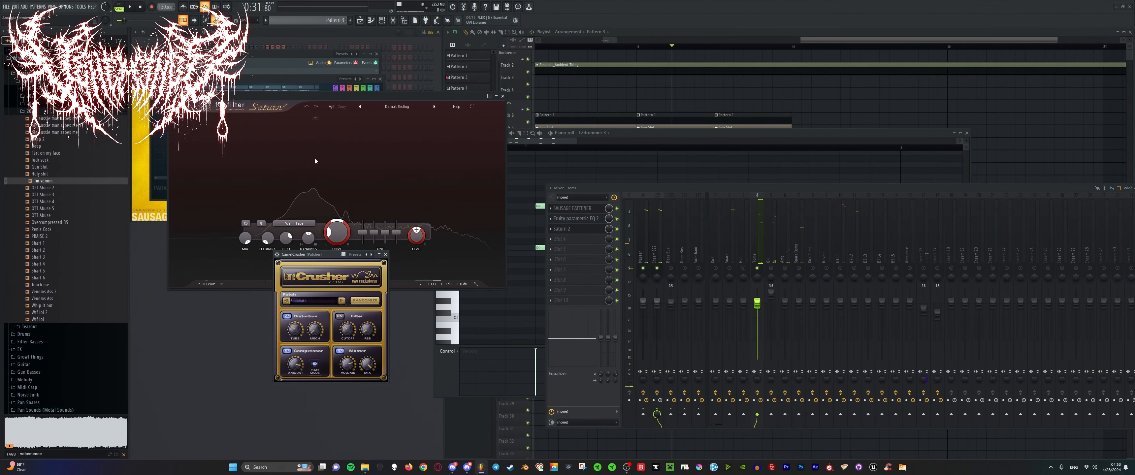
Split Saturn 2 into two bands, with the low band's level lowered and band 2's level raised.
{"action": "left_click", "coordinate": [324, 118]}
{"action": "key", "text": "space"}
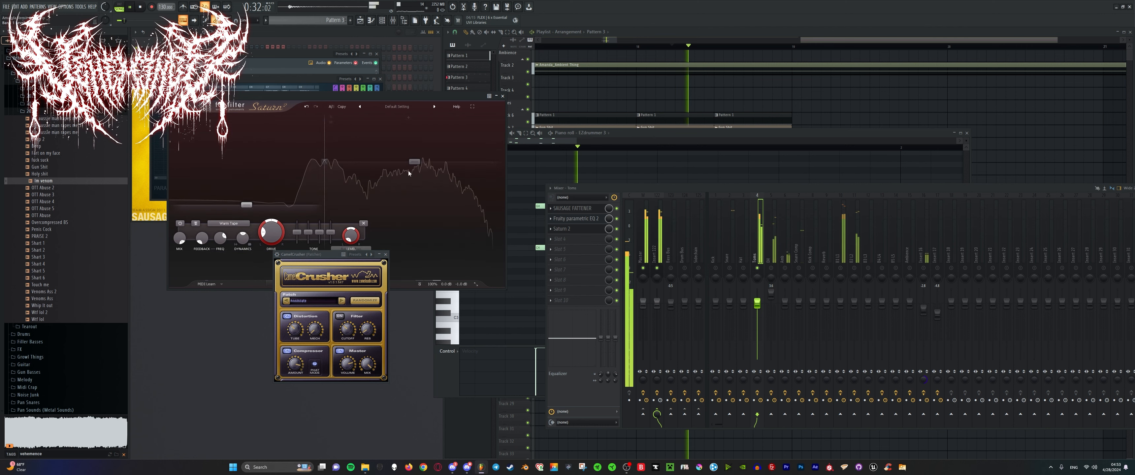
{"action": "left_click_drag", "start_coordinate": [407, 156], "coordinate": [413, 153]}
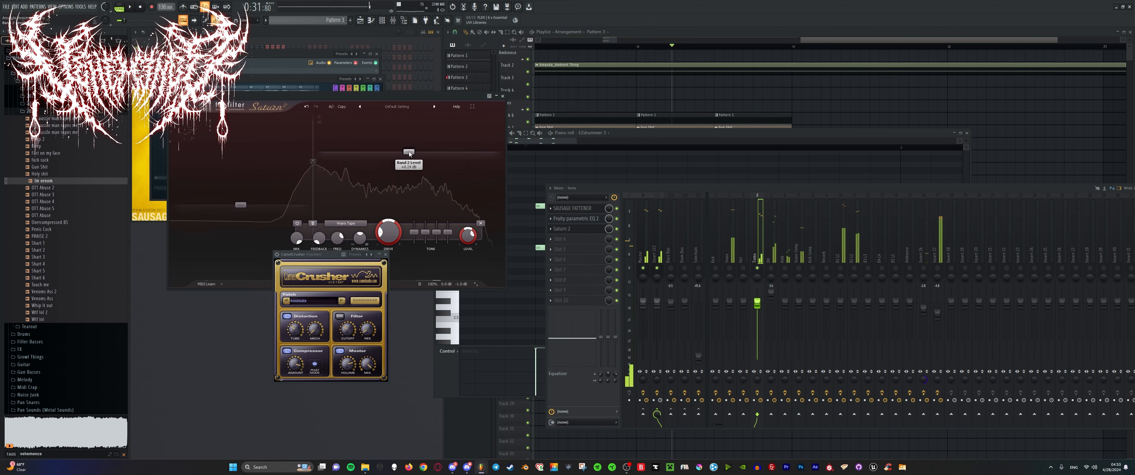
Split Saturn 2's upper range further to make four bands, raise the upper bands' levels and audition the toms.
{"action": "key", "text": "space"}
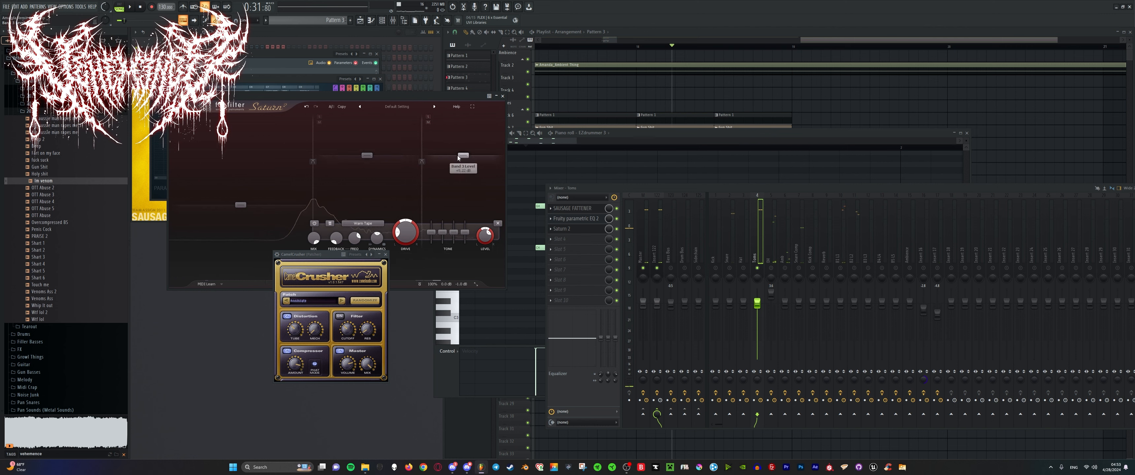
{"action": "key", "text": "space"}
{"action": "left_click_drag", "start_coordinate": [366, 156], "coordinate": [367, 154]}
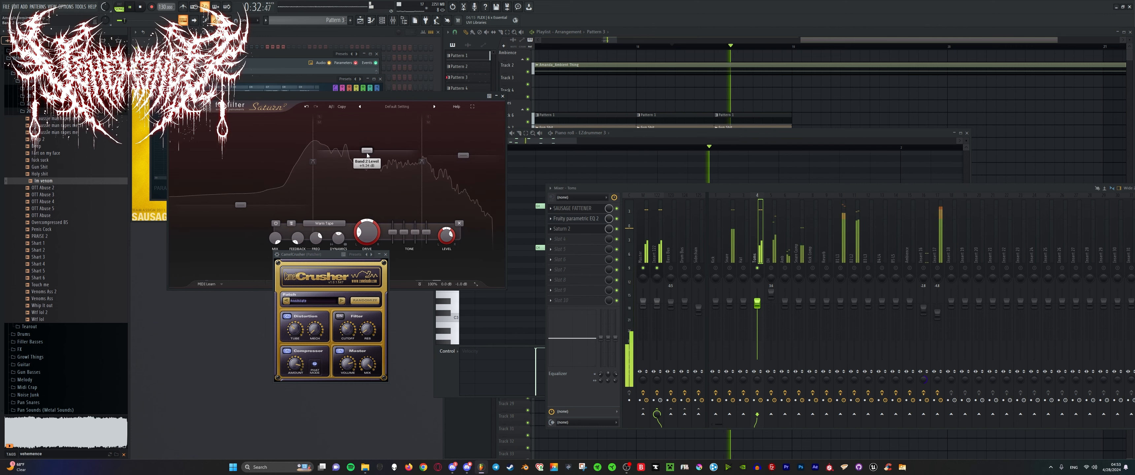
{"action": "left_click_drag", "start_coordinate": [463, 155], "coordinate": [486, 154]}
{"action": "left_click", "coordinate": [466, 122]}
{"action": "key", "text": "space"}
{"action": "key", "text": "space"}
{"action": "key", "text": "space"}
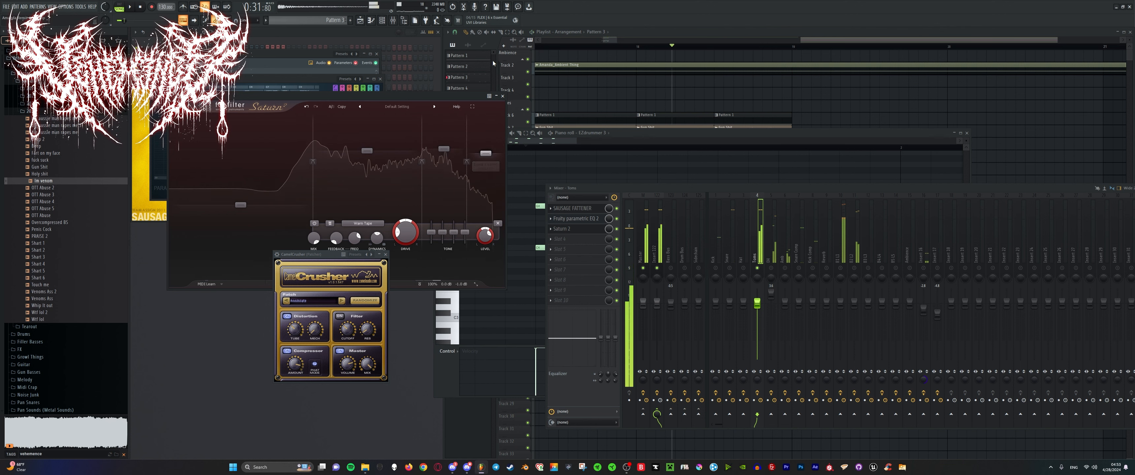
Fill the gaps between the tom hits in the piano roll with extra notes forming a descending fill, deleting the surplus lowest one.
{"action": "left_click", "coordinate": [721, 139]}
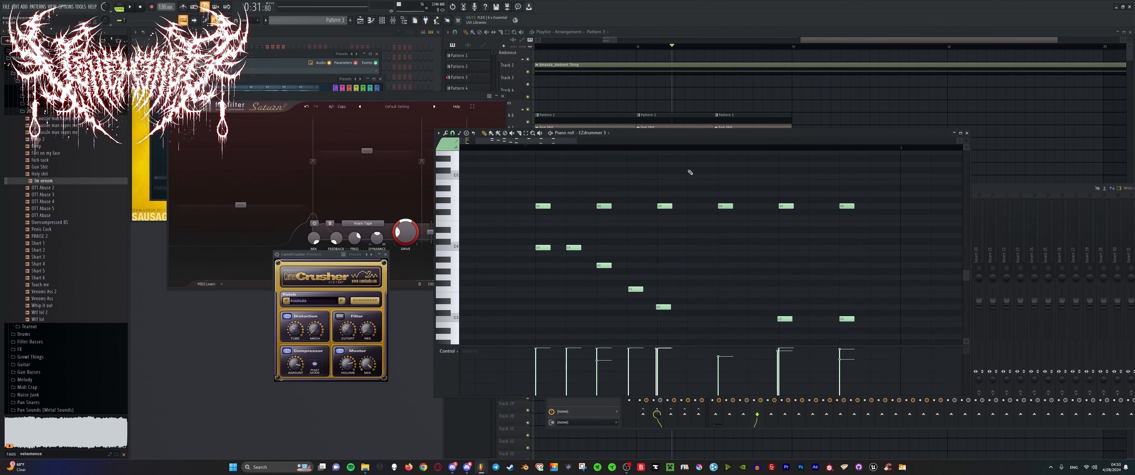
{"action": "left_click_drag", "start_coordinate": [549, 233], "coordinate": [547, 247]}
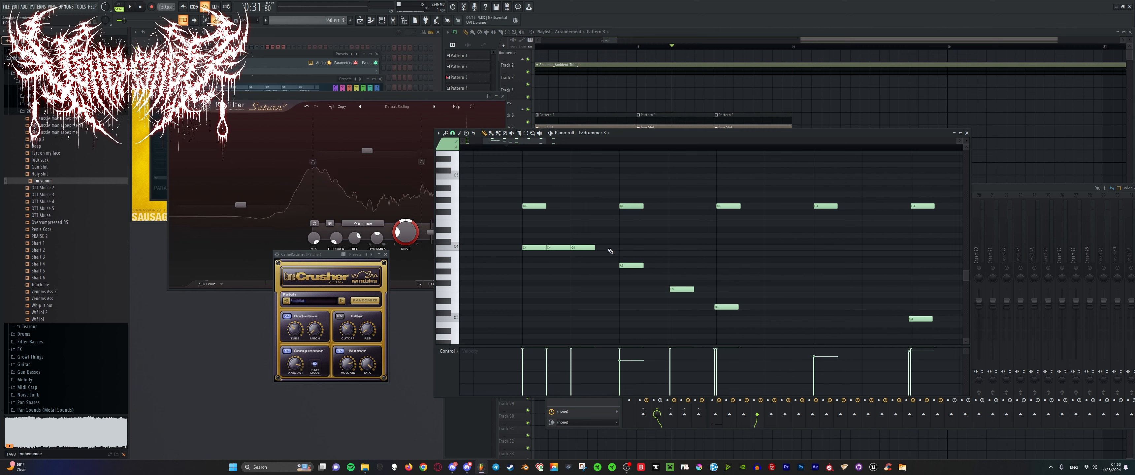
{"action": "left_click", "coordinate": [597, 247]}
{"action": "left_click_drag", "start_coordinate": [654, 271], "coordinate": [645, 278]}
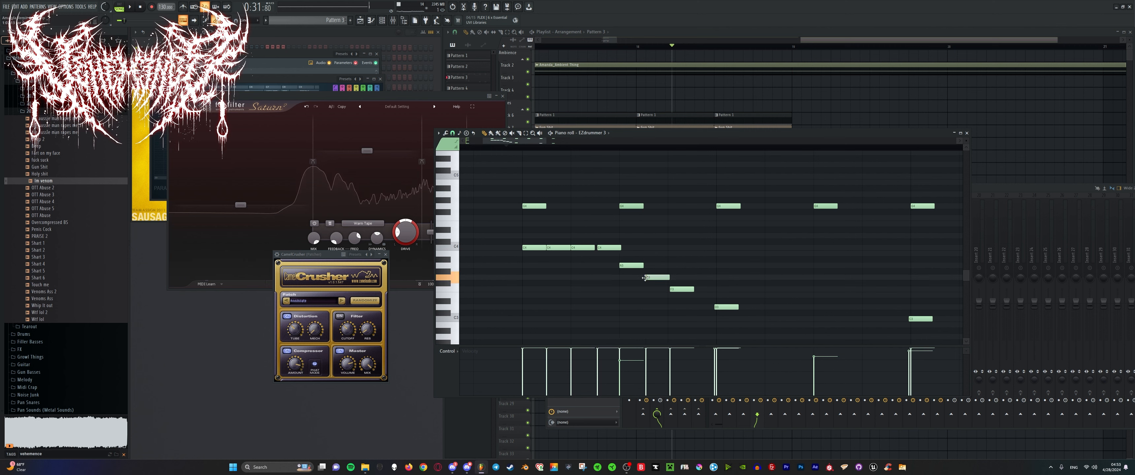
{"action": "left_click", "coordinate": [700, 296]}
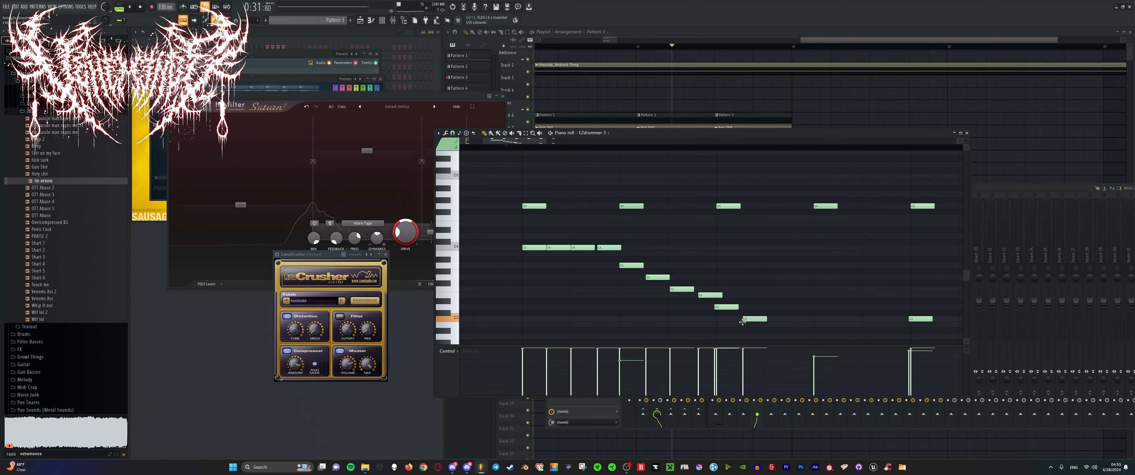
{"action": "right_click", "coordinate": [745, 333]}
{"action": "scroll", "coordinate": [608, 231], "scroll_direction": "down", "scroll_amount": 5}
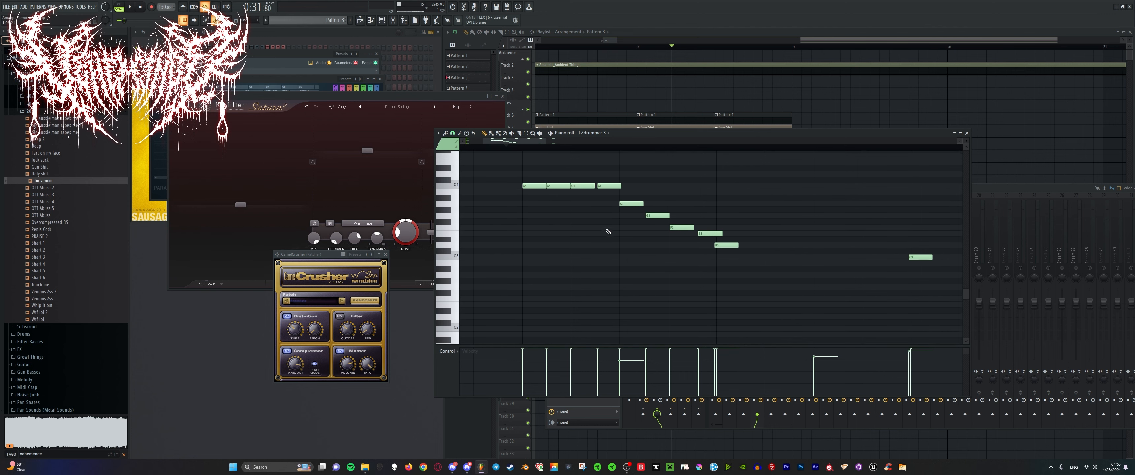
Move the fill's second note up a semitone and slightly later, and nudge the fifth note slightly earlier.
{"action": "left_click_drag", "start_coordinate": [557, 186], "coordinate": [562, 180]}
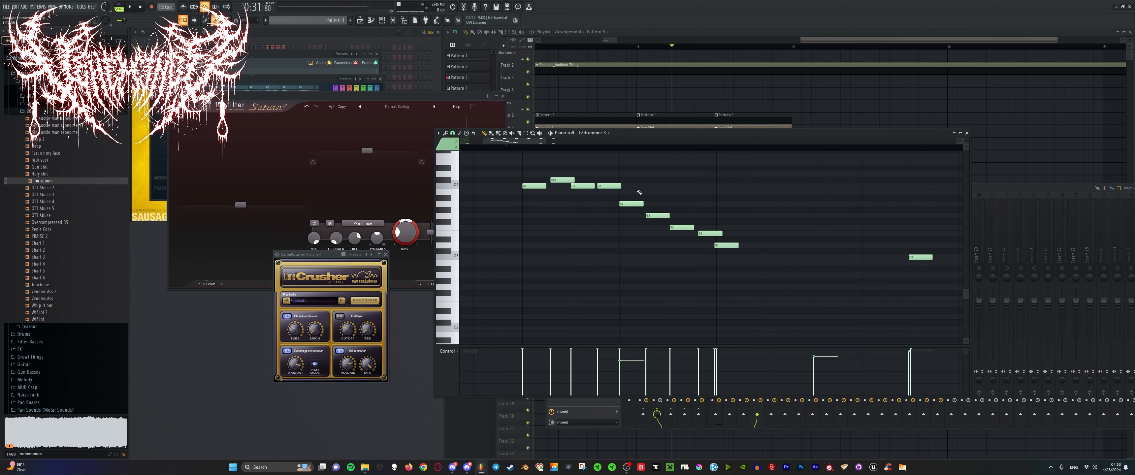
{"action": "scroll", "coordinate": [608, 207], "scroll_direction": "up", "scroll_amount": 2}
{"action": "right_click", "coordinate": [651, 210]}
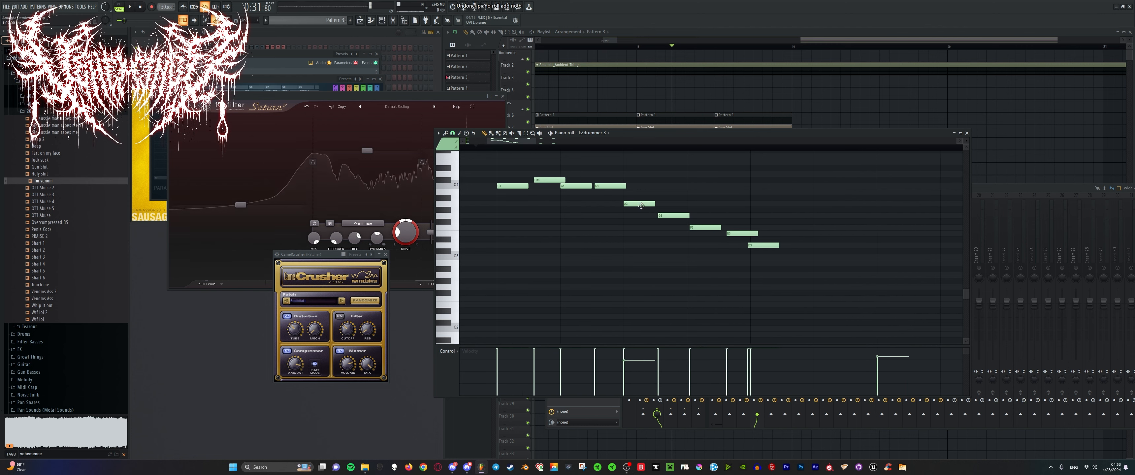
{"action": "left_click_drag", "start_coordinate": [638, 204], "coordinate": [632, 204]}
{"action": "double_click", "coordinate": [632, 204]}
{"action": "left_click", "coordinate": [613, 184]}
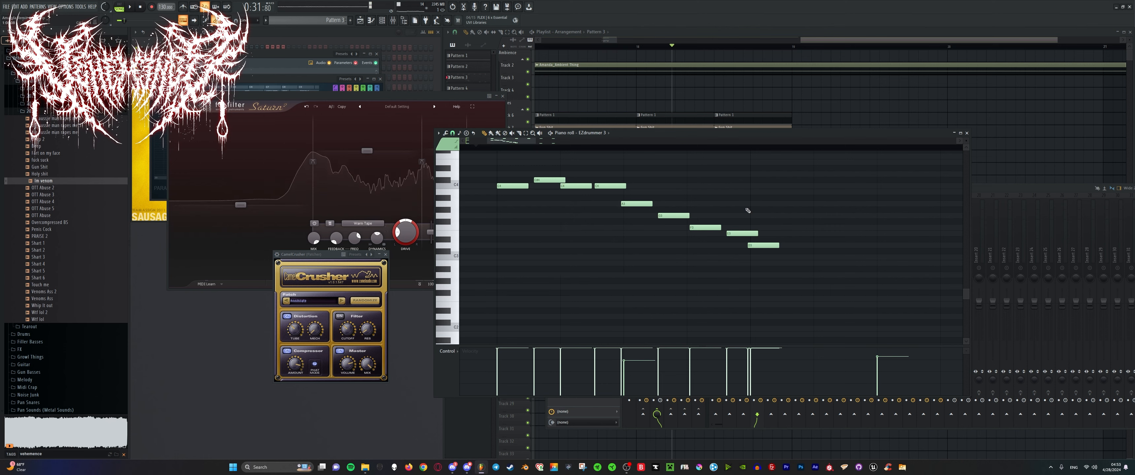
Close the piano roll and lower the Toms mixer fader slightly while auditioning the fill.
{"action": "key", "text": "space"}
{"action": "left_click", "coordinate": [967, 133]}
{"action": "key", "text": "space"}
{"action": "key", "text": "space"}
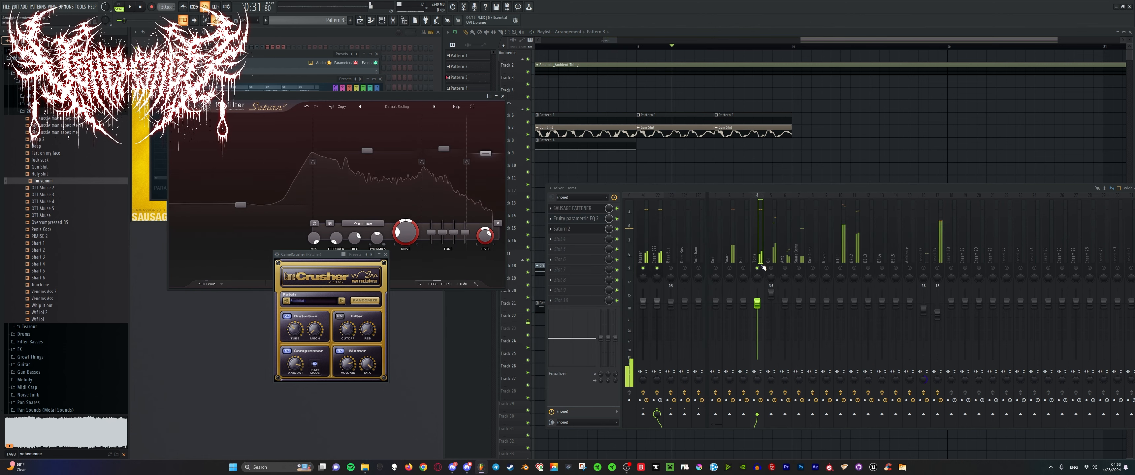
{"action": "left_click_drag", "start_coordinate": [757, 303], "coordinate": [757, 308]}
{"action": "key", "text": "space"}
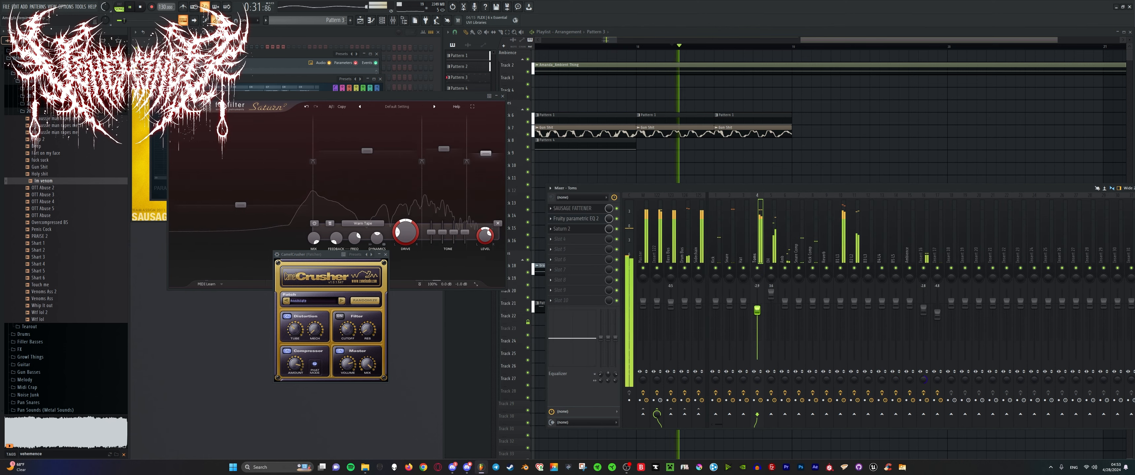
{"action": "key", "text": "space"}
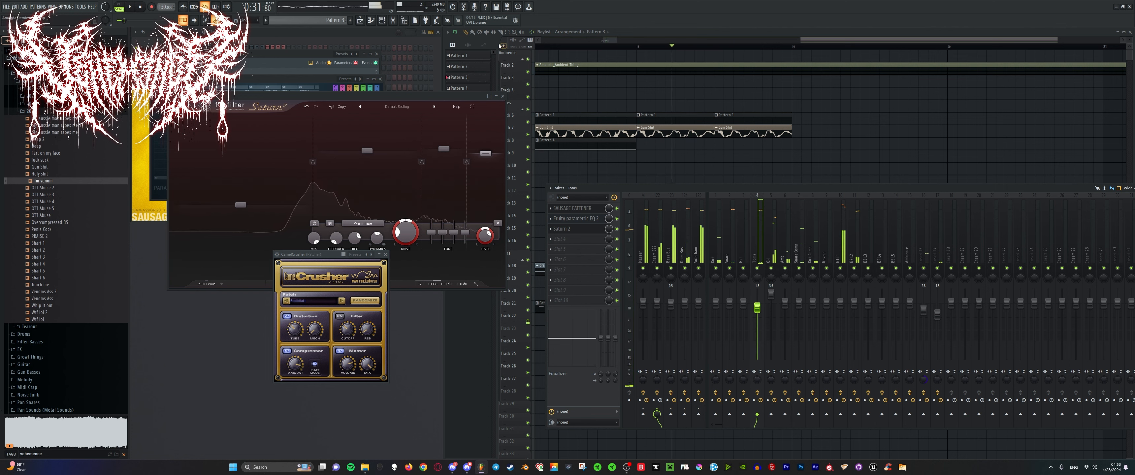
Reopen the Toms track's Fruity Parametric EQ 2, lower the low-cut frequency and audition the result.
{"action": "left_click", "coordinate": [570, 219]}
{"action": "key", "text": "space"}
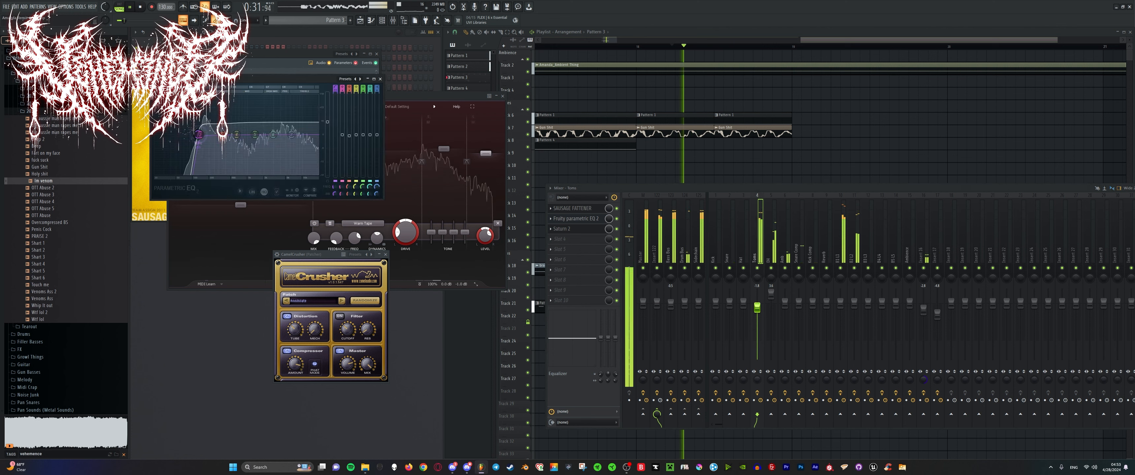
{"action": "key", "text": "space"}
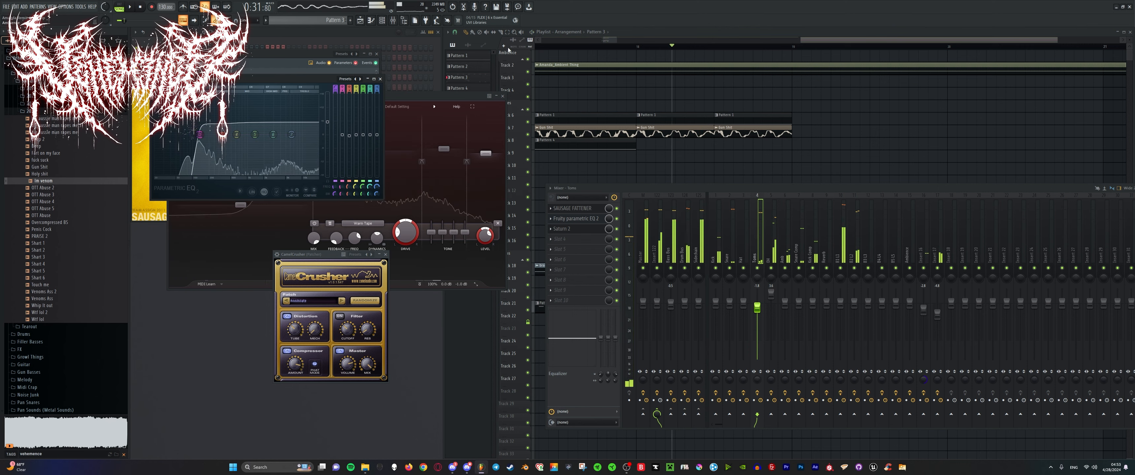
Play the Playlist arrangement from before the first bass and drum clips to review the section with the new tom fill.
{"action": "right_click", "coordinate": [723, 171]}
{"action": "scroll", "coordinate": [717, 172], "scroll_direction": "down", "scroll_amount": 3}
{"action": "scroll", "coordinate": [717, 132], "scroll_direction": "up", "scroll_amount": 1}
{"action": "left_click", "coordinate": [700, 47]}
{"action": "key", "text": "space"}
{"action": "scroll", "coordinate": [932, 162], "scroll_direction": "up", "scroll_amount": 3}
{"action": "scroll", "coordinate": [793, 181], "scroll_direction": "down", "scroll_amount": 4}
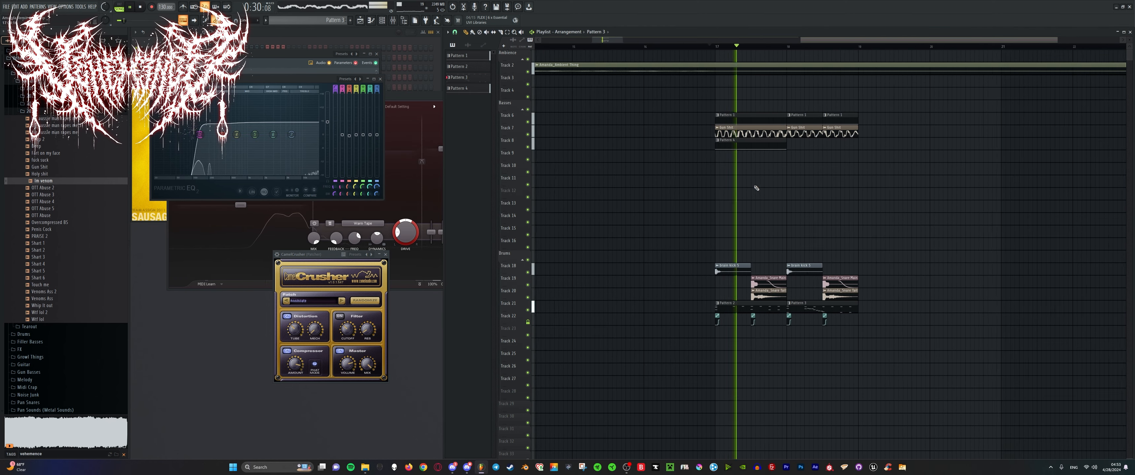
{"action": "scroll", "coordinate": [775, 199], "scroll_direction": "up", "scroll_amount": 4}
{"action": "scroll", "coordinate": [788, 216], "scroll_direction": "down", "scroll_amount": 3}
{"action": "scroll", "coordinate": [762, 214], "scroll_direction": "up", "scroll_amount": 5}
{"action": "scroll", "coordinate": [710, 209], "scroll_direction": "down", "scroll_amount": 5}
{"action": "scroll", "coordinate": [749, 234], "scroll_direction": "up", "scroll_amount": 3}
{"action": "scroll", "coordinate": [677, 209], "scroll_direction": "down", "scroll_amount": 4}
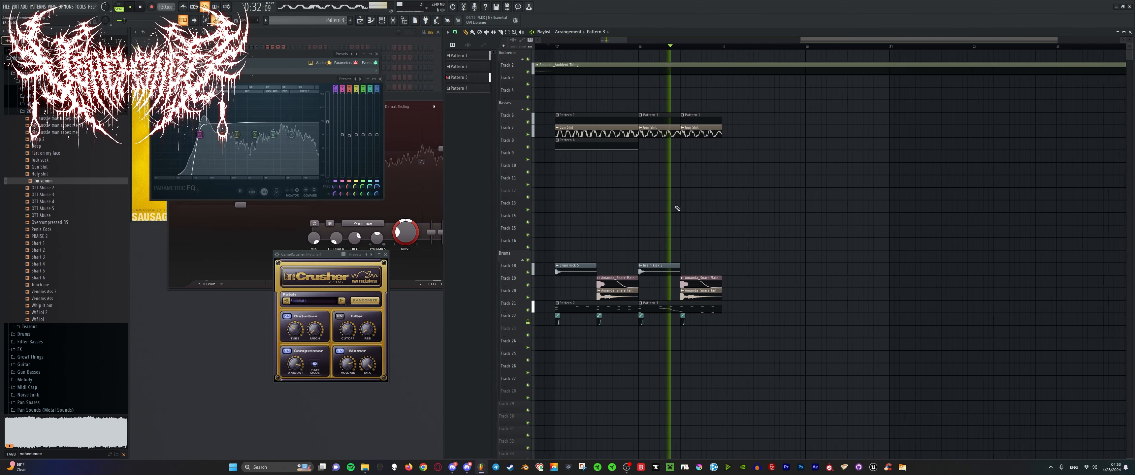
Replay the bass and drum section in the Playlist several times to check how the tom fill sits.
{"action": "scroll", "coordinate": [676, 208], "scroll_direction": "up", "scroll_amount": 5}
{"action": "scroll", "coordinate": [676, 209], "scroll_direction": "down", "scroll_amount": 4}
{"action": "scroll", "coordinate": [676, 208], "scroll_direction": "up", "scroll_amount": 3}
{"action": "key", "text": "space"}
{"action": "key", "text": "space"}
{"action": "scroll", "coordinate": [669, 208], "scroll_direction": "down", "scroll_amount": 5}
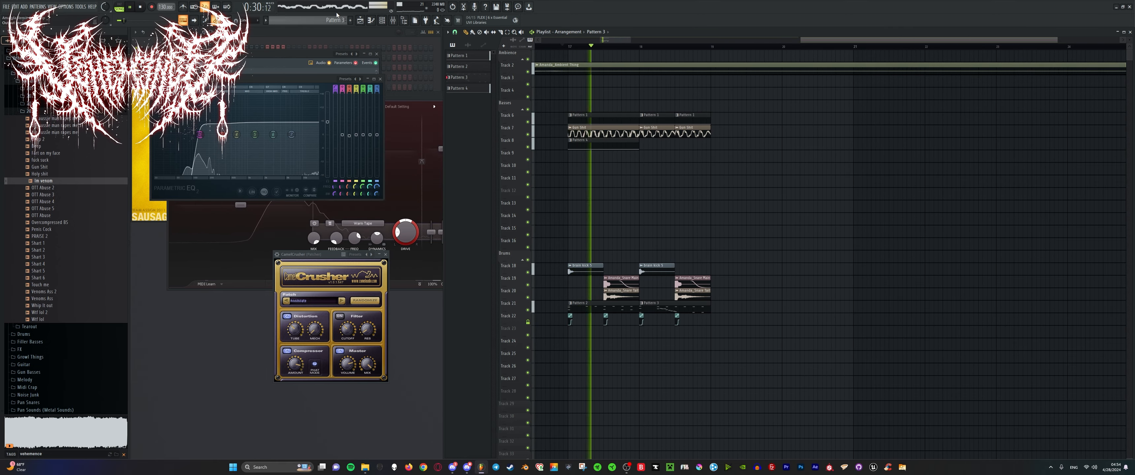
{"action": "scroll", "coordinate": [623, 209], "scroll_direction": "up", "scroll_amount": 5}
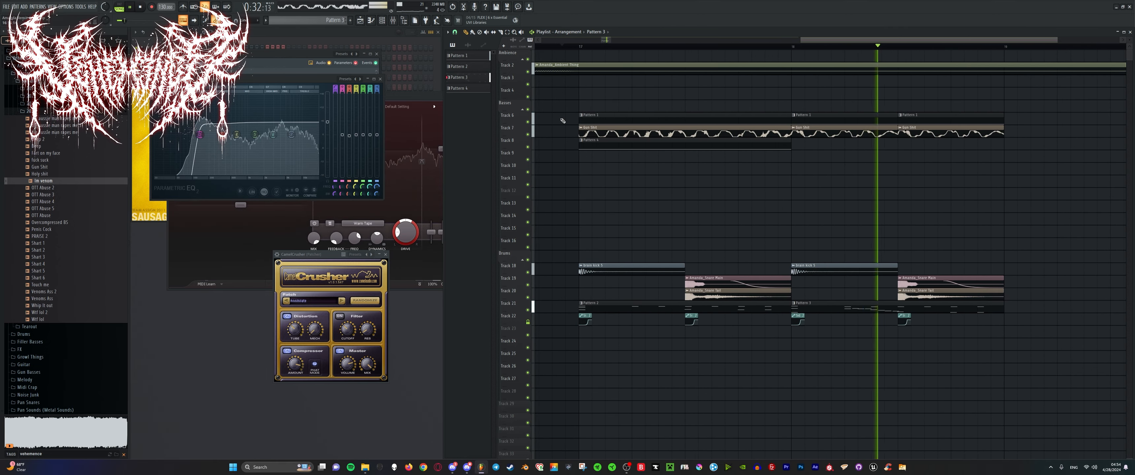
{"action": "scroll", "coordinate": [650, 186], "scroll_direction": "down", "scroll_amount": 5}
{"action": "scroll", "coordinate": [730, 226], "scroll_direction": "up", "scroll_amount": 4}
{"action": "scroll", "coordinate": [668, 198], "scroll_direction": "down", "scroll_amount": 4}
{"action": "key", "text": "space"}
{"action": "key", "text": "space"}
{"action": "scroll", "coordinate": [669, 197], "scroll_direction": "up", "scroll_amount": 5}
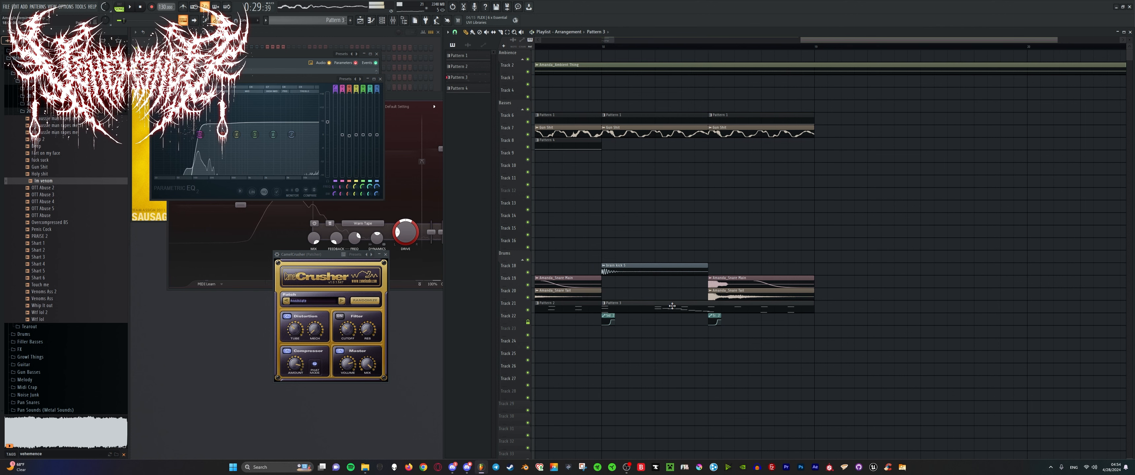
Open the EZdrummer tom fill pattern in the piano roll, inspect its notes during playback and close it.
{"action": "double_click", "coordinate": [672, 306]}
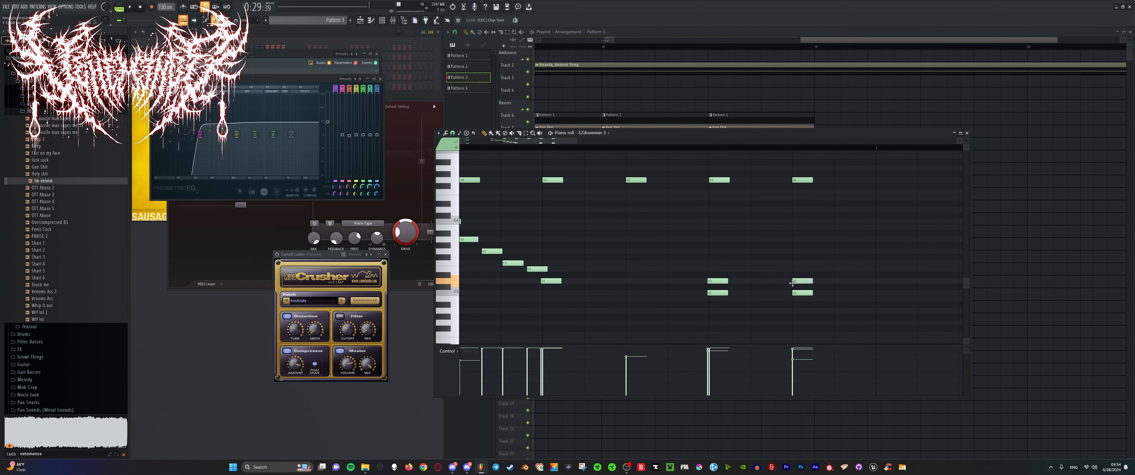
{"action": "key", "text": "space"}
{"action": "scroll", "coordinate": [652, 249], "scroll_direction": "down", "scroll_amount": 6}
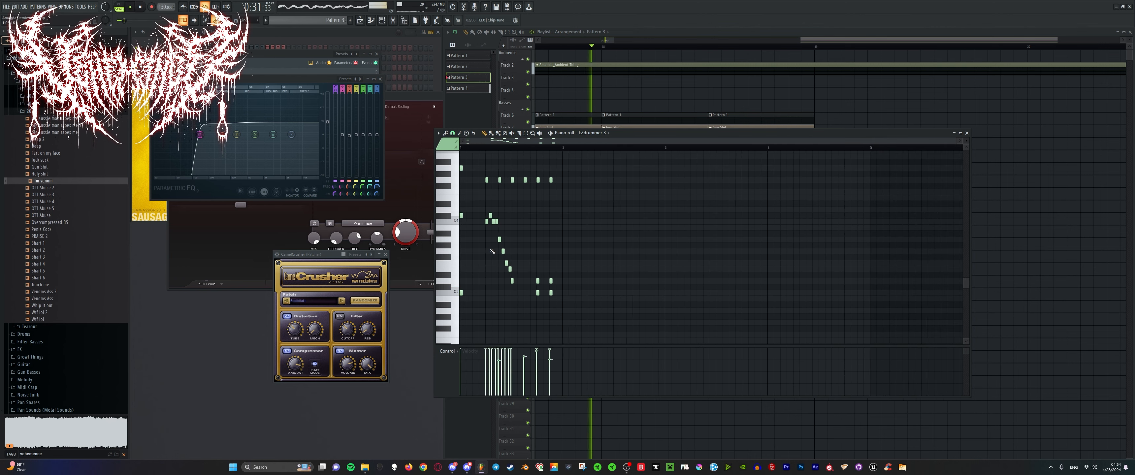
{"action": "scroll", "coordinate": [492, 251], "scroll_direction": "up", "scroll_amount": 6}
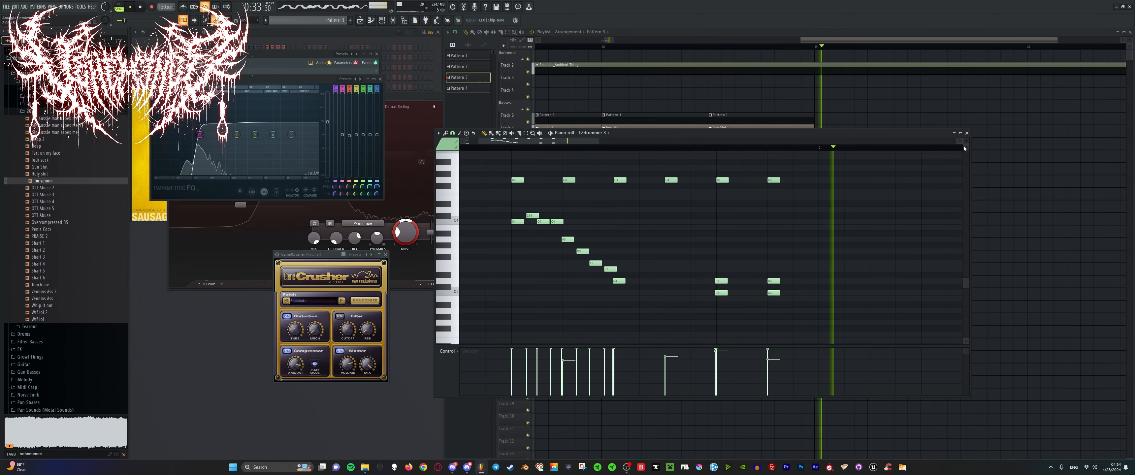
{"action": "key", "text": "space"}
{"action": "left_click", "coordinate": [966, 133]}
Compare the short section with the rest of the Playlist arrangement and play the section through again.
{"action": "scroll", "coordinate": [700, 304], "scroll_direction": "down", "scroll_amount": 6}
{"action": "scroll", "coordinate": [704, 304], "scroll_direction": "up", "scroll_amount": 4}
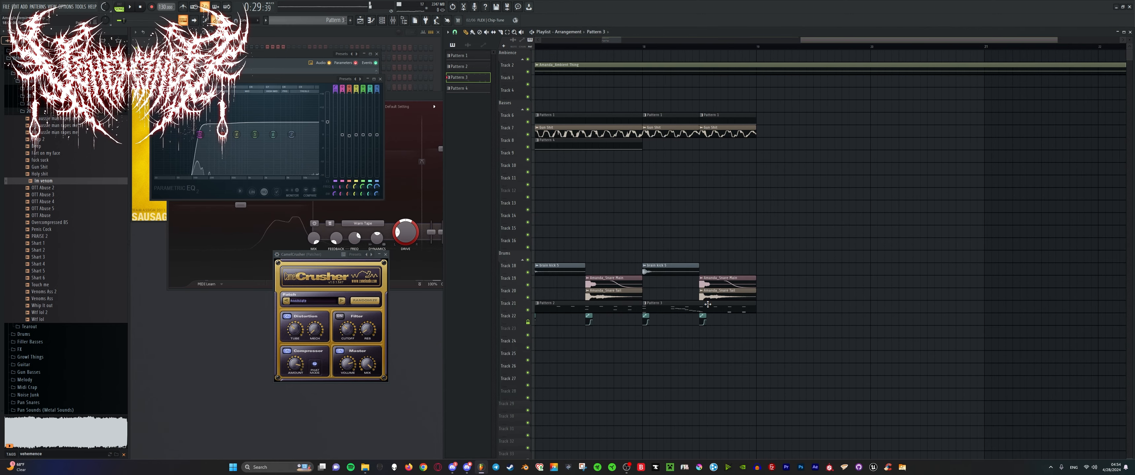
{"action": "scroll", "coordinate": [708, 304], "scroll_direction": "down", "scroll_amount": 7}
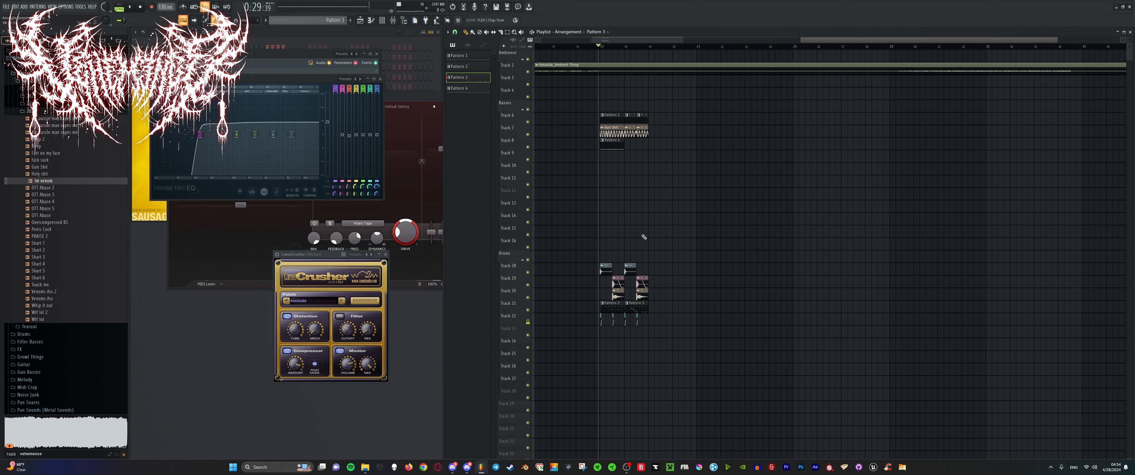
{"action": "scroll", "coordinate": [644, 238], "scroll_direction": "down", "scroll_amount": 6}
{"action": "scroll", "coordinate": [630, 196], "scroll_direction": "up", "scroll_amount": 2}
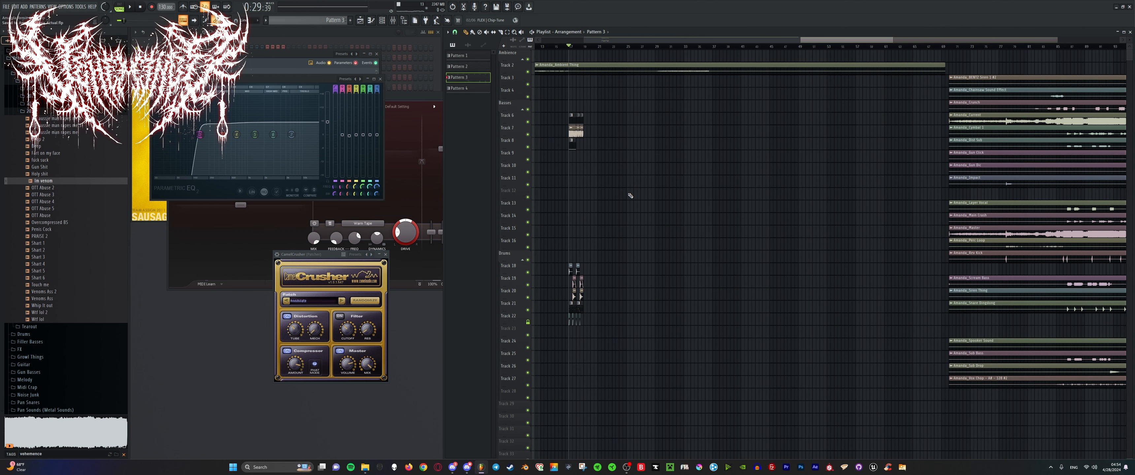
{"action": "scroll", "coordinate": [595, 231], "scroll_direction": "up", "scroll_amount": 8}
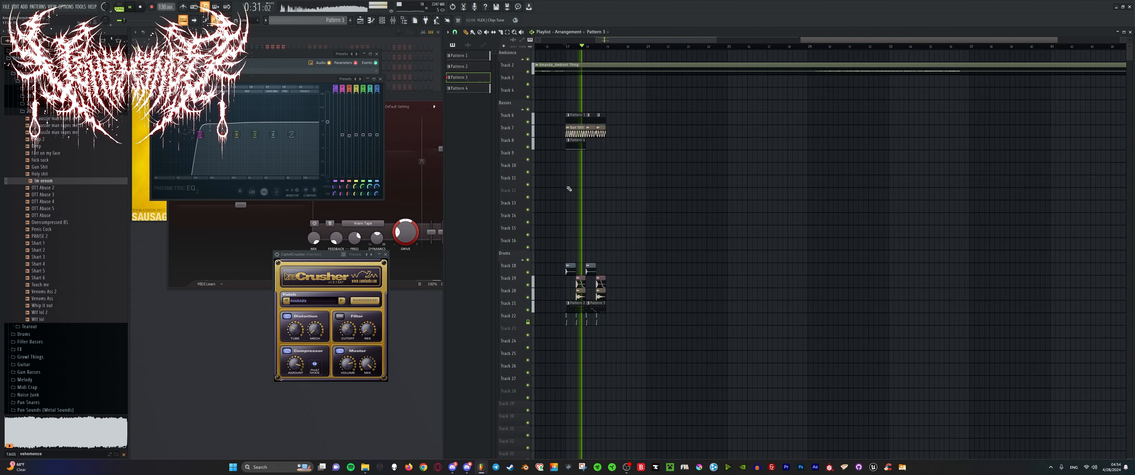
{"action": "scroll", "coordinate": [596, 231], "scroll_direction": "up", "scroll_amount": 2}
{"action": "scroll", "coordinate": [694, 264], "scroll_direction": "down", "scroll_amount": 3}
{"action": "scroll", "coordinate": [722, 282], "scroll_direction": "up", "scroll_amount": 5}
{"action": "scroll", "coordinate": [677, 295], "scroll_direction": "down", "scroll_amount": 5}
{"action": "scroll", "coordinate": [675, 299], "scroll_direction": "up", "scroll_amount": 5}
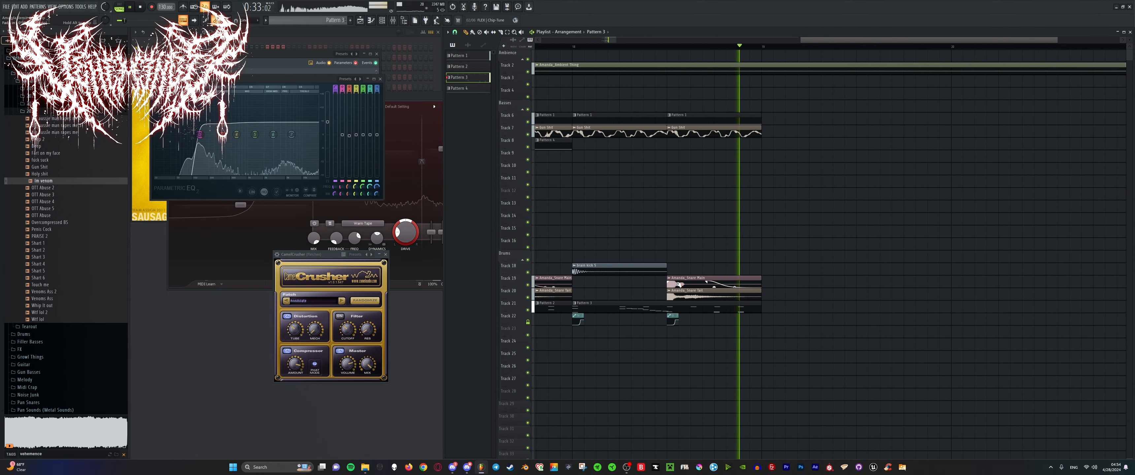
{"action": "scroll", "coordinate": [674, 300], "scroll_direction": "down", "scroll_amount": 3}
{"action": "key", "text": "space"}
{"action": "scroll", "coordinate": [675, 301], "scroll_direction": "down", "scroll_amount": 2}
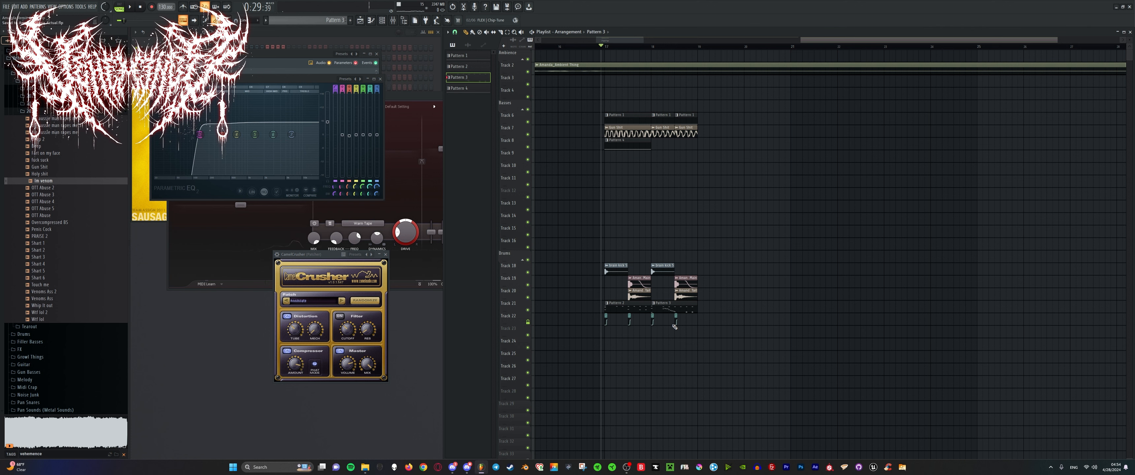
Close all open plugin windows and check the recording's audio levels in OBS before returning to FL Studio.
{"action": "key", "text": "F12"}
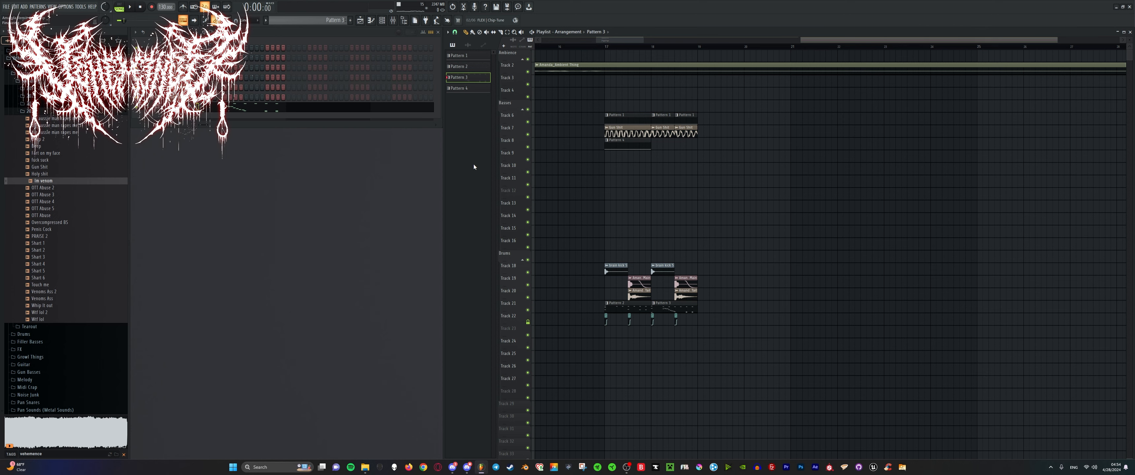
{"action": "left_click", "coordinate": [626, 467]}
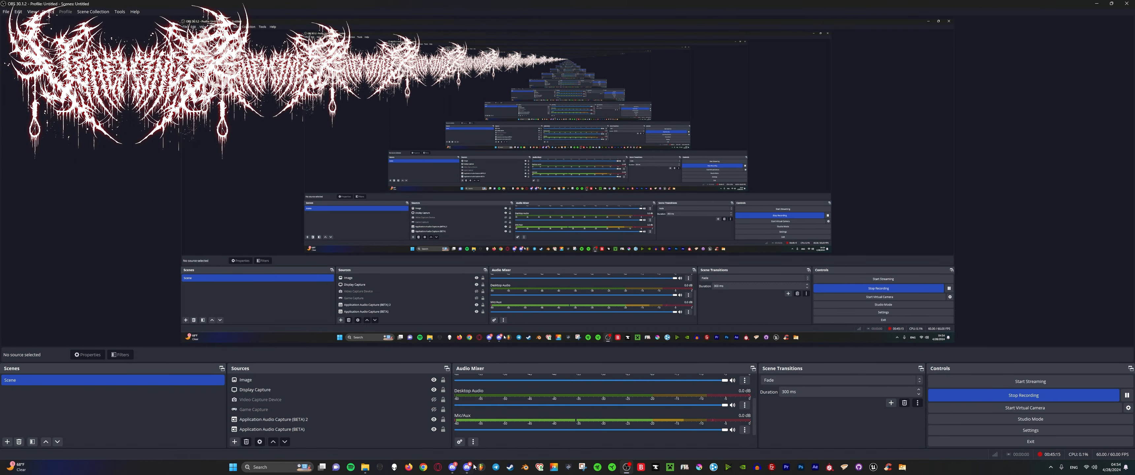
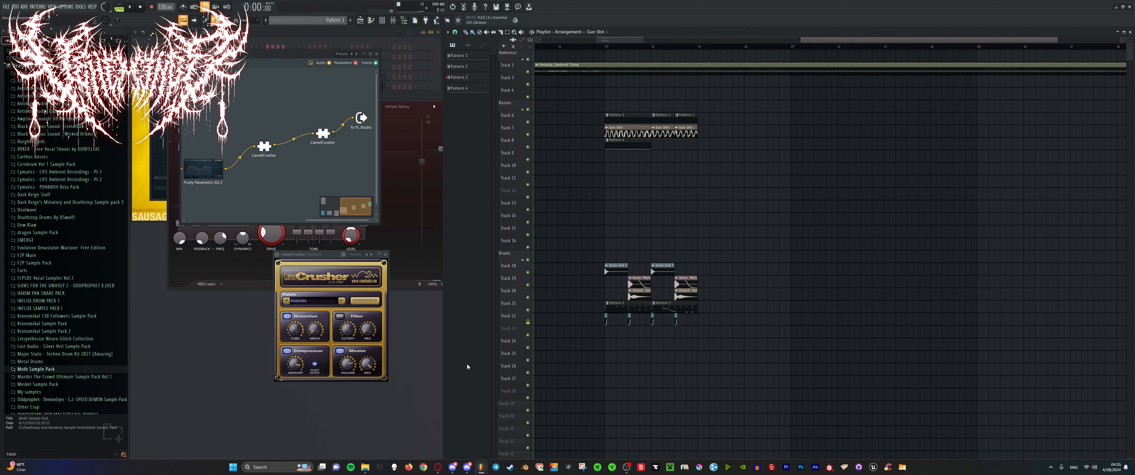
{"action": "key", "text": "alt+F12"}
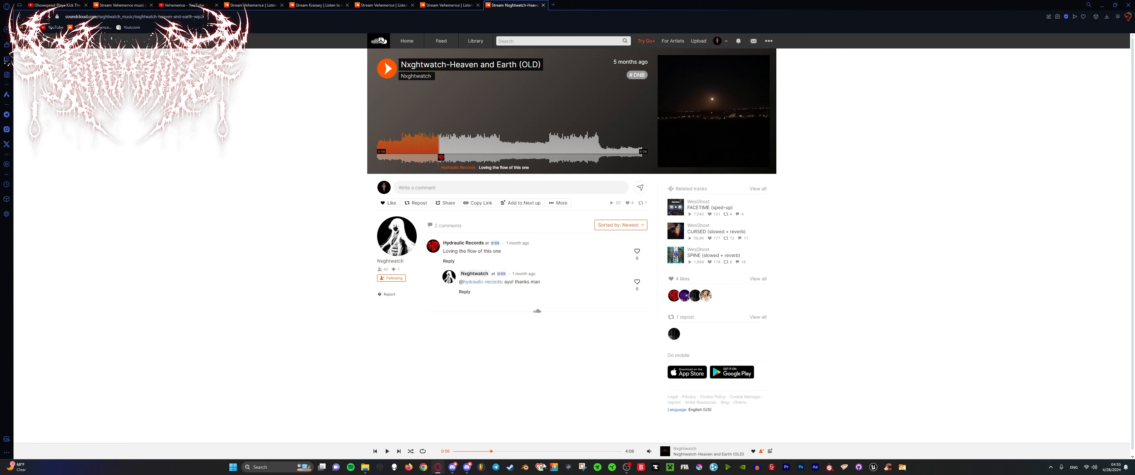
{"action": "left_click", "coordinate": [627, 467]}
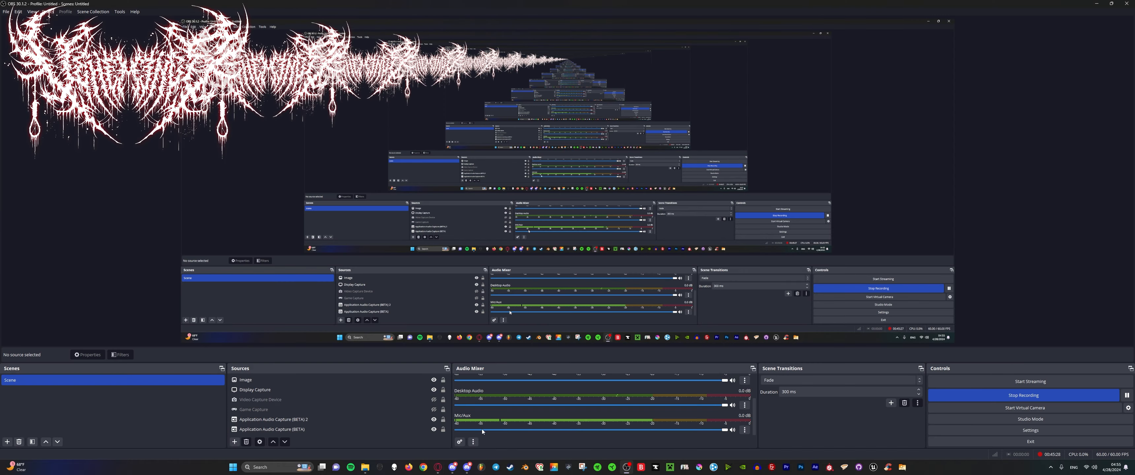
{"action": "left_click", "coordinate": [482, 467]}
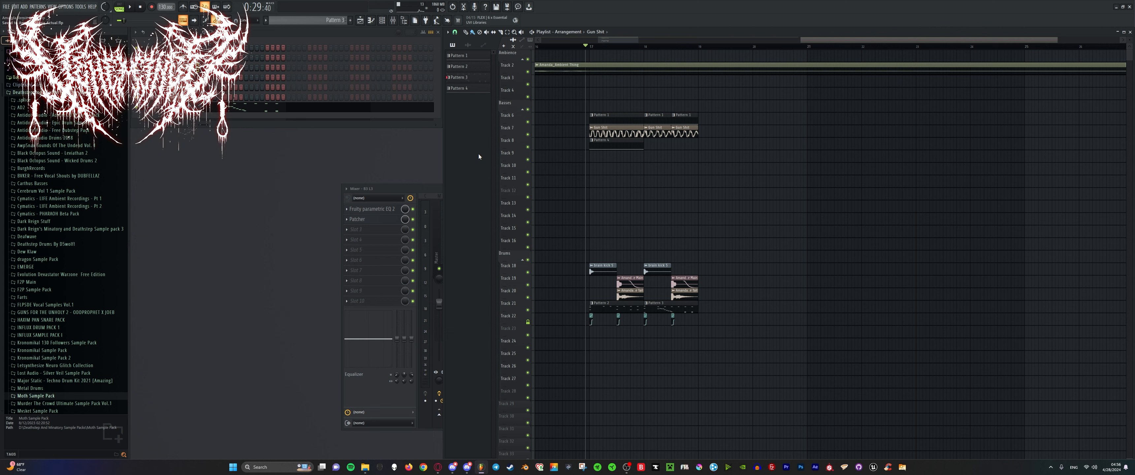
Bring the mixer fully into view, select the Master track and add Patcher to one of its effect slots.
{"action": "left_click_drag", "start_coordinate": [434, 188], "coordinate": [477, 189]}
{"action": "left_click", "coordinate": [445, 211]}
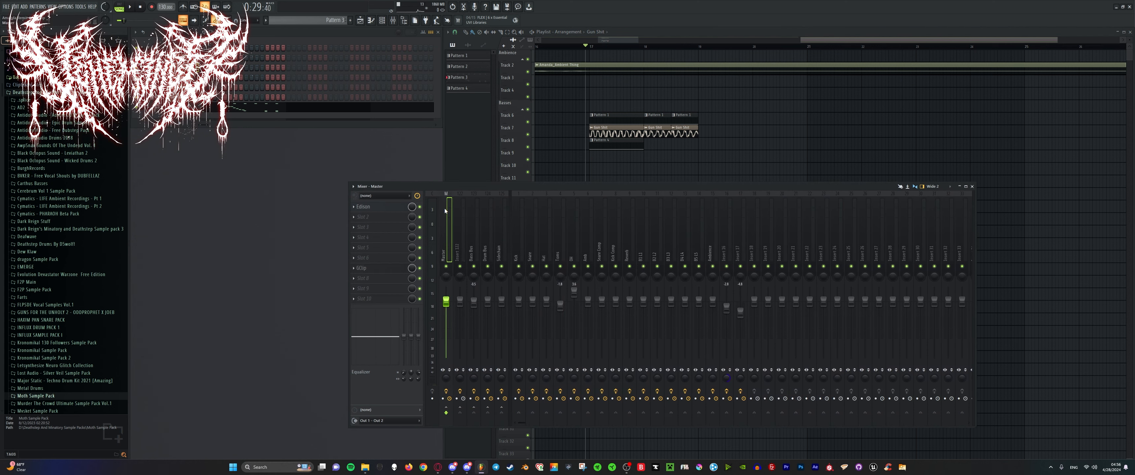
{"action": "left_click", "coordinate": [431, 220]}
{"action": "key", "text": "F8"}
{"action": "type", "text": "pla"}
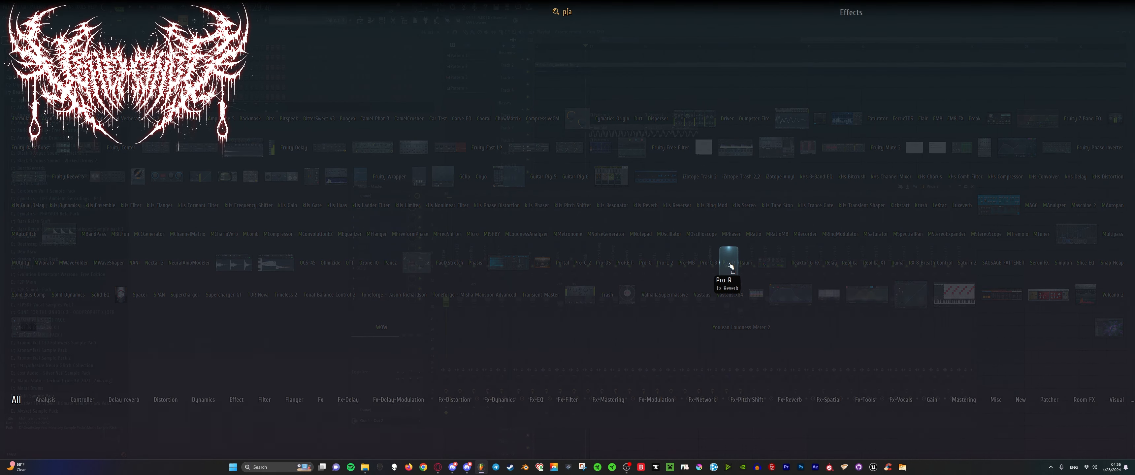
{"action": "type", "text": "pa"}
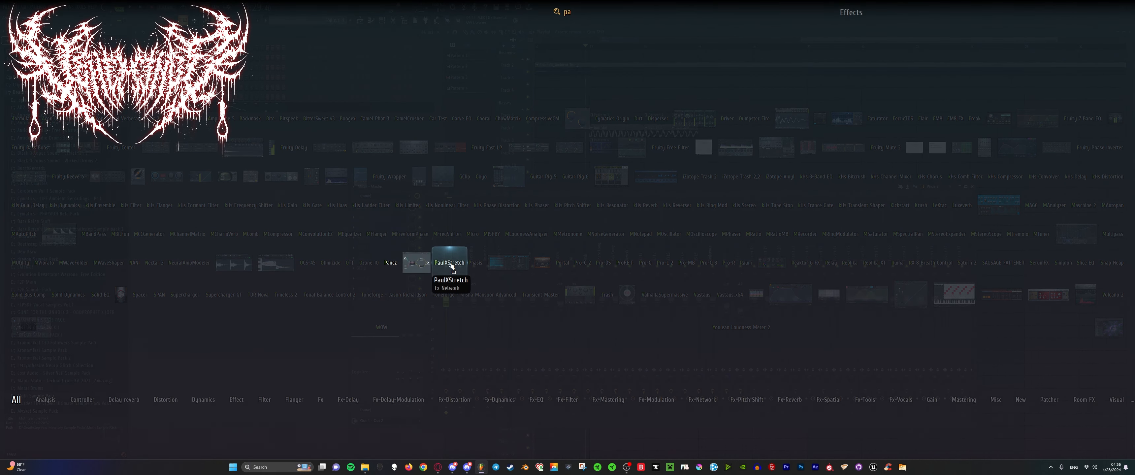
{"action": "left_click", "coordinate": [419, 263]}
Load the saved visualizer preset into the Master's Patcher and play the arrangement to test it.
{"action": "left_click", "coordinate": [163, 87]}
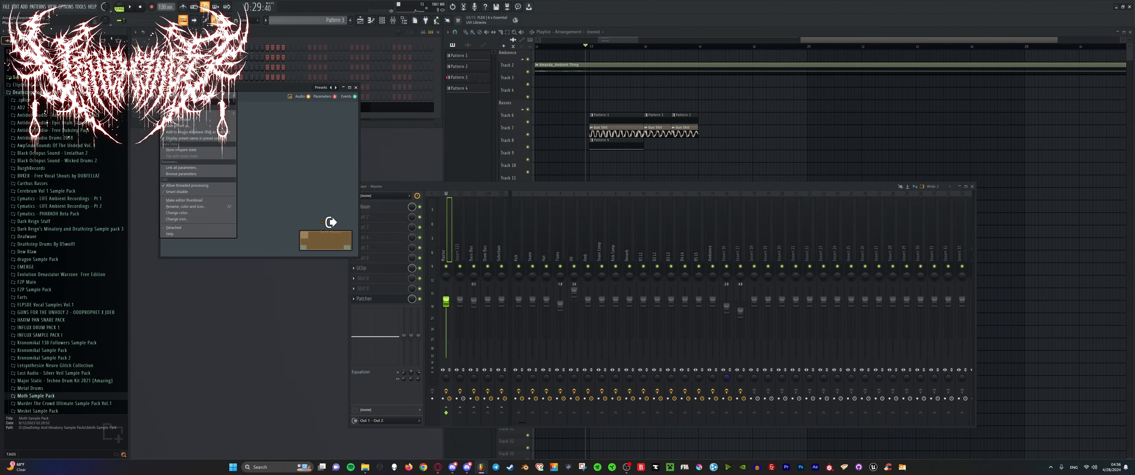
{"action": "mouse_move", "coordinate": [212, 113]}
{"action": "left_click", "coordinate": [289, 46]}
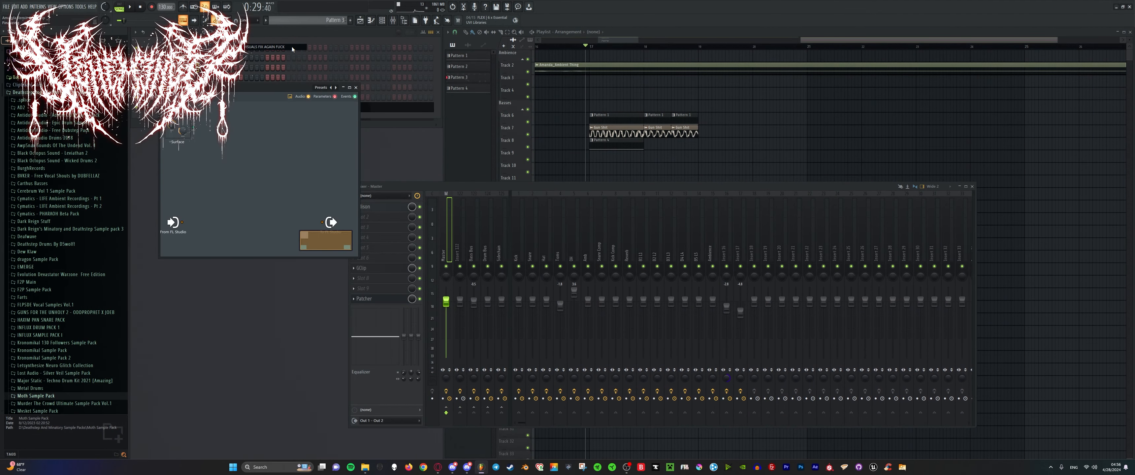
{"action": "left_click_drag", "start_coordinate": [473, 181], "coordinate": [453, 186]}
{"action": "key", "text": "space"}
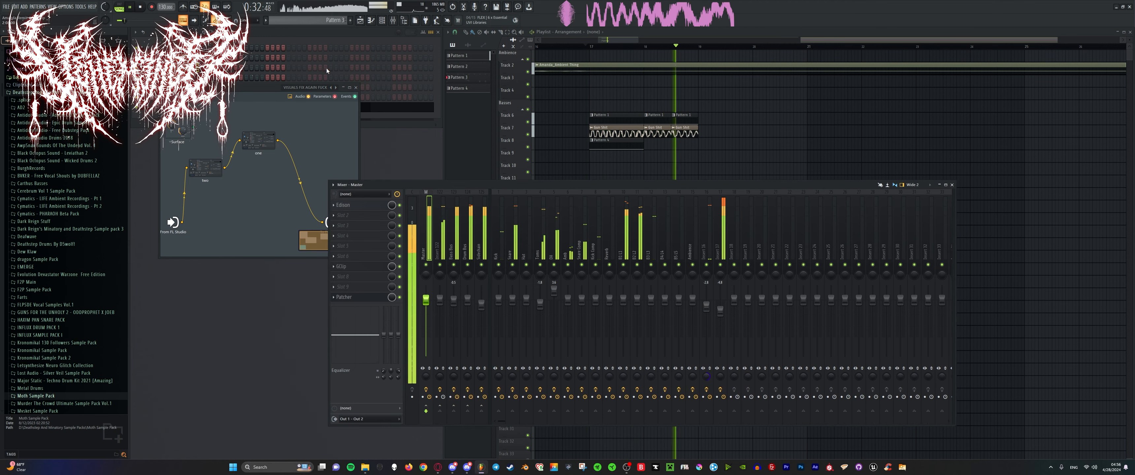
{"action": "key", "text": "space"}
Open the audio settings and check the buffer length of the FL Studio ASIO driver.
{"action": "left_click", "coordinate": [66, 7]}
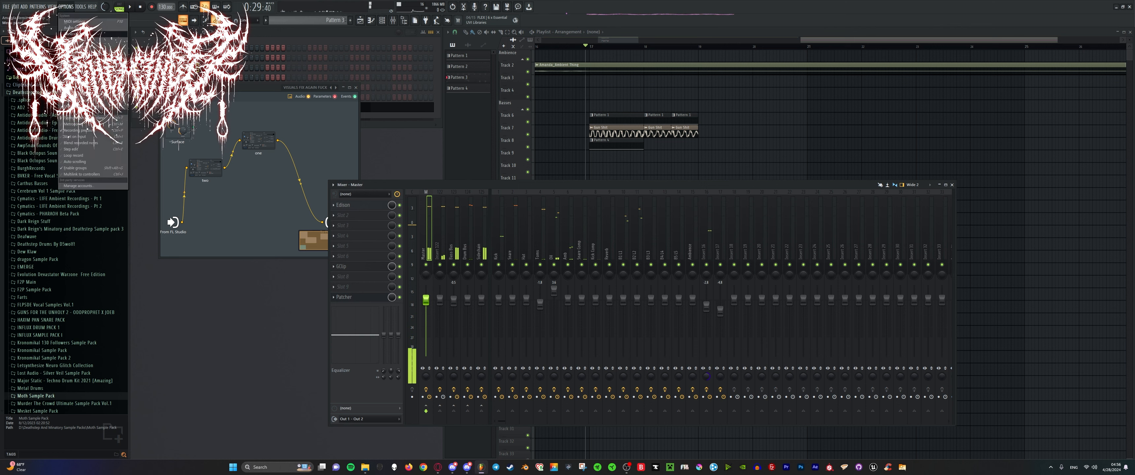
{"action": "left_click", "coordinate": [74, 27]}
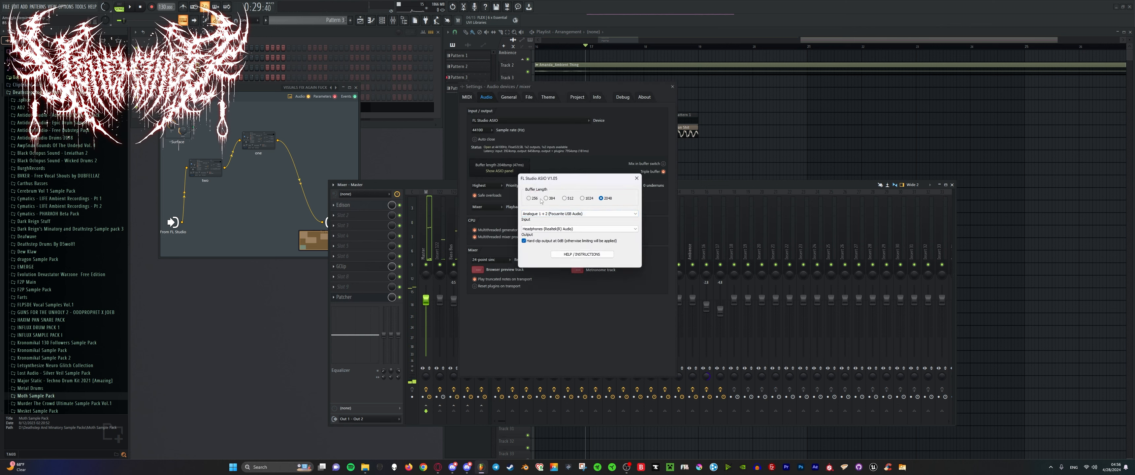
{"action": "left_click", "coordinate": [636, 179]}
{"action": "left_click", "coordinate": [672, 87]}
Move the mixer slightly aside and play the bass and drum section with the visualizer running.
{"action": "left_click_drag", "start_coordinate": [589, 186], "coordinate": [582, 185]}
{"action": "key", "text": "space"}
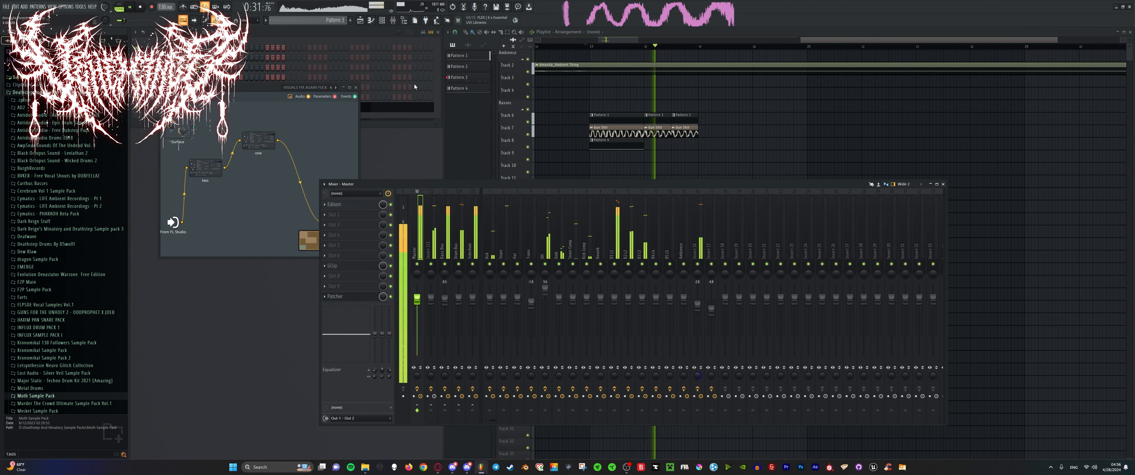
{"action": "right_click", "coordinate": [577, 136]}
{"action": "scroll", "coordinate": [579, 138], "scroll_direction": "up", "scroll_amount": 6}
{"action": "key", "text": "space"}
{"action": "key", "text": "space"}
{"action": "scroll", "coordinate": [654, 170], "scroll_direction": "down", "scroll_amount": 6}
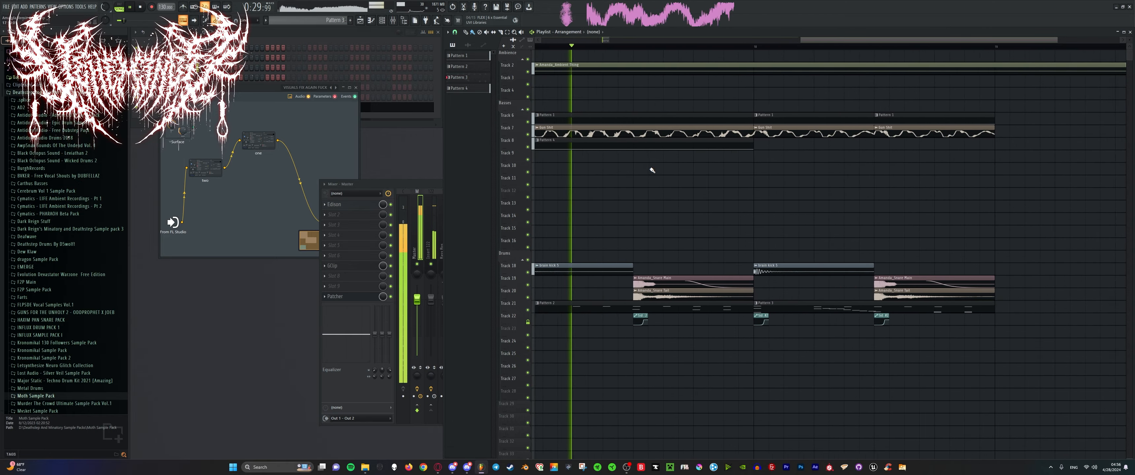
{"action": "scroll", "coordinate": [661, 177], "scroll_direction": "up", "scroll_amount": 3}
{"action": "scroll", "coordinate": [661, 177], "scroll_direction": "down", "scroll_amount": 4}
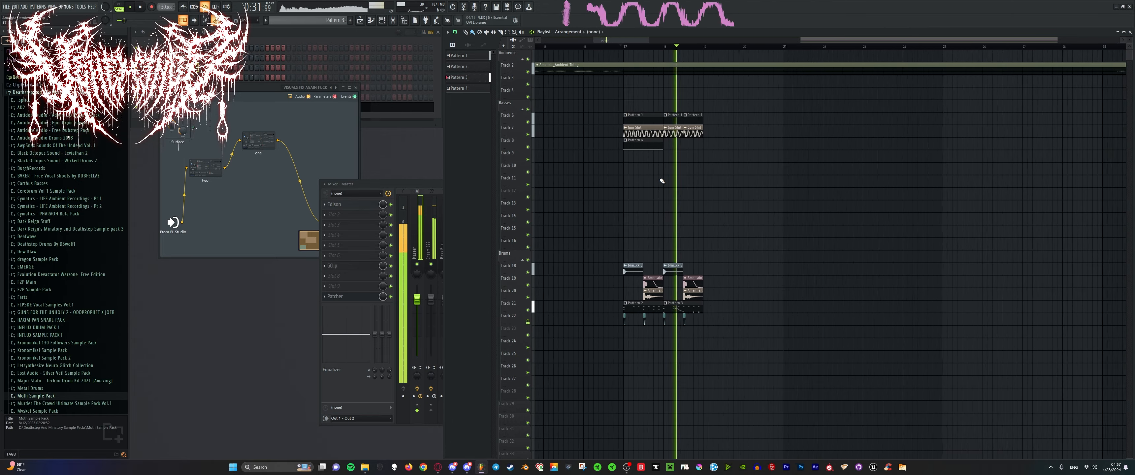
{"action": "scroll", "coordinate": [661, 180], "scroll_direction": "up", "scroll_amount": 6}
{"action": "scroll", "coordinate": [661, 187], "scroll_direction": "down", "scroll_amount": 5}
{"action": "scroll", "coordinate": [662, 189], "scroll_direction": "up", "scroll_amount": 6}
{"action": "key", "text": "space"}
{"action": "scroll", "coordinate": [738, 302], "scroll_direction": "down", "scroll_amount": 2}
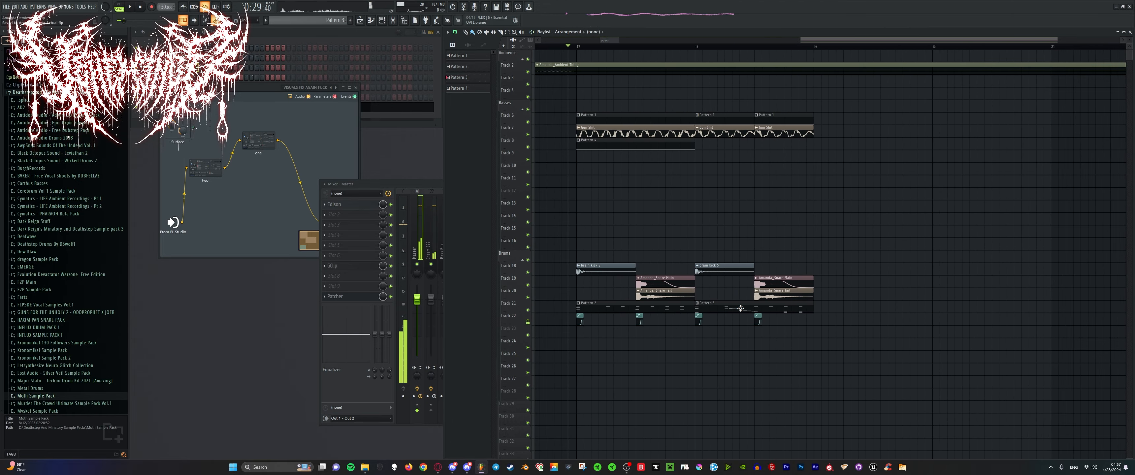
Duplicate the tom fill's last five descending notes, place the copy over the pattern's final two hits and audition it.
{"action": "double_click", "coordinate": [738, 302]}
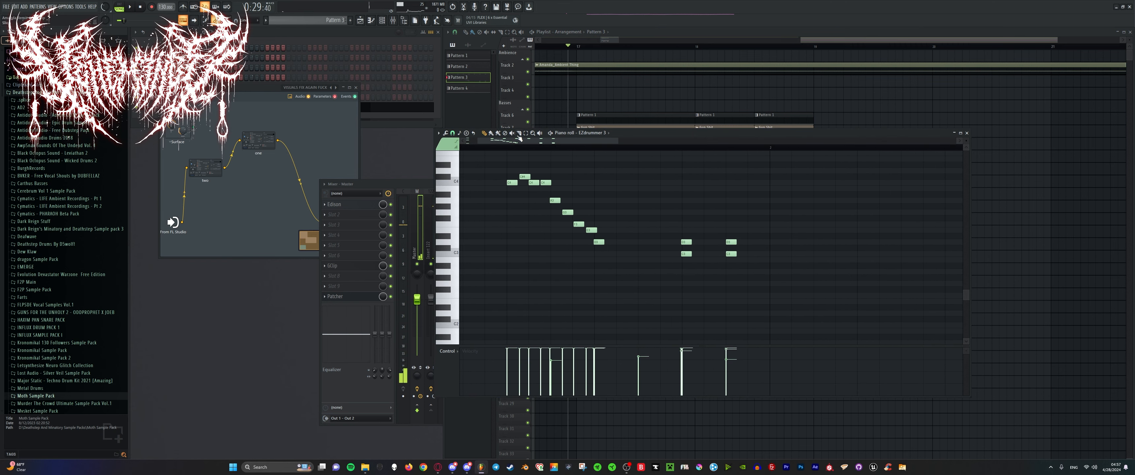
{"action": "left_click_drag", "start_coordinate": [538, 194], "coordinate": [630, 258]}
{"action": "key", "text": "ctrl+b"}
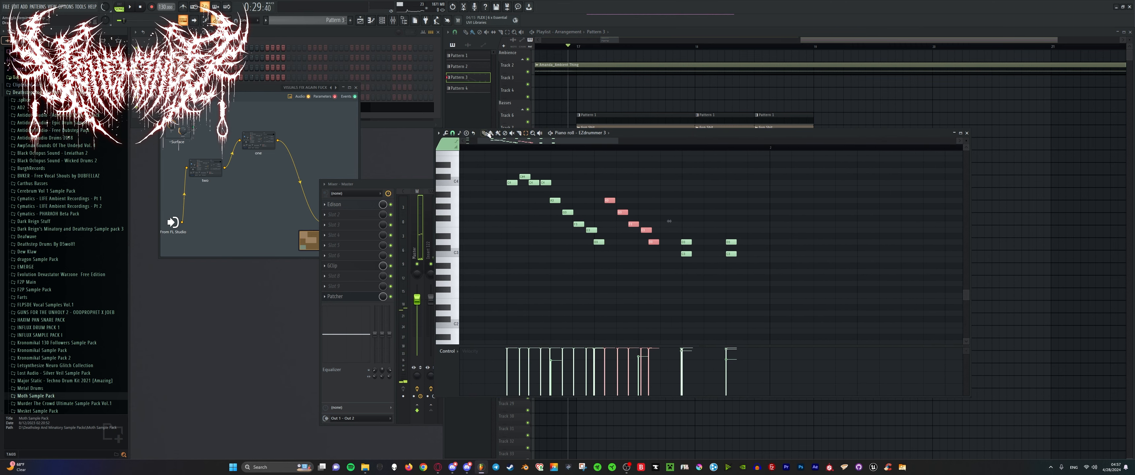
{"action": "left_click_drag", "start_coordinate": [608, 202], "coordinate": [686, 206]}
{"action": "key", "text": "space"}
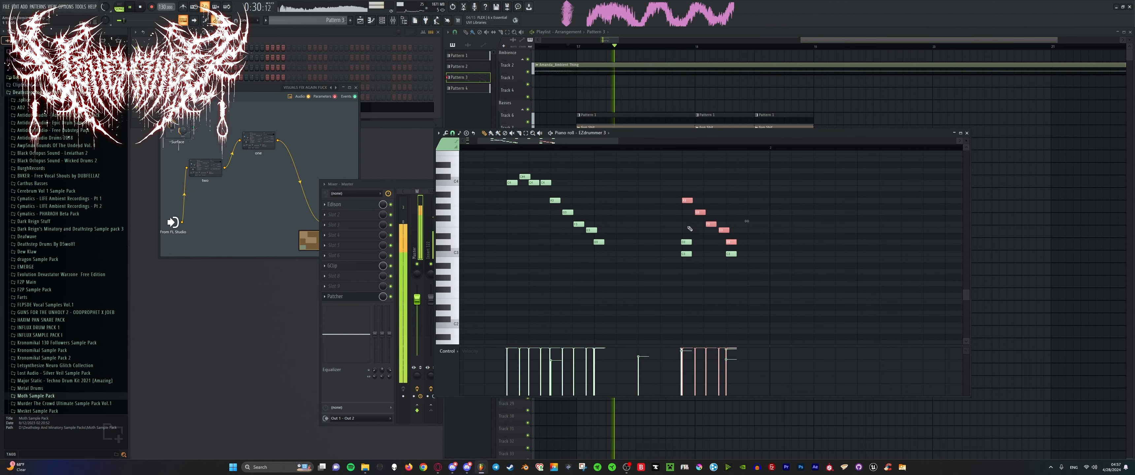
{"action": "scroll", "coordinate": [687, 245], "scroll_direction": "down", "scroll_amount": 5}
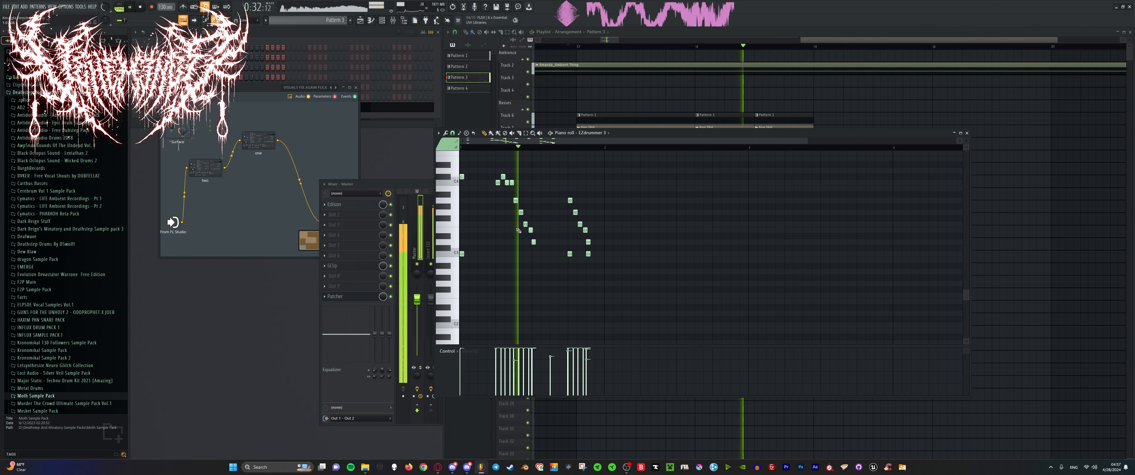
{"action": "scroll", "coordinate": [676, 242], "scroll_direction": "up", "scroll_amount": 5}
{"action": "scroll", "coordinate": [676, 242], "scroll_direction": "up", "scroll_amount": 3}
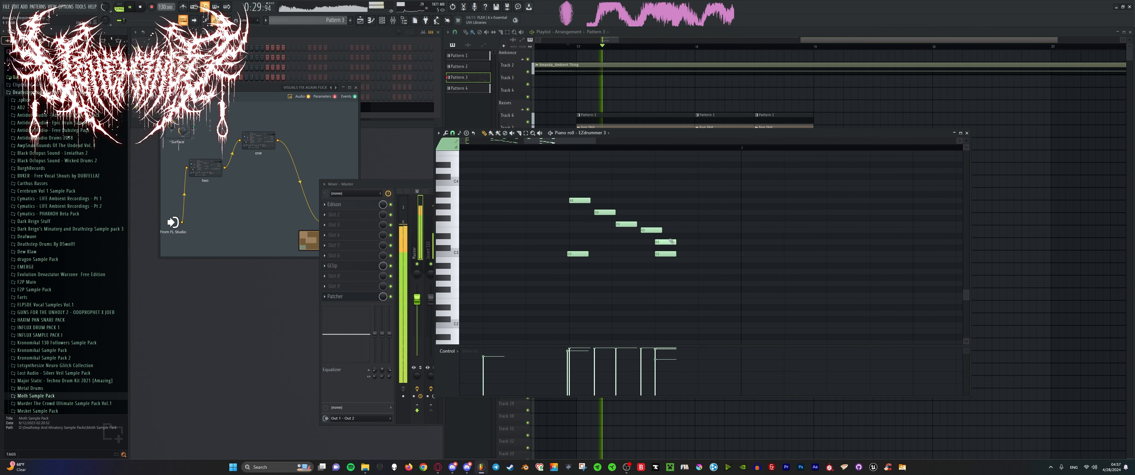
Audition the extended EZdrummer tom fill, then close its piano roll to return to the arrangement.
{"action": "scroll", "coordinate": [667, 242], "scroll_direction": "down", "scroll_amount": 6}
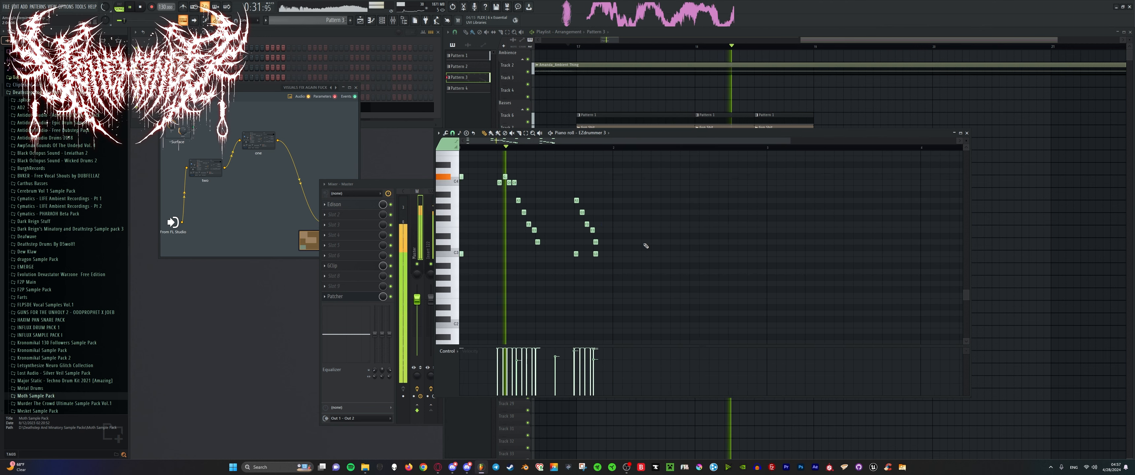
{"action": "scroll", "coordinate": [617, 230], "scroll_direction": "up", "scroll_amount": 5}
{"action": "key", "text": "space"}
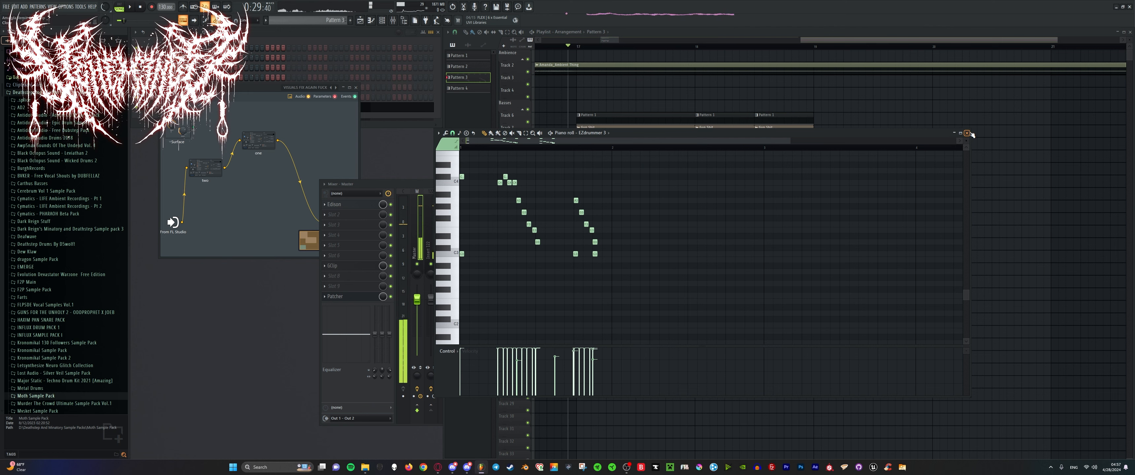
{"action": "left_click", "coordinate": [966, 132]}
{"action": "scroll", "coordinate": [816, 209], "scroll_direction": "up", "scroll_amount": 2}
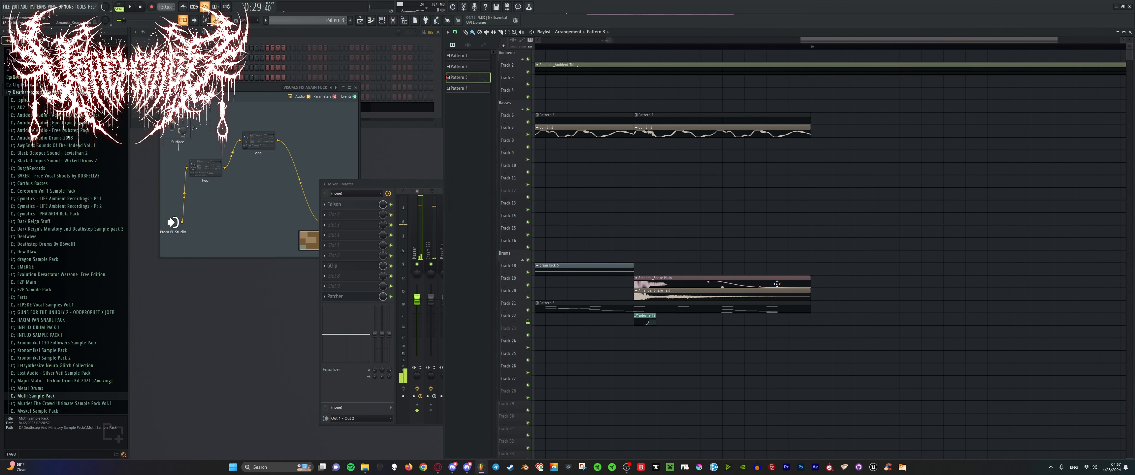
Reopen Pattern 3, add a tom hit after the fill's end, delete the upper of its two stacked final notes and audition it.
{"action": "double_click", "coordinate": [786, 309]}
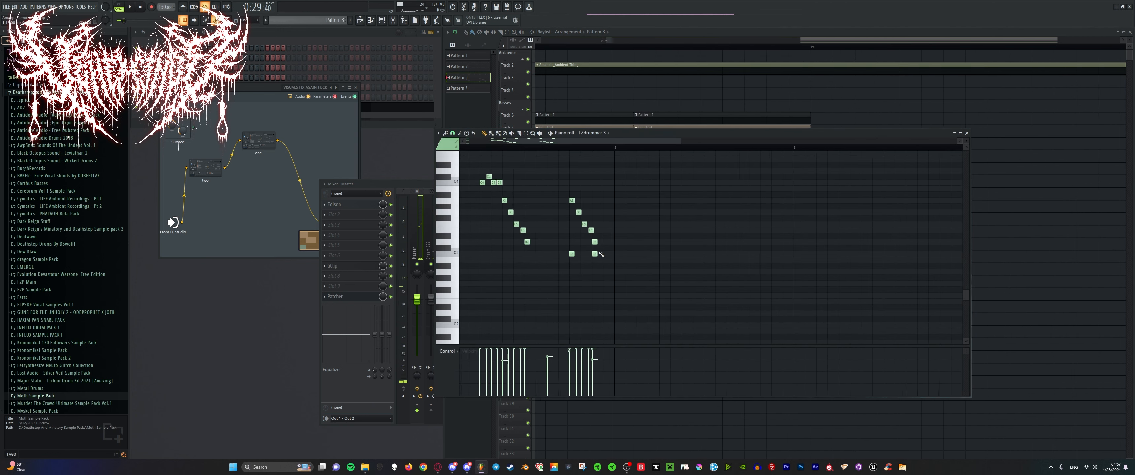
{"action": "scroll", "coordinate": [607, 243], "scroll_direction": "down", "scroll_amount": 4}
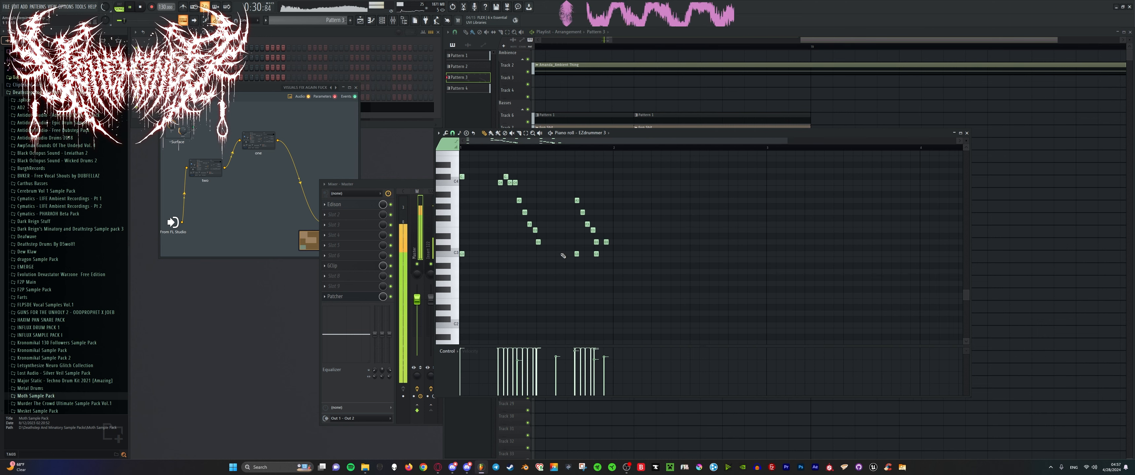
{"action": "scroll", "coordinate": [494, 246], "scroll_direction": "up", "scroll_amount": 4}
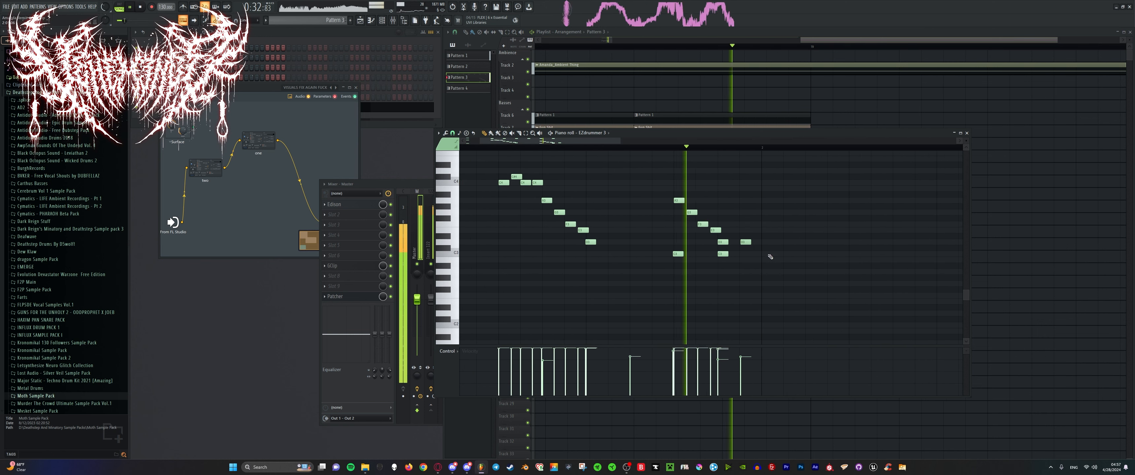
{"action": "key", "text": "space"}
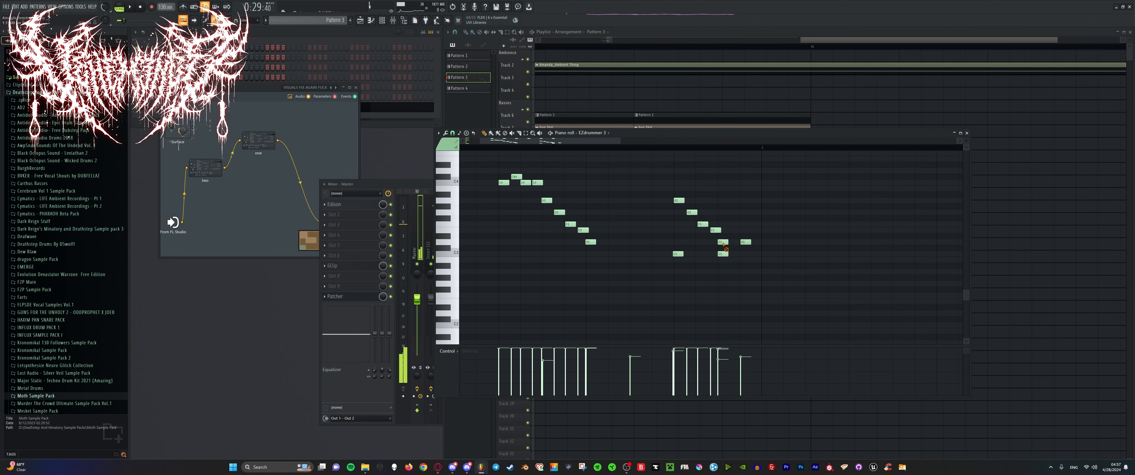
{"action": "key", "text": "space"}
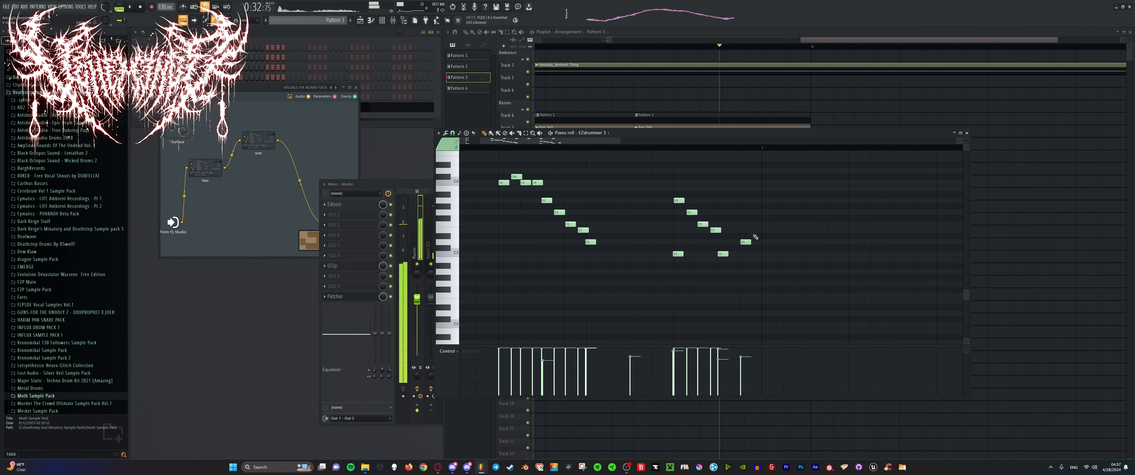
{"action": "key", "text": "space"}
{"action": "left_click", "coordinate": [967, 133]}
{"action": "key", "text": "space"}
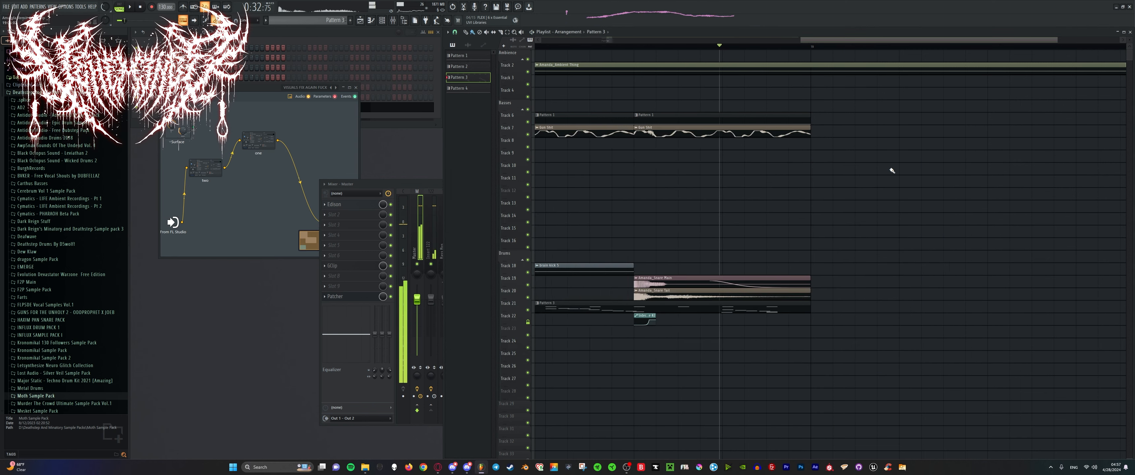
Try an Amanda_Snare Main clip on the Drums track above the final tom fill and play it back.
{"action": "scroll", "coordinate": [716, 239], "scroll_direction": "down", "scroll_amount": 1}
{"action": "scroll", "coordinate": [716, 239], "scroll_direction": "down", "scroll_amount": 2}
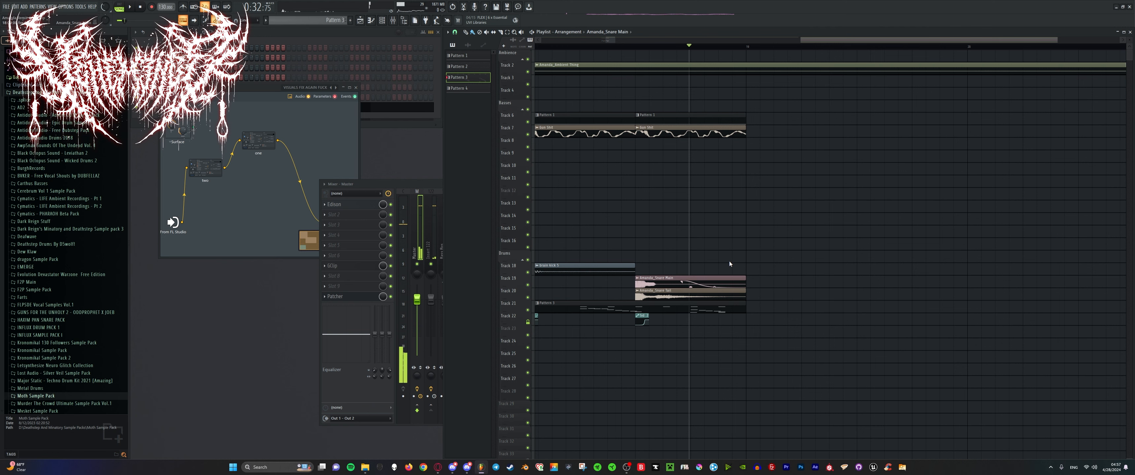
{"action": "scroll", "coordinate": [729, 263], "scroll_direction": "up", "scroll_amount": 3}
{"action": "left_click_drag", "start_coordinate": [729, 262], "coordinate": [658, 259]}
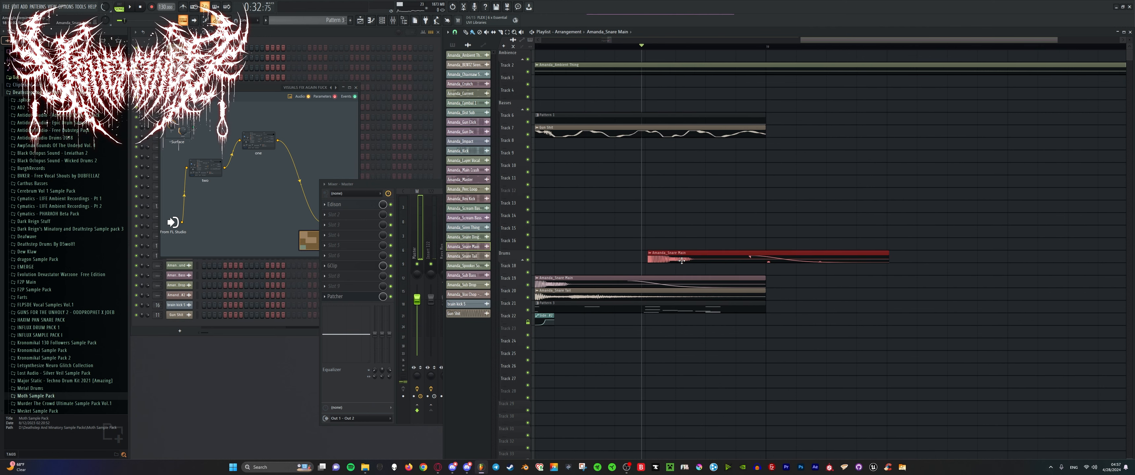
{"action": "scroll", "coordinate": [682, 260], "scroll_direction": "down", "scroll_amount": 5}
{"action": "left_click", "coordinate": [616, 46]}
{"action": "key", "text": "space"}
{"action": "scroll", "coordinate": [713, 211], "scroll_direction": "up", "scroll_amount": 3}
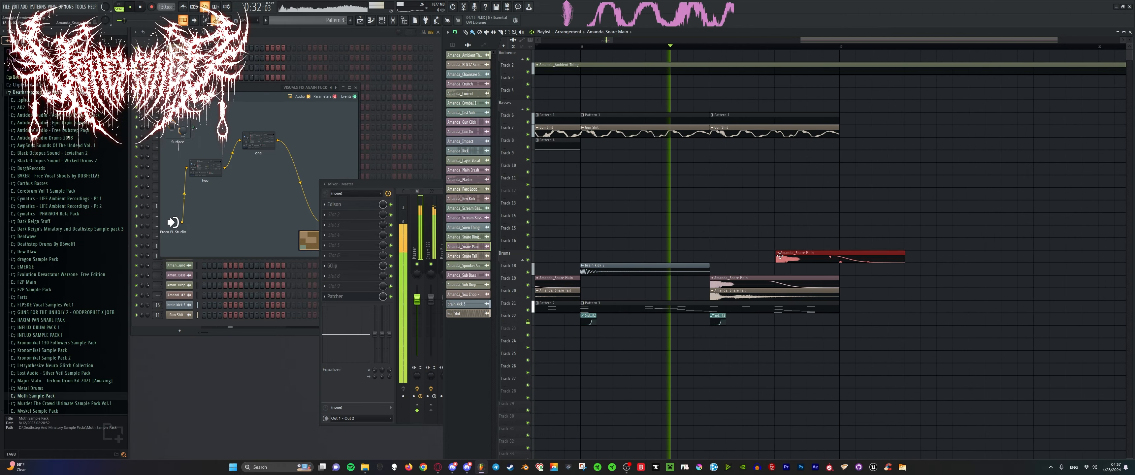
{"action": "scroll", "coordinate": [784, 256], "scroll_direction": "up", "scroll_amount": 3}
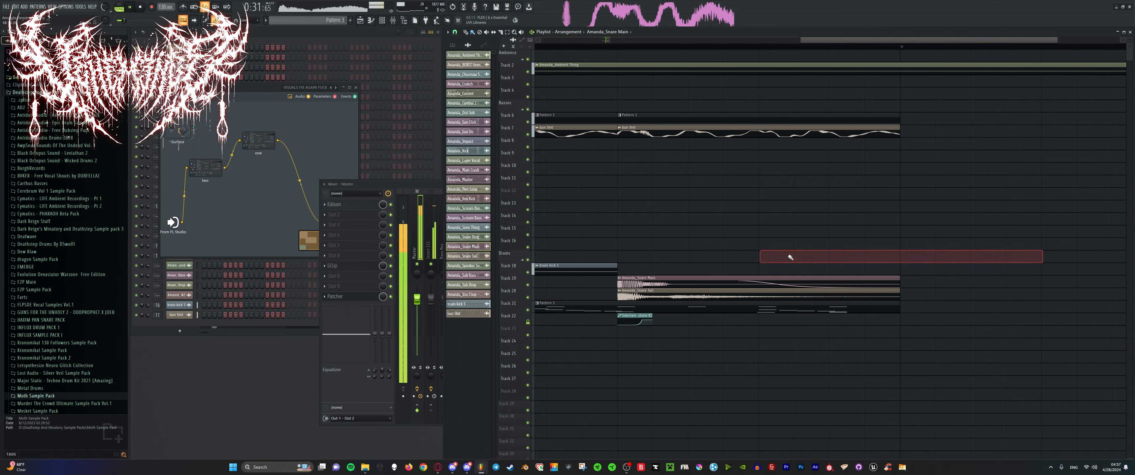
Place a shortened Amanda_Snare Tail clip on the Drums track and repeat it four times up to the section's end.
{"action": "left_click", "coordinate": [778, 291]}
{"action": "left_click", "coordinate": [772, 259]}
{"action": "mouse_move", "coordinate": [806, 259]}
{"action": "left_mouse_down"}
{"action": "mouse_move", "coordinate": [833, 257]}
{"action": "mouse_move", "coordinate": [796, 255]}
{"action": "left_mouse_up"}
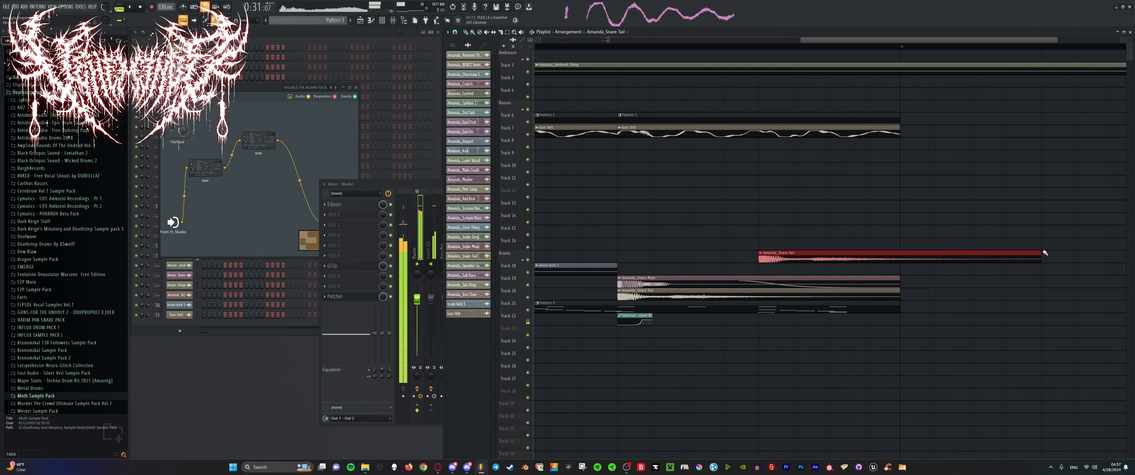
{"action": "left_click_drag", "start_coordinate": [1008, 250], "coordinate": [794, 256]}
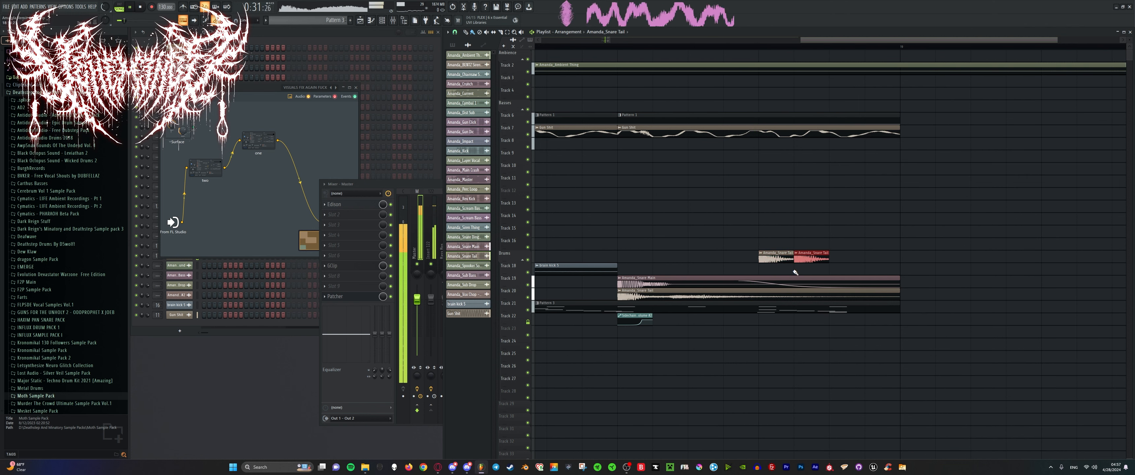
{"action": "scroll", "coordinate": [795, 273], "scroll_direction": "down", "scroll_amount": 2}
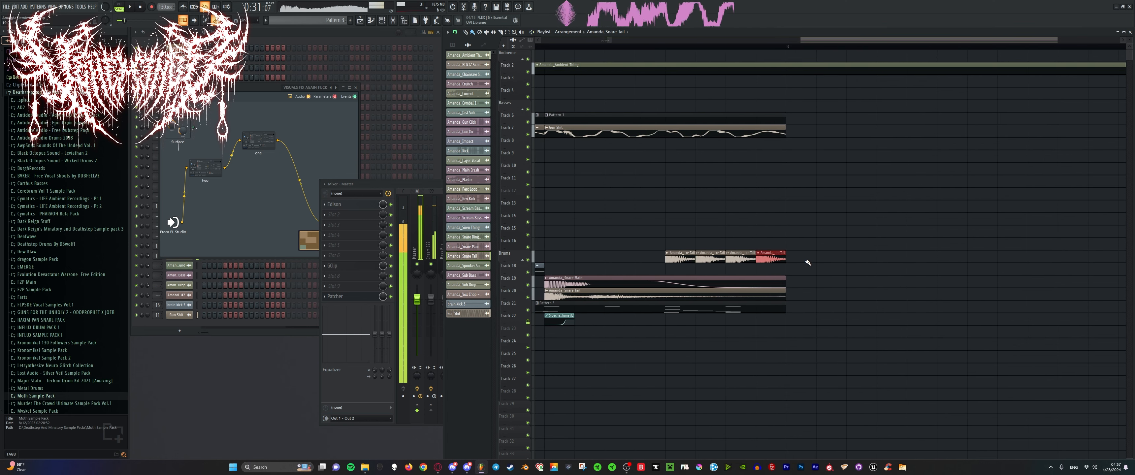
{"action": "scroll", "coordinate": [793, 257], "scroll_direction": "up", "scroll_amount": 1}
{"action": "scroll", "coordinate": [701, 99], "scroll_direction": "down", "scroll_amount": 7}
Play the bass and drum section and examine how the four-hit snare roll sits over the final tom fill.
{"action": "key", "text": "space"}
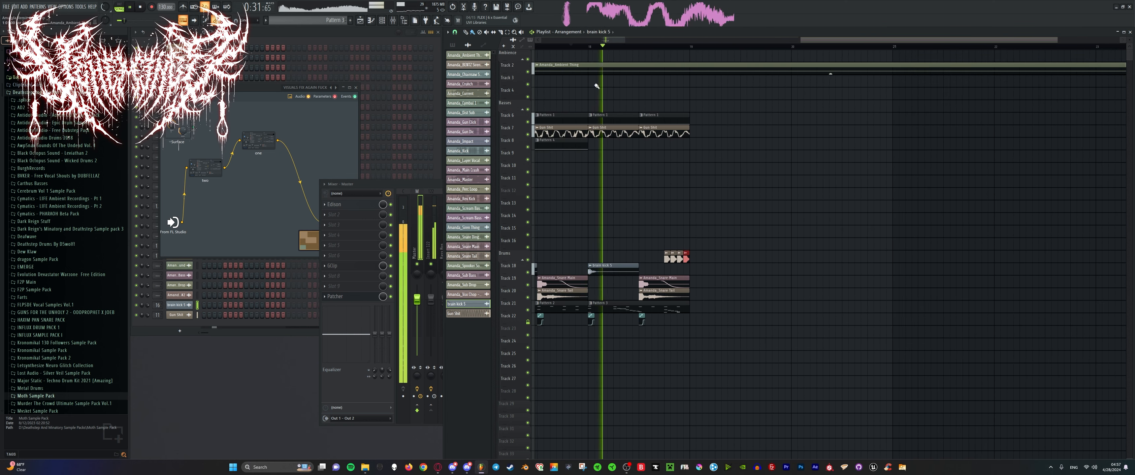
{"action": "scroll", "coordinate": [779, 124], "scroll_direction": "up", "scroll_amount": 5}
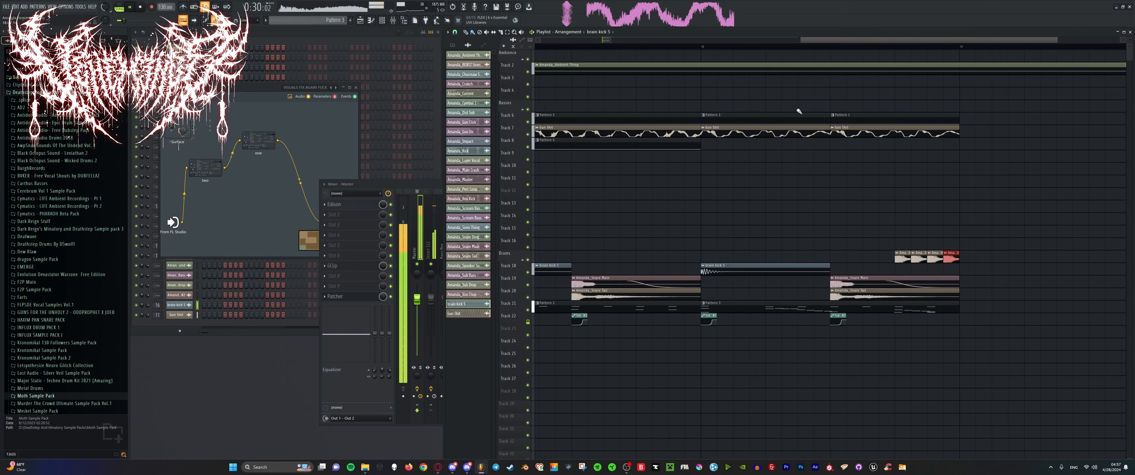
{"action": "scroll", "coordinate": [720, 196], "scroll_direction": "down", "scroll_amount": 3}
{"action": "scroll", "coordinate": [710, 202], "scroll_direction": "up", "scroll_amount": 3}
{"action": "scroll", "coordinate": [727, 225], "scroll_direction": "down", "scroll_amount": 3}
{"action": "scroll", "coordinate": [738, 240], "scroll_direction": "up", "scroll_amount": 4}
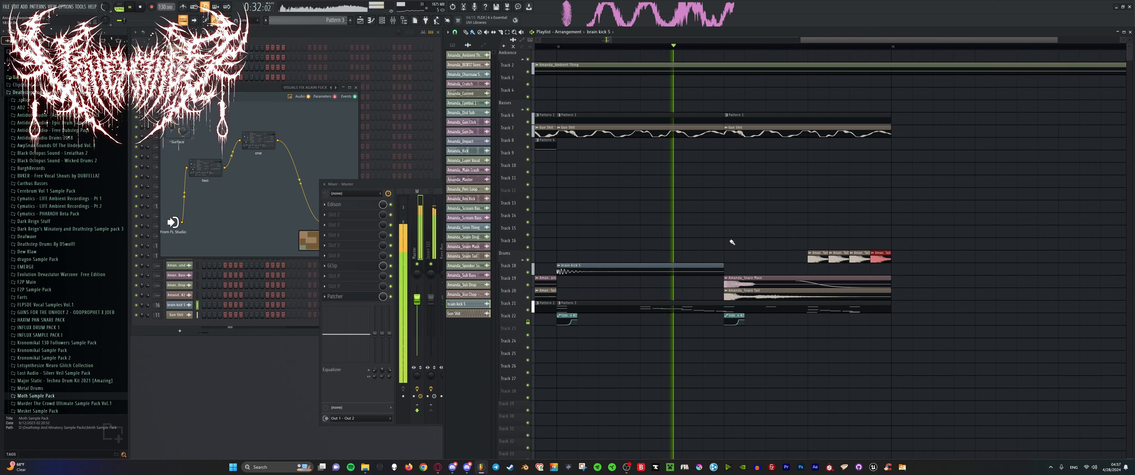
{"action": "scroll", "coordinate": [740, 244], "scroll_direction": "down", "scroll_amount": 4}
{"action": "scroll", "coordinate": [789, 258], "scroll_direction": "up", "scroll_amount": 3}
Place a copy of Pattern 4 on Track 8 under the last bass clip, trimmed to the section's end.
{"action": "scroll", "coordinate": [789, 258], "scroll_direction": "down", "scroll_amount": 4}
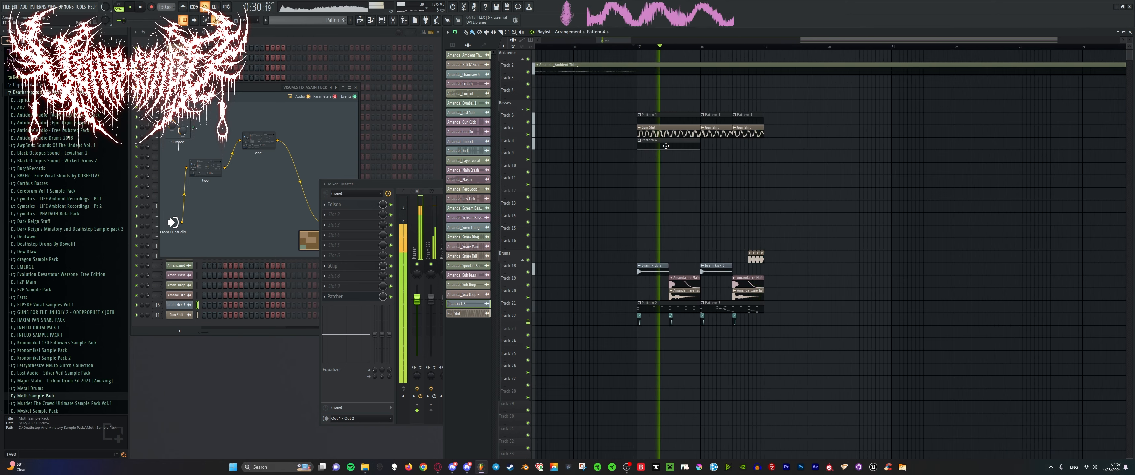
{"action": "left_click", "coordinate": [708, 142]}
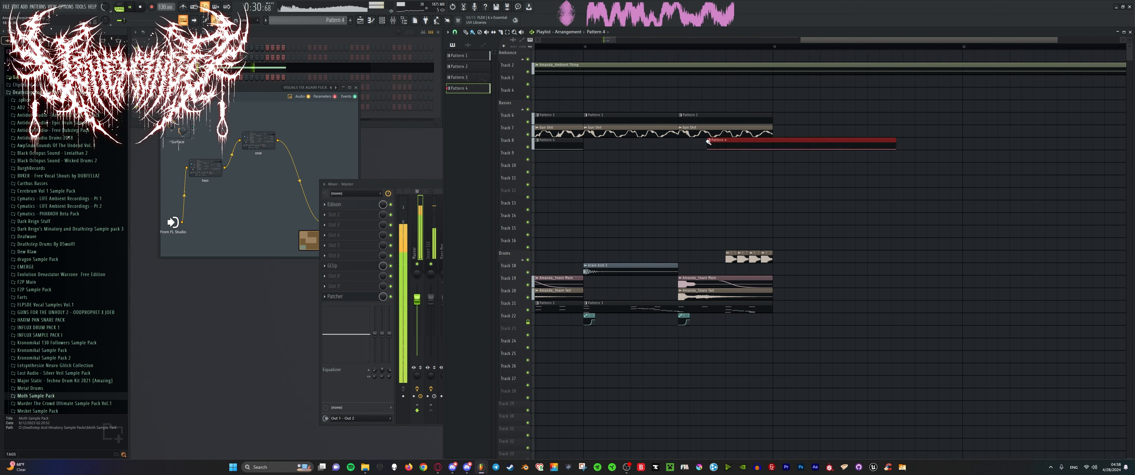
{"action": "left_click_drag", "start_coordinate": [708, 141], "coordinate": [680, 142]}
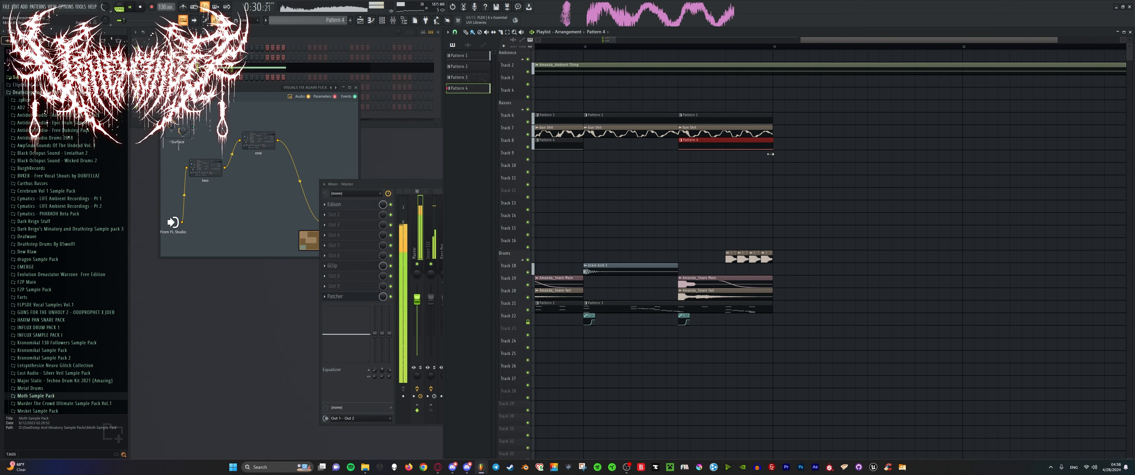
{"action": "scroll", "coordinate": [773, 149], "scroll_direction": "up", "scroll_amount": 3}
{"action": "scroll", "coordinate": [775, 145], "scroll_direction": "down", "scroll_amount": 3}
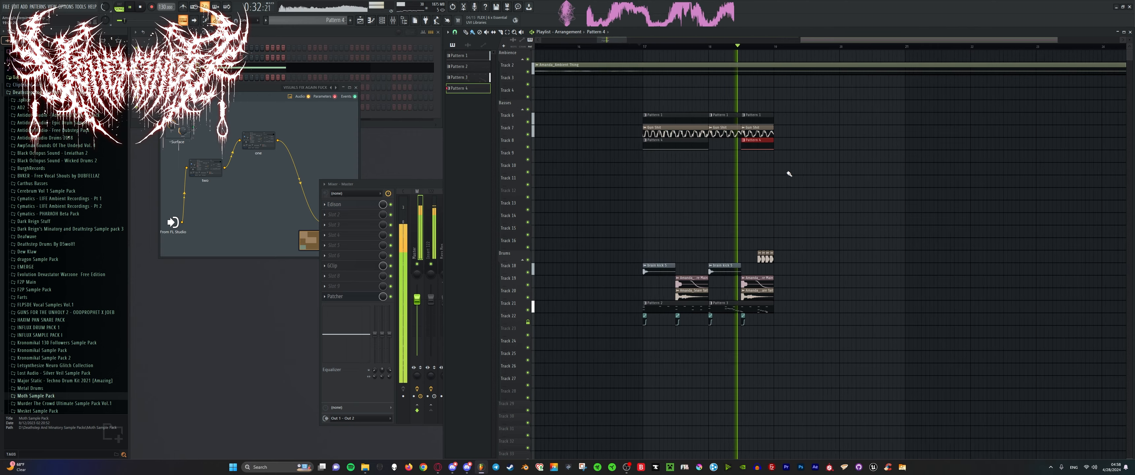
Survey the whole arrangement and listen to the looping bass and drum section with the added Pattern 4 layer.
{"action": "scroll", "coordinate": [695, 247], "scroll_direction": "down", "scroll_amount": 6}
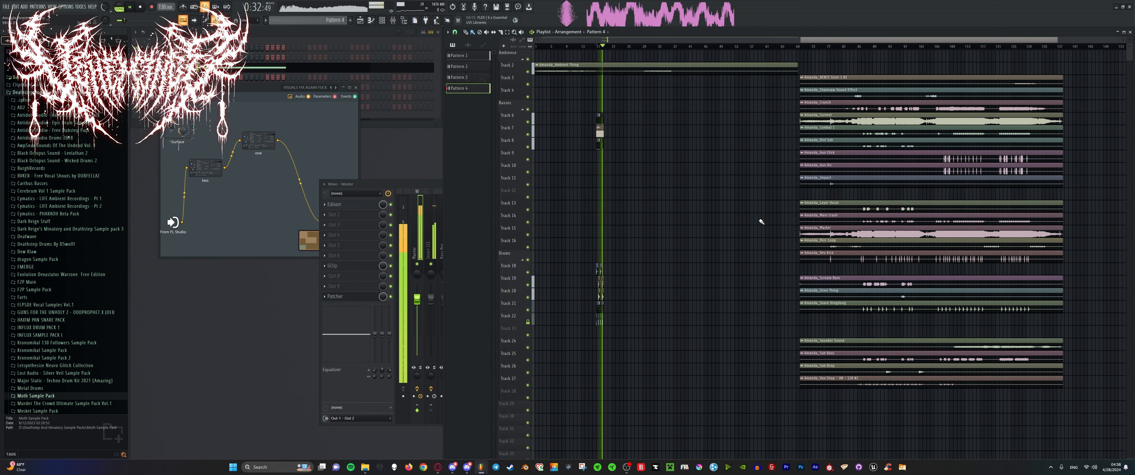
{"action": "scroll", "coordinate": [546, 232], "scroll_direction": "up", "scroll_amount": 3}
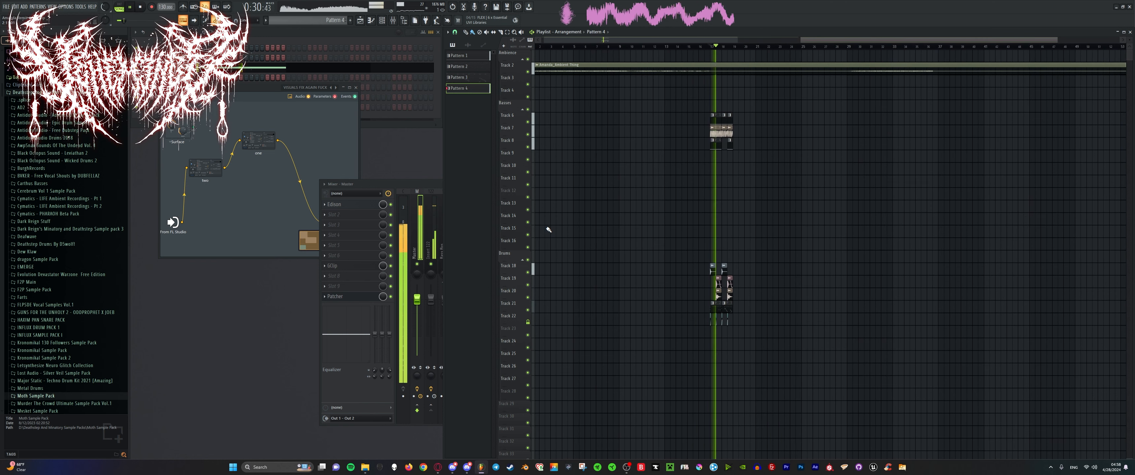
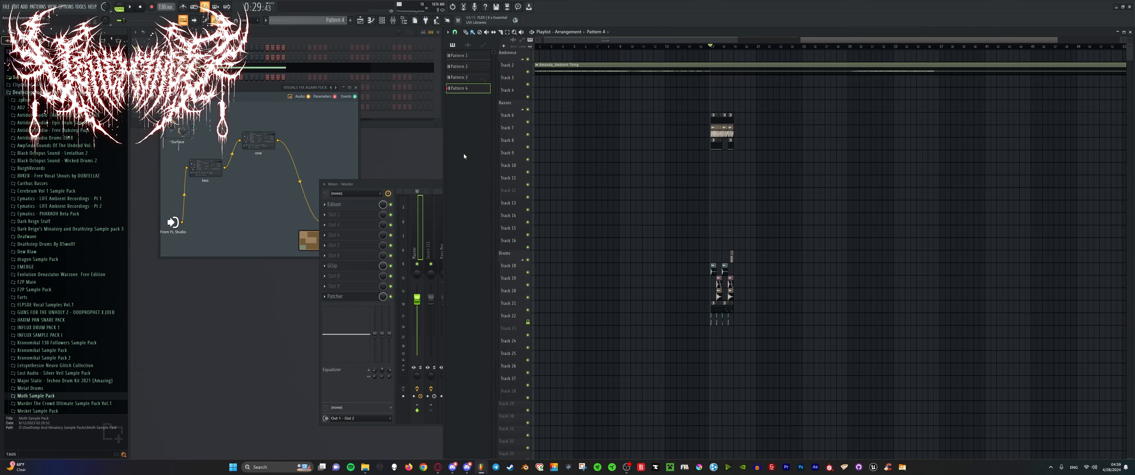
{"action": "key", "text": "space"}
{"action": "scroll", "coordinate": [719, 213], "scroll_direction": "up", "scroll_amount": 6}
{"action": "scroll", "coordinate": [651, 159], "scroll_direction": "down", "scroll_amount": 4}
{"action": "scroll", "coordinate": [749, 186], "scroll_direction": "up", "scroll_amount": 2}
{"action": "scroll", "coordinate": [705, 187], "scroll_direction": "down", "scroll_amount": 2}
{"action": "scroll", "coordinate": [678, 187], "scroll_direction": "up", "scroll_amount": 2}
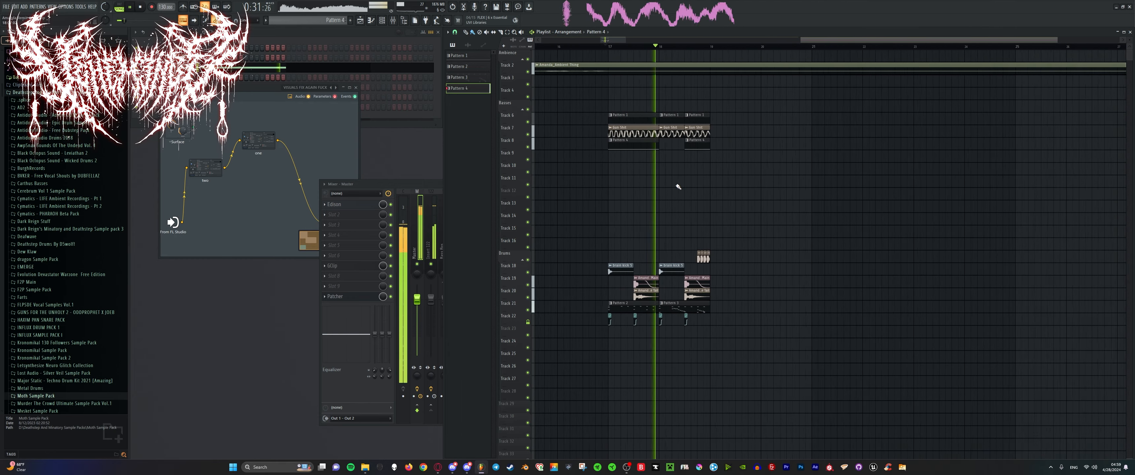
{"action": "scroll", "coordinate": [678, 186], "scroll_direction": "down", "scroll_amount": 2}
{"action": "scroll", "coordinate": [638, 204], "scroll_direction": "up", "scroll_amount": 3}
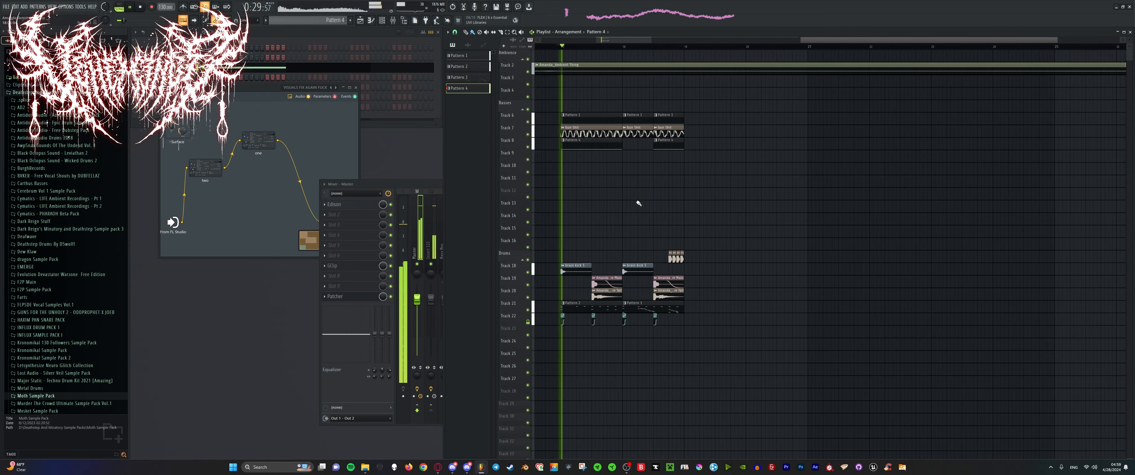
{"action": "scroll", "coordinate": [638, 203], "scroll_direction": "down", "scroll_amount": 2}
Bring the full mixer forward to check the channel levels during playback, then return to the playlist.
{"action": "left_click", "coordinate": [419, 199]}
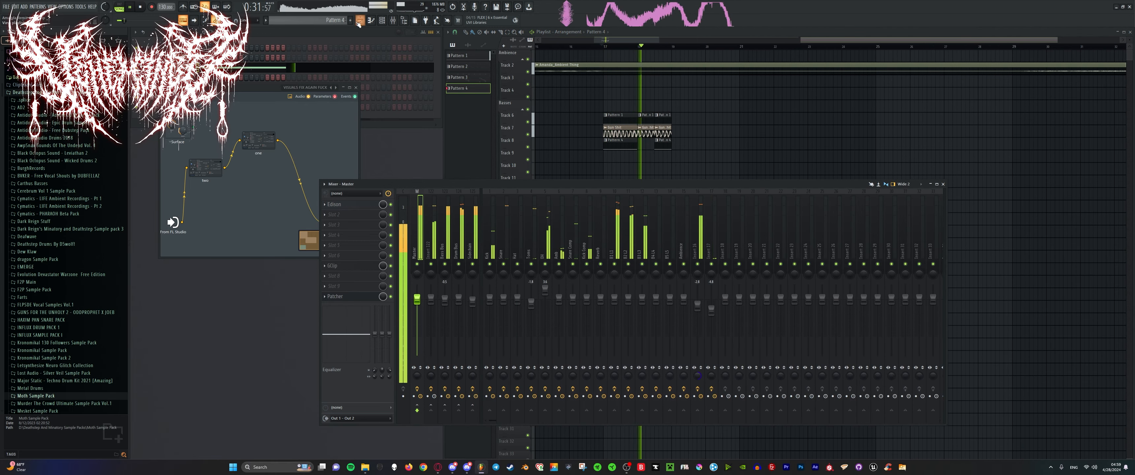
{"action": "key", "text": "space"}
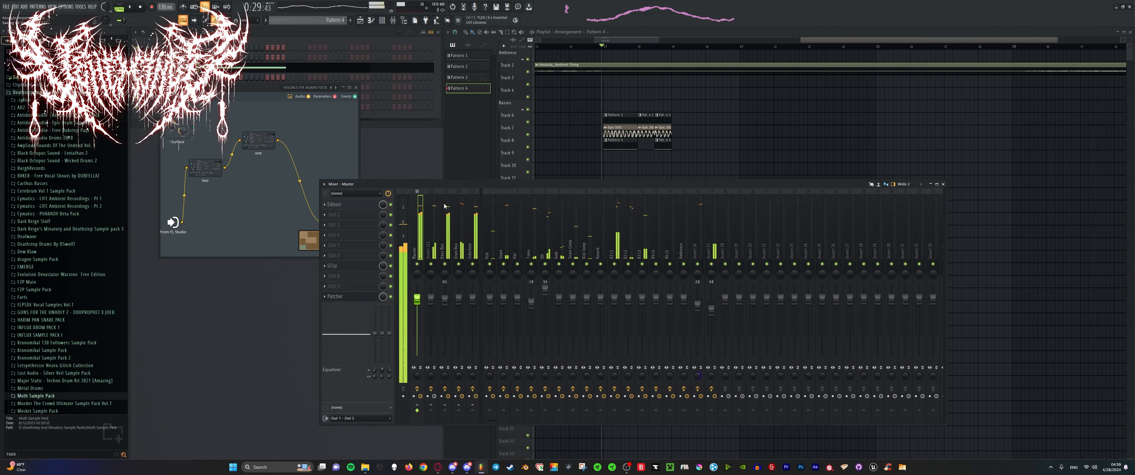
{"action": "left_click", "coordinate": [481, 169]}
Delete the four short snare tail clips from the Drums track and play the section without them.
{"action": "scroll", "coordinate": [643, 226], "scroll_direction": "down", "scroll_amount": 3}
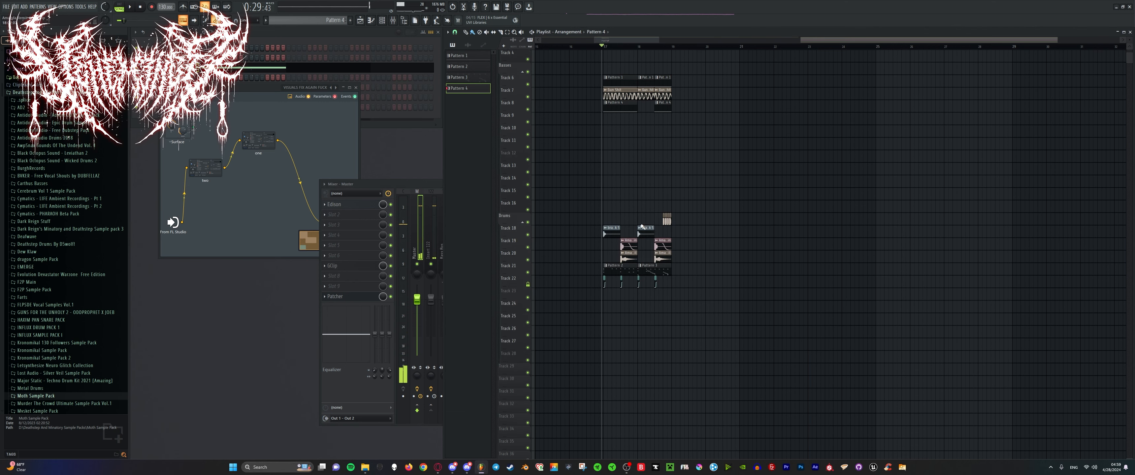
{"action": "key", "text": "space"}
{"action": "scroll", "coordinate": [708, 226], "scroll_direction": "up", "scroll_amount": 3}
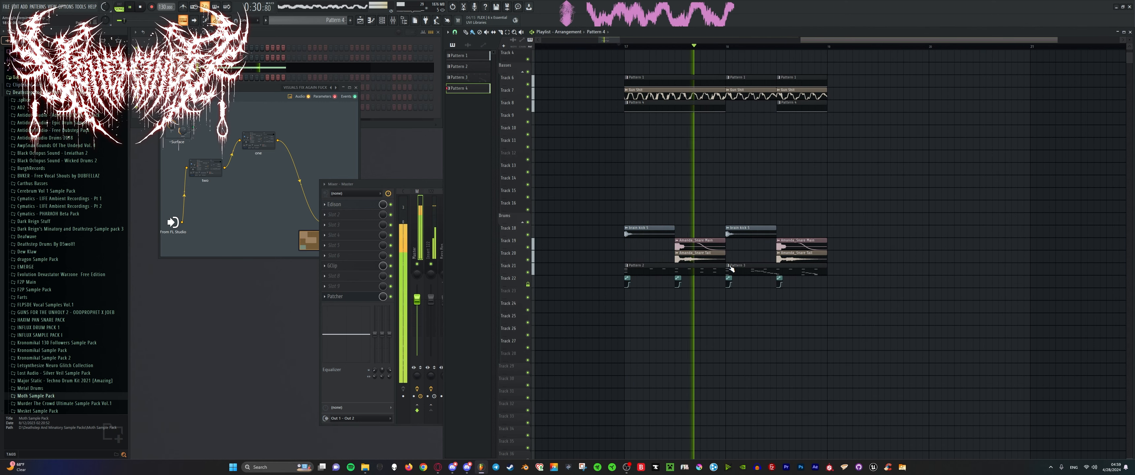
{"action": "scroll", "coordinate": [849, 251], "scroll_direction": "up", "scroll_amount": 4}
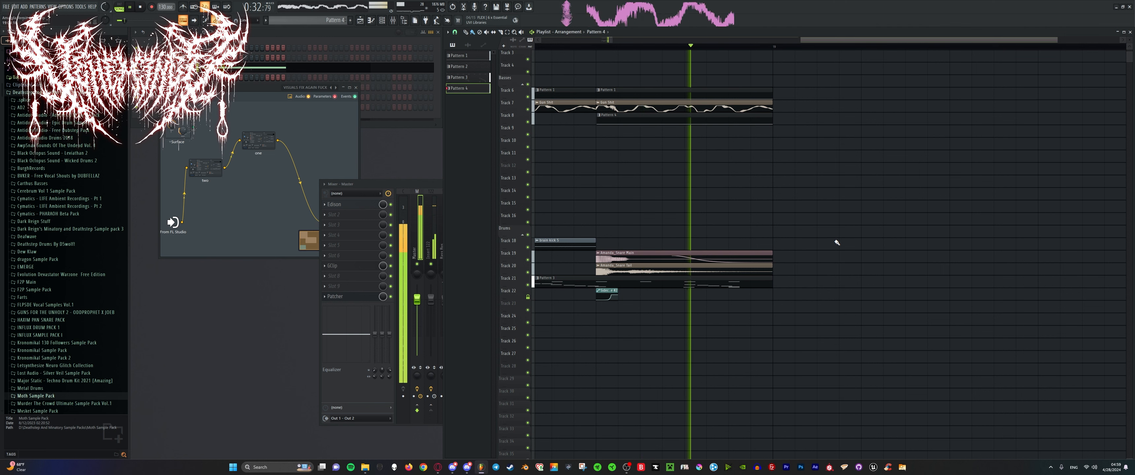
Shorten the last Amanda_Snare Tail clip on Track 20 and place a copy of Amanda_Snare Main directly after it.
{"action": "key", "text": "space"}
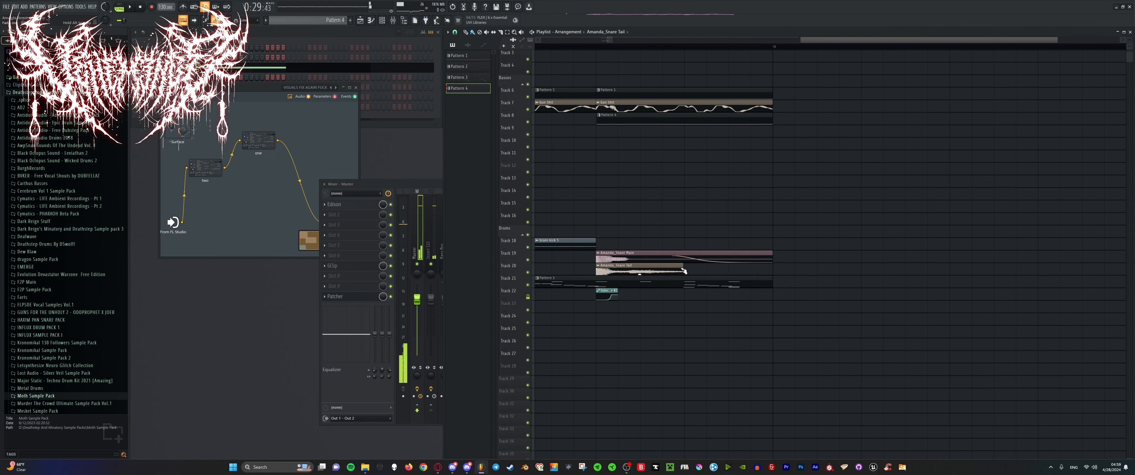
{"action": "left_click", "coordinate": [642, 254]}
{"action": "scroll", "coordinate": [690, 264], "scroll_direction": "up", "scroll_amount": 2}
{"action": "key", "text": "space"}
{"action": "left_click", "coordinate": [769, 267]}
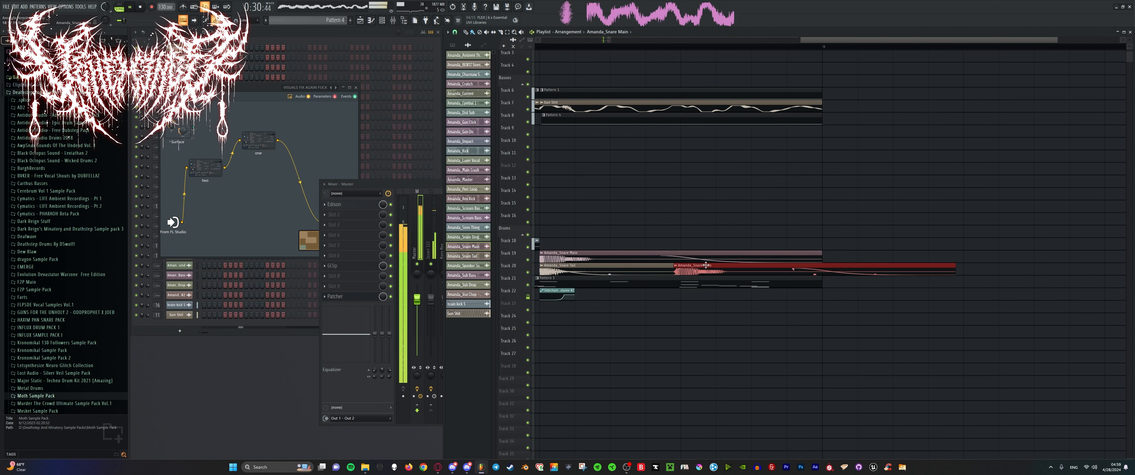
{"action": "scroll", "coordinate": [714, 267], "scroll_direction": "down", "scroll_amount": 4}
{"action": "scroll", "coordinate": [693, 311], "scroll_direction": "up", "scroll_amount": 3}
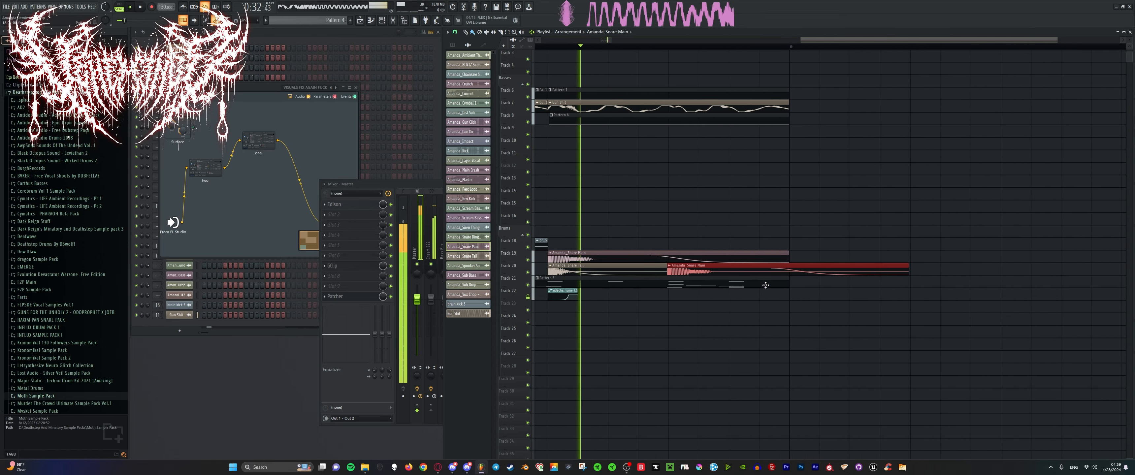
Trim the copied Amanda_Snare Main clip on Track 20 and make it unique with its time-stretching mode set to Auto.
{"action": "key", "text": "space"}
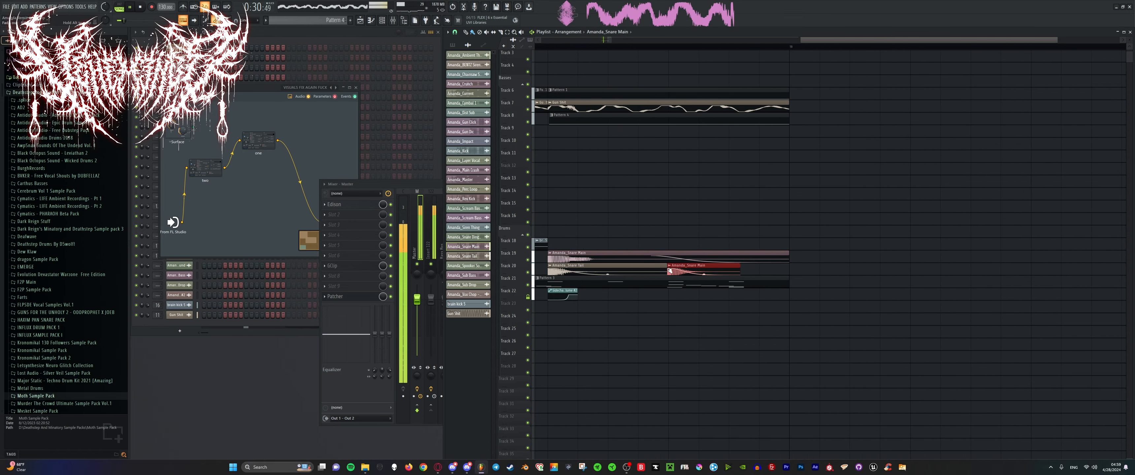
{"action": "left_click", "coordinate": [669, 270]}
{"action": "left_click", "coordinate": [685, 328]}
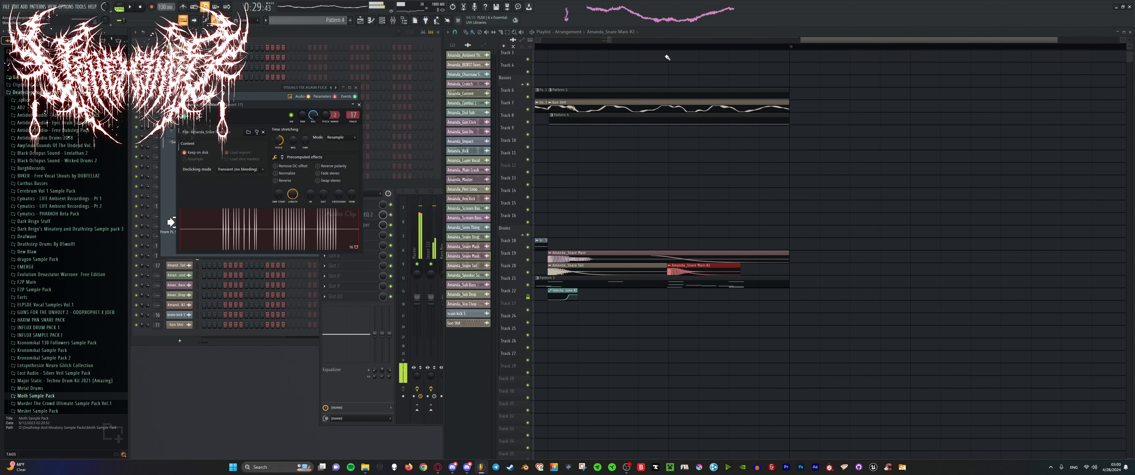
{"action": "key", "text": "space"}
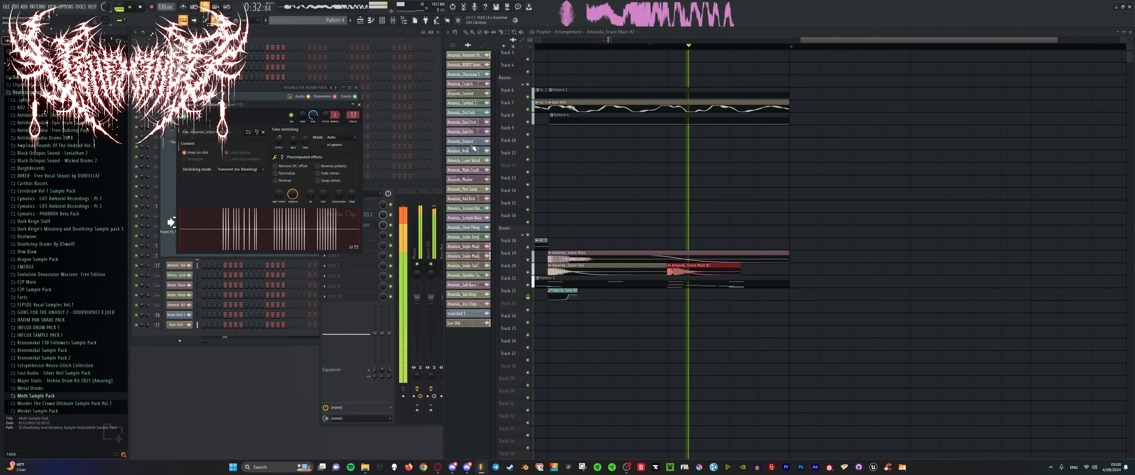
Play the bass and drum section from its start to check the added snare hit on Track 20.
{"action": "scroll", "coordinate": [634, 90], "scroll_direction": "down", "scroll_amount": 5}
{"action": "scroll", "coordinate": [634, 90], "scroll_direction": "down", "scroll_amount": 1}
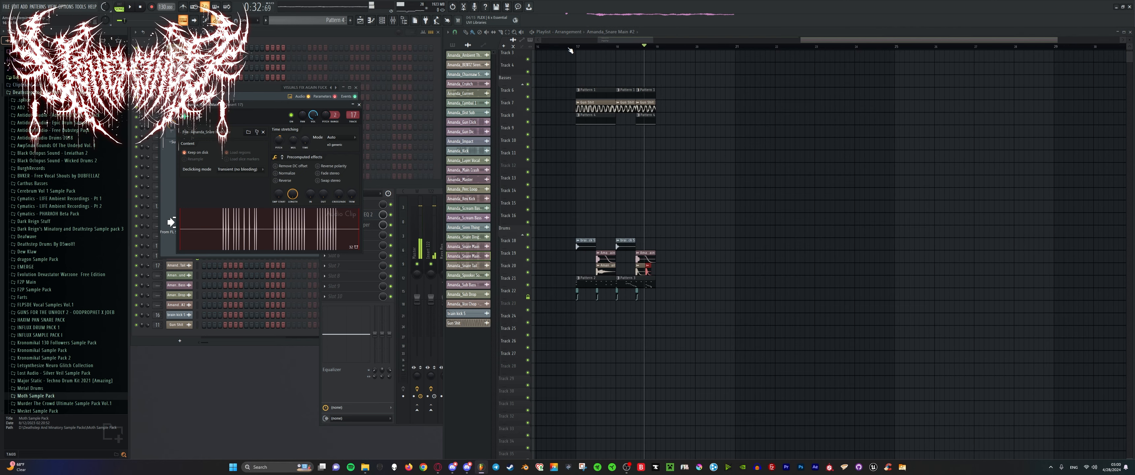
{"action": "left_click", "coordinate": [571, 47]}
{"action": "scroll", "coordinate": [573, 110], "scroll_direction": "up", "scroll_amount": 4}
{"action": "key", "text": "space"}
{"action": "scroll", "coordinate": [596, 179], "scroll_direction": "down", "scroll_amount": 3}
{"action": "scroll", "coordinate": [604, 188], "scroll_direction": "up", "scroll_amount": 2}
{"action": "scroll", "coordinate": [614, 194], "scroll_direction": "down", "scroll_amount": 2}
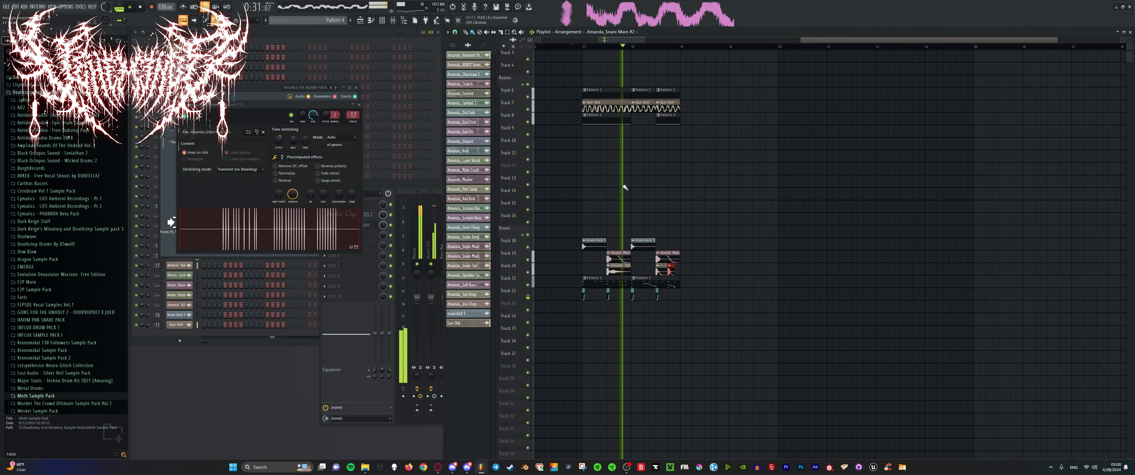
{"action": "scroll", "coordinate": [635, 200], "scroll_direction": "up", "scroll_amount": 5}
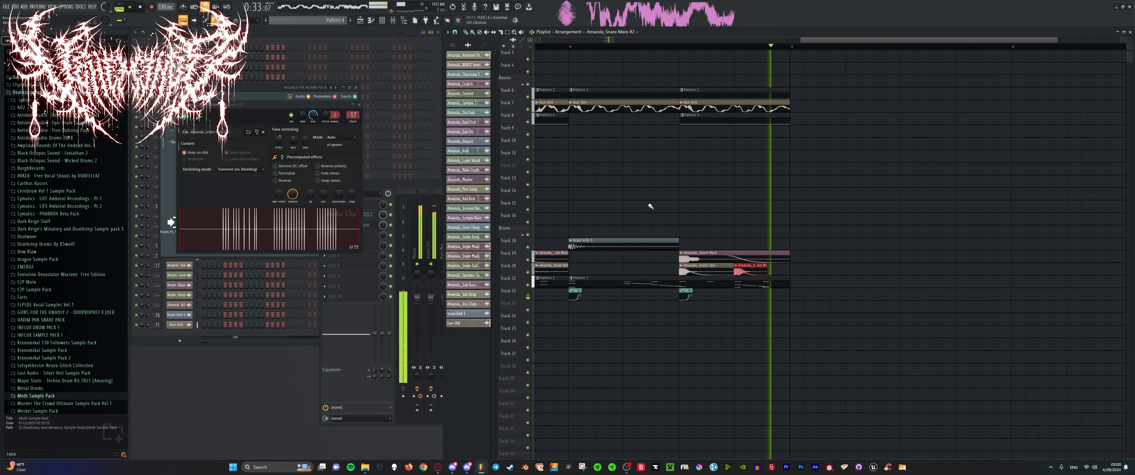
Place a second Amanda_Snare Main #2 clip after the first on Track 20, trimmed to the section's end, and play it.
{"action": "scroll", "coordinate": [737, 264], "scroll_direction": "up", "scroll_amount": 3}
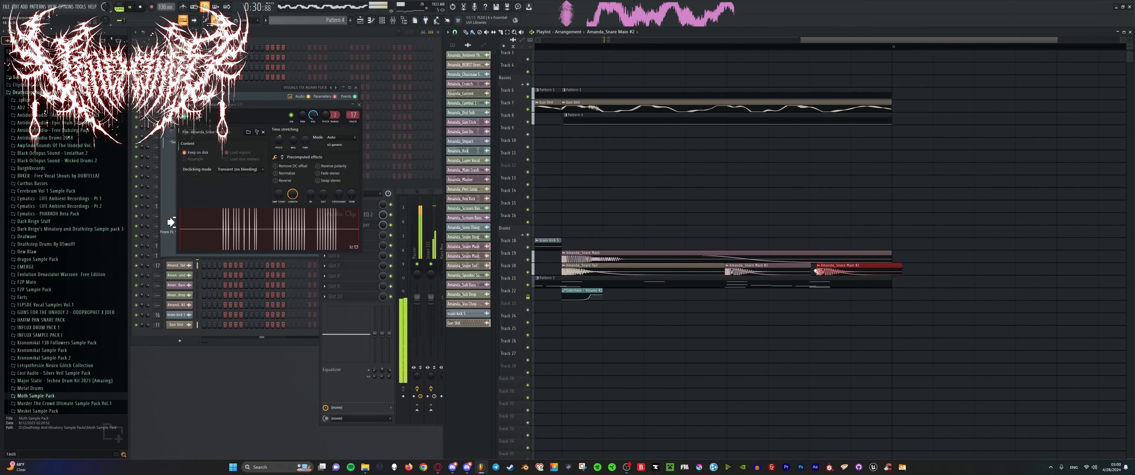
{"action": "left_click_drag", "start_coordinate": [810, 265], "coordinate": [820, 266]}
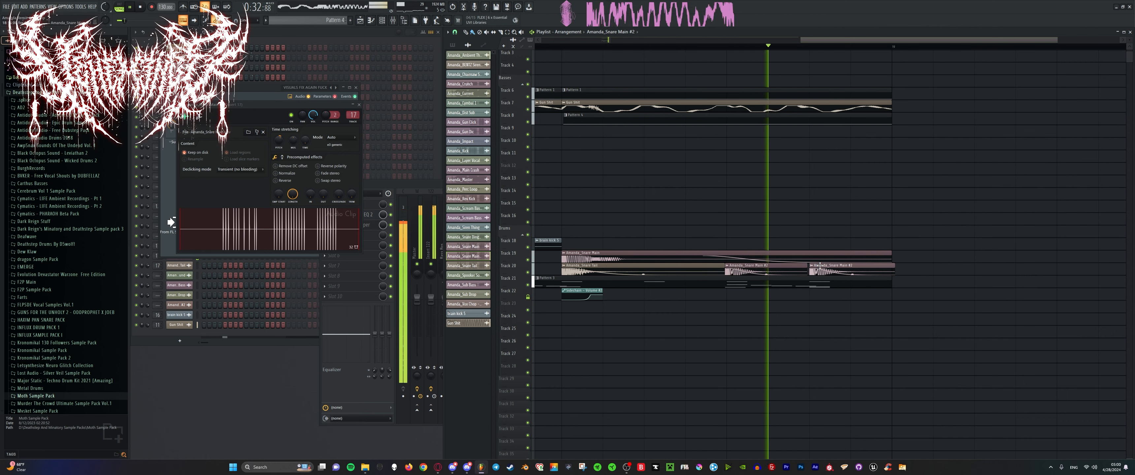
{"action": "scroll", "coordinate": [819, 266], "scroll_direction": "up", "scroll_amount": 2}
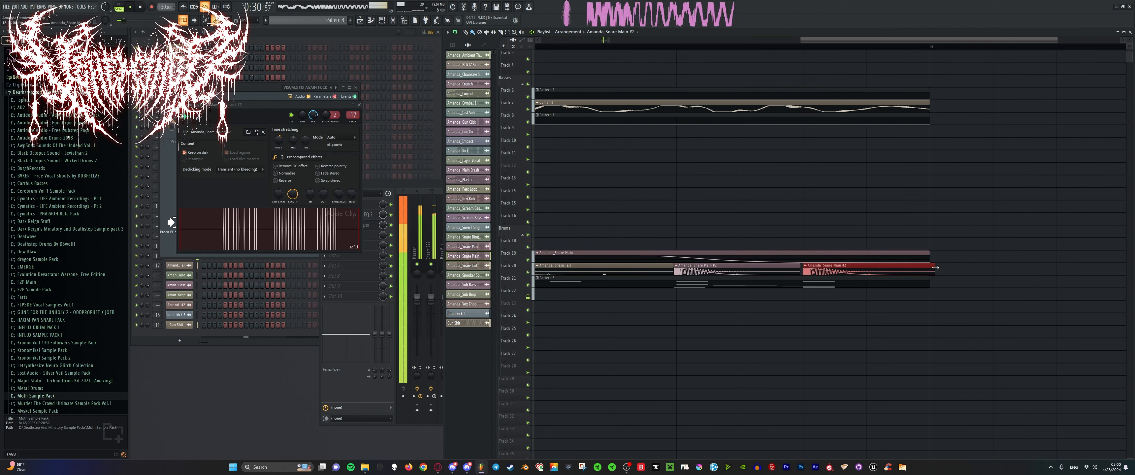
{"action": "scroll", "coordinate": [920, 251], "scroll_direction": "down", "scroll_amount": 6}
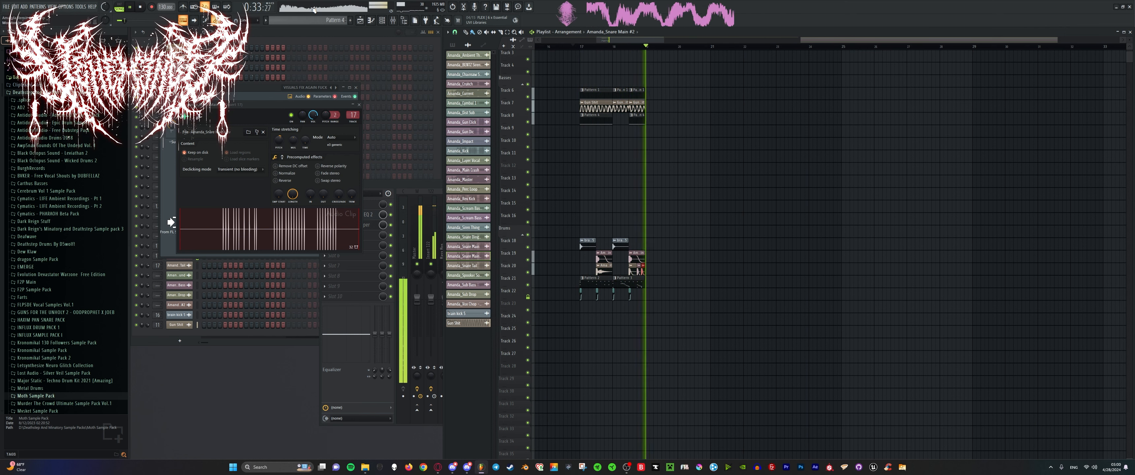
{"action": "key", "text": "space"}
{"action": "scroll", "coordinate": [611, 123], "scroll_direction": "down", "scroll_amount": 2}
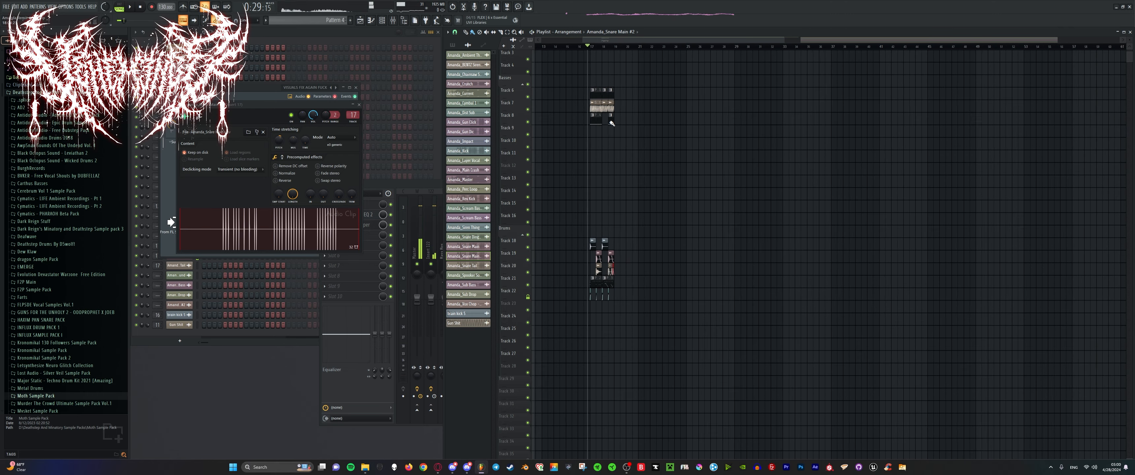
Replace the last two short Pattern 1 clips on Track 6 with one longer clip aligned to the second kick, and play it.
{"action": "scroll", "coordinate": [612, 123], "scroll_direction": "up", "scroll_amount": 5}
{"action": "left_click", "coordinate": [648, 119]}
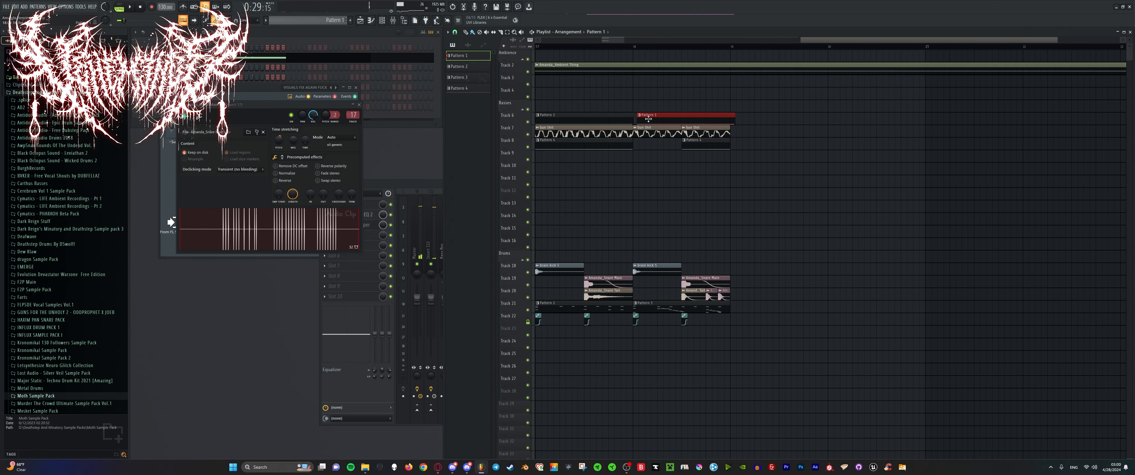
{"action": "key", "text": "space"}
{"action": "scroll", "coordinate": [640, 120], "scroll_direction": "up", "scroll_amount": 3}
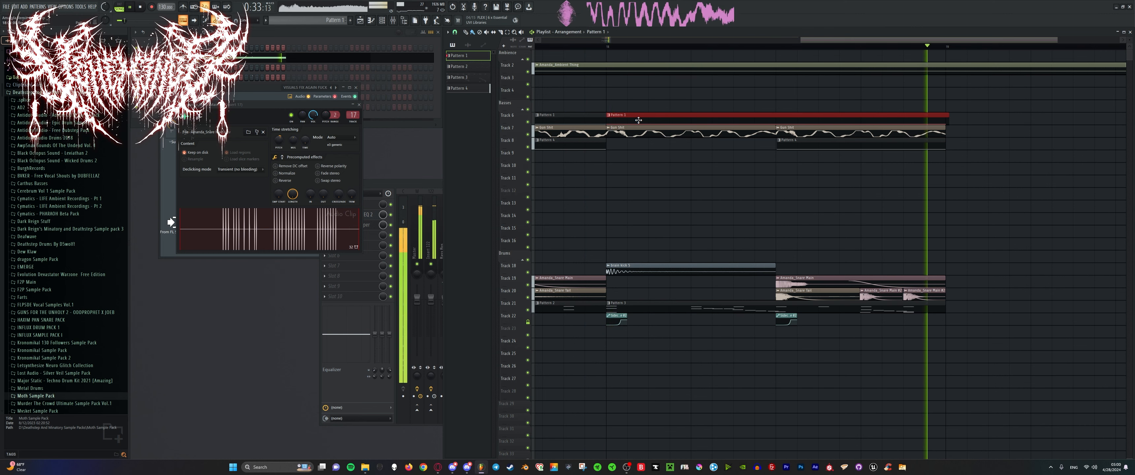
{"action": "key", "text": "space"}
{"action": "key", "text": "space"}
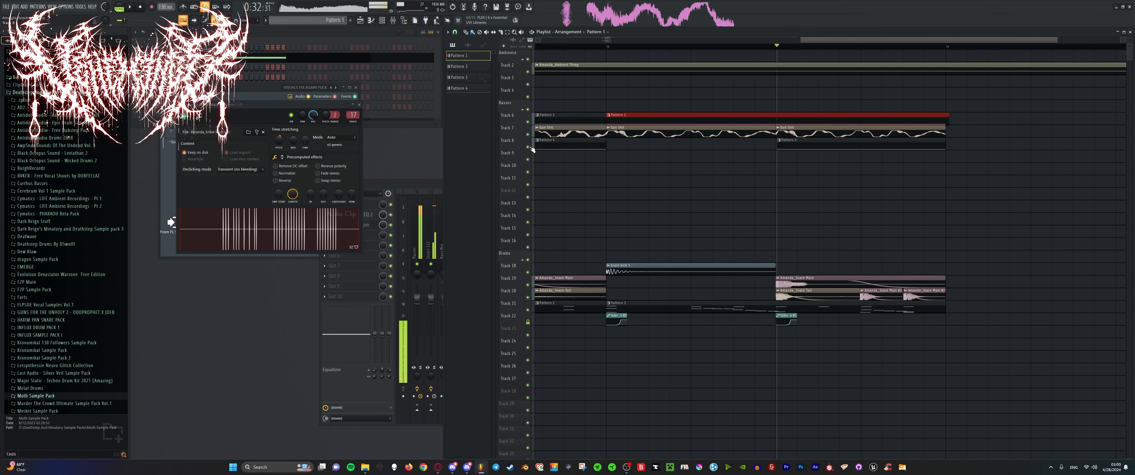
Delete the Pattern 4 clip under the last bass clip on Track 8 and play the section without it.
{"action": "right_click", "coordinate": [527, 147]}
{"action": "key", "text": "space"}
{"action": "right_click", "coordinate": [528, 147]}
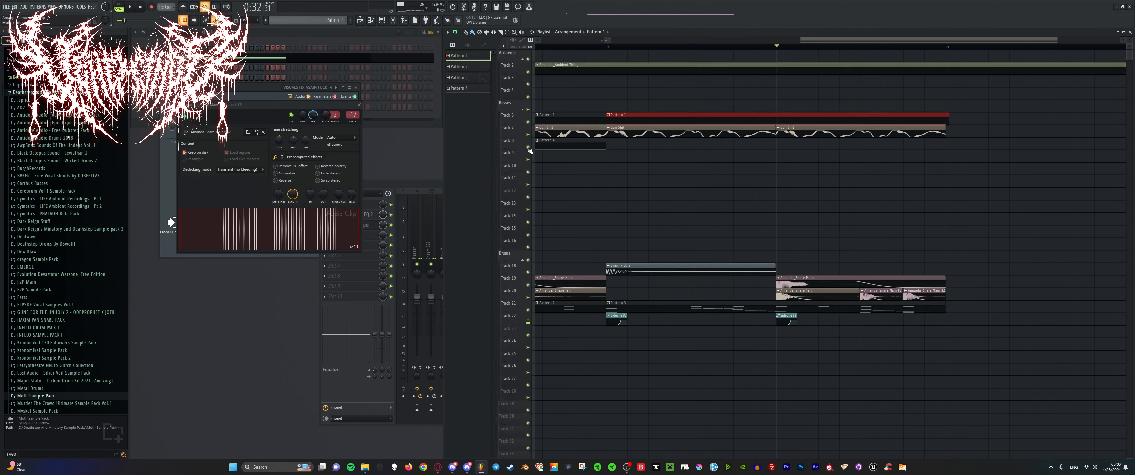
{"action": "scroll", "coordinate": [598, 58], "scroll_direction": "down", "scroll_amount": 5}
{"action": "scroll", "coordinate": [598, 58], "scroll_direction": "up", "scroll_amount": 3}
{"action": "key", "text": "space"}
{"action": "left_click", "coordinate": [661, 47]}
{"action": "scroll", "coordinate": [806, 172], "scroll_direction": "down", "scroll_amount": 1}
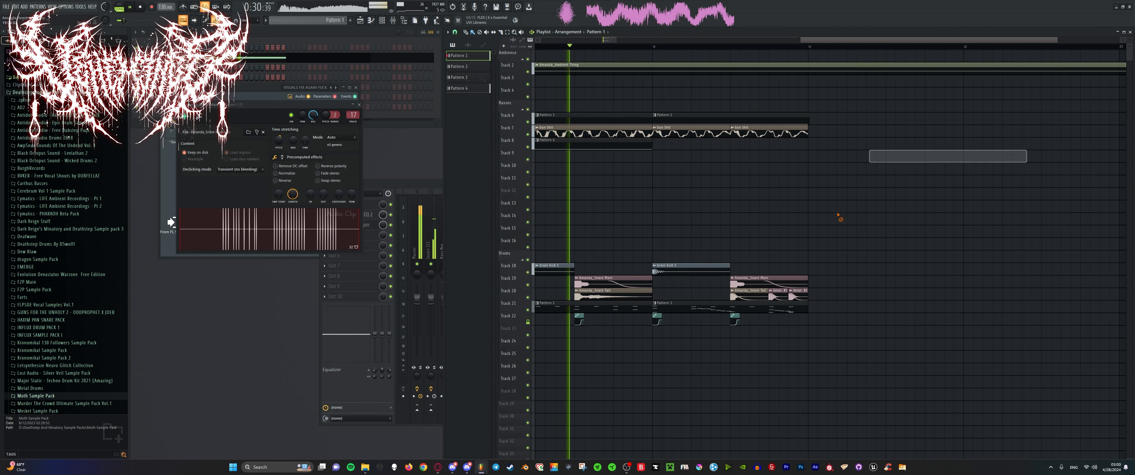
{"action": "scroll", "coordinate": [687, 173], "scroll_direction": "down", "scroll_amount": 2}
{"action": "scroll", "coordinate": [694, 172], "scroll_direction": "up", "scroll_amount": 3}
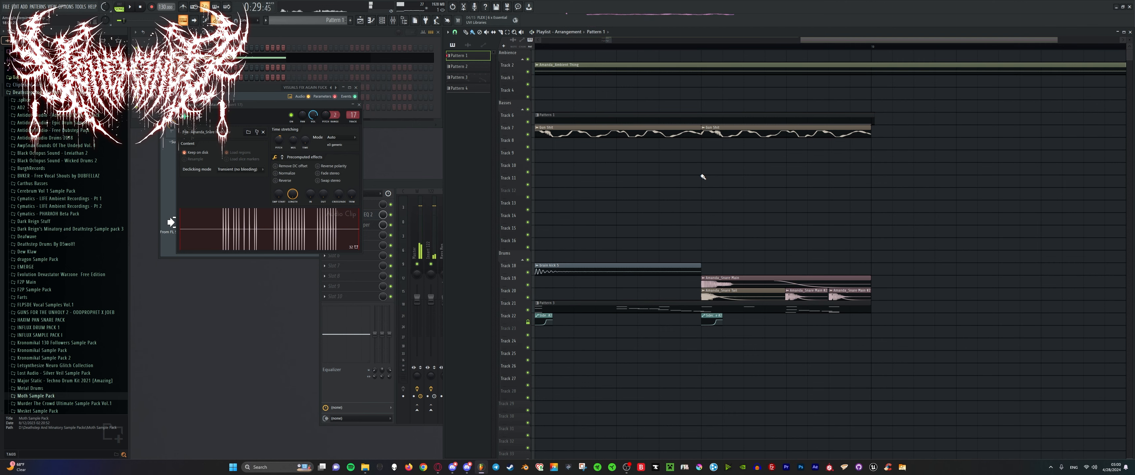
Survey the bass, drum and sidechain tracks while replaying the whole section.
{"action": "scroll", "coordinate": [704, 178], "scroll_direction": "down", "scroll_amount": 6}
{"action": "scroll", "coordinate": [706, 211], "scroll_direction": "up", "scroll_amount": 4}
{"action": "left_click", "coordinate": [723, 241]}
{"action": "scroll", "coordinate": [724, 241], "scroll_direction": "down", "scroll_amount": 6}
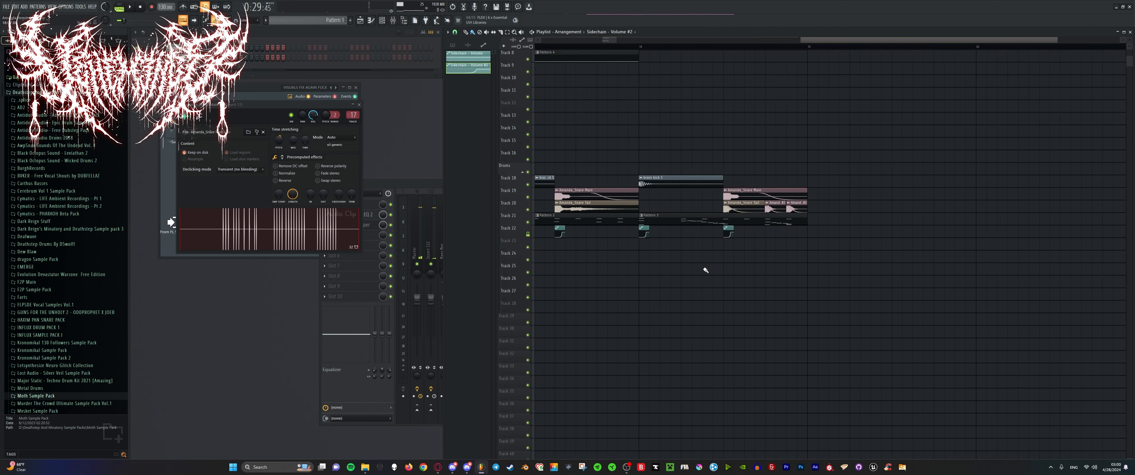
{"action": "key", "text": "space"}
{"action": "scroll", "coordinate": [633, 256], "scroll_direction": "down", "scroll_amount": 5}
{"action": "scroll", "coordinate": [624, 256], "scroll_direction": "up", "scroll_amount": 2}
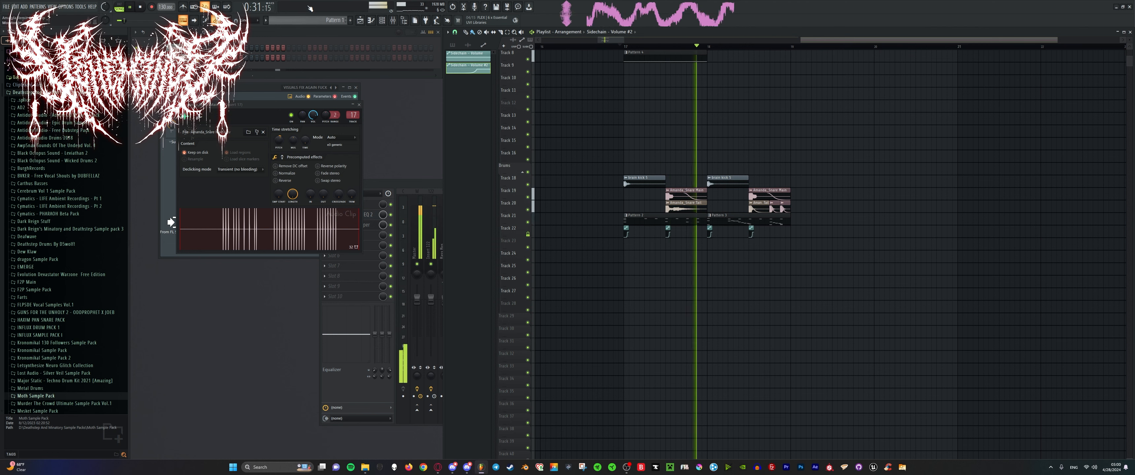
{"action": "scroll", "coordinate": [766, 185], "scroll_direction": "up", "scroll_amount": 3}
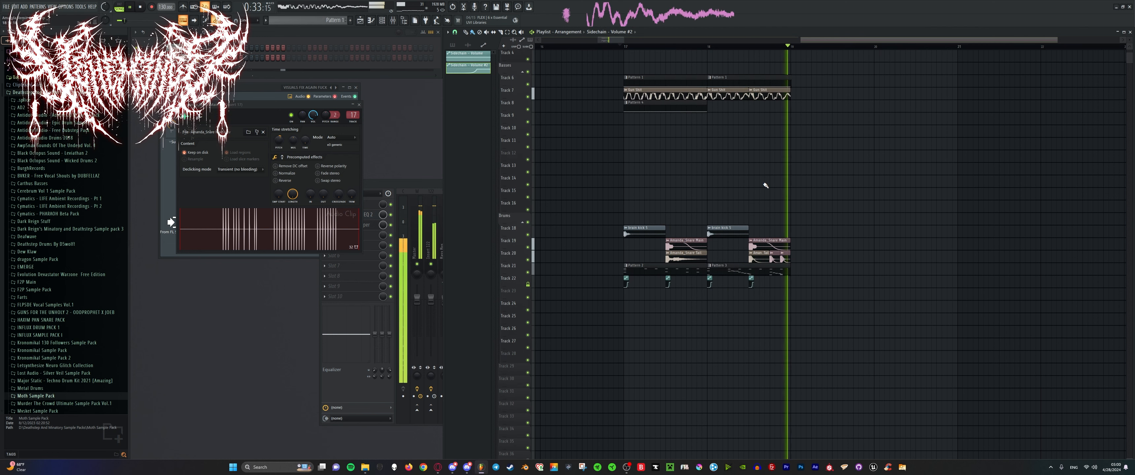
{"action": "key", "text": "space"}
{"action": "scroll", "coordinate": [761, 190], "scroll_direction": "up", "scroll_amount": 4}
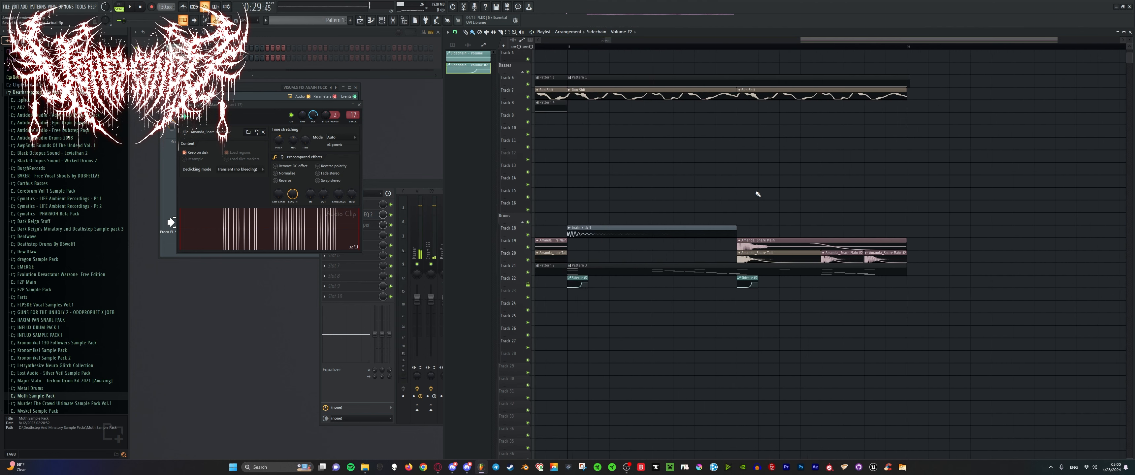
{"action": "scroll", "coordinate": [758, 194], "scroll_direction": "down", "scroll_amount": 3}
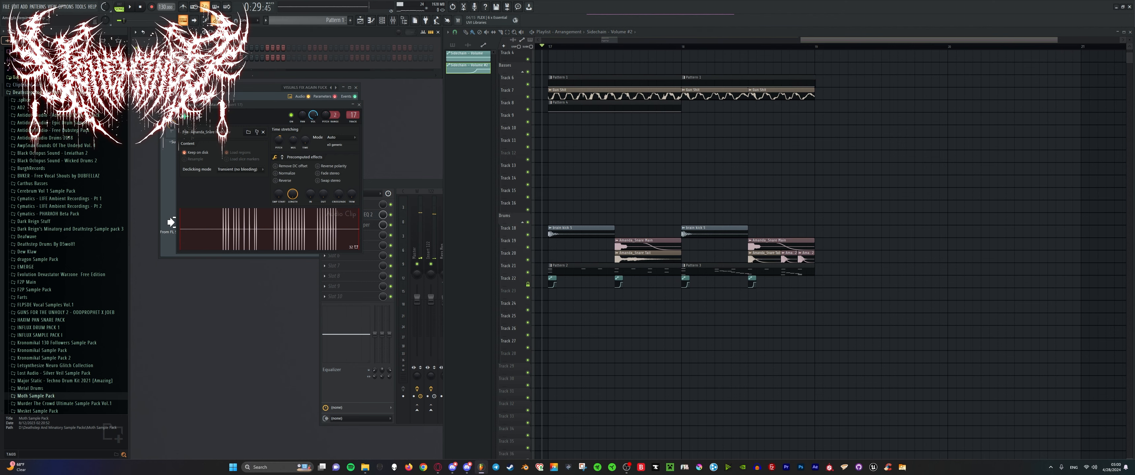
Open the Granulizer channel during playback, switch on its loop option and adjust the sample start time.
{"action": "key", "text": "Page_Down"}
{"action": "key", "text": "space"}
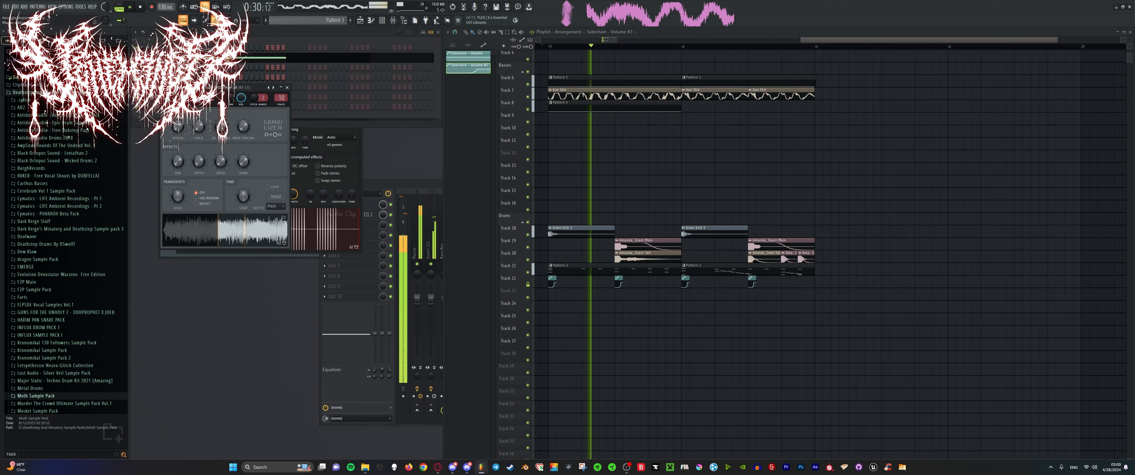
{"action": "left_click", "coordinate": [277, 188]}
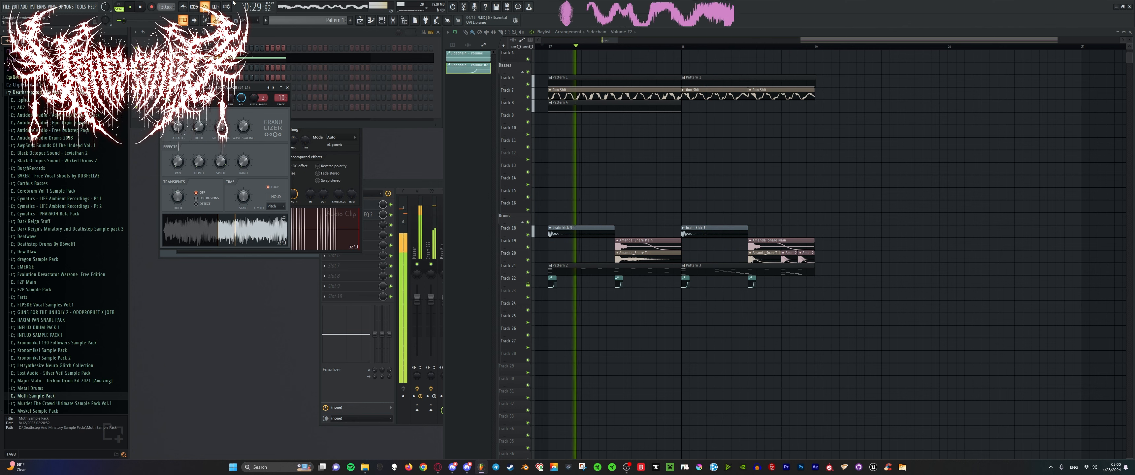
{"action": "right_click", "coordinate": [243, 196]}
{"action": "left_click", "coordinate": [243, 193]}
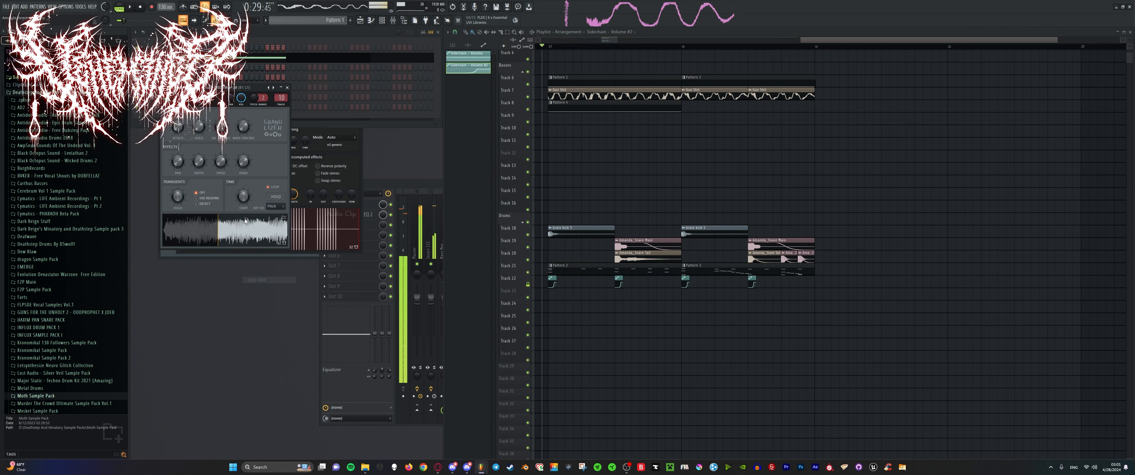
{"action": "left_click_drag", "start_coordinate": [243, 194], "coordinate": [243, 206]}
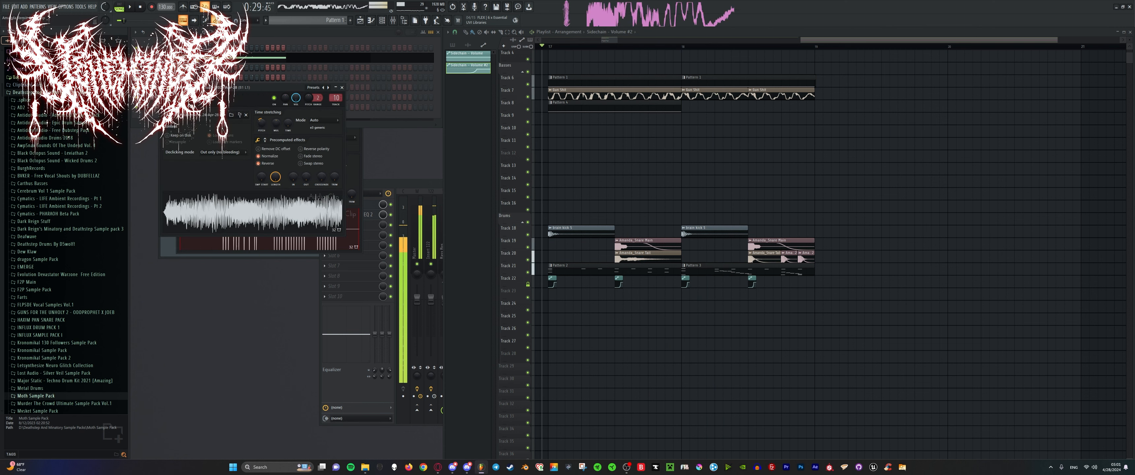
Replay the section with the Granulizer changes and survey the surrounding playlist tracks.
{"action": "key", "text": "space"}
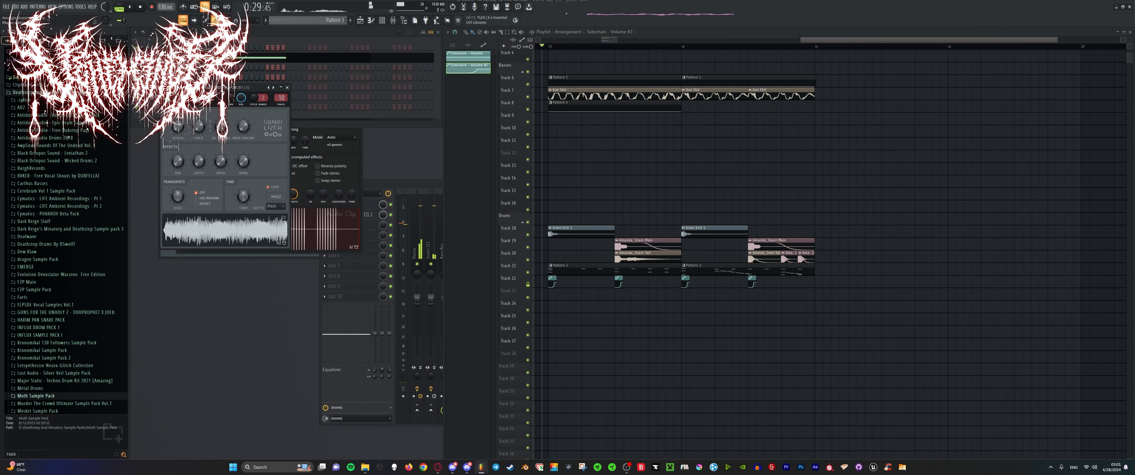
{"action": "key", "text": "space"}
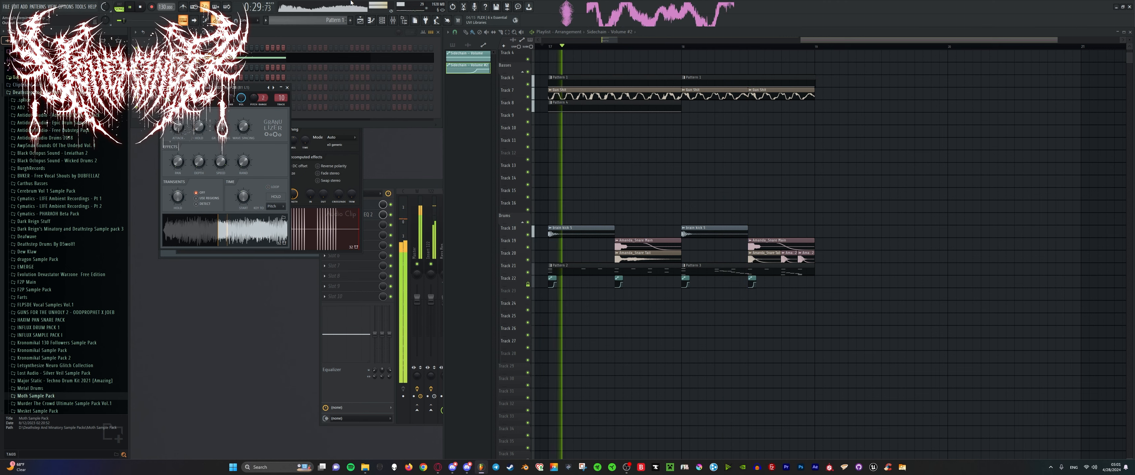
{"action": "scroll", "coordinate": [618, 146], "scroll_direction": "up", "scroll_amount": 3}
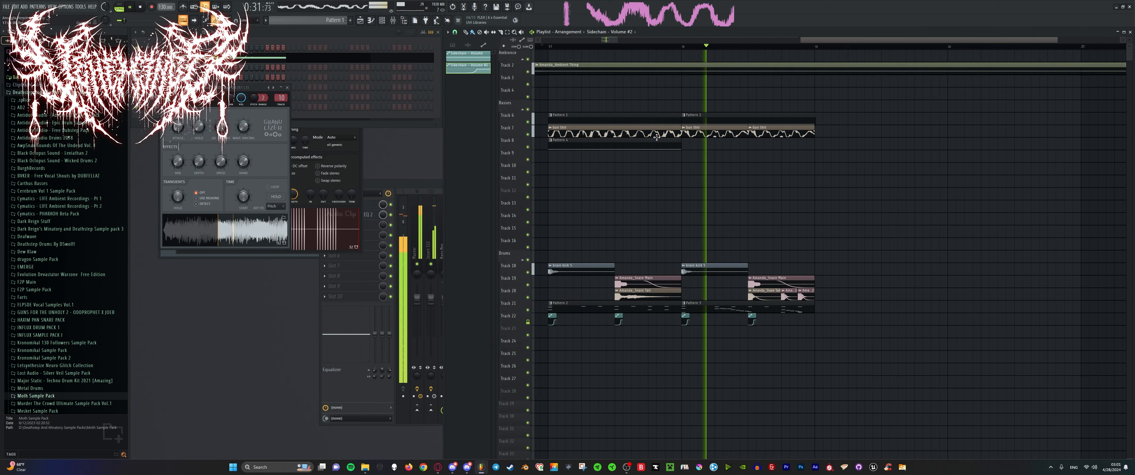
{"action": "scroll", "coordinate": [657, 149], "scroll_direction": "down", "scroll_amount": 4}
{"action": "scroll", "coordinate": [718, 149], "scroll_direction": "up", "scroll_amount": 3}
{"action": "scroll", "coordinate": [635, 154], "scroll_direction": "down", "scroll_amount": 2}
{"action": "scroll", "coordinate": [637, 155], "scroll_direction": "up", "scroll_amount": 4}
{"action": "scroll", "coordinate": [637, 157], "scroll_direction": "down", "scroll_amount": 5}
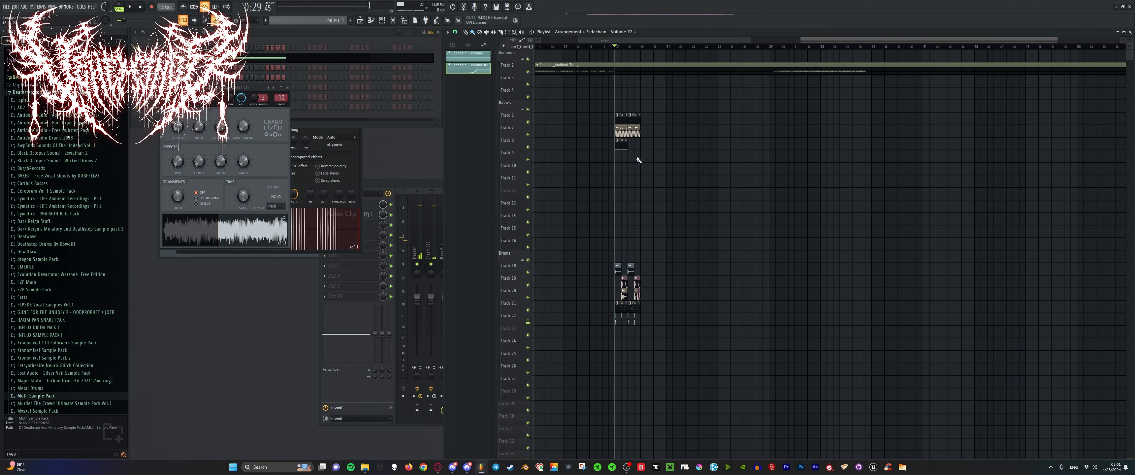
Try to adjust the end of the last Pattern 1 clip on Track 6, then undo the change.
{"action": "scroll", "coordinate": [638, 160], "scroll_direction": "up", "scroll_amount": 5}
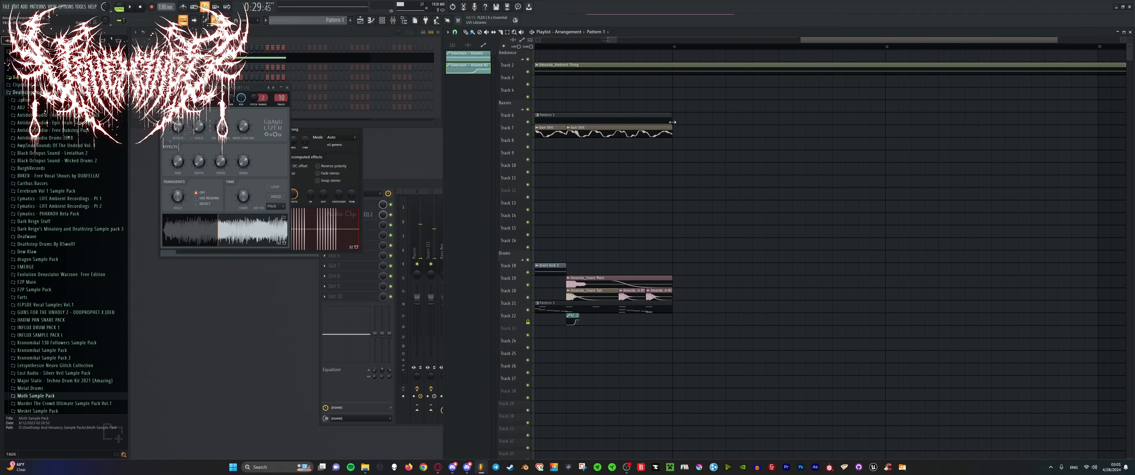
{"action": "left_click", "coordinate": [673, 122]}
{"action": "scroll", "coordinate": [674, 122], "scroll_direction": "up", "scroll_amount": 1}
{"action": "left_click", "coordinate": [675, 122]}
{"action": "key", "text": "ctrl+z"}
{"action": "scroll", "coordinate": [688, 290], "scroll_direction": "down", "scroll_amount": 8}
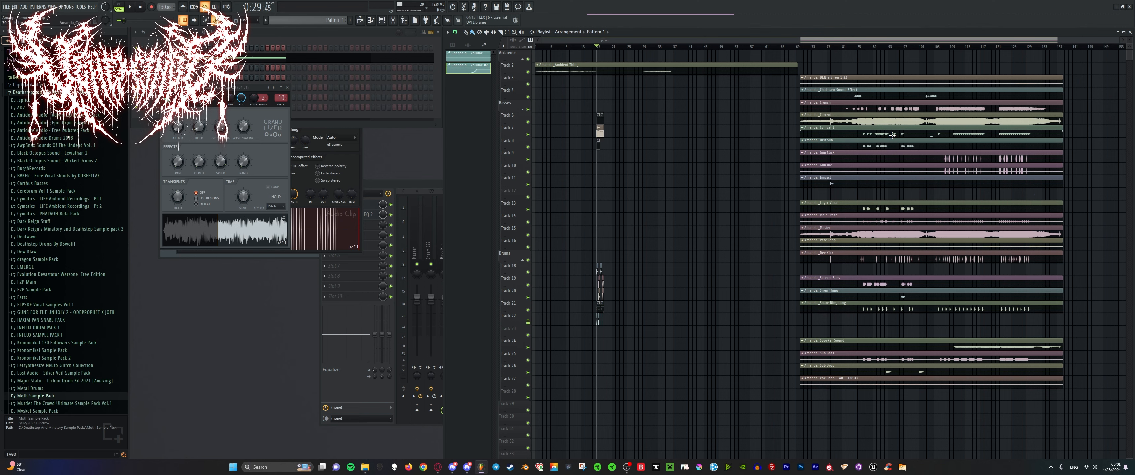
Move the Amanda_Perc Loop clip to the start of the arrangement and solo its track to audition it.
{"action": "scroll", "coordinate": [892, 135], "scroll_direction": "down", "scroll_amount": 4}
{"action": "left_click_drag", "start_coordinate": [832, 185], "coordinate": [654, 184]}
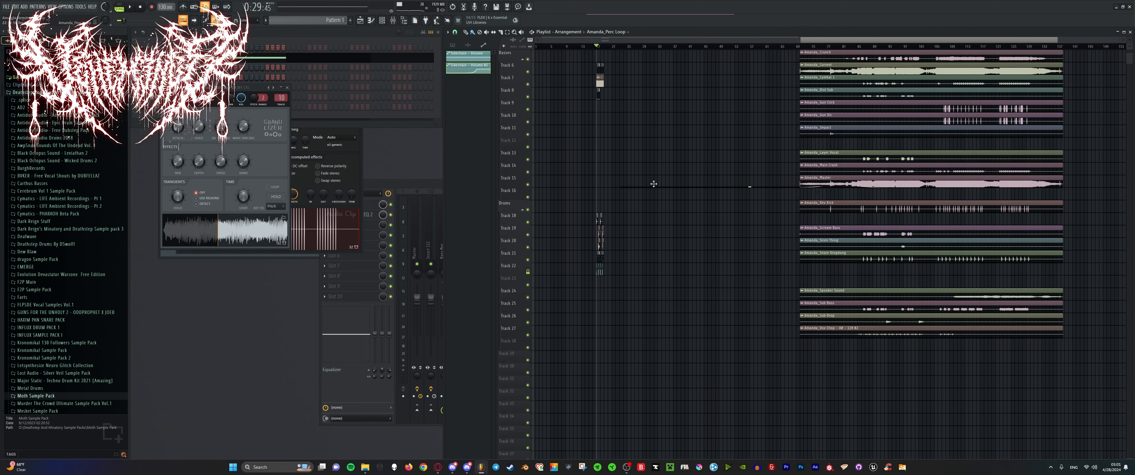
{"action": "left_click_drag", "start_coordinate": [527, 186], "coordinate": [528, 186]}
{"action": "right_click", "coordinate": [528, 185]}
{"action": "scroll", "coordinate": [583, 141], "scroll_direction": "up", "scroll_amount": 6}
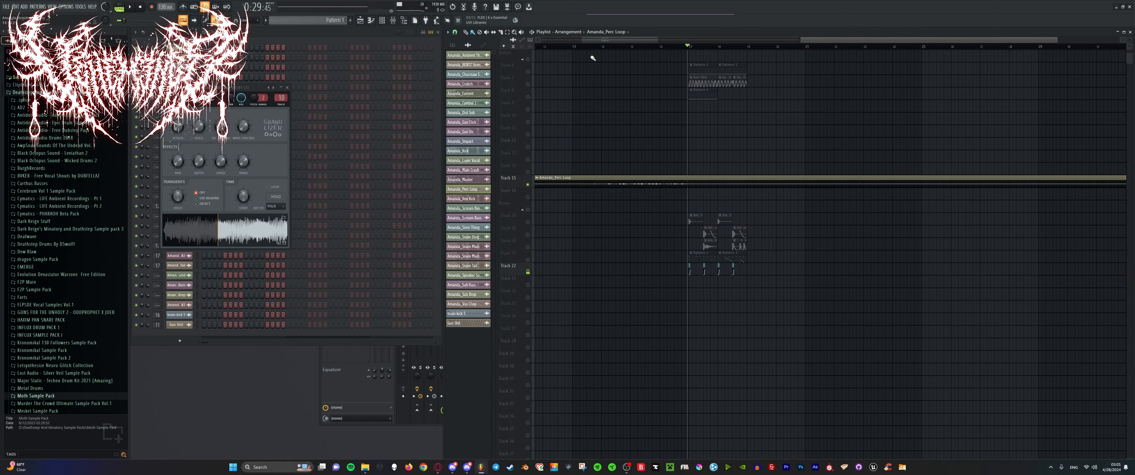
{"action": "scroll", "coordinate": [594, 86], "scroll_direction": "down", "scroll_amount": 5}
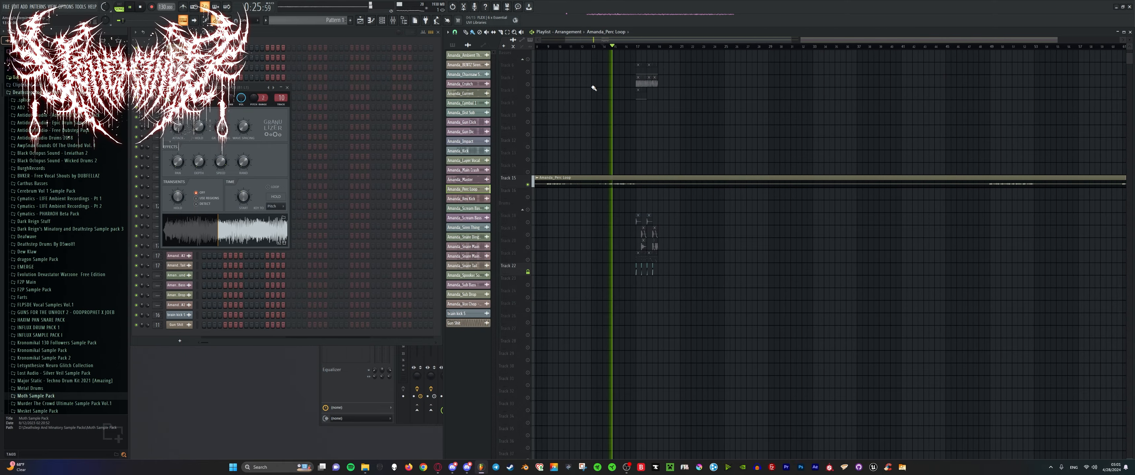
{"action": "scroll", "coordinate": [594, 82], "scroll_direction": "down", "scroll_amount": 3}
{"action": "scroll", "coordinate": [838, 81], "scroll_direction": "up", "scroll_amount": 6}
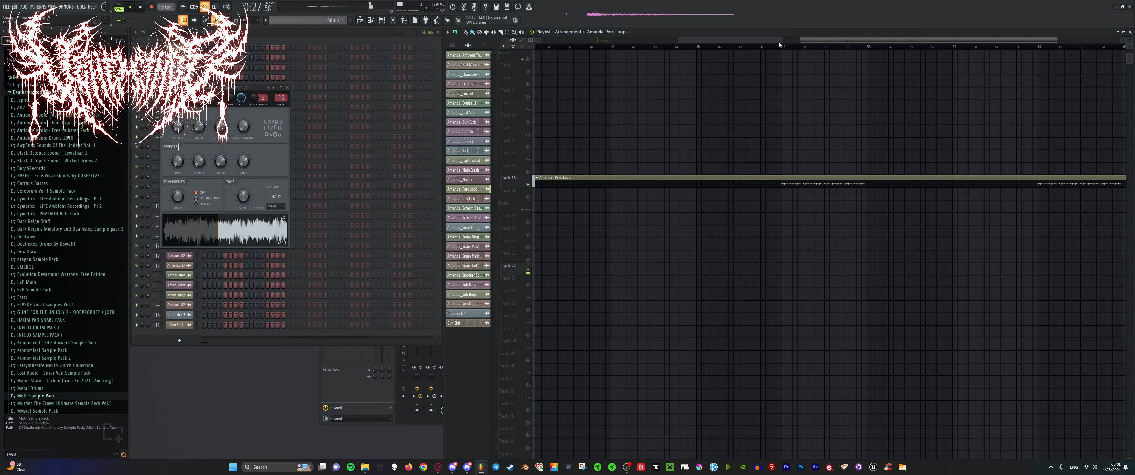
{"action": "scroll", "coordinate": [775, 88], "scroll_direction": "down", "scroll_amount": 6}
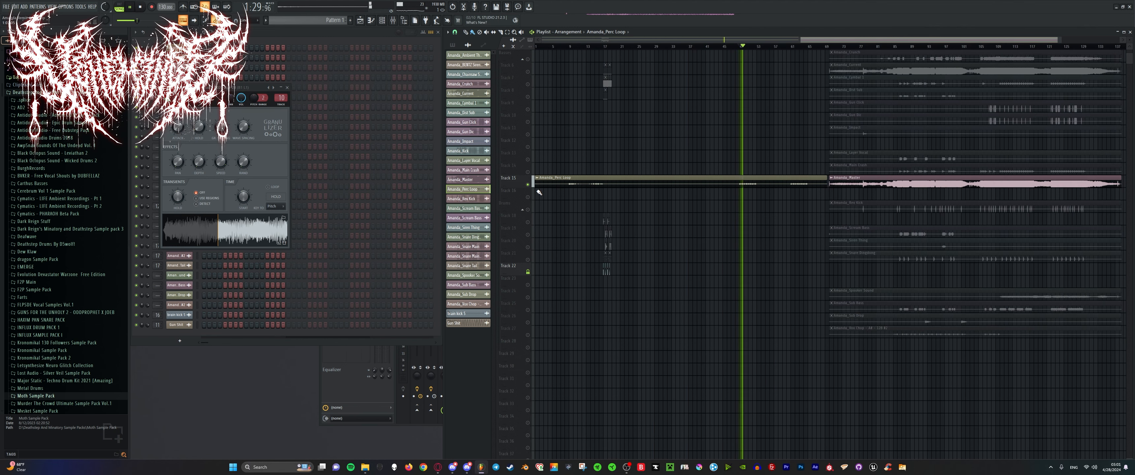
Place the Amanda_Perc Loop clip on Track 16 directly after the bass and drum section, and play it.
{"action": "left_click_drag", "start_coordinate": [537, 189], "coordinate": [627, 195]}
{"action": "key", "text": "space"}
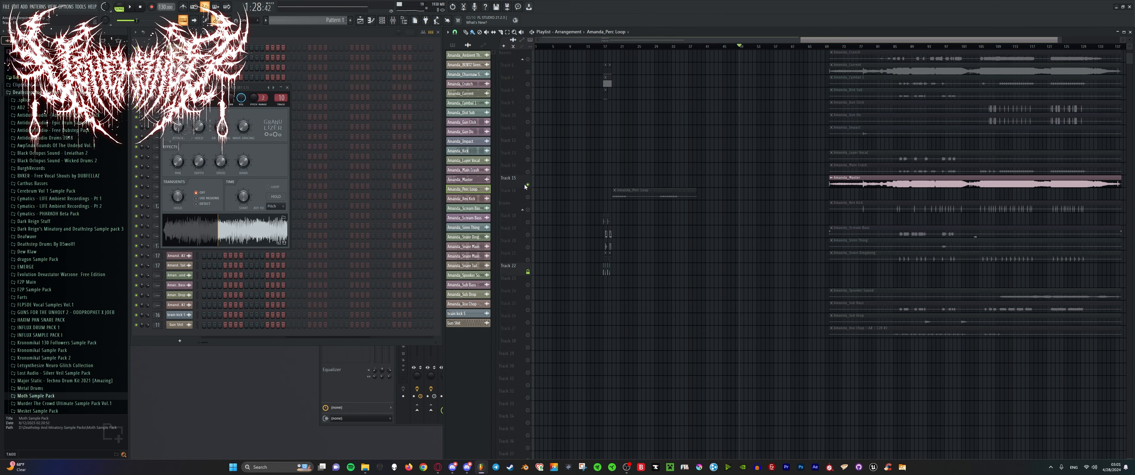
{"action": "scroll", "coordinate": [617, 188], "scroll_direction": "up", "scroll_amount": 8}
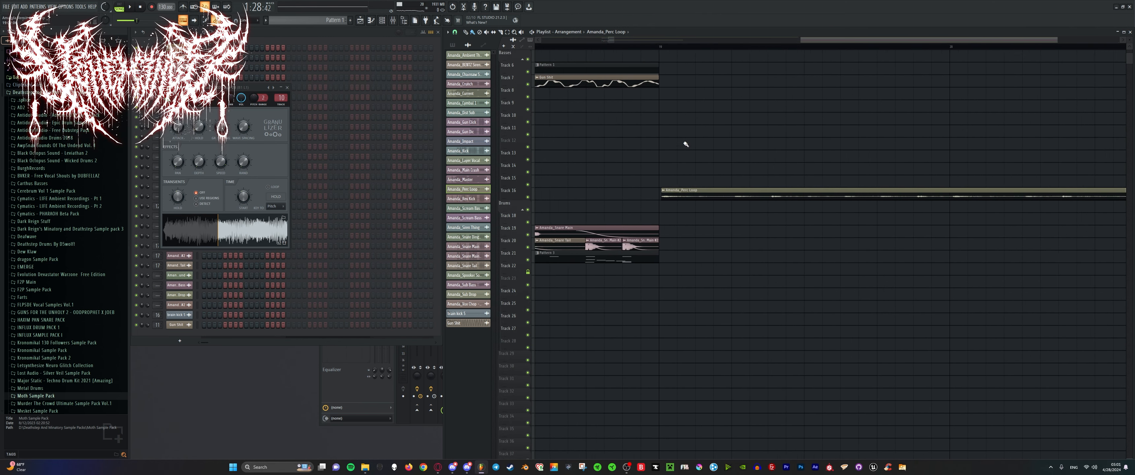
{"action": "scroll", "coordinate": [666, 185], "scroll_direction": "up", "scroll_amount": 3}
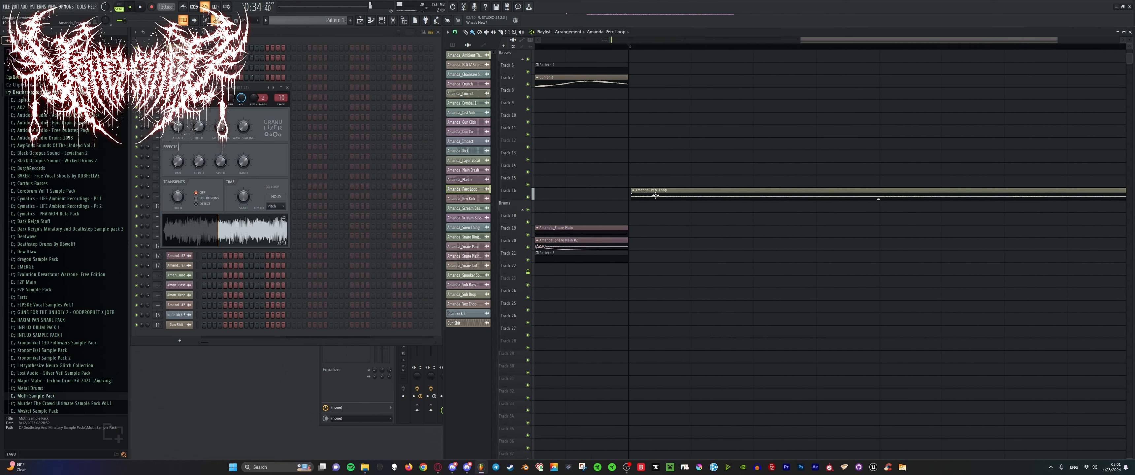
{"action": "scroll", "coordinate": [696, 184], "scroll_direction": "down", "scroll_amount": 6}
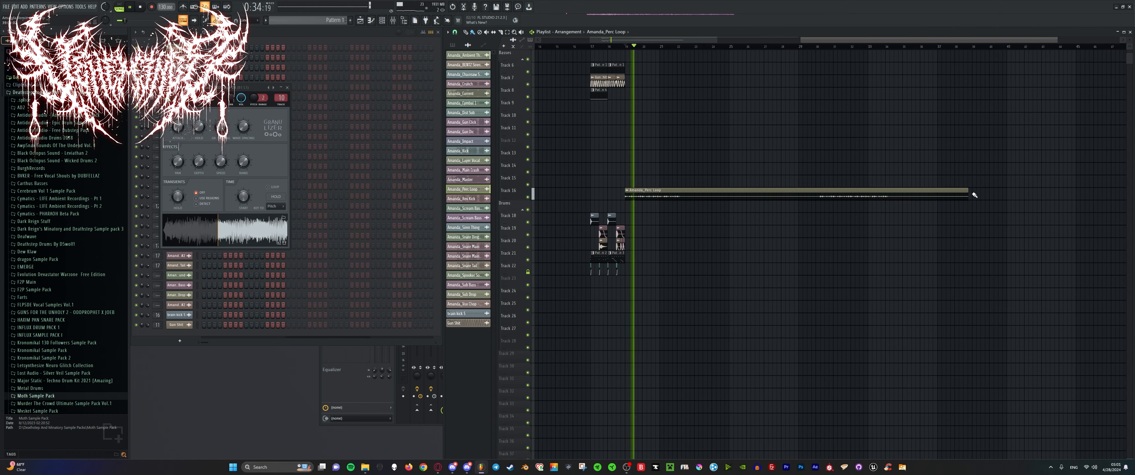
Shorten the Amanda_Perc Loop clip to the length of one Pattern 1 clip and audition it.
{"action": "left_click_drag", "start_coordinate": [975, 194], "coordinate": [673, 200]}
{"action": "scroll", "coordinate": [646, 202], "scroll_direction": "up", "scroll_amount": 5}
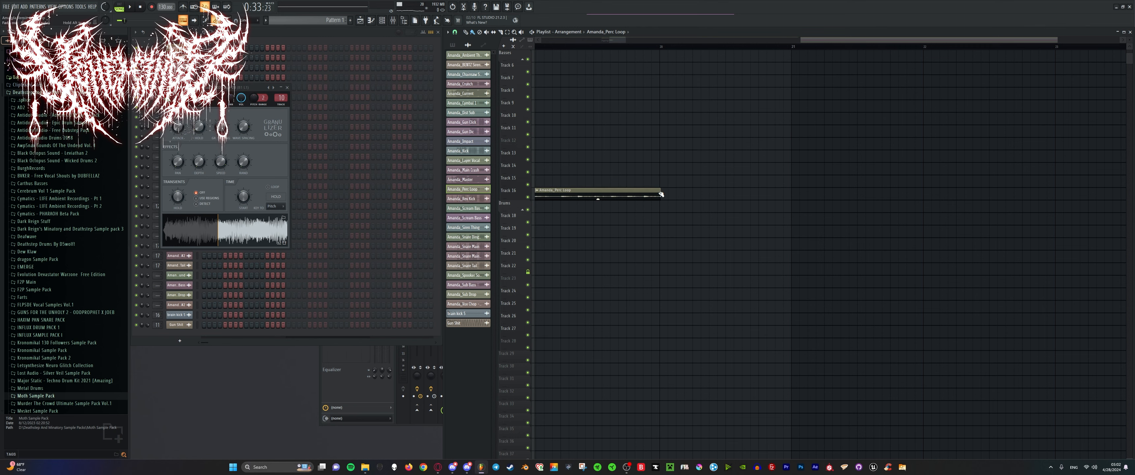
{"action": "scroll", "coordinate": [661, 194], "scroll_direction": "up", "scroll_amount": 3}
{"action": "key", "text": "space"}
{"action": "scroll", "coordinate": [654, 189], "scroll_direction": "down", "scroll_amount": 6}
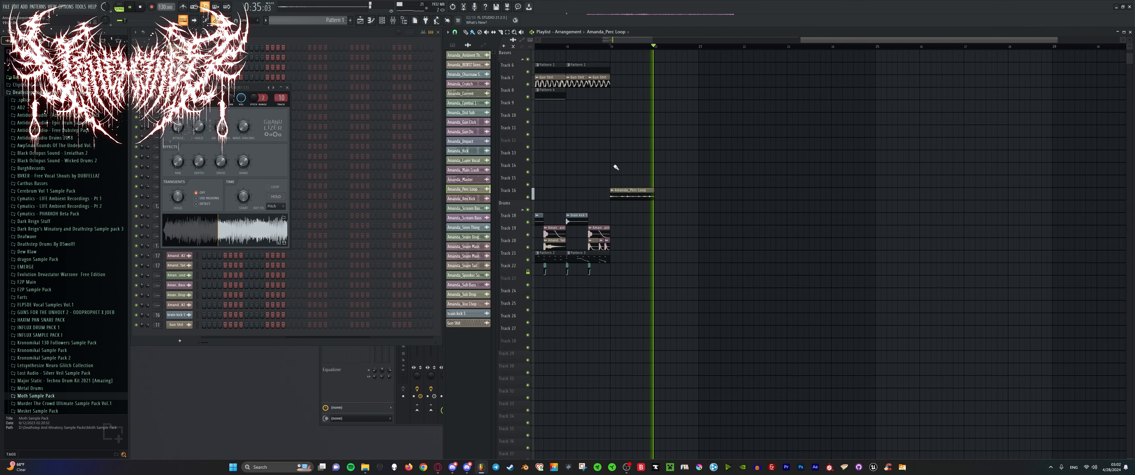
{"action": "key", "text": "space"}
{"action": "key", "text": "space"}
{"action": "scroll", "coordinate": [655, 181], "scroll_direction": "up", "scroll_amount": 2}
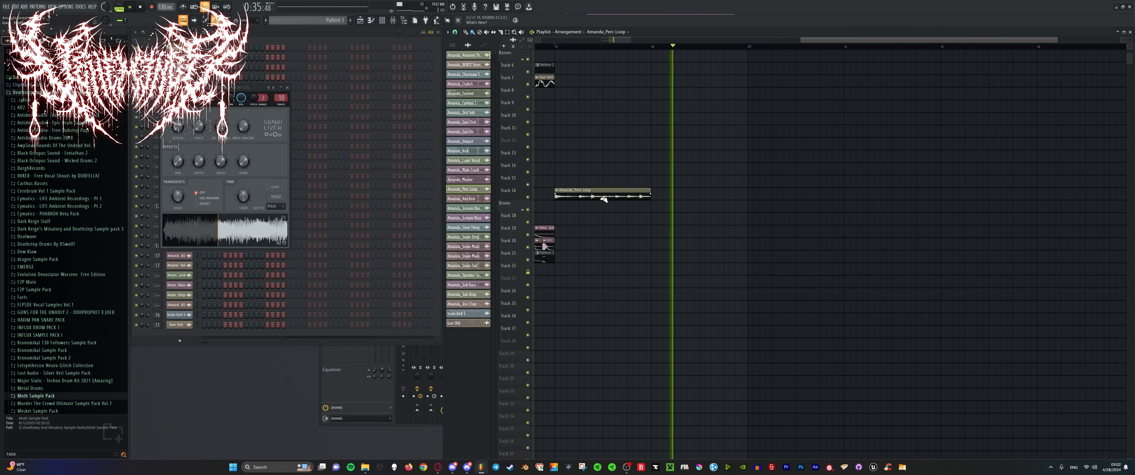
{"action": "scroll", "coordinate": [612, 145], "scroll_direction": "down", "scroll_amount": 3}
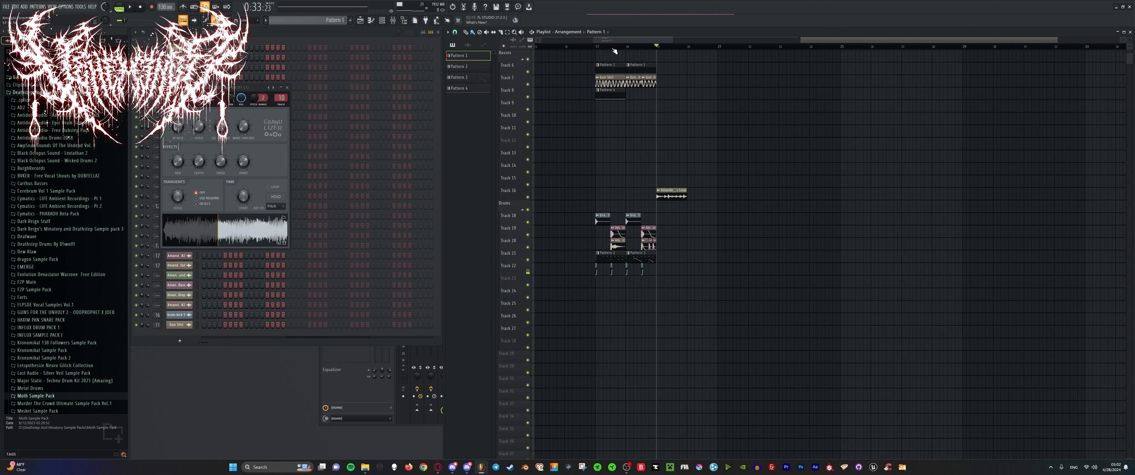
Replay the section from its first Pattern 1 clip through the Amanda_Perc Loop clip.
{"action": "left_click", "coordinate": [597, 46]}
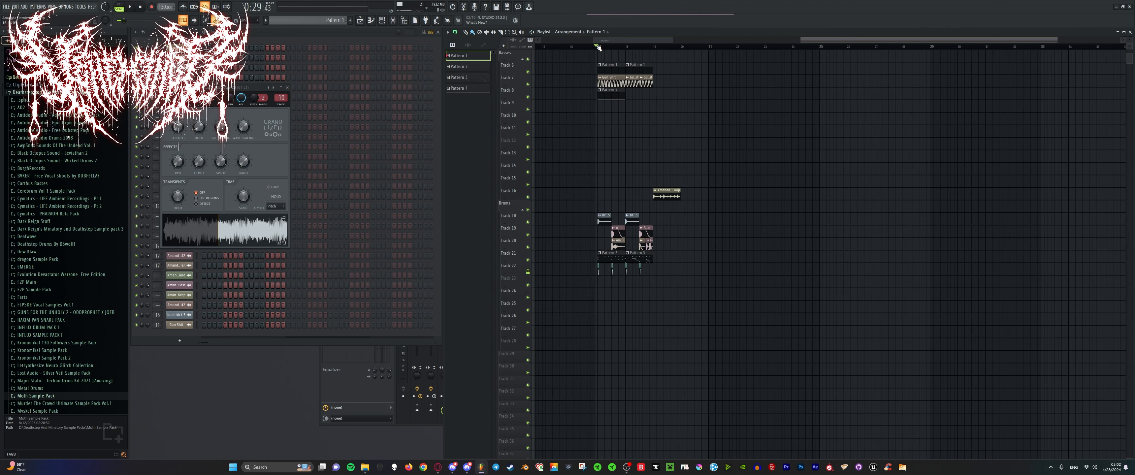
{"action": "key", "text": "space"}
{"action": "scroll", "coordinate": [597, 126], "scroll_direction": "up", "scroll_amount": 3}
{"action": "scroll", "coordinate": [638, 185], "scroll_direction": "down", "scroll_amount": 4}
{"action": "scroll", "coordinate": [642, 177], "scroll_direction": "up", "scroll_amount": 5}
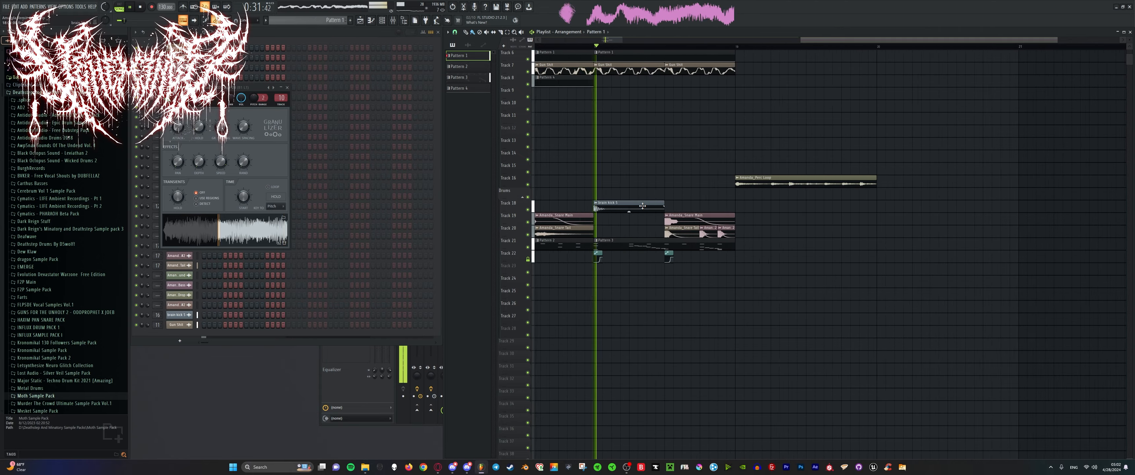
{"action": "scroll", "coordinate": [643, 177], "scroll_direction": "down", "scroll_amount": 4}
{"action": "scroll", "coordinate": [642, 206], "scroll_direction": "up", "scroll_amount": 4}
{"action": "scroll", "coordinate": [709, 223], "scroll_direction": "down", "scroll_amount": 3}
{"action": "scroll", "coordinate": [709, 223], "scroll_direction": "up", "scroll_amount": 4}
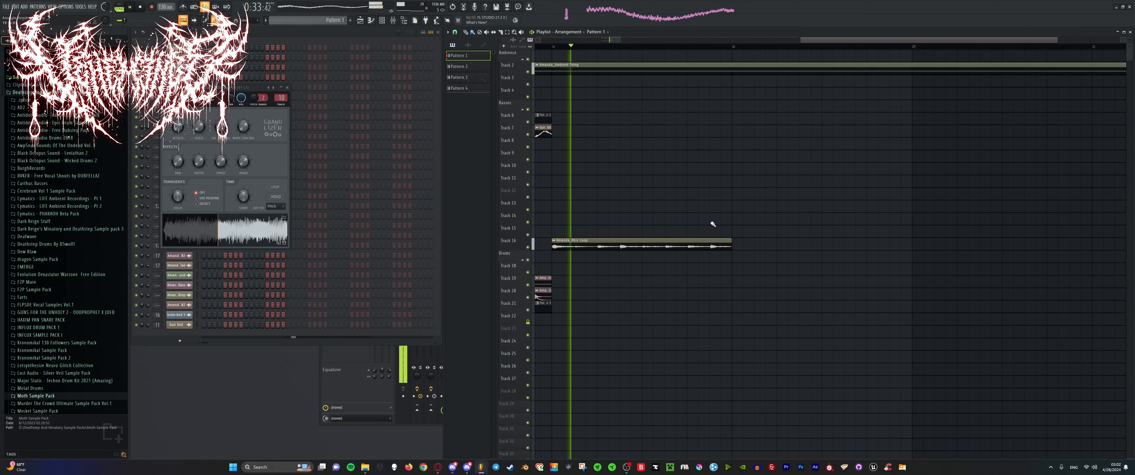
{"action": "key", "text": "space"}
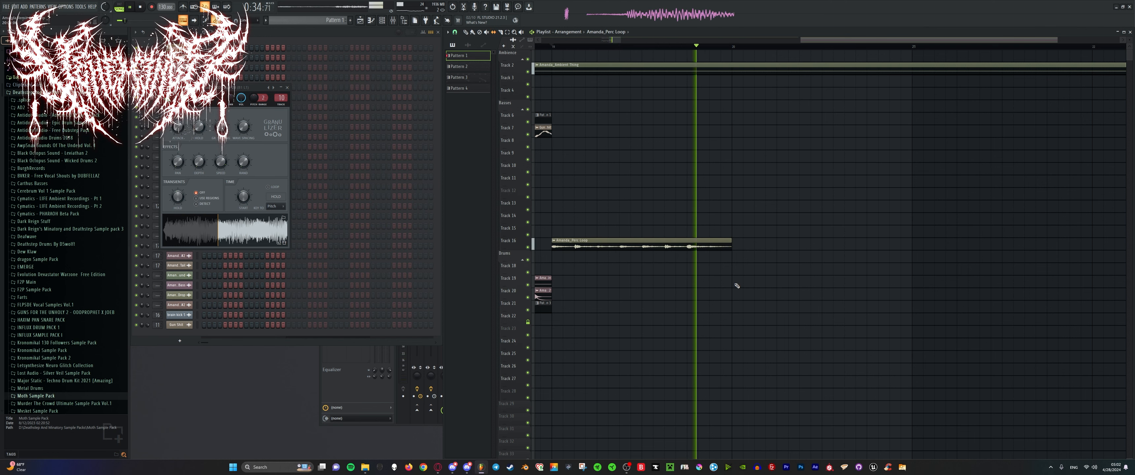
Search the sample browser for "neuro" and add the Cinematic Bass - Neuron Rip sample on the track below the perc loop.
{"action": "scroll", "coordinate": [737, 286], "scroll_direction": "down", "scroll_amount": 5}
{"action": "scroll", "coordinate": [737, 285], "scroll_direction": "up", "scroll_amount": 3}
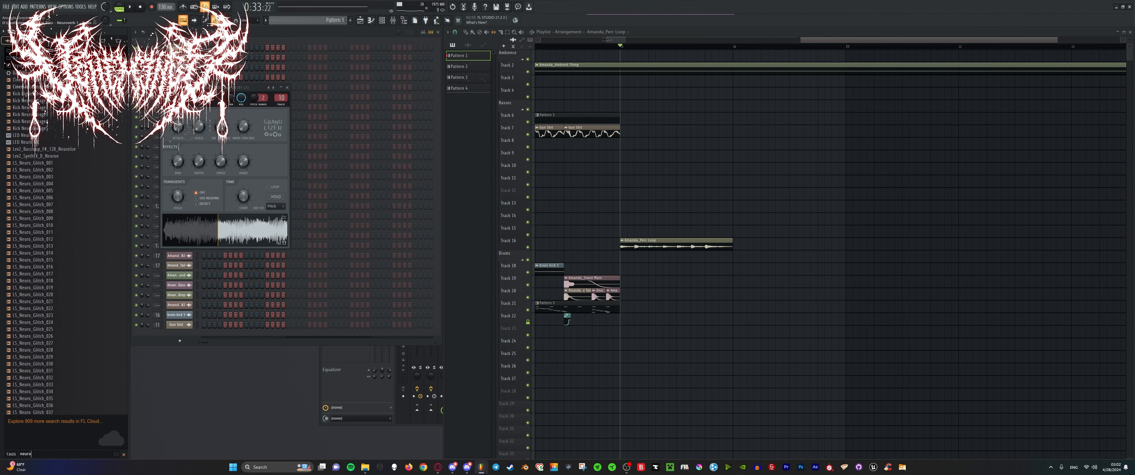
{"action": "left_click", "coordinate": [70, 187]}
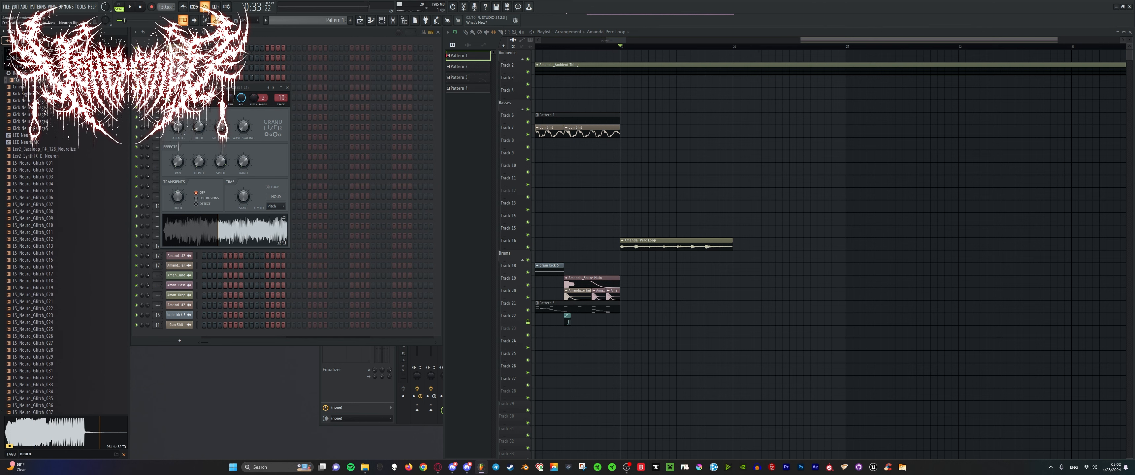
{"action": "left_click_drag", "start_coordinate": [487, 219], "coordinate": [687, 257]}
{"action": "scroll", "coordinate": [815, 264], "scroll_direction": "down", "scroll_amount": 4}
{"action": "scroll", "coordinate": [862, 266], "scroll_direction": "up", "scroll_amount": 2}
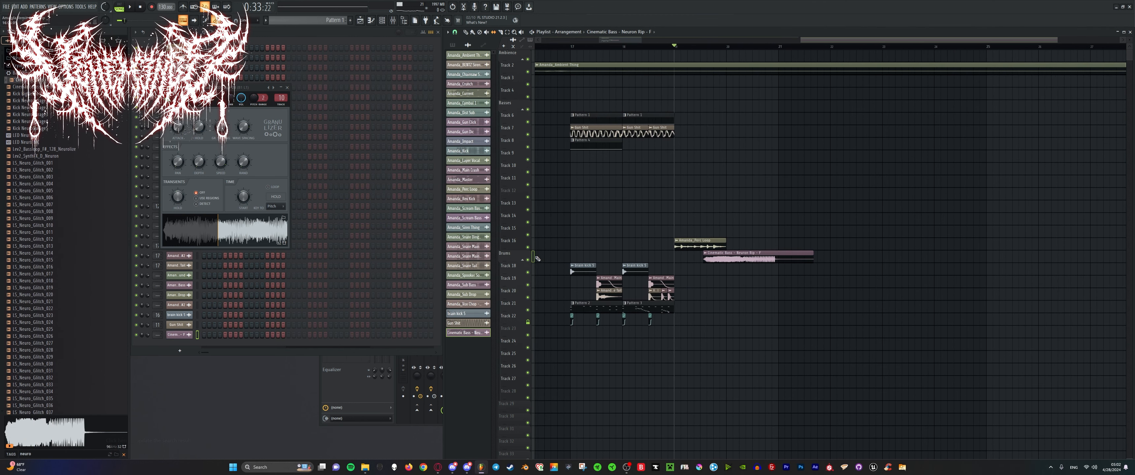
Solo the Cinematic Bass track and preview the Neuro samples up to Neuro 10.
{"action": "right_click", "coordinate": [528, 260]}
{"action": "scroll", "coordinate": [712, 274], "scroll_direction": "up", "scroll_amount": 3}
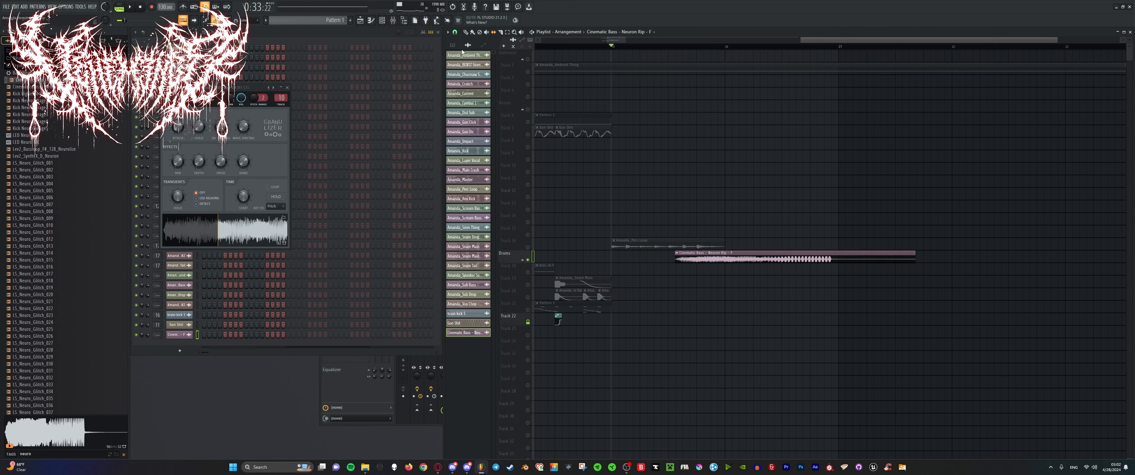
{"action": "scroll", "coordinate": [53, 239], "scroll_direction": "down", "scroll_amount": 10}
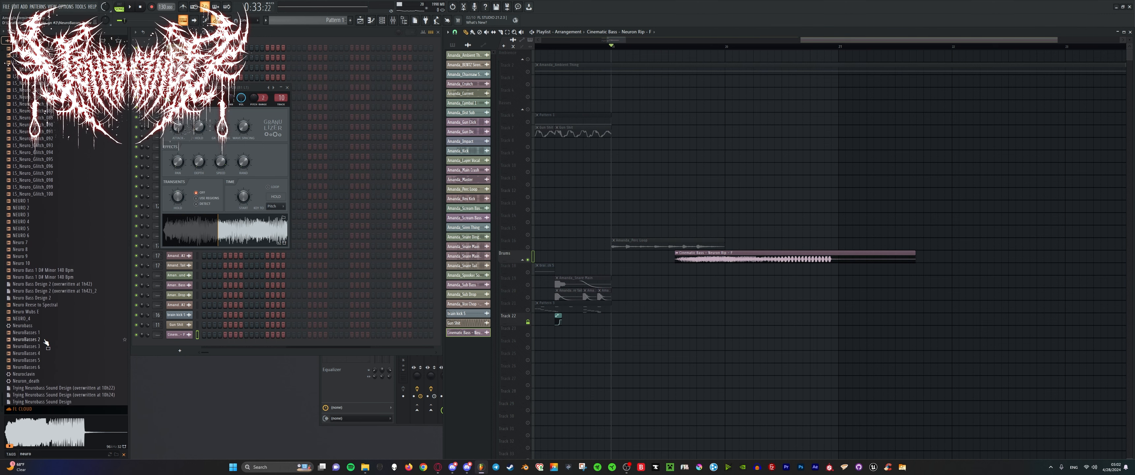
{"action": "left_click", "coordinate": [25, 238]}
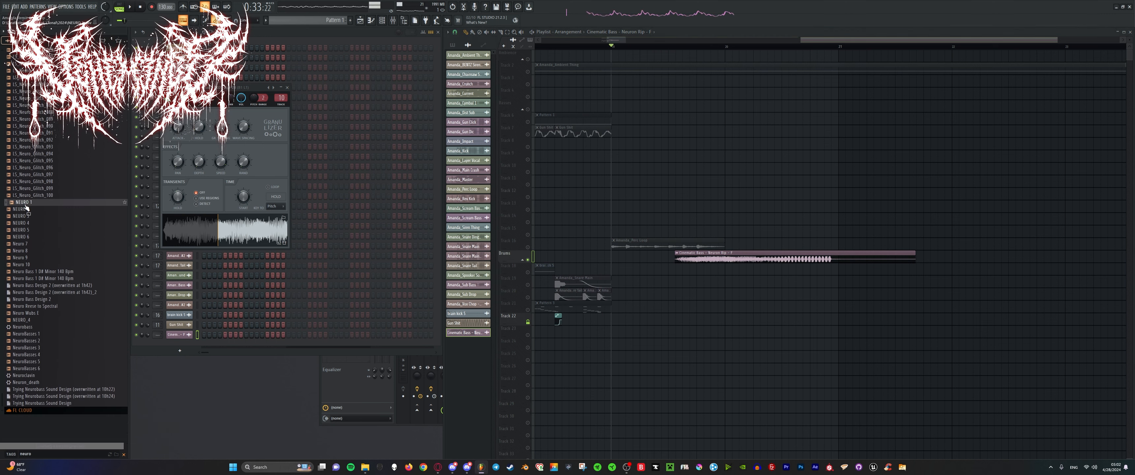
{"action": "left_click", "coordinate": [37, 265]}
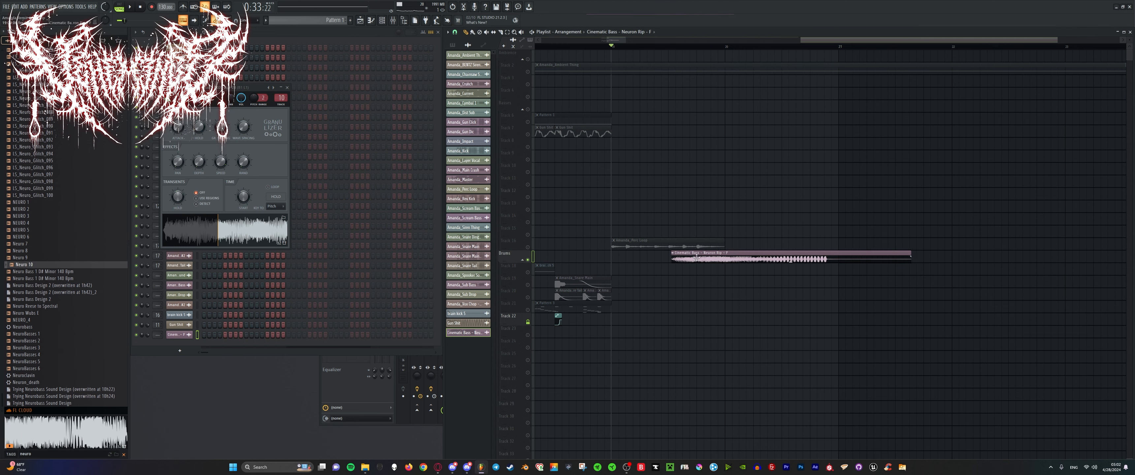
Align the Cinematic Bass clip with the start of the Amanda_Perc Loop clip and play it.
{"action": "scroll", "coordinate": [633, 265], "scroll_direction": "up", "scroll_amount": 3}
{"action": "key", "text": "space"}
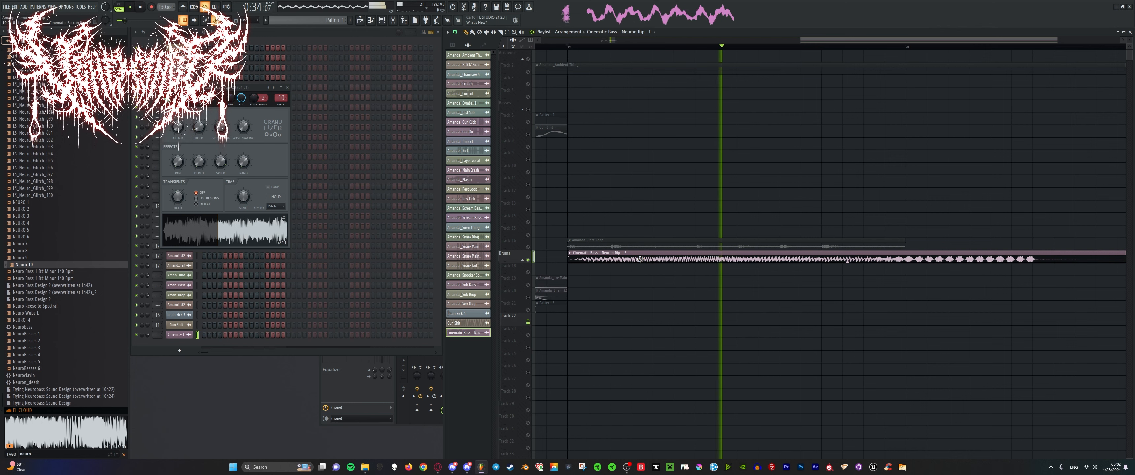
{"action": "scroll", "coordinate": [640, 259], "scroll_direction": "down", "scroll_amount": 3}
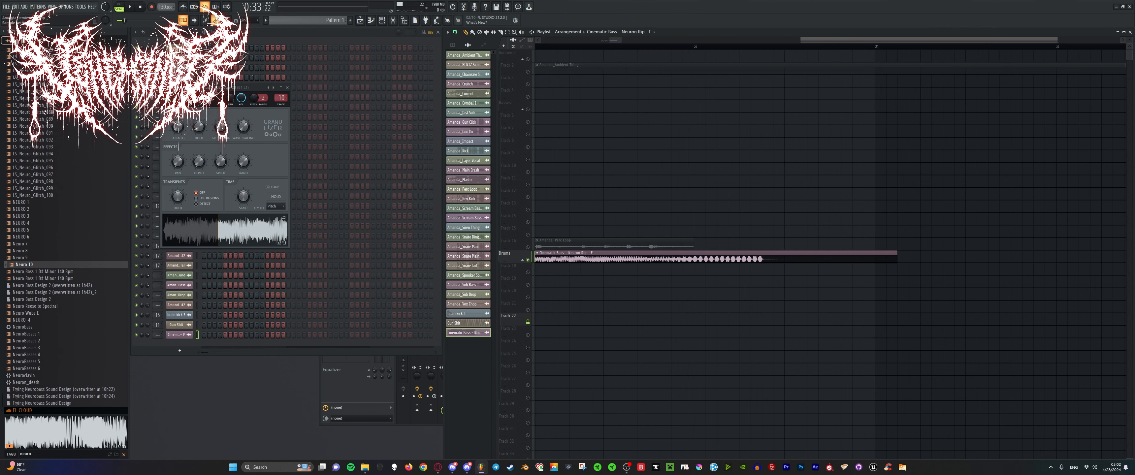
Open the Cinematic Bass clip's channel settings, lower its time-stretching pitch and replay the clip.
{"action": "left_click", "coordinate": [189, 101]}
{"action": "left_click", "coordinate": [179, 335]}
{"action": "key", "text": "space"}
{"action": "key", "text": "space"}
{"action": "left_click_drag", "start_coordinate": [287, 147], "coordinate": [288, 155]}
{"action": "key", "text": "space"}
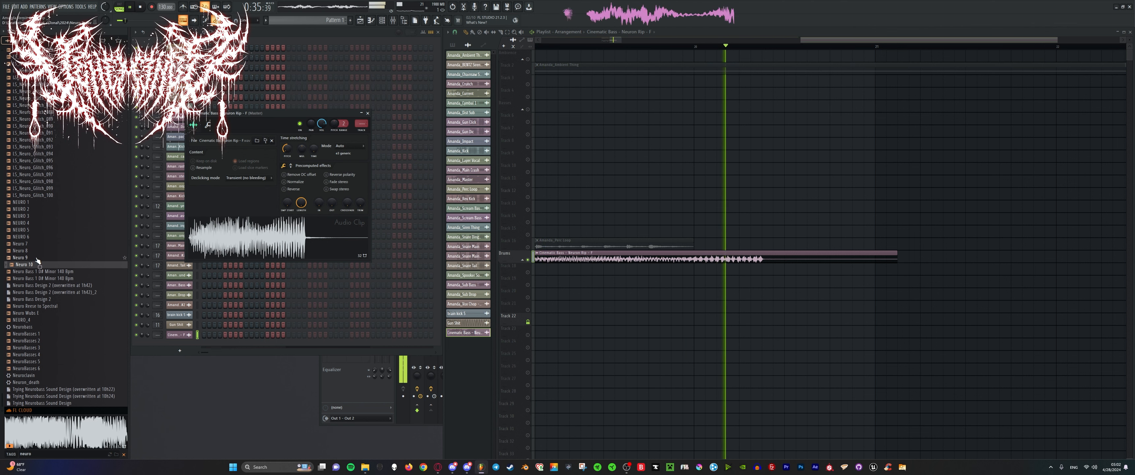
{"action": "key", "text": "space"}
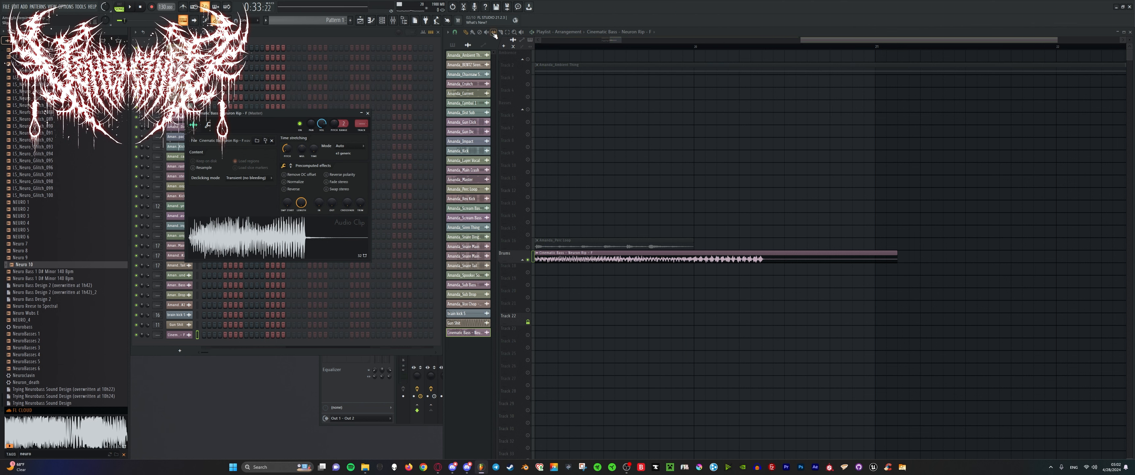
Slip the audio inside the Cinematic Bass clip and replay it.
{"action": "left_click_drag", "start_coordinate": [644, 261], "coordinate": [661, 261]}
{"action": "key", "text": "space"}
{"action": "scroll", "coordinate": [647, 242], "scroll_direction": "down", "scroll_amount": 3}
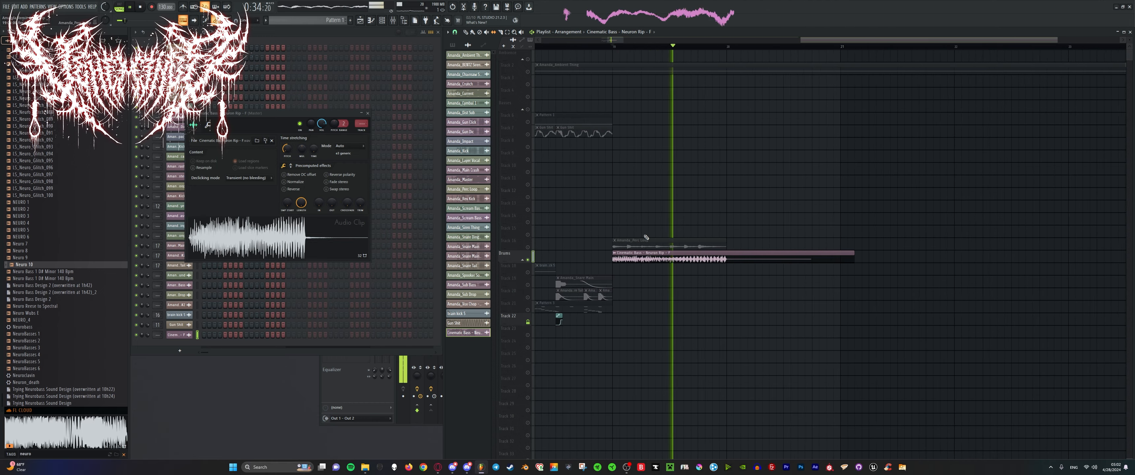
{"action": "scroll", "coordinate": [657, 242], "scroll_direction": "up", "scroll_amount": 1}
{"action": "key", "text": "space"}
{"action": "key", "text": "space"}
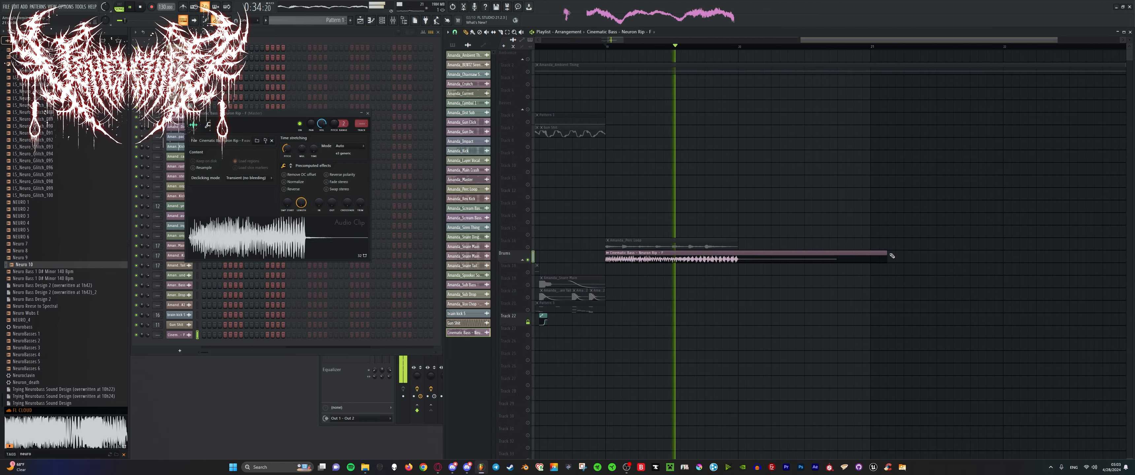
Trim the end of the Cinematic Bass clip to match the Amanda_Perc Loop clip and audition it.
{"action": "left_click_drag", "start_coordinate": [886, 258], "coordinate": [734, 267]}
{"action": "key", "text": "space"}
{"action": "key", "text": "space"}
{"action": "key", "text": "space"}
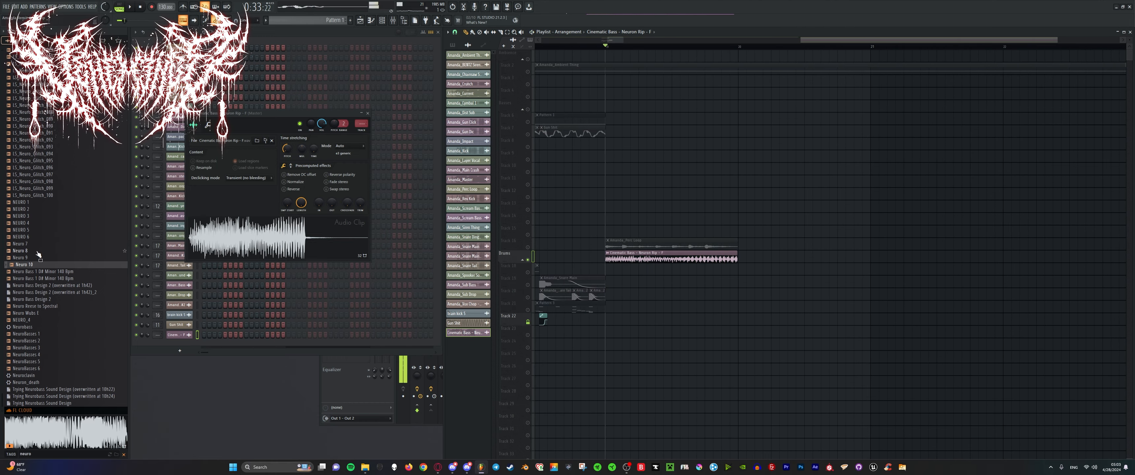
Preview Neuro 8 and Neuro 7, replace the Cinematic Bass channel's sample with Neuro 7 and replay the clip.
{"action": "left_click", "coordinate": [38, 251]}
{"action": "left_click", "coordinate": [51, 244]}
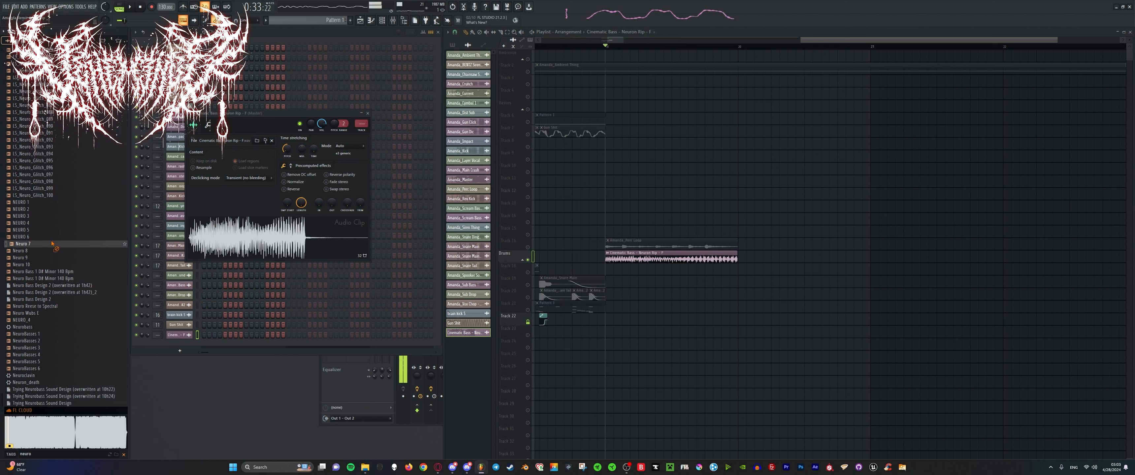
{"action": "left_click_drag", "start_coordinate": [254, 244], "coordinate": [254, 245]}
{"action": "key", "text": "space"}
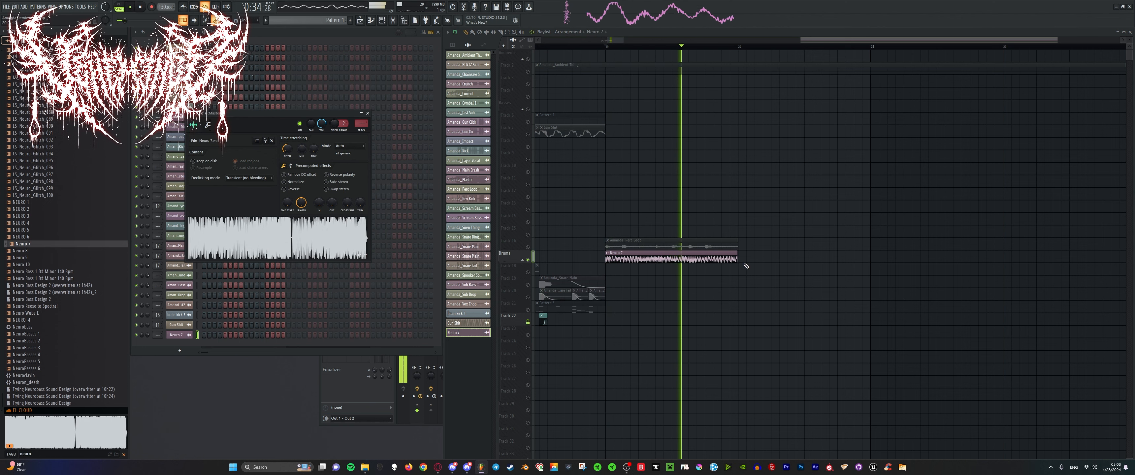
{"action": "key", "text": "space"}
{"action": "key", "text": "space"}
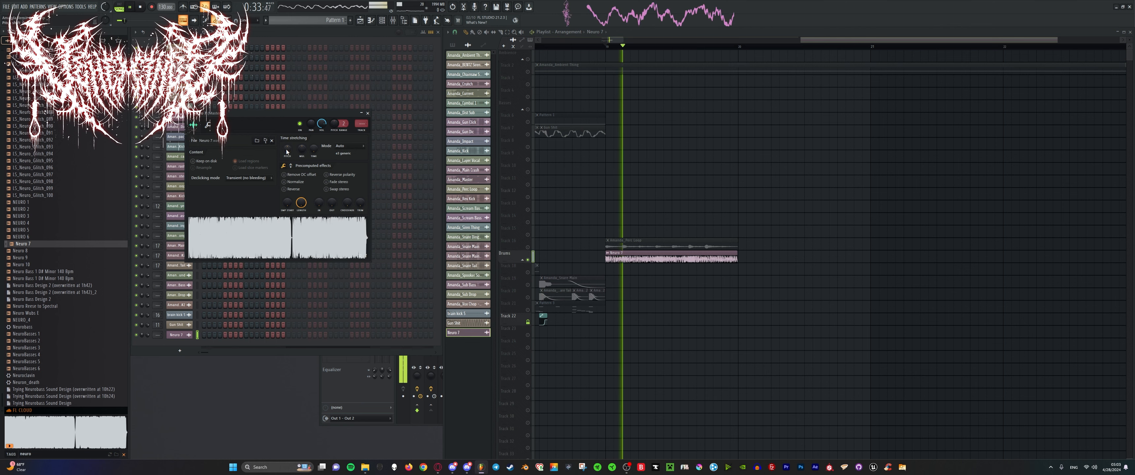
{"action": "key", "text": "space"}
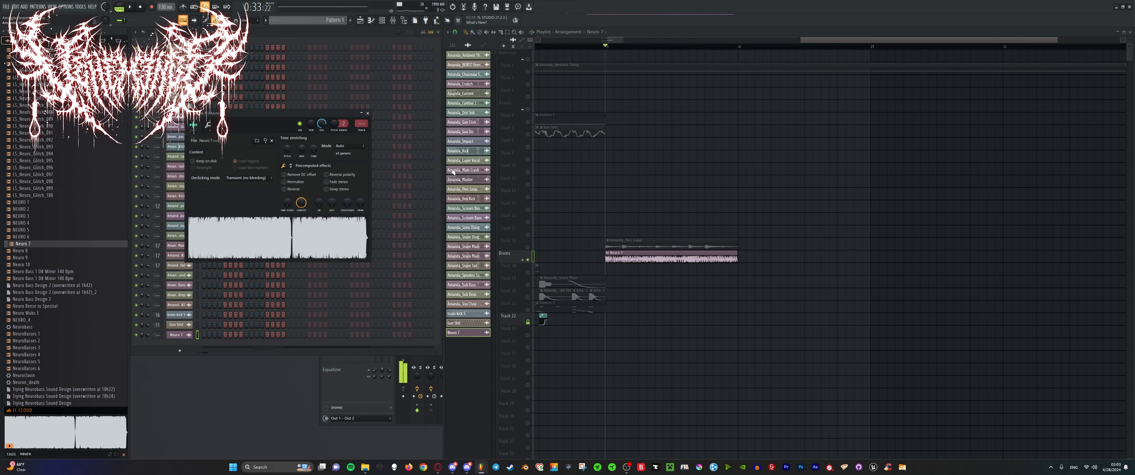
Replace the channel's sample with NEURO 6 from the sample browser and audition the clip.
{"action": "left_click_drag", "start_coordinate": [24, 238], "coordinate": [238, 185]}
{"action": "key", "text": "space"}
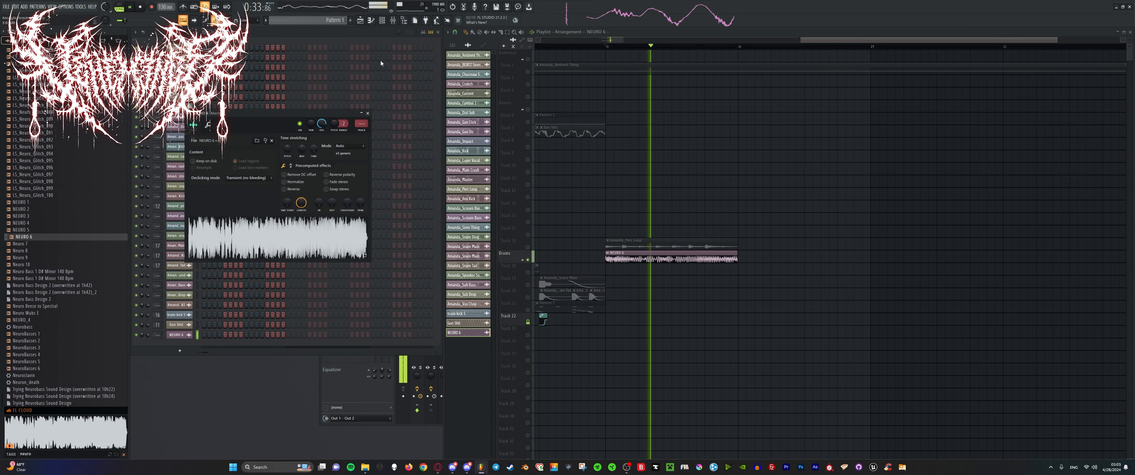
{"action": "key", "text": "space"}
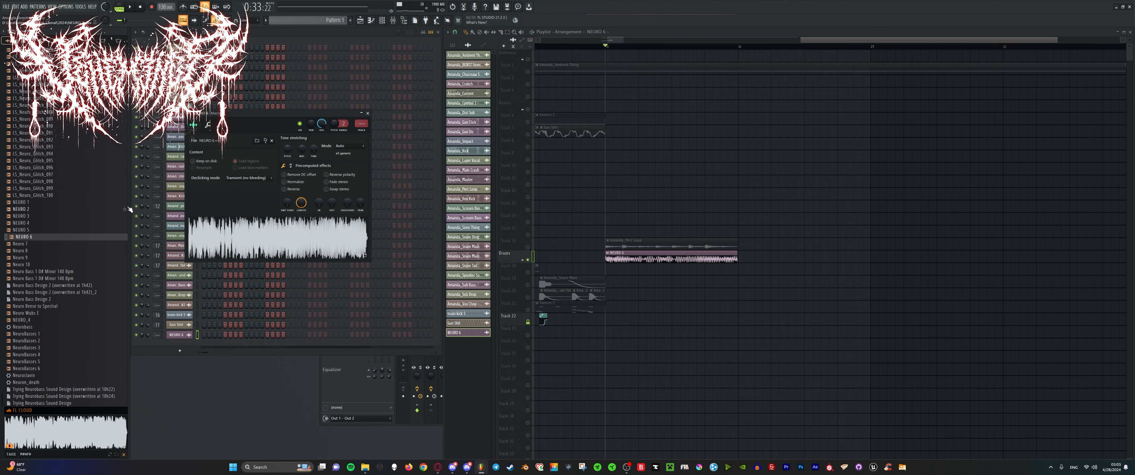
{"action": "scroll", "coordinate": [820, 176], "scroll_direction": "up", "scroll_amount": 4}
{"action": "key", "text": "space"}
{"action": "key", "text": "space"}
Resize the NEURO 6 clip so its end lines up with the Amanda_Perc Loop clip, and replay it.
{"action": "left_click_drag", "start_coordinate": [870, 260], "coordinate": [736, 265]}
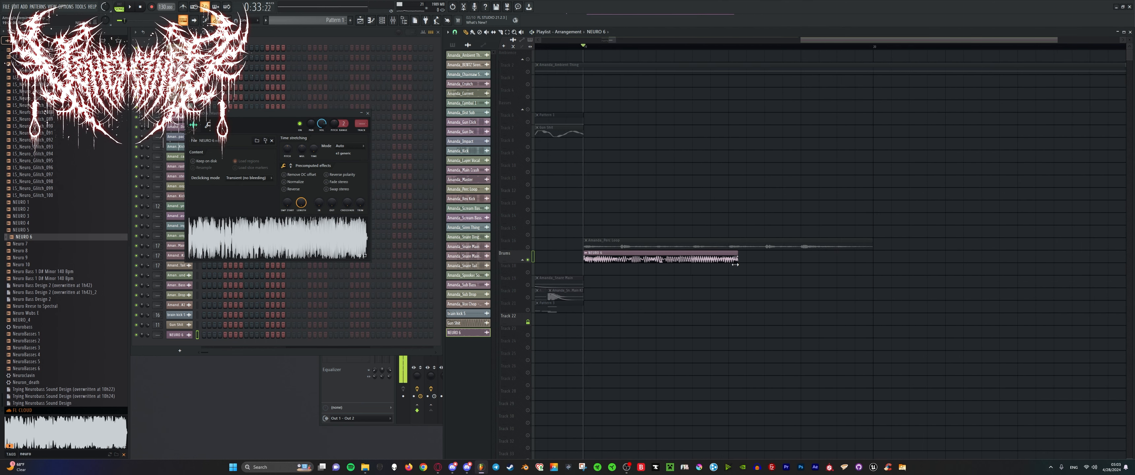
{"action": "key", "text": "space"}
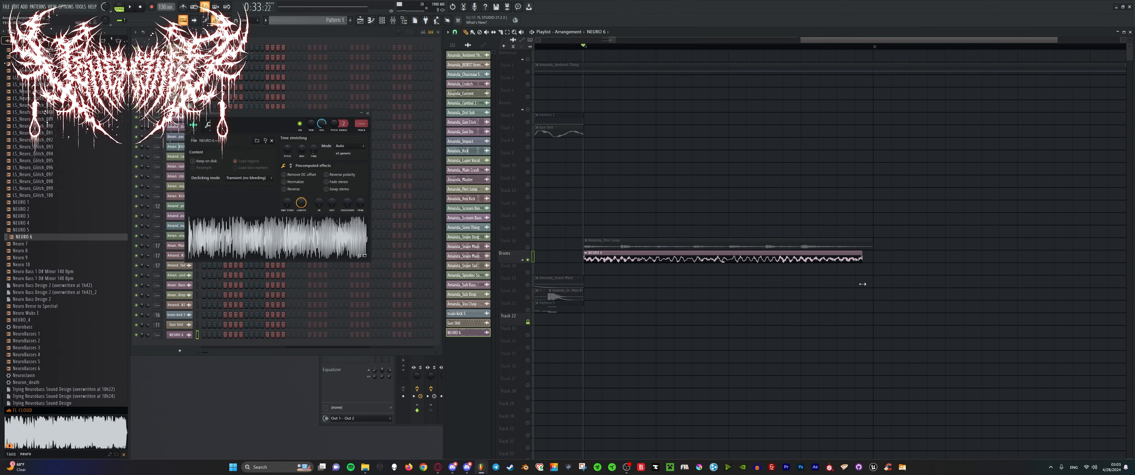
{"action": "key", "text": "space"}
{"action": "mouse_move", "coordinate": [862, 284]}
{"action": "left_mouse_down"}
{"action": "mouse_move", "coordinate": [727, 260]}
{"action": "mouse_move", "coordinate": [873, 274]}
{"action": "left_mouse_up"}
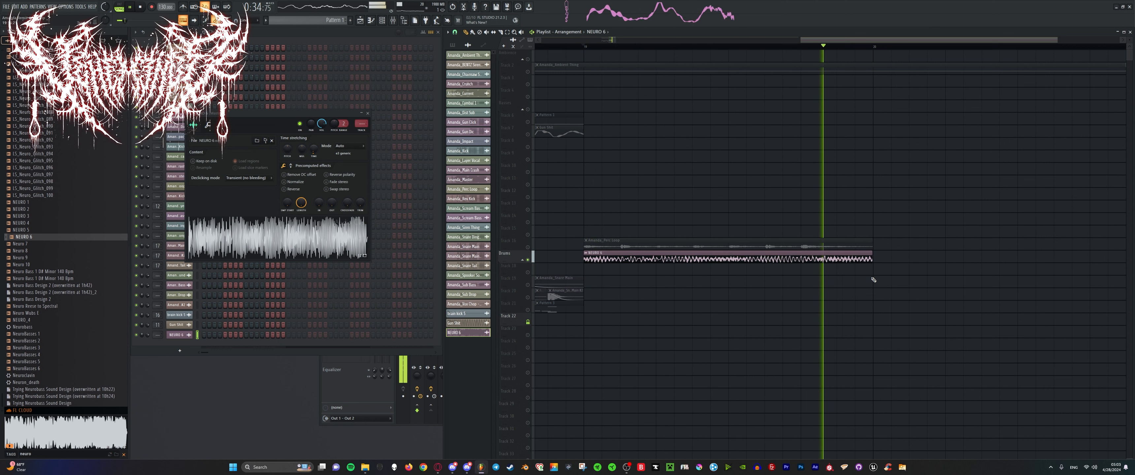
{"action": "key", "text": "space"}
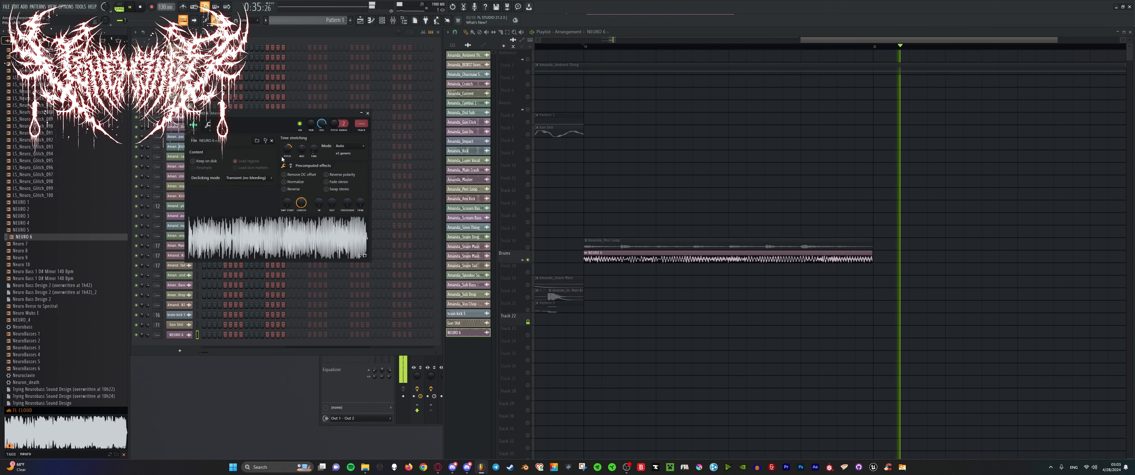
Lower the time-stretching pitch of the NEURO 6 channel and replay the clip.
{"action": "key", "text": "space"}
{"action": "left_click_drag", "start_coordinate": [286, 148], "coordinate": [286, 159]}
{"action": "key", "text": "space"}
{"action": "key", "text": "space"}
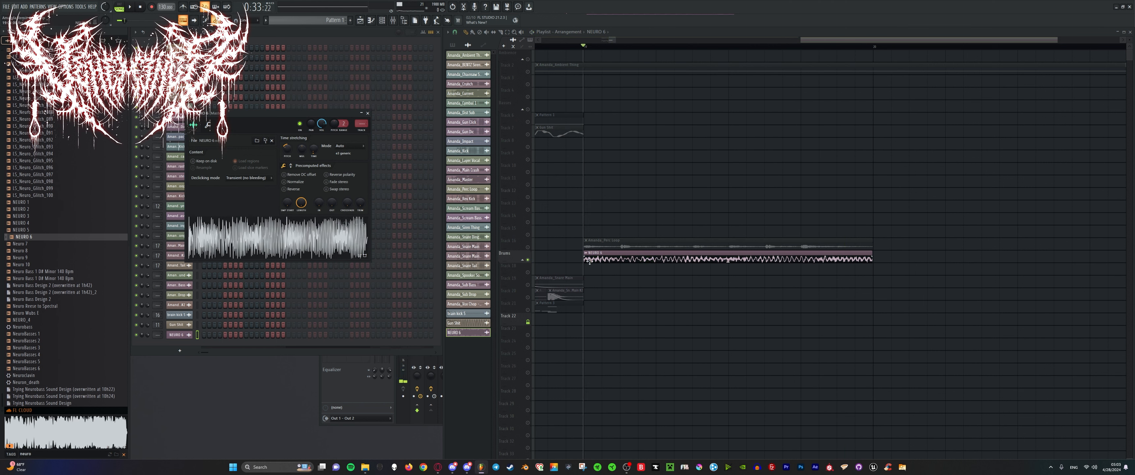
Shape a long fade-in over the NEURO 6 clip while auditioning it.
{"action": "key", "text": "space"}
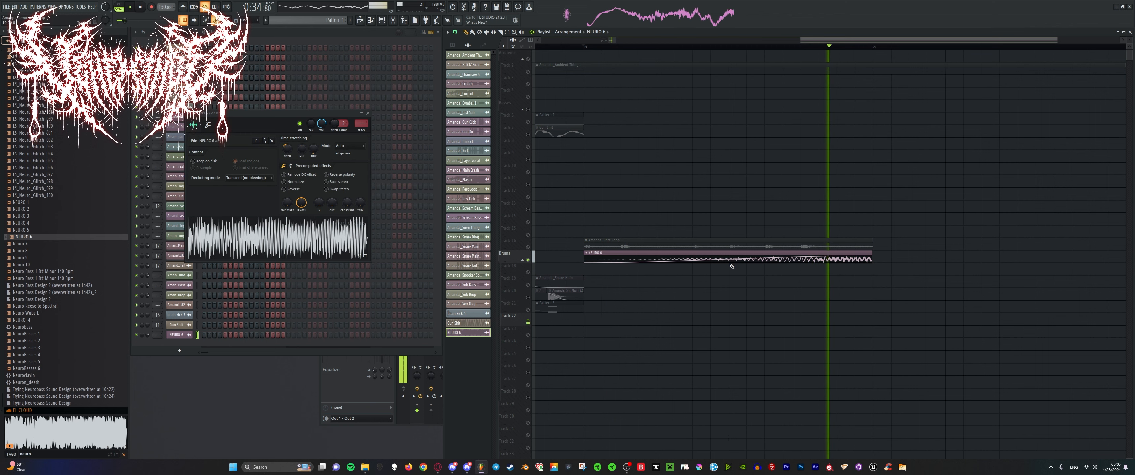
{"action": "key", "text": "space"}
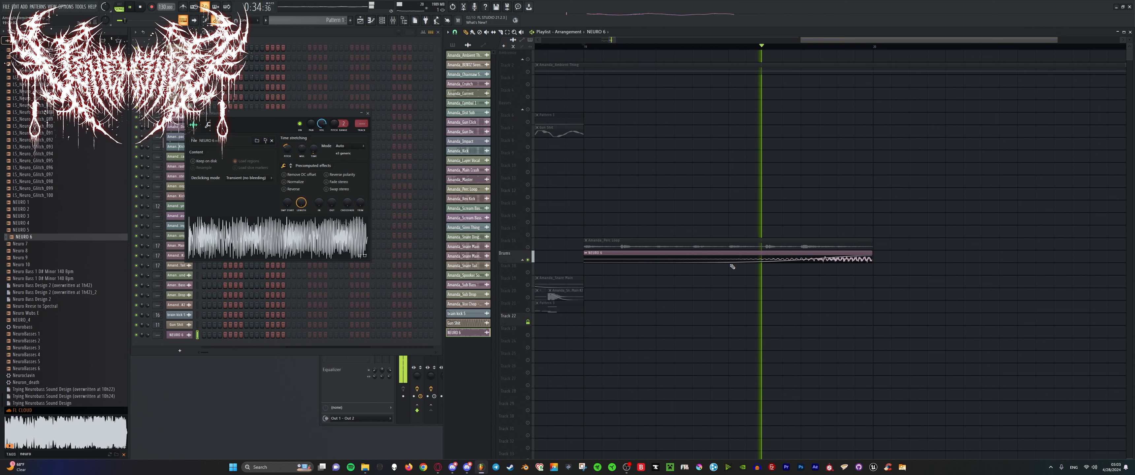
{"action": "key", "text": "space"}
Unsolo the NEURO 6 track and play the section with all playlist tracks audible.
{"action": "right_click", "coordinate": [527, 259]}
{"action": "key", "text": "space"}
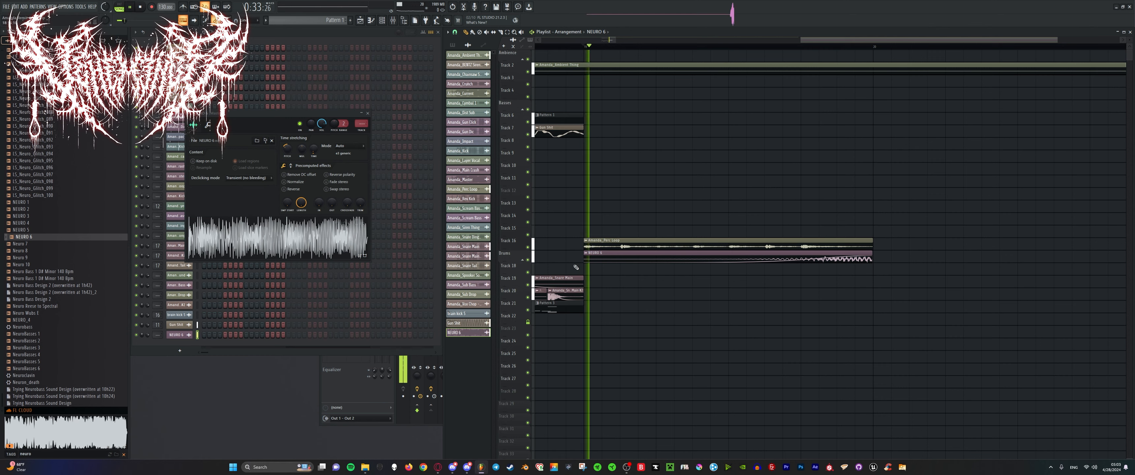
{"action": "scroll", "coordinate": [621, 254], "scroll_direction": "down", "scroll_amount": 4}
{"action": "scroll", "coordinate": [623, 248], "scroll_direction": "up", "scroll_amount": 4}
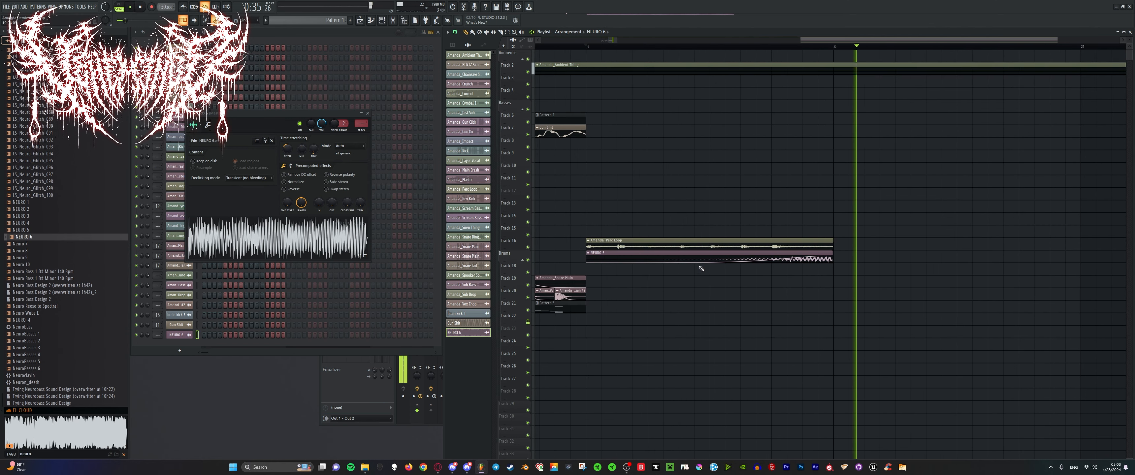
Route the NEURO 6 channel to mixer insert 18 and the Amanda_Perc Loop channel to insert 19.
{"action": "left_click", "coordinate": [320, 396]}
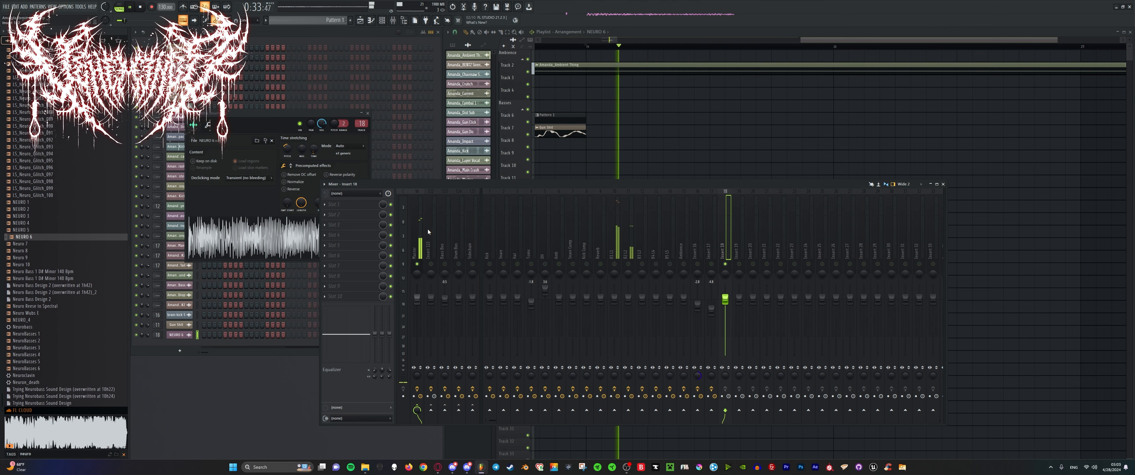
{"action": "scroll", "coordinate": [690, 134], "scroll_direction": "down", "scroll_amount": 3}
{"action": "key", "text": "space"}
{"action": "double_click", "coordinate": [689, 132]}
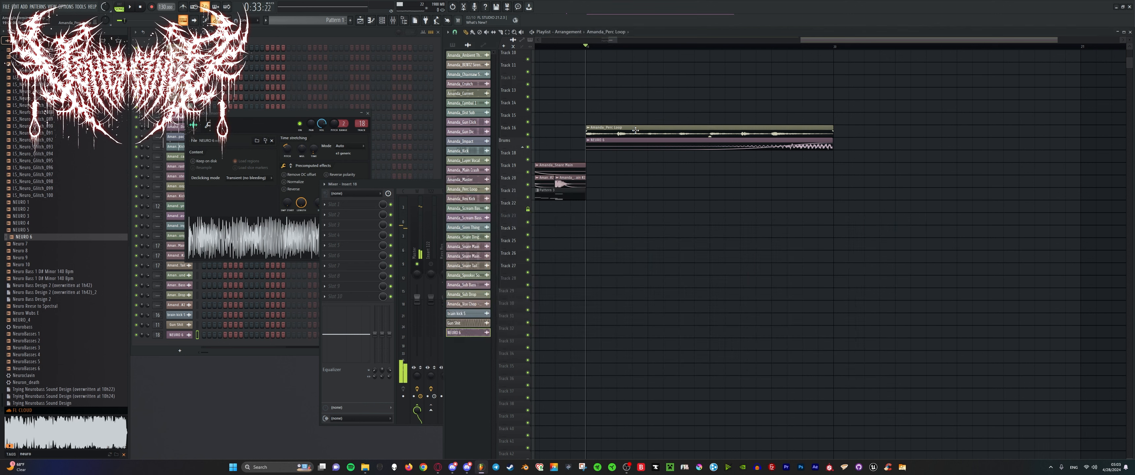
{"action": "left_click", "coordinate": [430, 182]}
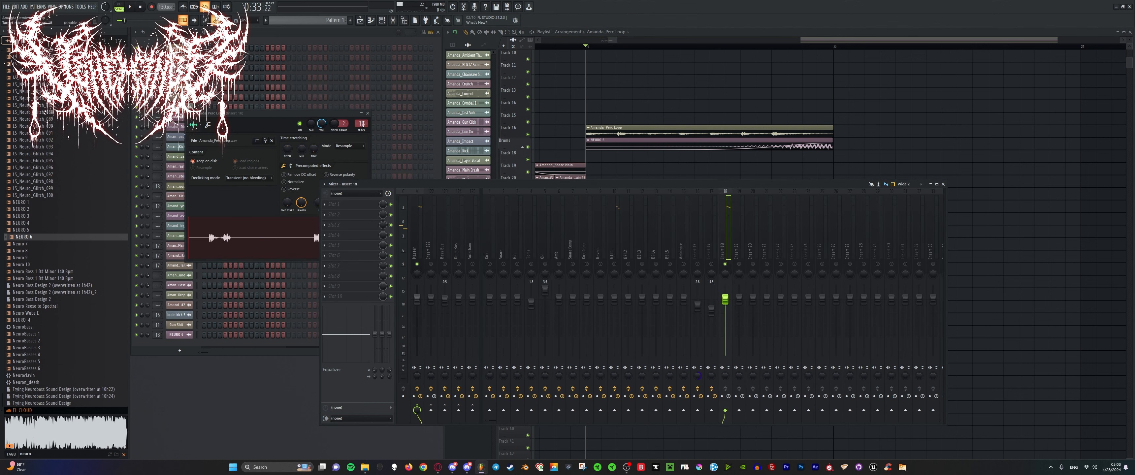
{"action": "left_click", "coordinate": [722, 229]}
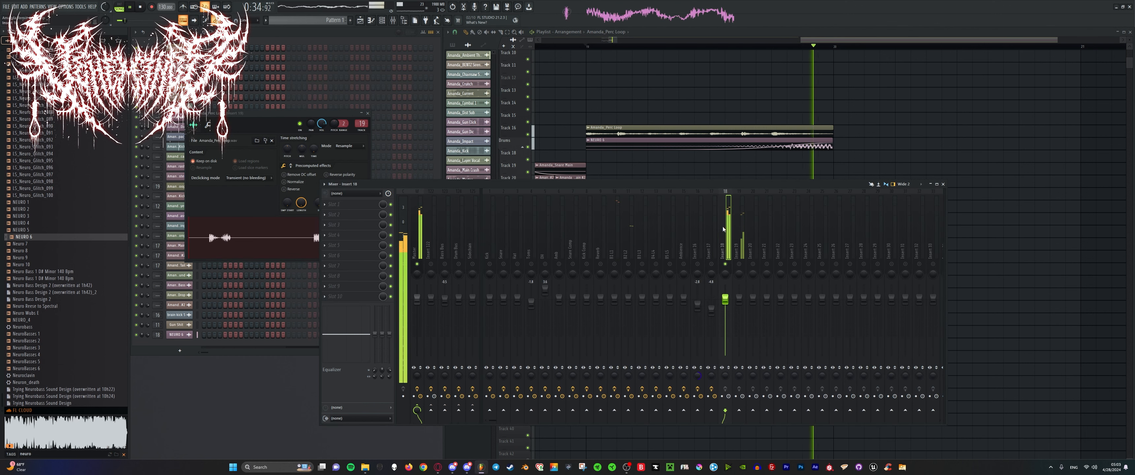
Add Patcher to the effects of mixer insert 18 and open it.
{"action": "key", "text": "space"}
{"action": "key", "text": "F8"}
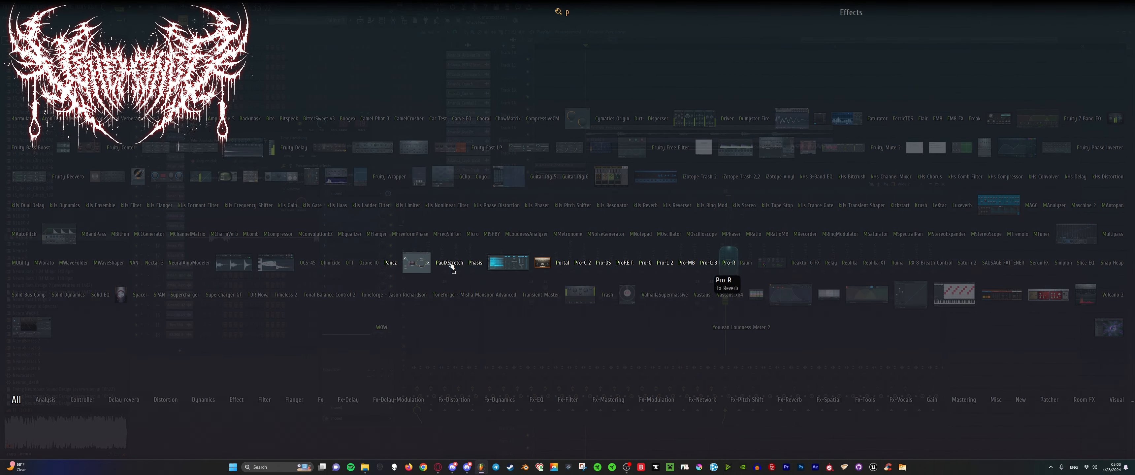
{"action": "type", "text": "pat"}
{"action": "key", "text": "Return"}
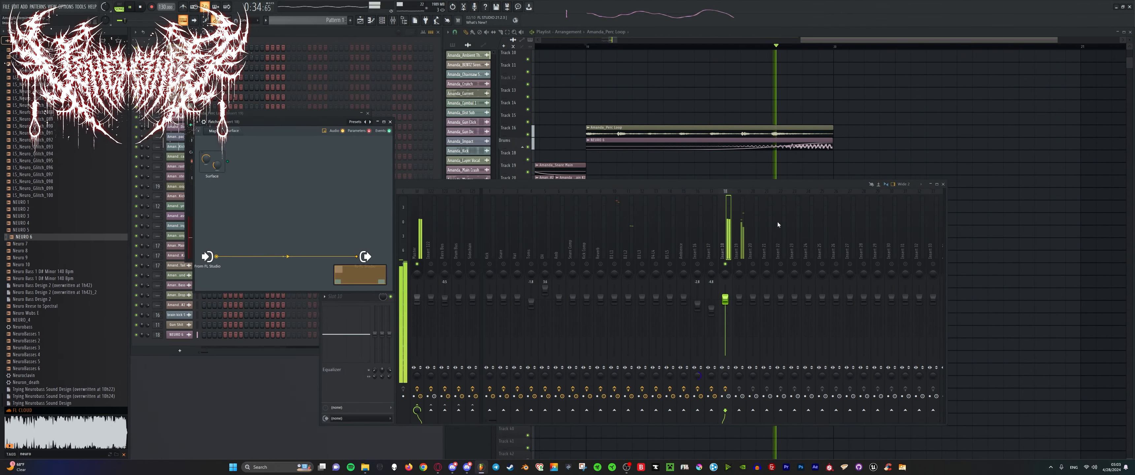
{"action": "left_click", "coordinate": [720, 211]}
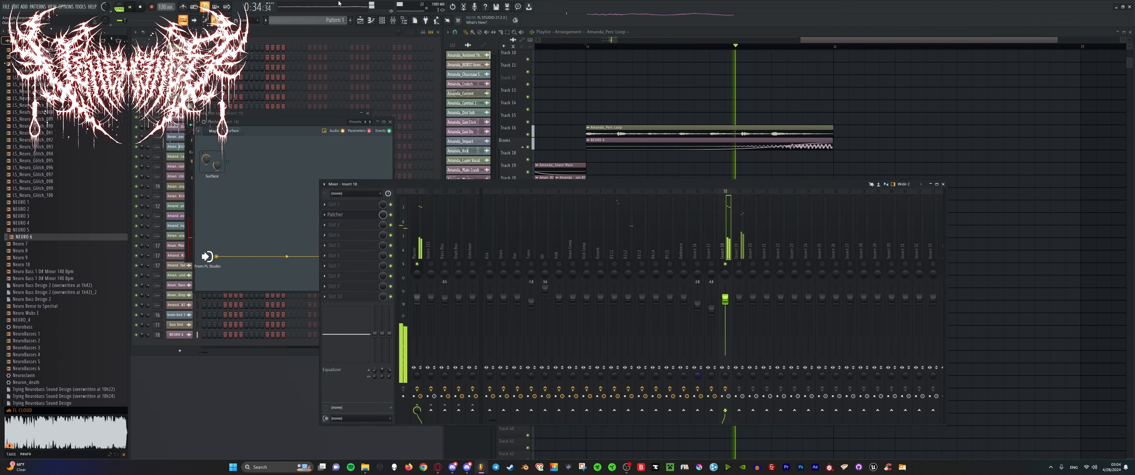
{"action": "key", "text": "space"}
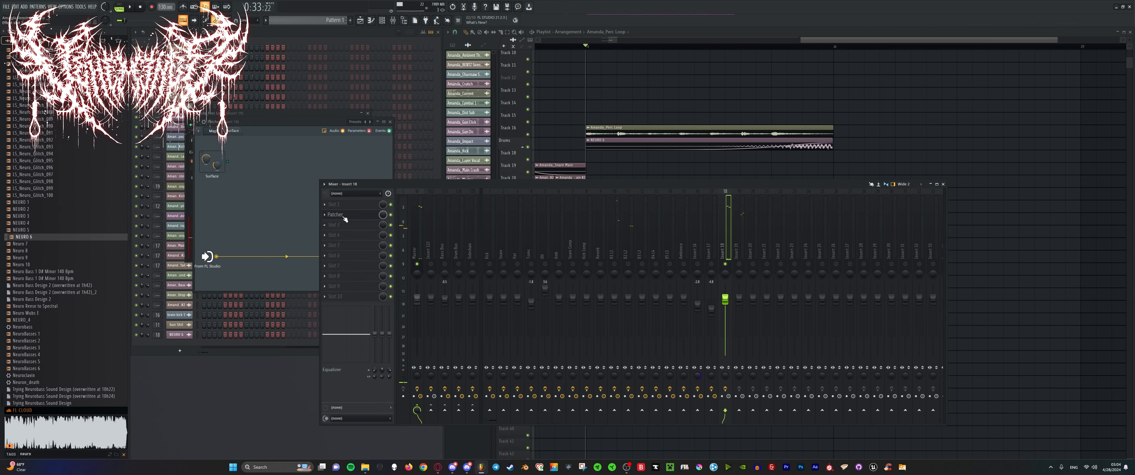
{"action": "left_click", "coordinate": [346, 219]}
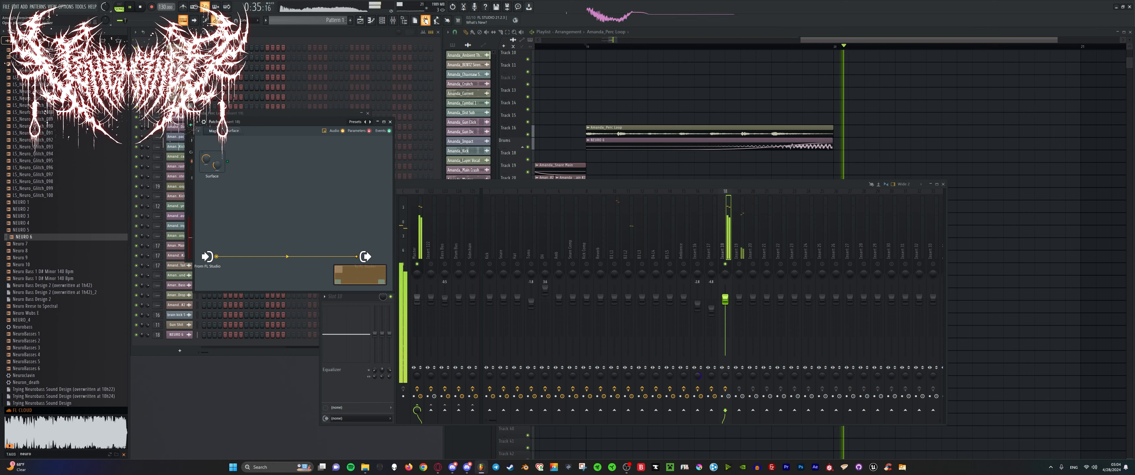
Insert Soundgoodizer between Patcher's input and output, audition it and close its window.
{"action": "key", "text": "space"}
{"action": "right_click", "coordinate": [425, 21]}
{"action": "left_click", "coordinate": [426, 21]}
{"action": "left_click", "coordinate": [425, 21]}
{"action": "type", "text": "s"}
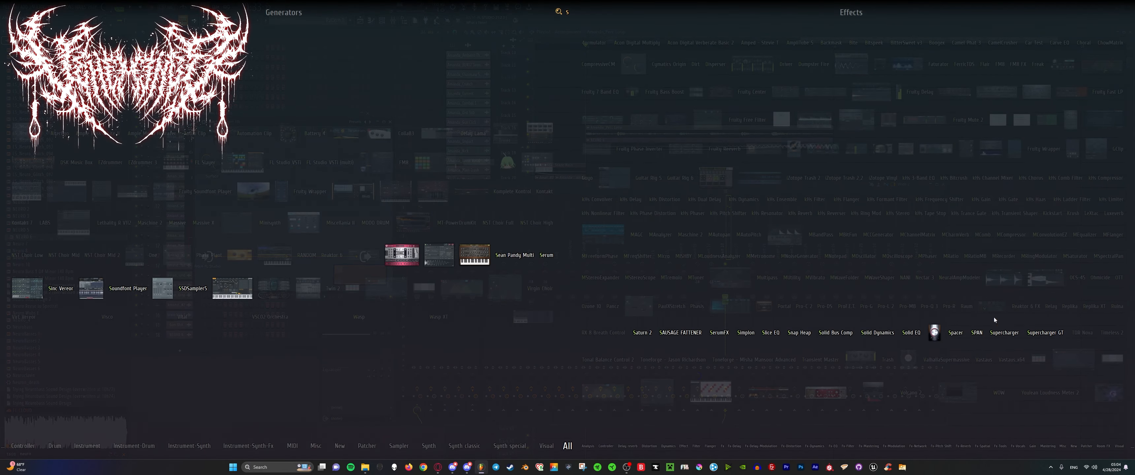
{"action": "left_click", "coordinate": [935, 333]}
{"action": "left_click", "coordinate": [291, 259]}
{"action": "key", "text": "space"}
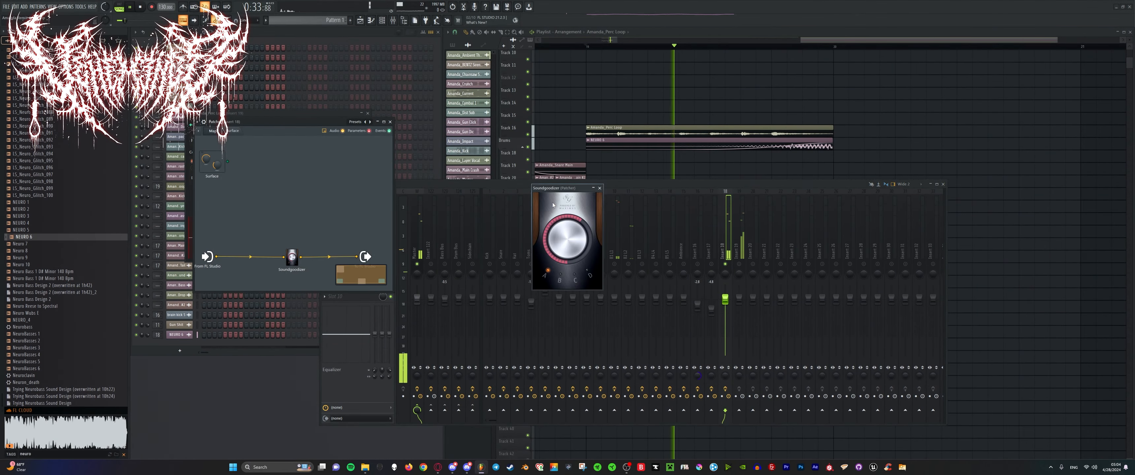
{"action": "left_click", "coordinate": [600, 188]}
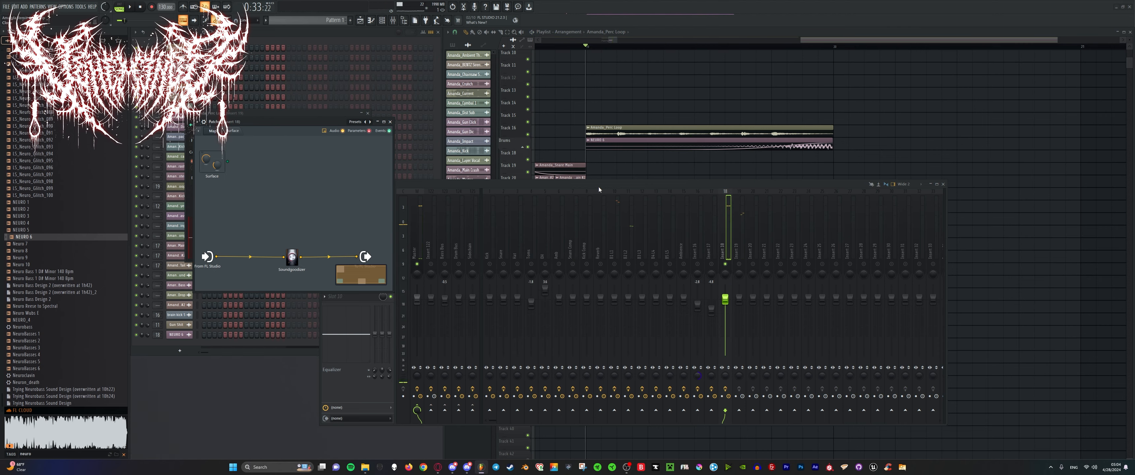
Add CamelCrusher after Soundgoodizer in the Patcher chain, open it and replay the section.
{"action": "key", "text": "F8"}
{"action": "type", "text": "ca"}
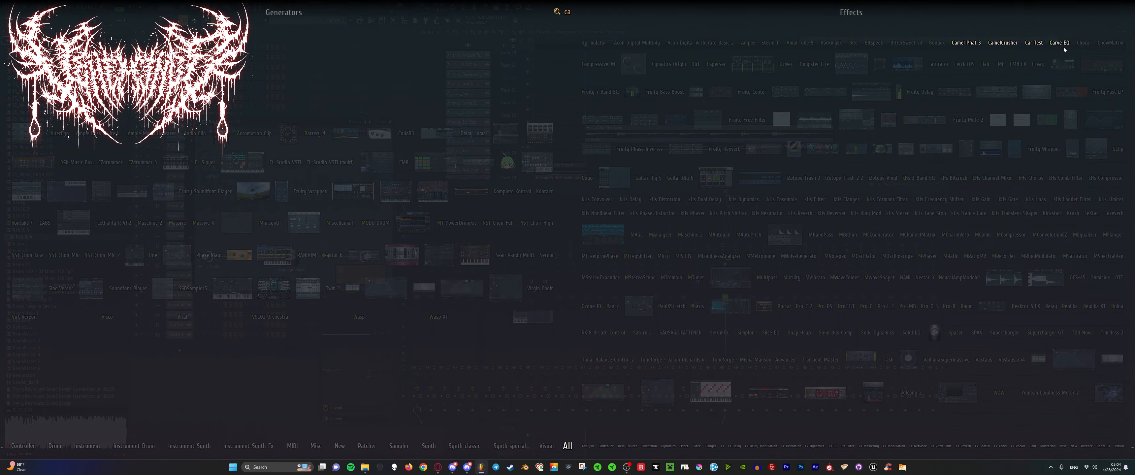
{"action": "left_click_drag", "start_coordinate": [997, 45], "coordinate": [375, 224]}
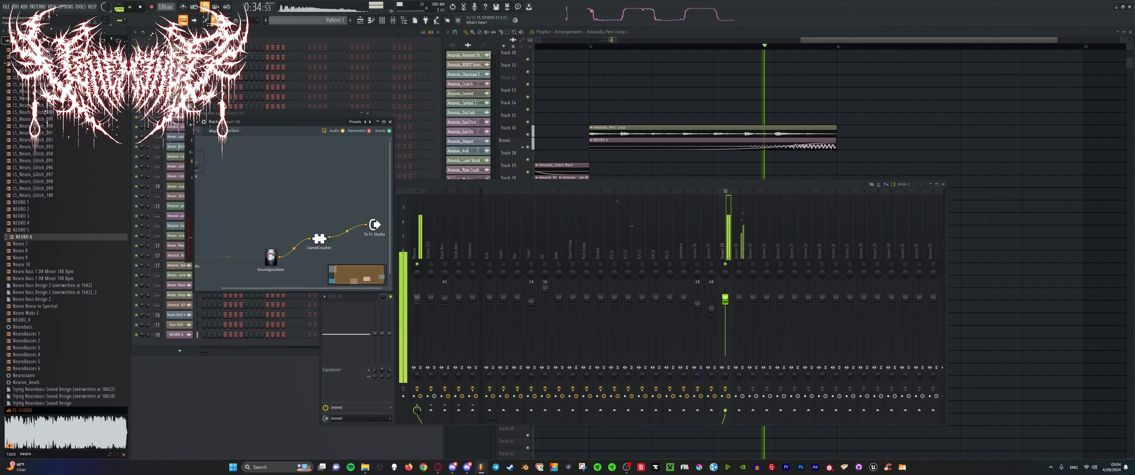
{"action": "double_click", "coordinate": [319, 238]}
{"action": "key", "text": "space"}
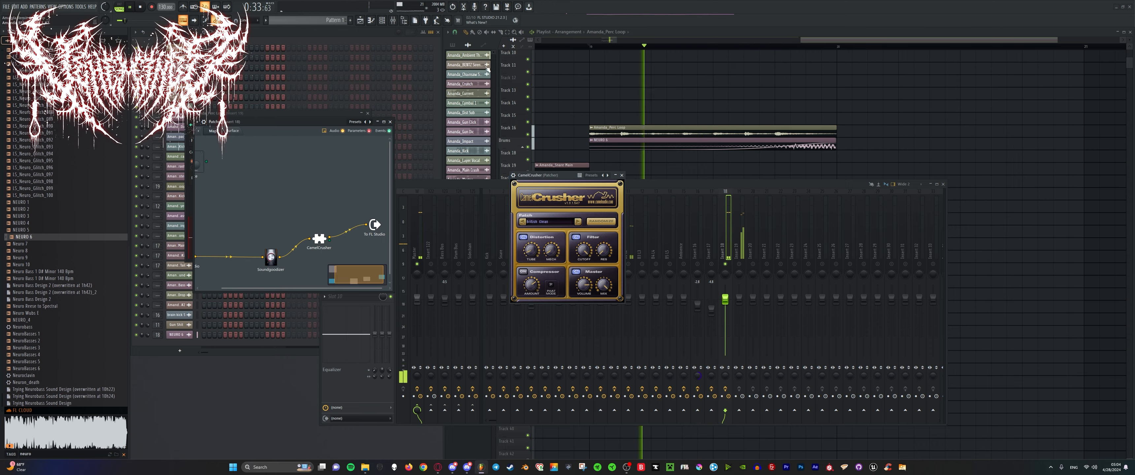
Insert Fruity Parametric EQ 2 between Soundgoodizer and CamelCrusher and roll off the low frequencies during playback.
{"action": "left_click", "coordinate": [432, 22]}
{"action": "type", "text": "para"}
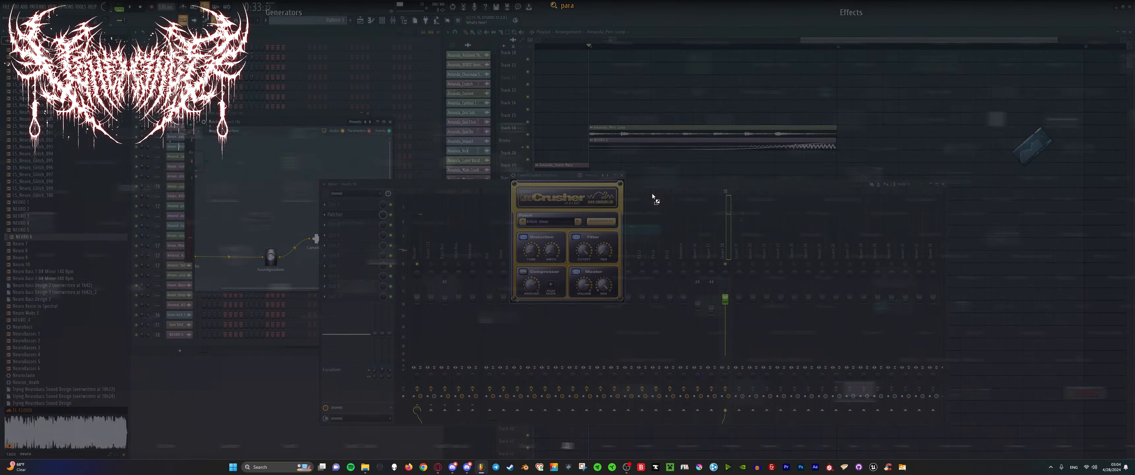
{"action": "left_click_drag", "start_coordinate": [652, 196], "coordinate": [298, 254]}
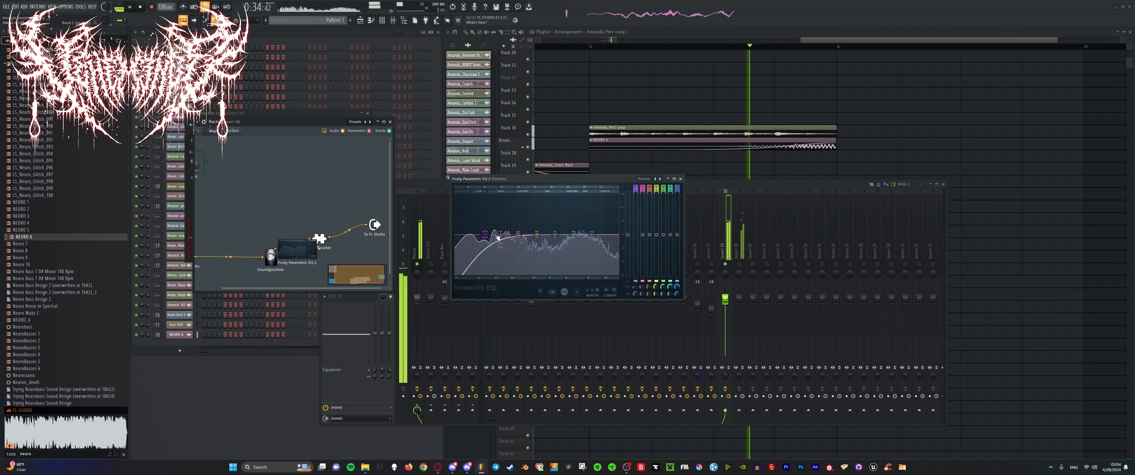
{"action": "left_click_drag", "start_coordinate": [522, 248], "coordinate": [520, 239]}
{"action": "key", "text": "space"}
{"action": "key", "text": "space"}
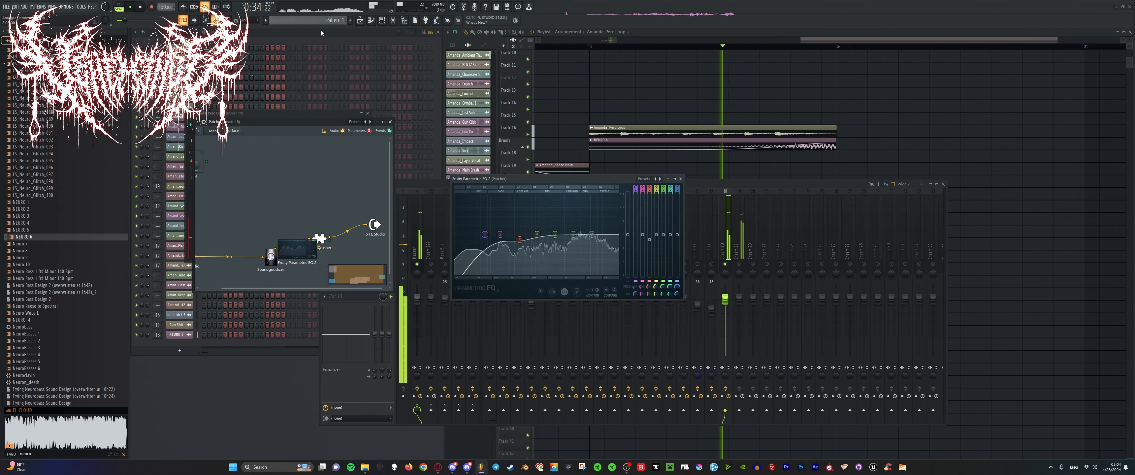
Open the NEURO 6 clip's channel settings, readjust its time-stretching pitch and replay the section.
{"action": "left_click", "coordinate": [498, 56]}
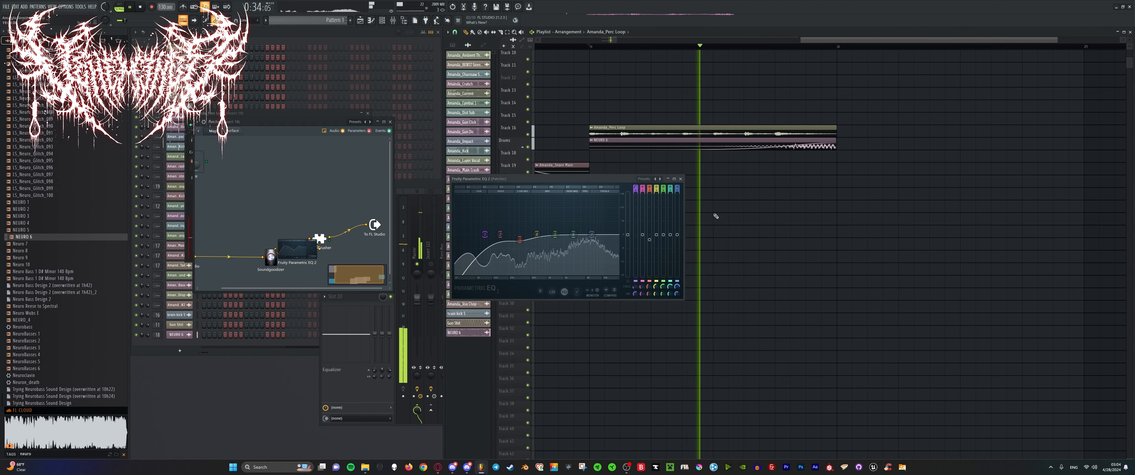
{"action": "key", "text": "space"}
{"action": "double_click", "coordinate": [666, 141]}
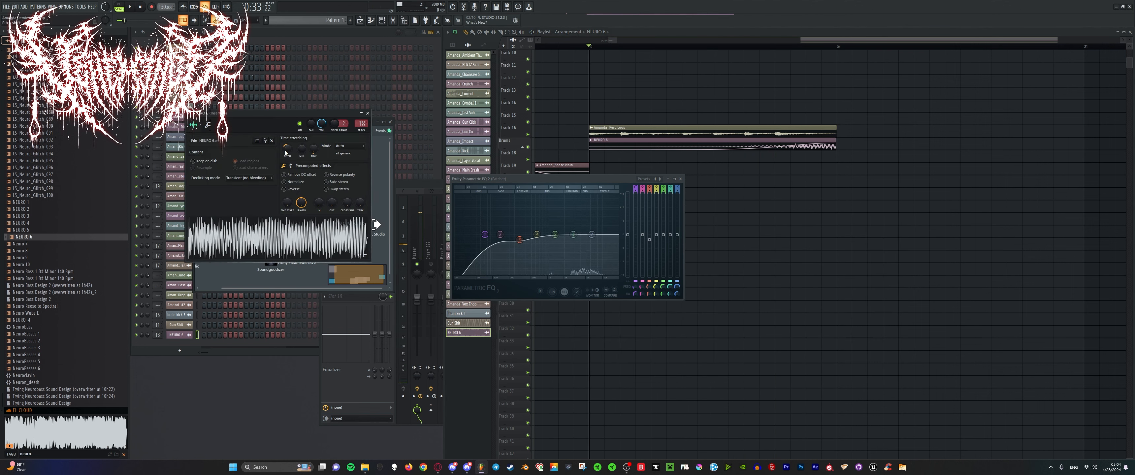
{"action": "key", "text": "space"}
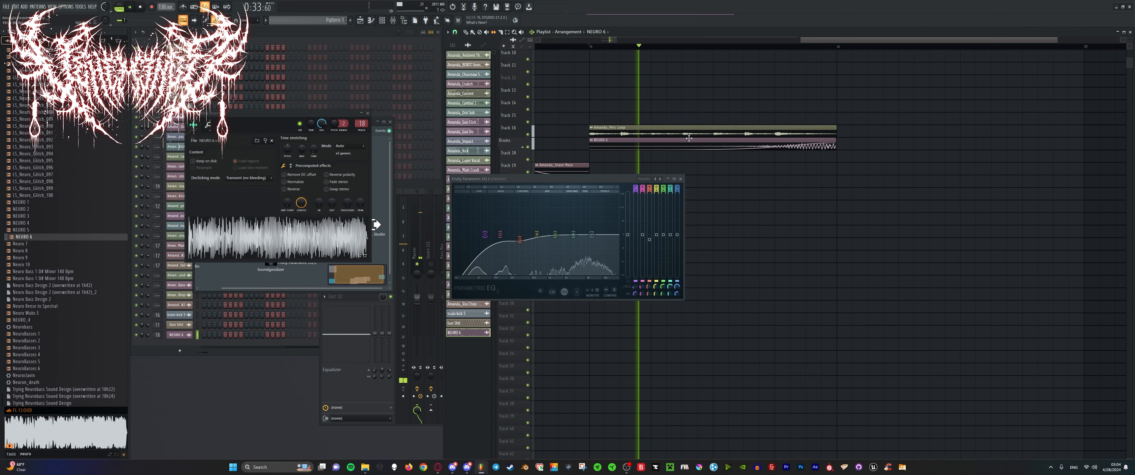
Close the EQ window, reopen Patcher from the mixer and add a second Soundgoodizer between CamelCrusher and the output.
{"action": "left_click", "coordinate": [680, 179]}
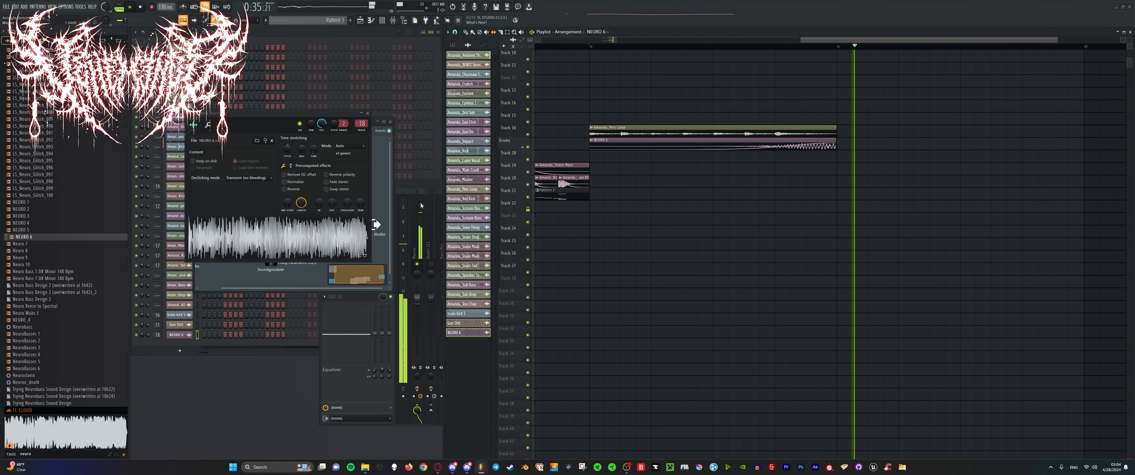
{"action": "left_click_drag", "start_coordinate": [423, 184], "coordinate": [400, 172]}
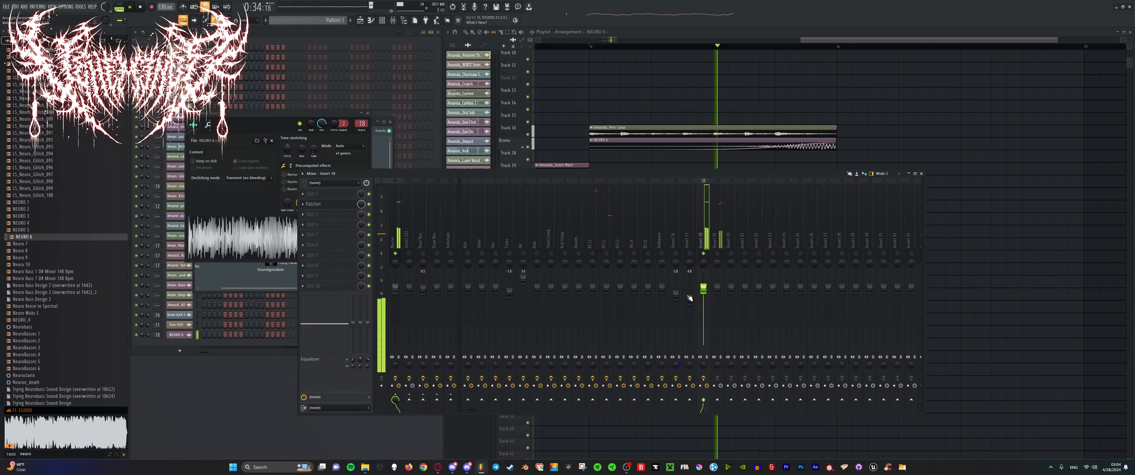
{"action": "left_click", "coordinate": [313, 204]}
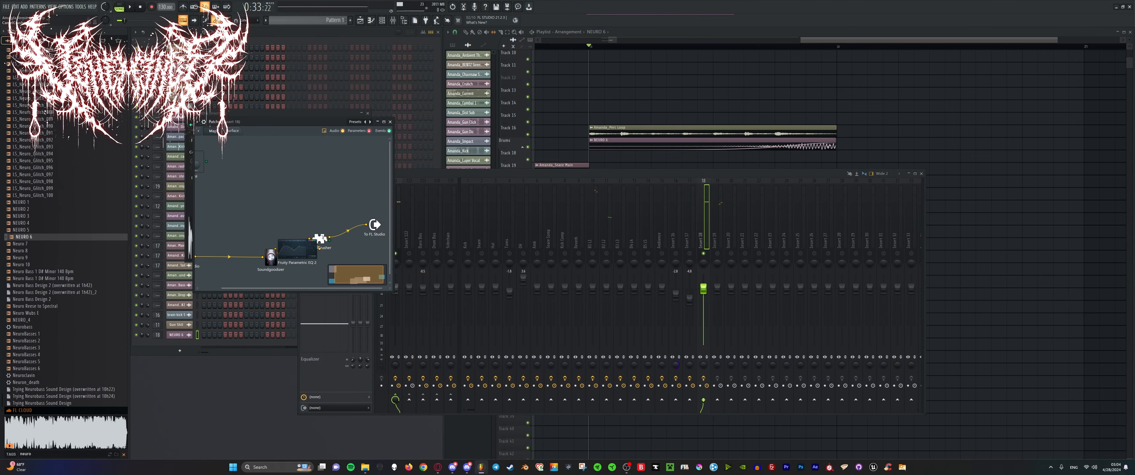
{"action": "left_click_drag", "start_coordinate": [378, 223], "coordinate": [396, 213]}
{"action": "key", "text": "F8"}
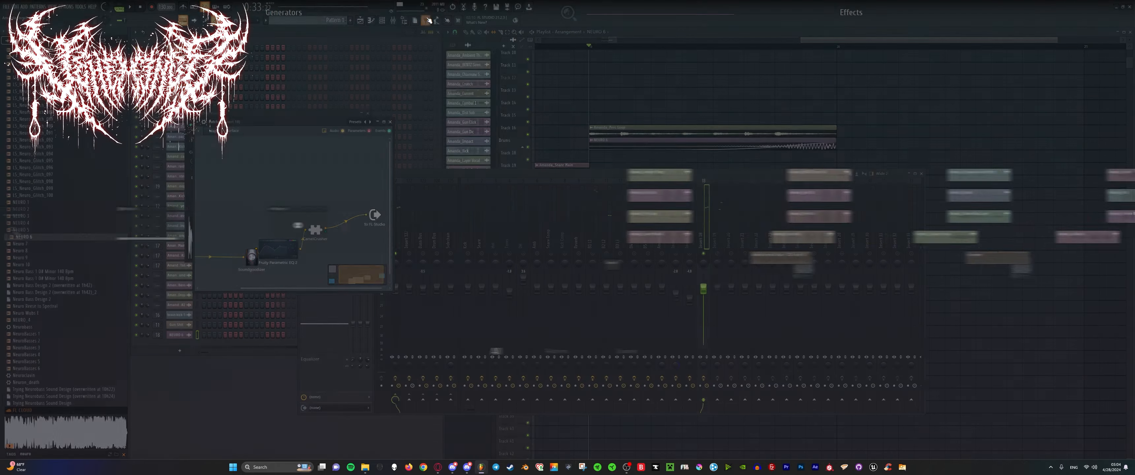
{"action": "left_click_drag", "start_coordinate": [935, 333], "coordinate": [282, 175]}
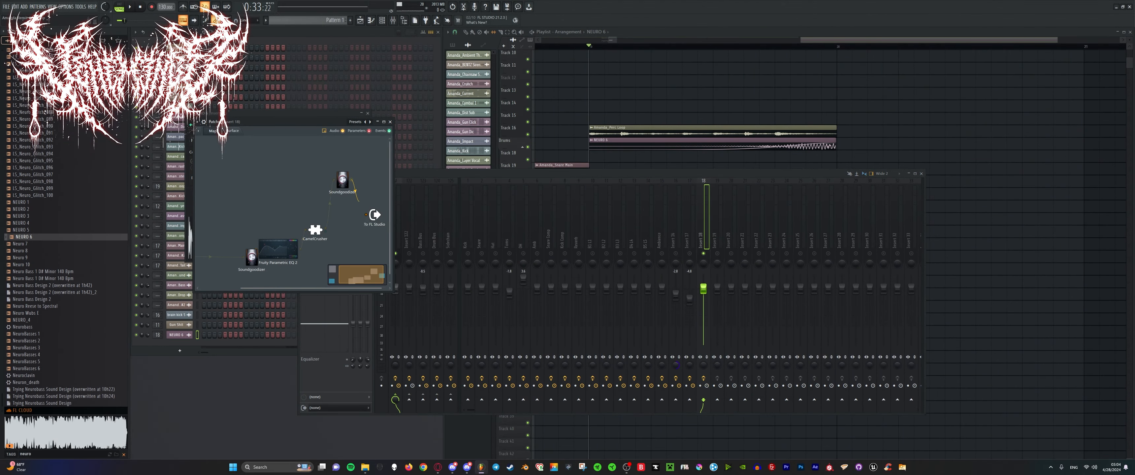
{"action": "left_click", "coordinate": [351, 180]}
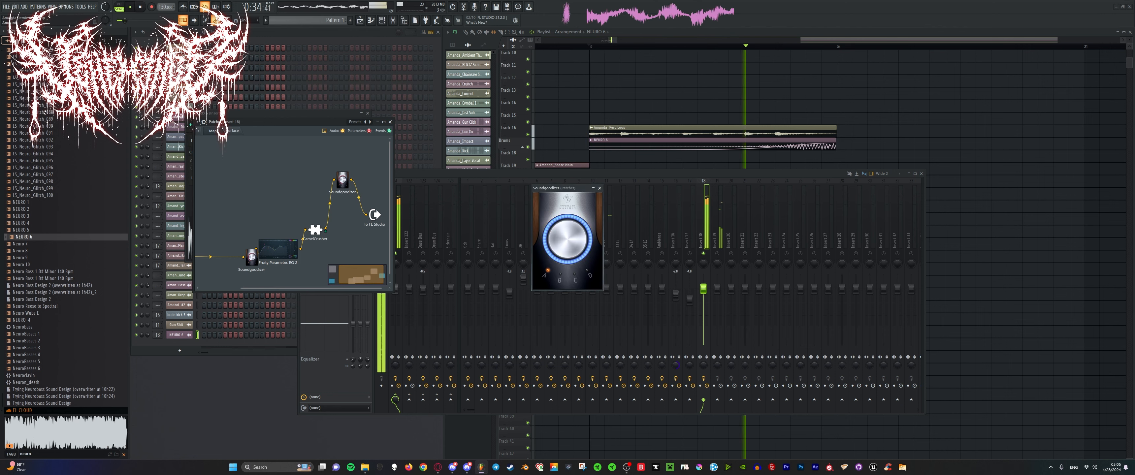
Replay the section through the new Soundgoodizer and unsolo the NEURO 6 mixer insert.
{"action": "key", "text": "space"}
{"action": "left_click_drag", "start_coordinate": [343, 180], "coordinate": [398, 213]}
{"action": "key", "text": "space"}
{"action": "right_click", "coordinate": [704, 254]}
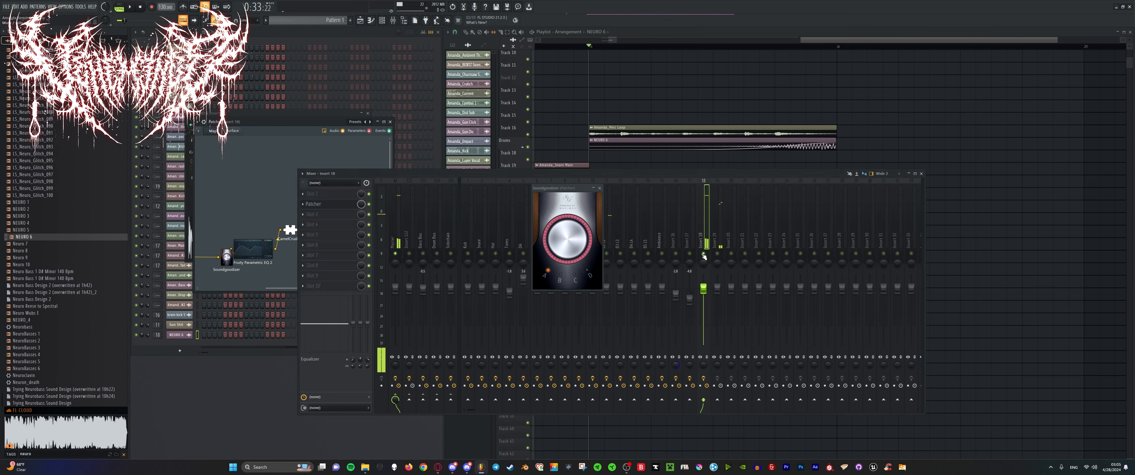
{"action": "scroll", "coordinate": [651, 117], "scroll_direction": "down", "scroll_amount": 3}
{"action": "scroll", "coordinate": [611, 105], "scroll_direction": "up", "scroll_amount": 3}
{"action": "scroll", "coordinate": [610, 104], "scroll_direction": "down", "scroll_amount": 3}
{"action": "key", "text": "space"}
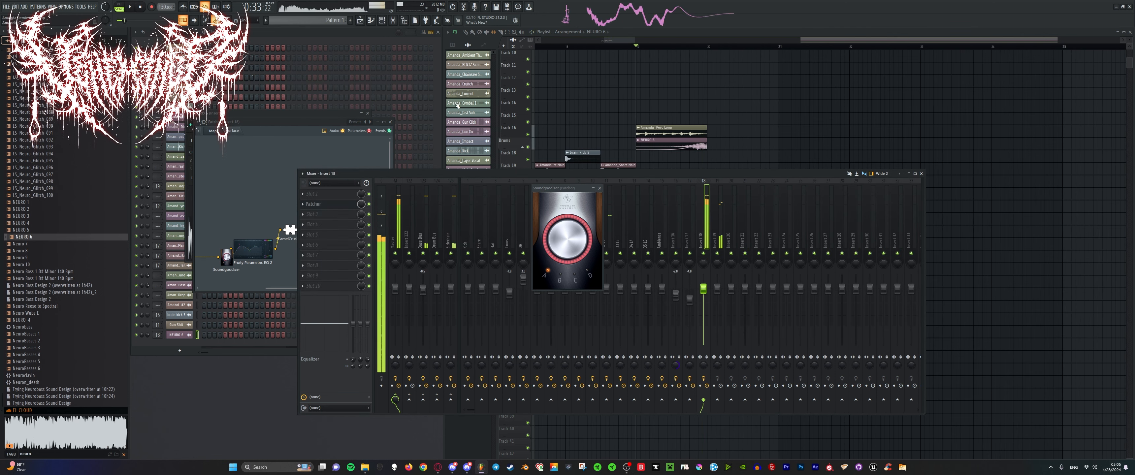
Change the NEURO 6 sample's time-stretching pitch in its channel settings, replay the section and close the Soundgoodizer window.
{"action": "left_click", "coordinate": [493, 33]}
{"action": "scroll", "coordinate": [727, 124], "scroll_direction": "up", "scroll_amount": 3}
{"action": "double_click", "coordinate": [636, 138]}
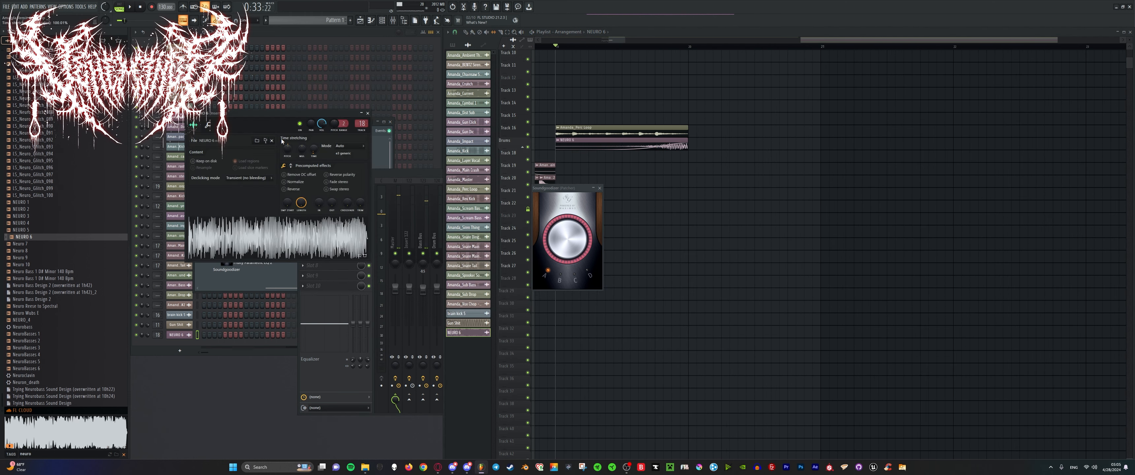
{"action": "key", "text": "space"}
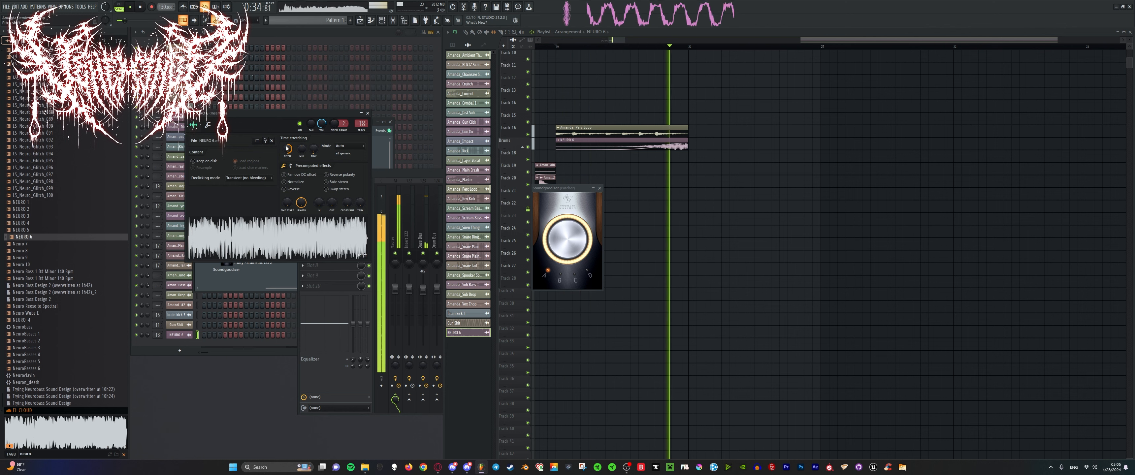
{"action": "left_click_drag", "start_coordinate": [287, 148], "coordinate": [287, 158]}
{"action": "key", "text": "space"}
{"action": "key", "text": "space"}
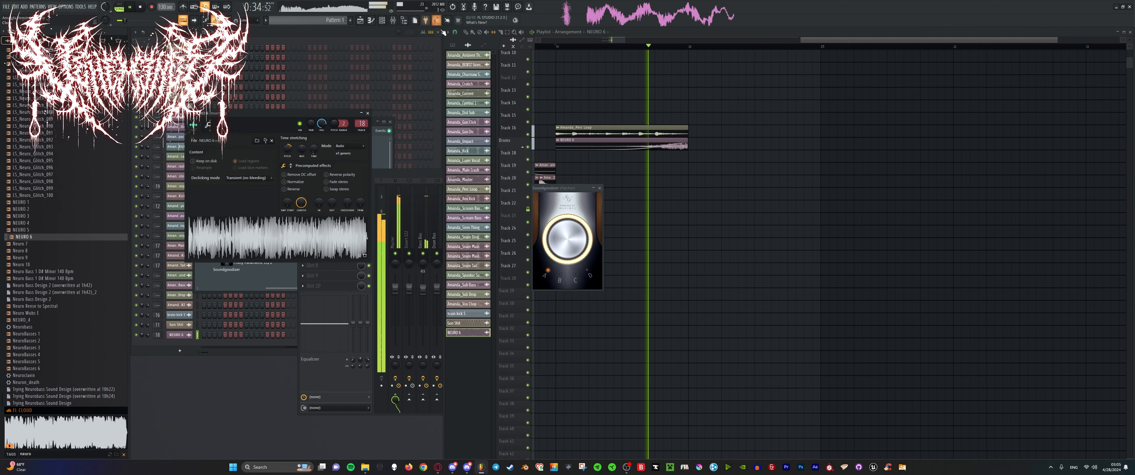
{"action": "key", "text": "space"}
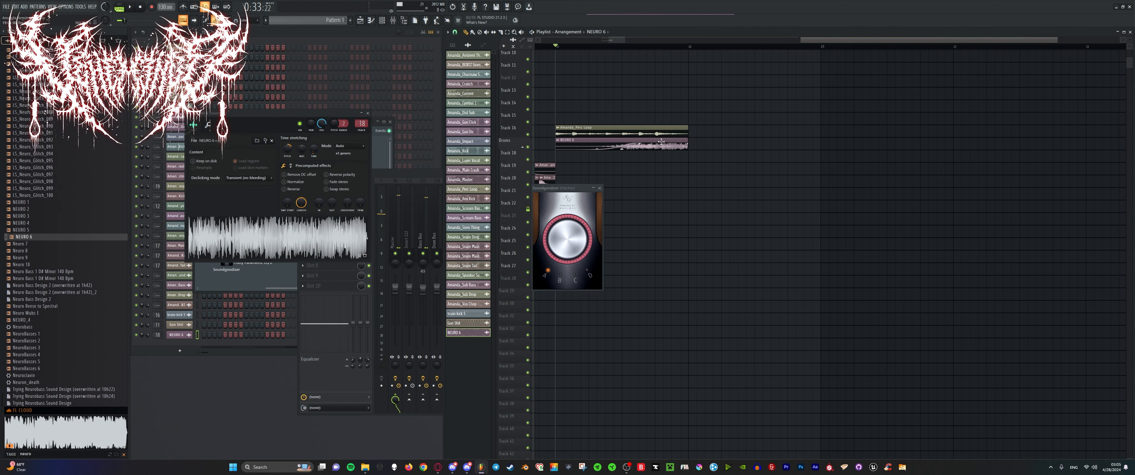
{"action": "key", "text": "space"}
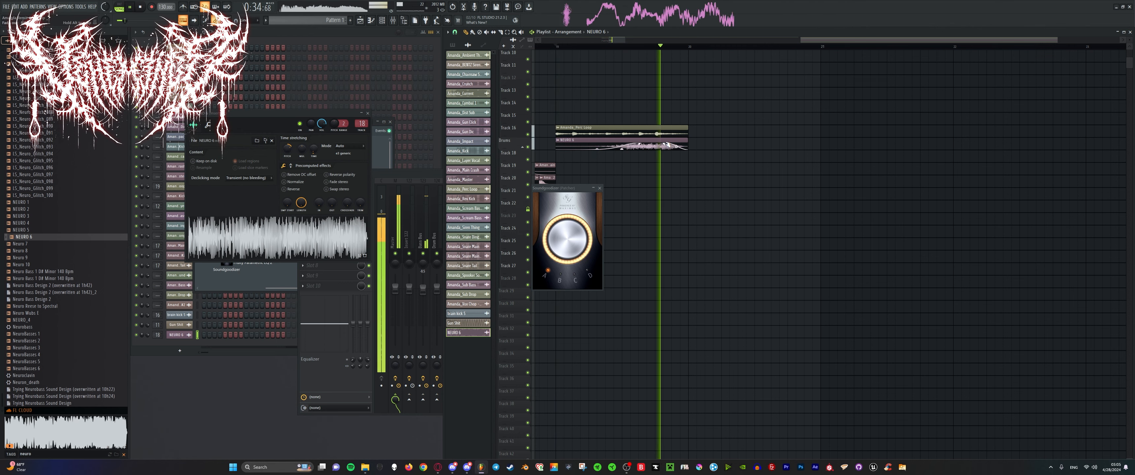
{"action": "key", "text": "space"}
{"action": "left_click", "coordinate": [599, 188]}
Play the arrangement from the first drum bar through to the end of the NEURO 6 clip.
{"action": "scroll", "coordinate": [666, 155], "scroll_direction": "down", "scroll_amount": 5}
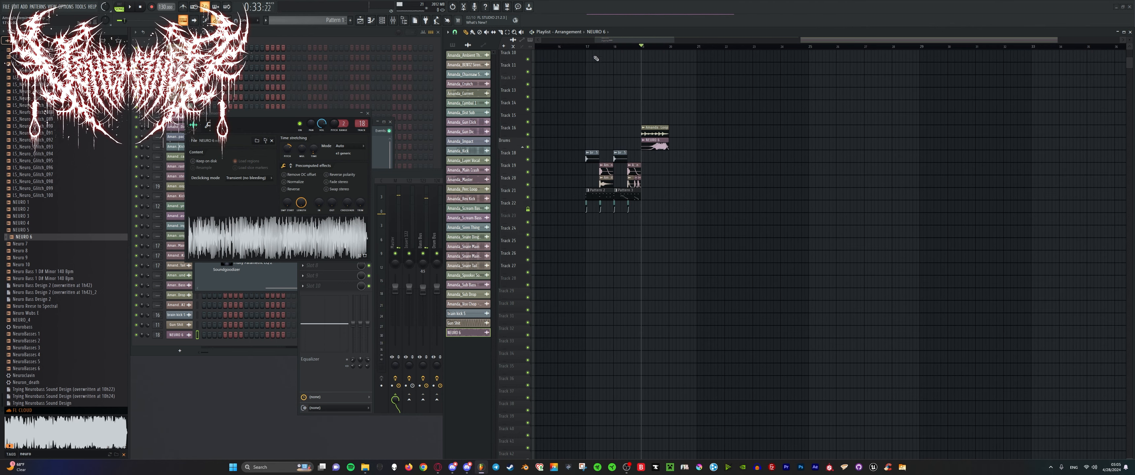
{"action": "left_click", "coordinate": [583, 46]}
{"action": "key", "text": "space"}
{"action": "scroll", "coordinate": [606, 185], "scroll_direction": "up", "scroll_amount": 3}
{"action": "scroll", "coordinate": [607, 247], "scroll_direction": "up", "scroll_amount": 6}
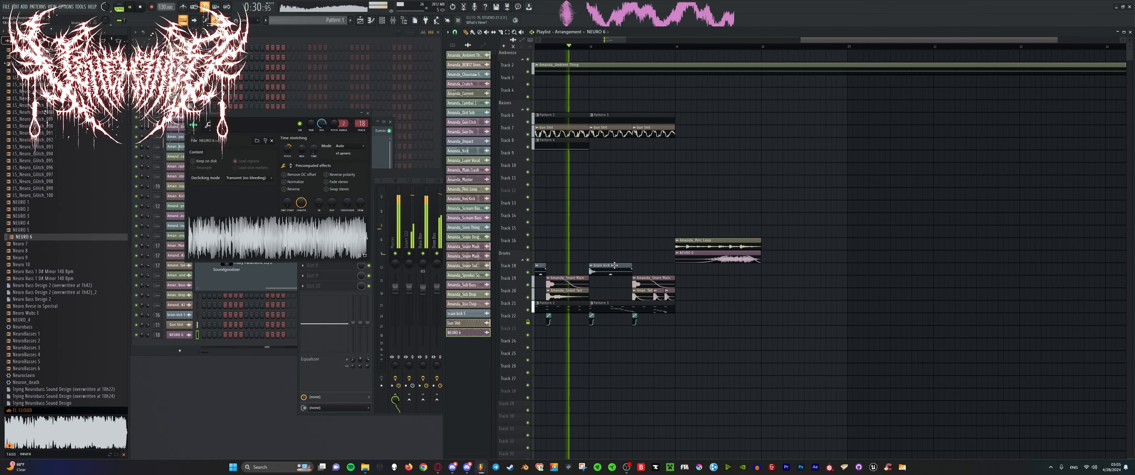
{"action": "scroll", "coordinate": [607, 256], "scroll_direction": "down", "scroll_amount": 5}
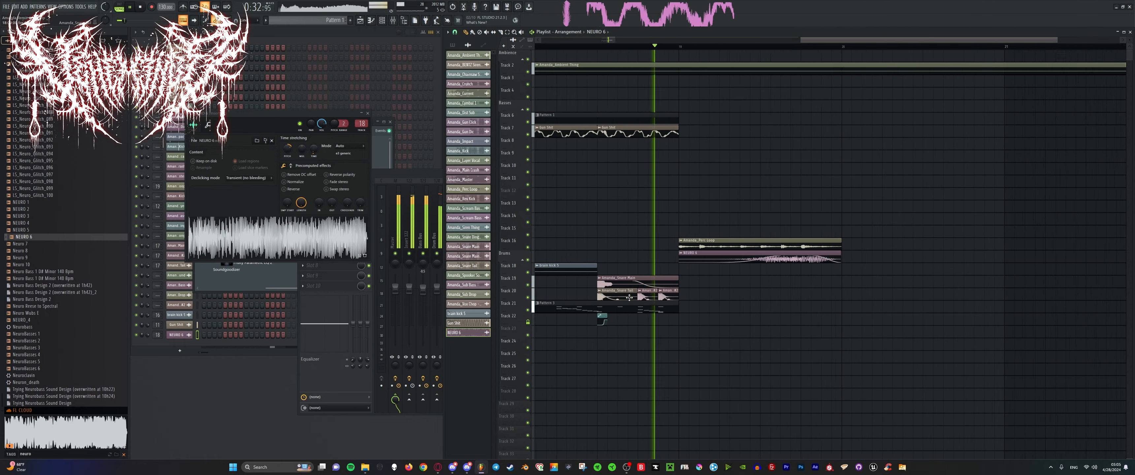
{"action": "scroll", "coordinate": [653, 289], "scroll_direction": "down", "scroll_amount": 4}
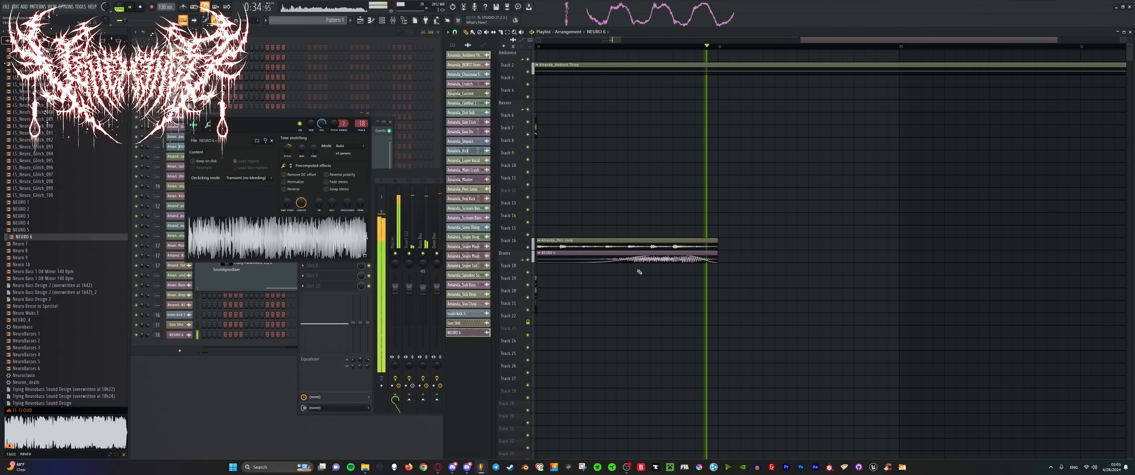
{"action": "key", "text": "space"}
{"action": "scroll", "coordinate": [636, 269], "scroll_direction": "up", "scroll_amount": 3}
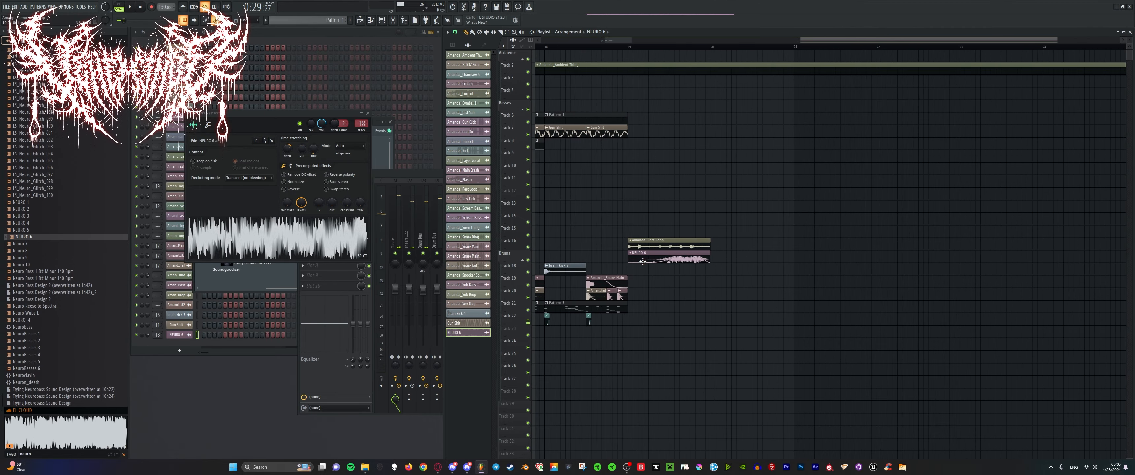
Place another copy of the brain kick clip on Track 18 at the start of the NEURO 6 clip.
{"action": "scroll", "coordinate": [634, 264], "scroll_direction": "down", "scroll_amount": 4}
{"action": "scroll", "coordinate": [564, 286], "scroll_direction": "up", "scroll_amount": 3}
{"action": "left_click", "coordinate": [674, 268]}
{"action": "scroll", "coordinate": [702, 271], "scroll_direction": "up", "scroll_amount": 4}
{"action": "left_click", "coordinate": [777, 271]}
{"action": "scroll", "coordinate": [777, 271], "scroll_direction": "up", "scroll_amount": 2}
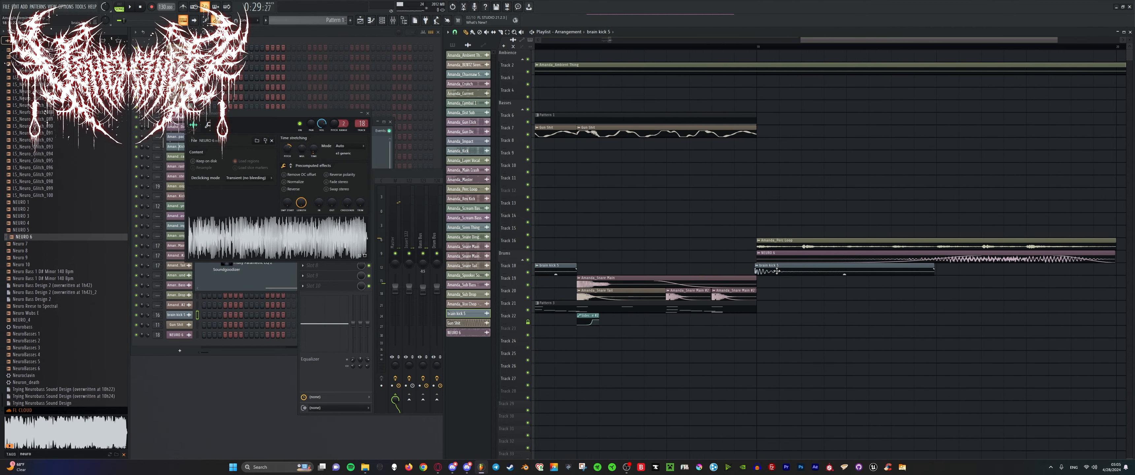
{"action": "scroll", "coordinate": [778, 272], "scroll_direction": "up", "scroll_amount": 2}
{"action": "scroll", "coordinate": [778, 268], "scroll_direction": "down", "scroll_amount": 7}
{"action": "scroll", "coordinate": [560, 116], "scroll_direction": "up", "scroll_amount": 2}
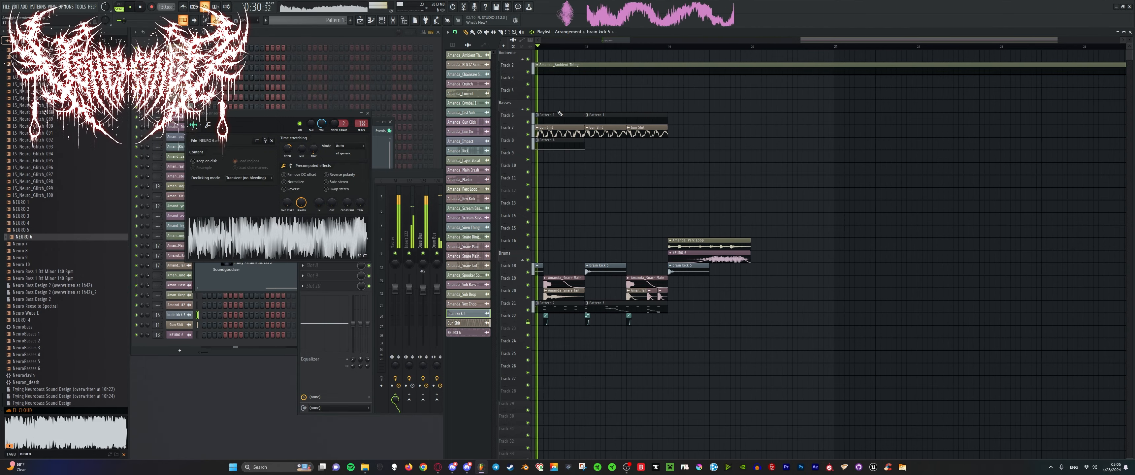
Try placing a copy of Pattern 1 on Track 6 from the middle of the NEURO 6 clip.
{"action": "left_click", "coordinate": [564, 120]}
{"action": "scroll", "coordinate": [698, 122], "scroll_direction": "up", "scroll_amount": 4}
{"action": "left_click_drag", "start_coordinate": [749, 124], "coordinate": [764, 124]}
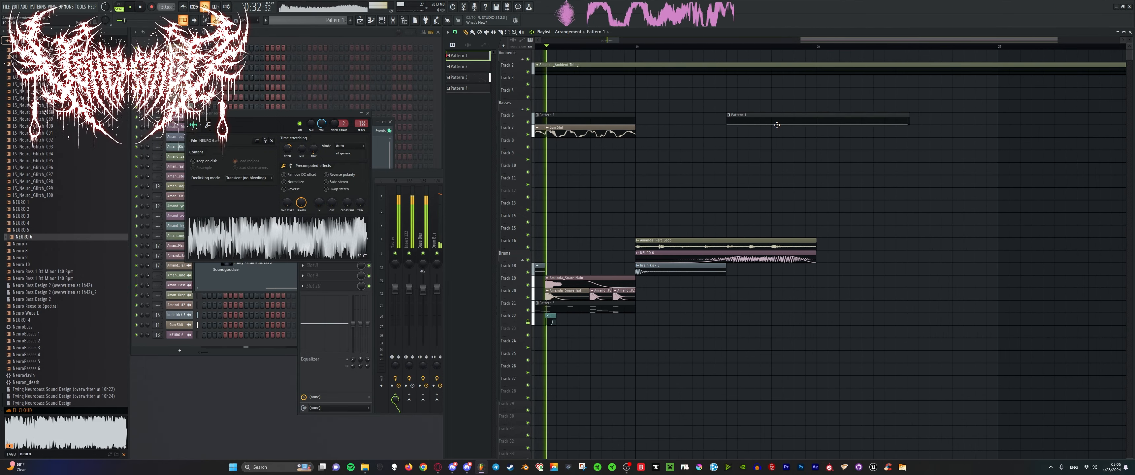
{"action": "key", "text": "space"}
{"action": "right_click", "coordinate": [903, 124]}
Try adding shortened copies of the Track 7 bass clip over the second half of the NEURO 6 clip.
{"action": "scroll", "coordinate": [654, 134], "scroll_direction": "down", "scroll_amount": 4}
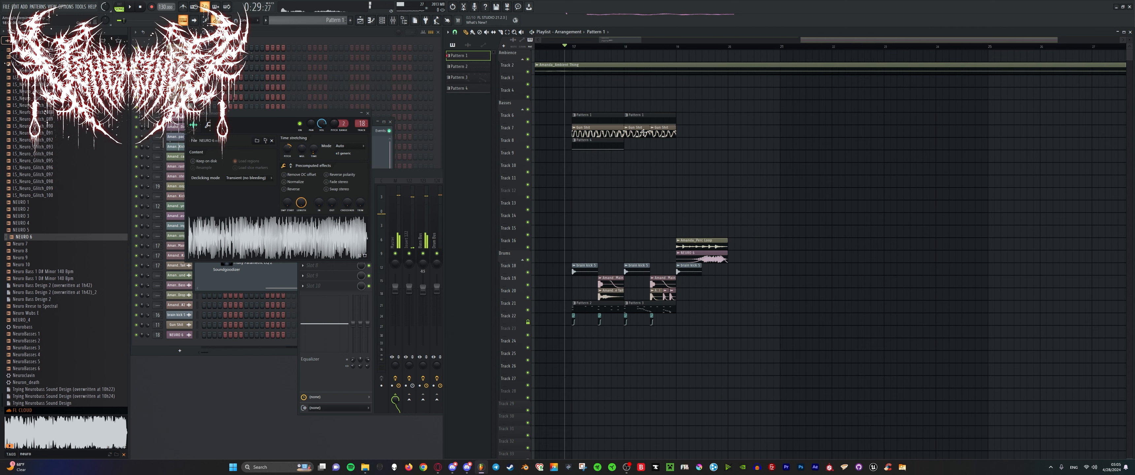
{"action": "left_click", "coordinate": [655, 133]}
{"action": "scroll", "coordinate": [694, 130], "scroll_direction": "up", "scroll_amount": 3}
{"action": "left_click", "coordinate": [745, 133]}
{"action": "key", "text": "space"}
{"action": "scroll", "coordinate": [746, 134], "scroll_direction": "up", "scroll_amount": 2}
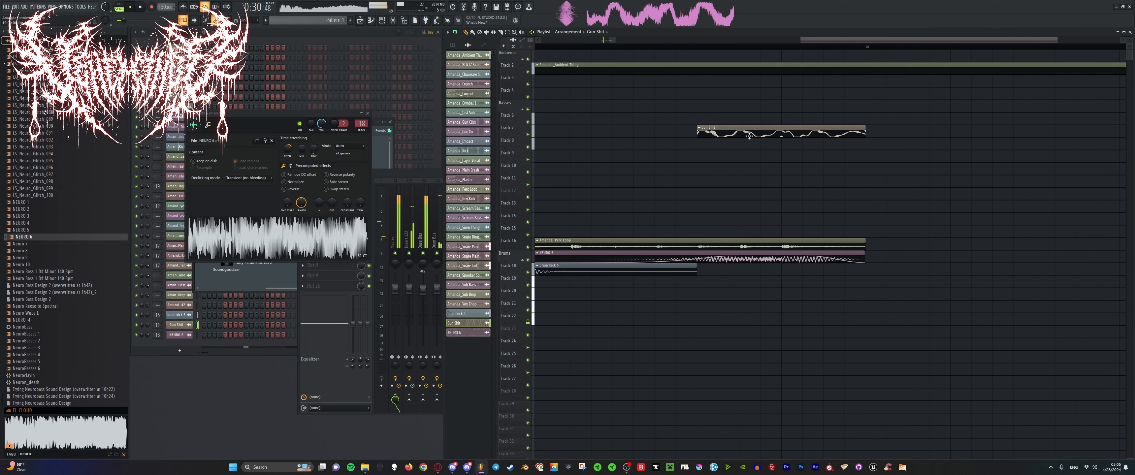
{"action": "left_click_drag", "start_coordinate": [862, 127], "coordinate": [767, 128]}
{"action": "key", "text": "ctrl+z"}
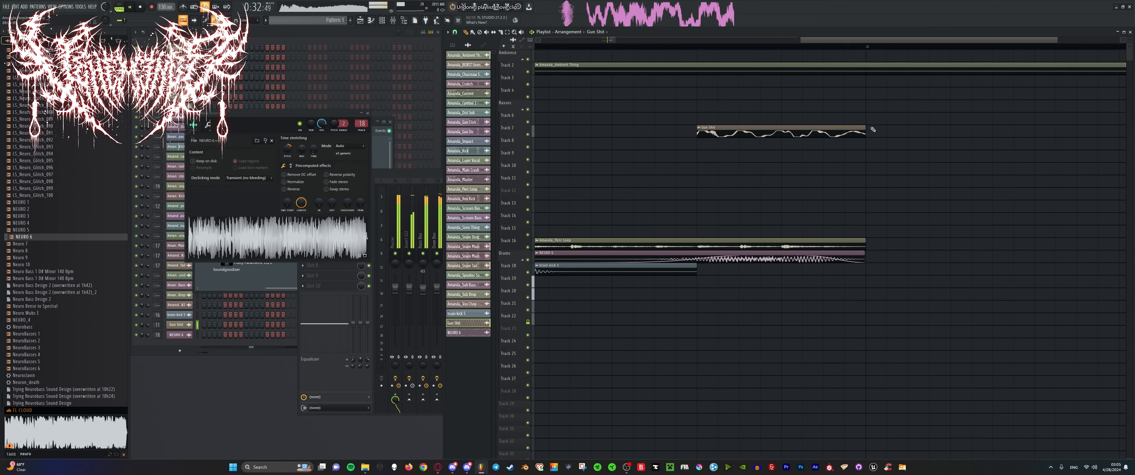
{"action": "left_click", "coordinate": [768, 133]}
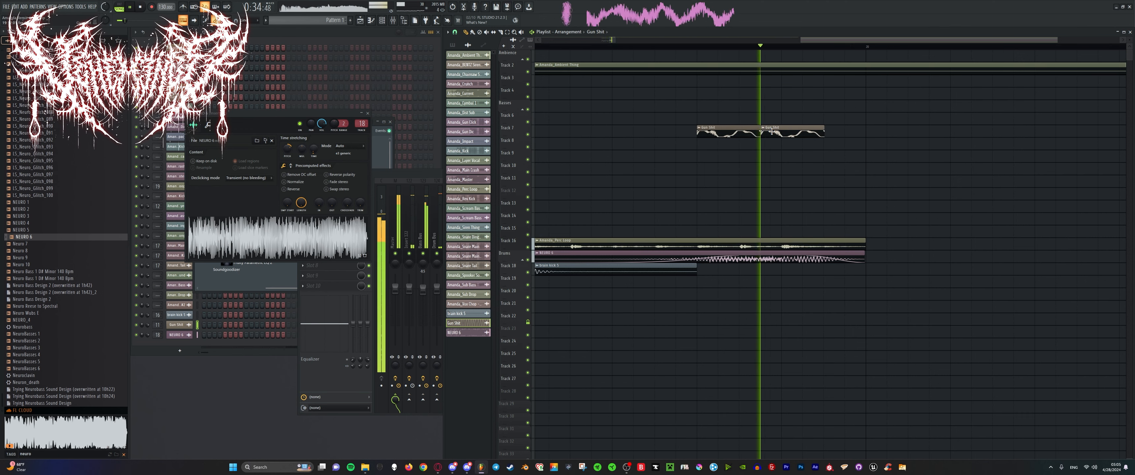
{"action": "key", "text": "space"}
{"action": "right_click", "coordinate": [788, 131]}
{"action": "scroll", "coordinate": [759, 129], "scroll_direction": "down", "scroll_amount": 2}
{"action": "scroll", "coordinate": [766, 126], "scroll_direction": "down", "scroll_amount": 5}
Replay the arrangement and delete the percussion loop clip from Track 16.
{"action": "key", "text": "space"}
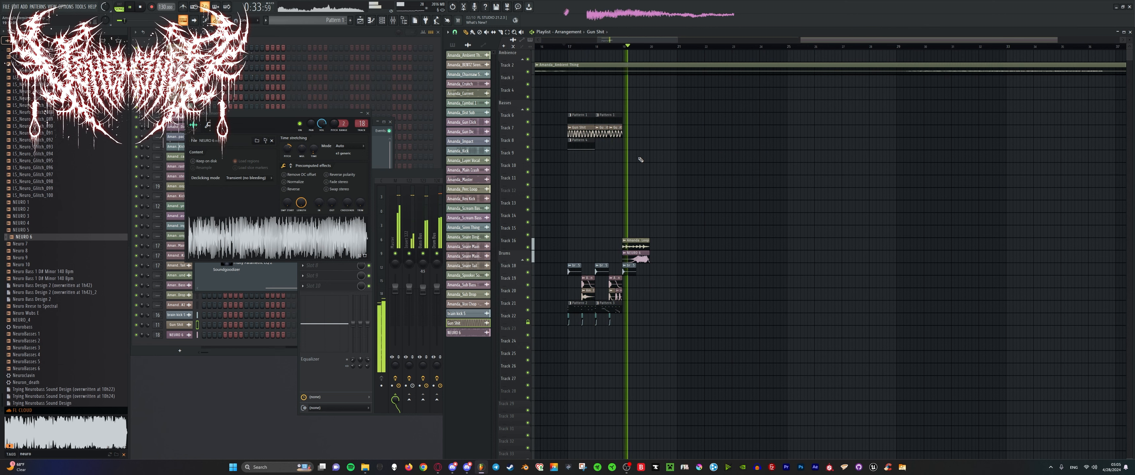
{"action": "key", "text": "space"}
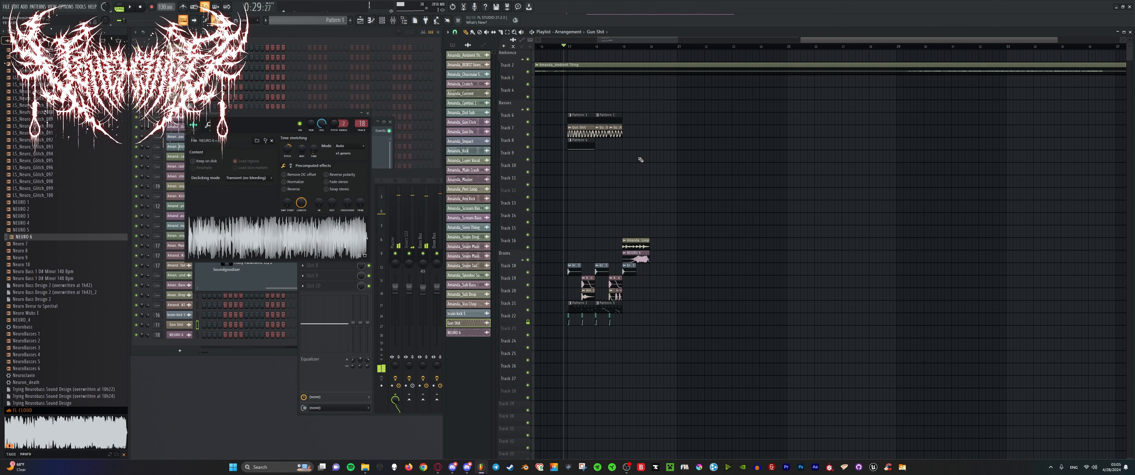
{"action": "scroll", "coordinate": [648, 120], "scroll_direction": "up", "scroll_amount": 4}
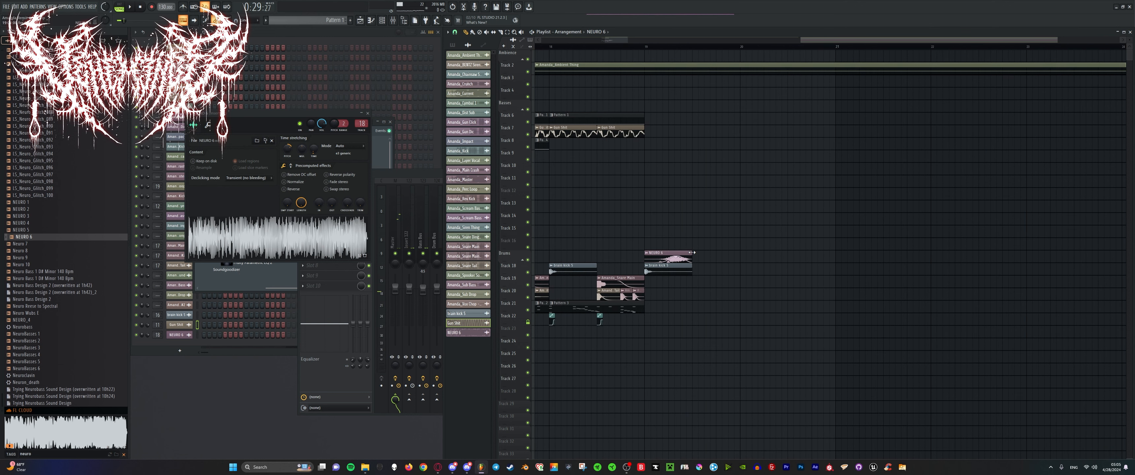
Try time-stretching the NEURO 6 clip down to half its length and replay the section.
{"action": "left_click_drag", "start_coordinate": [692, 253], "coordinate": [692, 253]}
{"action": "key", "text": "space"}
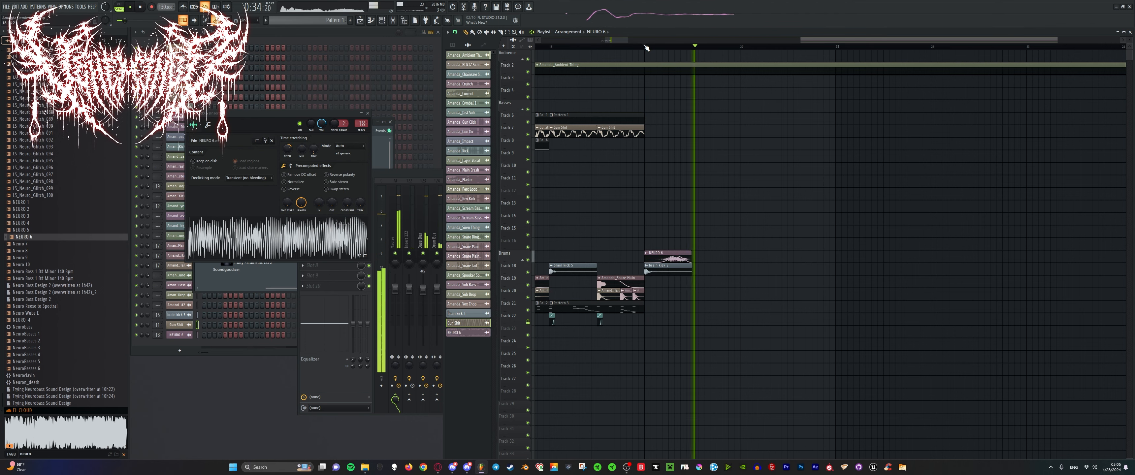
{"action": "scroll", "coordinate": [722, 244], "scroll_direction": "up", "scroll_amount": 3}
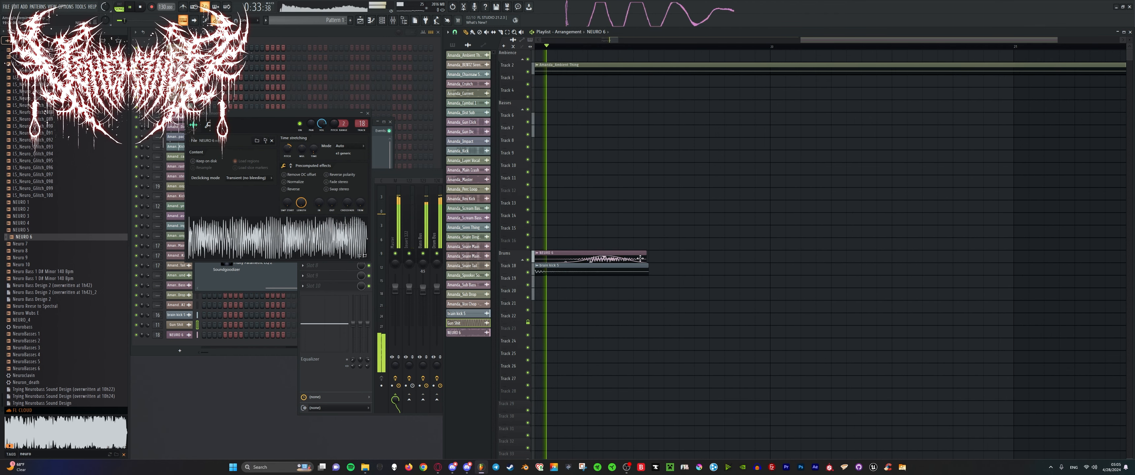
{"action": "key", "text": "space"}
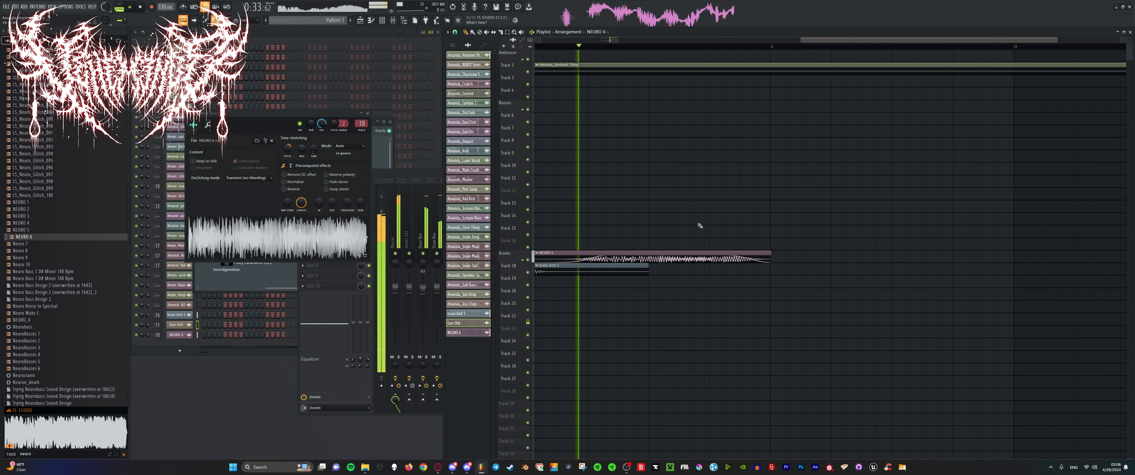
{"action": "scroll", "coordinate": [699, 225], "scroll_direction": "down", "scroll_amount": 6}
{"action": "scroll", "coordinate": [702, 228], "scroll_direction": "up", "scroll_amount": 5}
{"action": "key", "text": "space"}
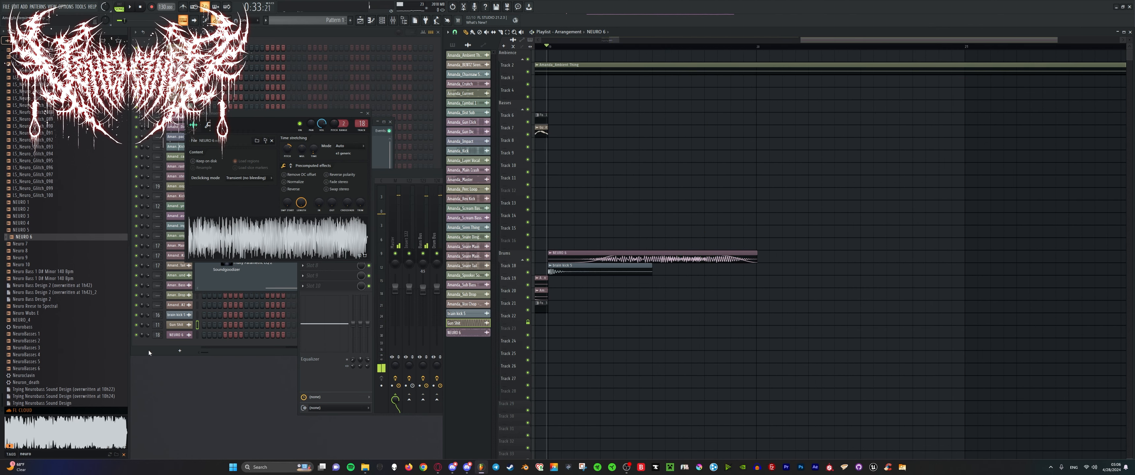
Audition kick, CS_Neuro_Glitch and NeuroBasses samples in the neuro search results.
{"action": "scroll", "coordinate": [58, 199], "scroll_direction": "up", "scroll_amount": 20}
{"action": "left_click", "coordinate": [56, 108]}
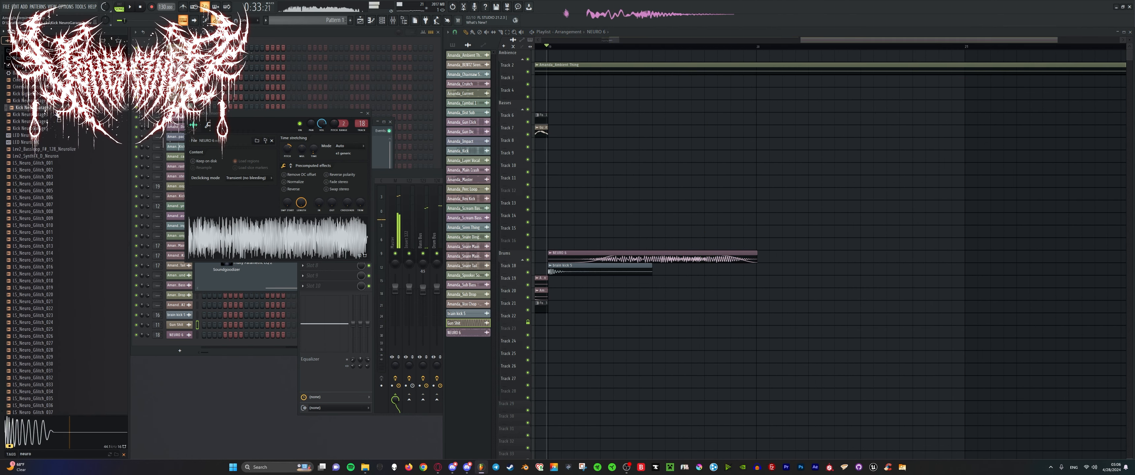
{"action": "left_click", "coordinate": [56, 80]}
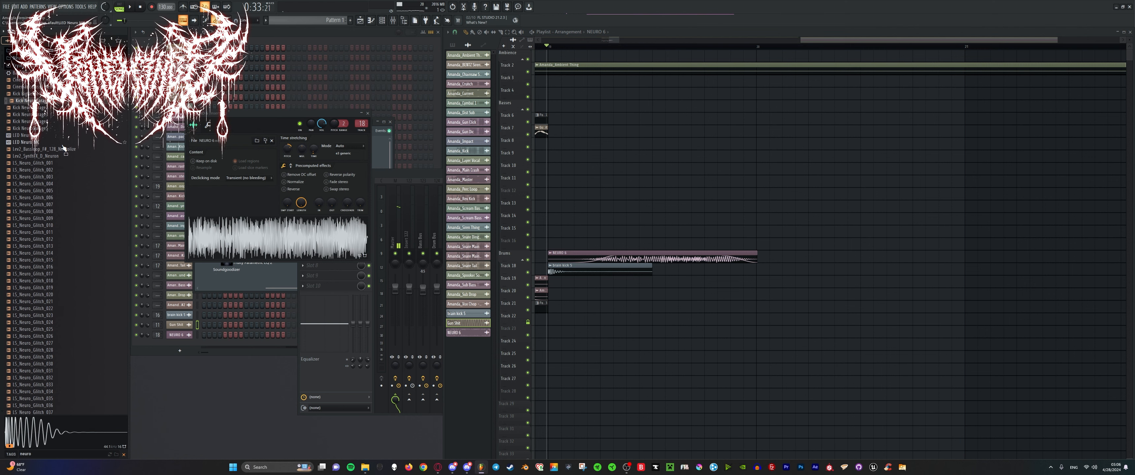
{"action": "left_click", "coordinate": [66, 156]}
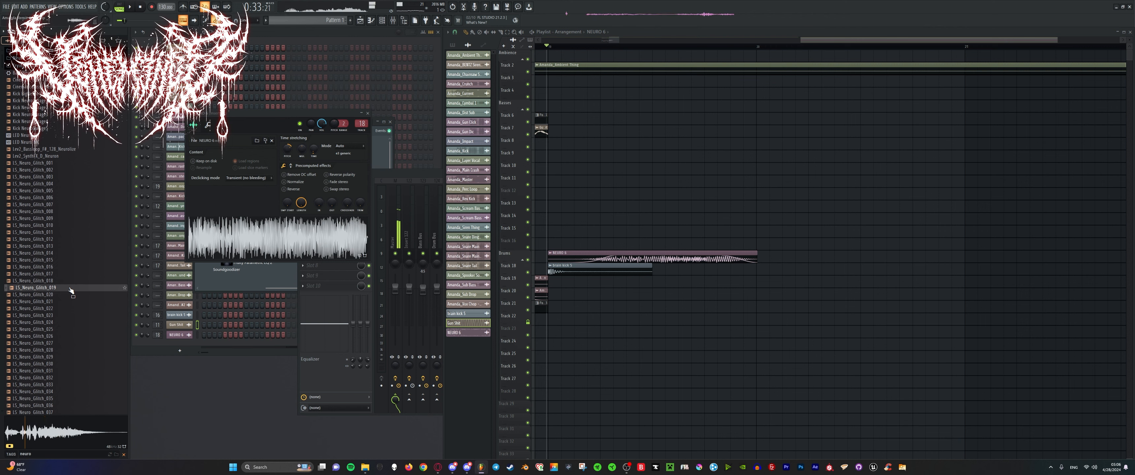
{"action": "scroll", "coordinate": [70, 264], "scroll_direction": "down", "scroll_amount": 20}
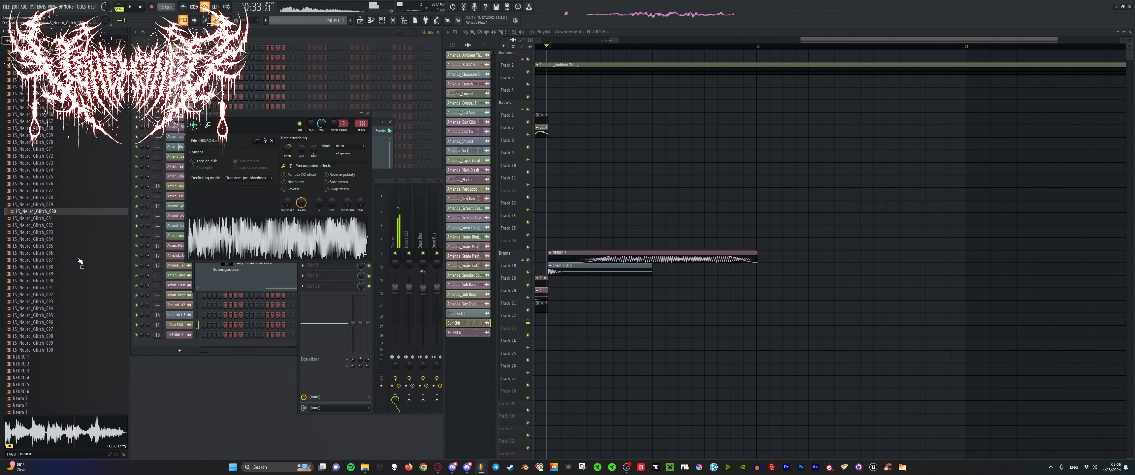
{"action": "scroll", "coordinate": [79, 260], "scroll_direction": "down", "scroll_amount": 8}
{"action": "left_click", "coordinate": [54, 348]}
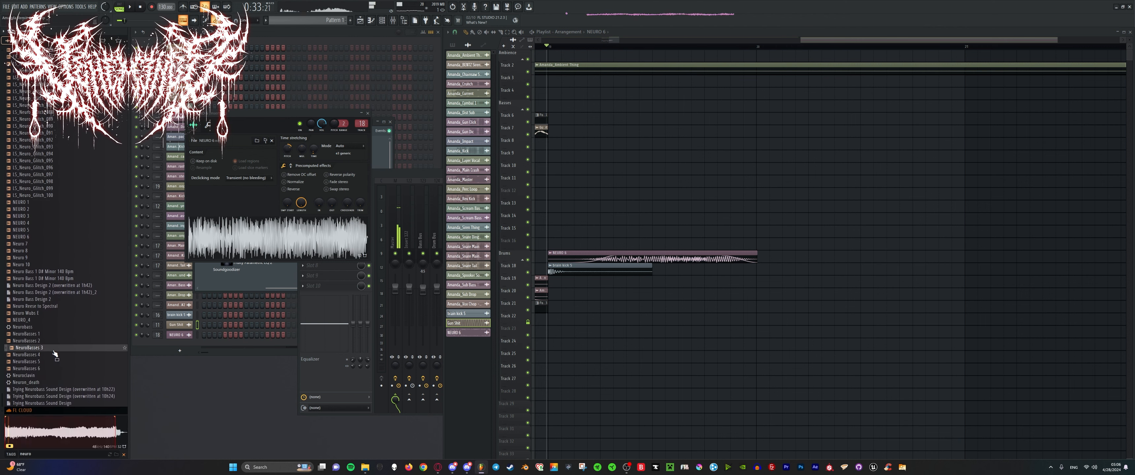
{"action": "left_click", "coordinate": [53, 355]}
{"action": "left_click", "coordinate": [49, 362]}
{"action": "left_click", "coordinate": [43, 370]}
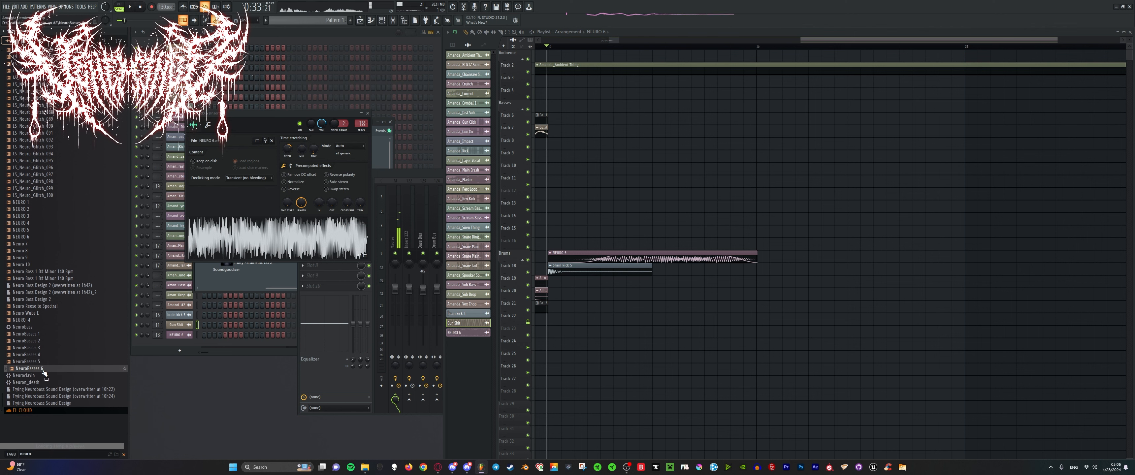
Preview the Neuro 10 sample, replace the NEURO 6 clip on the Drums track with it, and play the section.
{"action": "left_click", "coordinate": [52, 265]}
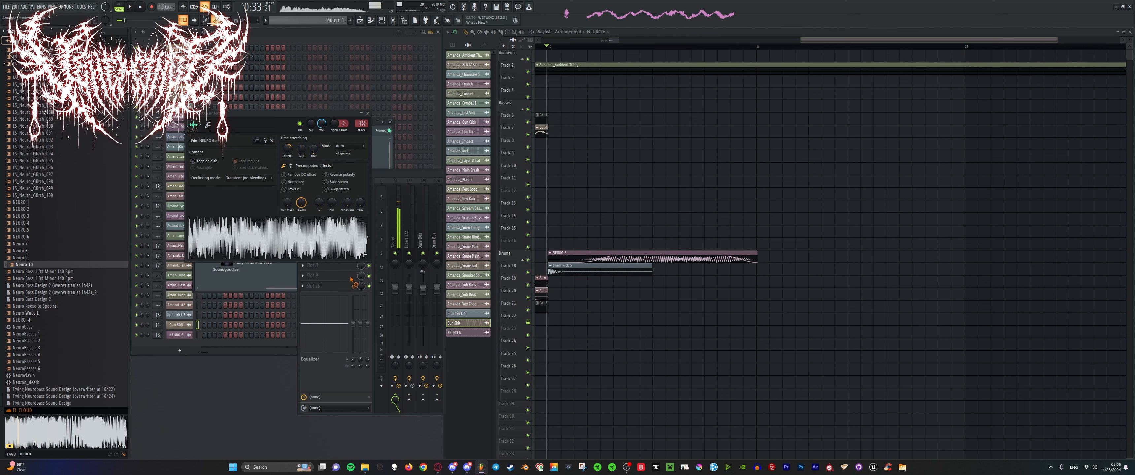
{"action": "left_click_drag", "start_coordinate": [350, 279], "coordinate": [664, 259]}
{"action": "key", "text": "space"}
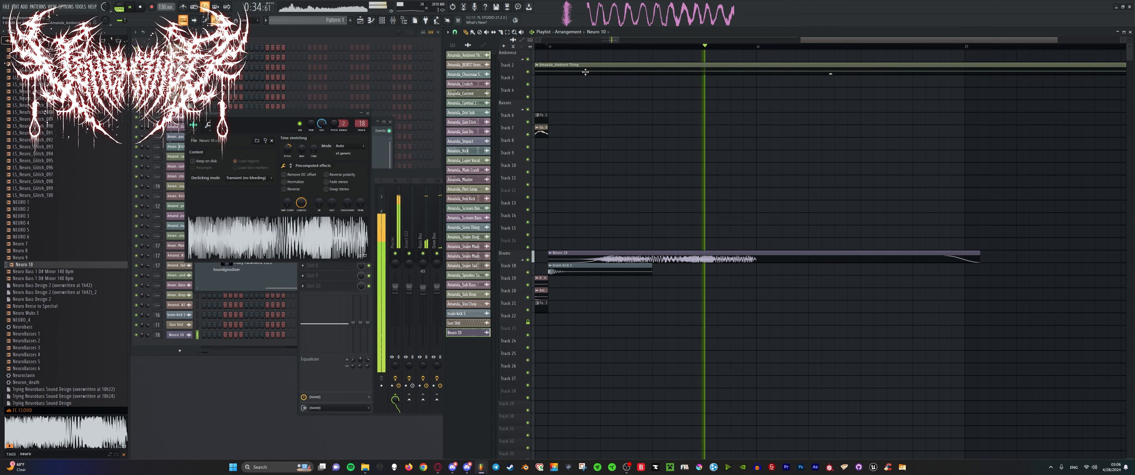
{"action": "key", "text": "space"}
{"action": "key", "text": "space"}
Lower the time-stretching pitch of the Neuro 10 sample and replay the section.
{"action": "left_click_drag", "start_coordinate": [285, 149], "coordinate": [285, 158]}
{"action": "key", "text": "space"}
{"action": "key", "text": "space"}
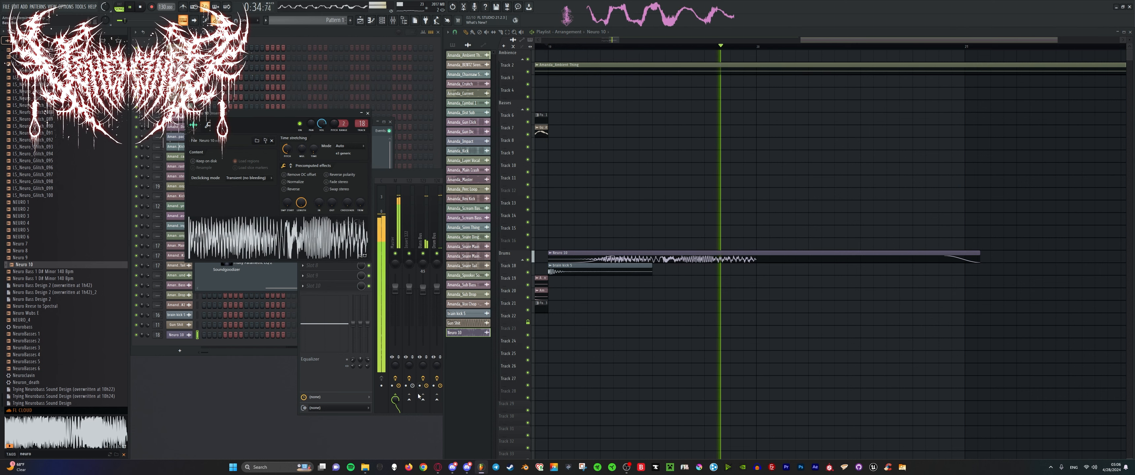
{"action": "key", "text": "space"}
Adjust the level of mixer Insert 18, which holds the Patcher effect, and replay the section.
{"action": "left_click", "coordinate": [395, 394]}
{"action": "left_click", "coordinate": [422, 400]}
{"action": "key", "text": "space"}
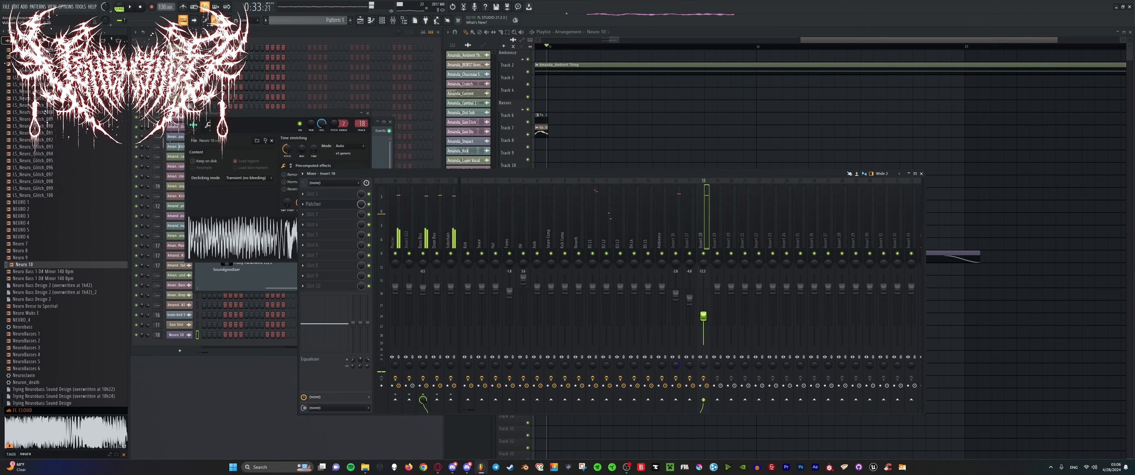
{"action": "left_click", "coordinate": [314, 168]}
{"action": "key", "text": "space"}
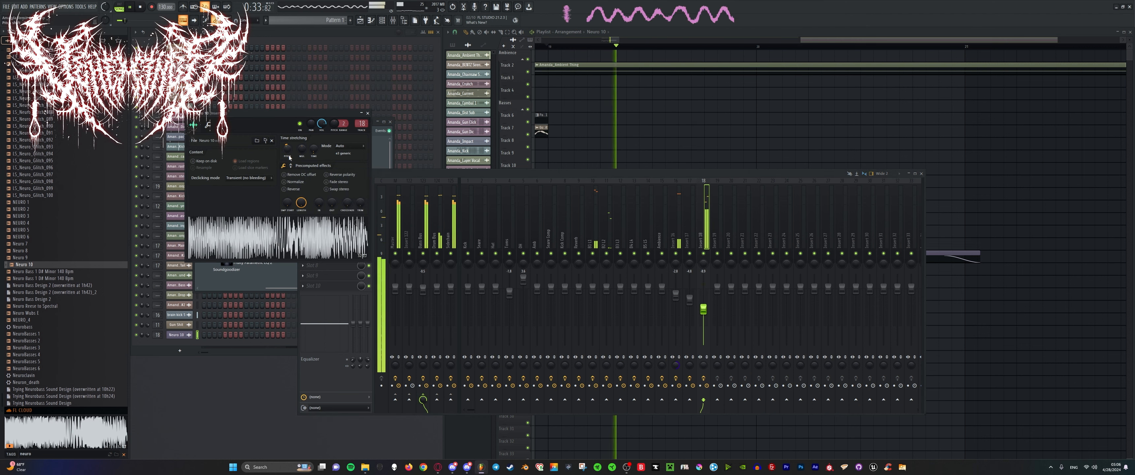
{"action": "left_click", "coordinate": [635, 33]}
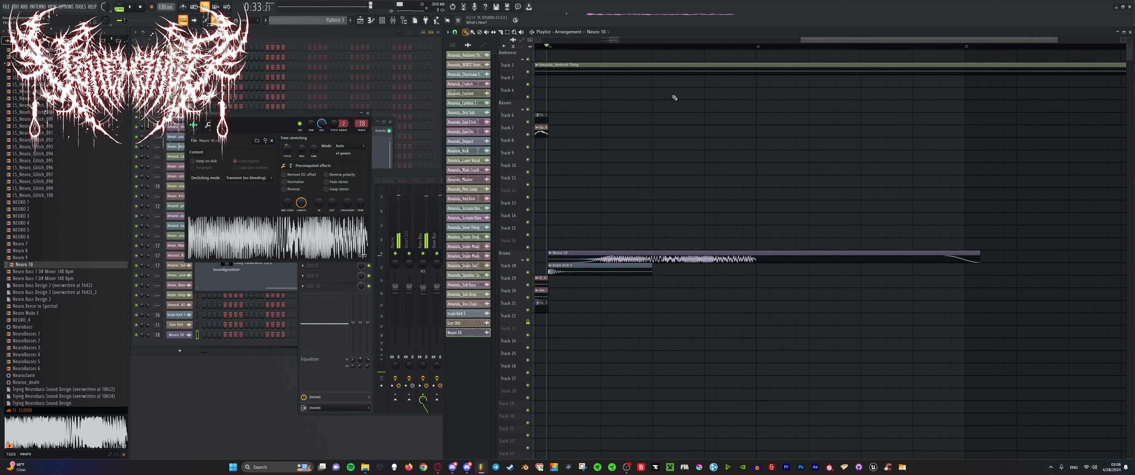
Time-stretch the Neuro 10 clip longer during playback and set its stretching mode to Stretch.
{"action": "key", "text": "space"}
{"action": "left_click_drag", "start_coordinate": [979, 259], "coordinate": [1044, 291]}
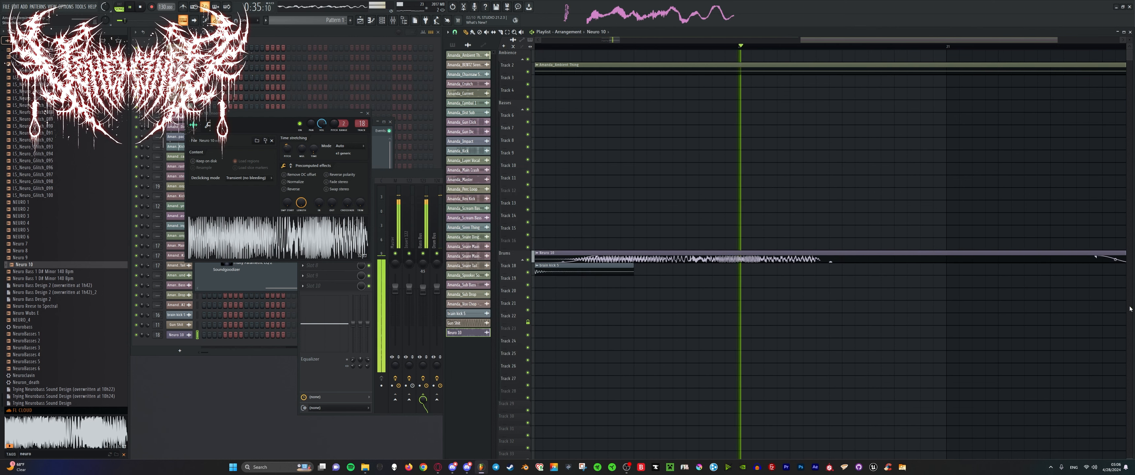
{"action": "left_click", "coordinate": [348, 146]}
{"action": "left_click", "coordinate": [348, 164]}
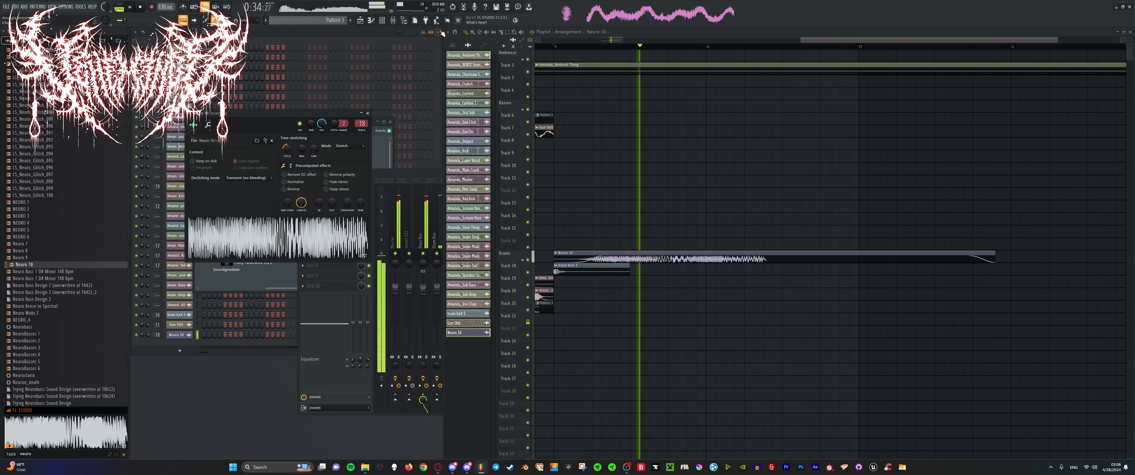
Stretch the Neuro 10 clip further during playback and trim it to one bar.
{"action": "key", "text": "space"}
{"action": "left_click_drag", "start_coordinate": [994, 254], "coordinate": [1087, 256]}
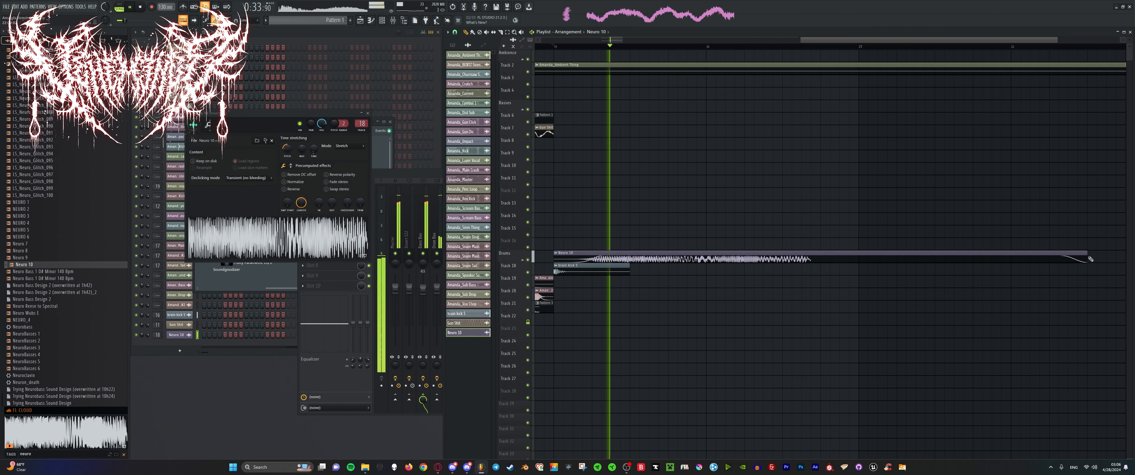
{"action": "left_click_drag", "start_coordinate": [1087, 254], "coordinate": [707, 270]}
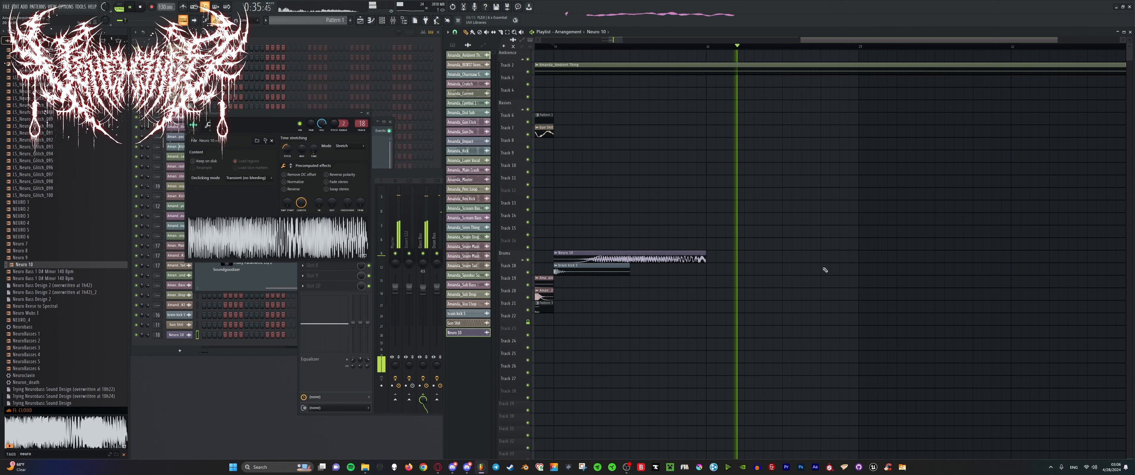
Duplicate the two-bar drum section on Tracks 18 to 22 and place the copy directly after the Neuro 10 clip.
{"action": "scroll", "coordinate": [691, 255], "scroll_direction": "up", "scroll_amount": 2}
{"action": "scroll", "coordinate": [688, 251], "scroll_direction": "down", "scroll_amount": 5}
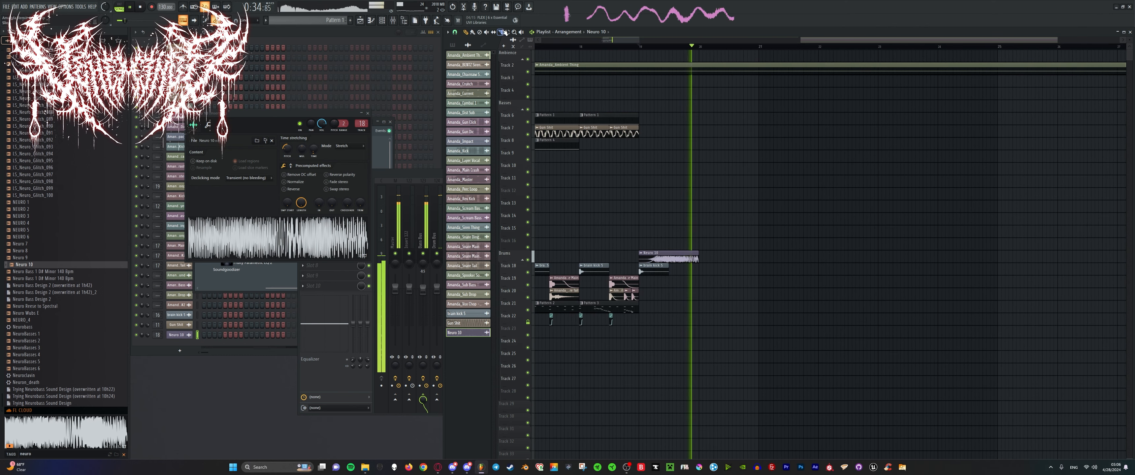
{"action": "left_click_drag", "start_coordinate": [639, 316], "coordinate": [699, 353]}
{"action": "key", "text": "ctrl+b"}
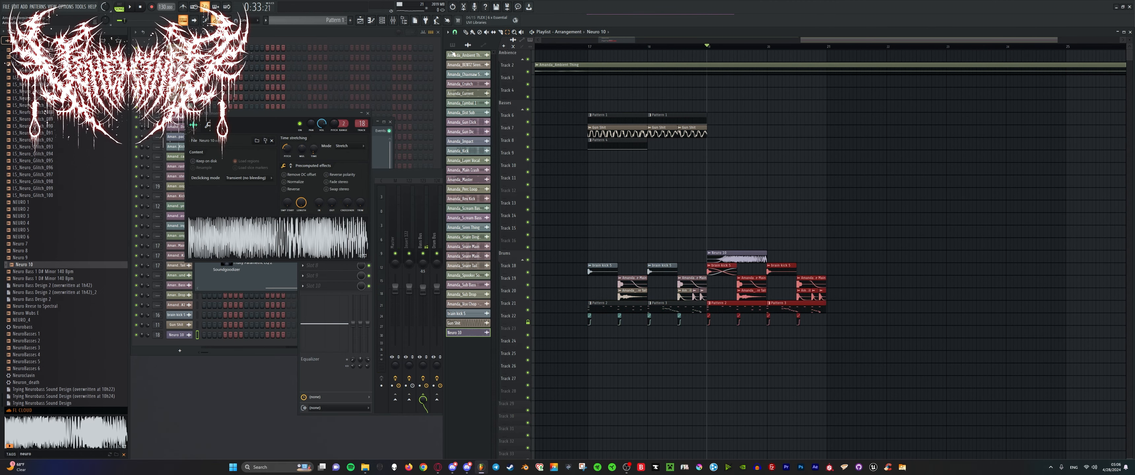
{"action": "scroll", "coordinate": [777, 176], "scroll_direction": "up", "scroll_amount": 2}
{"action": "left_click_drag", "start_coordinate": [652, 266], "coordinate": [765, 267]}
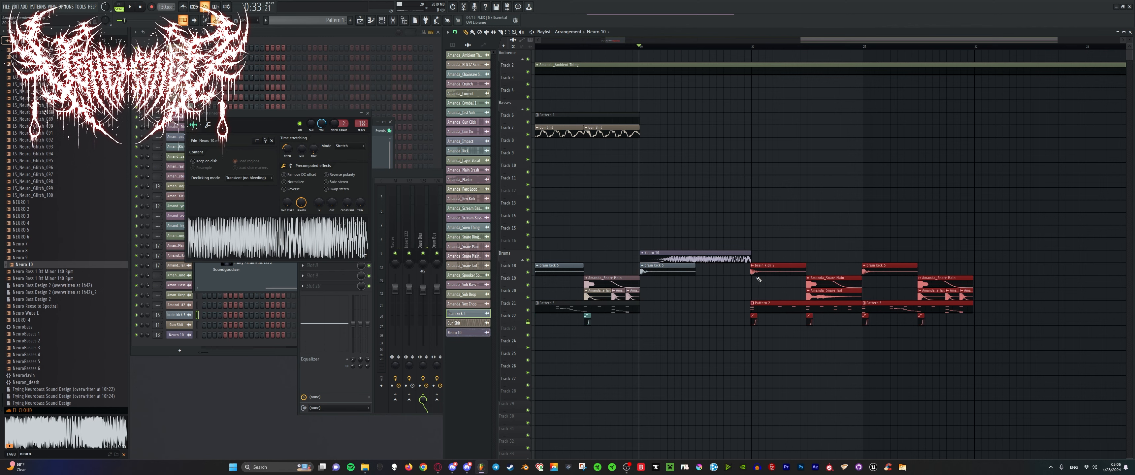
Replay the arrangement through the Neuro 10 clip and the duplicated drum section.
{"action": "scroll", "coordinate": [769, 267], "scroll_direction": "up", "scroll_amount": 3}
{"action": "key", "text": "space"}
{"action": "scroll", "coordinate": [790, 270], "scroll_direction": "up", "scroll_amount": 3}
{"action": "scroll", "coordinate": [760, 268], "scroll_direction": "down", "scroll_amount": 6}
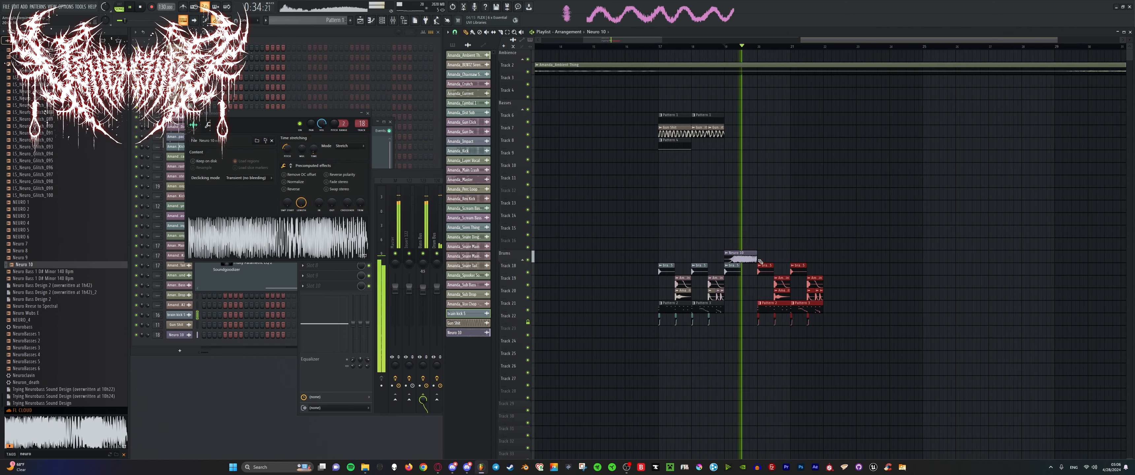
{"action": "scroll", "coordinate": [758, 254], "scroll_direction": "up", "scroll_amount": 3}
{"action": "scroll", "coordinate": [758, 253], "scroll_direction": "down", "scroll_amount": 3}
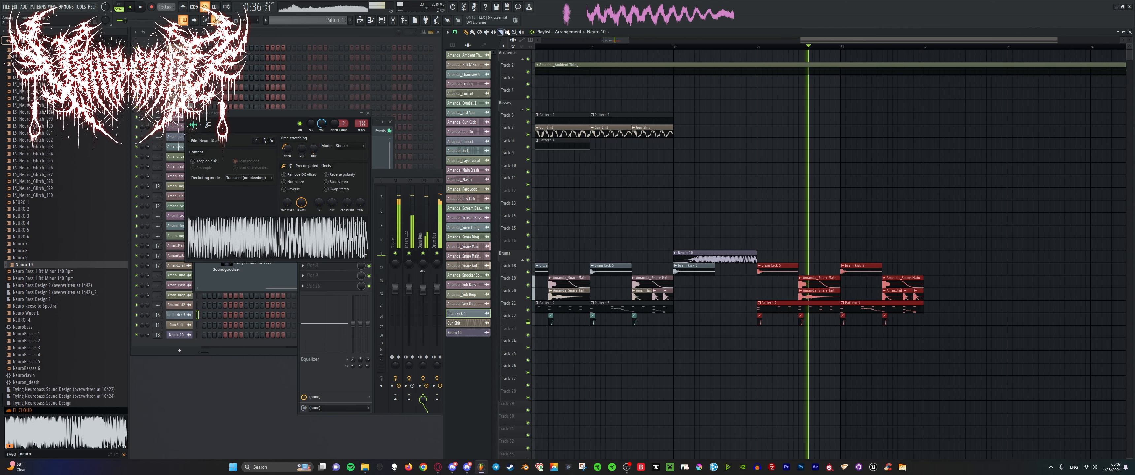
{"action": "scroll", "coordinate": [676, 180], "scroll_direction": "down", "scroll_amount": 3}
{"action": "scroll", "coordinate": [710, 201], "scroll_direction": "up", "scroll_amount": 3}
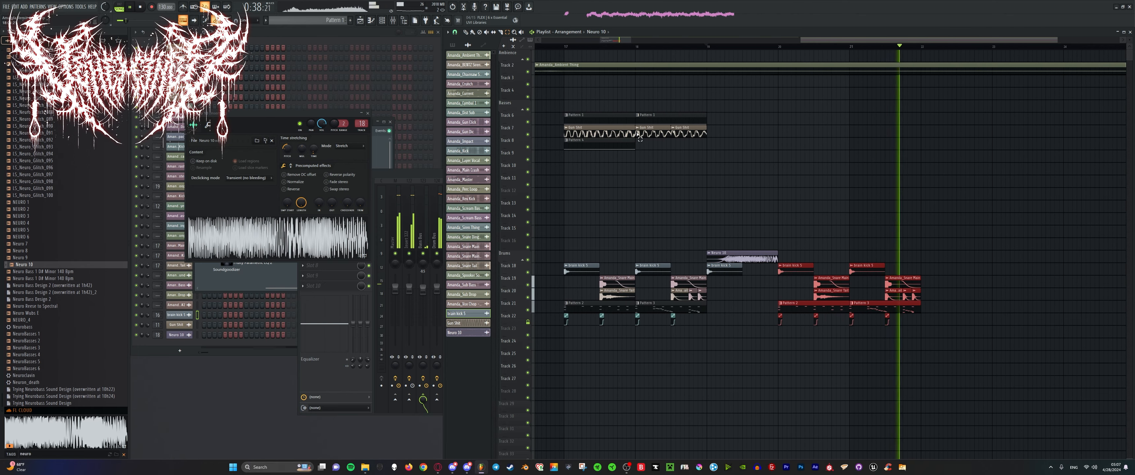
{"action": "key", "text": "space"}
Copy the one-bar bass clips on Tracks 6 to 8 and place them directly after the Neuro 10 clip.
{"action": "left_click_drag", "start_coordinate": [623, 109], "coordinate": [580, 170]}
{"action": "key", "text": "ctrl+c"}
{"action": "key", "text": "ctrl+v"}
{"action": "left_click", "coordinate": [466, 34]}
{"action": "scroll", "coordinate": [807, 117], "scroll_direction": "up", "scroll_amount": 2}
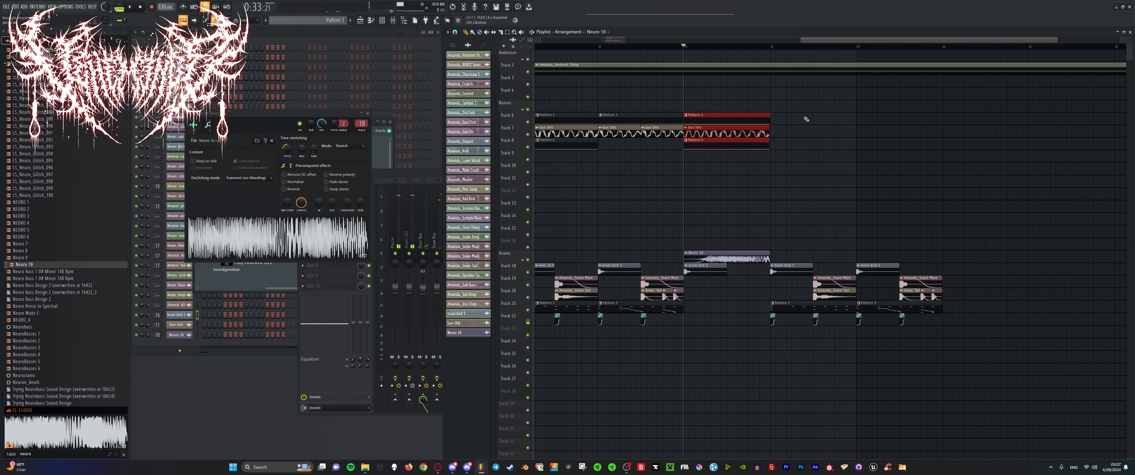
{"action": "mouse_move", "coordinate": [694, 118]}
{"action": "left_mouse_down"}
{"action": "mouse_move", "coordinate": [820, 119]}
{"action": "mouse_move", "coordinate": [807, 120]}
{"action": "left_mouse_up"}
{"action": "scroll", "coordinate": [782, 144], "scroll_direction": "up", "scroll_amount": 4}
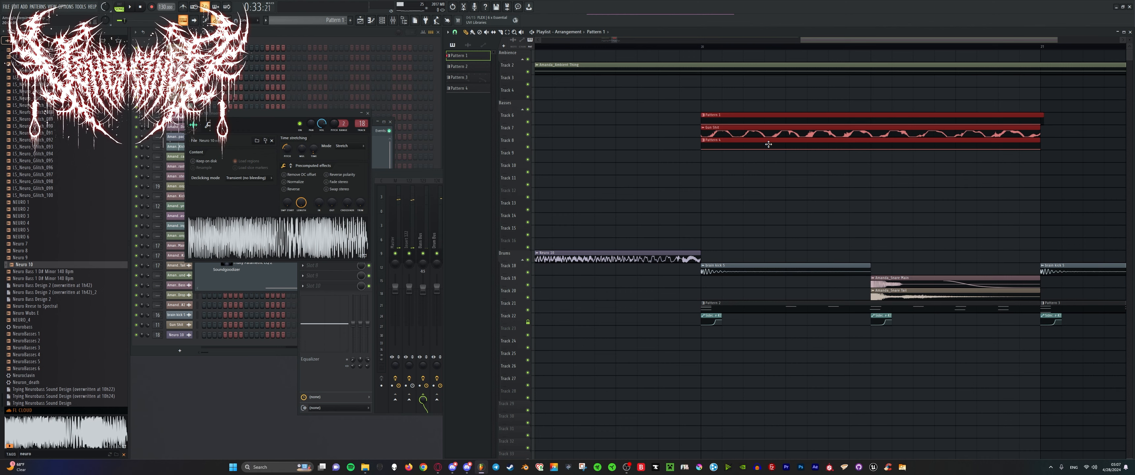
Shorten the copied bass clips on Tracks 6 to 8 to about half a bar, free of the grid, and play them.
{"action": "left_click", "coordinate": [769, 145]}
{"action": "scroll", "coordinate": [769, 144], "scroll_direction": "down", "scroll_amount": 4}
{"action": "key", "text": "space"}
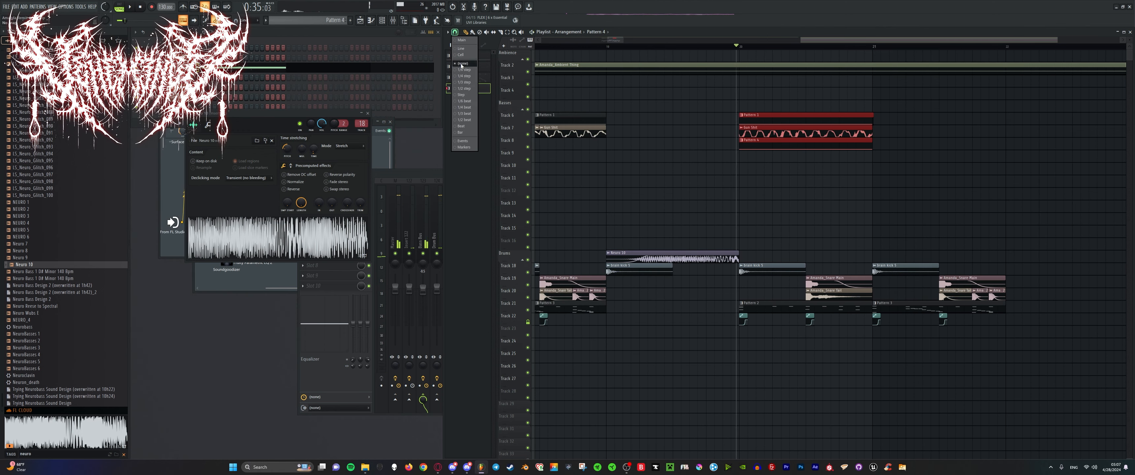
{"action": "key", "text": "space"}
{"action": "scroll", "coordinate": [855, 132], "scroll_direction": "up", "scroll_amount": 5}
{"action": "scroll", "coordinate": [657, 132], "scroll_direction": "down", "scroll_amount": 1}
{"action": "key", "text": "space"}
{"action": "left_click_drag", "start_coordinate": [853, 129], "coordinate": [735, 129]}
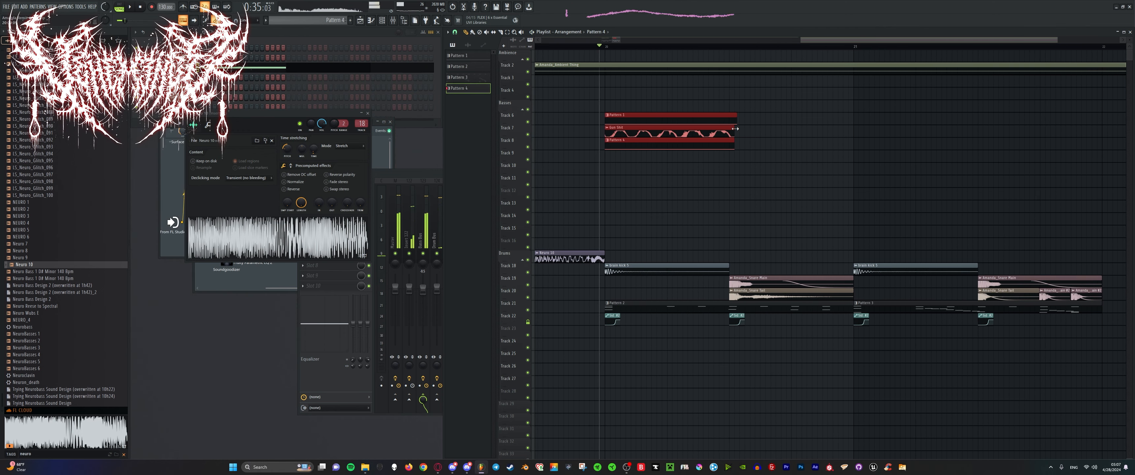
{"action": "key", "text": "space"}
Try repeating the bass clips on Tracks 6 to 8 as three quarter-bar segments in a row.
{"action": "key", "text": "ctrl+b"}
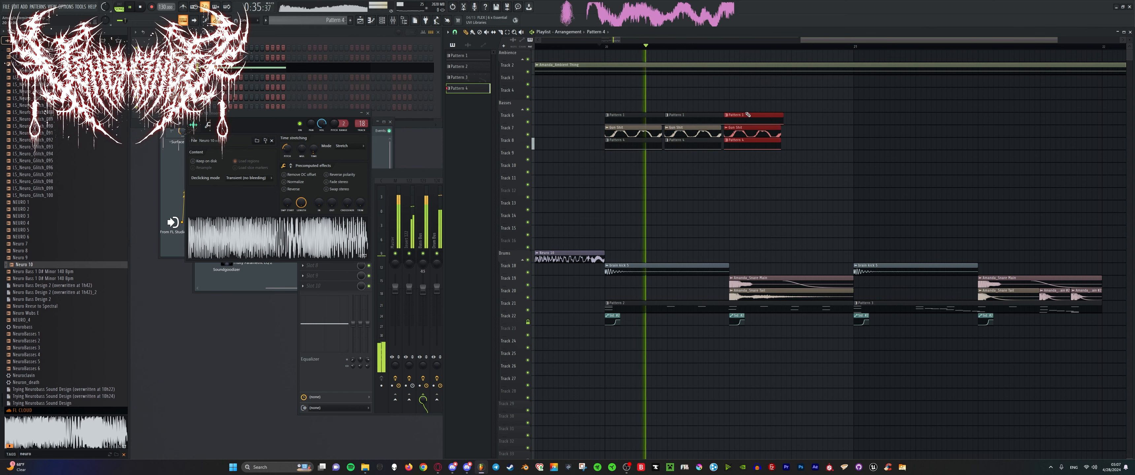
{"action": "key", "text": "space"}
{"action": "key", "text": "space"}
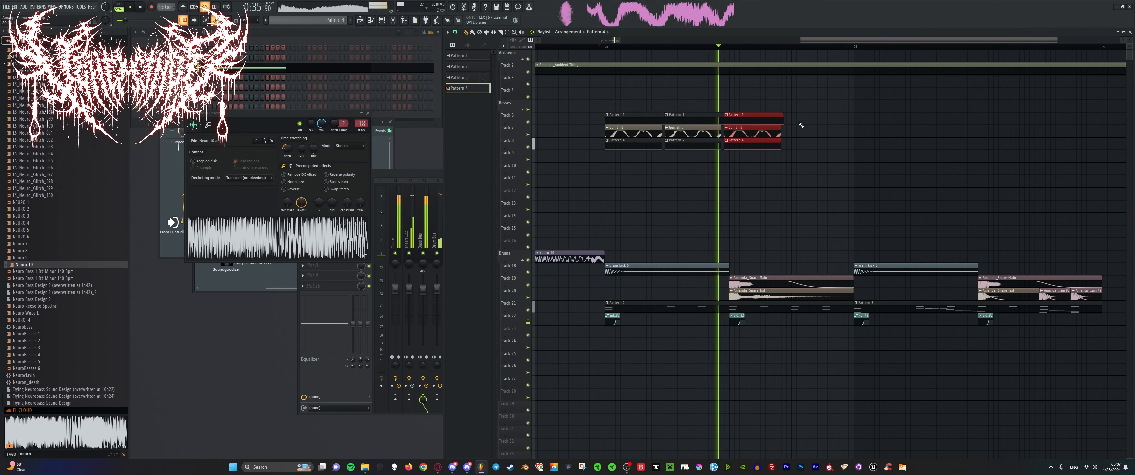
{"action": "key", "text": "ctrl+alt+z"}
{"action": "key", "text": "ctrl+alt+z"}
Try placing a second half-bar copy of the bass clips right after the first during playback.
{"action": "left_click_drag", "start_coordinate": [666, 116], "coordinate": [744, 116]}
{"action": "key", "text": "space"}
{"action": "key", "text": "ctrl+b"}
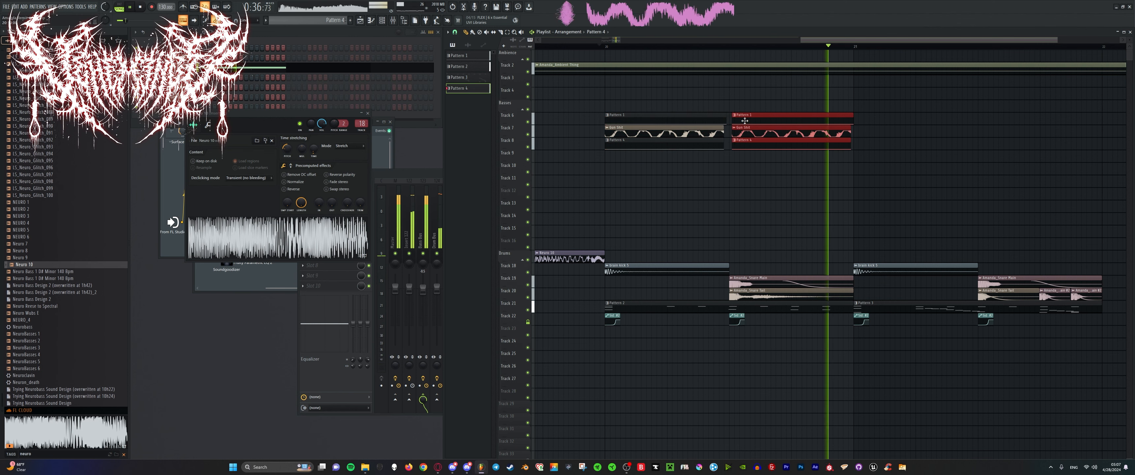
{"action": "left_click", "coordinate": [596, 46]}
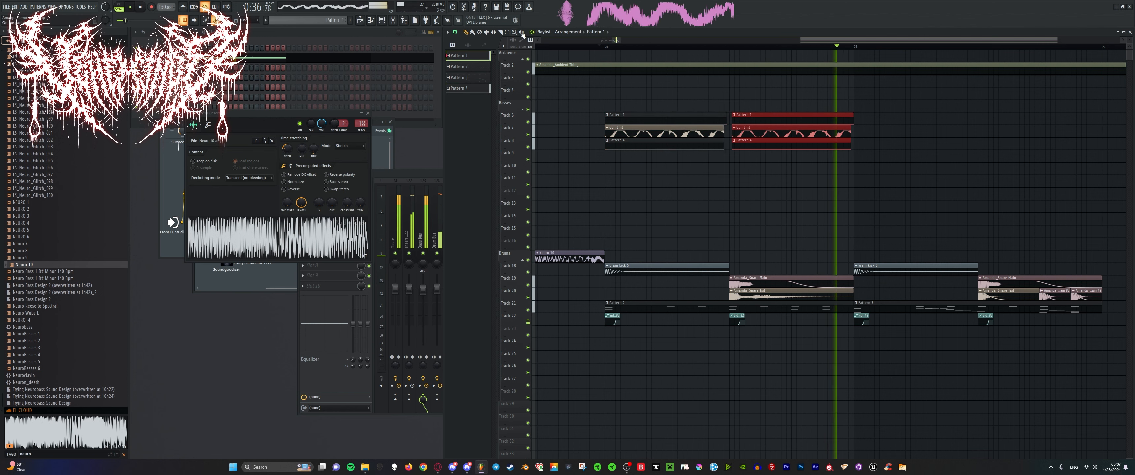
{"action": "key", "text": "ctrl+z"}
Try extending the bass clips on Tracks 6 to 8 to nearly two bars and replay them.
{"action": "left_click_drag", "start_coordinate": [724, 118], "coordinate": [1067, 118]}
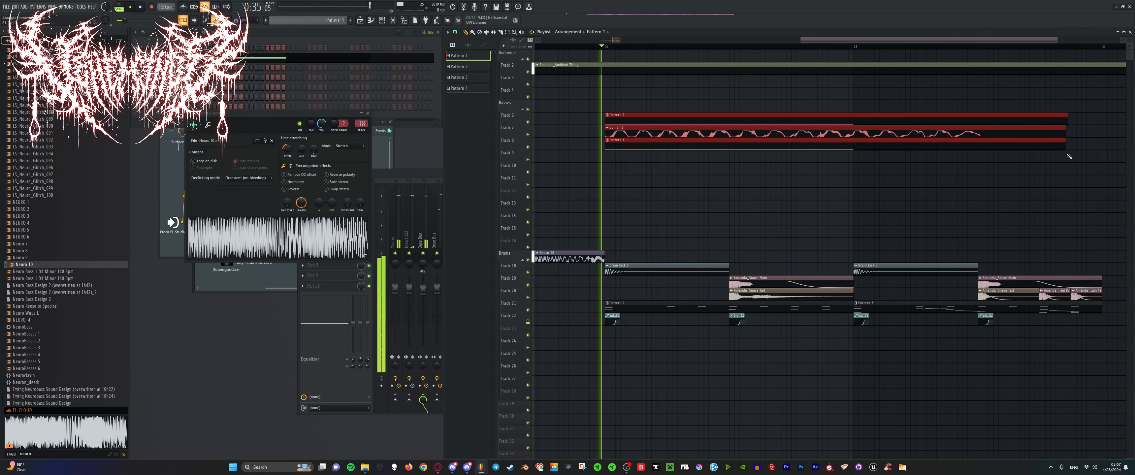
{"action": "key", "text": "space"}
{"action": "key", "text": "space"}
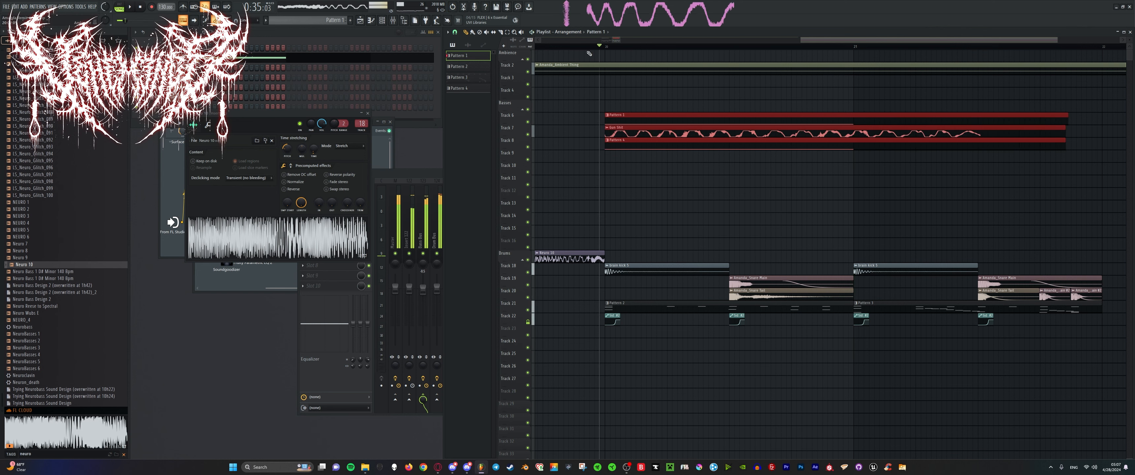
{"action": "key", "text": "space"}
Trim the bass clips on Tracks 6 to 8 to about a quarter bar and deselect them.
{"action": "left_click_drag", "start_coordinate": [1068, 117], "coordinate": [667, 118]}
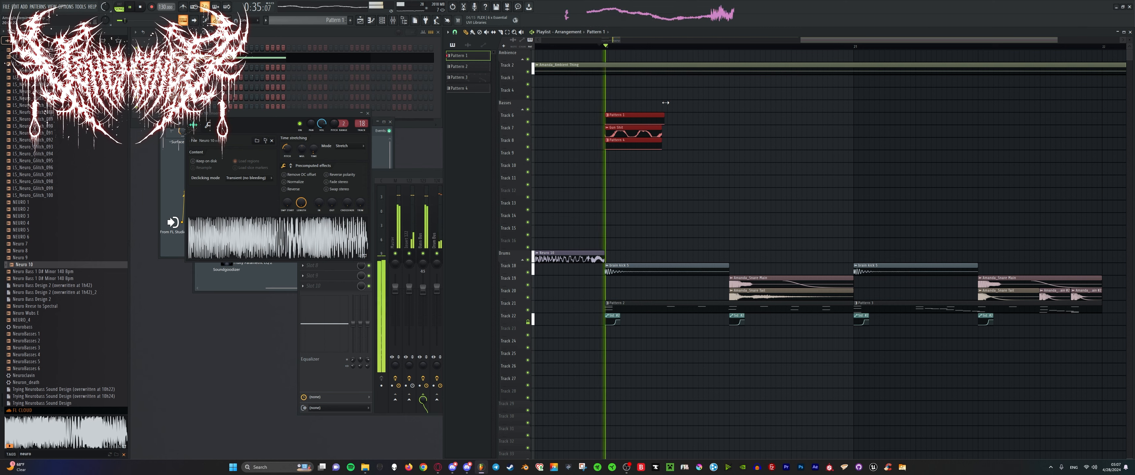
{"action": "left_click", "coordinate": [739, 121]}
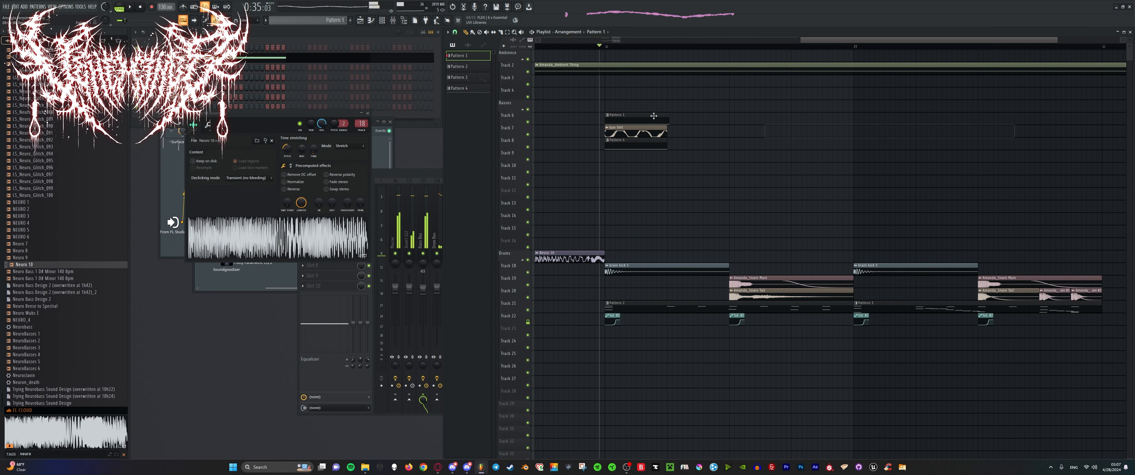
{"action": "scroll", "coordinate": [620, 113], "scroll_direction": "up", "scroll_amount": 3}
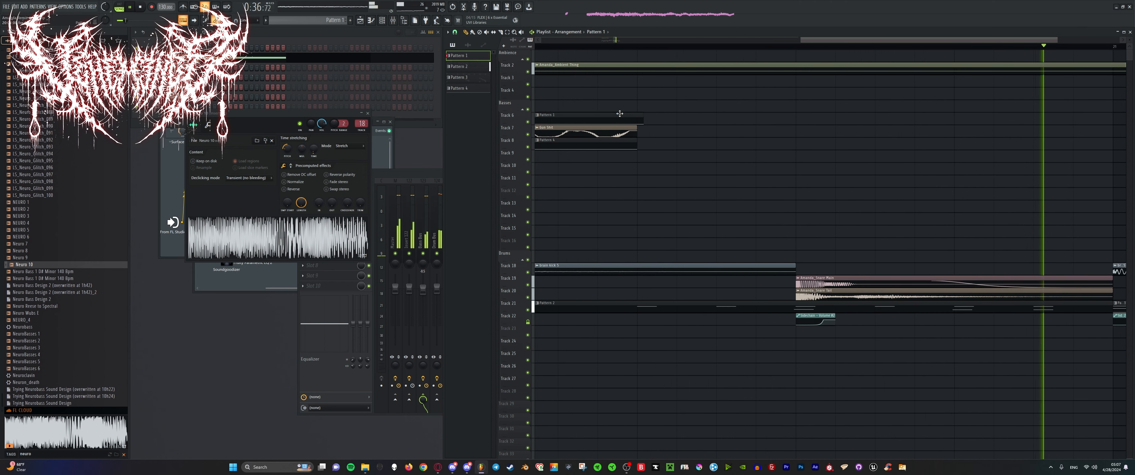
Try duplicating the quarter-bar bass clips on Tracks 6 to 8 twice in succession and play them back.
{"action": "scroll", "coordinate": [638, 115], "scroll_direction": "down", "scroll_amount": 3}
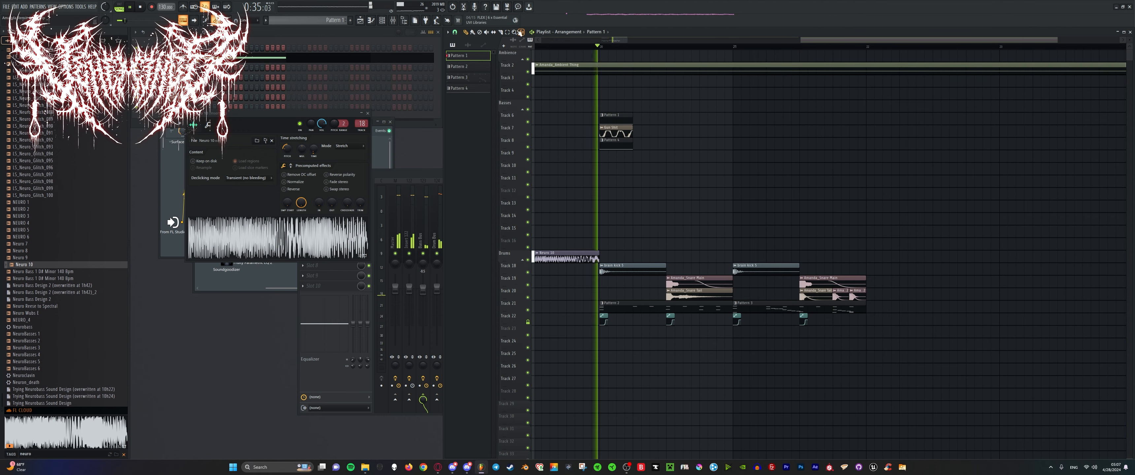
{"action": "left_click_drag", "start_coordinate": [655, 157], "coordinate": [654, 156]}
{"action": "key", "text": "ctrl+b"}
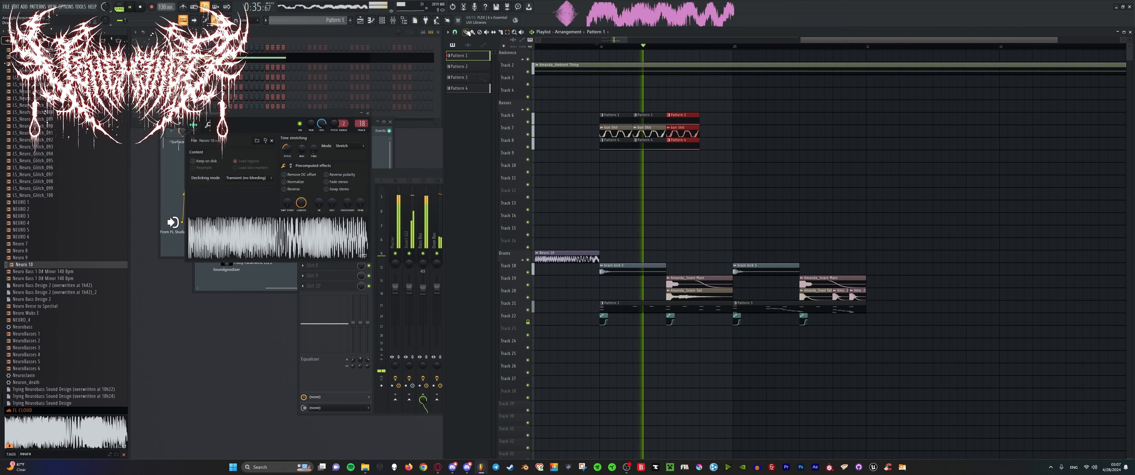
{"action": "key", "text": "space"}
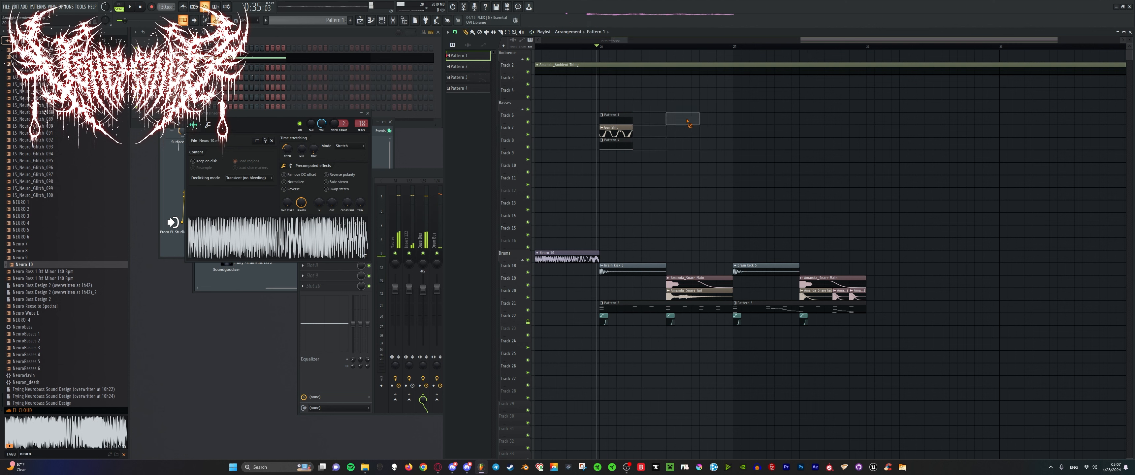
{"action": "key", "text": "space"}
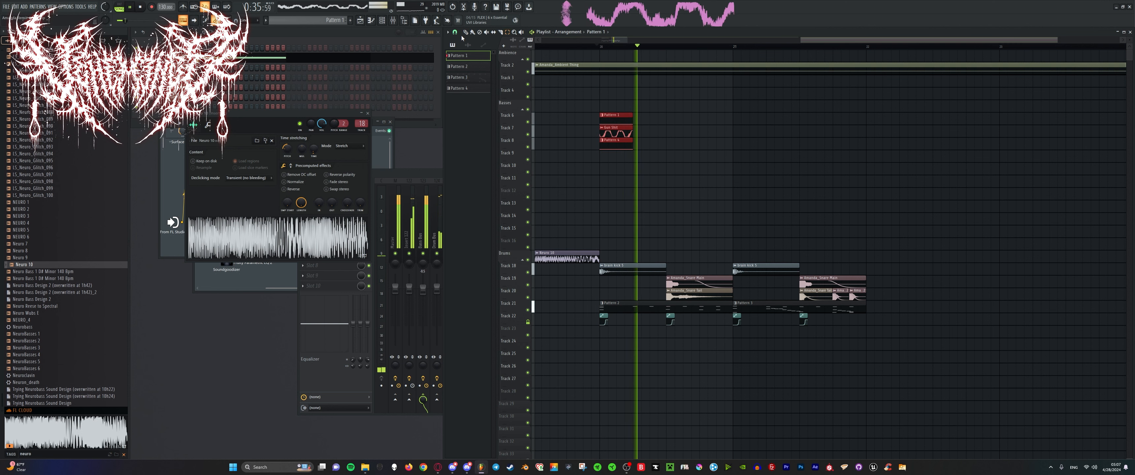
Try stretching out the bass clips on Tracks 6 to 8 to about two and a half bars during playback.
{"action": "left_click_drag", "start_coordinate": [631, 116], "coordinate": [950, 116]}
{"action": "key", "text": "space"}
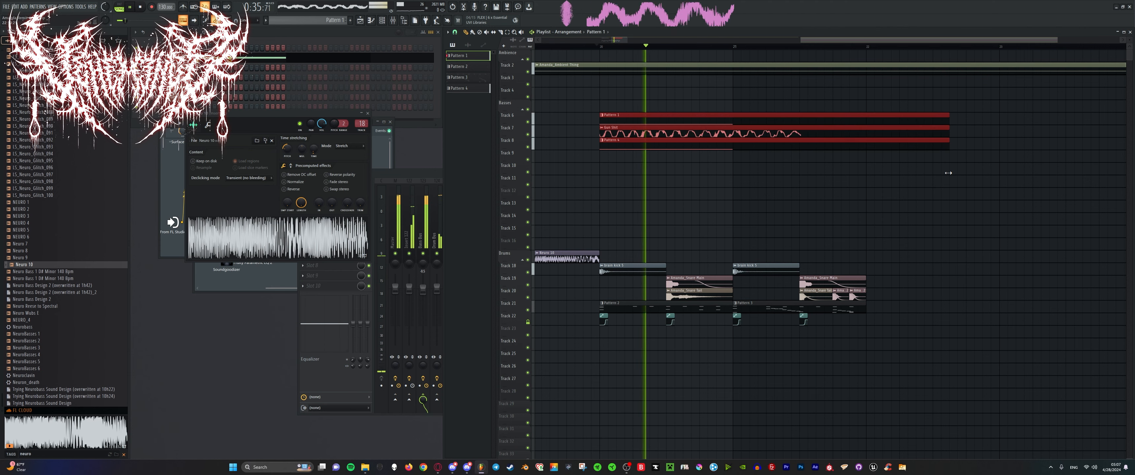
{"action": "key", "text": "ctrl+z"}
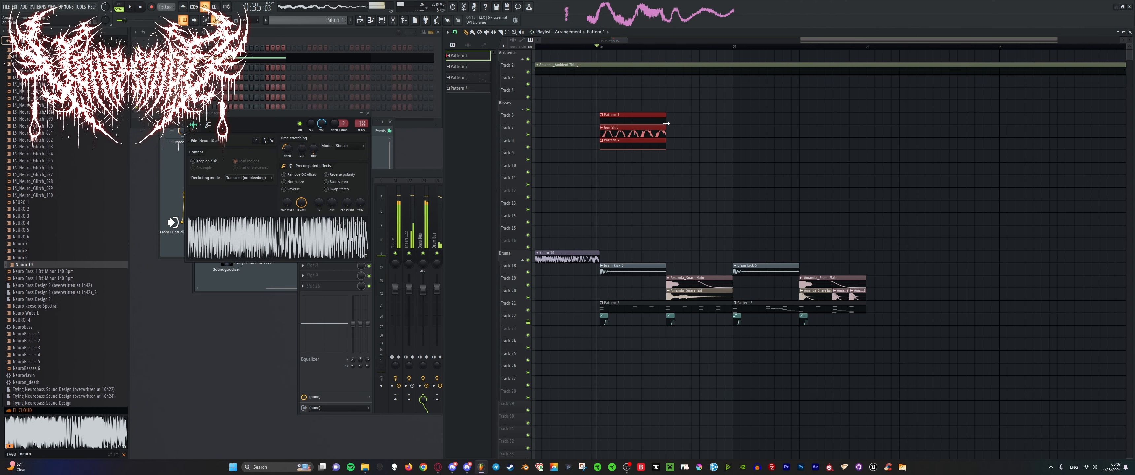
Lengthen the bass clips on Tracks 6 to 8 to half a bar and duplicate them directly after.
{"action": "key", "text": "space"}
{"action": "key", "text": "ctrl+b"}
{"action": "scroll", "coordinate": [661, 184], "scroll_direction": "up", "scroll_amount": 2}
{"action": "scroll", "coordinate": [661, 184], "scroll_direction": "down", "scroll_amount": 3}
{"action": "scroll", "coordinate": [644, 172], "scroll_direction": "up", "scroll_amount": 2}
{"action": "key", "text": "space"}
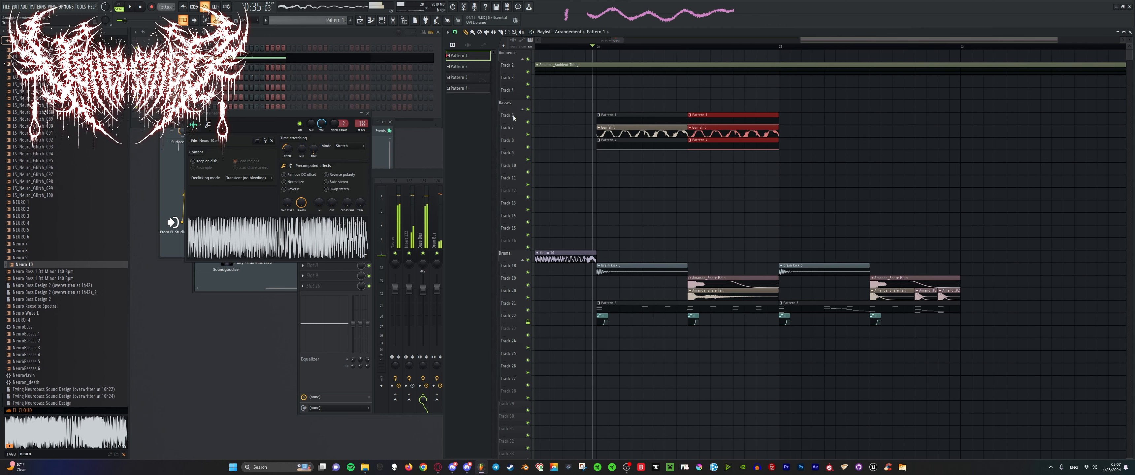
Solo Track 6, merge its two bass pattern clips into one, check the notes in the piano roll and unsolo the track.
{"action": "left_click", "coordinate": [528, 122], "text": "ctrl"}
{"action": "key", "text": "space"}
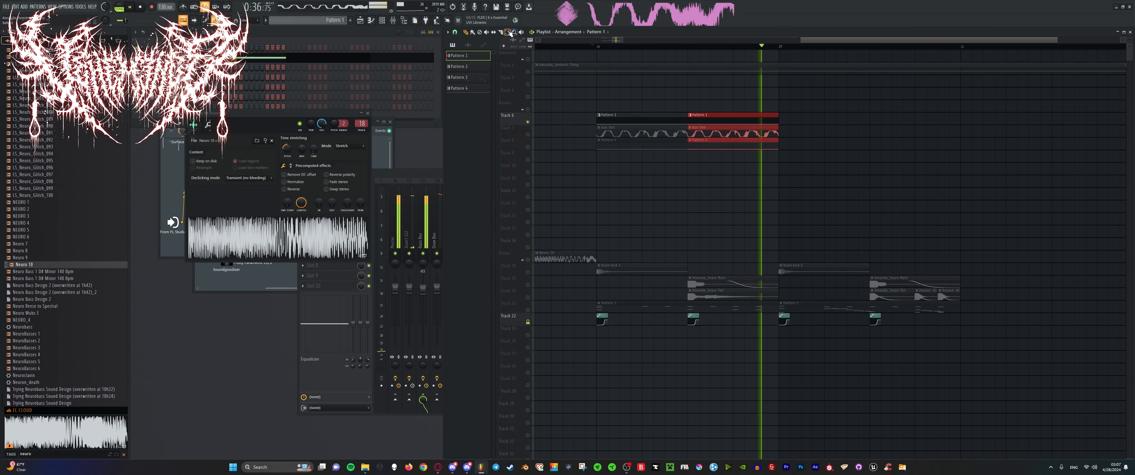
{"action": "left_click_drag", "start_coordinate": [626, 103], "coordinate": [747, 127]}
{"action": "key", "text": "space"}
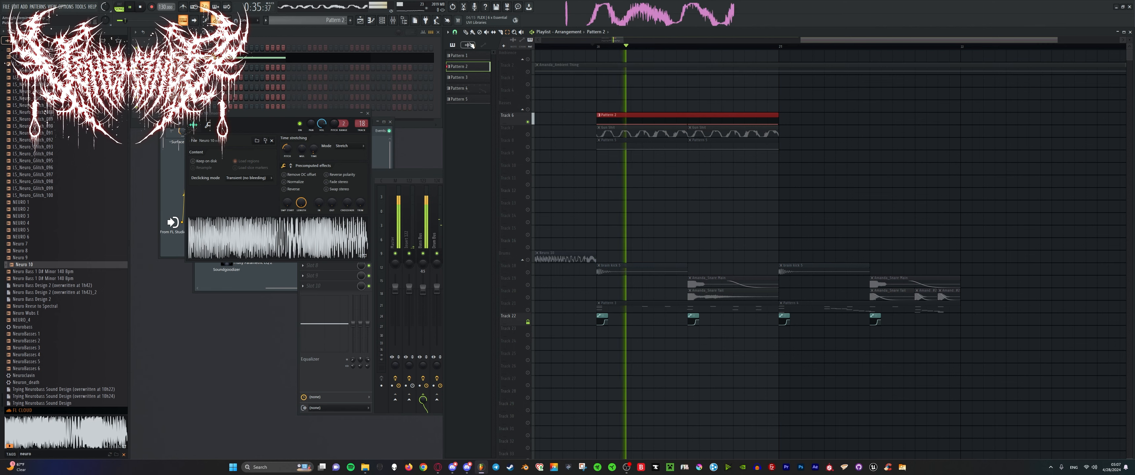
{"action": "double_click", "coordinate": [646, 115]}
{"action": "key", "text": "space"}
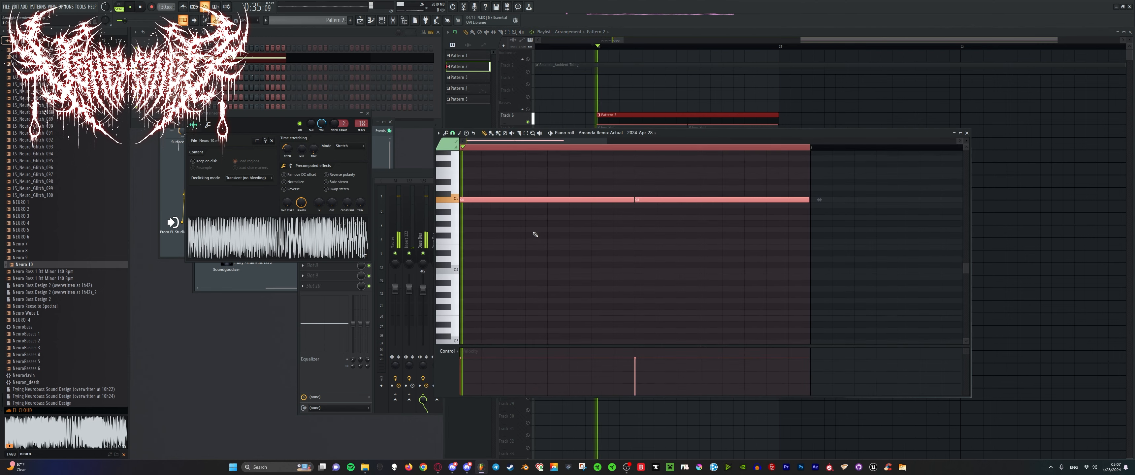
{"action": "left_click", "coordinate": [527, 117]}
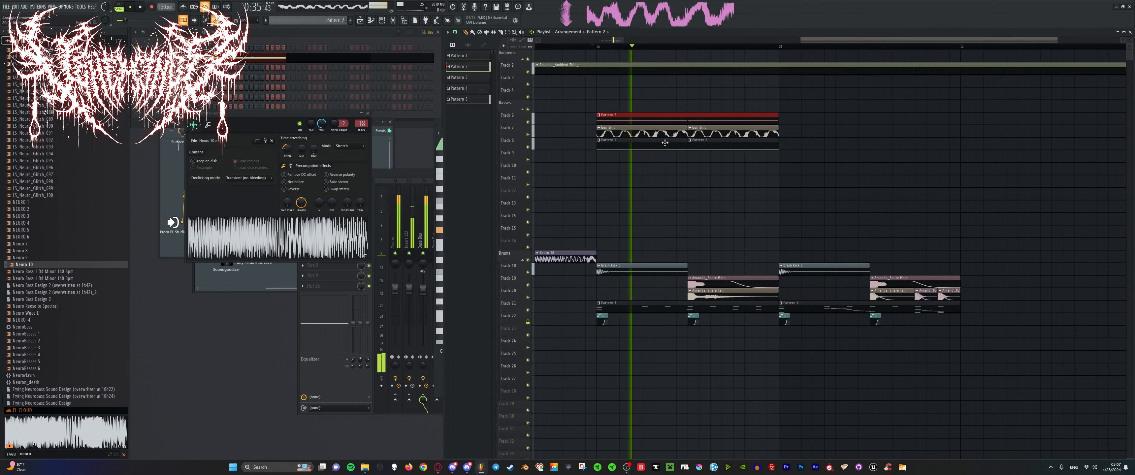
Solo Track 7 and make its first Gun Shit audio clip unique.
{"action": "right_click", "coordinate": [528, 134]}
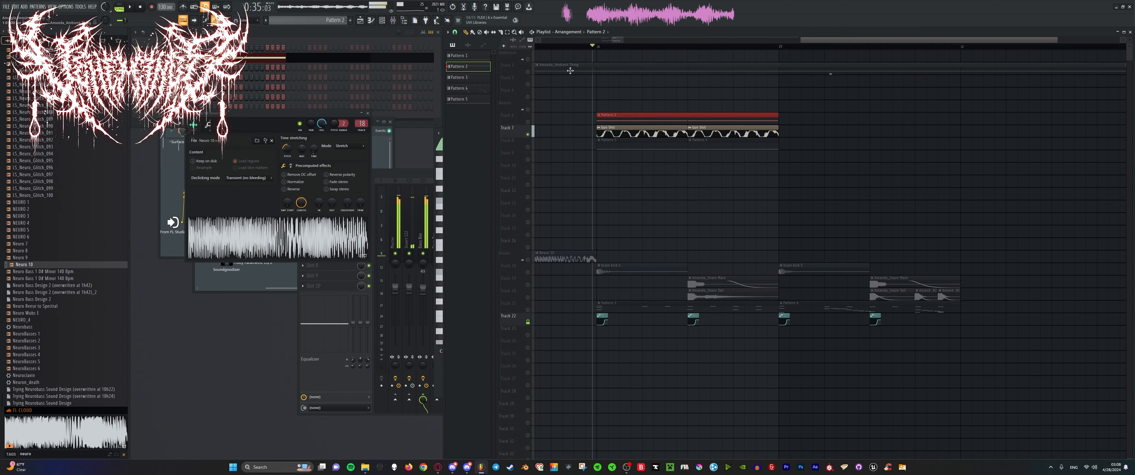
{"action": "key", "text": "space"}
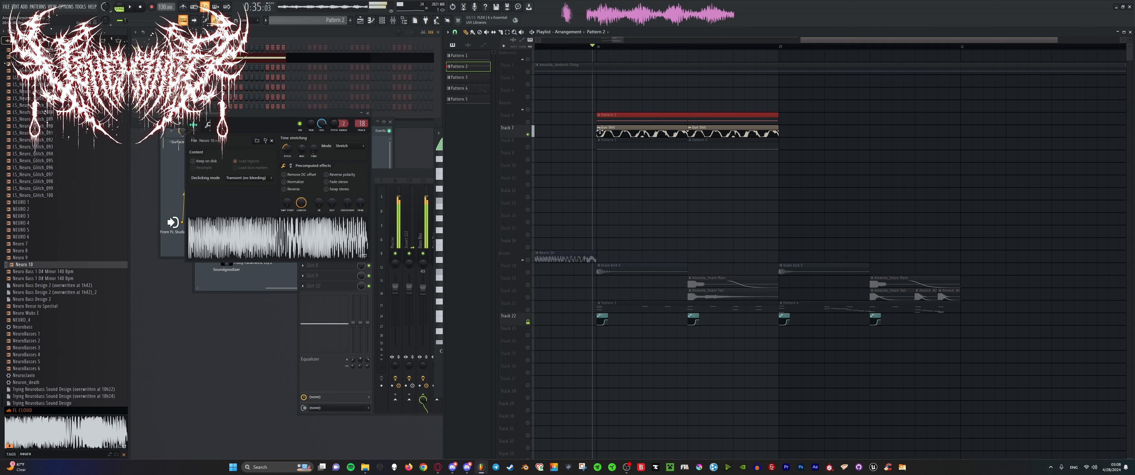
{"action": "left_click", "coordinate": [599, 129]}
{"action": "left_click", "coordinate": [619, 188]}
{"action": "key", "text": "space"}
Replace the second Gun Shit clip on Track 7 with a copy of the unique Gun Shit #2 clip.
{"action": "double_click", "coordinate": [693, 133]}
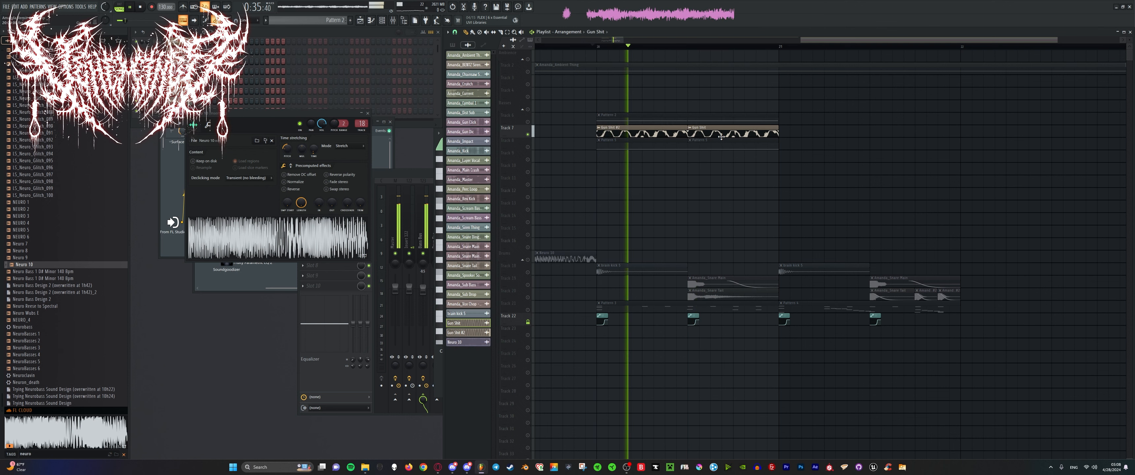
{"action": "right_click", "coordinate": [689, 133]}
{"action": "key", "text": "space"}
{"action": "key", "text": "space"}
{"action": "left_click", "coordinate": [689, 133]}
{"action": "key", "text": "space"}
{"action": "right_click", "coordinate": [689, 133]}
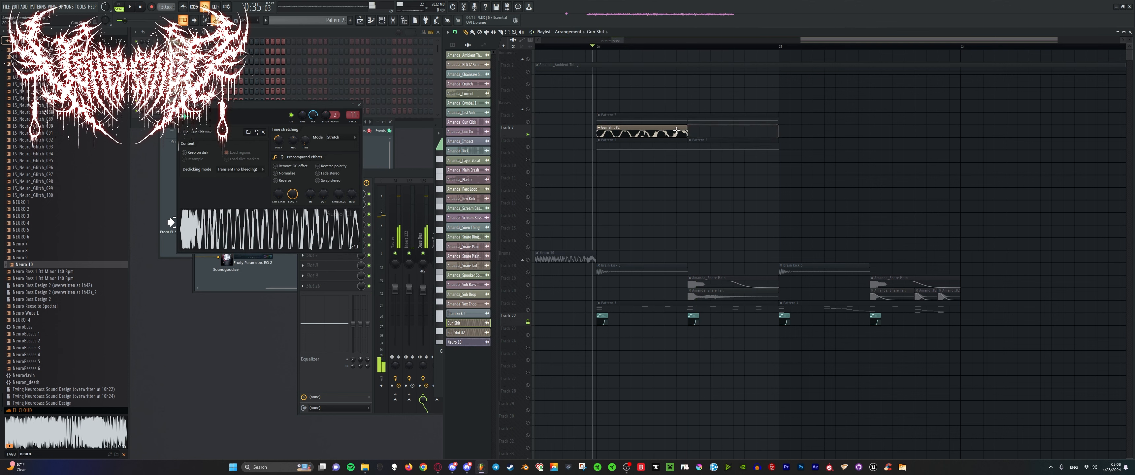
{"action": "left_click", "coordinate": [682, 132]}
{"action": "left_click", "coordinate": [690, 132]}
Set the Gun Shit sample's time stretching mode to Resample and replay Track 7.
{"action": "key", "text": "space"}
{"action": "key", "text": "space"}
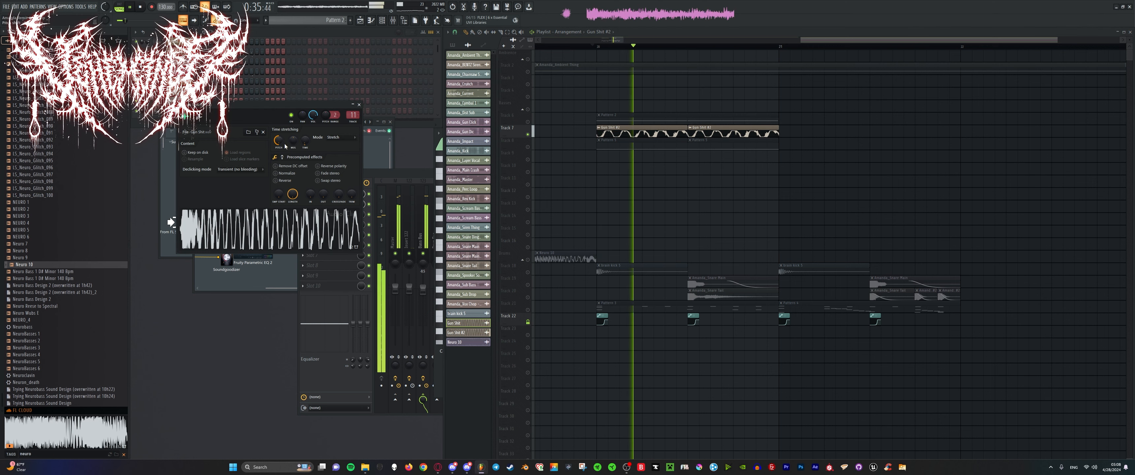
{"action": "key", "text": "space"}
{"action": "key", "text": "space"}
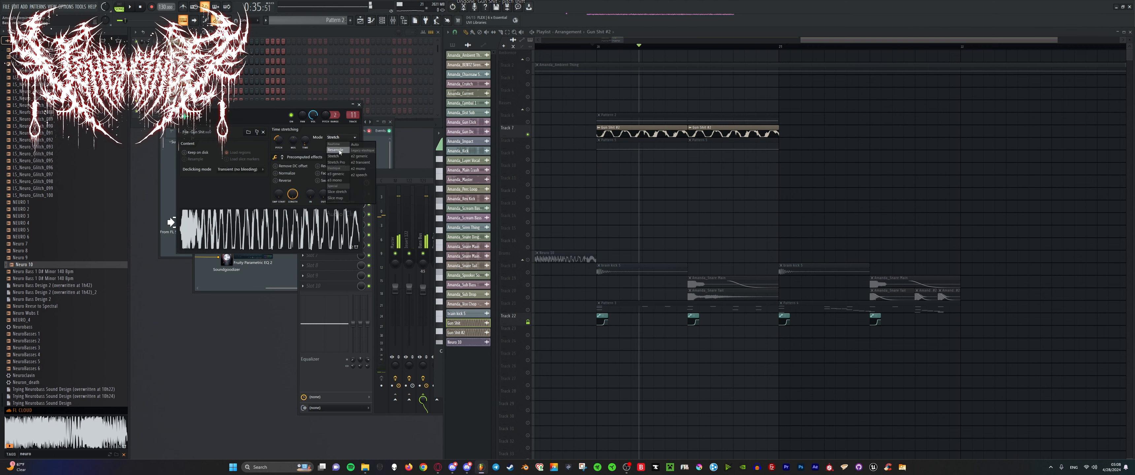
{"action": "left_click", "coordinate": [335, 150]}
{"action": "key", "text": "space"}
{"action": "left_click", "coordinate": [343, 138]}
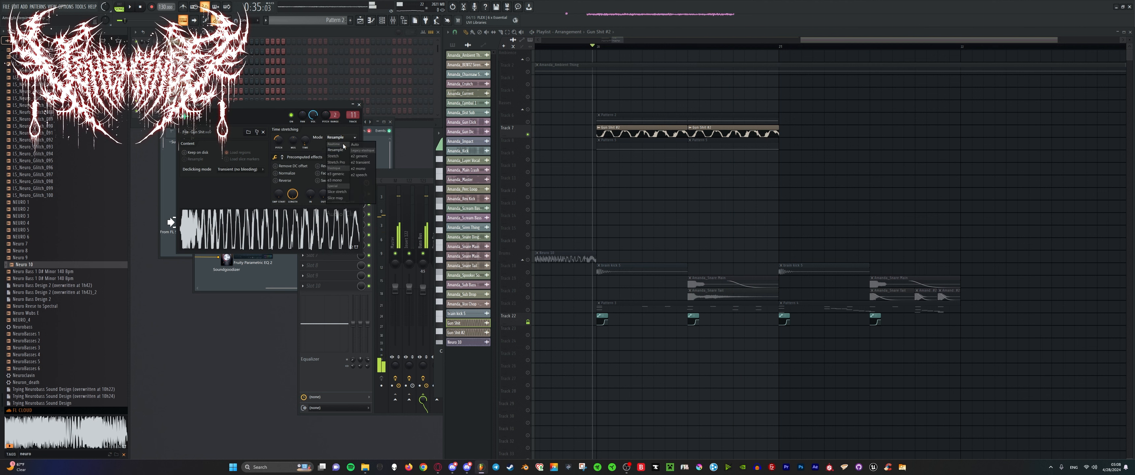
{"action": "left_click", "coordinate": [251, 110]}
{"action": "key", "text": "space"}
{"action": "key", "text": "space"}
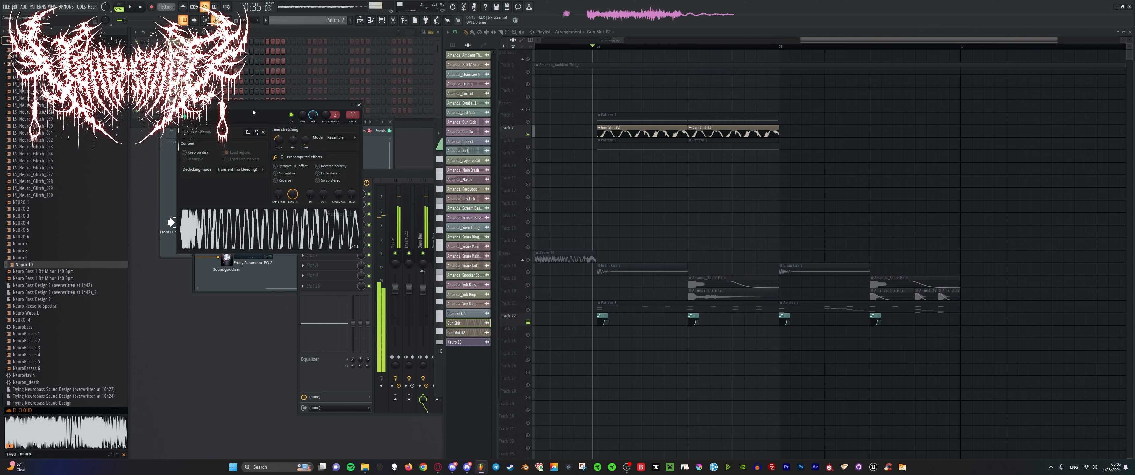
Delete the second Gun Shit #2 clip on Track 7 and extend the first one to a full bar.
{"action": "double_click", "coordinate": [654, 137]}
{"action": "key", "text": "space"}
{"action": "key", "text": "space"}
{"action": "key", "text": "space"}
{"action": "left_click", "coordinate": [691, 135]}
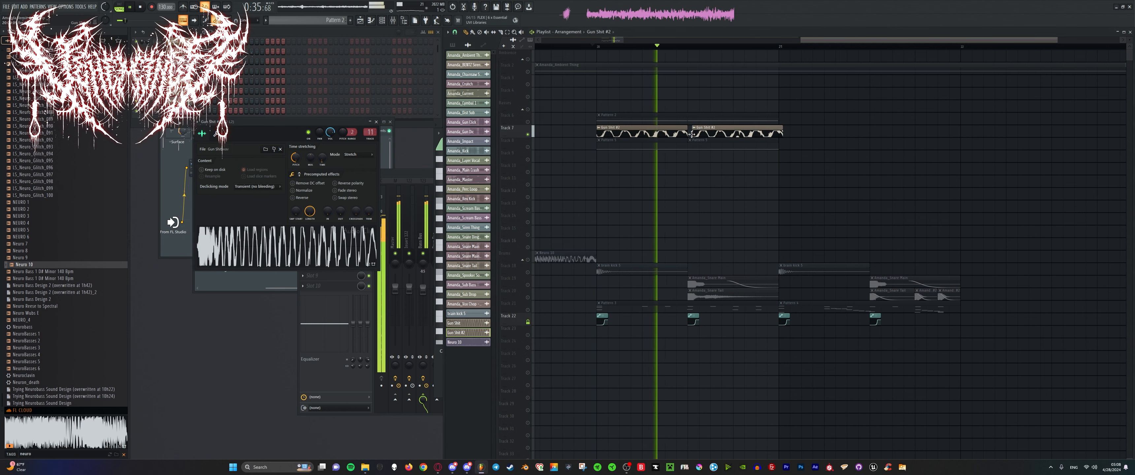
{"action": "right_click", "coordinate": [692, 133]}
{"action": "key", "text": "space"}
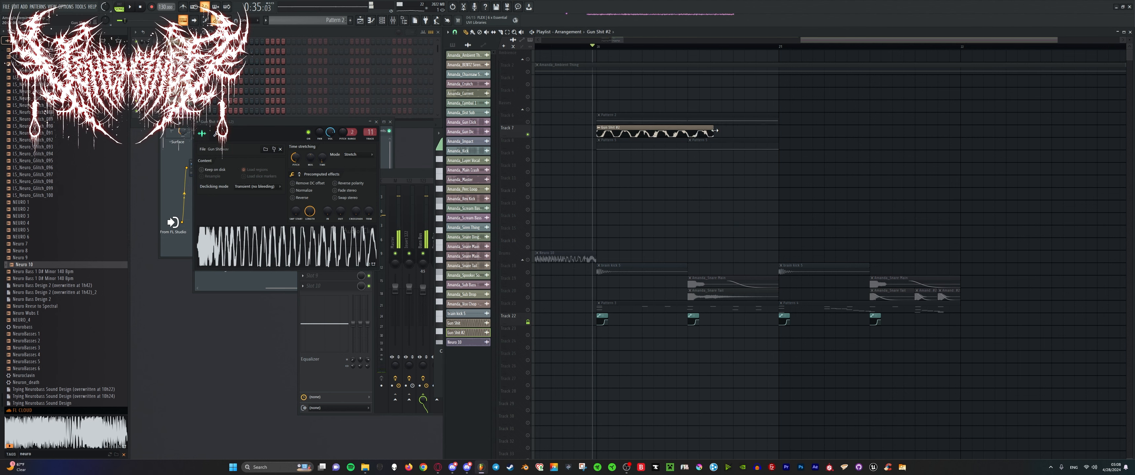
{"action": "left_click_drag", "start_coordinate": [715, 131], "coordinate": [776, 145]}
{"action": "key", "text": "space"}
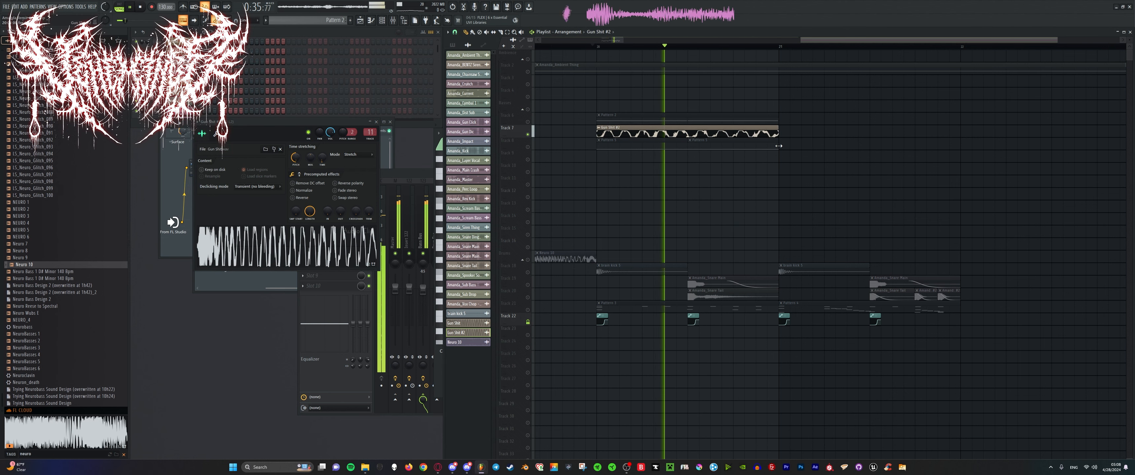
Unsolo Track 7 and play the extended bass together with the drums.
{"action": "right_click", "coordinate": [527, 135]}
{"action": "key", "text": "space"}
{"action": "key", "text": "space"}
{"action": "scroll", "coordinate": [683, 156], "scroll_direction": "up", "scroll_amount": 3}
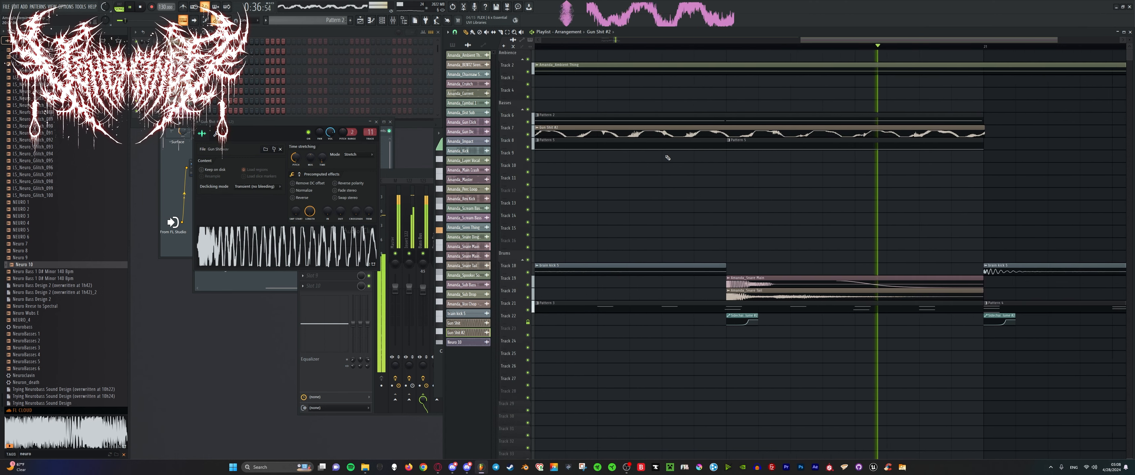
{"action": "scroll", "coordinate": [583, 114], "scroll_direction": "down", "scroll_amount": 4}
{"action": "scroll", "coordinate": [583, 114], "scroll_direction": "up", "scroll_amount": 4}
{"action": "scroll", "coordinate": [583, 114], "scroll_direction": "down", "scroll_amount": 5}
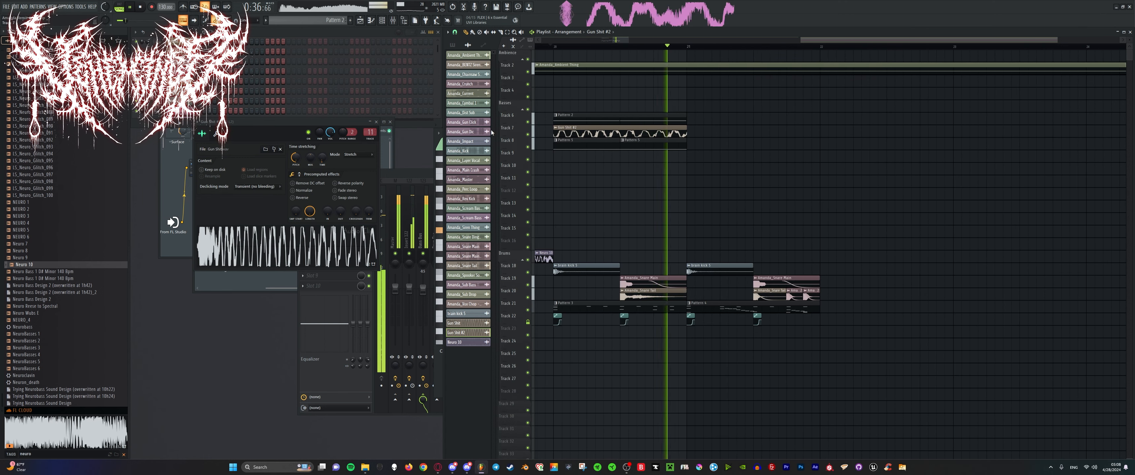
Select the Bass Bus in the mixer and load Maximus into its fourth effect slot.
{"action": "left_click_drag", "start_coordinate": [427, 170], "coordinate": [415, 170]}
{"action": "left_click", "coordinate": [415, 217]}
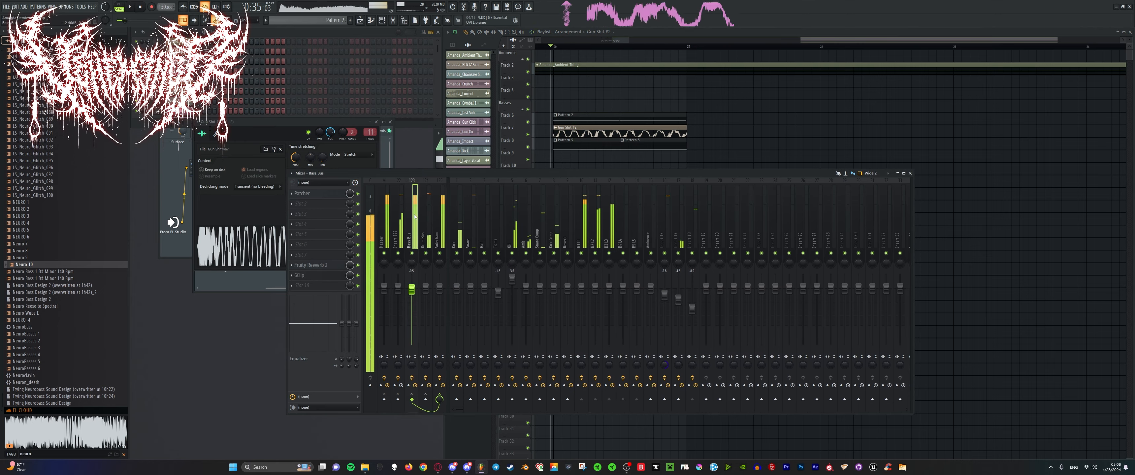
{"action": "left_click", "coordinate": [325, 197]}
{"action": "left_click_drag", "start_coordinate": [389, 179], "coordinate": [496, 168]}
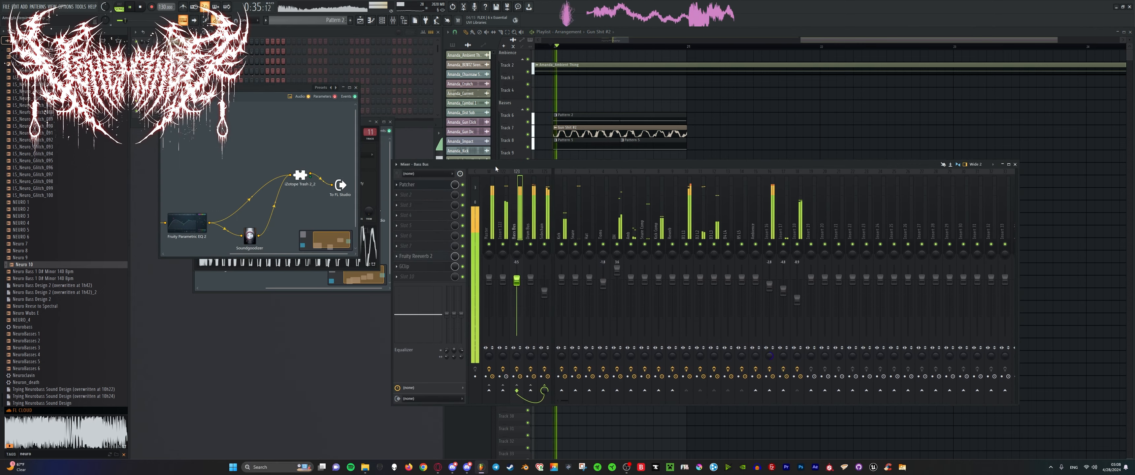
{"action": "left_click", "coordinate": [411, 218]}
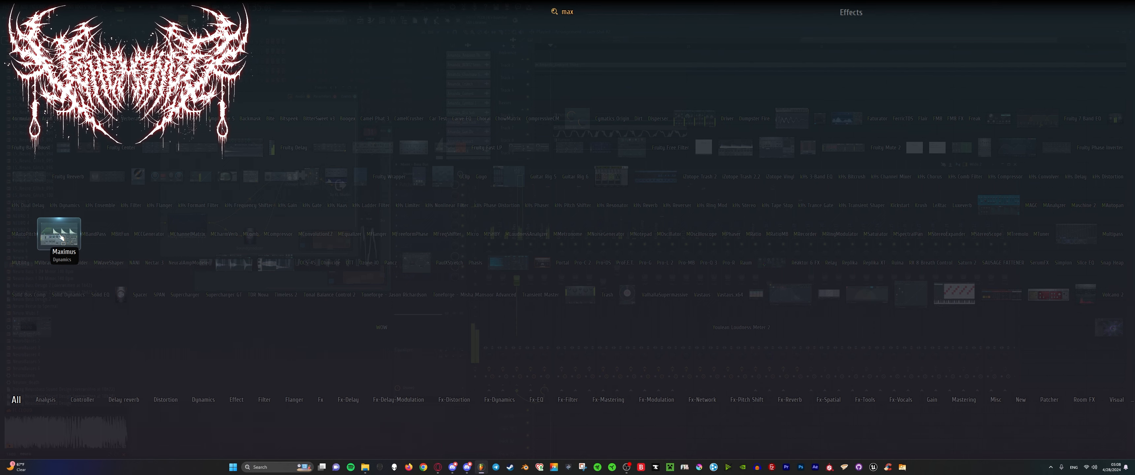
{"action": "key", "text": "Return"}
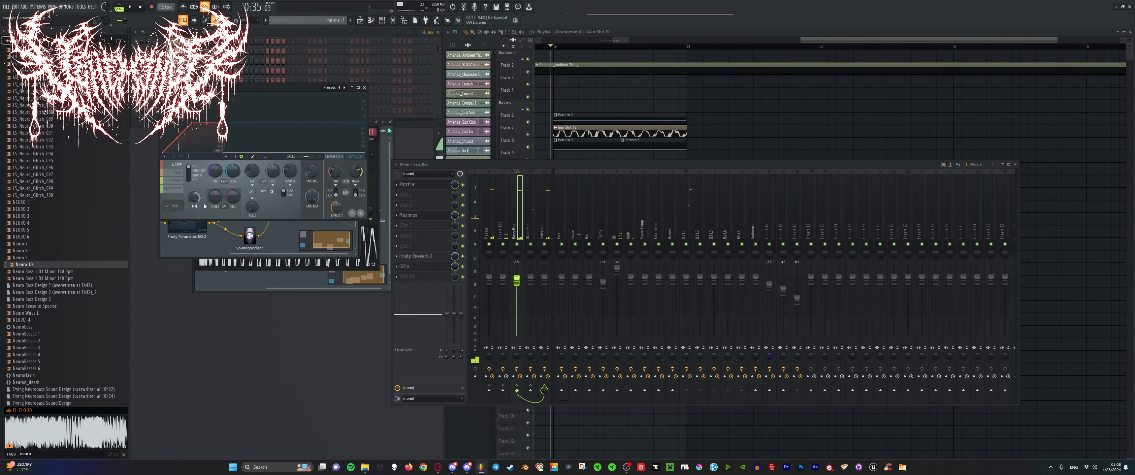
Show the frequency bands in Maximus and raise the low band's gain on the Bass Bus.
{"action": "left_click", "coordinate": [319, 156]}
{"action": "key", "text": "space"}
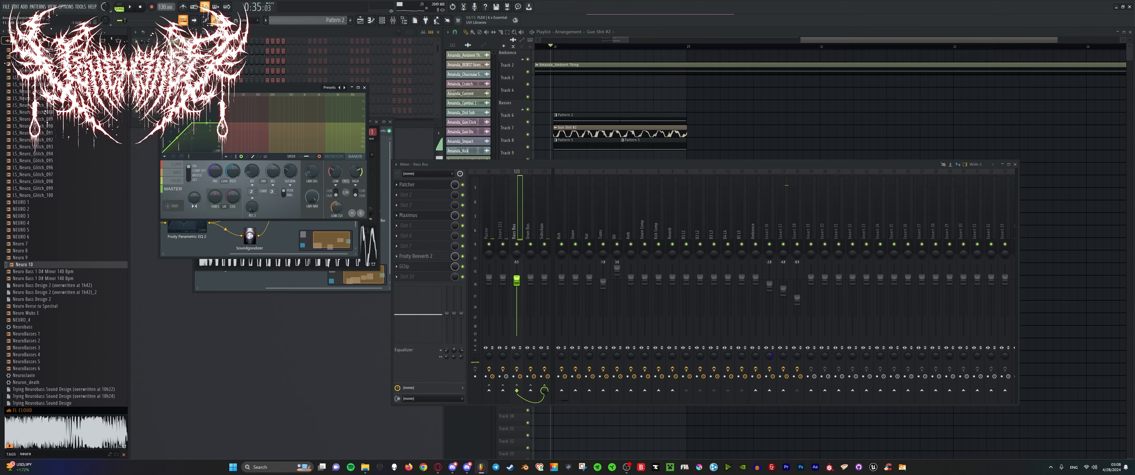
{"action": "key", "text": "space"}
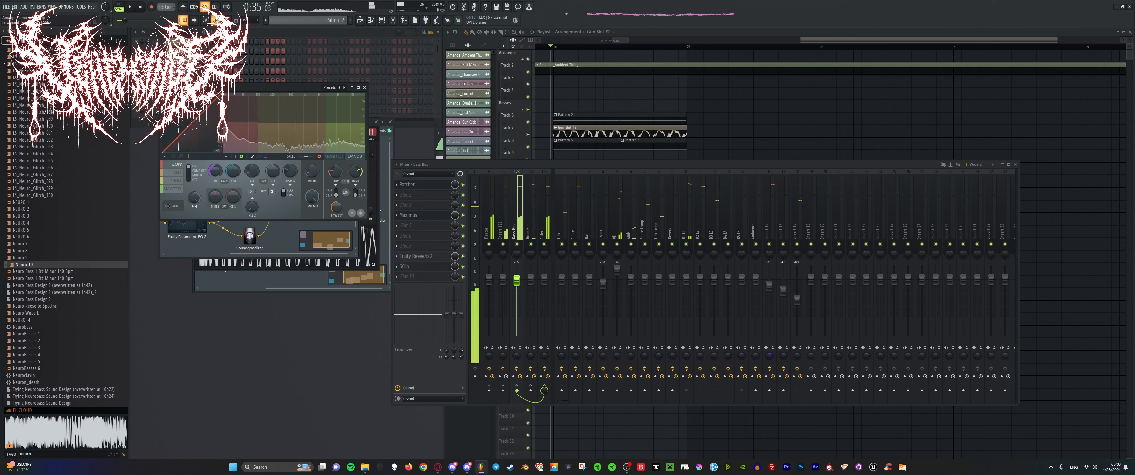
{"action": "key", "text": "space"}
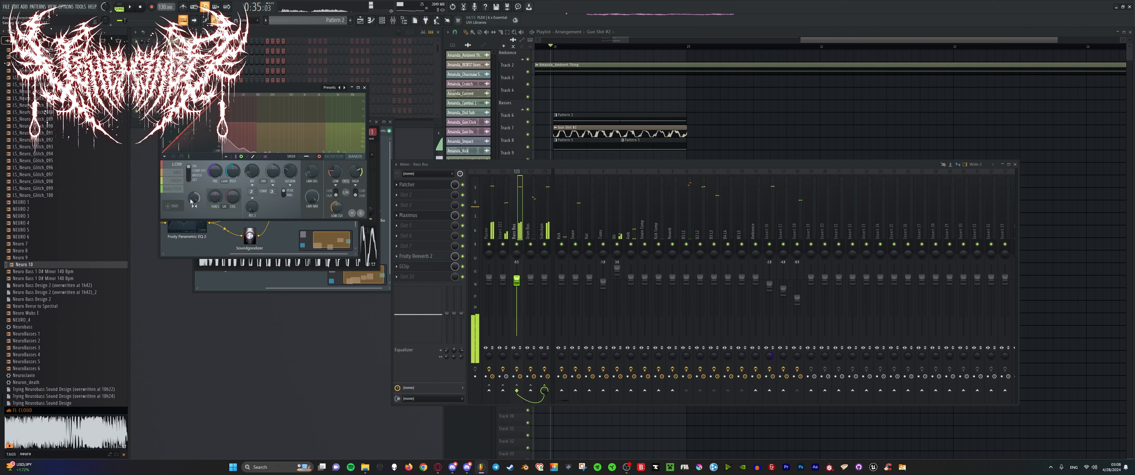
{"action": "left_click_drag", "start_coordinate": [221, 168], "coordinate": [221, 159]}
{"action": "key", "text": "space"}
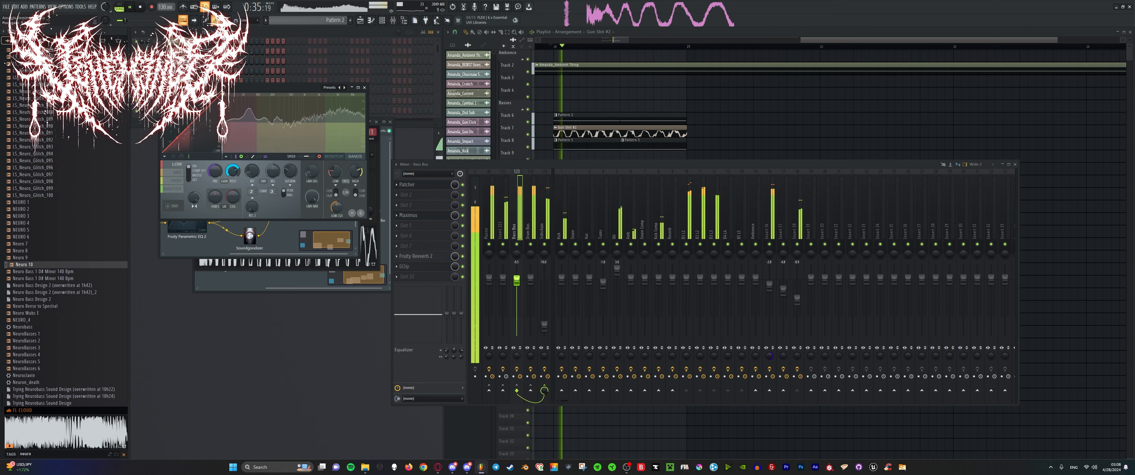
Replay the drop with Maximus on the Bass Bus and return to the playlist overview.
{"action": "key", "text": "space"}
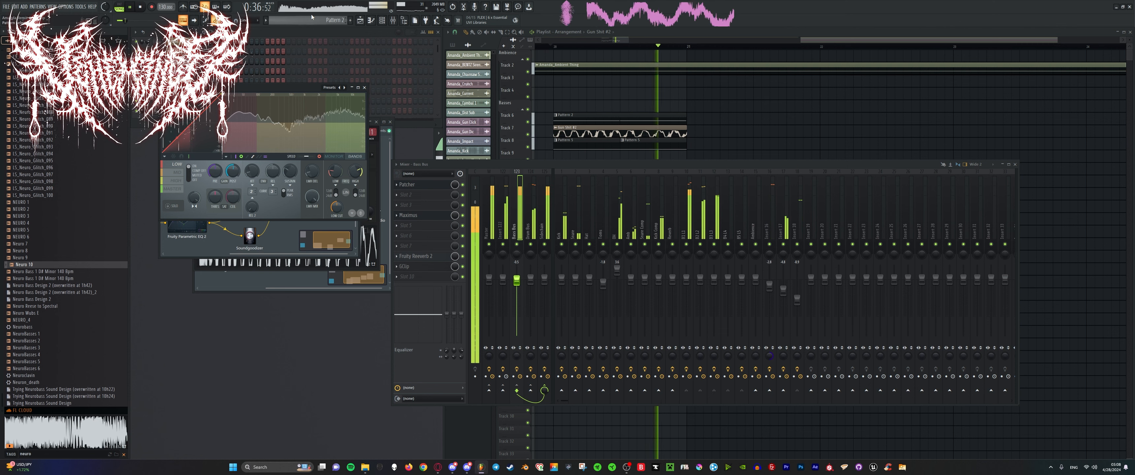
{"action": "key", "text": "space"}
{"action": "key", "text": "space"}
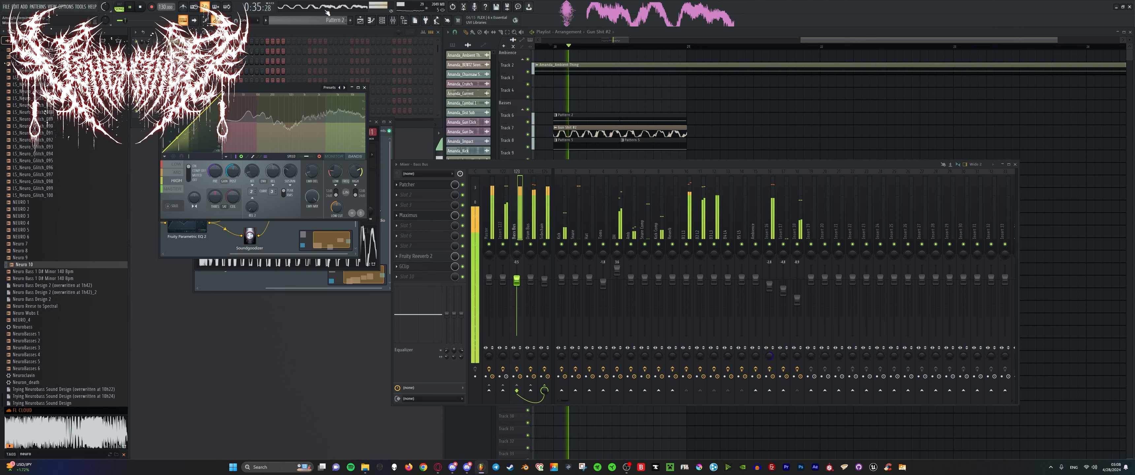
{"action": "left_click", "coordinate": [498, 48]}
{"action": "scroll", "coordinate": [650, 123], "scroll_direction": "down", "scroll_amount": 6}
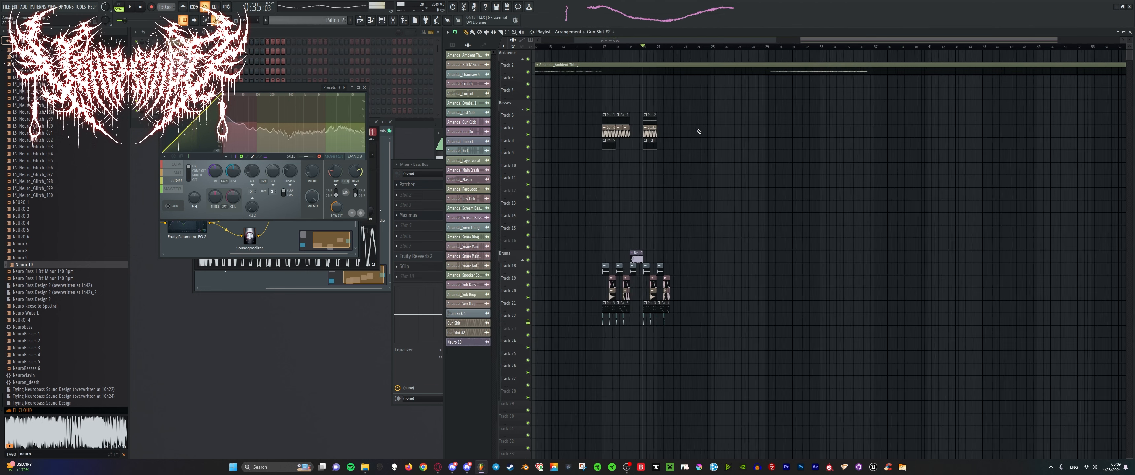
Play the drop from its first bar and follow the drums and extended bass in the playlist.
{"action": "scroll", "coordinate": [687, 110], "scroll_direction": "up", "scroll_amount": 3}
{"action": "left_click", "coordinate": [700, 46]}
{"action": "key", "text": "space"}
{"action": "scroll", "coordinate": [702, 177], "scroll_direction": "up", "scroll_amount": 4}
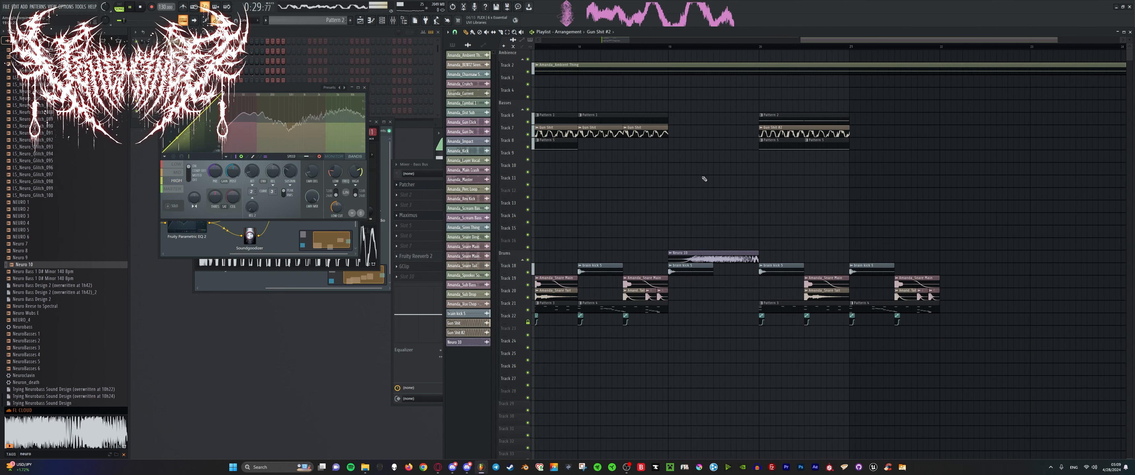
{"action": "scroll", "coordinate": [687, 203], "scroll_direction": "down", "scroll_amount": 1}
{"action": "scroll", "coordinate": [621, 273], "scroll_direction": "down", "scroll_amount": 3}
{"action": "scroll", "coordinate": [614, 278], "scroll_direction": "up", "scroll_amount": 4}
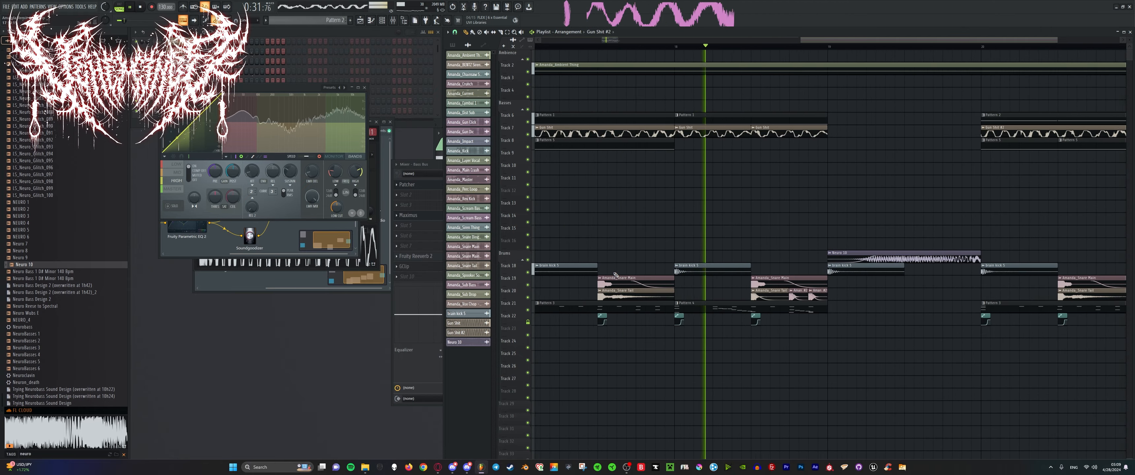
{"action": "scroll", "coordinate": [615, 279], "scroll_direction": "down", "scroll_amount": 3}
{"action": "scroll", "coordinate": [687, 284], "scroll_direction": "up", "scroll_amount": 4}
{"action": "scroll", "coordinate": [642, 292], "scroll_direction": "down", "scroll_amount": 4}
{"action": "scroll", "coordinate": [642, 293], "scroll_direction": "up", "scroll_amount": 5}
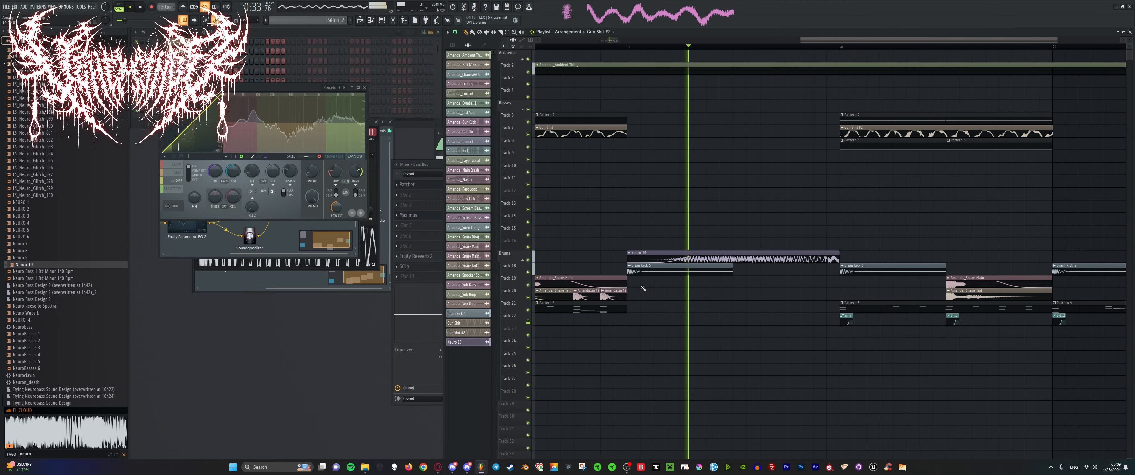
{"action": "scroll", "coordinate": [688, 295], "scroll_direction": "down", "scroll_amount": 4}
{"action": "scroll", "coordinate": [729, 301], "scroll_direction": "up", "scroll_amount": 4}
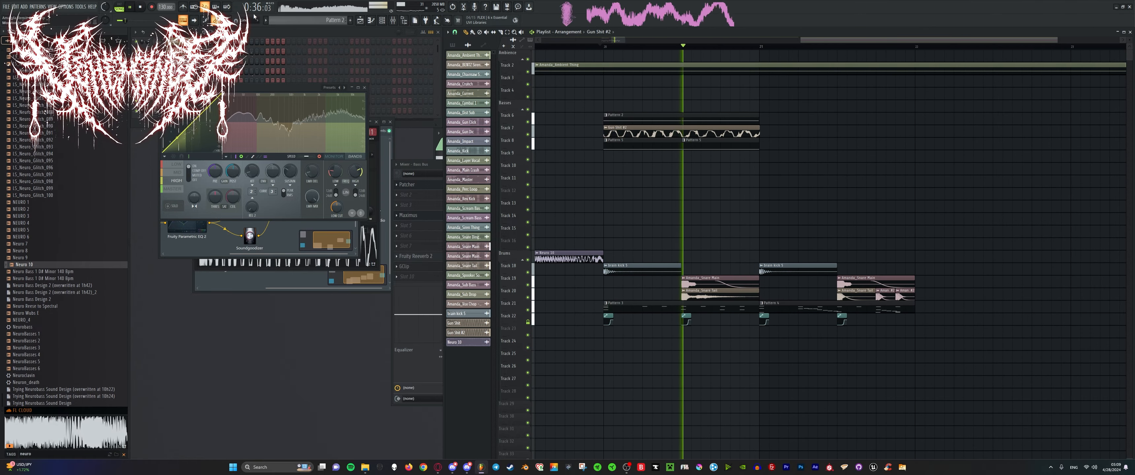
{"action": "scroll", "coordinate": [639, 190], "scroll_direction": "down", "scroll_amount": 4}
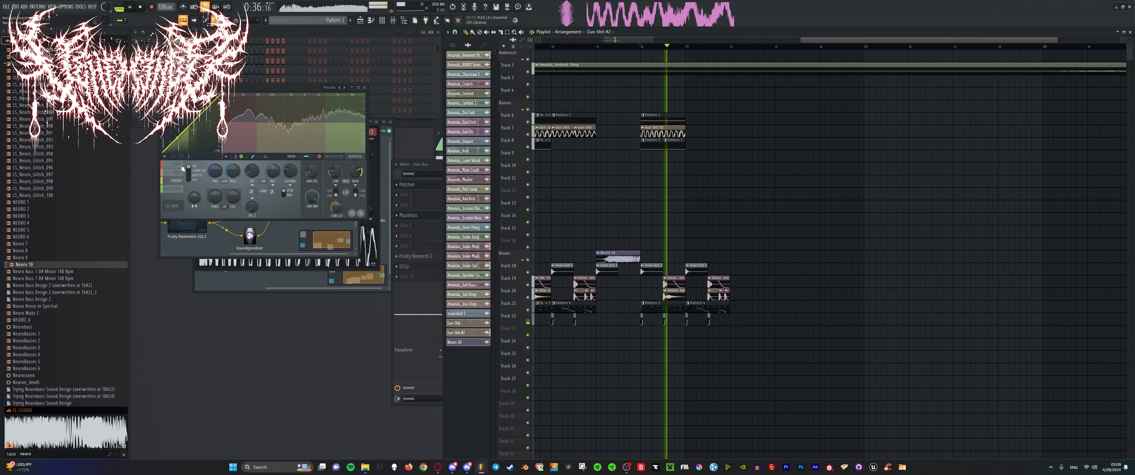
Add a second Soundgoodizer between iZotope Trash 2 and the output in the Bass Bus Patcher.
{"action": "left_click", "coordinate": [427, 186]}
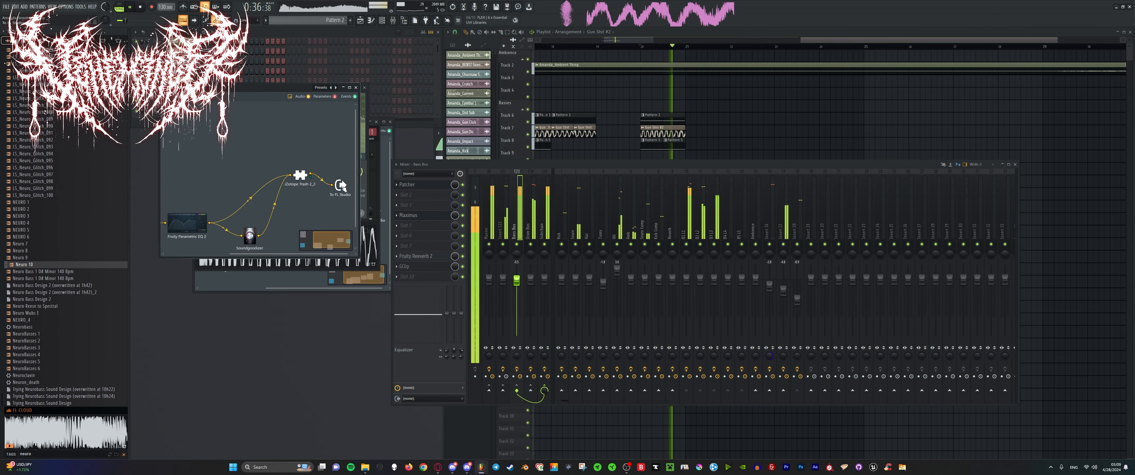
{"action": "key", "text": "space"}
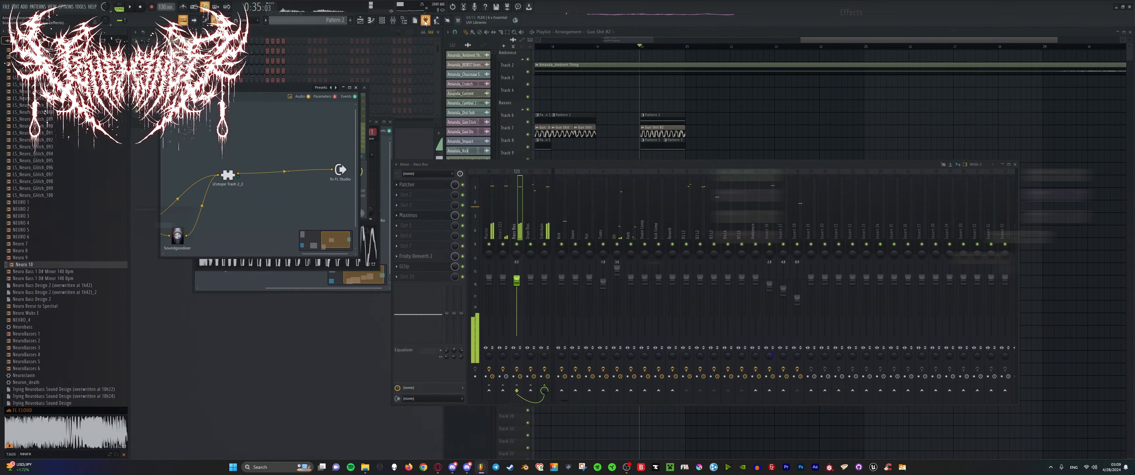
{"action": "left_click", "coordinate": [425, 21]}
{"action": "left_click_drag", "start_coordinate": [1042, 335], "coordinate": [244, 176]}
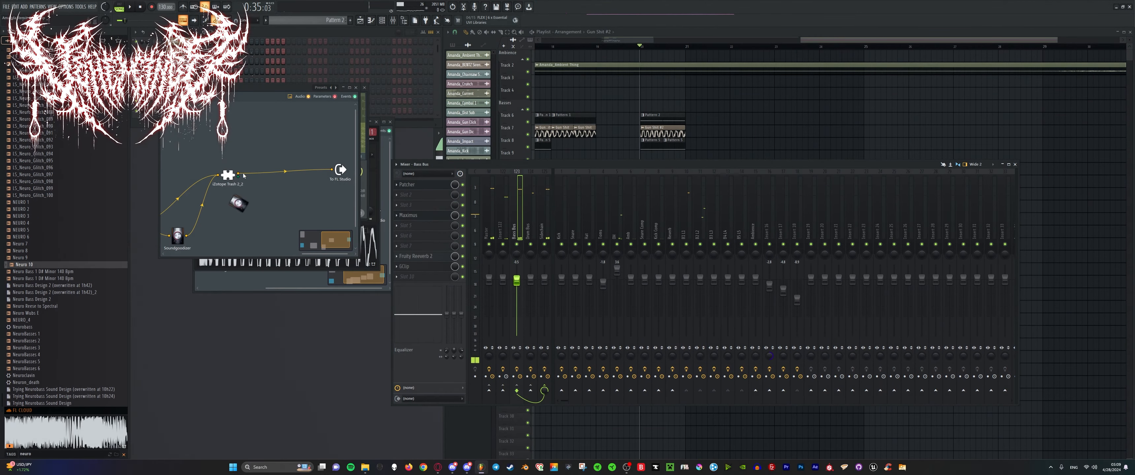
{"action": "key", "text": "space"}
{"action": "left_click", "coordinate": [284, 179]}
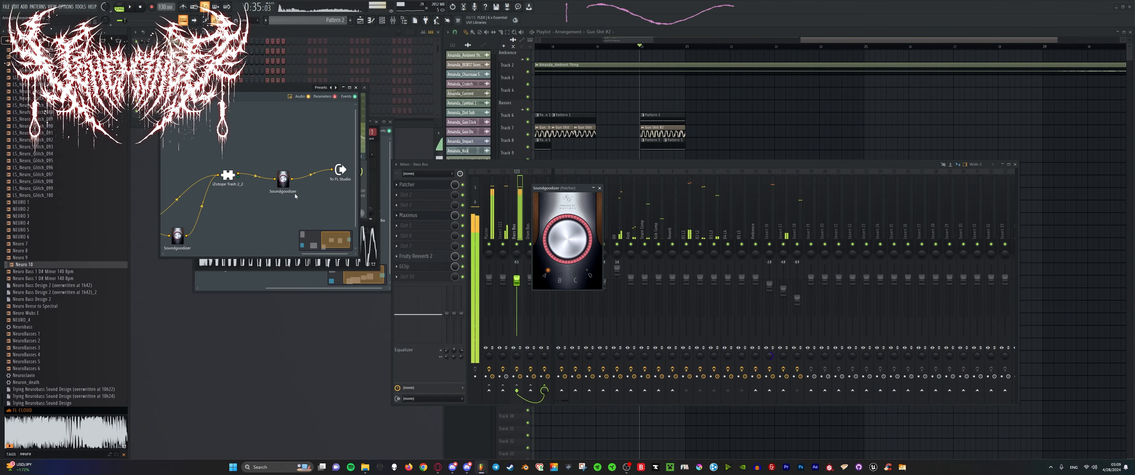
Route Trash 2 straight to the Patcher output in parallel with the new Soundgoodizer, and balance the Soundgoodizer's output level while replaying the drop.
{"action": "key", "text": "space"}
{"action": "left_click_drag", "start_coordinate": [256, 173], "coordinate": [341, 159]}
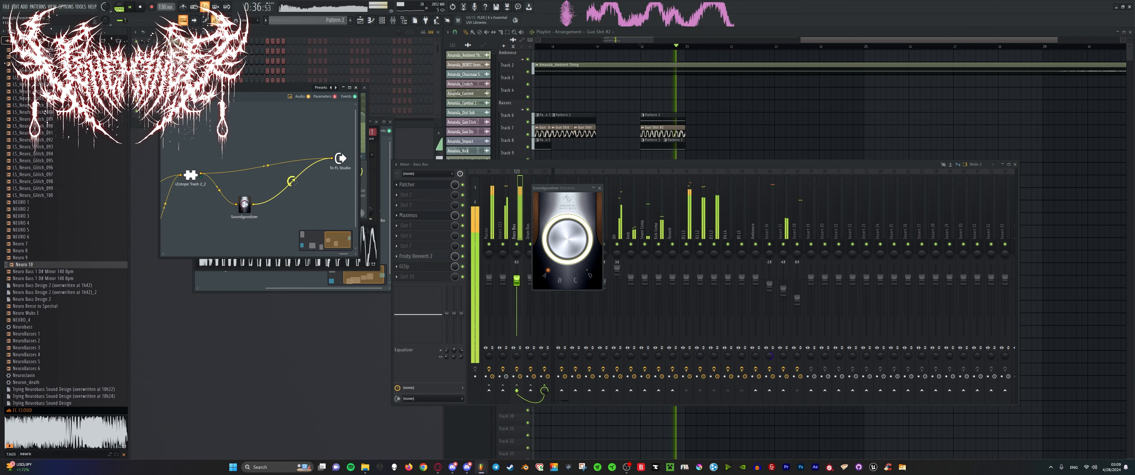
{"action": "key", "text": "space"}
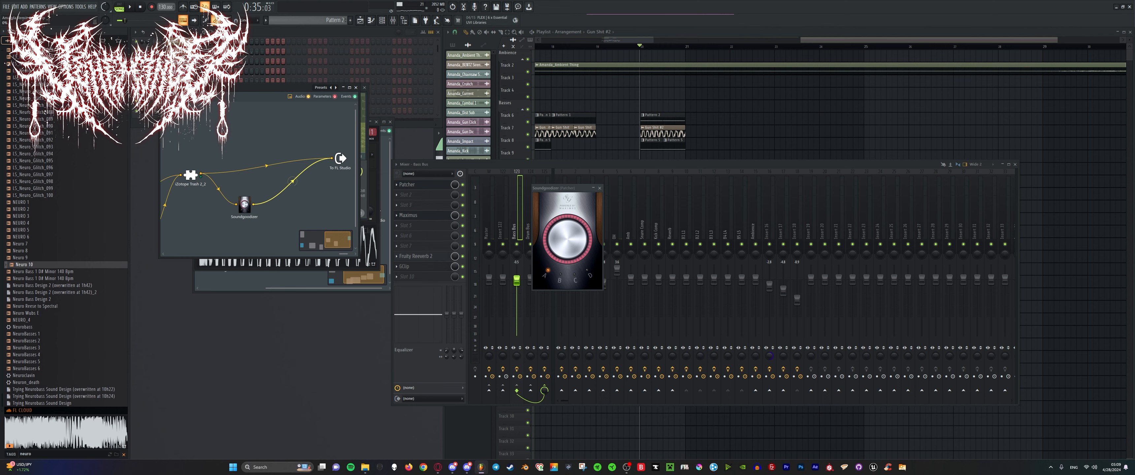
{"action": "key", "text": "space"}
{"action": "key", "text": "space"}
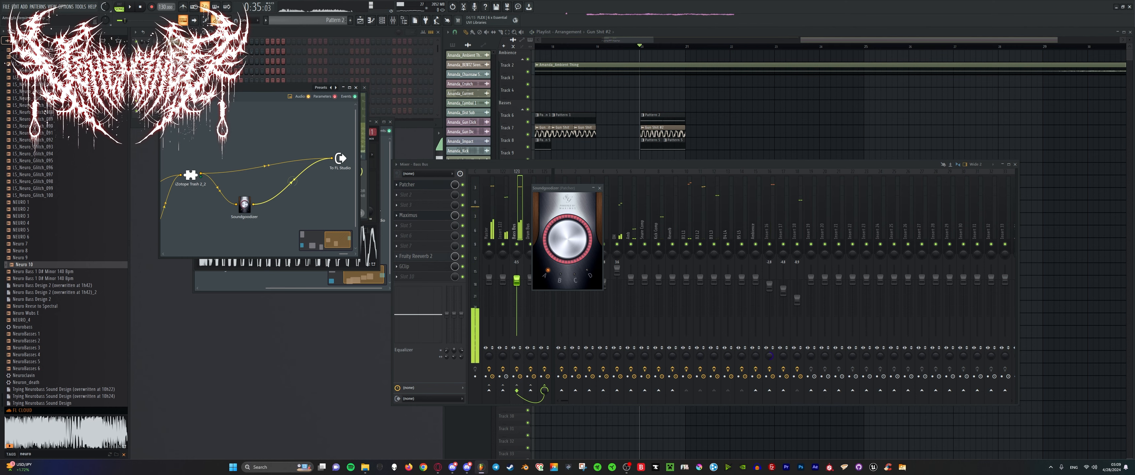
{"action": "key", "text": "space"}
{"action": "key", "text": "space"}
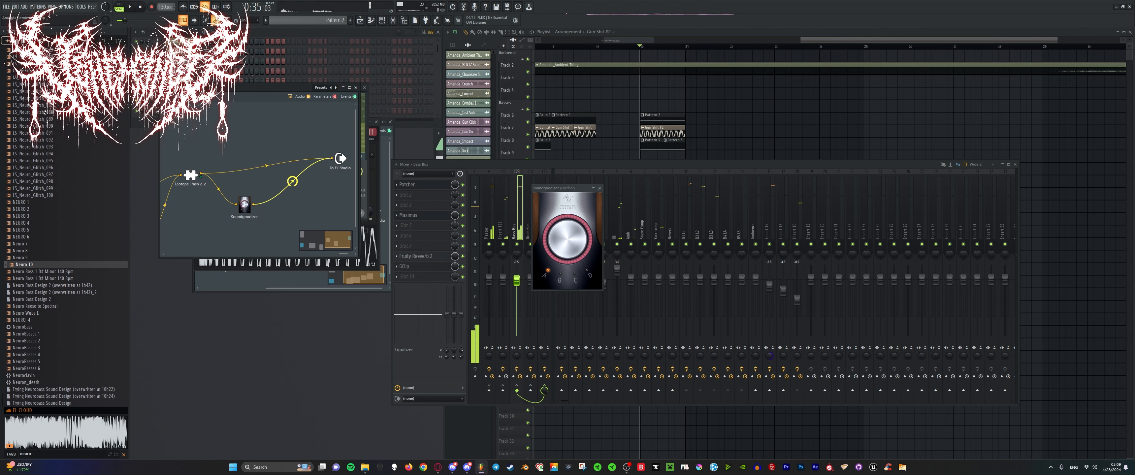
{"action": "key", "text": "space"}
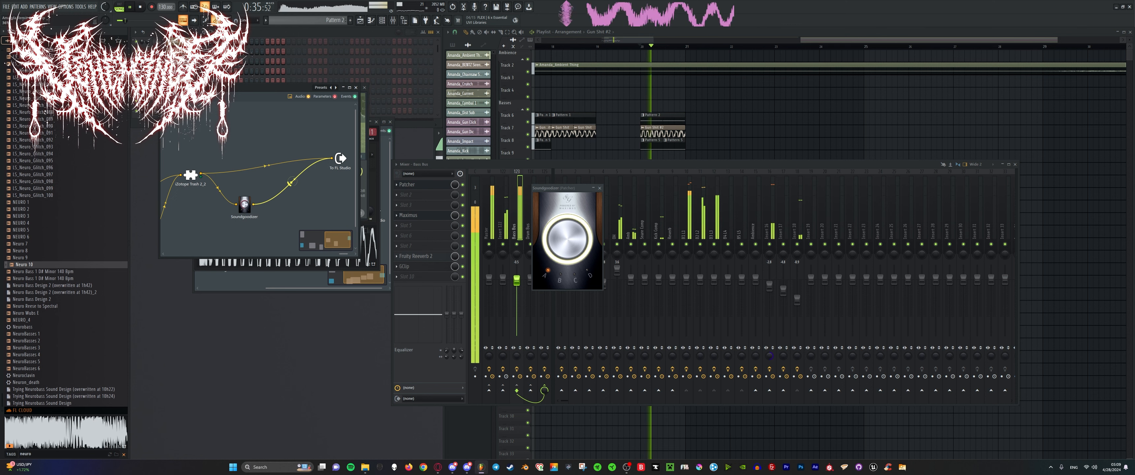
Find iZotope Trash 2_2 among the plugins and insert another instance before the Patcher output.
{"action": "left_click", "coordinate": [424, 22]}
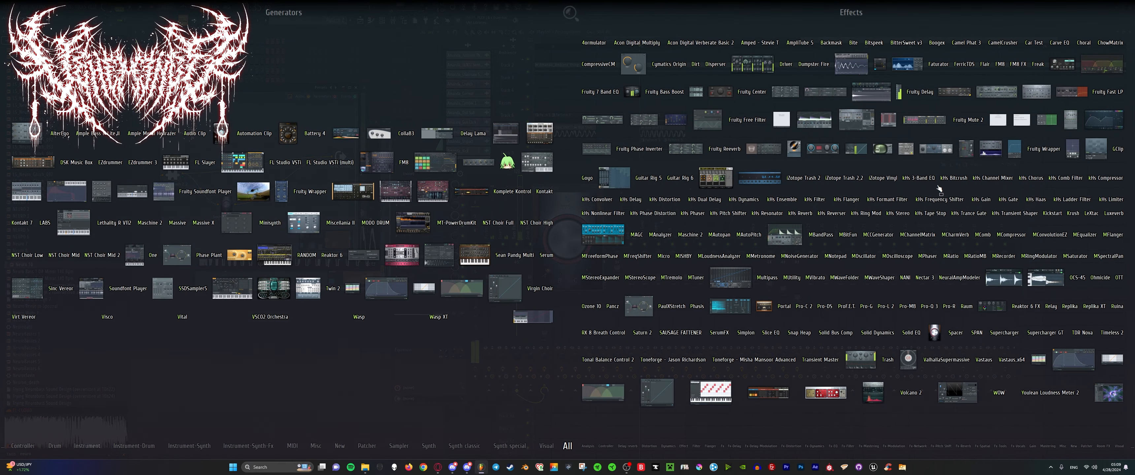
{"action": "type", "text": "trash"}
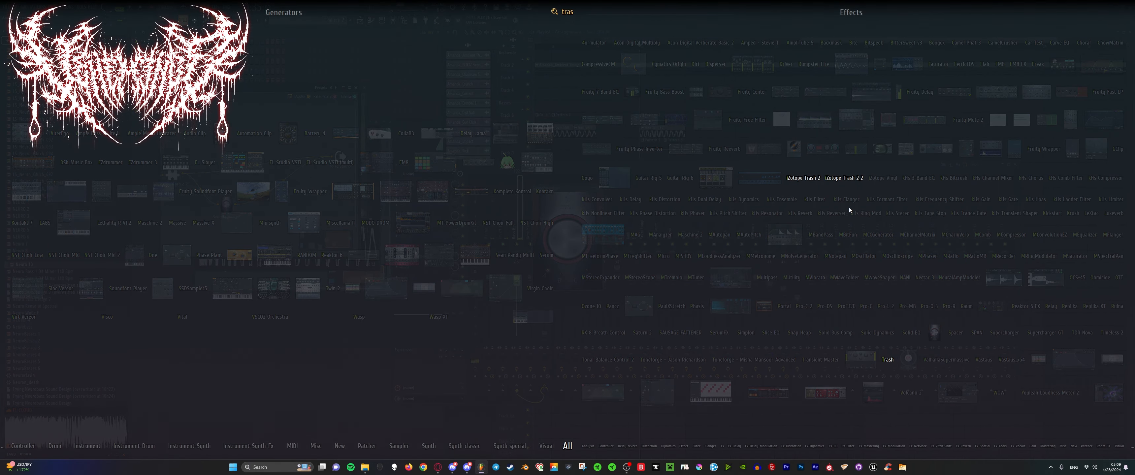
{"action": "left_click_drag", "start_coordinate": [832, 179], "coordinate": [317, 169]}
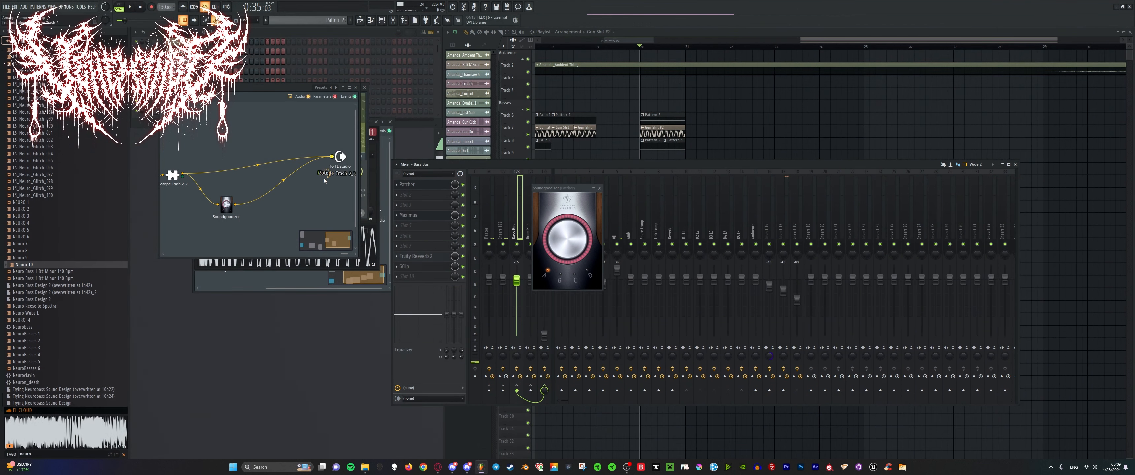
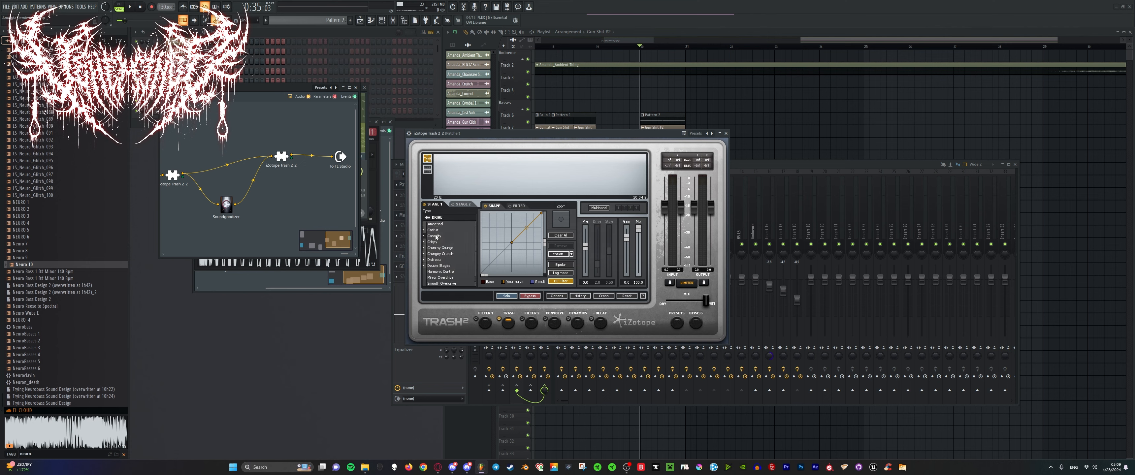
Apply the Cactus distortion in the new Trash 2, reduce its mix and adjust the output level during playback.
{"action": "key", "text": "space"}
{"action": "left_click_drag", "start_coordinate": [638, 231], "coordinate": [637, 273]}
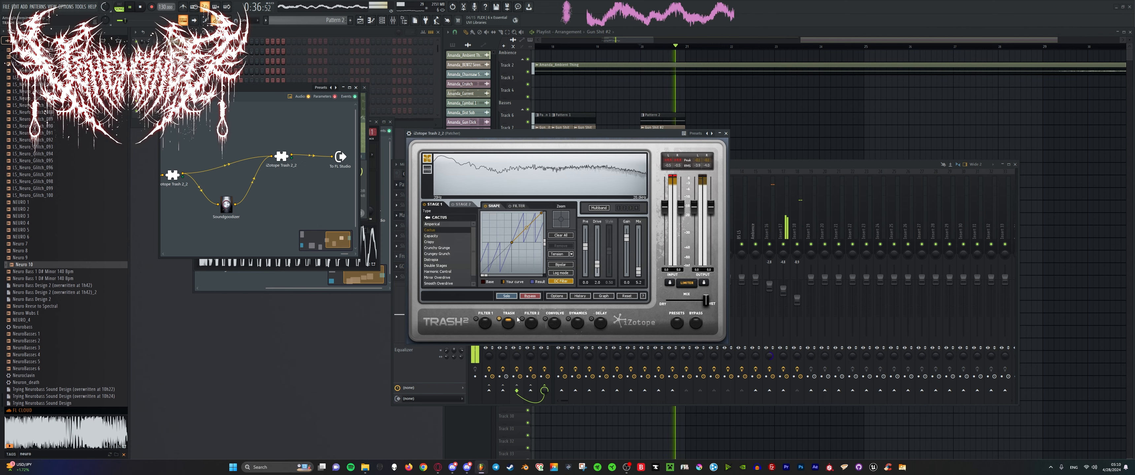
{"action": "left_click_drag", "start_coordinate": [713, 210], "coordinate": [714, 205]}
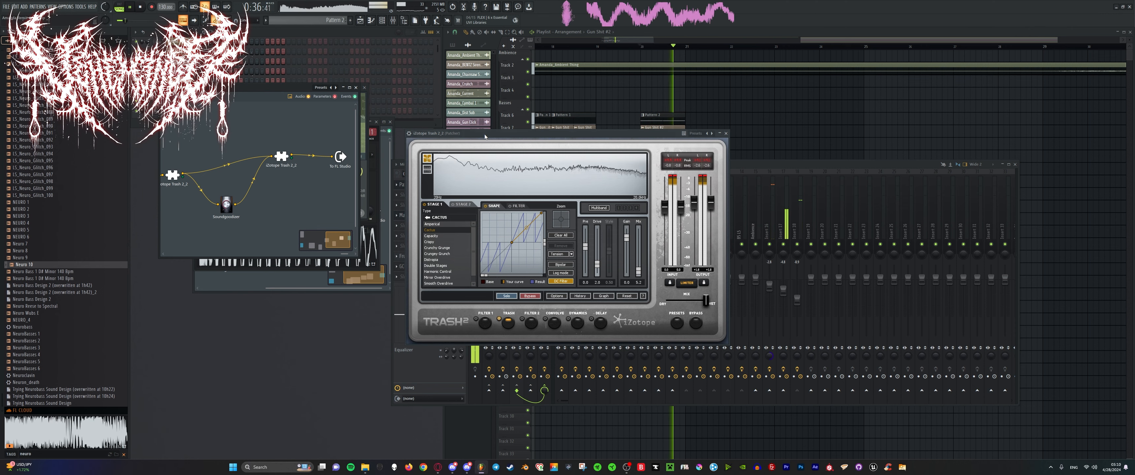
Move the Trash 2 window clear of the mixer, replay the drop and save the project.
{"action": "left_click_drag", "start_coordinate": [501, 133], "coordinate": [877, 201]}
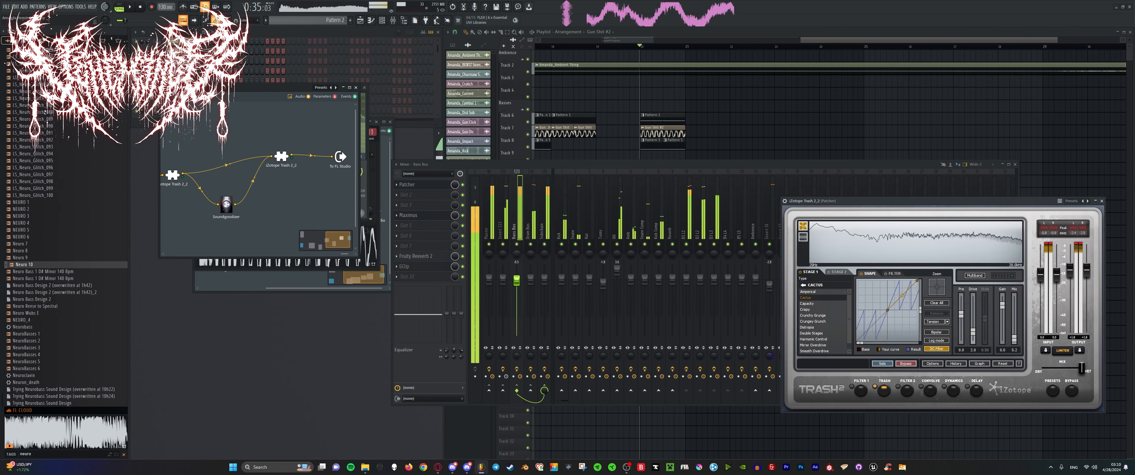
{"action": "key", "text": "space"}
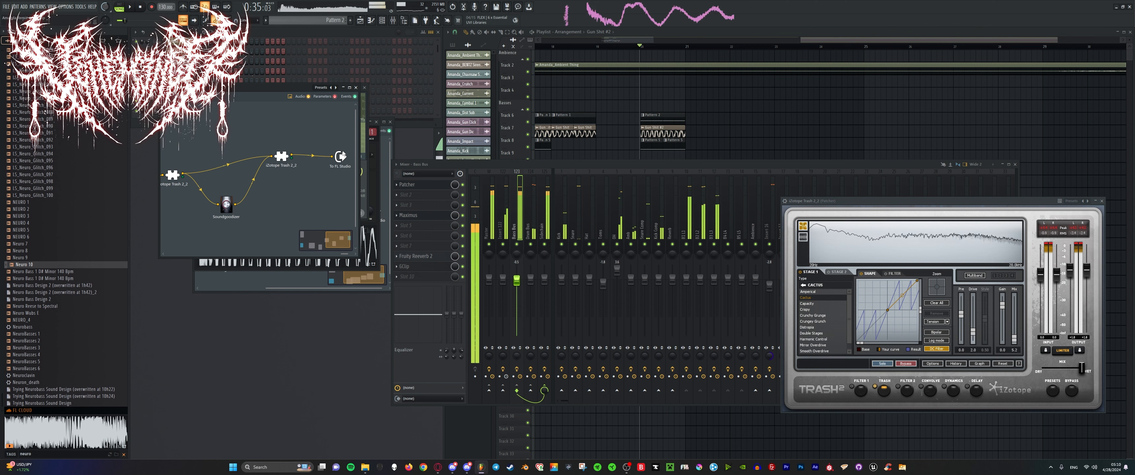
{"action": "key", "text": "ctrl+s"}
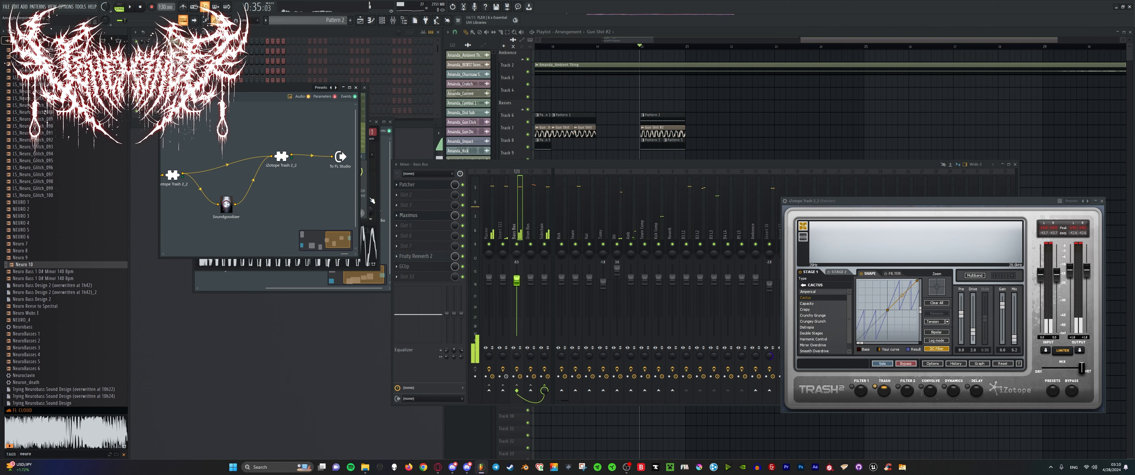
{"action": "key", "text": "space"}
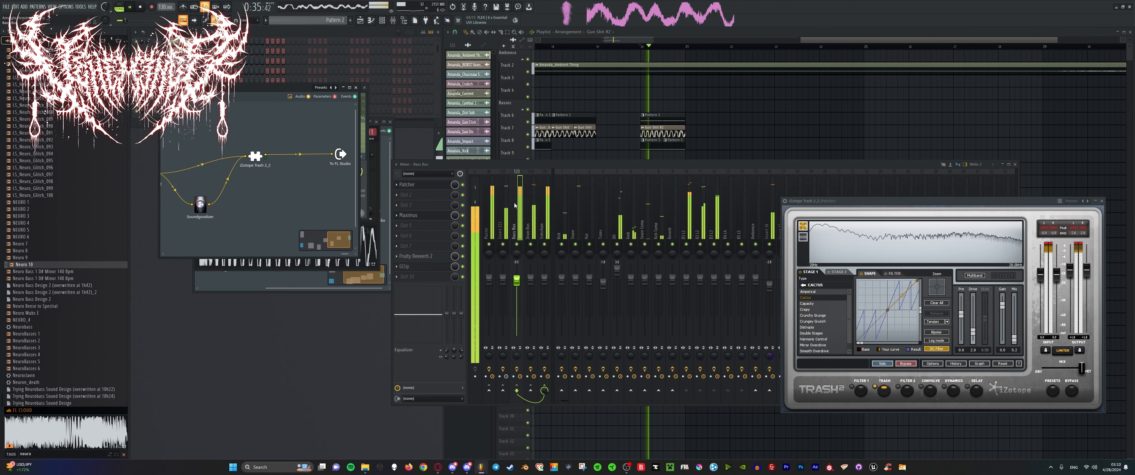
Load Fruity Parametric EQ 2 on the Bass Bus ahead of Maximus.
{"action": "left_click", "coordinate": [424, 226]}
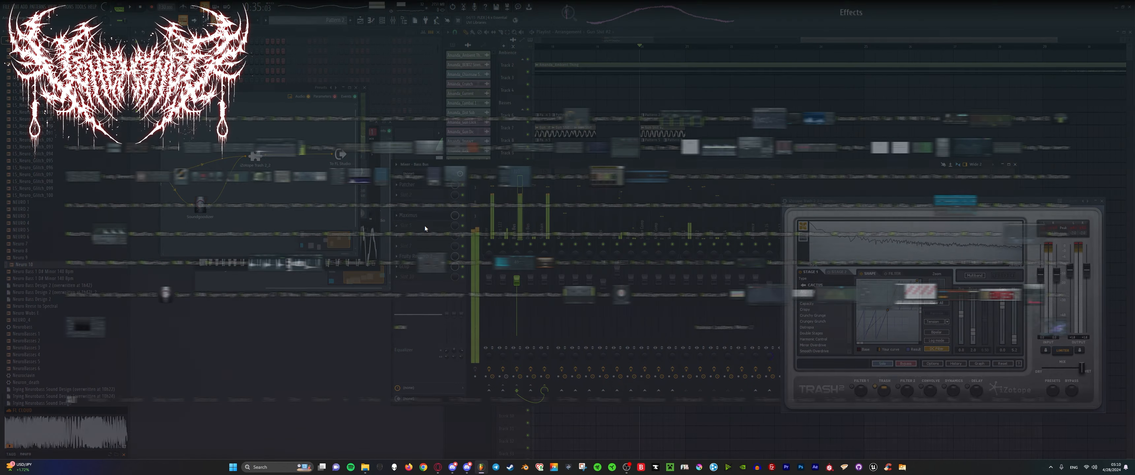
{"action": "type", "text": "para"}
{"action": "left_click", "coordinate": [985, 149]}
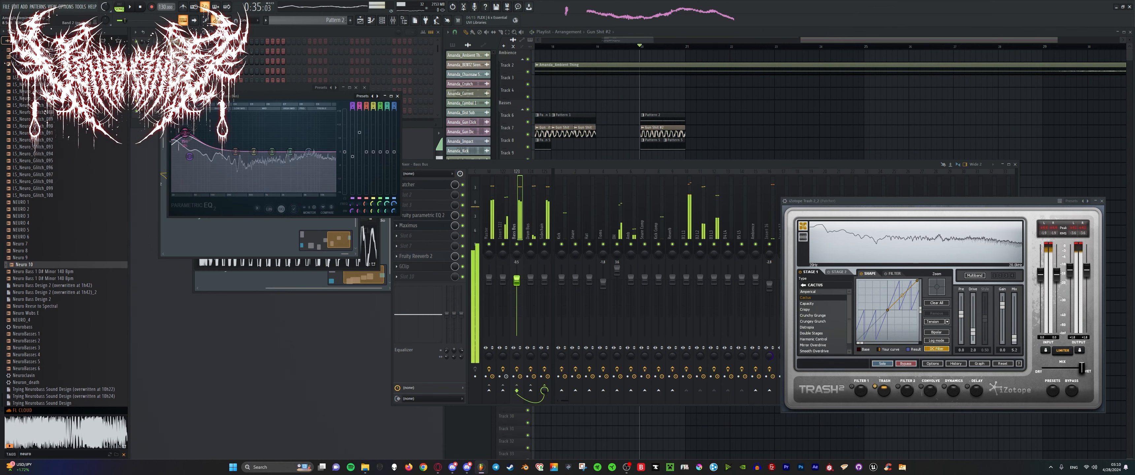
Cut a low-mid band deeply and a mid band moderately in Parametric EQ 2, replaying the drop to judge the bass.
{"action": "key", "text": "space"}
{"action": "left_click_drag", "start_coordinate": [185, 132], "coordinate": [183, 138]}
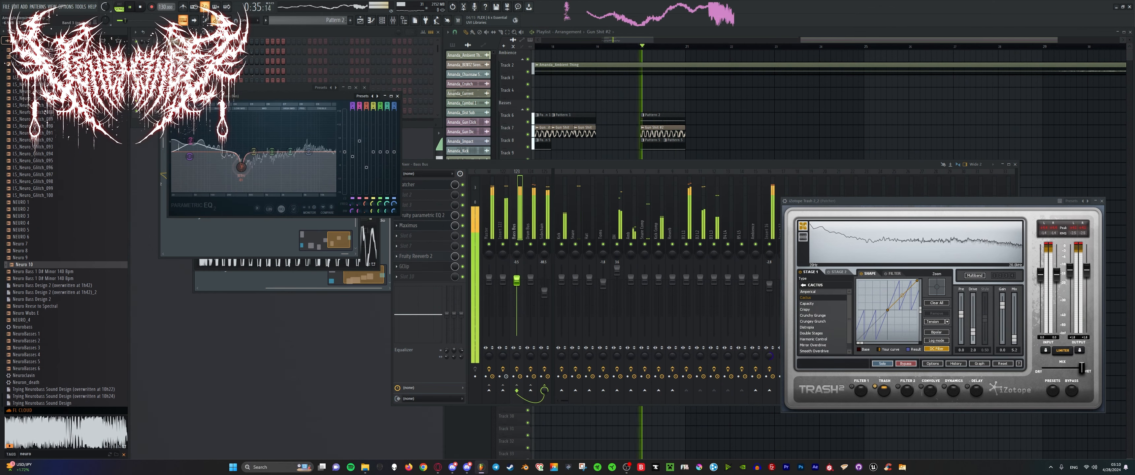
{"action": "left_click_drag", "start_coordinate": [240, 167], "coordinate": [216, 184]}
{"action": "key", "text": "space"}
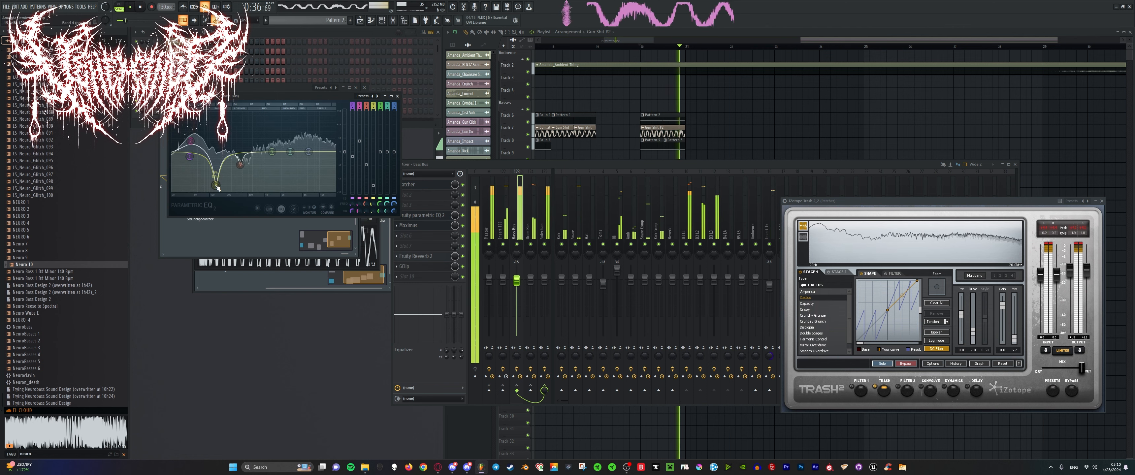
{"action": "key", "text": "space"}
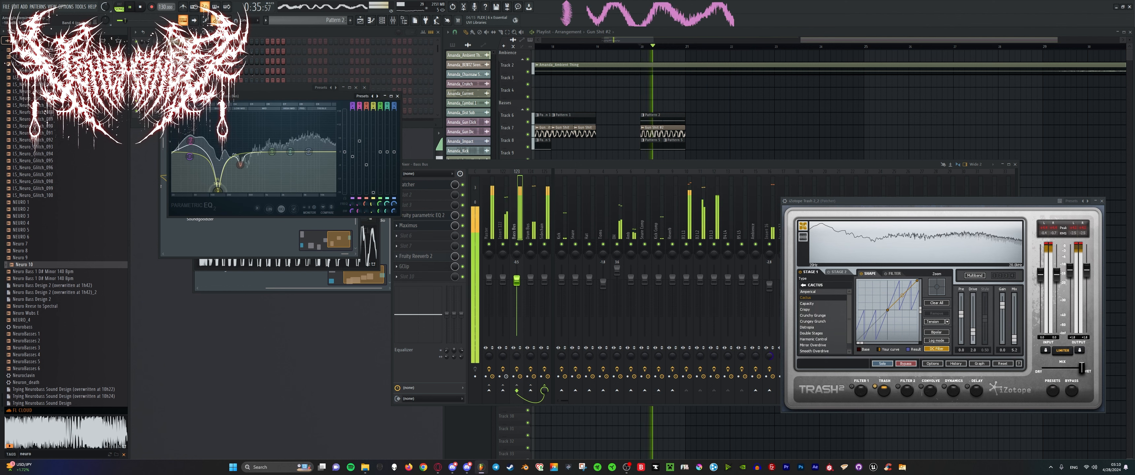
{"action": "key", "text": "space"}
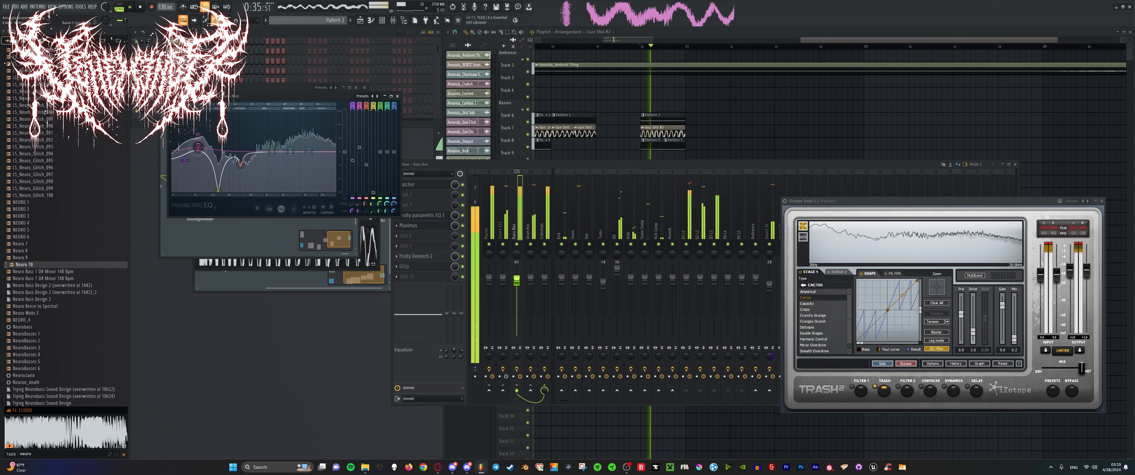
{"action": "key", "text": "space"}
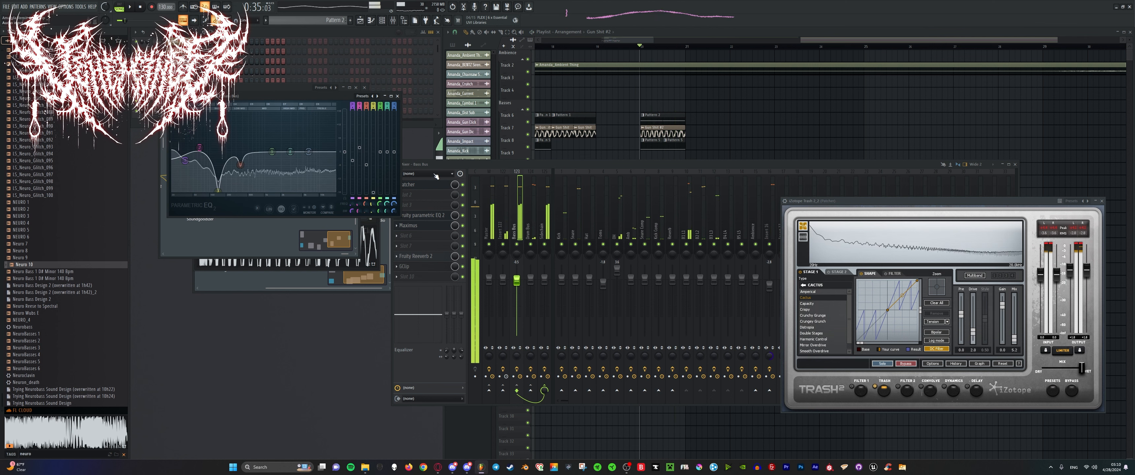
Sweep a narrow upper band in Parametric EQ 2 and attenuate it while comparing playback.
{"action": "key", "text": "space"}
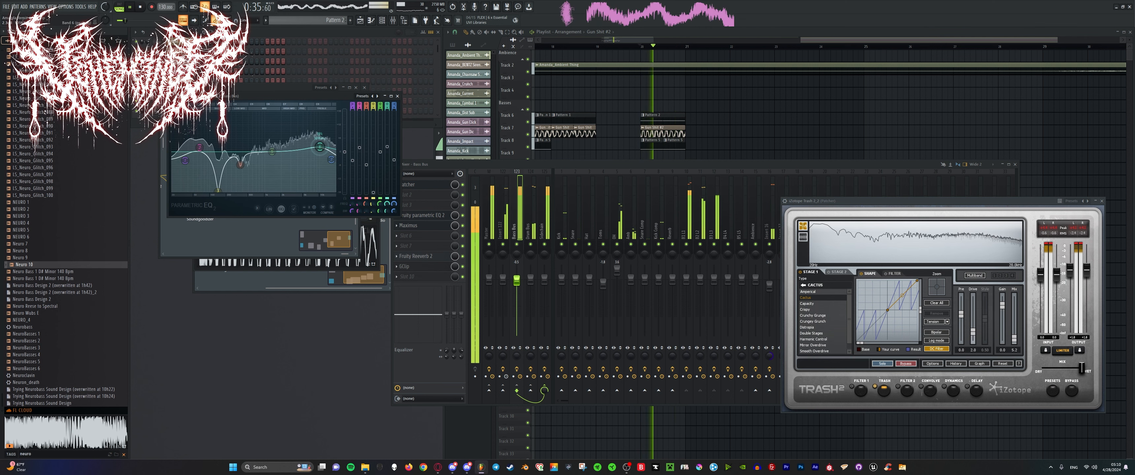
{"action": "key", "text": "space"}
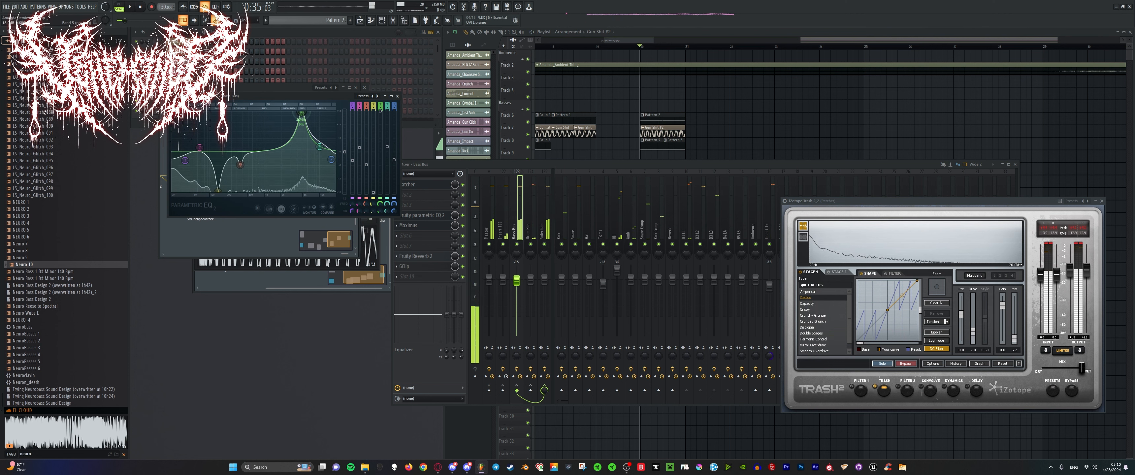
{"action": "key", "text": "space"}
{"action": "key", "text": "space"}
{"action": "left_click_drag", "start_coordinate": [307, 191], "coordinate": [302, 190]}
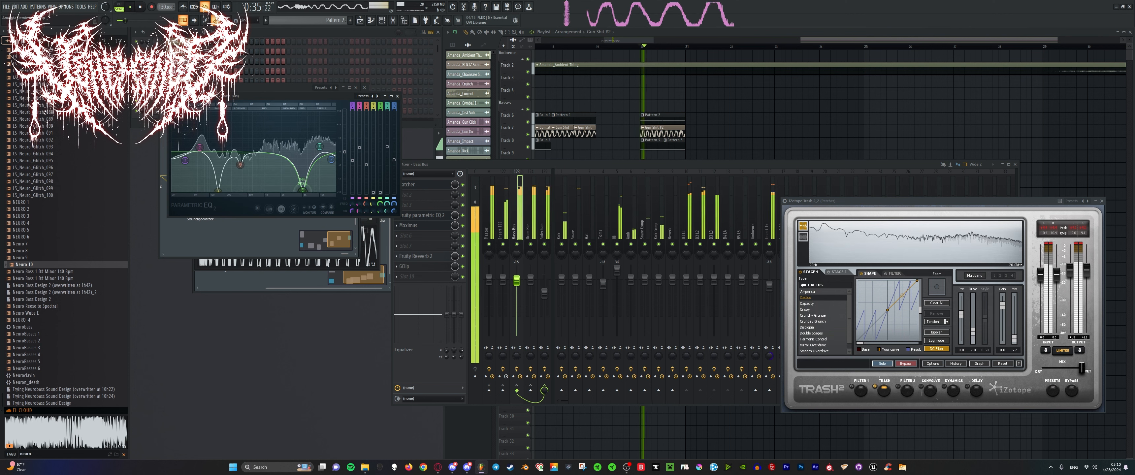
Delete the bass audio clip from Track 7 in the second half of the drop and replay that section.
{"action": "right_click", "coordinate": [683, 135]}
{"action": "scroll", "coordinate": [600, 126], "scroll_direction": "up", "scroll_amount": 2}
{"action": "key", "text": "space"}
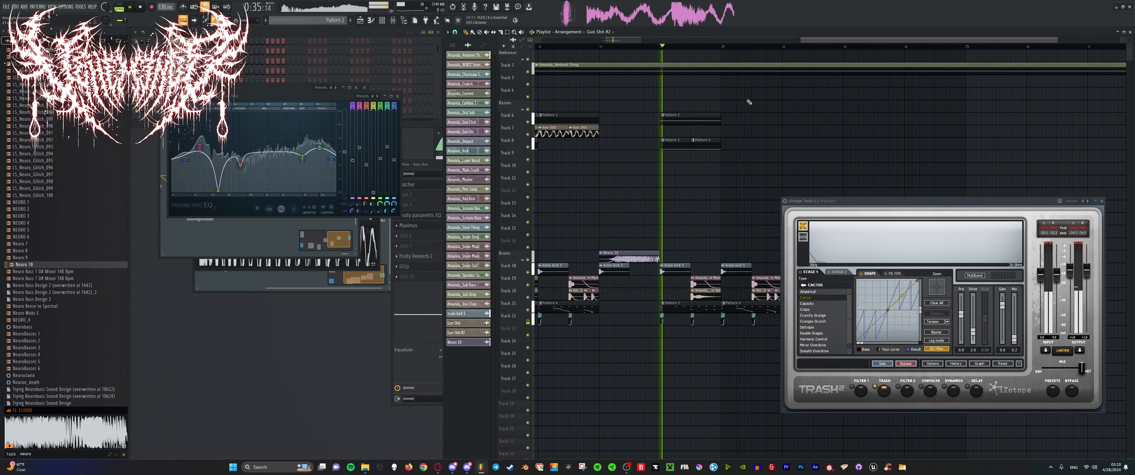
Replace the two short pattern clips on Track 8 in the drop with one full-length clip and replay the section.
{"action": "scroll", "coordinate": [750, 101], "scroll_direction": "down", "scroll_amount": 2}
{"action": "scroll", "coordinate": [625, 157], "scroll_direction": "up", "scroll_amount": 5}
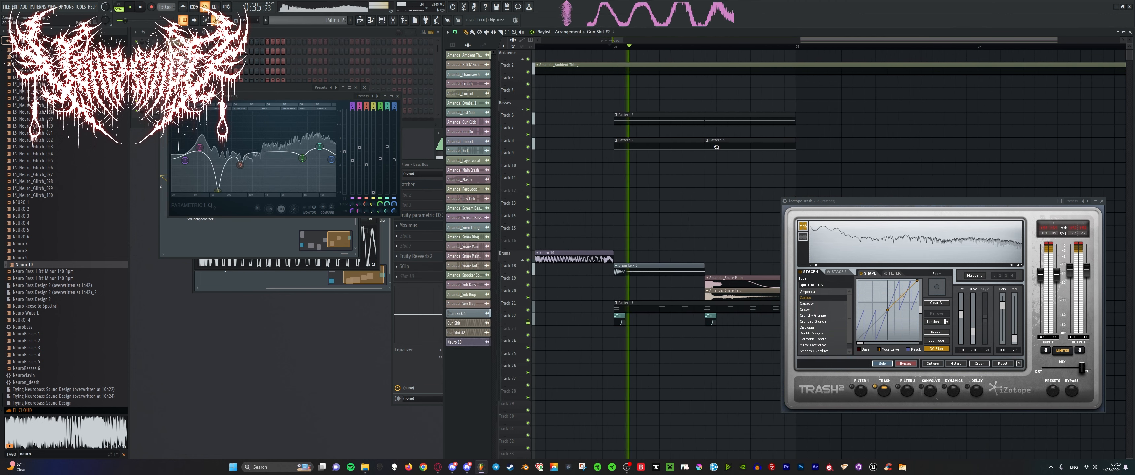
{"action": "scroll", "coordinate": [653, 153], "scroll_direction": "down", "scroll_amount": 5}
{"action": "key", "text": "space"}
{"action": "scroll", "coordinate": [619, 149], "scroll_direction": "up", "scroll_amount": 4}
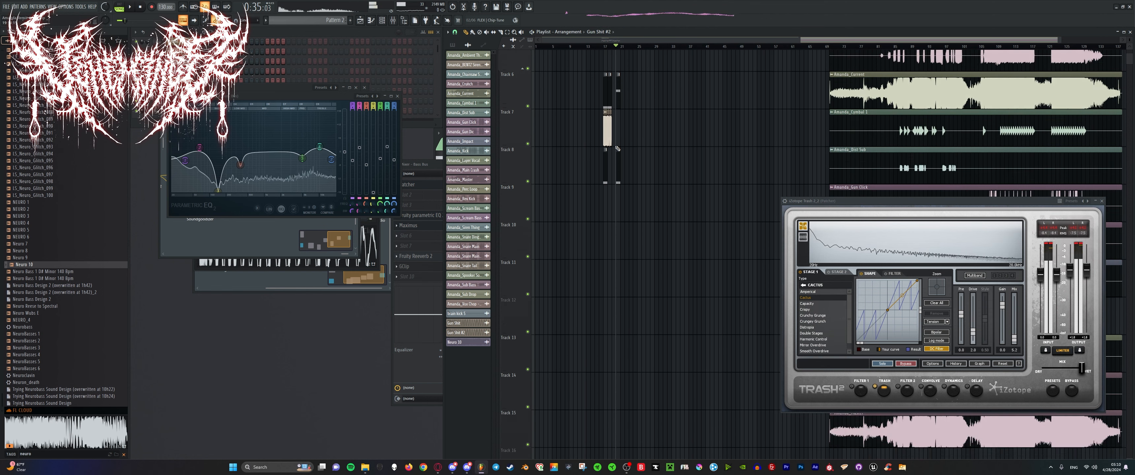
{"action": "scroll", "coordinate": [614, 141], "scroll_direction": "down", "scroll_amount": 6}
{"action": "scroll", "coordinate": [612, 139], "scroll_direction": "up", "scroll_amount": 6}
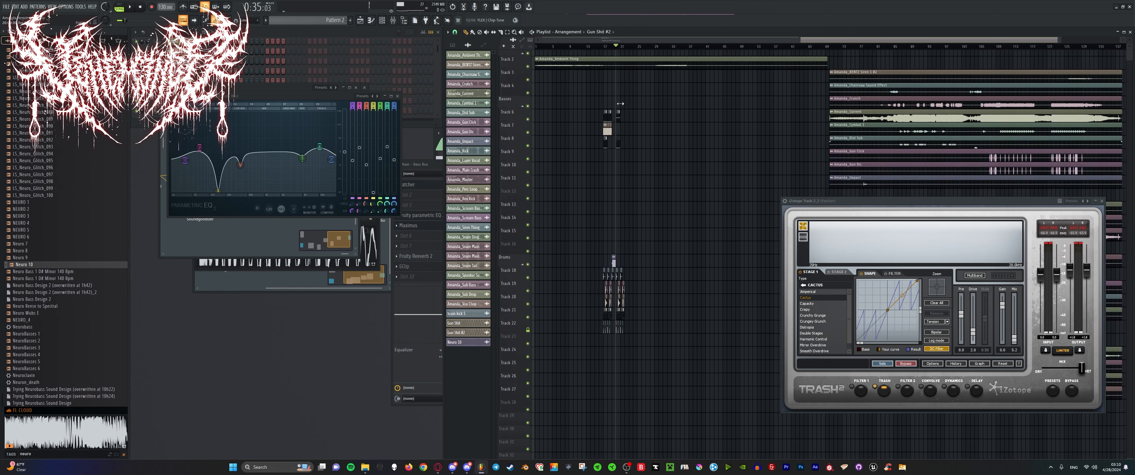
{"action": "left_click_drag", "start_coordinate": [705, 155], "coordinate": [709, 156]}
{"action": "key", "text": "space"}
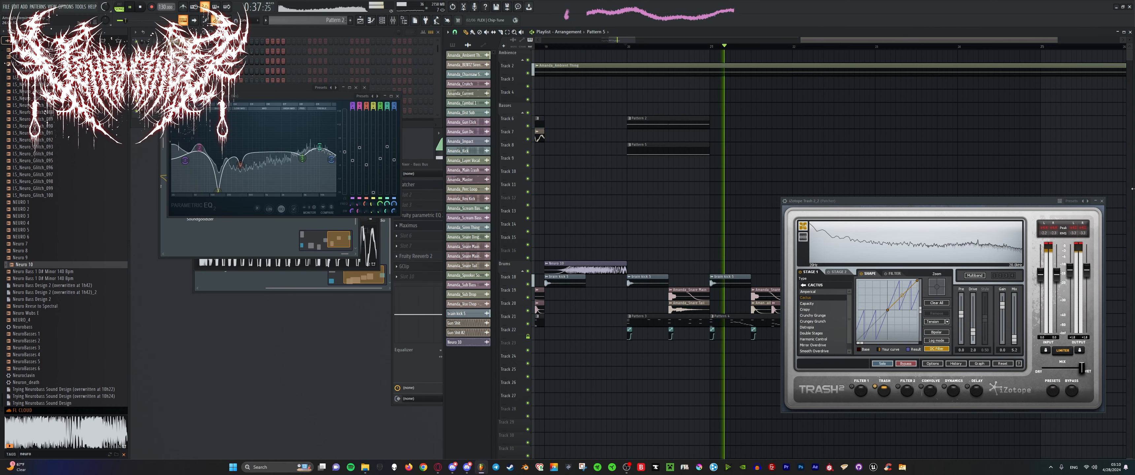
Close the Trash 2 window and solo Track 8 while replaying the drop to isolate its bass pattern.
{"action": "key", "text": "space"}
{"action": "key", "text": "space"}
{"action": "key", "text": "Escape"}
{"action": "scroll", "coordinate": [712, 179], "scroll_direction": "down", "scroll_amount": 3}
{"action": "scroll", "coordinate": [710, 178], "scroll_direction": "up", "scroll_amount": 4}
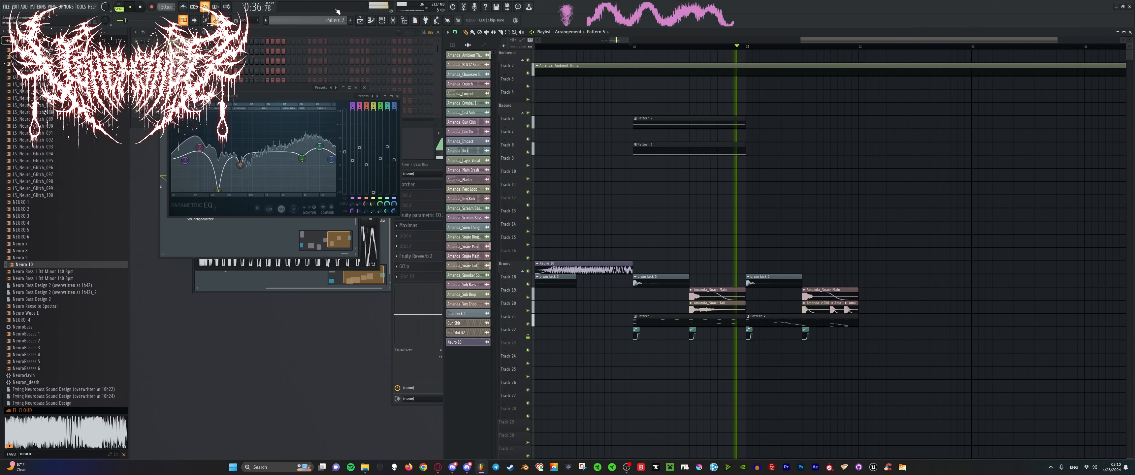
{"action": "key", "text": "space"}
{"action": "key", "text": "space"}
{"action": "left_click", "coordinate": [527, 152], "text": "ctrl"}
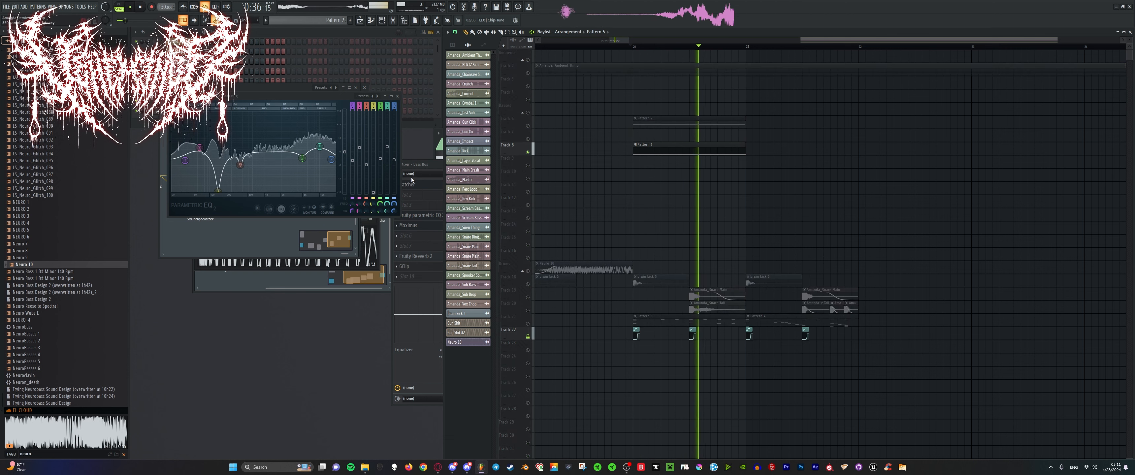
Find the soloed bass's mixer insert during playback and open its Patcher effect.
{"action": "left_click", "coordinate": [427, 165]}
{"action": "key", "text": "space"}
{"action": "key", "text": "space"}
{"action": "left_click", "coordinate": [717, 210]}
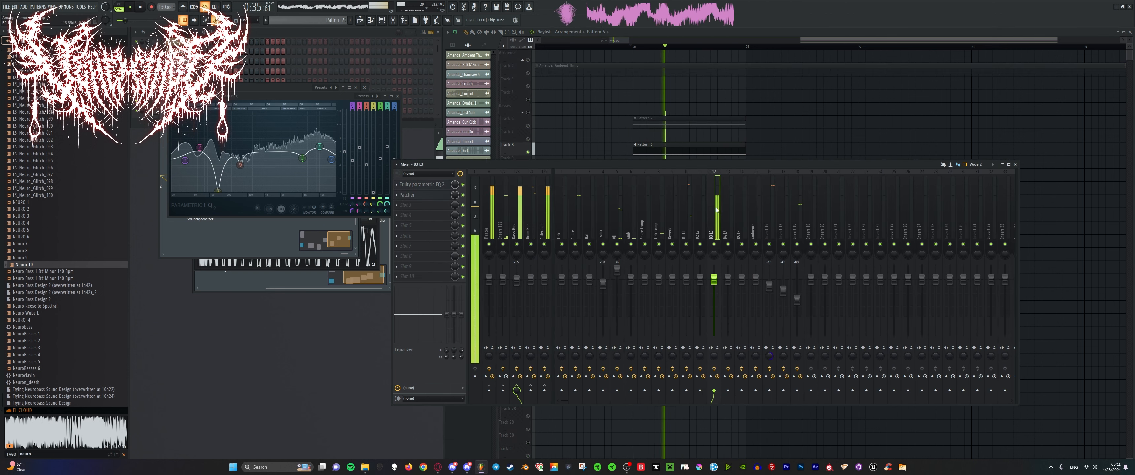
{"action": "key", "text": "space"}
{"action": "left_click", "coordinate": [421, 195]}
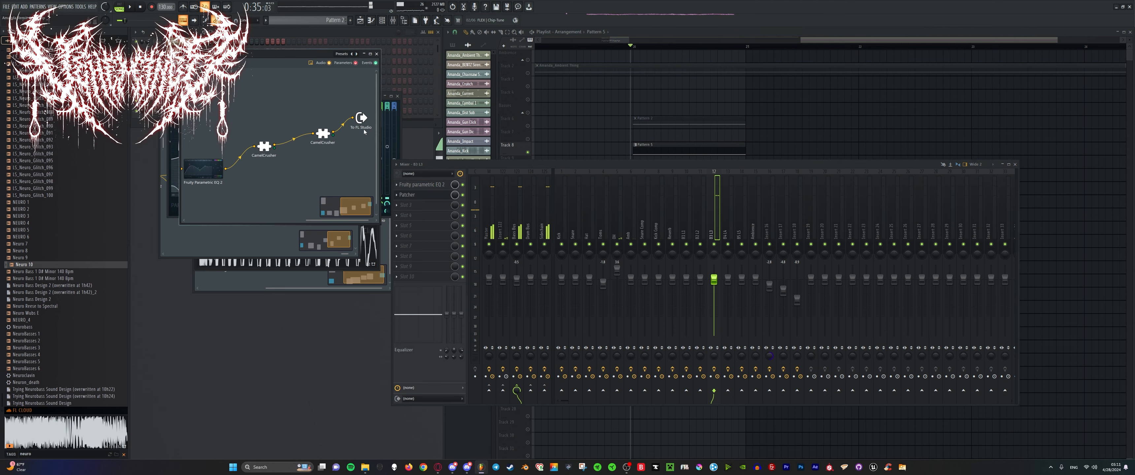
Insert iZotope Trash 2 between the second CamelCrusher and the Patcher output, and open its interface.
{"action": "left_click", "coordinate": [419, 22]}
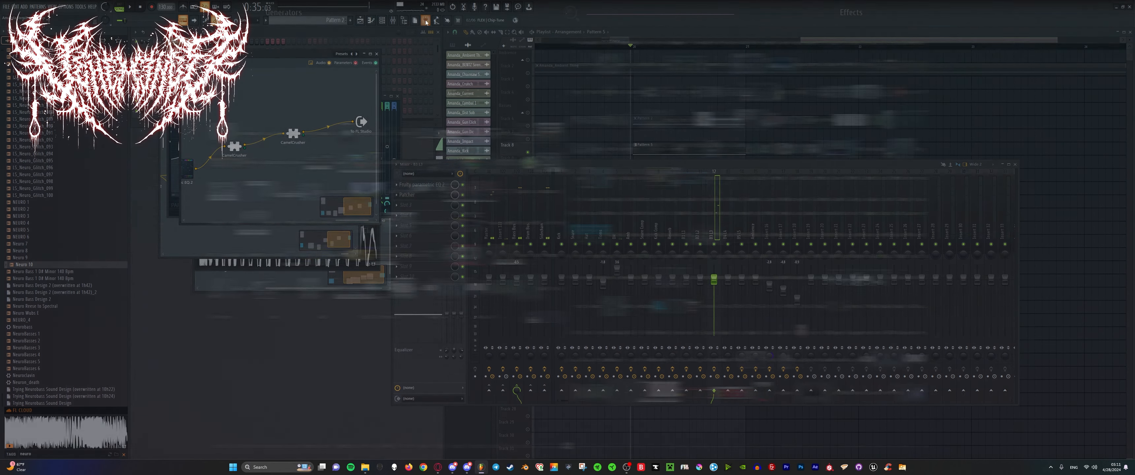
{"action": "type", "text": "tras"}
{"action": "left_click_drag", "start_coordinate": [844, 178], "coordinate": [325, 210]}
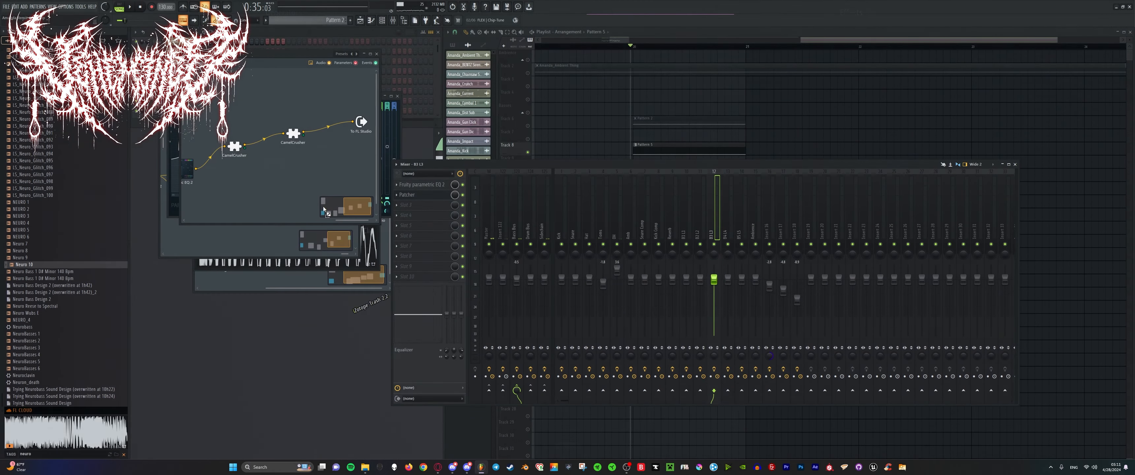
{"action": "double_click", "coordinate": [328, 134]}
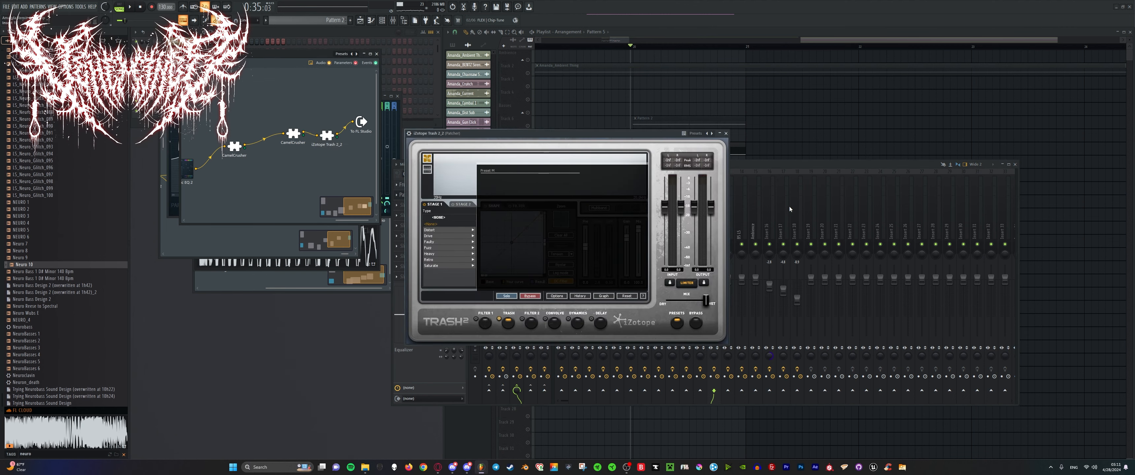
Apply Cactus distortion at a low mix in Trash 2 and load the Allston Classic amp impulse with reduced convolution mix.
{"action": "key", "text": "space"}
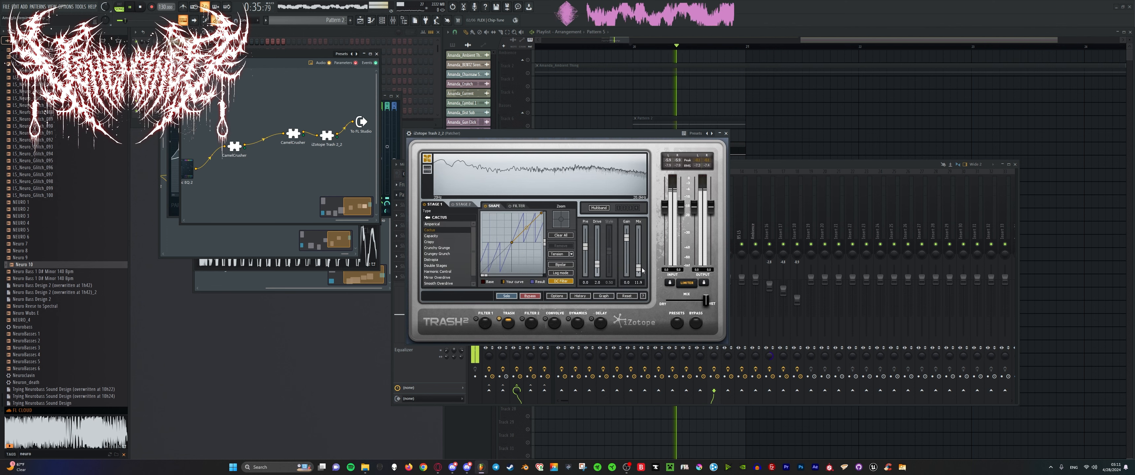
{"action": "left_click", "coordinate": [555, 315]}
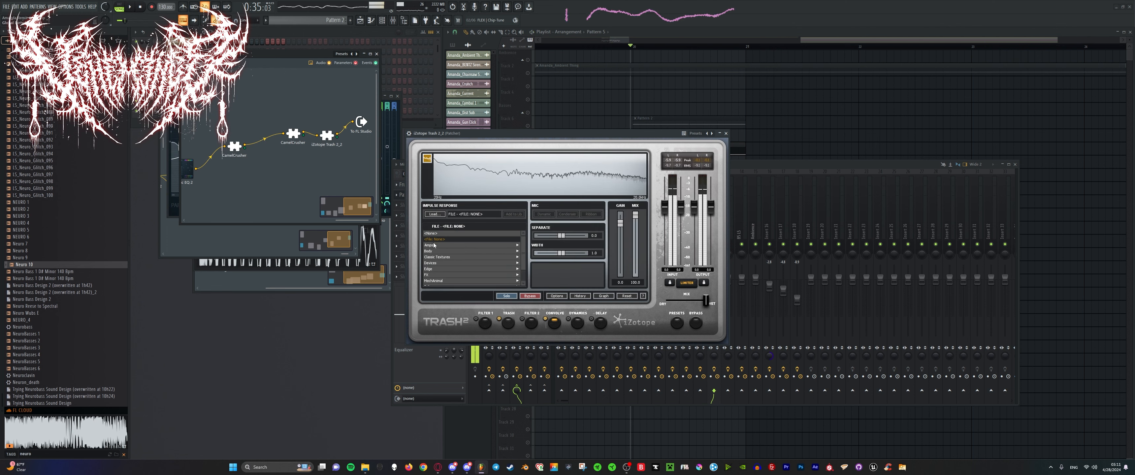
{"action": "left_click_drag", "start_coordinate": [636, 271], "coordinate": [636, 274]}
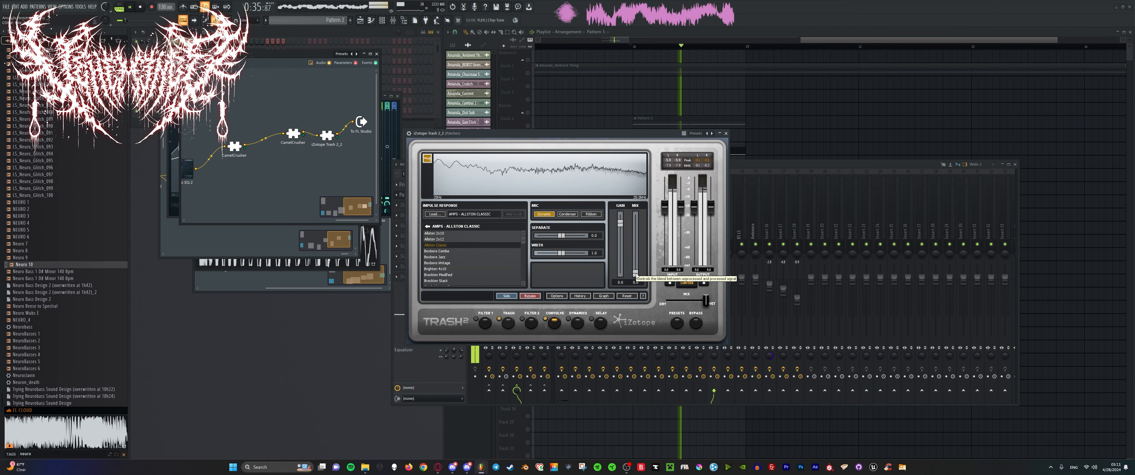
Route Trash 2 in parallel with the direct CamelCrusher signal and adjust its output connection level while replaying the bass.
{"action": "left_click_drag", "start_coordinate": [327, 135], "coordinate": [331, 153]}
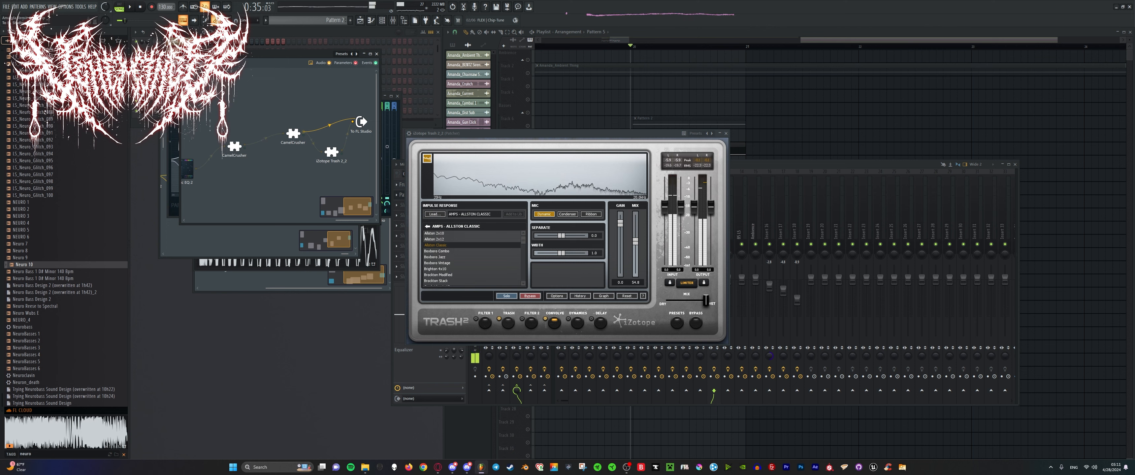
{"action": "key", "text": "space"}
{"action": "left_click_drag", "start_coordinate": [361, 121], "coordinate": [356, 119]}
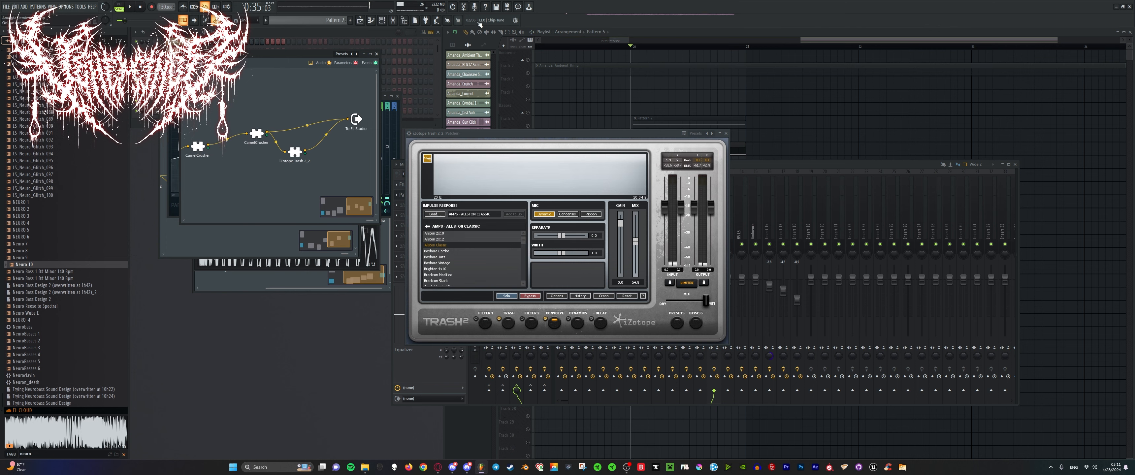
{"action": "key", "text": "space"}
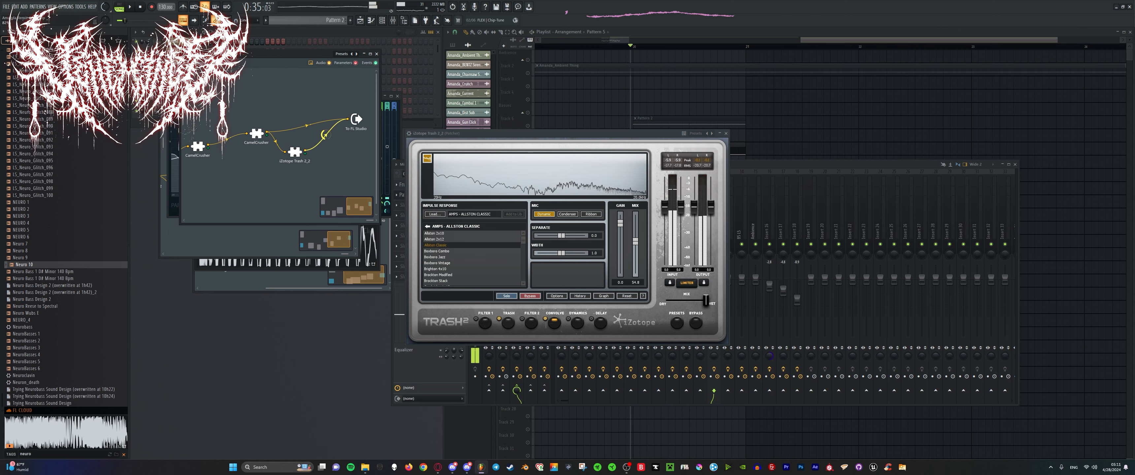
{"action": "key", "text": "space"}
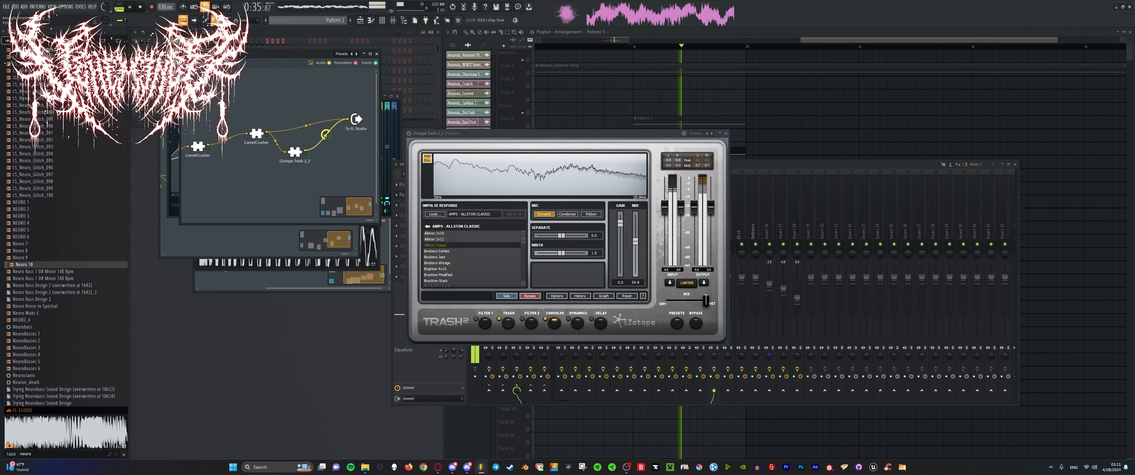
{"action": "key", "text": "space"}
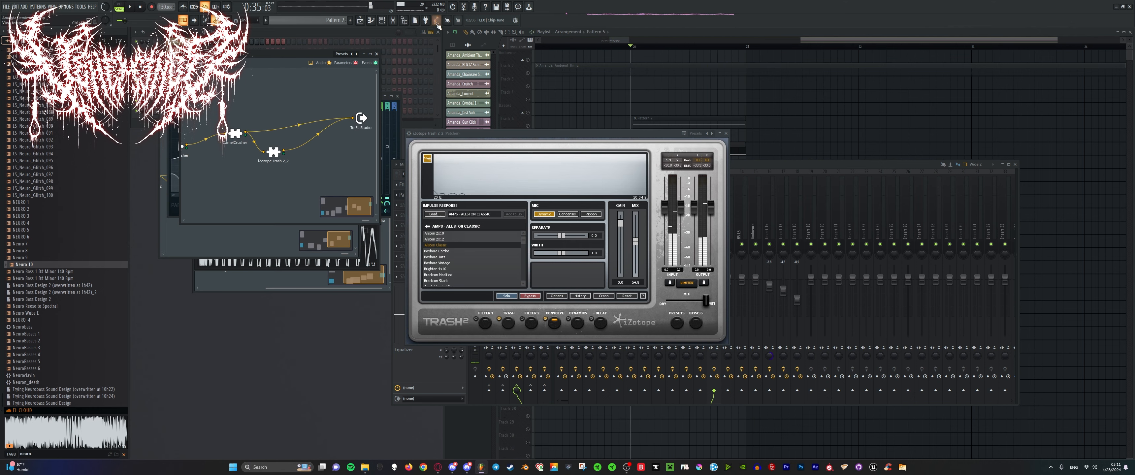
Insert Soundgoodizer where both signal paths merge before the Patcher output, raise its amount and audition the bass.
{"action": "left_click", "coordinate": [435, 20]}
{"action": "type", "text": "s"}
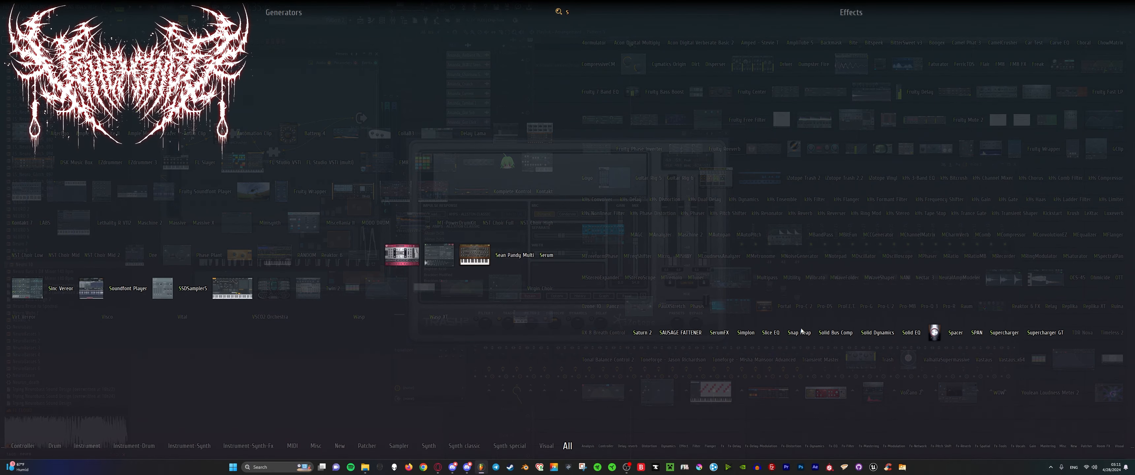
{"action": "left_click_drag", "start_coordinate": [930, 337], "coordinate": [313, 121]}
{"action": "double_click", "coordinate": [313, 121]}
{"action": "key", "text": "space"}
{"action": "left_click_drag", "start_coordinate": [567, 239], "coordinate": [559, 159]}
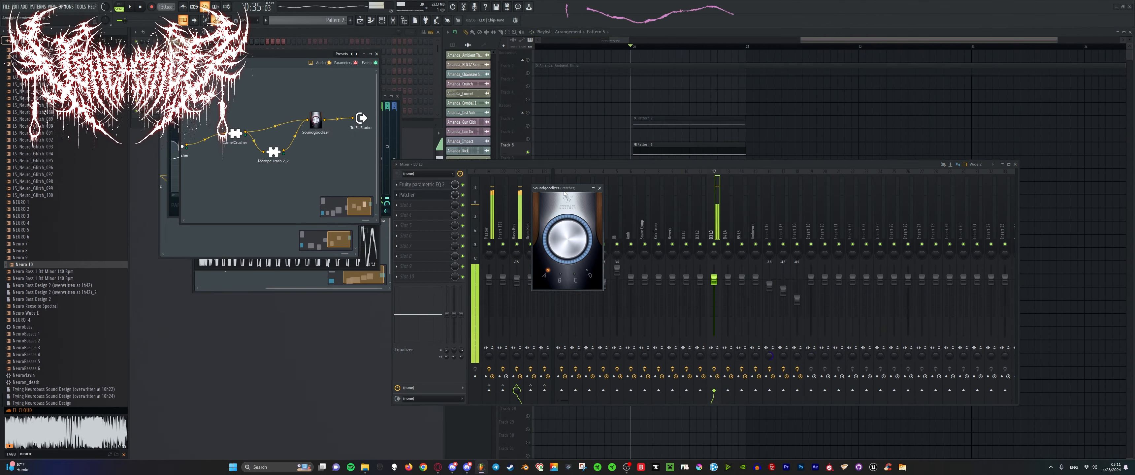
{"action": "key", "text": "space"}
{"action": "key", "text": "space"}
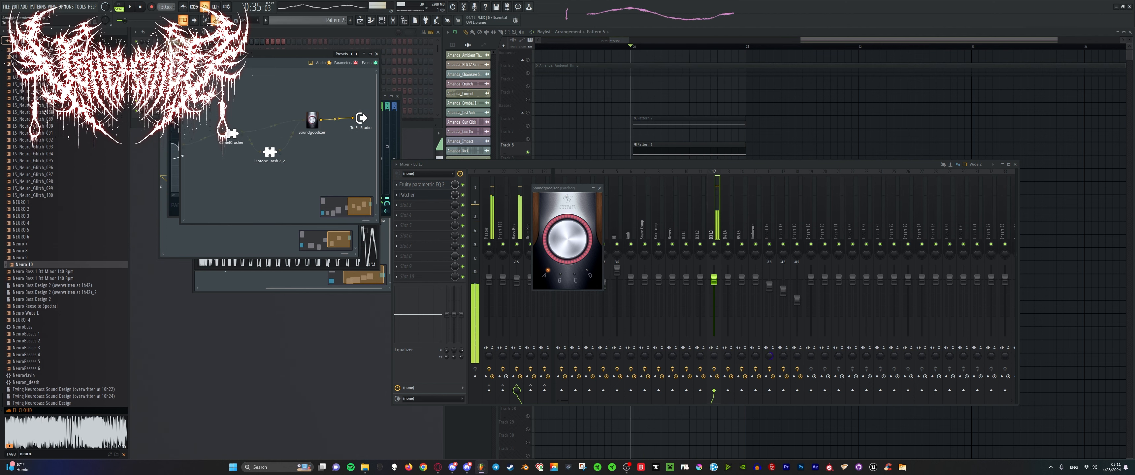
{"action": "key", "text": "space"}
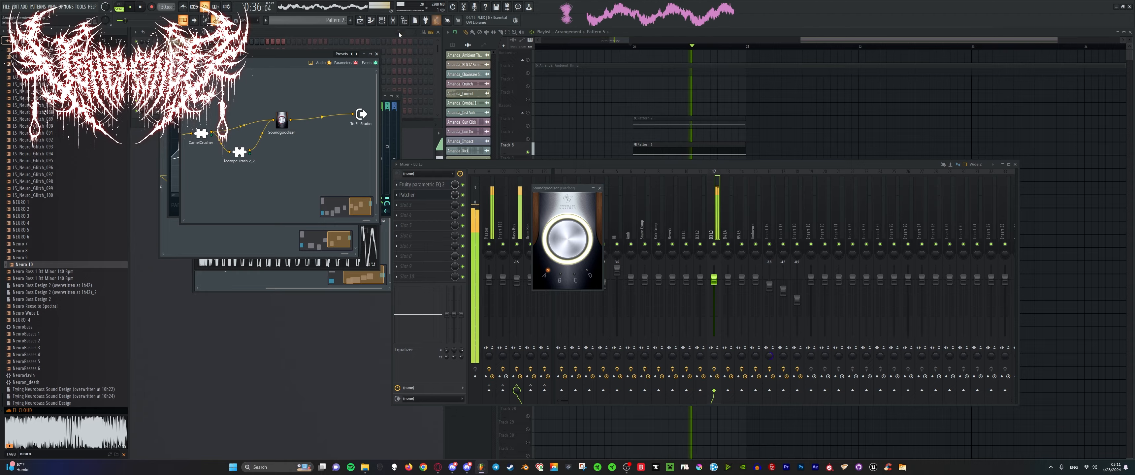
{"action": "key", "text": "space"}
Insert Fruity Parametric EQ 2 between Soundgoodizer and the Patcher output, and open its interface.
{"action": "left_click", "coordinate": [426, 20]}
{"action": "left_click", "coordinate": [425, 21]}
{"action": "left_click", "coordinate": [427, 20]}
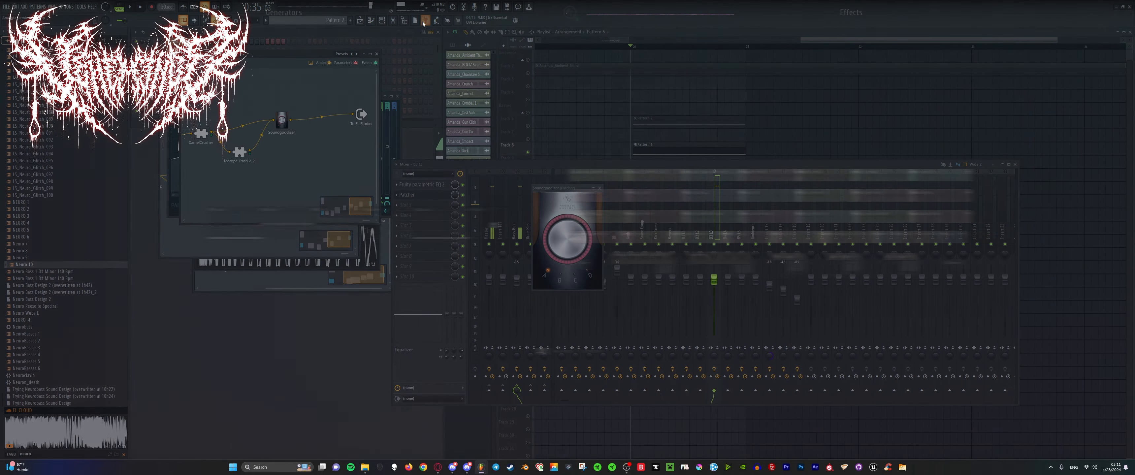
{"action": "left_click", "coordinate": [427, 21]}
{"action": "left_click", "coordinate": [426, 21]}
{"action": "type", "text": "para"}
{"action": "left_click", "coordinate": [1089, 123]}
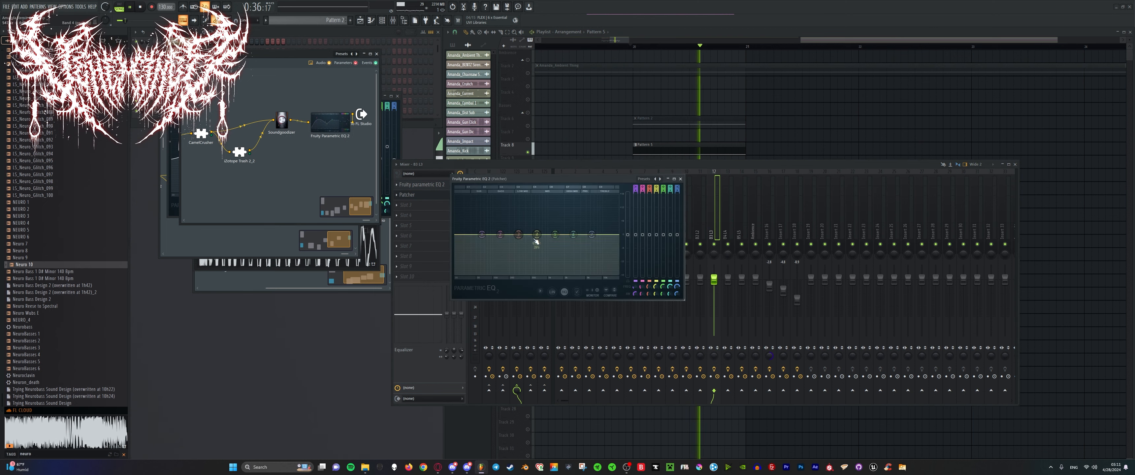
Move the Parametric EQ 2 node above the chain, disconnect it and link Soundgoodizer directly to the Patcher output.
{"action": "left_click_drag", "start_coordinate": [333, 123], "coordinate": [330, 91]}
{"action": "left_click_drag", "start_coordinate": [562, 179], "coordinate": [334, 260]}
{"action": "key", "text": "space"}
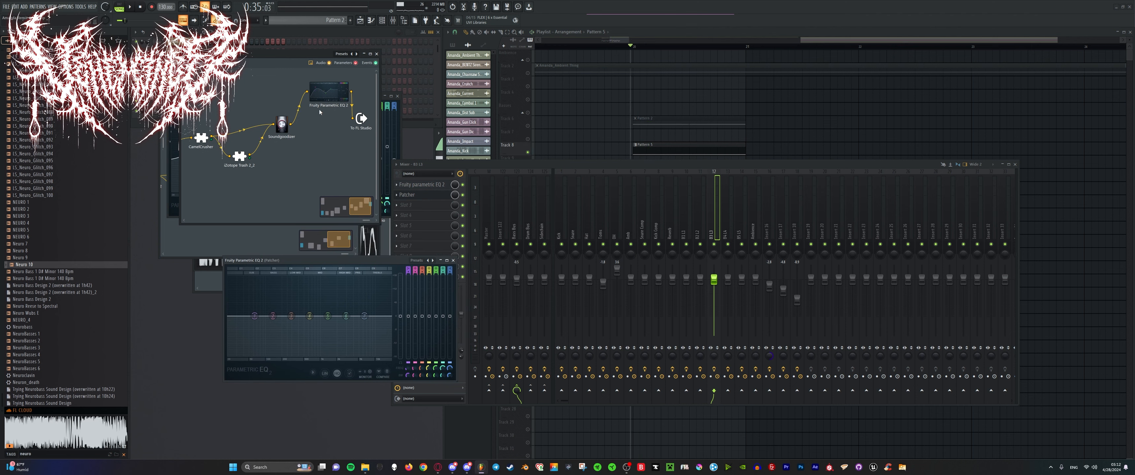
{"action": "key", "text": "space"}
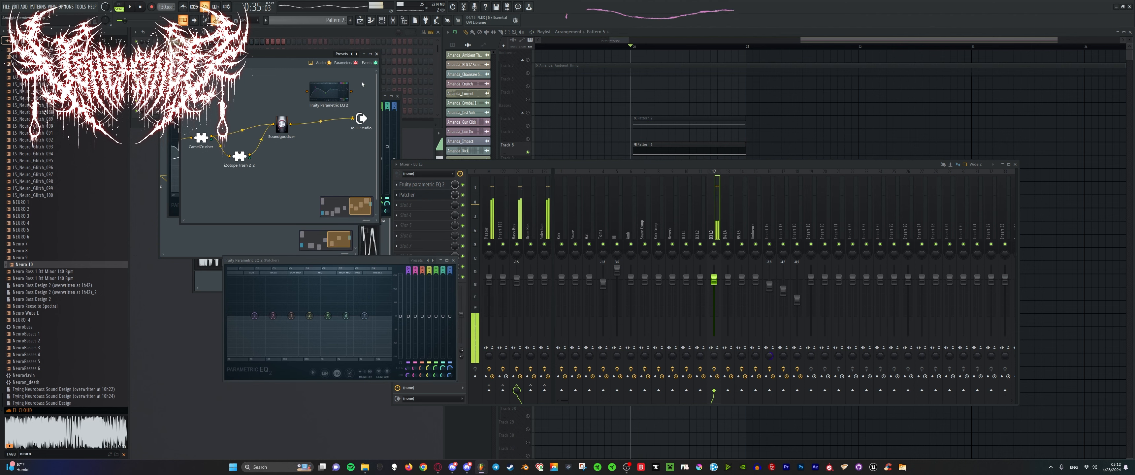
Align the Parametric EQ 2 node between Soundgoodizer and the output, and shape it with two deep notches and a low-end boost.
{"action": "key", "text": "space"}
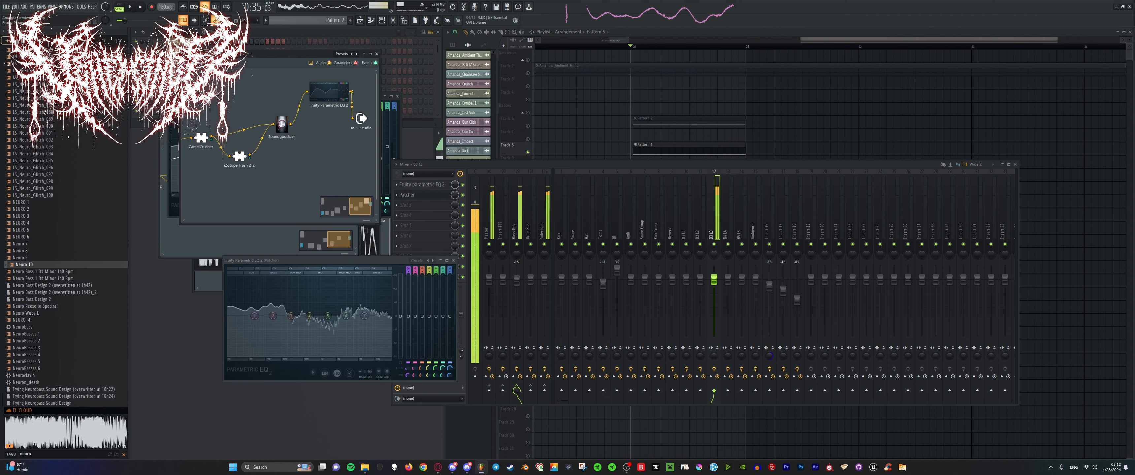
{"action": "left_click_drag", "start_coordinate": [335, 95], "coordinate": [329, 121]}
{"action": "left_click_drag", "start_coordinate": [291, 317], "coordinate": [304, 354]}
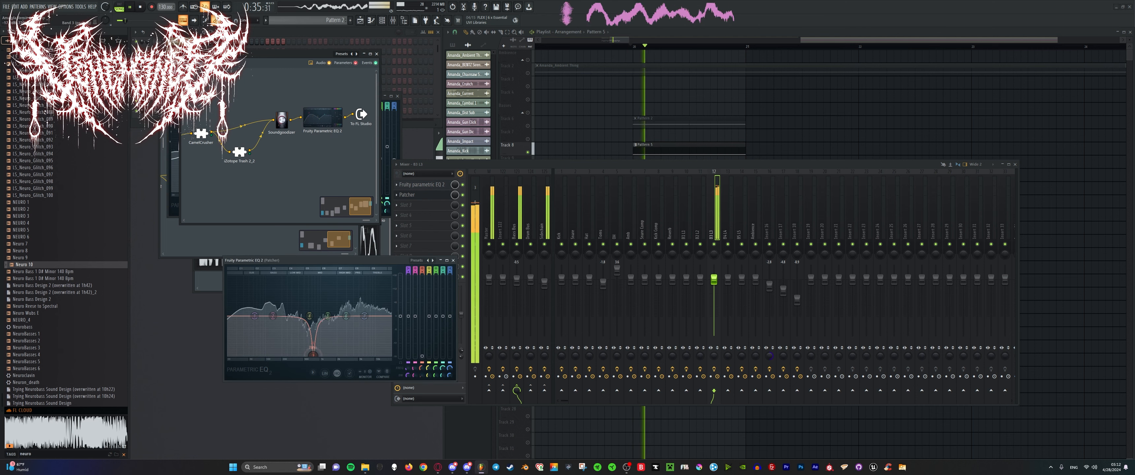
{"action": "left_click_drag", "start_coordinate": [273, 316], "coordinate": [267, 355]}
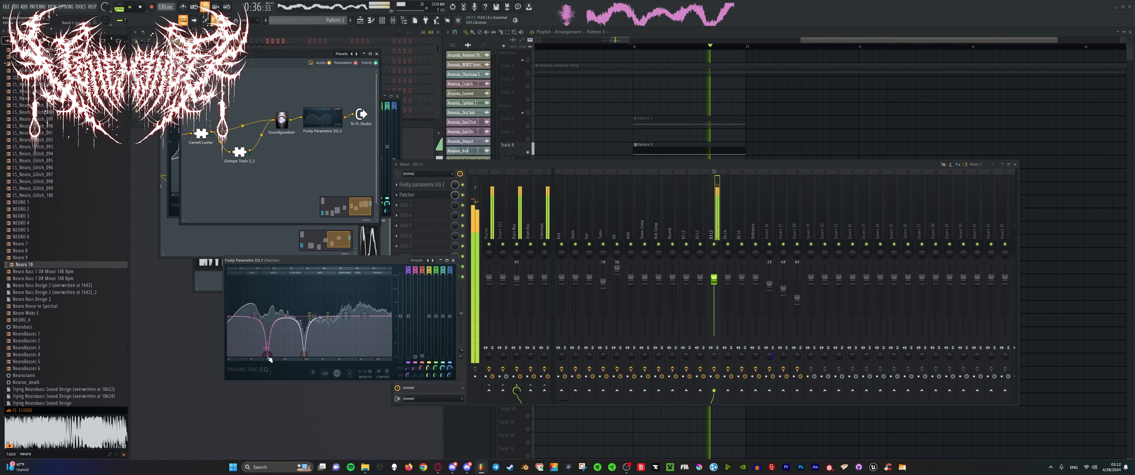
{"action": "key", "text": "space"}
{"action": "left_click_drag", "start_coordinate": [310, 317], "coordinate": [244, 311]}
{"action": "key", "text": "space"}
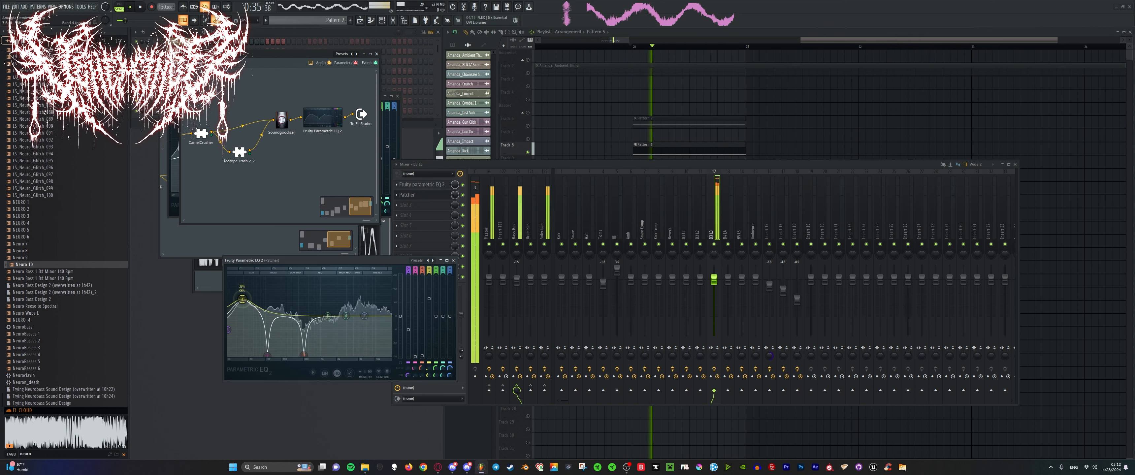
Turn off Track 8's solo and play the full arrangement through both bass sections to judge the bass in the mix.
{"action": "left_click", "coordinate": [532, 127]}
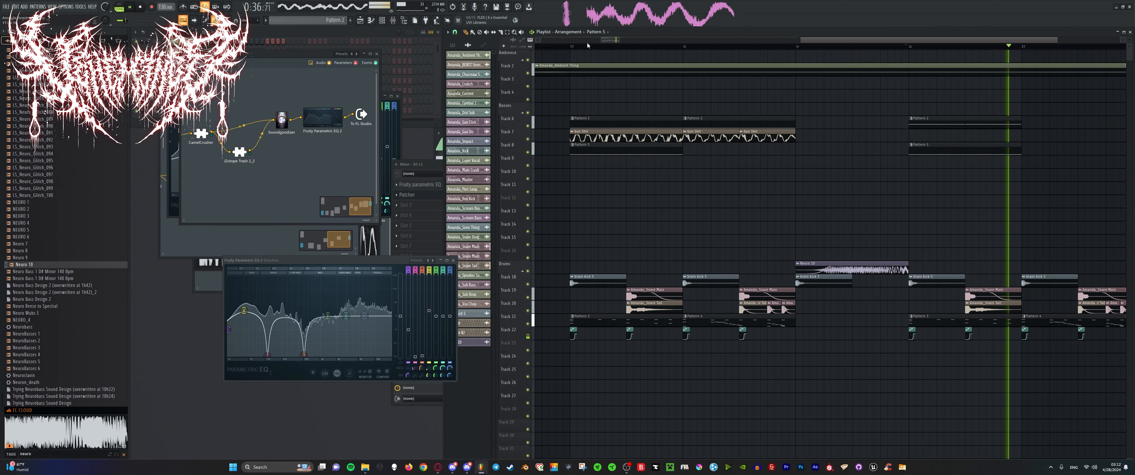
{"action": "left_click", "coordinate": [564, 45]}
{"action": "scroll", "coordinate": [565, 121], "scroll_direction": "up", "scroll_amount": 2}
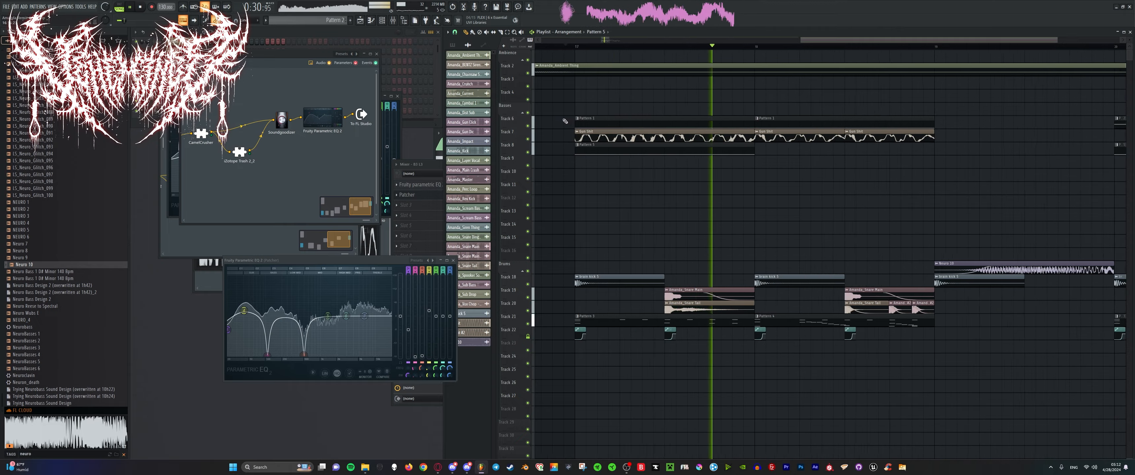
{"action": "scroll", "coordinate": [564, 121], "scroll_direction": "down", "scroll_amount": 3}
{"action": "scroll", "coordinate": [694, 150], "scroll_direction": "up", "scroll_amount": 4}
{"action": "scroll", "coordinate": [626, 165], "scroll_direction": "down", "scroll_amount": 5}
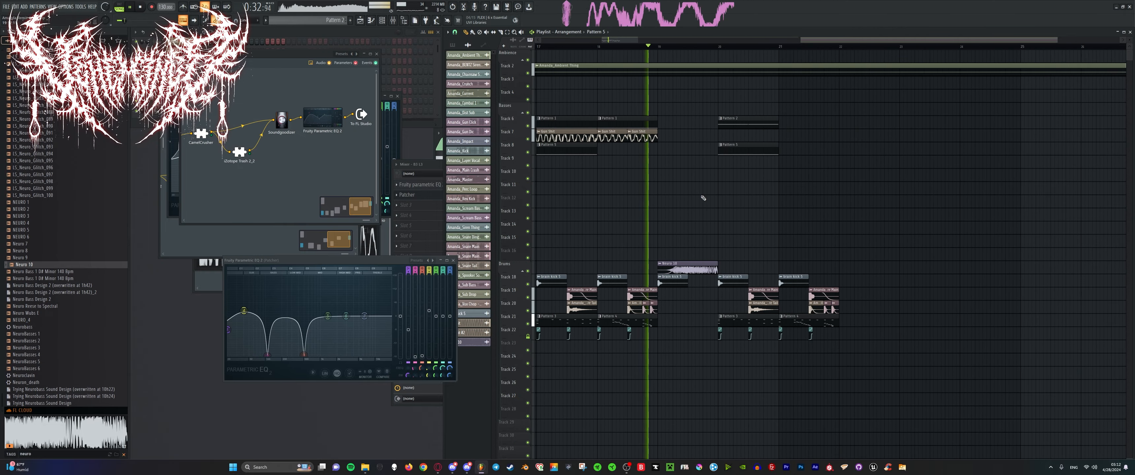
{"action": "scroll", "coordinate": [717, 201], "scroll_direction": "up", "scroll_amount": 4}
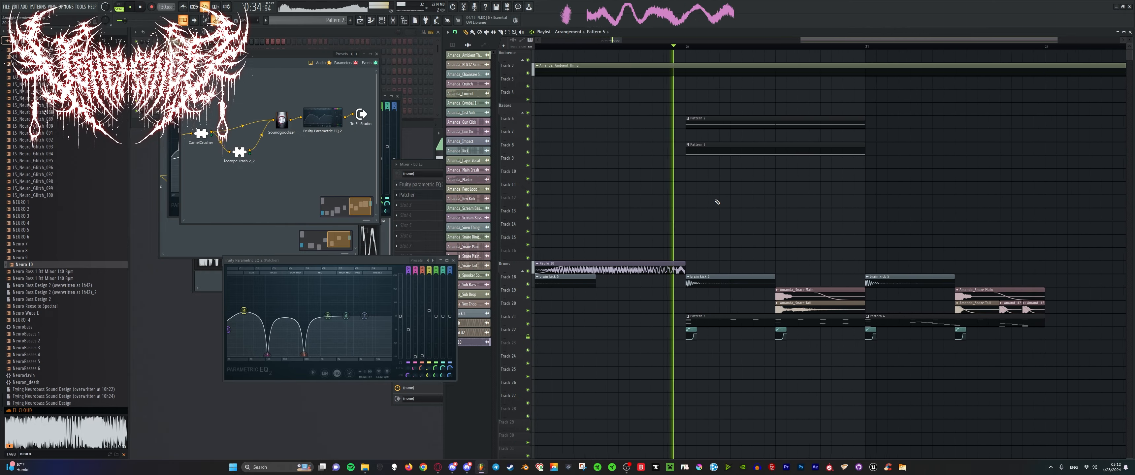
{"action": "scroll", "coordinate": [717, 202], "scroll_direction": "up", "scroll_amount": 1}
{"action": "scroll", "coordinate": [671, 161], "scroll_direction": "down", "scroll_amount": 6}
{"action": "scroll", "coordinate": [692, 183], "scroll_direction": "up", "scroll_amount": 4}
{"action": "left_click", "coordinate": [626, 47]}
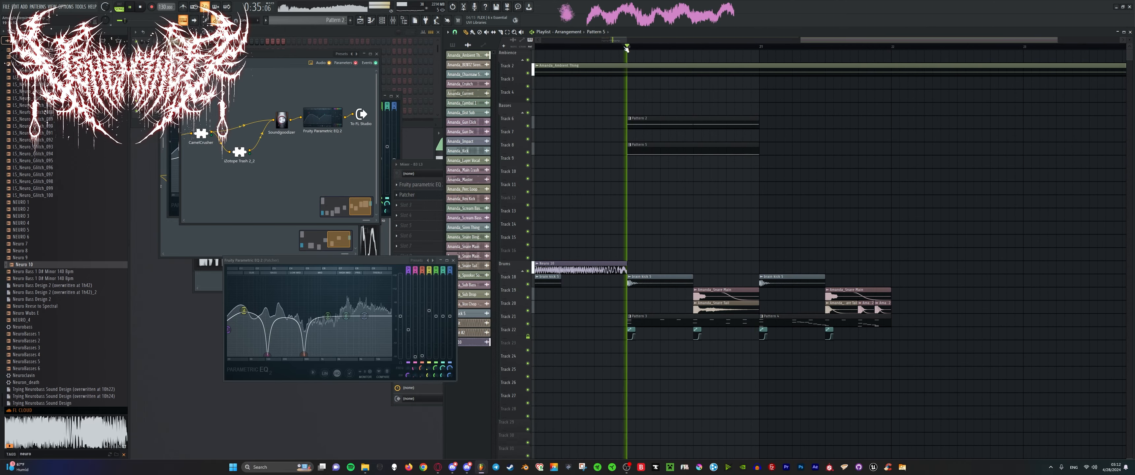
Solo Track 8 and add a narrow upper-mid cut to the Parametric EQ 2 curve during playback.
{"action": "right_click", "coordinate": [527, 152]}
{"action": "key", "text": "space"}
{"action": "key", "text": "space"}
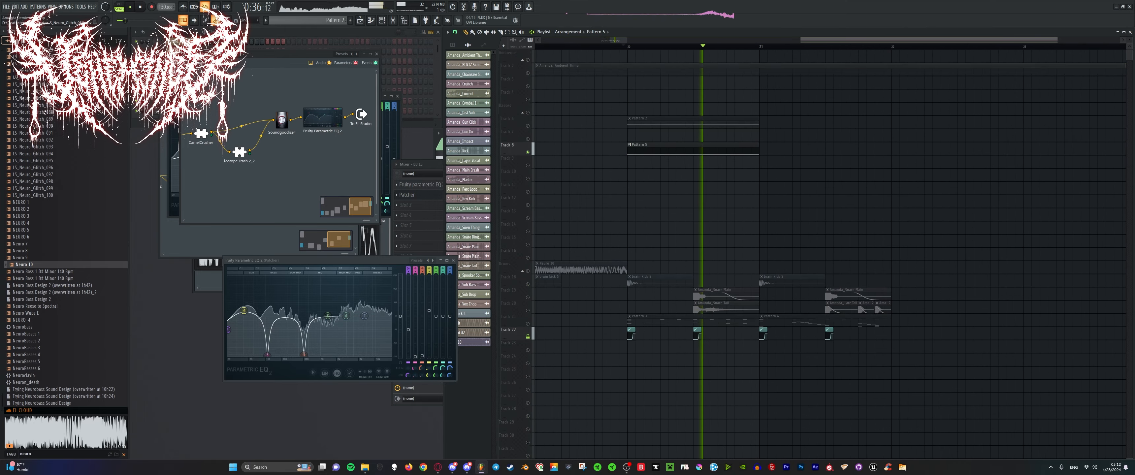
{"action": "mouse_move", "coordinate": [347, 315]}
{"action": "left_mouse_down"}
{"action": "mouse_move", "coordinate": [347, 337]}
{"action": "mouse_move", "coordinate": [342, 285]}
{"action": "mouse_move", "coordinate": [347, 332]}
{"action": "left_mouse_up"}
{"action": "scroll", "coordinate": [347, 337], "scroll_direction": "down", "scroll_amount": 6}
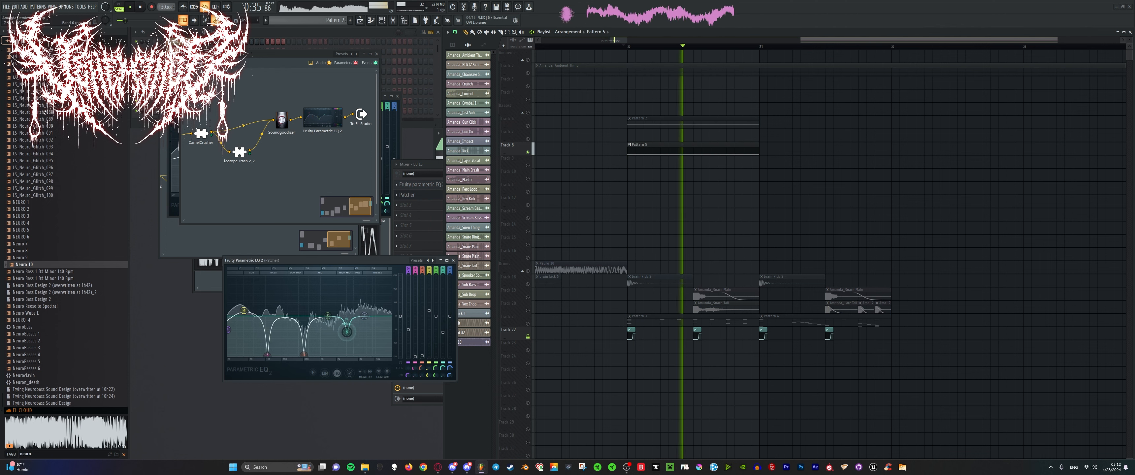
{"action": "key", "text": "space"}
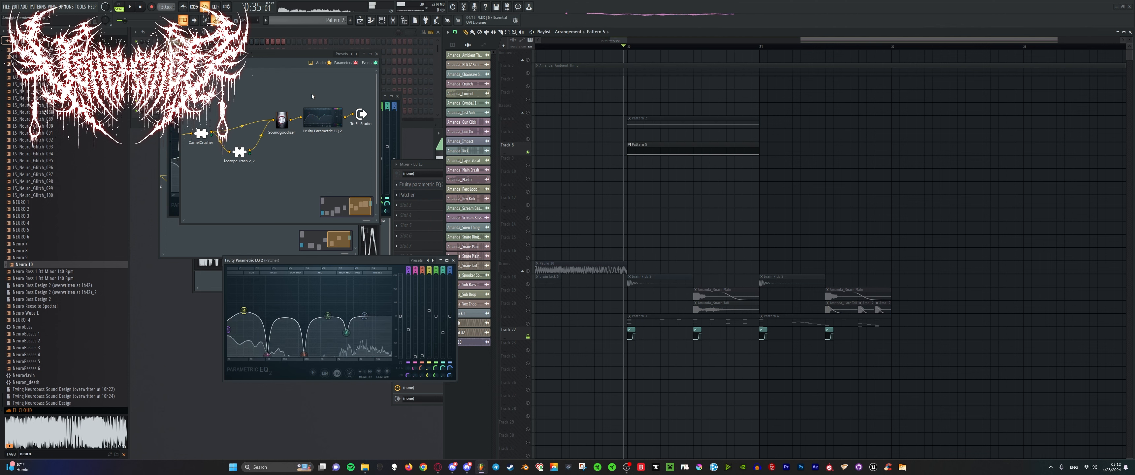
Close the plugin windows, open the bass channel's Granulizer, and audition the sample from different start positions.
{"action": "key", "text": "Escape"}
{"action": "key", "text": "Escape"}
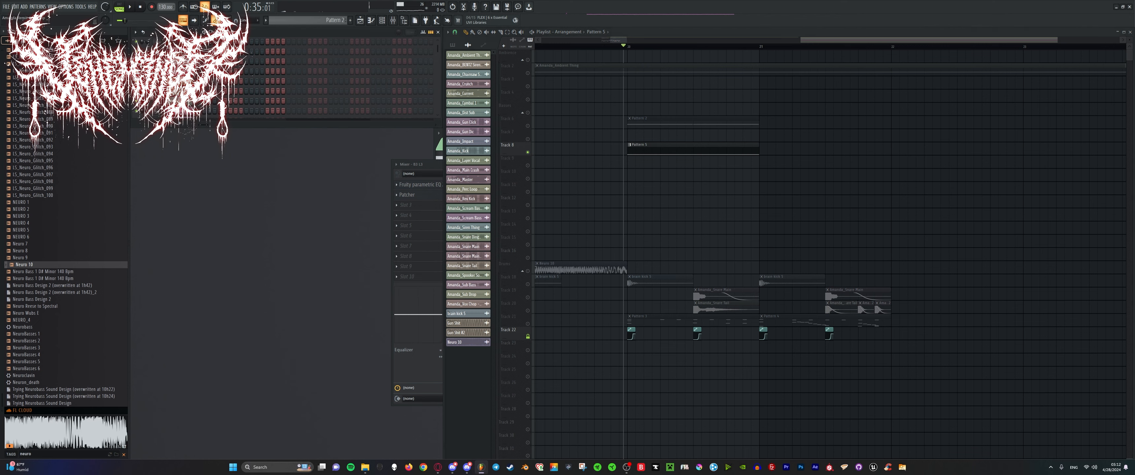
{"action": "scroll", "coordinate": [183, 68], "scroll_direction": "down", "scroll_amount": 3}
{"action": "key", "text": "space"}
{"action": "left_click", "coordinate": [181, 67]}
{"action": "left_click", "coordinate": [176, 151]}
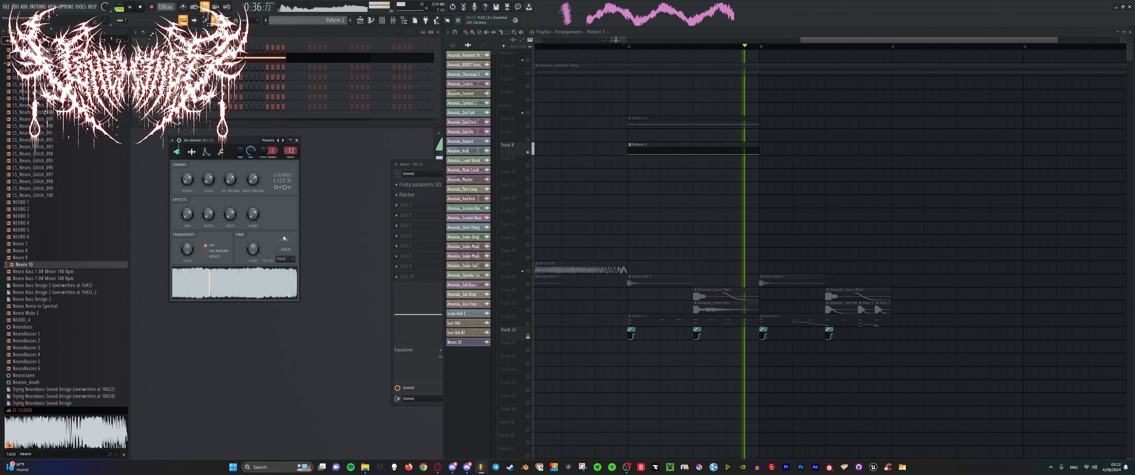
{"action": "key", "text": "space"}
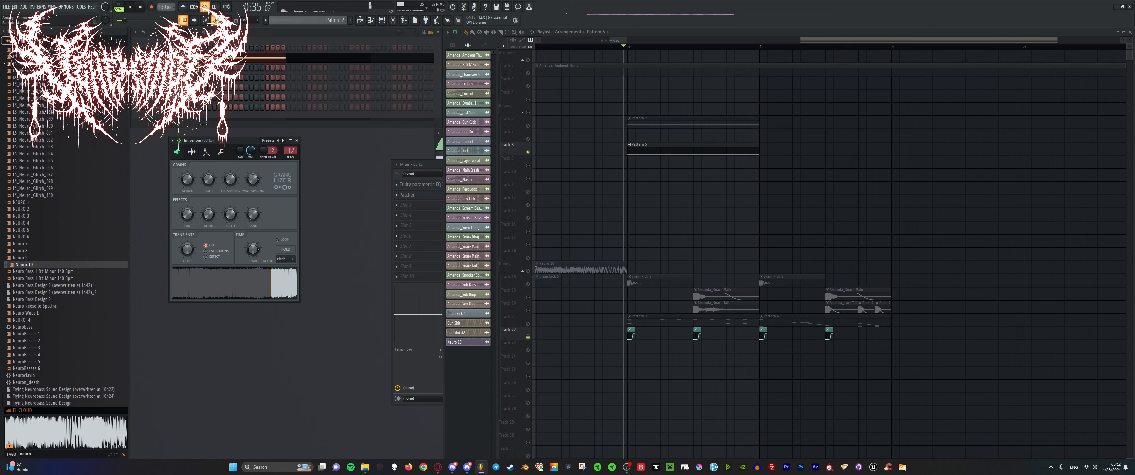
{"action": "key", "text": "space"}
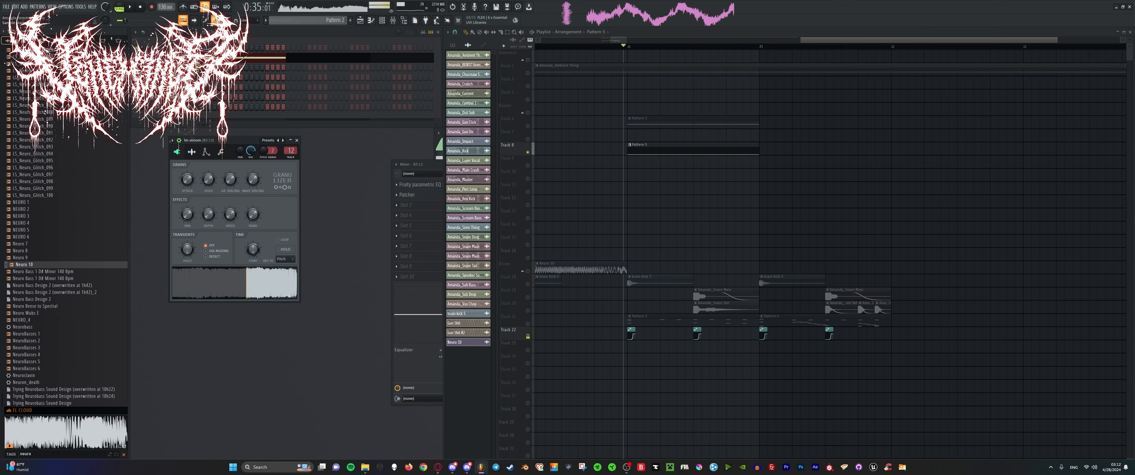
{"action": "key", "text": "space"}
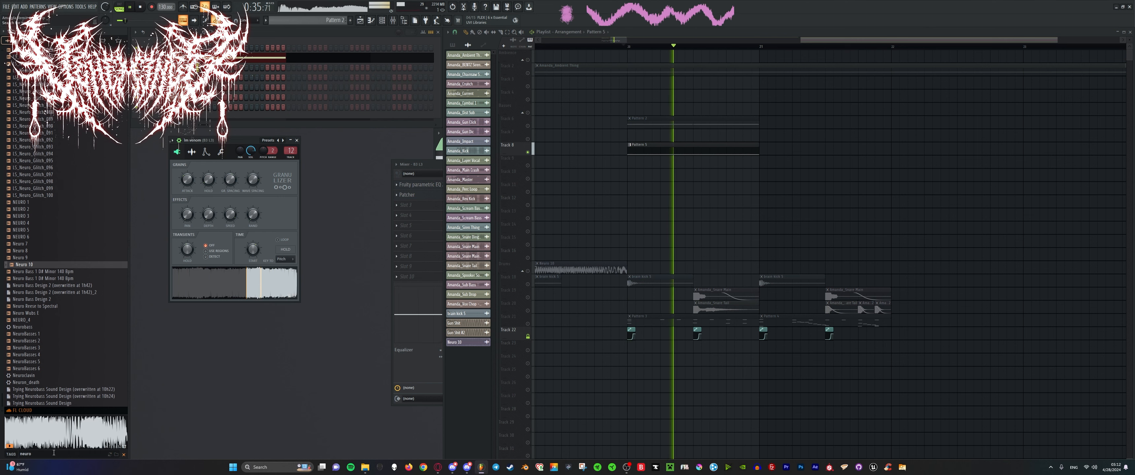
Stop playback, audition other samples through a browser search, and clear the search.
{"action": "key", "text": "space"}
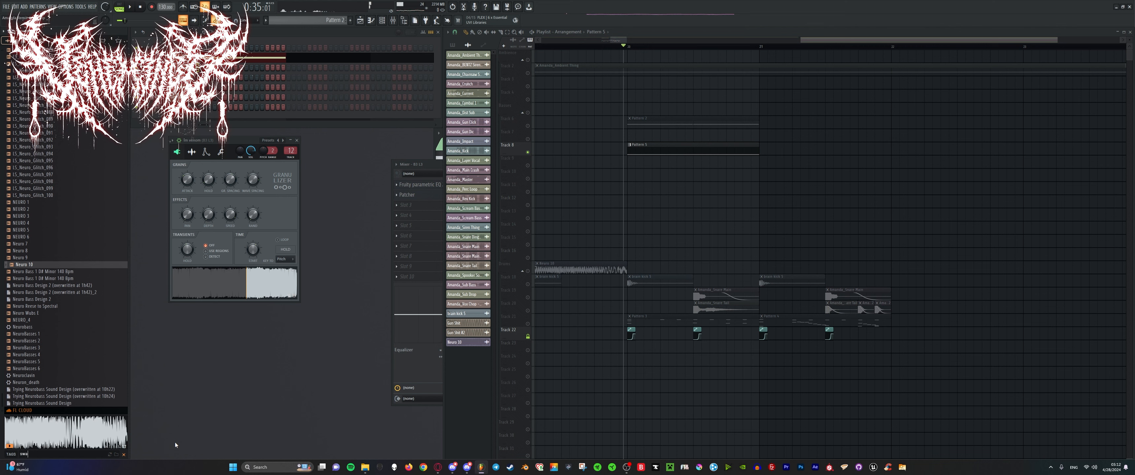
{"action": "type", "text": "rm"}
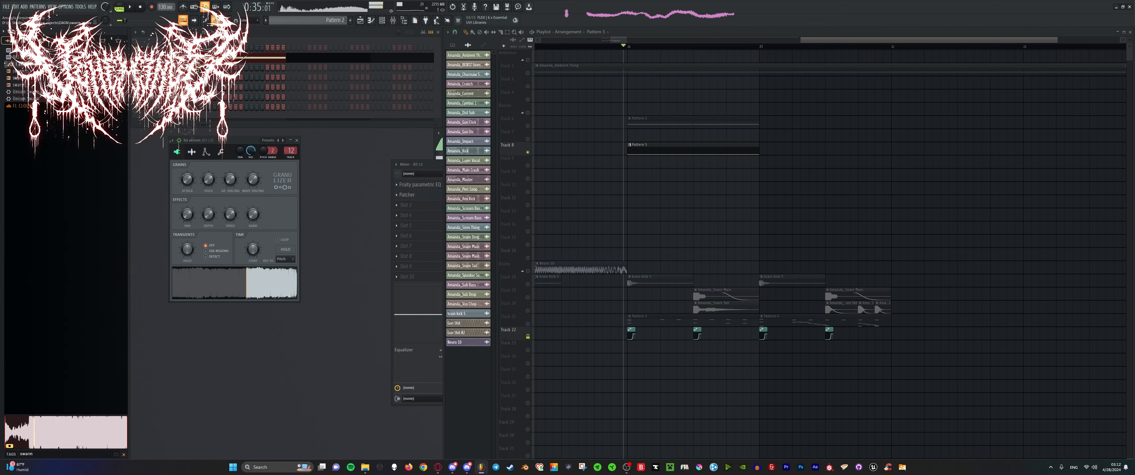
{"action": "left_click", "coordinate": [28, 85]}
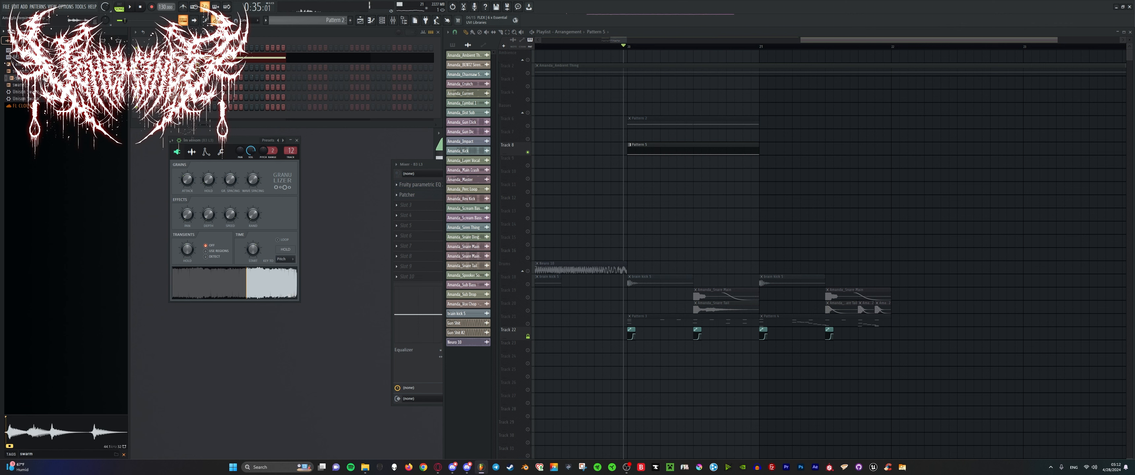
{"action": "left_click", "coordinate": [22, 71]}
{"action": "left_click", "coordinate": [23, 65]}
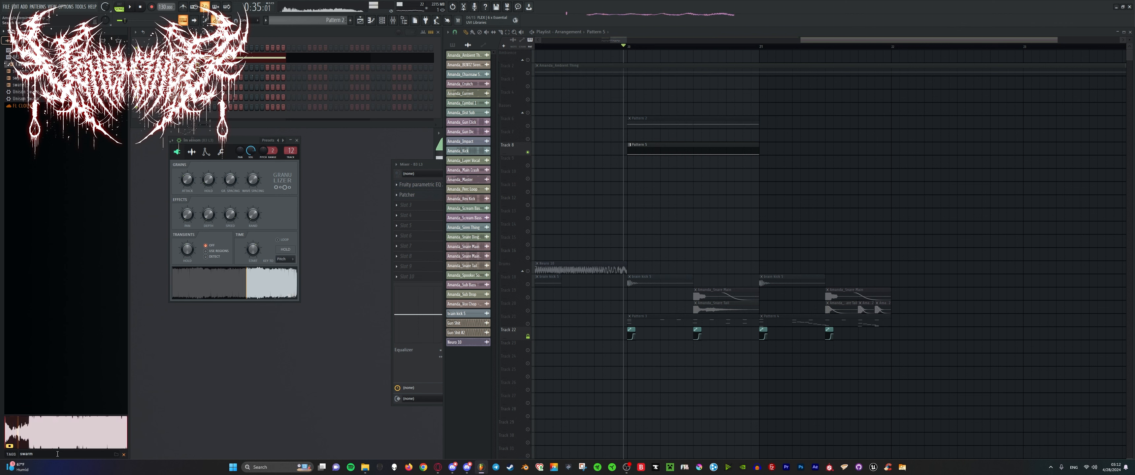
{"action": "left_click", "coordinate": [125, 455]}
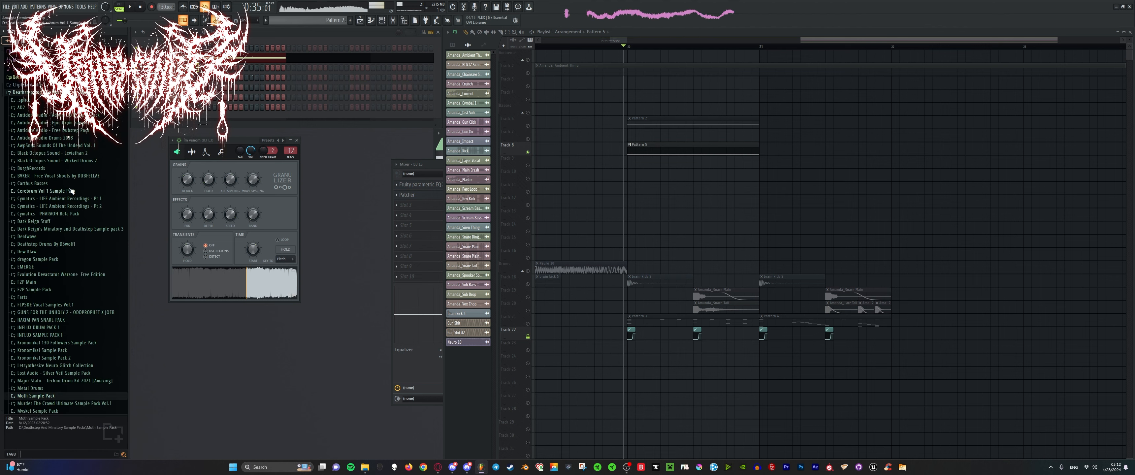
Search the browser for "vehemence" and open the bass samples folder in the sample pack.
{"action": "scroll", "coordinate": [75, 125], "scroll_direction": "down", "scroll_amount": 5}
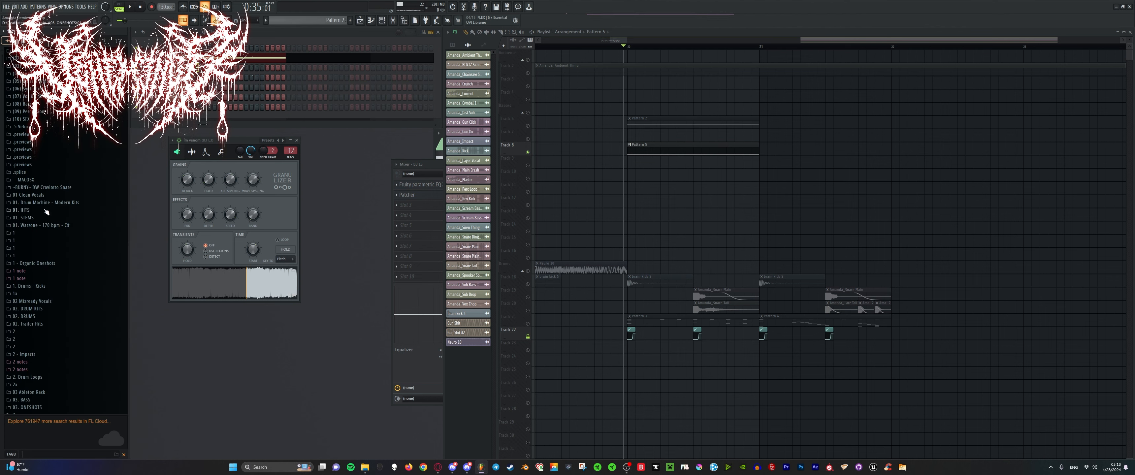
{"action": "scroll", "coordinate": [51, 153], "scroll_direction": "down", "scroll_amount": 3}
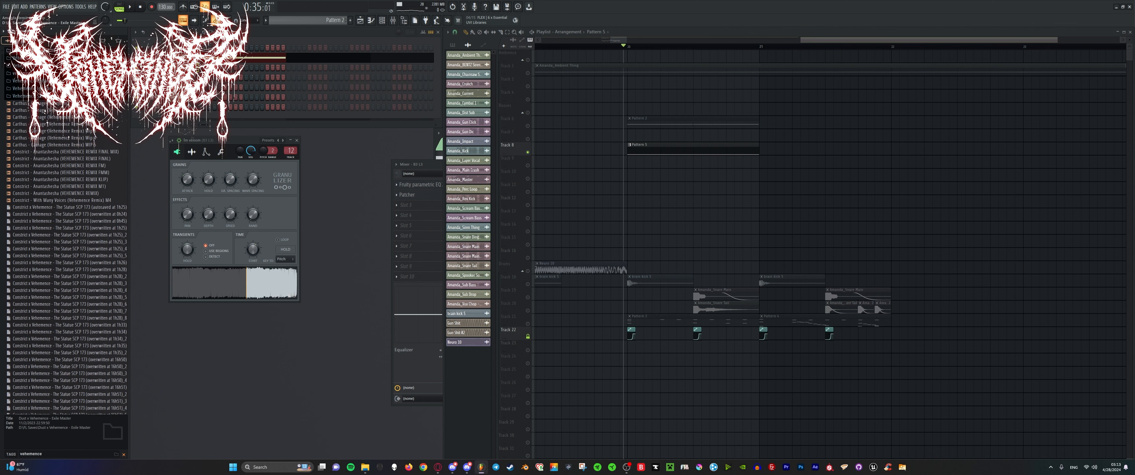
{"action": "scroll", "coordinate": [47, 124], "scroll_direction": "up", "scroll_amount": 10}
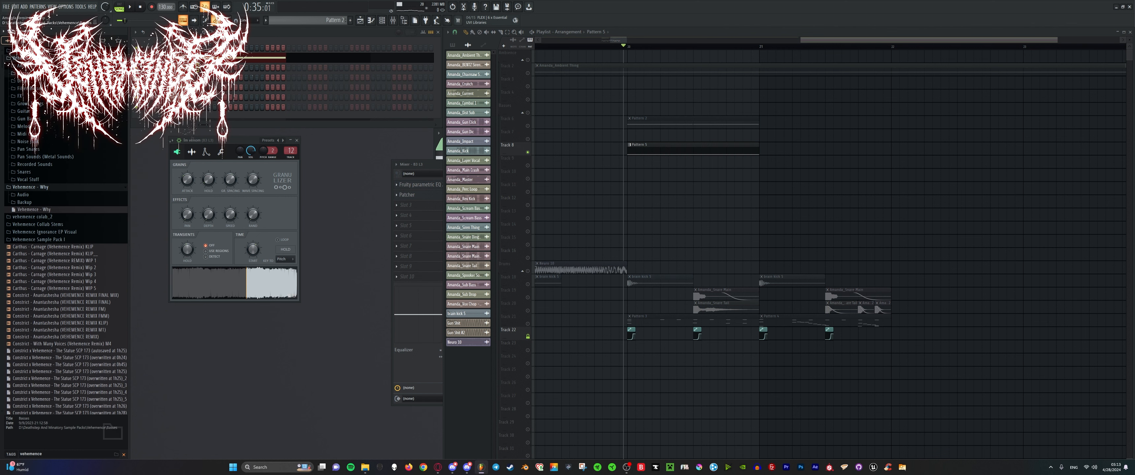
{"action": "scroll", "coordinate": [47, 124], "scroll_direction": "up", "scroll_amount": 3}
{"action": "left_click", "coordinate": [31, 111]}
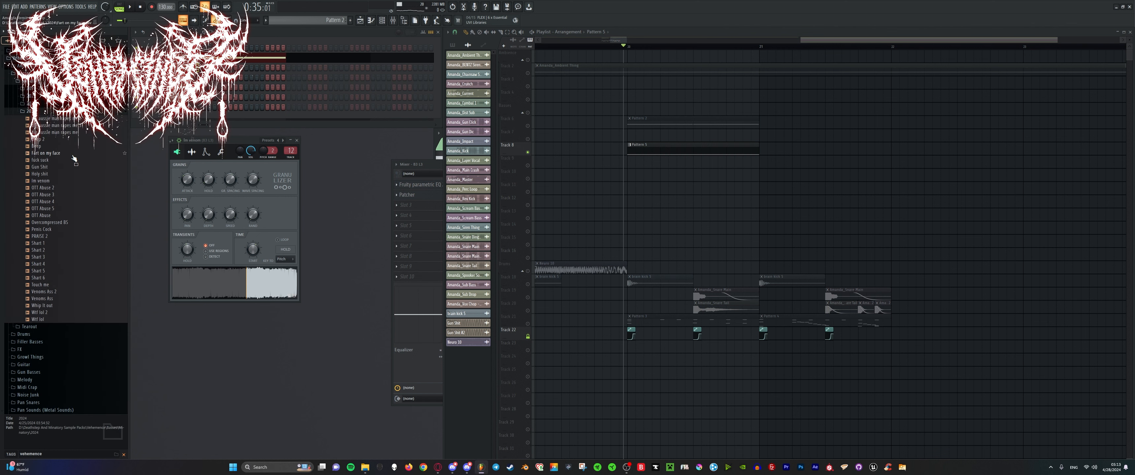
Audition the folder's bass samples, including Gun Shit and Holy shit, and load Holy shit into the bass channel.
{"action": "left_click", "coordinate": [77, 154]}
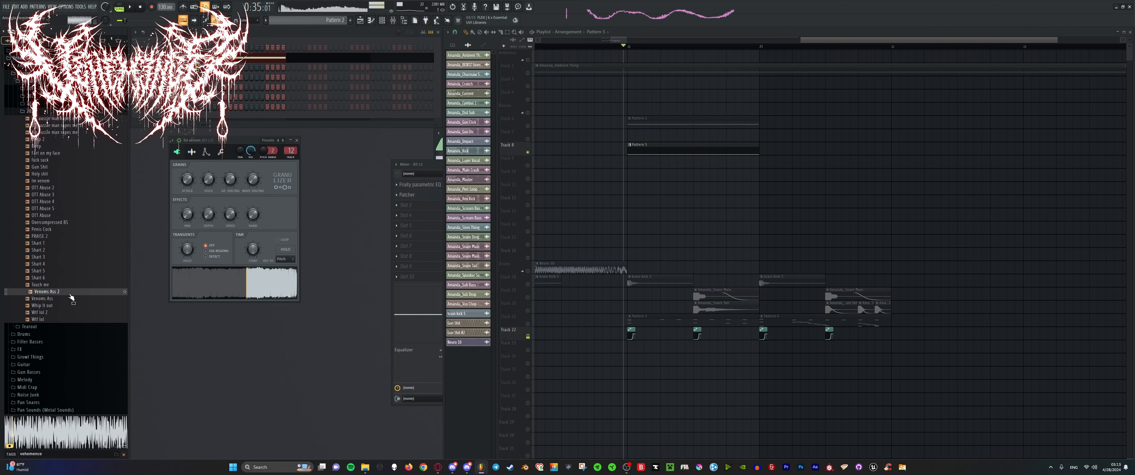
{"action": "left_click", "coordinate": [50, 161]}
{"action": "left_click", "coordinate": [51, 168]}
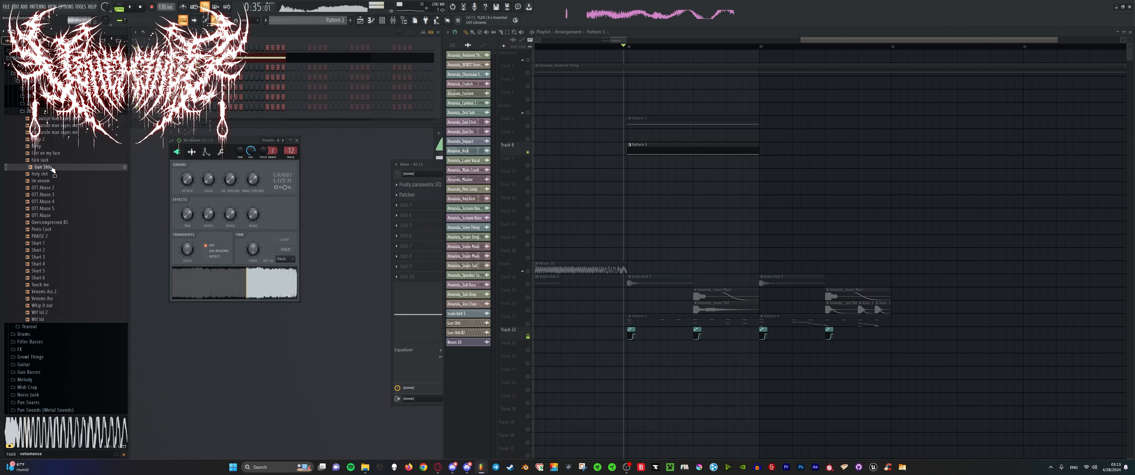
{"action": "left_click", "coordinate": [53, 175]}
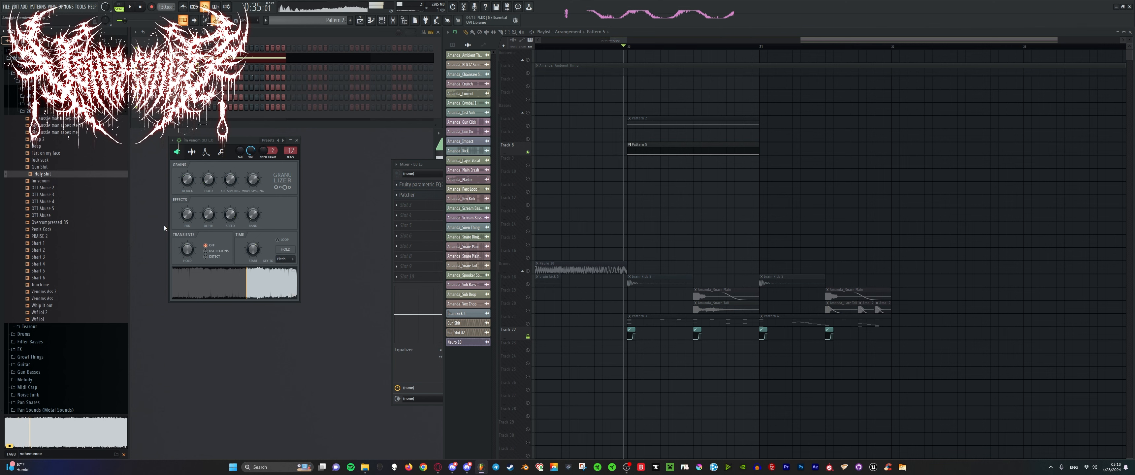
{"action": "left_click_drag", "start_coordinate": [254, 282], "coordinate": [254, 283]}
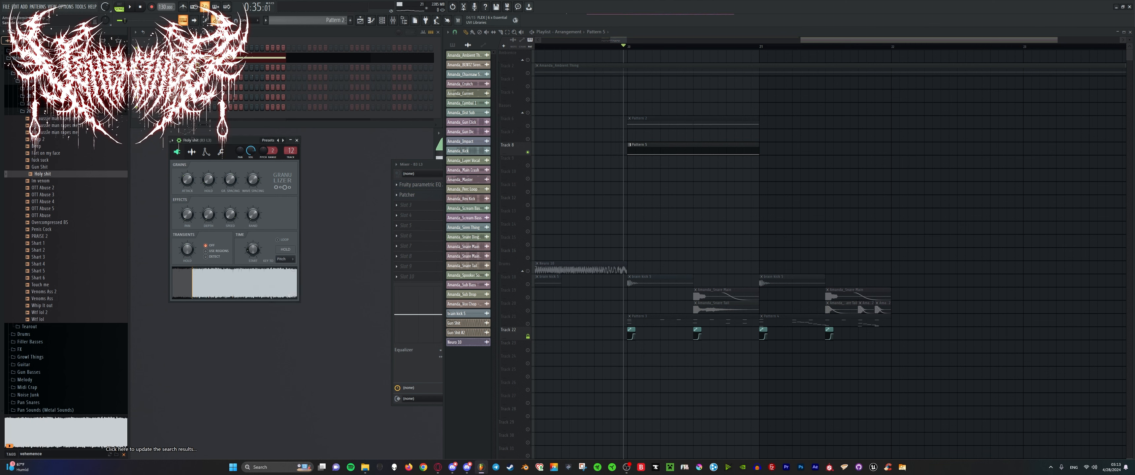
Open the channel's sample settings and try a lower time-stretching pitch on Holy shit, comparing it in playback.
{"action": "key", "text": "space"}
{"action": "left_click", "coordinate": [192, 152]}
{"action": "key", "text": "space"}
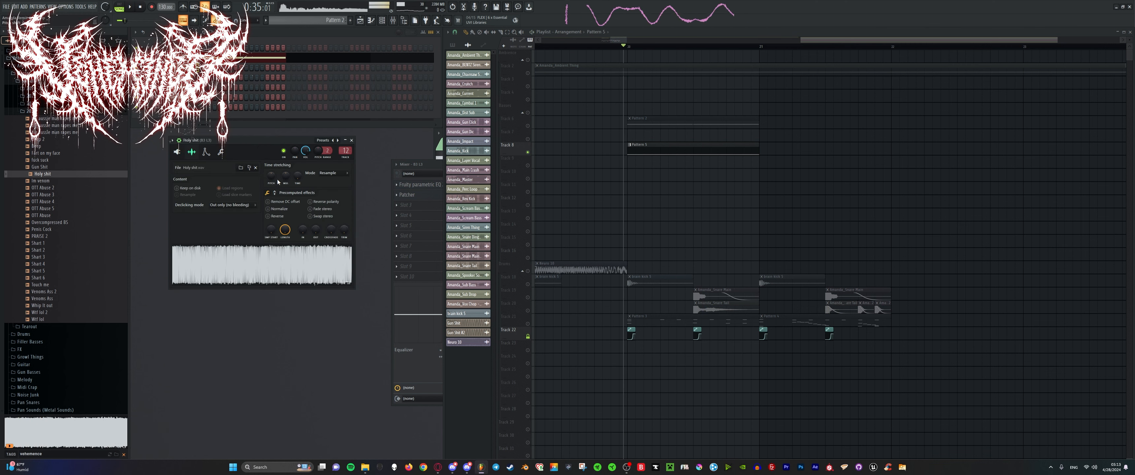
{"action": "left_click_drag", "start_coordinate": [271, 176], "coordinate": [271, 194]}
{"action": "key", "text": "space"}
{"action": "scroll", "coordinate": [659, 111], "scroll_direction": "down", "scroll_amount": 5}
{"action": "scroll", "coordinate": [659, 112], "scroll_direction": "up", "scroll_amount": 3}
{"action": "key", "text": "space"}
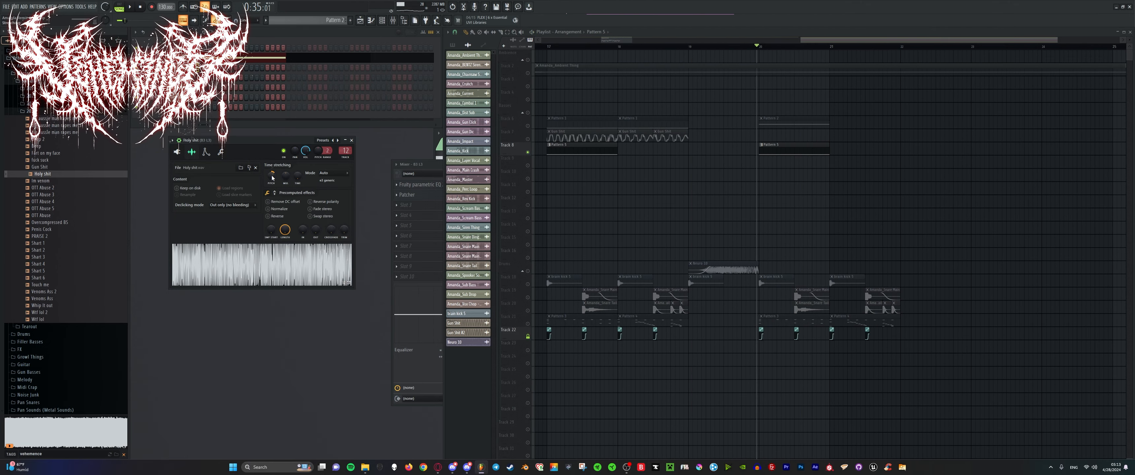
Play the arrangement from the start of the first bass section and turn off Track 8's solo.
{"action": "key", "text": "space"}
{"action": "left_click", "coordinate": [547, 44]}
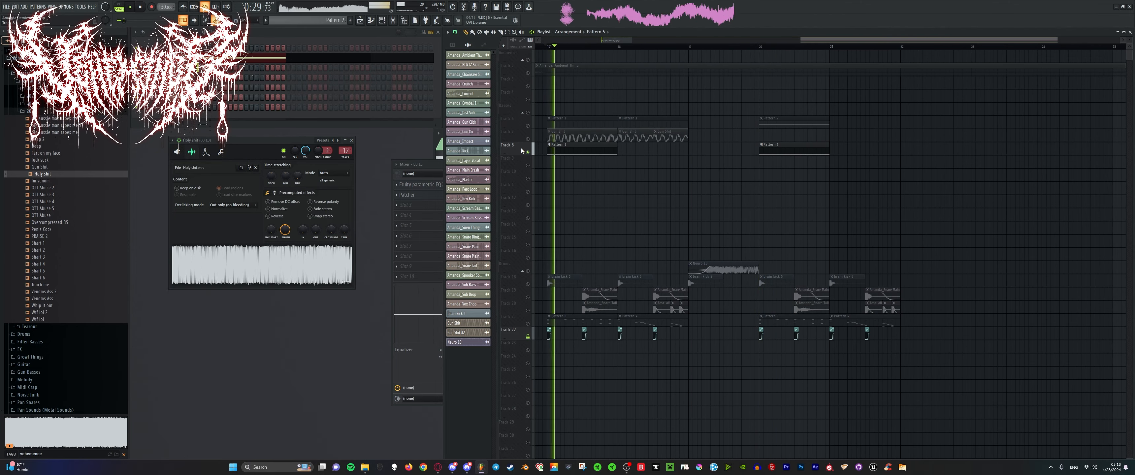
{"action": "left_click", "coordinate": [527, 152], "text": "ctrl"}
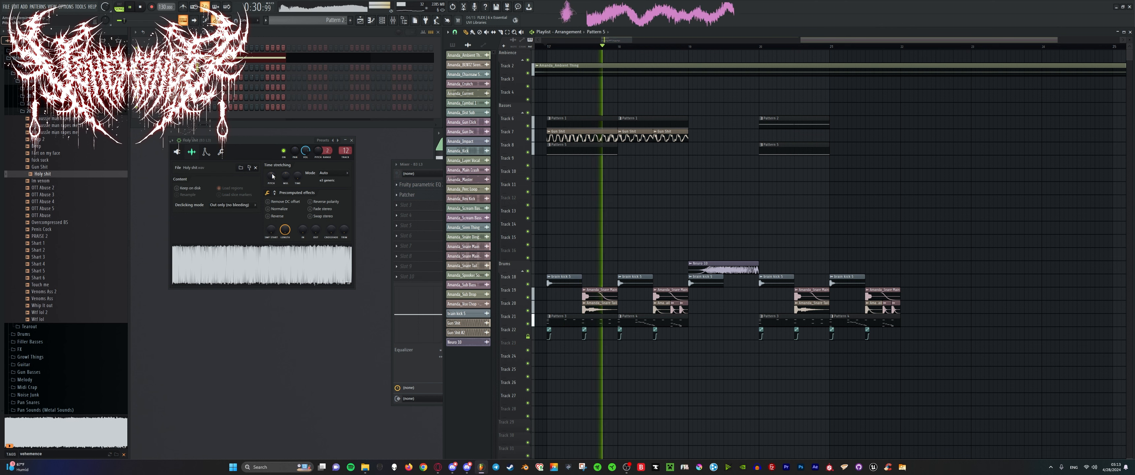
Lower the bass channel's time-stretching pitch and replace its sample with PRAISE 2, checking it in playback.
{"action": "key", "text": "space"}
{"action": "left_click_drag", "start_coordinate": [271, 176], "coordinate": [272, 189]}
{"action": "key", "text": "space"}
{"action": "key", "text": "space"}
{"action": "left_click_drag", "start_coordinate": [60, 237], "coordinate": [233, 255]}
{"action": "key", "text": "space"}
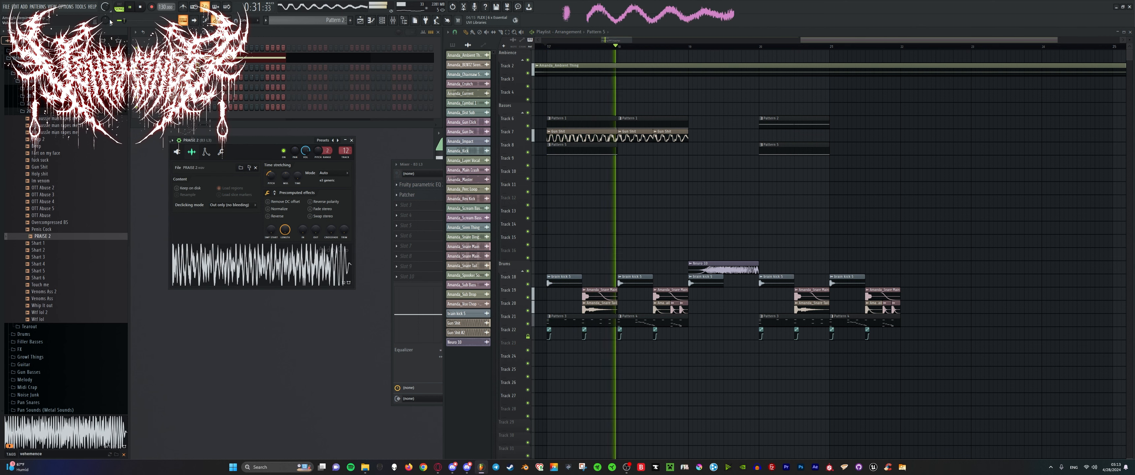
Try OTT Abuse 2 and Fuck suck as the bass channel's sample, checking each in playback.
{"action": "key", "text": "space"}
{"action": "left_click_drag", "start_coordinate": [42, 187], "coordinate": [229, 257]}
{"action": "key", "text": "space"}
{"action": "key", "text": "space"}
{"action": "left_click_drag", "start_coordinate": [42, 159], "coordinate": [196, 240]}
{"action": "key", "text": "space"}
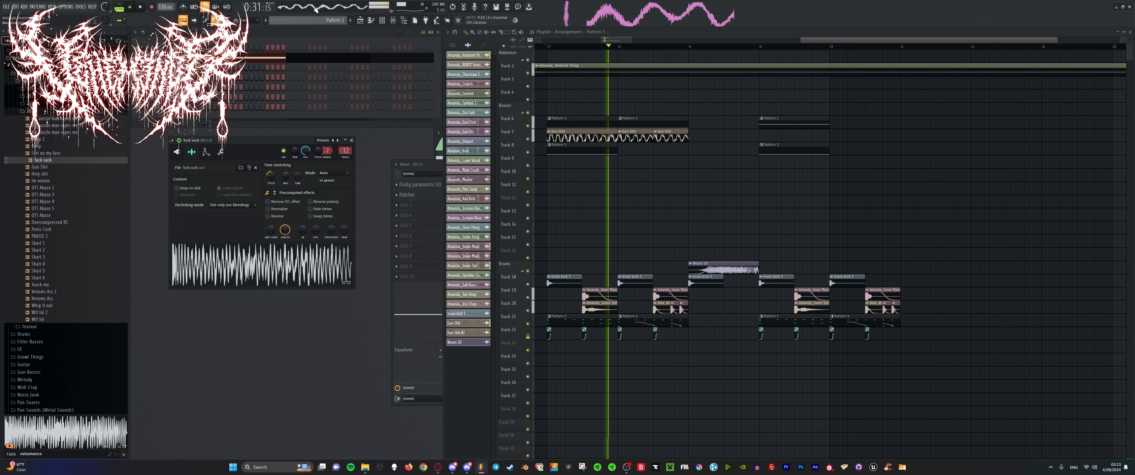
{"action": "key", "text": "space"}
Try Fart on my face in the bass channel, audition neighbouring samples, and swap in Gun Shit.
{"action": "left_click", "coordinate": [48, 153]}
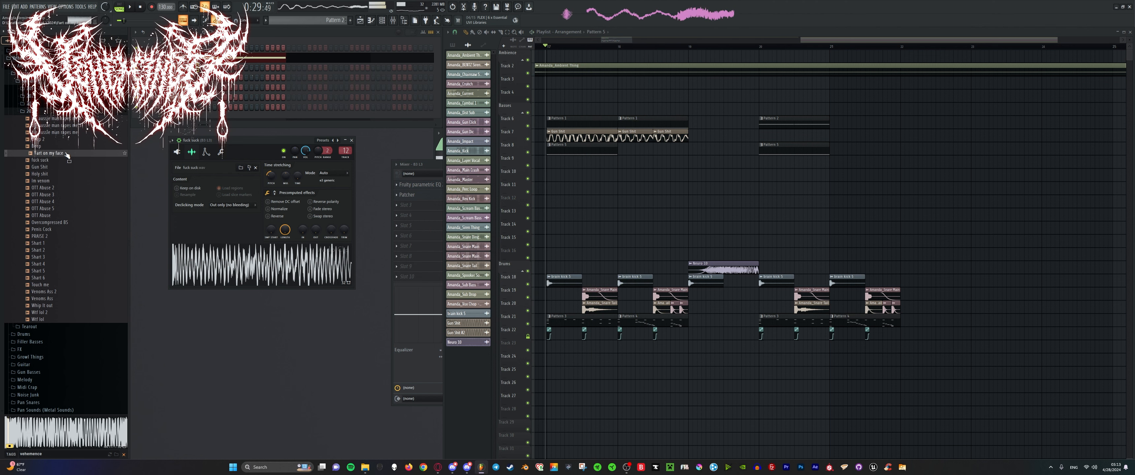
{"action": "left_click_drag", "start_coordinate": [235, 257], "coordinate": [235, 257]}
{"action": "left_click", "coordinate": [42, 147]}
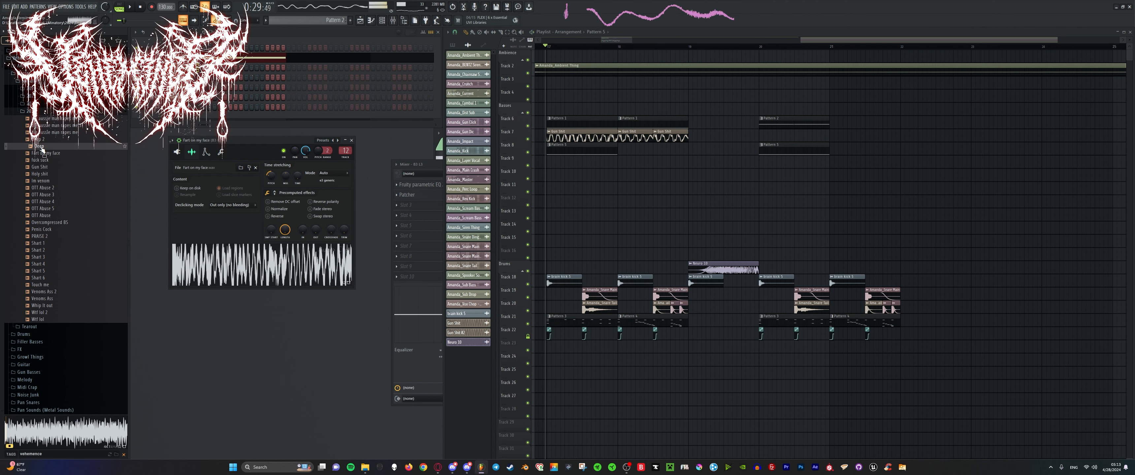
{"action": "left_click", "coordinate": [61, 223]}
{"action": "left_click", "coordinate": [60, 160]}
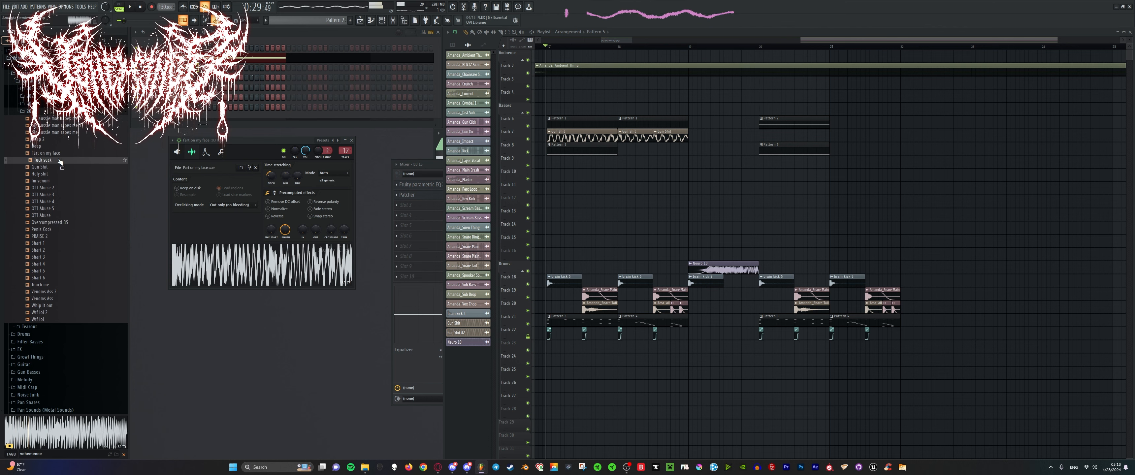
{"action": "left_click", "coordinate": [60, 167]}
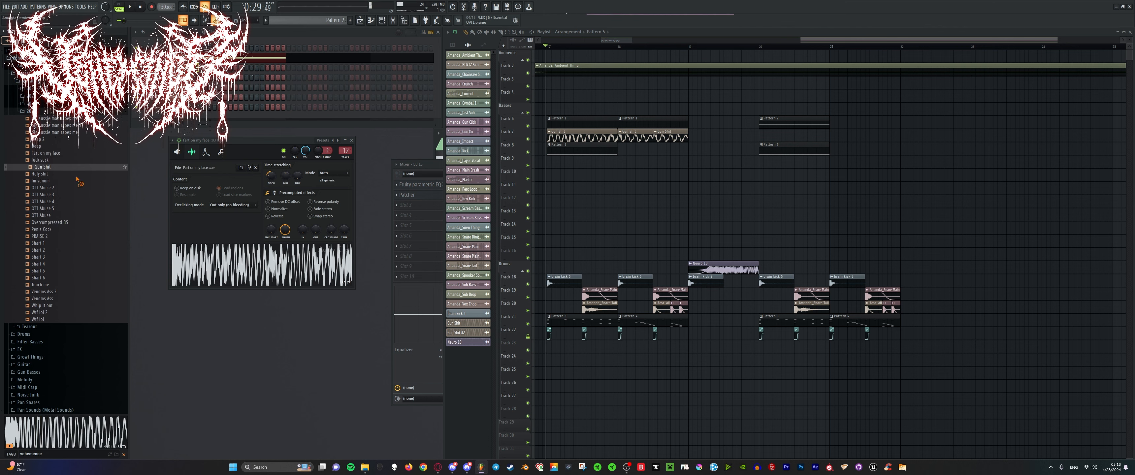
{"action": "left_click_drag", "start_coordinate": [77, 179], "coordinate": [253, 238]}
Audition more samples in the folder, load Holy shit back into the bass channel and play the arrangement.
{"action": "left_click", "coordinate": [61, 154]}
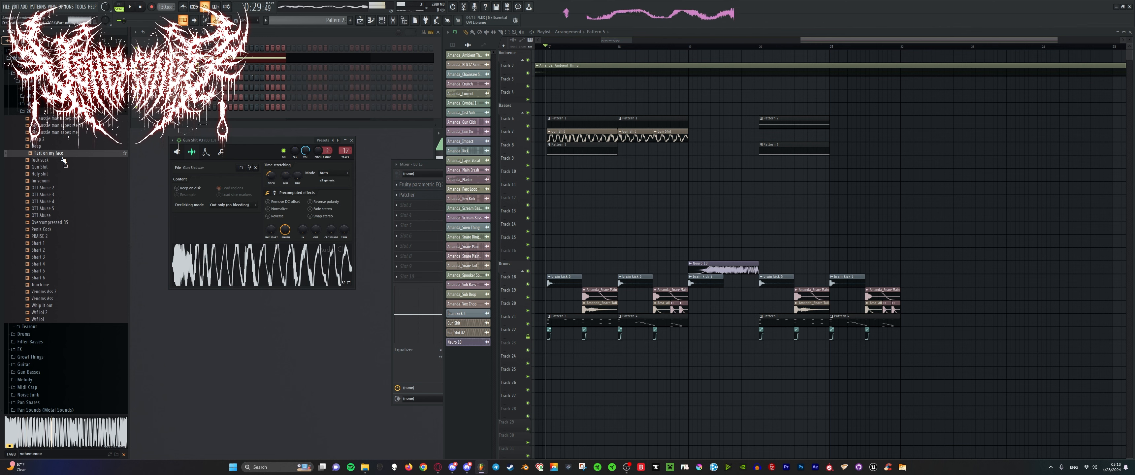
{"action": "left_click", "coordinate": [62, 161]}
{"action": "left_click", "coordinate": [59, 174]}
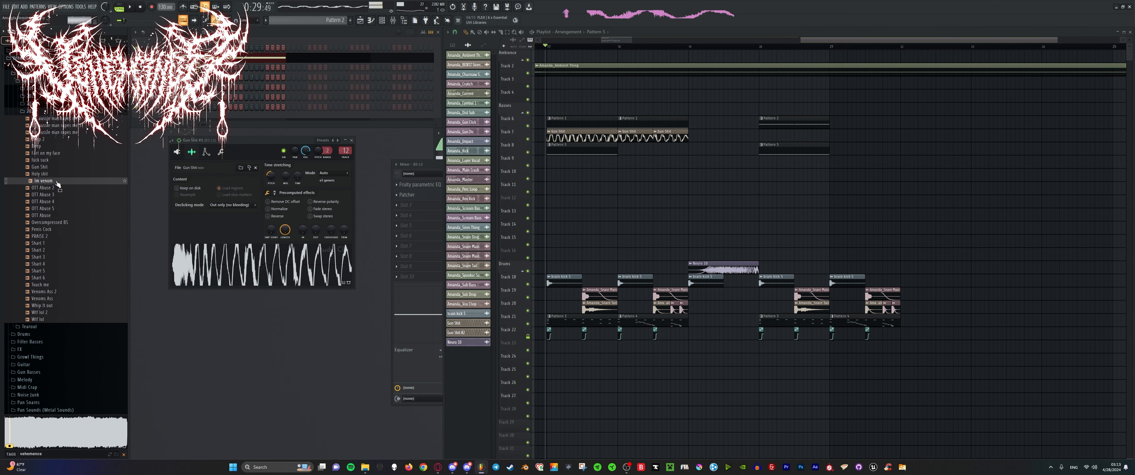
{"action": "left_click_drag", "start_coordinate": [100, 208], "coordinate": [54, 183]}
{"action": "left_click", "coordinate": [54, 182]}
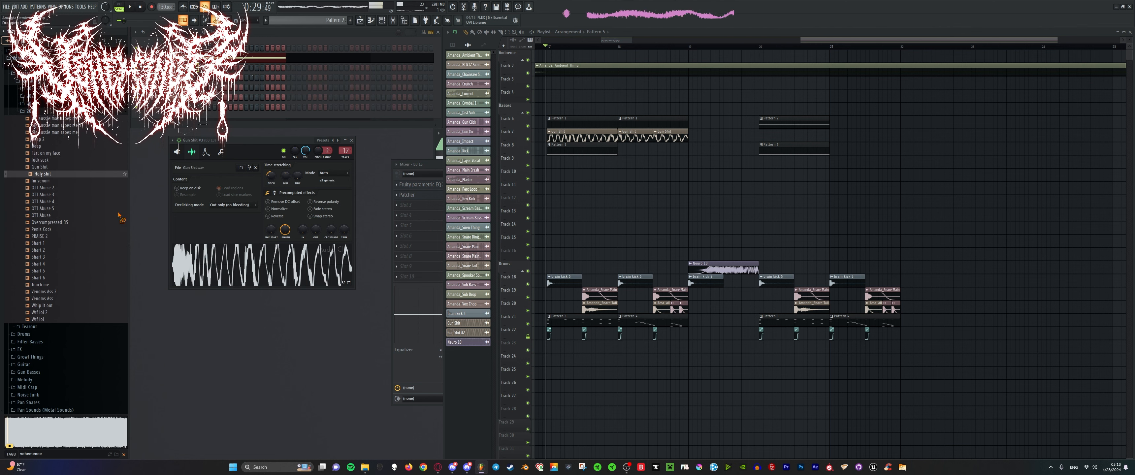
{"action": "left_click_drag", "start_coordinate": [119, 216], "coordinate": [260, 265]}
{"action": "key", "text": "space"}
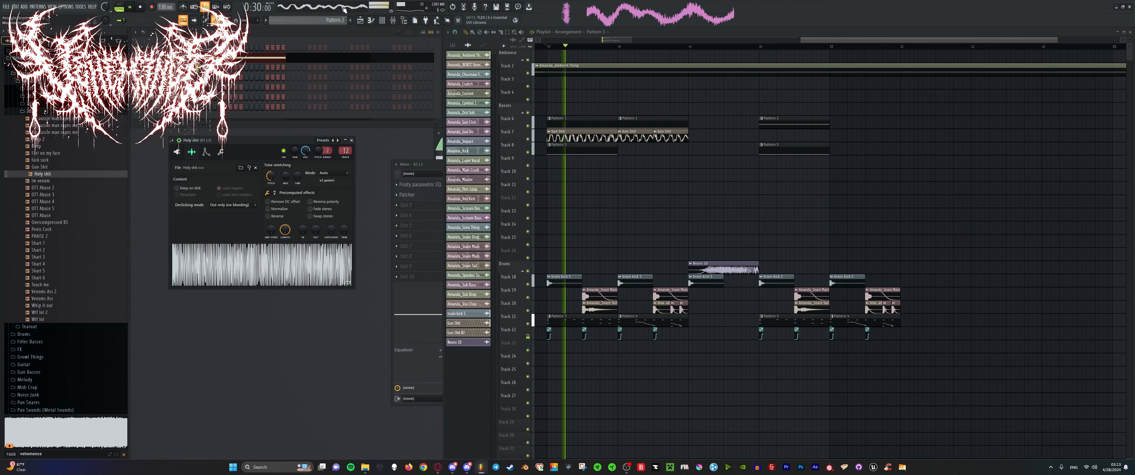
Bring up the mixer during playback and solo the BS L3 insert to hear the bass alone.
{"action": "left_click_drag", "start_coordinate": [426, 164], "coordinate": [273, 189]}
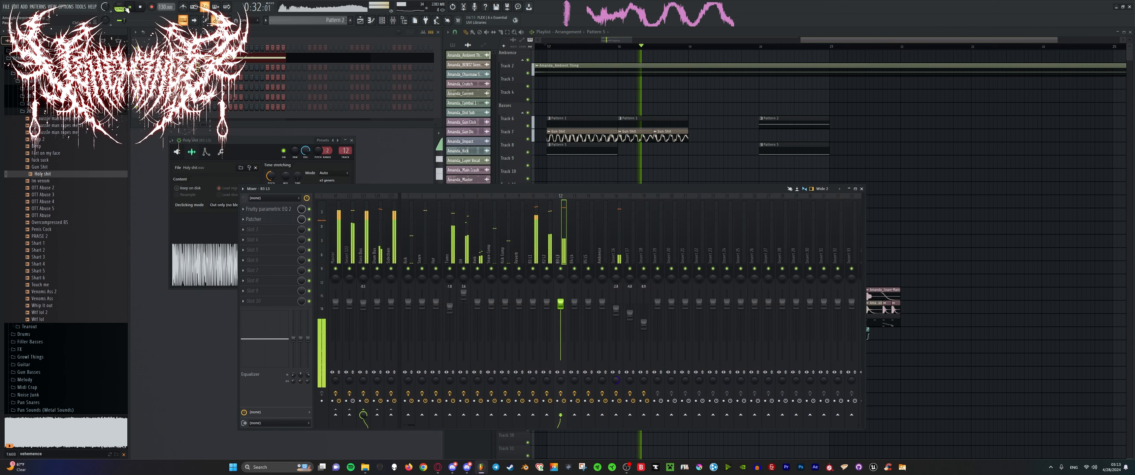
{"action": "key", "text": "space"}
{"action": "key", "text": "space"}
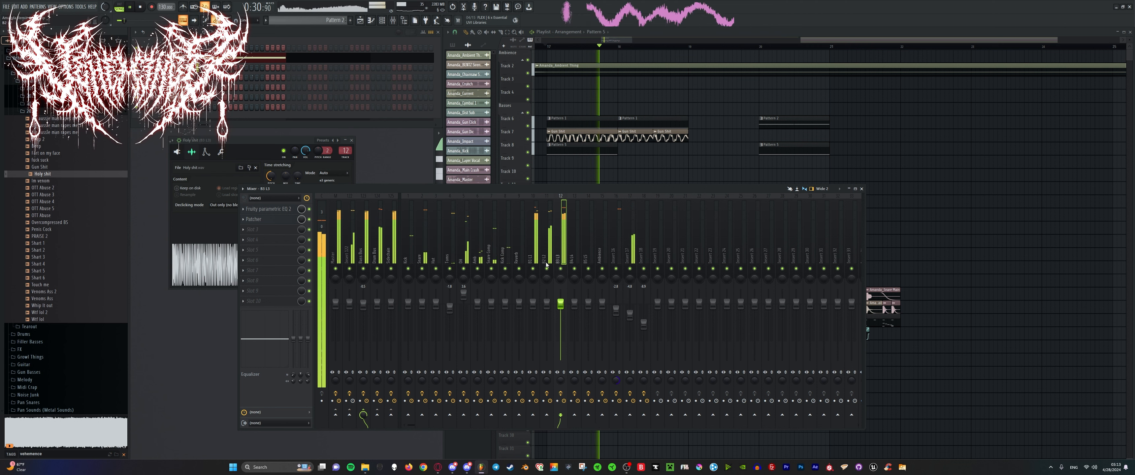
{"action": "right_click", "coordinate": [560, 269]}
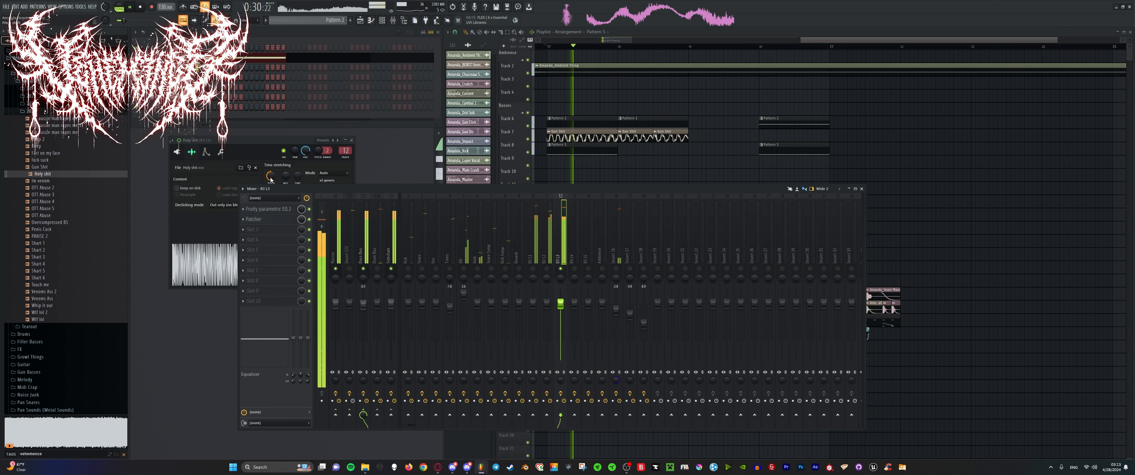
Try a slightly higher time-stretching pitch on Holy shit and check the soloed bass in playback.
{"action": "left_click_drag", "start_coordinate": [271, 180], "coordinate": [272, 176]}
{"action": "key", "text": "space"}
{"action": "key", "text": "space"}
{"action": "key", "text": "space"}
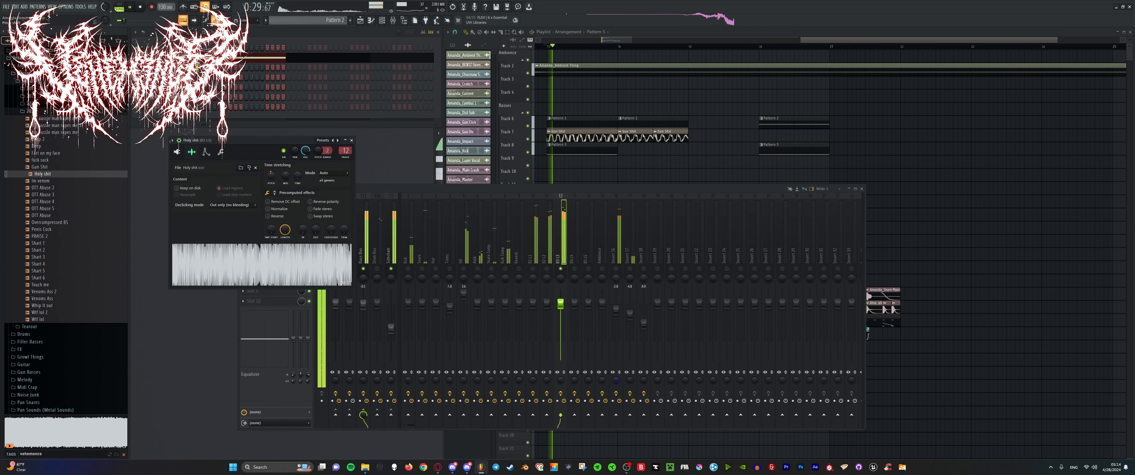
Turn off the BS L3 solo and lower Holy shit's time-stretching pitch, checking it in the full mix.
{"action": "right_click", "coordinate": [561, 269]}
{"action": "key", "text": "space"}
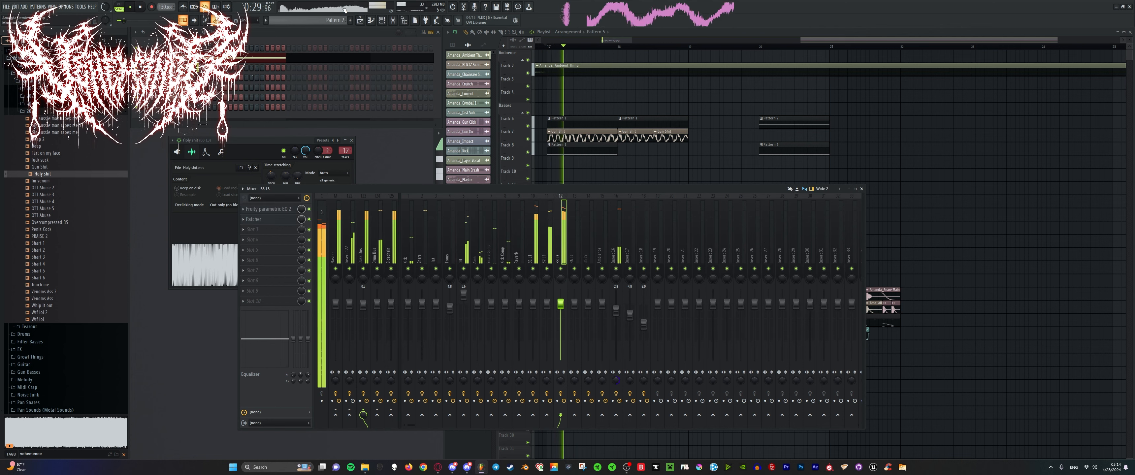
{"action": "left_click_drag", "start_coordinate": [271, 175], "coordinate": [271, 184]}
{"action": "key", "text": "space"}
{"action": "key", "text": "space"}
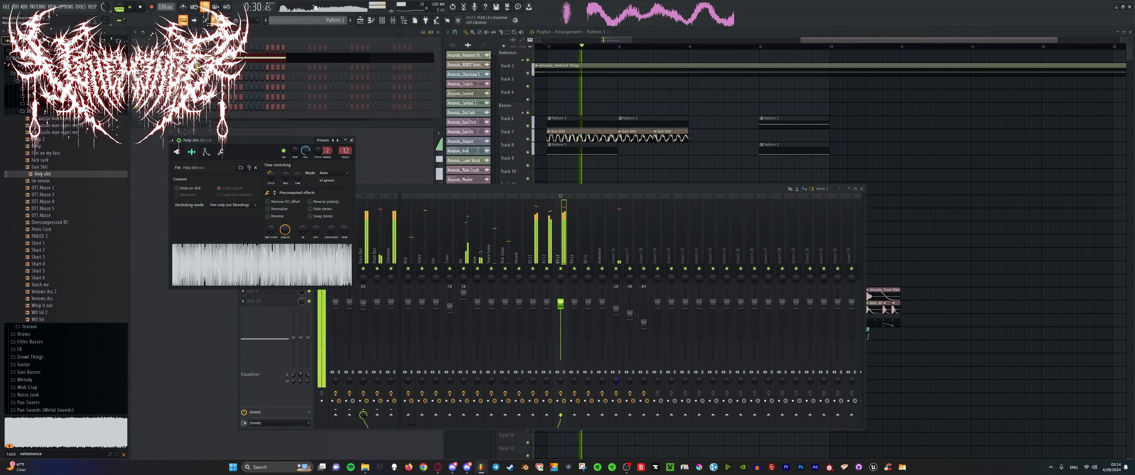
{"action": "key", "text": "space"}
Solo Track 8 and Track 7 in turn to compare the basses, and play all tracks together again.
{"action": "right_click", "coordinate": [528, 153]}
{"action": "key", "text": "space"}
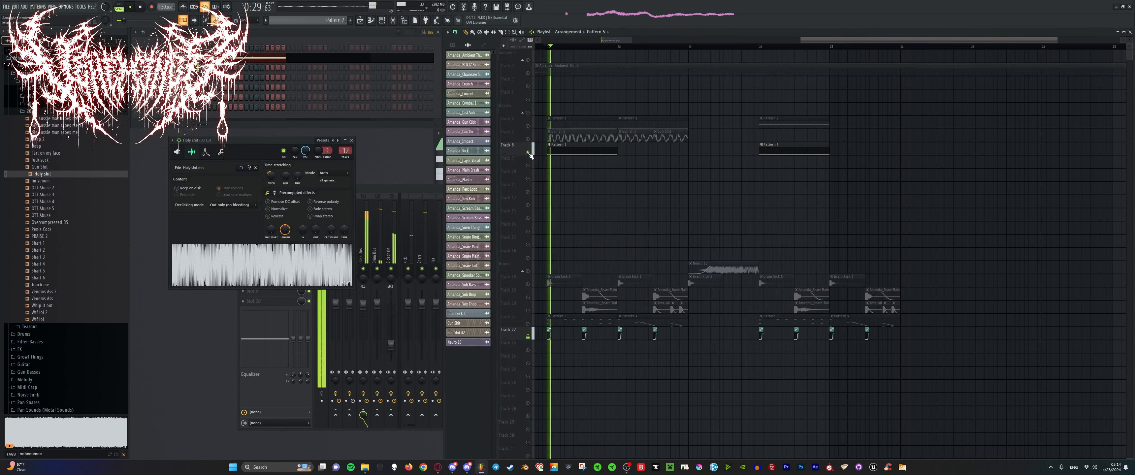
{"action": "key", "text": "space"}
{"action": "right_click", "coordinate": [528, 139]}
{"action": "key", "text": "space"}
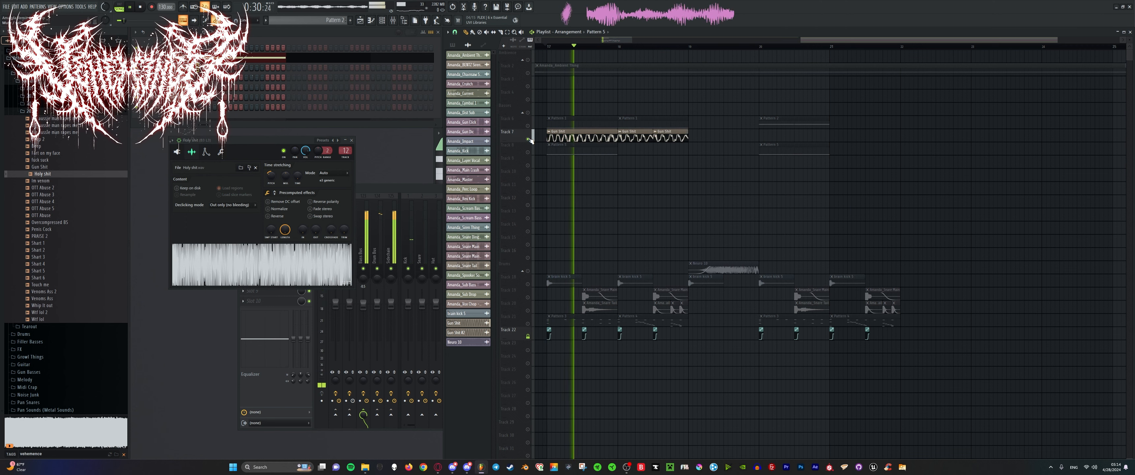
{"action": "key", "text": "space"}
{"action": "right_click", "coordinate": [528, 139]}
{"action": "key", "text": "space"}
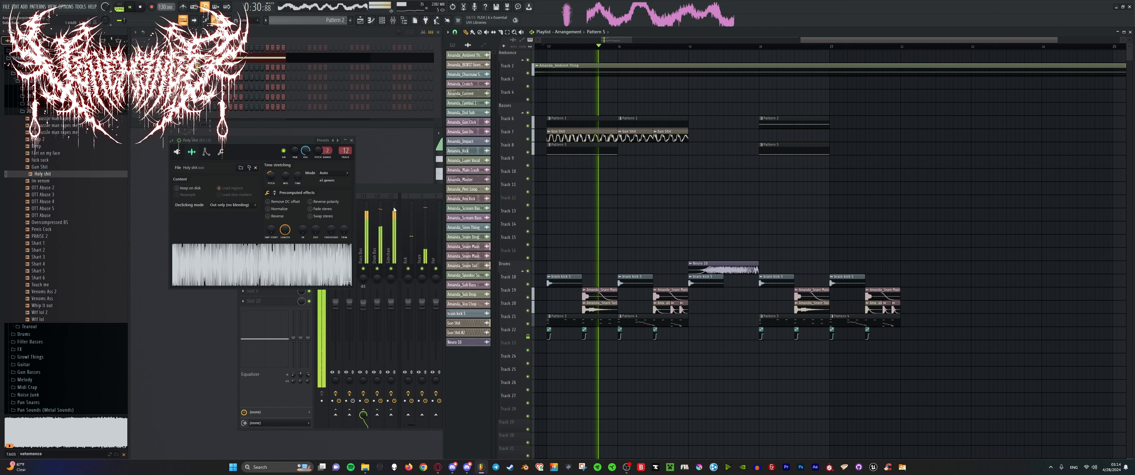
Solo the BS L3 insert in the mixer during playback and open its Patcher effect.
{"action": "left_click", "coordinate": [401, 190]}
{"action": "right_click", "coordinate": [561, 269]}
{"action": "key", "text": "space"}
{"action": "key", "text": "space"}
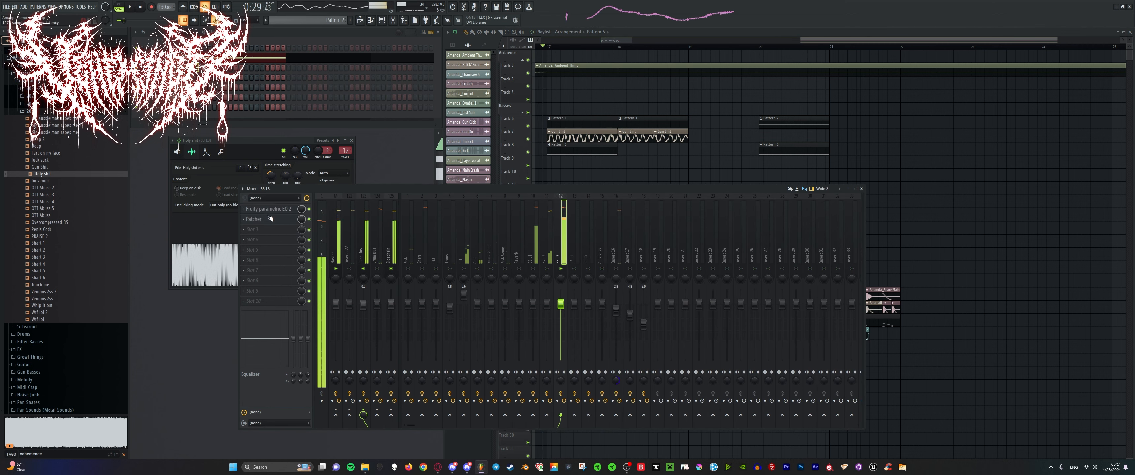
{"action": "left_click", "coordinate": [271, 219]}
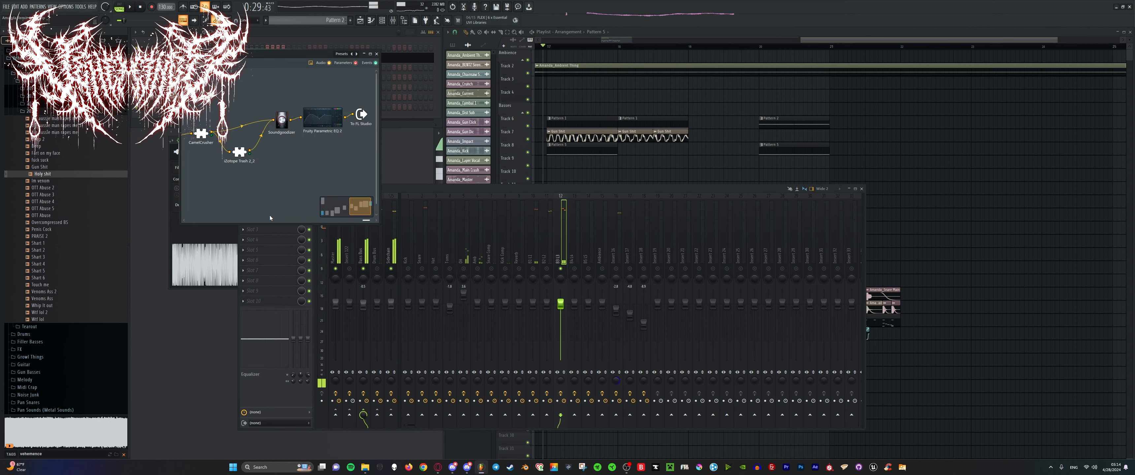
Open iZotope Trash 2 in the patch and examine its Convolve impulse responses and mic options.
{"action": "double_click", "coordinate": [247, 158]}
{"action": "left_click", "coordinate": [631, 285]}
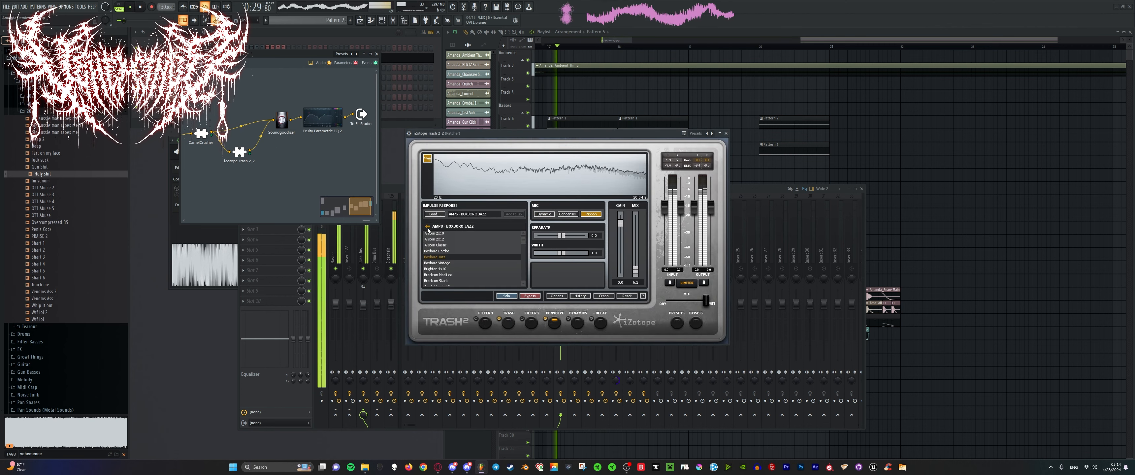
{"action": "left_click", "coordinate": [591, 214]}
Open the patch's Fruity Parametric EQ 2 and slightly reduce the low-frequency boost while listening.
{"action": "key", "text": "space"}
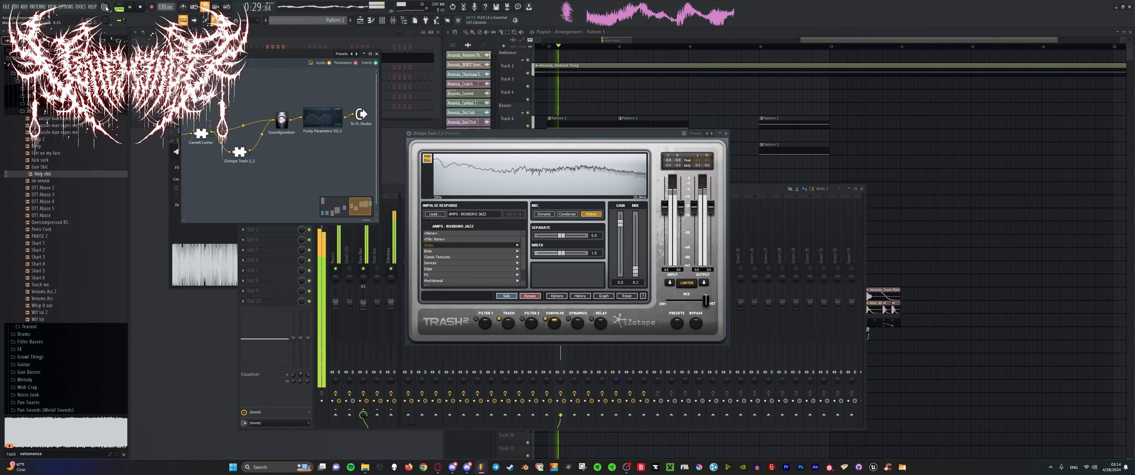
{"action": "left_click", "coordinate": [323, 116]}
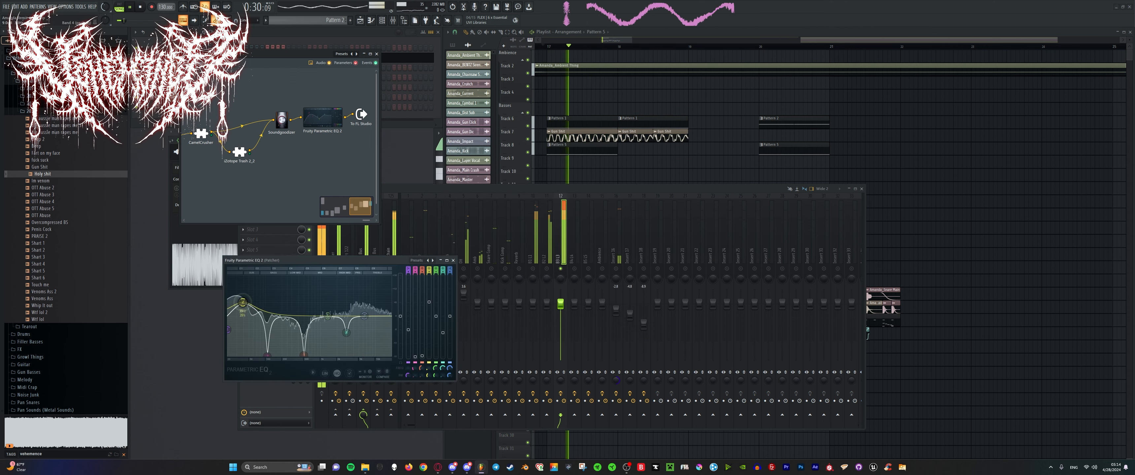
{"action": "left_click_drag", "start_coordinate": [243, 302], "coordinate": [245, 306]}
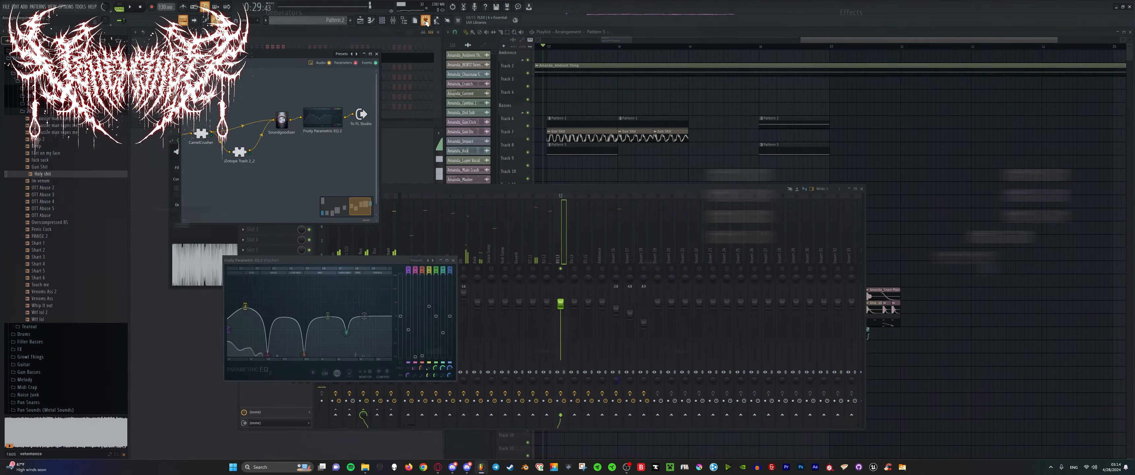
Add CamelCrusher to the patch between Fruity Parametric EQ 2 and the output, open it and check it in playback.
{"action": "key", "text": "F8"}
{"action": "left_click_drag", "start_coordinate": [992, 43], "coordinate": [408, 122]}
{"action": "left_click_drag", "start_coordinate": [263, 117], "coordinate": [316, 100]}
{"action": "double_click", "coordinate": [317, 100]}
{"action": "key", "text": "space"}
{"action": "key", "text": "space"}
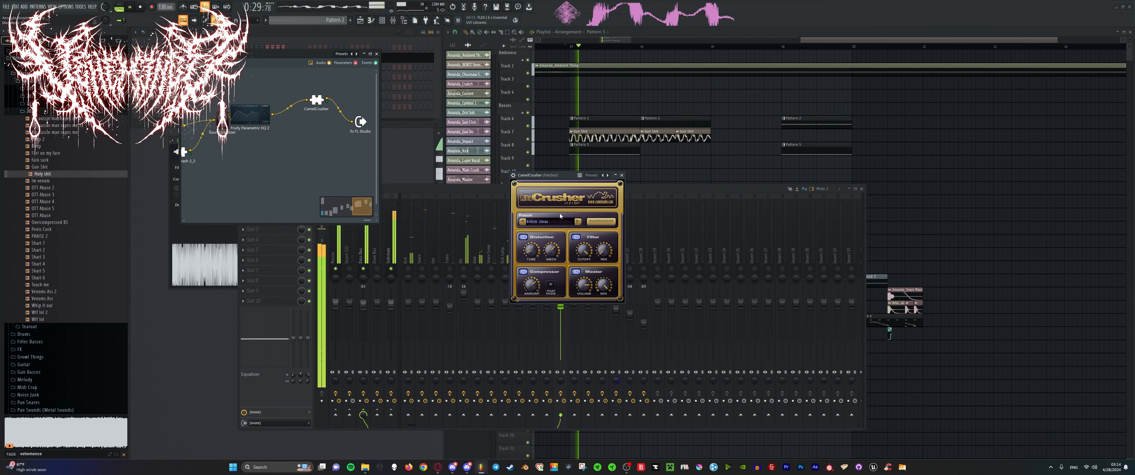
{"action": "key", "text": "space"}
{"action": "left_click_drag", "start_coordinate": [568, 176], "coordinate": [355, 205]}
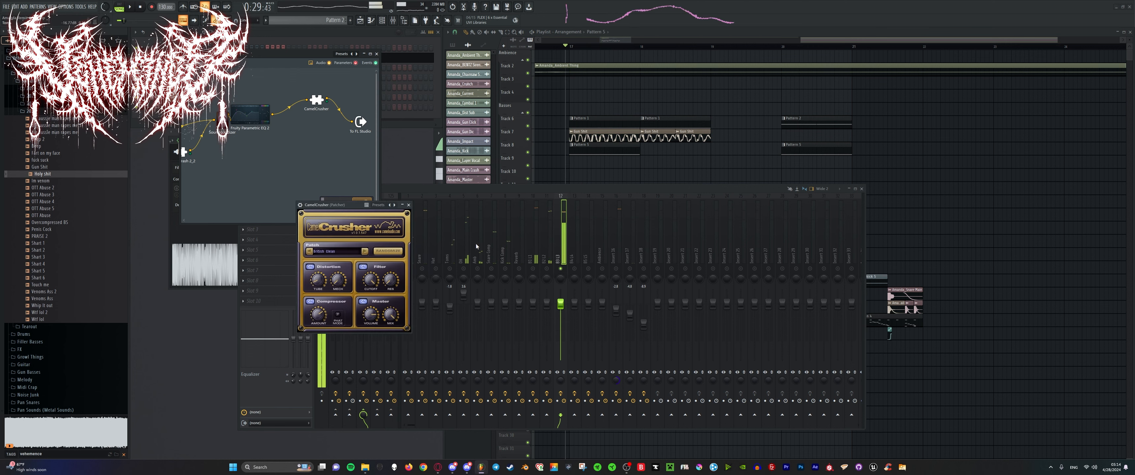
Turn off the BS L3 solo and play the arrangement to hear the crushed bass in context.
{"action": "right_click", "coordinate": [561, 269]}
{"action": "key", "text": "space"}
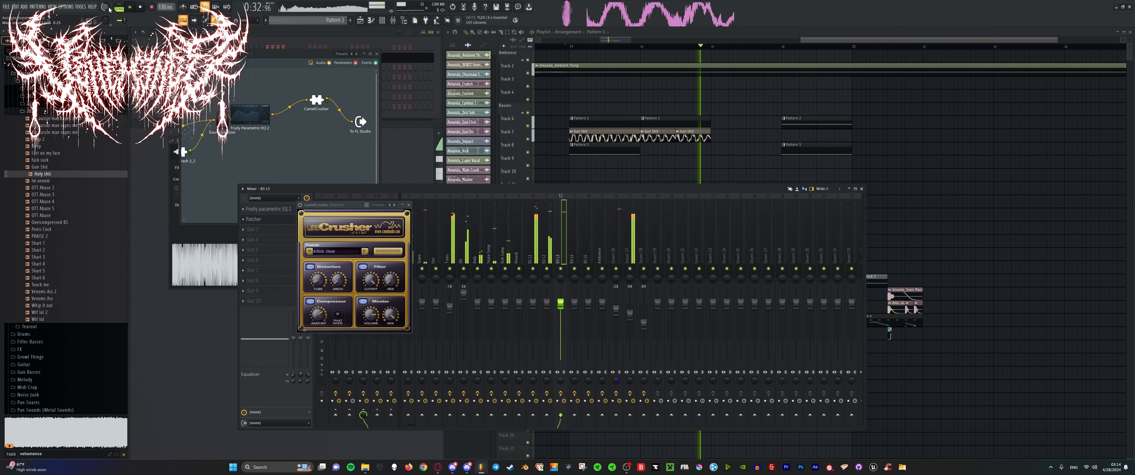
{"action": "key", "text": "space"}
{"action": "key", "text": "space"}
{"action": "left_click_drag", "start_coordinate": [108, 8], "coordinate": [108, 1]}
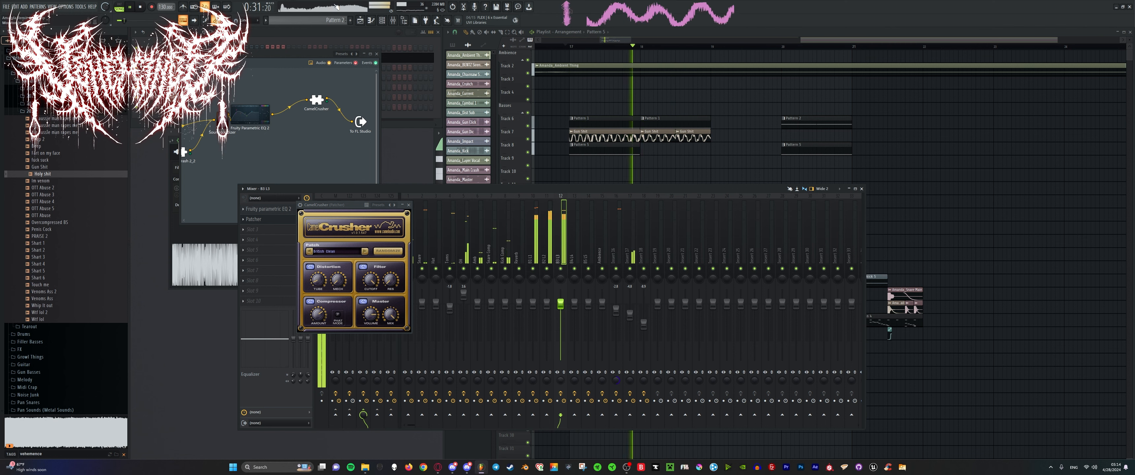
{"action": "left_click", "coordinate": [503, 46]}
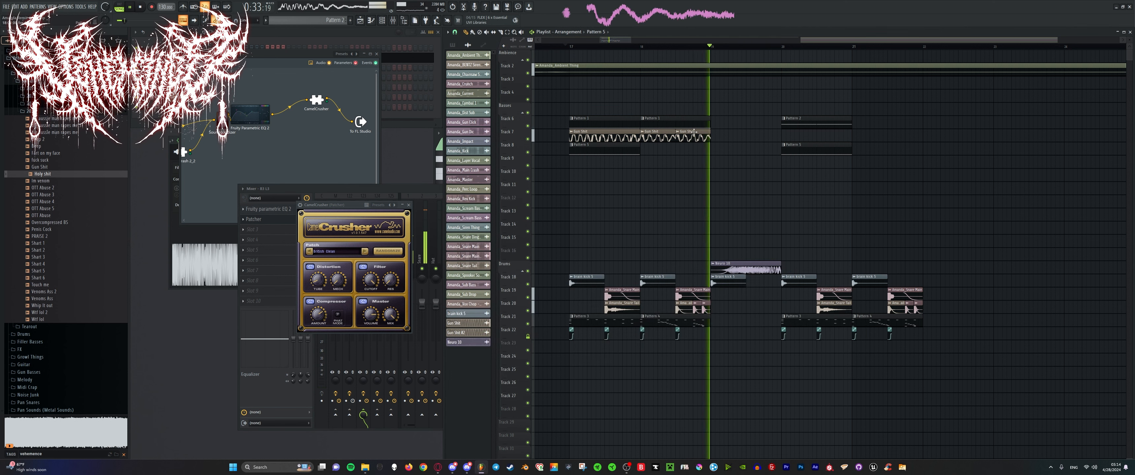
{"action": "key", "text": "space"}
Solo Track 7 in the playlist, play it, and select the BS L2 insert in the mixer.
{"action": "right_click", "coordinate": [527, 139]}
{"action": "key", "text": "space"}
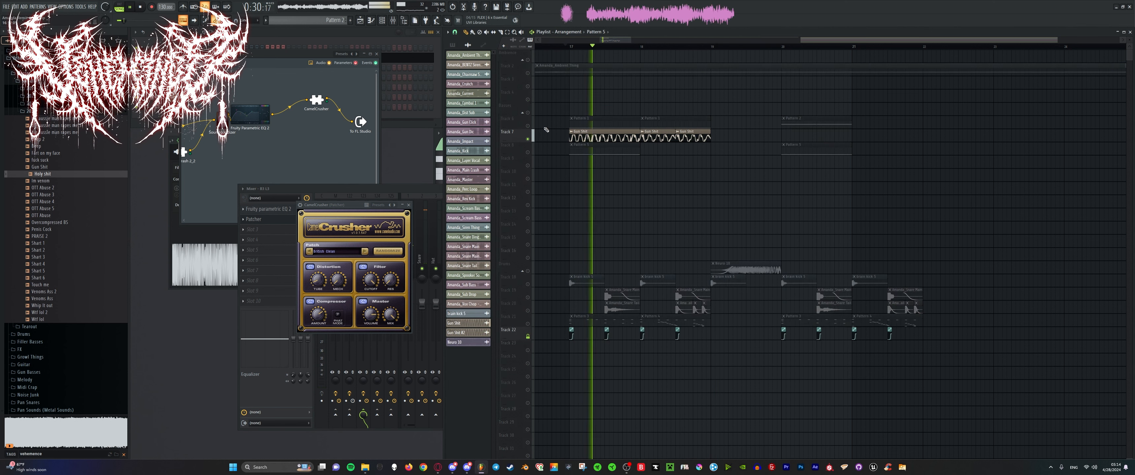
{"action": "left_click", "coordinate": [405, 190]}
{"action": "left_click", "coordinate": [549, 233]}
{"action": "key", "text": "space"}
{"action": "left_click_drag", "start_coordinate": [486, 189], "coordinate": [711, 196]}
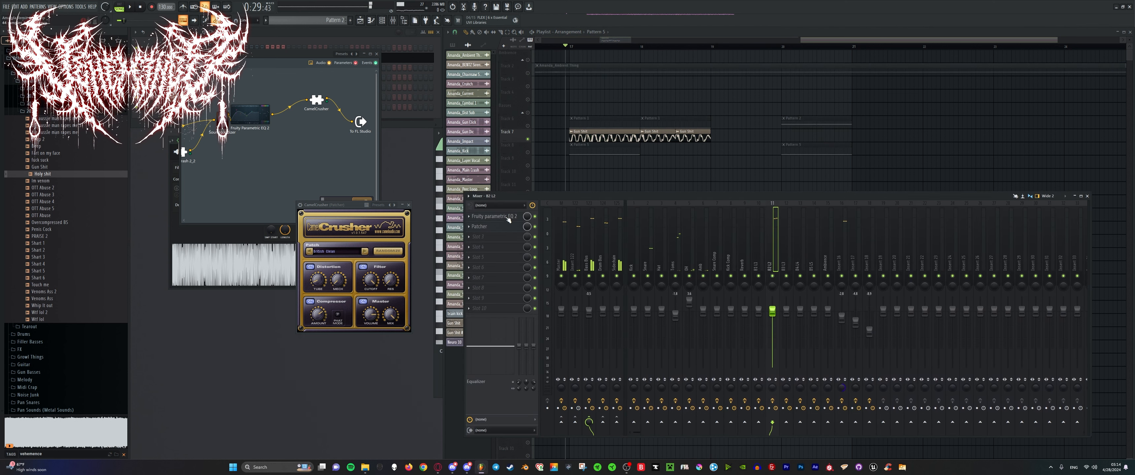
Add a Fruity Parametric EQ 2 after Patcher in the BS L2 insert's effect chain.
{"action": "left_click", "coordinate": [499, 237]}
{"action": "type", "text": "pa"}
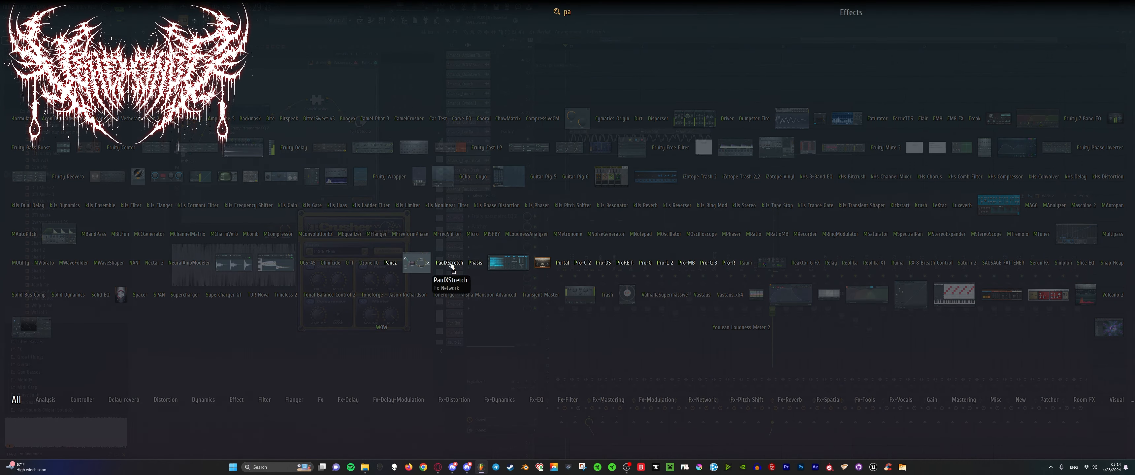
{"action": "type", "text": "ra"}
{"action": "left_click", "coordinate": [1006, 152]}
Shape the new EQ with a deep mid-frequency cut and shallower cuts in the upper range while Track 7 plays.
{"action": "key", "text": "space"}
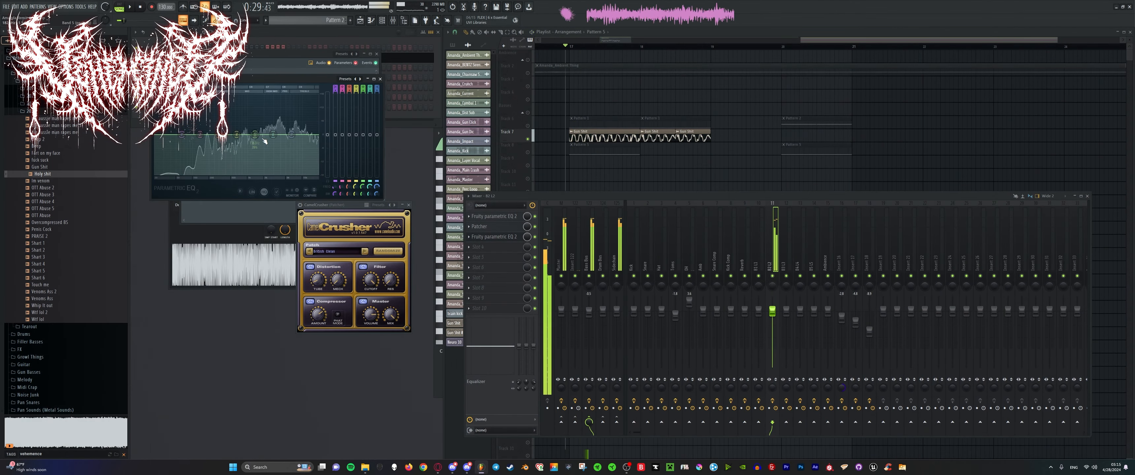
{"action": "left_click_drag", "start_coordinate": [284, 162], "coordinate": [283, 148]}
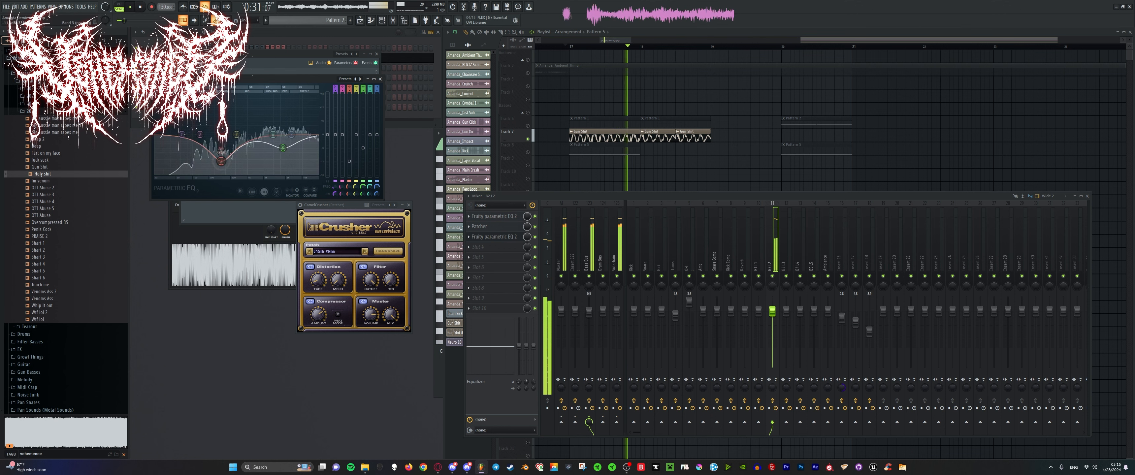
{"action": "left_click_drag", "start_coordinate": [219, 135], "coordinate": [225, 168]}
{"action": "left_click_drag", "start_coordinate": [291, 135], "coordinate": [289, 152]}
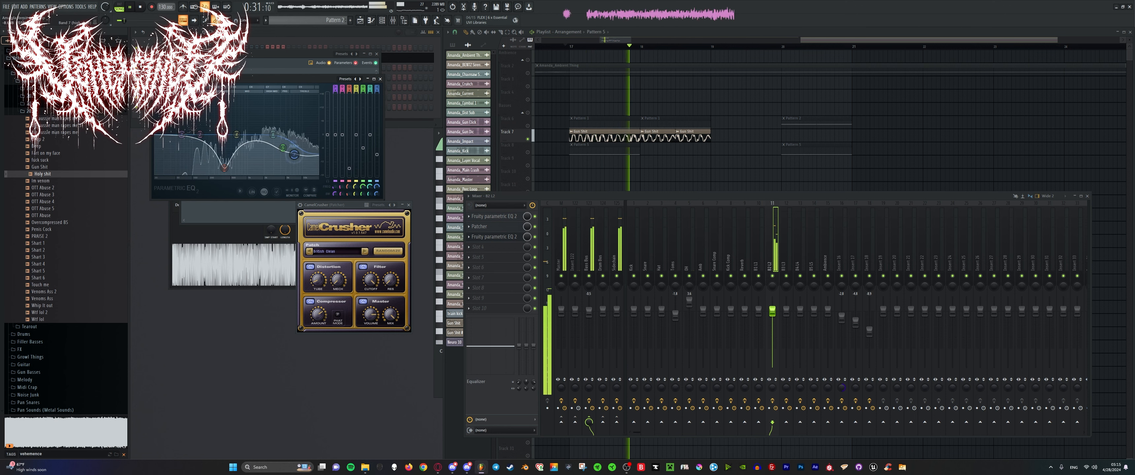
Turn off the Track 7 solo and play the arrangement to hear the EQ'd bass in context.
{"action": "key", "text": "space"}
{"action": "key", "text": "space"}
{"action": "right_click", "coordinate": [528, 139]}
{"action": "key", "text": "space"}
{"action": "key", "text": "space"}
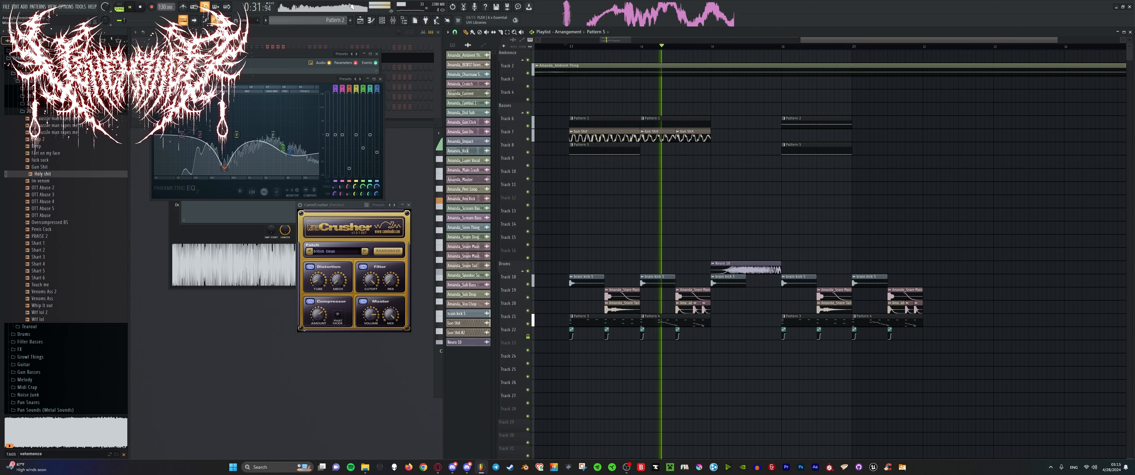
{"action": "scroll", "coordinate": [616, 84], "scroll_direction": "up", "scroll_amount": 3}
{"action": "scroll", "coordinate": [582, 132], "scroll_direction": "down", "scroll_amount": 4}
Open the Gun Shit clip's channel settings, solo Insert 16 in the mixer, and play from the drop's start.
{"action": "double_click", "coordinate": [577, 134]}
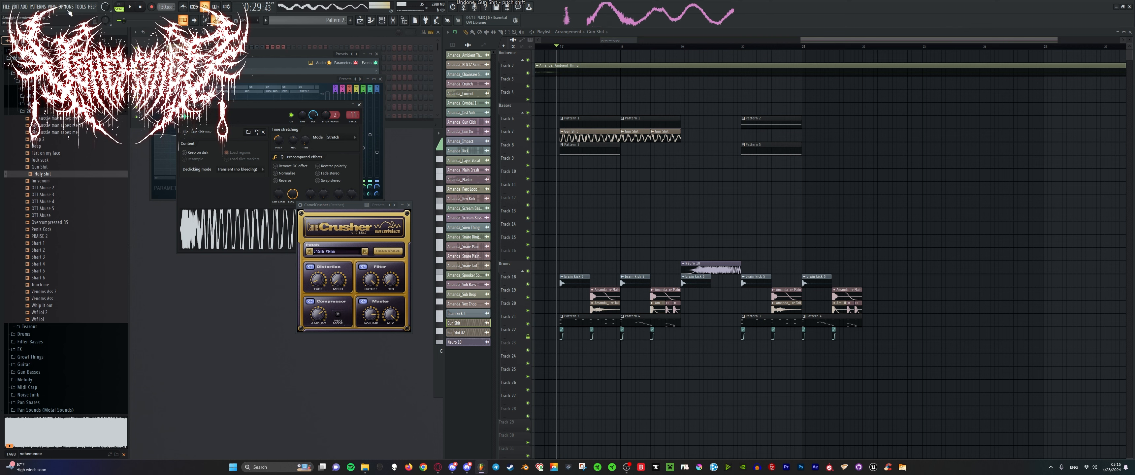
{"action": "left_click", "coordinate": [52, 6]}
{"action": "left_click", "coordinate": [62, 40]}
{"action": "key", "text": "space"}
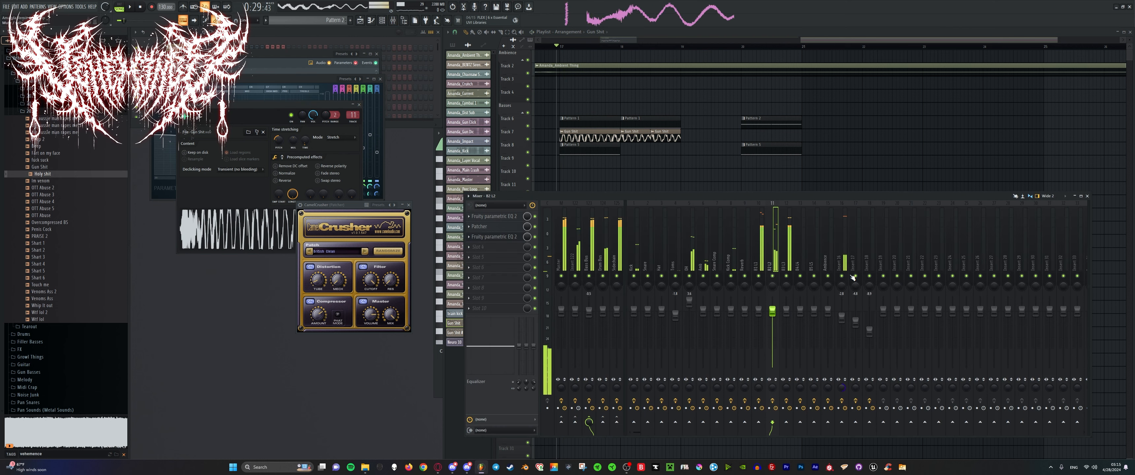
{"action": "right_click", "coordinate": [855, 276]}
{"action": "left_click", "coordinate": [844, 250]}
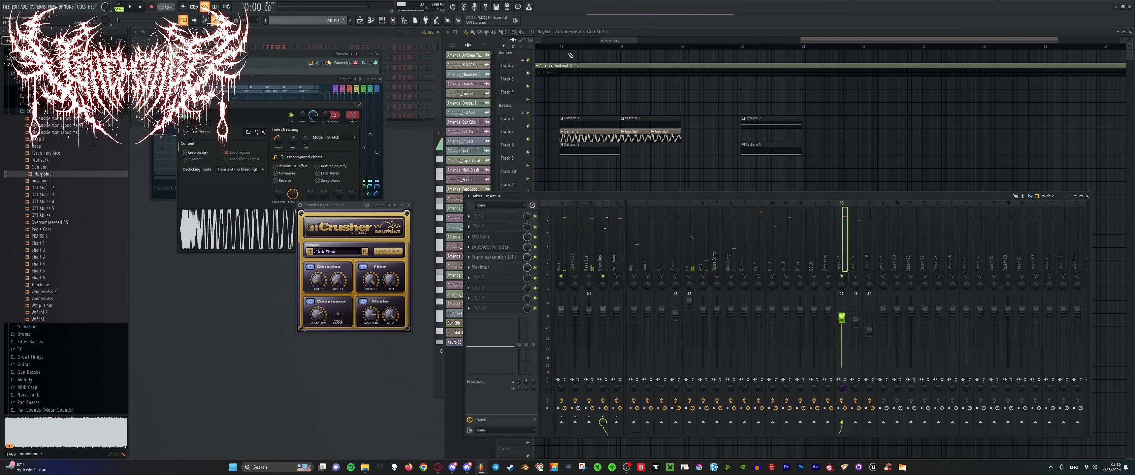
{"action": "left_click", "coordinate": [557, 46]}
{"action": "key", "text": "space"}
{"action": "key", "text": "space"}
Cut the upper mids in Insert 16's Fruity Parametric EQ 2, turn off its solo, and play the arrangement.
{"action": "left_click", "coordinate": [52, 6]}
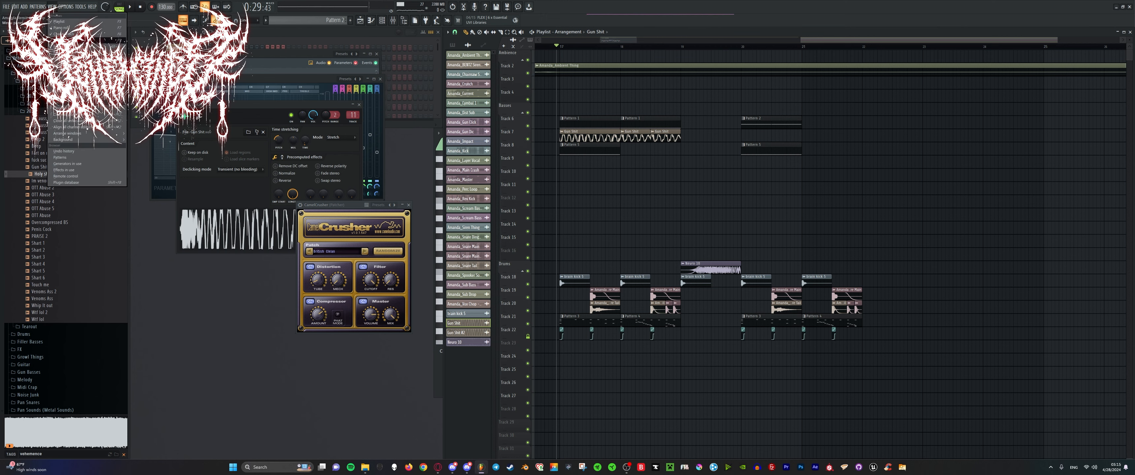
{"action": "left_click", "coordinate": [62, 40]}
{"action": "key", "text": "space"}
{"action": "left_click", "coordinate": [494, 258]}
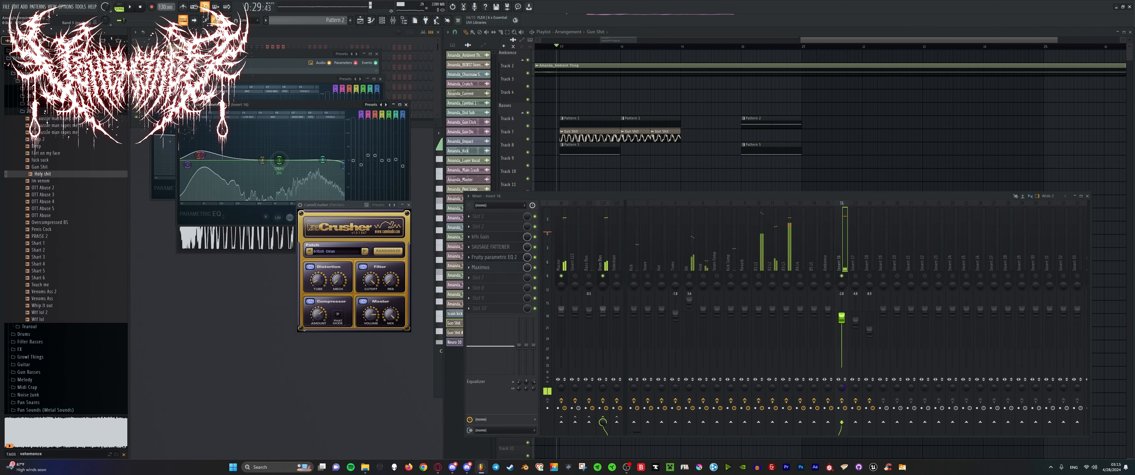
{"action": "left_click_drag", "start_coordinate": [312, 176], "coordinate": [312, 171]}
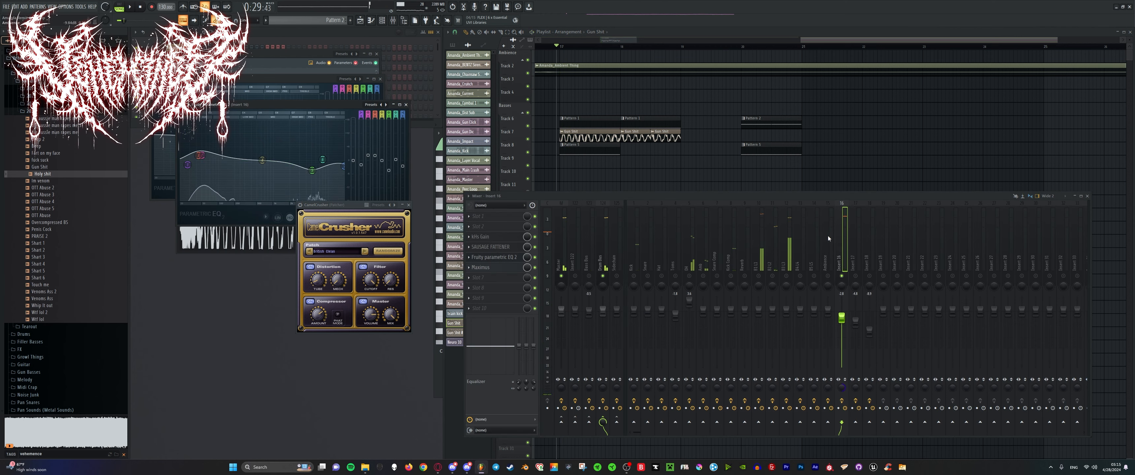
{"action": "right_click", "coordinate": [842, 276]}
{"action": "key", "text": "space"}
{"action": "key", "text": "space"}
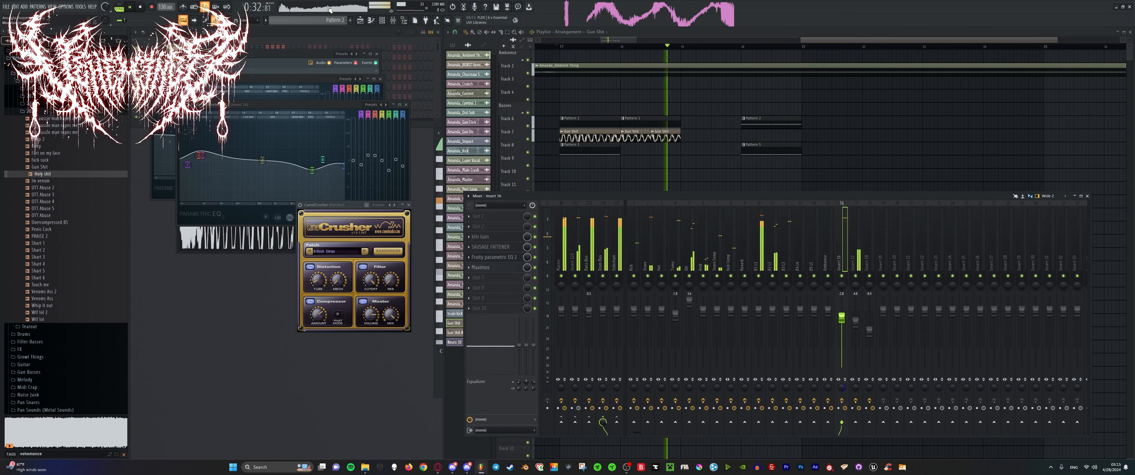
Solo Track 6 in the playlist and open the BS L1 insert's Fruity Parametric EQ 2 during playback.
{"action": "key", "text": "F9"}
{"action": "scroll", "coordinate": [675, 176], "scroll_direction": "down", "scroll_amount": 4}
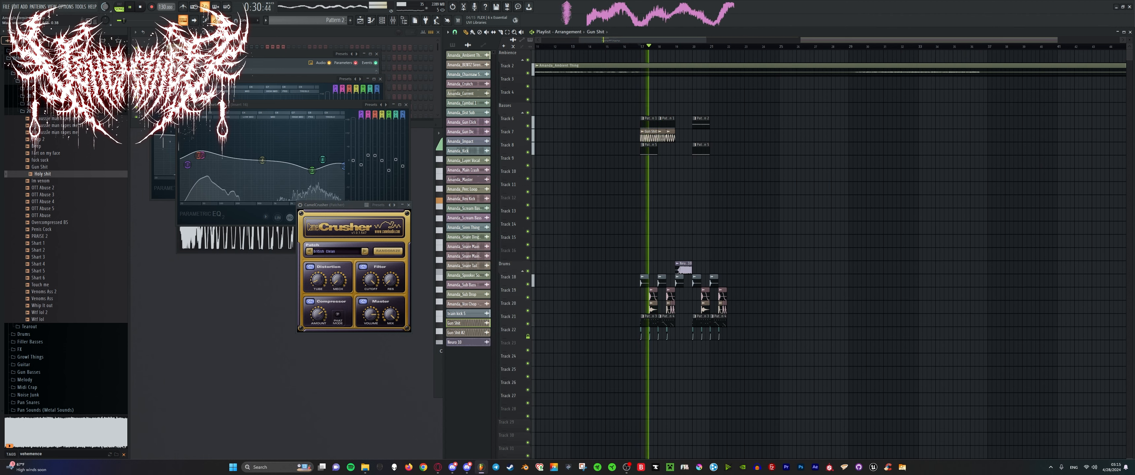
{"action": "scroll", "coordinate": [692, 132], "scroll_direction": "up", "scroll_amount": 4}
{"action": "right_click", "coordinate": [527, 125]}
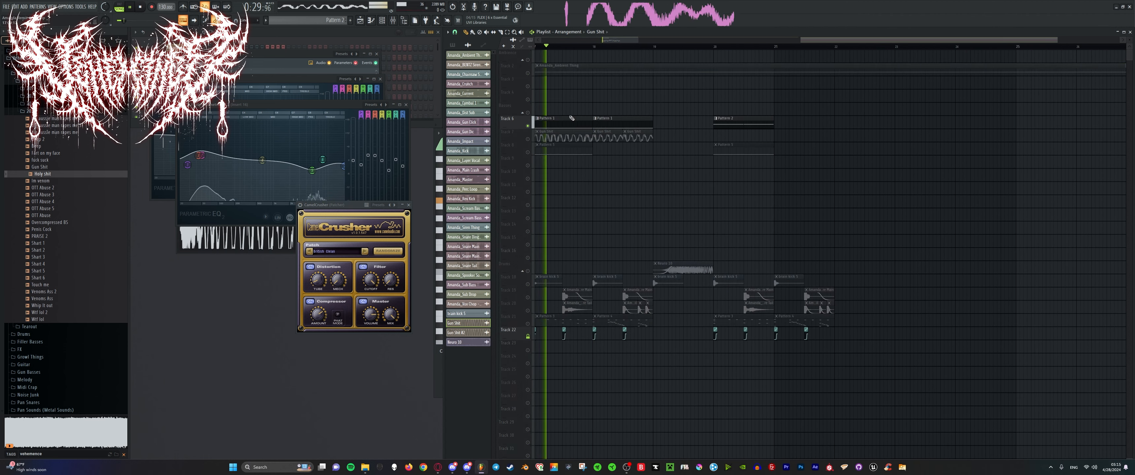
{"action": "key", "text": "alt+F12"}
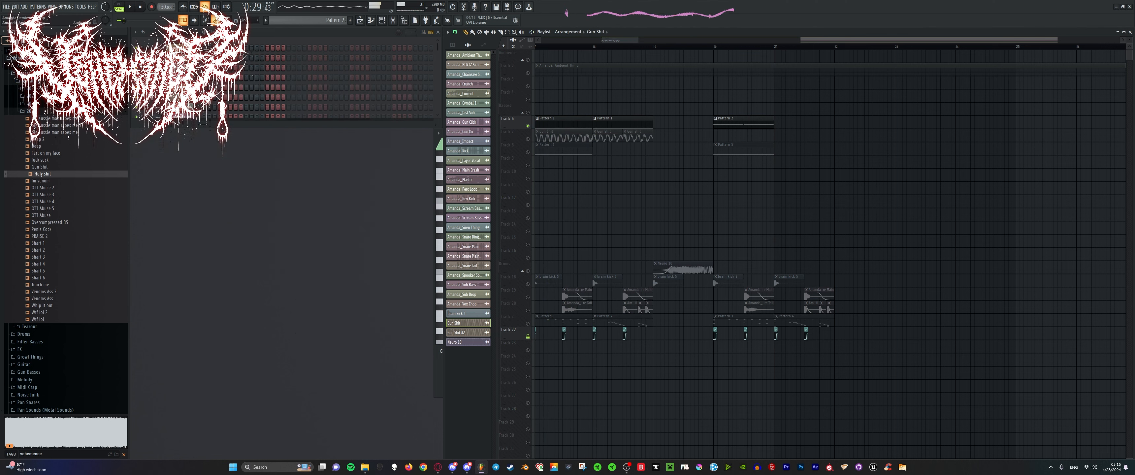
{"action": "key", "text": "F9"}
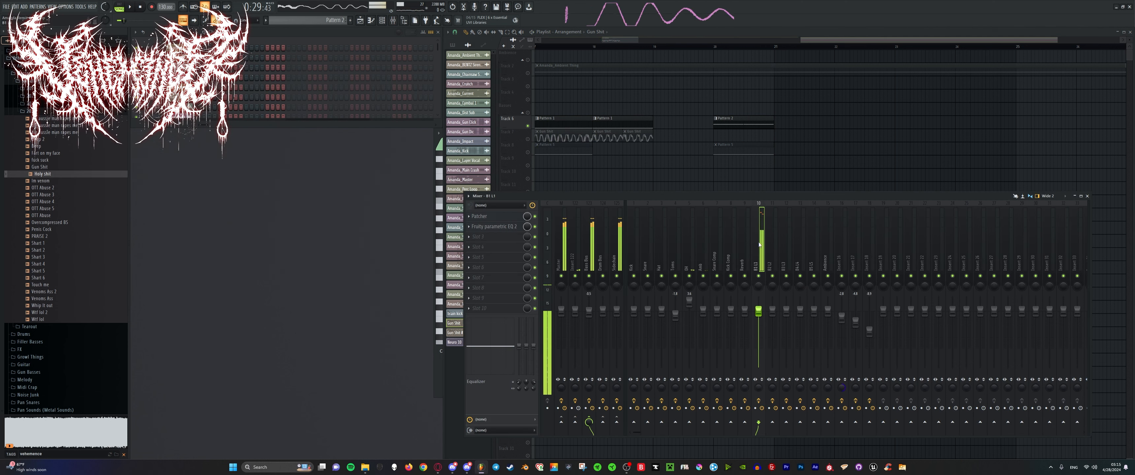
{"action": "left_click", "coordinate": [494, 227]}
{"action": "key", "text": "space"}
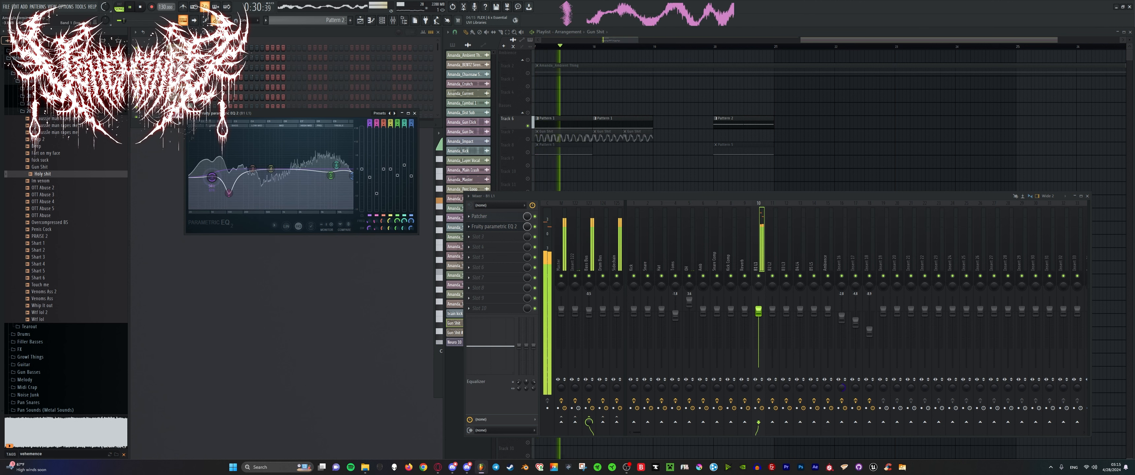
Open the BS L1 bass channel's sample settings, audition it, and restore playback of all playlist tracks.
{"action": "left_click", "coordinate": [189, 58]}
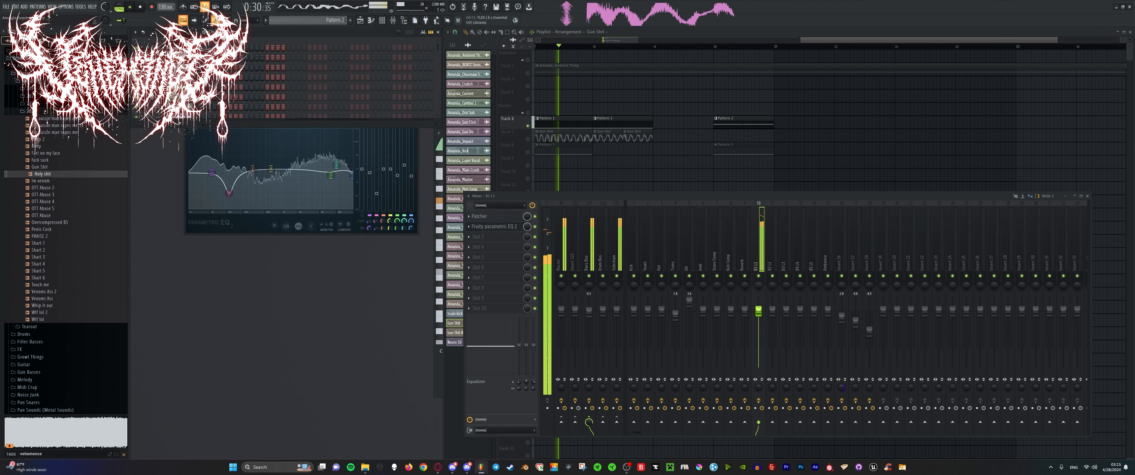
{"action": "scroll", "coordinate": [189, 58], "scroll_direction": "down", "scroll_amount": 5}
{"action": "left_click", "coordinate": [190, 58]}
{"action": "key", "text": "space"}
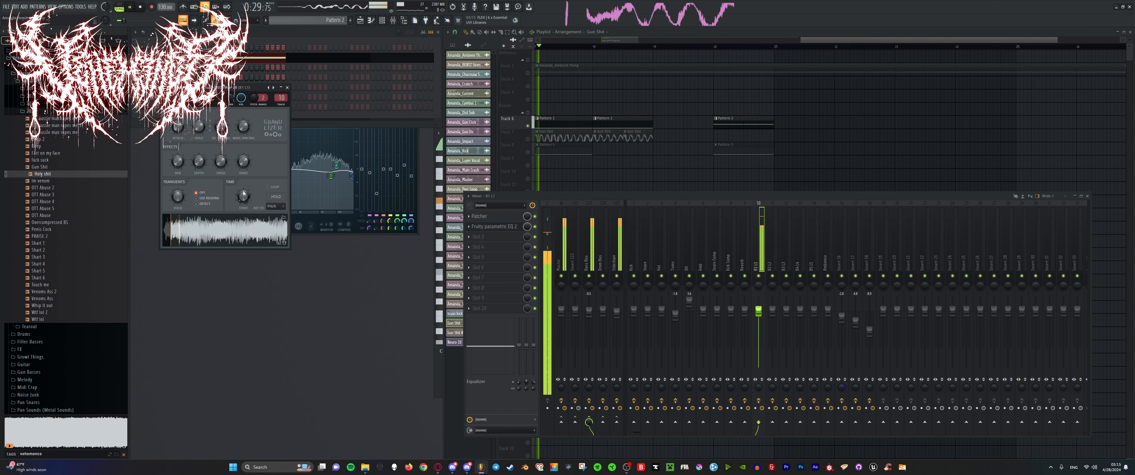
{"action": "key", "text": "F9"}
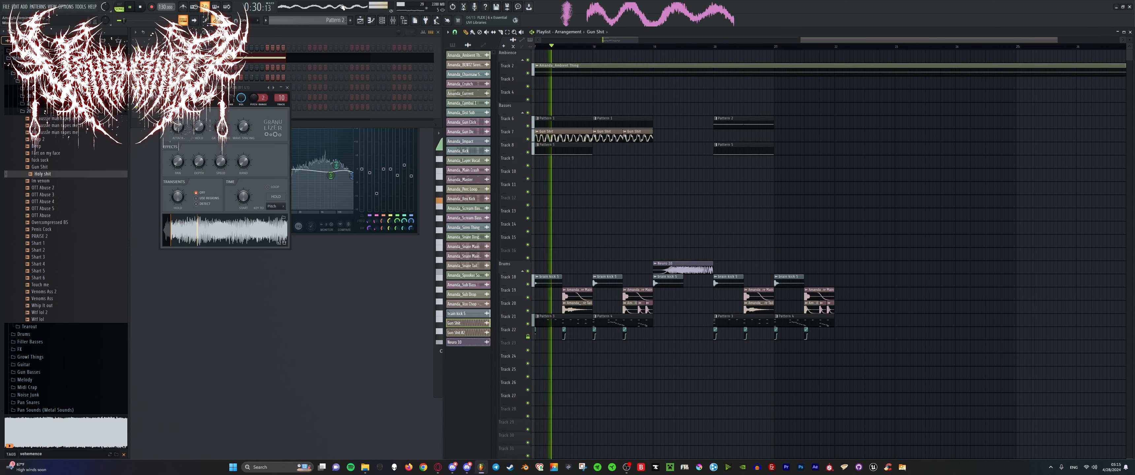
{"action": "scroll", "coordinate": [543, 107], "scroll_direction": "up", "scroll_amount": 5}
{"action": "scroll", "coordinate": [542, 107], "scroll_direction": "down", "scroll_amount": 5}
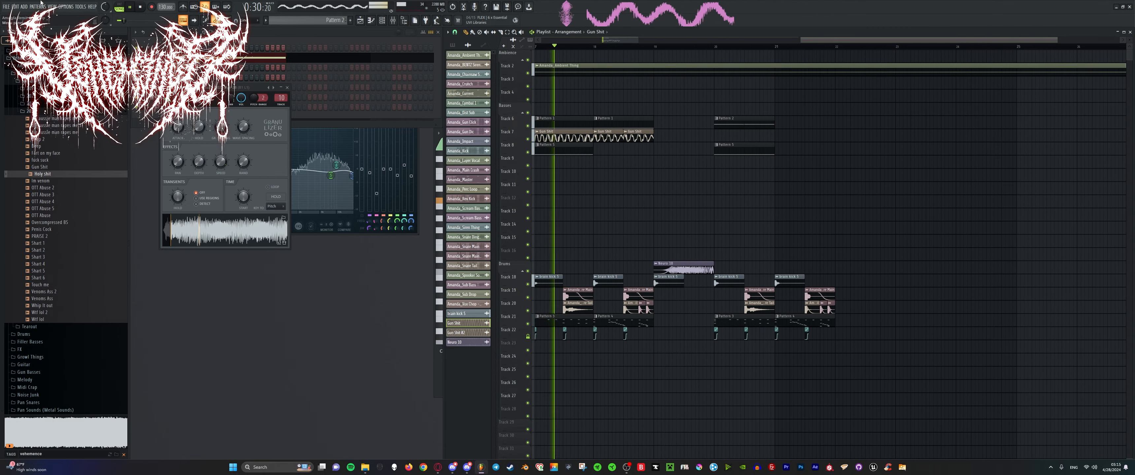
Solo Track 8 in the playlist, select the BS L3 insert in the mixer, and play it.
{"action": "right_click", "coordinate": [528, 152]}
{"action": "scroll", "coordinate": [560, 165], "scroll_direction": "down", "scroll_amount": 5}
{"action": "scroll", "coordinate": [566, 165], "scroll_direction": "up", "scroll_amount": 4}
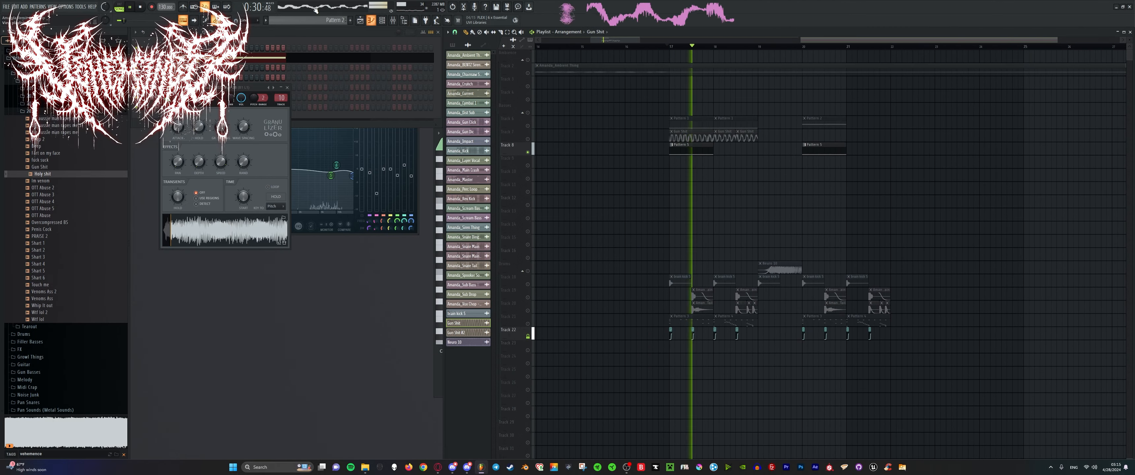
{"action": "key", "text": "space"}
{"action": "left_click", "coordinate": [52, 7]}
{"action": "left_click", "coordinate": [66, 40]}
{"action": "key", "text": "space"}
{"action": "key", "text": "space"}
{"action": "left_click", "coordinate": [789, 246]}
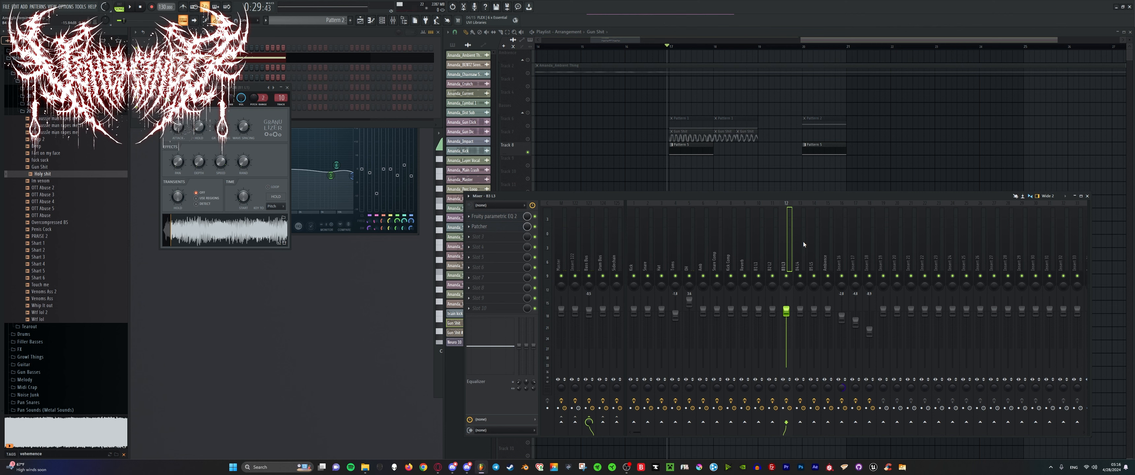
{"action": "key", "text": "space"}
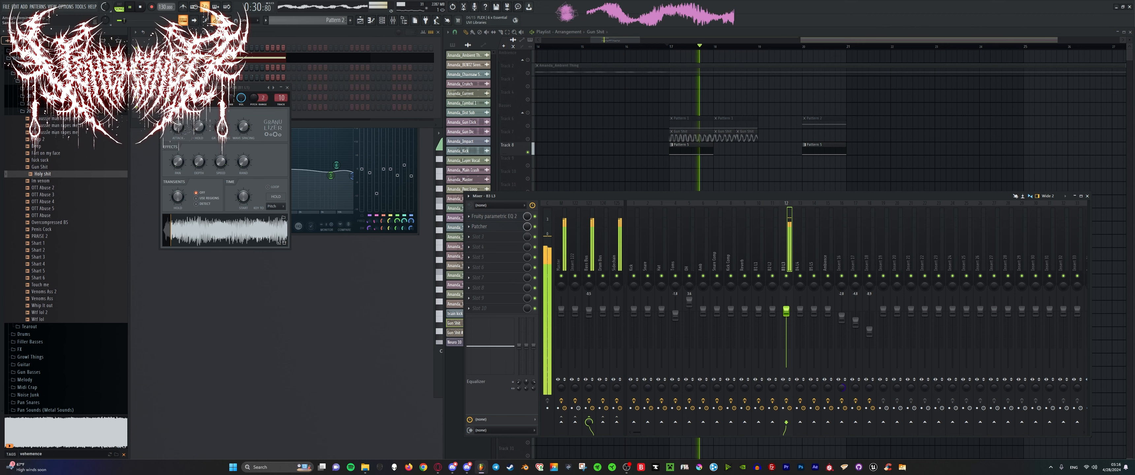
Open the Holy shit channel's sample settings, audition it, and play the arrangement with all tracks active.
{"action": "left_click", "coordinate": [182, 99]}
{"action": "key", "text": "space"}
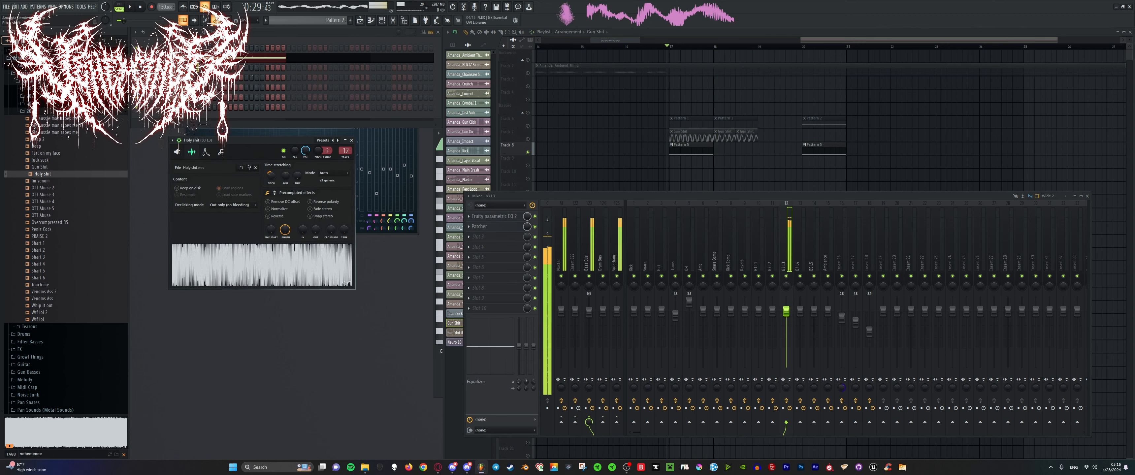
{"action": "key", "text": "space"}
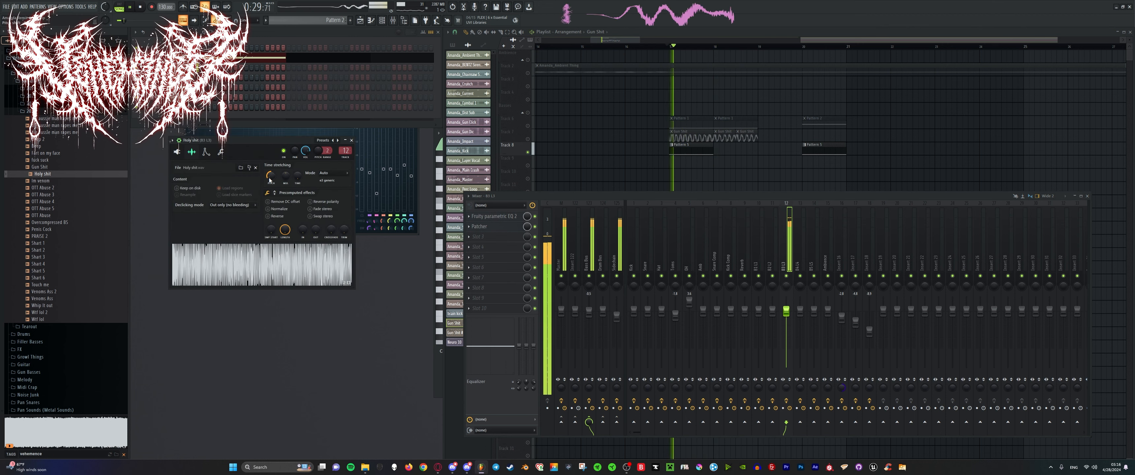
{"action": "key", "text": "F9"}
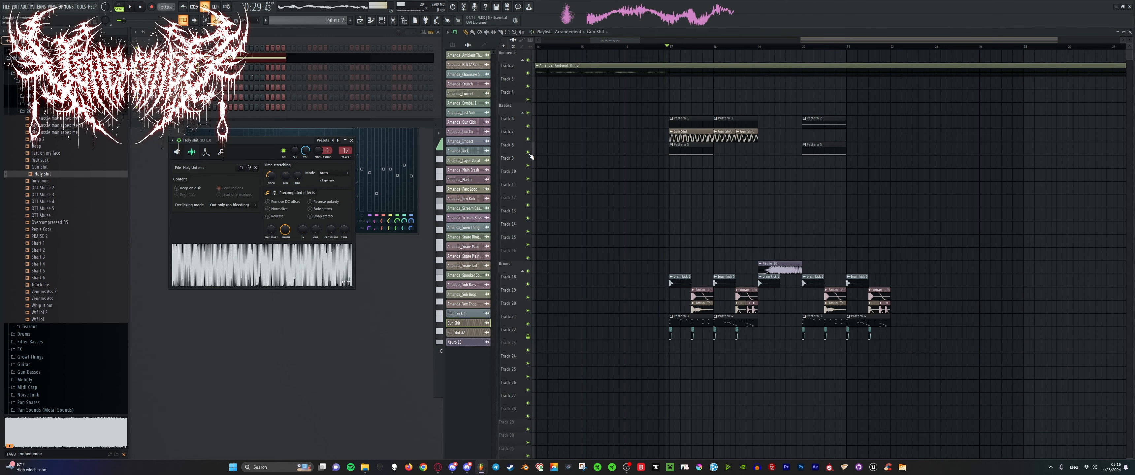
{"action": "scroll", "coordinate": [709, 102], "scroll_direction": "up", "scroll_amount": 8}
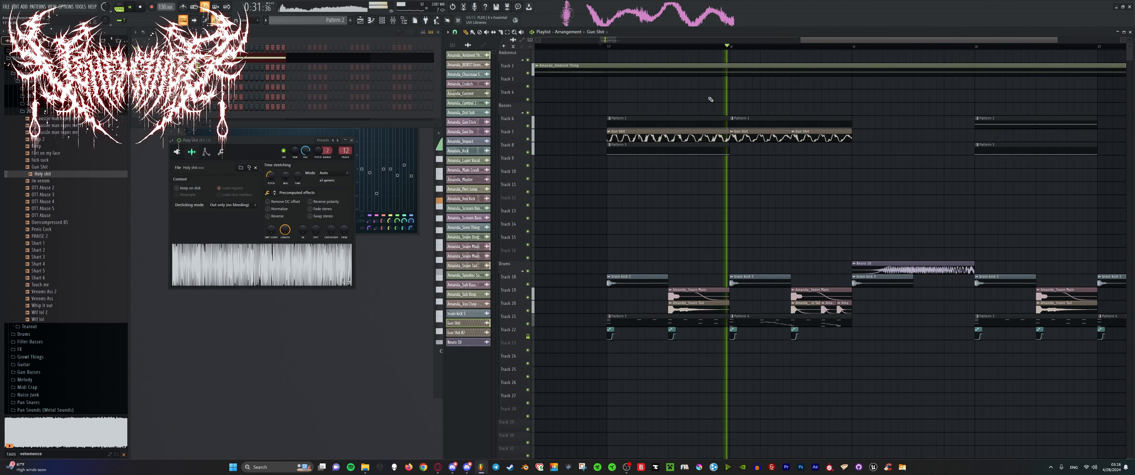
{"action": "scroll", "coordinate": [671, 150], "scroll_direction": "down", "scroll_amount": 8}
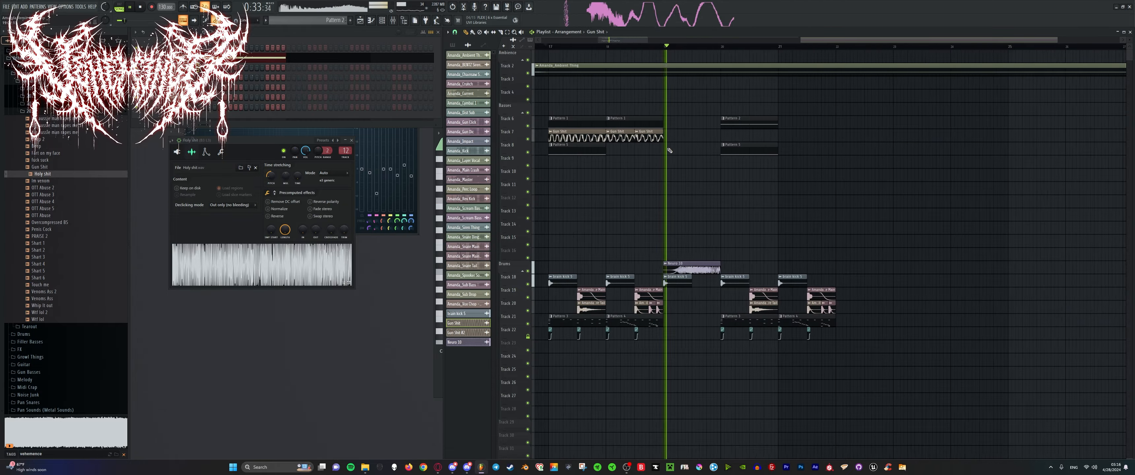
Delete the bass pattern clips on Track 6 and Track 8 in the second half of the drop.
{"action": "scroll", "coordinate": [665, 155], "scroll_direction": "up", "scroll_amount": 7}
{"action": "scroll", "coordinate": [657, 256], "scroll_direction": "down", "scroll_amount": 1}
{"action": "scroll", "coordinate": [661, 185], "scroll_direction": "up", "scroll_amount": 1}
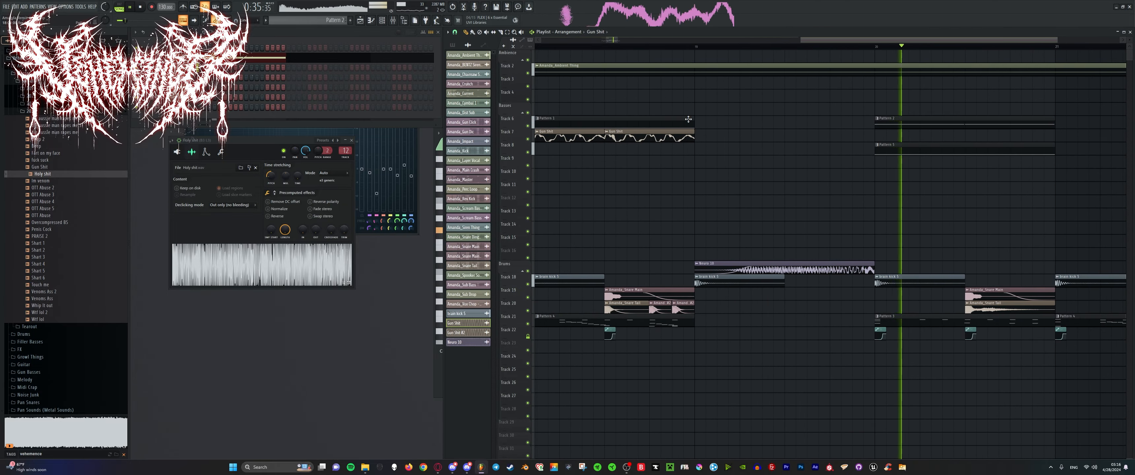
{"action": "scroll", "coordinate": [706, 163], "scroll_direction": "down", "scroll_amount": 8}
{"action": "scroll", "coordinate": [719, 170], "scroll_direction": "up", "scroll_amount": 6}
{"action": "scroll", "coordinate": [681, 168], "scroll_direction": "down", "scroll_amount": 6}
{"action": "scroll", "coordinate": [679, 167], "scroll_direction": "up", "scroll_amount": 5}
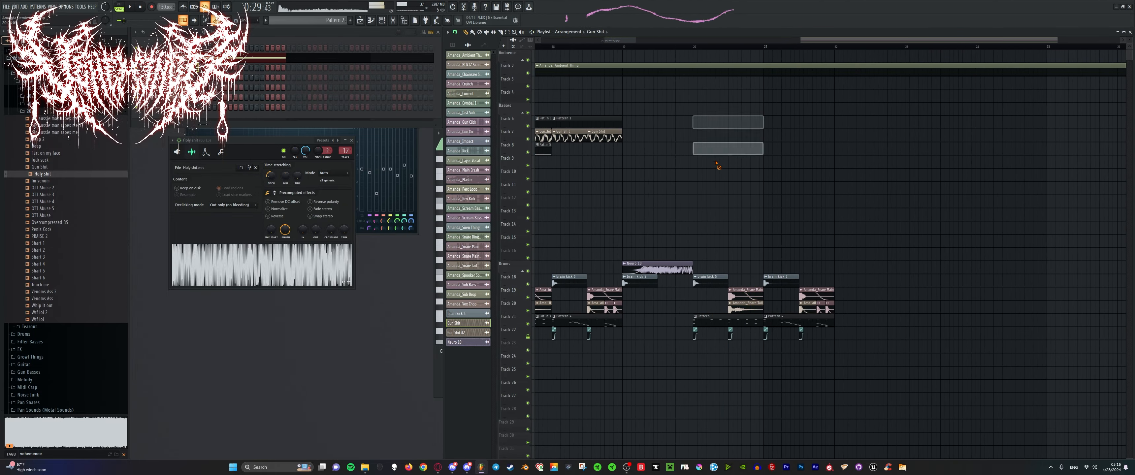
{"action": "scroll", "coordinate": [704, 176], "scroll_direction": "down", "scroll_amount": 6}
{"action": "scroll", "coordinate": [702, 158], "scroll_direction": "up", "scroll_amount": 6}
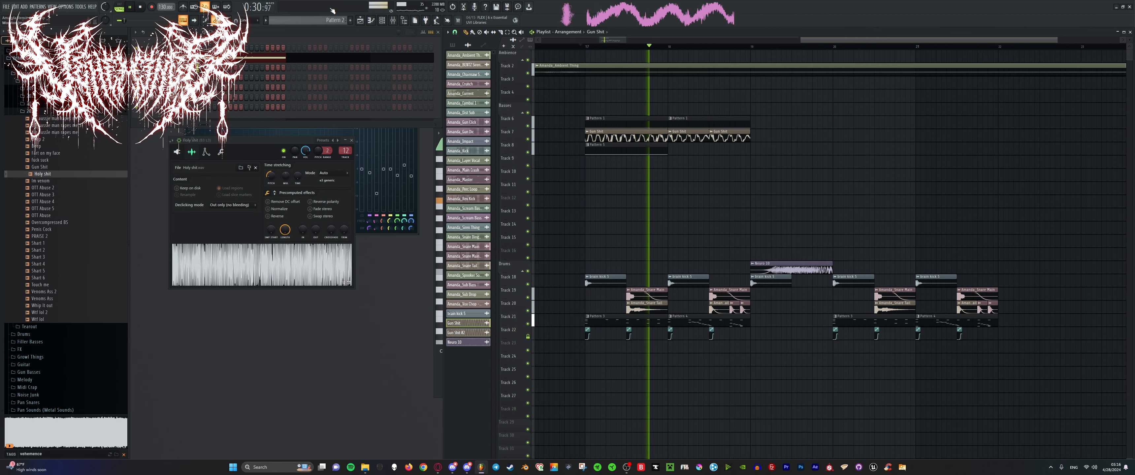
Select the playlist time range spanning the Gun Shit clips and raise the project tempo.
{"action": "left_click", "coordinate": [550, 70]}
{"action": "scroll", "coordinate": [600, 56], "scroll_direction": "up", "scroll_amount": 3}
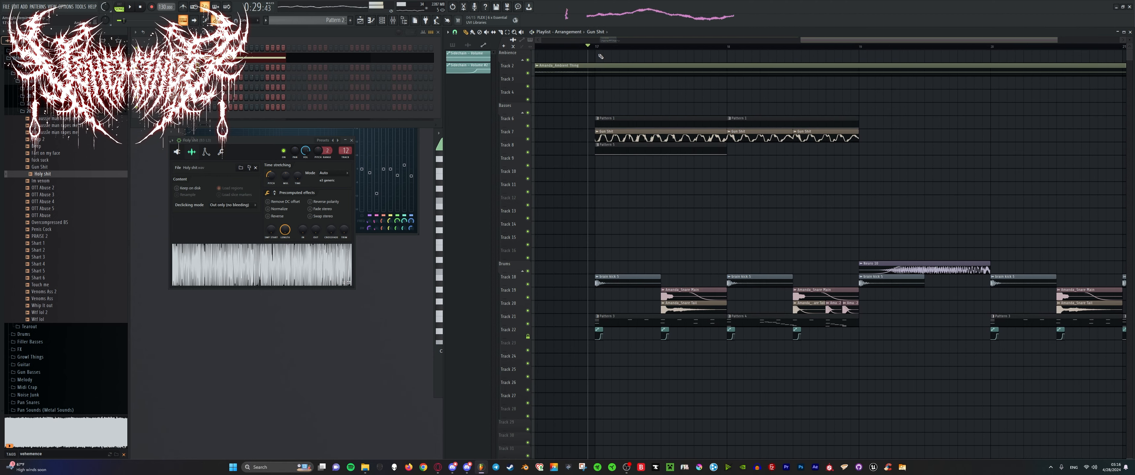
{"action": "left_click_drag", "start_coordinate": [596, 50], "coordinate": [858, 69]}
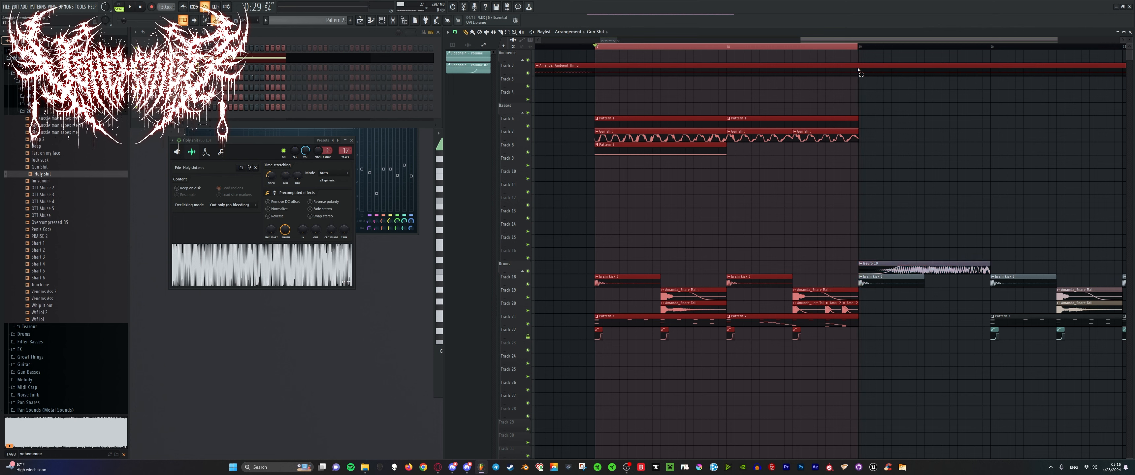
{"action": "right_click", "coordinate": [160, 7]}
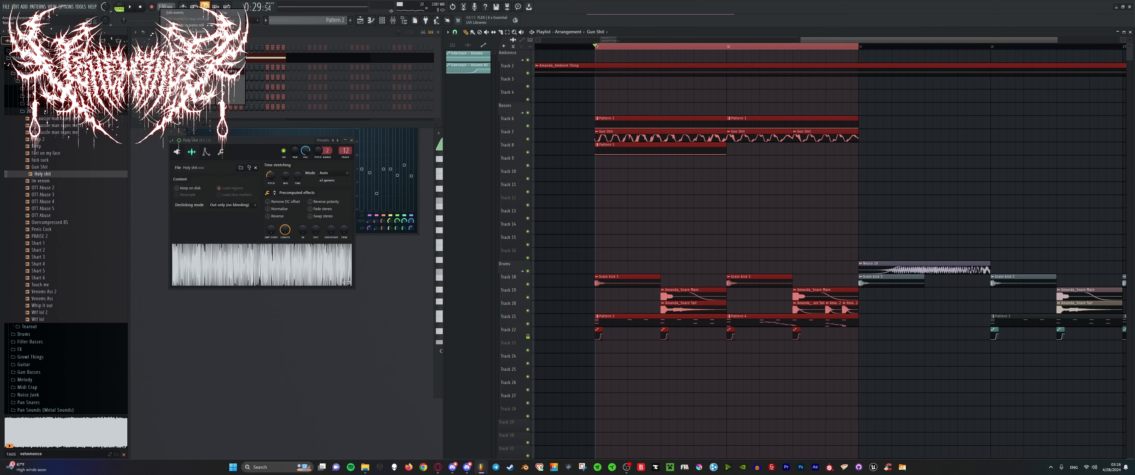
{"action": "left_click", "coordinate": [226, 71]}
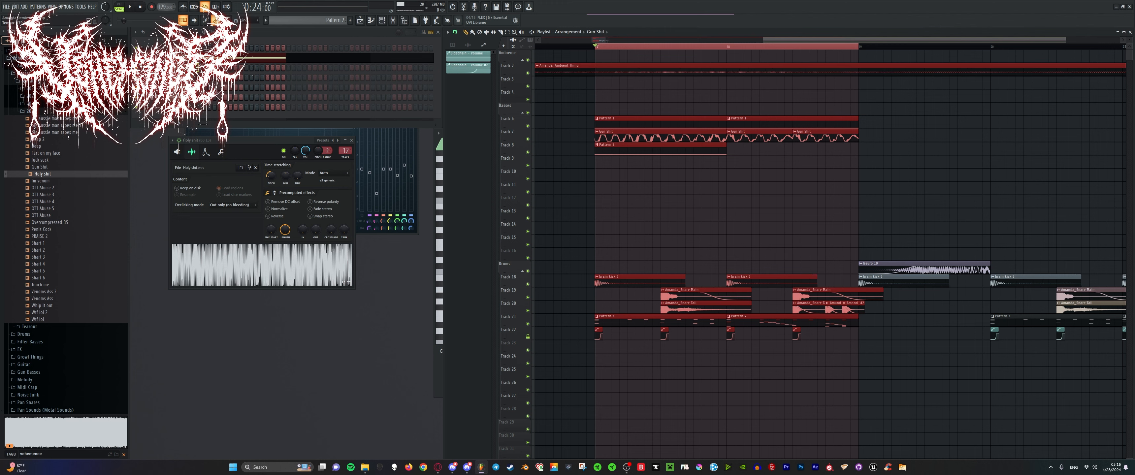
Create a tempo automation clip over the selected time range and play the section.
{"action": "right_click", "coordinate": [162, 5]}
{"action": "left_click", "coordinate": [189, 43]}
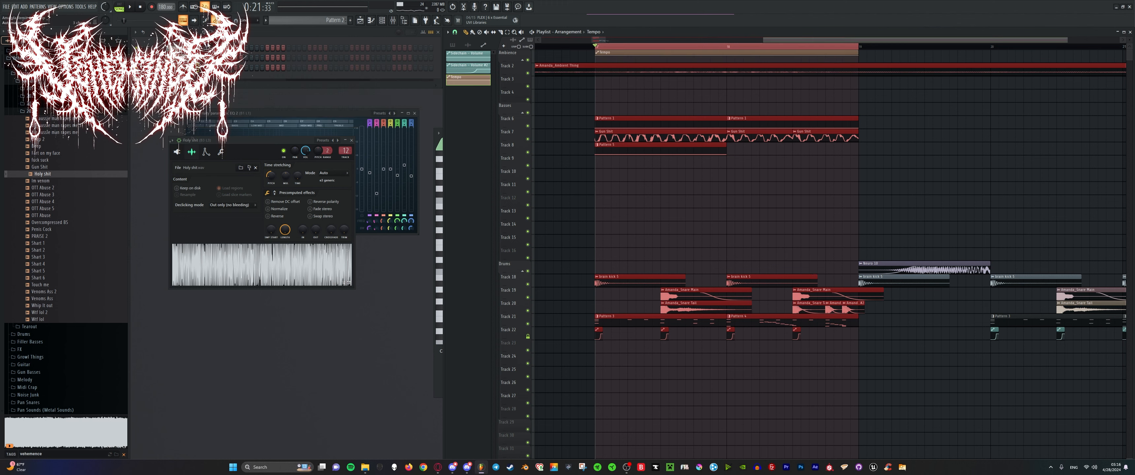
{"action": "key", "text": "space"}
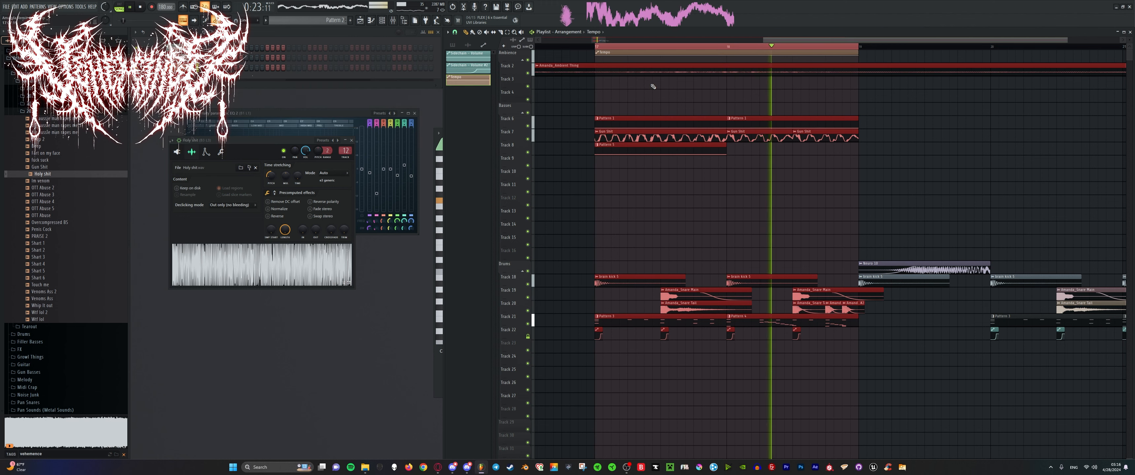
{"action": "key", "text": "space"}
Clear the playlist time selection, lower the project tempo, and create a second tempo automation clip.
{"action": "scroll", "coordinate": [664, 116], "scroll_direction": "down", "scroll_amount": 6}
{"action": "left_click_drag", "start_coordinate": [622, 47], "coordinate": [536, 47]}
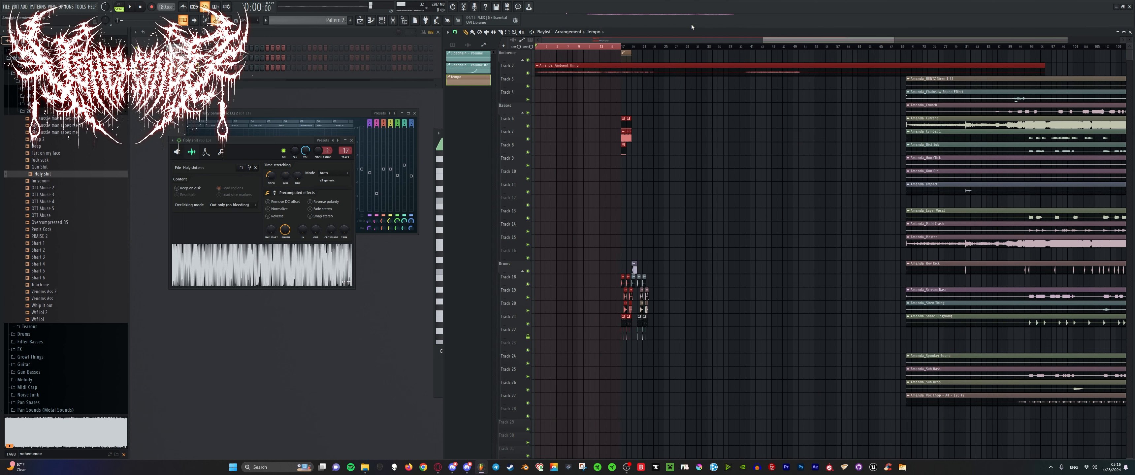
{"action": "left_click", "coordinate": [707, 108]}
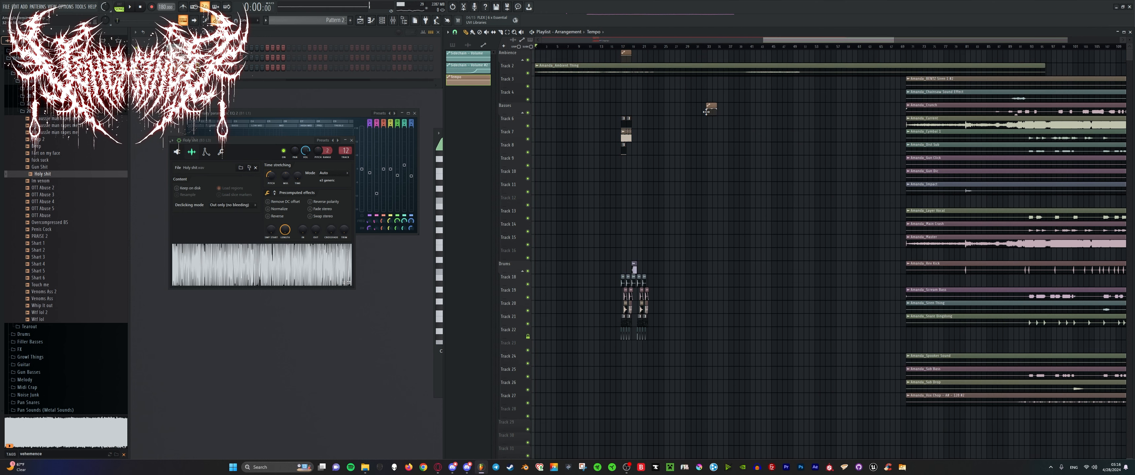
{"action": "left_click", "coordinate": [557, 65]}
{"action": "left_click_drag", "start_coordinate": [162, 8], "coordinate": [161, 31]}
{"action": "right_click", "coordinate": [162, 9]}
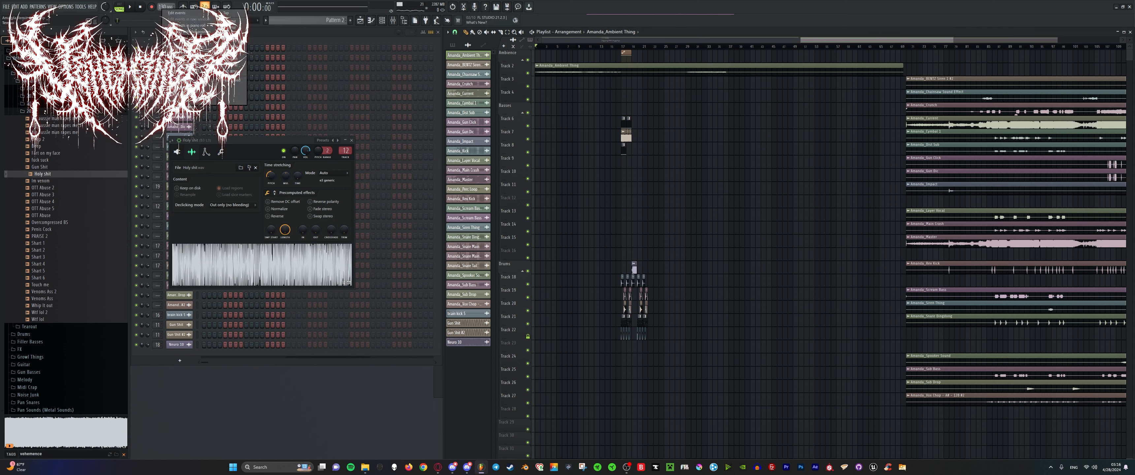
{"action": "left_click", "coordinate": [185, 39]}
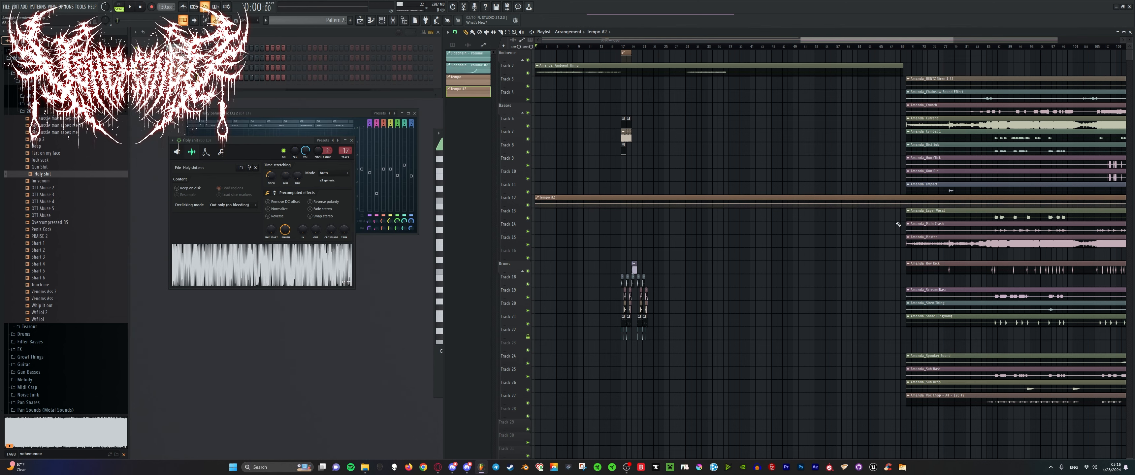
Move the new tempo automation clip up to the Ambience track and shorten it from its end.
{"action": "left_click_drag", "start_coordinate": [872, 198], "coordinate": [871, 53]}
{"action": "scroll", "coordinate": [745, 94], "scroll_direction": "down", "scroll_amount": 2}
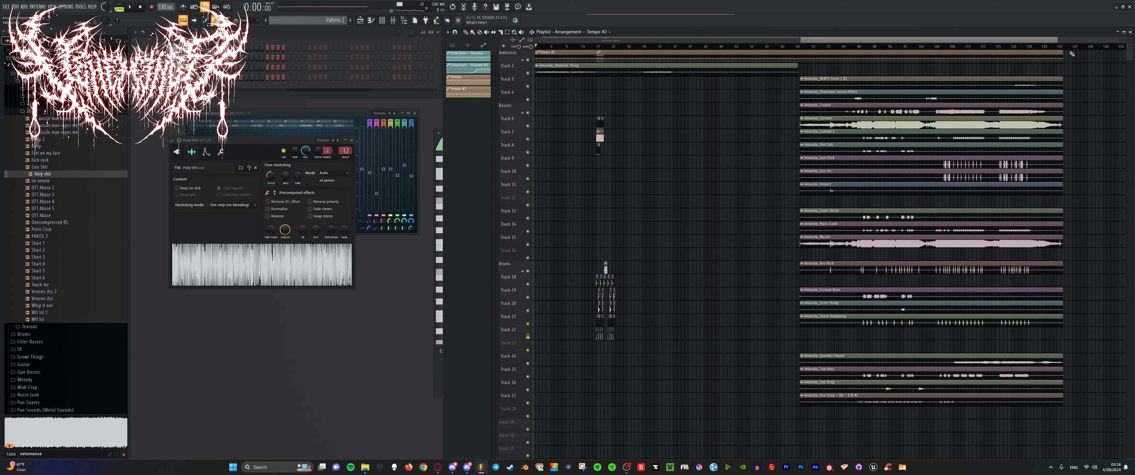
{"action": "left_click_drag", "start_coordinate": [1064, 58], "coordinate": [542, 71]}
Play the drop repeatedly from just before the Gun Shit clips to check the tempo change.
{"action": "scroll", "coordinate": [570, 54], "scroll_direction": "up", "scroll_amount": 3}
{"action": "left_click", "coordinate": [637, 47]}
{"action": "key", "text": "space"}
{"action": "scroll", "coordinate": [626, 79], "scroll_direction": "up", "scroll_amount": 6}
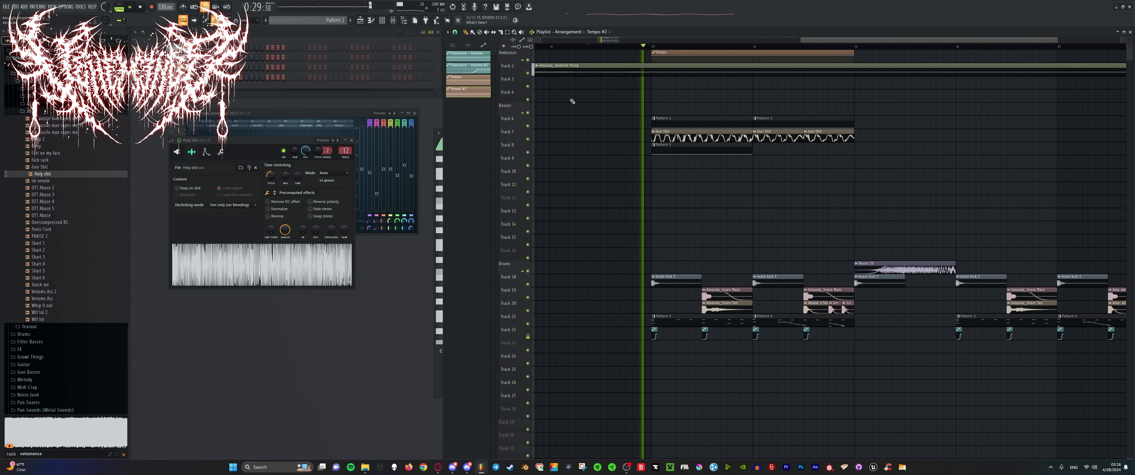
{"action": "scroll", "coordinate": [577, 106], "scroll_direction": "down", "scroll_amount": 3}
{"action": "scroll", "coordinate": [647, 176], "scroll_direction": "up", "scroll_amount": 2}
{"action": "scroll", "coordinate": [606, 209], "scroll_direction": "down", "scroll_amount": 2}
{"action": "scroll", "coordinate": [580, 243], "scroll_direction": "up", "scroll_amount": 5}
{"action": "scroll", "coordinate": [581, 246], "scroll_direction": "down", "scroll_amount": 5}
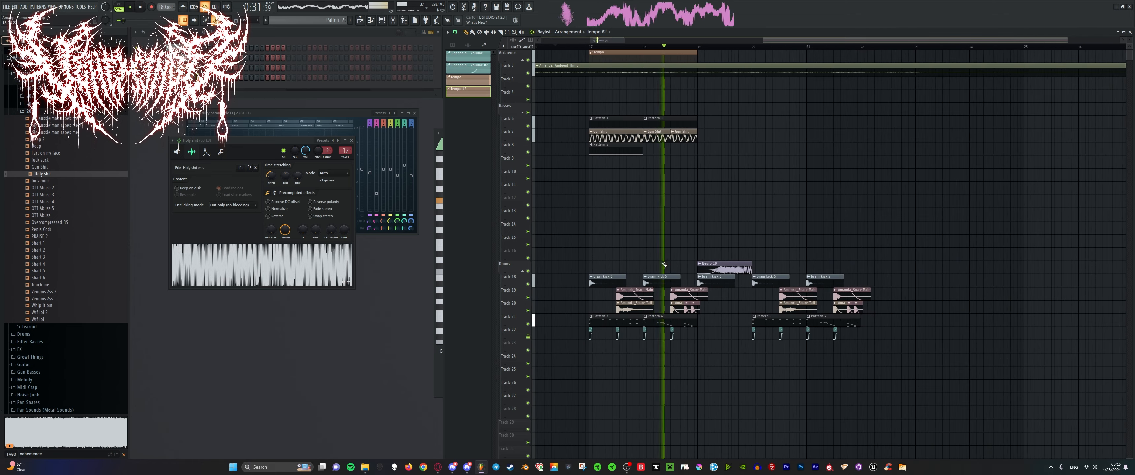
{"action": "scroll", "coordinate": [617, 254], "scroll_direction": "up", "scroll_amount": 3}
{"action": "scroll", "coordinate": [626, 255], "scroll_direction": "down", "scroll_amount": 3}
{"action": "key", "text": "space"}
{"action": "key", "text": "space"}
{"action": "scroll", "coordinate": [568, 198], "scroll_direction": "down", "scroll_amount": 2}
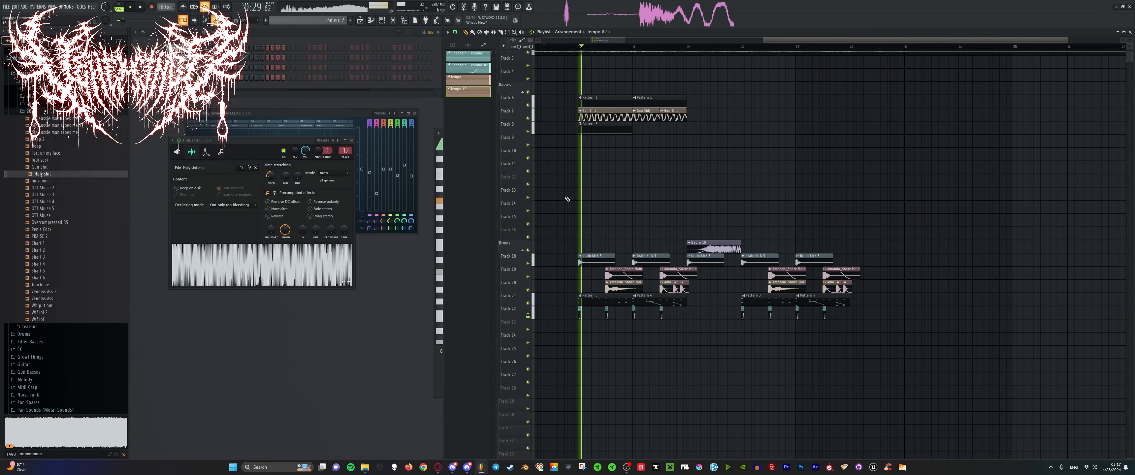
{"action": "scroll", "coordinate": [605, 231], "scroll_direction": "up", "scroll_amount": 4}
{"action": "scroll", "coordinate": [573, 258], "scroll_direction": "down", "scroll_amount": 3}
{"action": "scroll", "coordinate": [548, 265], "scroll_direction": "up", "scroll_amount": 4}
Inspect the sample settings of the brain kick, Amanda_Snare Main and Amanda_Snare Tail clips while replaying the drop.
{"action": "double_click", "coordinate": [569, 256]}
{"action": "scroll", "coordinate": [617, 220], "scroll_direction": "down", "scroll_amount": 3}
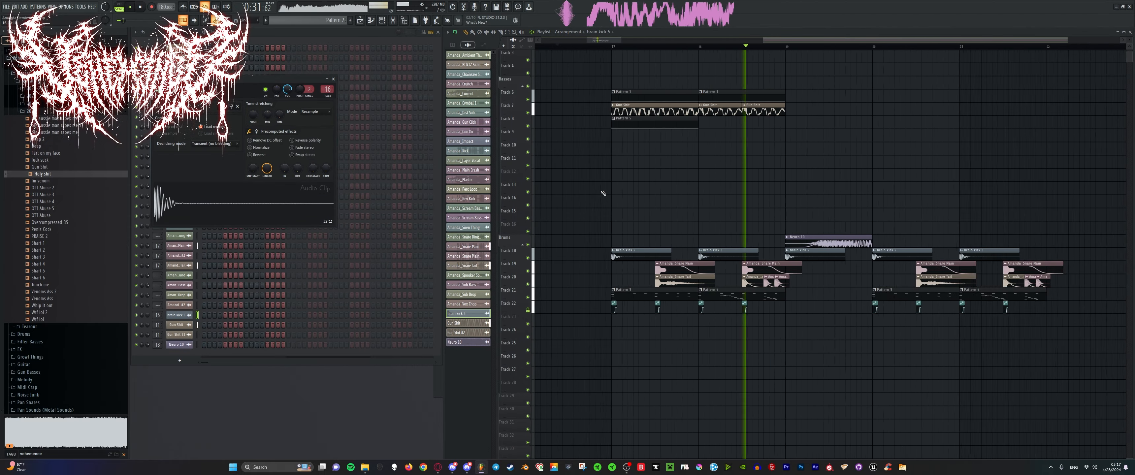
{"action": "scroll", "coordinate": [603, 186], "scroll_direction": "up", "scroll_amount": 3}
{"action": "key", "text": "space"}
{"action": "key", "text": "space"}
{"action": "key", "text": "space"}
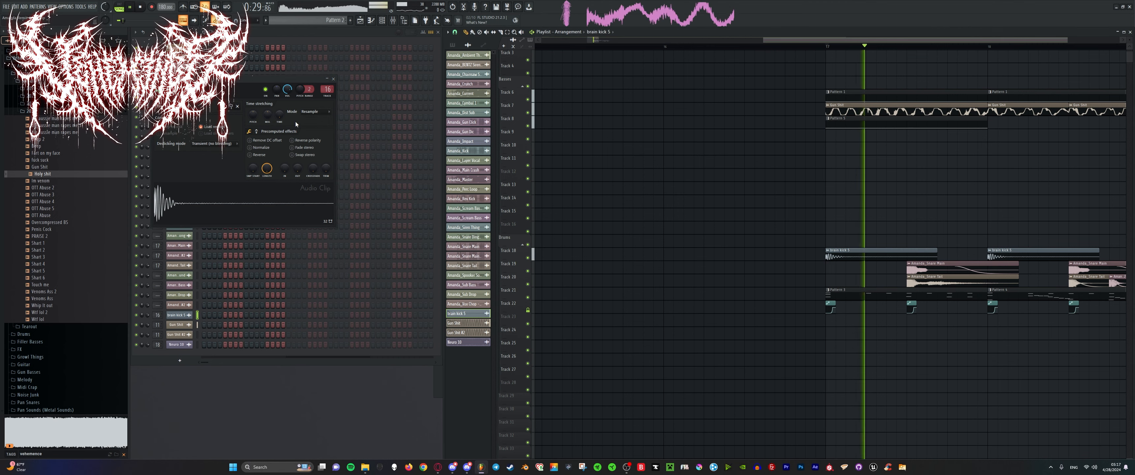
{"action": "key", "text": "space"}
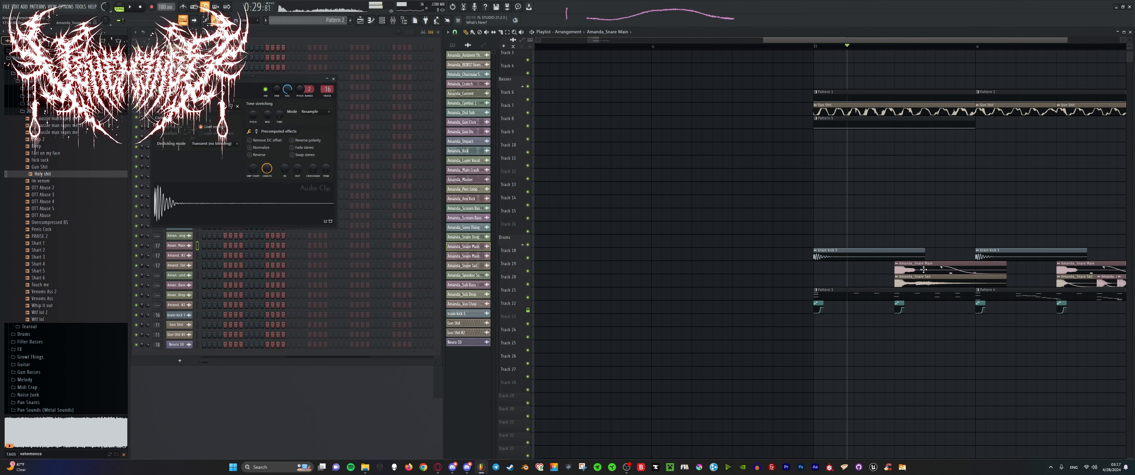
{"action": "double_click", "coordinate": [924, 270]}
{"action": "scroll", "coordinate": [948, 264], "scroll_direction": "up", "scroll_amount": 1}
{"action": "double_click", "coordinate": [930, 282]}
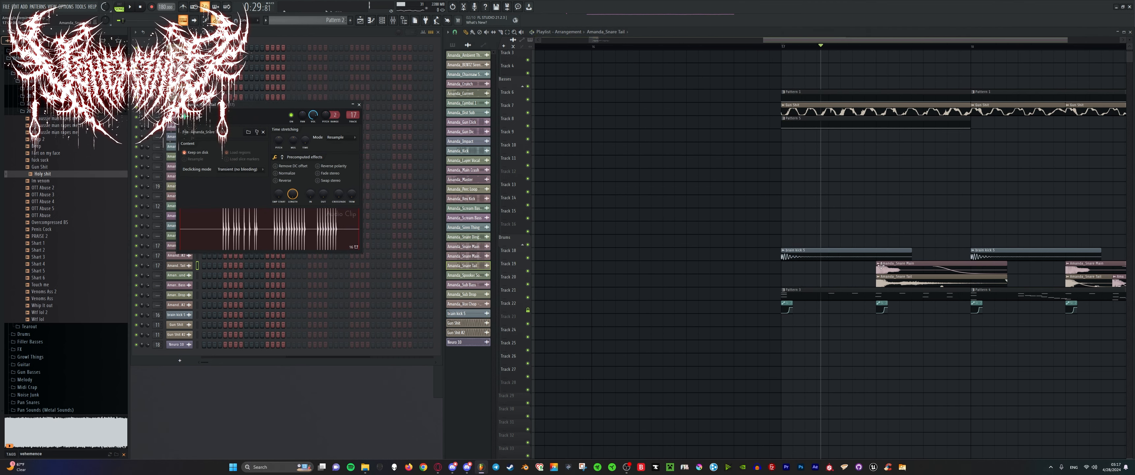
Play through both halves of the drop, then restart playback from the beginning of the Gun Shit clips.
{"action": "key", "text": "space"}
{"action": "scroll", "coordinate": [633, 142], "scroll_direction": "down", "scroll_amount": 8}
{"action": "scroll", "coordinate": [641, 181], "scroll_direction": "up", "scroll_amount": 3}
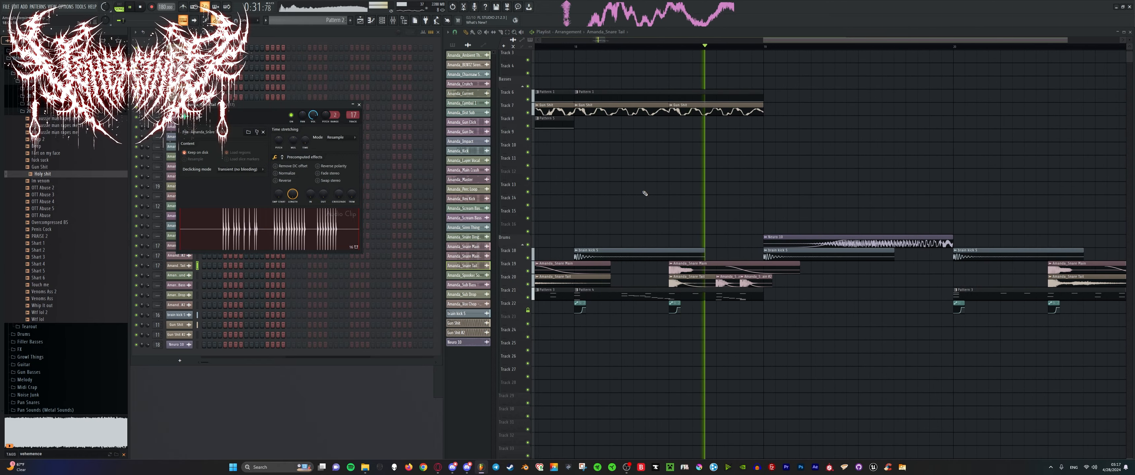
{"action": "scroll", "coordinate": [643, 194], "scroll_direction": "down", "scroll_amount": 1}
{"action": "scroll", "coordinate": [767, 266], "scroll_direction": "up", "scroll_amount": 2}
{"action": "scroll", "coordinate": [767, 247], "scroll_direction": "down", "scroll_amount": 4}
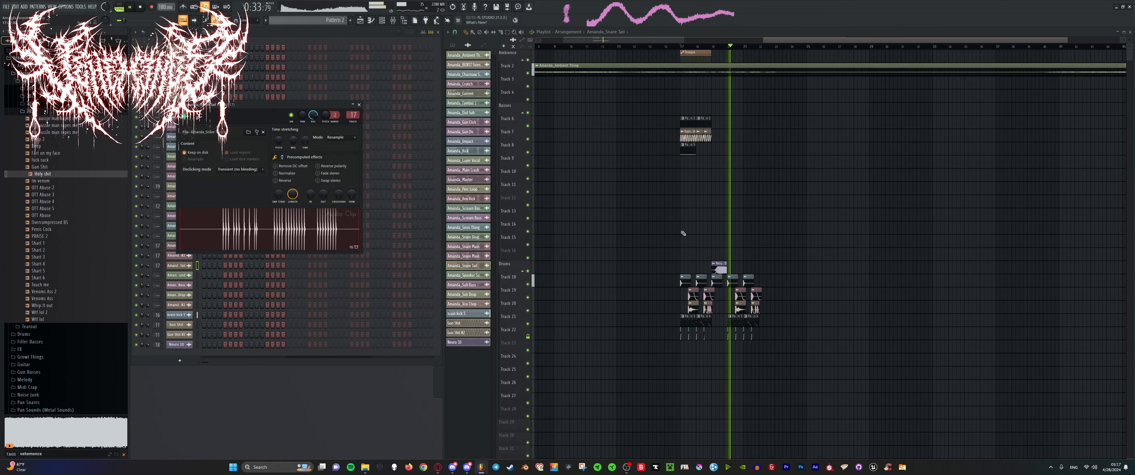
{"action": "scroll", "coordinate": [755, 231], "scroll_direction": "up", "scroll_amount": 4}
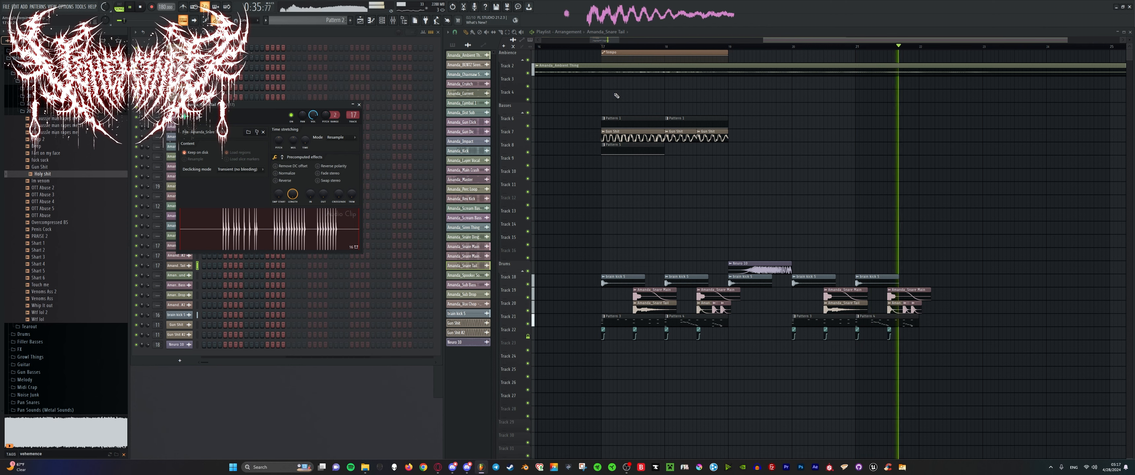
{"action": "scroll", "coordinate": [549, 76], "scroll_direction": "up", "scroll_amount": 3}
{"action": "scroll", "coordinate": [549, 76], "scroll_direction": "up", "scroll_amount": 1}
{"action": "left_click", "coordinate": [694, 46]}
{"action": "scroll", "coordinate": [648, 169], "scroll_direction": "down", "scroll_amount": 5}
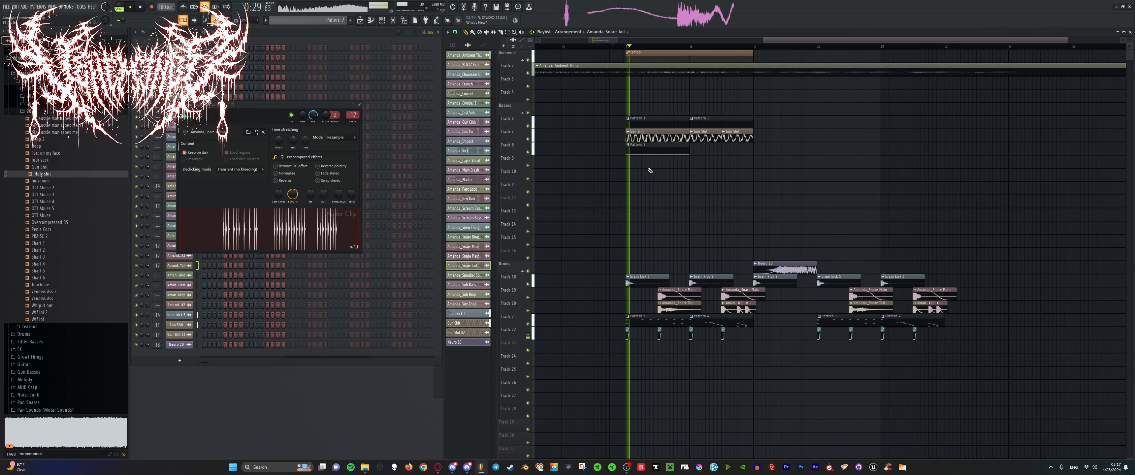
{"action": "scroll", "coordinate": [651, 169], "scroll_direction": "up", "scroll_amount": 4}
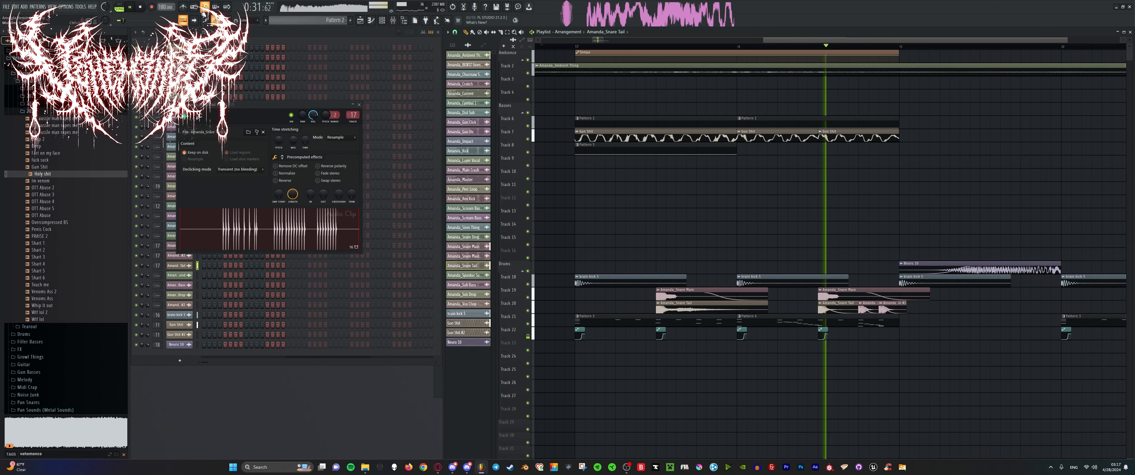
{"action": "key", "text": "space"}
{"action": "key", "text": "space"}
Open the mixer and check the Drum Bus and Bass Bus levels while replaying the drop.
{"action": "left_click", "coordinate": [53, 7]}
{"action": "left_click", "coordinate": [66, 39]}
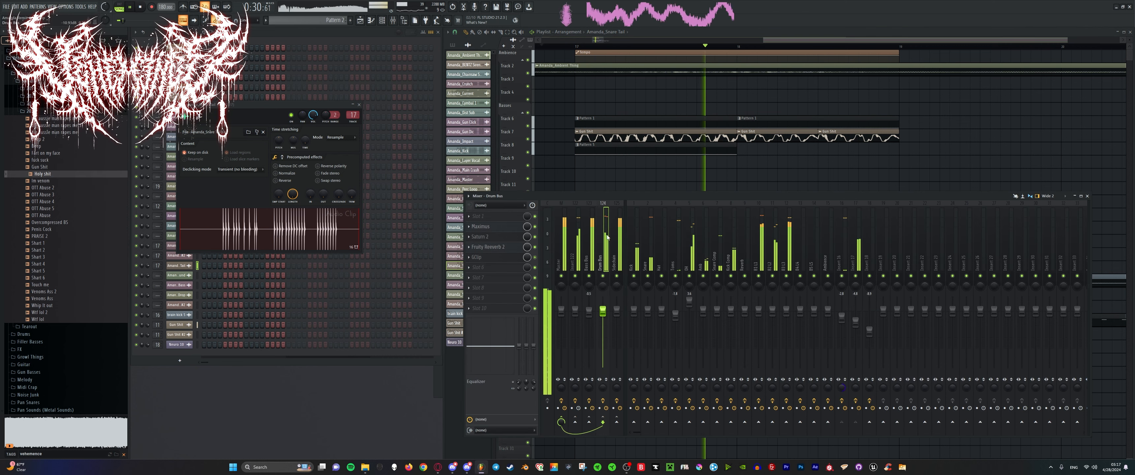
{"action": "key", "text": "space"}
{"action": "key", "text": "space"}
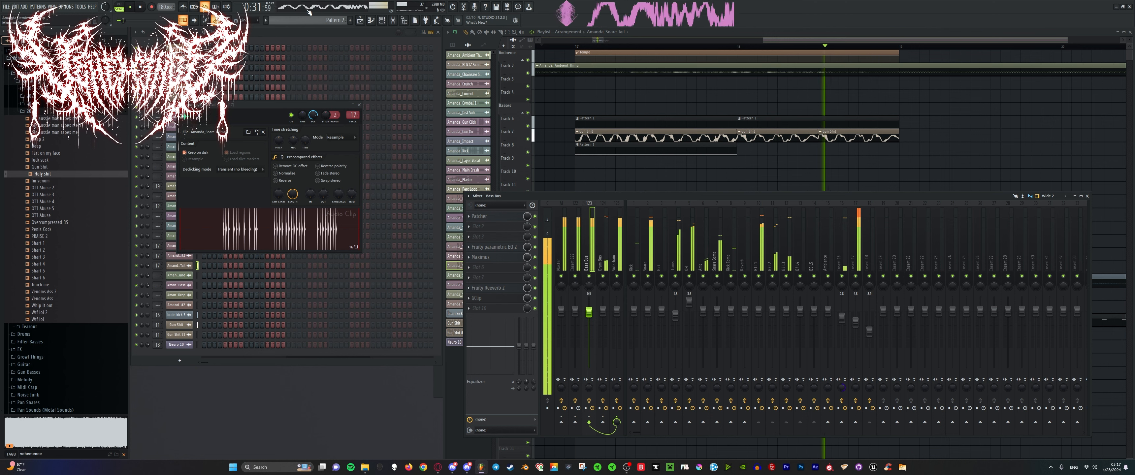
{"action": "key", "text": "space"}
{"action": "key", "text": "space"}
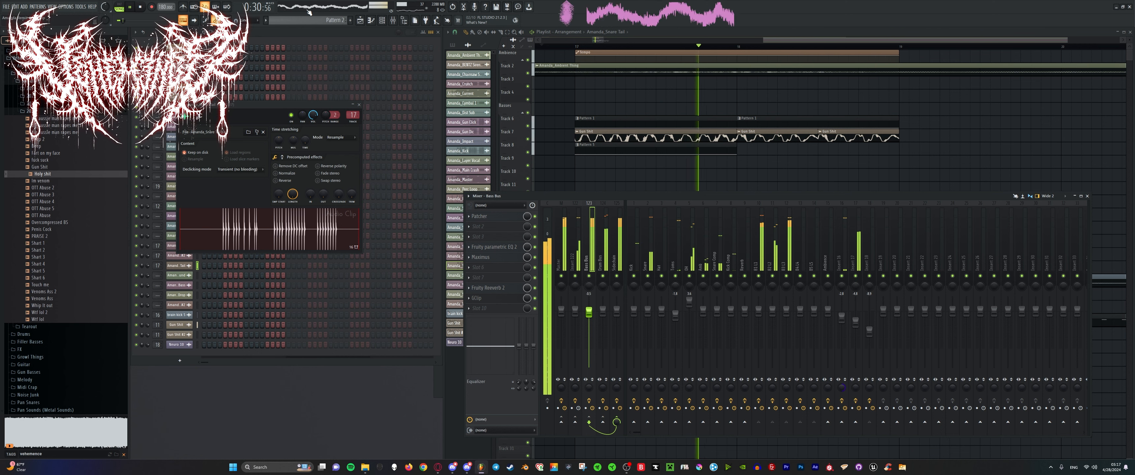
{"action": "key", "text": "space"}
{"action": "key", "text": "space"}
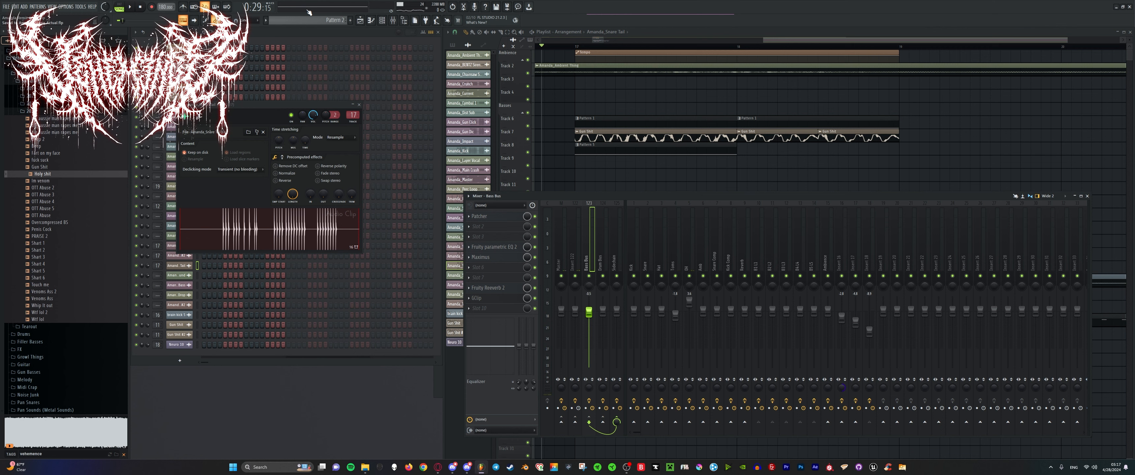
{"action": "key", "text": "Left"}
{"action": "key", "text": "Left"}
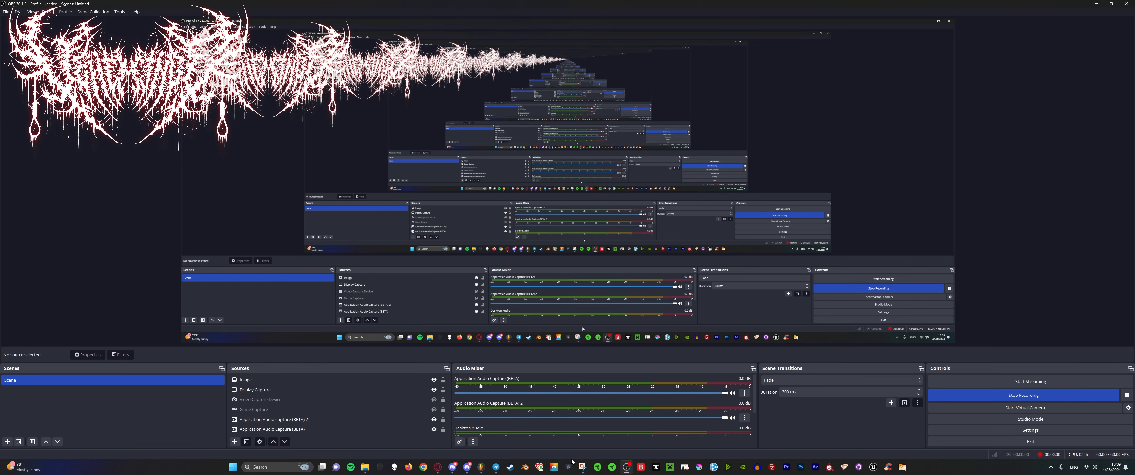
Switch from OBS to FL Studio, bring the playlist forward, and play the drop to review the arrangement.
{"action": "left_click", "coordinate": [481, 467]}
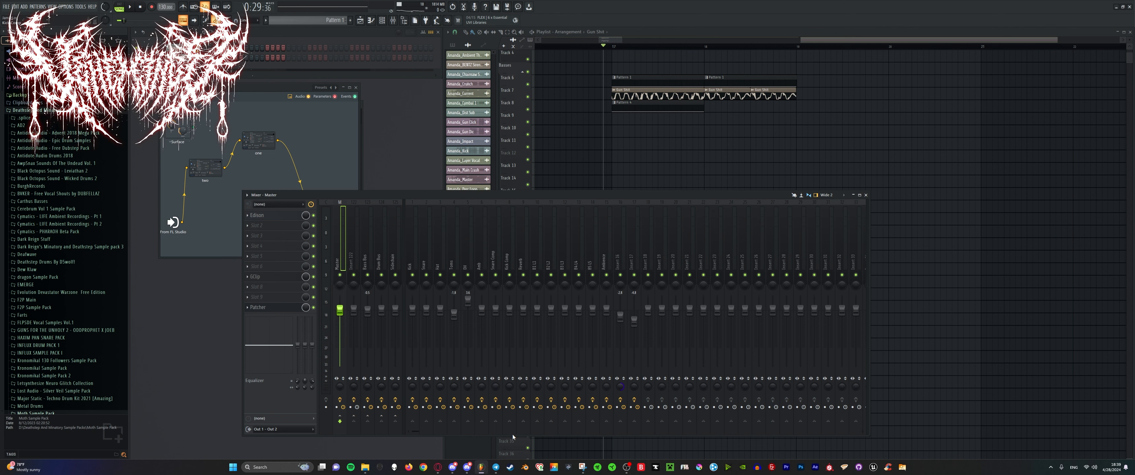
{"action": "left_click", "coordinate": [501, 44]}
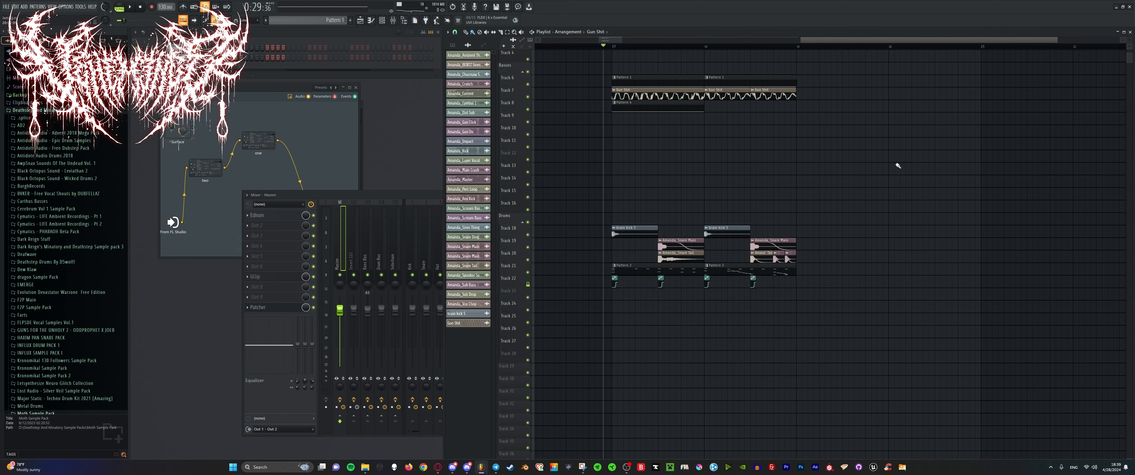
{"action": "scroll", "coordinate": [925, 170], "scroll_direction": "down", "scroll_amount": 2}
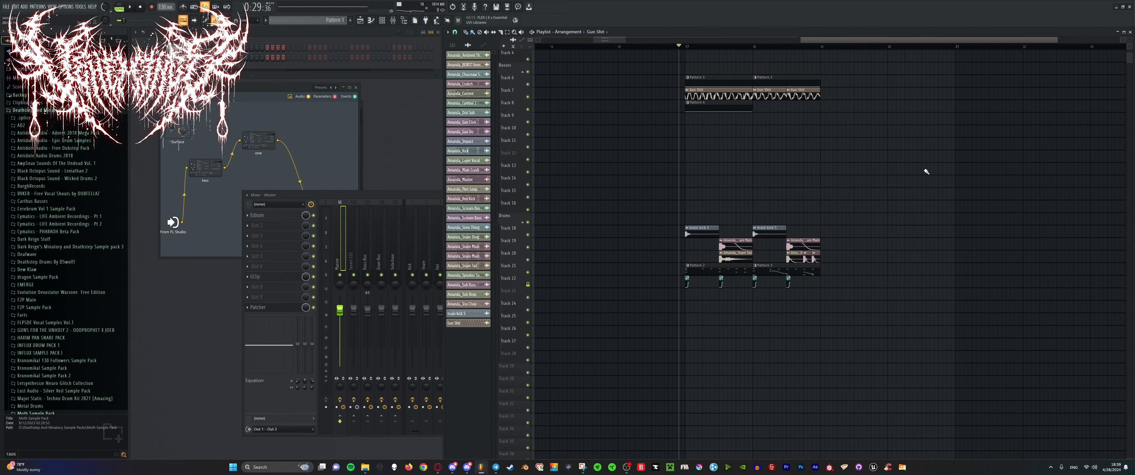
{"action": "scroll", "coordinate": [776, 133], "scroll_direction": "up", "scroll_amount": 3}
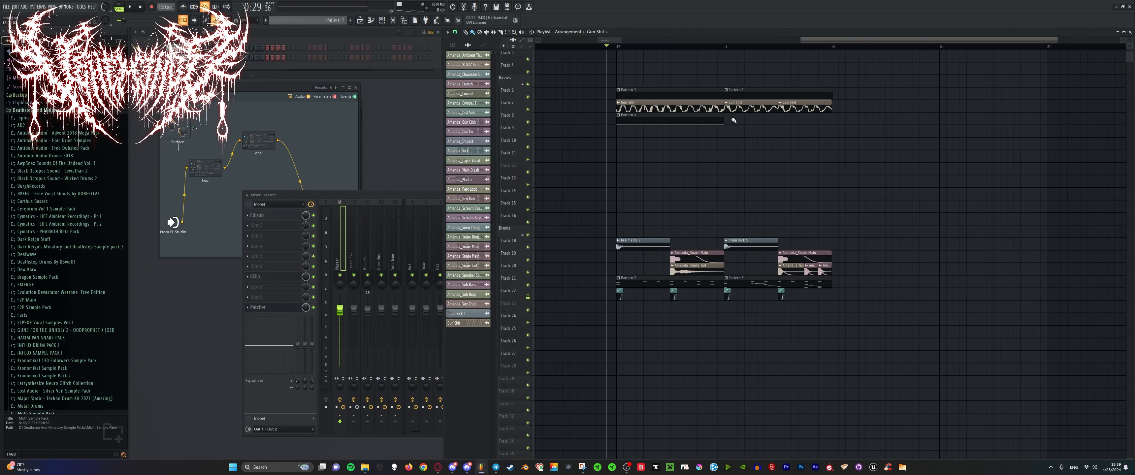
{"action": "scroll", "coordinate": [888, 246], "scroll_direction": "up", "scroll_amount": 2}
{"action": "scroll", "coordinate": [888, 246], "scroll_direction": "down", "scroll_amount": 4}
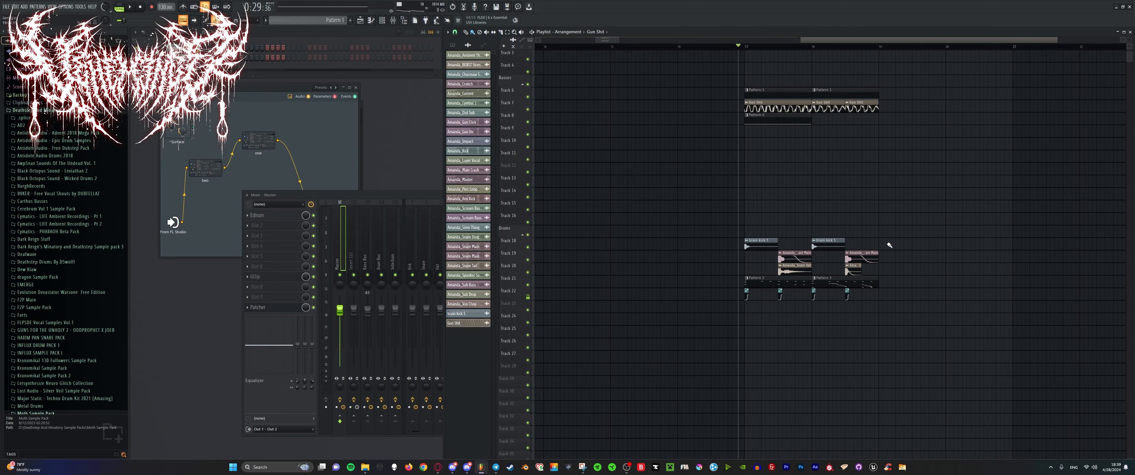
{"action": "scroll", "coordinate": [887, 246], "scroll_direction": "up", "scroll_amount": 1}
{"action": "key", "text": "space"}
{"action": "scroll", "coordinate": [691, 105], "scroll_direction": "up", "scroll_amount": 2}
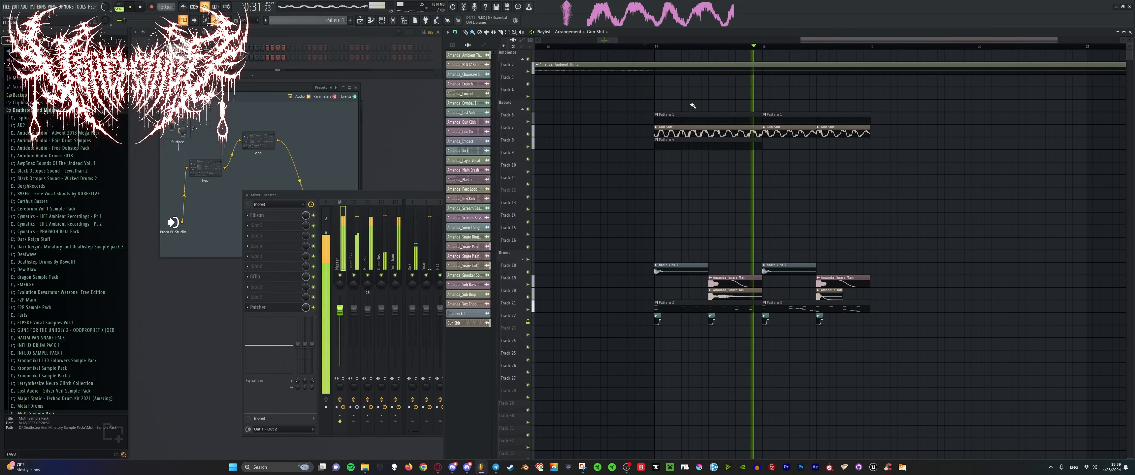
{"action": "scroll", "coordinate": [685, 109], "scroll_direction": "up", "scroll_amount": 4}
{"action": "scroll", "coordinate": [665, 114], "scroll_direction": "down", "scroll_amount": 5}
{"action": "scroll", "coordinate": [817, 187], "scroll_direction": "down", "scroll_amount": 2}
{"action": "scroll", "coordinate": [815, 185], "scroll_direction": "up", "scroll_amount": 3}
{"action": "key", "text": "space"}
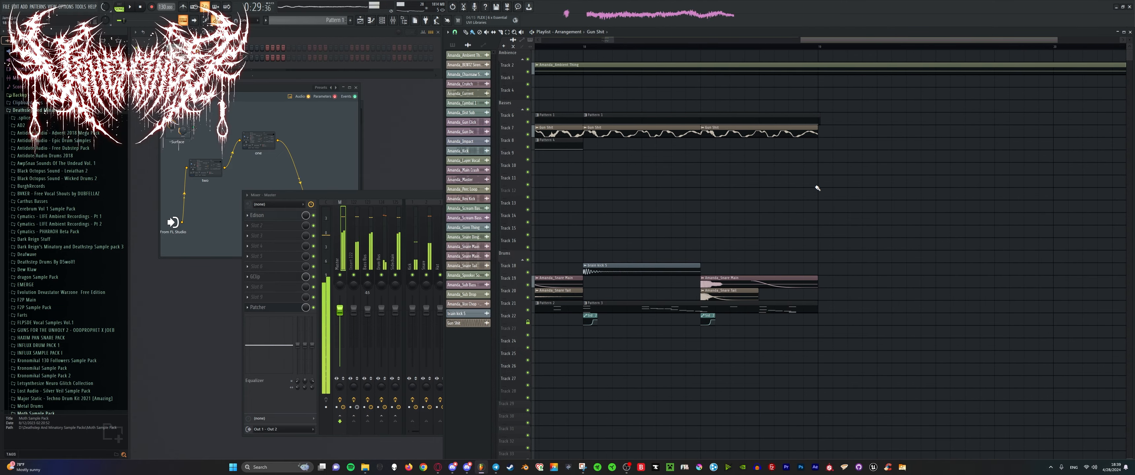
{"action": "scroll", "coordinate": [799, 180], "scroll_direction": "down", "scroll_amount": 3}
{"action": "scroll", "coordinate": [801, 177], "scroll_direction": "up", "scroll_amount": 3}
Save the project as "Amanda Remix Actual 2" in the Amanda Remix Actual folder.
{"action": "key", "text": "ctrl+shift+s"}
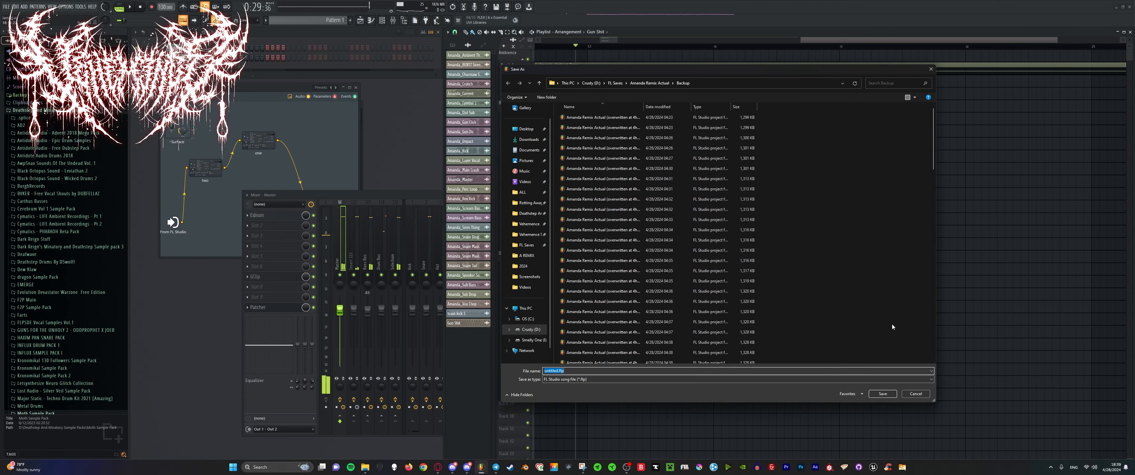
{"action": "left_click", "coordinate": [638, 83]}
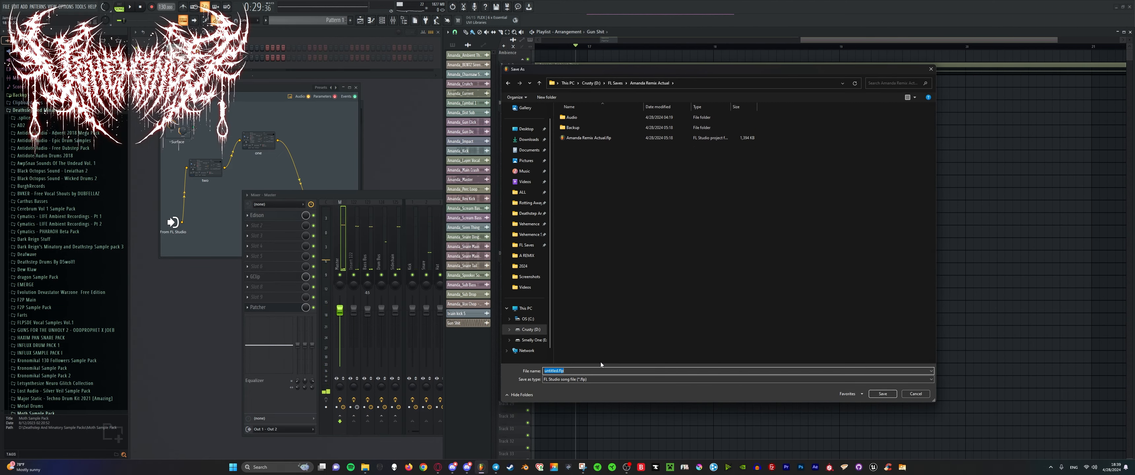
{"action": "key", "text": "BackSpace"}
{"action": "type", "text": "Amanda Remix A"}
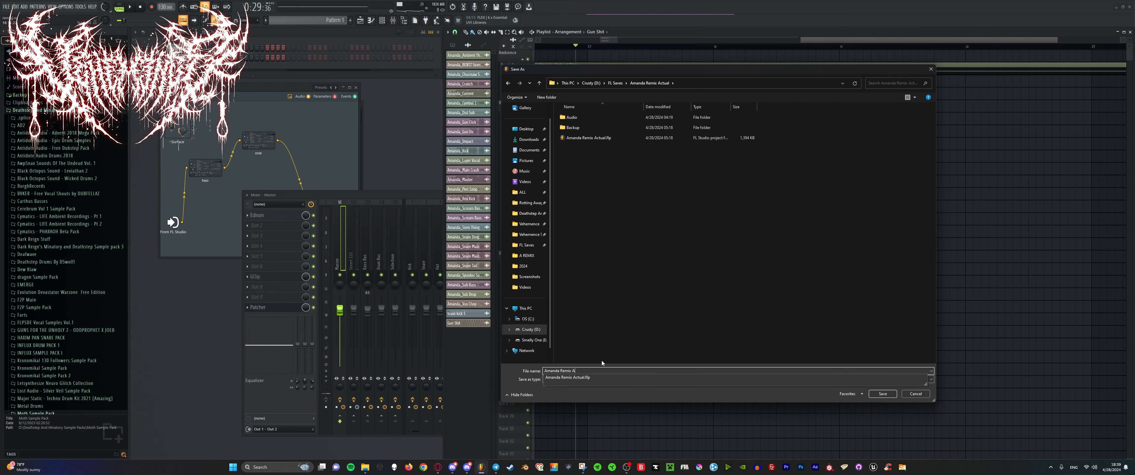
{"action": "type", "text": "ctual 2"}
{"action": "key", "text": "Return"}
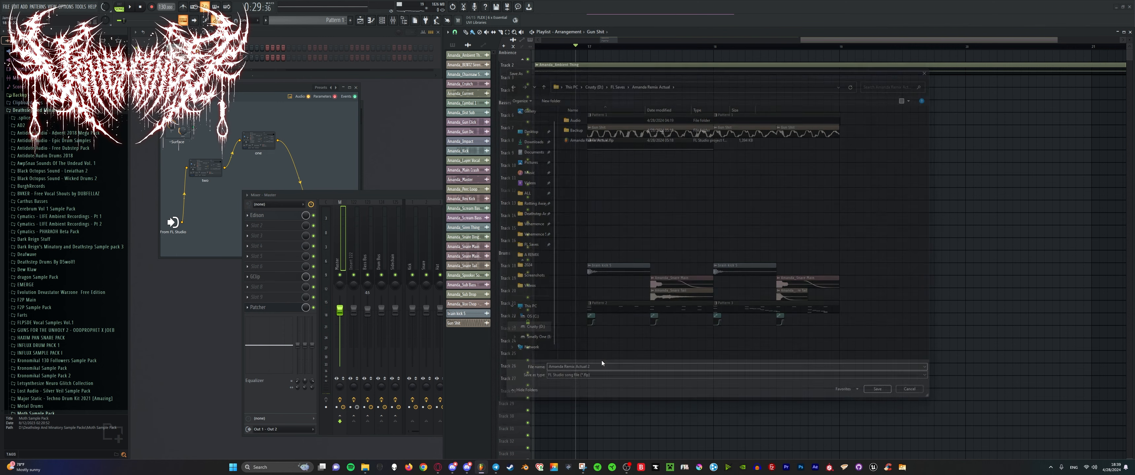
Play the drop and bring the mixer forward to listen to the B1 L1 track.
{"action": "key", "text": "space"}
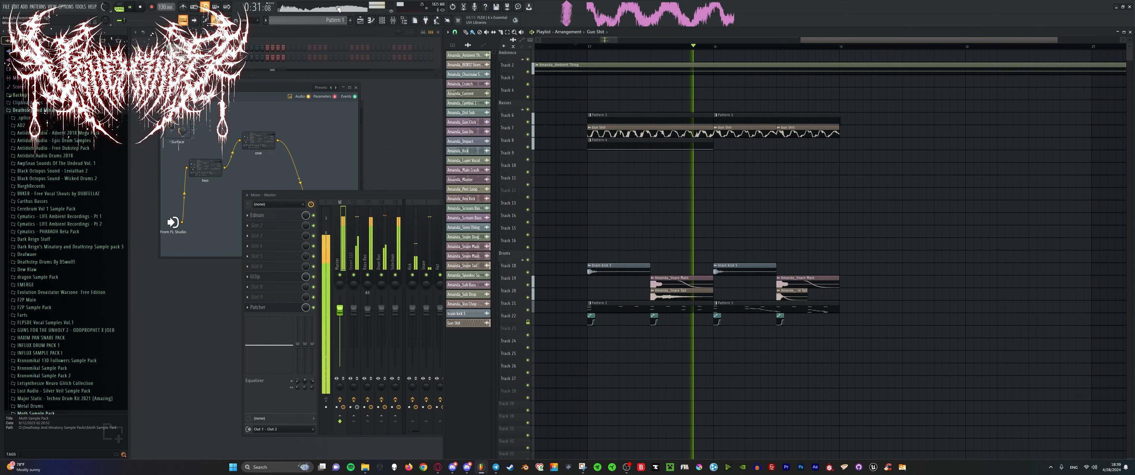
{"action": "left_click", "coordinate": [398, 194]}
{"action": "left_click", "coordinate": [540, 260]}
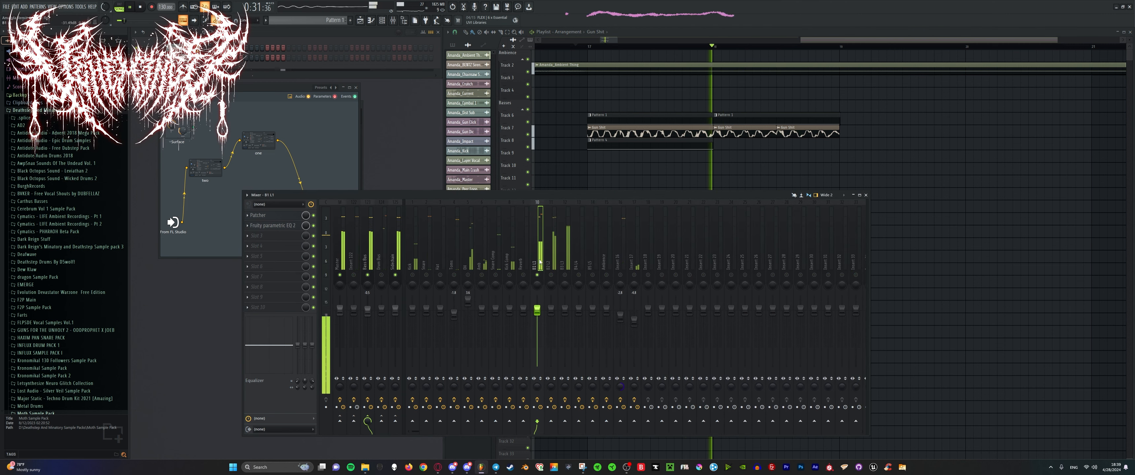
Open the Patcher on the B2 L2 mixer track and add a second Soundgoodizer between the first one and the output.
{"action": "left_click", "coordinate": [553, 279]}
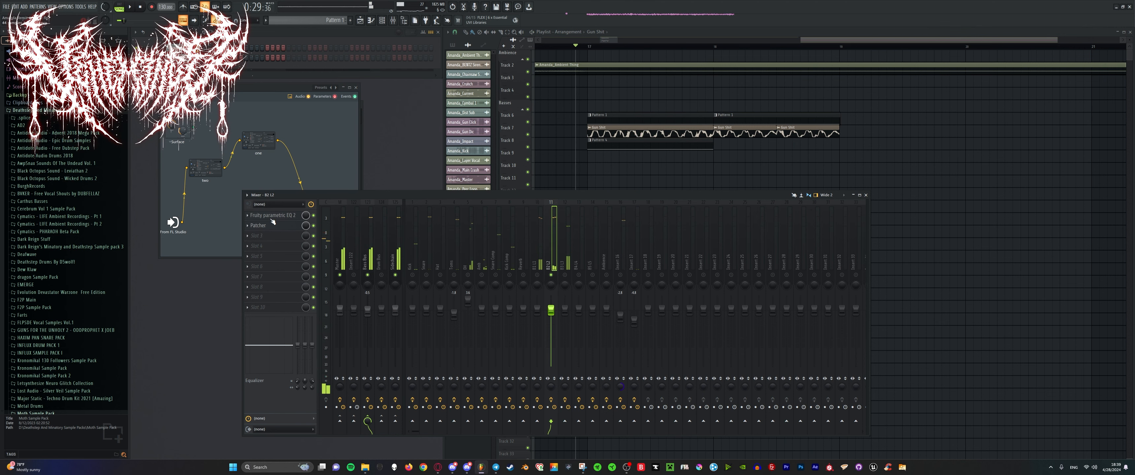
{"action": "left_click", "coordinate": [261, 225]}
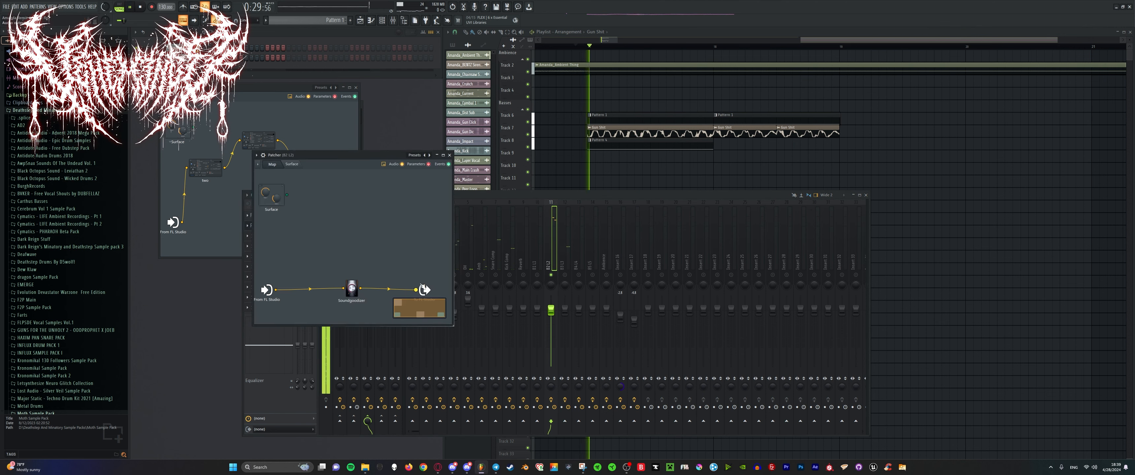
{"action": "left_click_drag", "start_coordinate": [424, 290], "coordinate": [434, 274]}
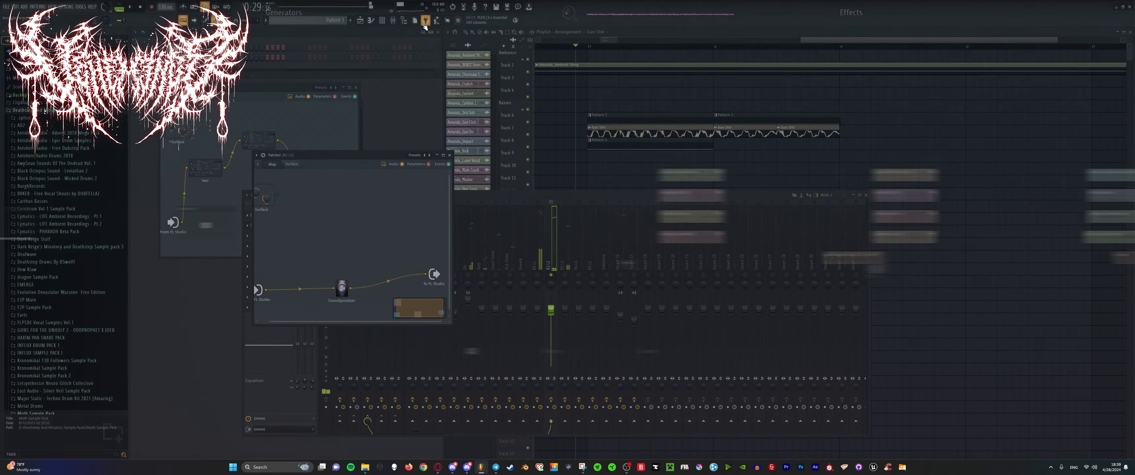
{"action": "left_click", "coordinate": [426, 22]}
{"action": "type", "text": "s"}
{"action": "left_click_drag", "start_coordinate": [934, 329], "coordinate": [859, 311]}
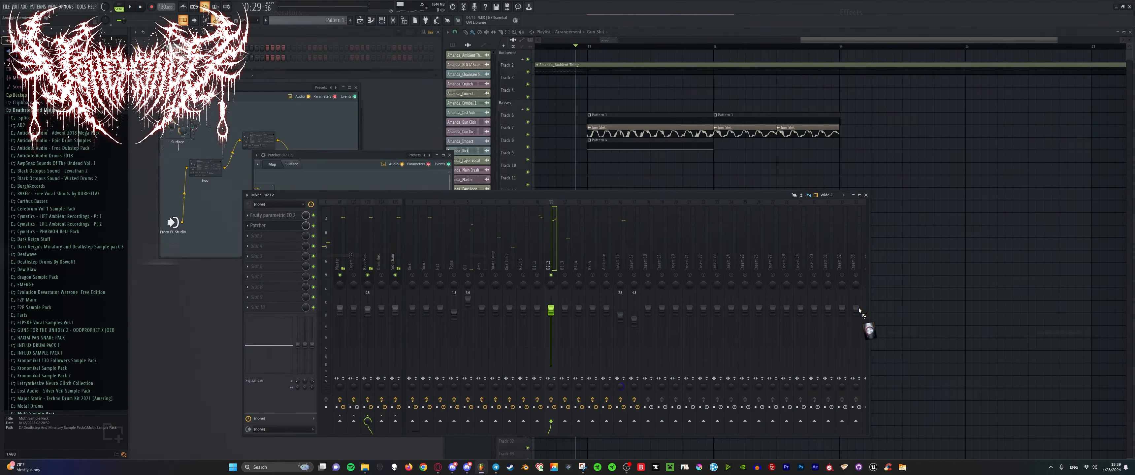
{"action": "left_click_drag", "start_coordinate": [369, 175], "coordinate": [405, 190]}
{"action": "left_click_drag", "start_coordinate": [413, 190], "coordinate": [390, 231]}
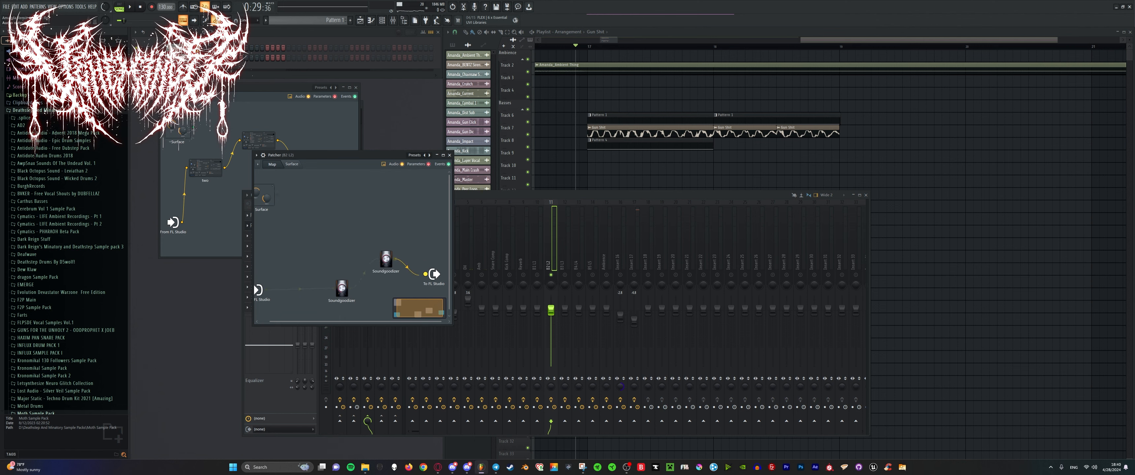
Audition the added Soundgoodizer with the drop playing and move the Patcher output node farther away to make room.
{"action": "double_click", "coordinate": [386, 259]}
{"action": "key", "text": "space"}
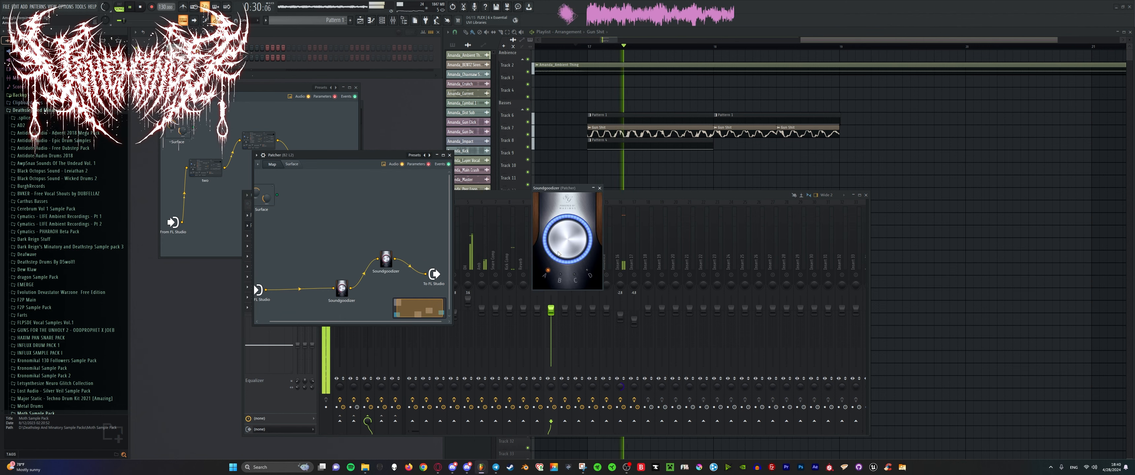
{"action": "left_click_drag", "start_coordinate": [434, 274], "coordinate": [483, 248]}
{"action": "left_click", "coordinate": [599, 187]}
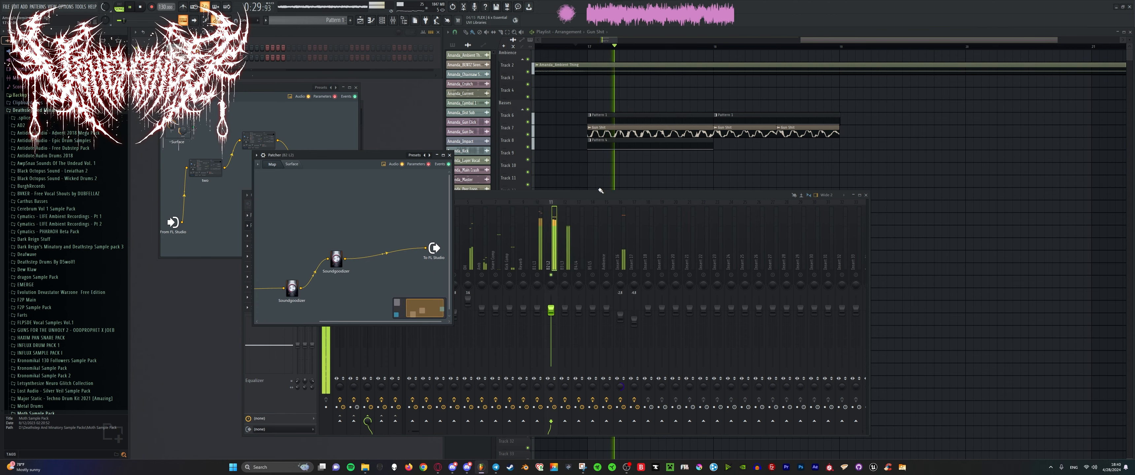
{"action": "left_click", "coordinate": [512, 193]}
{"action": "key", "text": "space"}
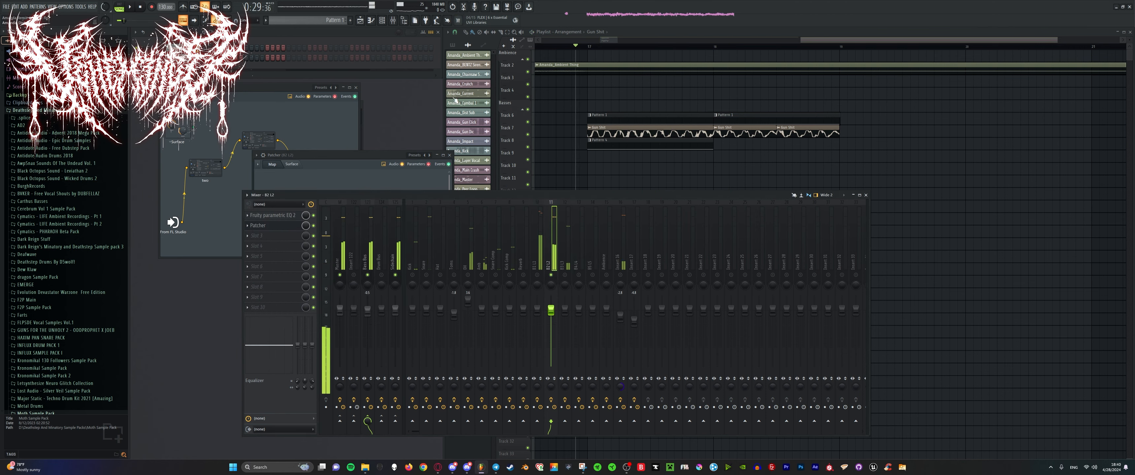
Insert a Fruity Parametric EQ 2 into the Patcher chain between the second Soundgoodizer and the output.
{"action": "left_click", "coordinate": [425, 21]}
{"action": "type", "text": "para"}
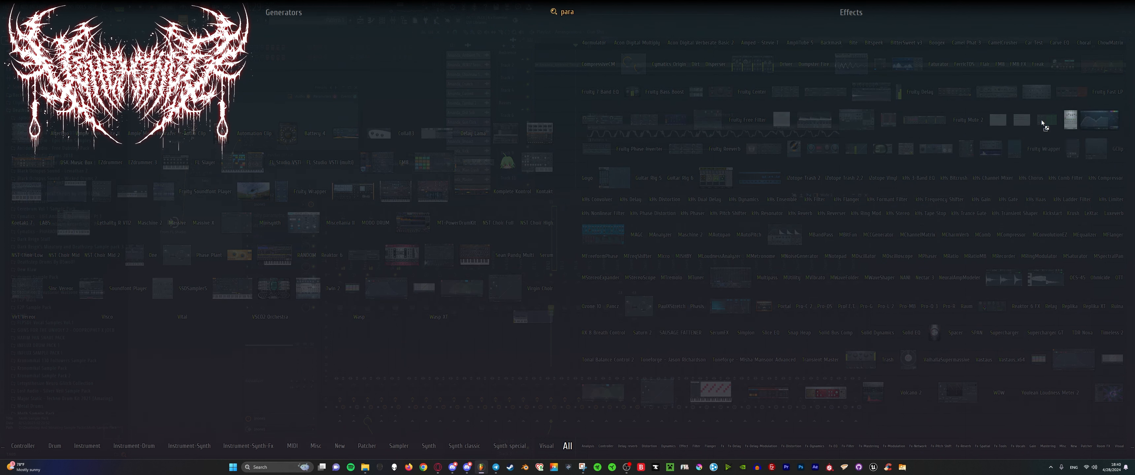
{"action": "left_click_drag", "start_coordinate": [1042, 121], "coordinate": [468, 203]}
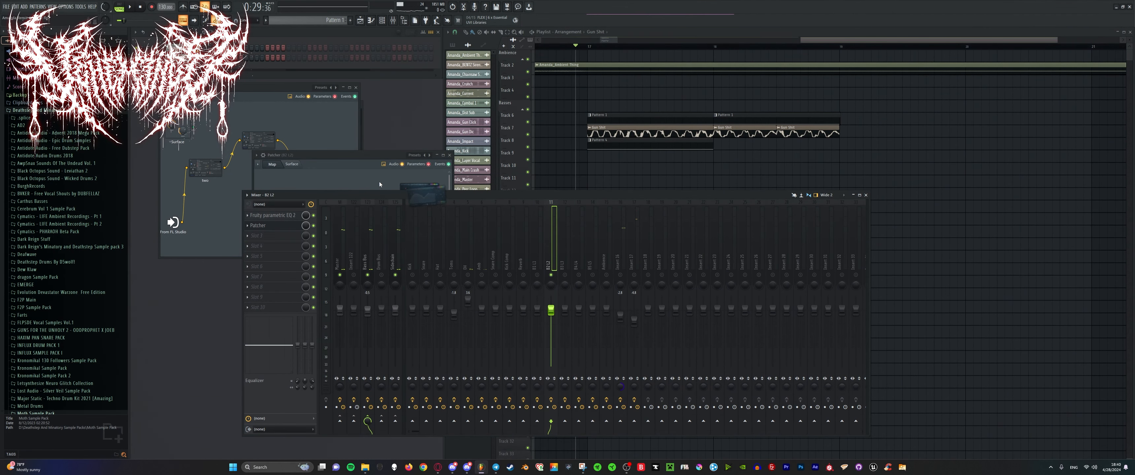
{"action": "left_click_drag", "start_coordinate": [379, 184], "coordinate": [386, 196]}
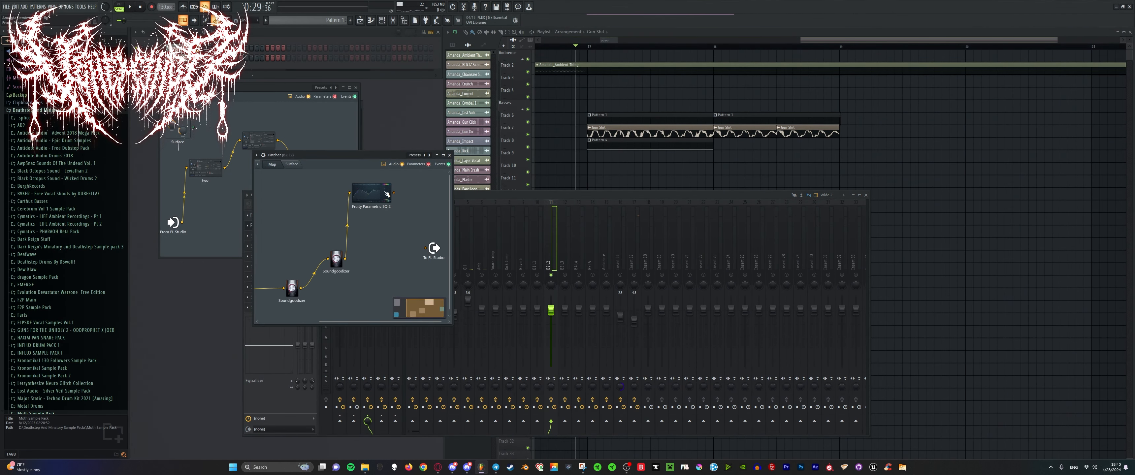
Shape the Patcher's parametric EQ with strongly boosted low bands and a deep, narrow cut in the mids.
{"action": "double_click", "coordinate": [376, 200]}
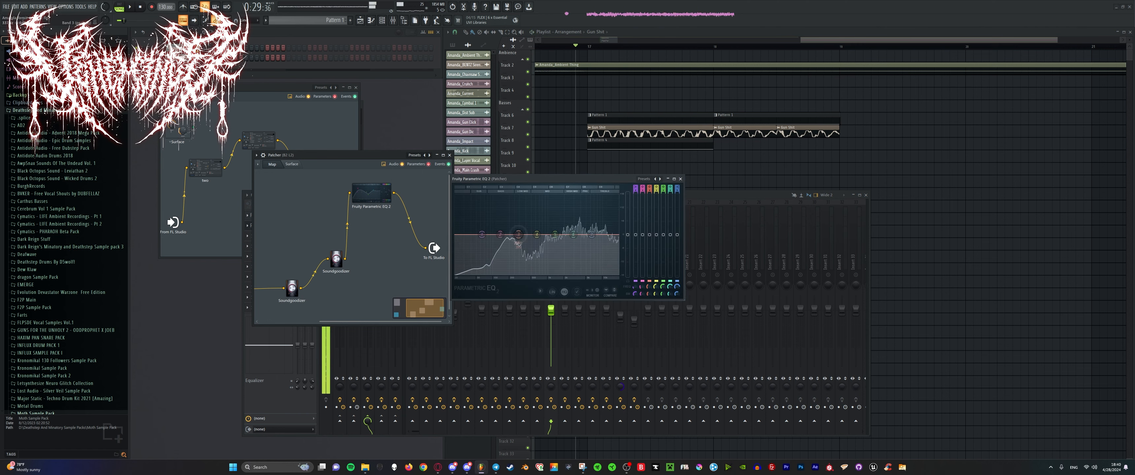
{"action": "left_click_drag", "start_coordinate": [519, 235], "coordinate": [494, 207]}
{"action": "left_click_drag", "start_coordinate": [537, 235], "coordinate": [528, 266]}
{"action": "scroll", "coordinate": [528, 265], "scroll_direction": "down", "scroll_amount": 5}
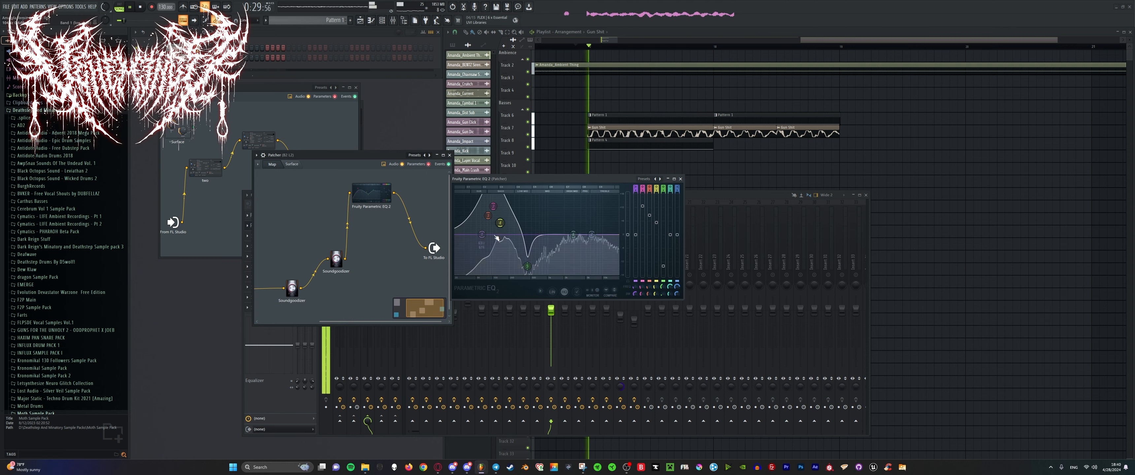
{"action": "left_click_drag", "start_coordinate": [500, 223], "coordinate": [488, 227]}
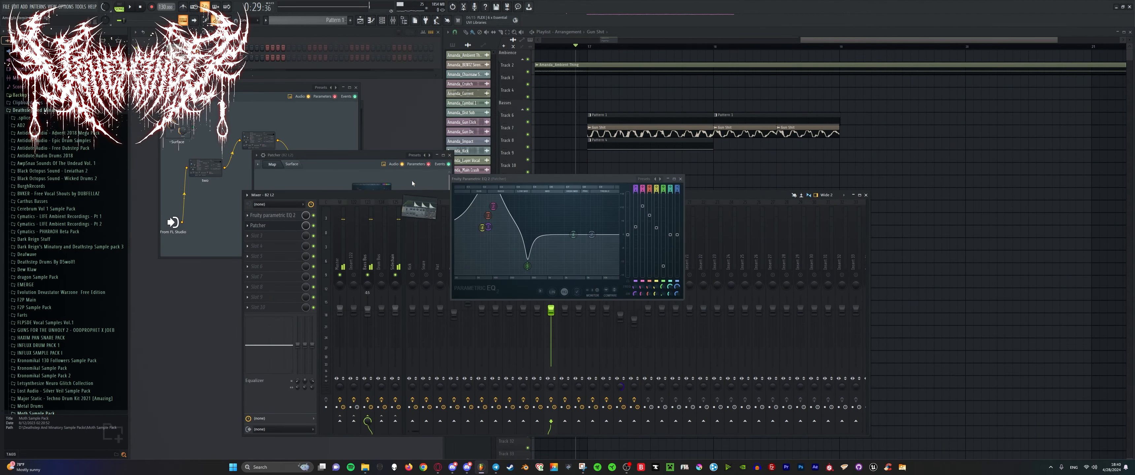
Add Maximus to the Patcher chain between the parametric EQ and the output, and open it with the drop playing.
{"action": "left_click", "coordinate": [413, 182]}
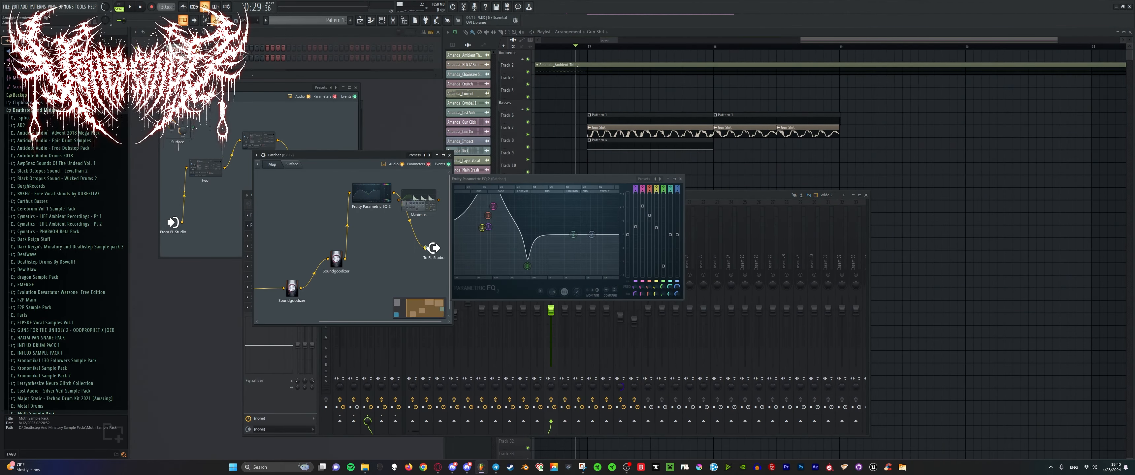
{"action": "left_click_drag", "start_coordinate": [430, 205], "coordinate": [449, 251]}
{"action": "double_click", "coordinate": [398, 227]}
{"action": "key", "text": "space"}
Straighten the compression curves of the Maximus bands into linear responses and replay the drop.
{"action": "left_click", "coordinate": [658, 242]}
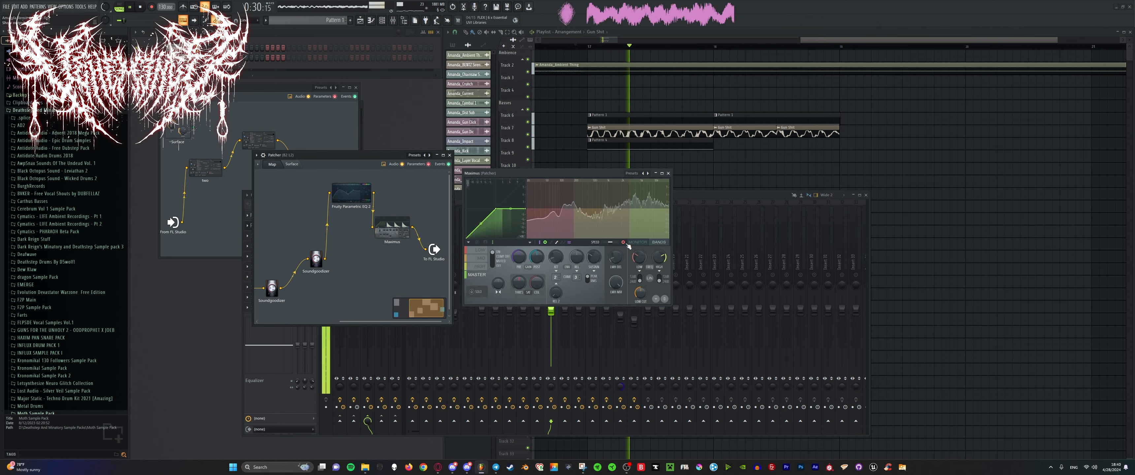
{"action": "key", "text": "space"}
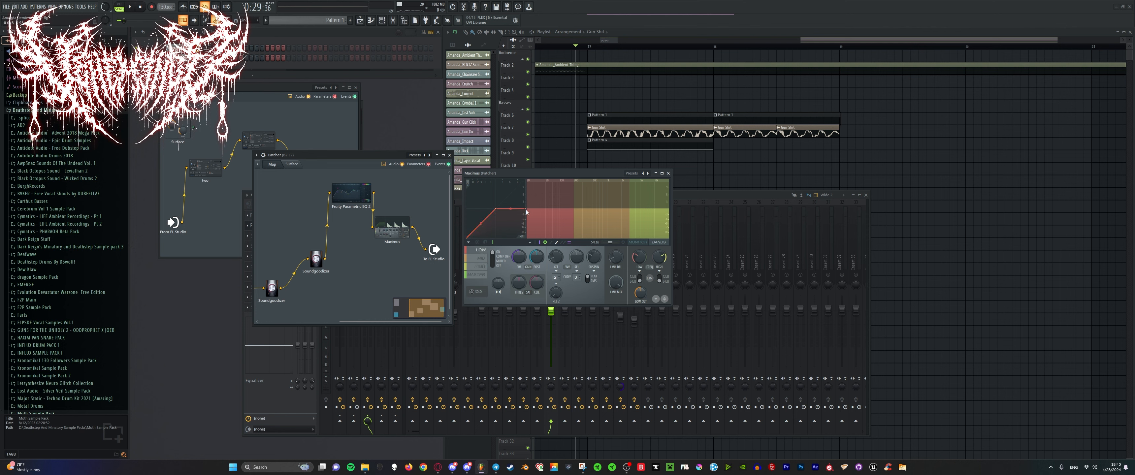
{"action": "left_click", "coordinate": [625, 243]}
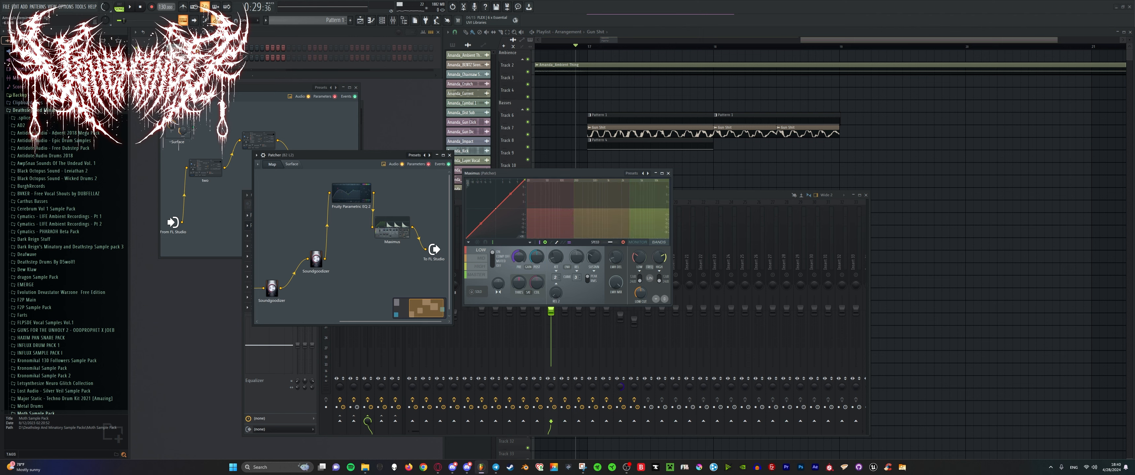
{"action": "key", "text": "space"}
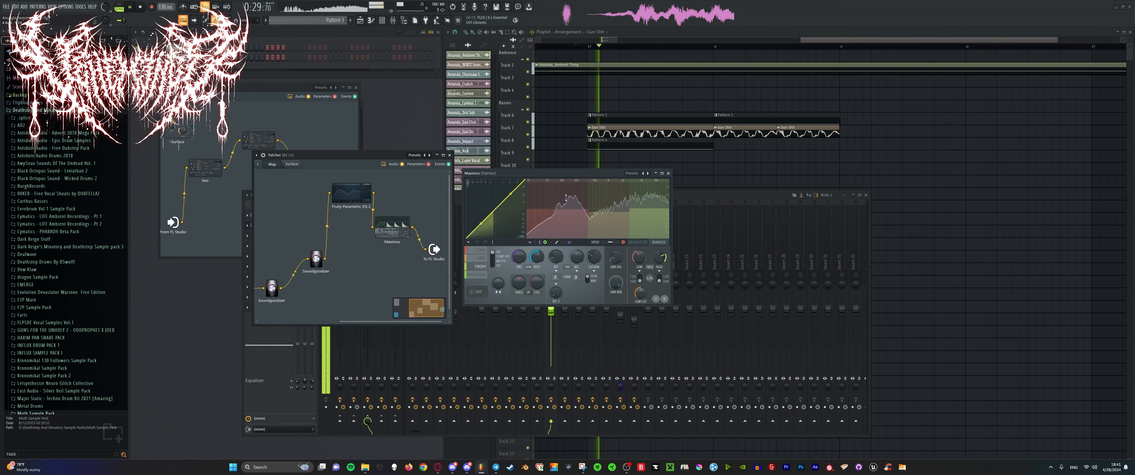
Move the Maximus and mixer windows apart and check the mixer levels while playing the drop.
{"action": "left_click_drag", "start_coordinate": [561, 178], "coordinate": [289, 171]}
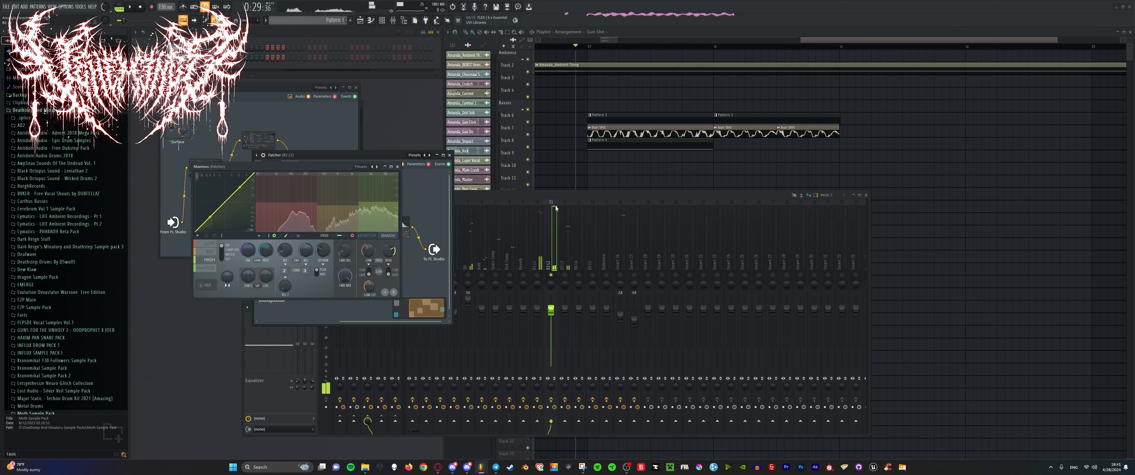
{"action": "left_click_drag", "start_coordinate": [556, 209], "coordinate": [689, 208]}
{"action": "key", "text": "space"}
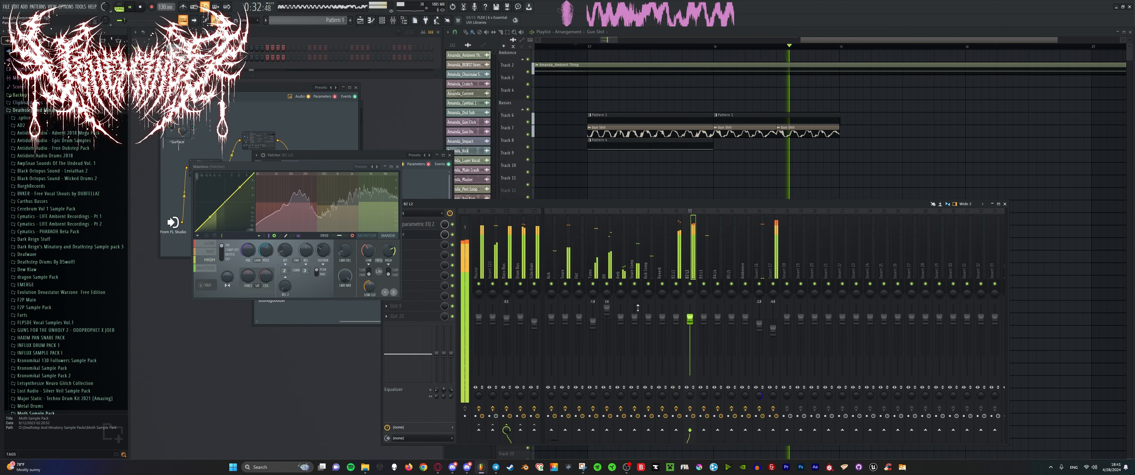
Delete the last Gun Shit clip on Track 7 and extend the preceding one to fill its place.
{"action": "right_click", "coordinate": [796, 134]}
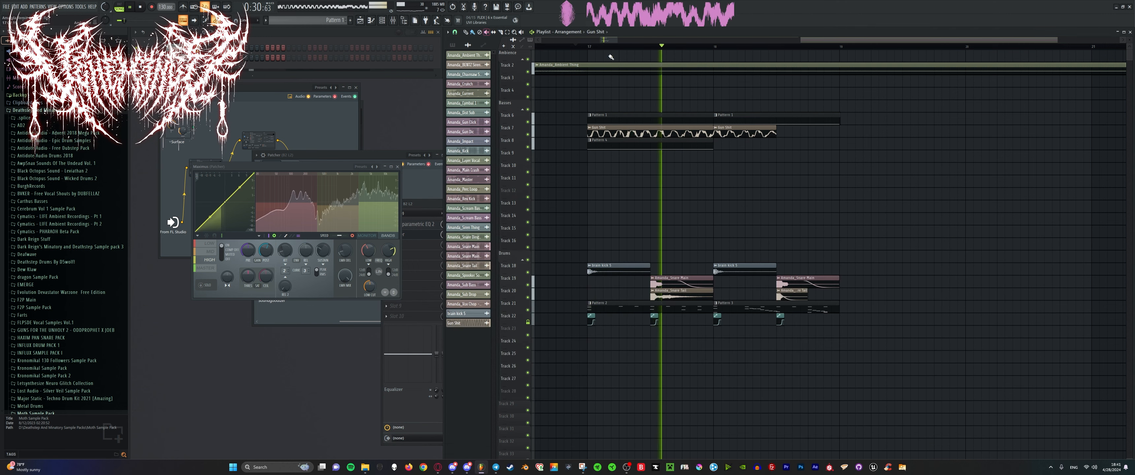
{"action": "scroll", "coordinate": [777, 128], "scroll_direction": "up", "scroll_amount": 2}
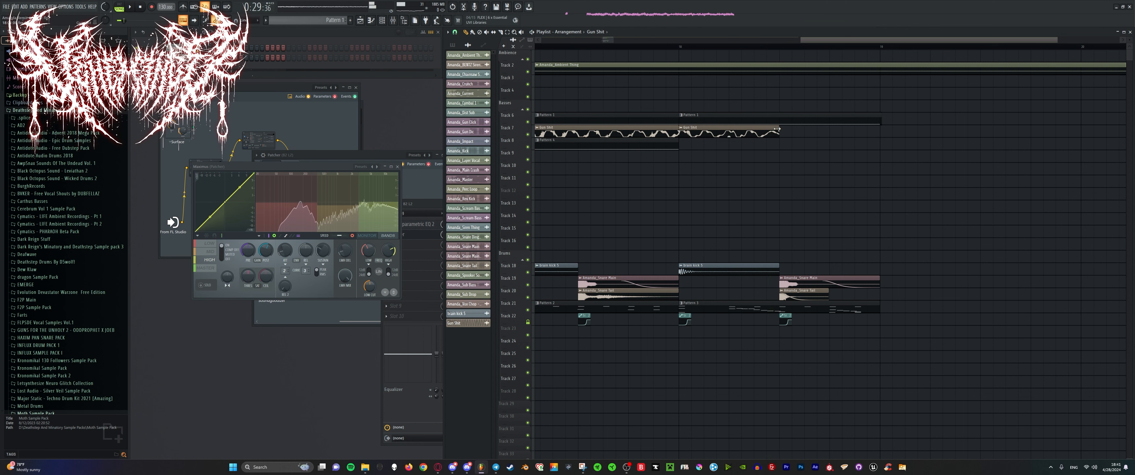
{"action": "left_click", "coordinate": [494, 33]}
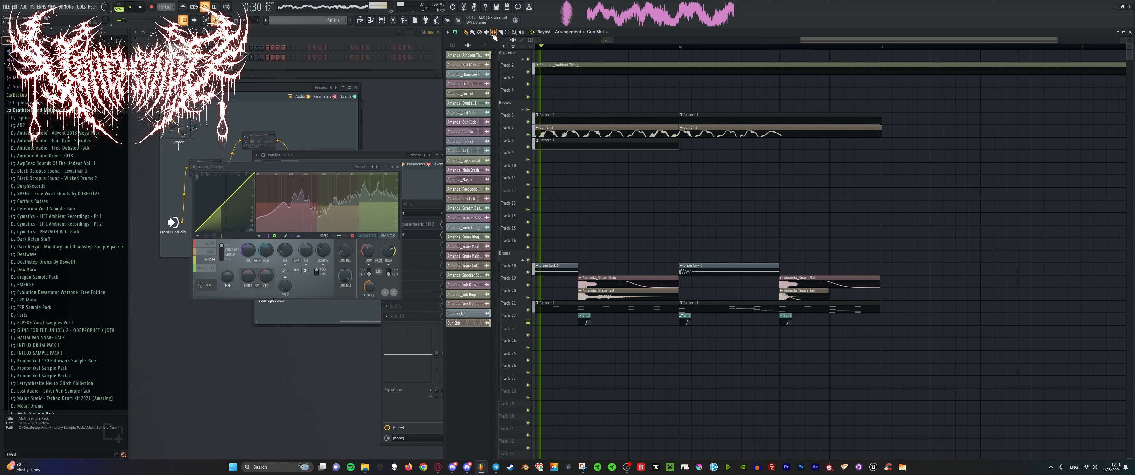
{"action": "left_click_drag", "start_coordinate": [705, 142], "coordinate": [1064, 164]}
{"action": "key", "text": "ctrl+z"}
{"action": "key", "text": "space"}
{"action": "key", "text": "space"}
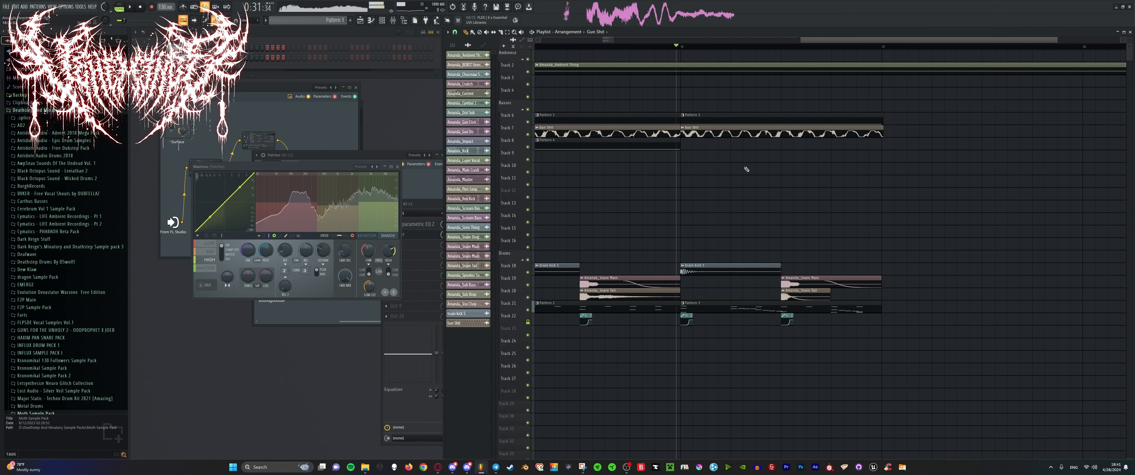
Place another Pattern 4 clip on Track 8 at the second snare and trim its end to match the bass clip above.
{"action": "scroll", "coordinate": [627, 222], "scroll_direction": "down", "scroll_amount": 4}
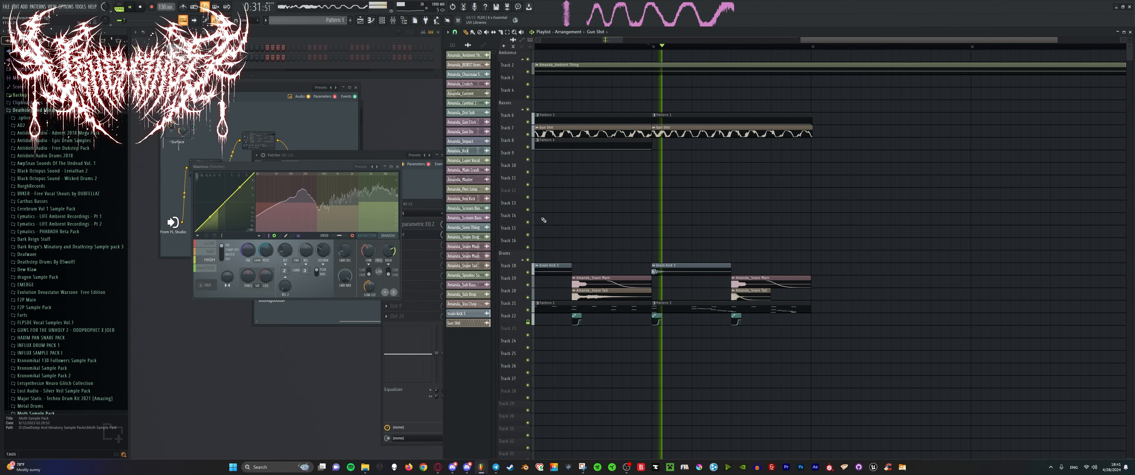
{"action": "scroll", "coordinate": [627, 222], "scroll_direction": "down", "scroll_amount": 3}
{"action": "scroll", "coordinate": [609, 249], "scroll_direction": "up", "scroll_amount": 3}
{"action": "key", "text": "space"}
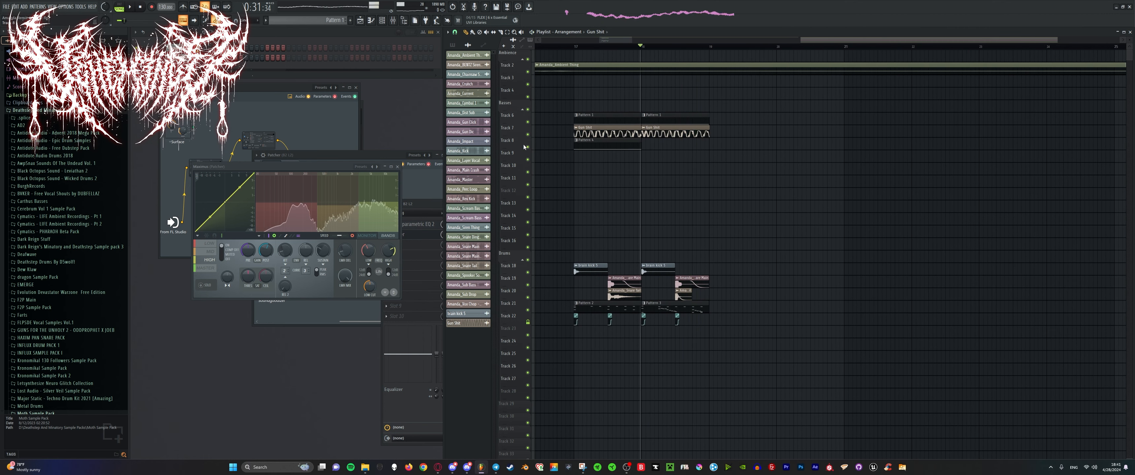
{"action": "left_click", "coordinate": [585, 144]}
{"action": "scroll", "coordinate": [677, 143], "scroll_direction": "up", "scroll_amount": 3}
{"action": "left_click_drag", "start_coordinate": [695, 143], "coordinate": [688, 142]}
{"action": "key", "text": "space"}
{"action": "scroll", "coordinate": [688, 143], "scroll_direction": "up", "scroll_amount": 1}
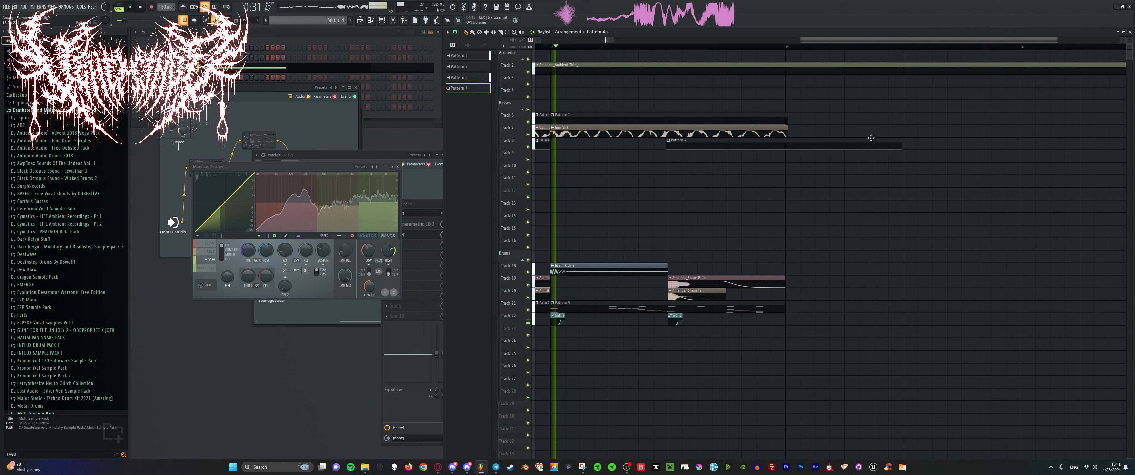
{"action": "left_click_drag", "start_coordinate": [900, 144], "coordinate": [782, 151]}
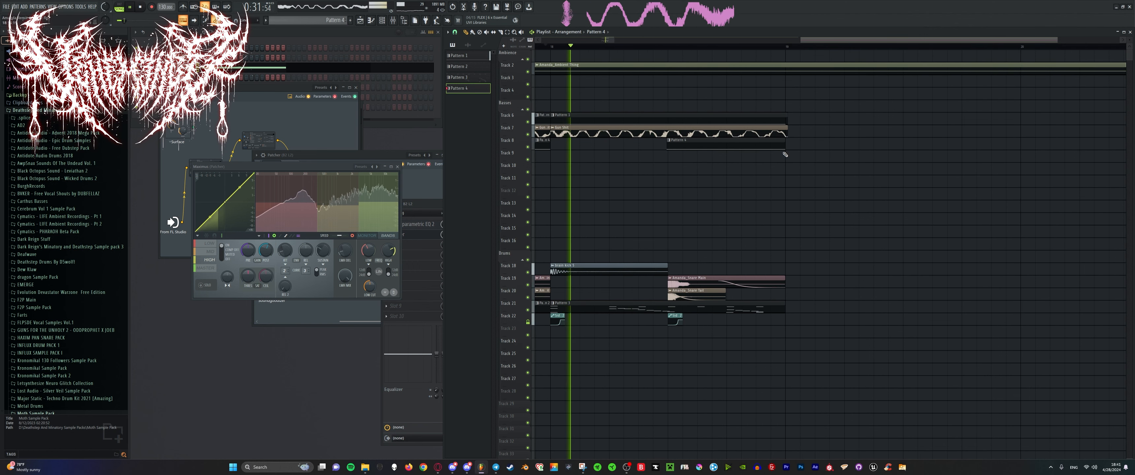
Play the drop from its start and review how the added Pattern 4 clip sits in the arrangement.
{"action": "scroll", "coordinate": [782, 152], "scroll_direction": "up", "scroll_amount": 3}
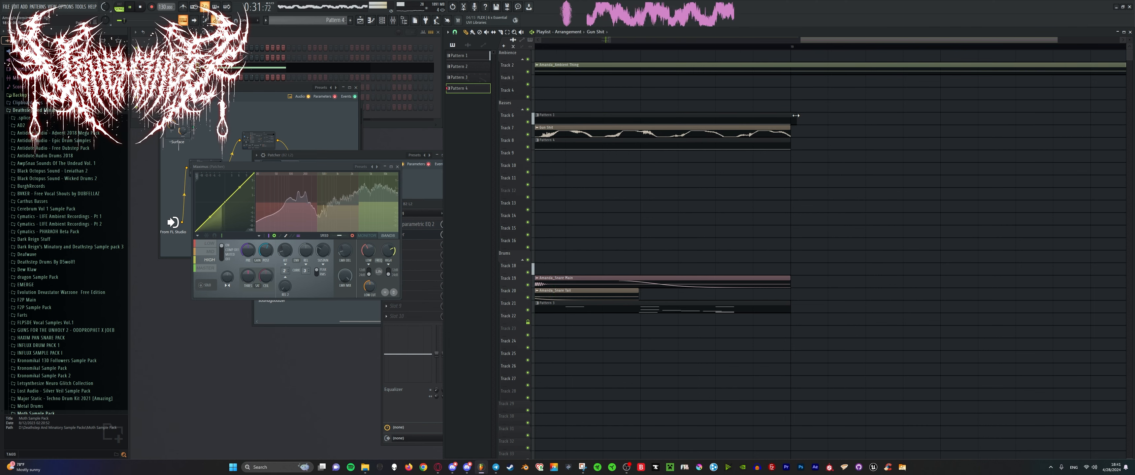
{"action": "scroll", "coordinate": [792, 132], "scroll_direction": "down", "scroll_amount": 3}
{"action": "scroll", "coordinate": [792, 134], "scroll_direction": "down", "scroll_amount": 3}
{"action": "left_click", "coordinate": [672, 46]}
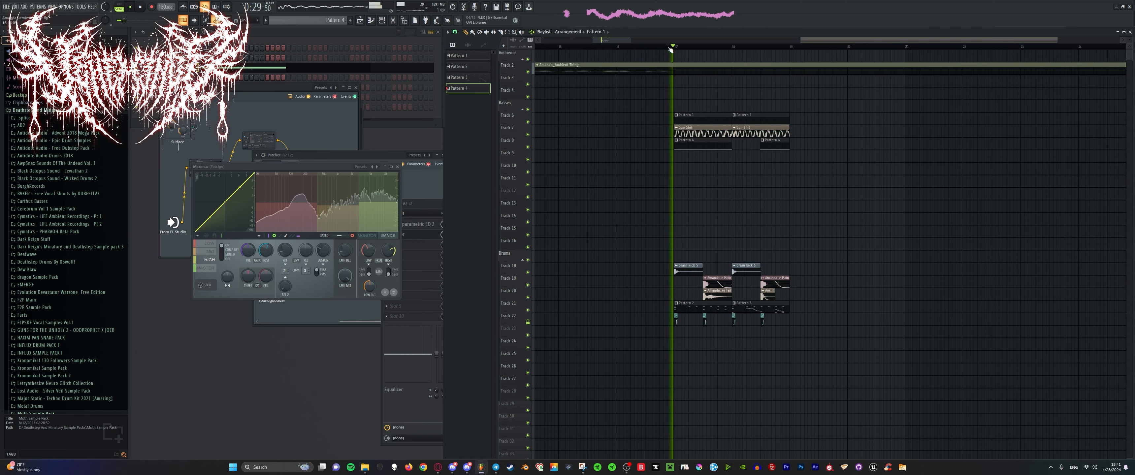
{"action": "scroll", "coordinate": [703, 96], "scroll_direction": "up", "scroll_amount": 3}
{"action": "scroll", "coordinate": [709, 110], "scroll_direction": "down", "scroll_amount": 3}
{"action": "scroll", "coordinate": [722, 143], "scroll_direction": "up", "scroll_amount": 3}
{"action": "scroll", "coordinate": [685, 180], "scroll_direction": "down", "scroll_amount": 4}
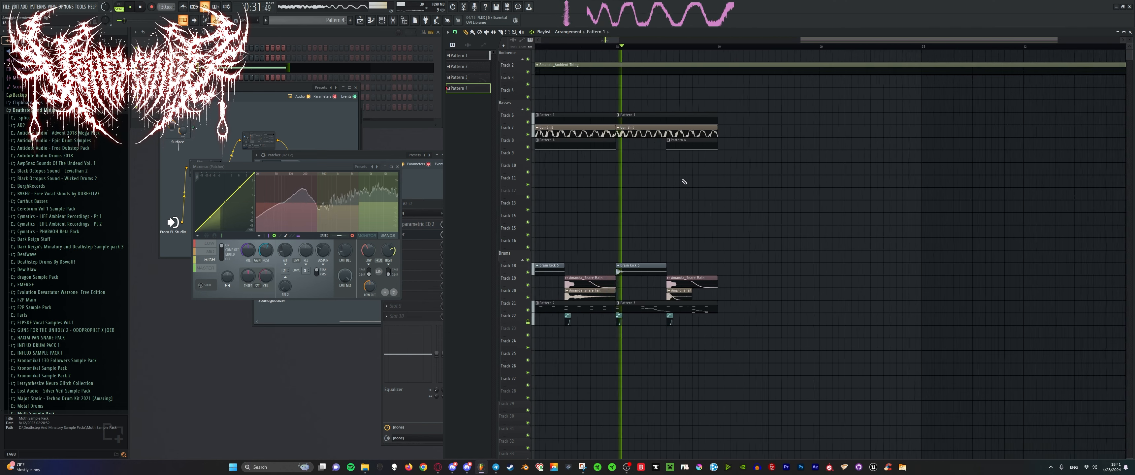
{"action": "scroll", "coordinate": [631, 203], "scroll_direction": "up", "scroll_amount": 4}
{"action": "scroll", "coordinate": [638, 196], "scroll_direction": "down", "scroll_amount": 3}
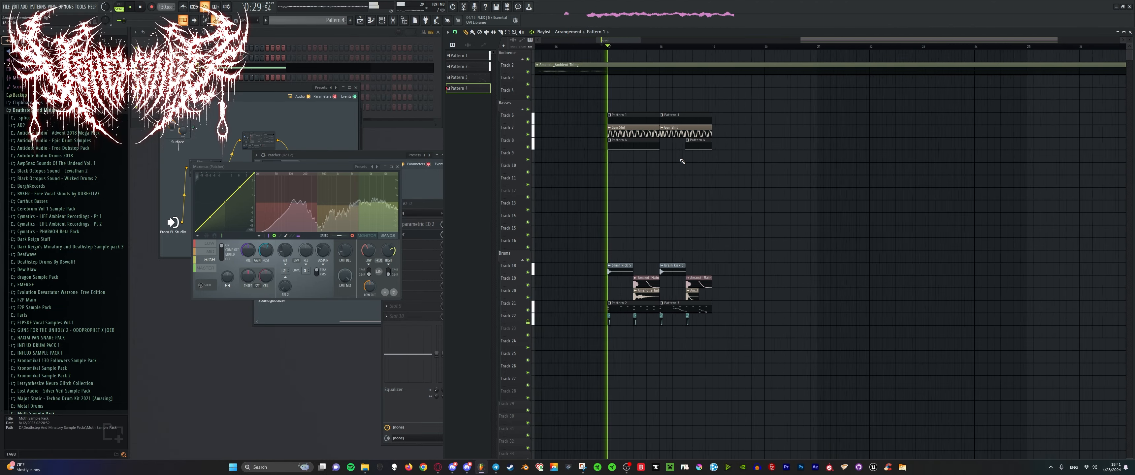
Trim the second Gun Shit clip at the second snare and fill the rest with a unique copy of it.
{"action": "scroll", "coordinate": [705, 145], "scroll_direction": "up", "scroll_amount": 3}
{"action": "left_click_drag", "start_coordinate": [767, 129], "coordinate": [694, 128]}
{"action": "scroll", "coordinate": [694, 131], "scroll_direction": "up", "scroll_amount": 3}
{"action": "left_click", "coordinate": [707, 133]}
{"action": "scroll", "coordinate": [693, 129], "scroll_direction": "up", "scroll_amount": 2}
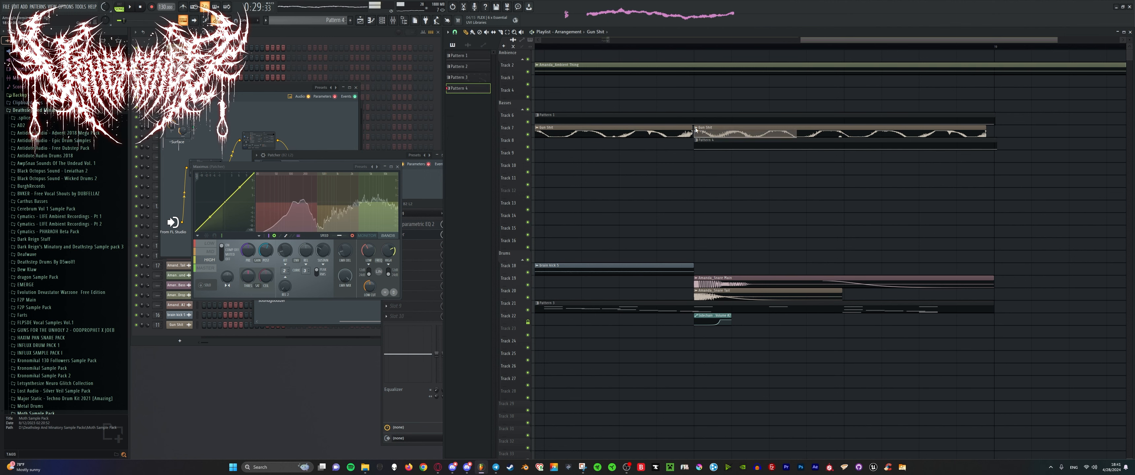
{"action": "right_click", "coordinate": [694, 130]}
{"action": "left_click", "coordinate": [707, 186]}
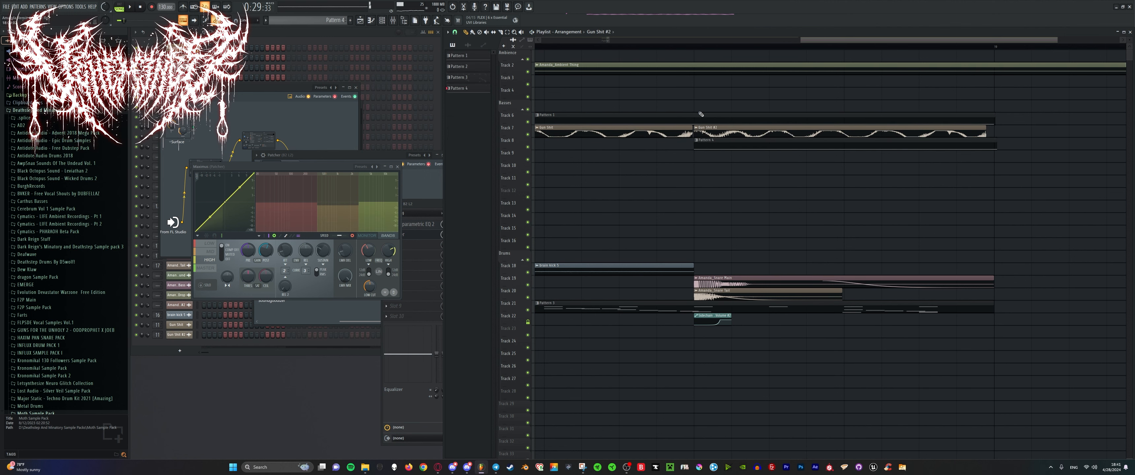
Open the Gun Shit #2 clip's channel settings and review the drop by playing it from its start.
{"action": "double_click", "coordinate": [702, 127]}
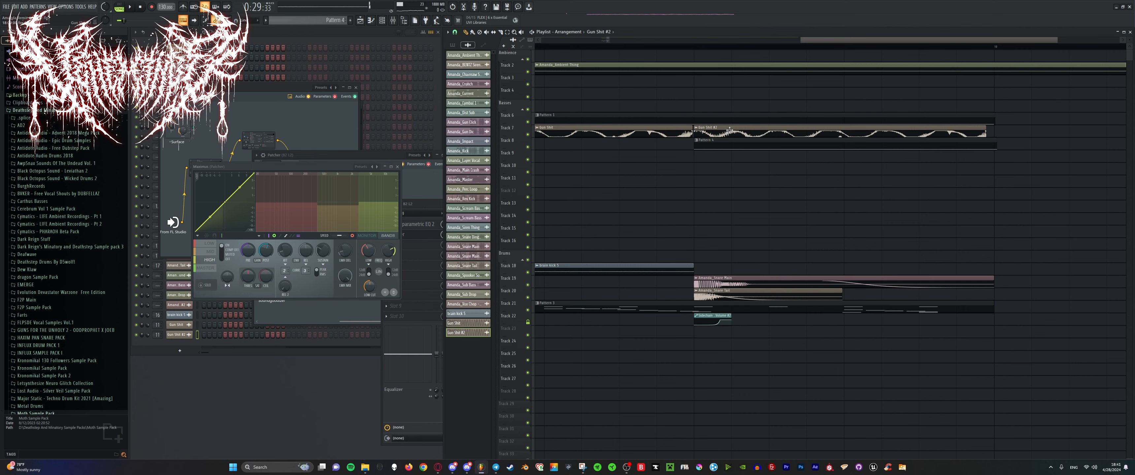
{"action": "left_click", "coordinate": [690, 48]}
{"action": "key", "text": "space"}
{"action": "key", "text": "space"}
{"action": "key", "text": "space"}
{"action": "scroll", "coordinate": [596, 180], "scroll_direction": "down", "scroll_amount": 5}
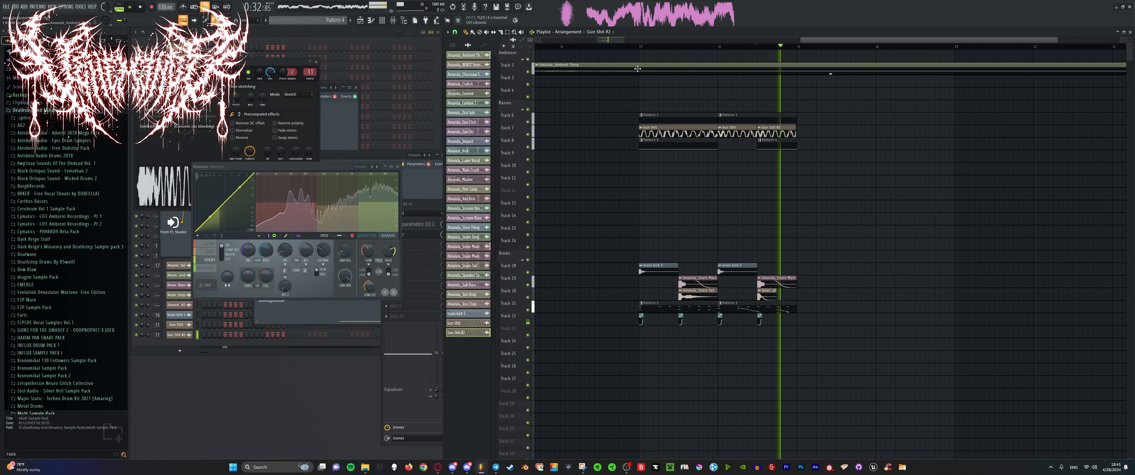
{"action": "left_click", "coordinate": [637, 47]}
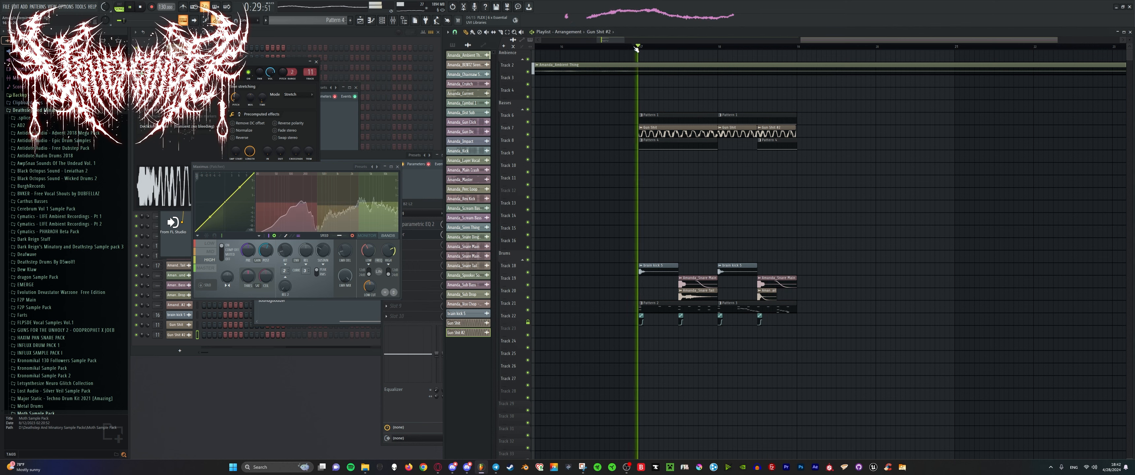
{"action": "scroll", "coordinate": [651, 139], "scroll_direction": "up", "scroll_amount": 4}
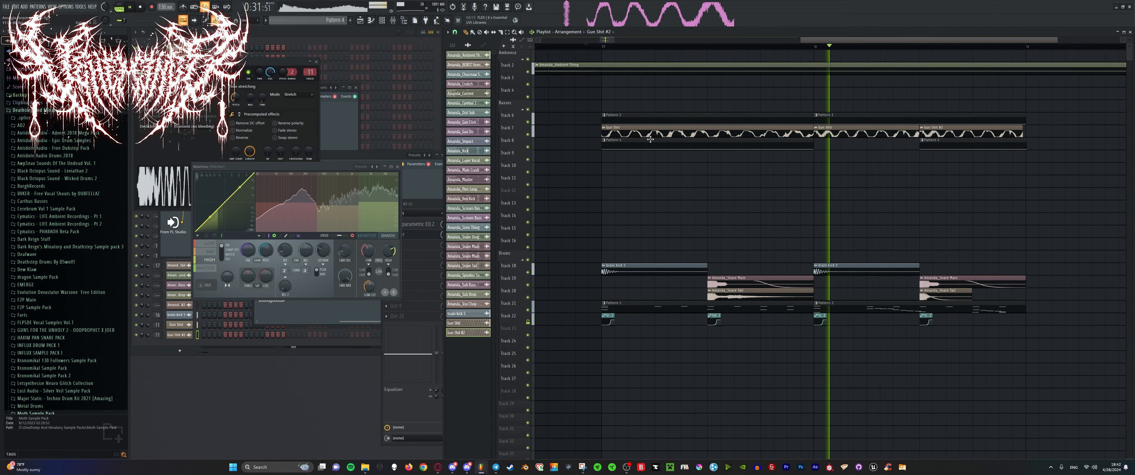
{"action": "scroll", "coordinate": [651, 139], "scroll_direction": "down", "scroll_amount": 5}
{"action": "scroll", "coordinate": [859, 233], "scroll_direction": "up", "scroll_amount": 3}
{"action": "key", "text": "space"}
{"action": "key", "text": "space"}
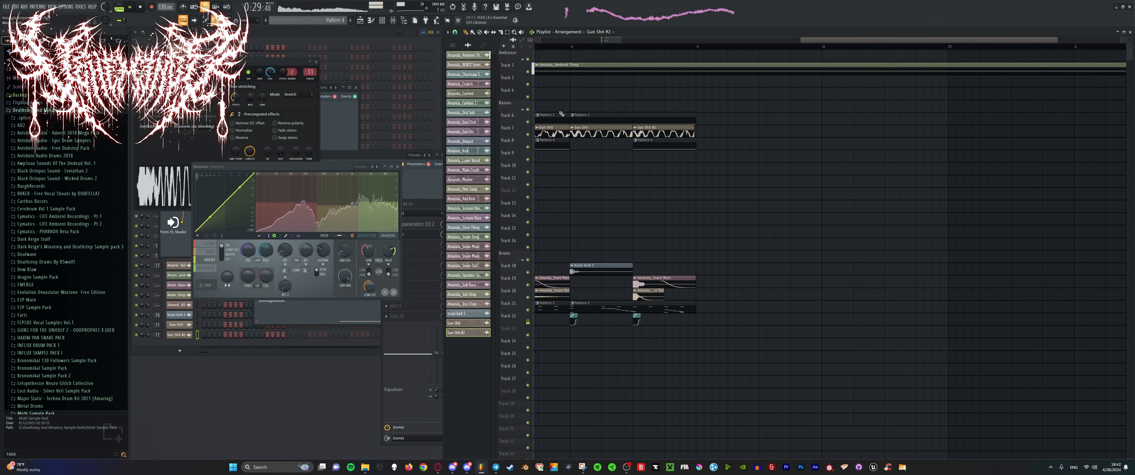
{"action": "scroll", "coordinate": [562, 114], "scroll_direction": "down", "scroll_amount": 2}
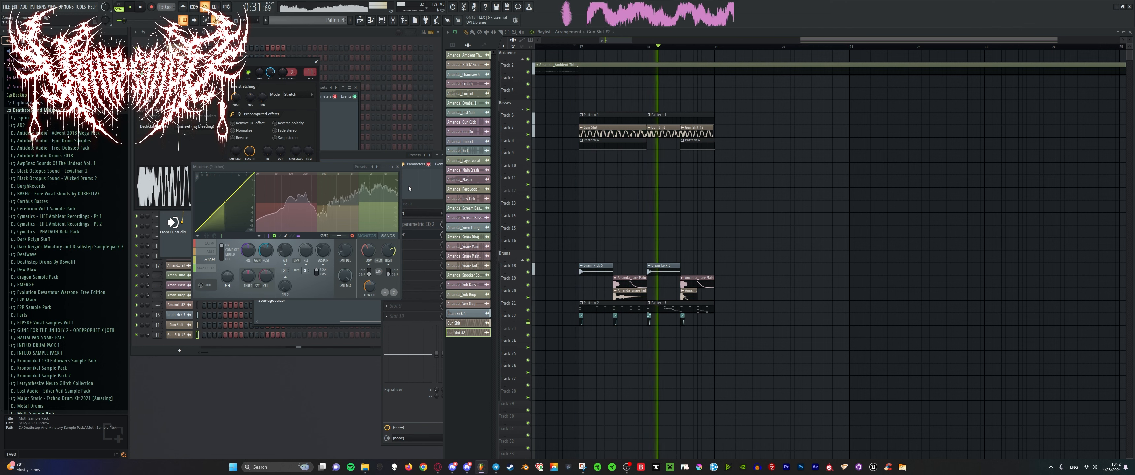
Stop playback, save the project and close the open plugin windows.
{"action": "key", "text": "space"}
{"action": "key", "text": "ctrl+s"}
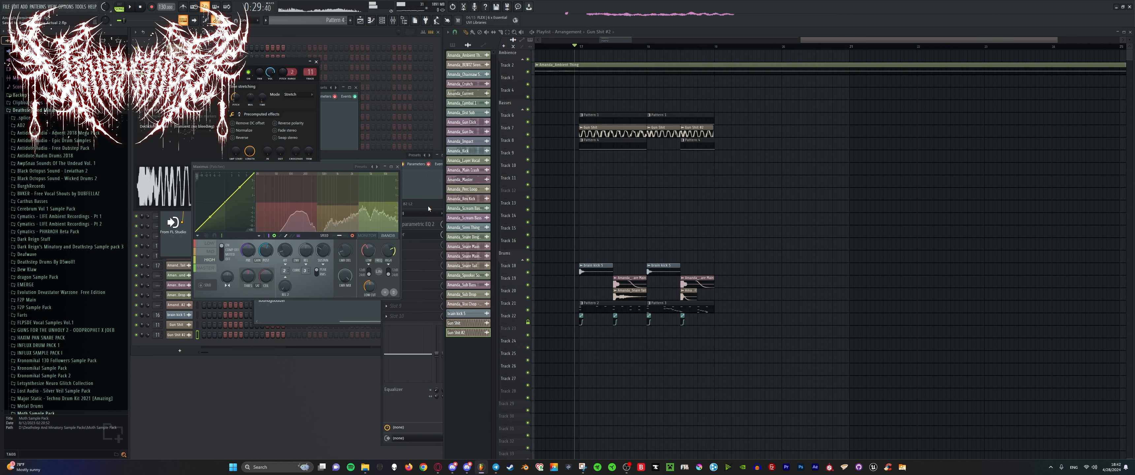
{"action": "key", "text": "alt+F12"}
{"action": "key", "text": "space"}
{"action": "left_click", "coordinate": [428, 207]}
{"action": "key", "text": "space"}
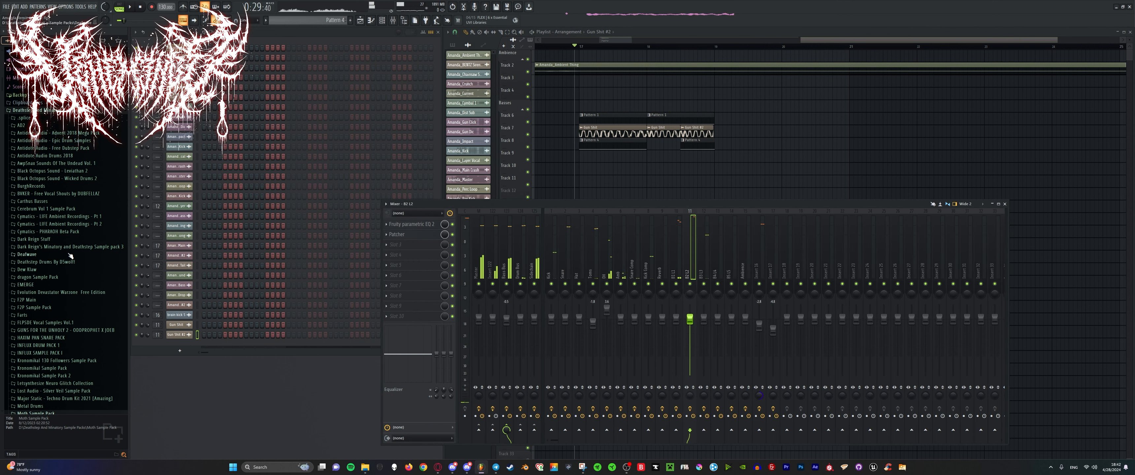
Look through the sample packs for the 2024 Minatory bass samples in the Vehemence folder.
{"action": "scroll", "coordinate": [66, 264], "scroll_direction": "down", "scroll_amount": 5}
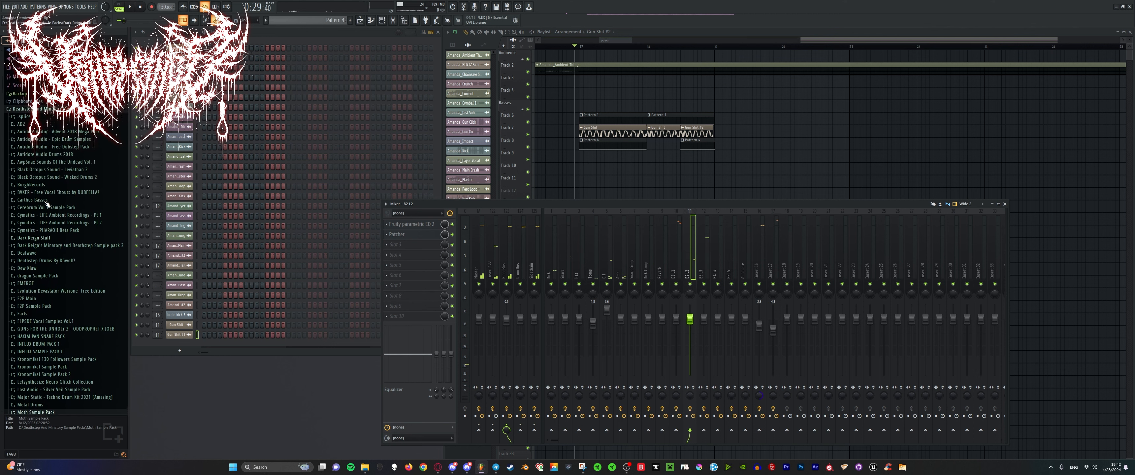
{"action": "scroll", "coordinate": [61, 174], "scroll_direction": "down", "scroll_amount": 6}
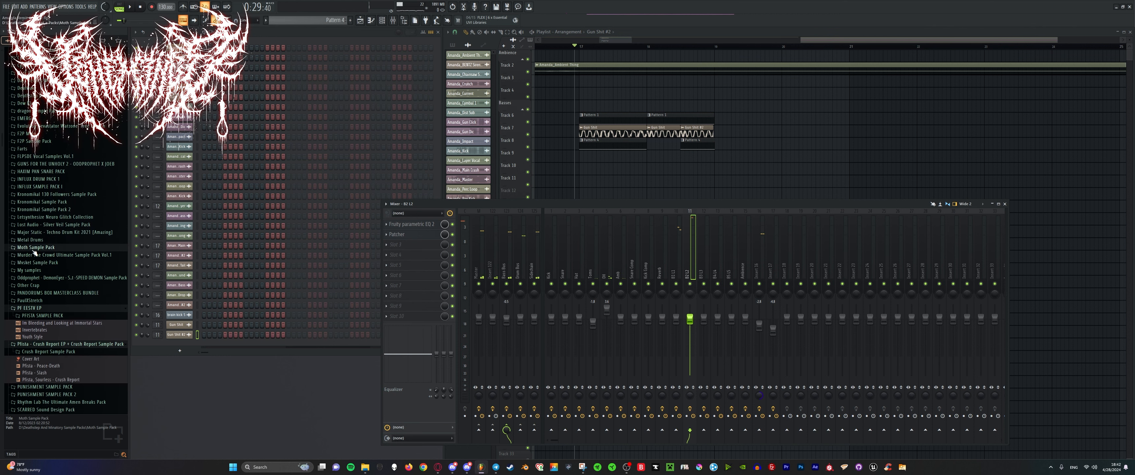
{"action": "left_click", "coordinate": [36, 309]}
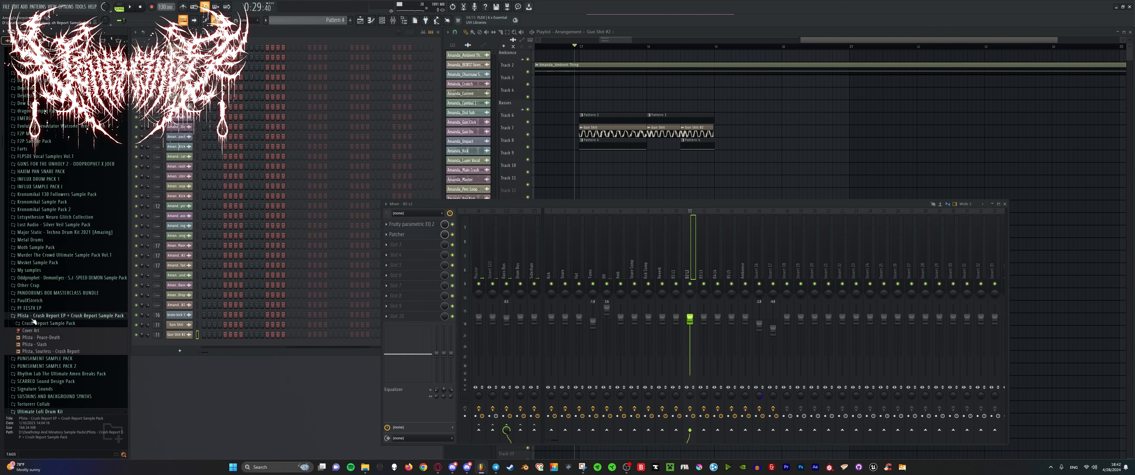
{"action": "scroll", "coordinate": [33, 320], "scroll_direction": "up", "scroll_amount": 11}
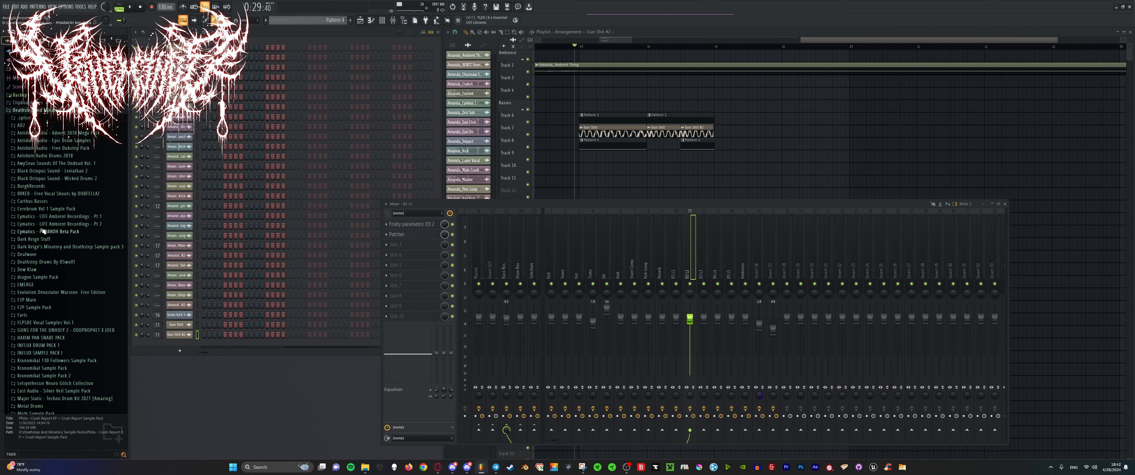
{"action": "scroll", "coordinate": [40, 247], "scroll_direction": "down", "scroll_amount": 18}
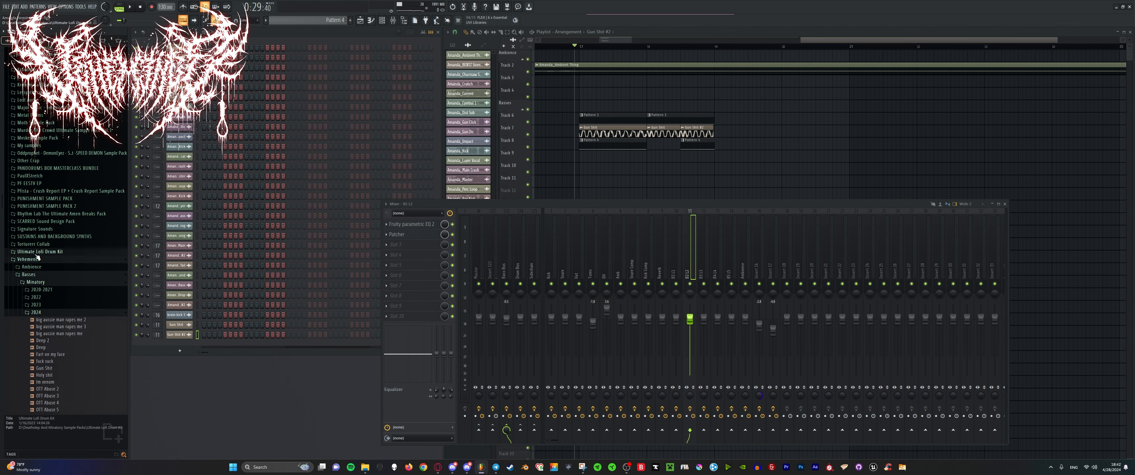
{"action": "scroll", "coordinate": [37, 258], "scroll_direction": "up", "scroll_amount": 3}
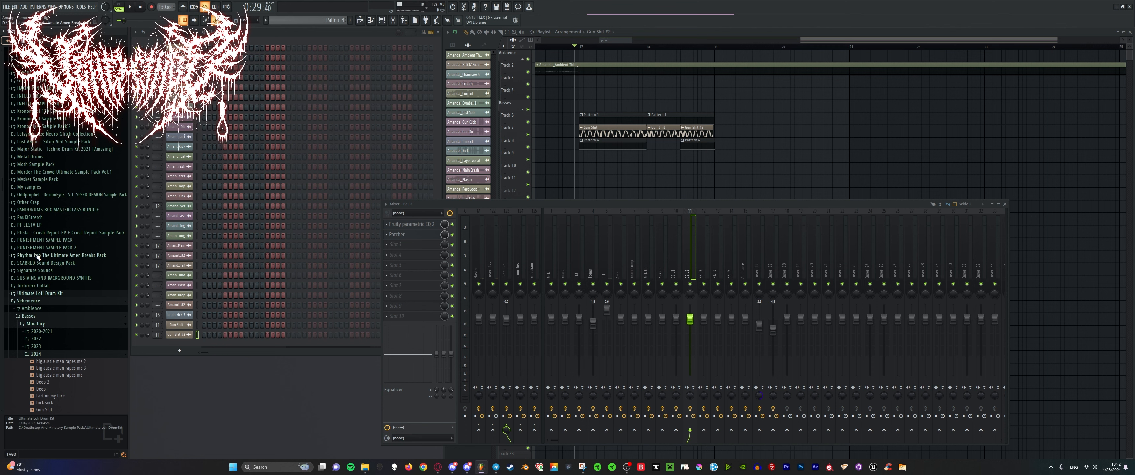
{"action": "scroll", "coordinate": [40, 264], "scroll_direction": "down", "scroll_amount": 8}
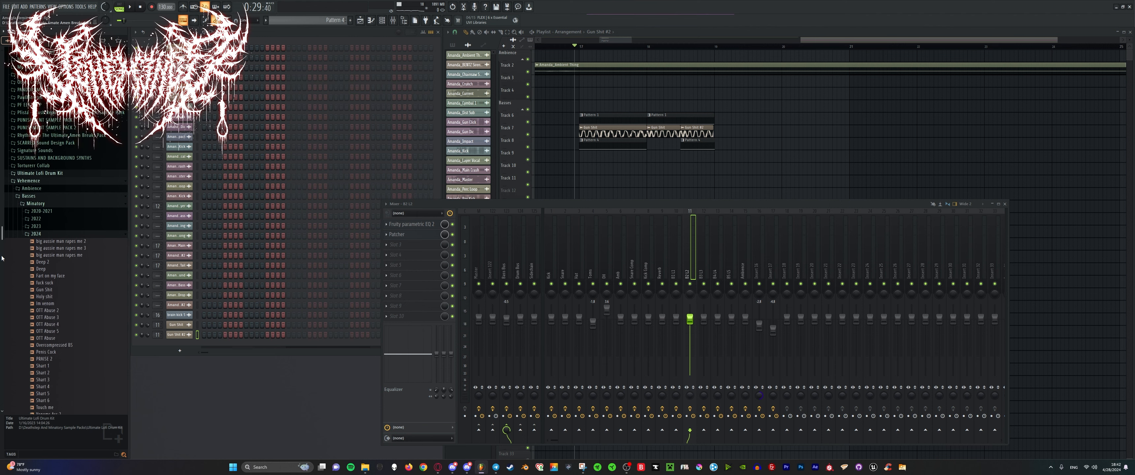
{"action": "scroll", "coordinate": [48, 240], "scroll_direction": "down", "scroll_amount": 3}
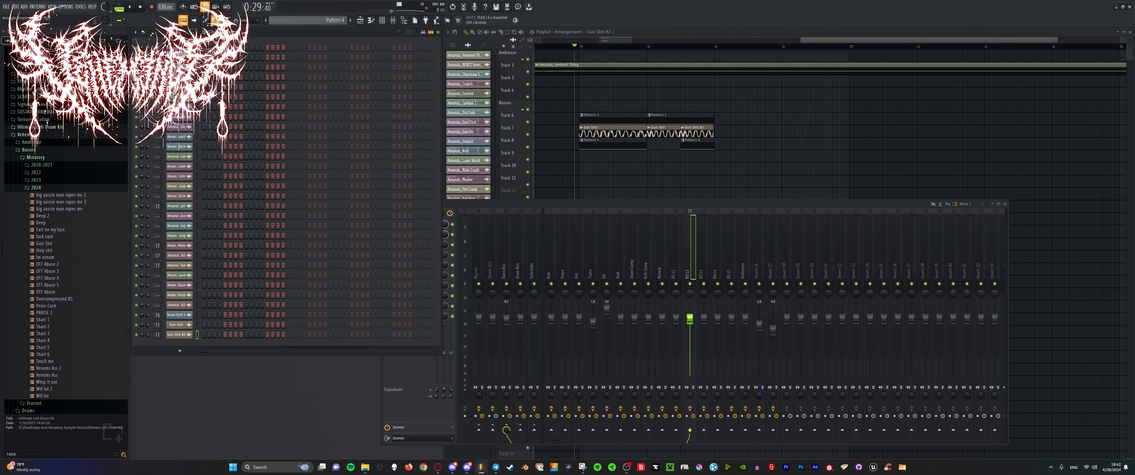
Find Granulizer among the generators and add it as a new instrument channel.
{"action": "left_click", "coordinate": [182, 57]}
{"action": "key", "text": "F8"}
{"action": "type", "text": "gra"}
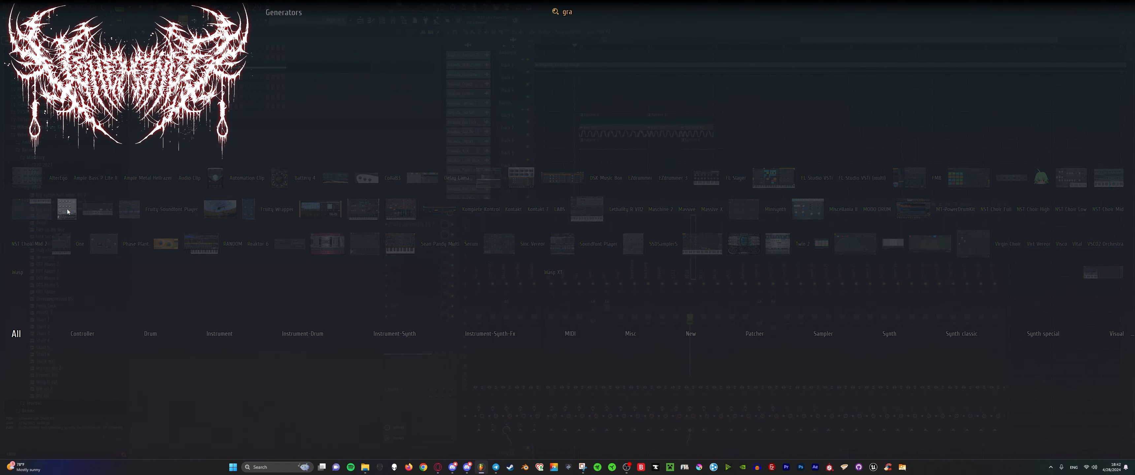
{"action": "key", "text": "Return"}
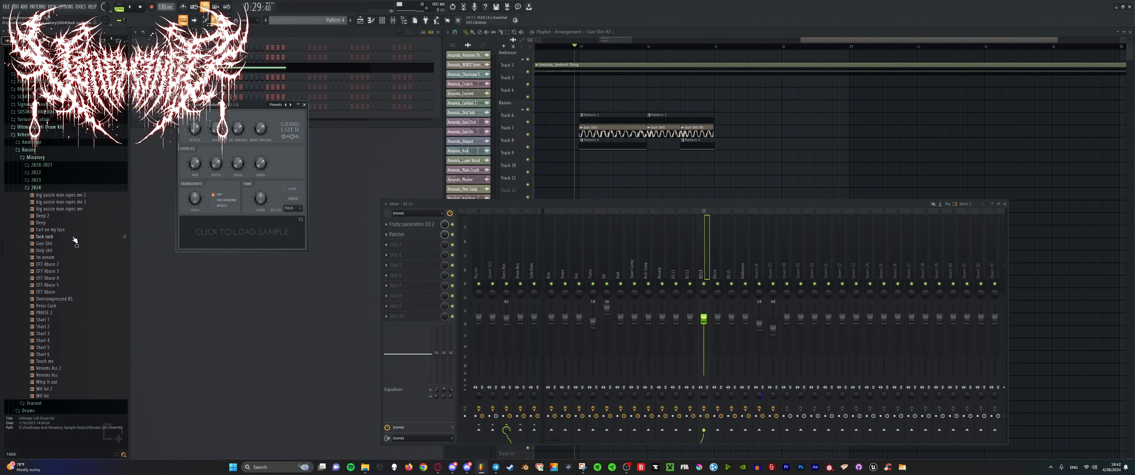
Audition several basses in the 2024 folder, including OTT Abuse 4 and PRAISE 2, and load Shart 1 into Granulizer.
{"action": "left_click", "coordinate": [71, 230]}
{"action": "left_click", "coordinate": [61, 279]}
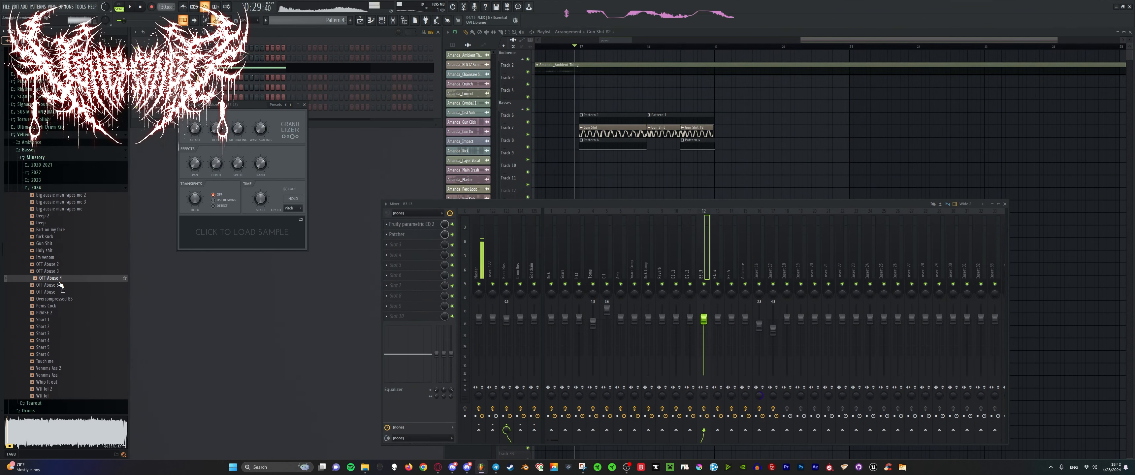
{"action": "left_click", "coordinate": [59, 299]}
{"action": "left_click", "coordinate": [58, 307]}
{"action": "left_click", "coordinate": [58, 313]}
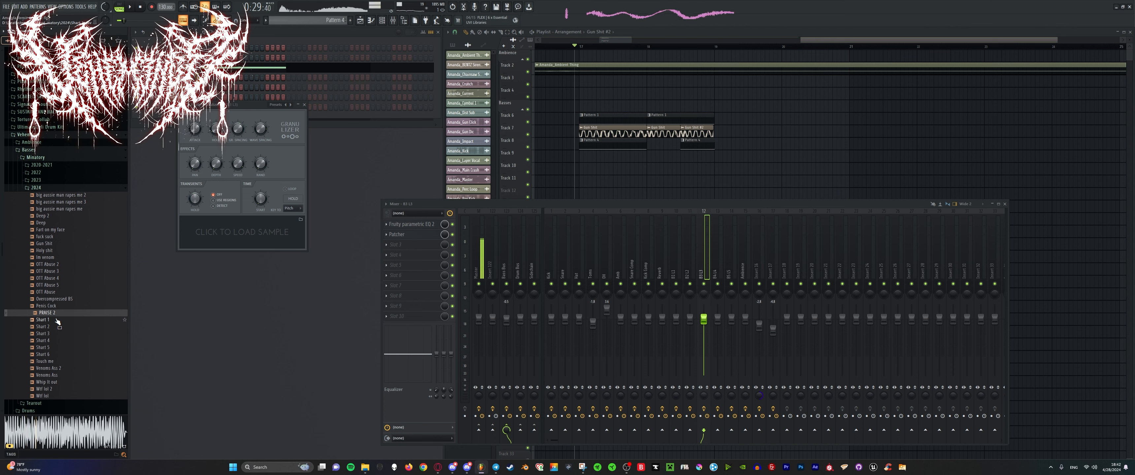
{"action": "left_click", "coordinate": [58, 321]}
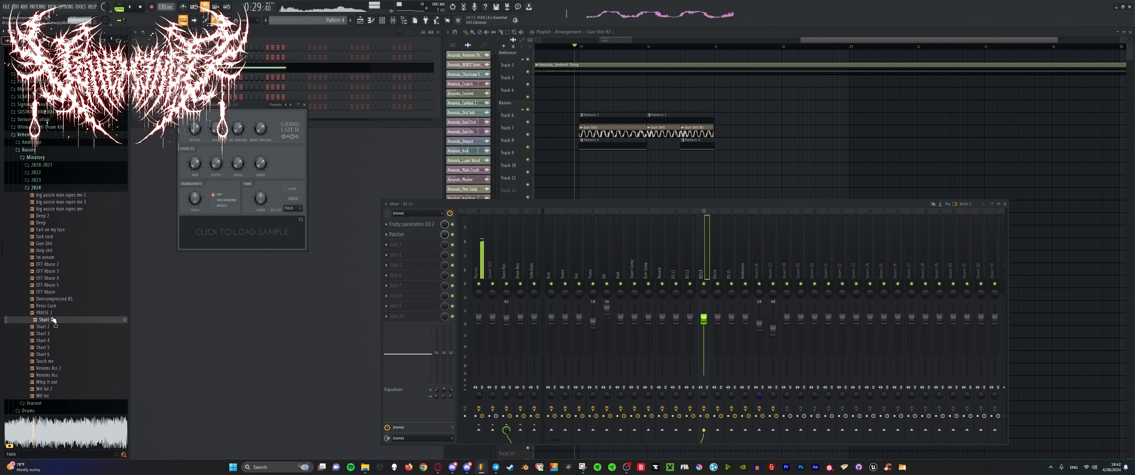
{"action": "left_click_drag", "start_coordinate": [57, 320], "coordinate": [227, 231]}
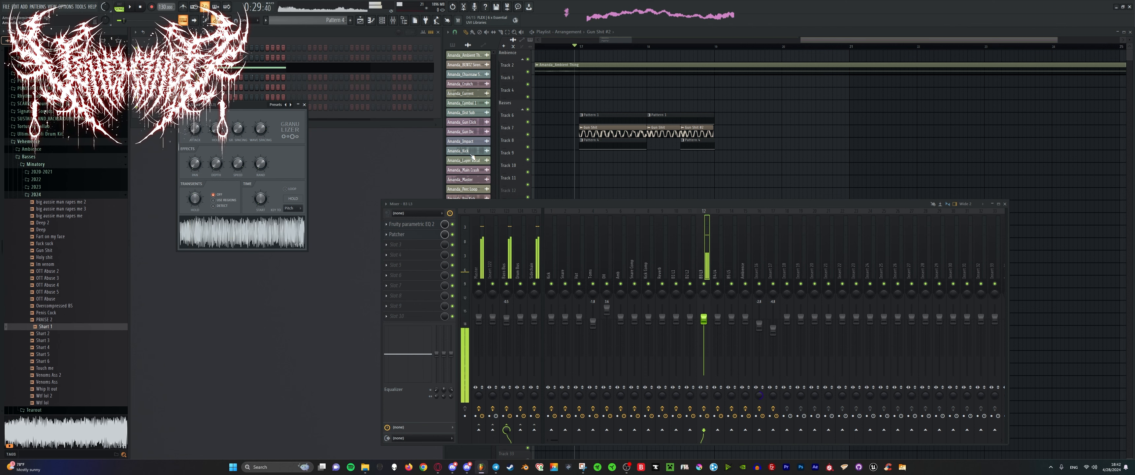
Set up the Shart 1 bass in a Sampler channel and preview its waveform.
{"action": "left_click", "coordinate": [187, 105]}
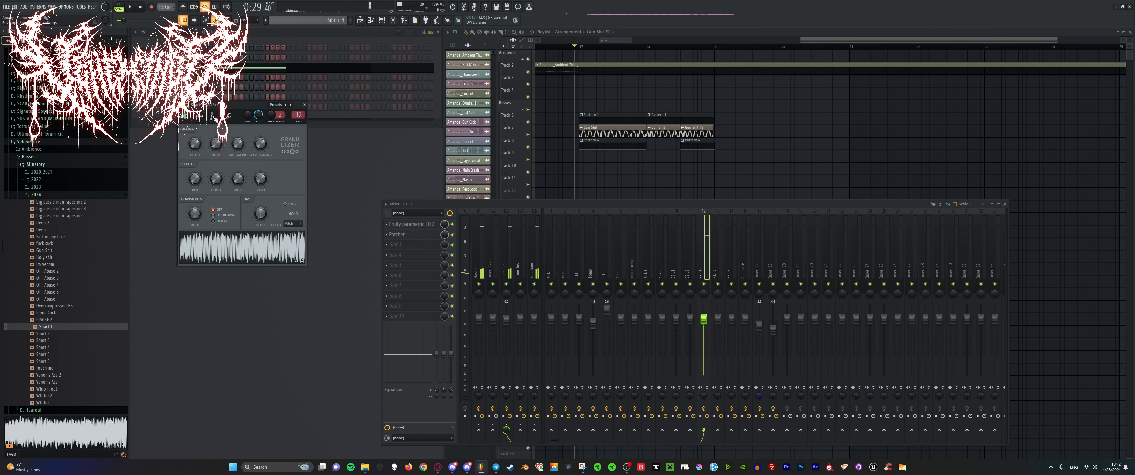
{"action": "left_click", "coordinate": [200, 116]}
{"action": "left_click_drag", "start_coordinate": [283, 167], "coordinate": [285, 175]}
{"action": "left_click", "coordinate": [297, 235]}
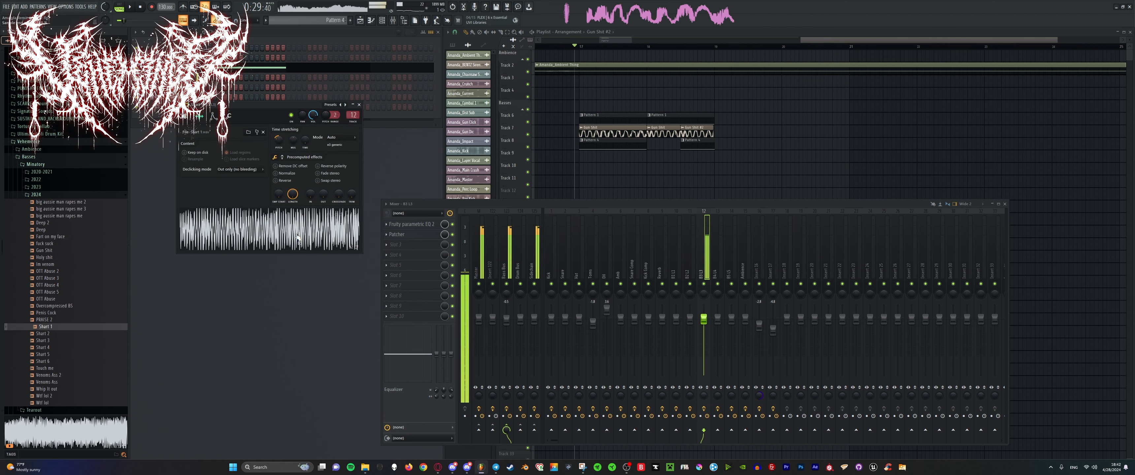
{"action": "left_click_drag", "start_coordinate": [263, 109], "coordinate": [301, 114]}
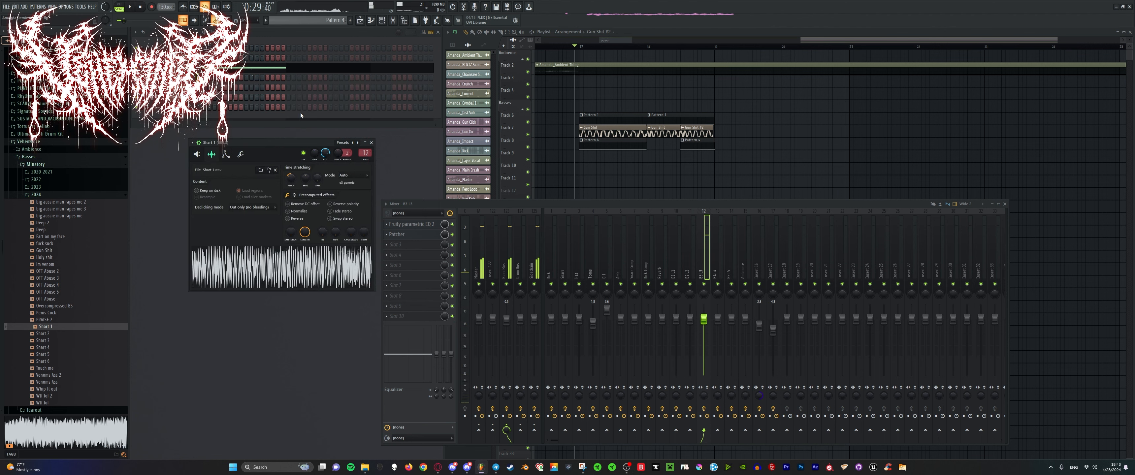
Create Pattern 5 and enter a note for the Shart 1 channel in its piano roll.
{"action": "left_click", "coordinate": [351, 20]}
{"action": "right_click", "coordinate": [193, 74]}
{"action": "left_click", "coordinate": [231, 78]}
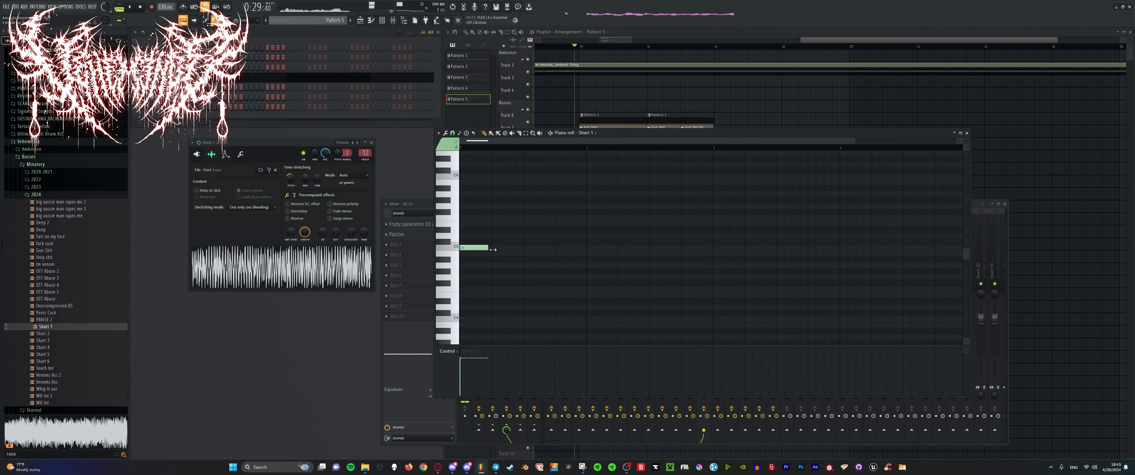
Place two consecutive Pattern 5 clips on Track 9 beneath the other basses, covering the full length of the drop.
{"action": "left_click_drag", "start_coordinate": [489, 100], "coordinate": [595, 156]}
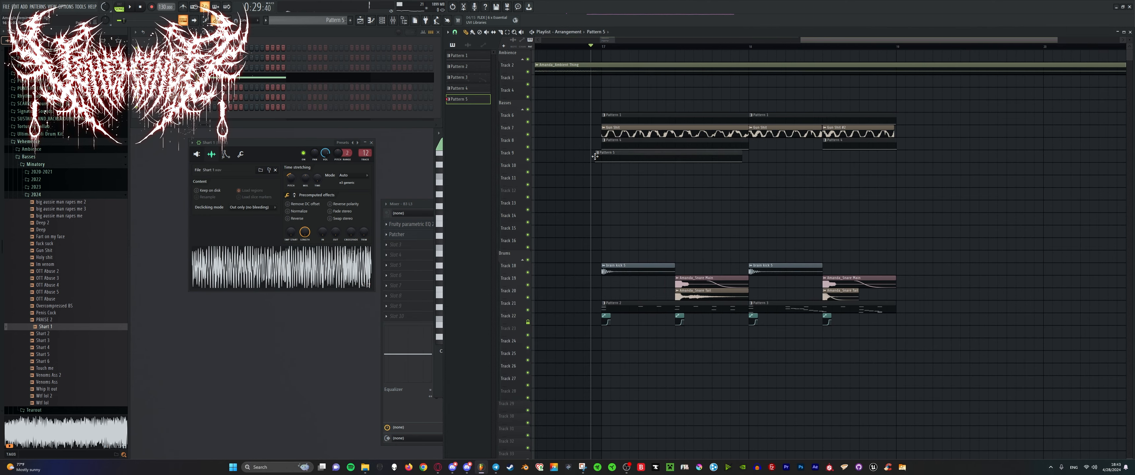
{"action": "key", "text": "space"}
{"action": "left_click", "coordinate": [768, 159]}
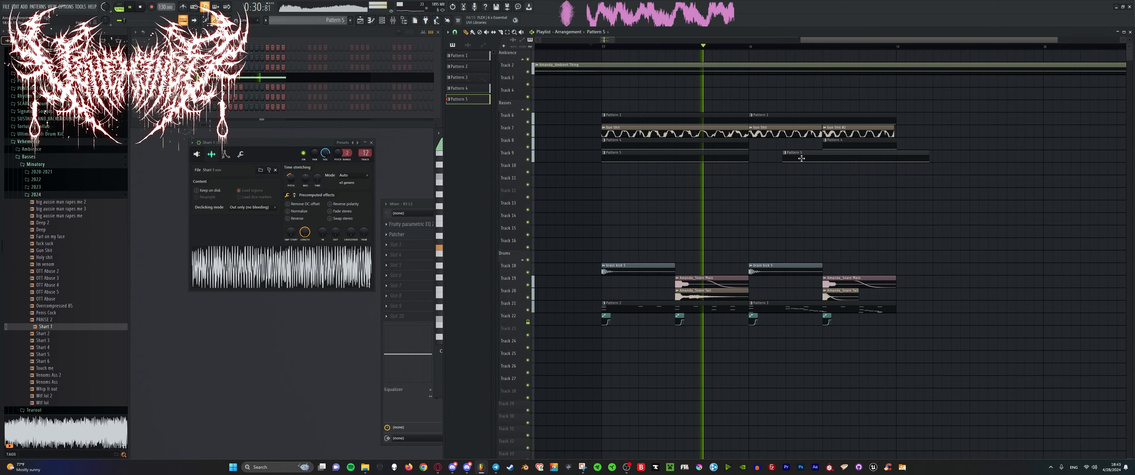
{"action": "scroll", "coordinate": [769, 159], "scroll_direction": "up", "scroll_amount": 6}
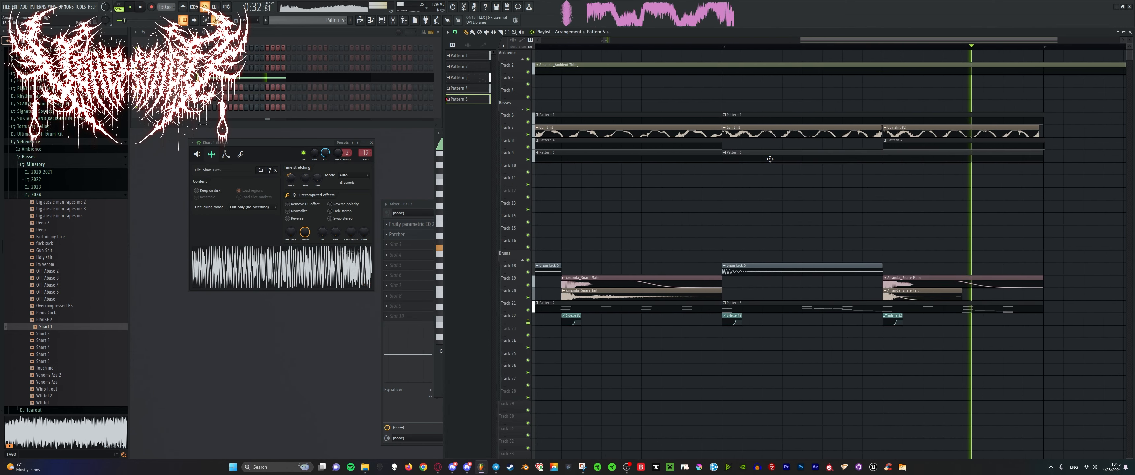
{"action": "left_click_drag", "start_coordinate": [771, 159], "coordinate": [768, 158]}
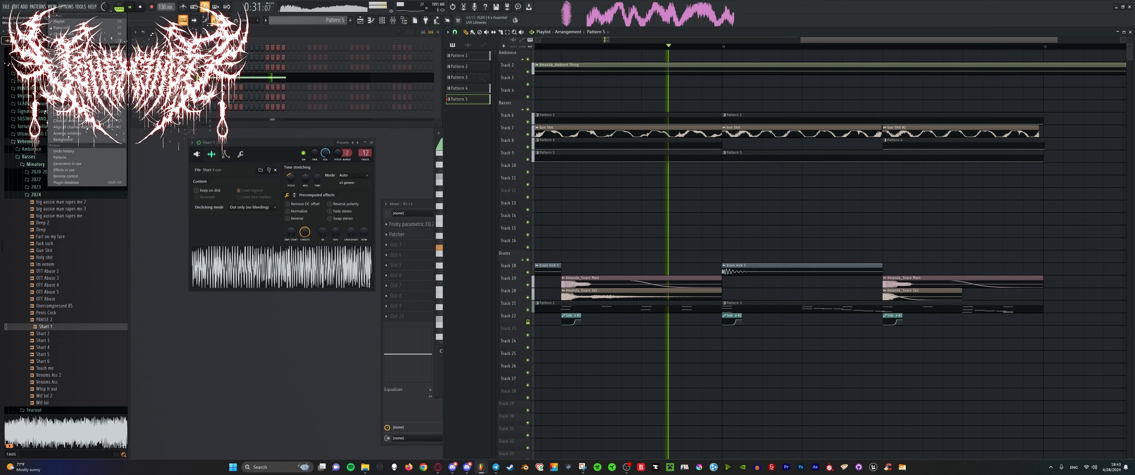
Raise the Shart 1 bass's mixer fader and insert CamelCrusher between input and output in its Patcher chain.
{"action": "key", "text": "F9"}
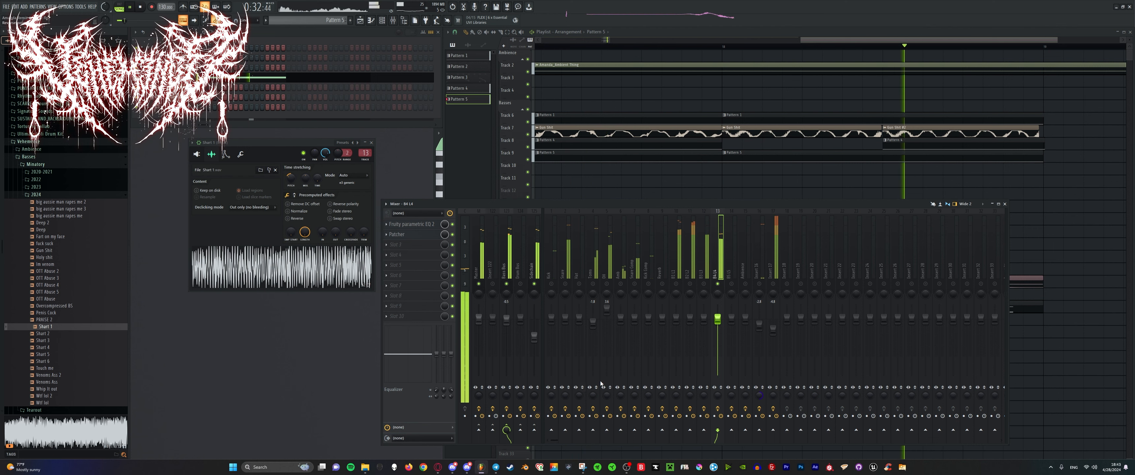
{"action": "left_click_drag", "start_coordinate": [718, 318], "coordinate": [719, 306]}
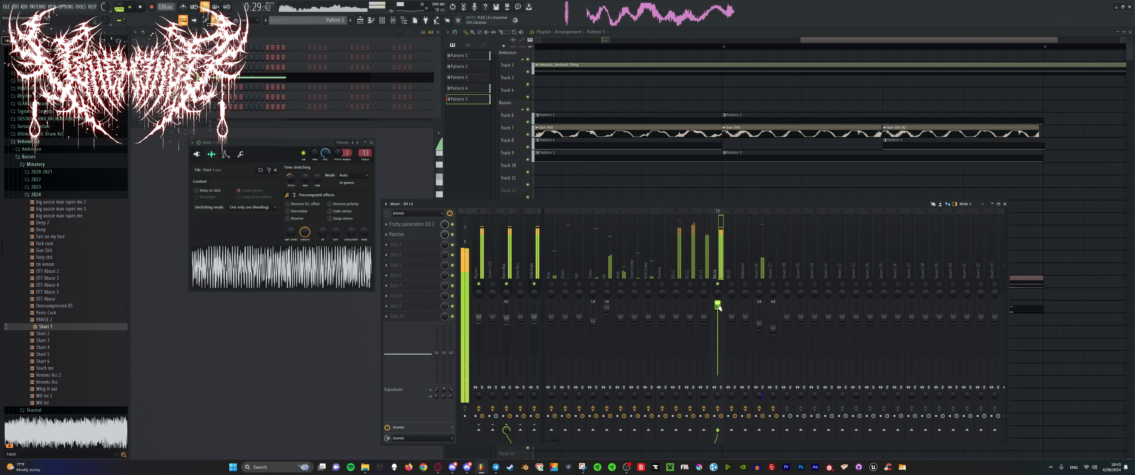
{"action": "left_click", "coordinate": [417, 238]}
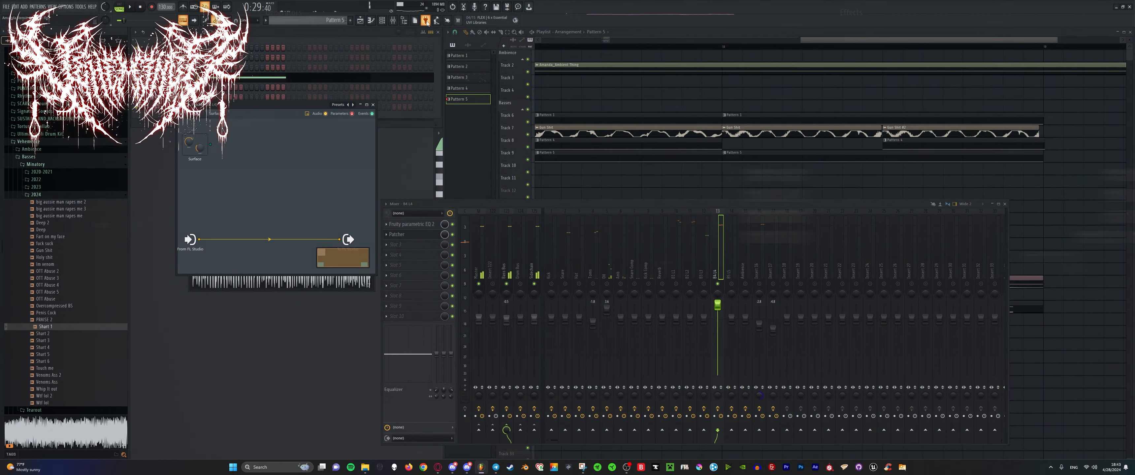
{"action": "left_click", "coordinate": [429, 22]}
{"action": "type", "text": "ca"}
{"action": "left_click_drag", "start_coordinate": [964, 53], "coordinate": [306, 233]}
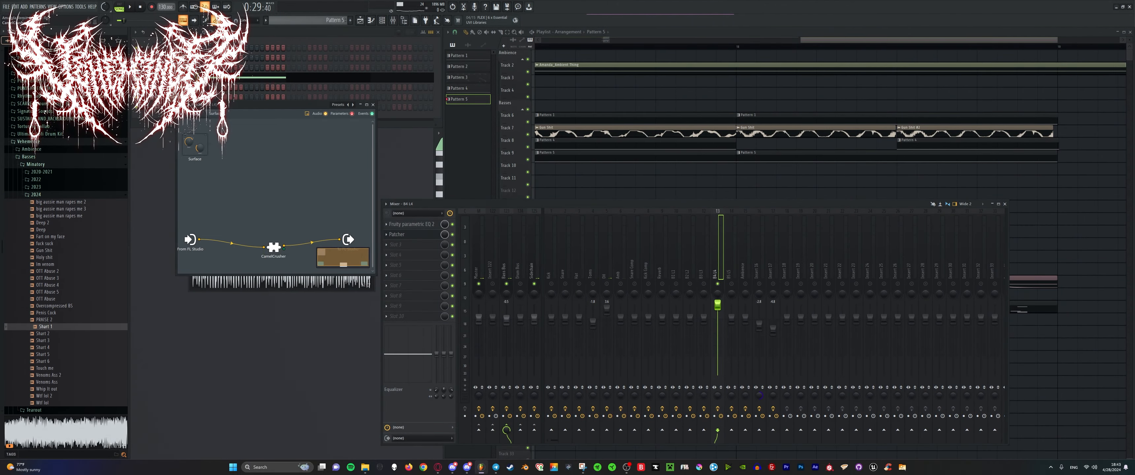
Open CamelCrusher from the Patcher chain and raise its Mech distortion while auditioning the Shart 1 bass in the drop.
{"action": "double_click", "coordinate": [274, 247]}
{"action": "key", "text": "space"}
{"action": "left_click", "coordinate": [581, 226]}
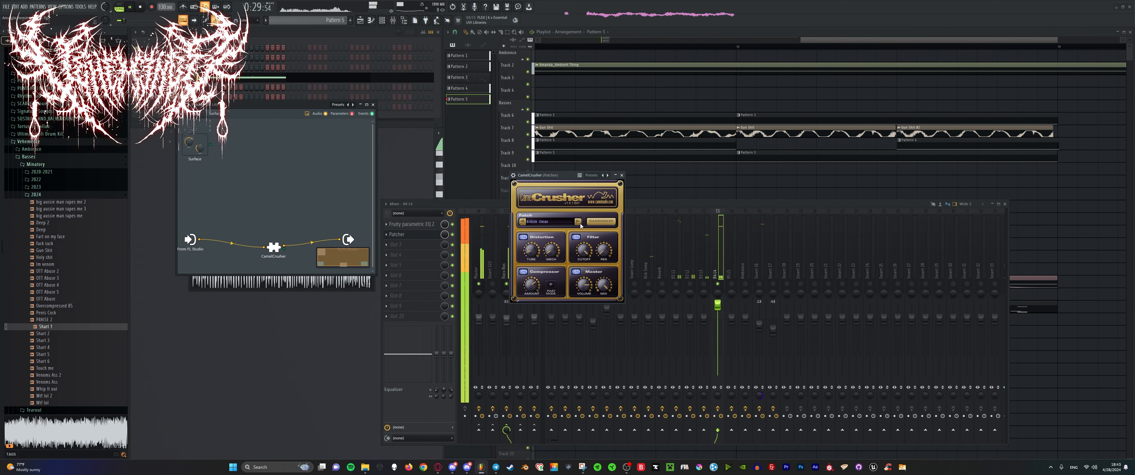
{"action": "key", "text": "space"}
{"action": "key", "text": "space"}
{"action": "left_click_drag", "start_coordinate": [552, 250], "coordinate": [560, 241]}
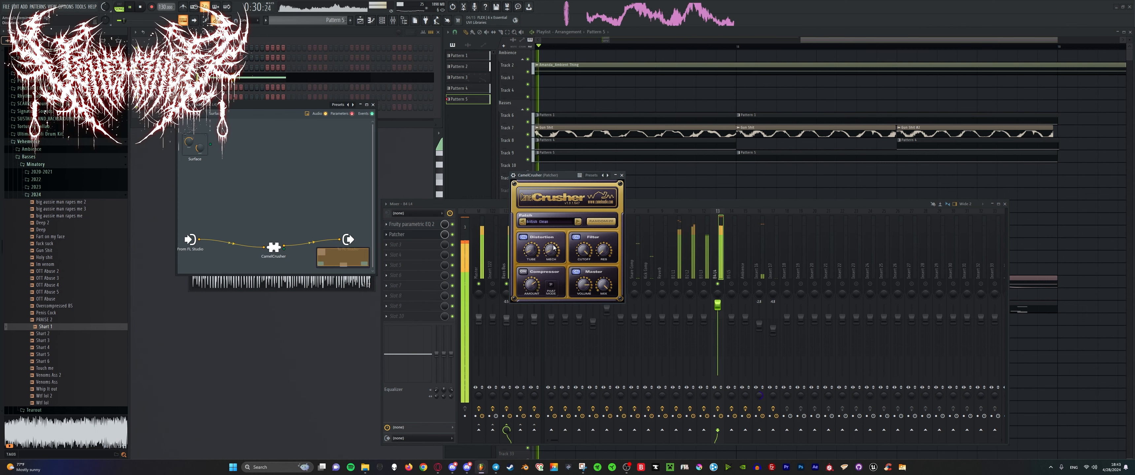
{"action": "key", "text": "space"}
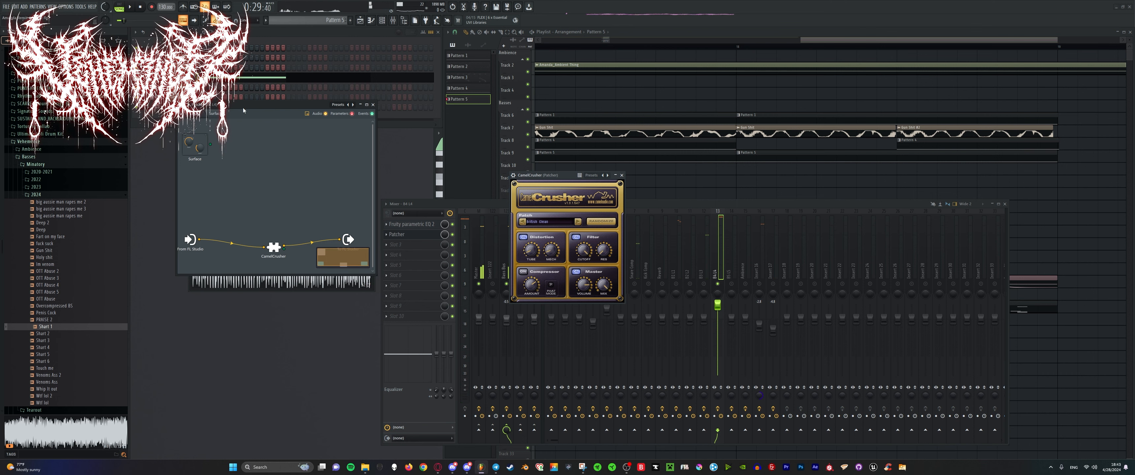
Rearrange the open plugin windows and insert Soundgoodizer between CamelCrusher and the output in the Patcher chain.
{"action": "left_click_drag", "start_coordinate": [284, 109], "coordinate": [318, 209]}
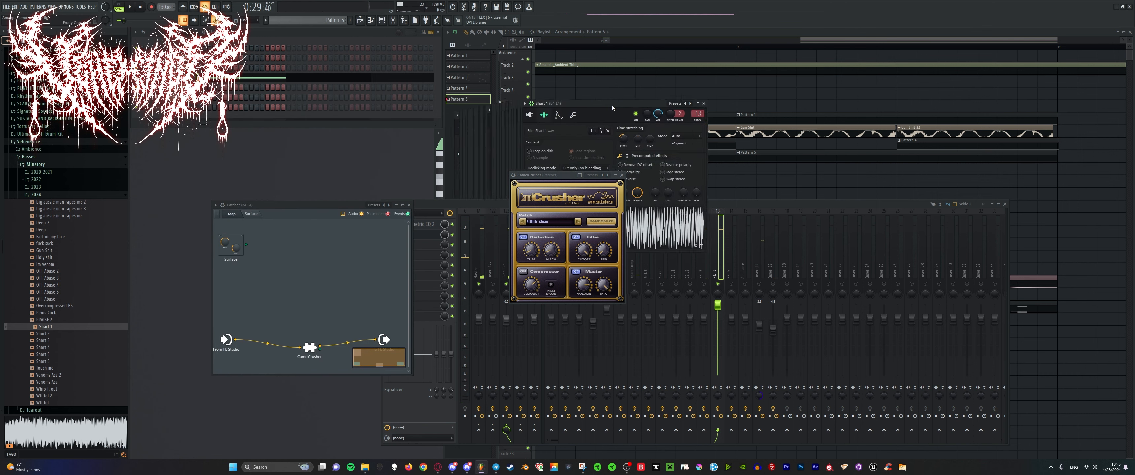
{"action": "key", "text": "space"}
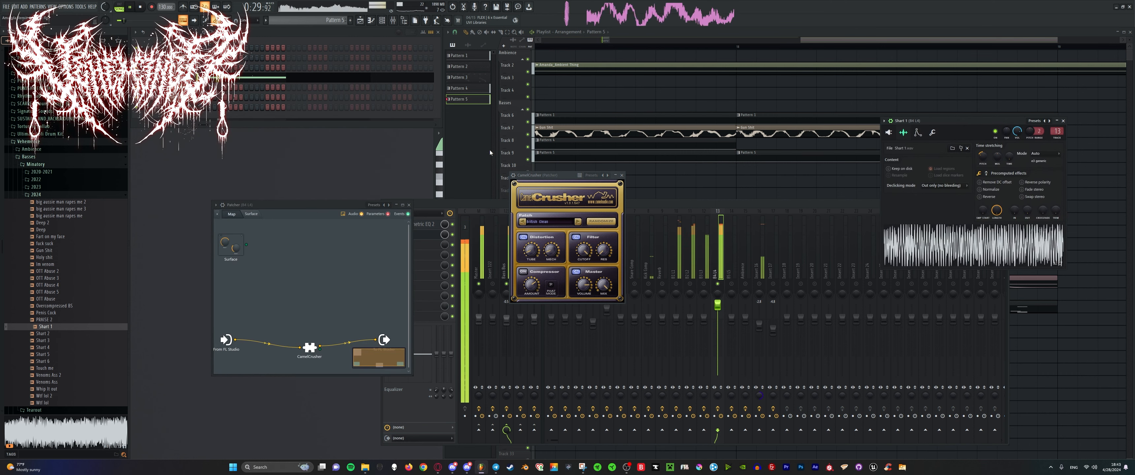
{"action": "key", "text": "F8"}
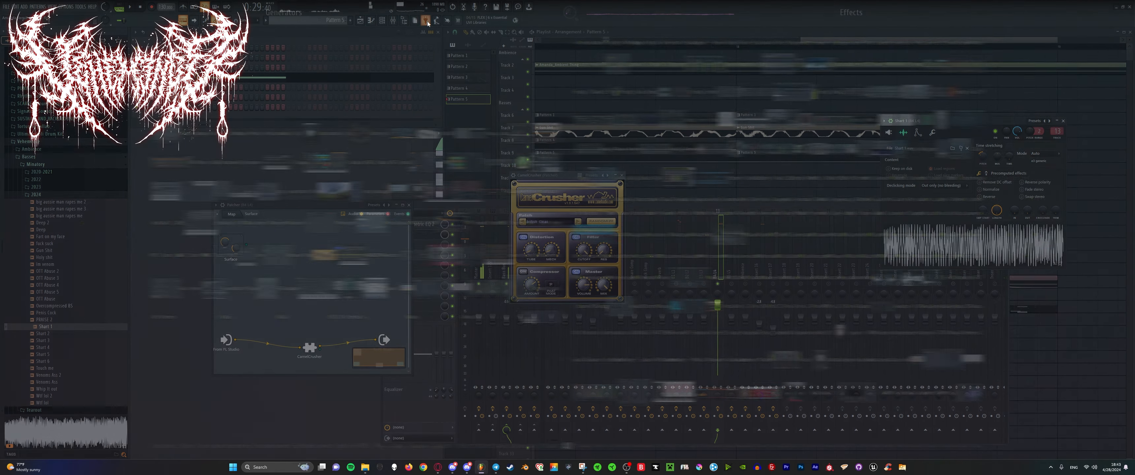
{"action": "type", "text": "s"}
{"action": "left_click_drag", "start_coordinate": [941, 337], "coordinate": [396, 291]}
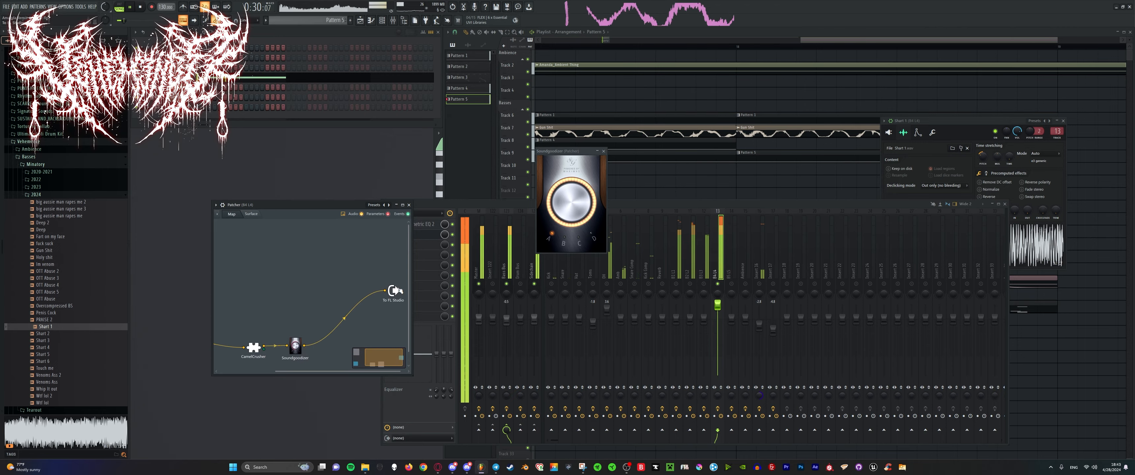
Insert Fruity Parametric EQ 2 between Soundgoodizer and the output in the Patcher chain.
{"action": "left_click", "coordinate": [435, 21]}
{"action": "type", "text": "para"}
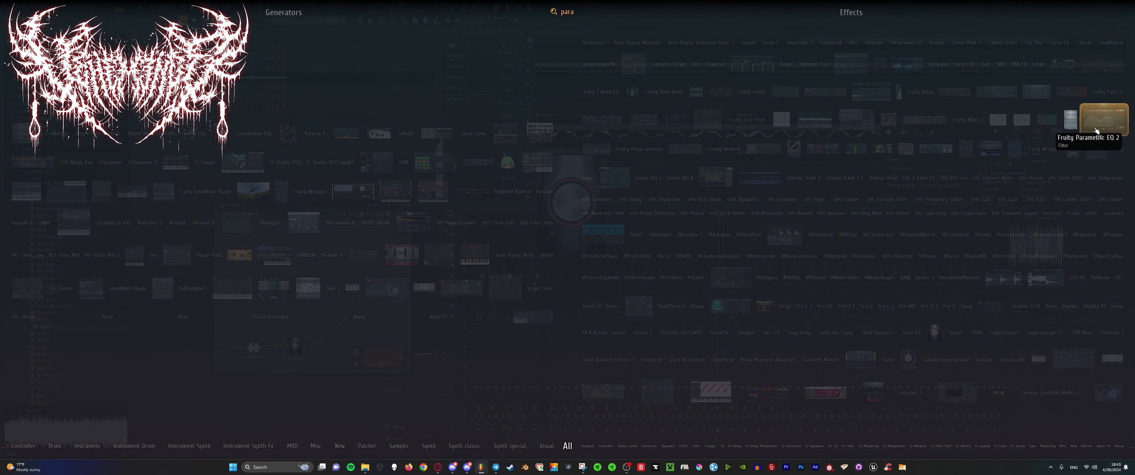
{"action": "left_click_drag", "start_coordinate": [1096, 131], "coordinate": [367, 307]}
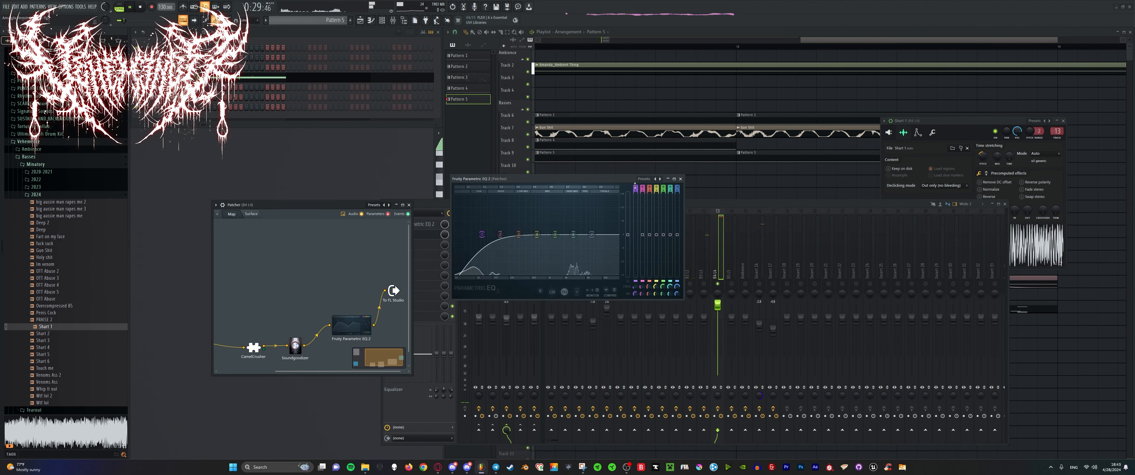
Shape the Shart 1 bass's new EQ with a low cut, a deep midrange notch and a slight upper-mid dip, auditioning the result.
{"action": "right_click", "coordinate": [482, 234]}
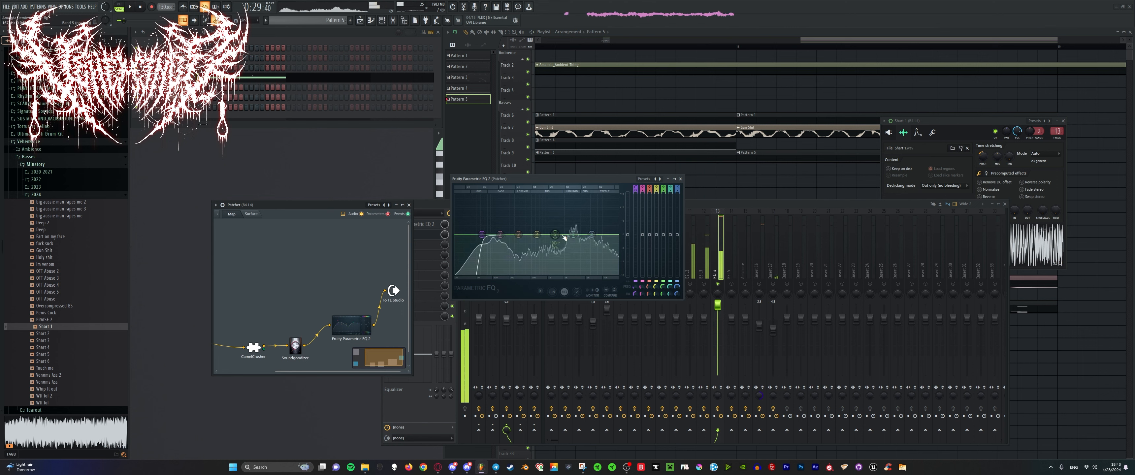
{"action": "key", "text": "space"}
{"action": "left_click_drag", "start_coordinate": [572, 260], "coordinate": [573, 267]}
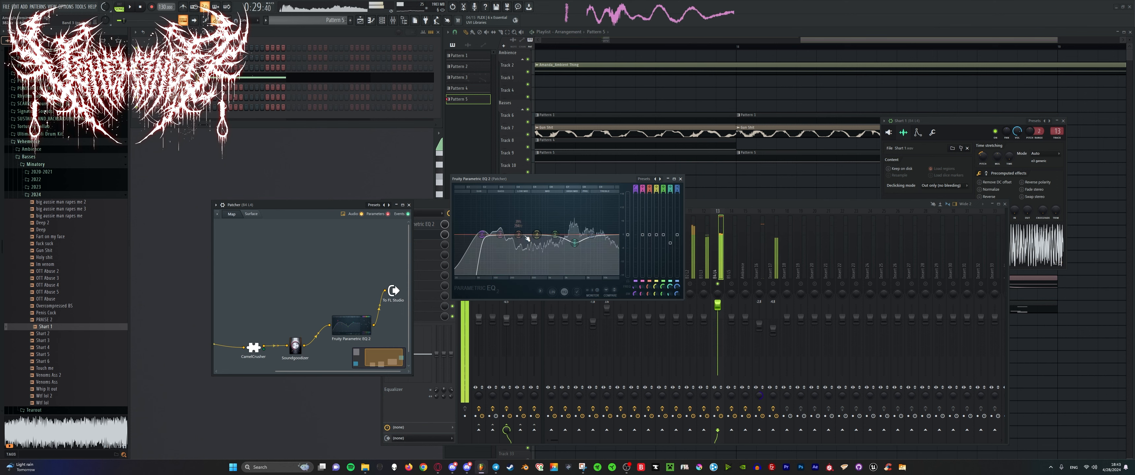
{"action": "left_click", "coordinate": [539, 350]}
{"action": "left_click_drag", "start_coordinate": [527, 239], "coordinate": [530, 270]}
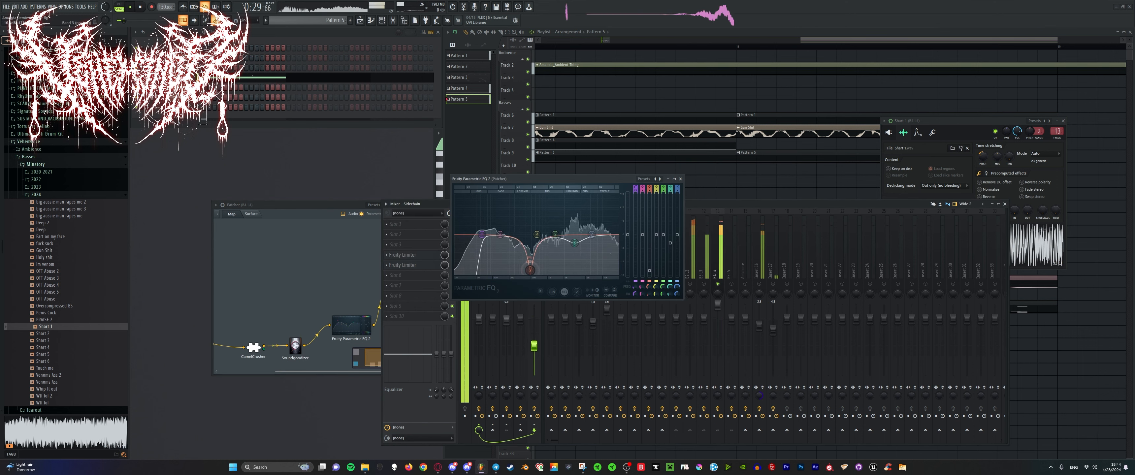
{"action": "key", "text": "space"}
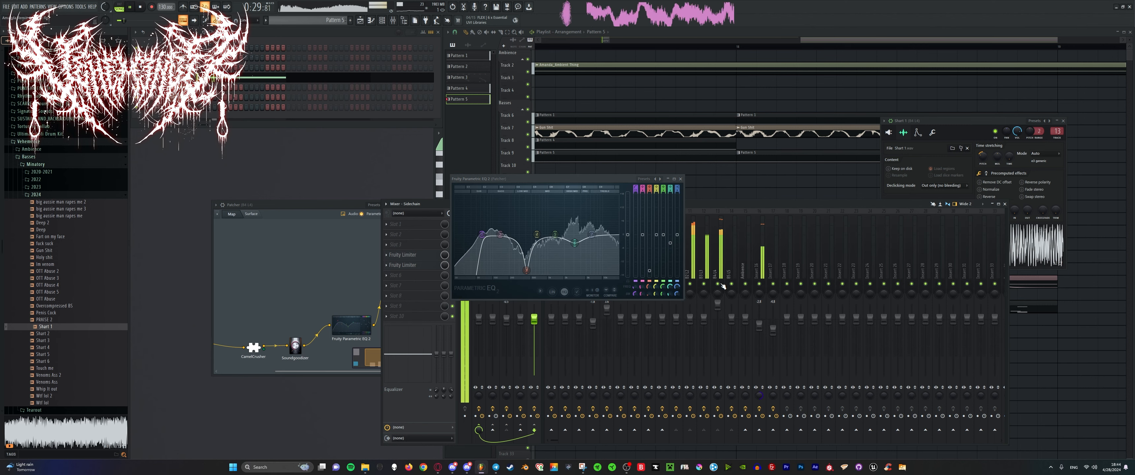
{"action": "left_click", "coordinate": [680, 179]}
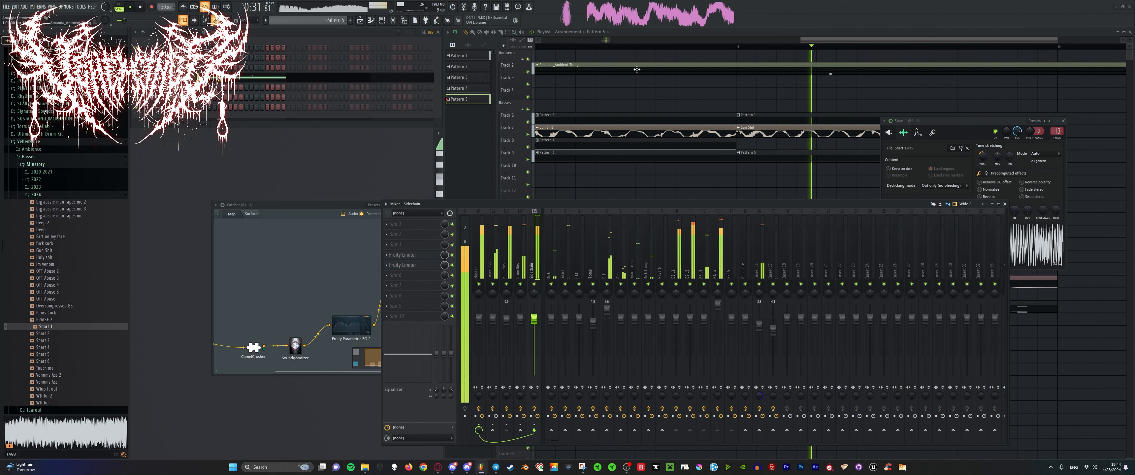
Adjust the time-stretching pitch of the main snare clip on Track 19 and replay the drop.
{"action": "scroll", "coordinate": [655, 140], "scroll_direction": "down", "scroll_amount": 4}
{"action": "key", "text": "space"}
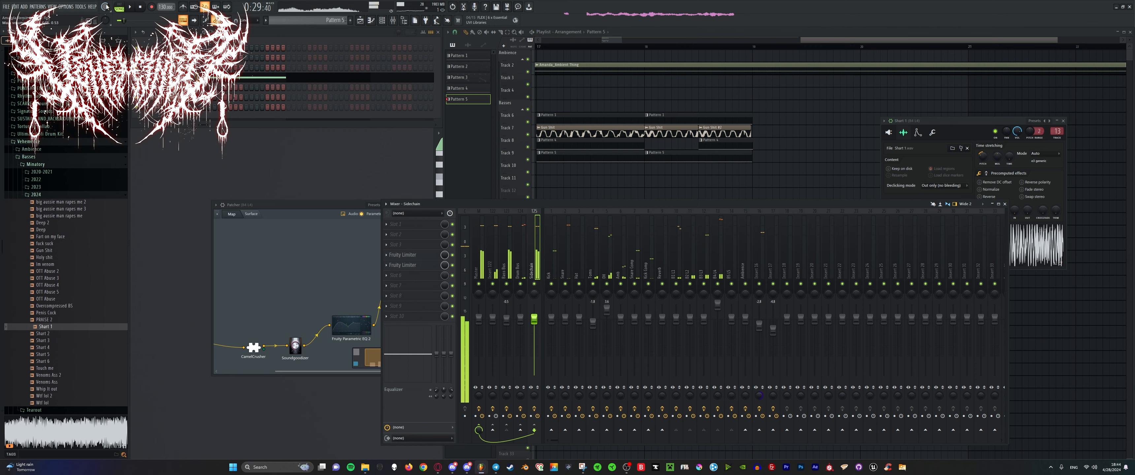
{"action": "key", "text": "space"}
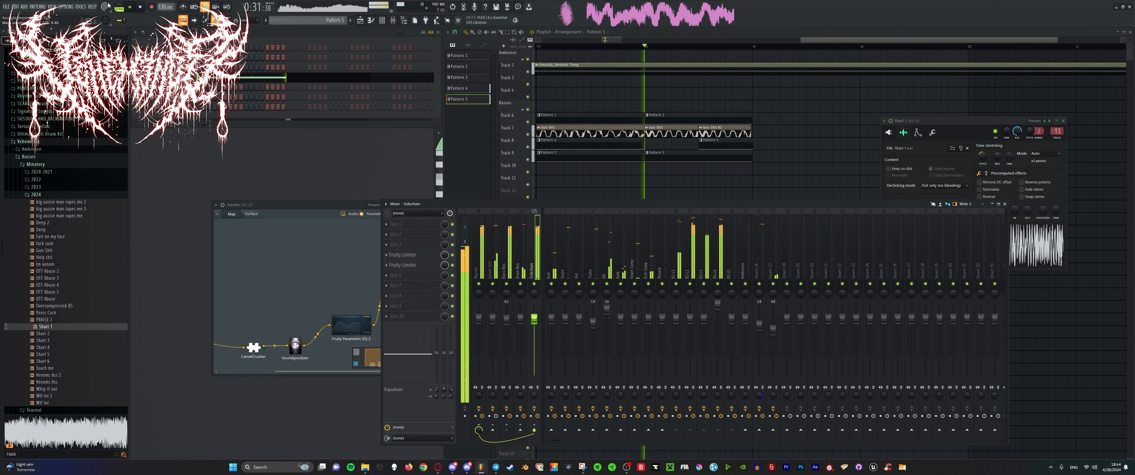
{"action": "left_click", "coordinate": [485, 131]}
{"action": "scroll", "coordinate": [661, 211], "scroll_direction": "down", "scroll_amount": 4}
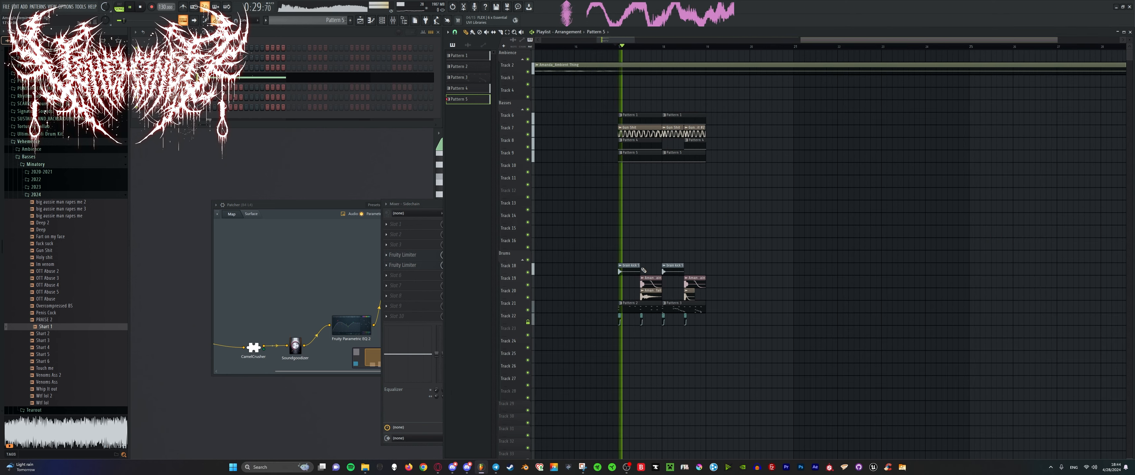
{"action": "scroll", "coordinate": [652, 264], "scroll_direction": "up", "scroll_amount": 5}
{"action": "double_click", "coordinate": [670, 280]}
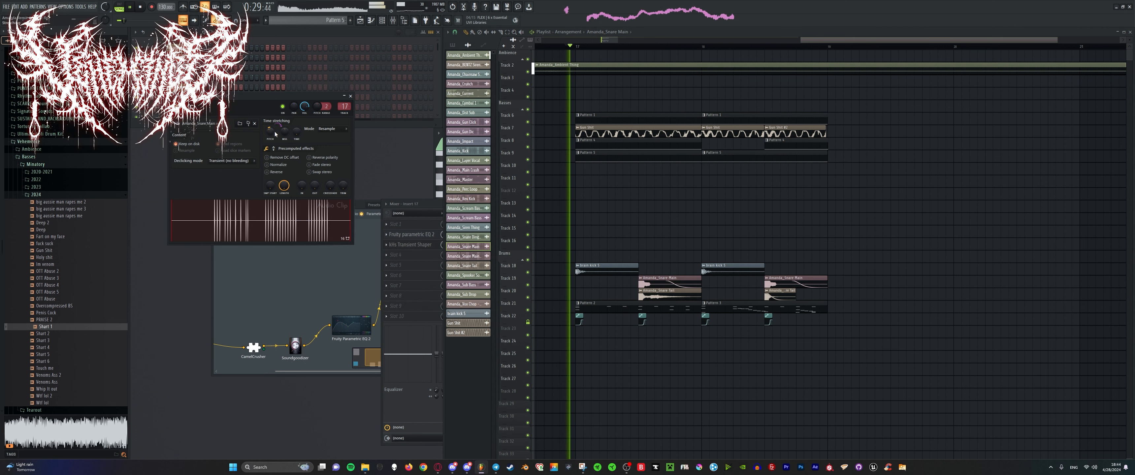
{"action": "key", "text": "space"}
{"action": "key", "text": "space"}
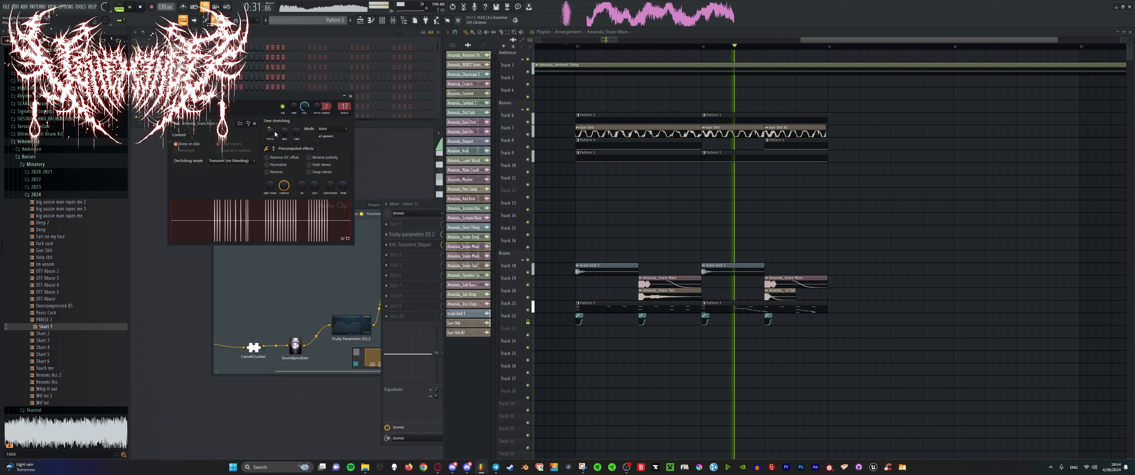
{"action": "scroll", "coordinate": [665, 145], "scroll_direction": "down", "scroll_amount": 3}
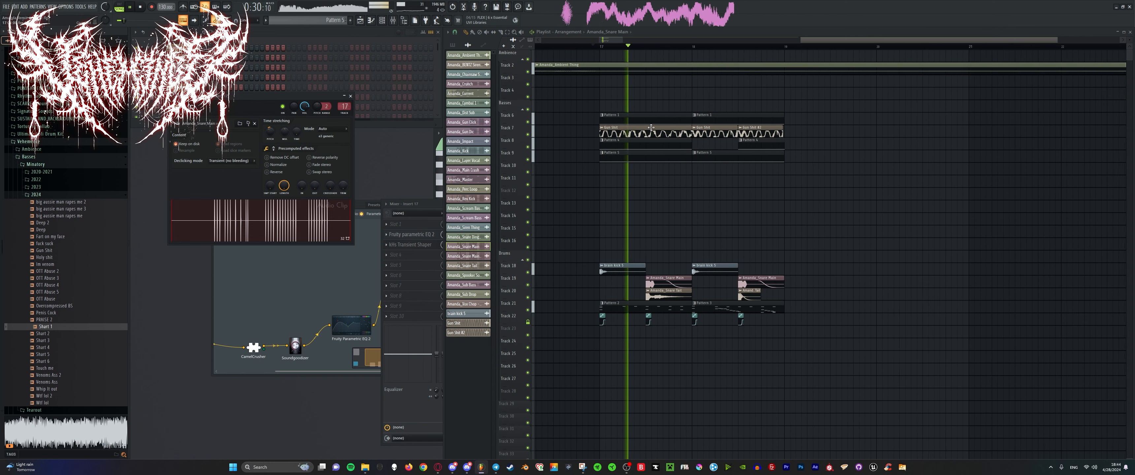
Solo Track 8 in the playlist and open the Im venom channel's sample settings.
{"action": "double_click", "coordinate": [631, 129]}
{"action": "right_click", "coordinate": [529, 146]}
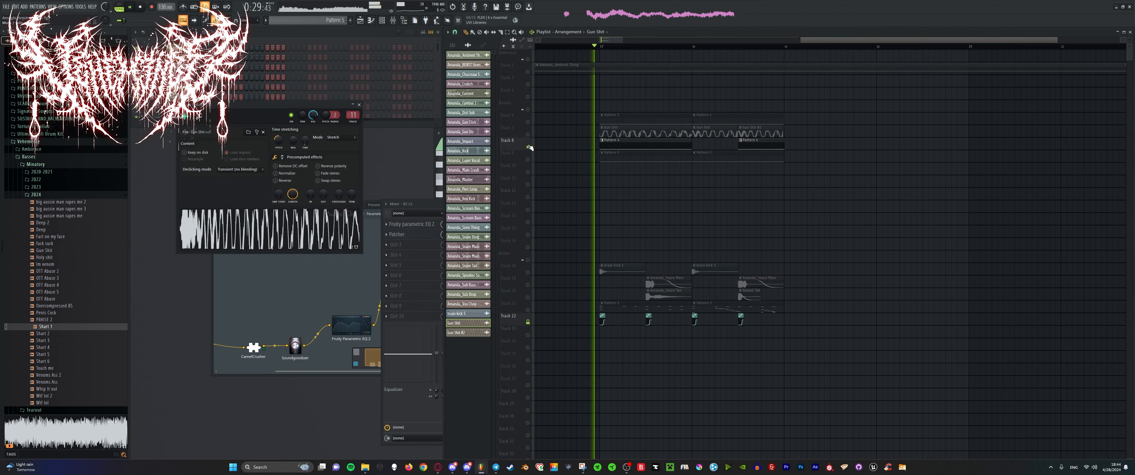
{"action": "left_click", "coordinate": [177, 32]}
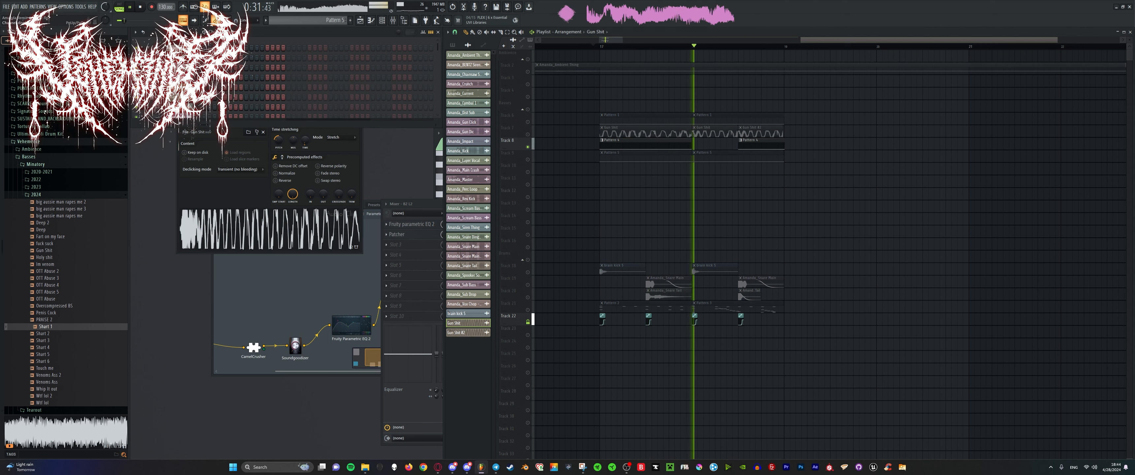
{"action": "left_click", "coordinate": [179, 64]}
{"action": "left_click", "coordinate": [179, 67]}
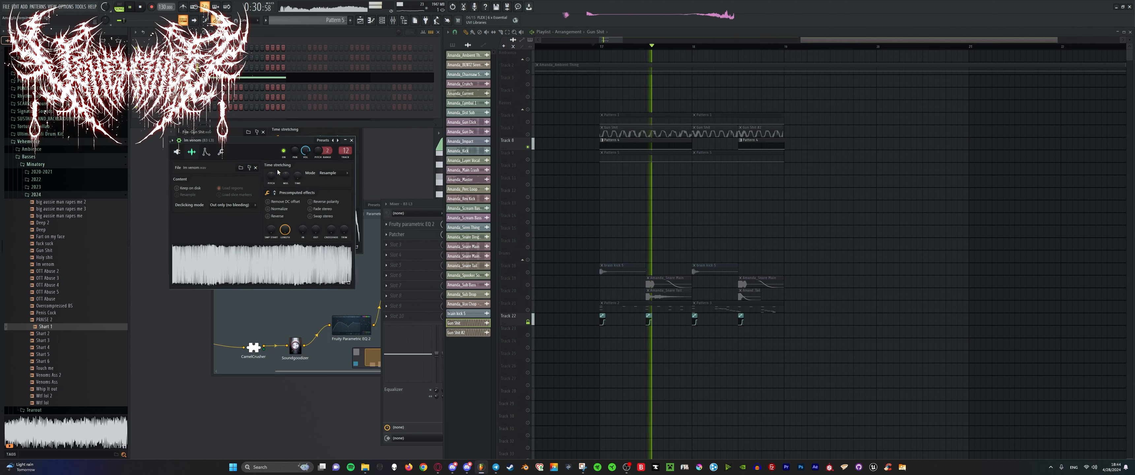
Adjust the Im venom sample's time-stretching pitch, and unsolo Track 8 to audition the full drop.
{"action": "left_click_drag", "start_coordinate": [271, 178], "coordinate": [271, 189]}
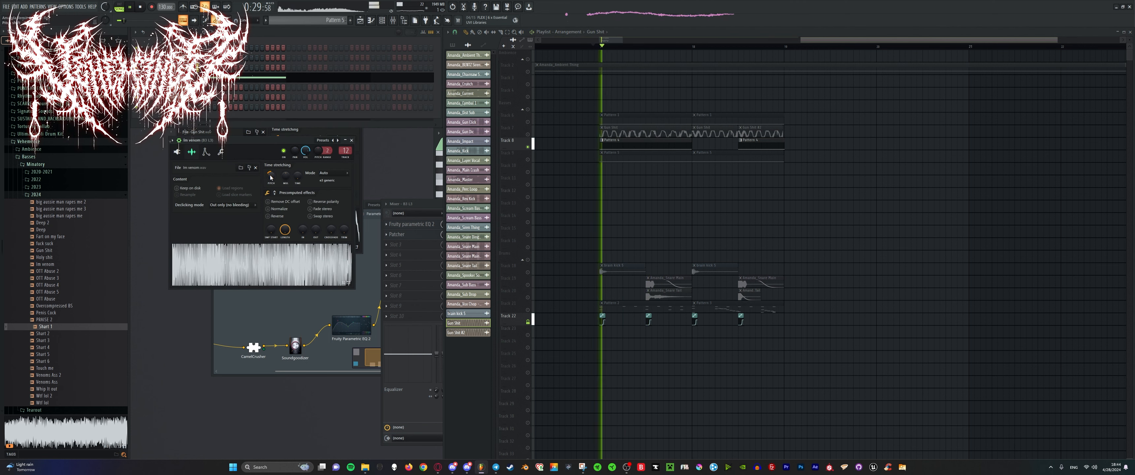
{"action": "key", "text": "space"}
{"action": "key", "text": "space"}
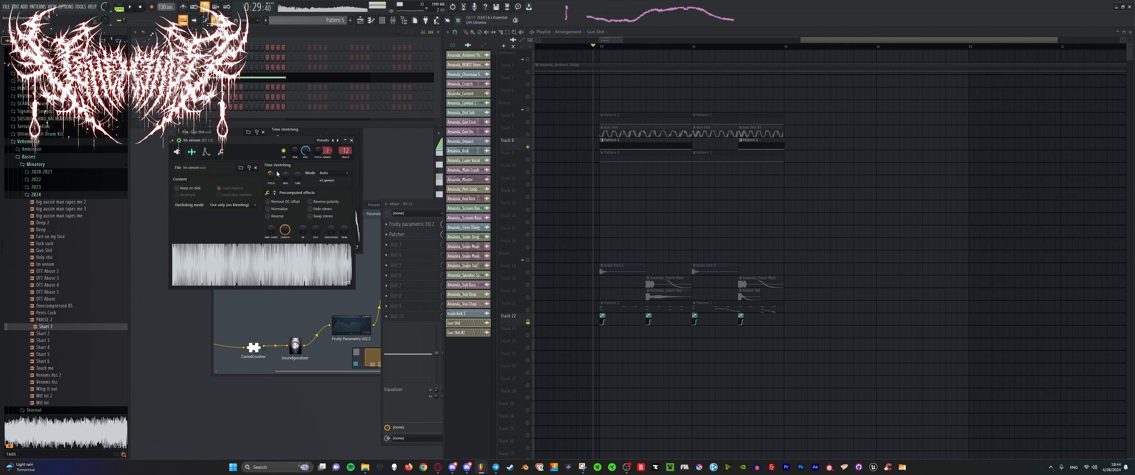
{"action": "key", "text": "space"}
{"action": "right_click", "coordinate": [527, 147]}
{"action": "key", "text": "space"}
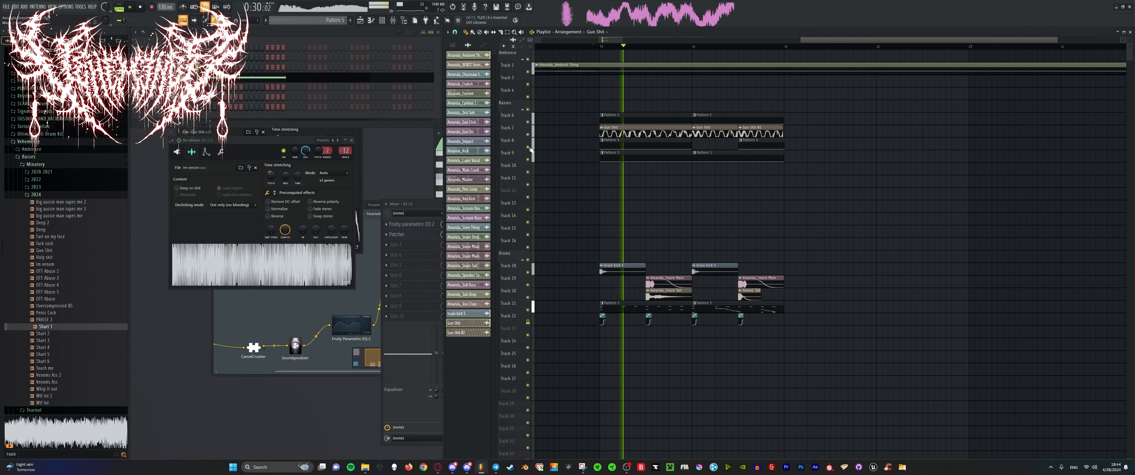
{"action": "scroll", "coordinate": [615, 129], "scroll_direction": "up", "scroll_amount": 3}
{"action": "scroll", "coordinate": [615, 130], "scroll_direction": "down", "scroll_amount": 3}
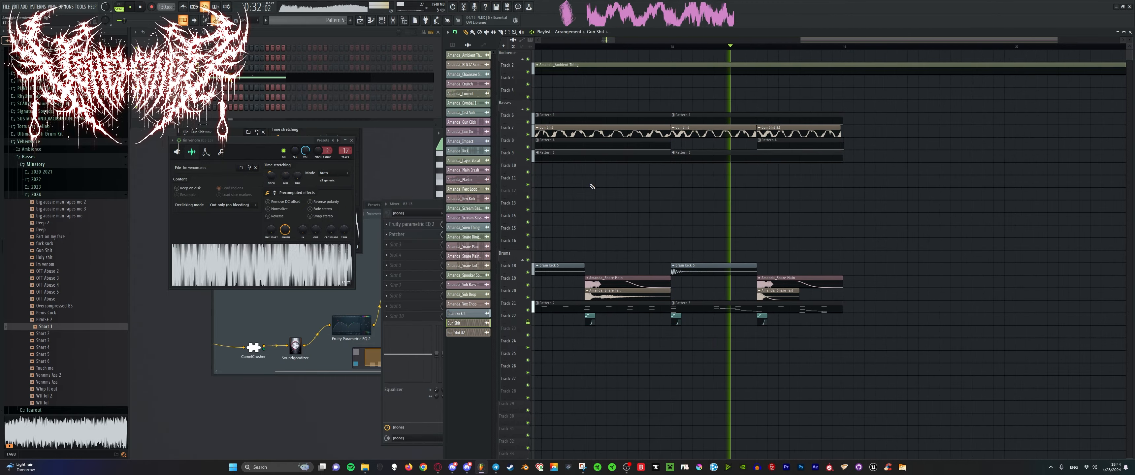
{"action": "key", "text": "space"}
Solo Track 7 and add a second Fruity Parametric EQ 2 after Patcher on the Gun Shit bass's mixer insert.
{"action": "right_click", "coordinate": [528, 134]}
{"action": "key", "text": "space"}
{"action": "scroll", "coordinate": [653, 145], "scroll_direction": "down", "scroll_amount": 4}
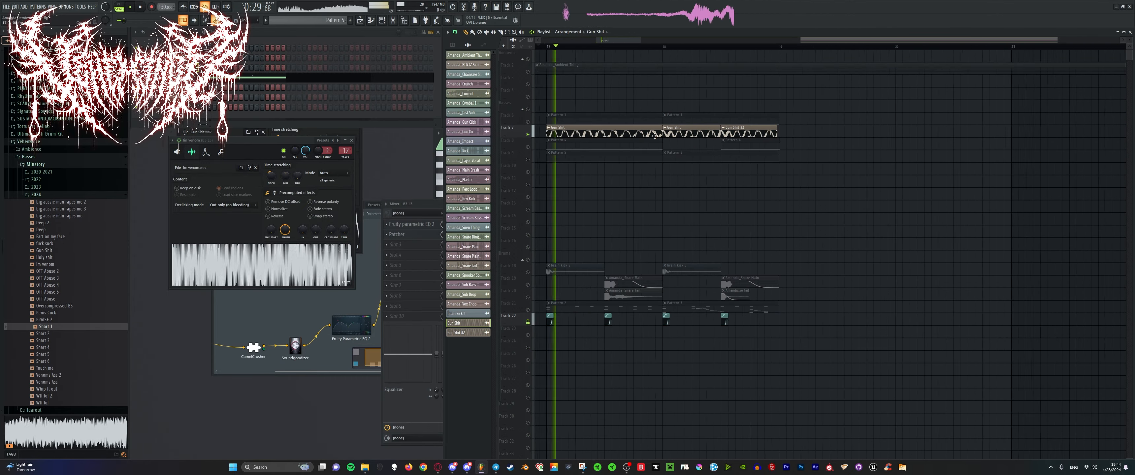
{"action": "left_click", "coordinate": [417, 206]}
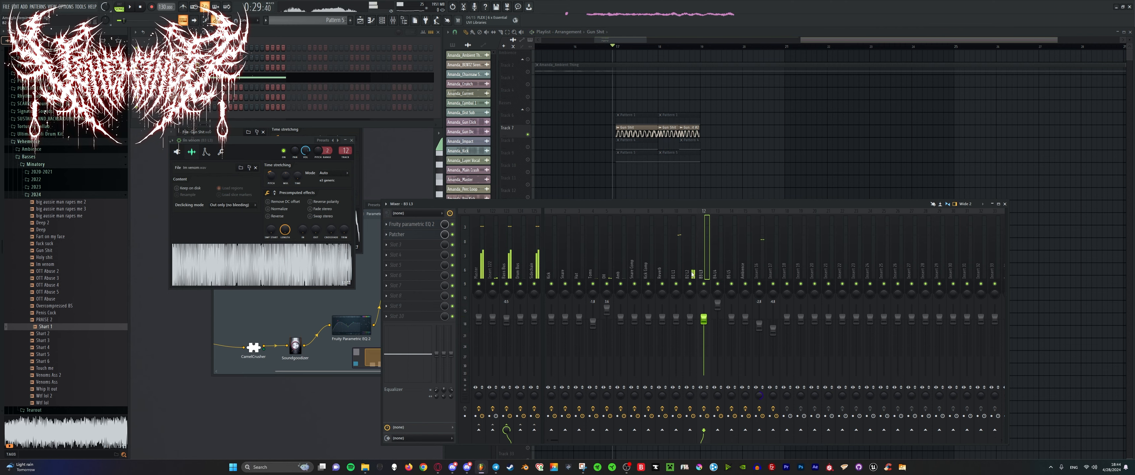
{"action": "middle_click", "coordinate": [414, 247]}
{"action": "type", "text": "para"}
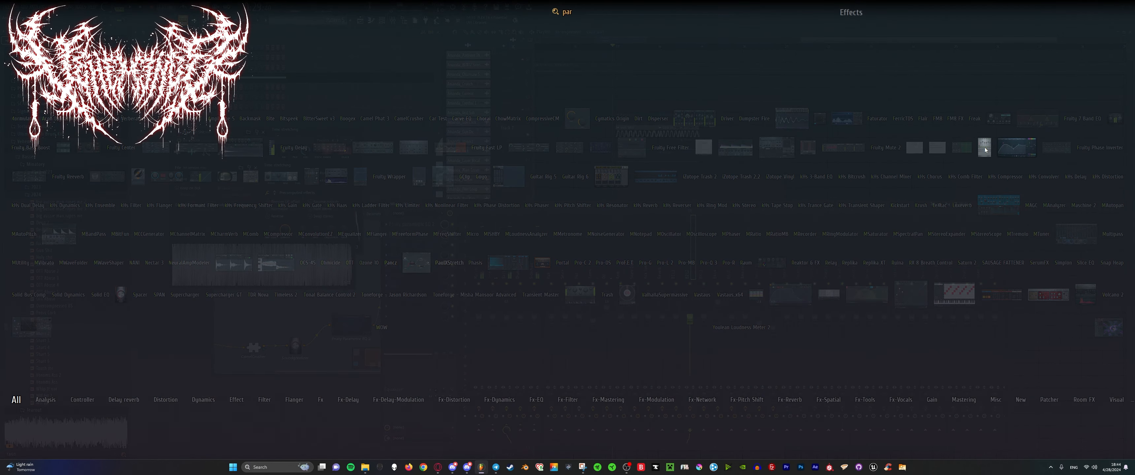
{"action": "left_click", "coordinate": [1021, 141]}
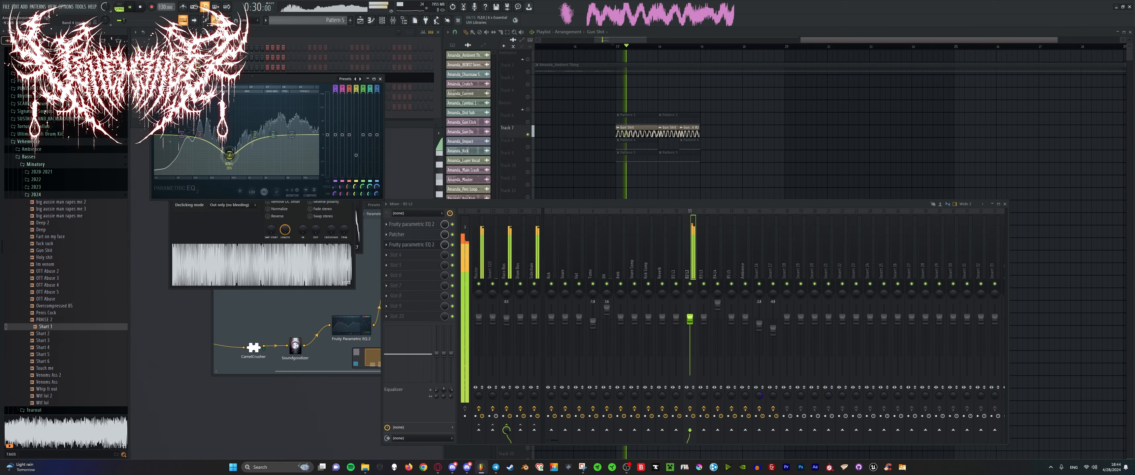
Dip the mids and upper mids of the Gun Shit bass in the new EQ, and return to the full drop.
{"action": "key", "text": "space"}
{"action": "left_click_drag", "start_coordinate": [283, 94], "coordinate": [284, 166]}
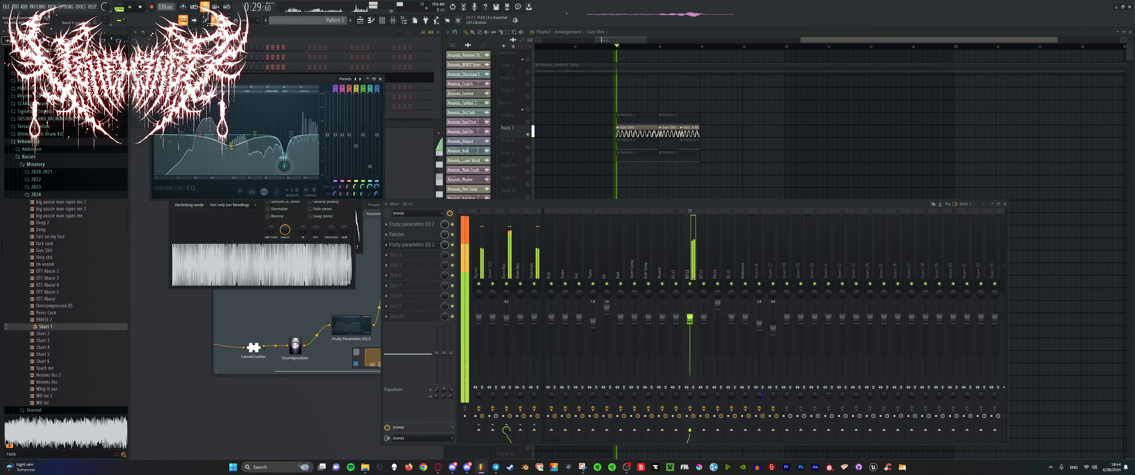
{"action": "key", "text": "space"}
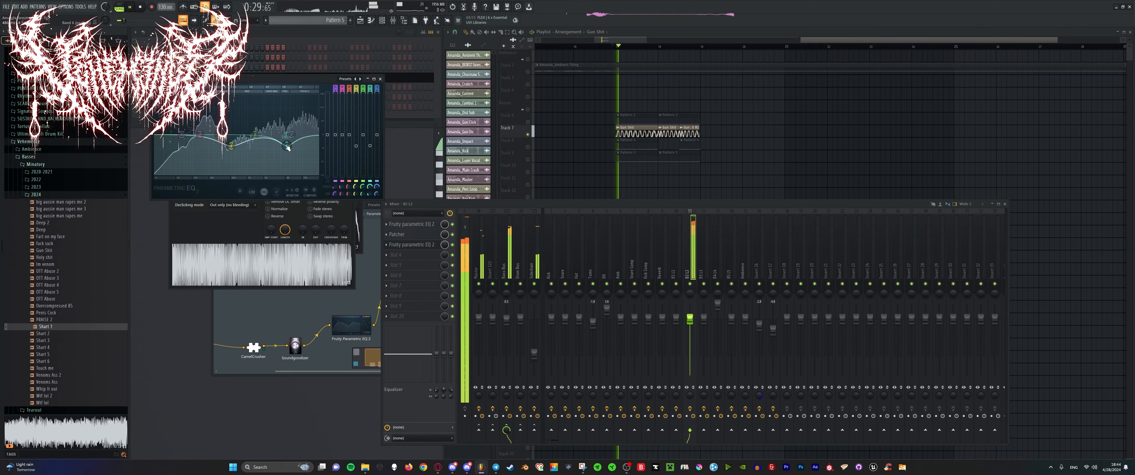
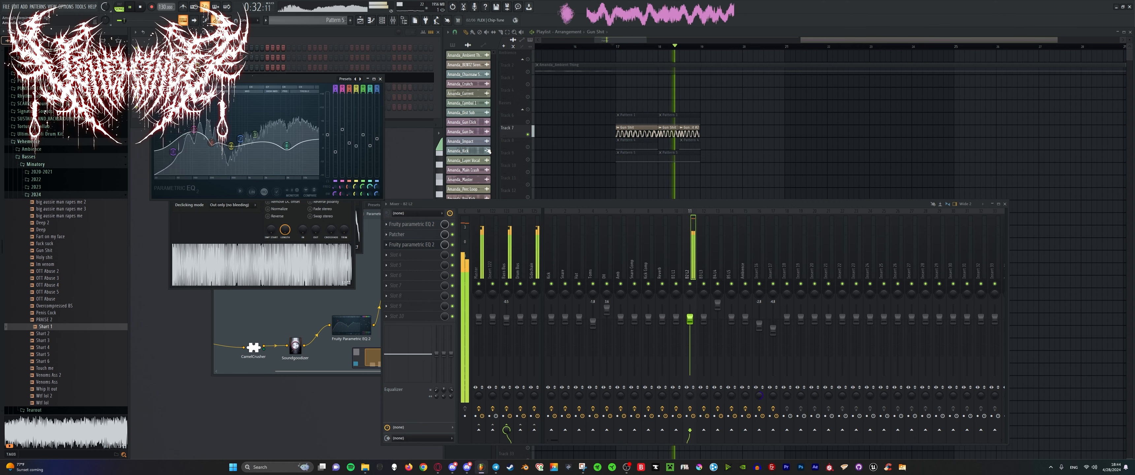
{"action": "key", "text": "F9"}
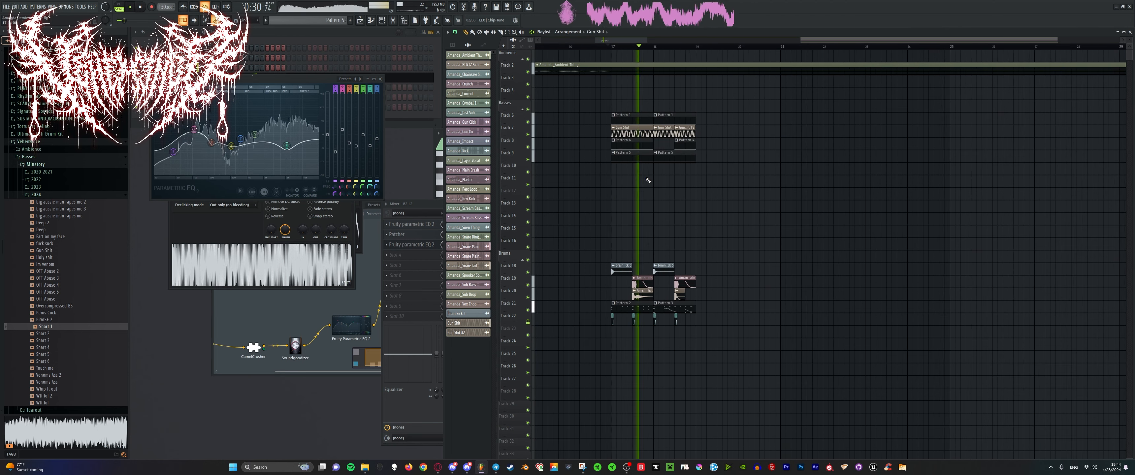
Solo Track 9 in the playlist, clear the open plugin windows and open the Shart 1 channel's sample settings.
{"action": "scroll", "coordinate": [647, 180], "scroll_direction": "up", "scroll_amount": 2}
{"action": "scroll", "coordinate": [636, 161], "scroll_direction": "up", "scroll_amount": 2}
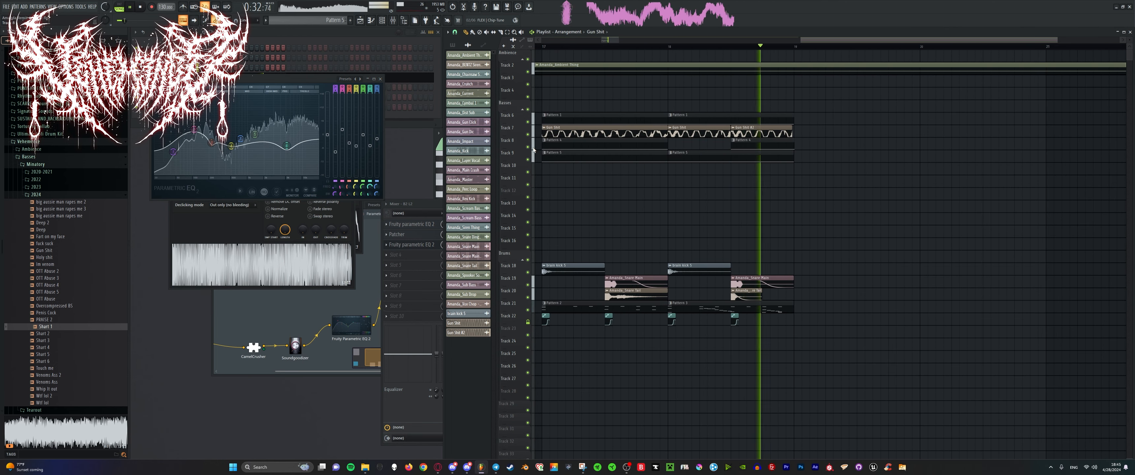
{"action": "right_click", "coordinate": [530, 160]}
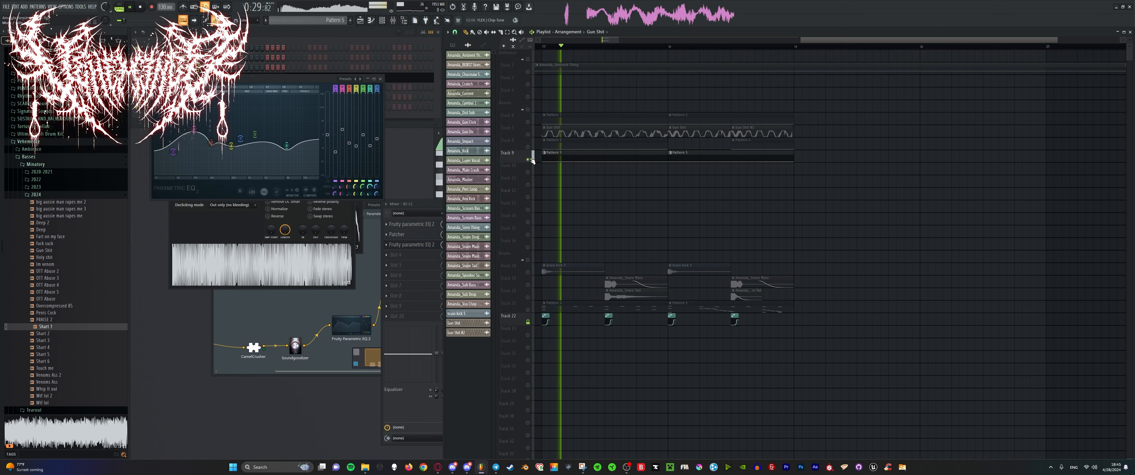
{"action": "key", "text": "alt+F12"}
{"action": "key", "text": "space"}
{"action": "key", "text": "space"}
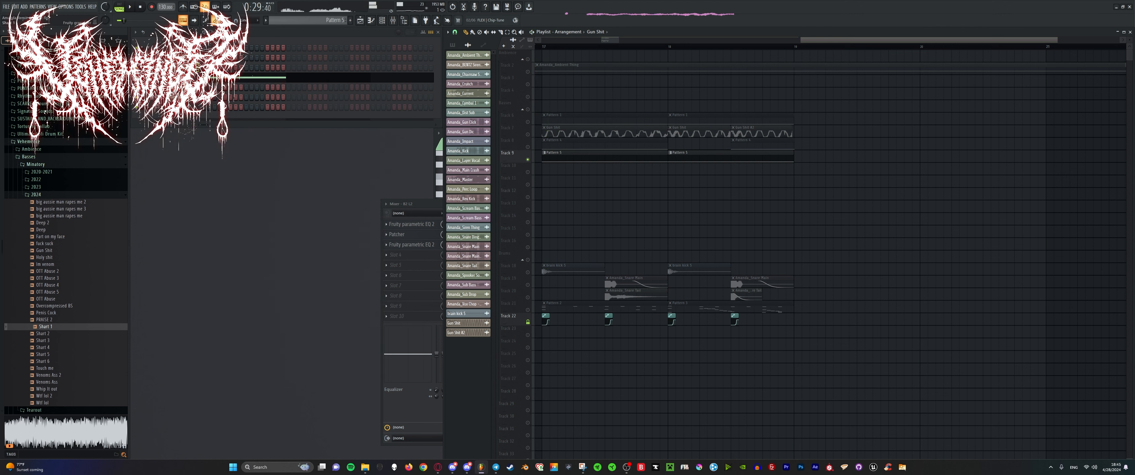
{"action": "left_click", "coordinate": [178, 77]}
{"action": "left_click_drag", "start_coordinate": [940, 121], "coordinate": [300, 167]}
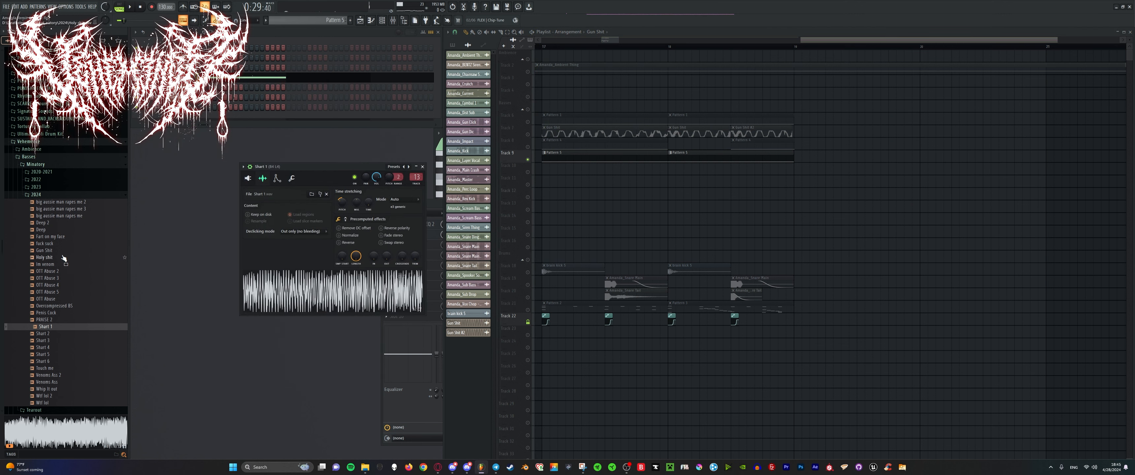
Replace the Shart 1 channel's sample with Holy shit, and unsolo Track 9 to audition it in the full drop.
{"action": "left_click_drag", "start_coordinate": [63, 257], "coordinate": [280, 300]}
{"action": "key", "text": "space"}
{"action": "left_click_drag", "start_coordinate": [316, 167], "coordinate": [177, 173]}
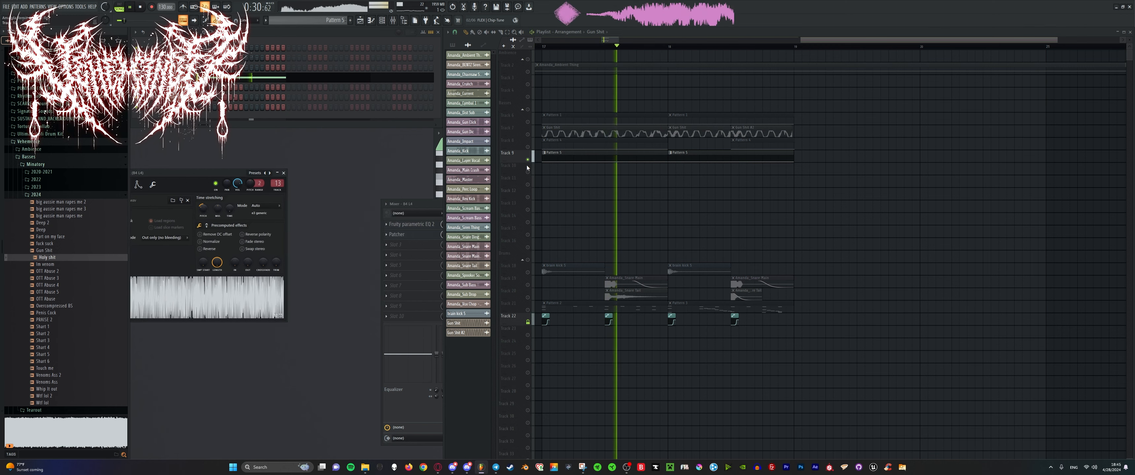
{"action": "key", "text": "space"}
{"action": "right_click", "coordinate": [528, 160]}
{"action": "scroll", "coordinate": [637, 176], "scroll_direction": "down", "scroll_amount": 5}
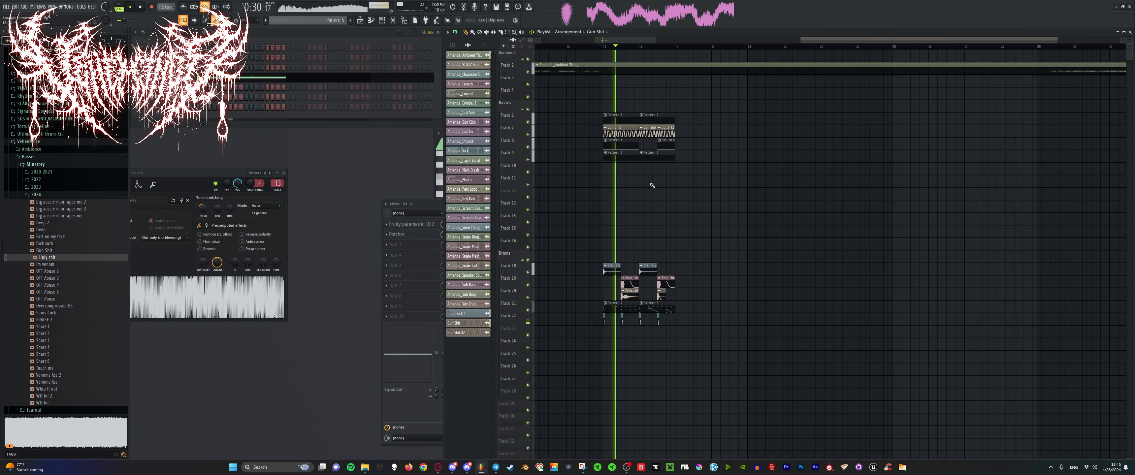
{"action": "scroll", "coordinate": [636, 202], "scroll_direction": "up", "scroll_amount": 2}
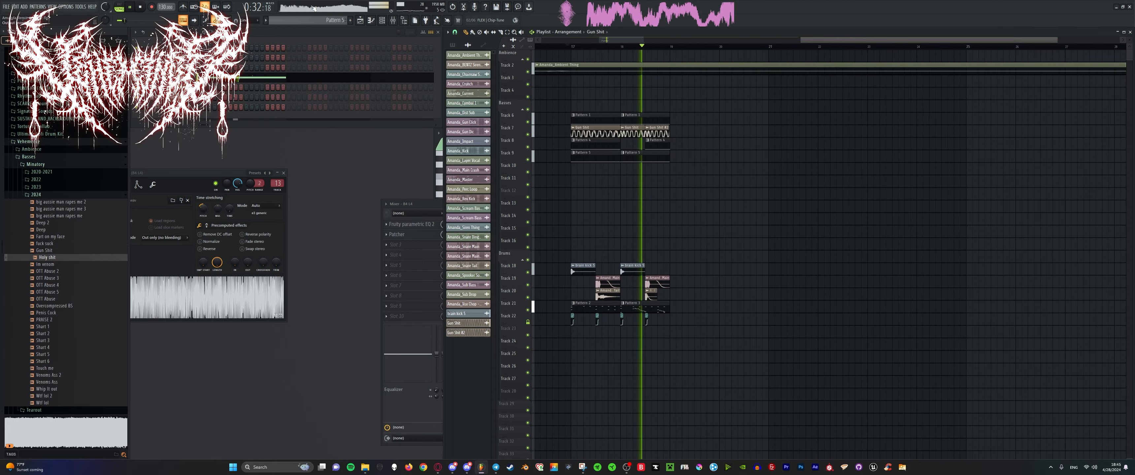
Try the Shart 2 and Shart 5 bass samples in the channel and audition them in the full drop.
{"action": "left_click", "coordinate": [88, 285]}
{"action": "scroll", "coordinate": [102, 253], "scroll_direction": "down", "scroll_amount": 4}
{"action": "left_click", "coordinate": [101, 251]}
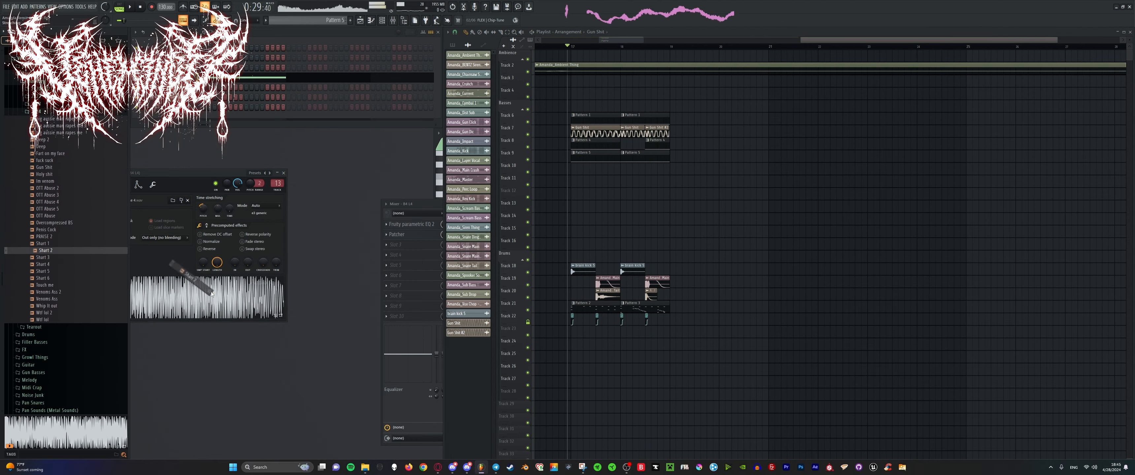
{"action": "scroll", "coordinate": [102, 253], "scroll_direction": "up", "scroll_amount": 5}
{"action": "left_click_drag", "start_coordinate": [59, 362], "coordinate": [200, 295]}
{"action": "key", "text": "space"}
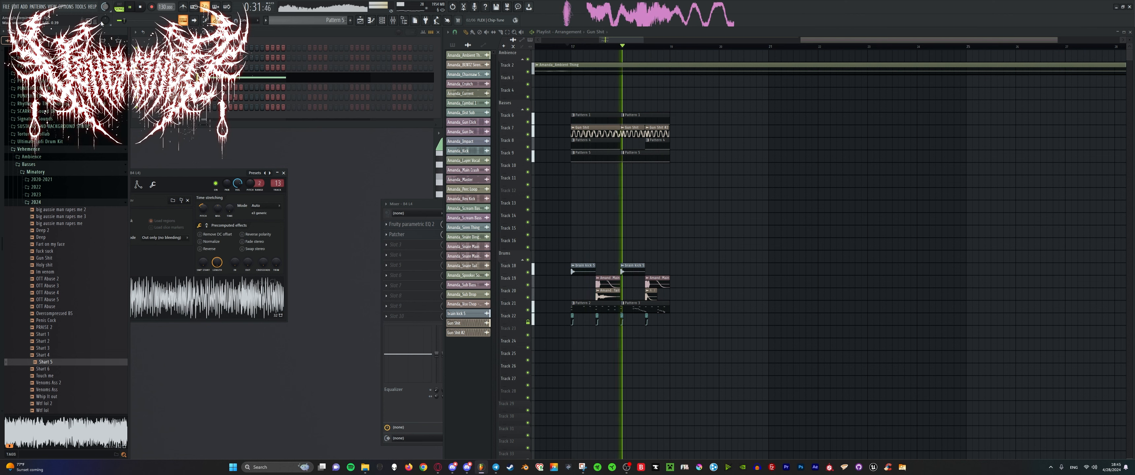
Preview Venoms Ass 2, and try the Touch me and fuck suck samples in the channel against the full drop.
{"action": "scroll", "coordinate": [74, 300], "scroll_direction": "down", "scroll_amount": 4}
{"action": "left_click", "coordinate": [75, 299]}
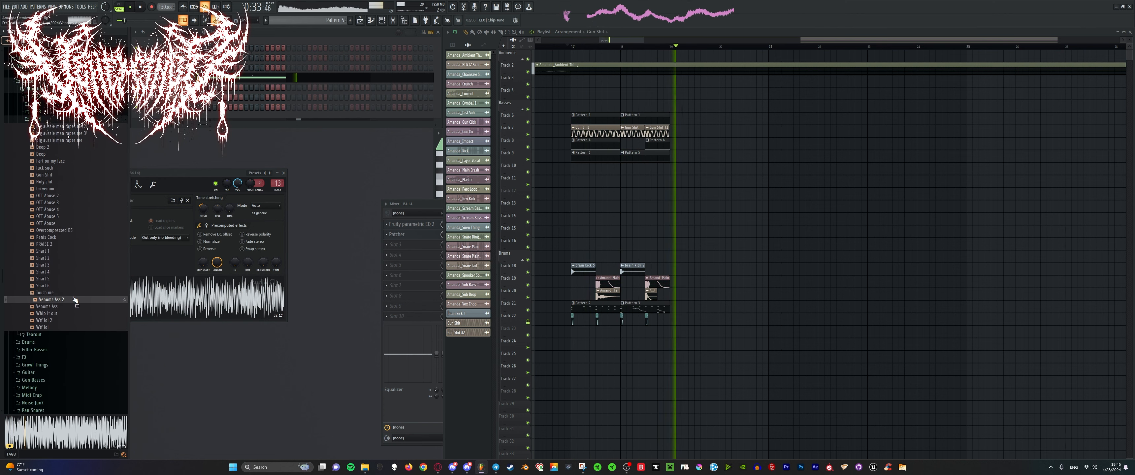
{"action": "left_click_drag", "start_coordinate": [75, 294], "coordinate": [189, 289]}
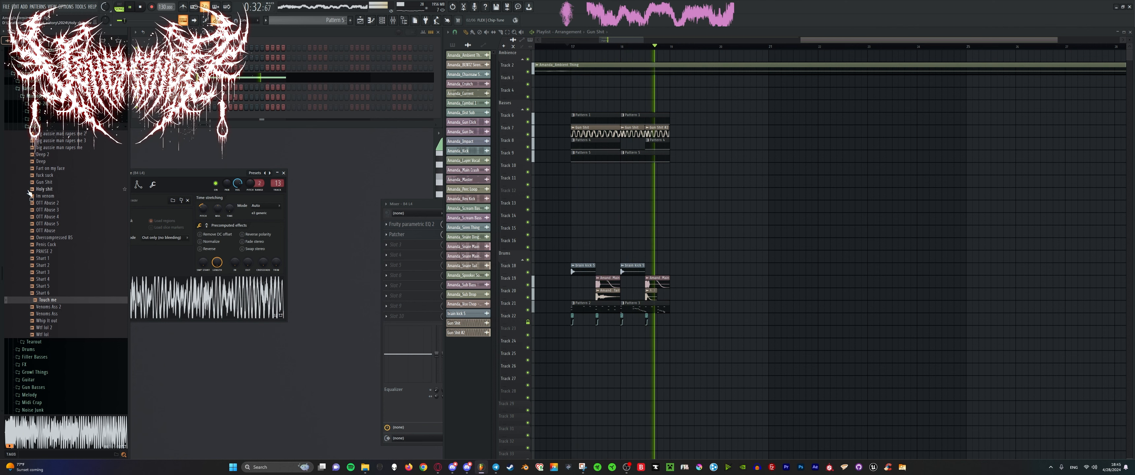
{"action": "key", "text": "space"}
{"action": "left_click_drag", "start_coordinate": [48, 176], "coordinate": [194, 299]}
{"action": "key", "text": "space"}
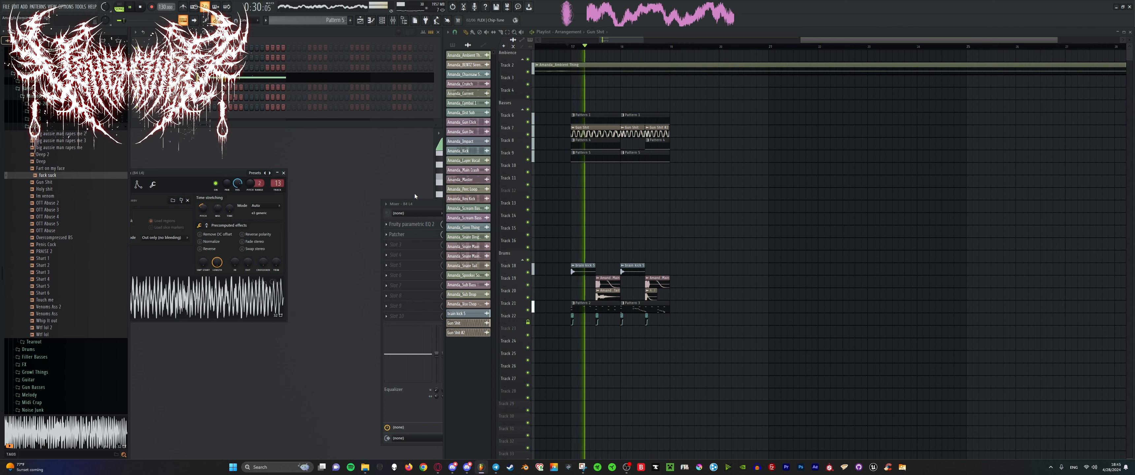
Bring the mixer into full view and check the Fruity Parametric EQ 2 on the FX insert while the drop plays.
{"action": "left_click_drag", "start_coordinate": [414, 204], "coordinate": [357, 179]}
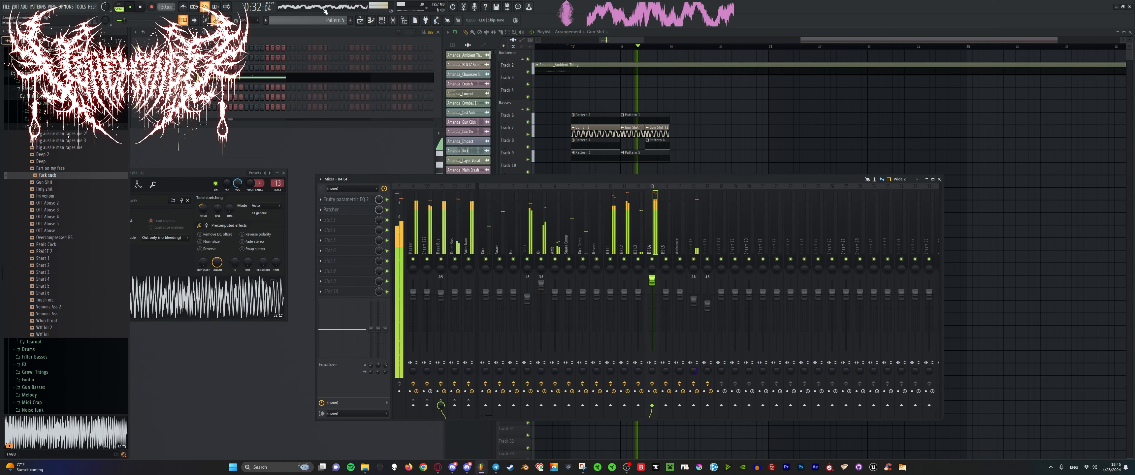
{"action": "key", "text": "space"}
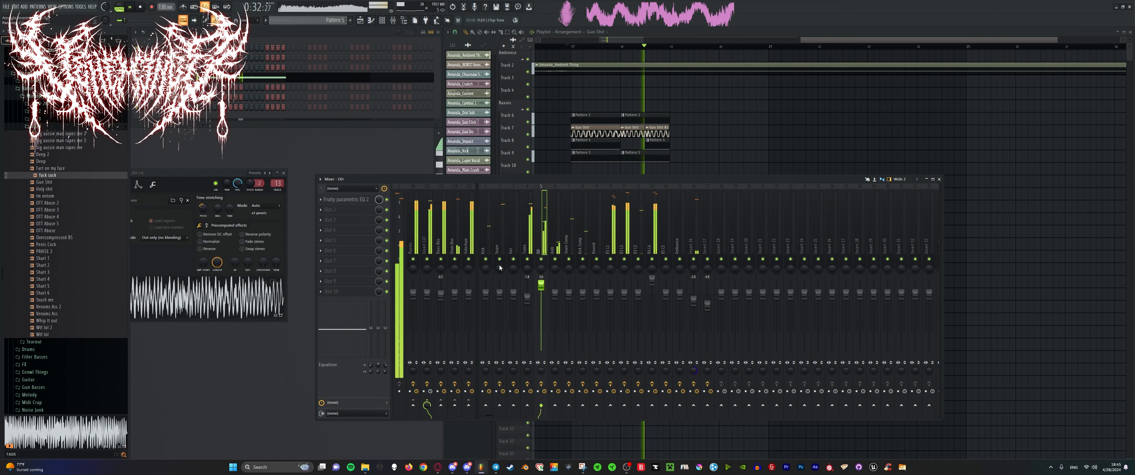
{"action": "left_click", "coordinate": [357, 200]}
{"action": "key", "text": "space"}
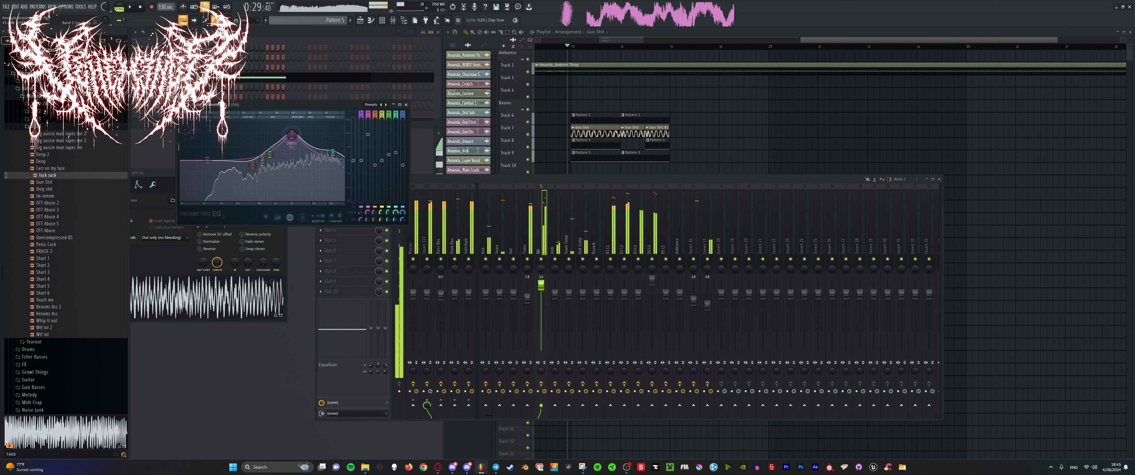
In Insert 17's Fruity Parametric EQ 2, lift the high band slightly and cut the lows with a steep high-pass band.
{"action": "left_click", "coordinate": [709, 306]}
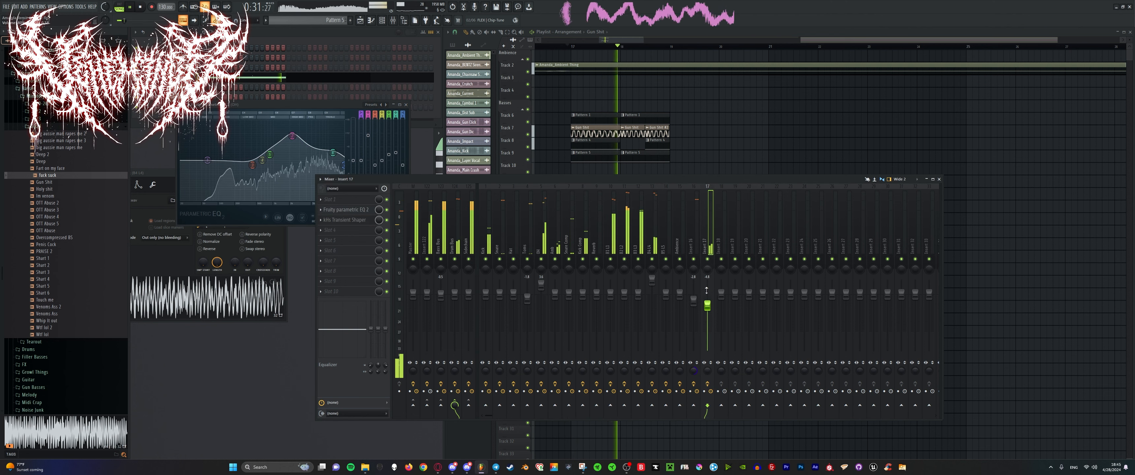
{"action": "left_click", "coordinate": [346, 209]}
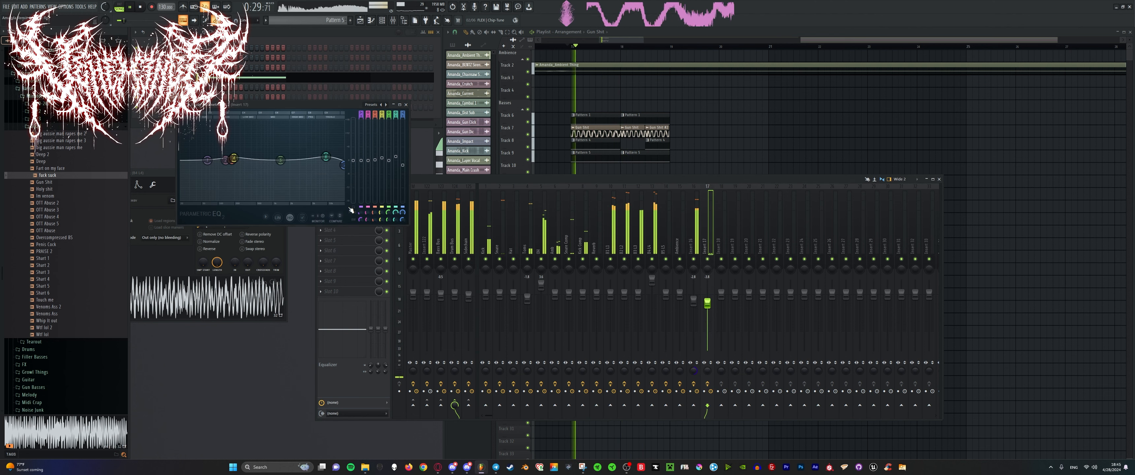
{"action": "left_click_drag", "start_coordinate": [327, 151], "coordinate": [324, 154]}
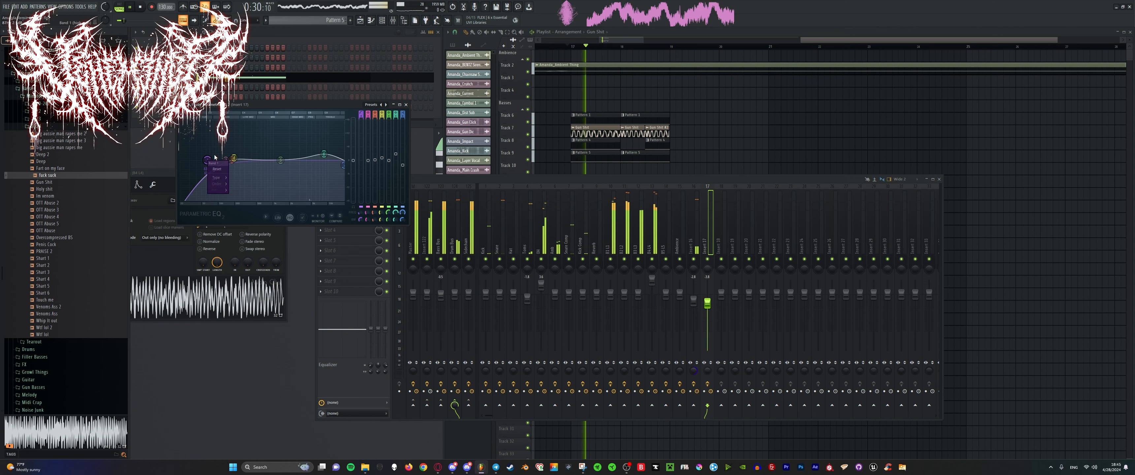
{"action": "mouse_move", "coordinate": [218, 183]}
{"action": "left_click", "coordinate": [240, 200]}
{"action": "mouse_move", "coordinate": [208, 160]}
{"action": "left_mouse_down"}
{"action": "mouse_move", "coordinate": [228, 148]}
{"action": "mouse_move", "coordinate": [230, 165]}
{"action": "mouse_move", "coordinate": [227, 156]}
{"action": "left_mouse_up"}
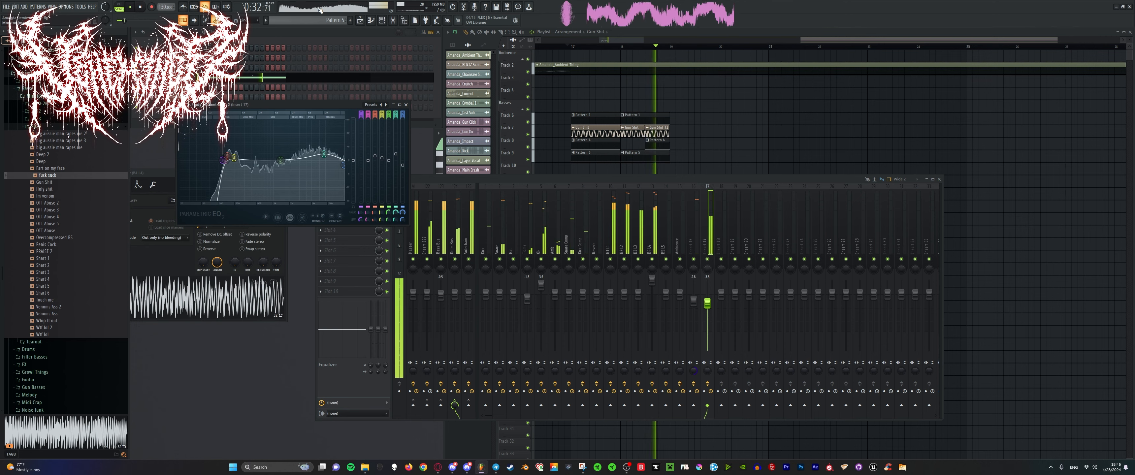
Solo the Track 9 bass's mixer insert, add a Fruity Parametric EQ 2 after Patcher and dip the mids.
{"action": "left_click", "coordinate": [441, 238]}
{"action": "right_click", "coordinate": [653, 260]}
{"action": "left_click", "coordinate": [654, 234]}
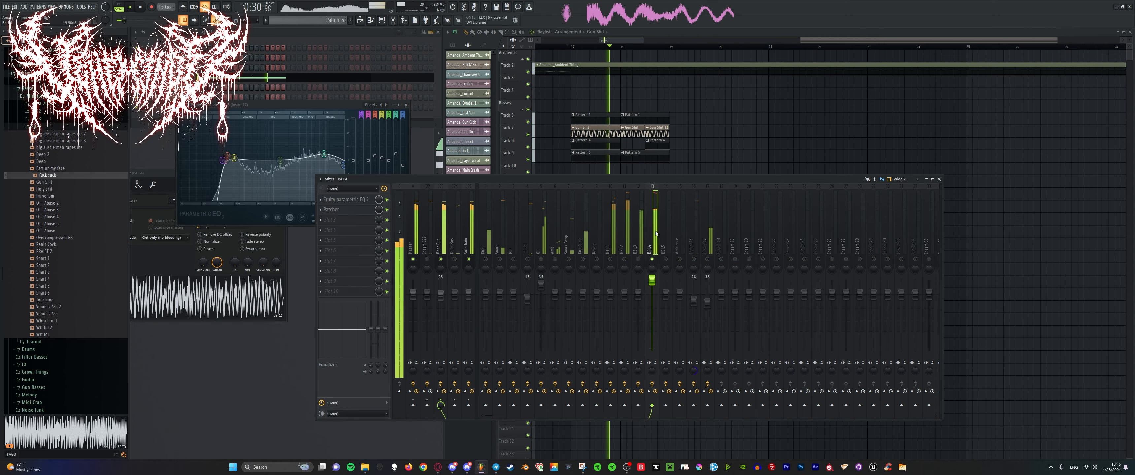
{"action": "left_click", "coordinate": [346, 224]}
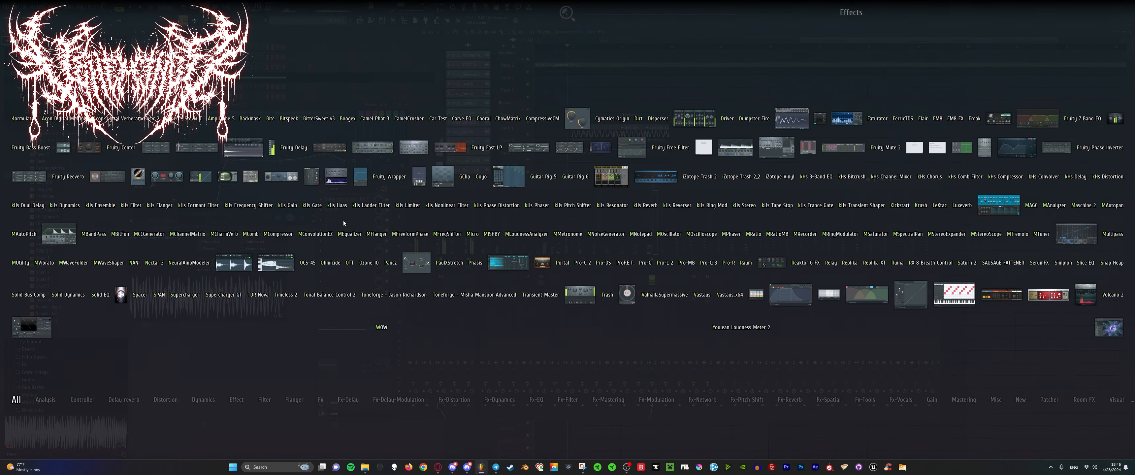
{"action": "type", "text": "para"}
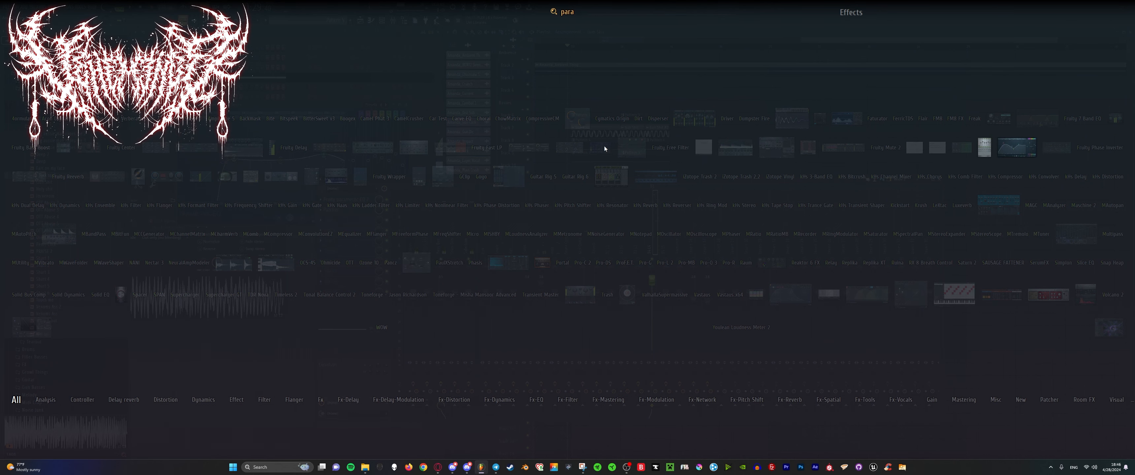
{"action": "left_click", "coordinate": [1017, 149]}
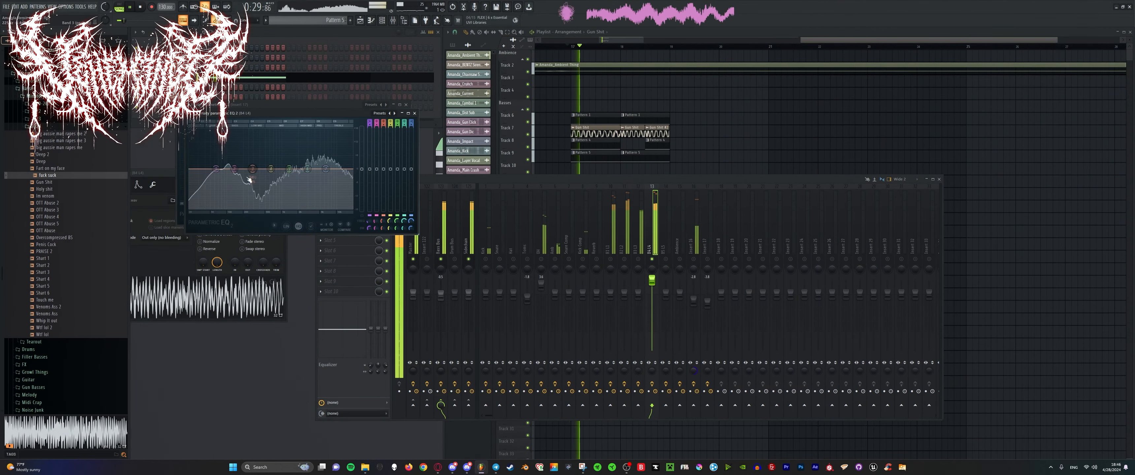
{"action": "left_click_drag", "start_coordinate": [260, 206], "coordinate": [262, 185]}
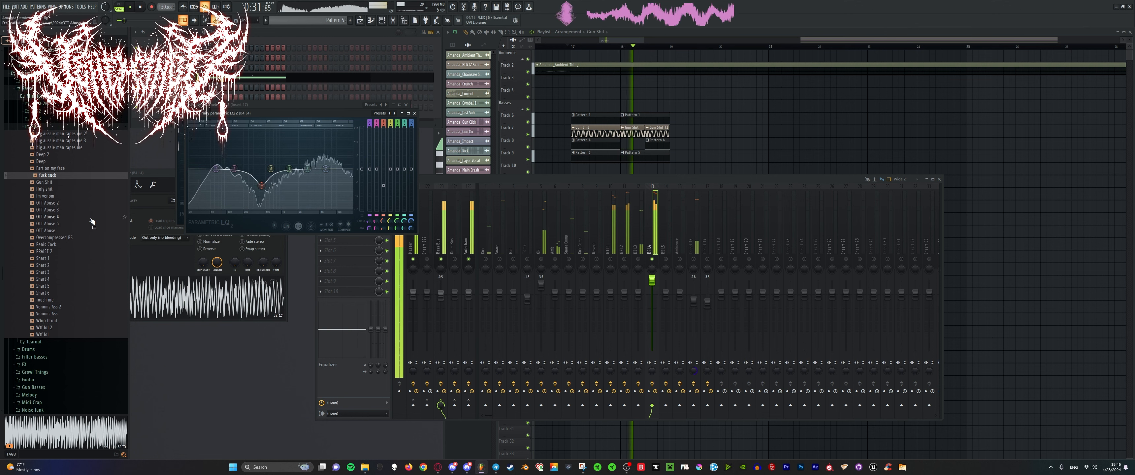
Try the Deep, Shart 6 and Whip it out samples in the soloed bass channel, previewing Venoms Ass as well.
{"action": "left_click", "coordinate": [81, 161]}
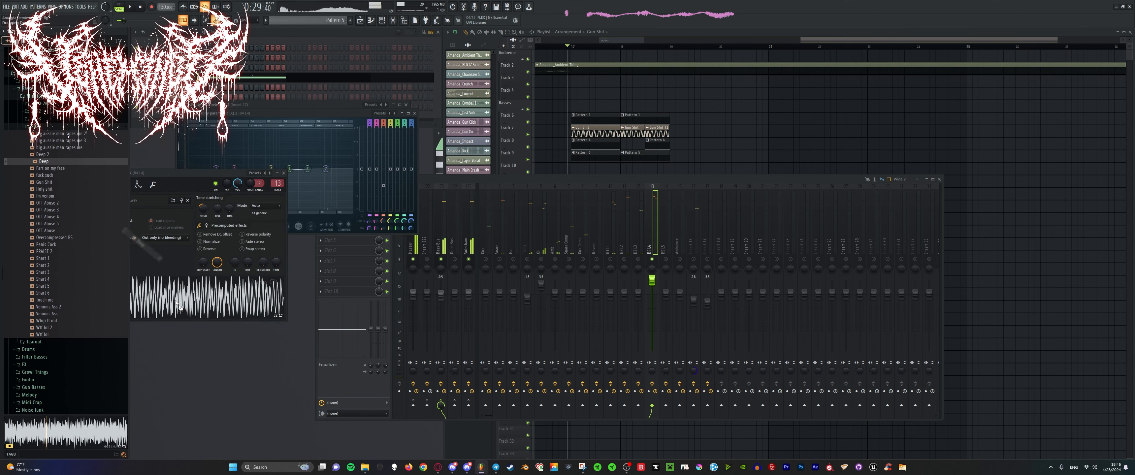
{"action": "key", "text": "space"}
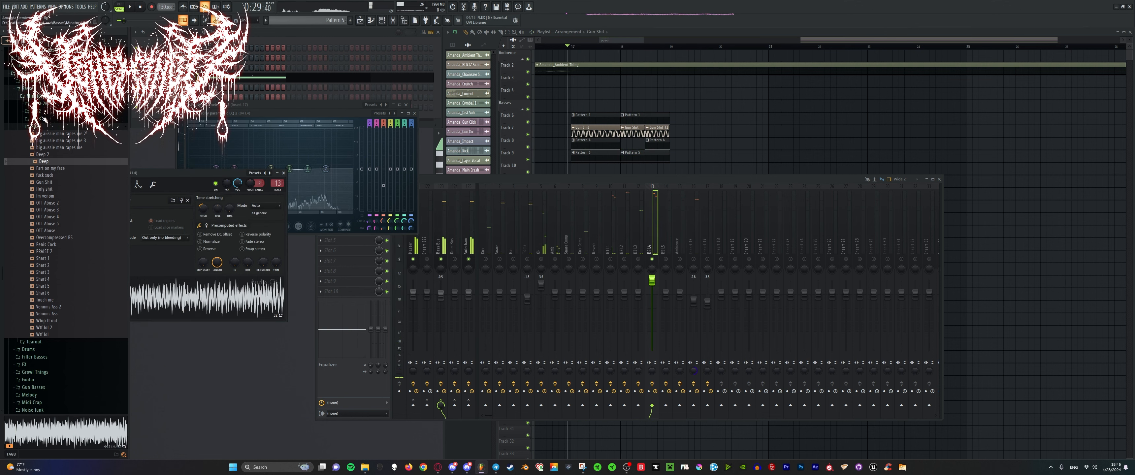
{"action": "left_click", "coordinate": [72, 303]}
{"action": "left_click_drag", "start_coordinate": [73, 293], "coordinate": [187, 299]}
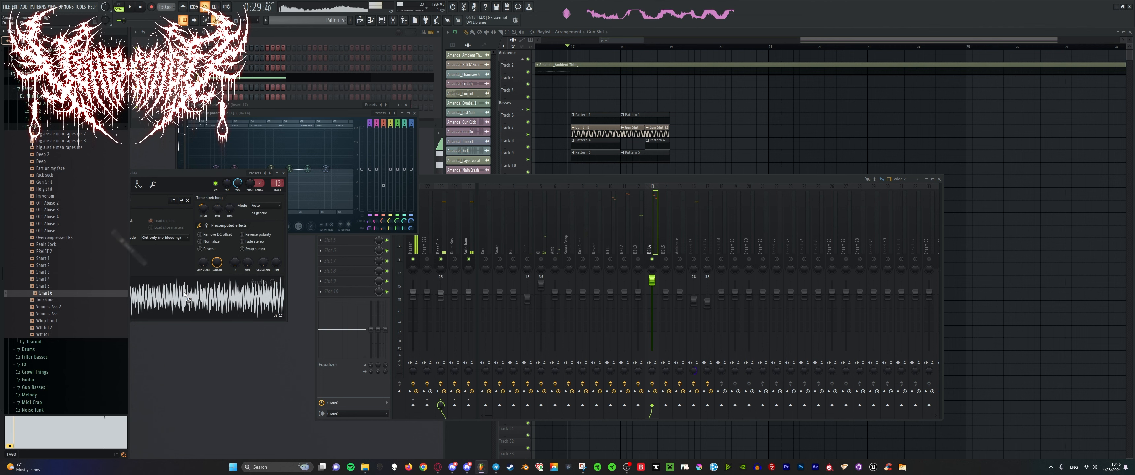
{"action": "left_click", "coordinate": [62, 314]}
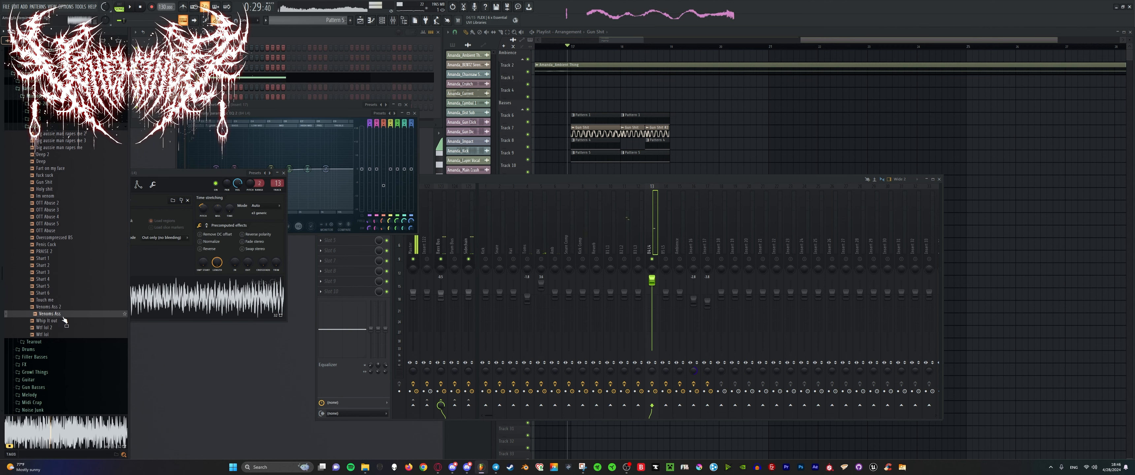
{"action": "left_click", "coordinate": [65, 321]}
{"action": "left_click_drag", "start_coordinate": [65, 326], "coordinate": [200, 308]}
{"action": "key", "text": "space"}
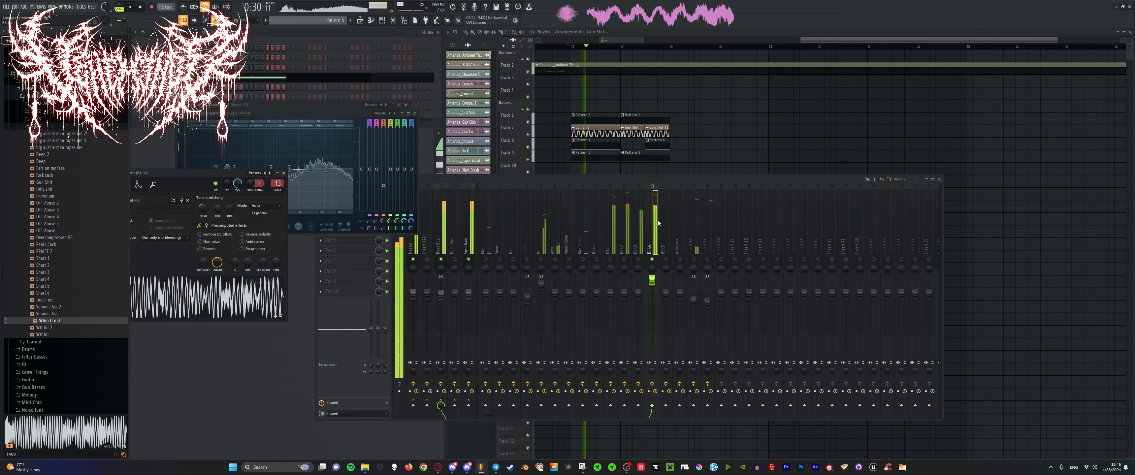
Unsolo the bass's mixer insert, and replace the channel's sample with Wtf lol 2 in the full drop.
{"action": "right_click", "coordinate": [652, 259]}
{"action": "key", "text": "space"}
{"action": "key", "text": "space"}
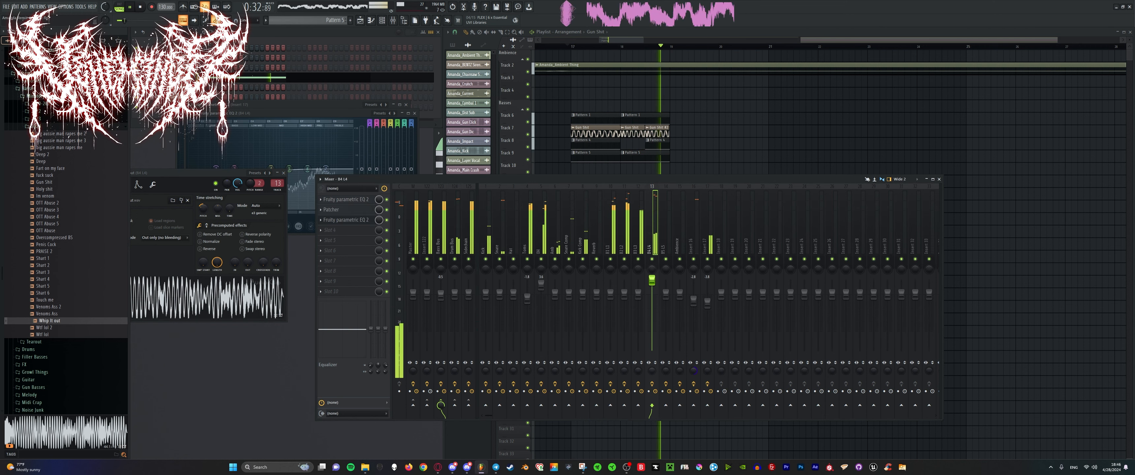
{"action": "left_click", "coordinate": [56, 329]}
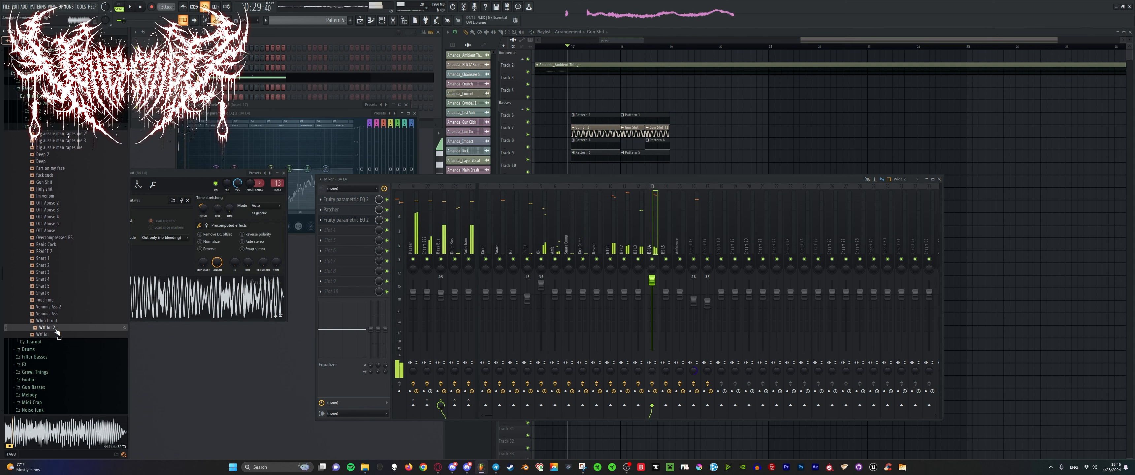
{"action": "key", "text": "space"}
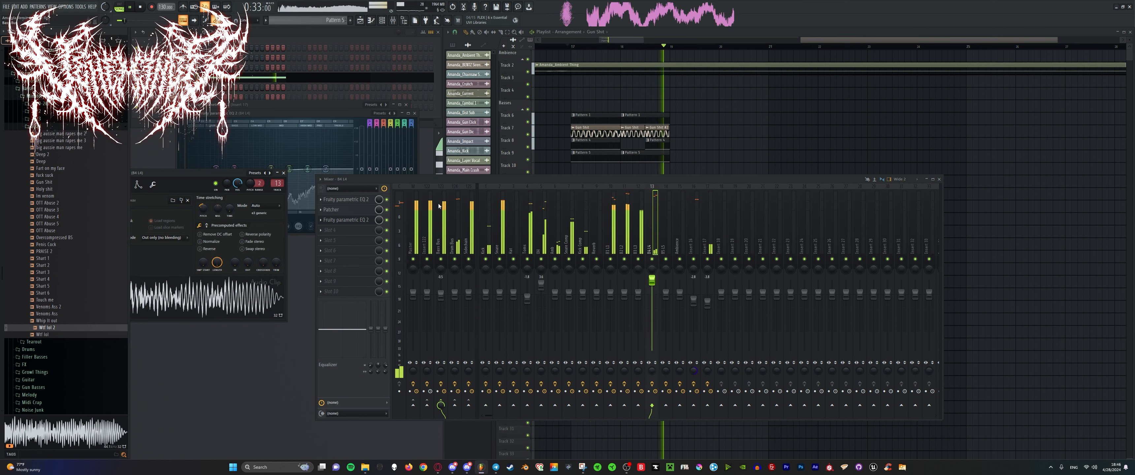
Add a Fruity Parametric EQ 2 to the basses' bus insert, dip the low mids and lift the highs.
{"action": "left_click", "coordinate": [441, 238]}
{"action": "key", "text": "space"}
{"action": "left_click", "coordinate": [344, 233]}
{"action": "type", "text": "para"}
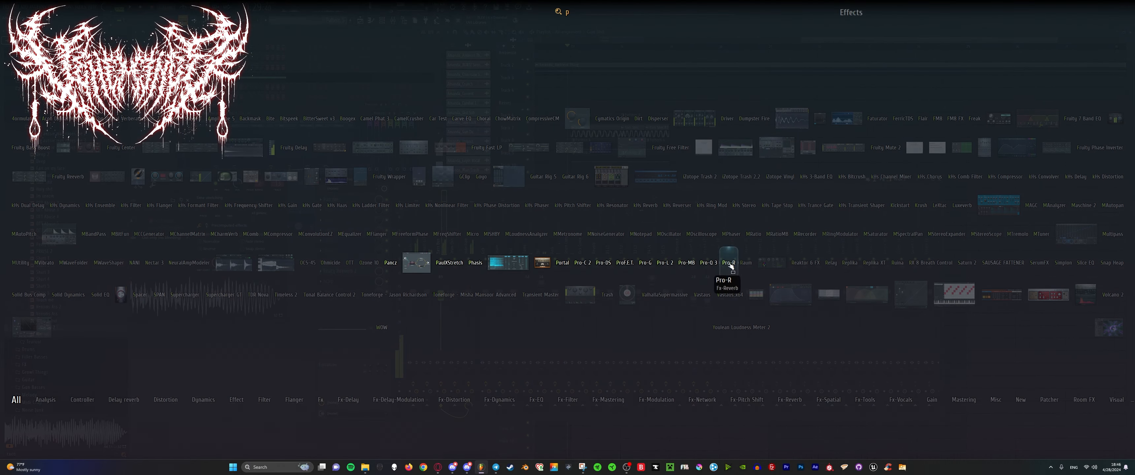
{"action": "left_click", "coordinate": [1002, 151]}
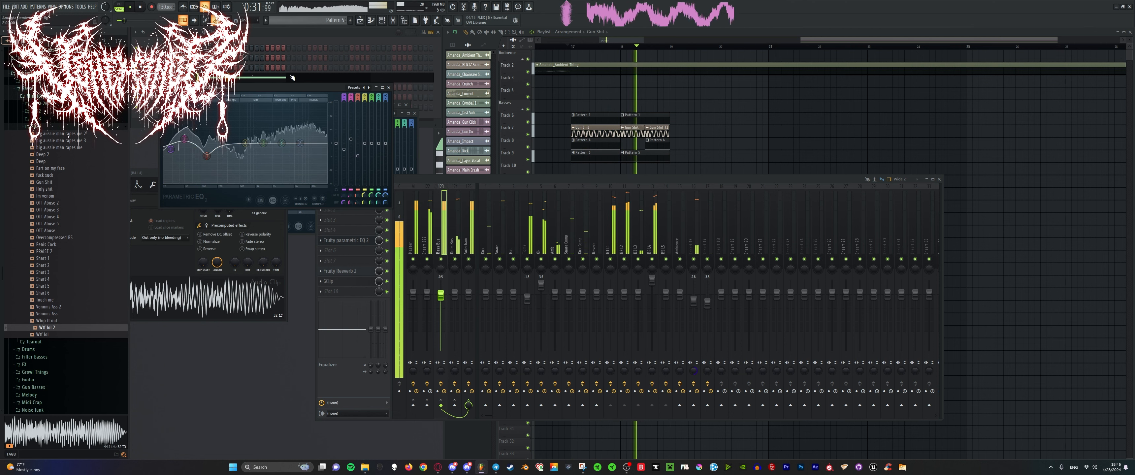
{"action": "left_click_drag", "start_coordinate": [287, 150], "coordinate": [315, 141]}
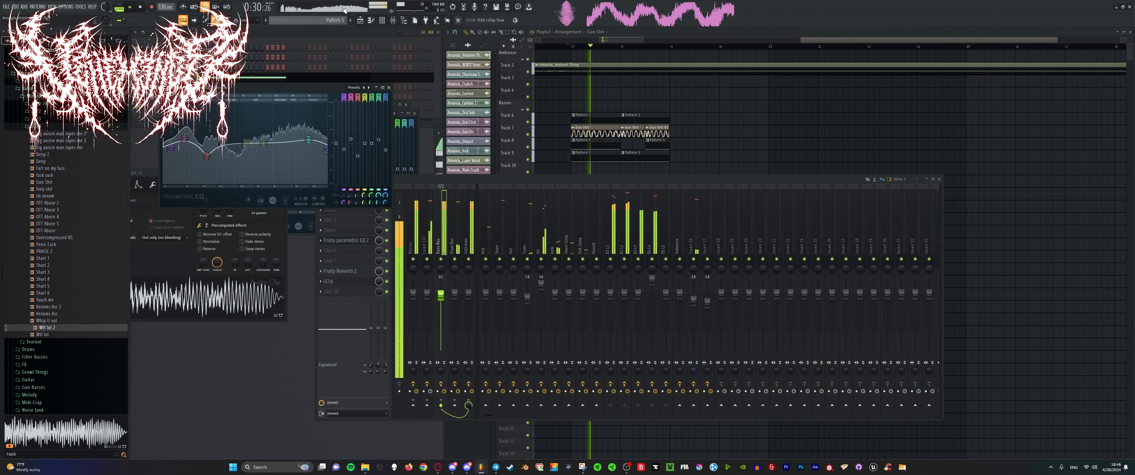
Solo the drum layer on Track 21 and open Pattern 2's notes in the piano roll beside the playlist.
{"action": "left_click", "coordinate": [513, 40]}
{"action": "scroll", "coordinate": [564, 222], "scroll_direction": "up", "scroll_amount": 5}
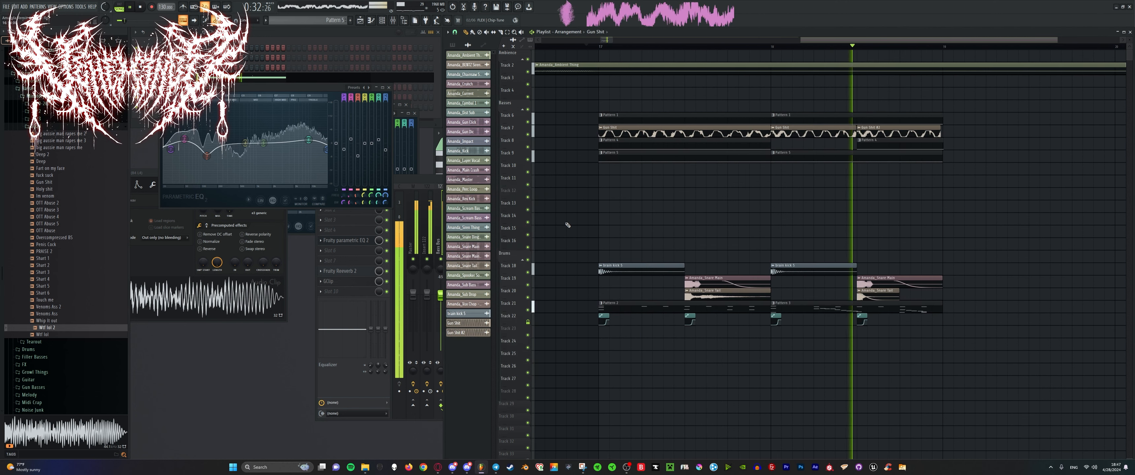
{"action": "right_click", "coordinate": [528, 310]}
{"action": "double_click", "coordinate": [609, 314]}
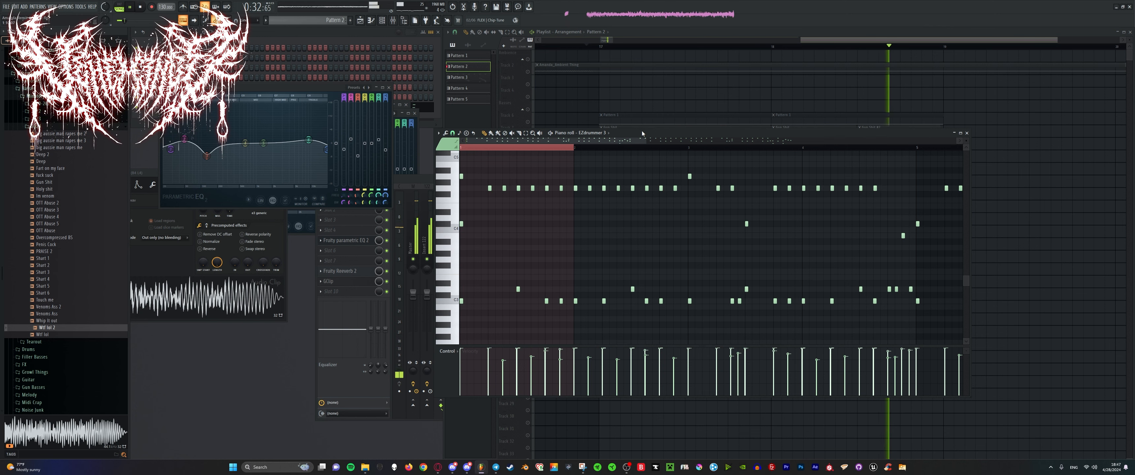
{"action": "left_click_drag", "start_coordinate": [642, 133], "coordinate": [327, 134]}
Merge the Pattern 2 and Pattern 3 clips on Track 21 into a single pattern clip.
{"action": "left_click", "coordinate": [507, 33]}
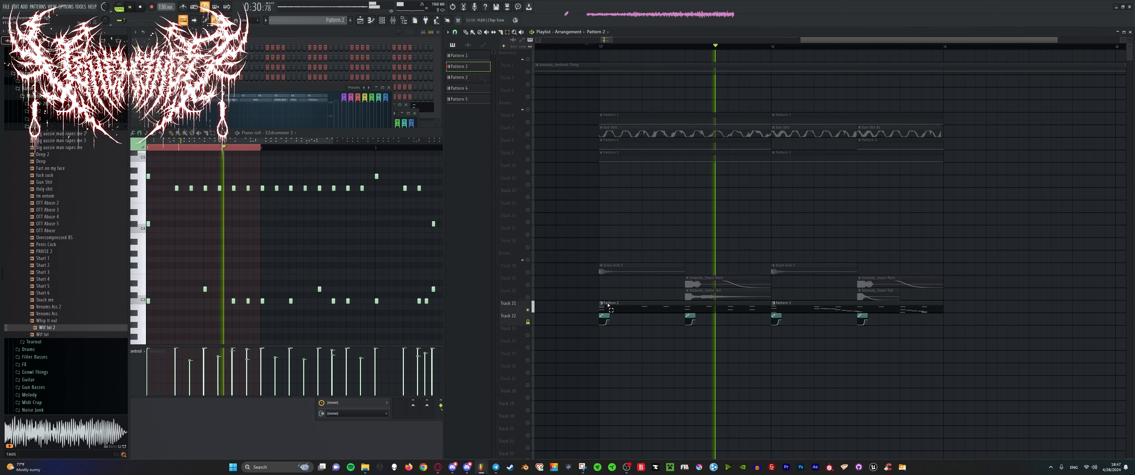
{"action": "left_click_drag", "start_coordinate": [607, 312], "coordinate": [659, 306]}
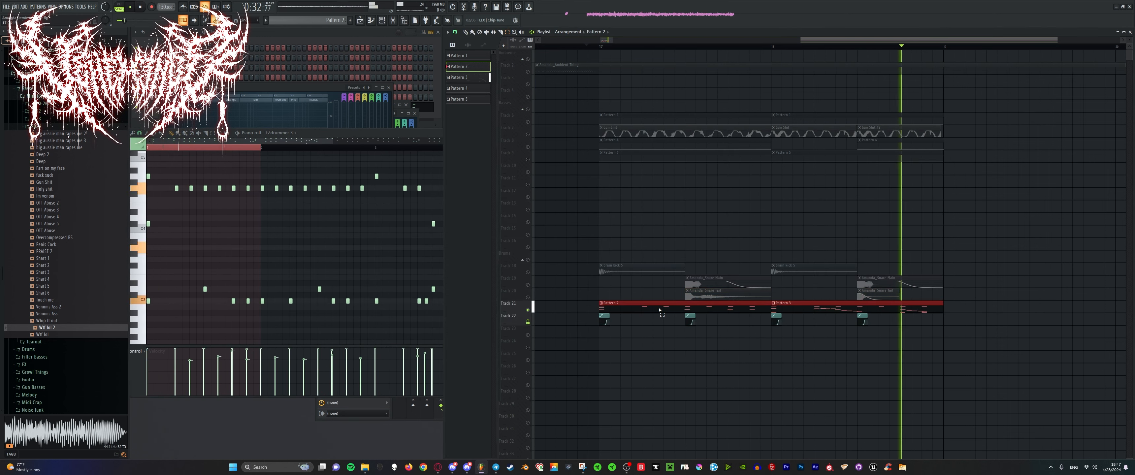
{"action": "key", "text": "ctrl+g"}
Raise the volume of the Snare and Kick mixer inserts while playing the soloed drums.
{"action": "key", "text": "F9"}
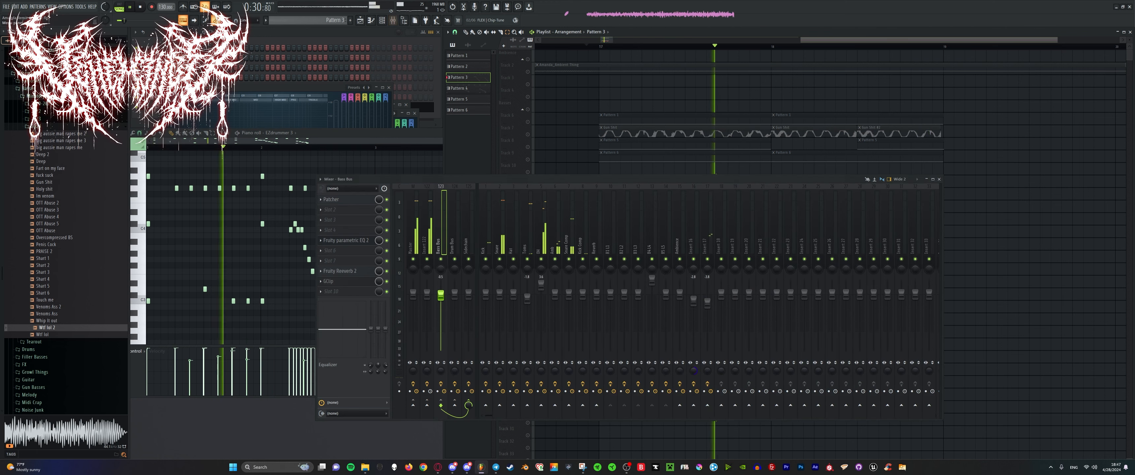
{"action": "left_click", "coordinate": [505, 240]}
{"action": "key", "text": "space"}
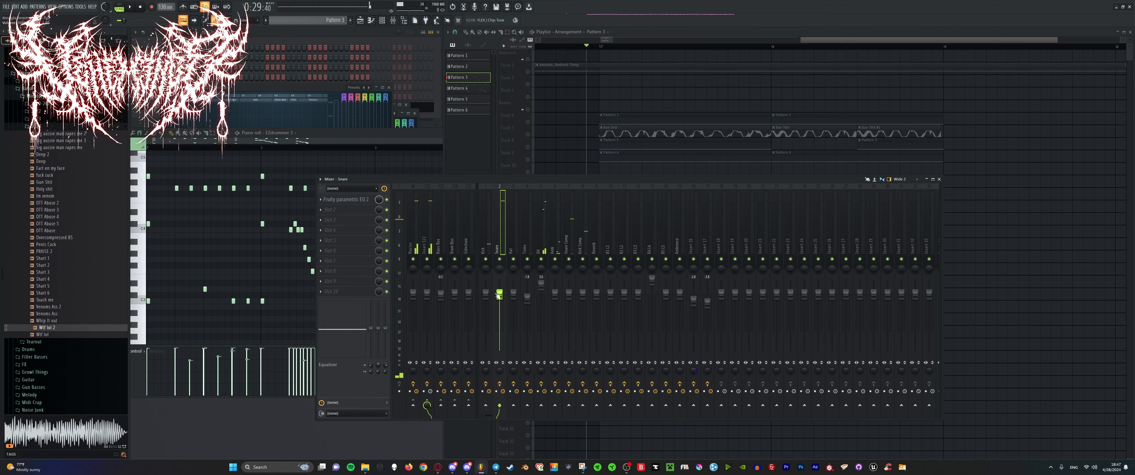
{"action": "key", "text": "space"}
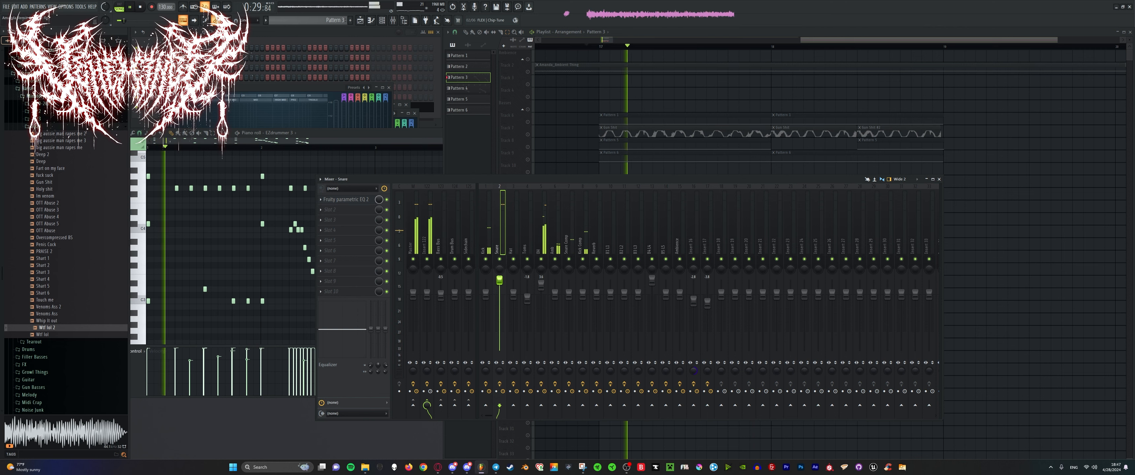
{"action": "left_click_drag", "start_coordinate": [485, 297], "coordinate": [485, 284]}
Save the project and rename mixer Insert 122 as Drumset.
{"action": "left_click", "coordinate": [427, 224]}
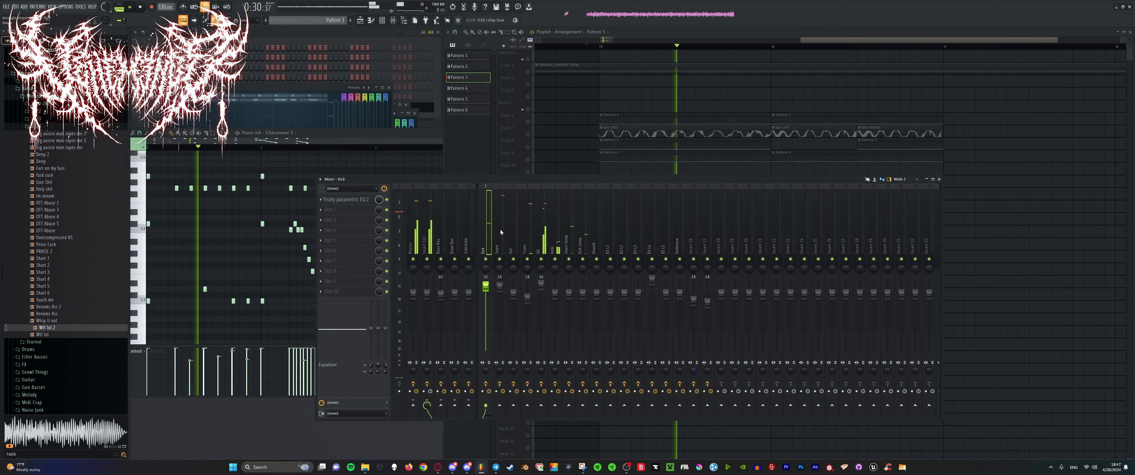
{"action": "key", "text": "ctrl+s"}
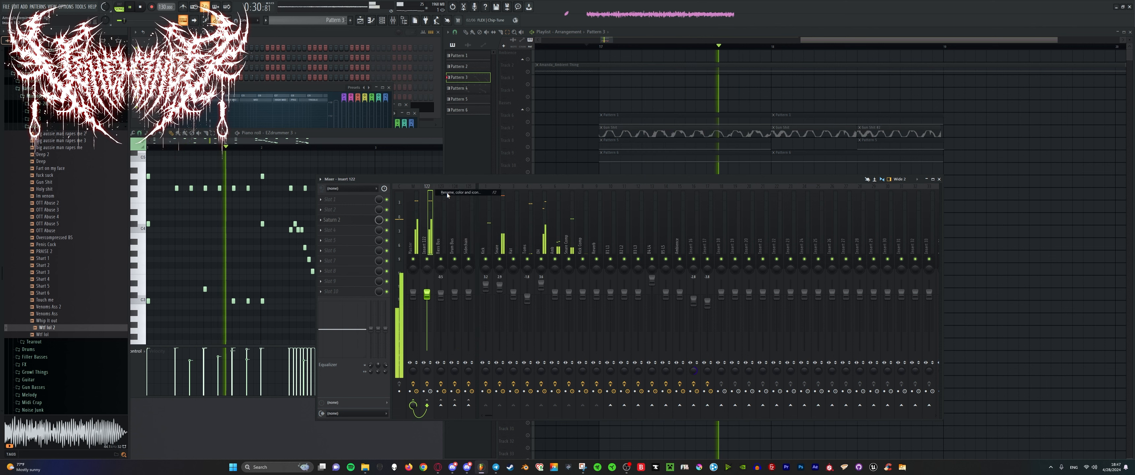
{"action": "key", "text": "F2"}
{"action": "type", "text": "Drumset"}
{"action": "key", "text": "Return"}
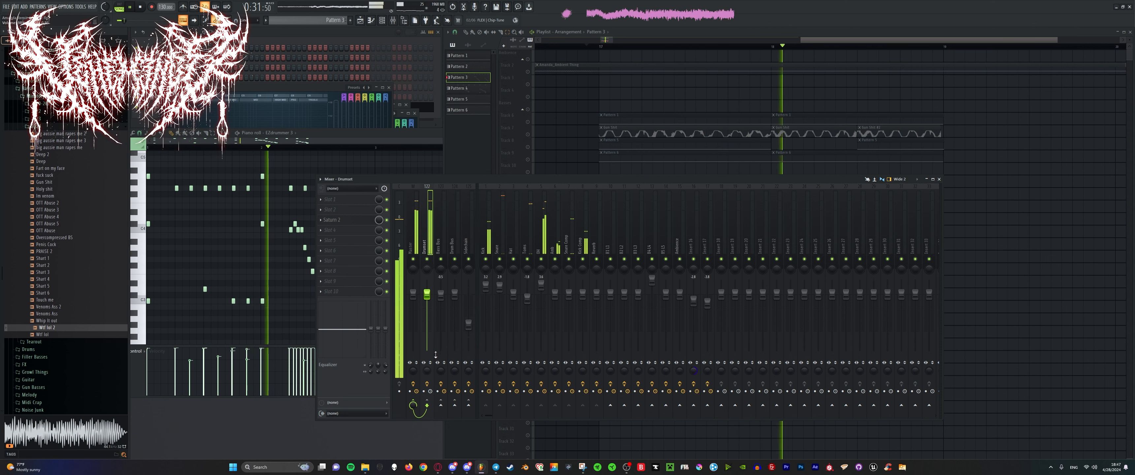
Replay the soloed drums from the start, and unsolo the track to hear the full drop.
{"action": "left_click", "coordinate": [626, 237]}
{"action": "key", "text": "space"}
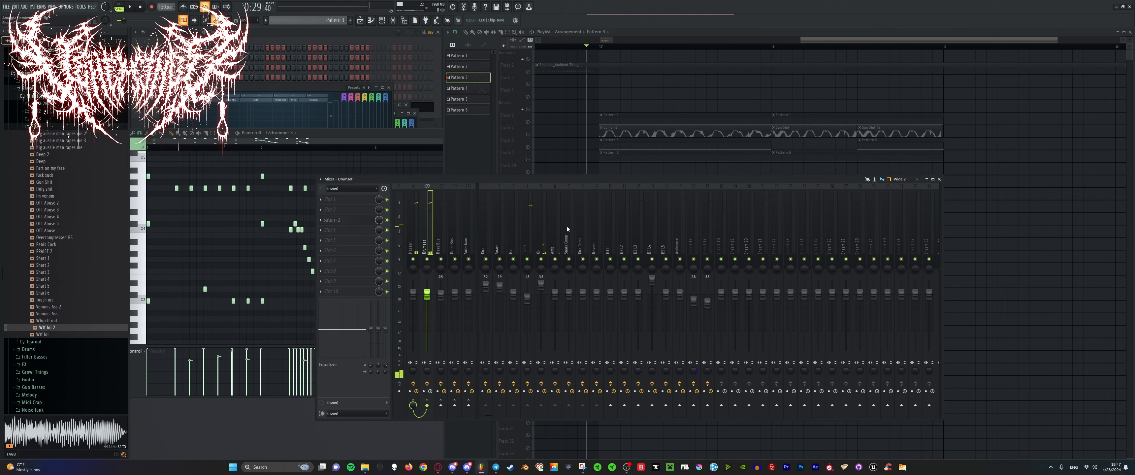
{"action": "key", "text": "space"}
{"action": "right_click", "coordinate": [528, 159]}
{"action": "right_click", "coordinate": [528, 160]}
{"action": "key", "text": "space"}
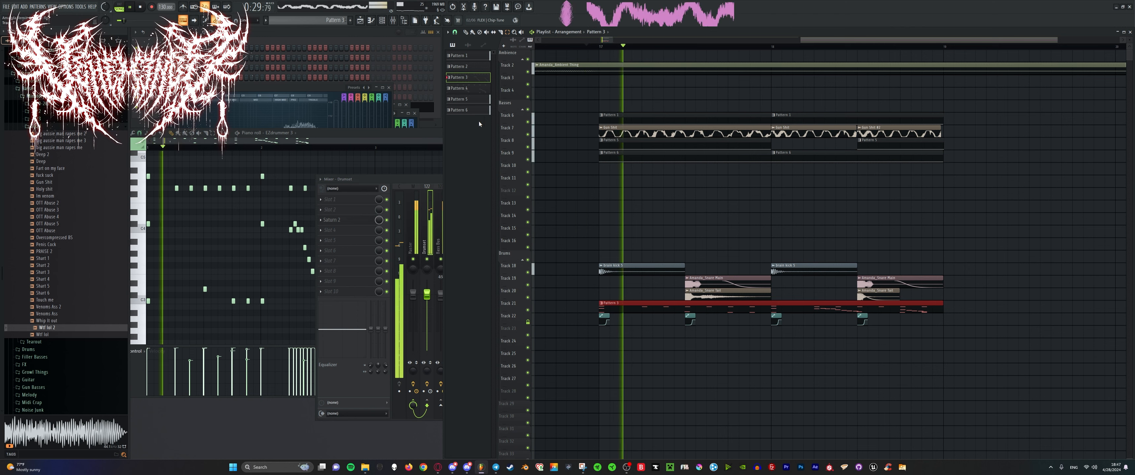
Open Saturn 2 on the Drumset insert and slightly raise its high band's level during playback.
{"action": "left_click", "coordinate": [419, 178]}
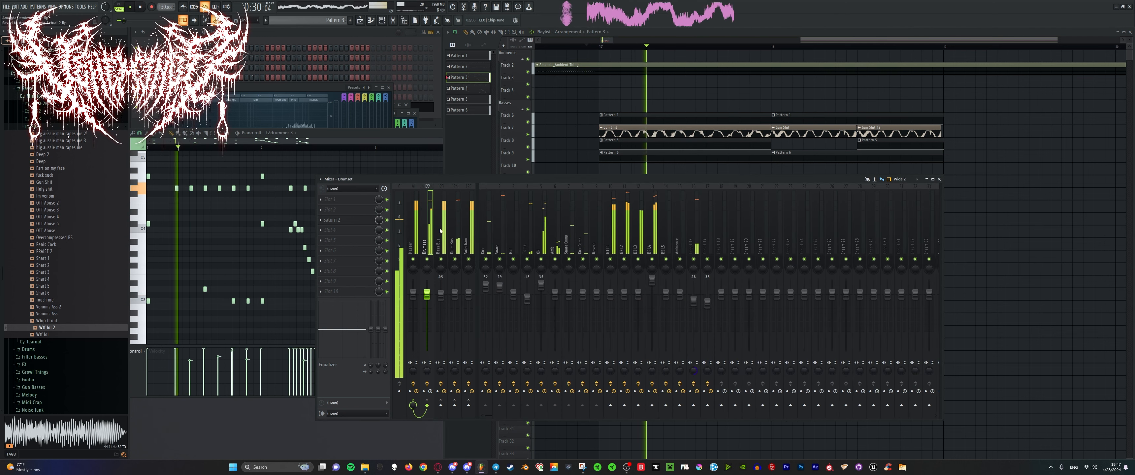
{"action": "left_click", "coordinate": [360, 219]}
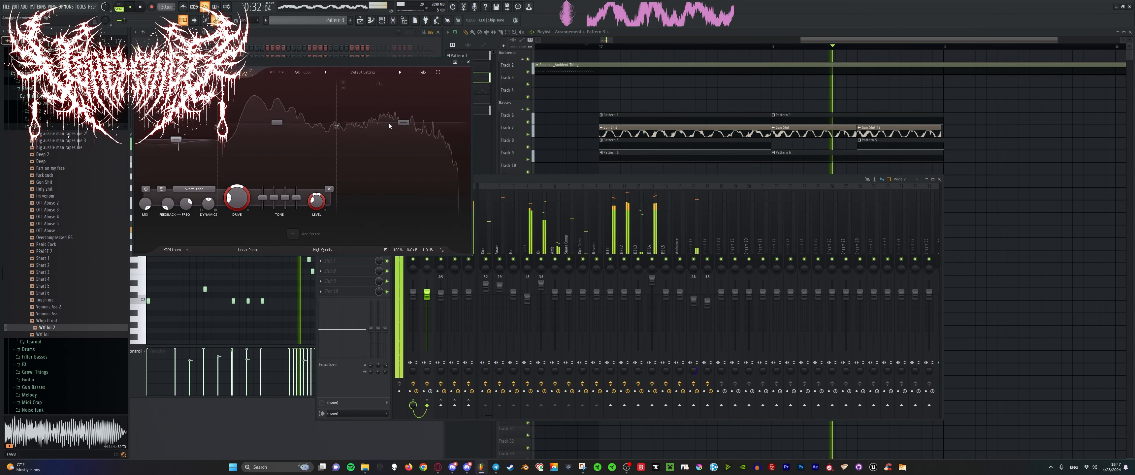
{"action": "left_click_drag", "start_coordinate": [401, 125], "coordinate": [399, 121]}
{"action": "key", "text": "space"}
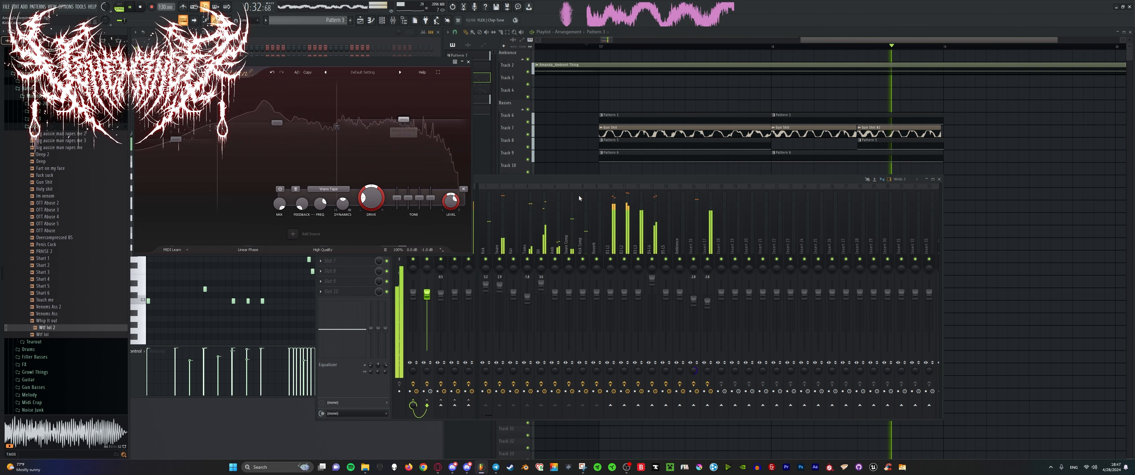
{"action": "left_click_drag", "start_coordinate": [543, 179], "coordinate": [570, 181]}
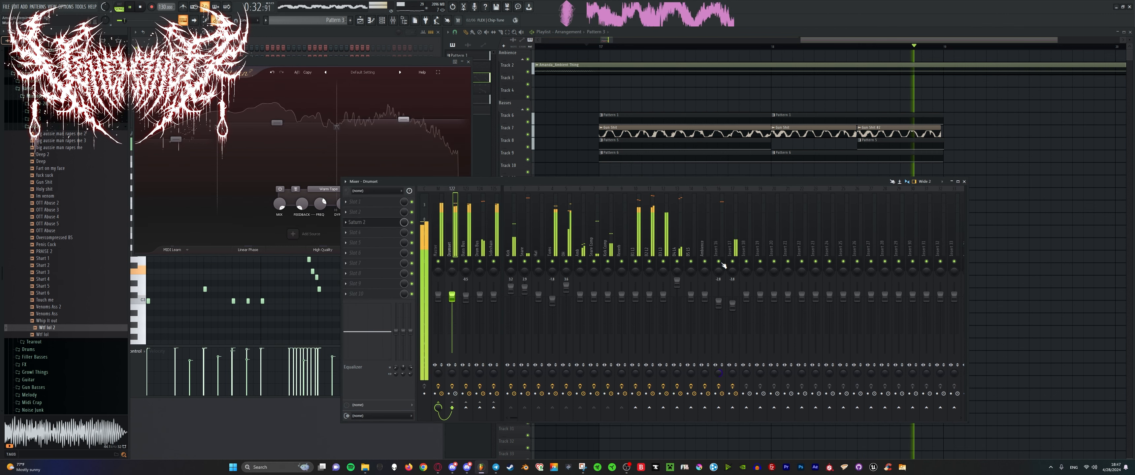
Rename the Drum Bus mixer insert as Electric Drum Bus.
{"action": "right_click", "coordinate": [485, 189]}
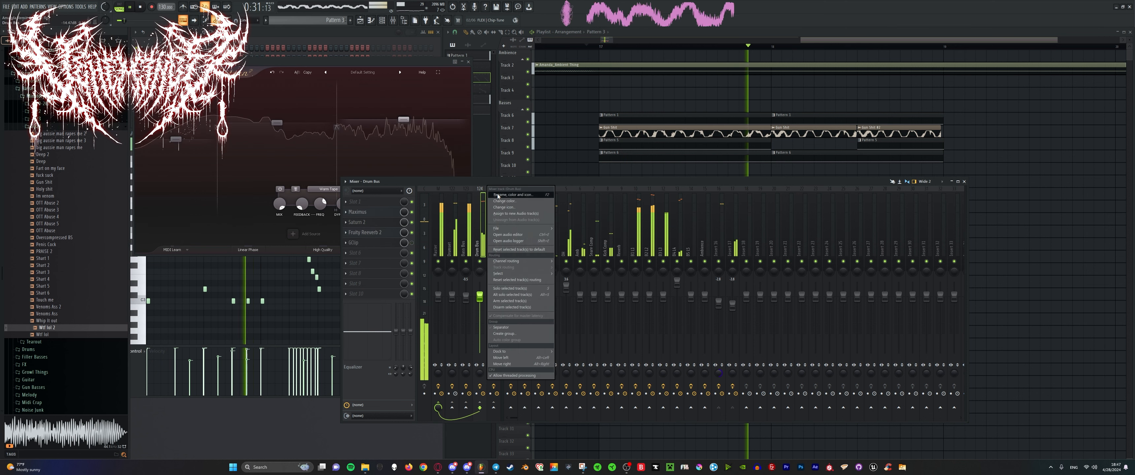
{"action": "left_click", "coordinate": [500, 197]}
{"action": "key", "text": "Home"}
{"action": "type", "text": "Elect"}
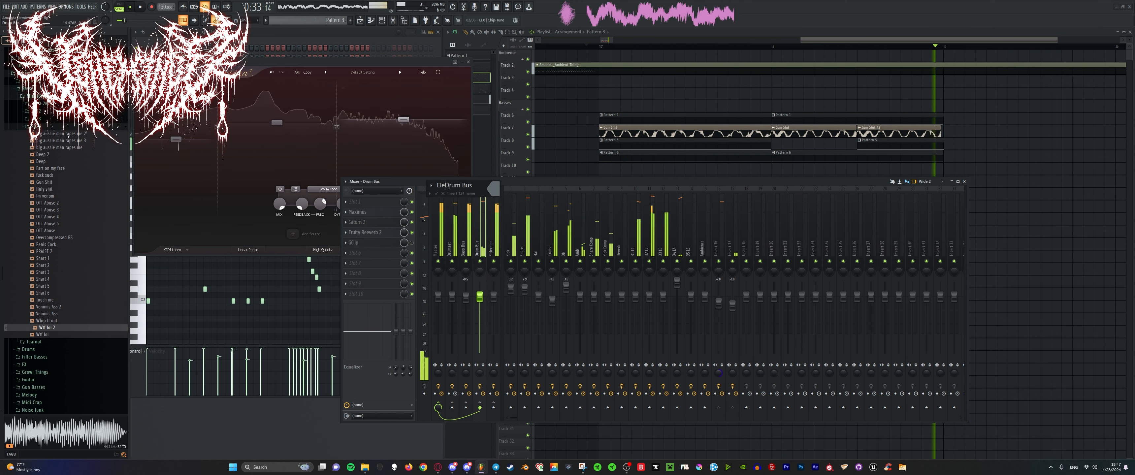
{"action": "type", "text": "ric"}
{"action": "key", "text": "Return"}
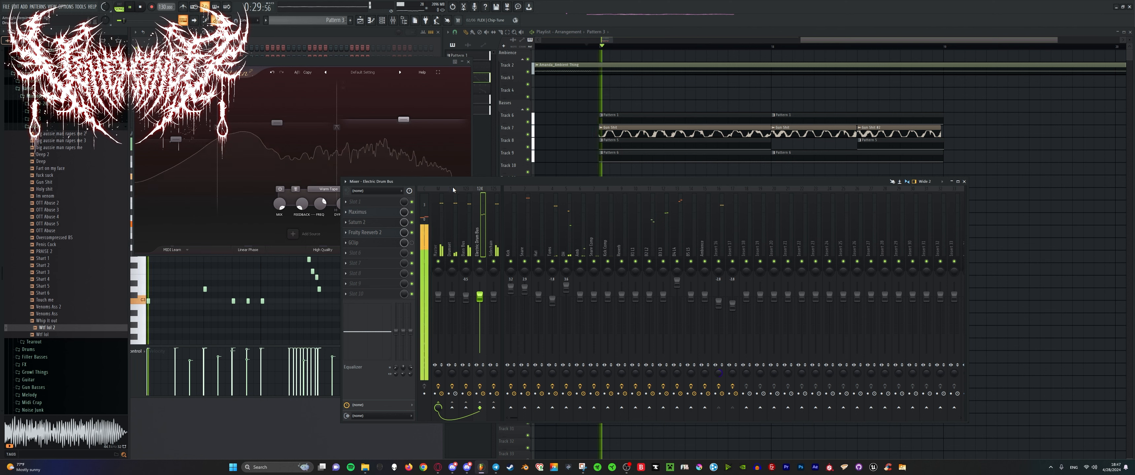
Split the low-mid band of the Drumset's Saturn 2 in two and adjust the resulting band levels.
{"action": "left_click", "coordinate": [526, 234]}
{"action": "left_click", "coordinate": [510, 218]}
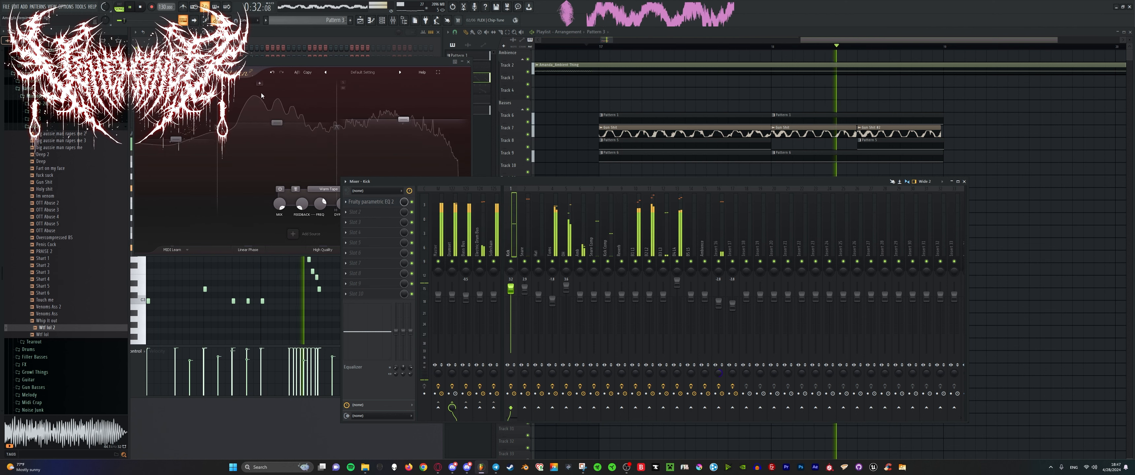
{"action": "left_click", "coordinate": [254, 86]}
{"action": "left_click_drag", "start_coordinate": [236, 125], "coordinate": [288, 118]}
{"action": "key", "text": "space"}
{"action": "key", "text": "space"}
Split Saturn 2's high band in two, raise the levels of both parts and save the project.
{"action": "left_click", "coordinate": [410, 87]}
{"action": "key", "text": "space"}
{"action": "key", "text": "space"}
{"action": "left_click_drag", "start_coordinate": [434, 119], "coordinate": [380, 118]}
{"action": "key", "text": "space"}
{"action": "key", "text": "space"}
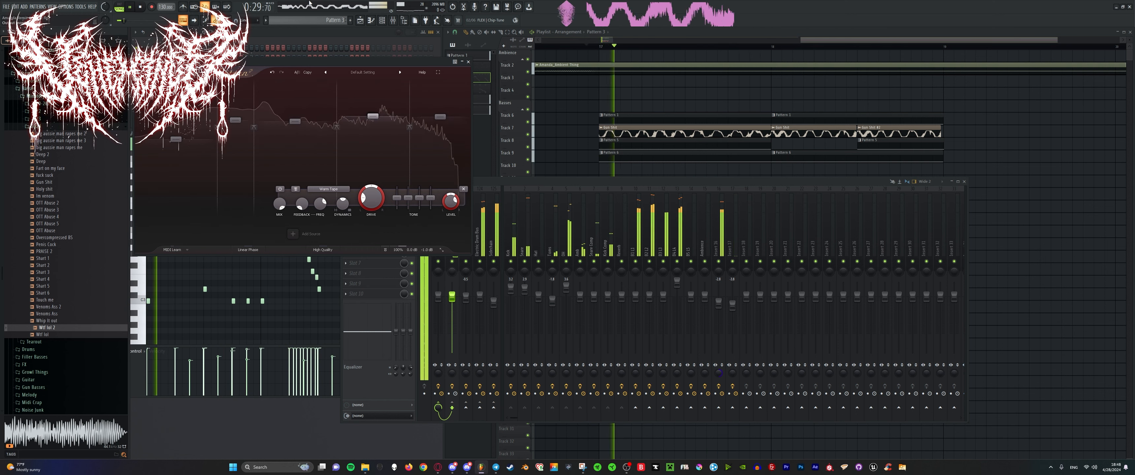
{"action": "key", "text": "space"}
{"action": "key", "text": "ctrl+s"}
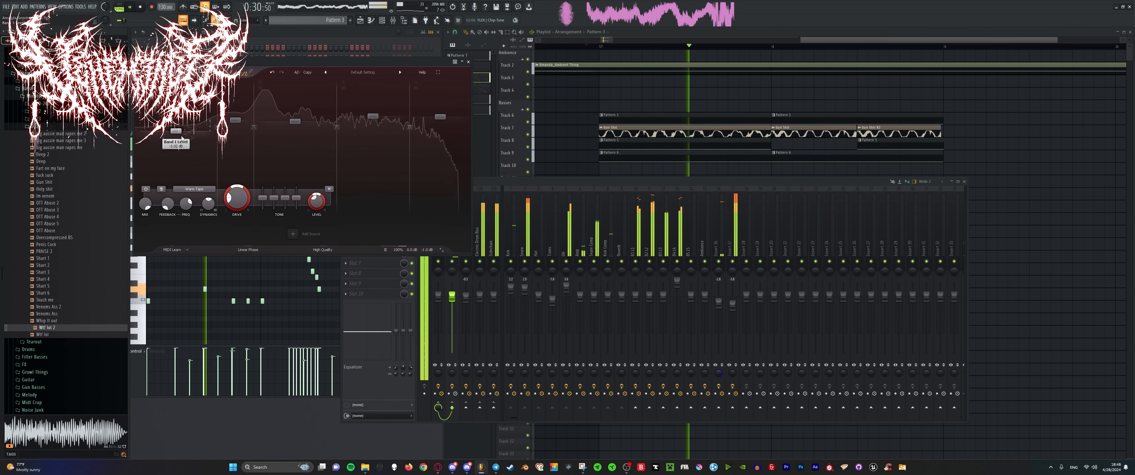
Switch the output monitor to the spectrum view and lower the level of Saturn 2's Band 4 on the Drumset.
{"action": "left_click", "coordinate": [330, 10]}
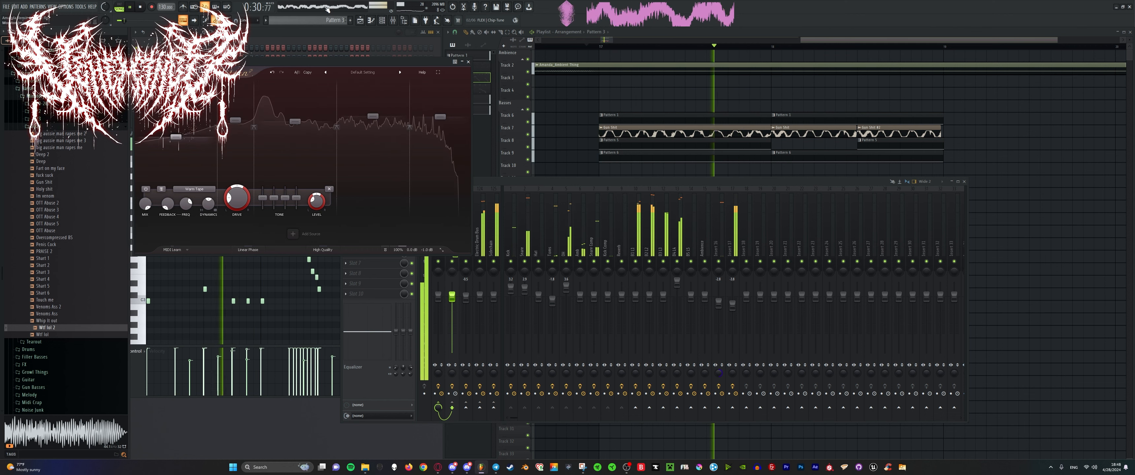
{"action": "left_click", "coordinate": [524, 221]}
{"action": "left_click", "coordinate": [452, 220]}
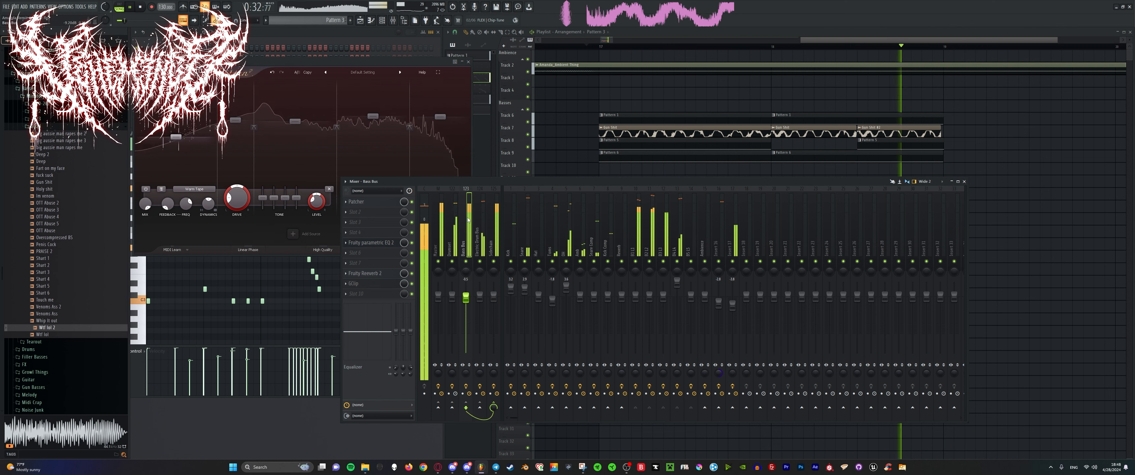
{"action": "left_click_drag", "start_coordinate": [377, 118], "coordinate": [378, 123]}
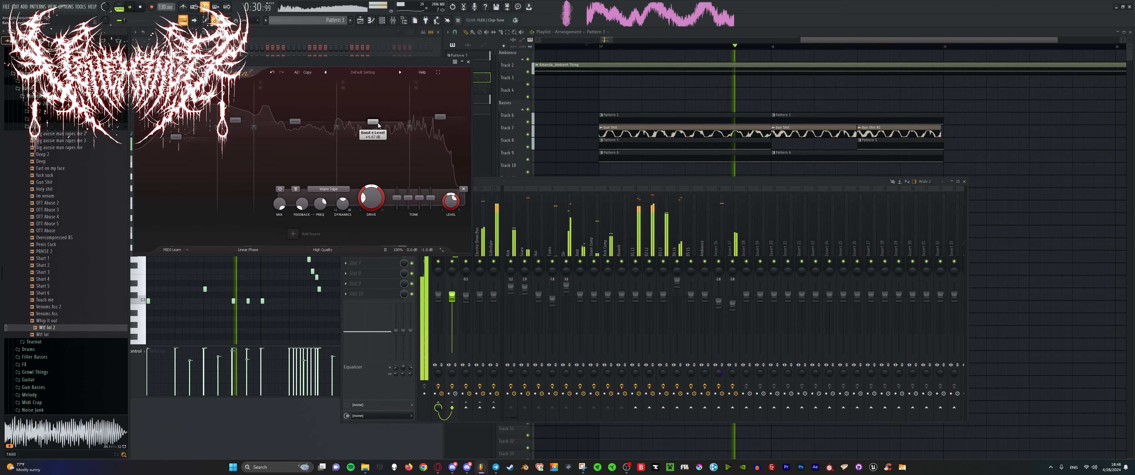
Open GClip on the Bass Bus insert and fine-tune a slight gain boost while the drop plays.
{"action": "left_click", "coordinate": [481, 249]}
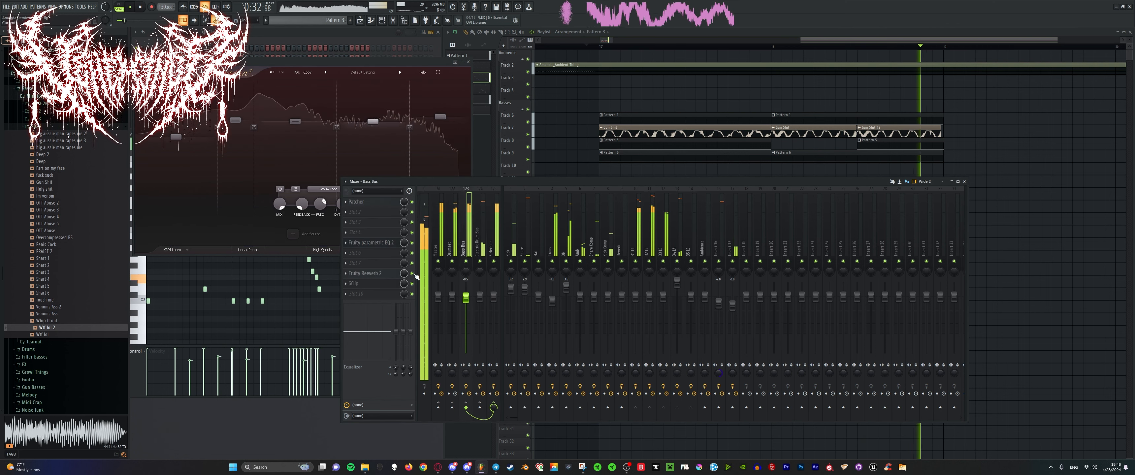
{"action": "left_click", "coordinate": [465, 295]}
{"action": "left_click", "coordinate": [387, 285]}
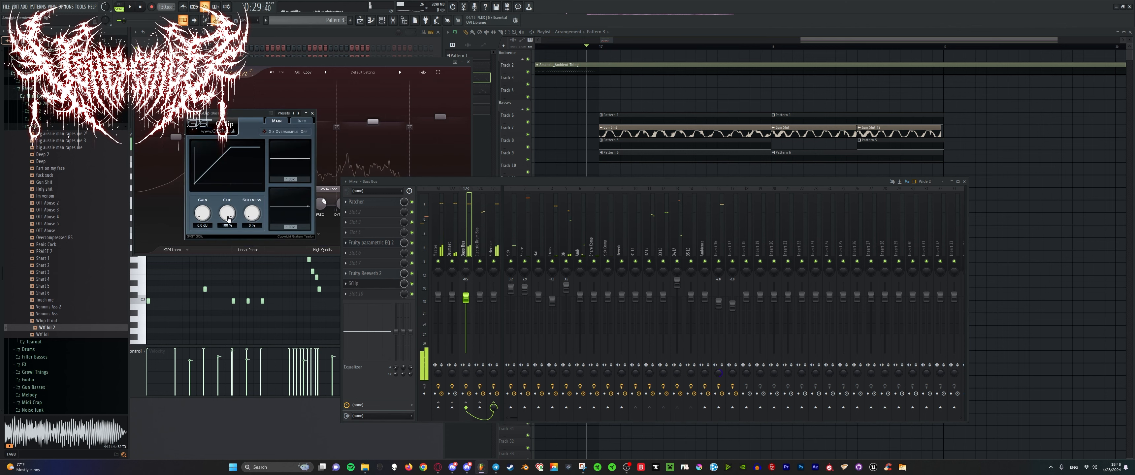
{"action": "key", "text": "space"}
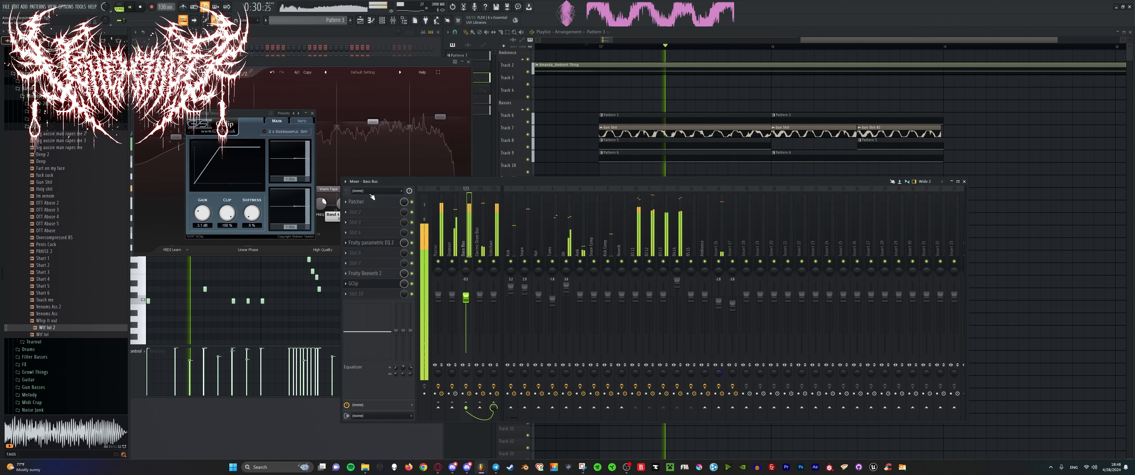
{"action": "left_click_drag", "start_coordinate": [203, 212], "coordinate": [205, 219]}
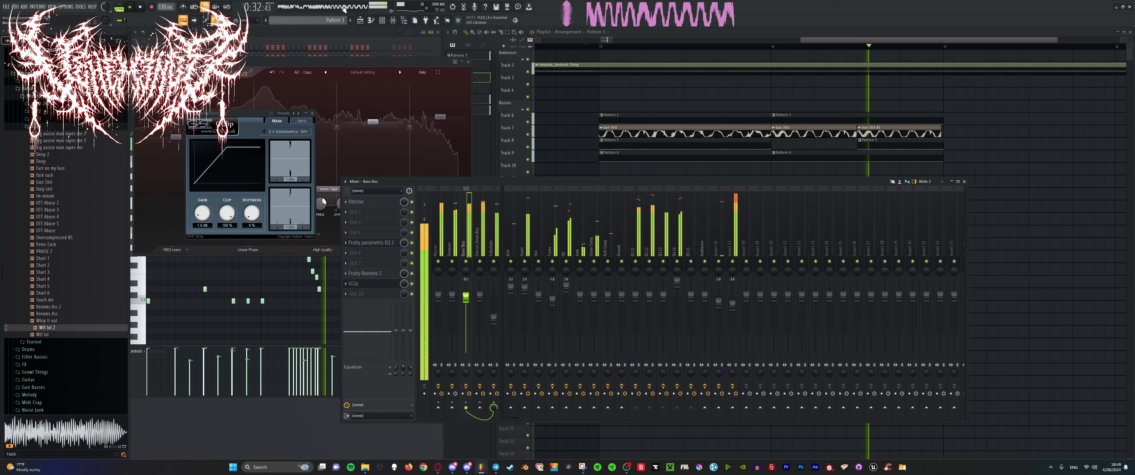
Close the plugin windows, open the Bass Bus Patcher and add a Soundgoodizer after iZotope Trash 2.
{"action": "key", "text": "alt+F12"}
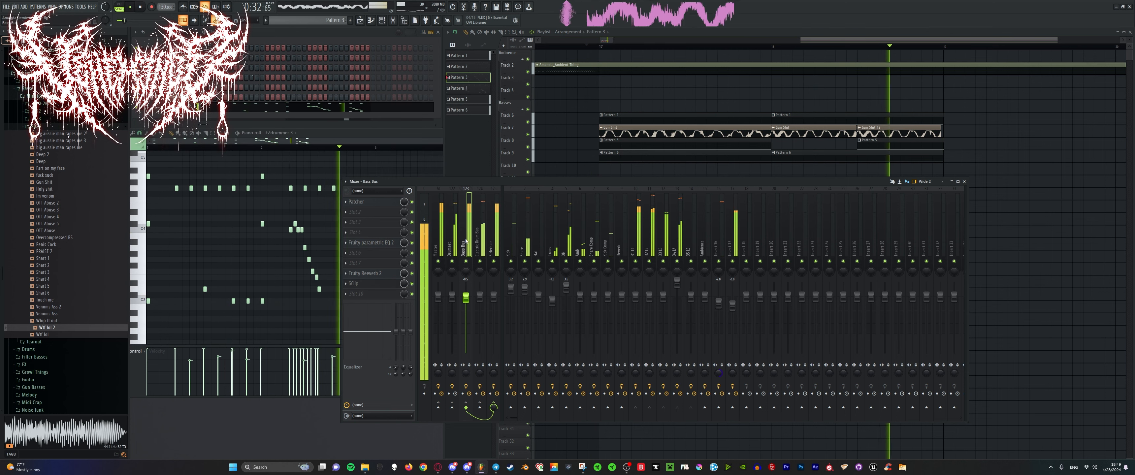
{"action": "left_click", "coordinate": [365, 202]}
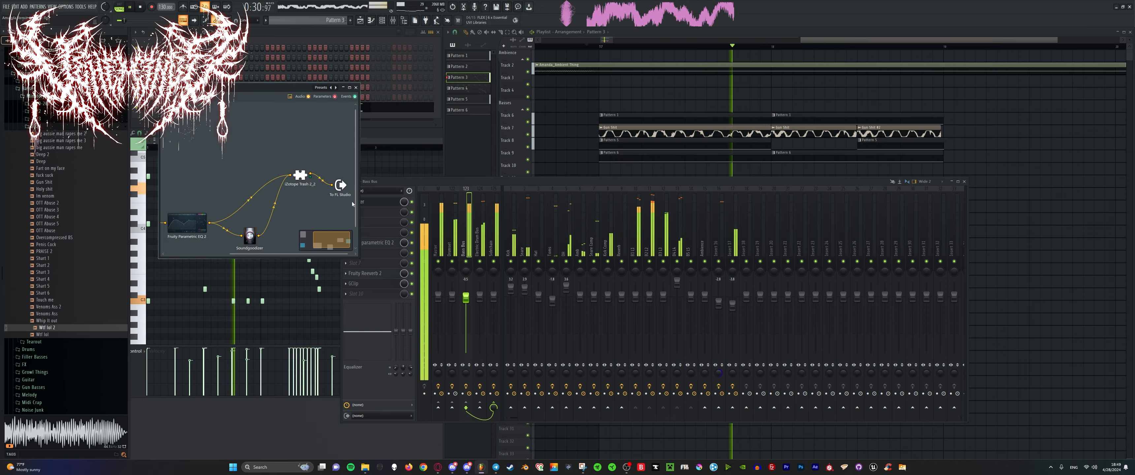
{"action": "left_click_drag", "start_coordinate": [339, 182], "coordinate": [340, 176]}
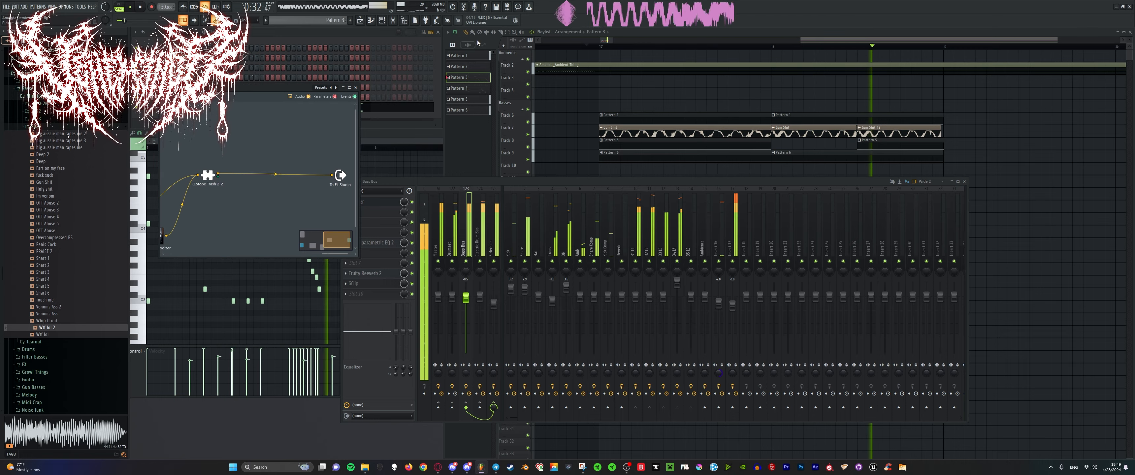
{"action": "left_click", "coordinate": [425, 23]}
{"action": "type", "text": "s"}
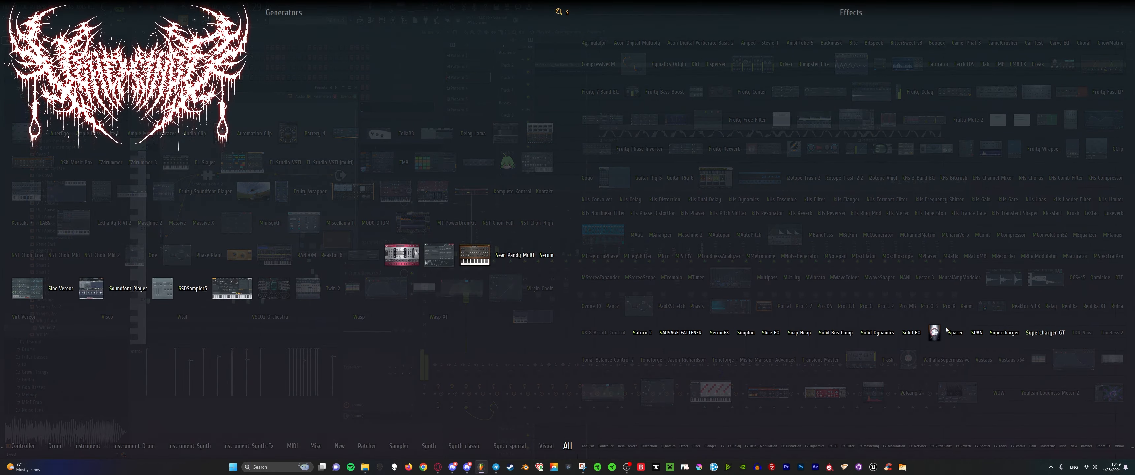
{"action": "left_click_drag", "start_coordinate": [934, 333], "coordinate": [364, 160]}
{"action": "left_click_drag", "start_coordinate": [279, 177], "coordinate": [279, 177]}
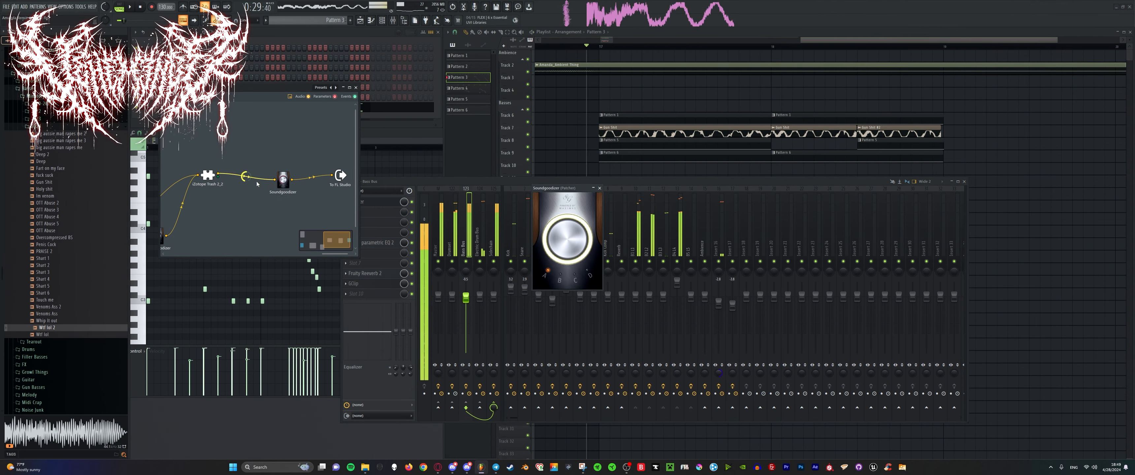
{"action": "key", "text": "space"}
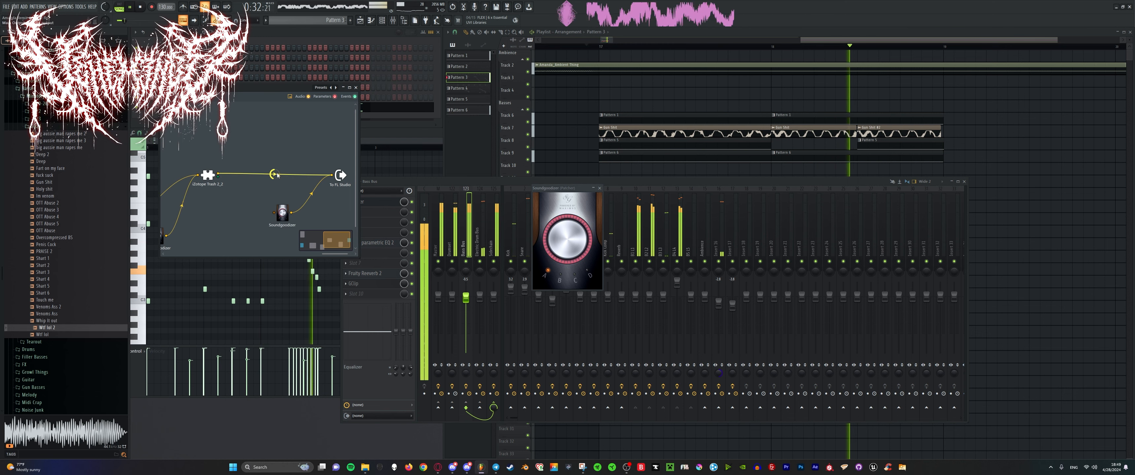
Disconnect Soundgoodizer in the Bass Bus Patcher and wire a CamelCrusher from iZotope Trash 2 to the FL Studio output.
{"action": "left_click", "coordinate": [430, 22]}
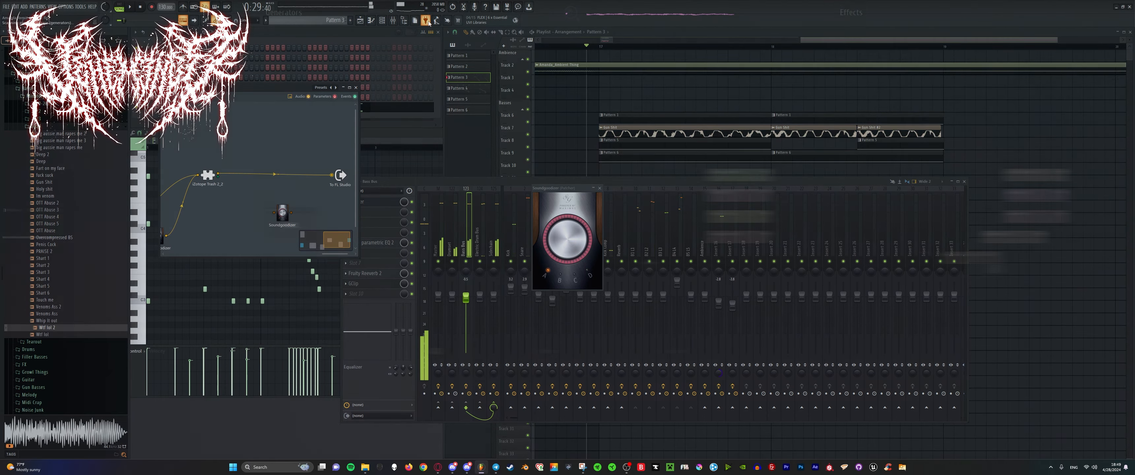
{"action": "left_click_drag", "start_coordinate": [1003, 43], "coordinate": [285, 178]}
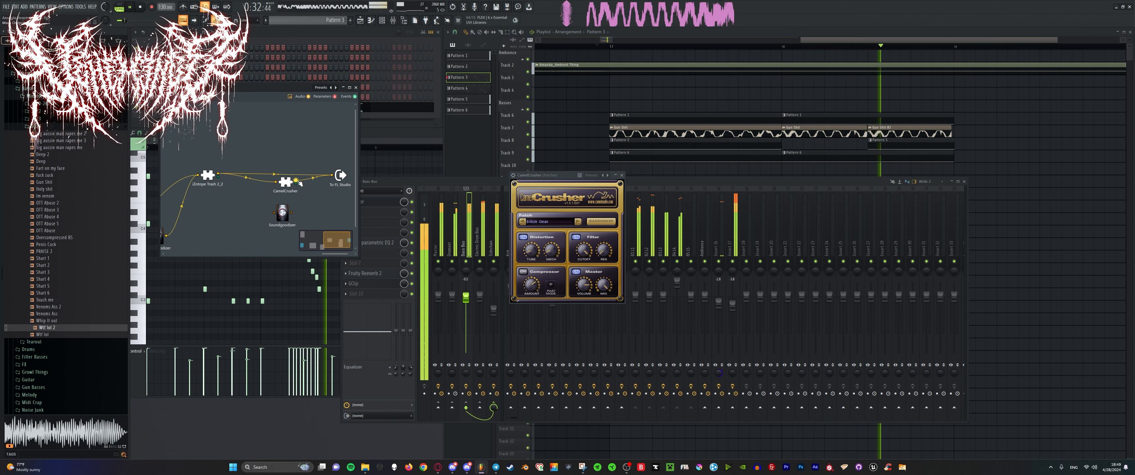
{"action": "left_click_drag", "start_coordinate": [274, 186], "coordinate": [255, 239]}
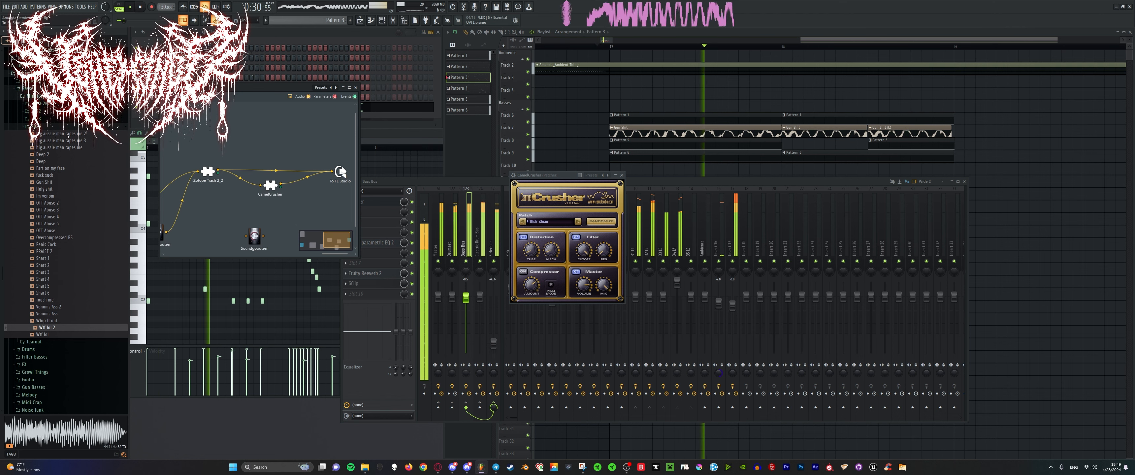
{"action": "left_click_drag", "start_coordinate": [340, 175], "coordinate": [328, 167]}
Switch the output monitor to the spectrum view, place CamelCrusher beside the Patcher map and play the drop.
{"action": "left_click", "coordinate": [335, 7]}
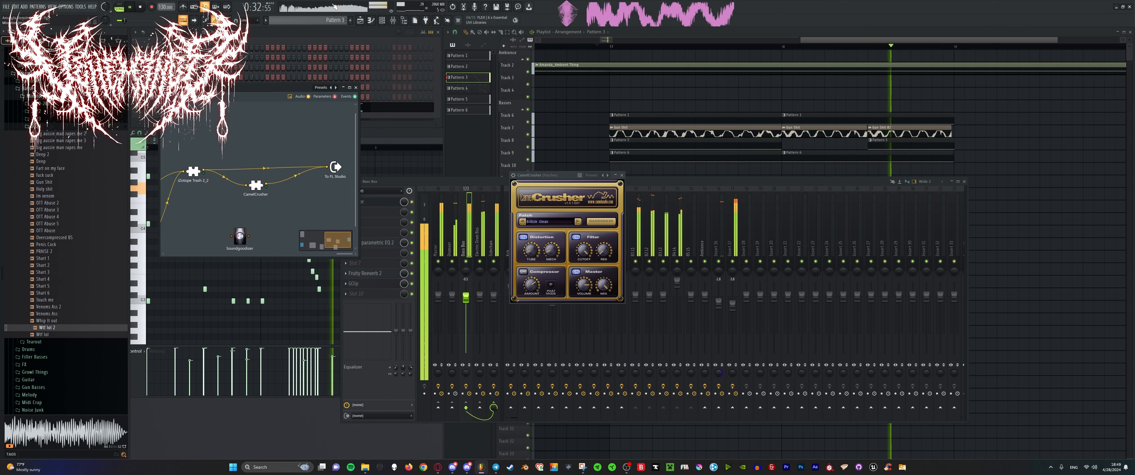
{"action": "key", "text": "space"}
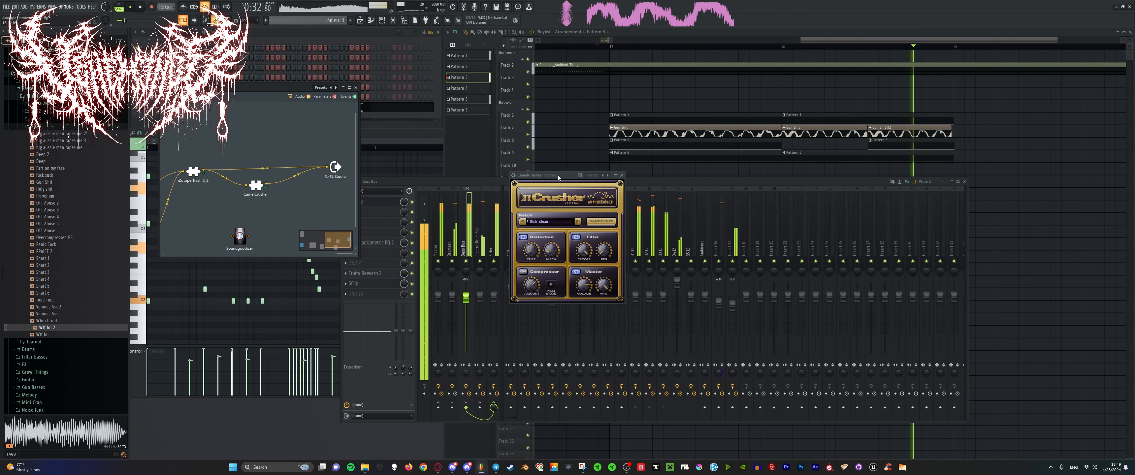
{"action": "left_click_drag", "start_coordinate": [558, 177], "coordinate": [323, 188]}
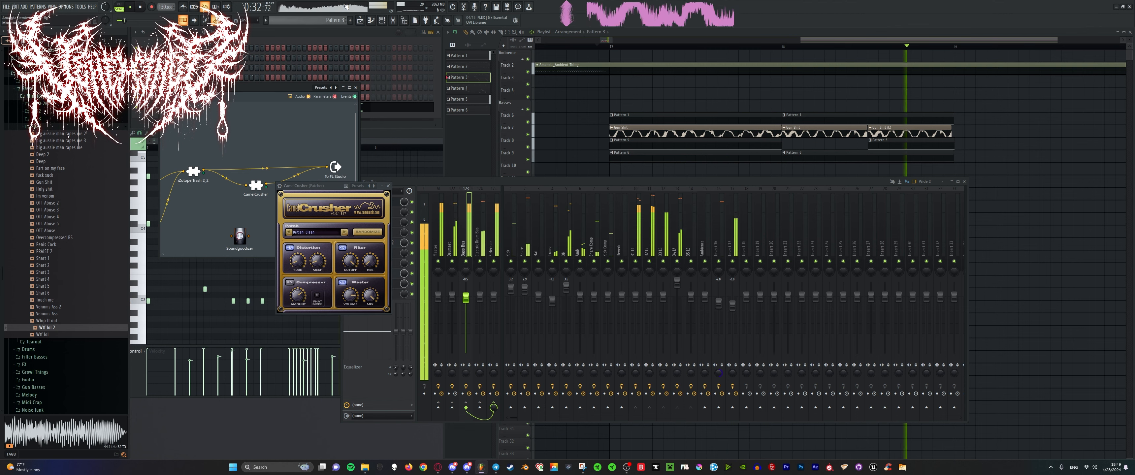
{"action": "key", "text": "space"}
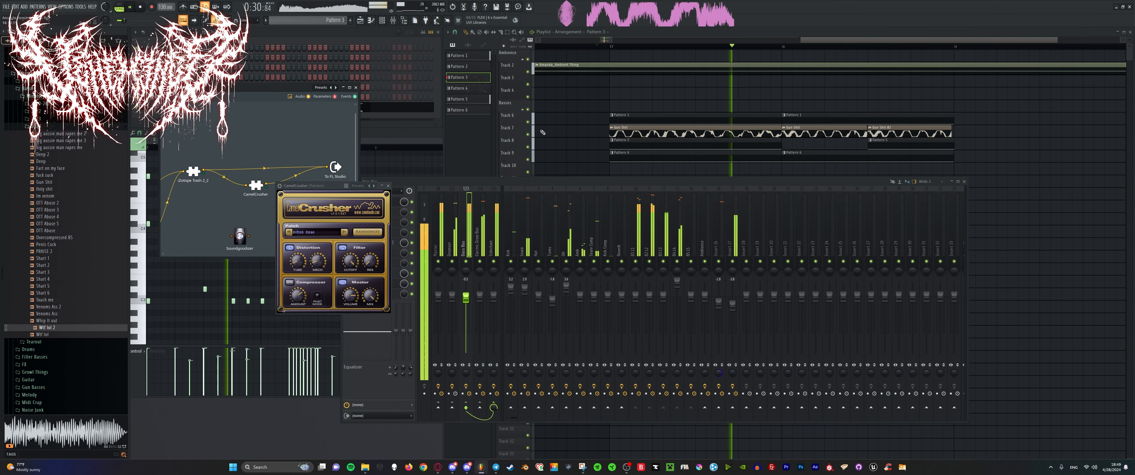
Solo playlist Track 6, play it back and close the Bass Bus Patcher and CamelCrusher windows.
{"action": "right_click", "coordinate": [528, 122]}
{"action": "key", "text": "space"}
{"action": "key", "text": "space"}
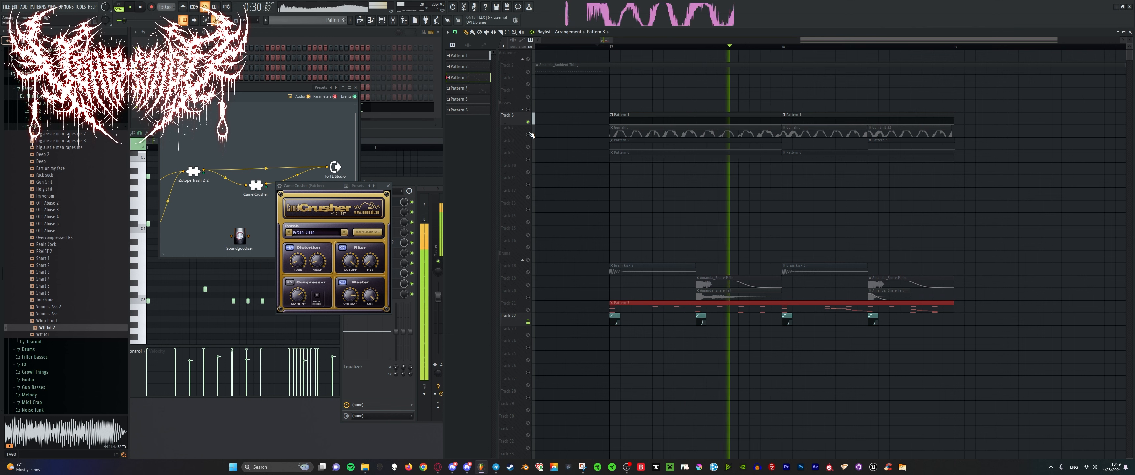
{"action": "left_click", "coordinate": [356, 87]}
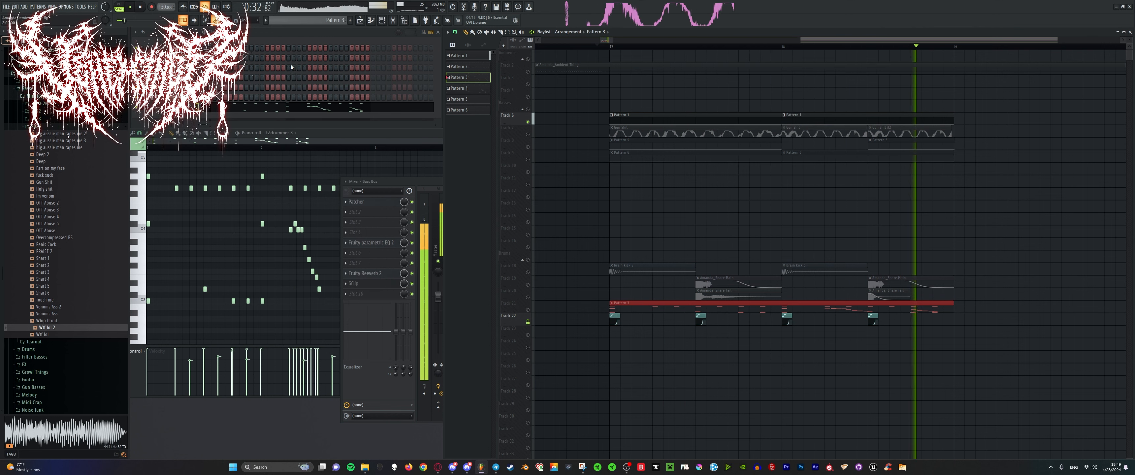
{"action": "key", "text": "space"}
Open the Granulizer of the B1 L1 bass channel and listen to the bass in solo.
{"action": "left_click", "coordinate": [186, 107]}
{"action": "key", "text": "space"}
{"action": "key", "text": "space"}
{"action": "left_click", "coordinate": [169, 98]}
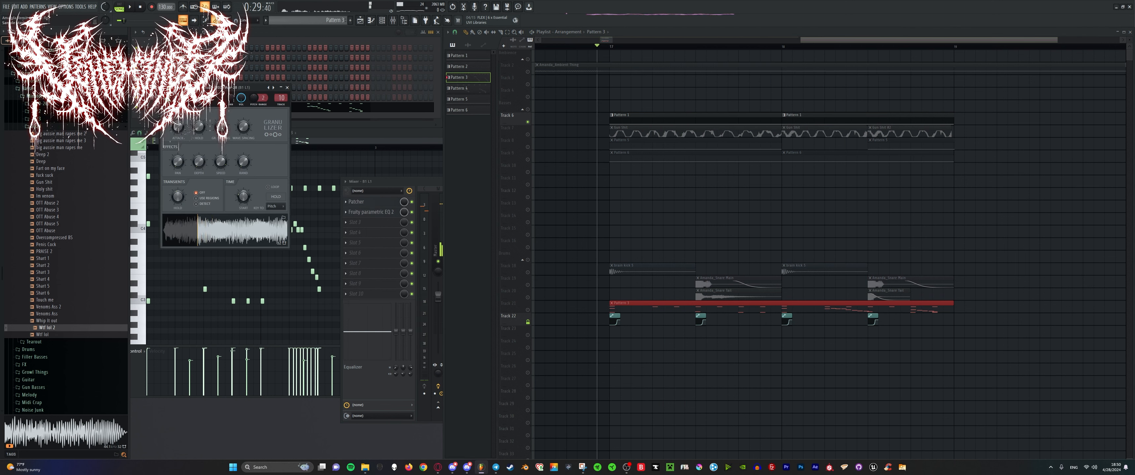
{"action": "key", "text": "space"}
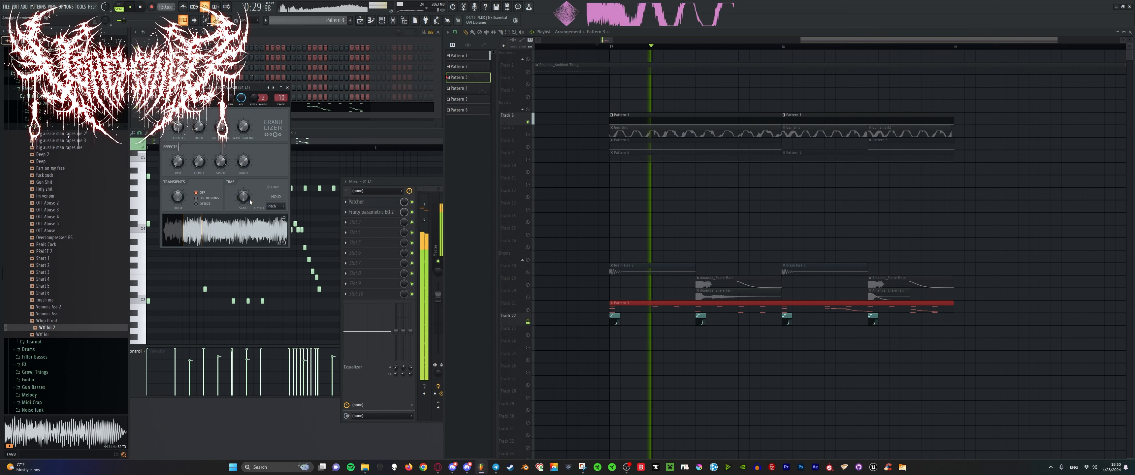
{"action": "key", "text": "space"}
Add a Fruity Parametric EQ 2 before the Patcher on the B1 L1 insert and shape its curve to cut the lows.
{"action": "left_click", "coordinate": [415, 181]}
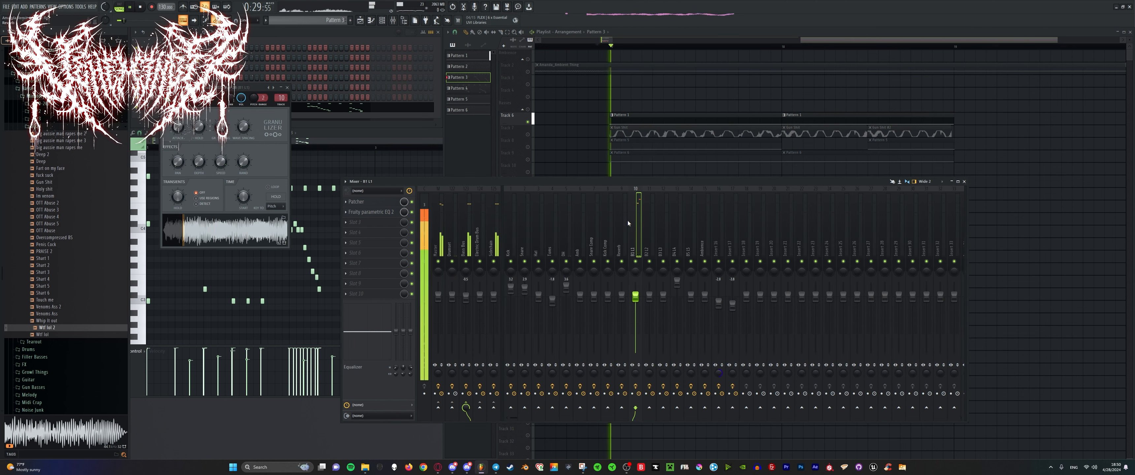
{"action": "left_click", "coordinate": [382, 211]}
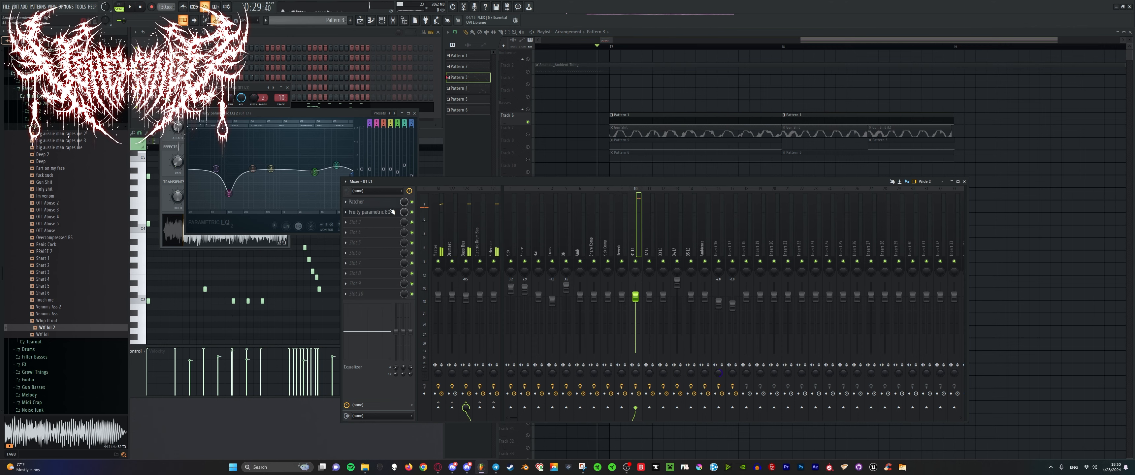
{"action": "middle_click", "coordinate": [371, 201]}
{"action": "type", "text": "para"}
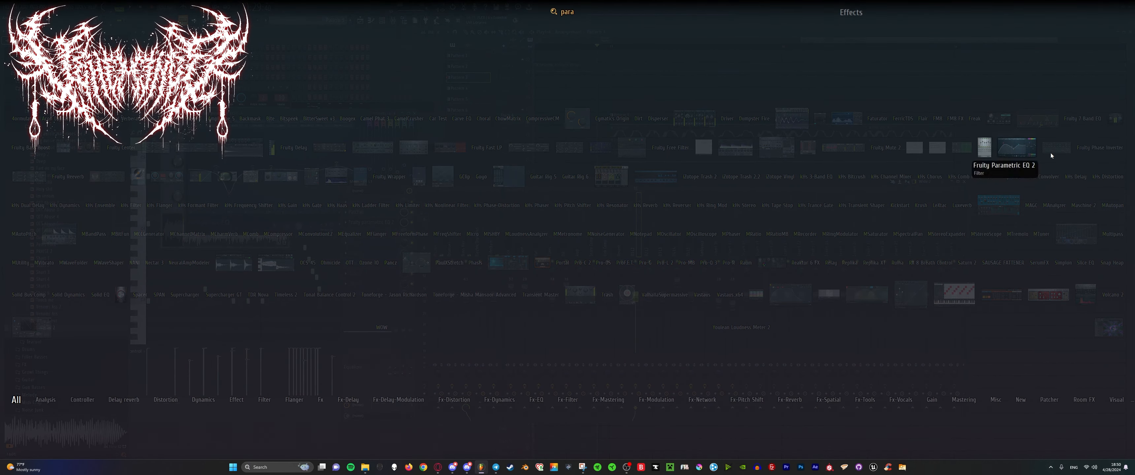
{"action": "left_click", "coordinate": [1020, 153]}
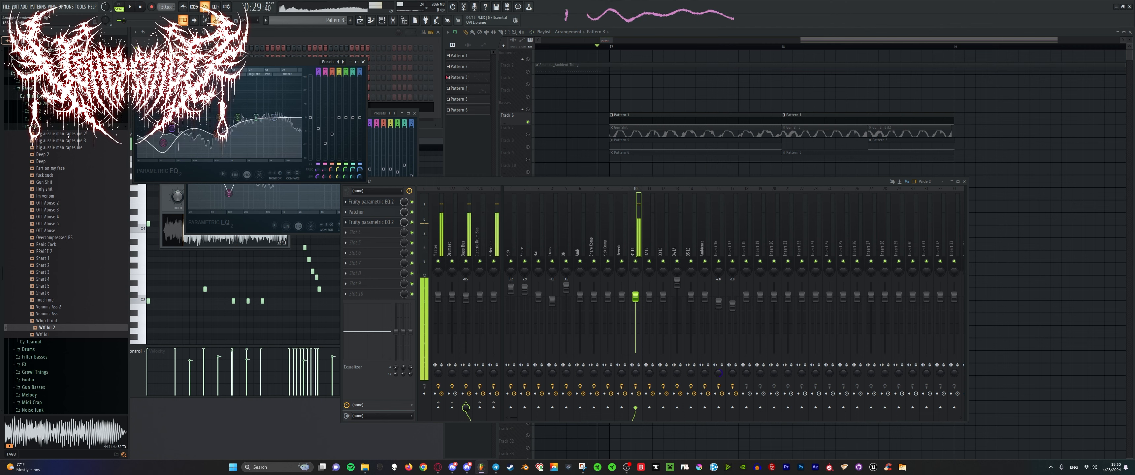
{"action": "key", "text": "space"}
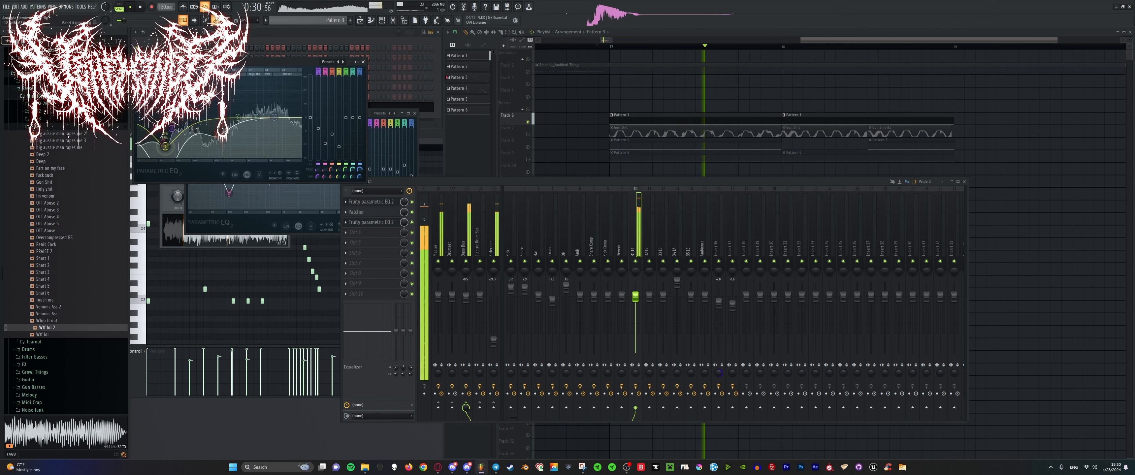
Unsolo Track 6 and play the drop with all tracks.
{"action": "left_click", "coordinate": [530, 123]}
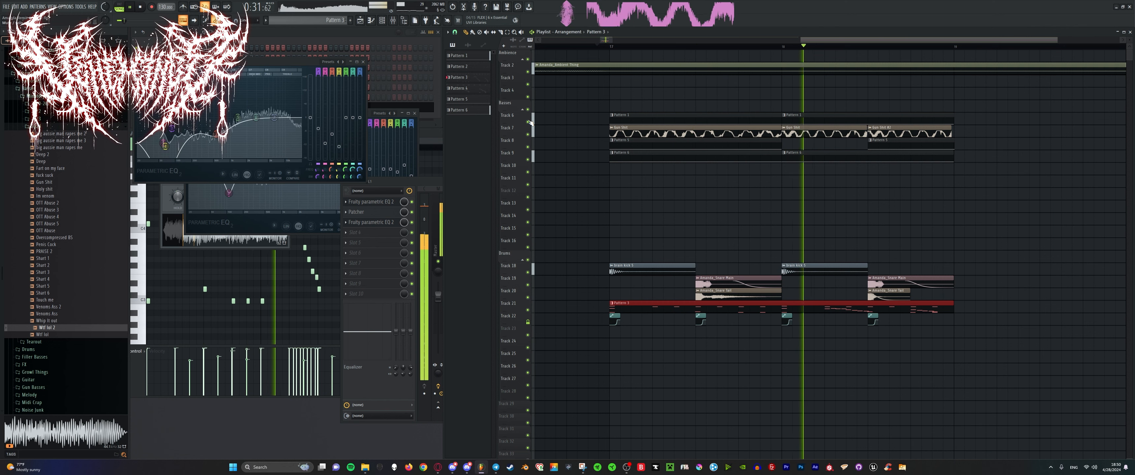
{"action": "key", "text": "space"}
{"action": "key", "text": "space"}
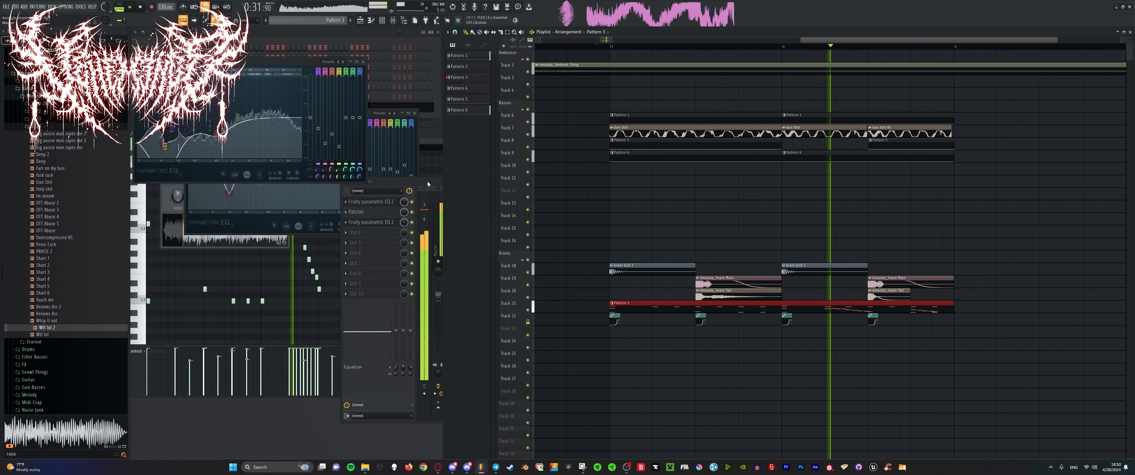
Add GClip in the last effect slot of the B2 L2 insert and adjust the bands of its Parametric EQ 2.
{"action": "left_click", "coordinate": [393, 20]}
{"action": "left_click", "coordinate": [650, 236]}
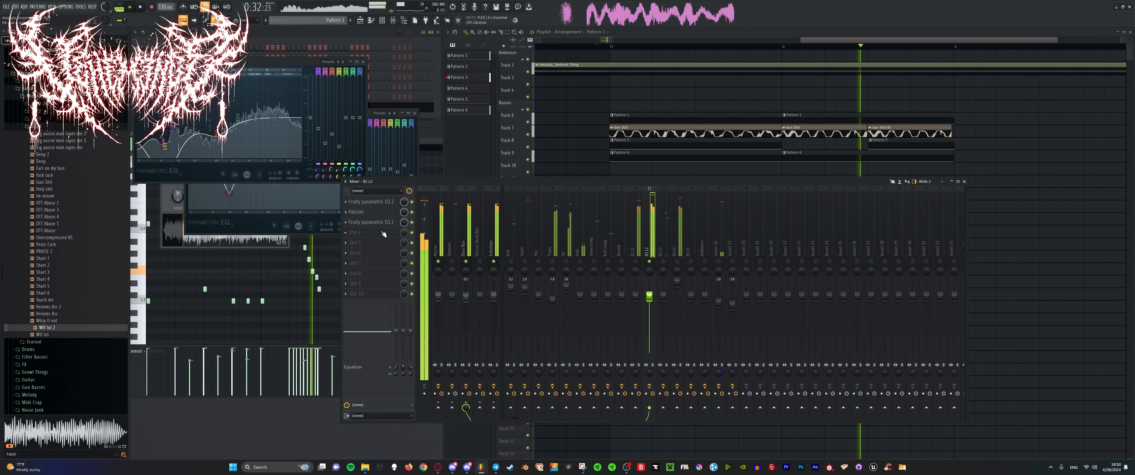
{"action": "left_click", "coordinate": [386, 294]}
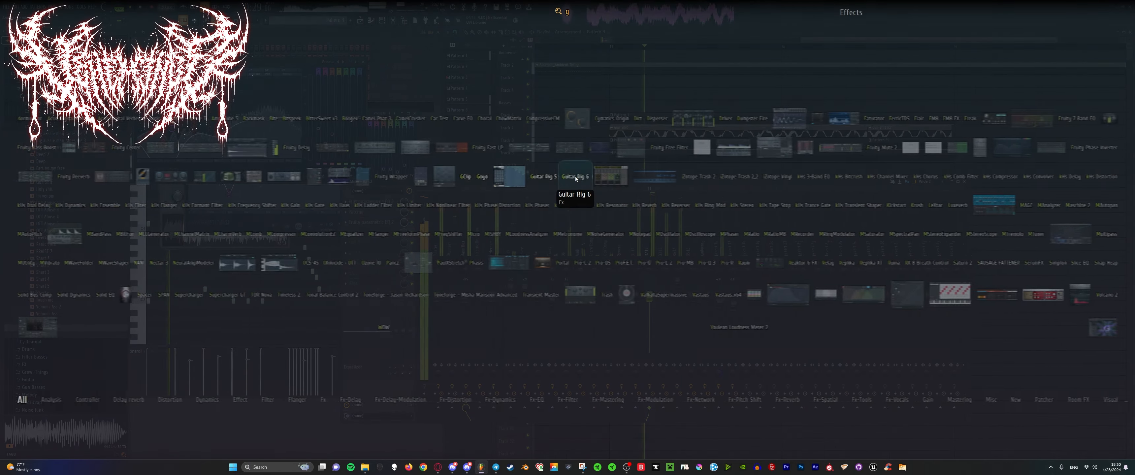
{"action": "left_click", "coordinate": [463, 173]}
{"action": "left_click_drag", "start_coordinate": [255, 135], "coordinate": [255, 127]}
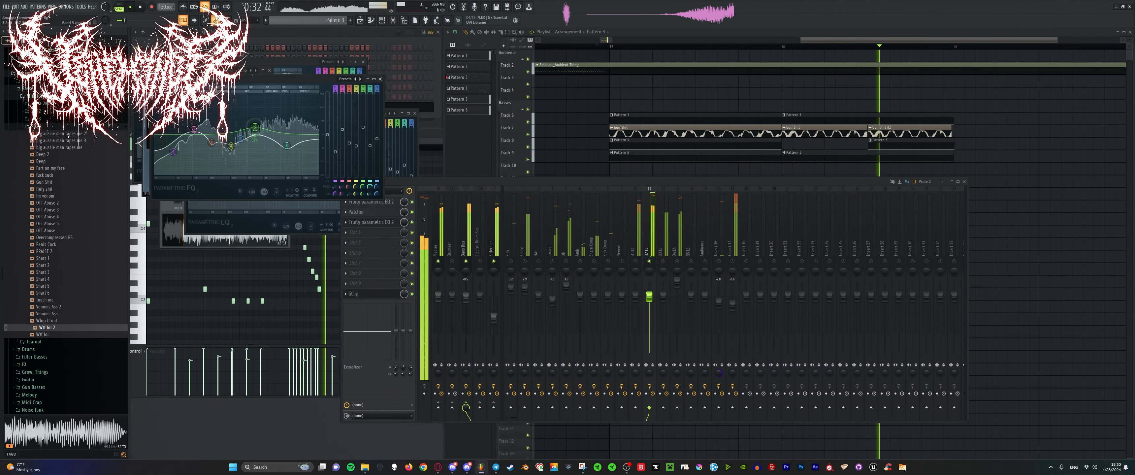
{"action": "key", "text": "space"}
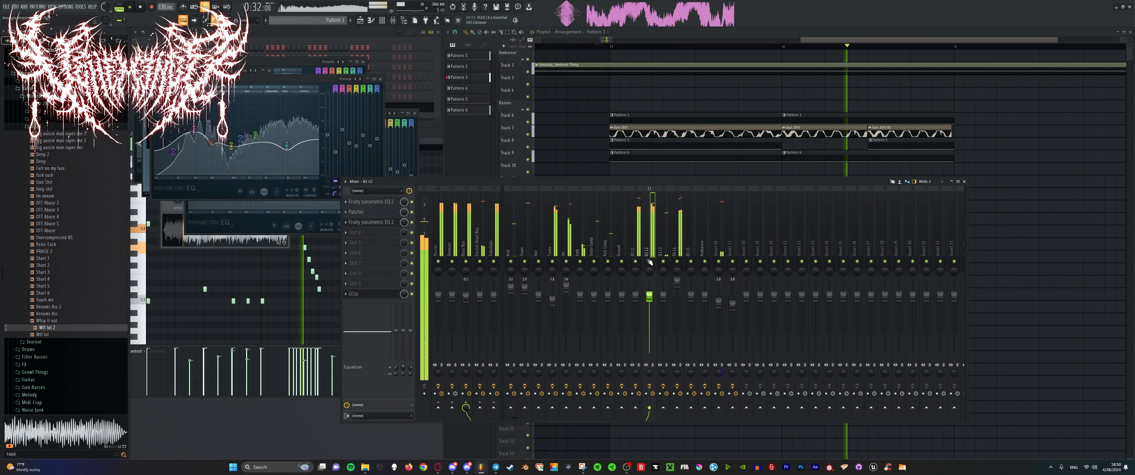
Play the full drop, close the plugin windows and save the project.
{"action": "key", "text": "space"}
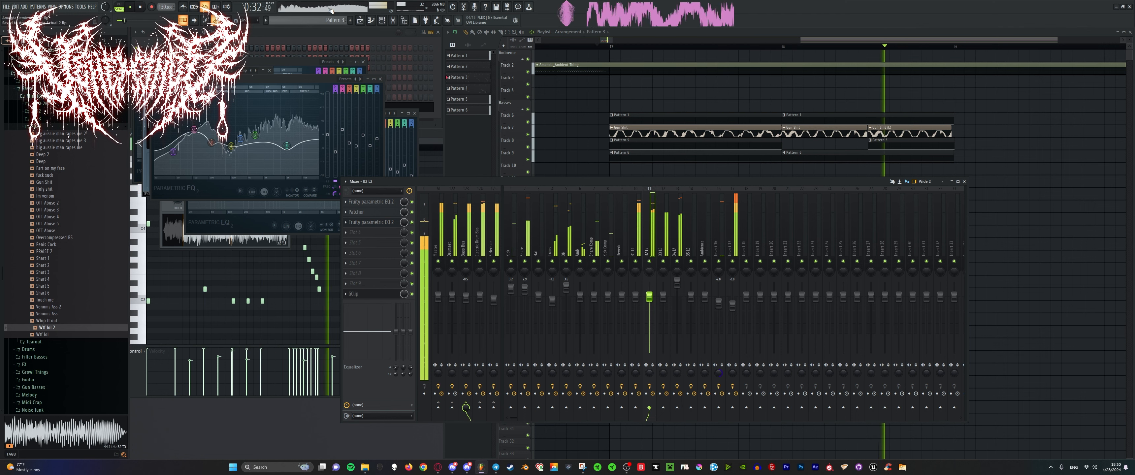
{"action": "key", "text": "ctrl+s"}
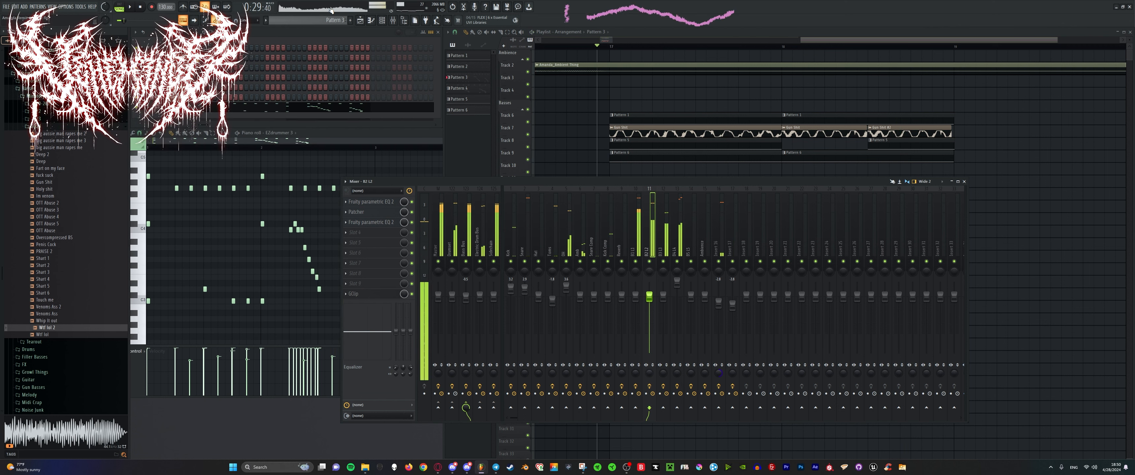
{"action": "key", "text": "ctrl+s"}
{"action": "key", "text": "space"}
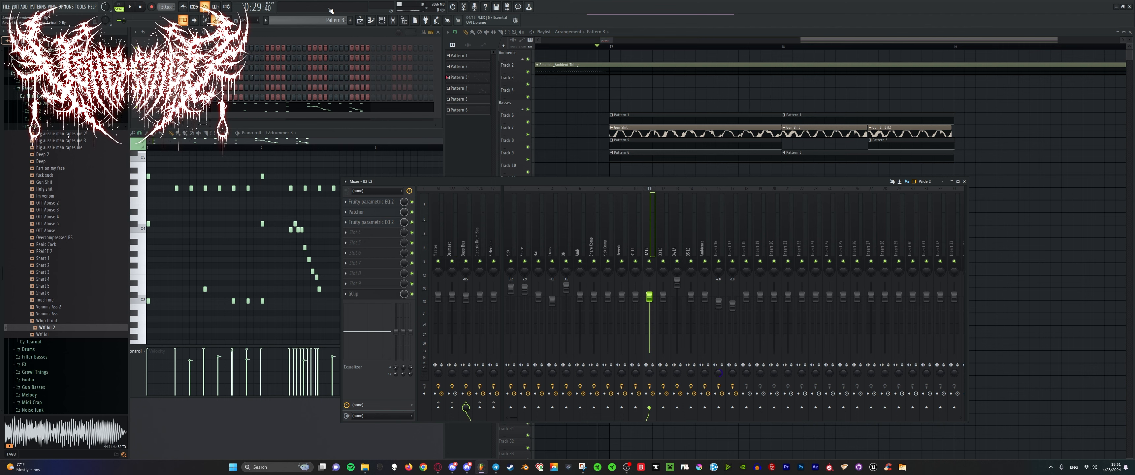
Audition bass samples in the browser's 2024 folder, from the OTT Abuse sounds up to Holy shit.
{"action": "left_click", "coordinate": [471, 151]}
{"action": "left_click", "coordinate": [31, 203]}
{"action": "left_click", "coordinate": [34, 189]}
{"action": "left_click", "coordinate": [35, 176]}
{"action": "left_click", "coordinate": [35, 169]}
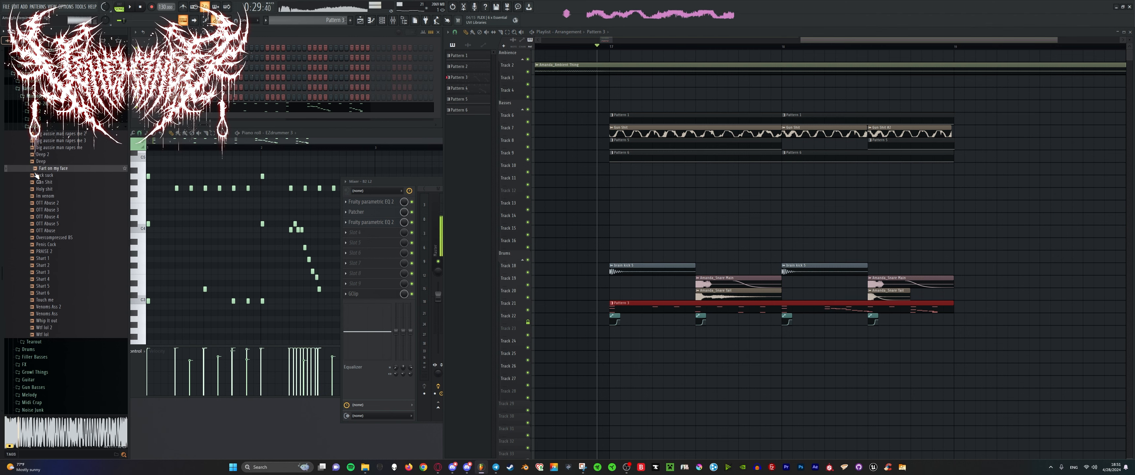
{"action": "left_click", "coordinate": [40, 189]}
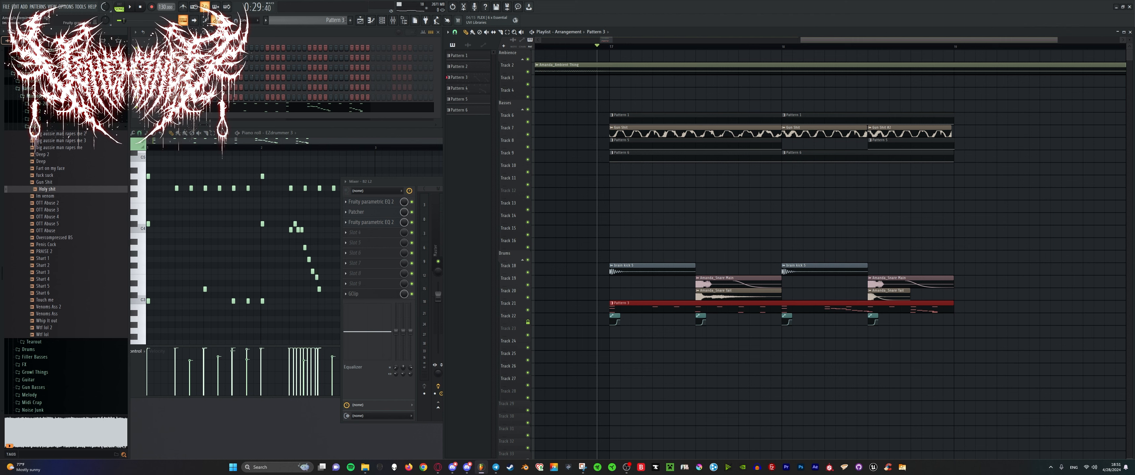
Open the empty Granulizer of the B4 L4 bass channel and expand the browser's 2023 sample folder.
{"action": "left_click", "coordinate": [182, 77]}
{"action": "left_click", "coordinate": [183, 78]}
{"action": "left_click", "coordinate": [183, 87]}
{"action": "left_click", "coordinate": [40, 119]}
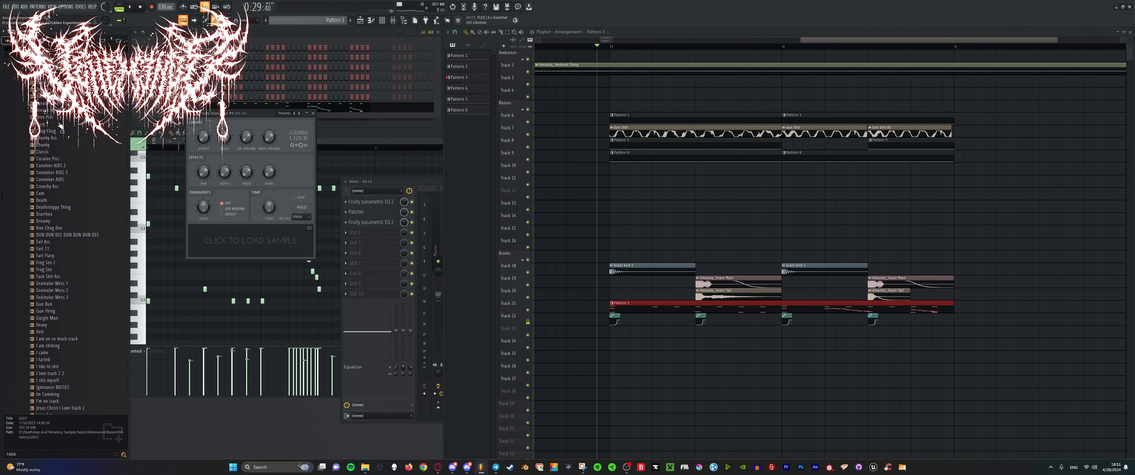
Audition the samples near the end of the 2023 folder to find a bass for the empty Granulizer.
{"action": "scroll", "coordinate": [41, 125], "scroll_direction": "down", "scroll_amount": 10}
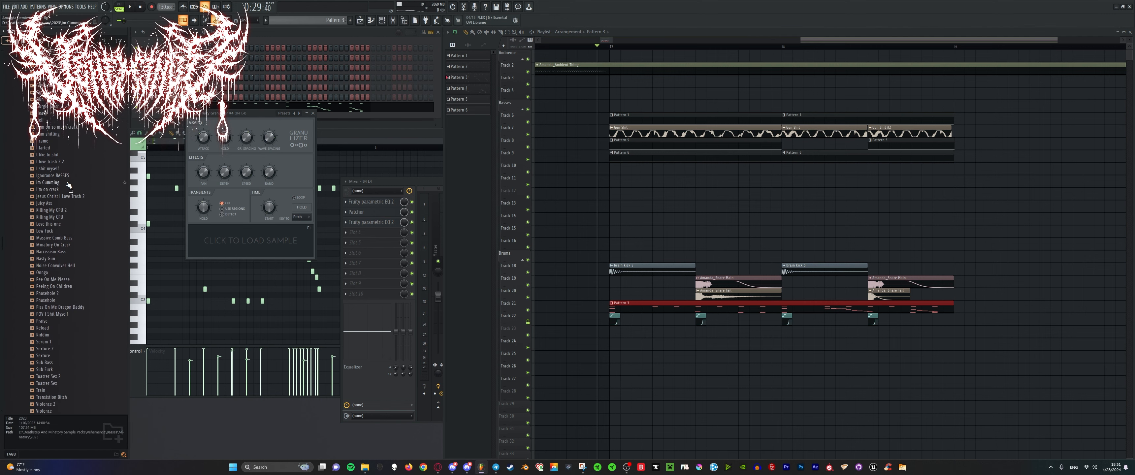
{"action": "scroll", "coordinate": [68, 184], "scroll_direction": "down", "scroll_amount": 10}
{"action": "left_click", "coordinate": [66, 231]}
{"action": "left_click", "coordinate": [65, 273]}
{"action": "left_click", "coordinate": [61, 286]}
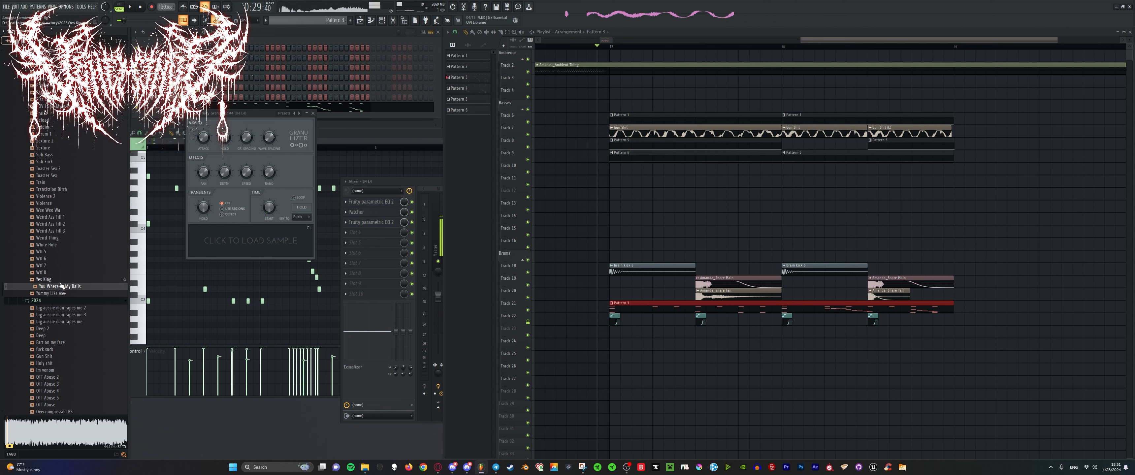
{"action": "left_click", "coordinate": [60, 280]}
{"action": "left_click", "coordinate": [62, 252]}
{"action": "left_click", "coordinate": [61, 231]}
{"action": "left_click", "coordinate": [59, 211]}
{"action": "left_click", "coordinate": [58, 203]}
{"action": "left_click", "coordinate": [58, 190]}
{"action": "left_click", "coordinate": [58, 182]}
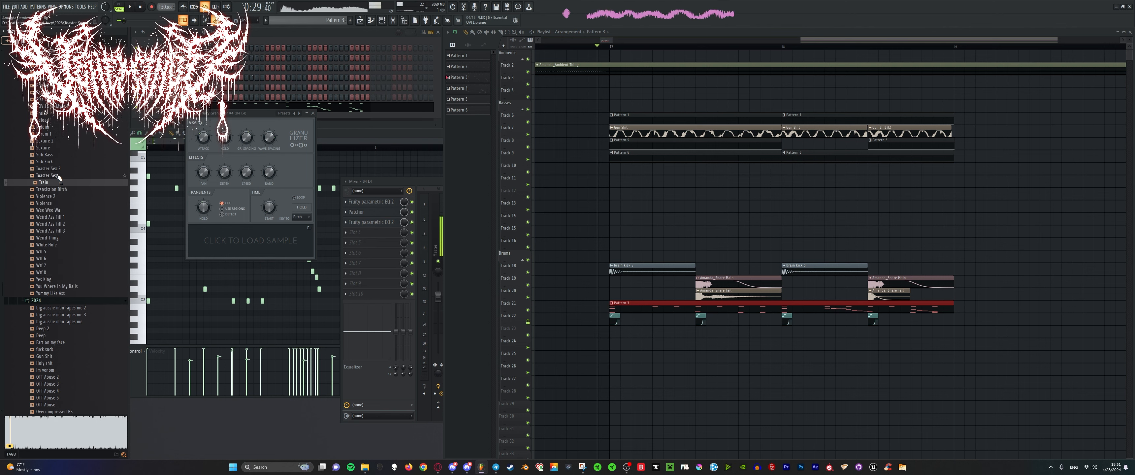
{"action": "left_click", "coordinate": [60, 176]}
{"action": "left_click", "coordinate": [61, 168]}
{"action": "left_click", "coordinate": [63, 162]}
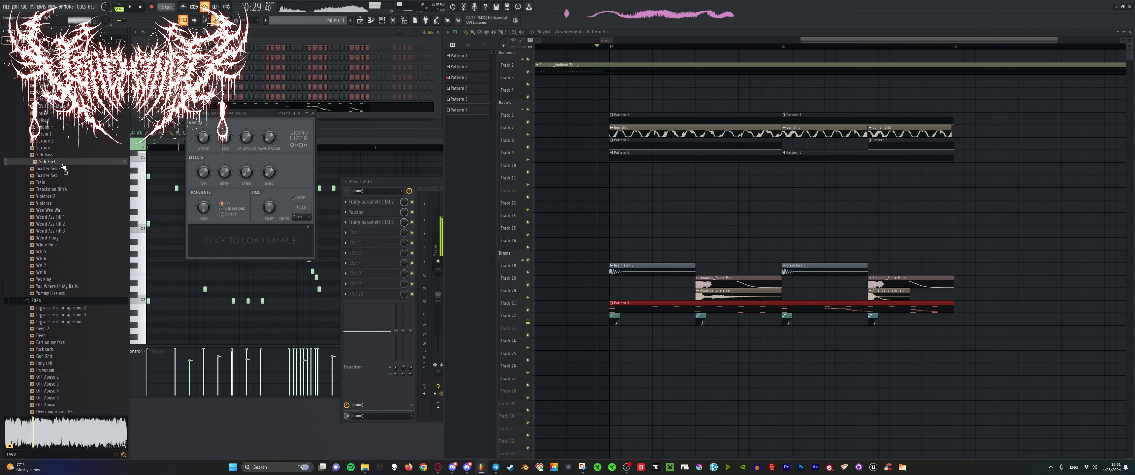
Load the Sub Fuck sample into the B4 L4 Granulizer, show the full mixer and preview the sound.
{"action": "left_click_drag", "start_coordinate": [215, 255], "coordinate": [216, 255]}
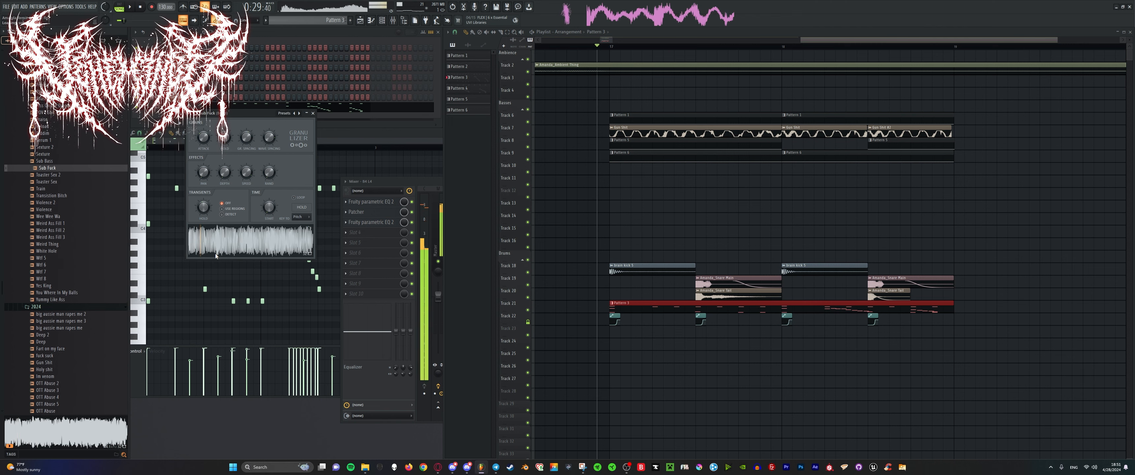
{"action": "left_click", "coordinate": [375, 221]}
{"action": "left_click_drag", "start_coordinate": [204, 124], "coordinate": [217, 191]}
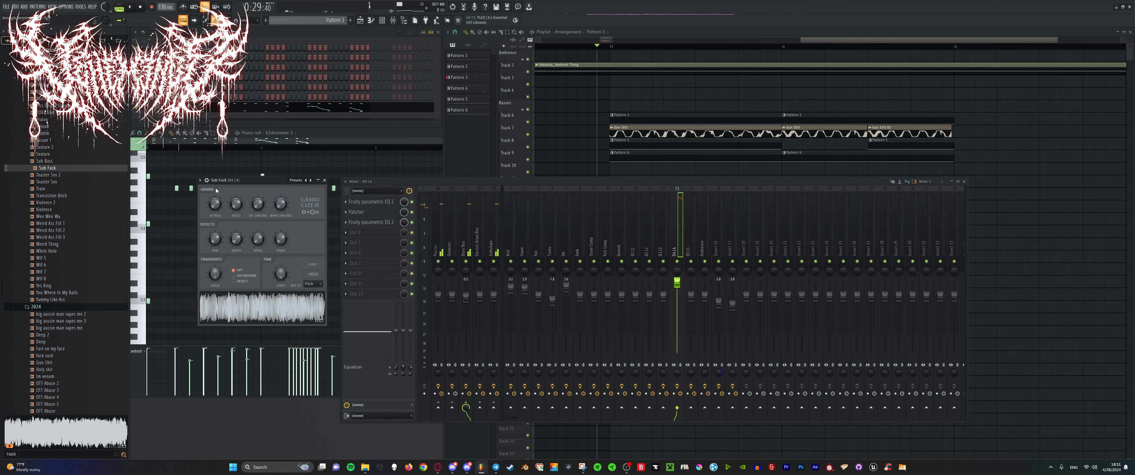
{"action": "left_click", "coordinate": [284, 314]}
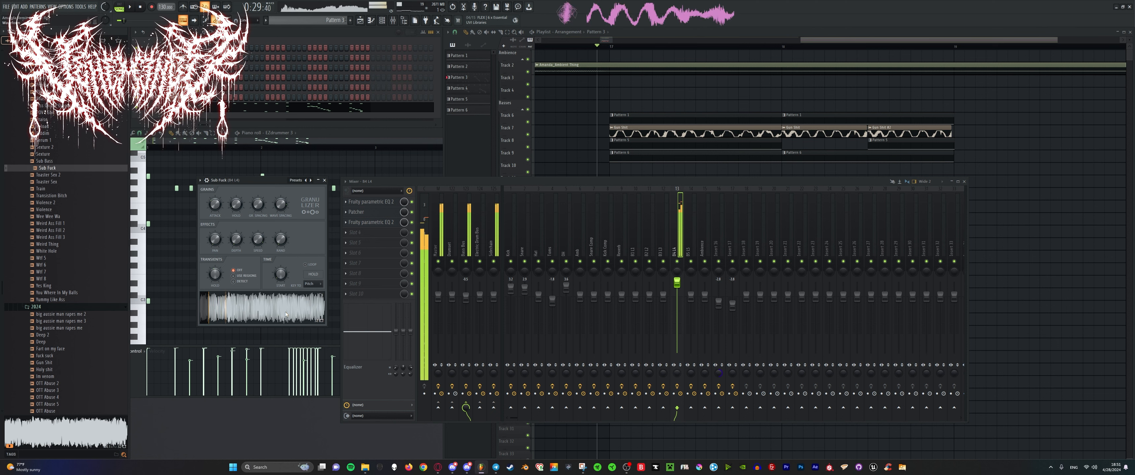
Create a new pattern and add a one-bar Sub Fuck note at its start in the piano roll.
{"action": "key", "text": "Escape"}
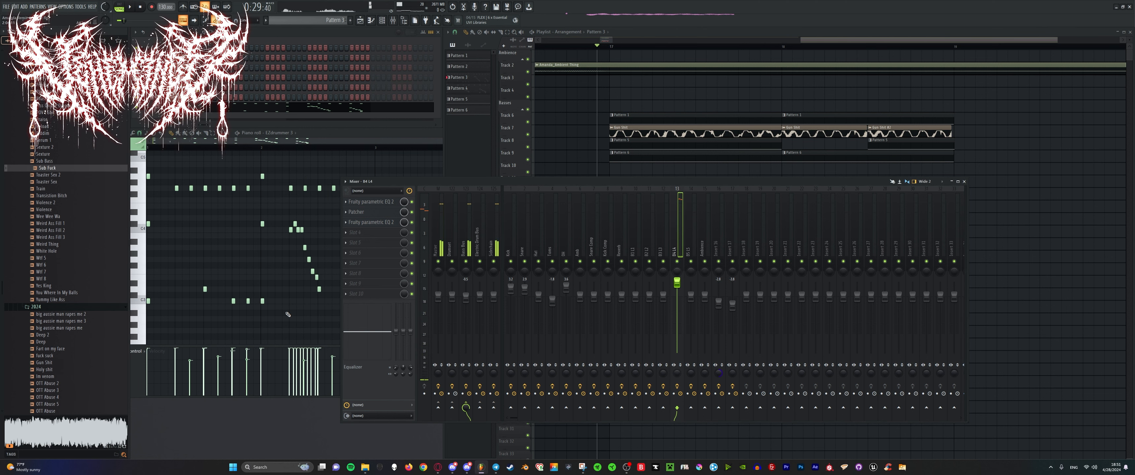
{"action": "left_click", "coordinate": [350, 20]}
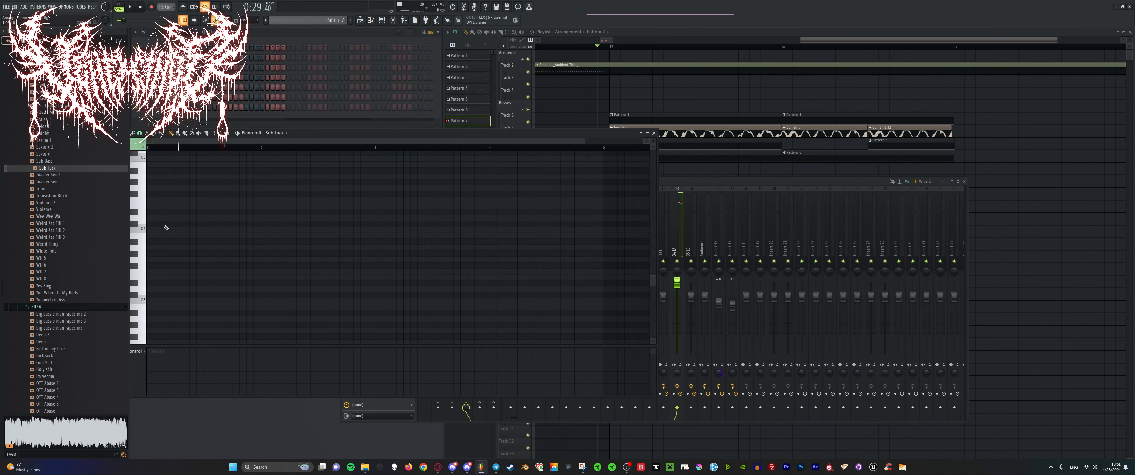
{"action": "left_click", "coordinate": [150, 159]}
Place two consecutive Pattern 7 clips on Track 10 beneath the other drop basses and play the section.
{"action": "left_click", "coordinate": [466, 122]}
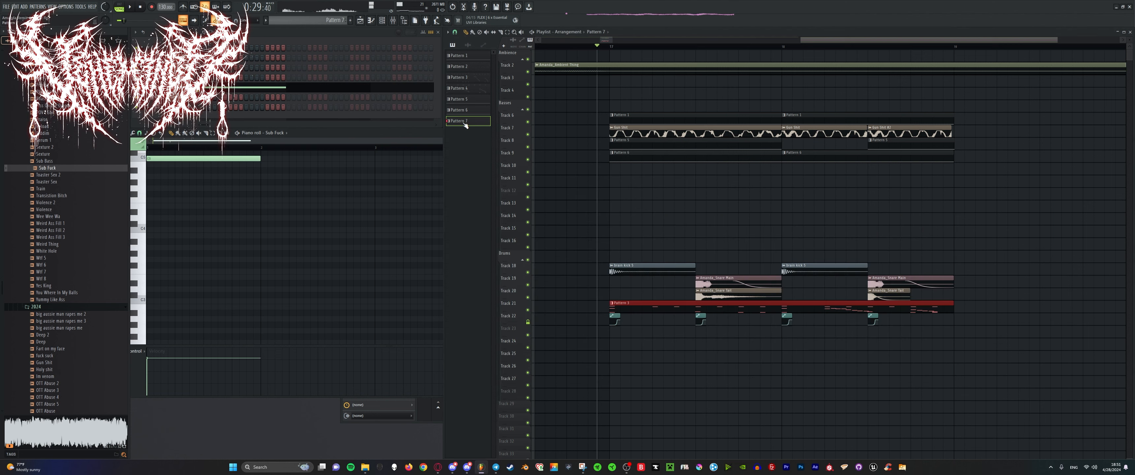
{"action": "left_click", "coordinate": [611, 167]}
{"action": "key", "text": "space"}
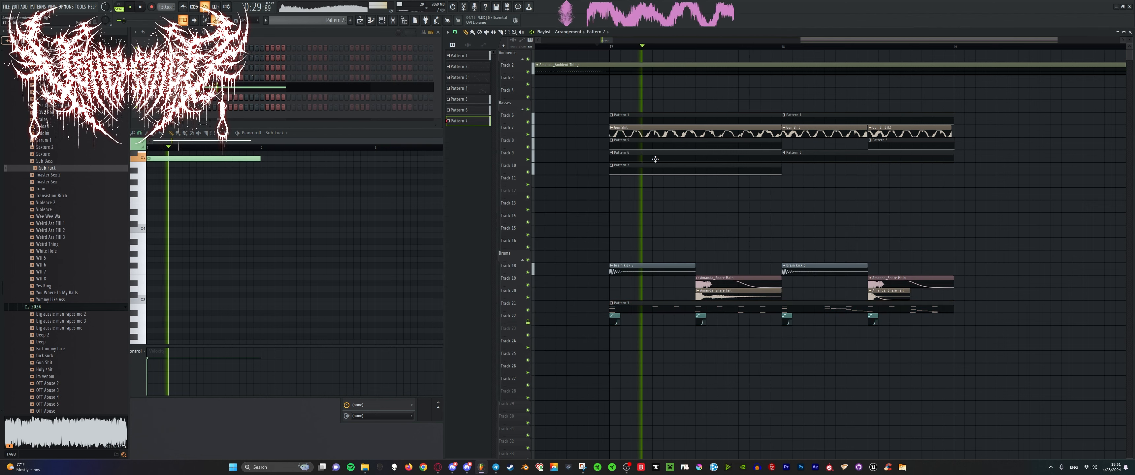
{"action": "left_click", "coordinate": [808, 171]}
{"action": "scroll", "coordinate": [808, 171], "scroll_direction": "up", "scroll_amount": 3}
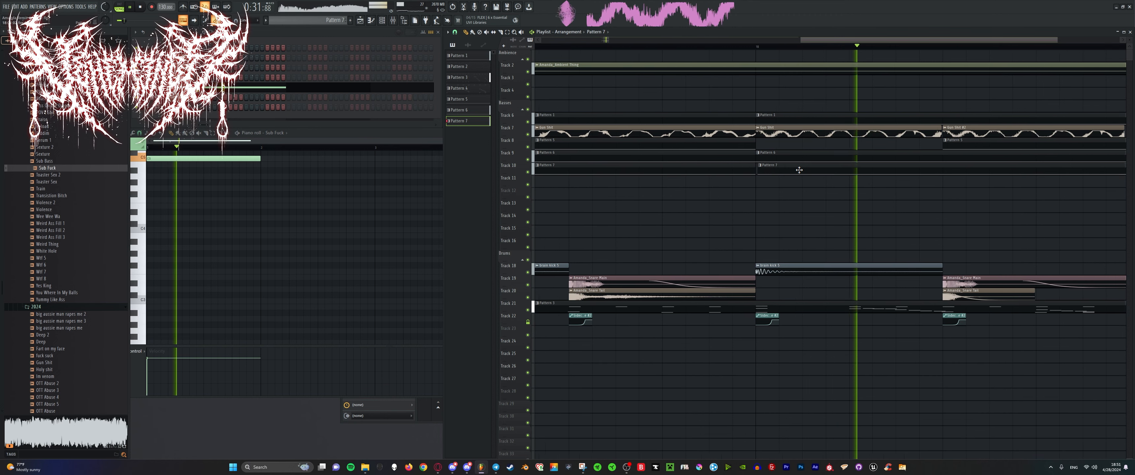
{"action": "scroll", "coordinate": [779, 191], "scroll_direction": "down", "scroll_amount": 3}
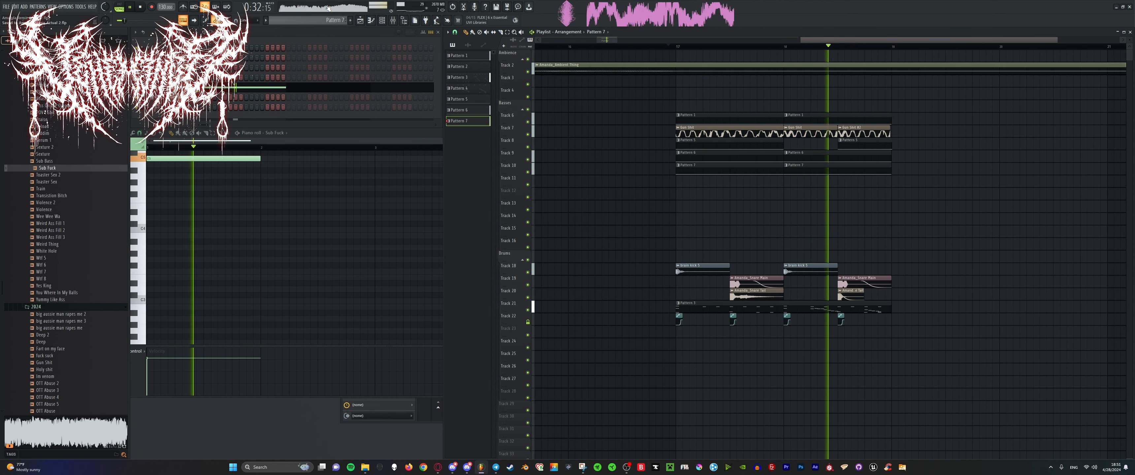
{"action": "key", "text": "space"}
{"action": "key", "text": "space"}
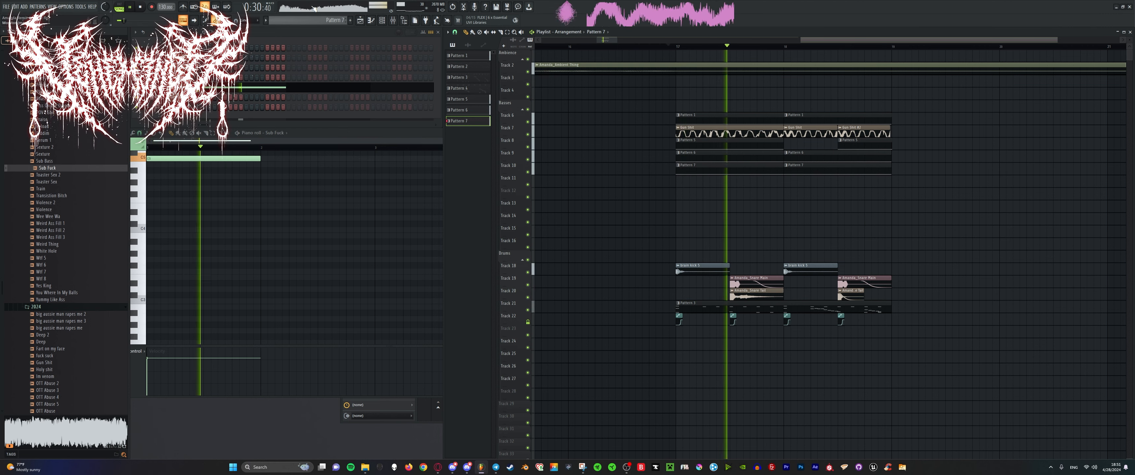
Show the mixer and replay the drop to check the B4 L4 bass against the other tracks.
{"action": "left_click", "coordinate": [52, 6]}
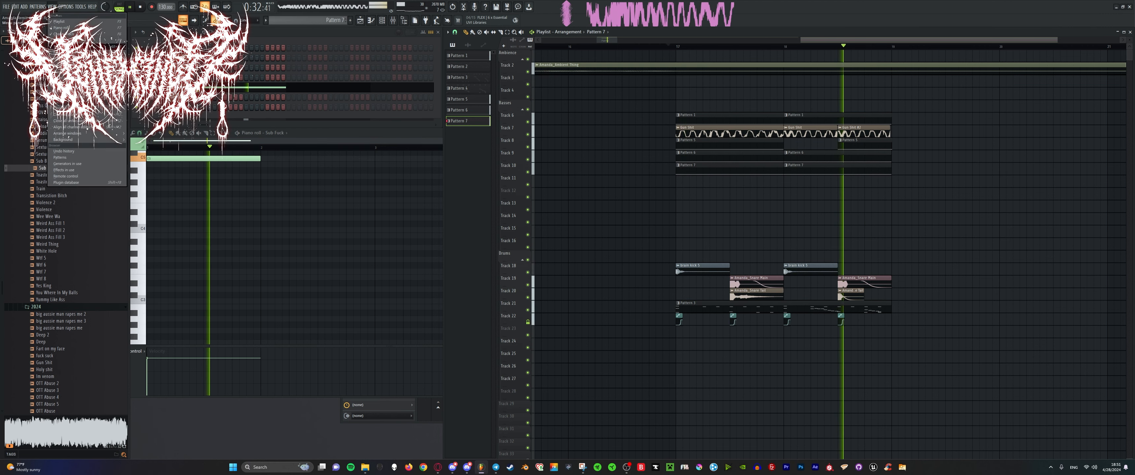
{"action": "left_click", "coordinate": [59, 41]}
{"action": "key", "text": "space"}
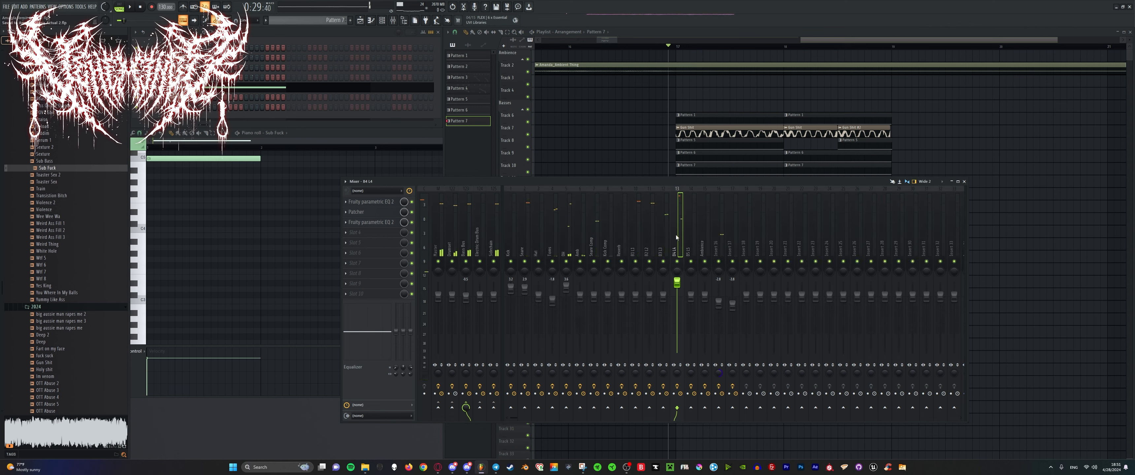
{"action": "key", "text": "space"}
{"action": "left_click", "coordinate": [356, 212]}
{"action": "left_click", "coordinate": [408, 205]}
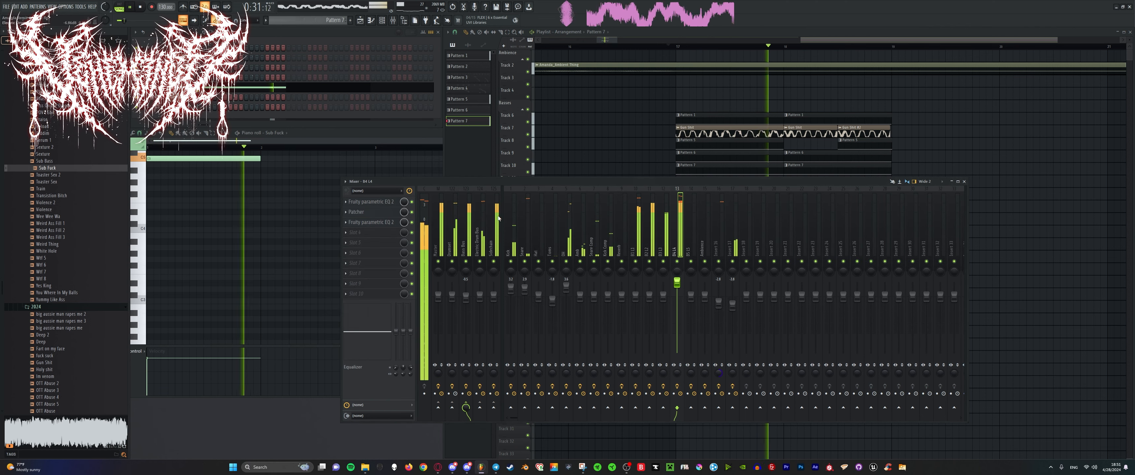
{"action": "key", "text": "space"}
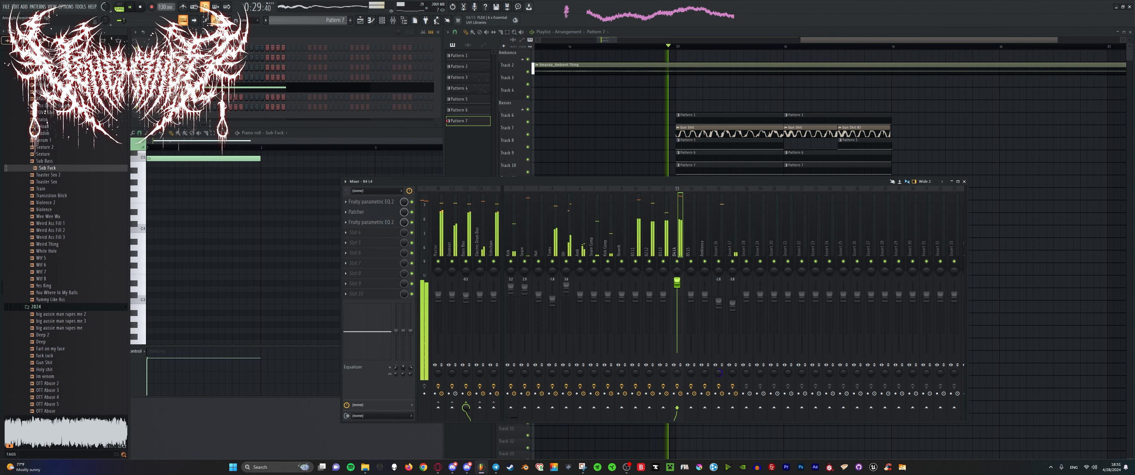
{"action": "key", "text": "space"}
{"action": "key", "text": "space"}
{"action": "key", "text": "space"}
Solo the B4 L4 mixer track and listen to the new bass in isolation.
{"action": "left_click", "coordinate": [691, 297]}
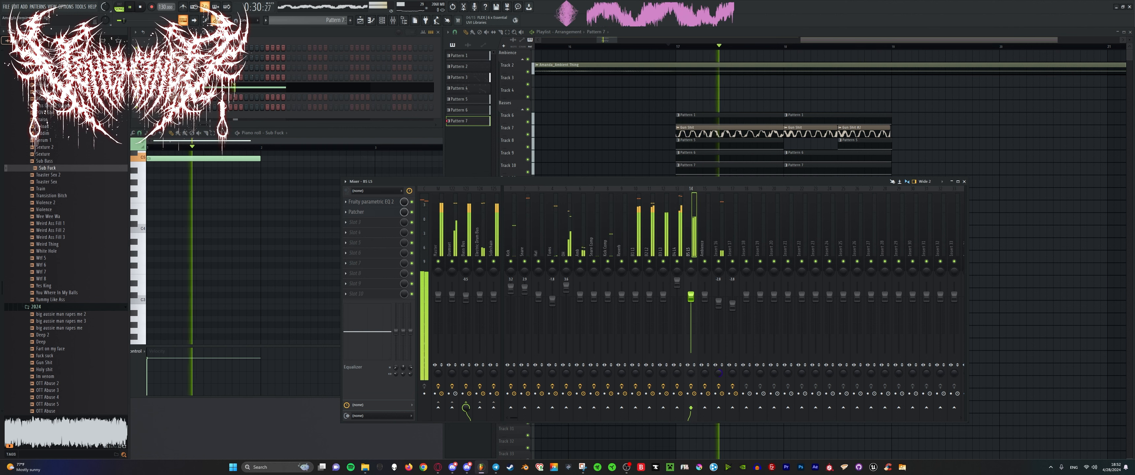
{"action": "left_click", "coordinate": [678, 254]}
{"action": "key", "text": "space"}
{"action": "key", "text": "space"}
{"action": "key", "text": "space"}
{"action": "key", "text": "space"}
{"action": "right_click", "coordinate": [681, 260]}
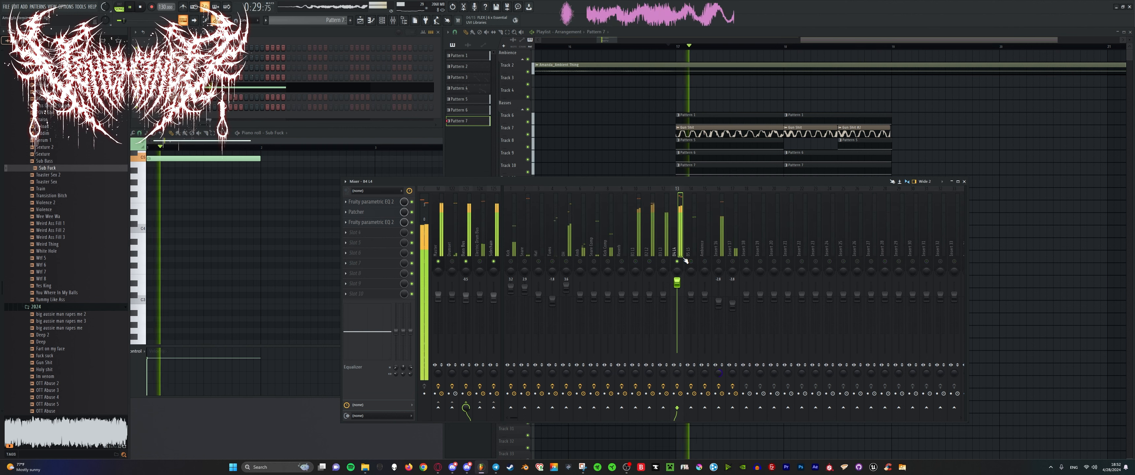
{"action": "key", "text": "space"}
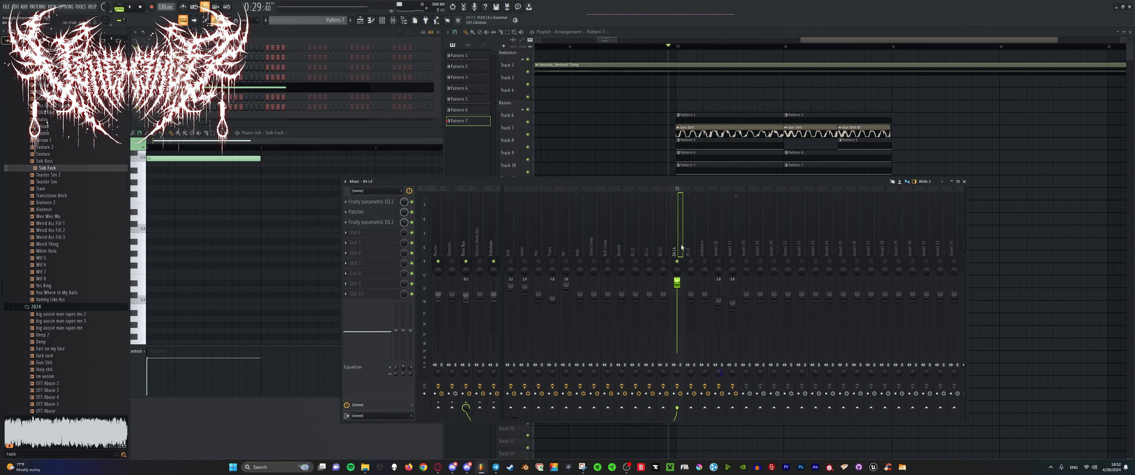
Play the full drop and temporarily mute Track 7 to compare the mix without its audio layer.
{"action": "key", "text": "space"}
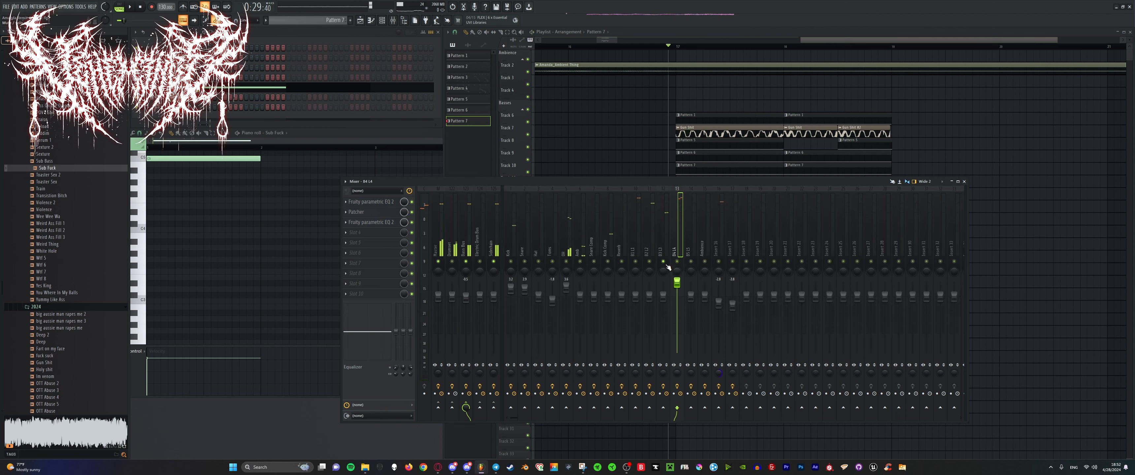
{"action": "key", "text": "space"}
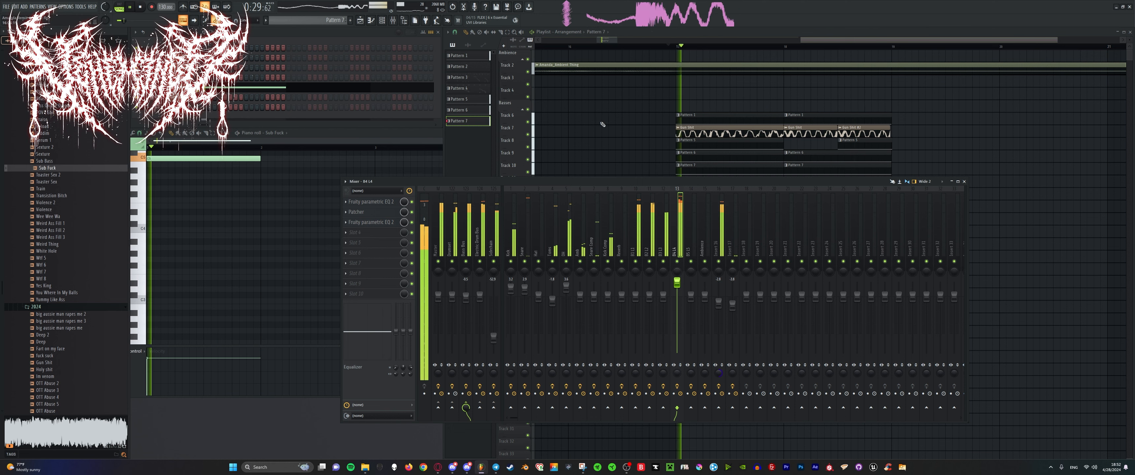
{"action": "left_click", "coordinate": [530, 135]}
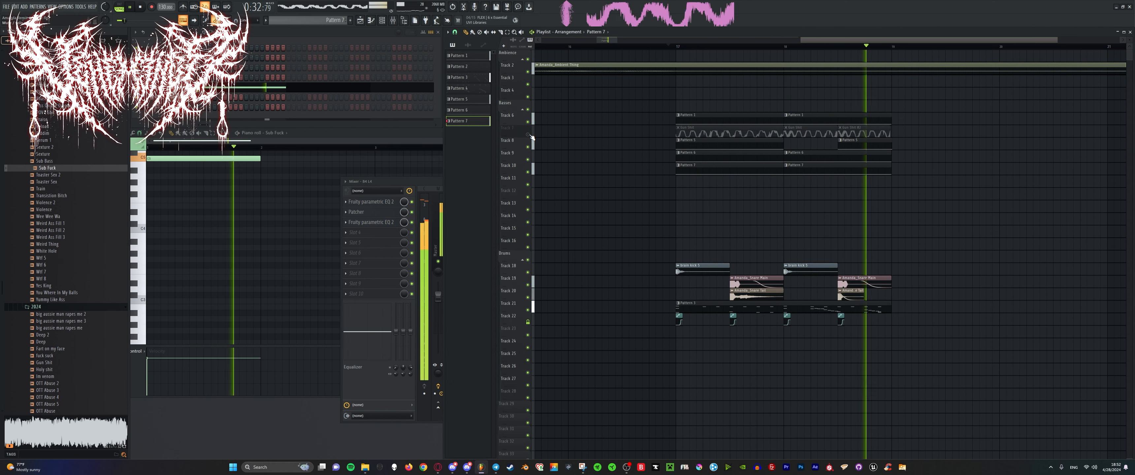
{"action": "left_click", "coordinate": [530, 135]}
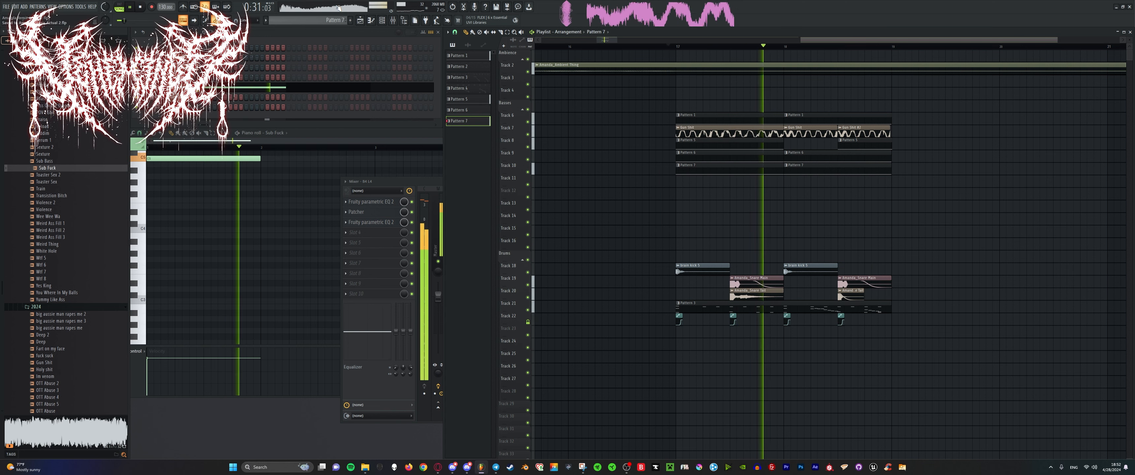
Load GClip into the last effect slot of the B4 L4 mixer track and compare it with neighbouring bass tracks.
{"action": "left_click", "coordinate": [424, 182]}
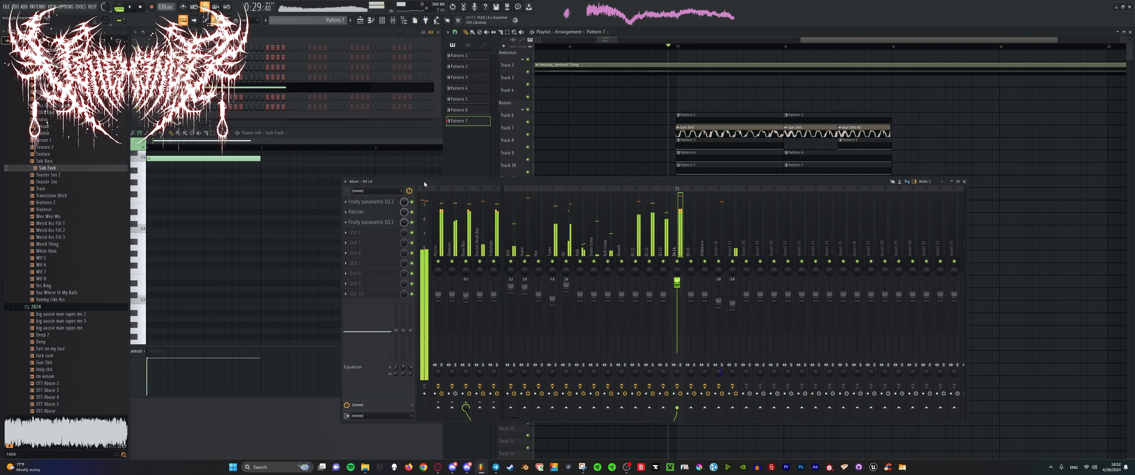
{"action": "key", "text": "space"}
{"action": "middle_click", "coordinate": [380, 294]}
{"action": "left_click", "coordinate": [466, 179]}
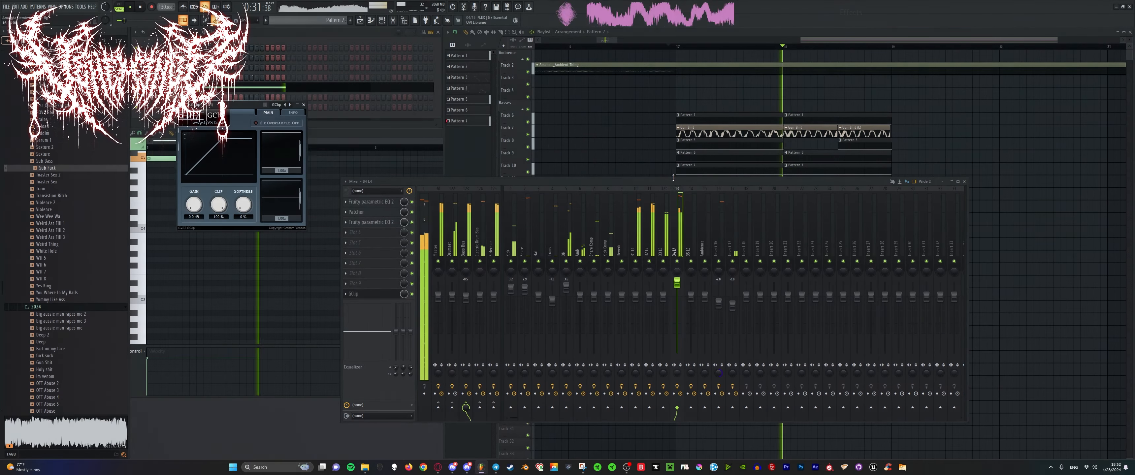
{"action": "left_click", "coordinate": [635, 245]}
{"action": "left_click", "coordinate": [691, 245]}
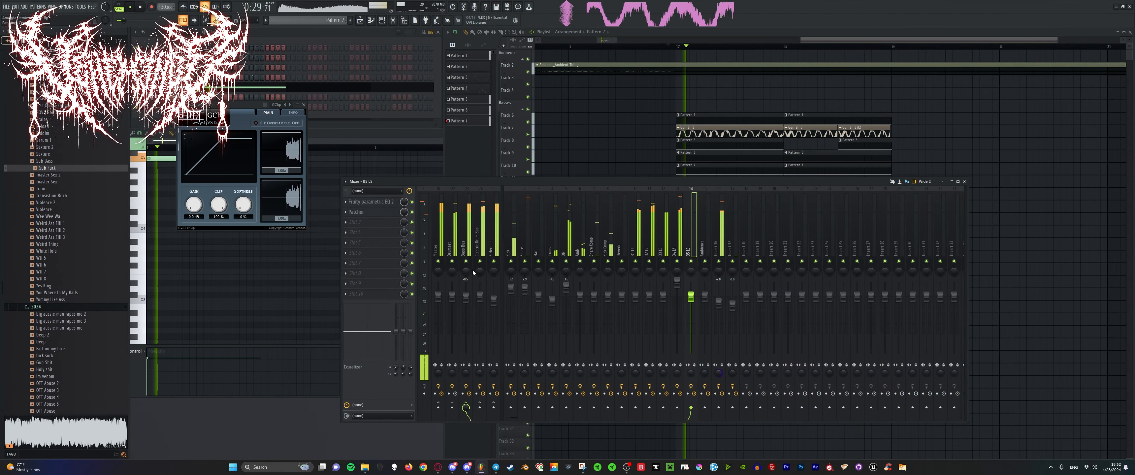
{"action": "left_click", "coordinate": [677, 245]}
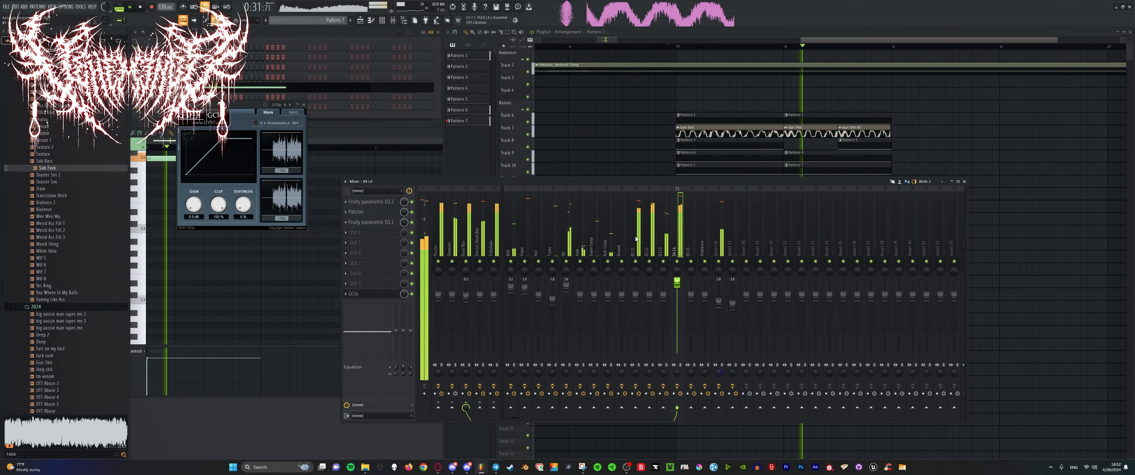
Load Patcher into the first free effect slot of the B2 L2 mixer insert.
{"action": "left_click", "coordinate": [649, 245]}
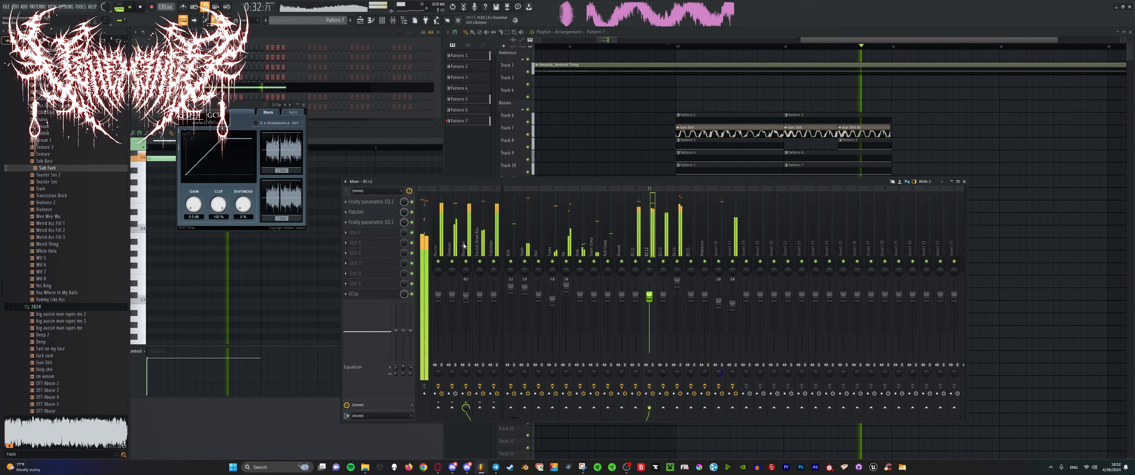
{"action": "left_click", "coordinate": [374, 223]}
{"action": "left_click", "coordinate": [375, 223]}
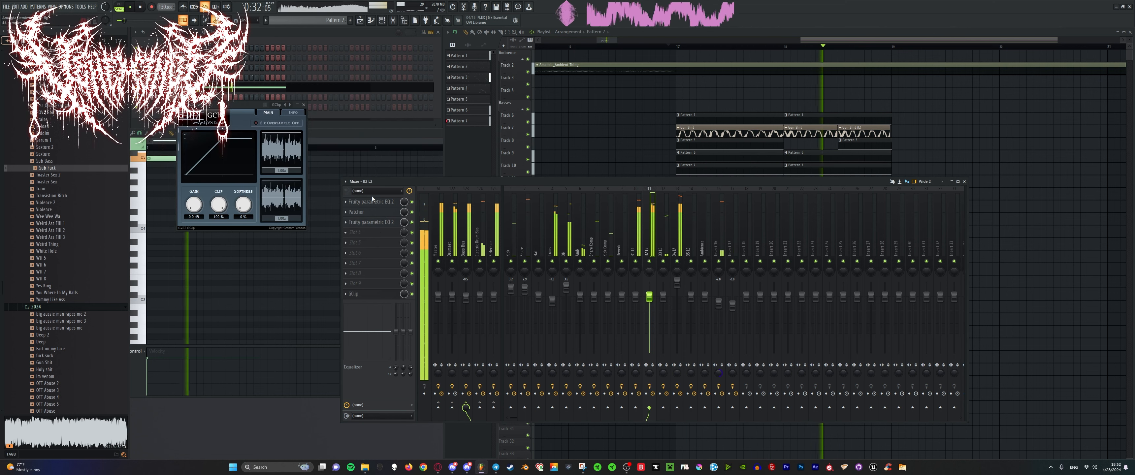
{"action": "left_click", "coordinate": [376, 237]}
{"action": "left_click", "coordinate": [421, 262]}
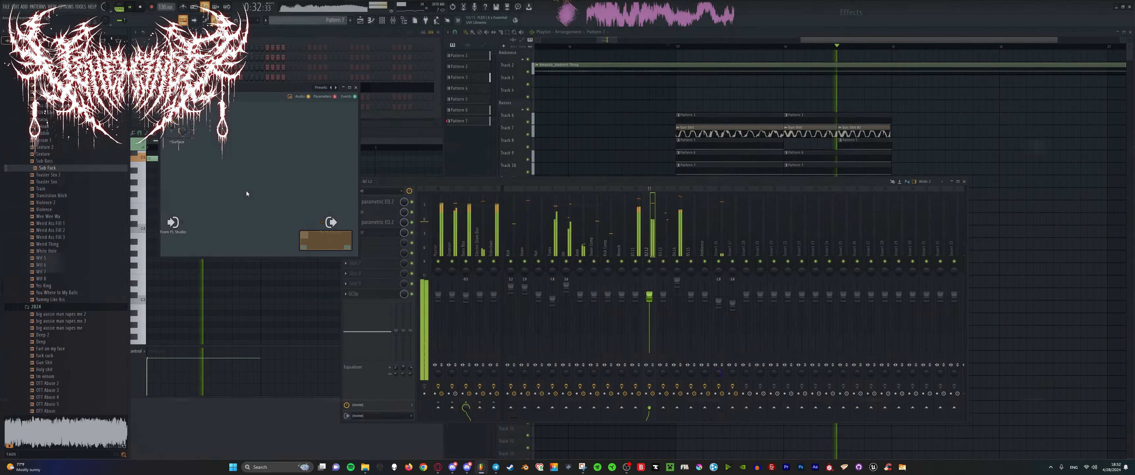
Connect Patcher's FL Studio input to its output and insert iZotope Trash 2_2 between them.
{"action": "key", "text": "space"}
{"action": "left_click_drag", "start_coordinate": [182, 222], "coordinate": [314, 223]}
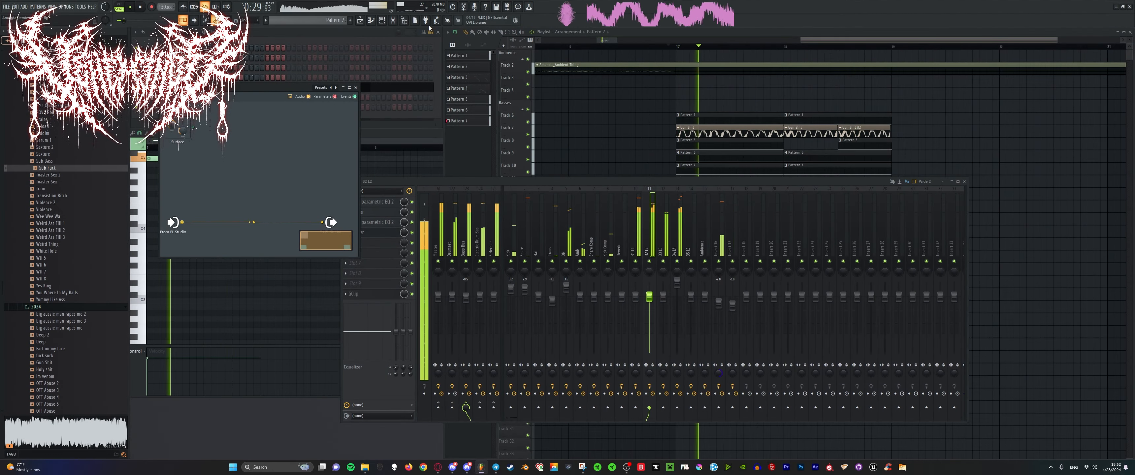
{"action": "key", "text": "F8"}
{"action": "type", "text": "tras"}
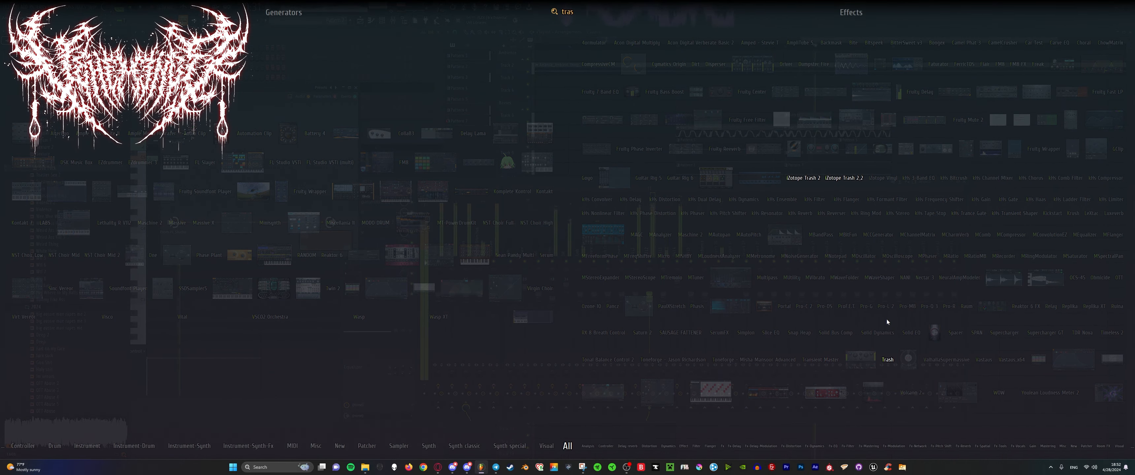
{"action": "left_click", "coordinate": [839, 183]}
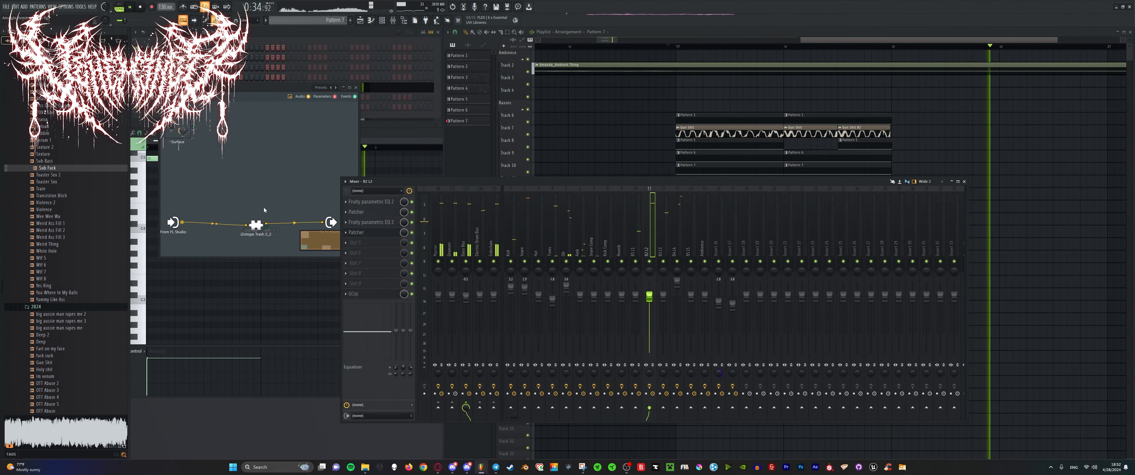
Open Trash 2, set the Stage 1 distortion type to Cactus and lower the stage's mix.
{"action": "key", "text": "space"}
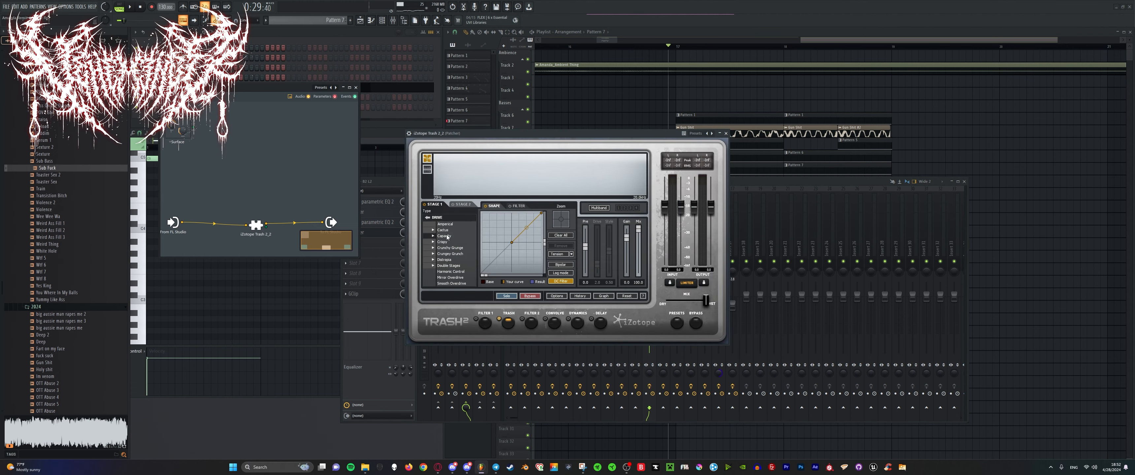
{"action": "left_click", "coordinate": [443, 230]}
{"action": "left_click_drag", "start_coordinate": [639, 230], "coordinate": [638, 271]}
{"action": "key", "text": "space"}
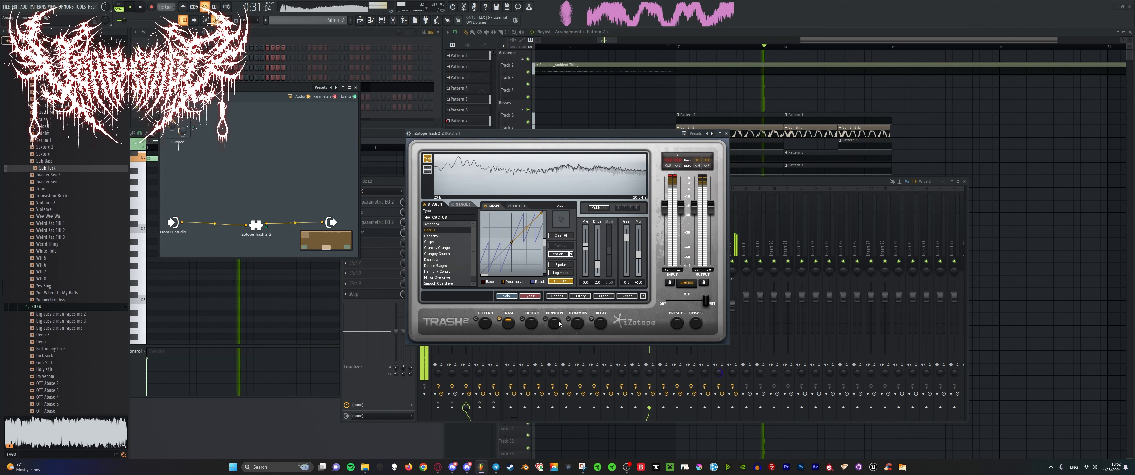
Enable Trash 2's Convolve module with an amp combo impulse response and raise the convolution mix.
{"action": "left_click", "coordinate": [532, 323]}
{"action": "left_click", "coordinate": [547, 324]}
{"action": "left_click", "coordinate": [428, 245]}
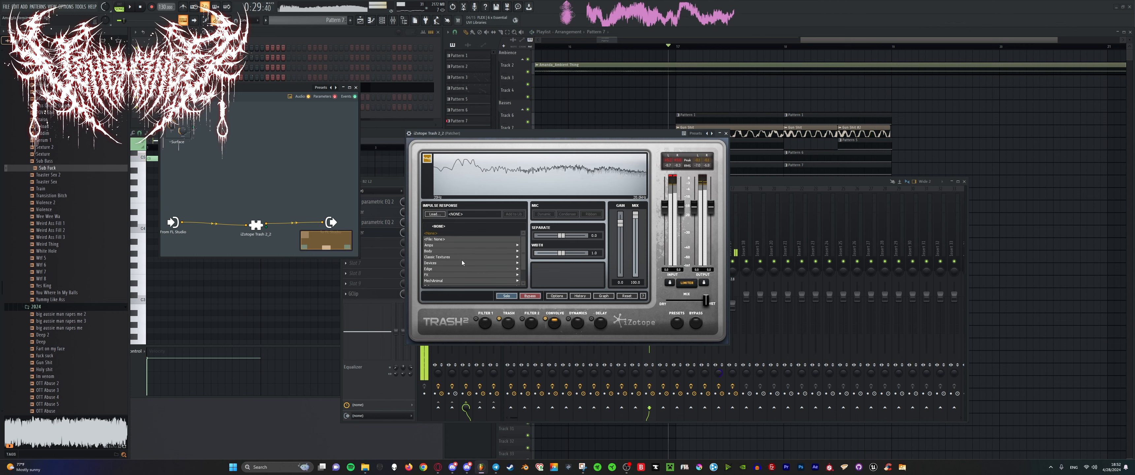
{"action": "left_click", "coordinate": [436, 251]}
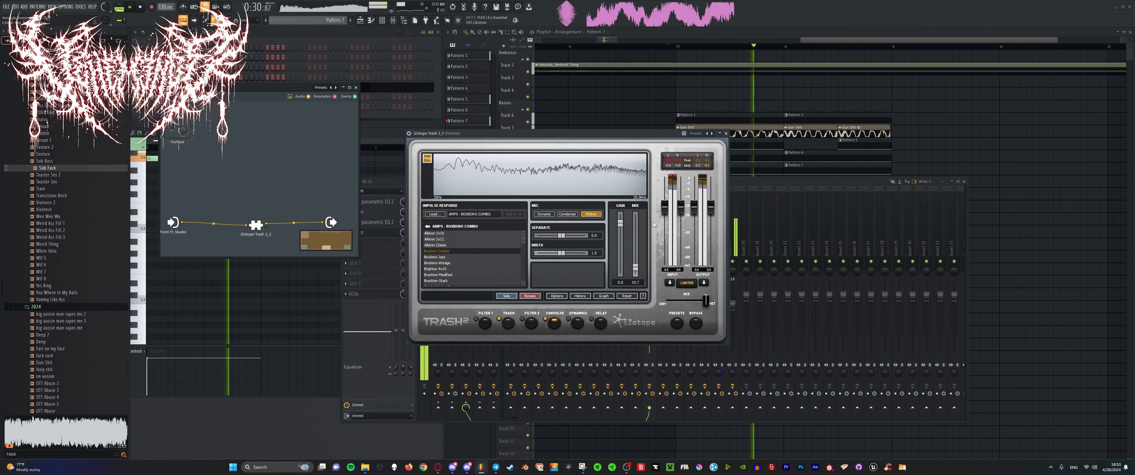
{"action": "left_click_drag", "start_coordinate": [635, 267], "coordinate": [637, 222]}
Switch the convolution impulse response to Body - Hollow and reduce its mix.
{"action": "left_click", "coordinate": [429, 226]}
{"action": "left_click", "coordinate": [434, 251]}
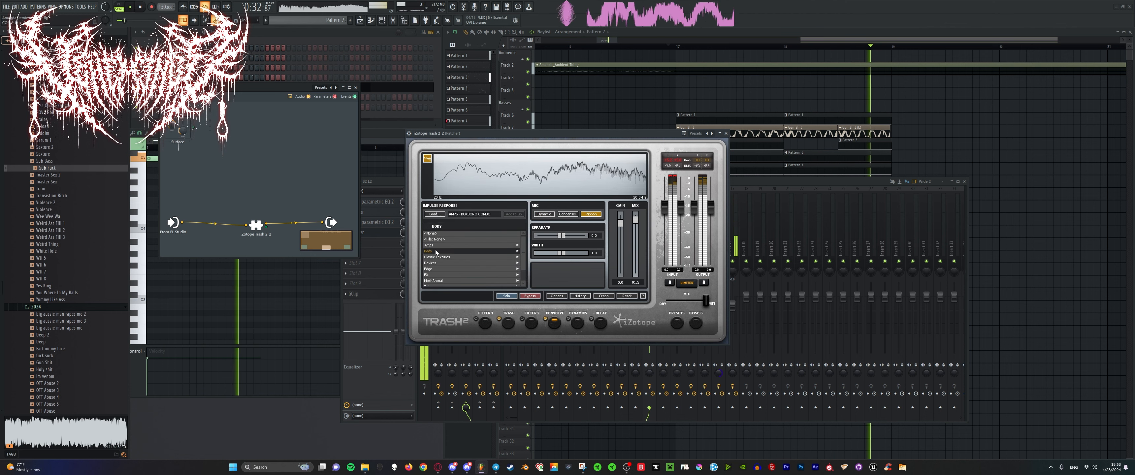
{"action": "left_click", "coordinate": [434, 246]}
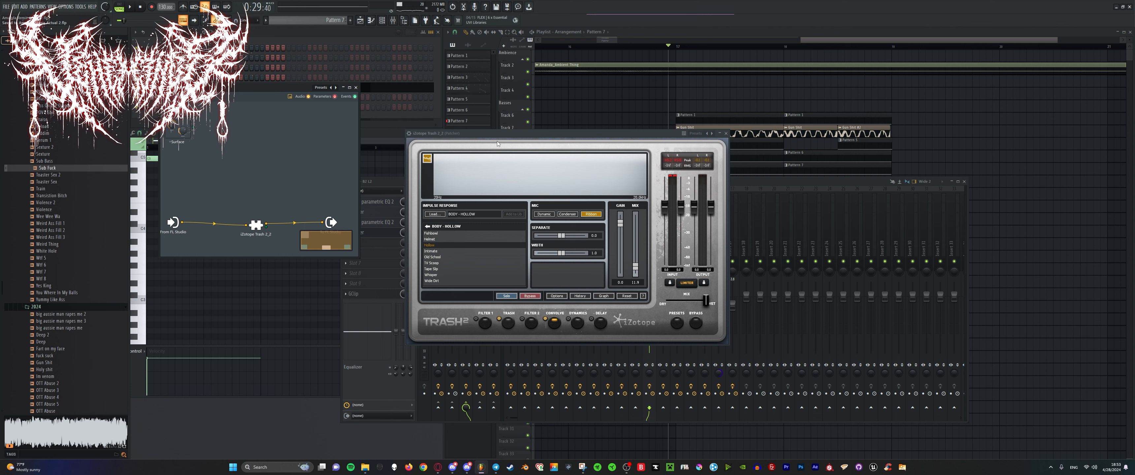
Enable Trash 2's Filter 2, dip its third node slightly during playback, and close the plugin.
{"action": "key", "text": "space"}
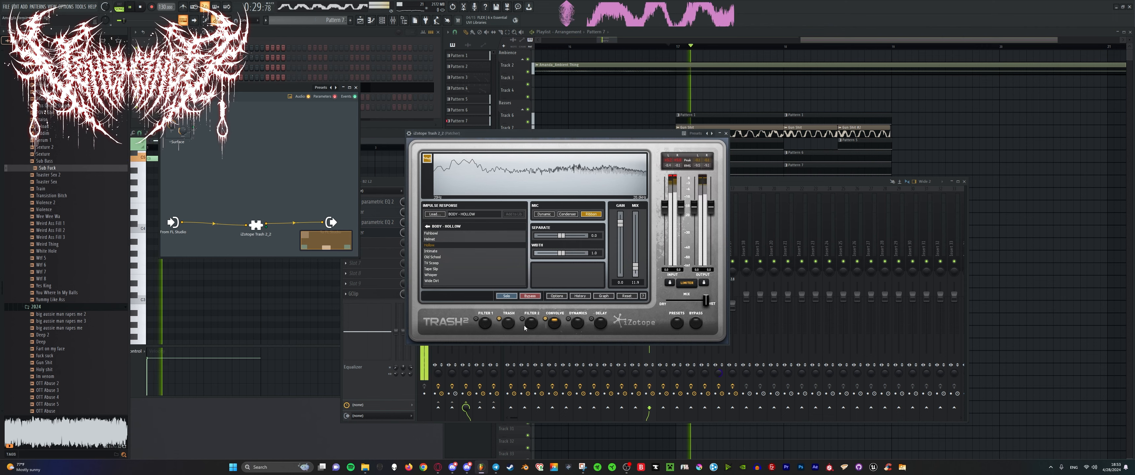
{"action": "left_click", "coordinate": [531, 313]}
{"action": "left_click_drag", "start_coordinate": [492, 193], "coordinate": [493, 206]}
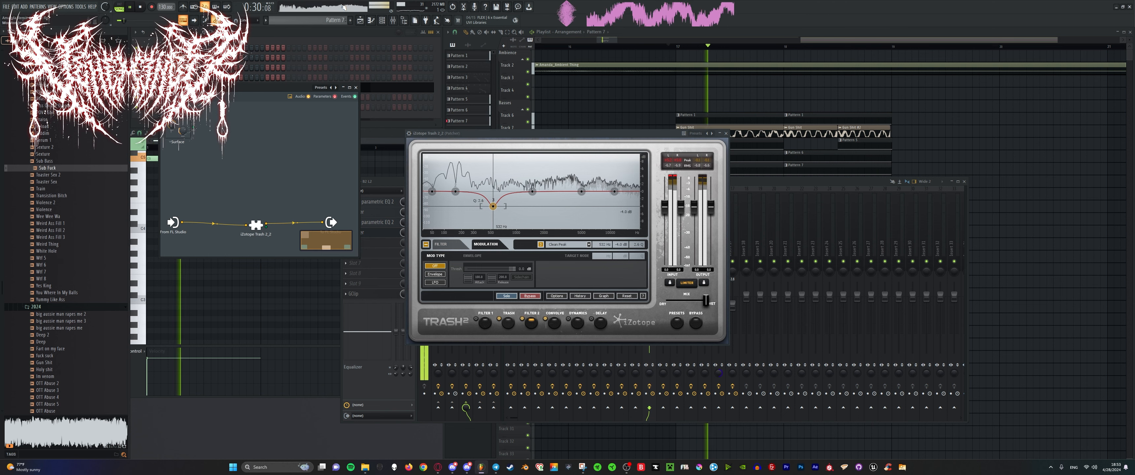
{"action": "left_click", "coordinate": [727, 133]}
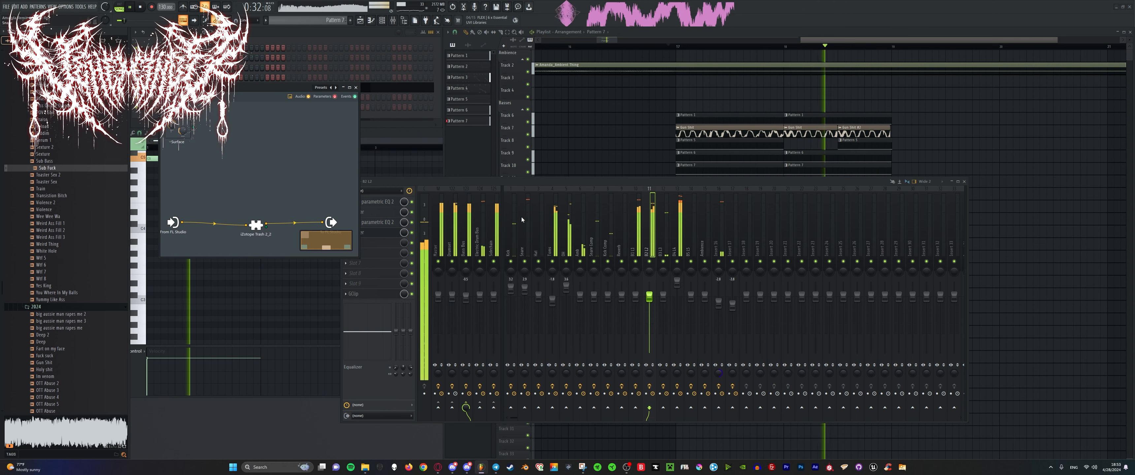
Boost the low-frequency band of the Fruity parametric EQ 2 on the bass bus insert during playback.
{"action": "key", "text": "space"}
{"action": "left_click", "coordinate": [387, 246]}
{"action": "key", "text": "space"}
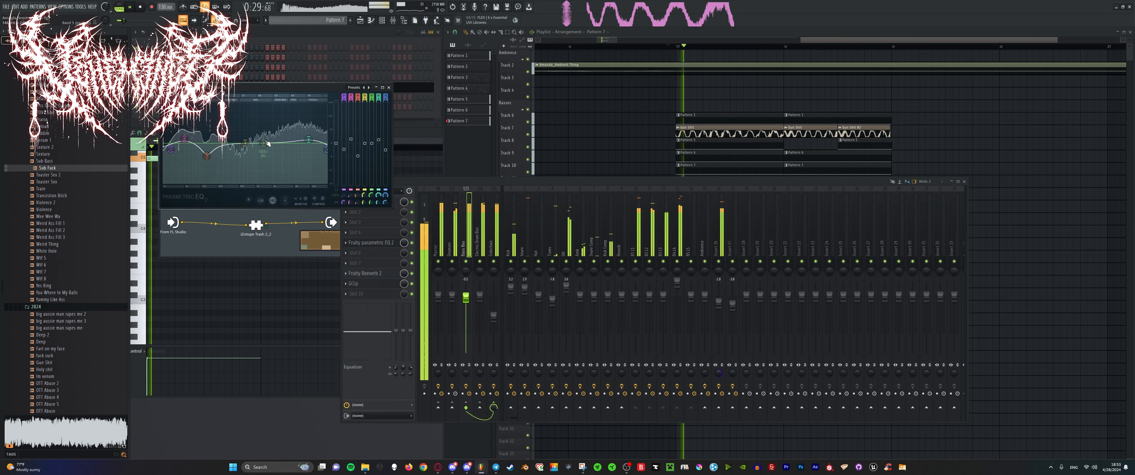
{"action": "left_click_drag", "start_coordinate": [184, 138], "coordinate": [180, 134]}
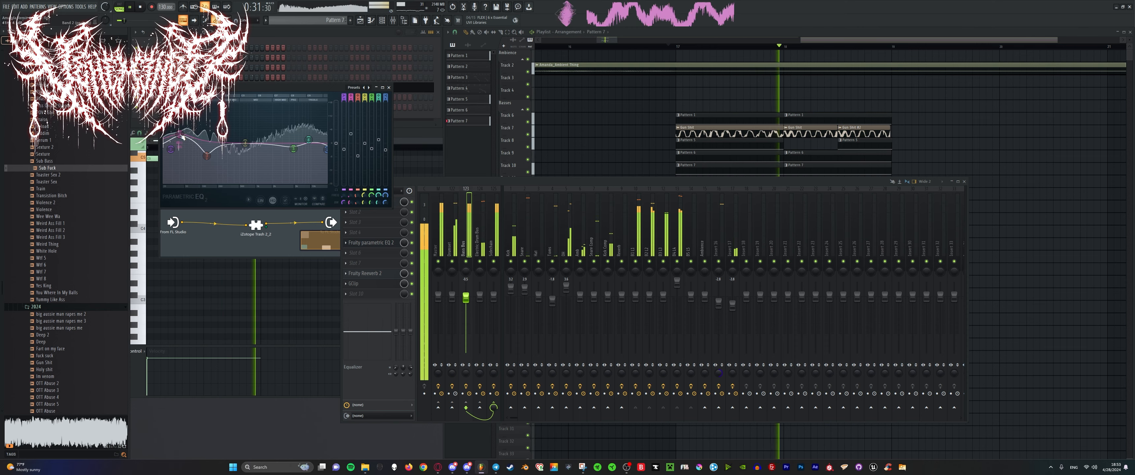
Move the Amanda_Vox Chop clip to the start of the arrangement, solo Track 27 and play it.
{"action": "left_click", "coordinate": [459, 155]}
{"action": "key", "text": "space"}
{"action": "scroll", "coordinate": [619, 231], "scroll_direction": "down", "scroll_amount": 10}
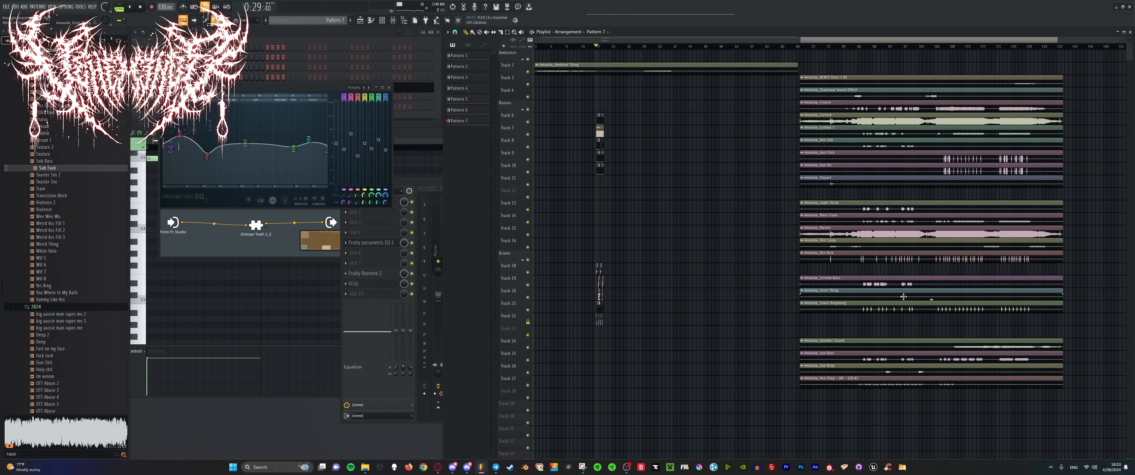
{"action": "left_click_drag", "start_coordinate": [920, 387], "coordinate": [655, 385]}
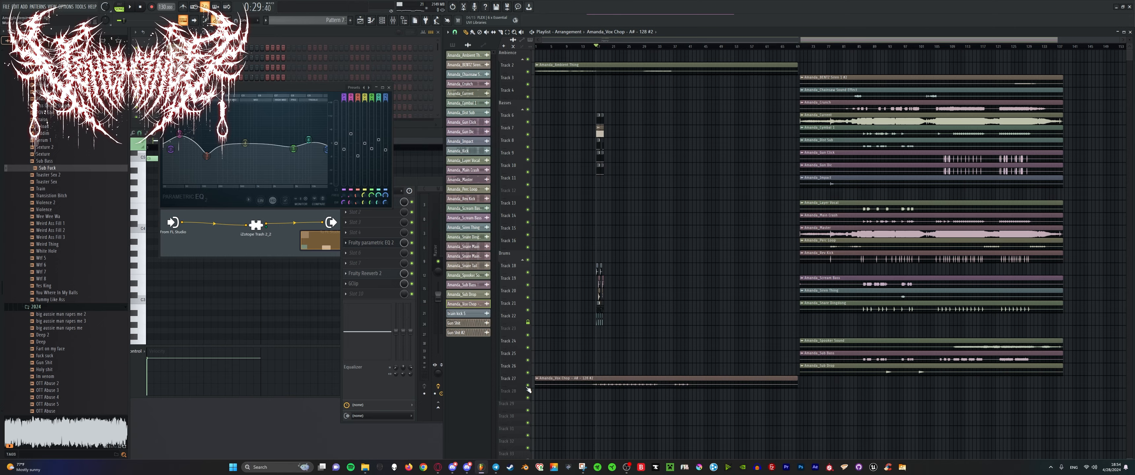
{"action": "scroll", "coordinate": [633, 316], "scroll_direction": "down", "scroll_amount": 2}
{"action": "key", "text": "space"}
Examine the soloed Vox Chop stem by playing it from different positions.
{"action": "scroll", "coordinate": [623, 315], "scroll_direction": "up", "scroll_amount": 5}
{"action": "scroll", "coordinate": [722, 297], "scroll_direction": "down", "scroll_amount": 3}
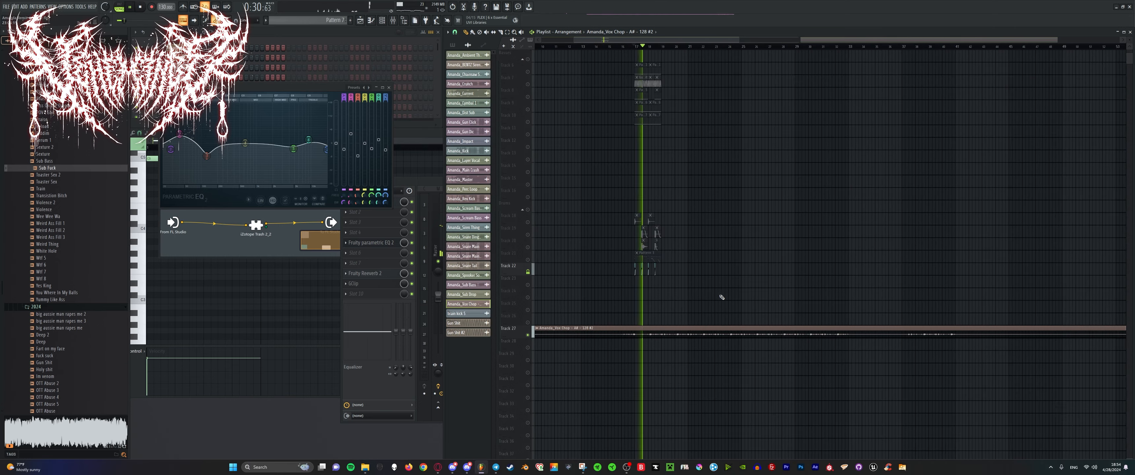
{"action": "scroll", "coordinate": [720, 297], "scroll_direction": "up", "scroll_amount": 2}
{"action": "scroll", "coordinate": [716, 297], "scroll_direction": "down", "scroll_amount": 2}
{"action": "scroll", "coordinate": [706, 298], "scroll_direction": "down", "scroll_amount": 2}
{"action": "scroll", "coordinate": [657, 299], "scroll_direction": "up", "scroll_amount": 4}
{"action": "scroll", "coordinate": [652, 299], "scroll_direction": "down", "scroll_amount": 8}
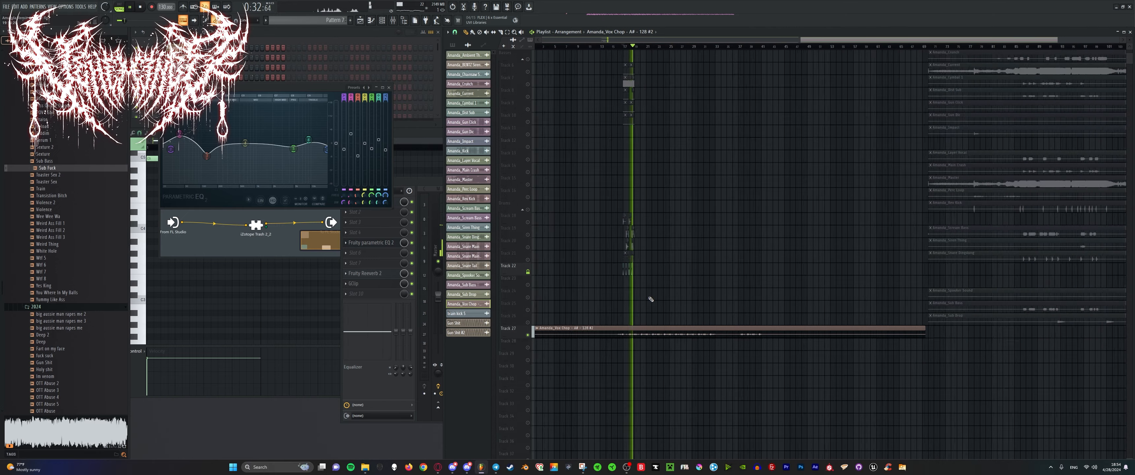
{"action": "scroll", "coordinate": [684, 282], "scroll_direction": "up", "scroll_amount": 5}
{"action": "scroll", "coordinate": [727, 224], "scroll_direction": "up", "scroll_amount": 4}
{"action": "left_click", "coordinate": [641, 48]}
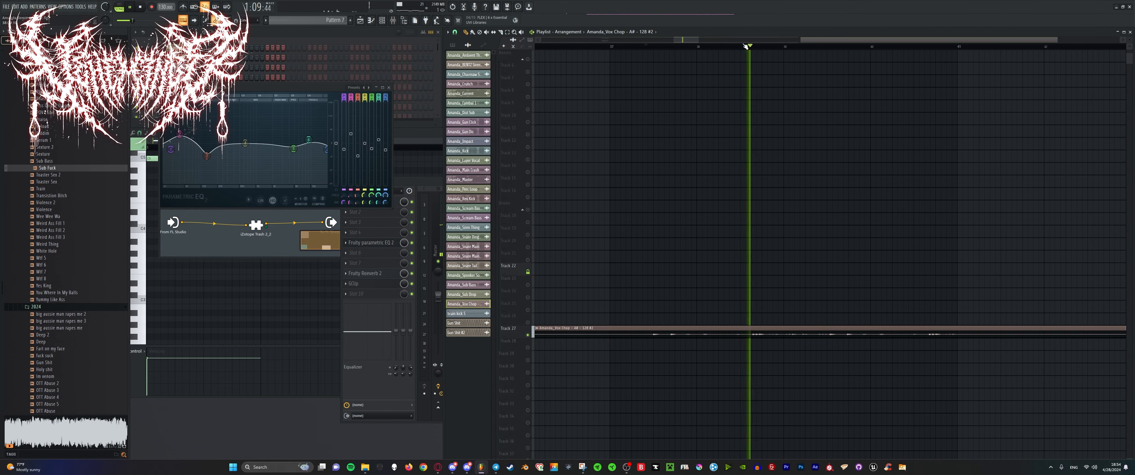
{"action": "scroll", "coordinate": [742, 159], "scroll_direction": "down", "scroll_amount": 5}
{"action": "scroll", "coordinate": [762, 193], "scroll_direction": "down", "scroll_amount": 8}
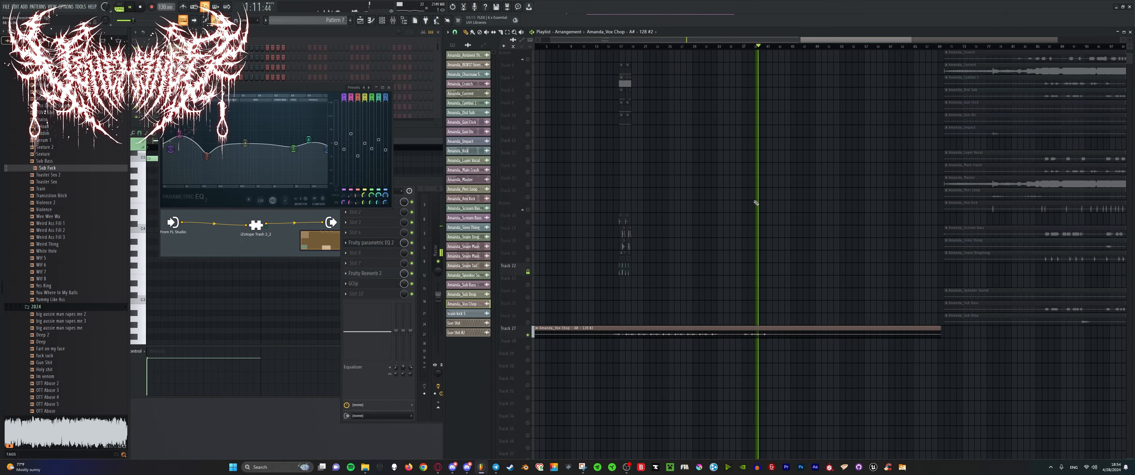
Stop playback and move the Vox Chop clip back in line with the other Amanda stems.
{"action": "key", "text": "space"}
{"action": "left_click_drag", "start_coordinate": [615, 330], "coordinate": [903, 330]}
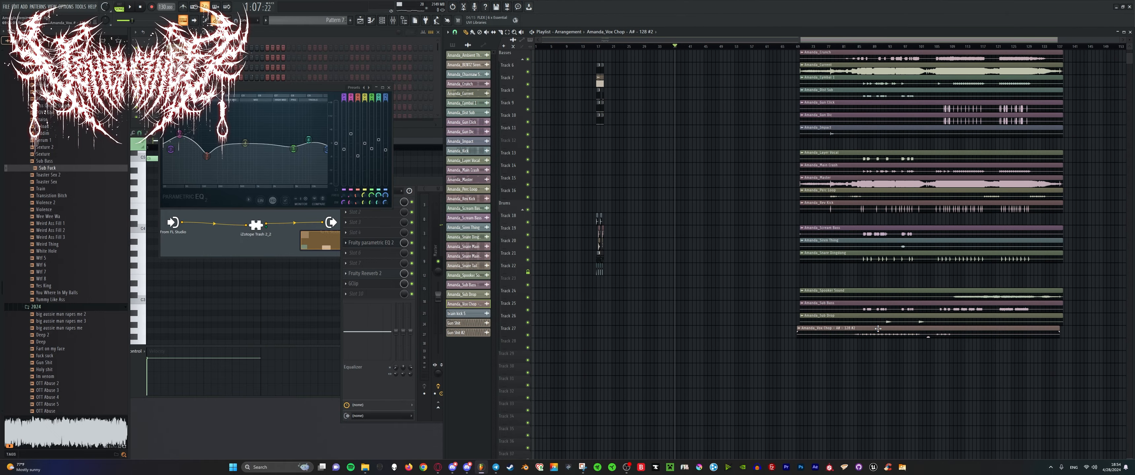
{"action": "scroll", "coordinate": [942, 295], "scroll_direction": "up", "scroll_amount": 3}
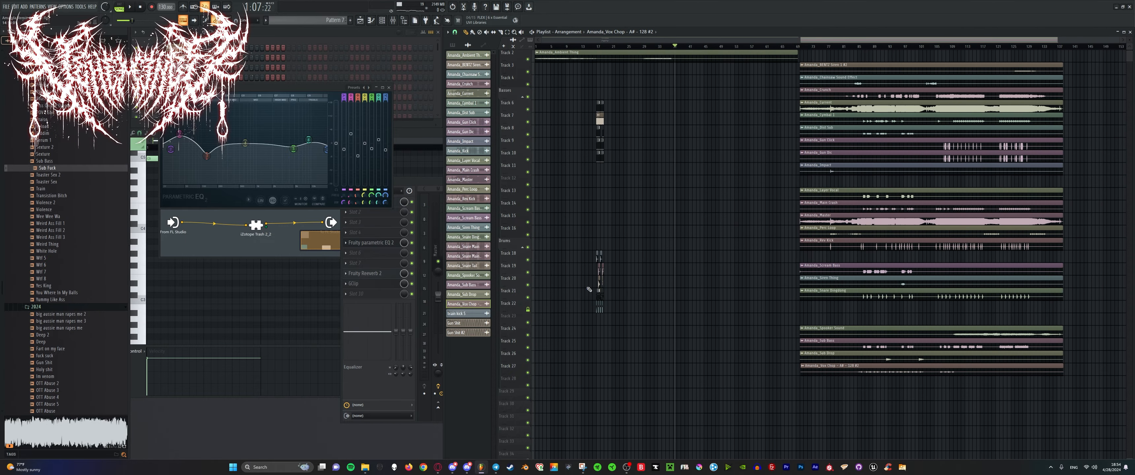
Solo the snare stem on Track 21, audition its hits, and unsolo it.
{"action": "right_click", "coordinate": [528, 297]}
{"action": "scroll", "coordinate": [891, 114], "scroll_direction": "up", "scroll_amount": 5}
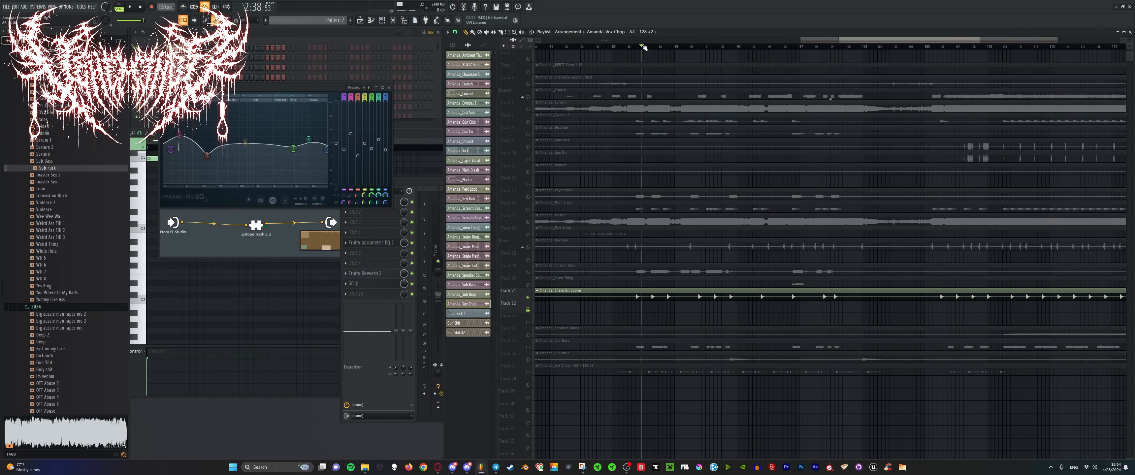
{"action": "key", "text": "space"}
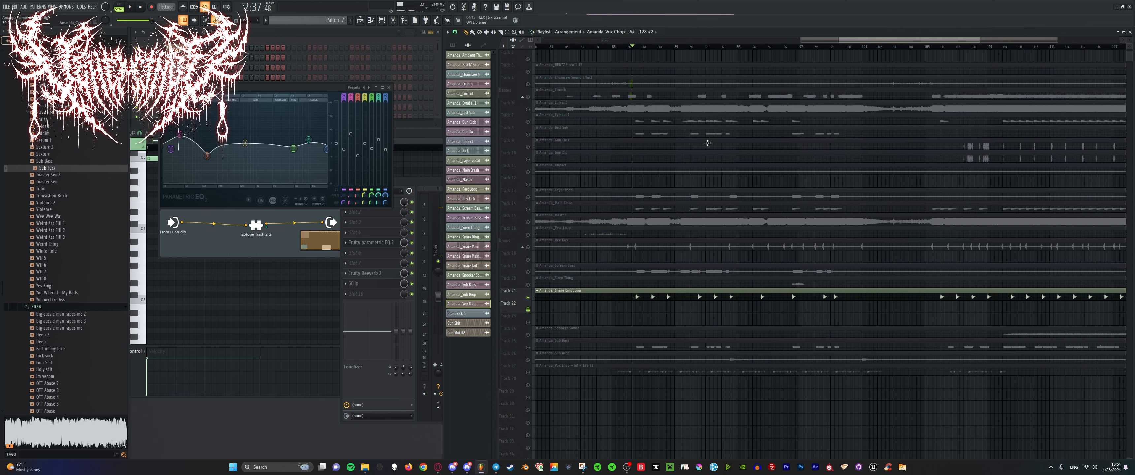
{"action": "scroll", "coordinate": [978, 337], "scroll_direction": "down", "scroll_amount": 4}
{"action": "key", "text": "space"}
{"action": "right_click", "coordinate": [528, 298]}
{"action": "right_click", "coordinate": [528, 298]}
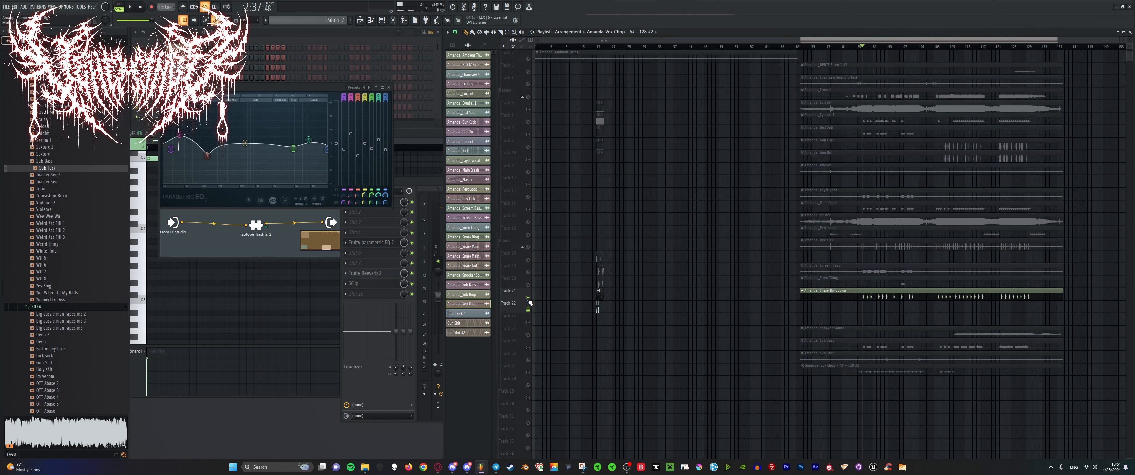
{"action": "right_click", "coordinate": [528, 298]}
Solo the Amanda_Dist Sub stem on Track 8 and audition it from several positions.
{"action": "scroll", "coordinate": [962, 236], "scroll_direction": "up", "scroll_amount": 5}
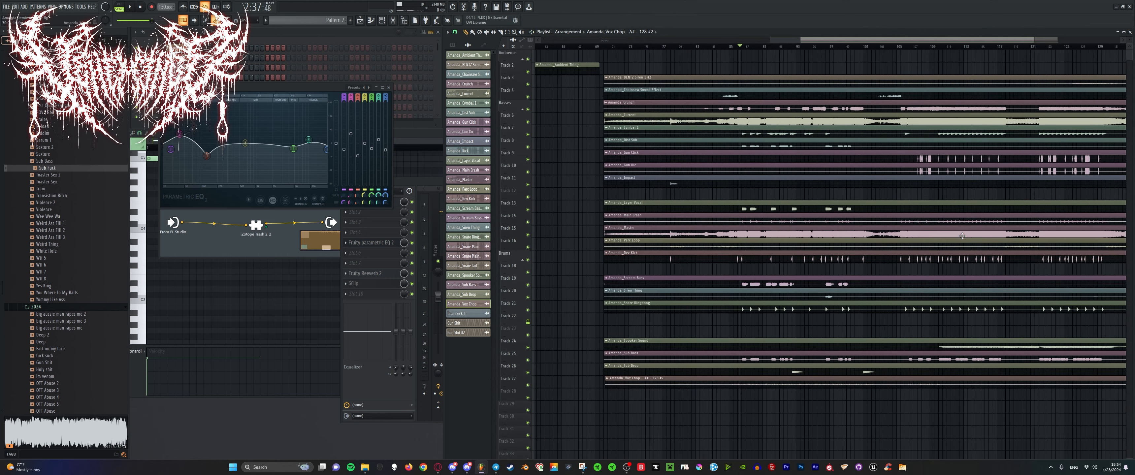
{"action": "right_click", "coordinate": [531, 147]}
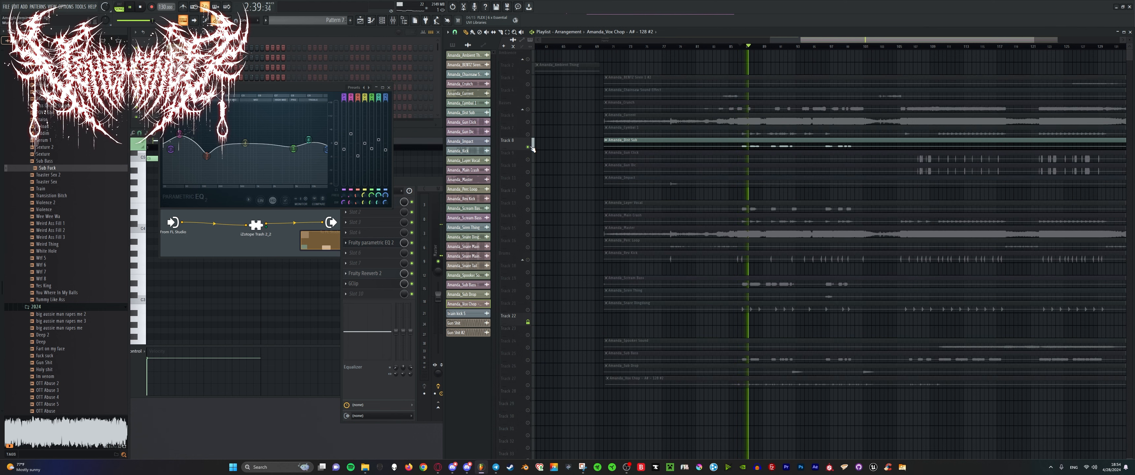
{"action": "scroll", "coordinate": [778, 155], "scroll_direction": "up", "scroll_amount": 8}
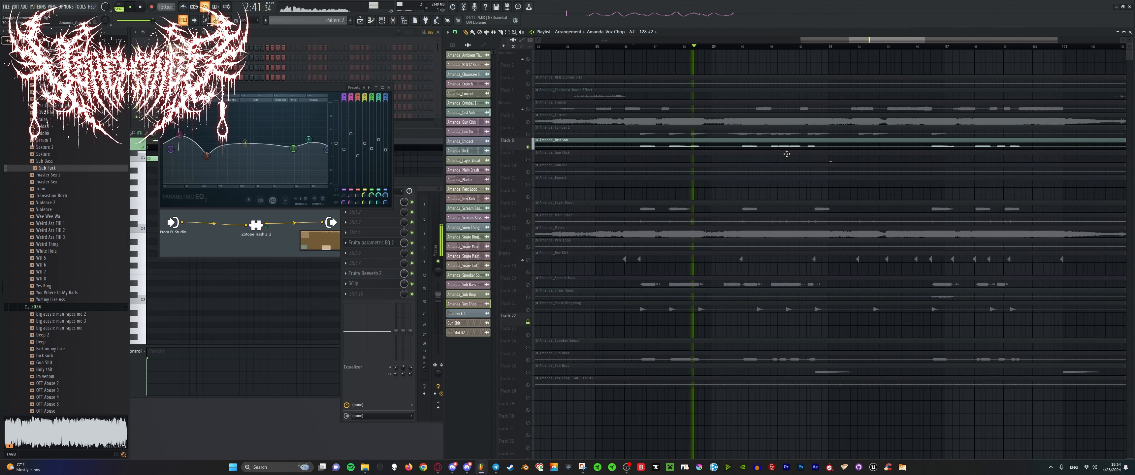
{"action": "left_click", "coordinate": [749, 46]}
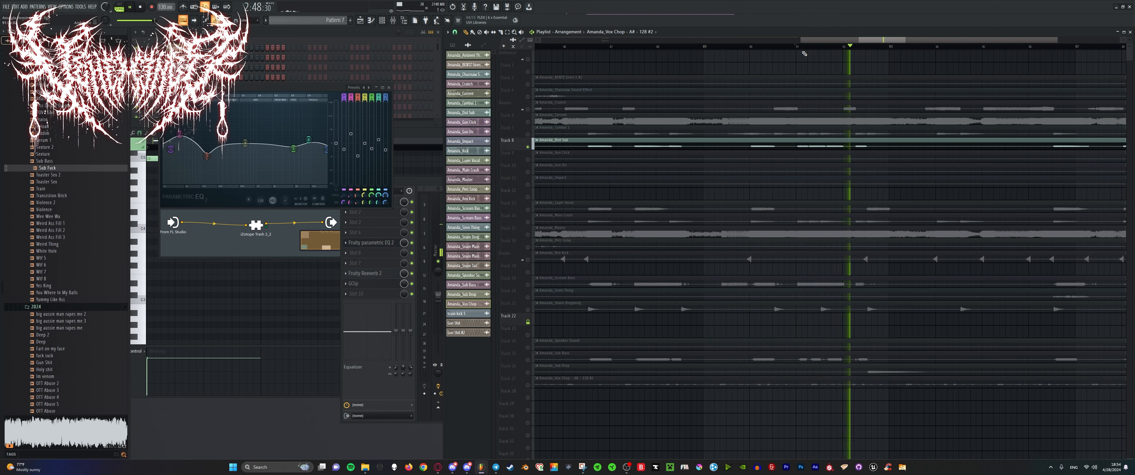
{"action": "scroll", "coordinate": [805, 53], "scroll_direction": "down", "scroll_amount": 5}
{"action": "scroll", "coordinate": [975, 127], "scroll_direction": "up", "scroll_amount": 2}
{"action": "key", "text": "space"}
Solo the stem on the Basses track and audition it, including the last section of the song.
{"action": "right_click", "coordinate": [528, 110]}
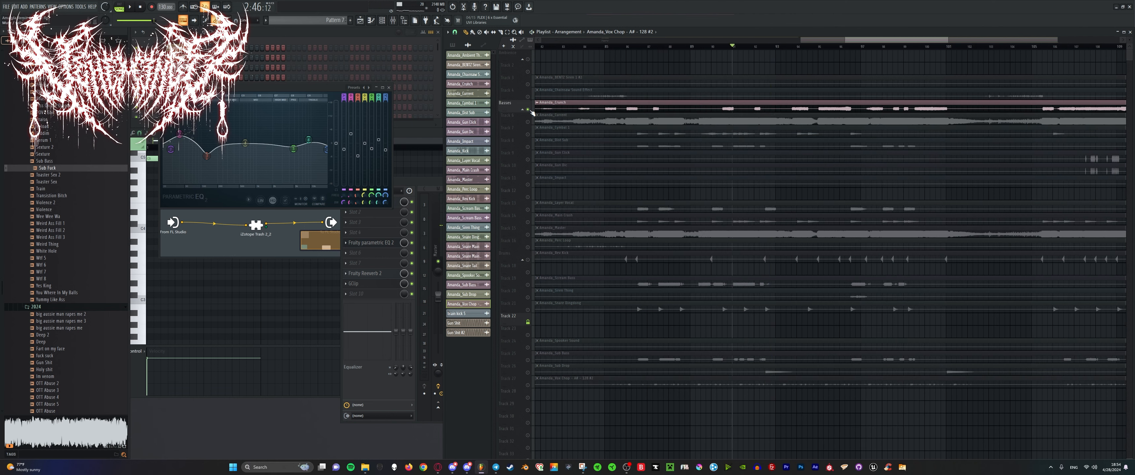
{"action": "key", "text": "space"}
{"action": "scroll", "coordinate": [921, 56], "scroll_direction": "down", "scroll_amount": 1}
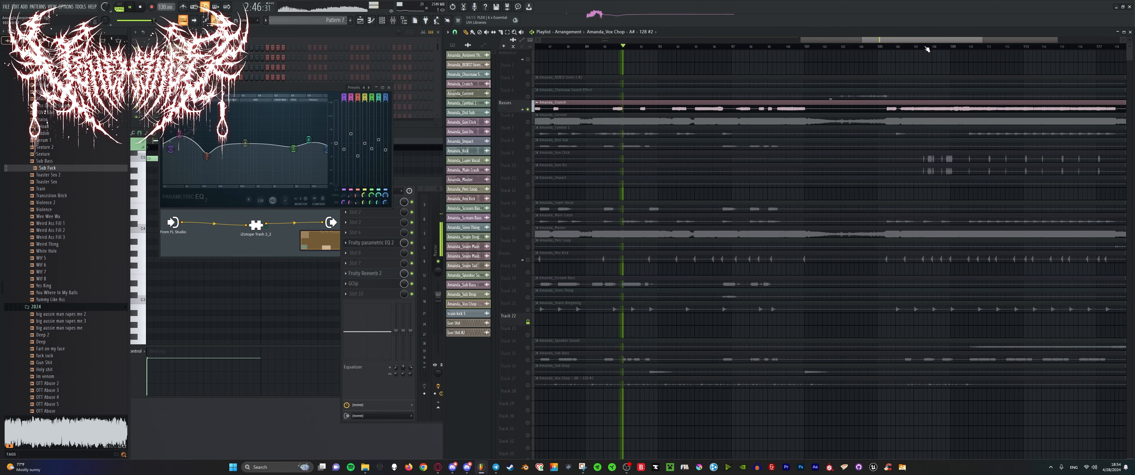
{"action": "left_click", "coordinate": [928, 49]}
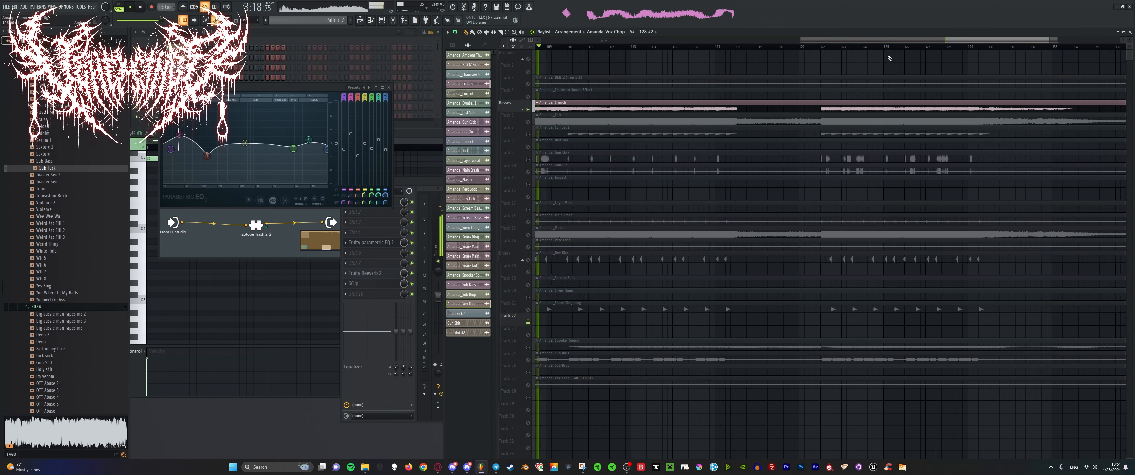
Audition the soloed Basses stem again from the start of its final dense section.
{"action": "left_click", "coordinate": [819, 47]}
{"action": "scroll", "coordinate": [948, 152], "scroll_direction": "down", "scroll_amount": 5}
{"action": "scroll", "coordinate": [1013, 181], "scroll_direction": "up", "scroll_amount": 3}
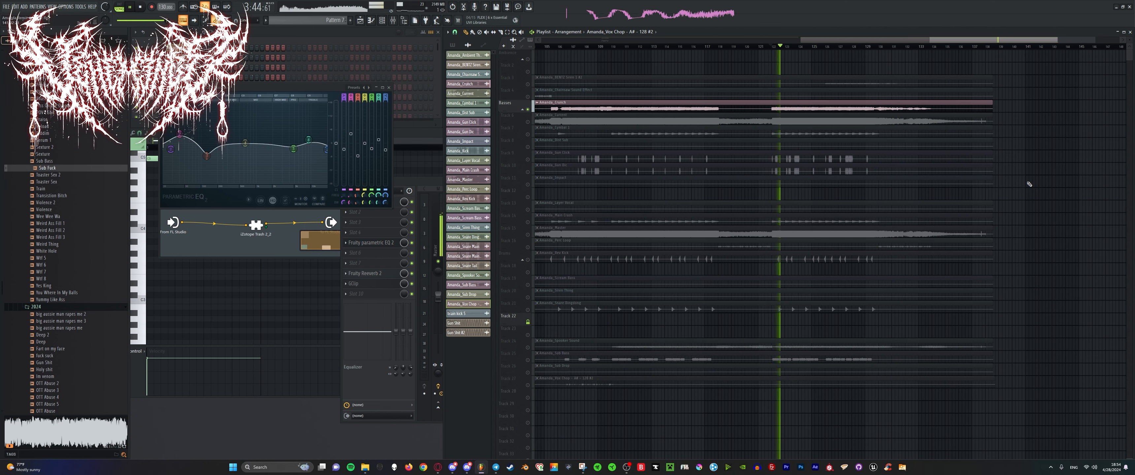
{"action": "scroll", "coordinate": [1014, 191], "scroll_direction": "up", "scroll_amount": 2}
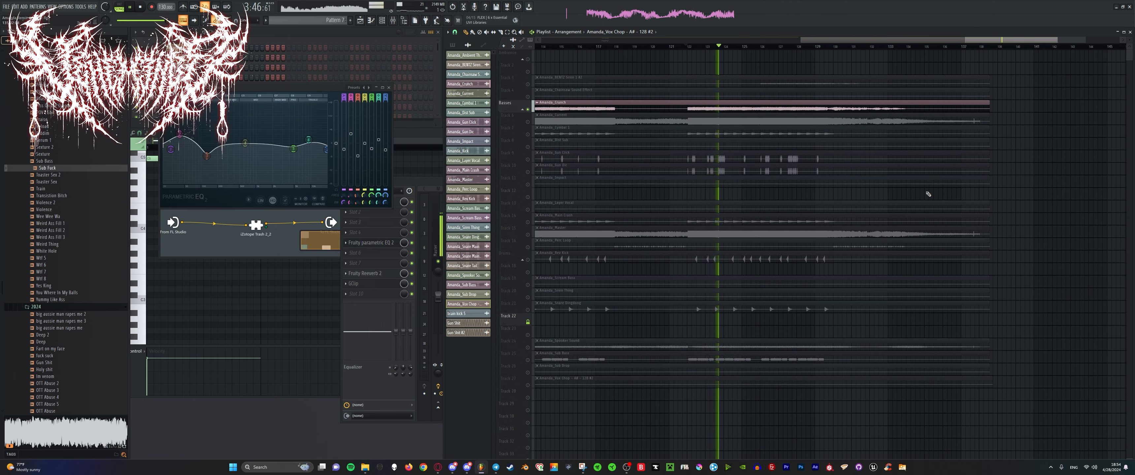
Solo the stems on Track 9 and Track 10 together and audition them in the final section.
{"action": "left_click", "coordinate": [528, 161]}
{"action": "key", "text": "space"}
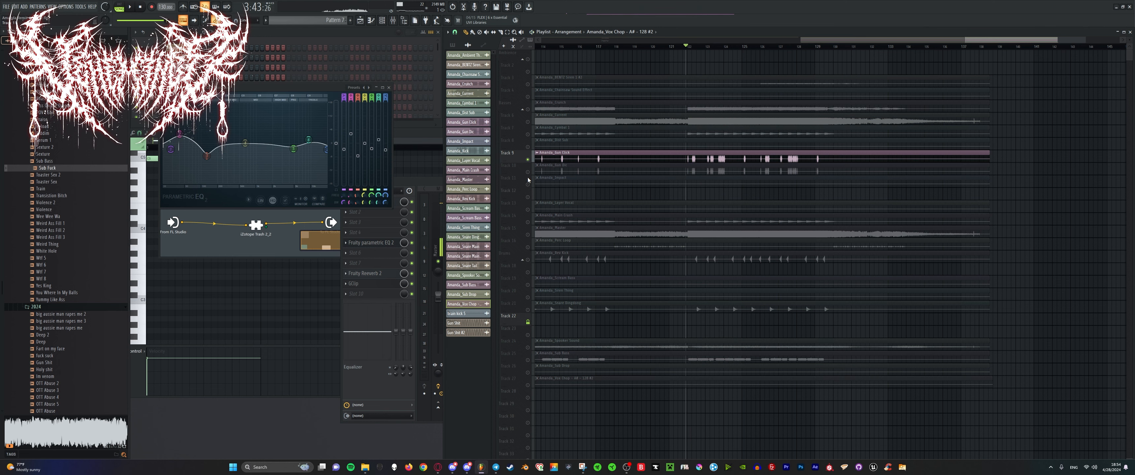
{"action": "left_click", "coordinate": [528, 173]}
{"action": "key", "text": "space"}
{"action": "scroll", "coordinate": [715, 244], "scroll_direction": "down", "scroll_amount": 2}
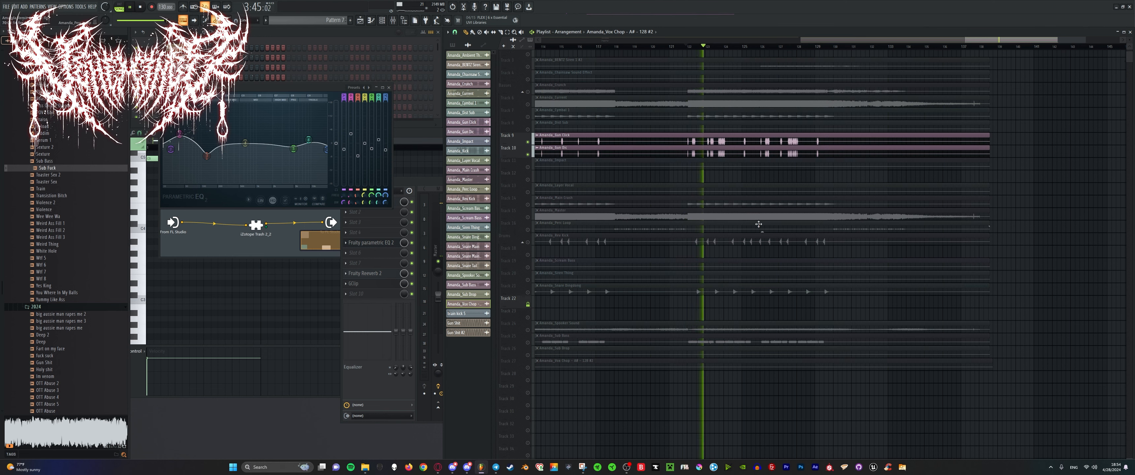
{"action": "scroll", "coordinate": [543, 306], "scroll_direction": "down", "scroll_amount": 1}
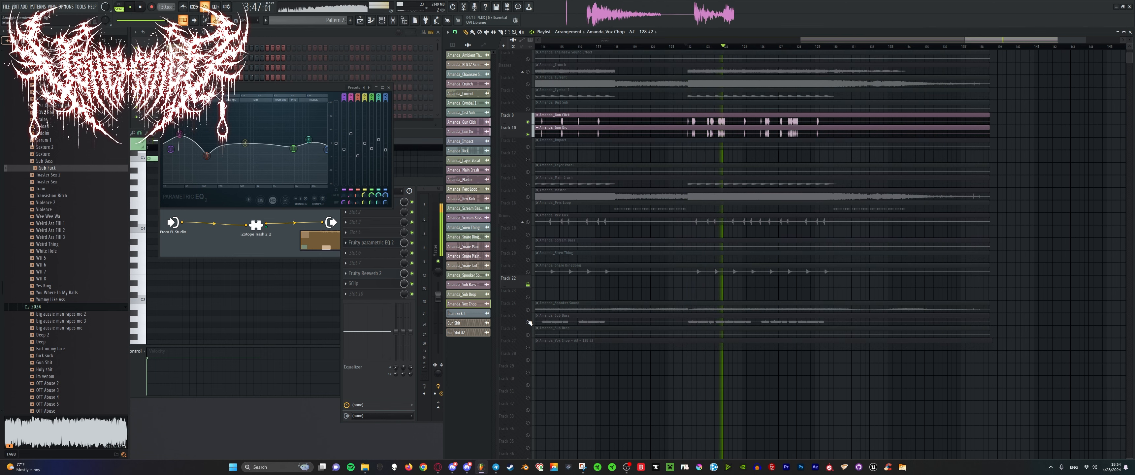
Add the Amanda_Sub Bass stem on Track 25 to the soloed tracks and audition the three together.
{"action": "left_click", "coordinate": [528, 323]}
{"action": "key", "text": "space"}
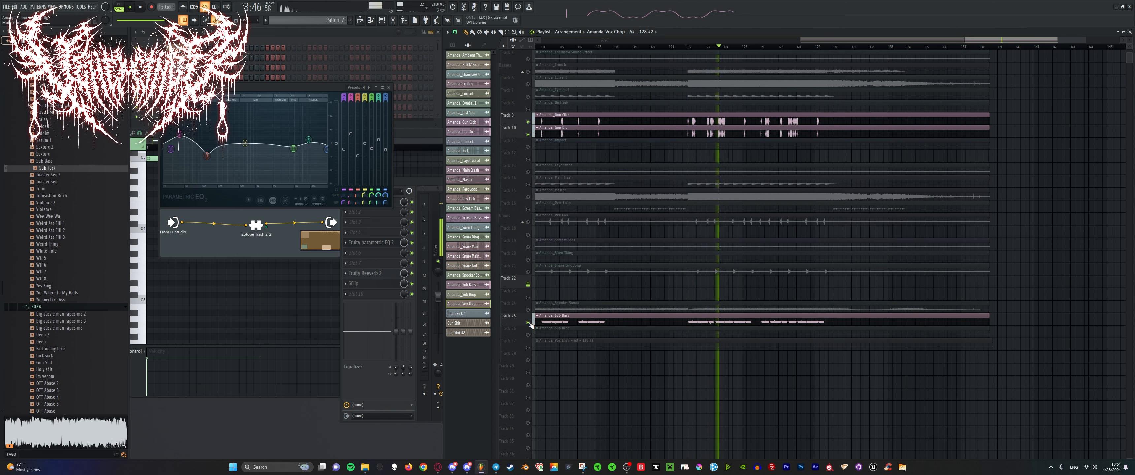
{"action": "scroll", "coordinate": [771, 230], "scroll_direction": "up", "scroll_amount": 3}
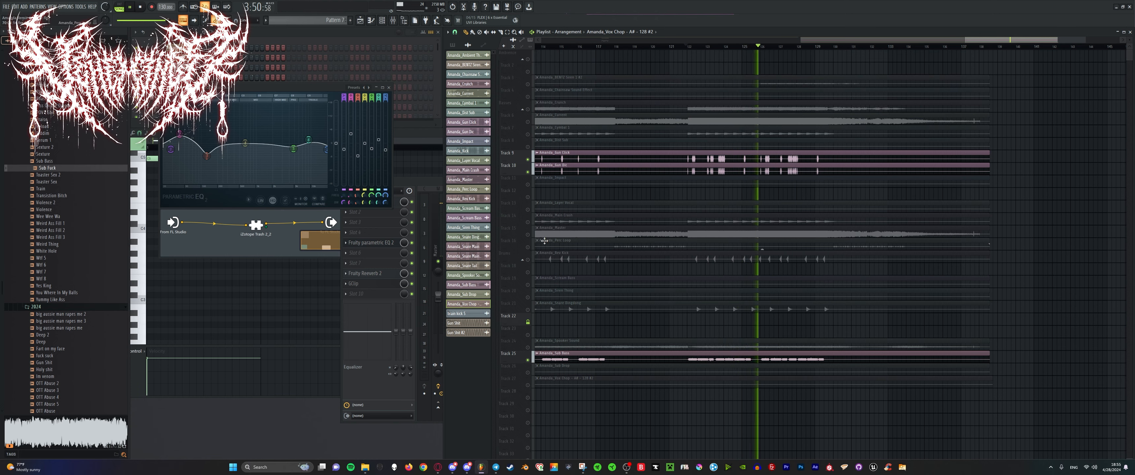
{"action": "scroll", "coordinate": [587, 246], "scroll_direction": "down", "scroll_amount": 4}
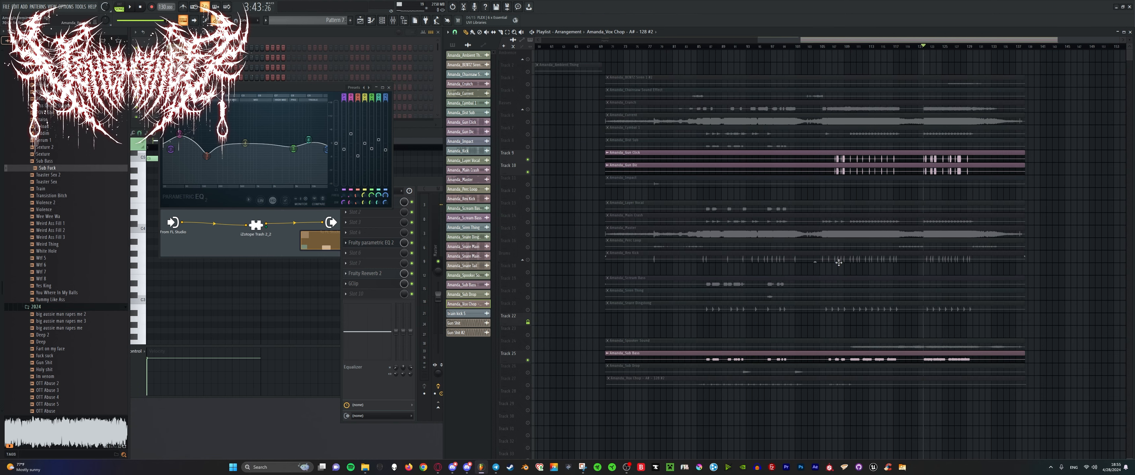
Solo the Amanda_Scream Bass stem on Track 19, audition it from its first notes, and undo the stray trim of its clip.
{"action": "right_click", "coordinate": [528, 285]}
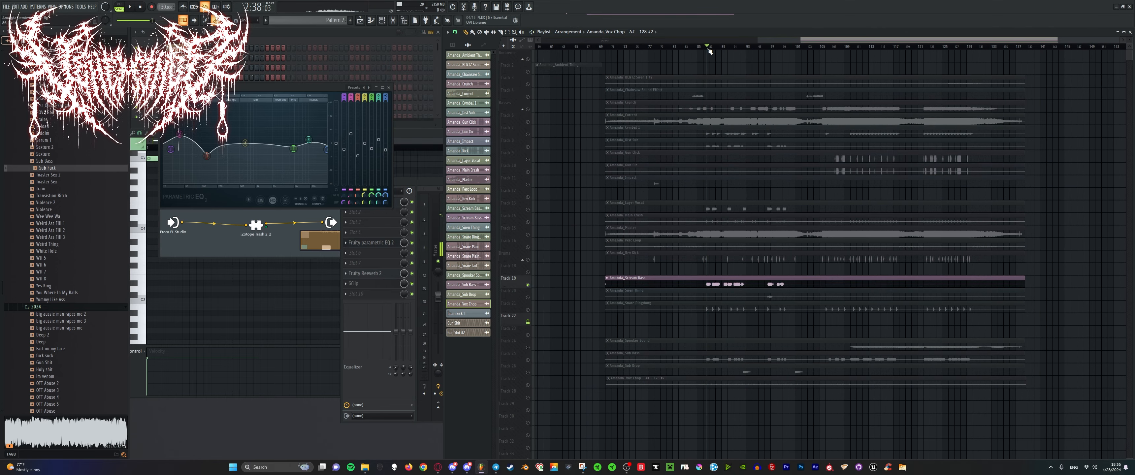
{"action": "scroll", "coordinate": [727, 111], "scroll_direction": "up", "scroll_amount": 5}
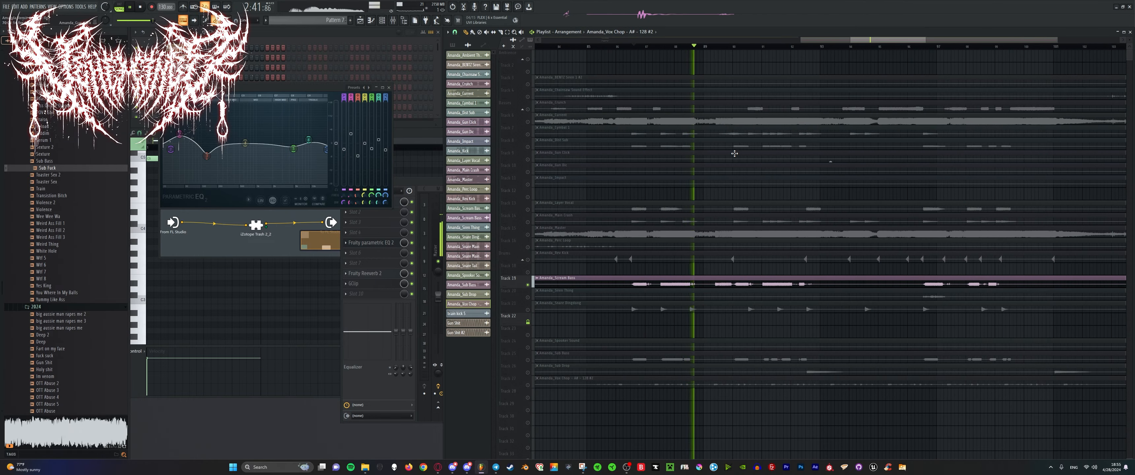
{"action": "scroll", "coordinate": [735, 153], "scroll_direction": "up", "scroll_amount": 2}
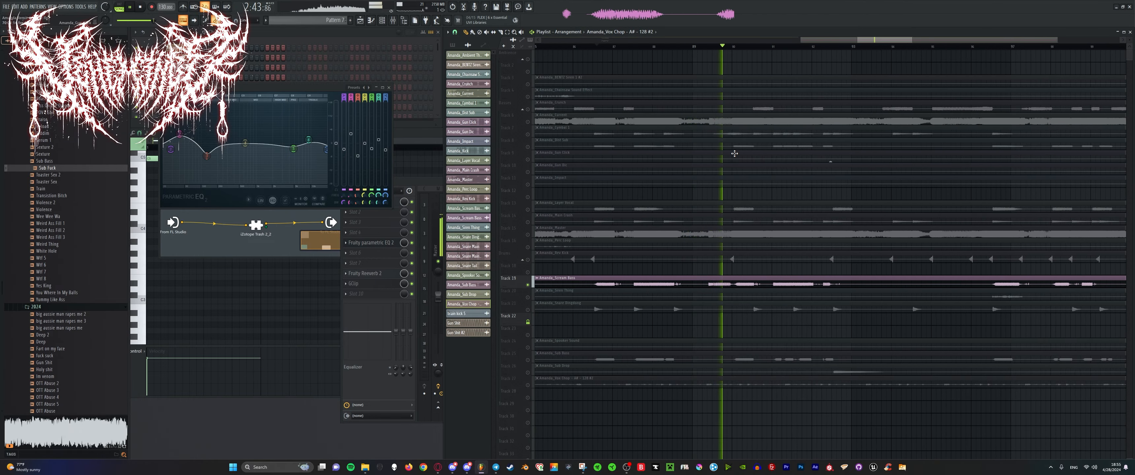
{"action": "scroll", "coordinate": [735, 153], "scroll_direction": "down", "scroll_amount": 6}
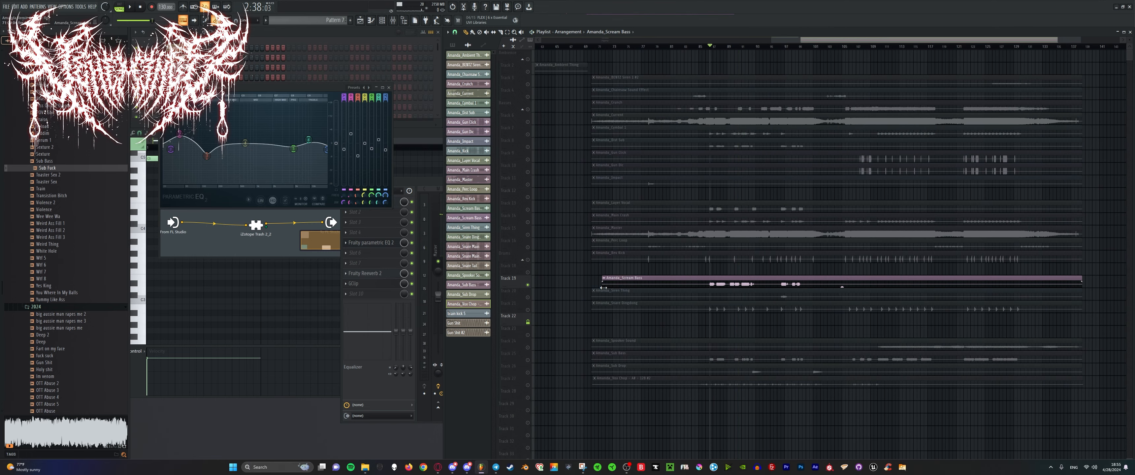
{"action": "key", "text": "ctrl+z"}
Unsolo the tracks, place an Amanda_Scream Bass clip on Track 11 around the bass pattern section, and play it in the mix.
{"action": "scroll", "coordinate": [613, 217], "scroll_direction": "down", "scroll_amount": 3}
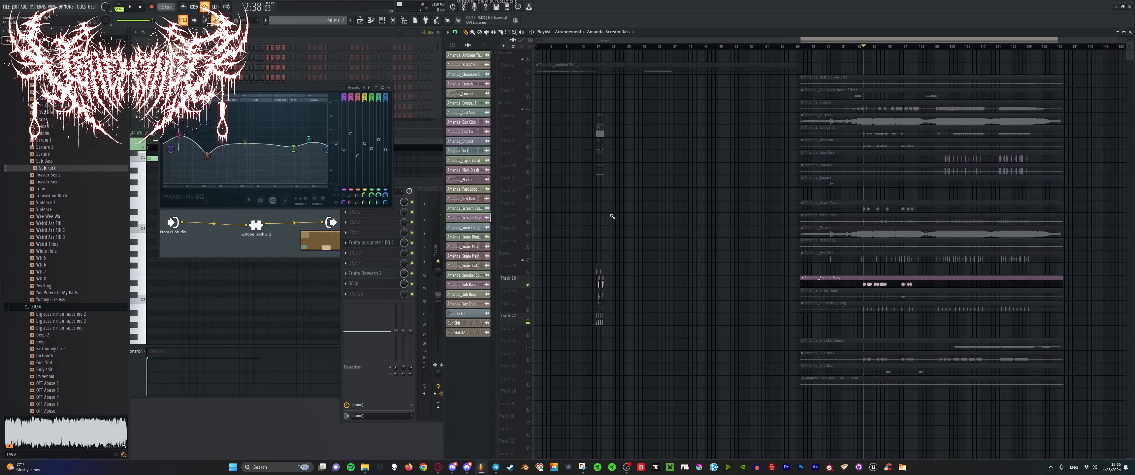
{"action": "scroll", "coordinate": [609, 215], "scroll_direction": "up", "scroll_amount": 4}
{"action": "right_click", "coordinate": [528, 185]}
{"action": "scroll", "coordinate": [546, 183], "scroll_direction": "up", "scroll_amount": 3}
{"action": "left_click", "coordinate": [611, 179]}
{"action": "left_click_drag", "start_coordinate": [919, 181], "coordinate": [774, 180]}
{"action": "scroll", "coordinate": [828, 181], "scroll_direction": "down", "scroll_amount": 4}
{"action": "key", "text": "space"}
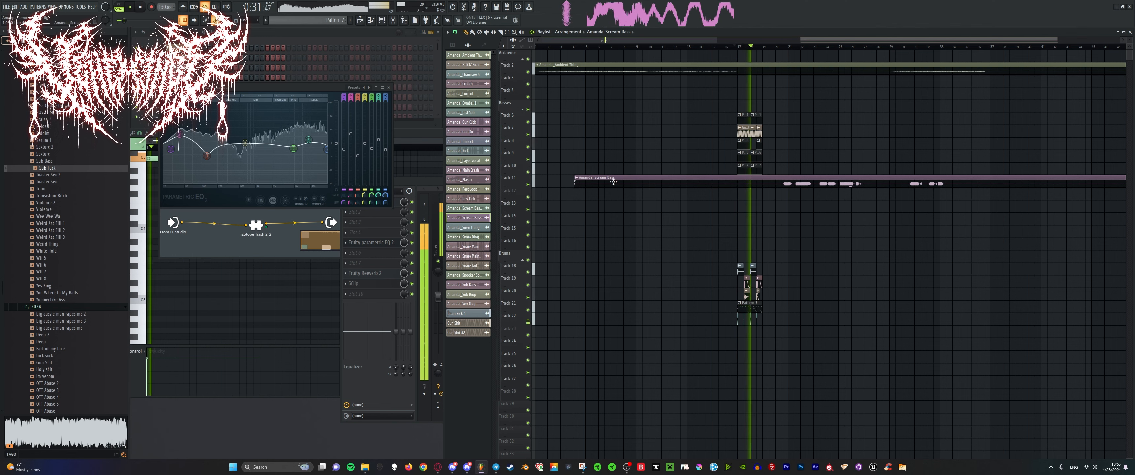
Move the Scream Bass clip on Track 11 so its audio starts with the second pattern, checking it against the mix.
{"action": "key", "text": "space"}
{"action": "left_click_drag", "start_coordinate": [574, 186], "coordinate": [696, 185]}
{"action": "key", "text": "space"}
{"action": "scroll", "coordinate": [795, 182], "scroll_direction": "up", "scroll_amount": 2}
{"action": "scroll", "coordinate": [795, 184], "scroll_direction": "up", "scroll_amount": 3}
{"action": "key", "text": "space"}
{"action": "key", "text": "space"}
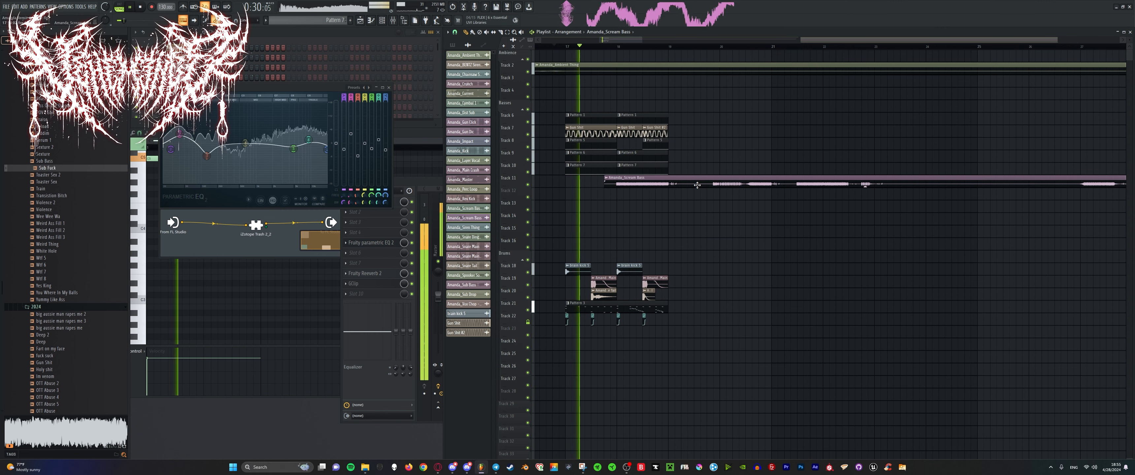
{"action": "scroll", "coordinate": [622, 185], "scroll_direction": "up", "scroll_amount": 3}
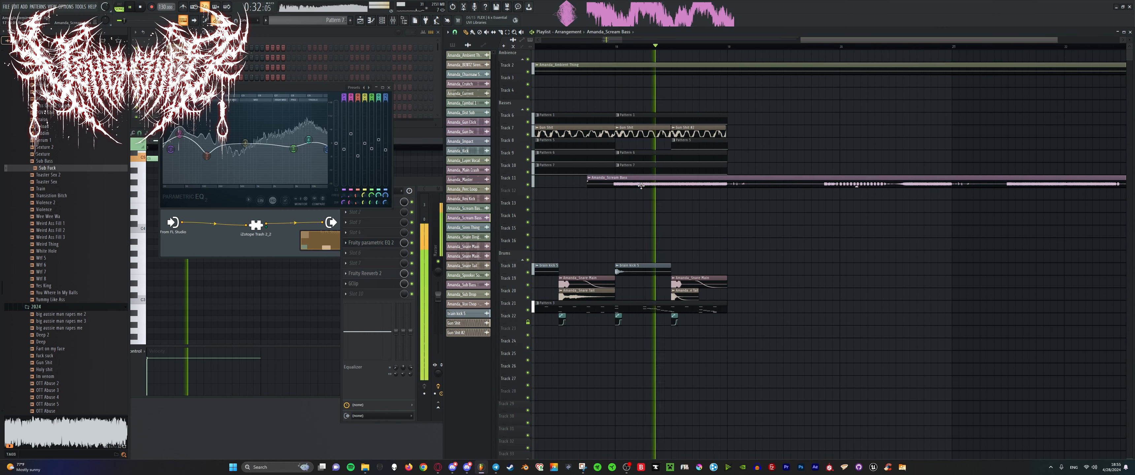
Trim the end of the Scream Bass clip on Track 11 to the end of the pattern section.
{"action": "scroll", "coordinate": [797, 195], "scroll_direction": "down", "scroll_amount": 10}
{"action": "key", "text": "space"}
{"action": "key", "text": "space"}
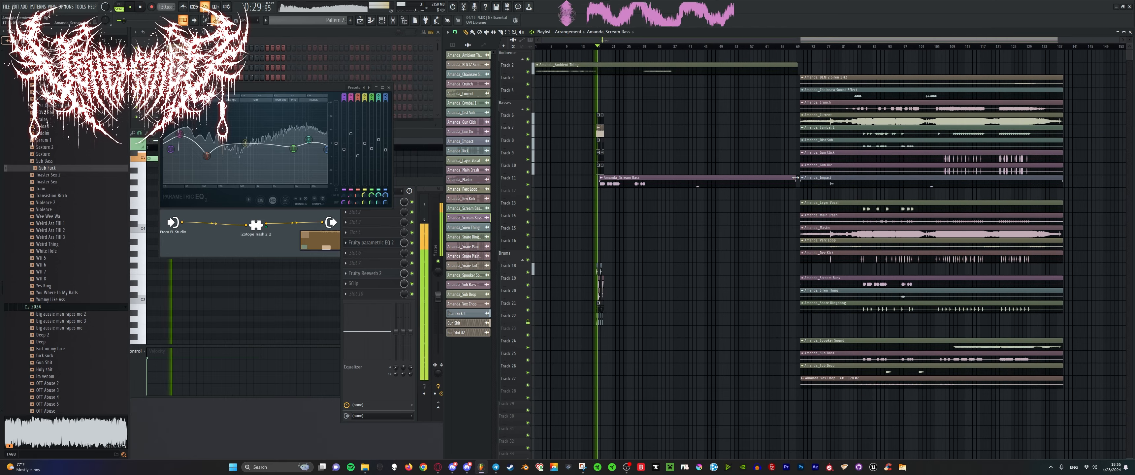
{"action": "scroll", "coordinate": [615, 192], "scroll_direction": "up", "scroll_amount": 5}
{"action": "scroll", "coordinate": [616, 192], "scroll_direction": "up", "scroll_amount": 5}
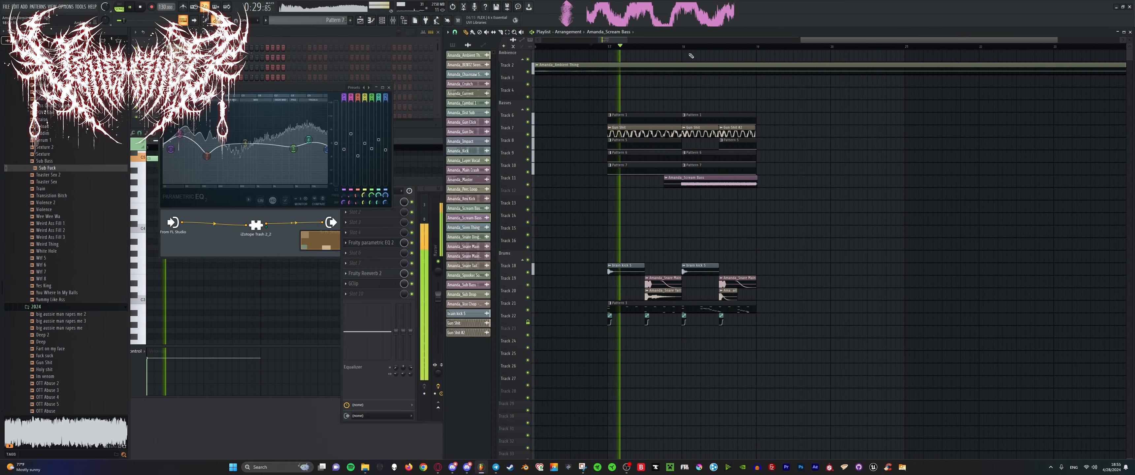
Solo Track 11 and route the Scream Bass audio clip to mixer insert 14, which feeds the Bass Bus.
{"action": "right_click", "coordinate": [530, 187]}
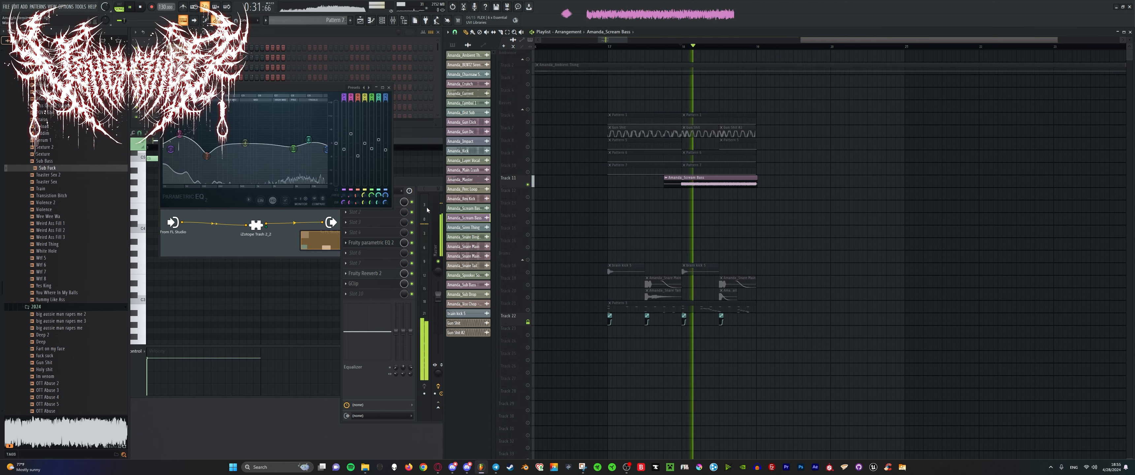
{"action": "left_click", "coordinate": [426, 184]}
{"action": "left_click_drag", "start_coordinate": [704, 184], "coordinate": [675, 208]}
{"action": "key", "text": "space"}
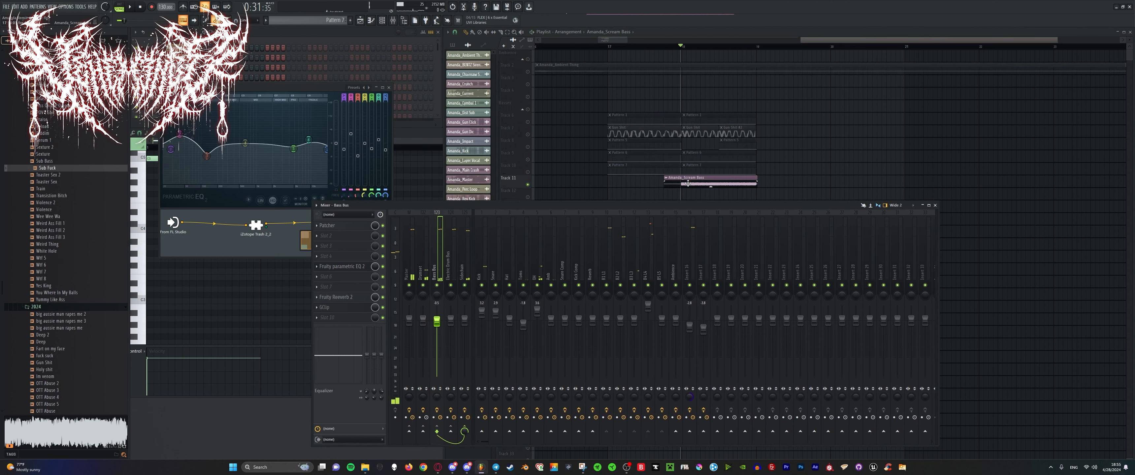
{"action": "double_click", "coordinate": [683, 178]}
{"action": "key", "text": "F9"}
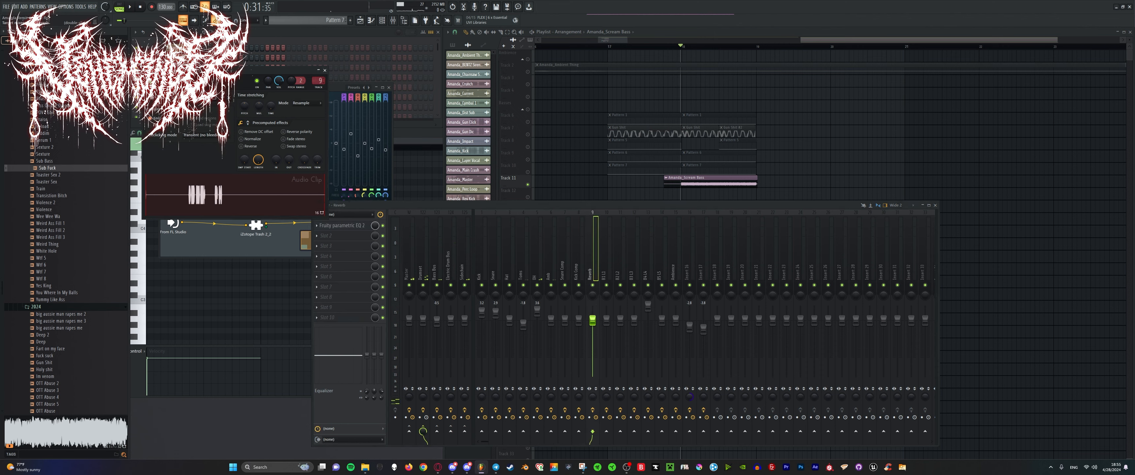
{"action": "key", "text": "space"}
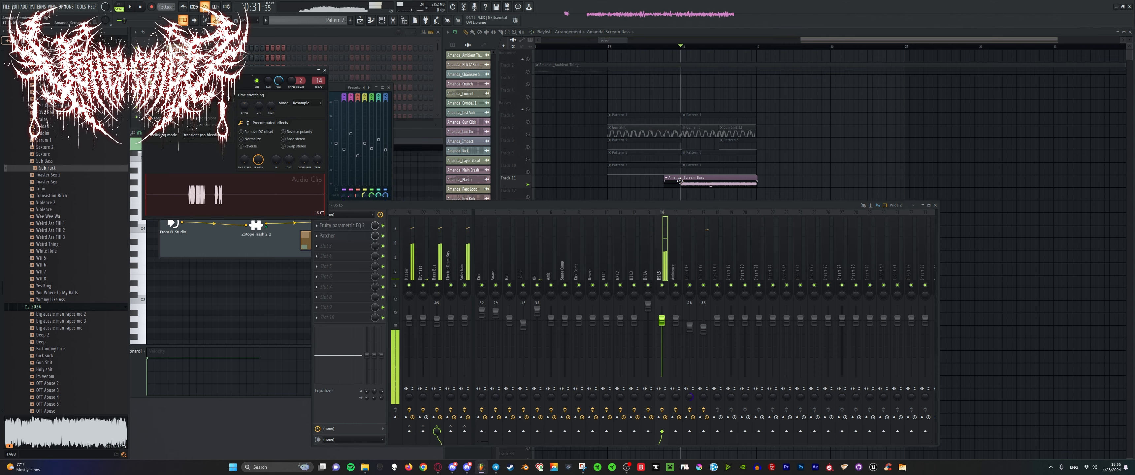
Move the Scream Bass clip's audio to the section start, make it unique, and stretch it to twice its length.
{"action": "left_click", "coordinate": [712, 186]}
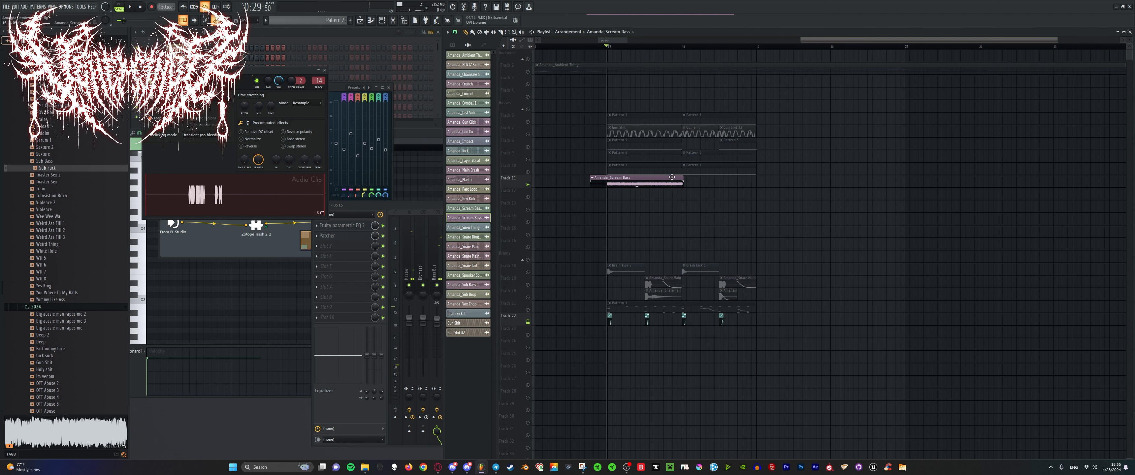
{"action": "left_click", "coordinate": [595, 180]}
{"action": "left_click", "coordinate": [617, 235]}
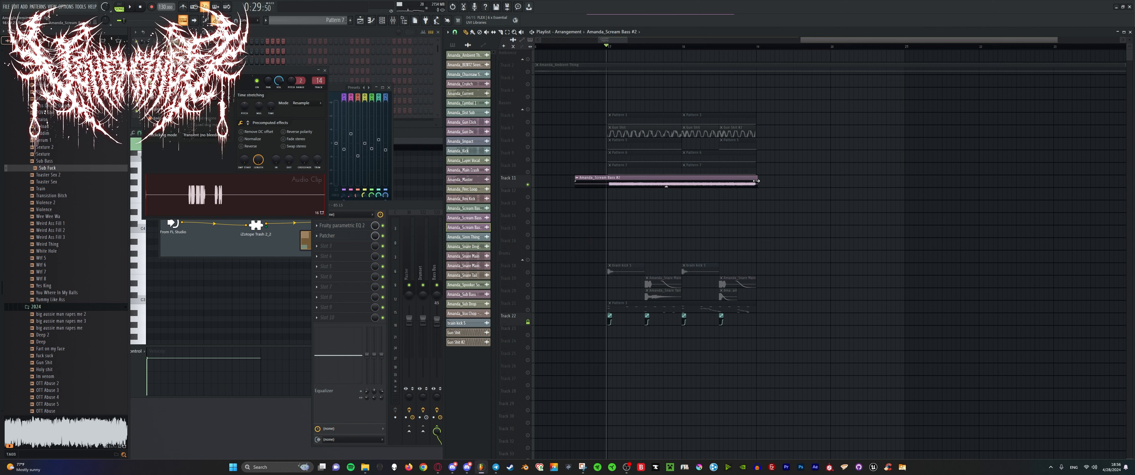
{"action": "key", "text": "space"}
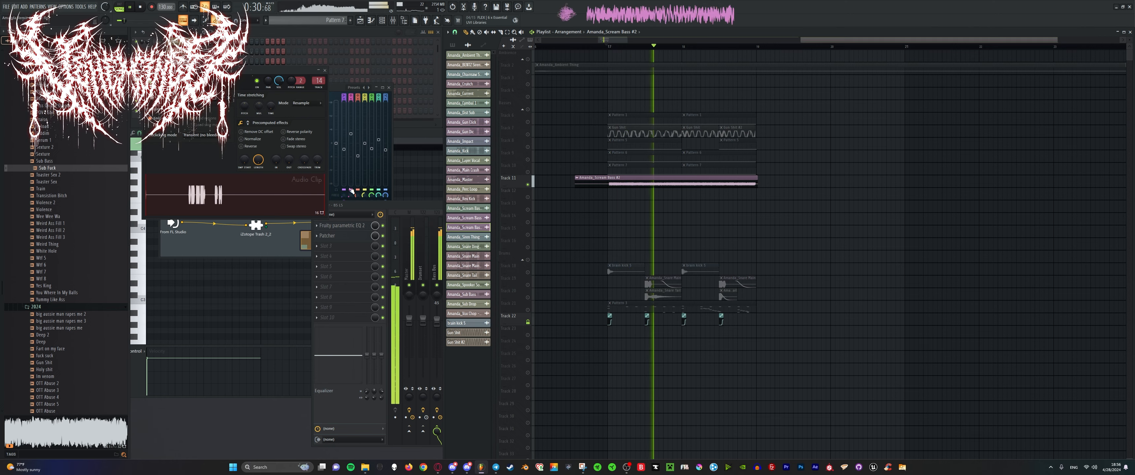
Add a Fruity Parametric EQ 2 to the Scream Bass insert and cut a wide band in the low mids.
{"action": "left_click", "coordinate": [362, 203]}
{"action": "left_click", "coordinate": [346, 246]}
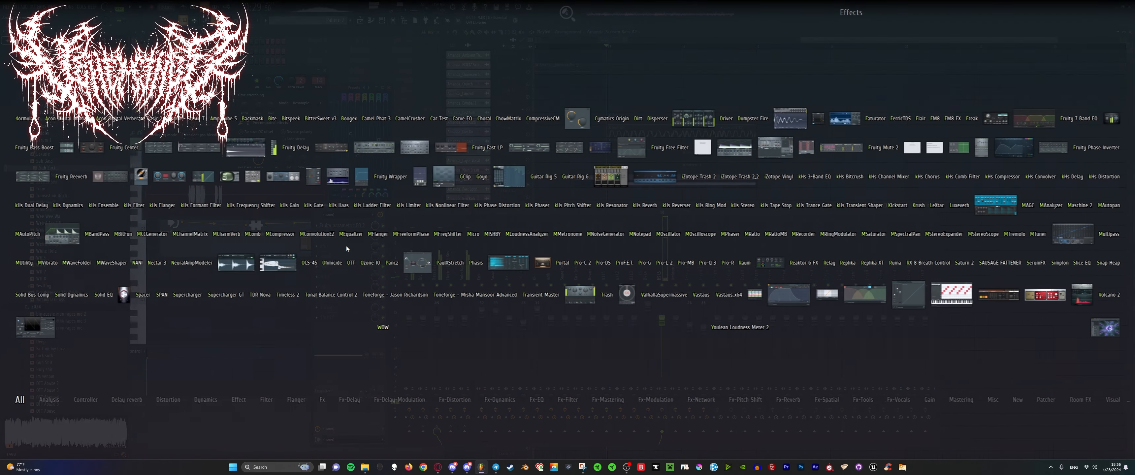
{"action": "left_click", "coordinate": [1006, 147]}
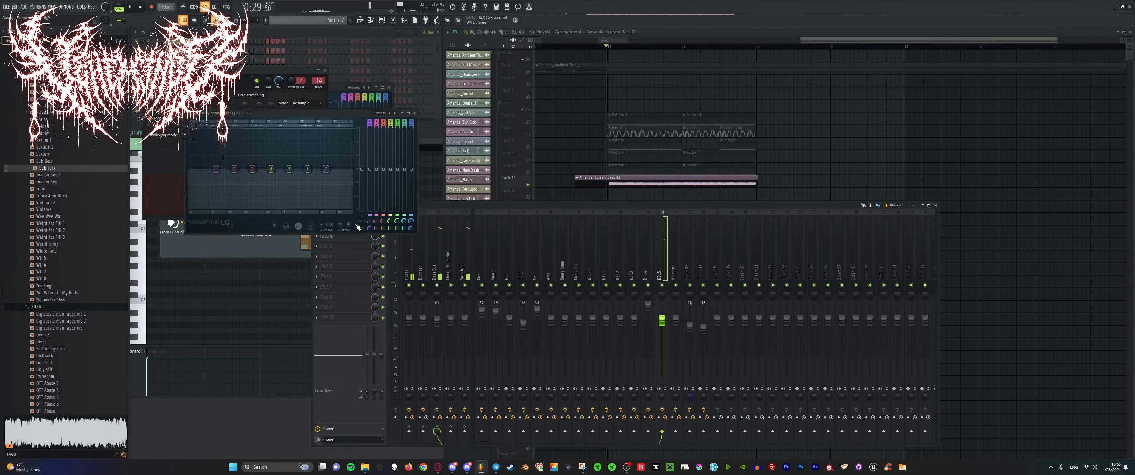
{"action": "key", "text": "space"}
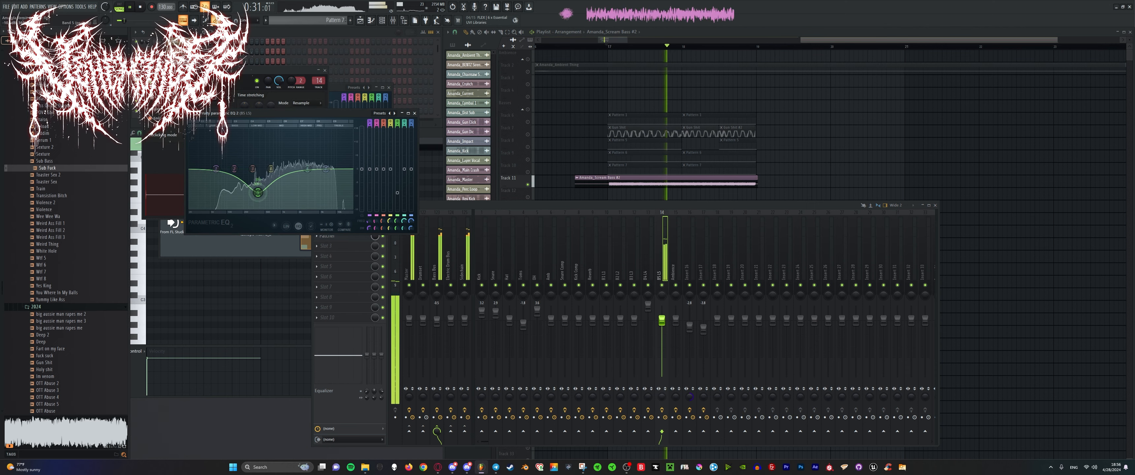
{"action": "left_click_drag", "start_coordinate": [258, 192], "coordinate": [258, 188]}
Unsolo Track 11, then slightly boost the Scream Bass mids and cut its highs in the EQ while the full mix plays.
{"action": "left_click", "coordinate": [522, 186]}
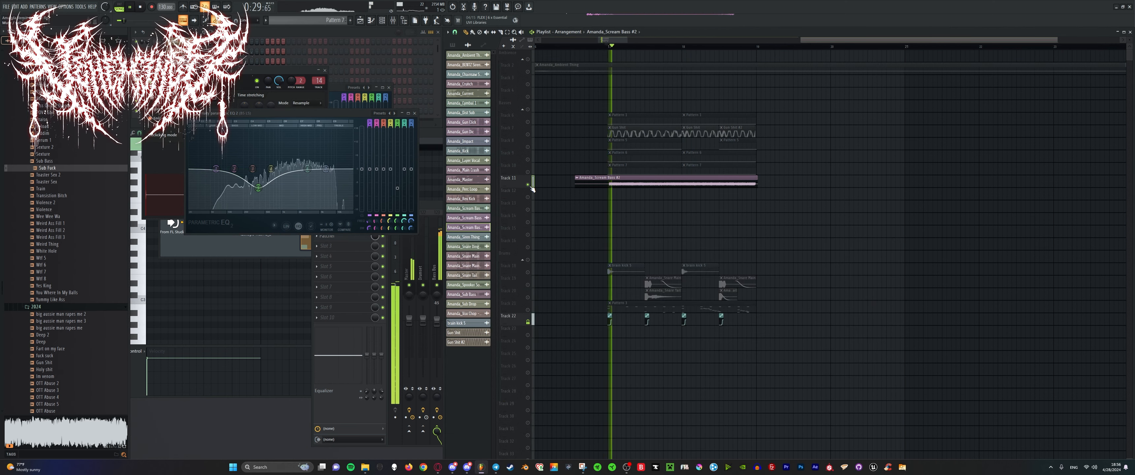
{"action": "left_click", "coordinate": [588, 48]}
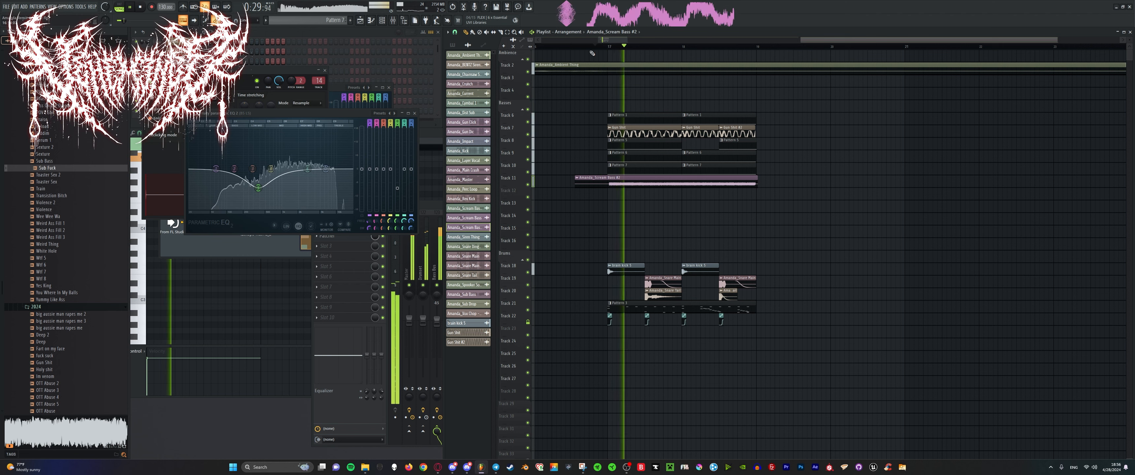
{"action": "left_click_drag", "start_coordinate": [271, 169], "coordinate": [343, 176]}
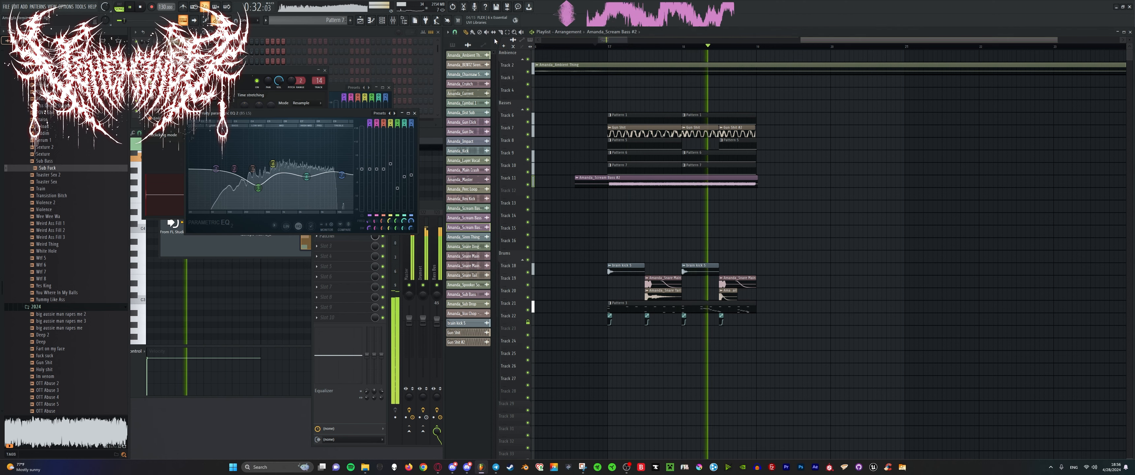
Play back the pattern section to check the equalized Scream Bass layer in the full mix.
{"action": "key", "text": "space"}
{"action": "scroll", "coordinate": [671, 206], "scroll_direction": "up", "scroll_amount": 2}
{"action": "scroll", "coordinate": [696, 223], "scroll_direction": "down", "scroll_amount": 3}
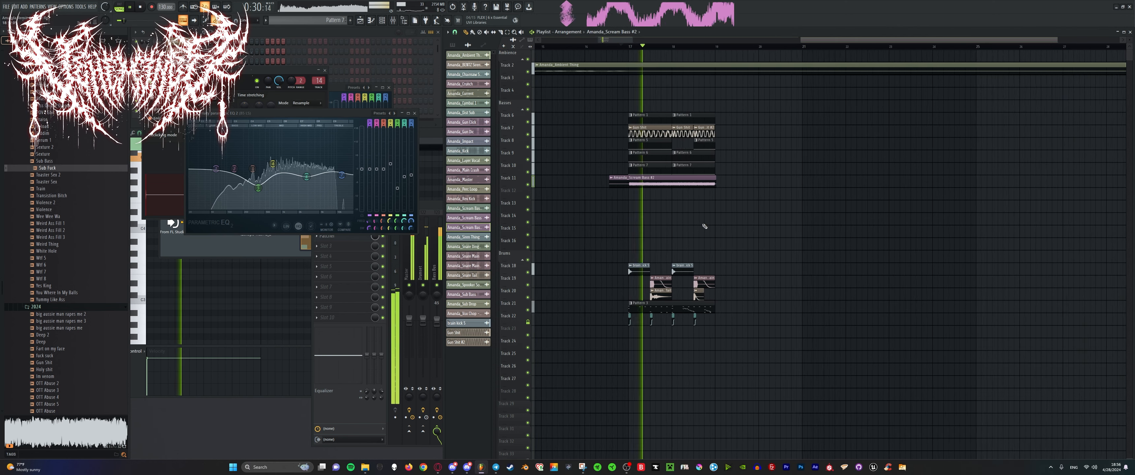
{"action": "scroll", "coordinate": [705, 226], "scroll_direction": "up", "scroll_amount": 4}
{"action": "left_click", "coordinate": [833, 229]}
{"action": "right_click", "coordinate": [835, 230]}
{"action": "scroll", "coordinate": [808, 271], "scroll_direction": "down", "scroll_amount": 4}
{"action": "scroll", "coordinate": [806, 274], "scroll_direction": "up", "scroll_amount": 2}
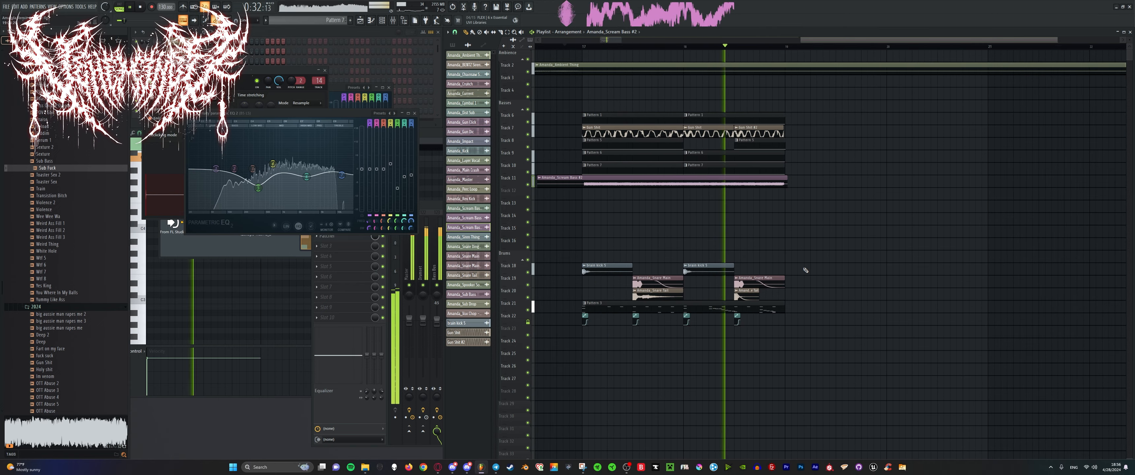
{"action": "scroll", "coordinate": [754, 274], "scroll_direction": "down", "scroll_amount": 5}
{"action": "scroll", "coordinate": [744, 271], "scroll_direction": "down", "scroll_amount": 1}
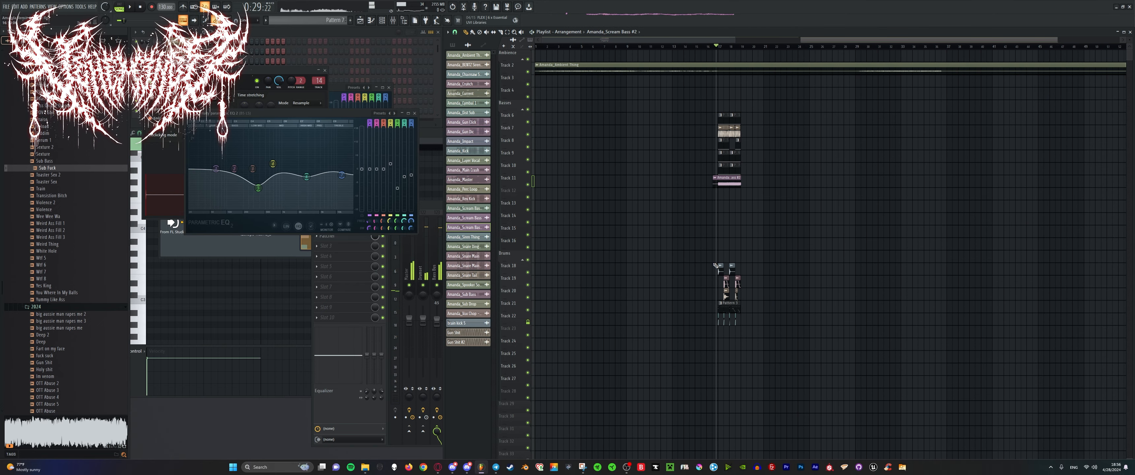
Solo the fourth bass layer's mixer insert, cut its highs in Fruity Parametric EQ 2, and return to the full mix.
{"action": "left_click", "coordinate": [434, 210]}
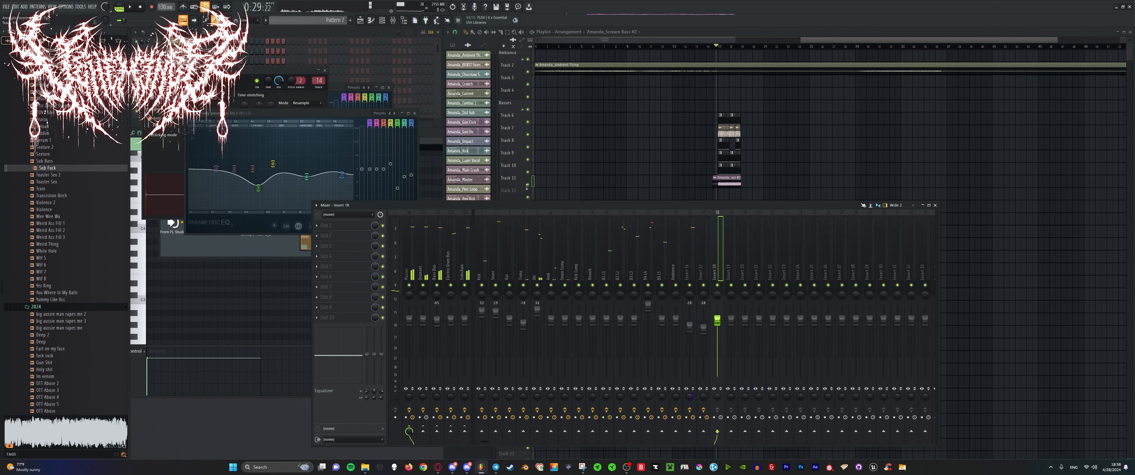
{"action": "left_click_drag", "start_coordinate": [683, 203], "coordinate": [663, 202]}
{"action": "left_click", "coordinate": [628, 292]}
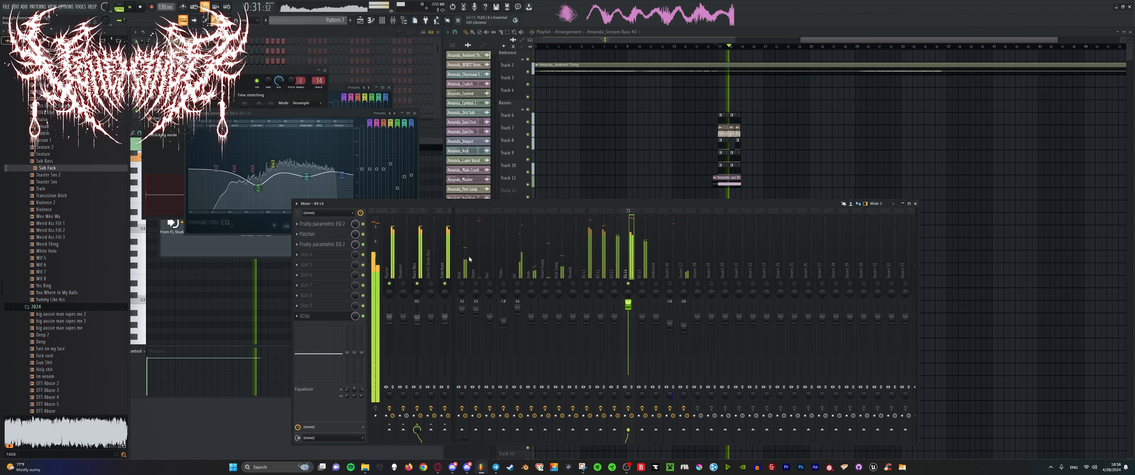
{"action": "left_click", "coordinate": [322, 223]}
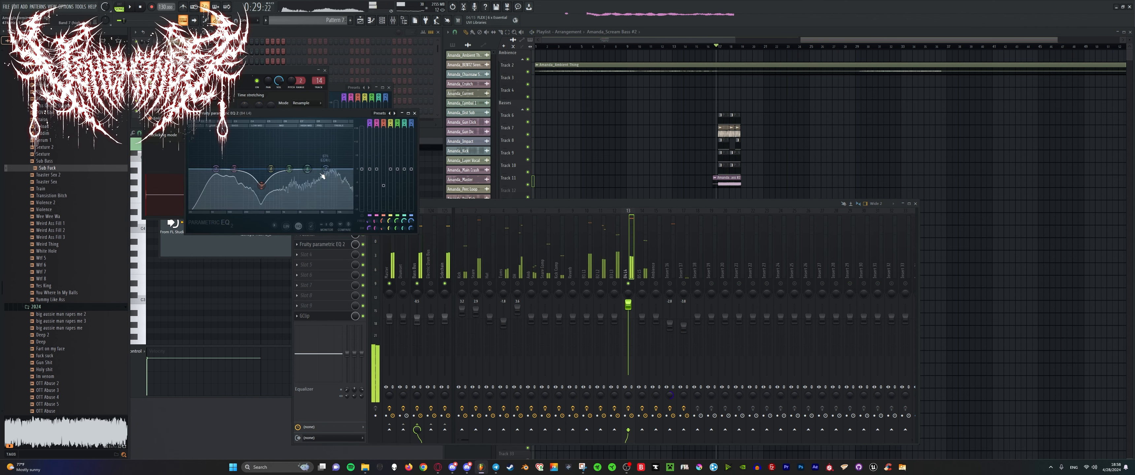
{"action": "left_click_drag", "start_coordinate": [334, 178], "coordinate": [328, 177]}
{"action": "right_click", "coordinate": [629, 283]}
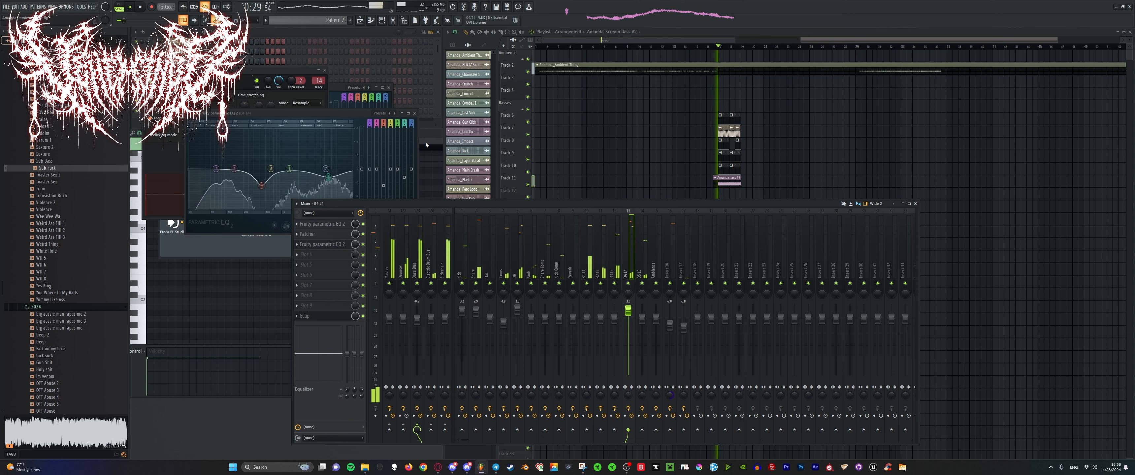
Lower the Bass Bus level slightly in the mixer and save the project.
{"action": "left_click_drag", "start_coordinate": [417, 320], "coordinate": [417, 324]}
{"action": "key", "text": "ctrl+s"}
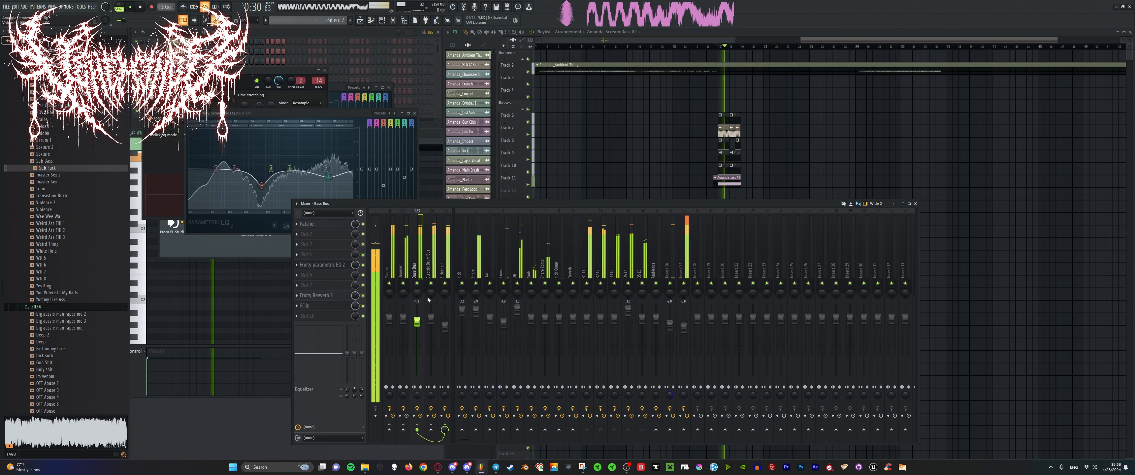
Add iZotope Trash 2_2 to the Bass Bus Patcher, inserting it after CamelCrusher and before the output to FL Studio.
{"action": "left_click", "coordinate": [336, 226]}
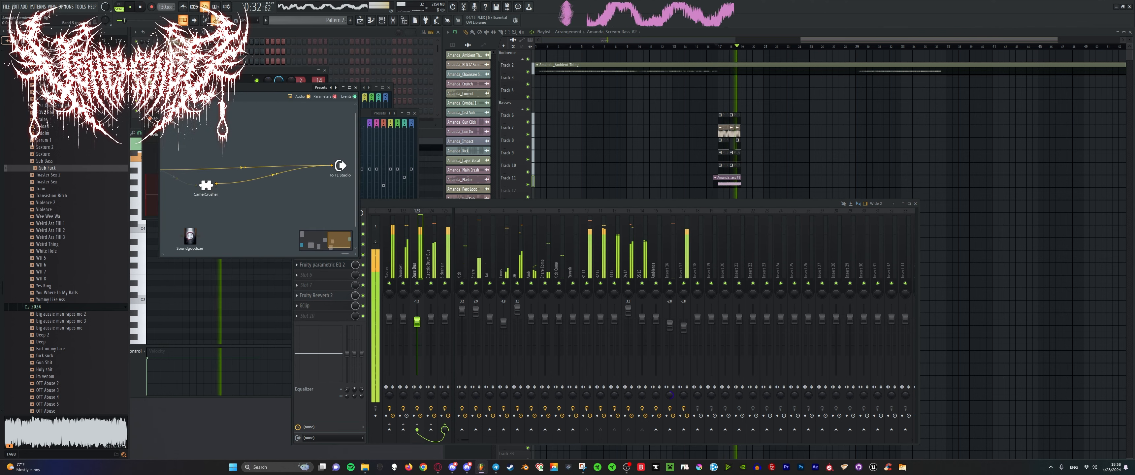
{"action": "left_click", "coordinate": [415, 20]}
{"action": "left_click", "coordinate": [425, 20]}
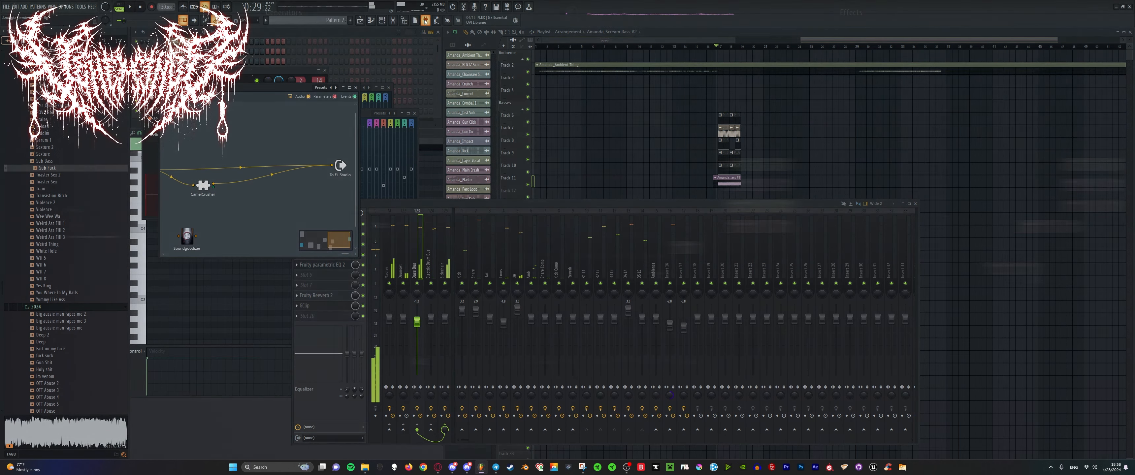
{"action": "left_click", "coordinate": [425, 21]}
{"action": "type", "text": "trasd"}
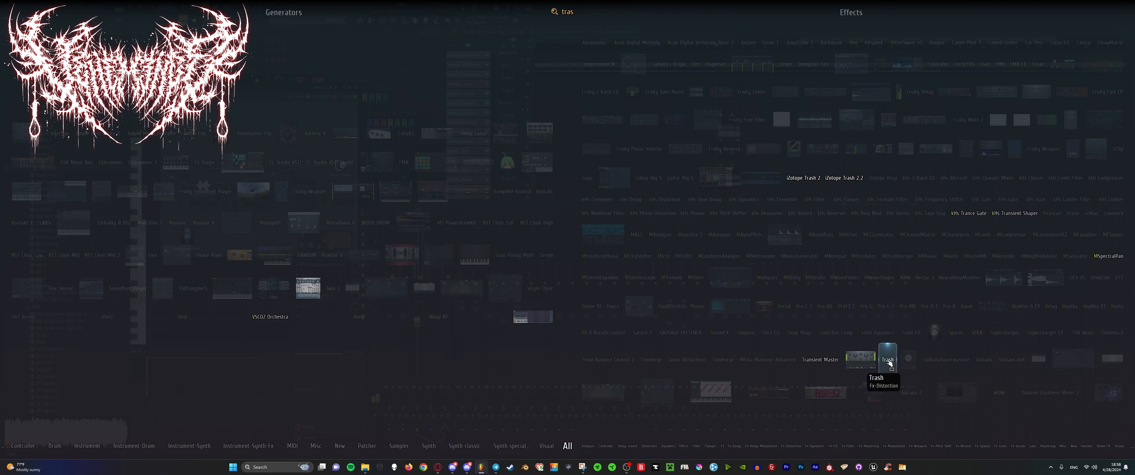
{"action": "left_click_drag", "start_coordinate": [843, 177], "coordinate": [314, 182]}
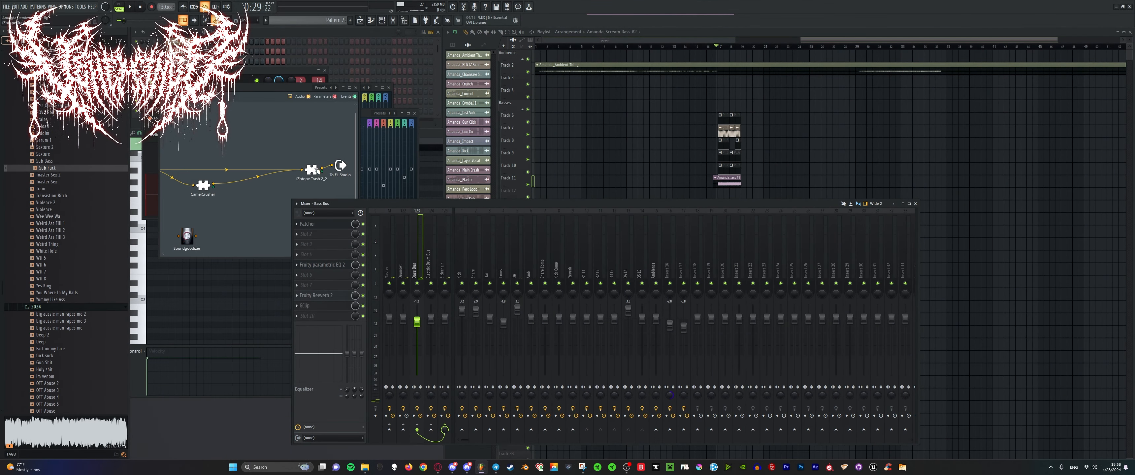
{"action": "left_click_drag", "start_coordinate": [316, 171], "coordinate": [269, 168]}
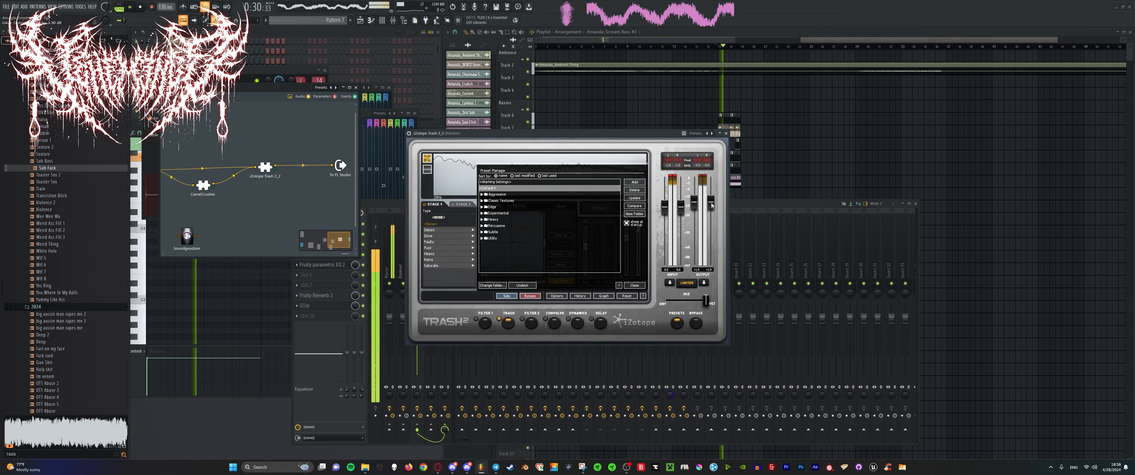
Close Trash's Preset Manager and adjust its output level while playing back the bass section.
{"action": "left_click", "coordinate": [635, 285]}
{"action": "left_click_drag", "start_coordinate": [545, 136], "coordinate": [542, 136]}
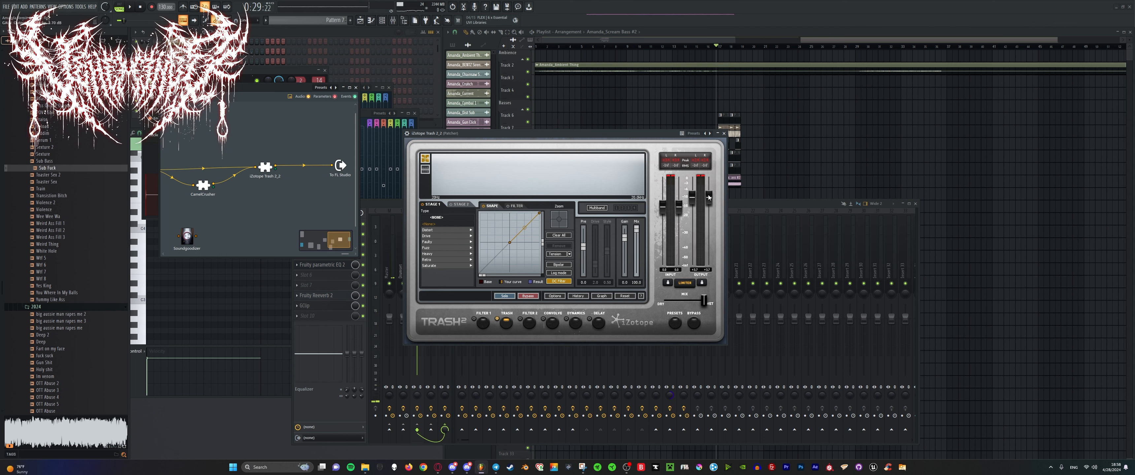
{"action": "left_click_drag", "start_coordinate": [646, 136], "coordinate": [643, 135]}
{"action": "key", "text": "space"}
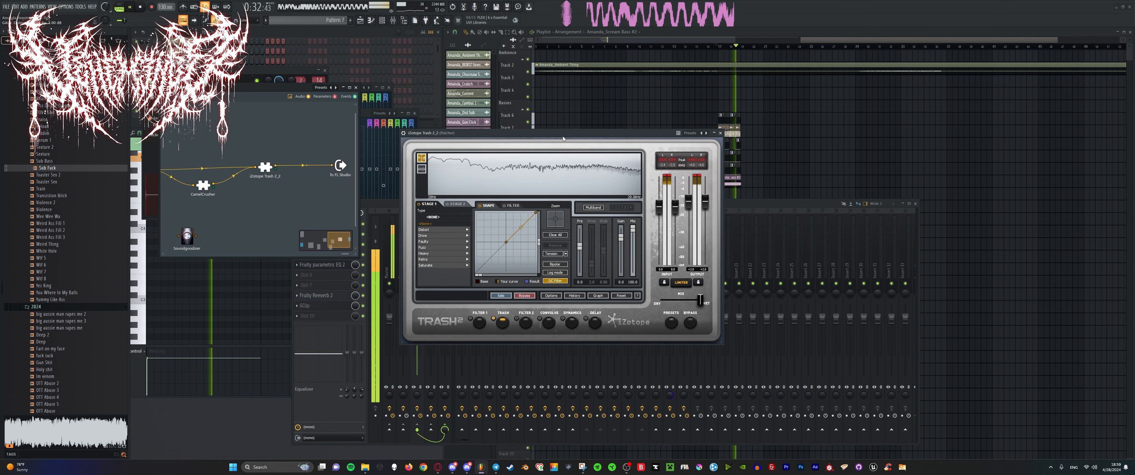
{"action": "key", "text": "space"}
{"action": "left_click_drag", "start_coordinate": [566, 134], "coordinate": [556, 133]}
Load the Cactus distortion algorithm from the Distort category into Trash's Stage 1 and lower the stage's mix.
{"action": "left_click", "coordinate": [432, 235]}
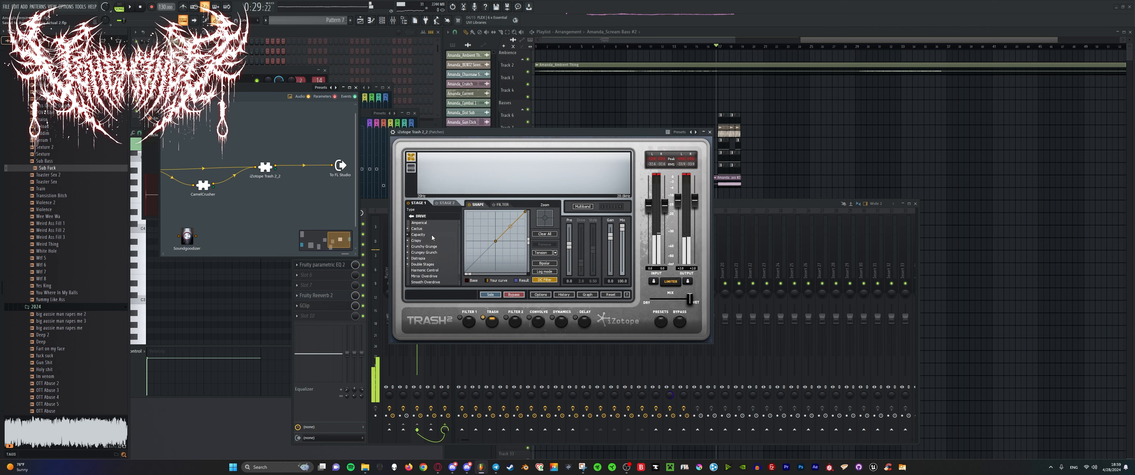
{"action": "left_click", "coordinate": [430, 230]}
{"action": "key", "text": "space"}
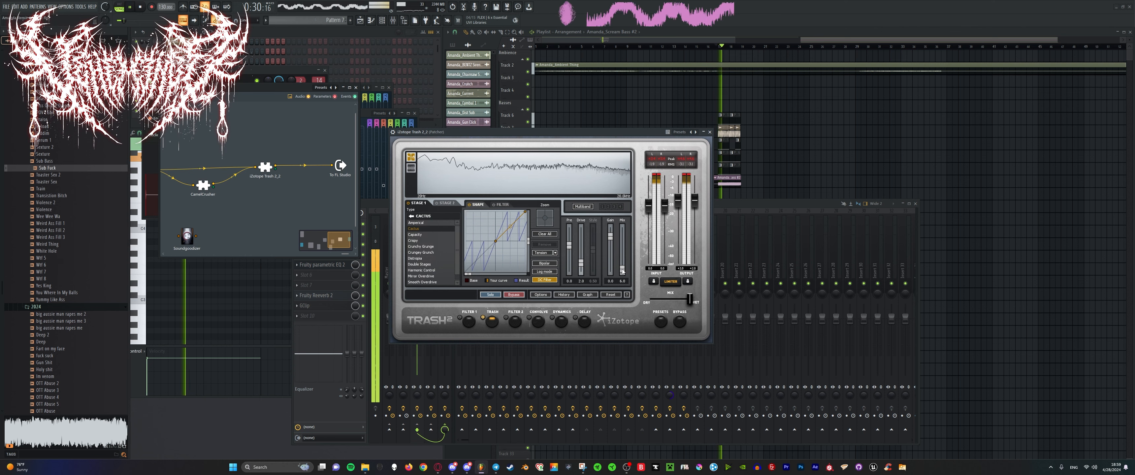
Enable Trash's Convolve module at a low mix and audition amp impulse responses, settling on Chelsea 2x10.
{"action": "left_click", "coordinate": [539, 323]}
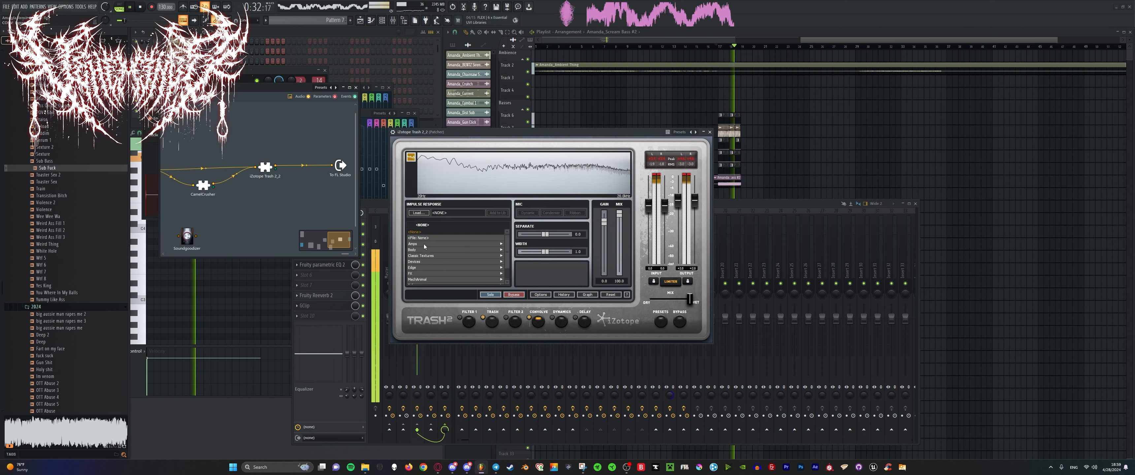
{"action": "left_click_drag", "start_coordinate": [620, 255], "coordinate": [622, 263]}
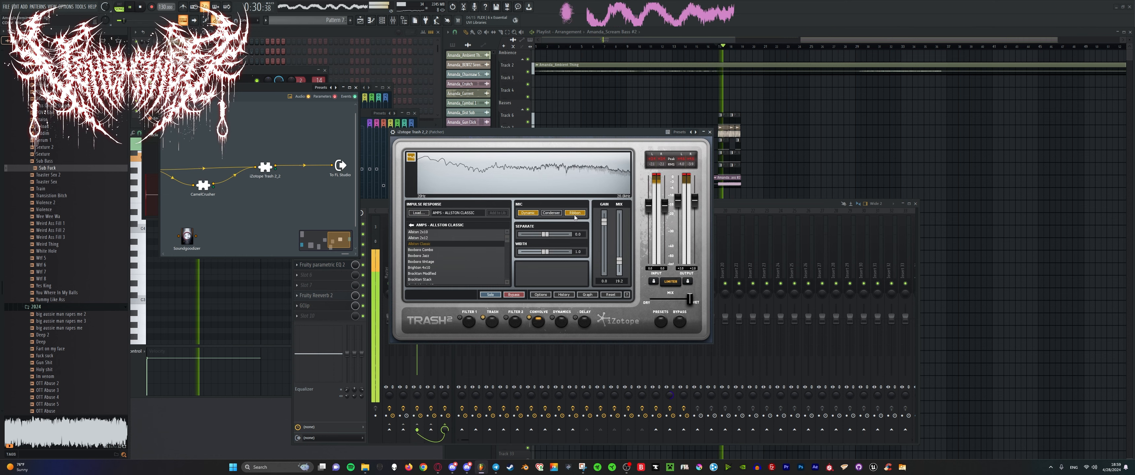
{"action": "left_click", "coordinate": [436, 255]}
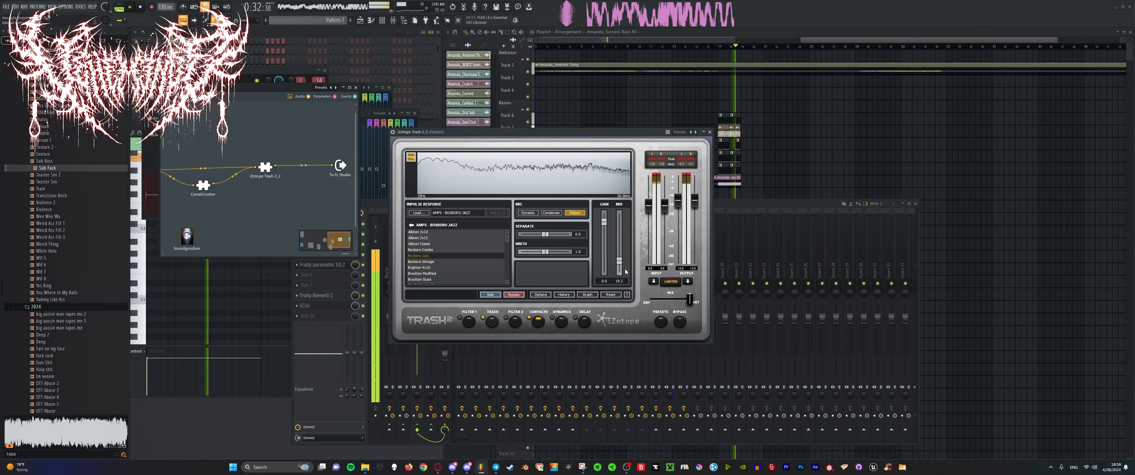
{"action": "left_click_drag", "start_coordinate": [264, 167], "coordinate": [262, 174]}
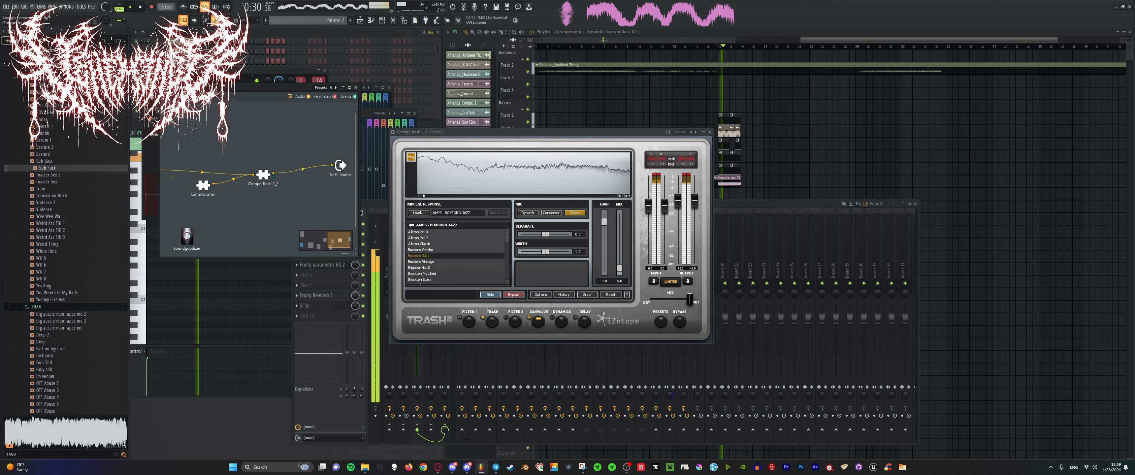
{"action": "key", "text": "space"}
{"action": "scroll", "coordinate": [443, 253], "scroll_direction": "down", "scroll_amount": 1}
{"action": "left_click", "coordinate": [443, 252]}
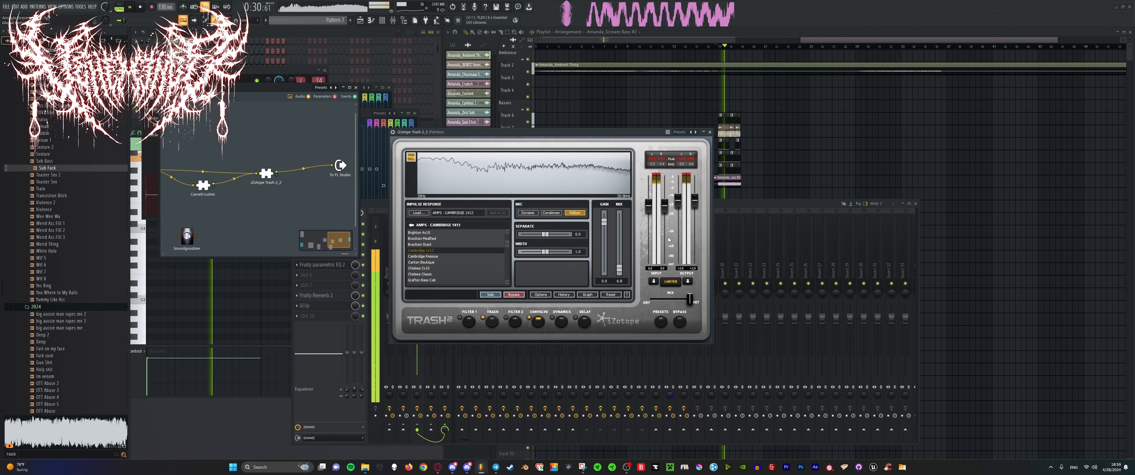
{"action": "scroll", "coordinate": [470, 249], "scroll_direction": "down", "scroll_amount": 1}
{"action": "left_click", "coordinate": [470, 248]}
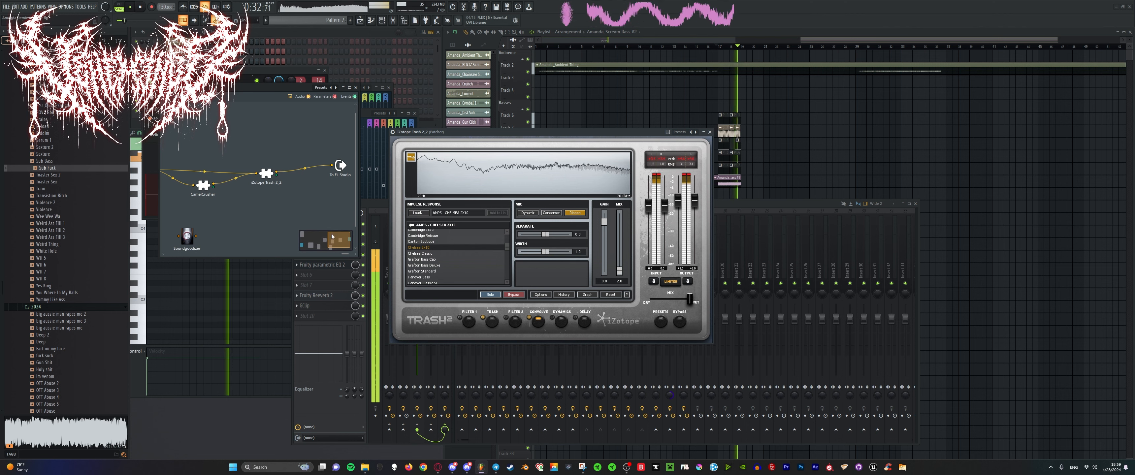
Route a parallel signal around Trash to the Patcher's To FL Studio output and play back the full mix.
{"action": "left_click_drag", "start_coordinate": [333, 237], "coordinate": [325, 237]}
{"action": "left_click_drag", "start_coordinate": [244, 169], "coordinate": [356, 144]}
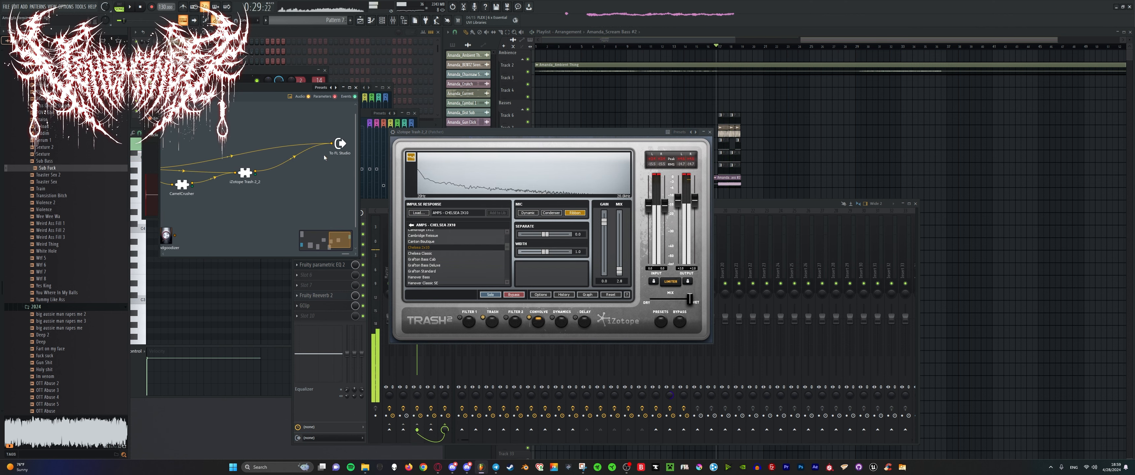
{"action": "key", "text": "space"}
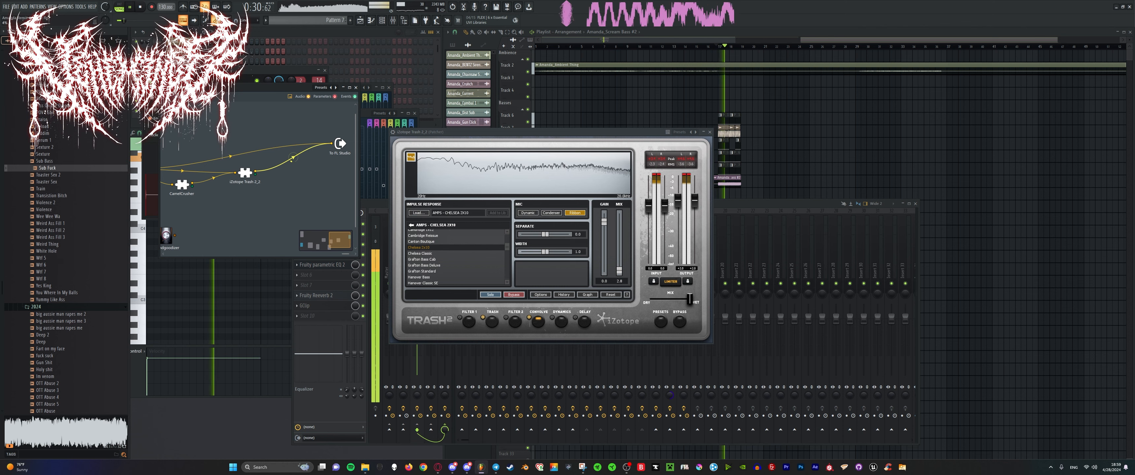
{"action": "key", "text": "space"}
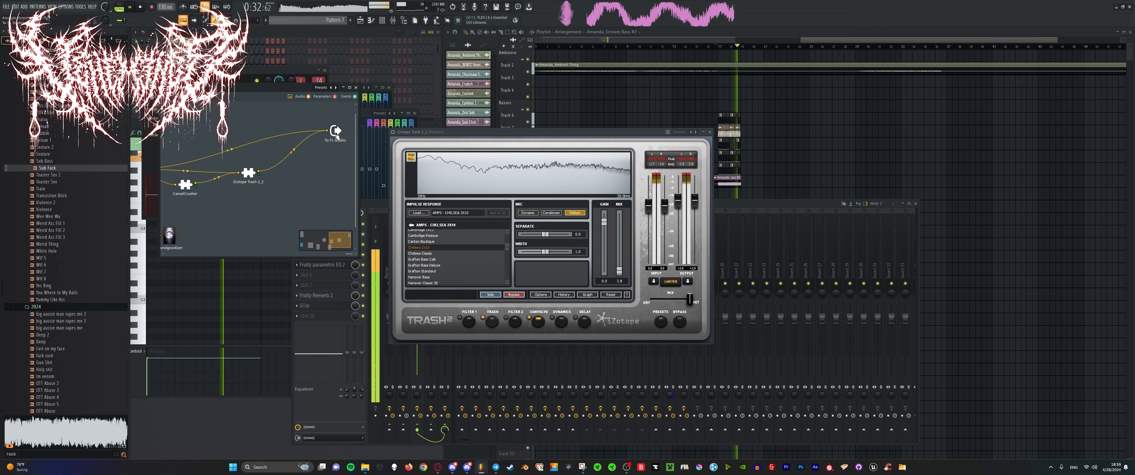
{"action": "key", "text": "space"}
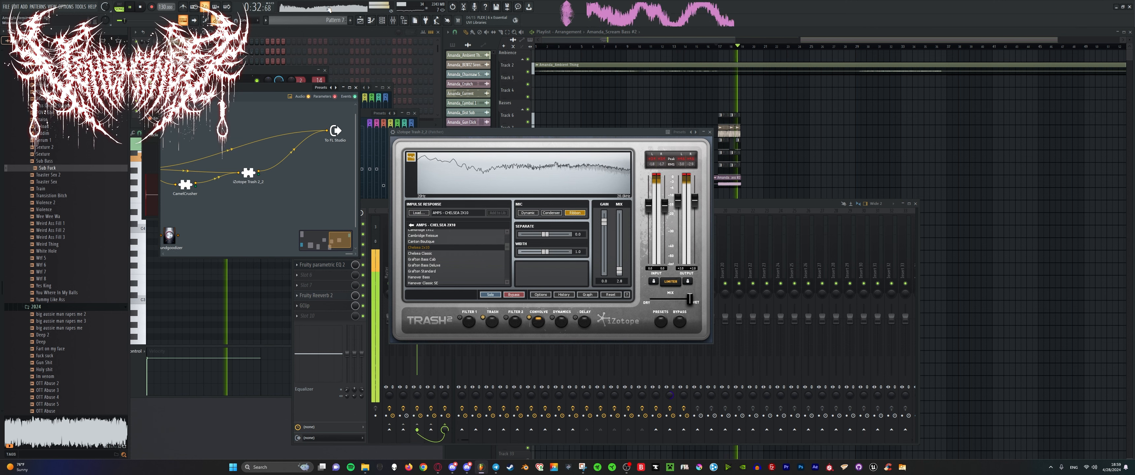
{"action": "key", "text": "space"}
{"action": "key", "text": "space"}
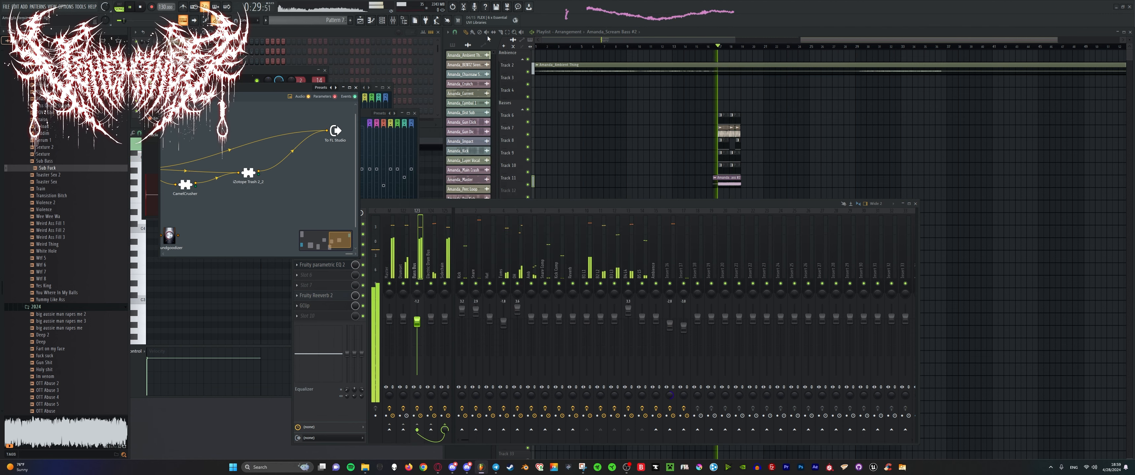
Solo the drum pattern's playlist track and open Pattern 3's EZdrummer 3 notes in the piano roll.
{"action": "left_click", "coordinate": [488, 39]}
{"action": "scroll", "coordinate": [755, 207], "scroll_direction": "down", "scroll_amount": 3}
{"action": "scroll", "coordinate": [755, 208], "scroll_direction": "up", "scroll_amount": 3}
{"action": "key", "text": "space"}
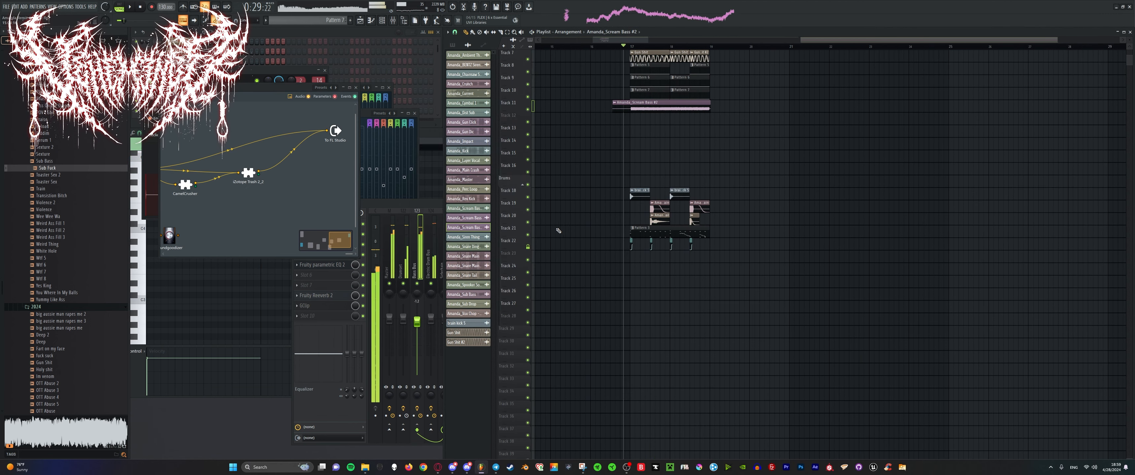
{"action": "right_click", "coordinate": [528, 235]}
{"action": "key", "text": "space"}
{"action": "double_click", "coordinate": [636, 228]}
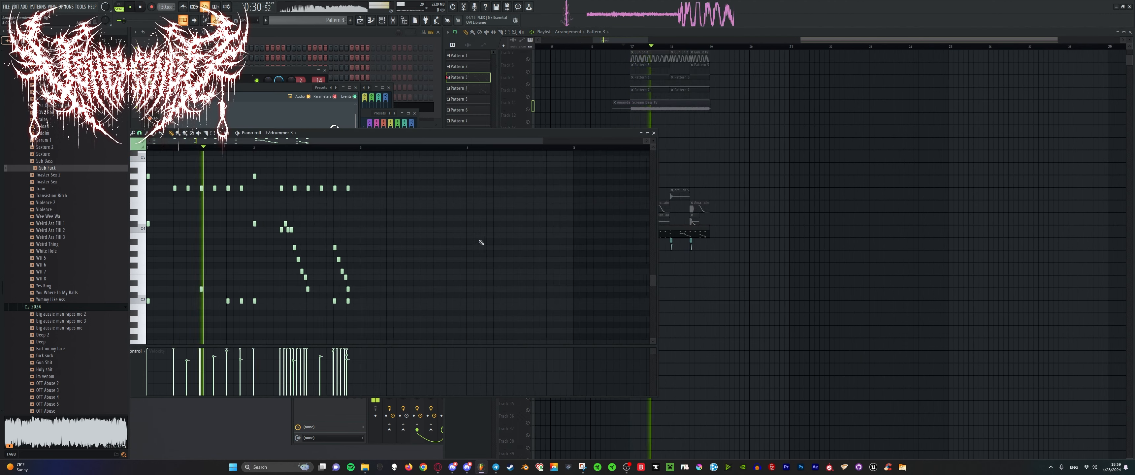
{"action": "left_click_drag", "start_coordinate": [444, 136], "coordinate": [689, 136]}
{"action": "scroll", "coordinate": [446, 212], "scroll_direction": "up", "scroll_amount": 3}
{"action": "scroll", "coordinate": [445, 211], "scroll_direction": "up", "scroll_amount": 4}
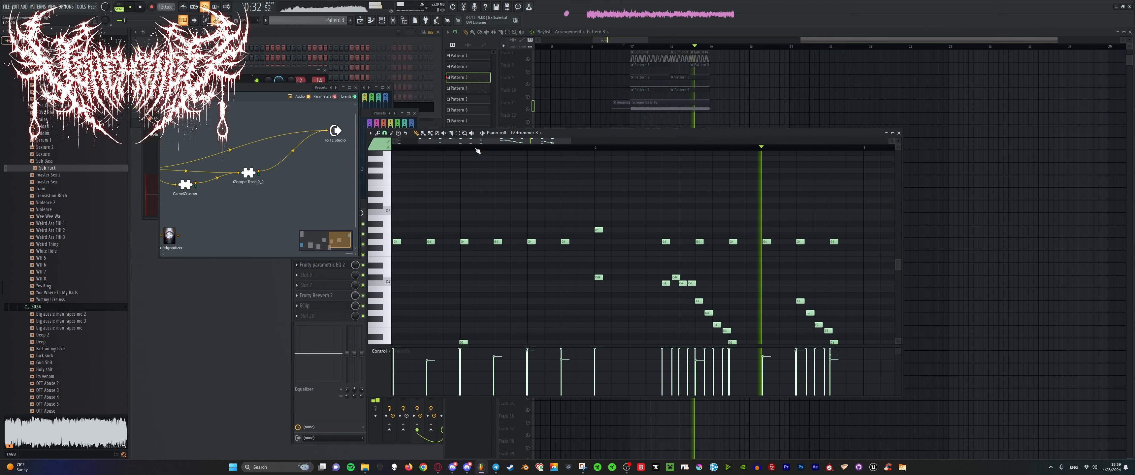
Add quarter-bar drum notes at the start and midpoint of the first bar, and delete the repeating hit above the second one.
{"action": "key", "text": "space"}
{"action": "left_click", "coordinate": [385, 257]}
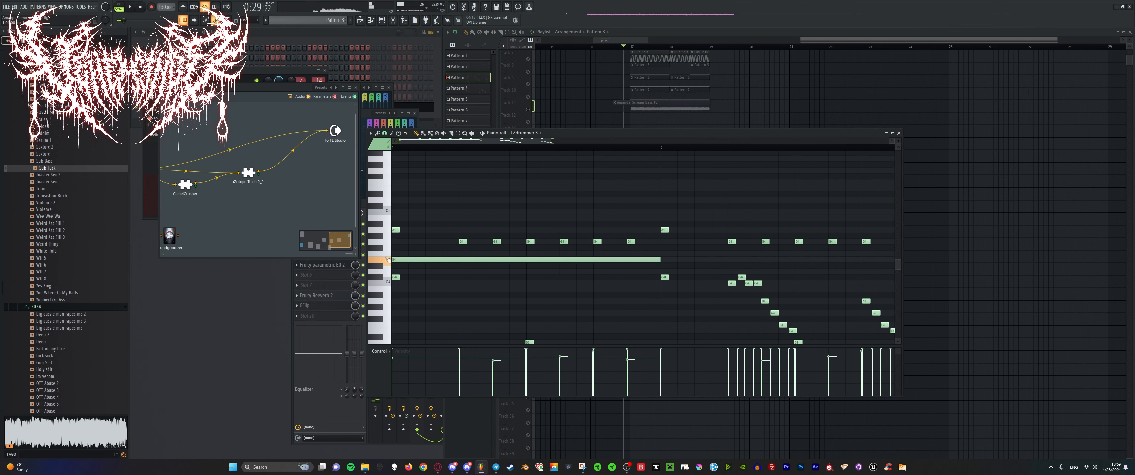
{"action": "key", "text": "space"}
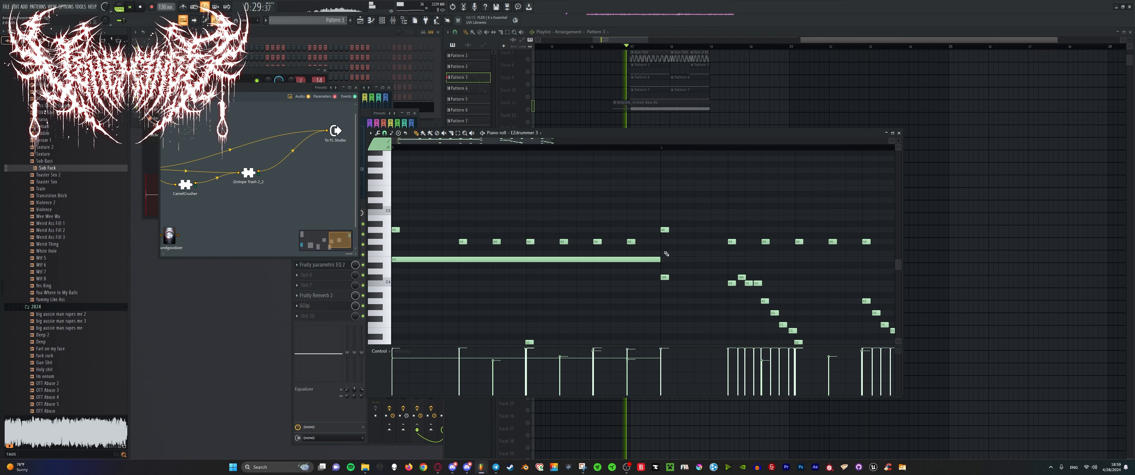
{"action": "key", "text": "space"}
{"action": "left_click_drag", "start_coordinate": [661, 260], "coordinate": [458, 271]}
{"action": "scroll", "coordinate": [529, 253], "scroll_direction": "down", "scroll_amount": 5}
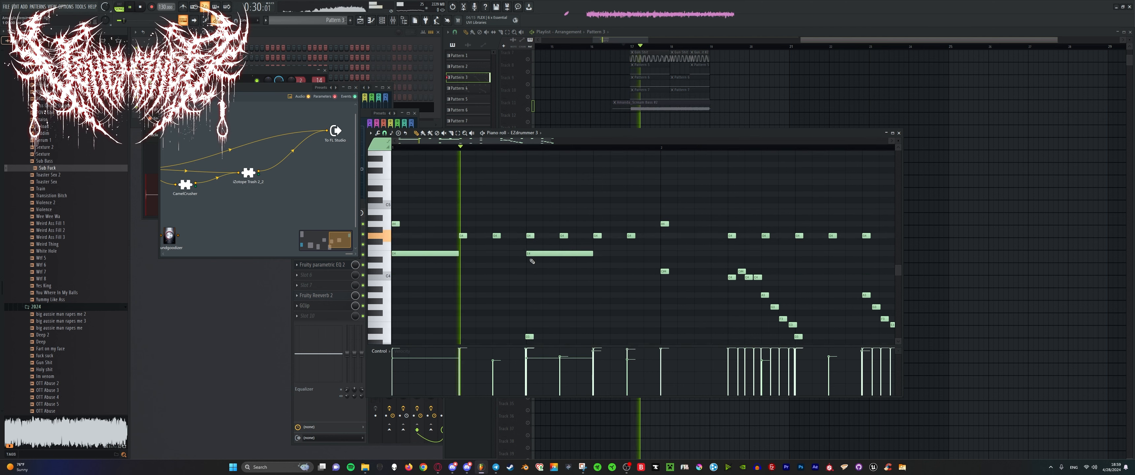
{"action": "key", "text": "space"}
{"action": "scroll", "coordinate": [540, 237], "scroll_direction": "up", "scroll_amount": 3}
{"action": "key", "text": "space"}
{"action": "right_click", "coordinate": [530, 208]}
Play back the edited EZdrummer 3 pattern and examine its hits and descending fills in the piano roll.
{"action": "scroll", "coordinate": [518, 216], "scroll_direction": "down", "scroll_amount": 4}
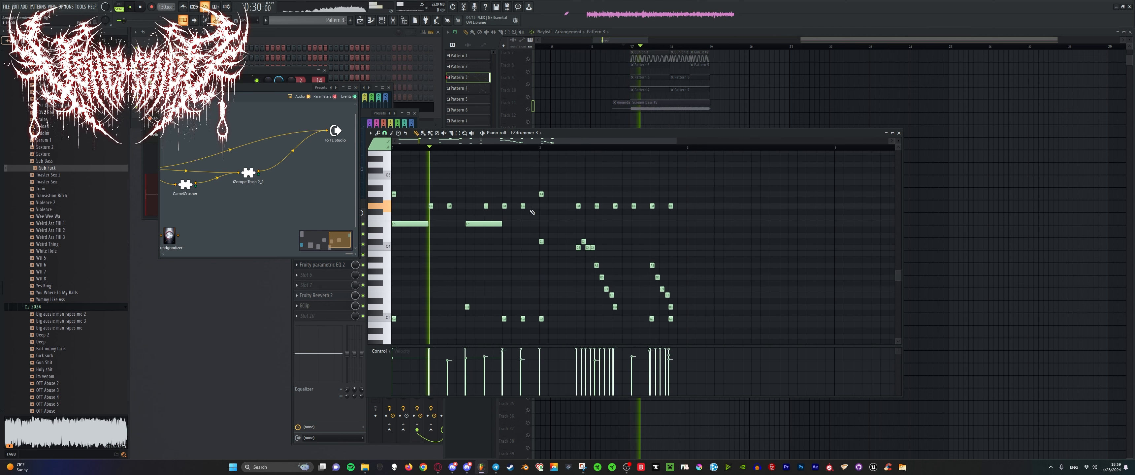
{"action": "scroll", "coordinate": [500, 219], "scroll_direction": "up", "scroll_amount": 3}
{"action": "scroll", "coordinate": [500, 221], "scroll_direction": "down", "scroll_amount": 2}
{"action": "scroll", "coordinate": [606, 222], "scroll_direction": "up", "scroll_amount": 2}
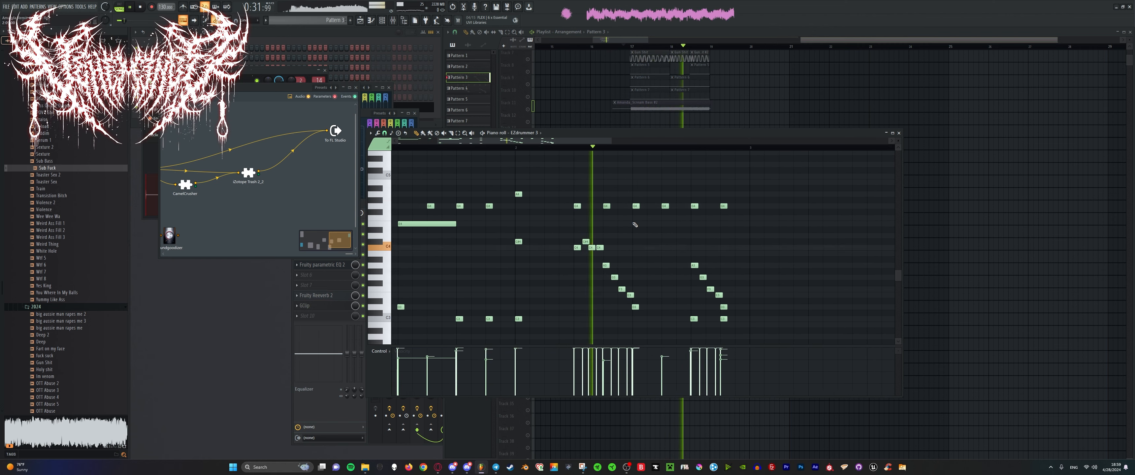
{"action": "scroll", "coordinate": [543, 203], "scroll_direction": "up", "scroll_amount": 3}
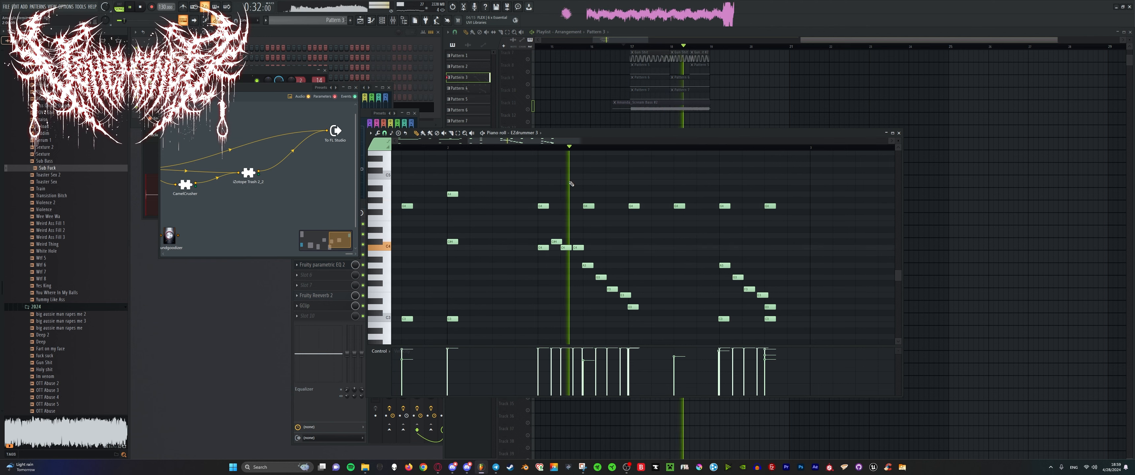
{"action": "scroll", "coordinate": [617, 173], "scroll_direction": "down", "scroll_amount": 2}
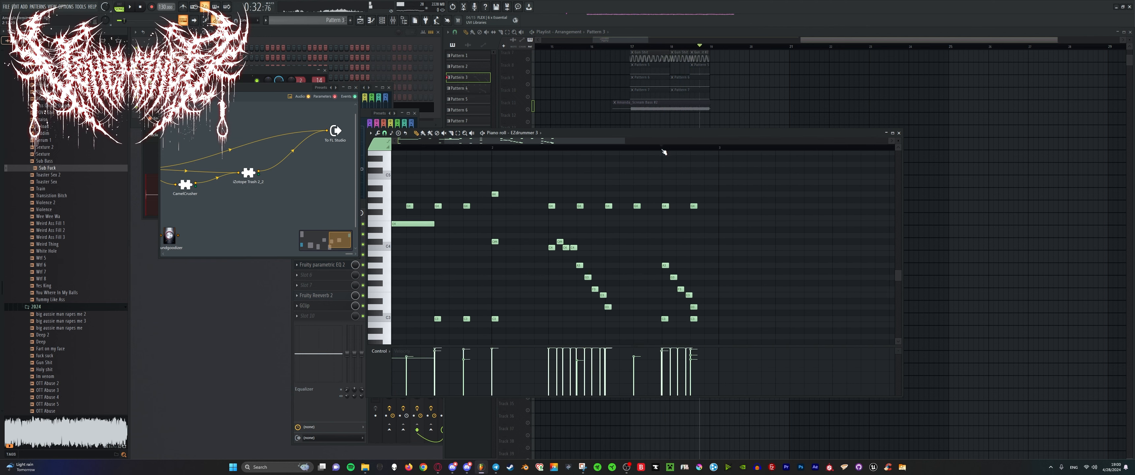
Replay the EZdrummer 3 pattern and examine the timing of its hits and descending fills.
{"action": "key", "text": "space"}
{"action": "key", "text": "space"}
{"action": "scroll", "coordinate": [664, 152], "scroll_direction": "down", "scroll_amount": 3}
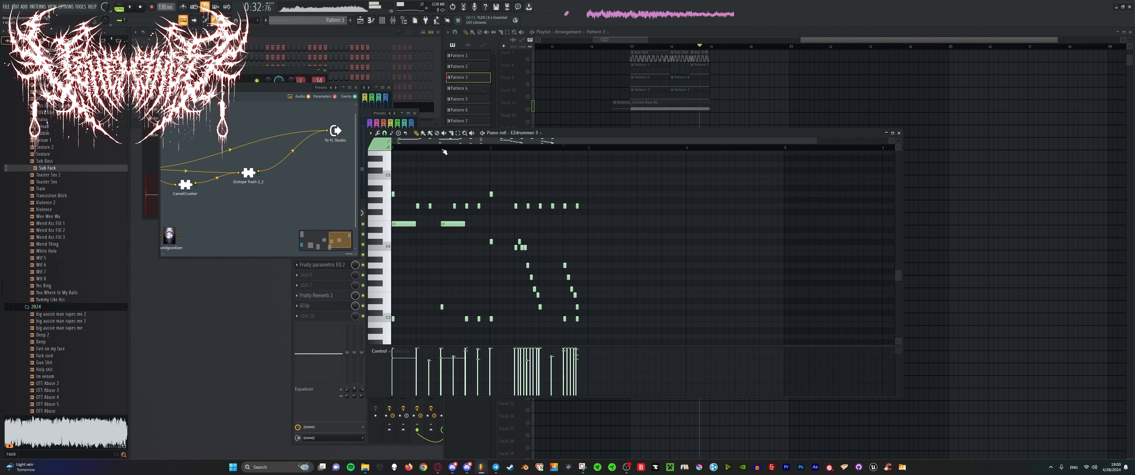
{"action": "key", "text": "space"}
{"action": "scroll", "coordinate": [459, 152], "scroll_direction": "up", "scroll_amount": 1}
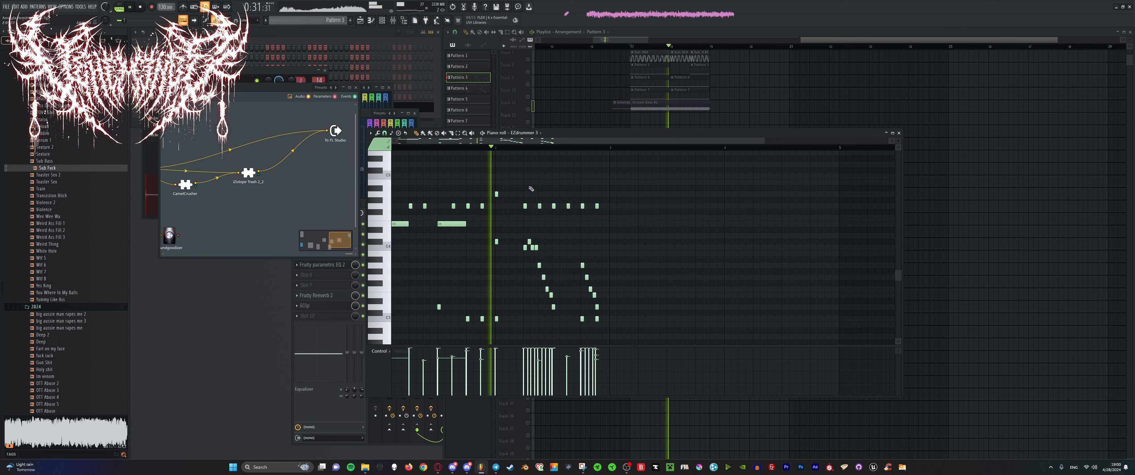
{"action": "key", "text": "space"}
Add quarter-bar notes where the first descending fill ends and the second begins, and delete the second fill's first hit.
{"action": "scroll", "coordinate": [528, 188], "scroll_direction": "up", "scroll_amount": 1}
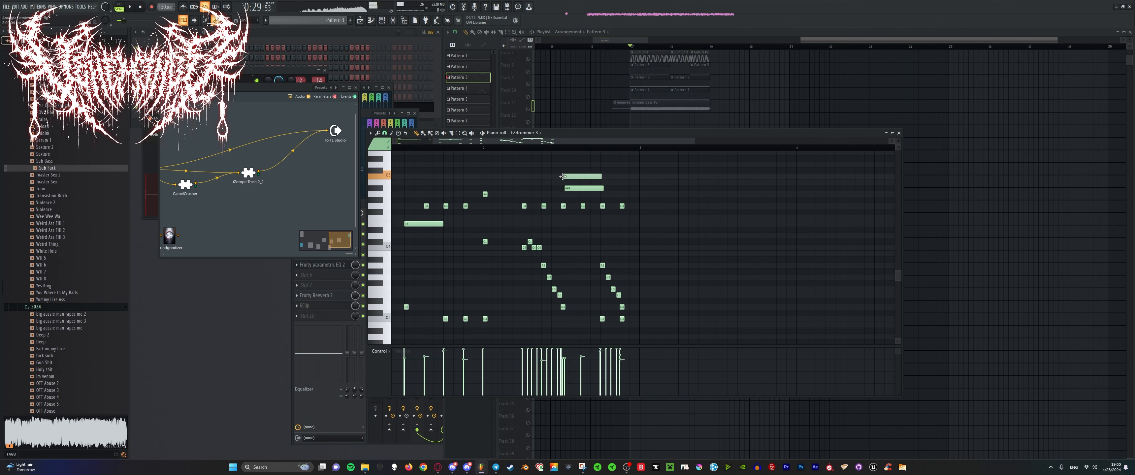
{"action": "scroll", "coordinate": [564, 196], "scroll_direction": "up", "scroll_amount": 1}
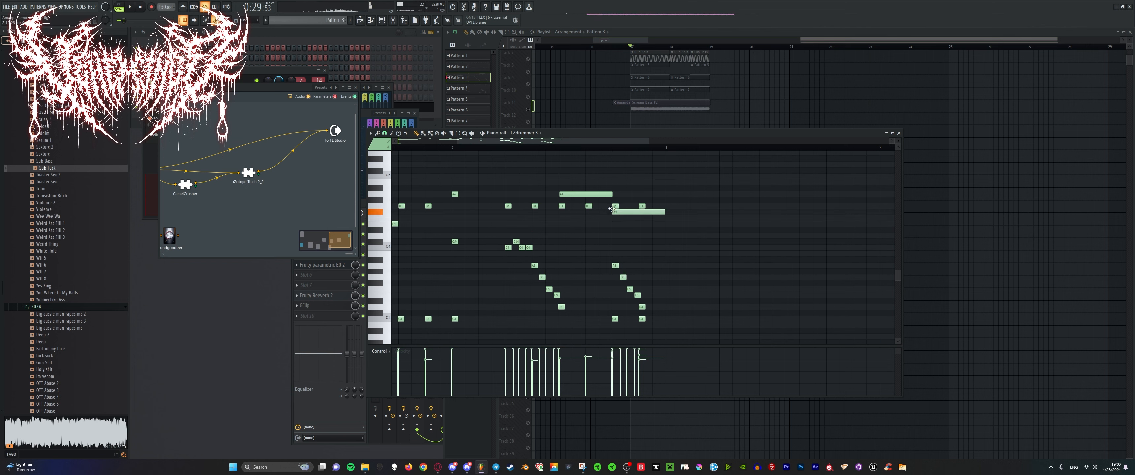
{"action": "scroll", "coordinate": [613, 237], "scroll_direction": "up", "scroll_amount": 3}
{"action": "right_click", "coordinate": [617, 266]}
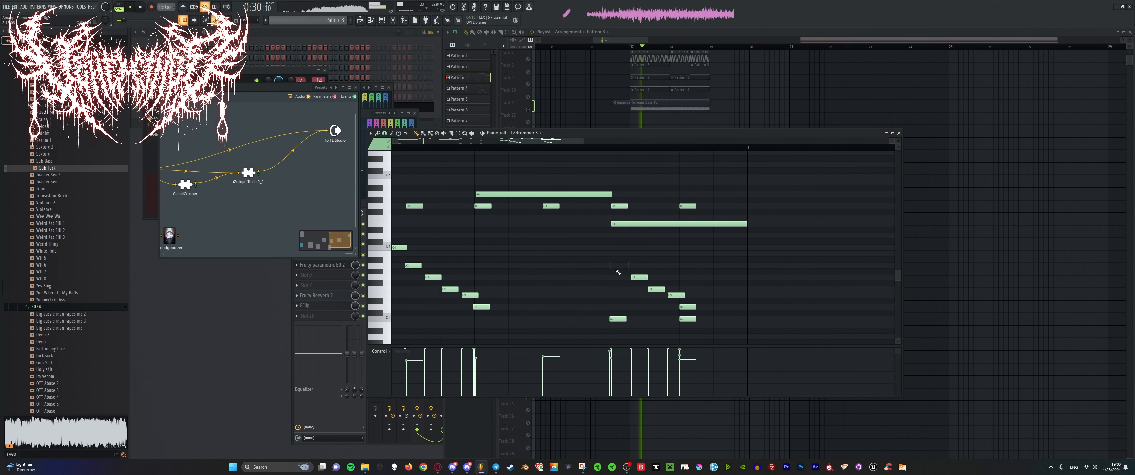
Add another quarter-bar note at the start of the second descending fill, in the row just above its first remaining fill hit.
{"action": "scroll", "coordinate": [618, 270], "scroll_direction": "up", "scroll_amount": 1}
{"action": "scroll", "coordinate": [619, 254], "scroll_direction": "down", "scroll_amount": 5}
{"action": "scroll", "coordinate": [607, 241], "scroll_direction": "up", "scroll_amount": 3}
{"action": "scroll", "coordinate": [608, 241], "scroll_direction": "up", "scroll_amount": 2}
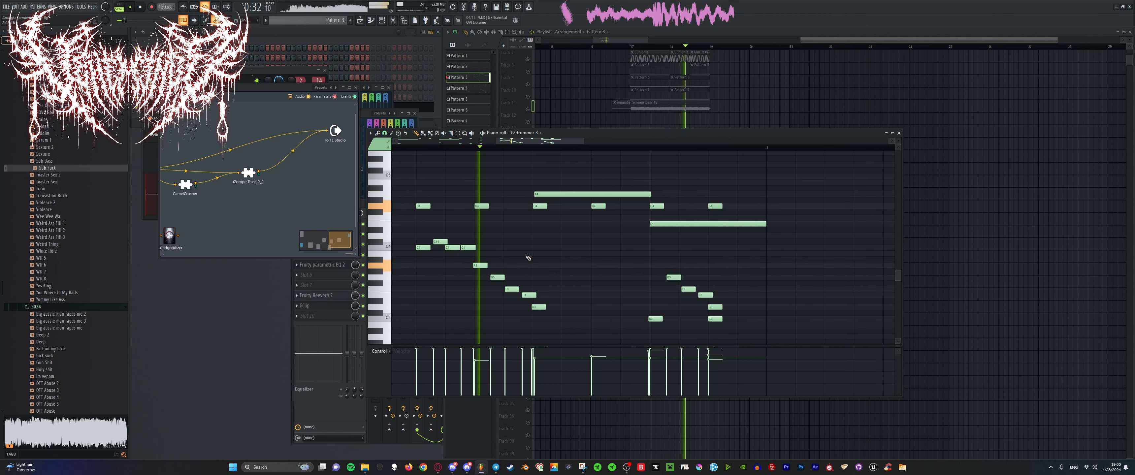
{"action": "scroll", "coordinate": [529, 256], "scroll_direction": "down", "scroll_amount": 4}
{"action": "scroll", "coordinate": [663, 266], "scroll_direction": "up", "scroll_amount": 2}
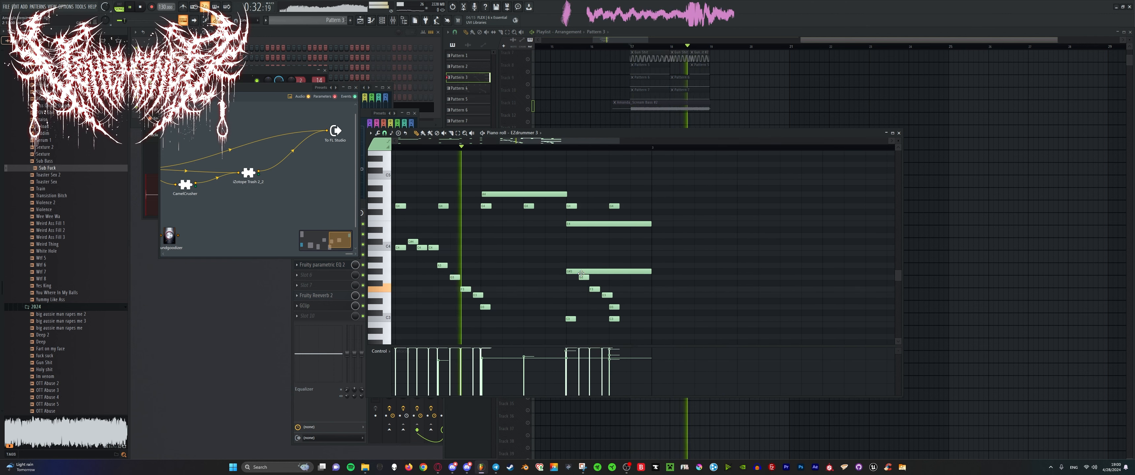
Close the EZdrummer 3 piano roll, unsolo the drum pattern's playlist track, and play back the full arrangement.
{"action": "left_click", "coordinate": [899, 133]}
{"action": "scroll", "coordinate": [759, 185], "scroll_direction": "down", "scroll_amount": 4}
{"action": "key", "text": "space"}
{"action": "middle_click", "coordinate": [530, 231]}
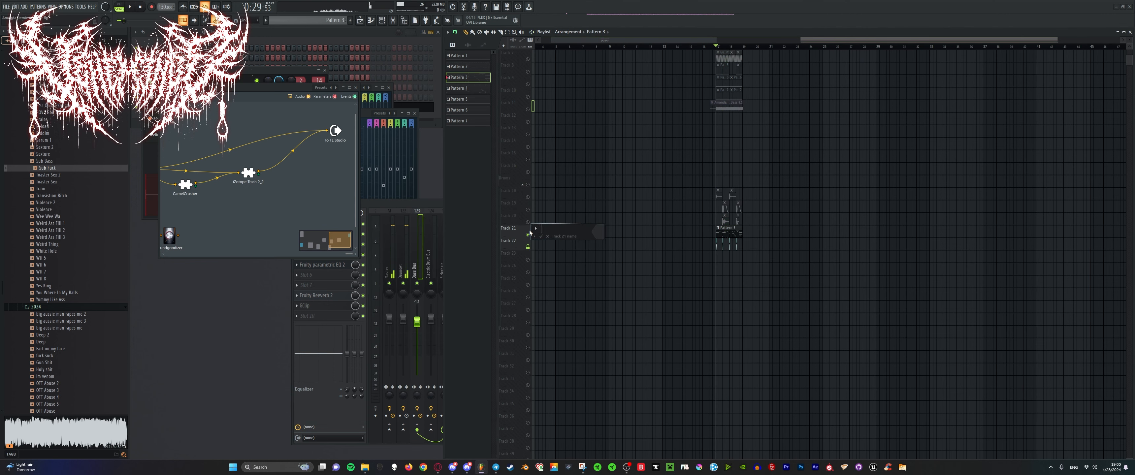
{"action": "left_click", "coordinate": [528, 234], "text": "ctrl"}
{"action": "left_click", "coordinate": [528, 235], "text": "ctrl"}
{"action": "left_click", "coordinate": [528, 235], "text": "ctrl"}
{"action": "key", "text": "space"}
{"action": "scroll", "coordinate": [740, 207], "scroll_direction": "up", "scroll_amount": 3}
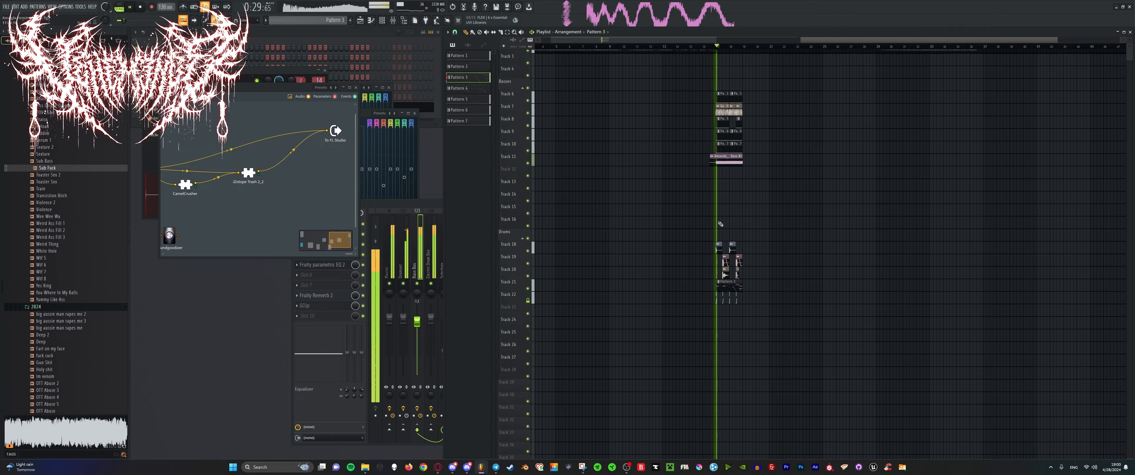
{"action": "scroll", "coordinate": [745, 212], "scroll_direction": "up", "scroll_amount": 4}
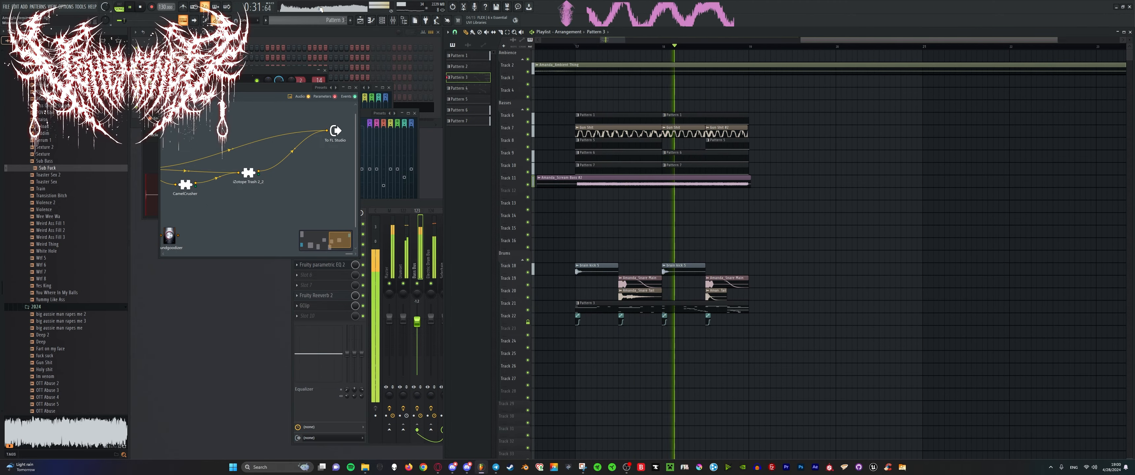
Add Fruity parametric EQ 2 to the second effect slot of the Drumset mixer track.
{"action": "key", "text": "F9"}
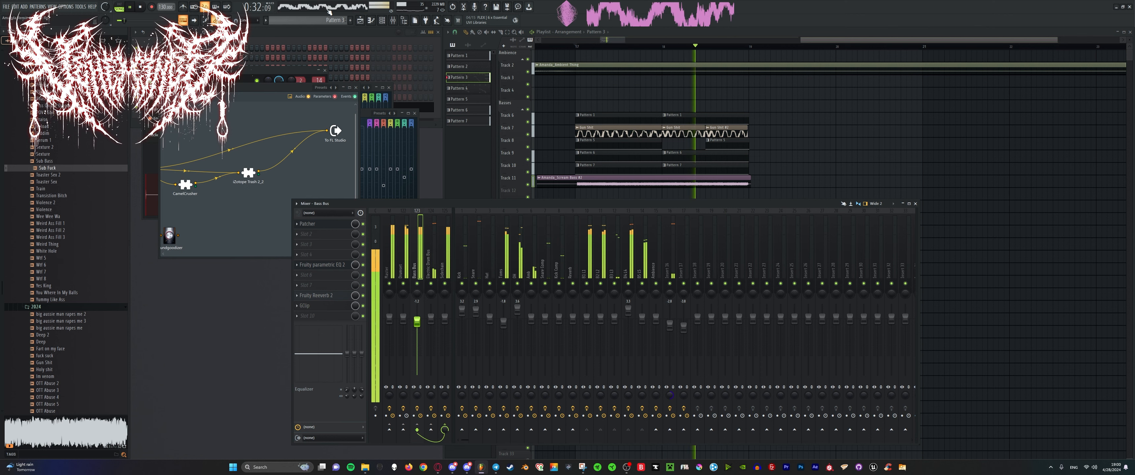
{"action": "key", "text": "space"}
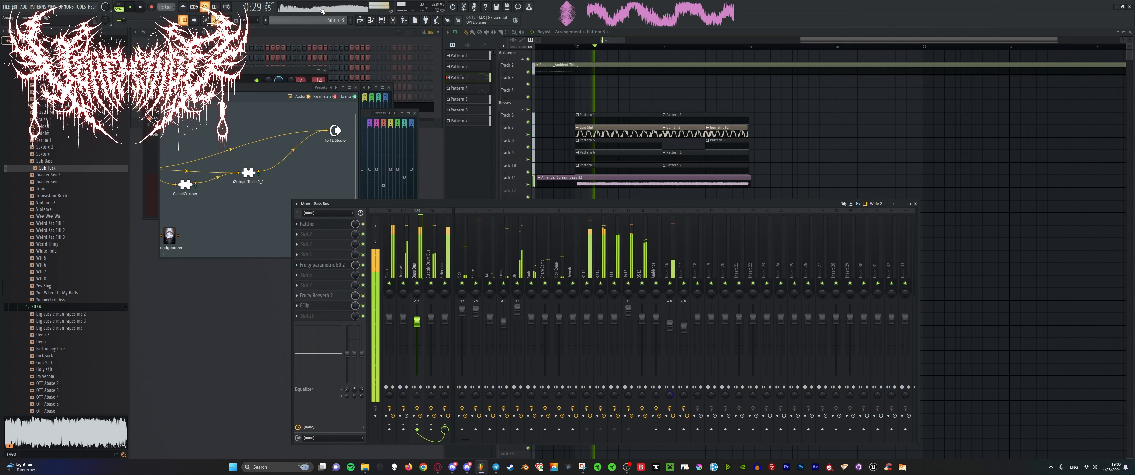
{"action": "left_click", "coordinate": [407, 291]}
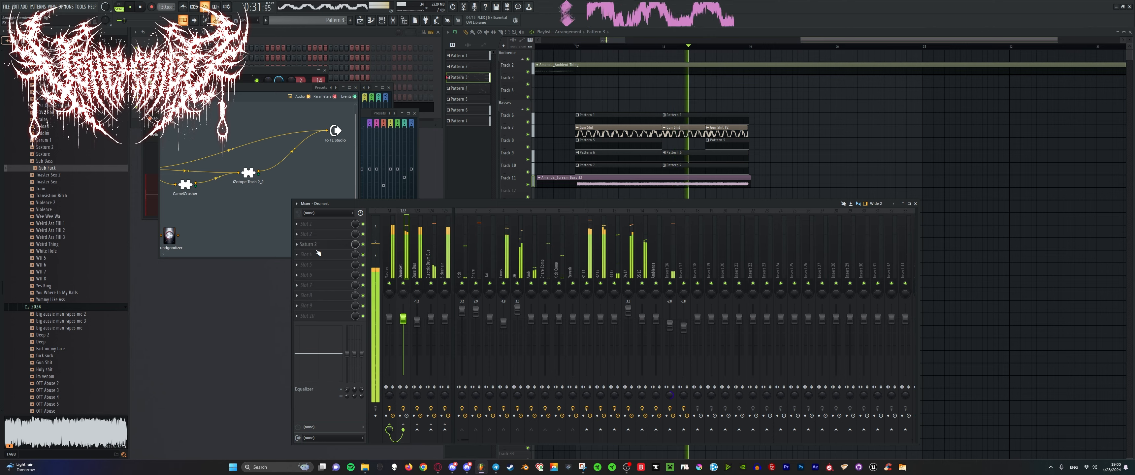
{"action": "left_click", "coordinate": [315, 236]}
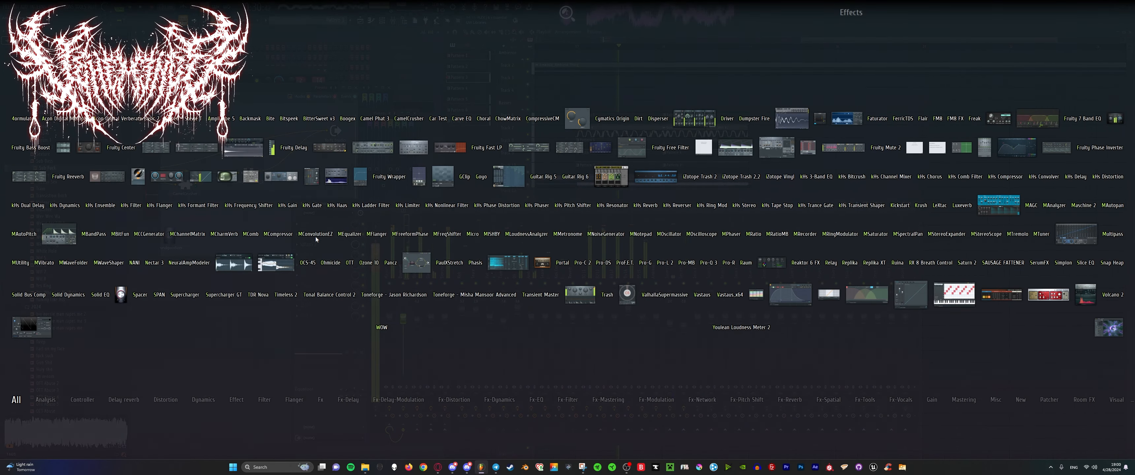
{"action": "type", "text": "para"}
{"action": "key", "text": "Return"}
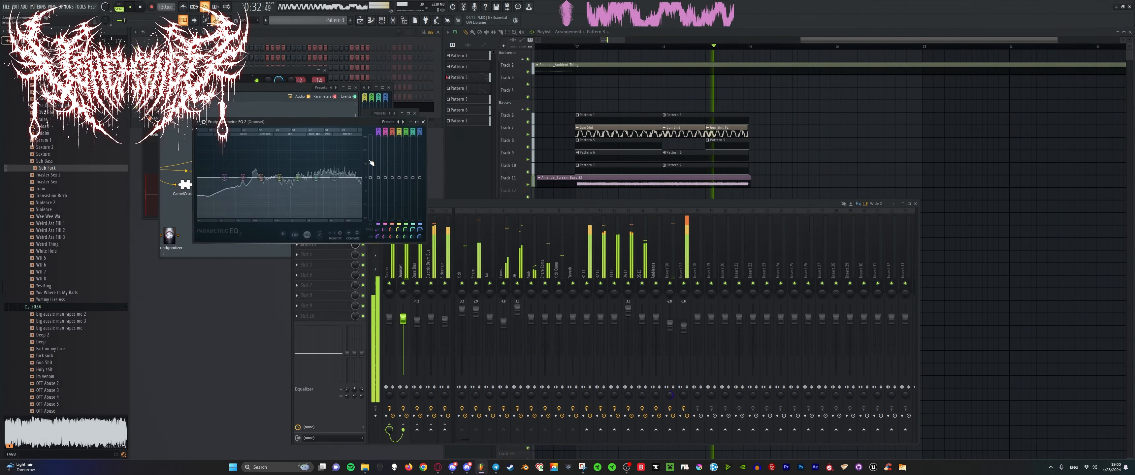
Shape the Drumset EQ with gentle low-mid and high-frequency boosts while playing back the full mix.
{"action": "left_click_drag", "start_coordinate": [341, 166], "coordinate": [340, 173]}
{"action": "left_click_drag", "start_coordinate": [262, 178], "coordinate": [235, 185]}
{"action": "key", "text": "space"}
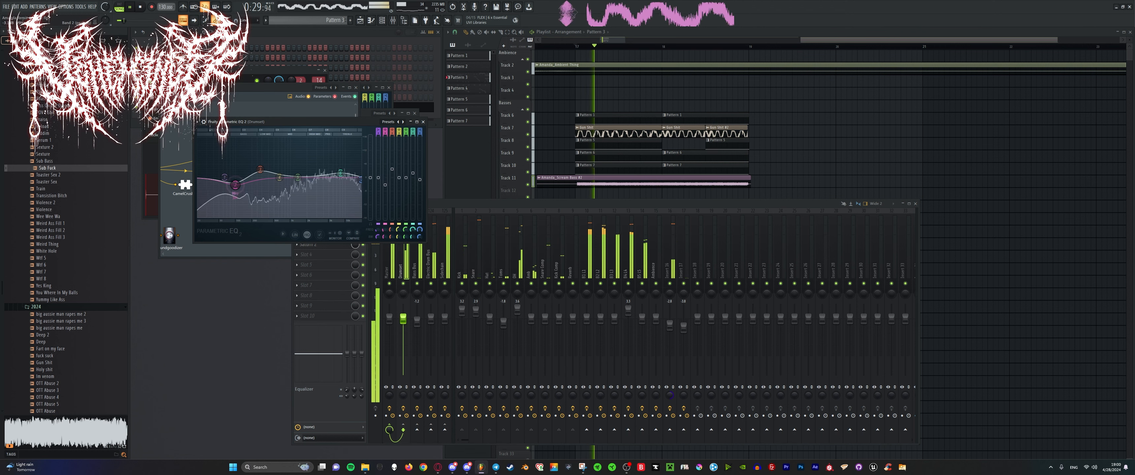
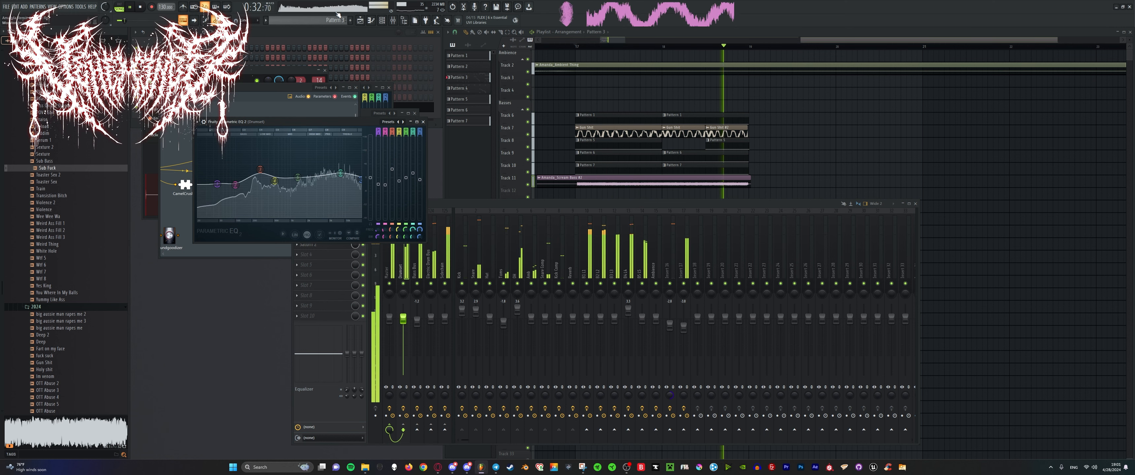
{"action": "left_click", "coordinate": [673, 325]}
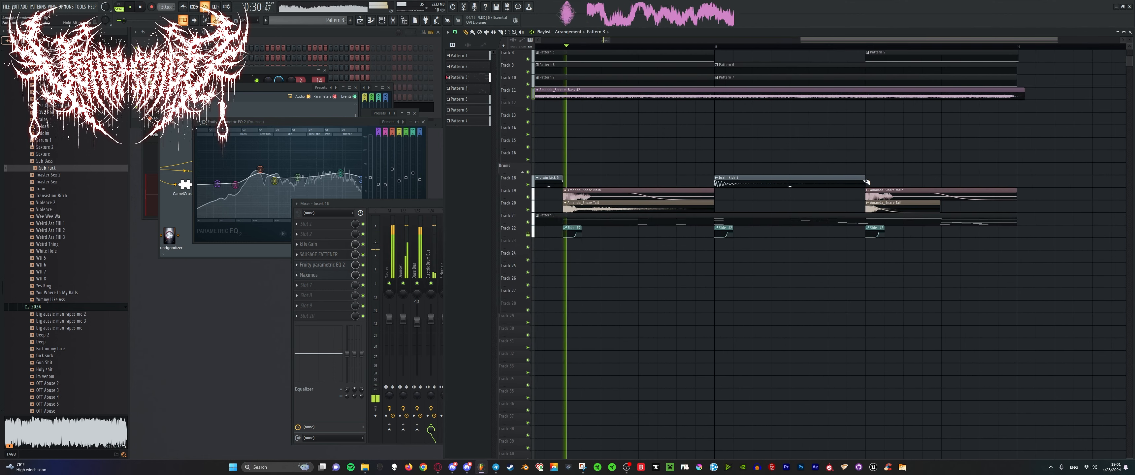
Shorten the second brain kick 5 clip on Track 18 to half its length and place a copy just before the last snare.
{"action": "left_click_drag", "start_coordinate": [865, 183], "coordinate": [787, 183]}
{"action": "key", "text": "ctrl+z"}
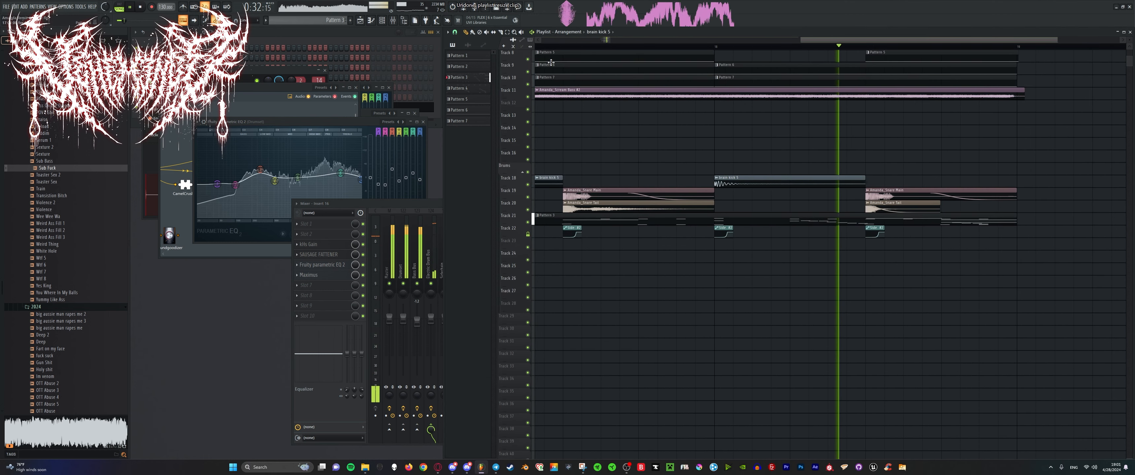
{"action": "left_click_drag", "start_coordinate": [864, 183], "coordinate": [831, 183]}
{"action": "scroll", "coordinate": [842, 181], "scroll_direction": "up", "scroll_amount": 3}
{"action": "key", "text": "space"}
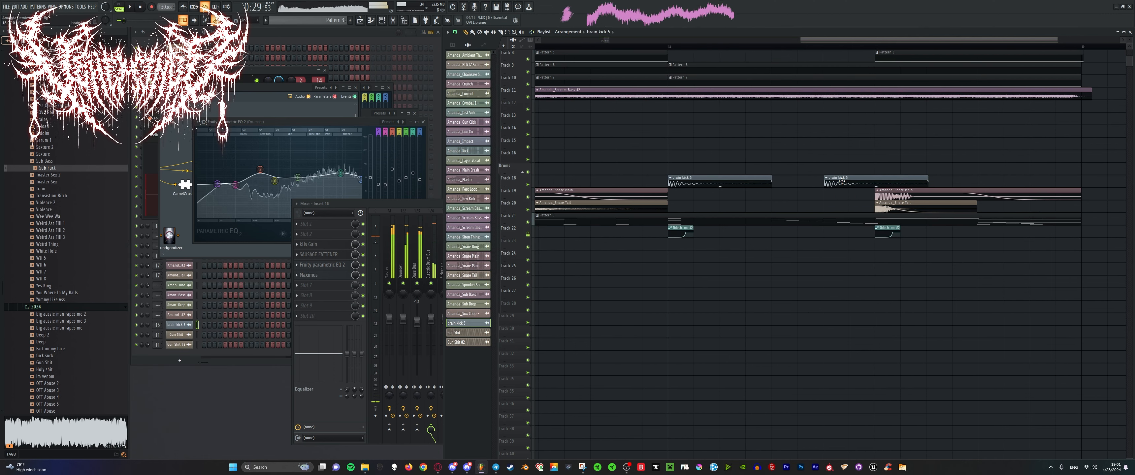
{"action": "key", "text": "space"}
{"action": "scroll", "coordinate": [828, 198], "scroll_direction": "up", "scroll_amount": 3}
{"action": "right_click", "coordinate": [809, 291]}
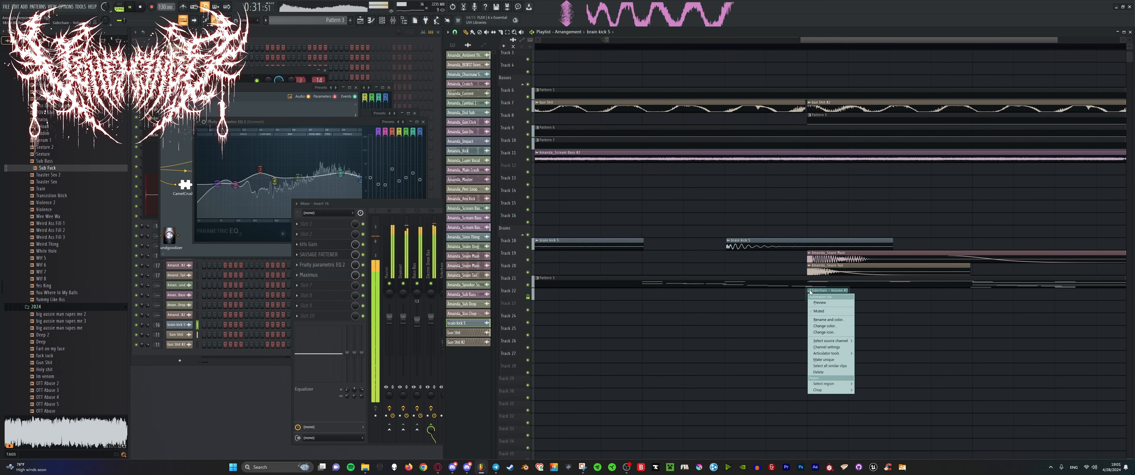
{"action": "left_click", "coordinate": [813, 292]}
{"action": "left_click", "coordinate": [731, 307]}
{"action": "scroll", "coordinate": [751, 305], "scroll_direction": "up", "scroll_amount": 1}
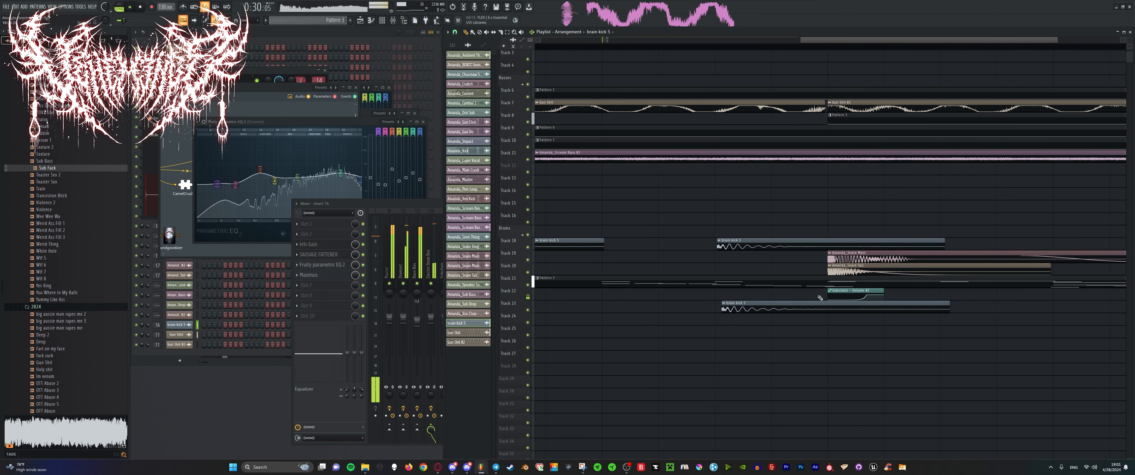
{"action": "right_click", "coordinate": [818, 305]}
Place a Sidechain - Volume #2 clip beneath the added kick, align the kick to its start, and move the sidechain clip to Track 20.
{"action": "left_click", "coordinate": [837, 291]}
{"action": "left_click", "coordinate": [721, 306]}
{"action": "scroll", "coordinate": [722, 265], "scroll_direction": "up", "scroll_amount": 1}
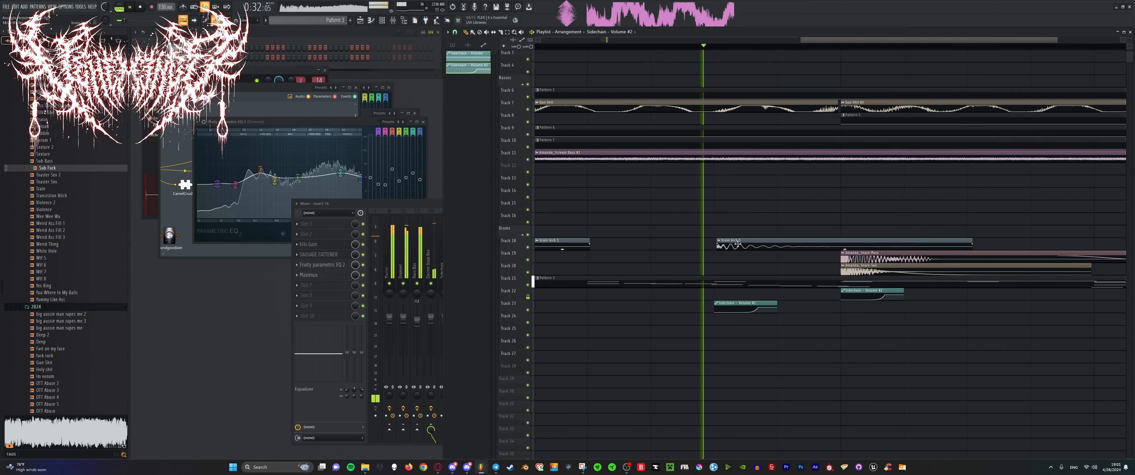
{"action": "left_click_drag", "start_coordinate": [737, 244], "coordinate": [734, 243]}
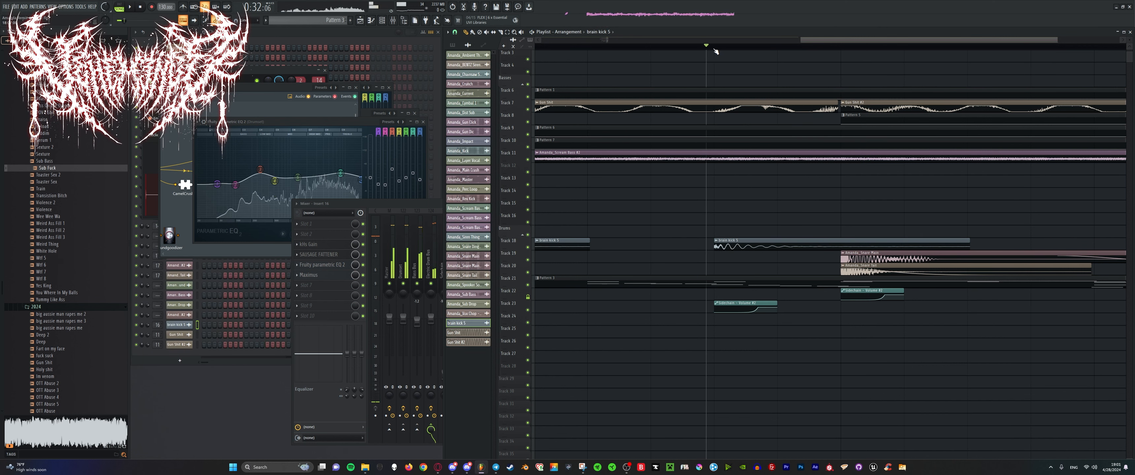
{"action": "left_click_drag", "start_coordinate": [727, 304], "coordinate": [727, 260]}
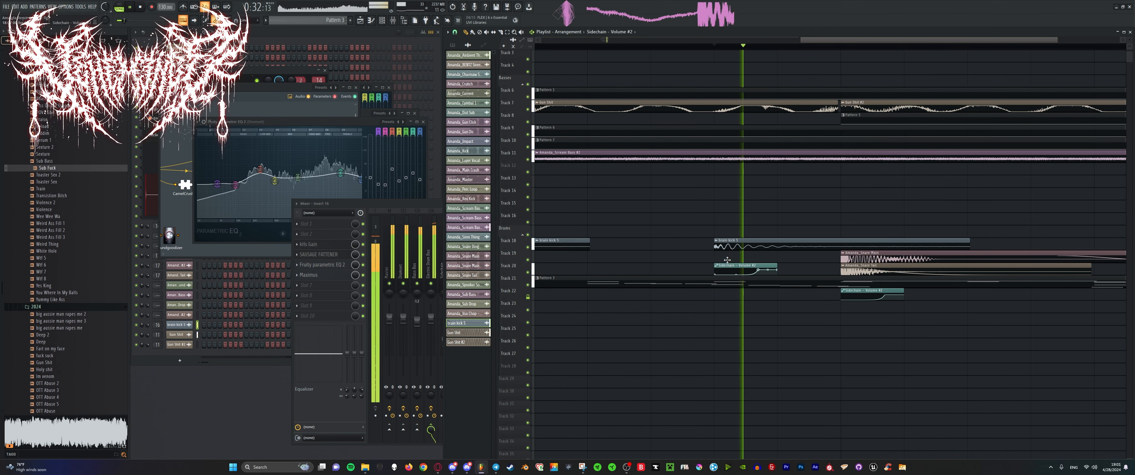
Move the added Sidechain - Volume #2 clip down to Track 22, in line with the other sidechain clips.
{"action": "scroll", "coordinate": [703, 176], "scroll_direction": "down", "scroll_amount": 10}
{"action": "left_click", "coordinate": [750, 47]}
{"action": "scroll", "coordinate": [883, 150], "scroll_direction": "up", "scroll_amount": 3}
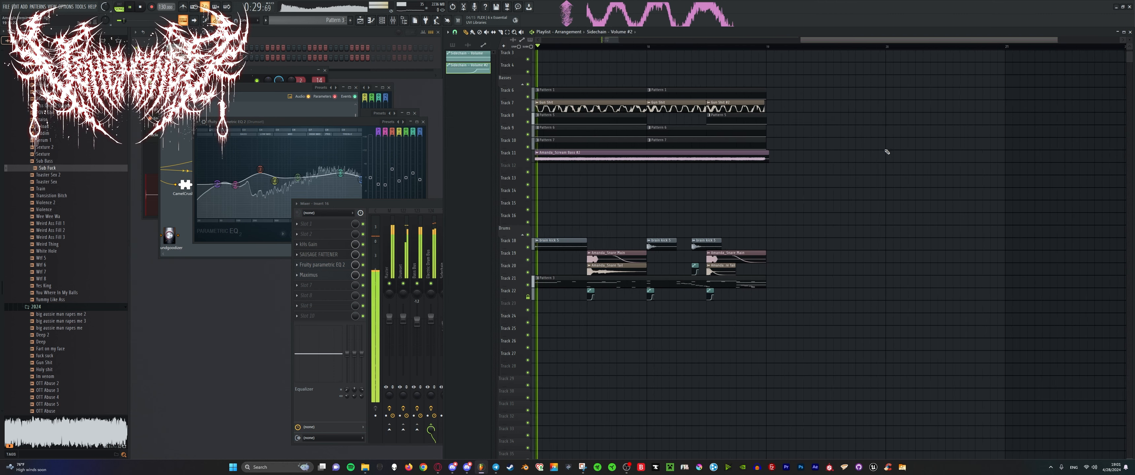
{"action": "scroll", "coordinate": [749, 203], "scroll_direction": "up", "scroll_amount": 3}
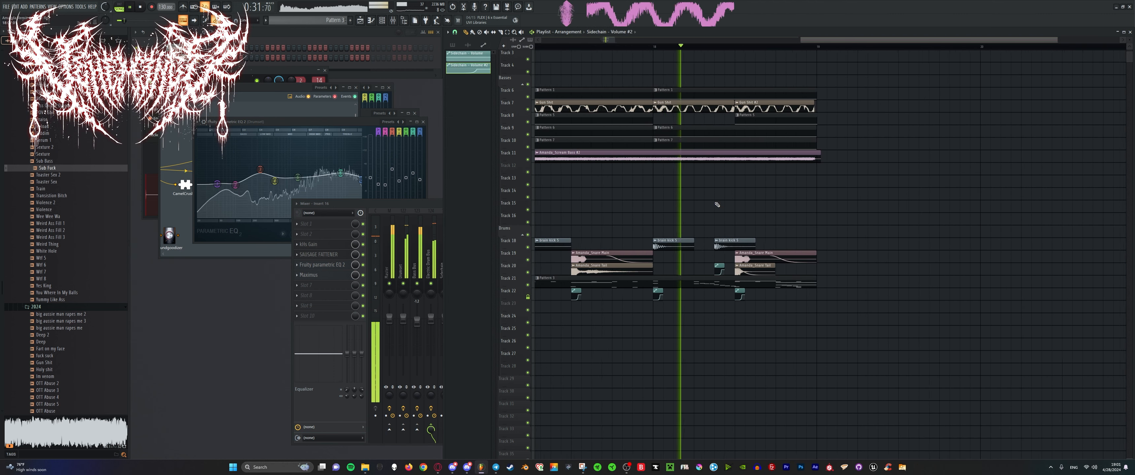
{"action": "scroll", "coordinate": [717, 205], "scroll_direction": "up", "scroll_amount": 5}
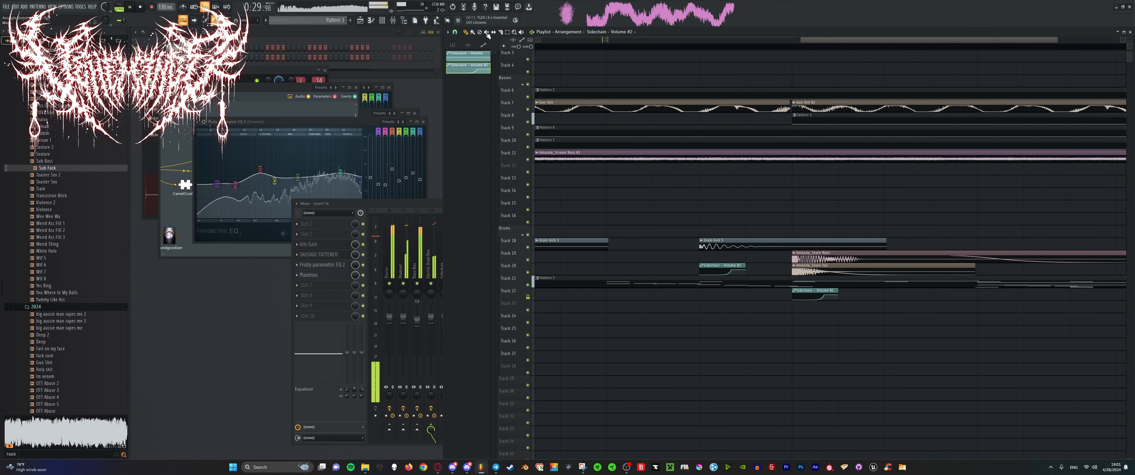
{"action": "left_click_drag", "start_coordinate": [751, 261], "coordinate": [727, 267]}
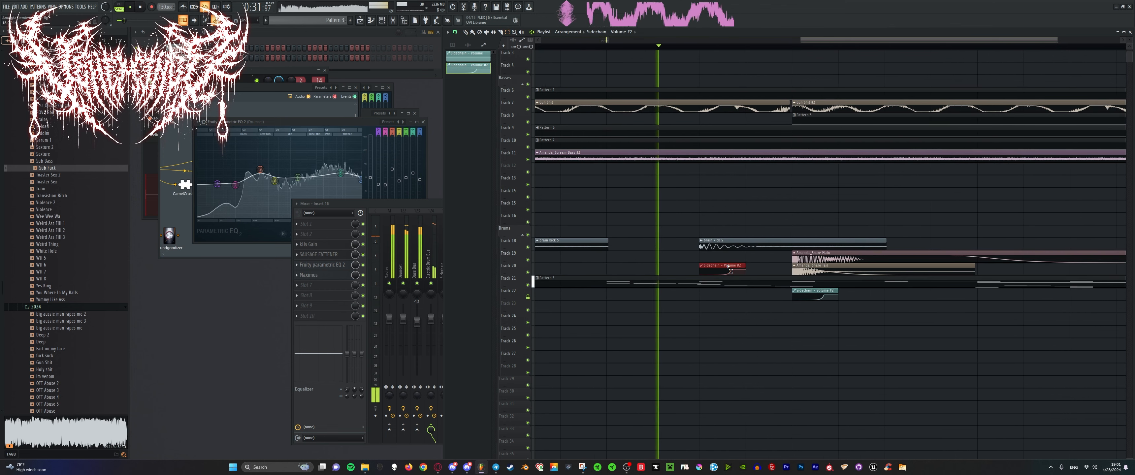
{"action": "key", "text": "space"}
{"action": "key", "text": "shift+Down"}
{"action": "key", "text": "space"}
{"action": "scroll", "coordinate": [705, 234], "scroll_direction": "down", "scroll_amount": 5}
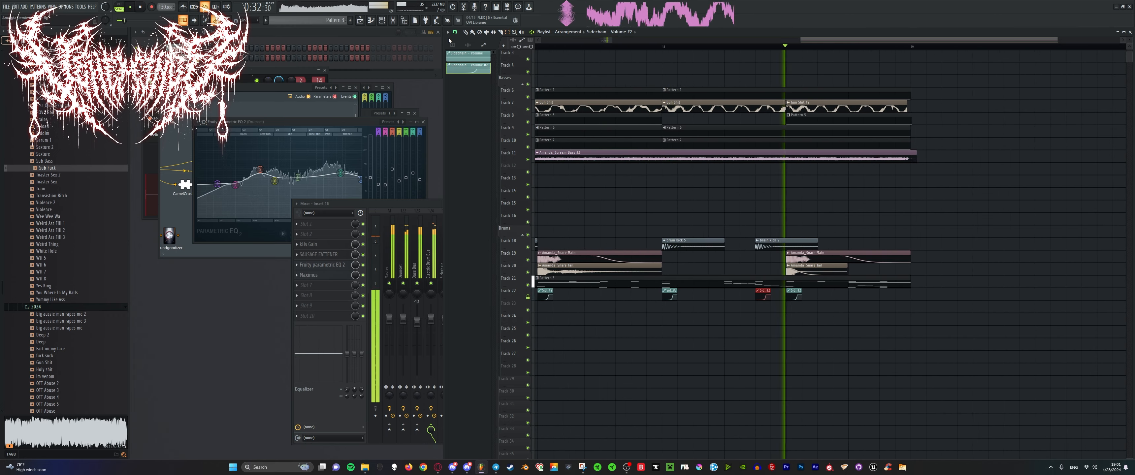
Slip the audio inside the Scream Bass #2 clip on Track 11 and play back the section.
{"action": "left_click", "coordinate": [494, 33]}
{"action": "scroll", "coordinate": [624, 155], "scroll_direction": "down", "scroll_amount": 5}
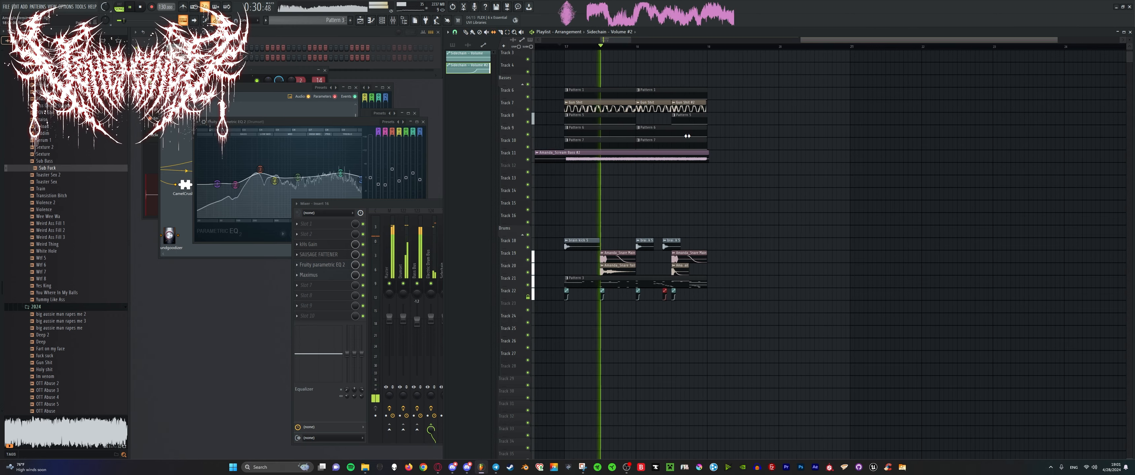
{"action": "left_click_drag", "start_coordinate": [628, 156], "coordinate": [520, 166]}
{"action": "key", "text": "space"}
{"action": "key", "text": "space"}
{"action": "key", "text": "space"}
{"action": "key", "text": "space"}
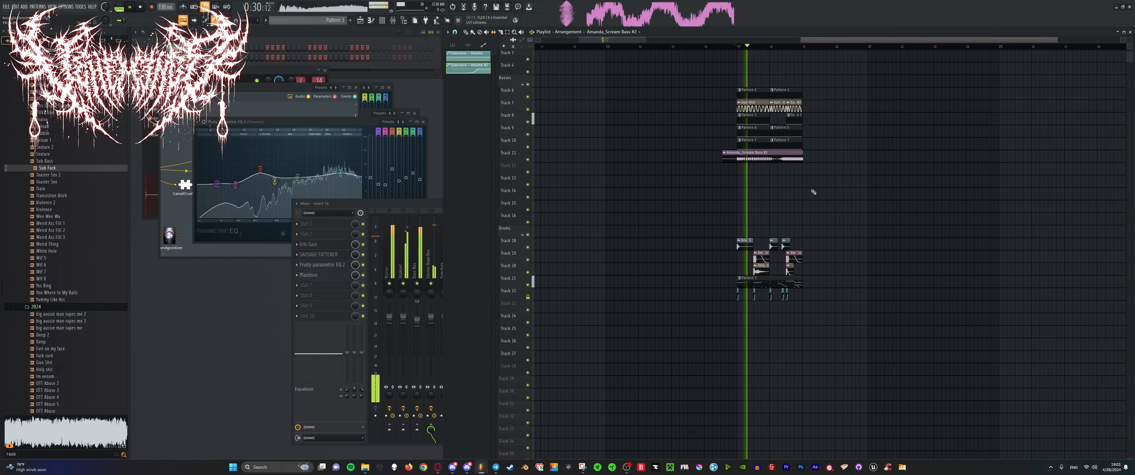
{"action": "scroll", "coordinate": [766, 171], "scroll_direction": "up", "scroll_amount": 4}
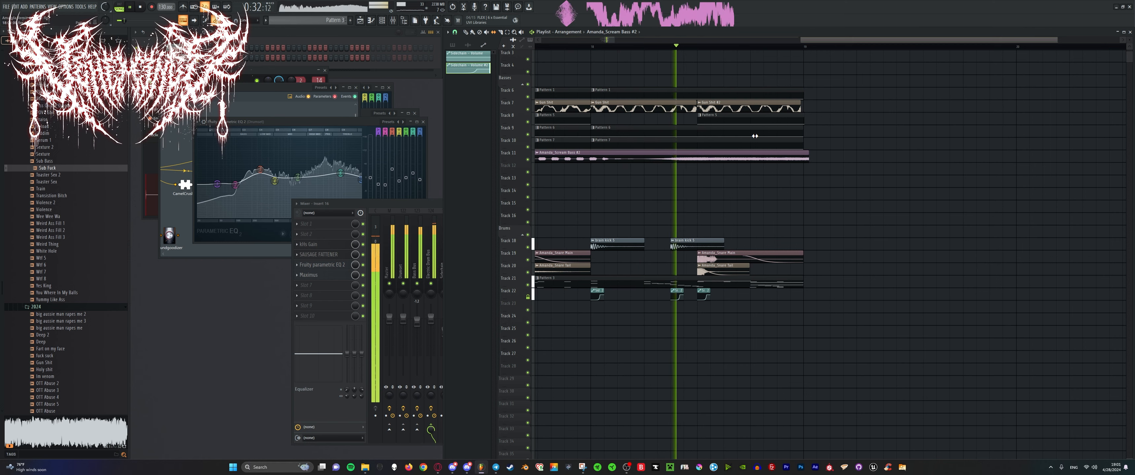
{"action": "key", "text": "space"}
{"action": "key", "text": "space"}
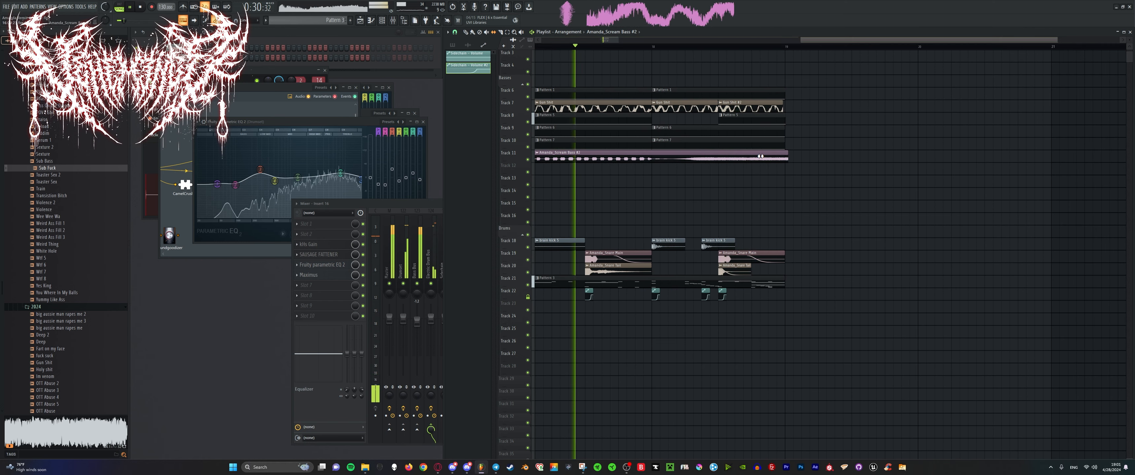
{"action": "scroll", "coordinate": [761, 156], "scroll_direction": "up", "scroll_amount": 2}
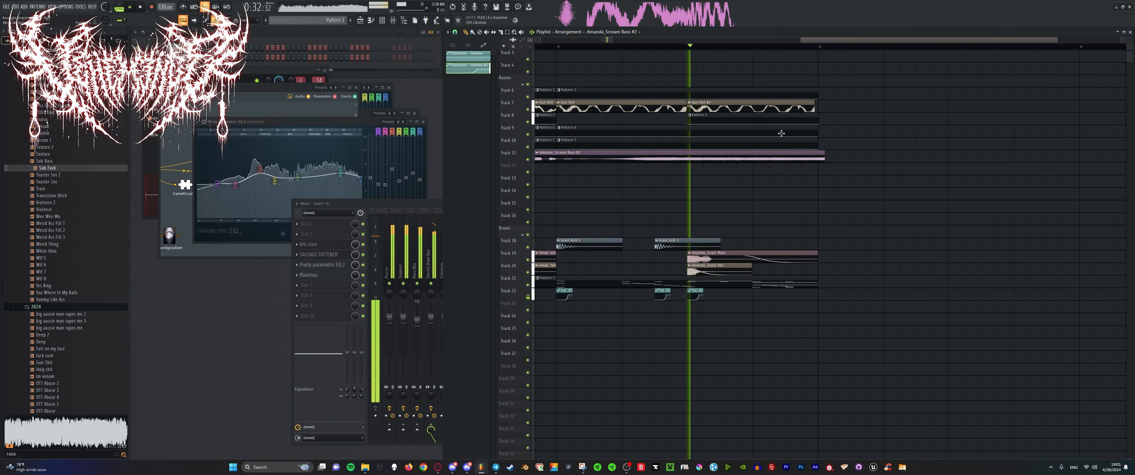
Line up the ends of the Gun Shot #2, pattern and Scream Bass #2 clips at the end of the section.
{"action": "scroll", "coordinate": [822, 154], "scroll_direction": "up", "scroll_amount": 2}
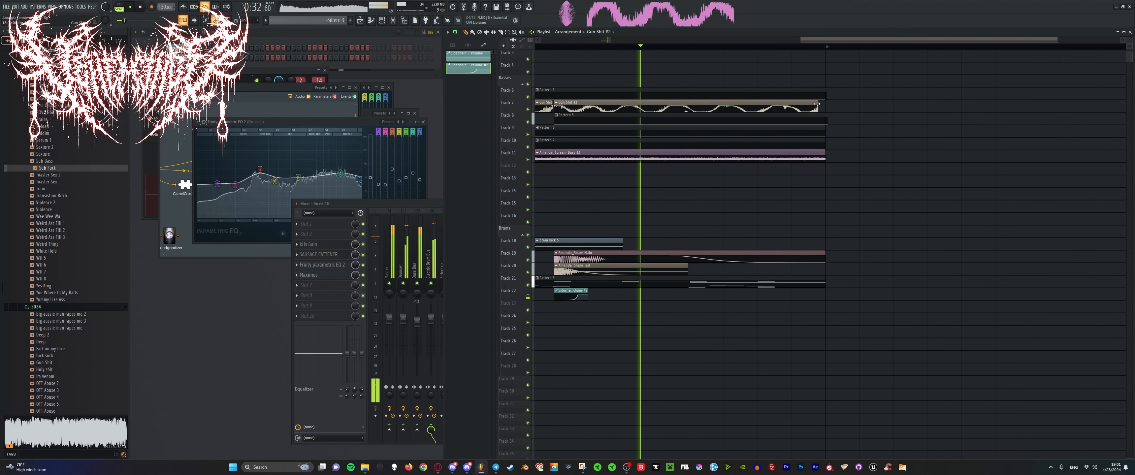
{"action": "scroll", "coordinate": [824, 132], "scroll_direction": "up", "scroll_amount": 2}
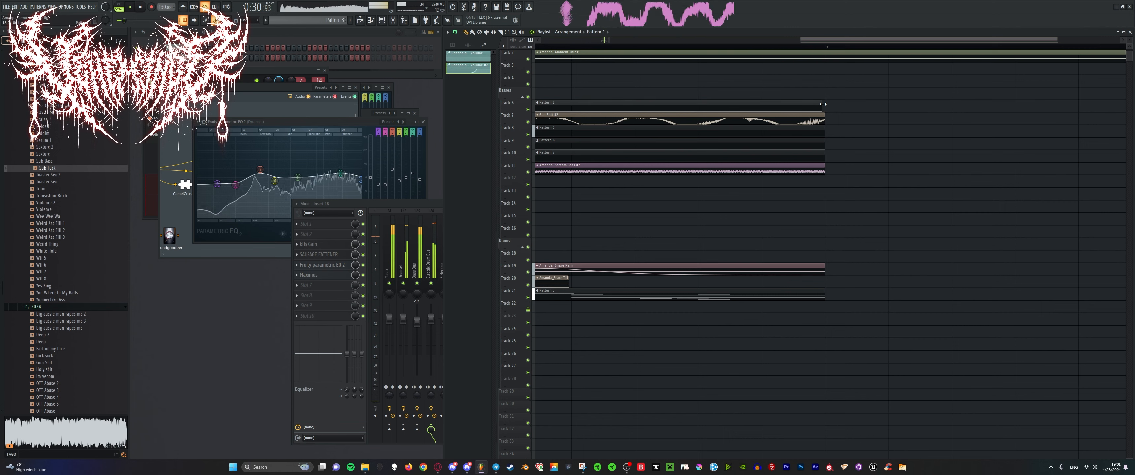
{"action": "scroll", "coordinate": [876, 143], "scroll_direction": "down", "scroll_amount": 5}
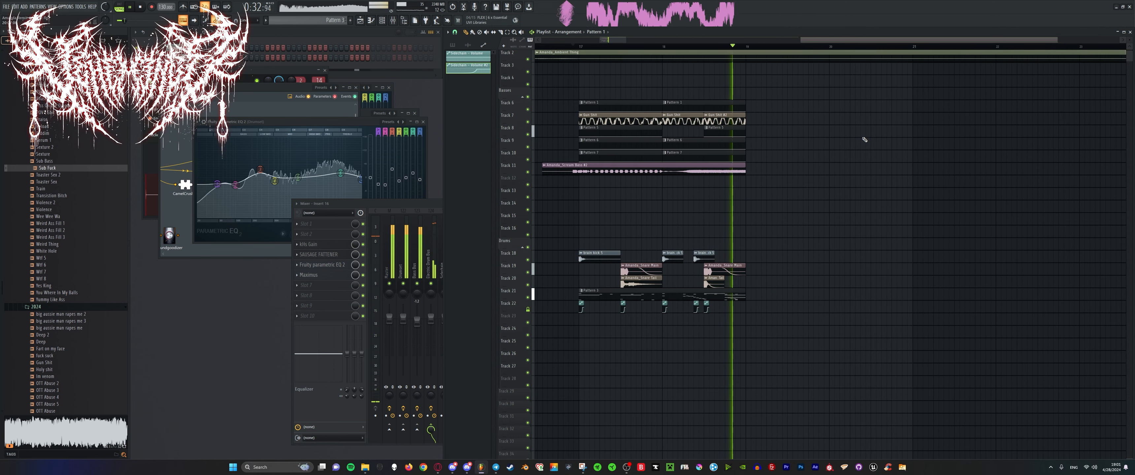
{"action": "scroll", "coordinate": [876, 143], "scroll_direction": "up", "scroll_amount": 3}
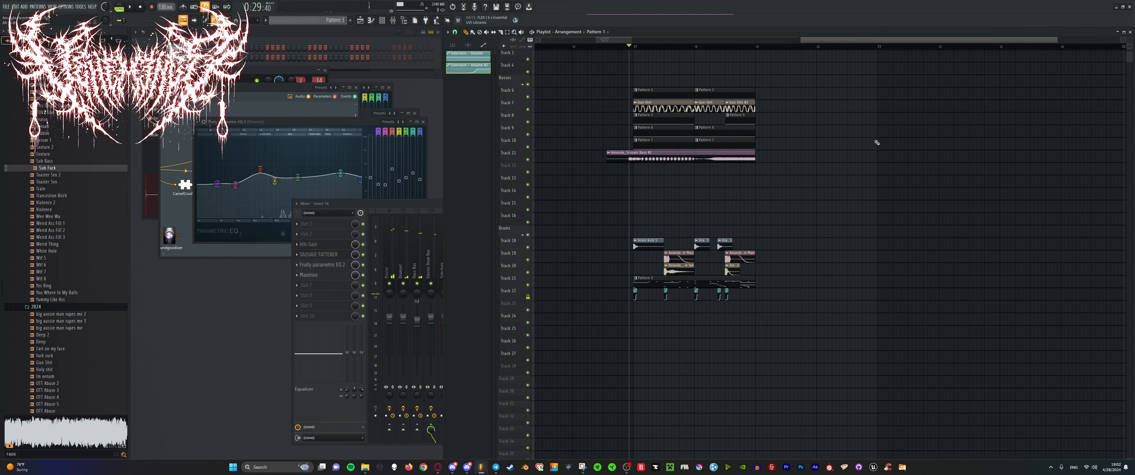
Play back the section and trim the start of the Scream Bass #2 clip on Track 11 to the first kick.
{"action": "key", "text": "space"}
{"action": "scroll", "coordinate": [617, 161], "scroll_direction": "up", "scroll_amount": 4}
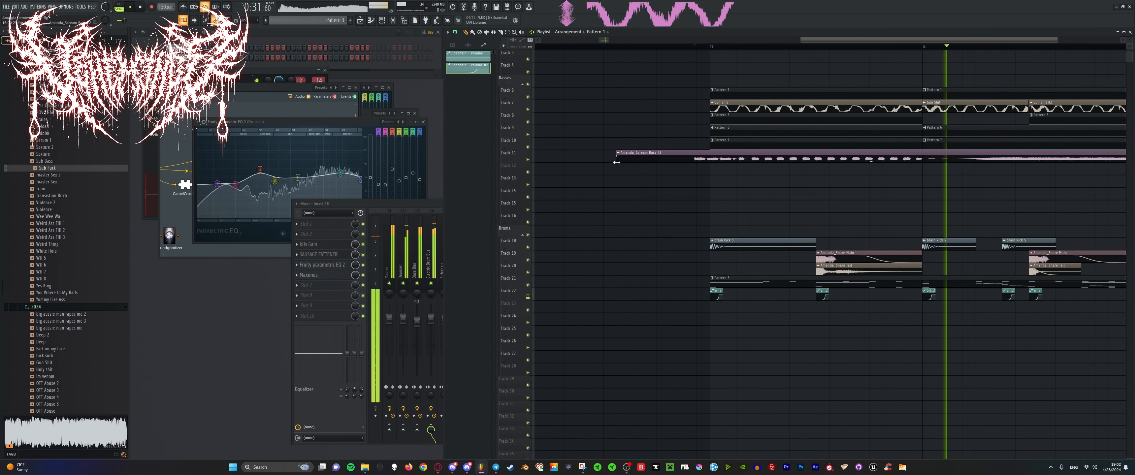
{"action": "left_click_drag", "start_coordinate": [617, 163], "coordinate": [710, 162]}
{"action": "key", "text": "space"}
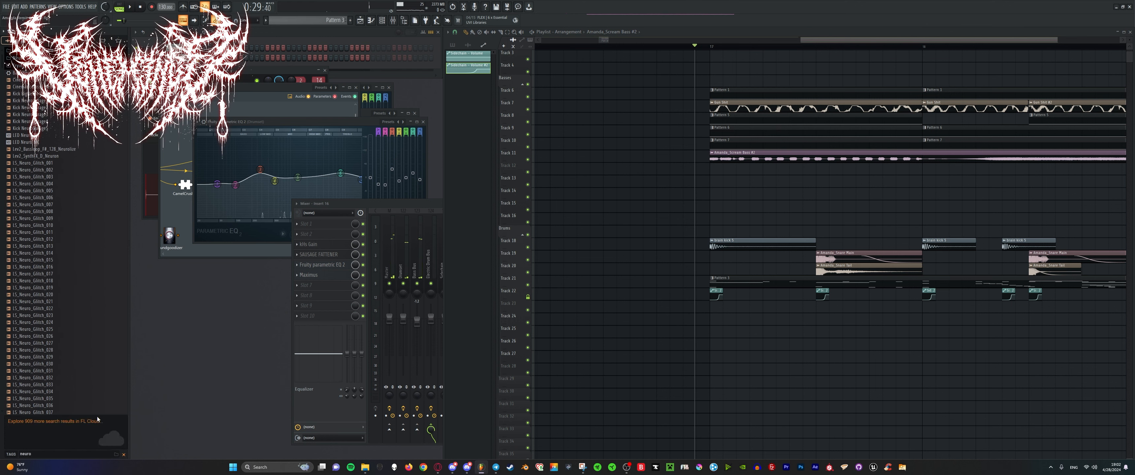
Search the sample browser for neuro and audition the Neuro samples, including Neuro 9 and NEURO_4.
{"action": "left_click", "coordinate": [97, 385]}
{"action": "left_click", "coordinate": [106, 108]}
{"action": "left_click", "coordinate": [104, 94]}
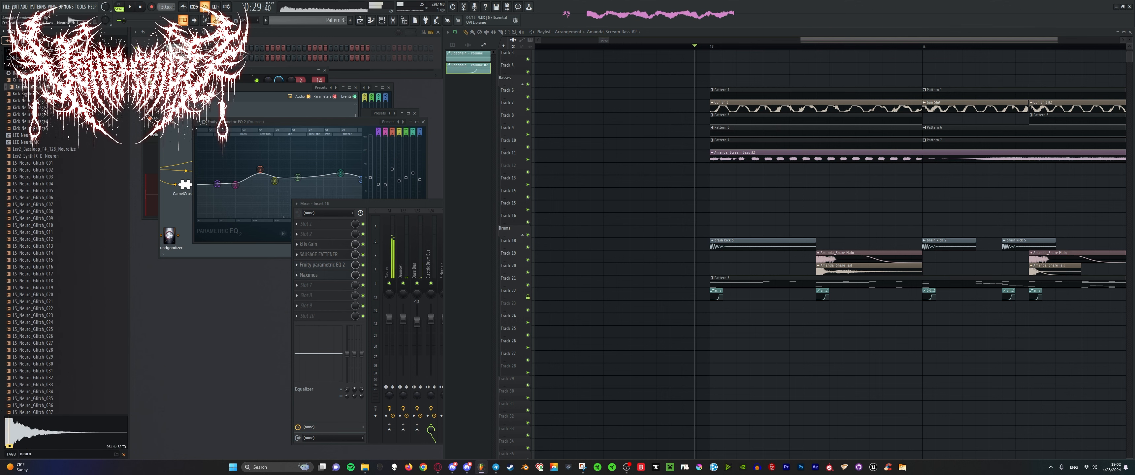
{"action": "scroll", "coordinate": [66, 220], "scroll_direction": "down", "scroll_amount": 20}
{"action": "left_click", "coordinate": [72, 259]}
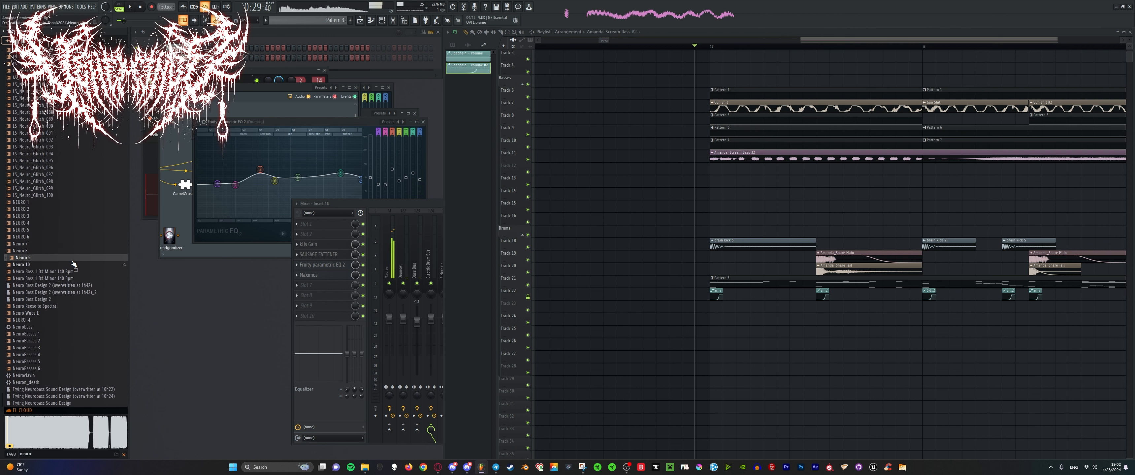
{"action": "left_click", "coordinate": [66, 306]}
{"action": "left_click", "coordinate": [76, 318]}
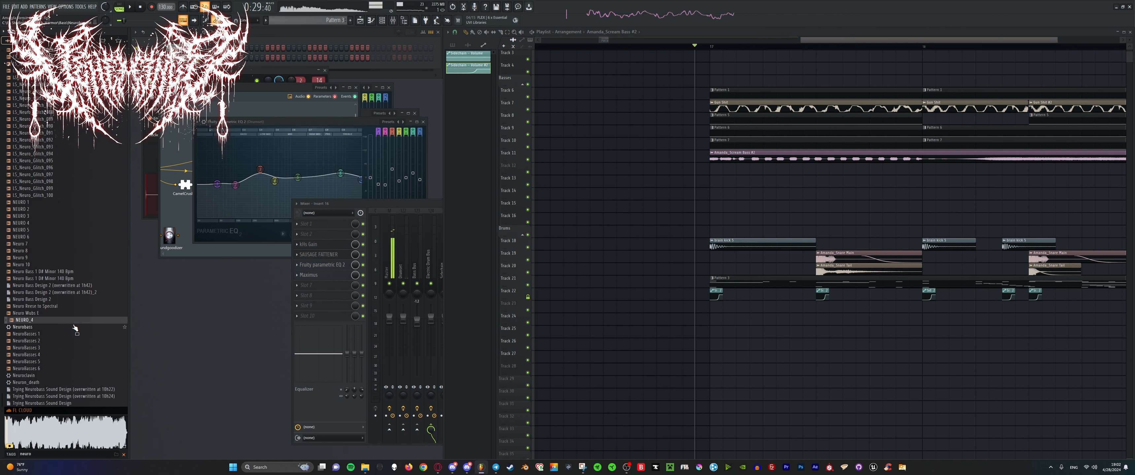
{"action": "left_click", "coordinate": [71, 321]}
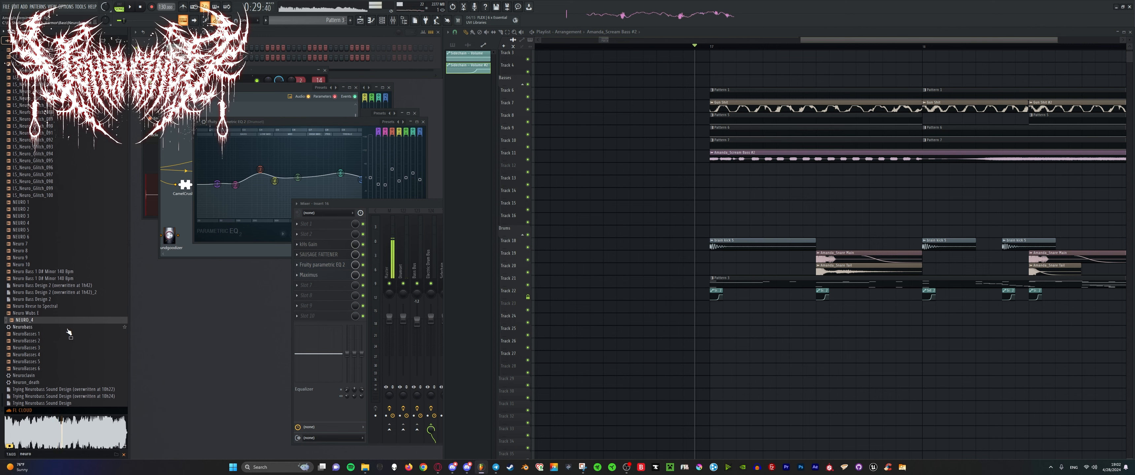
Audition the Neuro_Glitch samples in the browser to find a suitable layer, ending on Neuro_Glitch_053.
{"action": "scroll", "coordinate": [52, 300], "scroll_direction": "up", "scroll_amount": 15}
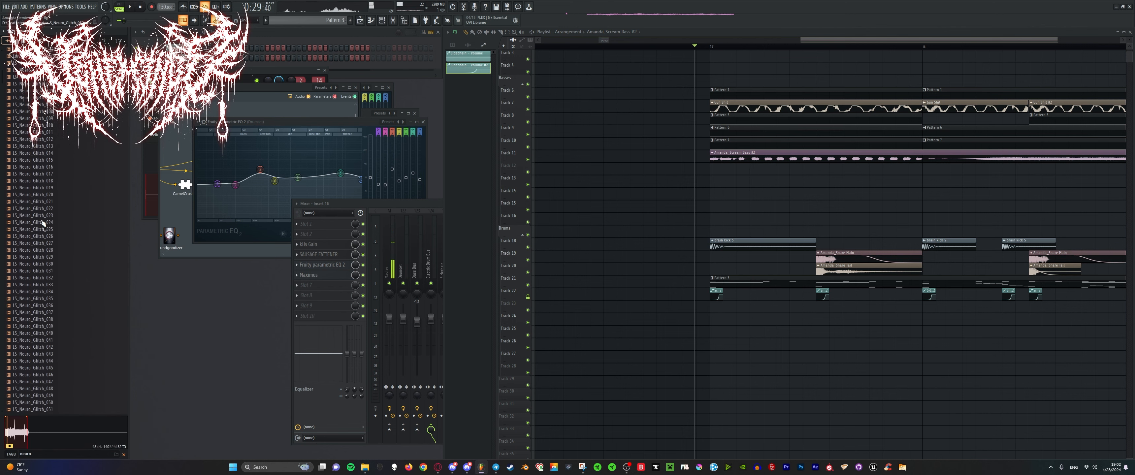
{"action": "left_click", "coordinate": [39, 58]}
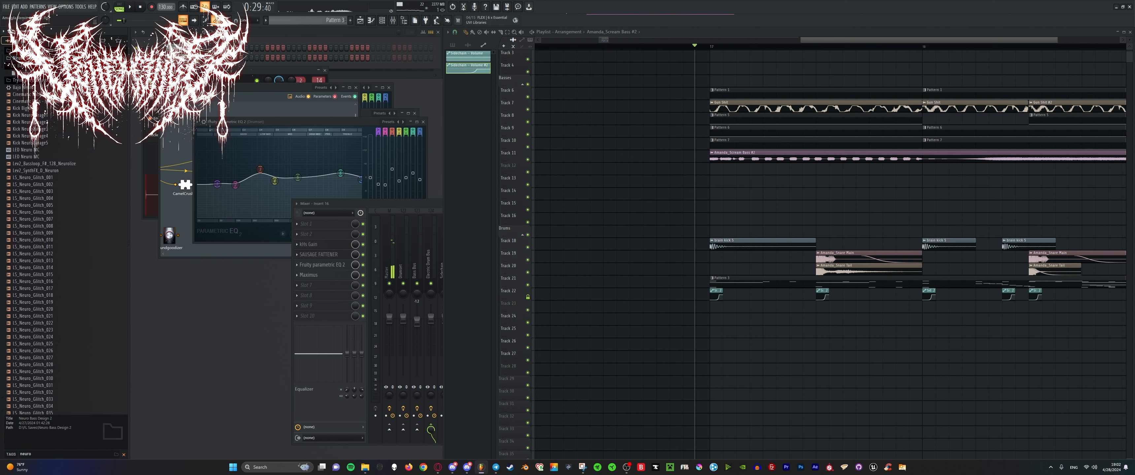
{"action": "left_click", "coordinate": [40, 58]}
{"action": "left_click", "coordinate": [39, 51]}
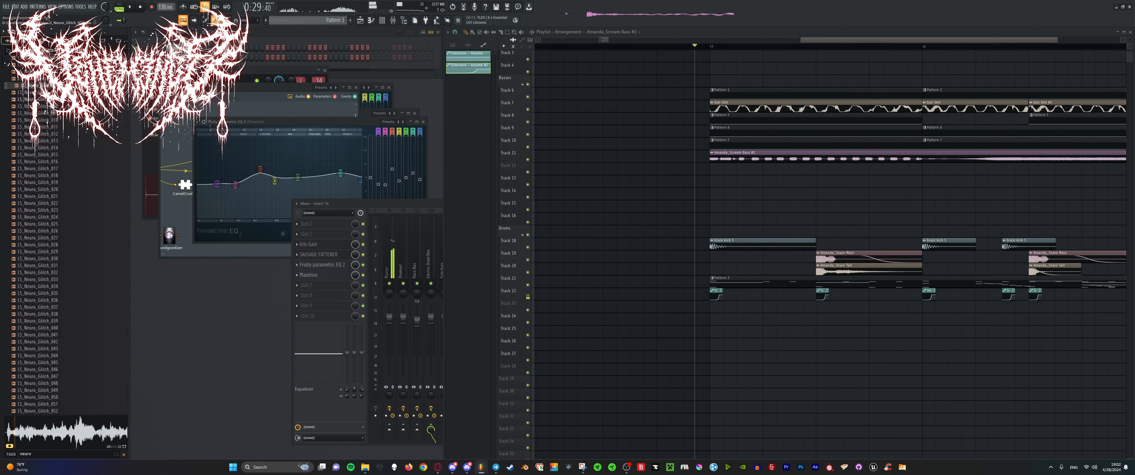
{"action": "left_click", "coordinate": [49, 127]}
{"action": "left_click", "coordinate": [43, 162]}
{"action": "left_click", "coordinate": [28, 203]}
{"action": "left_click", "coordinate": [27, 217]}
{"action": "left_click", "coordinate": [29, 238]}
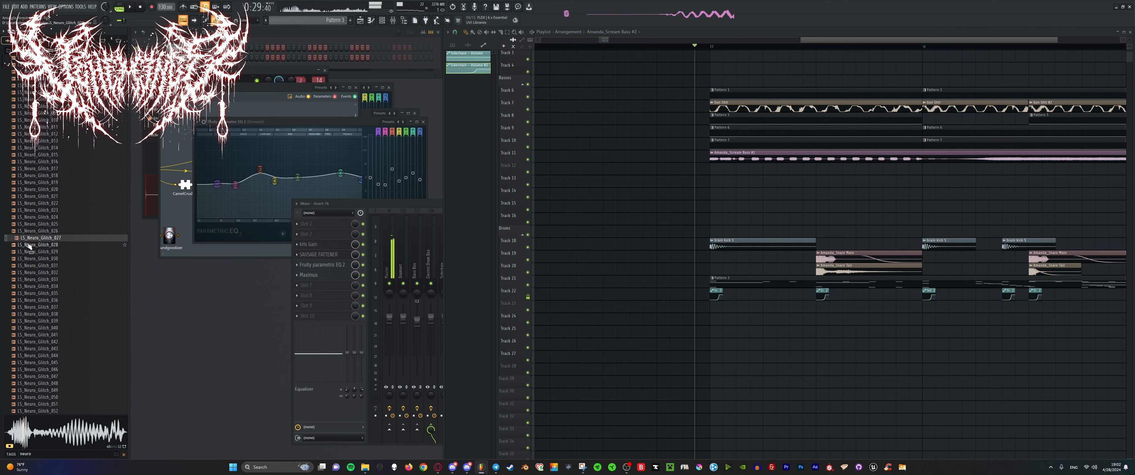
{"action": "left_click", "coordinate": [27, 245]}
{"action": "scroll", "coordinate": [40, 247], "scroll_direction": "down", "scroll_amount": 10}
{"action": "left_click", "coordinate": [51, 245]}
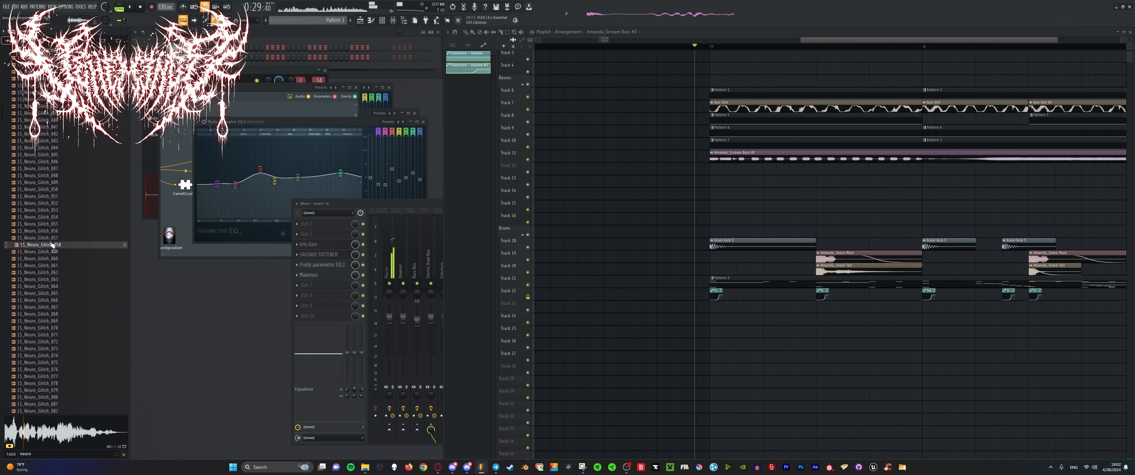
{"action": "left_click", "coordinate": [52, 238]}
{"action": "left_click", "coordinate": [56, 231]}
{"action": "left_click", "coordinate": [56, 224]}
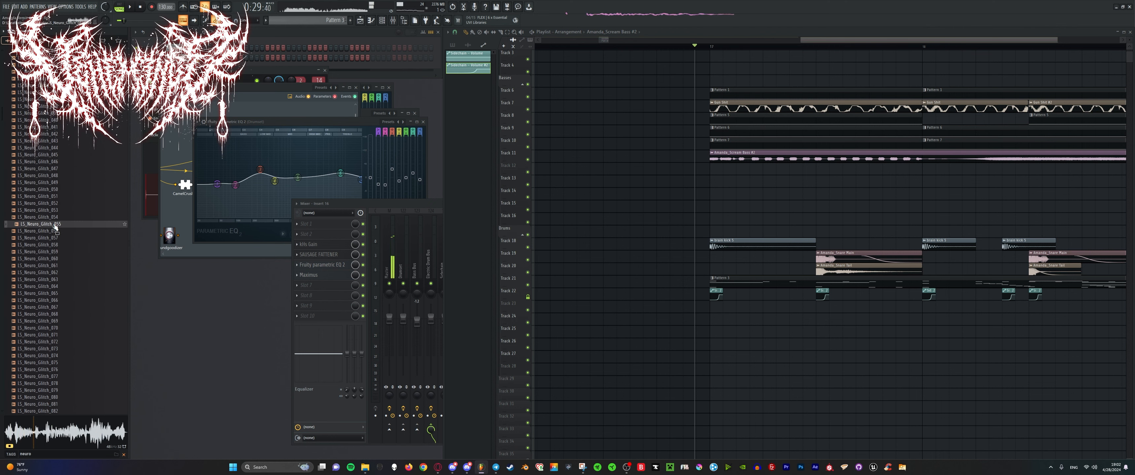
{"action": "left_click", "coordinate": [58, 218]}
{"action": "key", "text": "Up"}
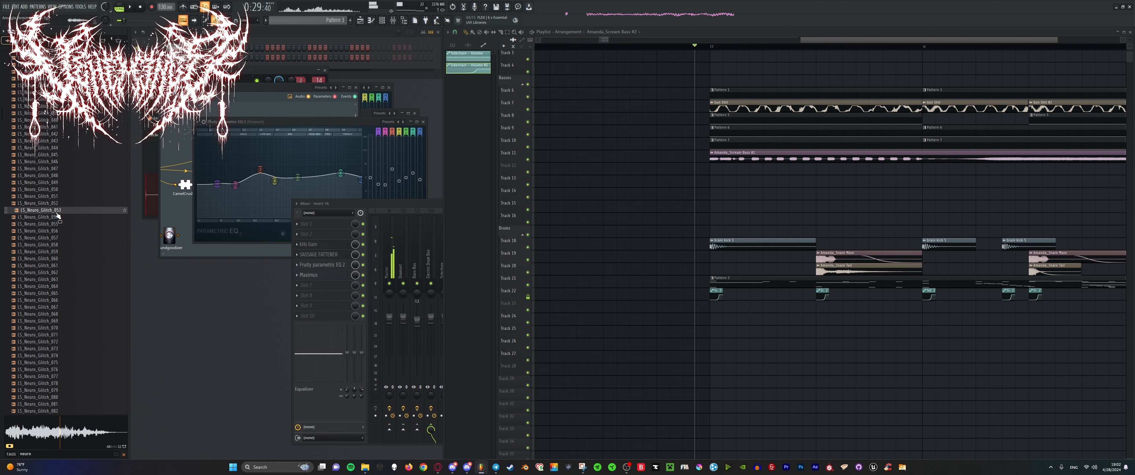
{"action": "left_click", "coordinate": [58, 204]}
{"action": "left_click", "coordinate": [60, 212]}
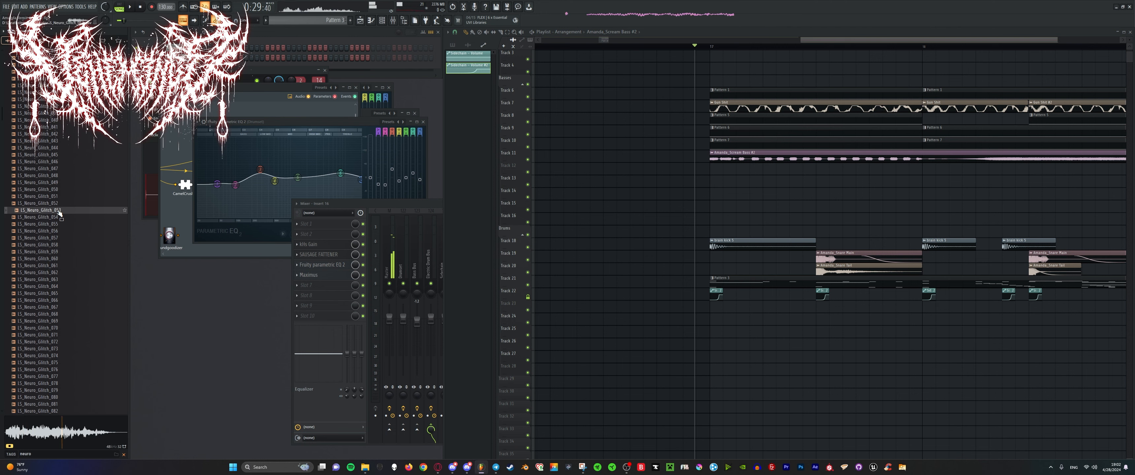
Place Neuro_Glitch_053 on Track 15 from the first kick, shorten it to the second kick, and add a copy filling the rest of the section.
{"action": "left_click_drag", "start_coordinate": [729, 213], "coordinate": [719, 208]}
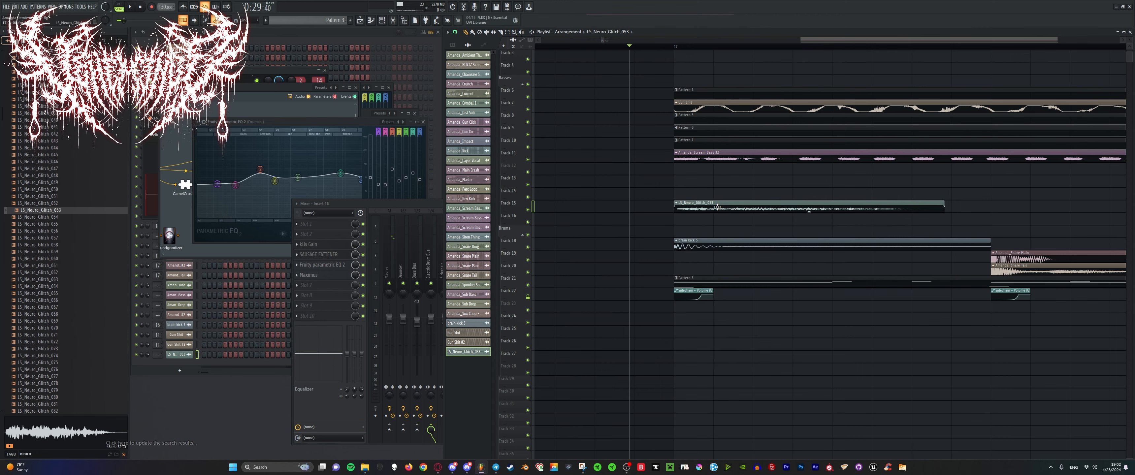
{"action": "scroll", "coordinate": [718, 207], "scroll_direction": "down", "scroll_amount": 4}
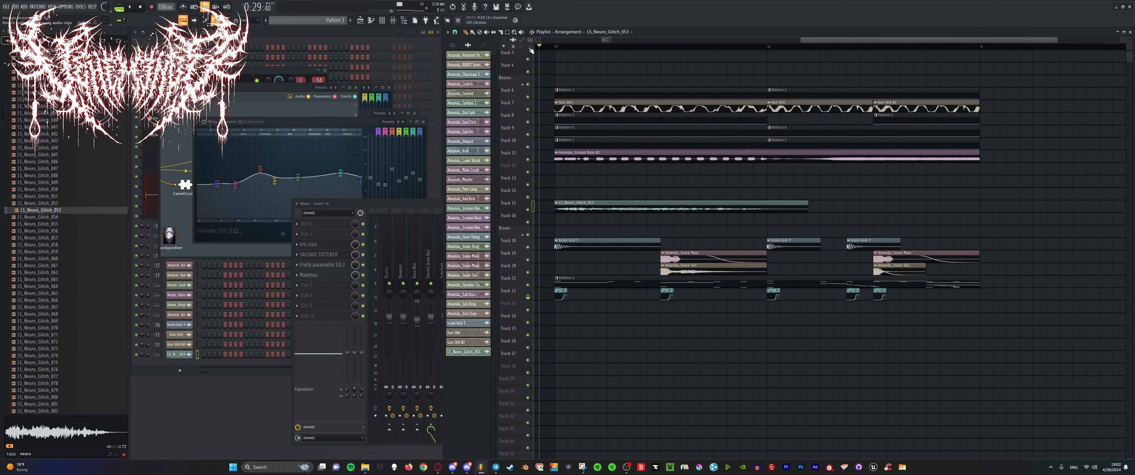
{"action": "left_click_drag", "start_coordinate": [783, 206], "coordinate": [766, 207]}
{"action": "key", "text": "space"}
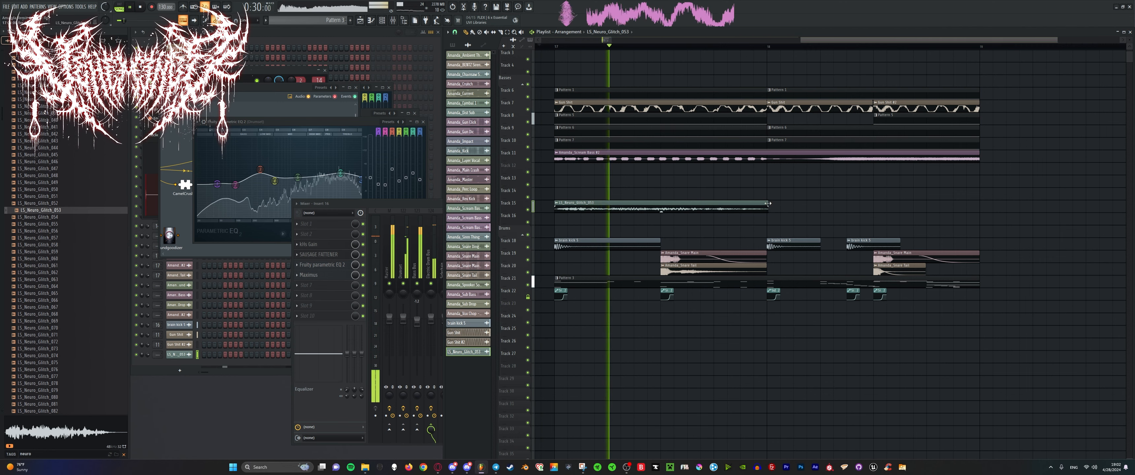
{"action": "left_click", "coordinate": [771, 204]}
{"action": "scroll", "coordinate": [687, 208], "scroll_direction": "down", "scroll_amount": 3}
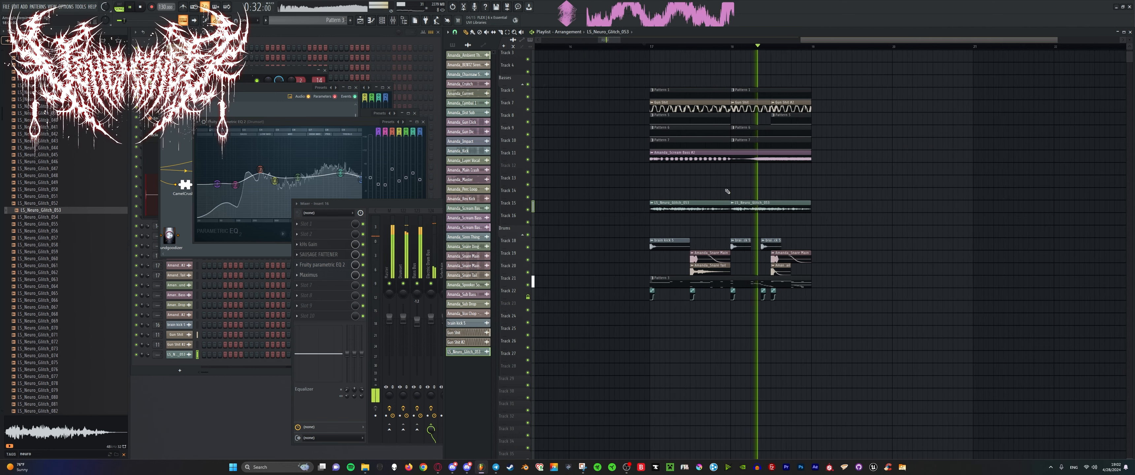
Solo Track 15 in the playlist and play back the glitch clips on their own.
{"action": "left_click", "coordinate": [397, 205]}
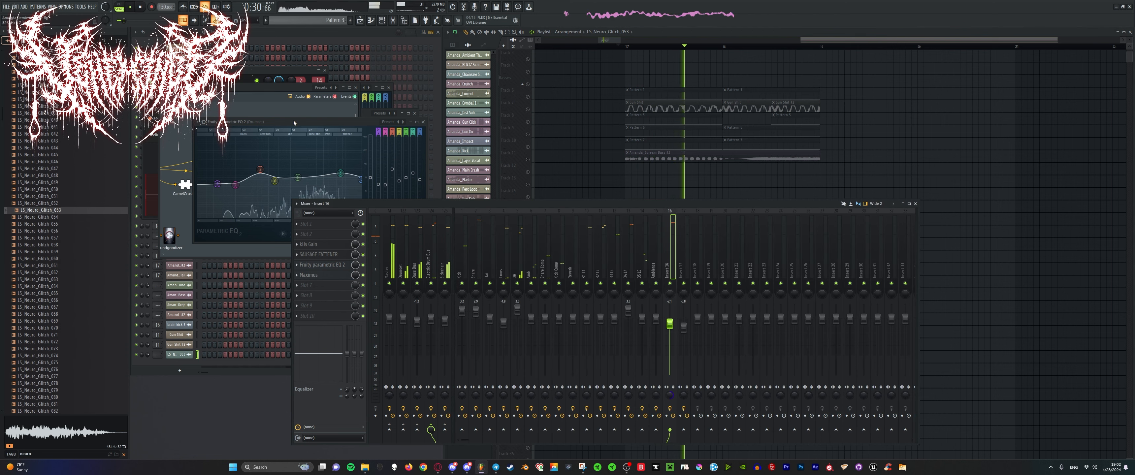
{"action": "left_click", "coordinate": [177, 32]}
{"action": "left_click", "coordinate": [181, 58]}
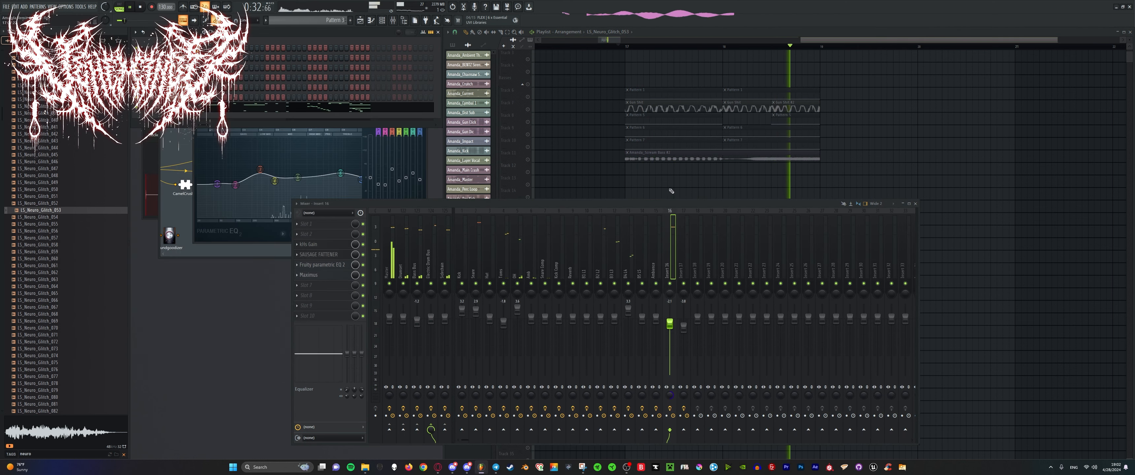
{"action": "scroll", "coordinate": [691, 173], "scroll_direction": "down", "scroll_amount": 2}
{"action": "key", "text": "space"}
Open the Neuro_Glitch_053 clip's channel settings and set the time stretching mode to Stretch.
{"action": "double_click", "coordinate": [683, 132]}
{"action": "left_click", "coordinate": [316, 112]}
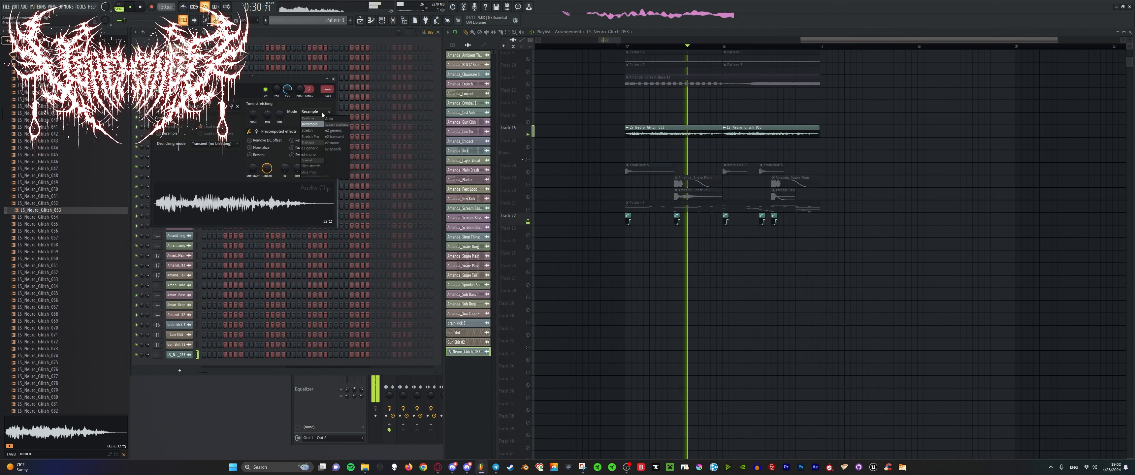
{"action": "left_click", "coordinate": [319, 131]}
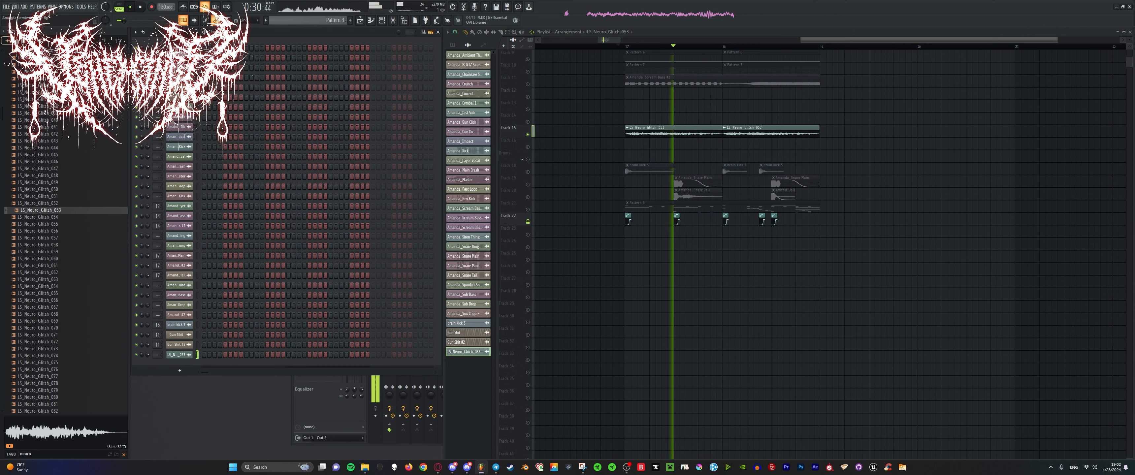
Add a new Pattern 8 and reopen the Neuro_Glitch_053 clip's settings beside the mixer.
{"action": "left_click_drag", "start_coordinate": [391, 204], "coordinate": [355, 172]}
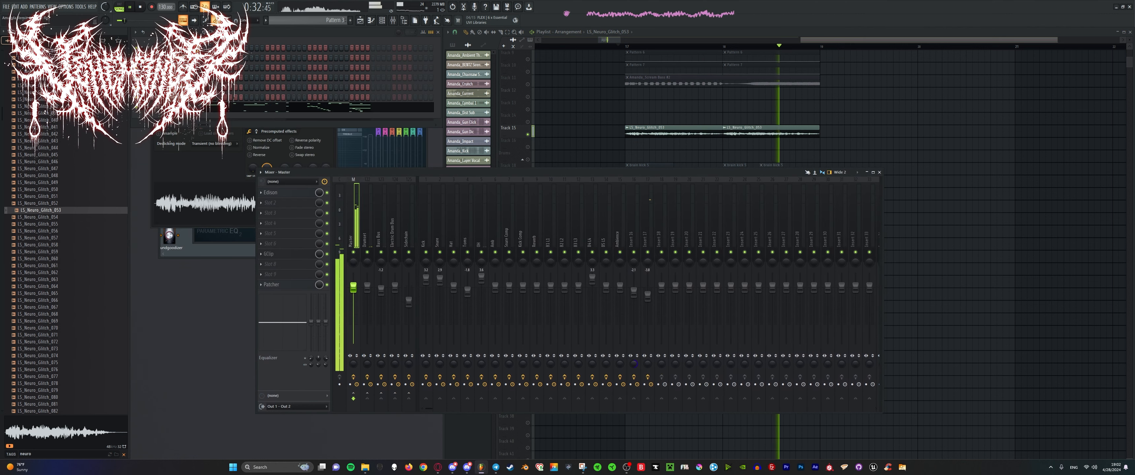
{"action": "left_click", "coordinate": [351, 20]}
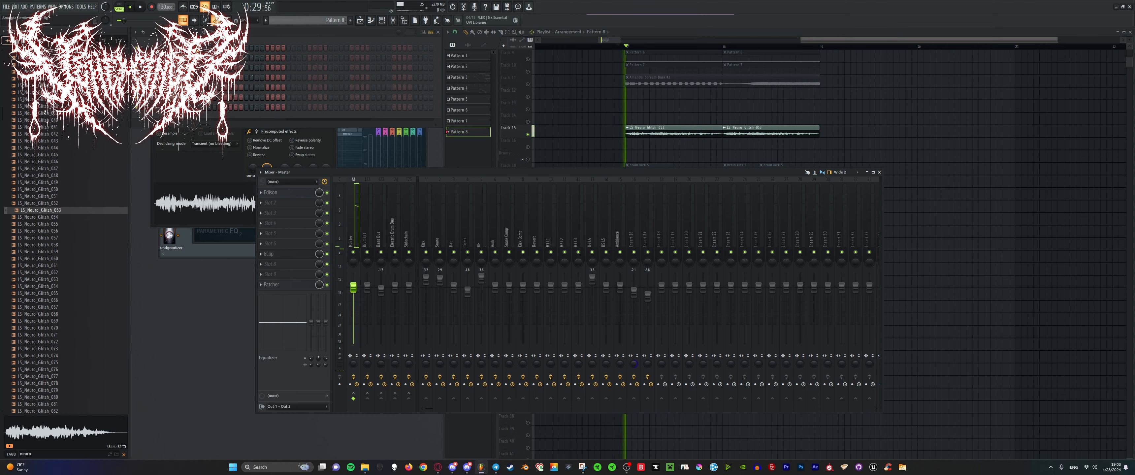
{"action": "double_click", "coordinate": [644, 136]}
{"action": "key", "text": "space"}
{"action": "key", "text": "F9"}
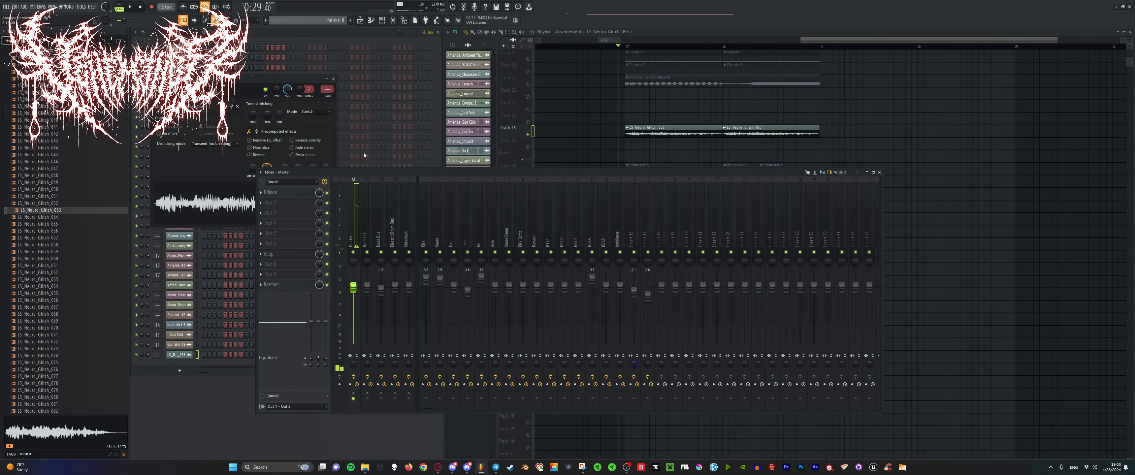
Assign the Neuro_Glitch_053 channel to the empty mixer Insert 18 and move that insert to slot 15, next to the bass tracks.
{"action": "key", "text": "space"}
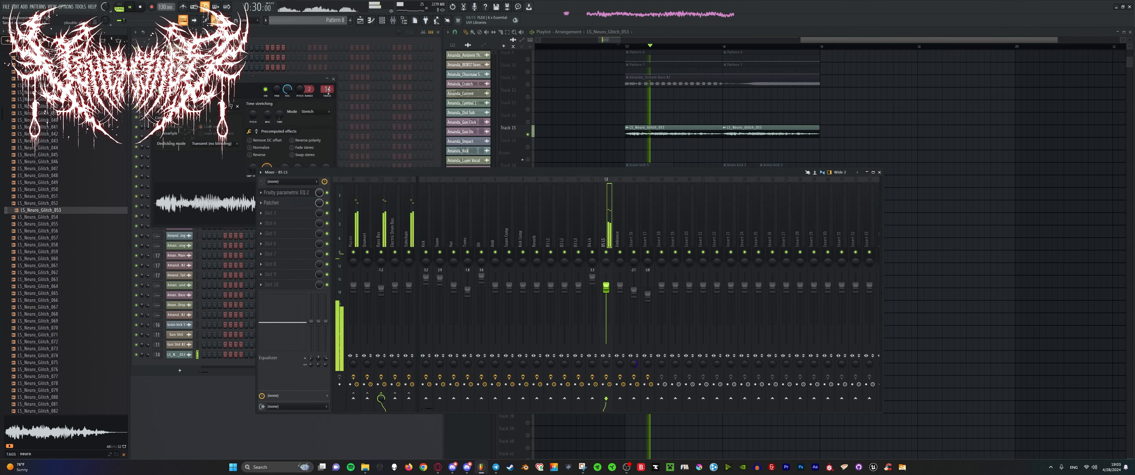
{"action": "key", "text": "space"}
{"action": "scroll", "coordinate": [328, 92], "scroll_direction": "up", "scroll_amount": 2}
{"action": "key", "text": "space"}
{"action": "key", "text": "space"}
{"action": "scroll", "coordinate": [328, 91], "scroll_direction": "up", "scroll_amount": 2}
{"action": "key", "text": "space"}
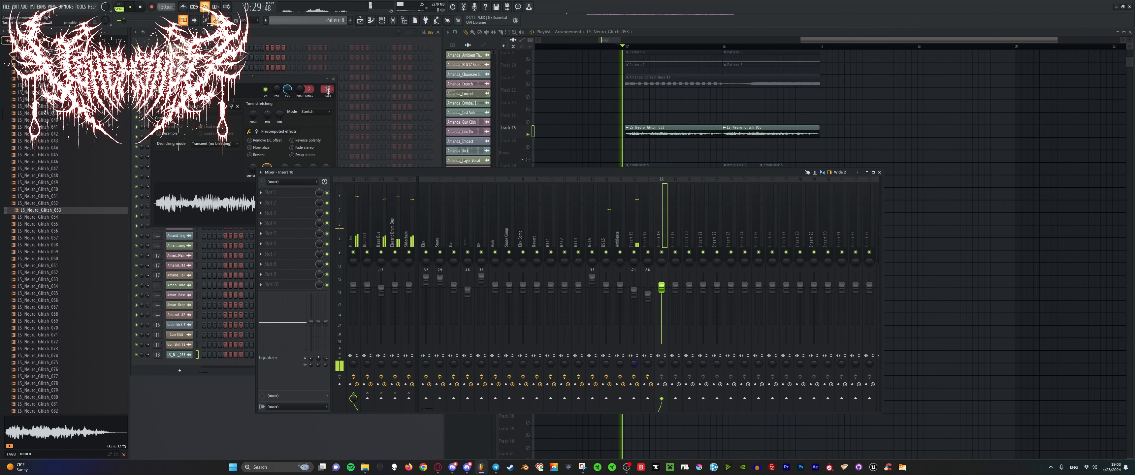
{"action": "scroll", "coordinate": [664, 213], "scroll_direction": "up", "scroll_amount": 3}
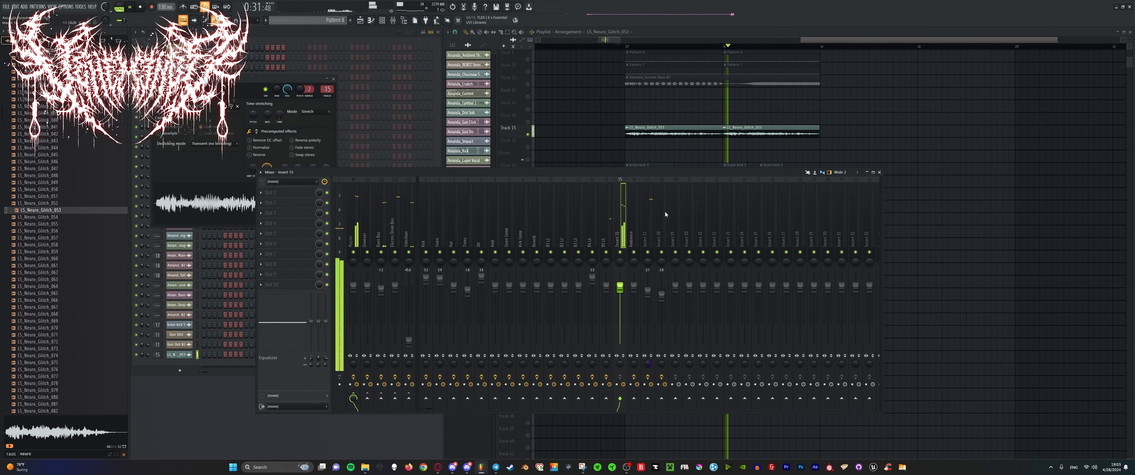
Route mixer Insert 15 to the Bass Bus instead of the Master, and bring the glitch sample's settings to the front.
{"action": "key", "text": "space"}
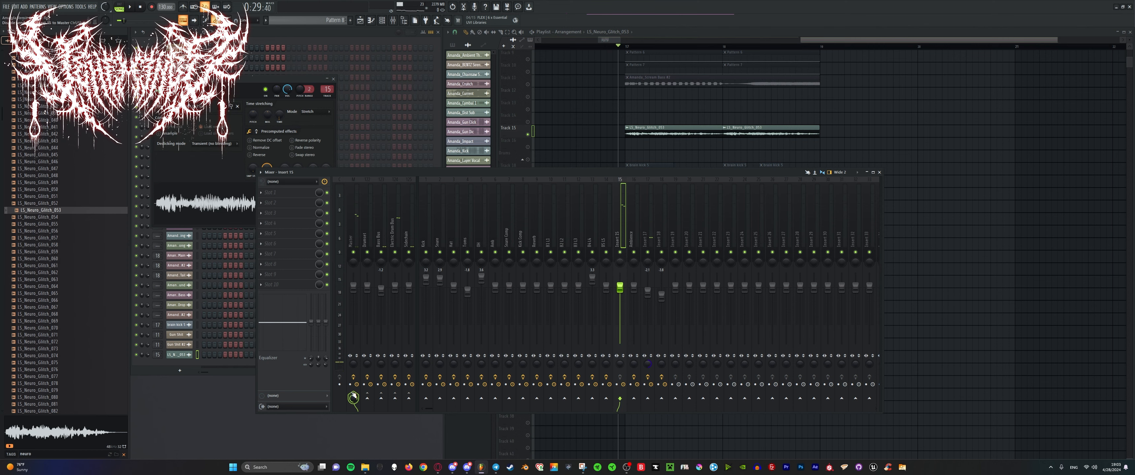
{"action": "key", "text": "space"}
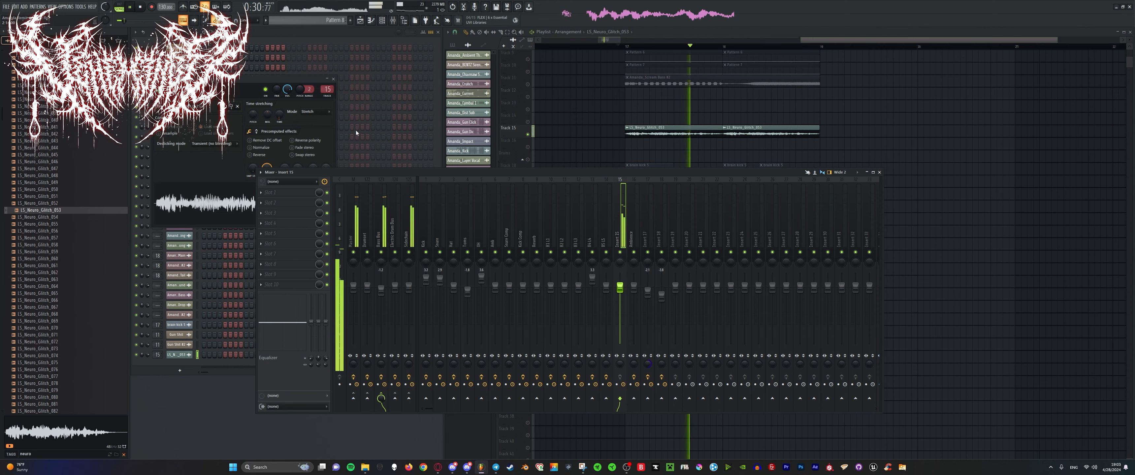
{"action": "left_click", "coordinate": [261, 127]}
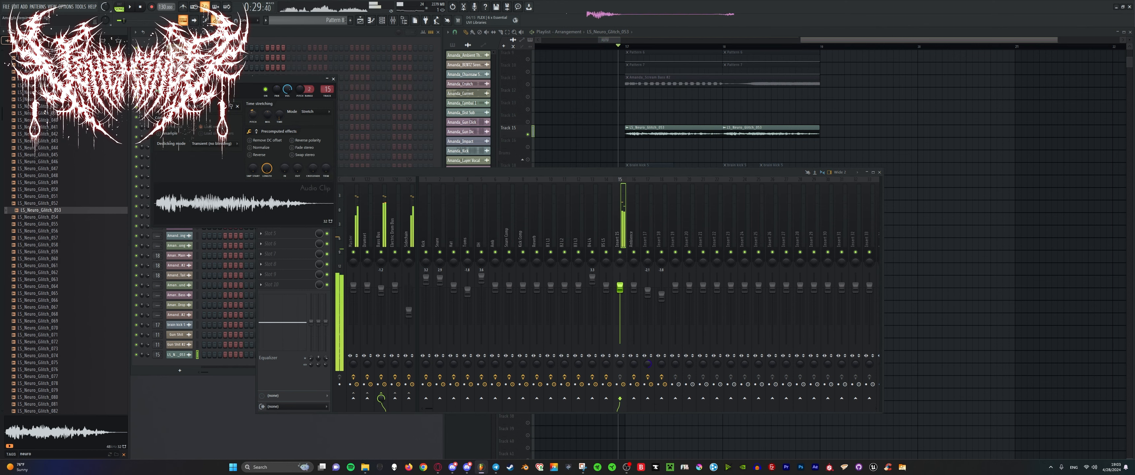
Load Patcher on mixer Insert 15 and wire a Fruity Parametric EQ 2 between its input and output.
{"action": "key", "text": "space"}
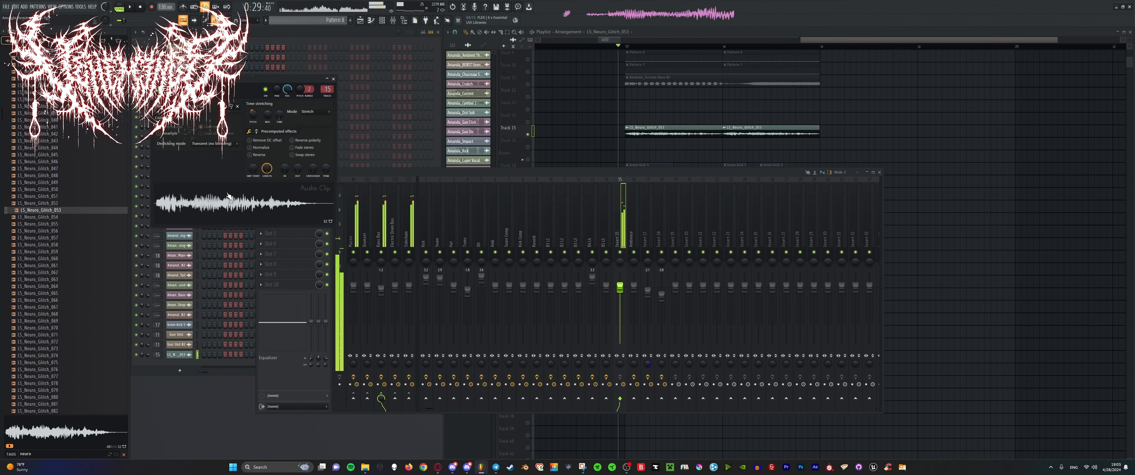
{"action": "left_click_drag", "start_coordinate": [385, 172], "coordinate": [465, 178]}
{"action": "middle_click", "coordinate": [376, 201]}
{"action": "left_click", "coordinate": [416, 263]}
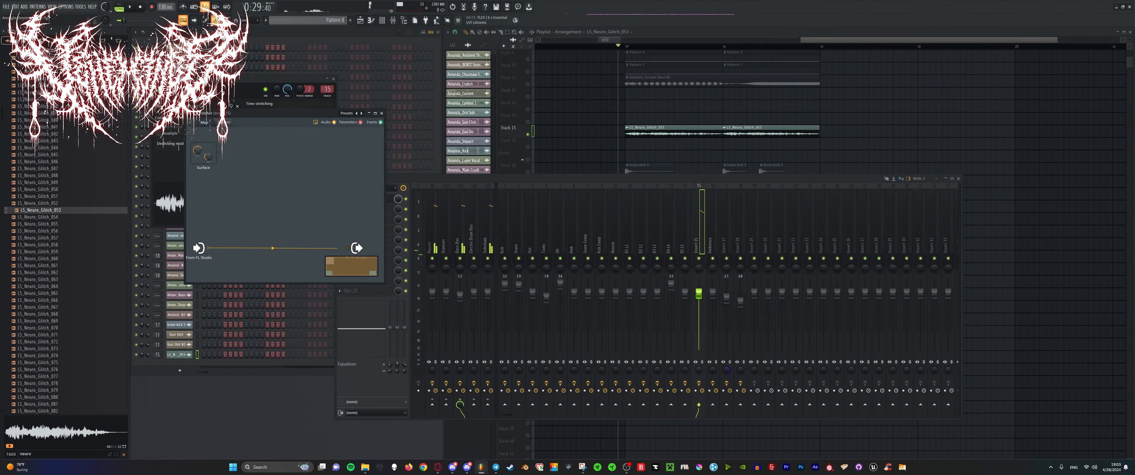
{"action": "type", "text": "para"}
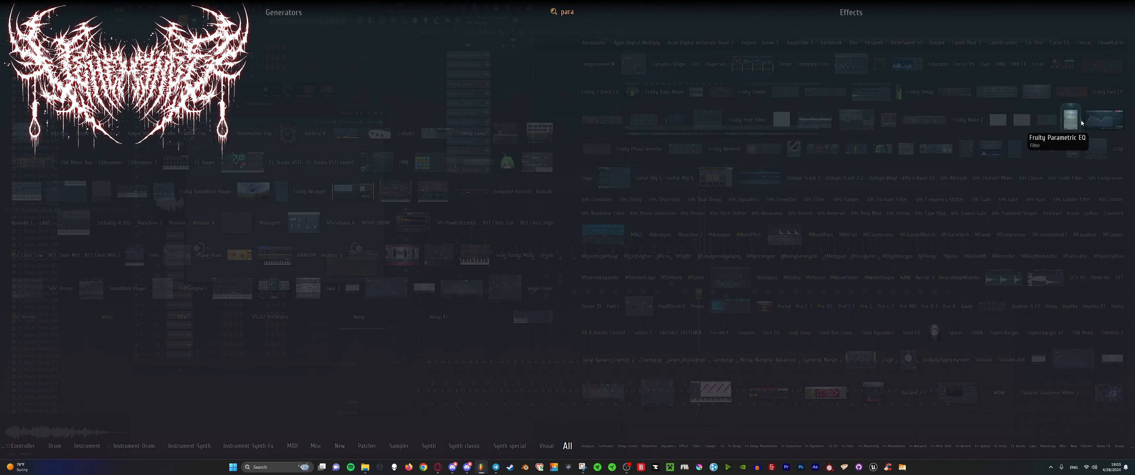
{"action": "left_click_drag", "start_coordinate": [1080, 121], "coordinate": [278, 254]}
{"action": "key", "text": "space"}
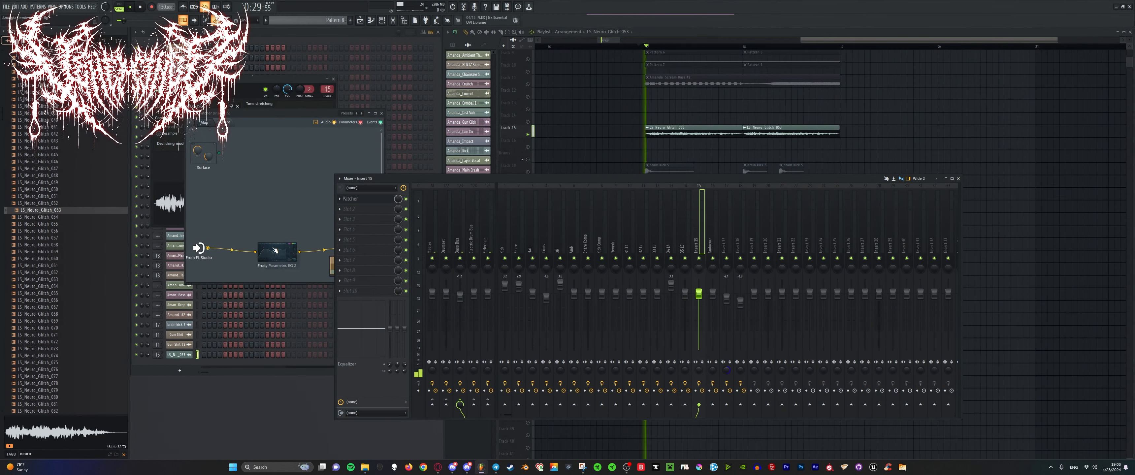
Shape the Parametric EQ 2 with a high-pass on band 1, a low-mid cut and a lowered top end.
{"action": "double_click", "coordinate": [277, 253]}
{"action": "key", "text": "space"}
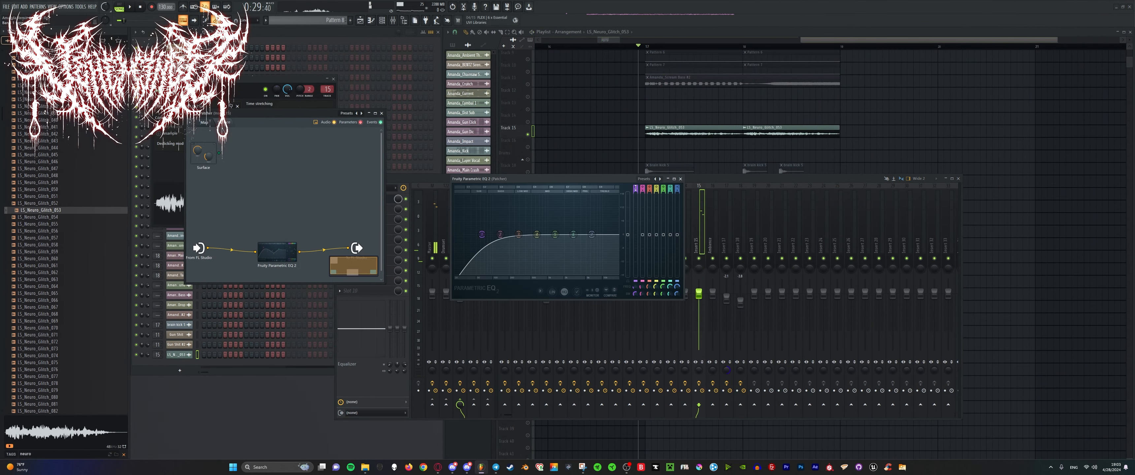
{"action": "key", "text": "space"}
{"action": "right_click", "coordinate": [483, 235]}
{"action": "left_click", "coordinate": [514, 256]}
{"action": "key", "text": "space"}
{"action": "key", "text": "space"}
{"action": "mouse_move", "coordinate": [482, 235]}
{"action": "left_mouse_down"}
{"action": "mouse_move", "coordinate": [512, 235]}
{"action": "mouse_move", "coordinate": [499, 235]}
{"action": "left_mouse_up"}
{"action": "left_click_drag", "start_coordinate": [519, 234], "coordinate": [511, 253]}
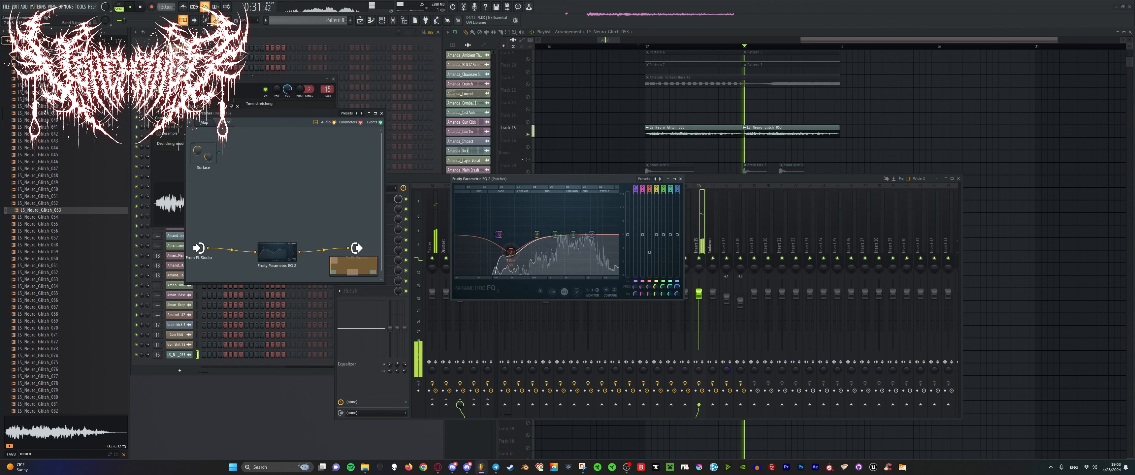
{"action": "left_click_drag", "start_coordinate": [574, 235], "coordinate": [612, 244]}
{"action": "key", "text": "space"}
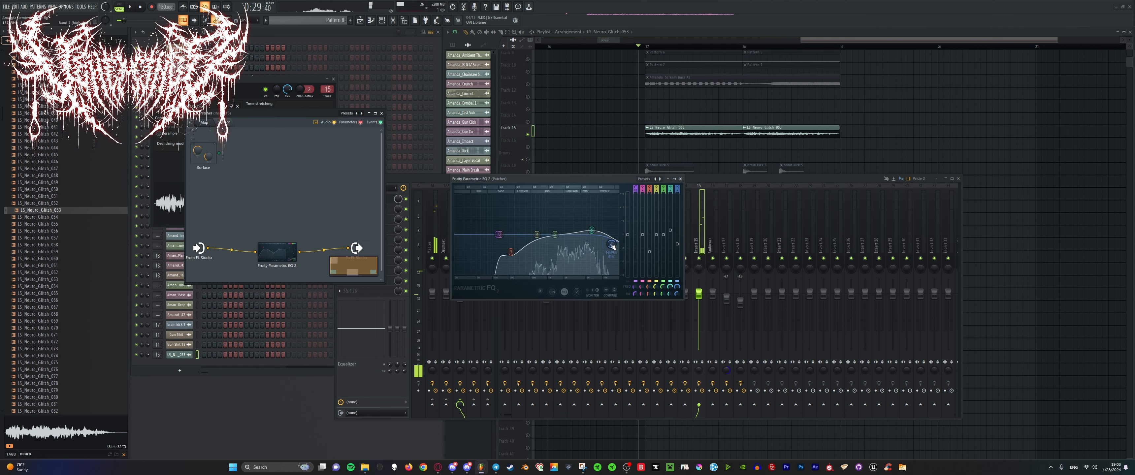
{"action": "key", "text": "space"}
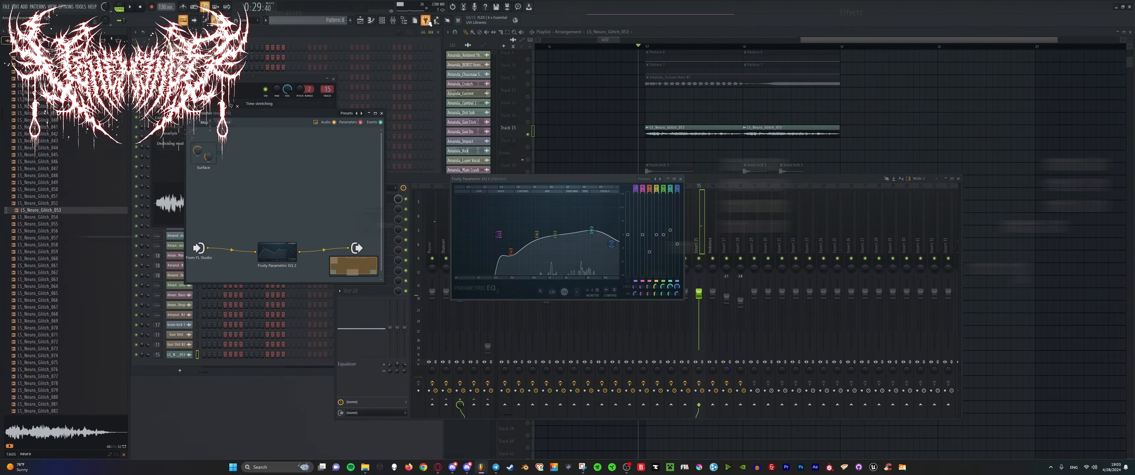
Add Soundgoodizer between the Parametric EQ 2 and the output in Patcher, and play the glitch sample through it.
{"action": "left_click", "coordinate": [426, 22]}
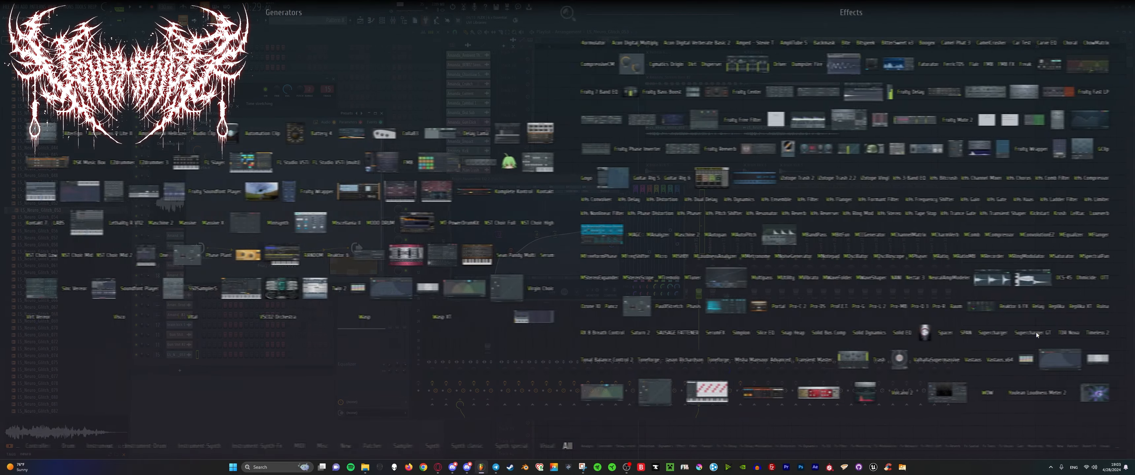
{"action": "type", "text": "s"}
{"action": "left_click", "coordinate": [929, 337]}
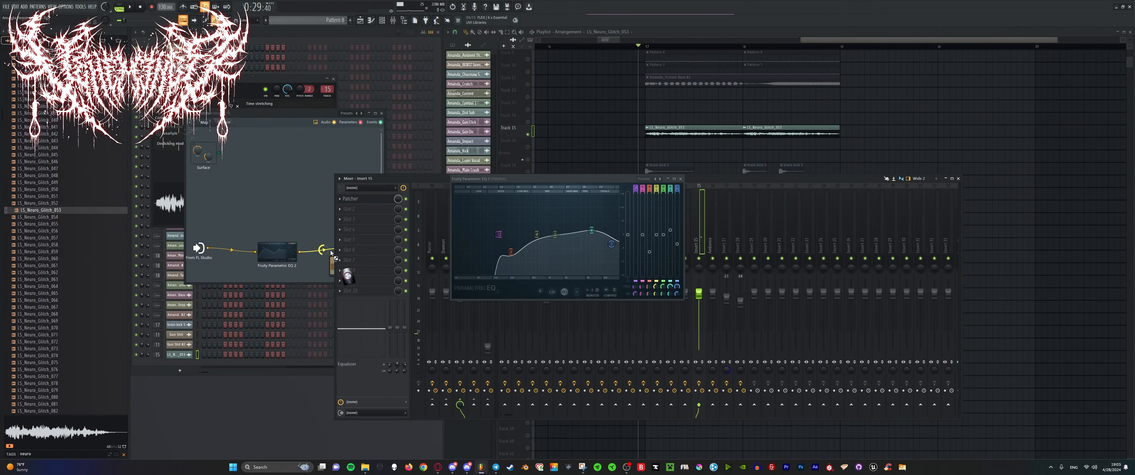
{"action": "left_click_drag", "start_coordinate": [331, 237], "coordinate": [333, 232]}
{"action": "key", "text": "space"}
{"action": "double_click", "coordinate": [333, 232]}
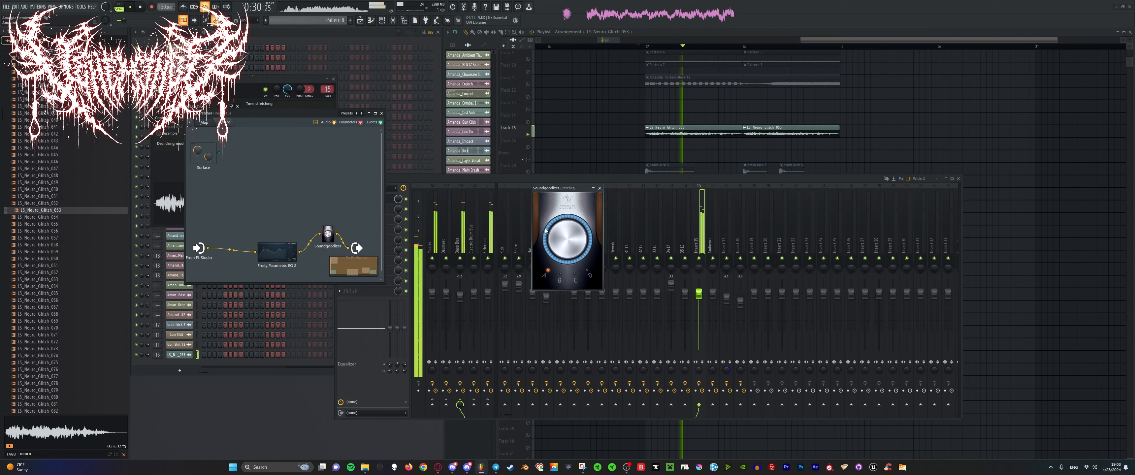
{"action": "left_click", "coordinate": [599, 188]}
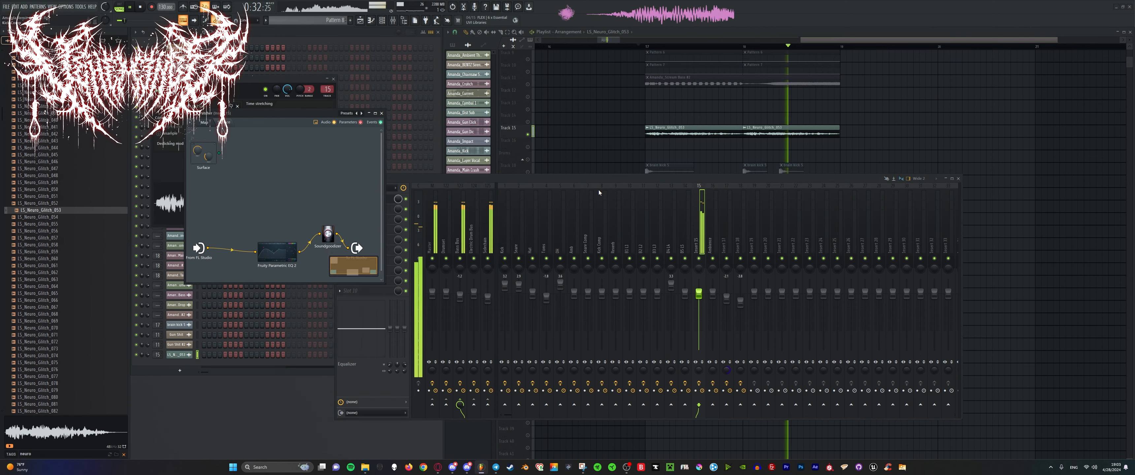
Unsolo the Neuro_Glitch_053 track and play it against the full bass and drum section.
{"action": "left_click_drag", "start_coordinate": [658, 178], "coordinate": [638, 177]}
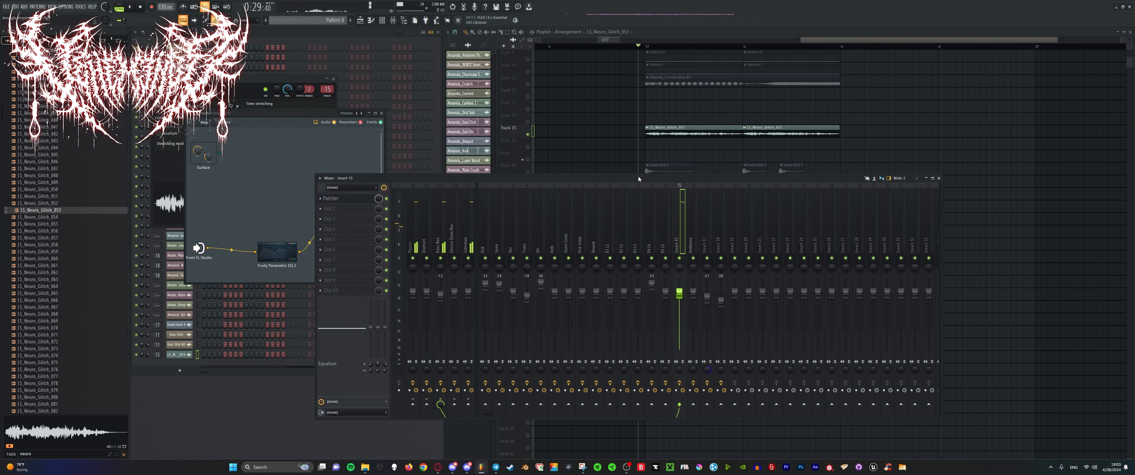
{"action": "right_click", "coordinate": [528, 135]}
{"action": "key", "text": "space"}
{"action": "key", "text": "space"}
{"action": "scroll", "coordinate": [679, 155], "scroll_direction": "up", "scroll_amount": 3}
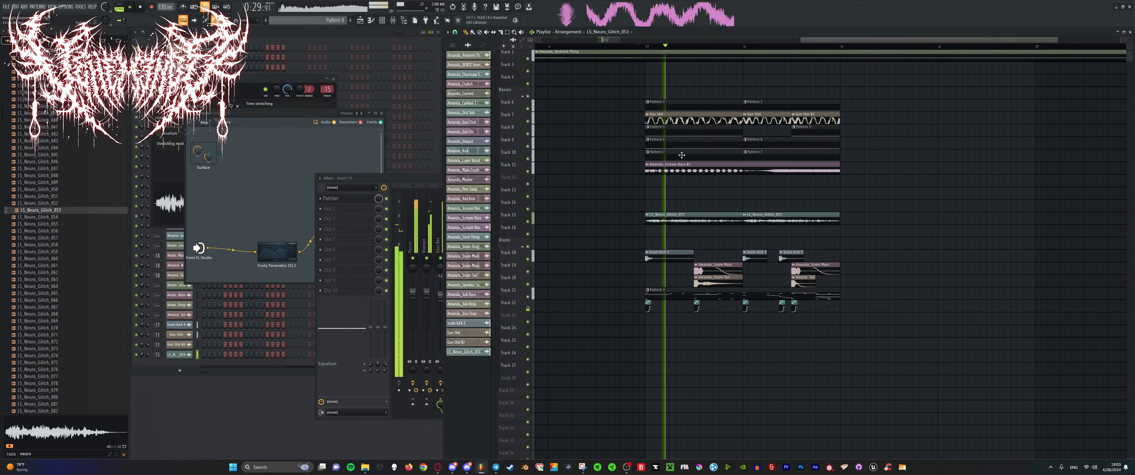
{"action": "scroll", "coordinate": [745, 201], "scroll_direction": "up", "scroll_amount": 4}
{"action": "scroll", "coordinate": [745, 201], "scroll_direction": "down", "scroll_amount": 5}
{"action": "scroll", "coordinate": [793, 198], "scroll_direction": "up", "scroll_amount": 3}
{"action": "left_click", "coordinate": [852, 205]}
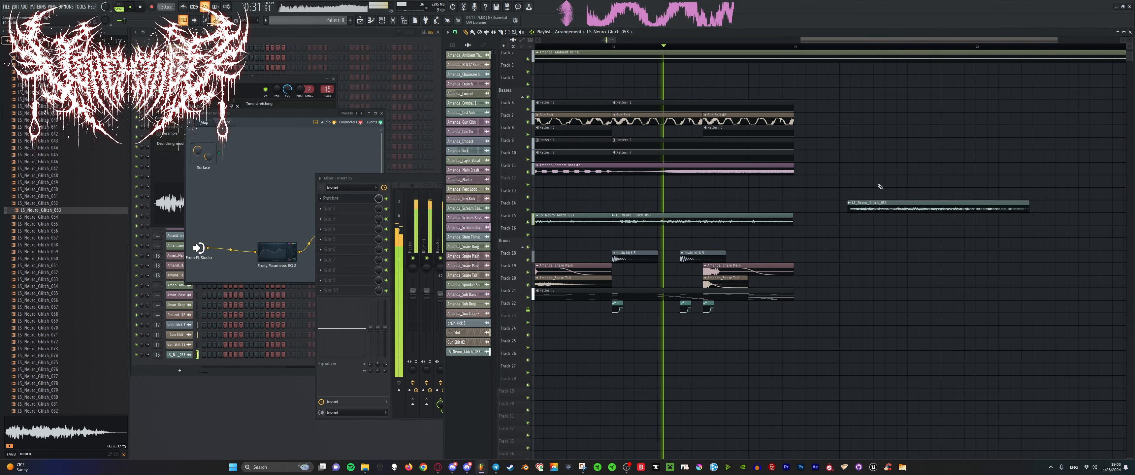
{"action": "right_click", "coordinate": [857, 206]}
{"action": "scroll", "coordinate": [835, 217], "scroll_direction": "down", "scroll_amount": 4}
{"action": "scroll", "coordinate": [837, 214], "scroll_direction": "up", "scroll_amount": 4}
Make room in Patcher and insert CamelCrusher between Soundgoodizer and the output.
{"action": "left_click", "coordinate": [429, 173]}
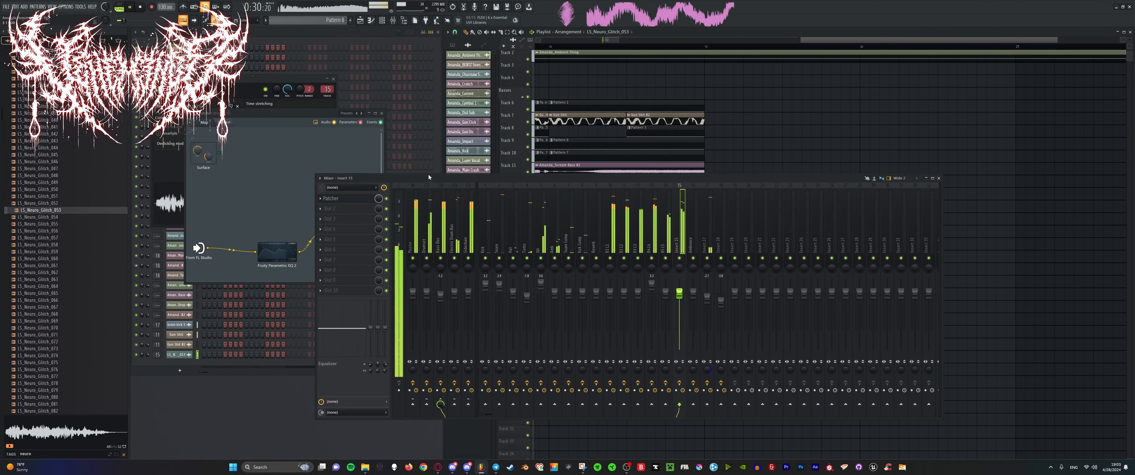
{"action": "left_click", "coordinate": [359, 203]}
{"action": "left_click_drag", "start_coordinate": [357, 248], "coordinate": [368, 217]}
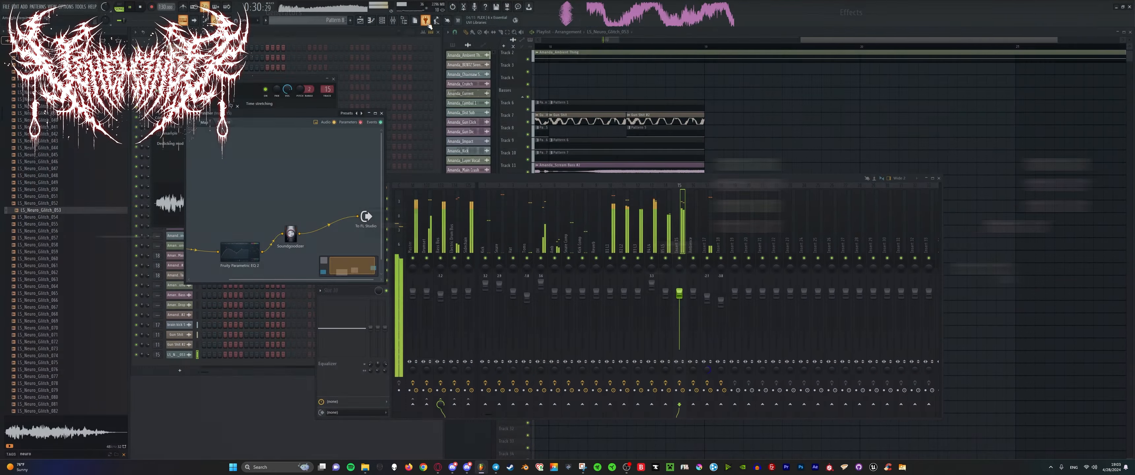
{"action": "left_click", "coordinate": [426, 23]}
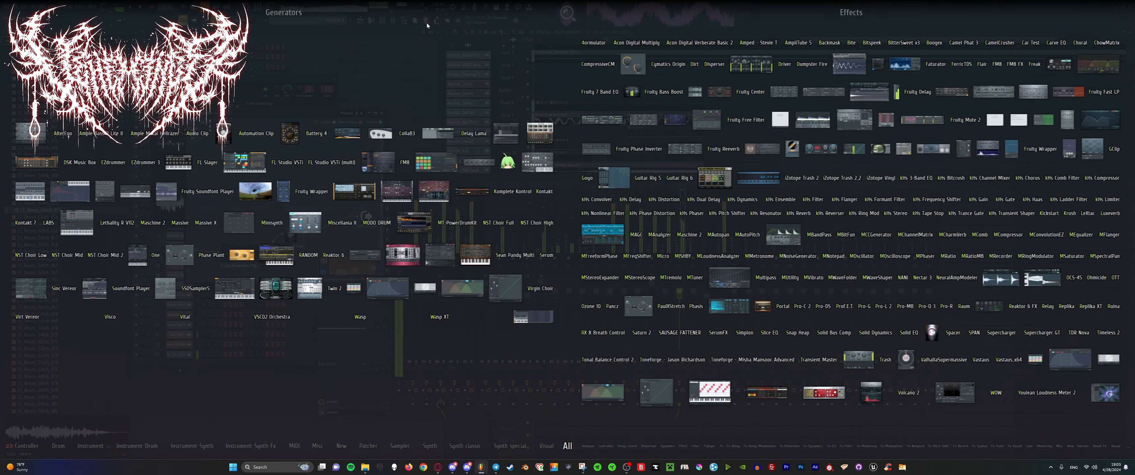
{"action": "type", "text": "ca"}
{"action": "left_click_drag", "start_coordinate": [1008, 45], "coordinate": [331, 240]}
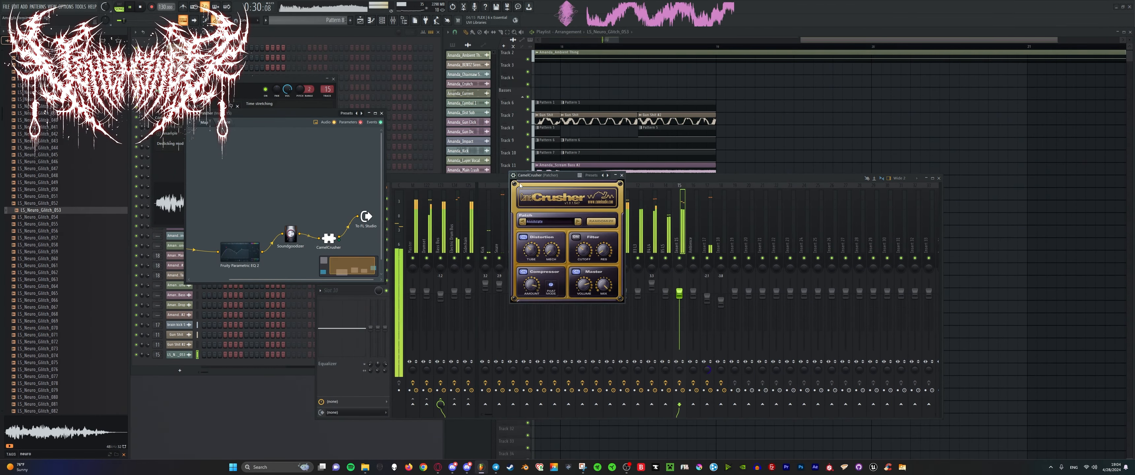
{"action": "key", "text": "space"}
Lower the Insert 15 fader, close CamelCrusher and play the arrangement in the playlist.
{"action": "left_click_drag", "start_coordinate": [686, 302], "coordinate": [685, 314]}
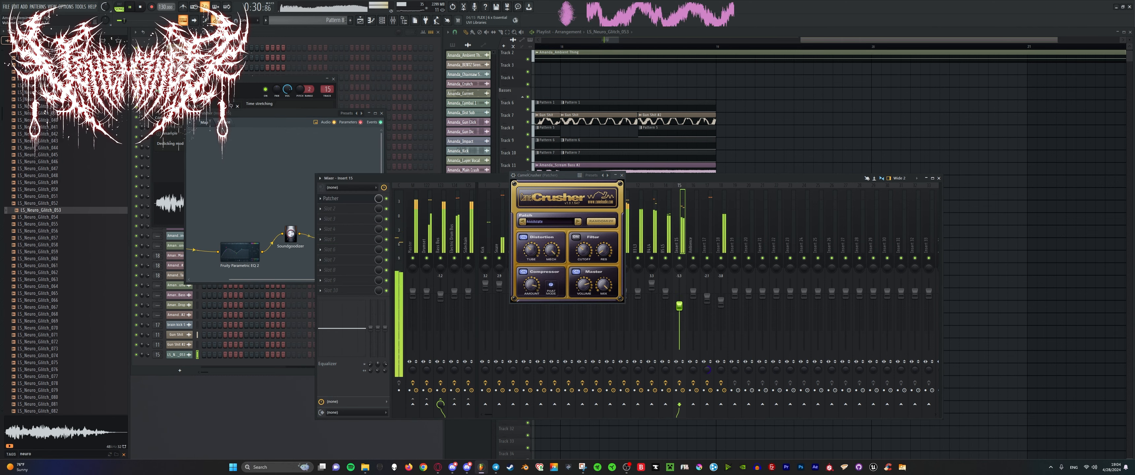
{"action": "left_click", "coordinate": [621, 175]}
{"action": "key", "text": "space"}
{"action": "key", "text": "F5"}
{"action": "key", "text": "space"}
{"action": "scroll", "coordinate": [656, 209], "scroll_direction": "down", "scroll_amount": 2}
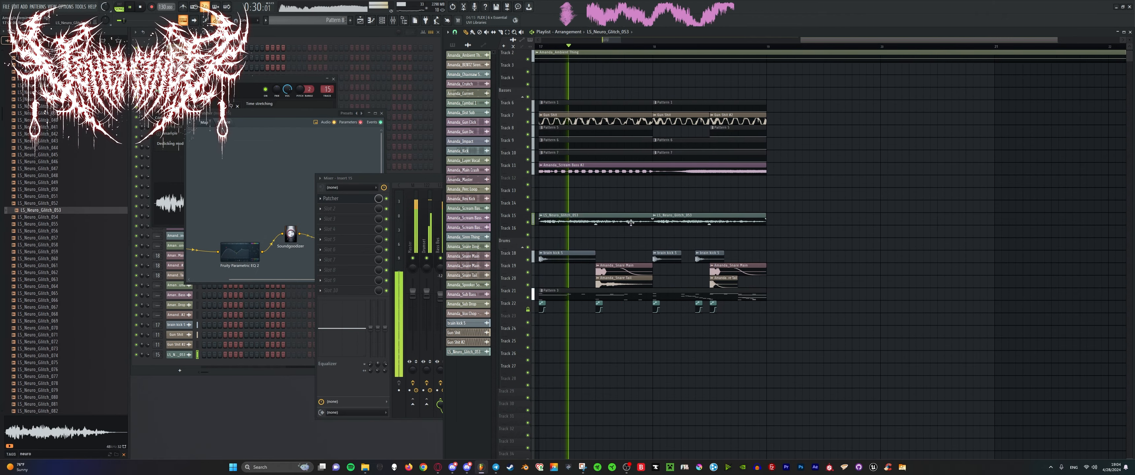
Reverse the Neuro_Glitch_053 sample in its channel settings and play the section.
{"action": "double_click", "coordinate": [631, 222]}
{"action": "left_click", "coordinate": [259, 155]}
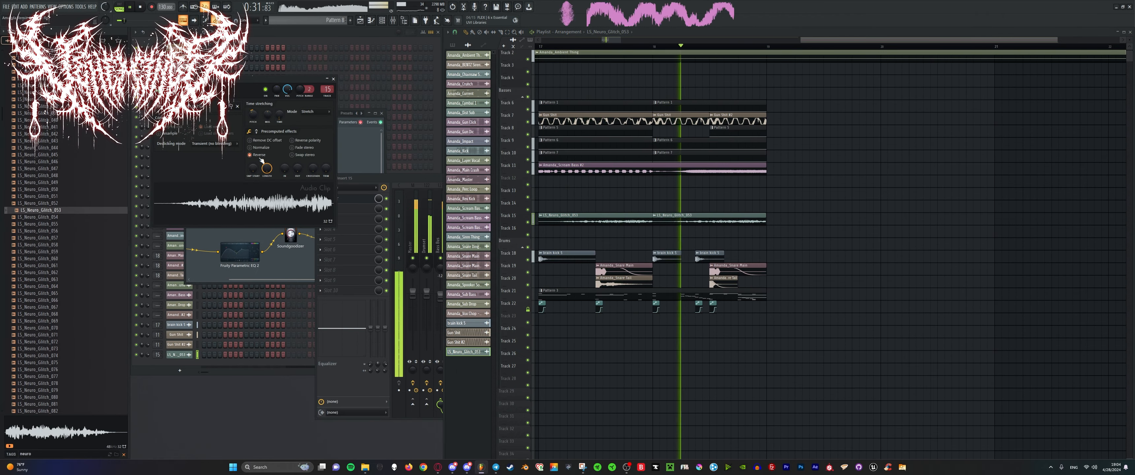
{"action": "key", "text": "space"}
{"action": "scroll", "coordinate": [709, 205], "scroll_direction": "down", "scroll_amount": 5}
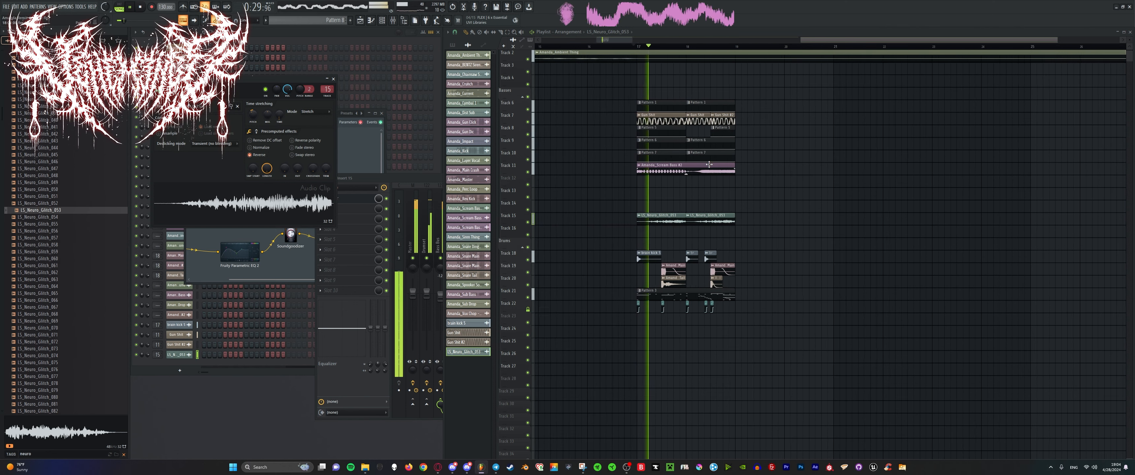
Try removing the first Neuro_Glitch_053 clip from Track 15 and listen to the section without it.
{"action": "scroll", "coordinate": [709, 206], "scroll_direction": "up", "scroll_amount": 4}
{"action": "right_click", "coordinate": [635, 215]}
{"action": "key", "text": "space"}
{"action": "key", "text": "space"}
{"action": "scroll", "coordinate": [617, 202], "scroll_direction": "down", "scroll_amount": 4}
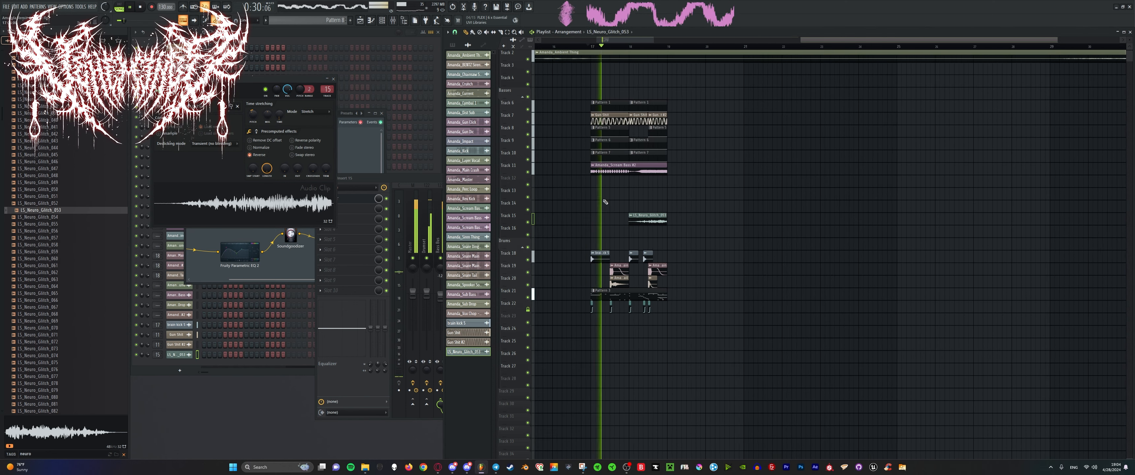
{"action": "scroll", "coordinate": [630, 207], "scroll_direction": "up", "scroll_amount": 6}
{"action": "scroll", "coordinate": [623, 220], "scroll_direction": "down", "scroll_amount": 6}
{"action": "scroll", "coordinate": [628, 242], "scroll_direction": "up", "scroll_amount": 1}
{"action": "scroll", "coordinate": [630, 245], "scroll_direction": "up", "scroll_amount": 5}
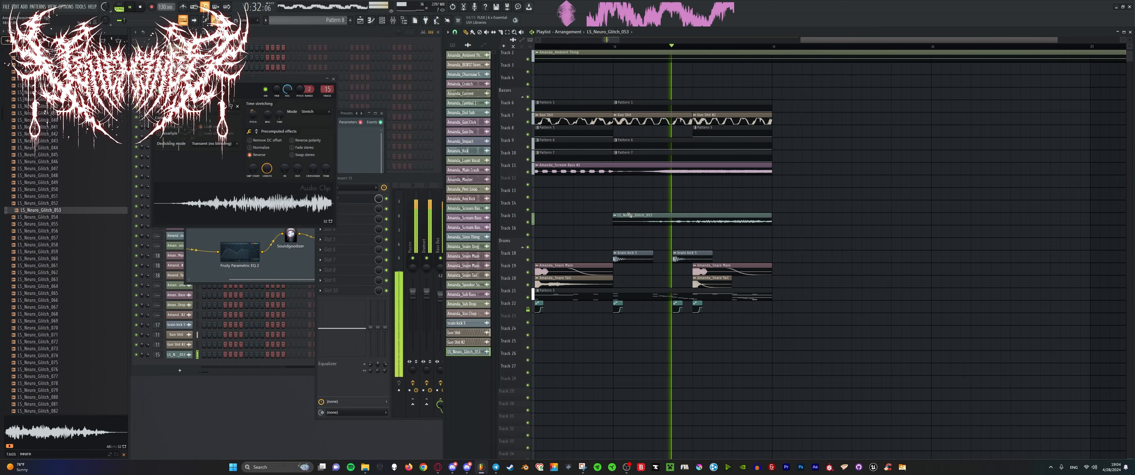
{"action": "scroll", "coordinate": [634, 243], "scroll_direction": "down", "scroll_amount": 5}
{"action": "scroll", "coordinate": [712, 236], "scroll_direction": "up", "scroll_amount": 6}
{"action": "scroll", "coordinate": [698, 211], "scroll_direction": "down", "scroll_amount": 7}
{"action": "scroll", "coordinate": [665, 214], "scroll_direction": "up", "scroll_amount": 4}
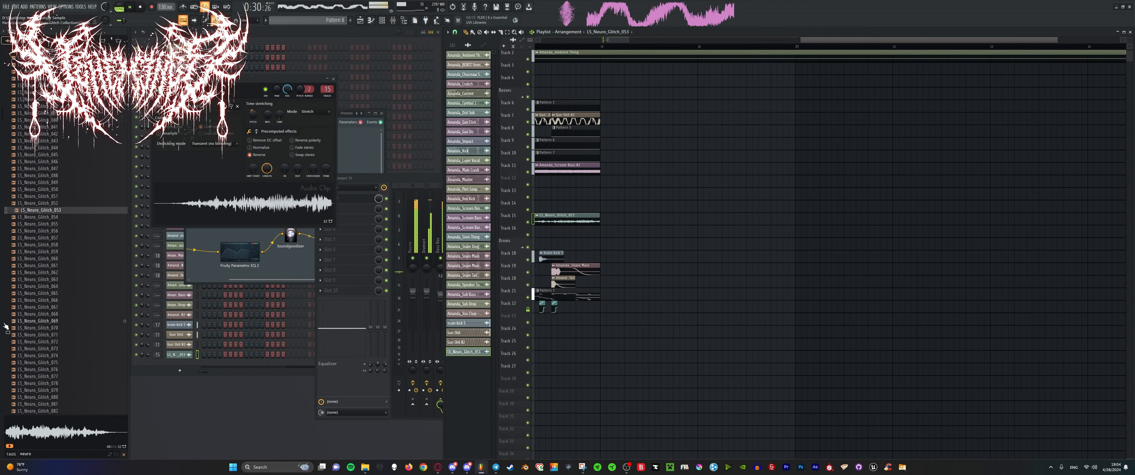
Replace the sample on Track 15 with Neuro_Glitch_067 and keep only its first clip.
{"action": "left_click", "coordinate": [12, 308]}
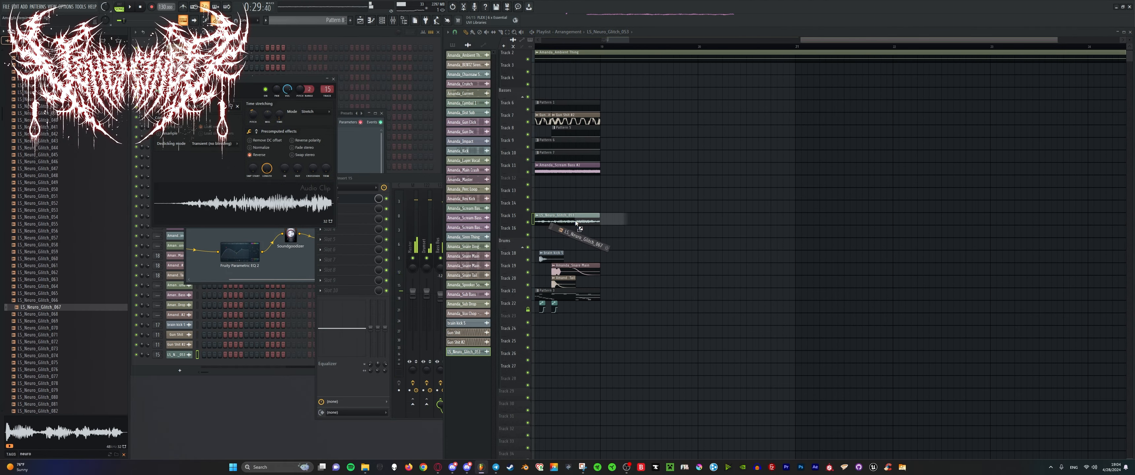
{"action": "left_click_drag", "start_coordinate": [576, 223], "coordinate": [574, 222]}
{"action": "scroll", "coordinate": [545, 221], "scroll_direction": "down", "scroll_amount": 2}
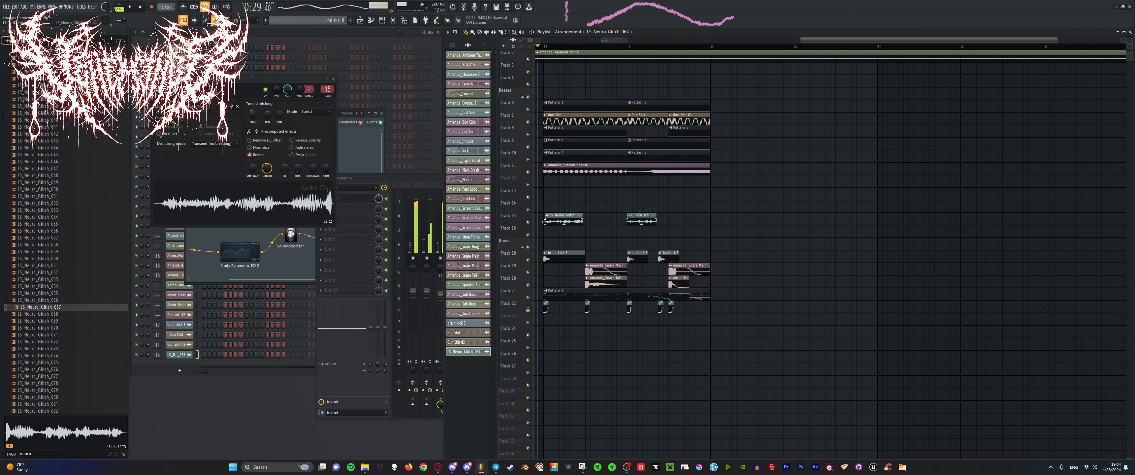
{"action": "scroll", "coordinate": [558, 219], "scroll_direction": "up", "scroll_amount": 2}
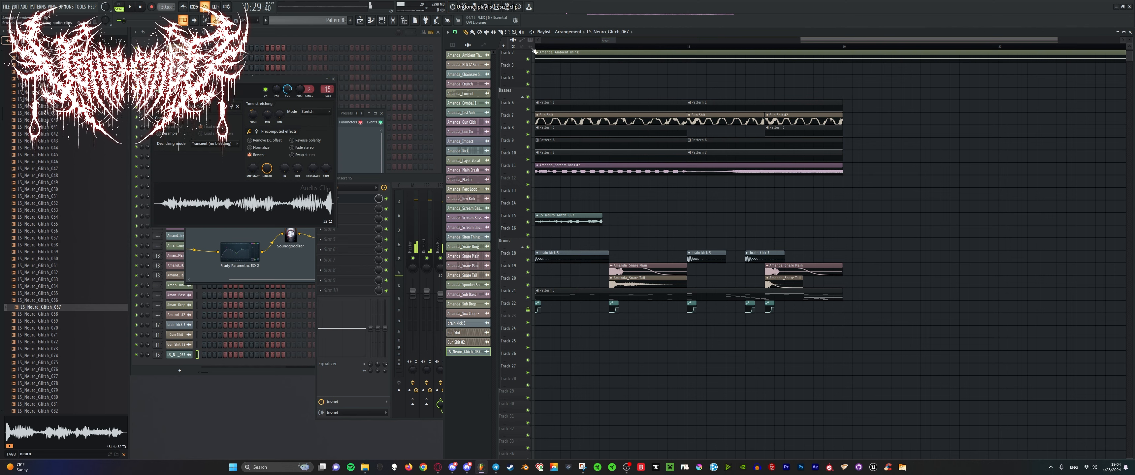
Stretch the Neuro_Glitch_067 clip across the whole bass and drum section and play it back.
{"action": "left_click_drag", "start_coordinate": [601, 214], "coordinate": [824, 241]}
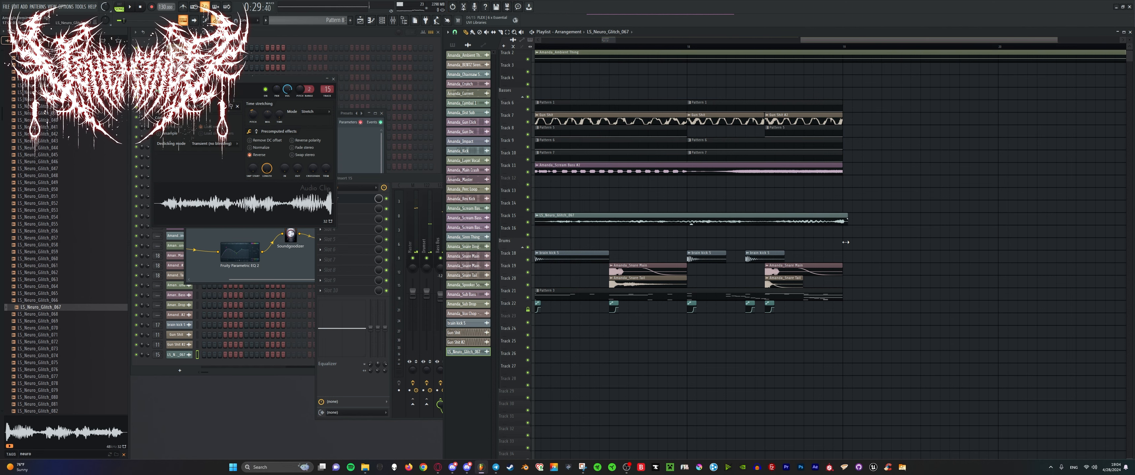
{"action": "key", "text": "space"}
{"action": "scroll", "coordinate": [846, 242], "scroll_direction": "down", "scroll_amount": 5}
{"action": "scroll", "coordinate": [854, 242], "scroll_direction": "up", "scroll_amount": 3}
{"action": "scroll", "coordinate": [754, 225], "scroll_direction": "up", "scroll_amount": 2}
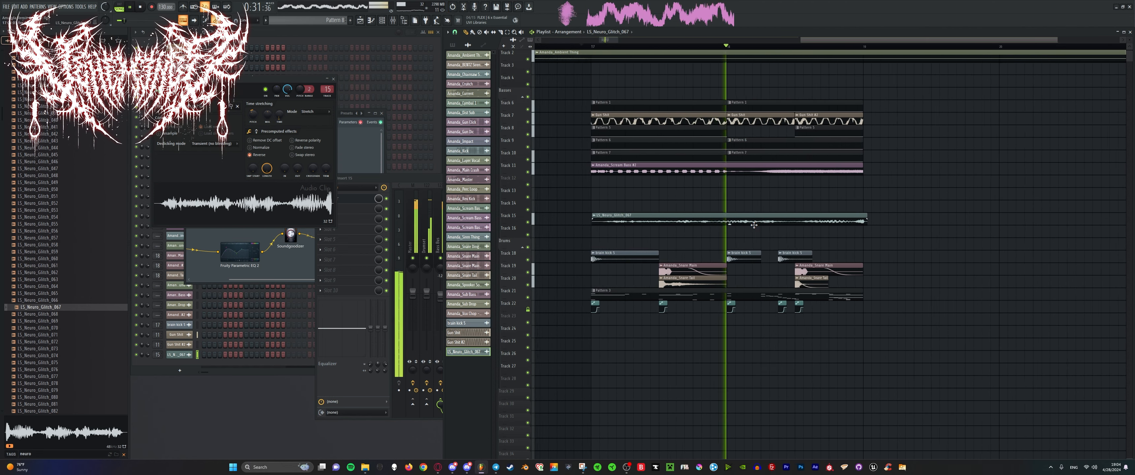
{"action": "scroll", "coordinate": [754, 226], "scroll_direction": "down", "scroll_amount": 3}
{"action": "key", "text": "space"}
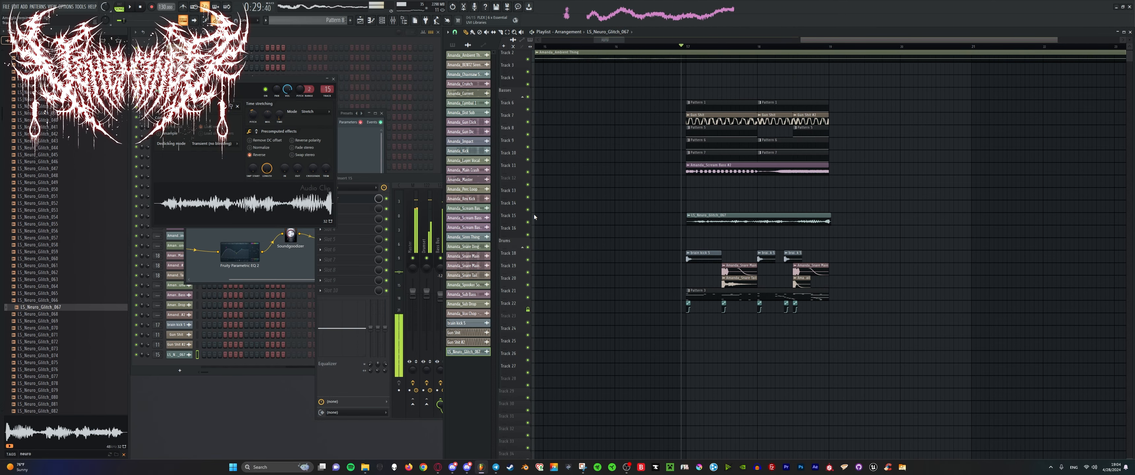
Solo Track 15 and listen to the stretched Neuro_Glitch_067 clip.
{"action": "left_click", "coordinate": [527, 222], "text": "ctrl"}
{"action": "key", "text": "space"}
{"action": "scroll", "coordinate": [828, 243], "scroll_direction": "up", "scroll_amount": 2}
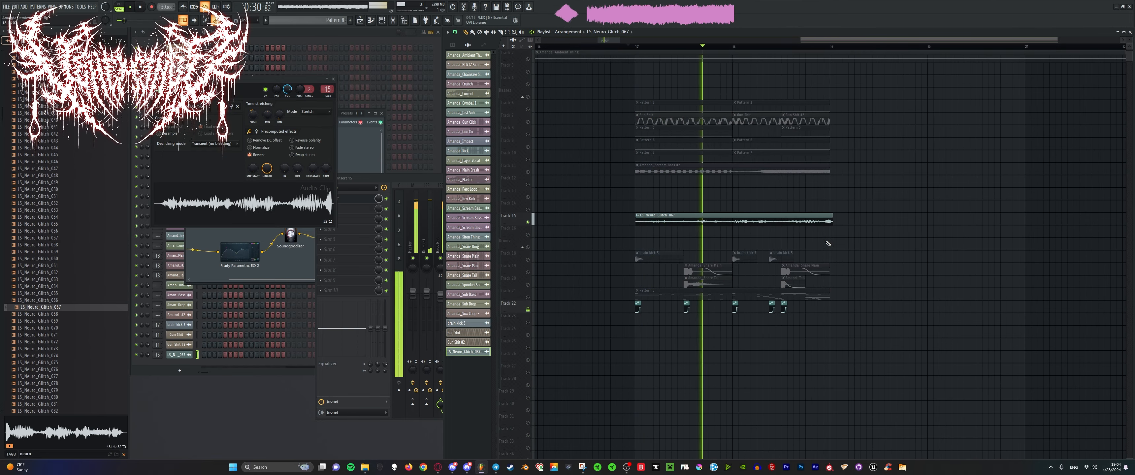
{"action": "key", "text": "space"}
Load TDR Nova in the next free effect slot of mixer Insert 15 and set its analyzer source to Input.
{"action": "left_click", "coordinate": [331, 194]}
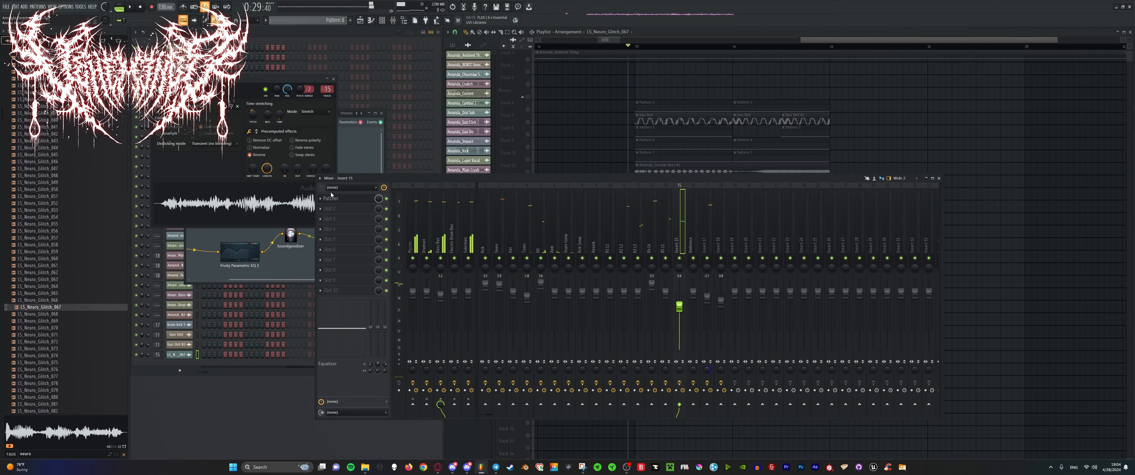
{"action": "left_click", "coordinate": [333, 209]}
{"action": "type", "text": "tdr"}
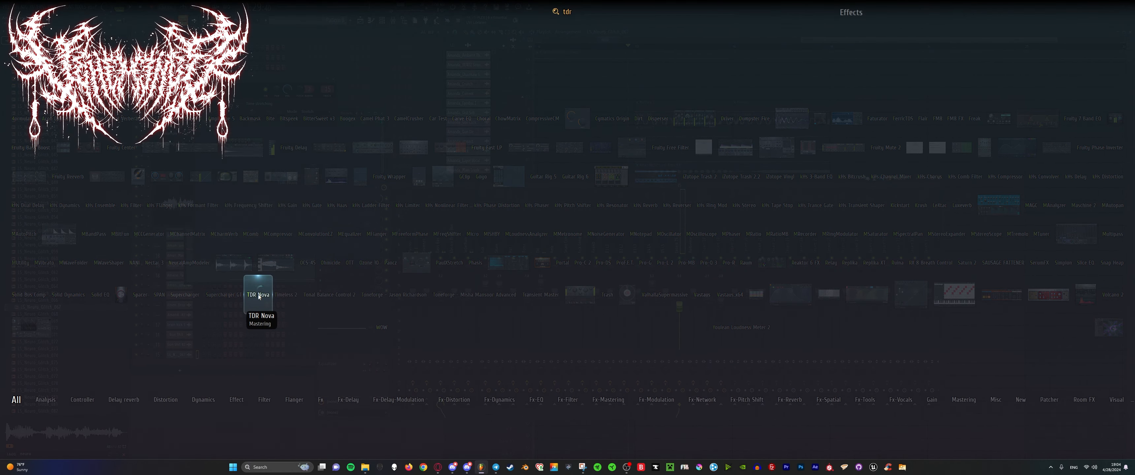
{"action": "left_click", "coordinate": [259, 296]}
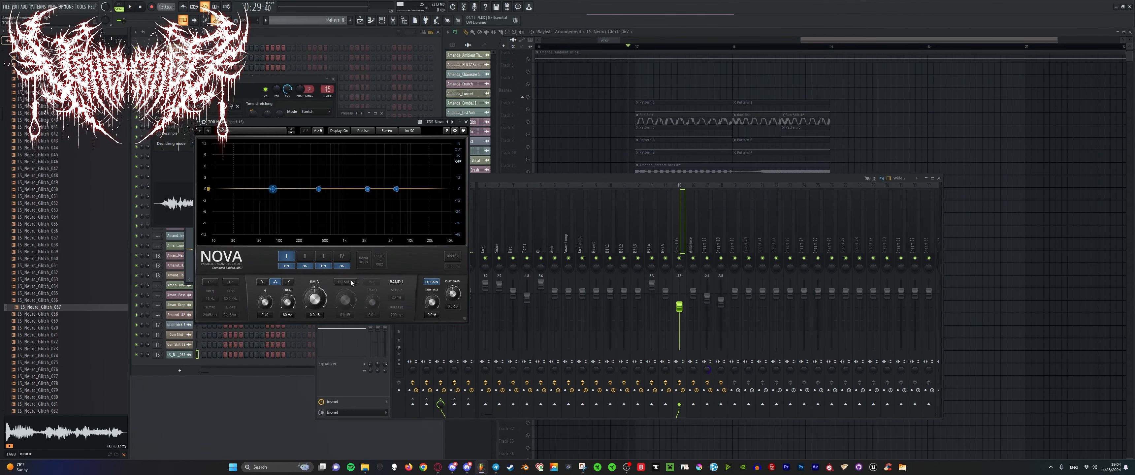
{"action": "right_click", "coordinate": [385, 209]}
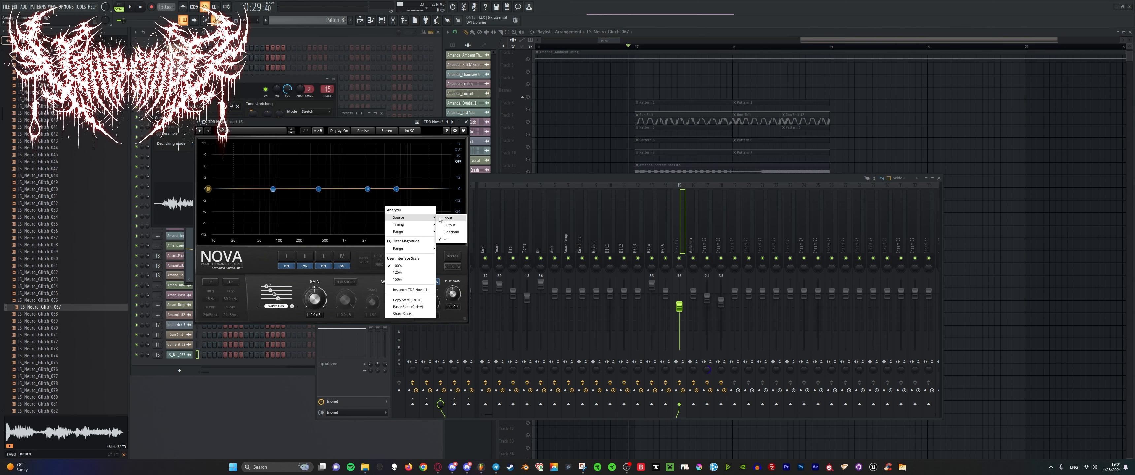
{"action": "left_click", "coordinate": [441, 218]}
Shape the TDR Nova EQ with a narrow dynamic band III cut near 14.6 kHz and a 12 dB band II cut.
{"action": "left_click_drag", "start_coordinate": [368, 189], "coordinate": [386, 214]}
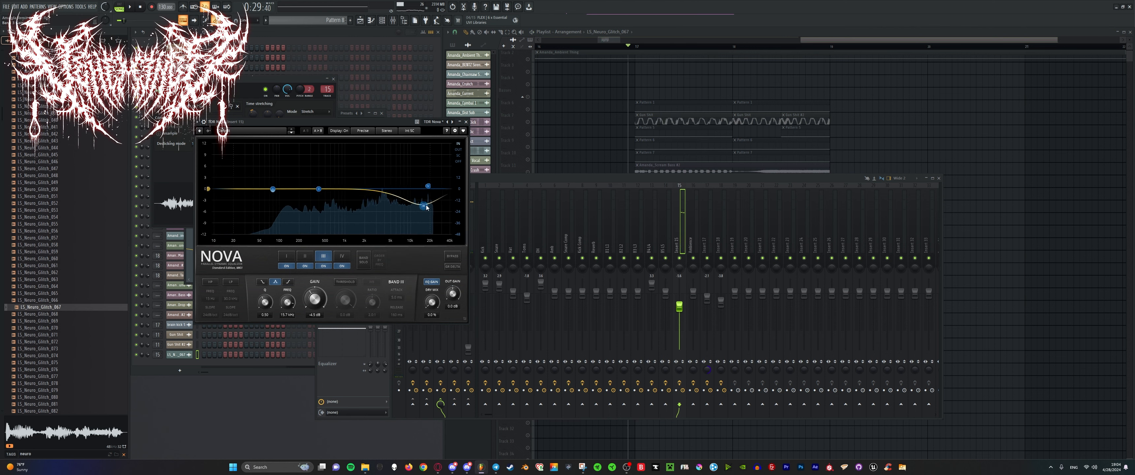
{"action": "key", "text": "space"}
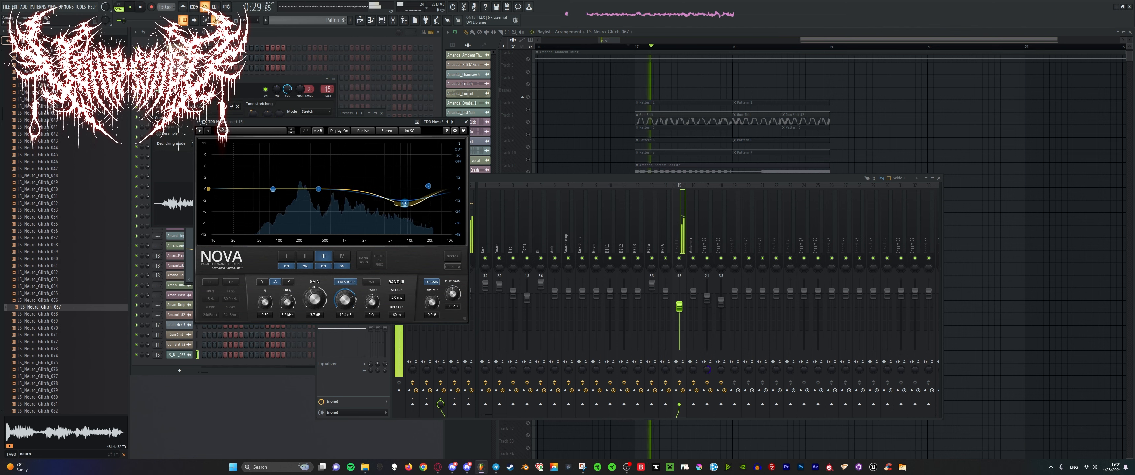
{"action": "scroll", "coordinate": [406, 203], "scroll_direction": "up", "scroll_amount": 6}
{"action": "mouse_move", "coordinate": [406, 203]}
{"action": "left_mouse_down"}
{"action": "mouse_move", "coordinate": [426, 194]}
{"action": "mouse_move", "coordinate": [421, 201]}
{"action": "left_mouse_up"}
{"action": "left_click_drag", "start_coordinate": [319, 189], "coordinate": [321, 271]}
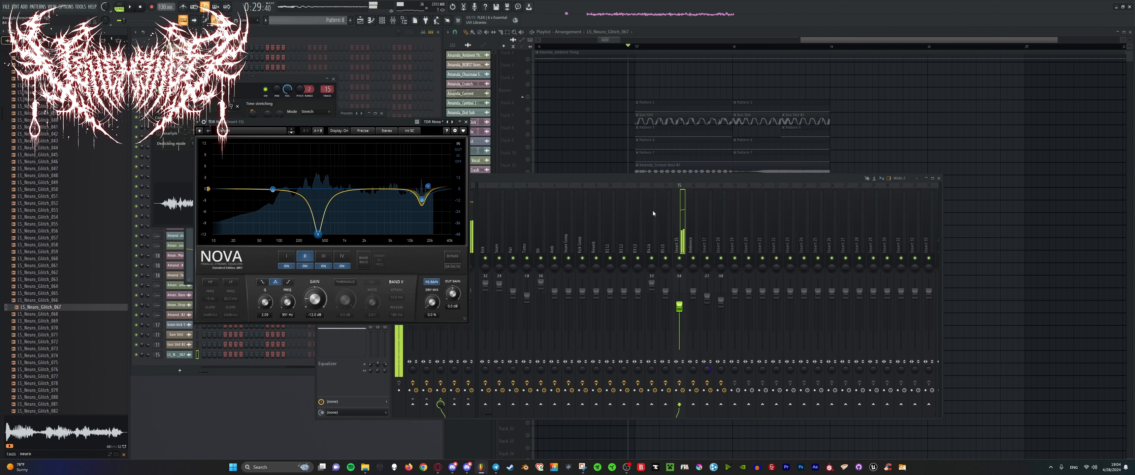
Add a Patcher after TDR Nova on Insert 15, wire CamelCrusher into its signal path, and play the result.
{"action": "key", "text": "alt+p"}
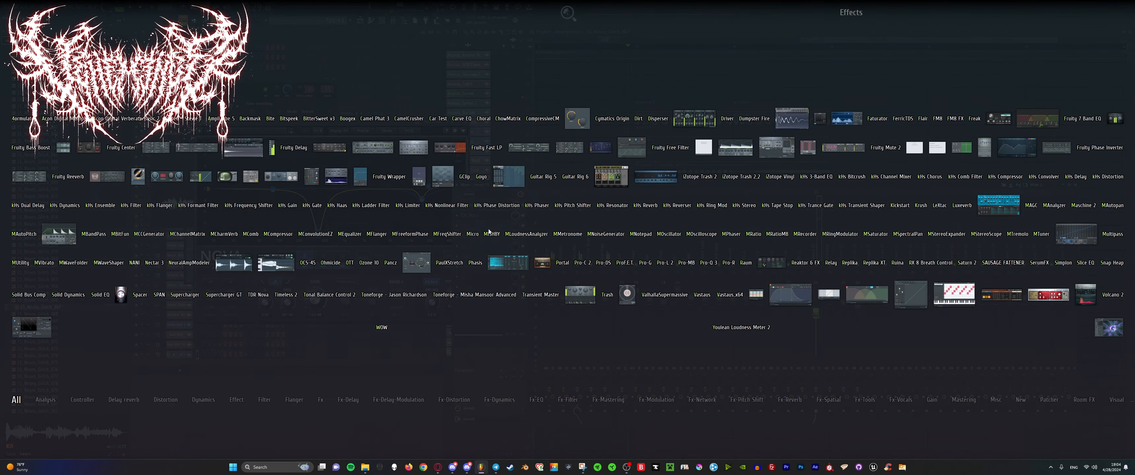
{"action": "type", "text": "pa"}
{"action": "left_click", "coordinate": [449, 263]}
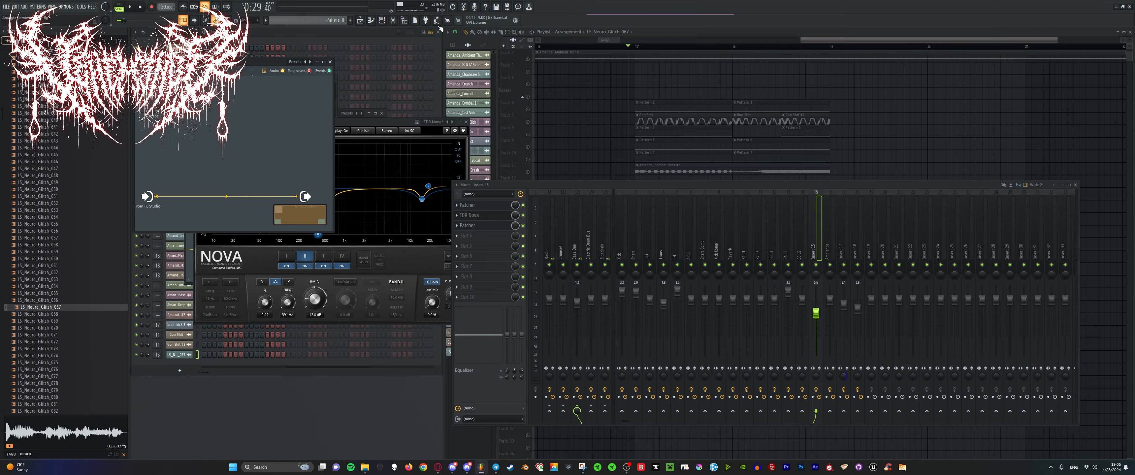
{"action": "left_click", "coordinate": [436, 21]}
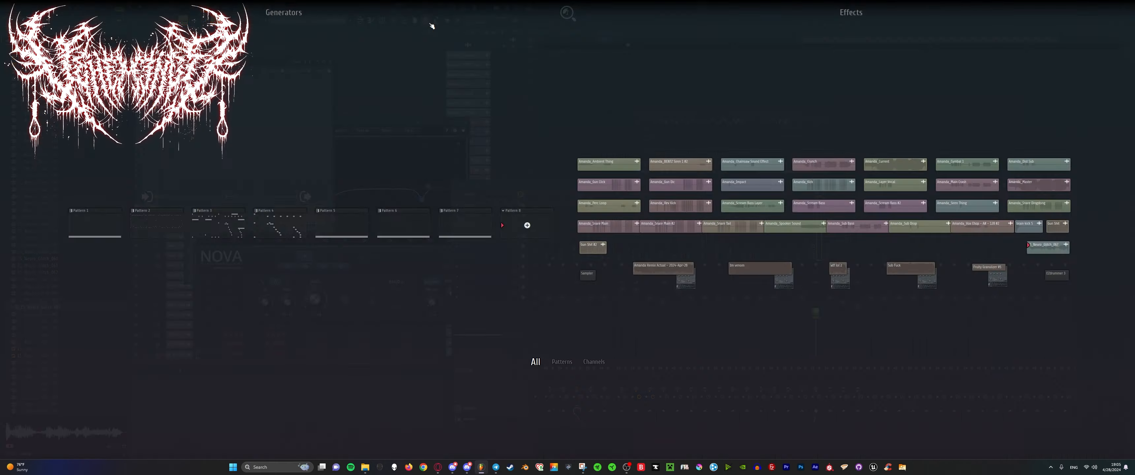
{"action": "type", "text": "ca"}
{"action": "left_click_drag", "start_coordinate": [998, 44], "coordinate": [244, 209]}
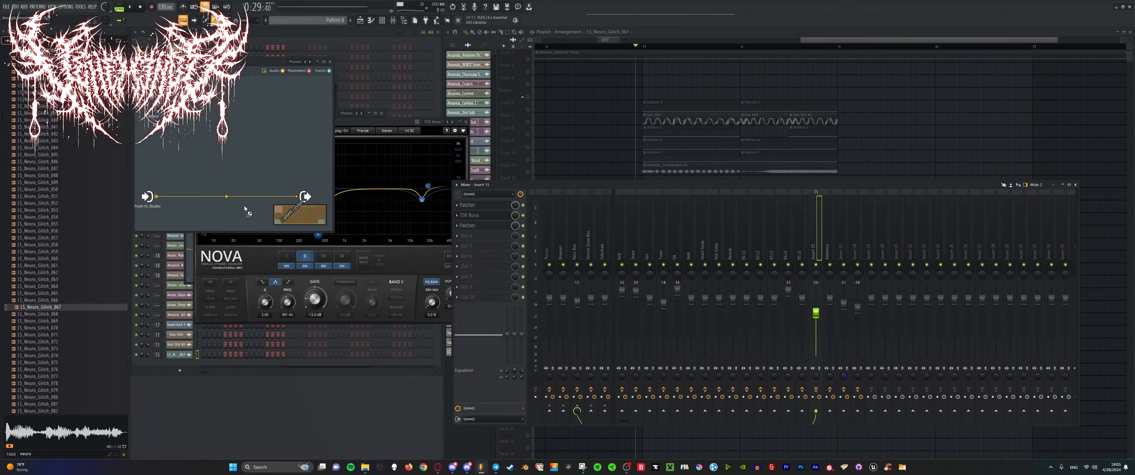
{"action": "left_click", "coordinate": [422, 200]}
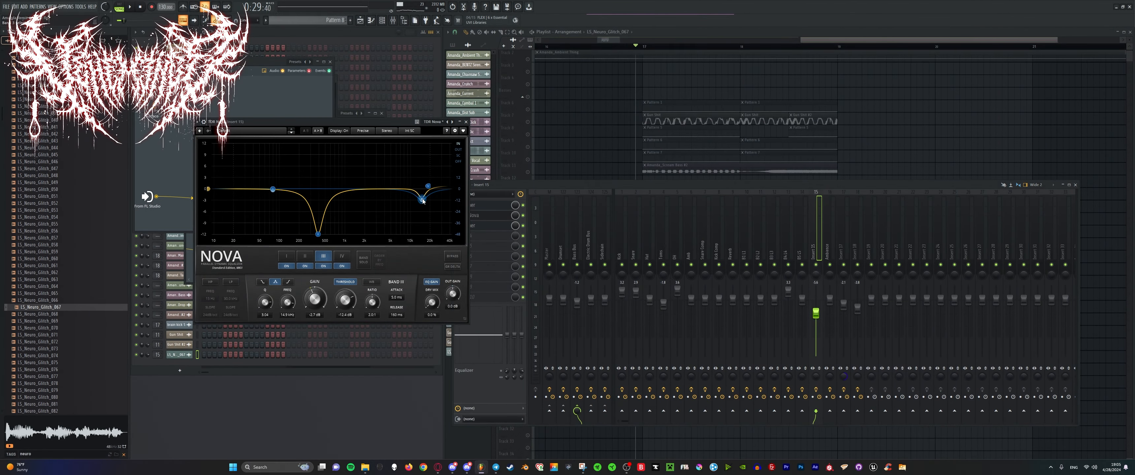
{"action": "left_click", "coordinate": [154, 141]}
{"action": "double_click", "coordinate": [238, 200]}
{"action": "key", "text": "space"}
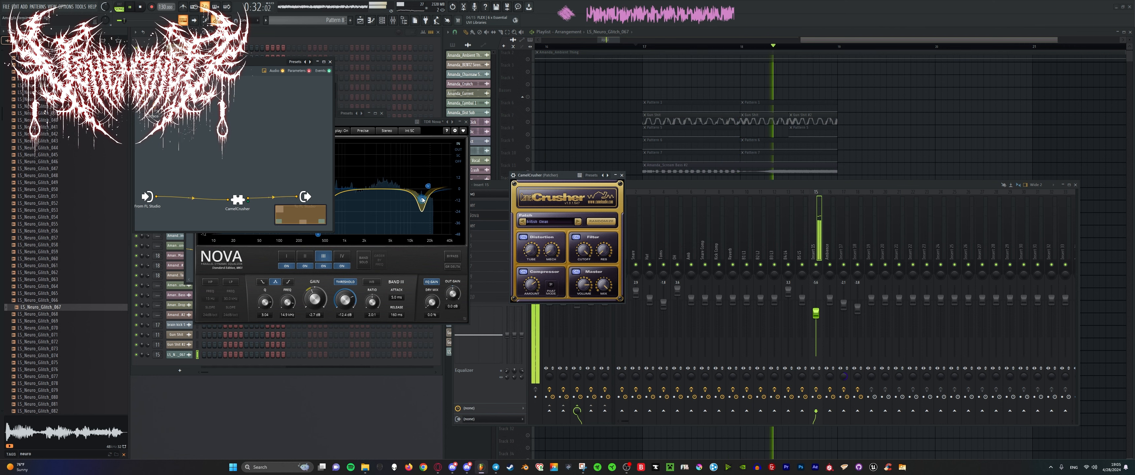
Deepen TDR Nova's band III cut near 14.7 kHz and boost band I by 12 dB at about 42 Hz.
{"action": "scroll", "coordinate": [422, 200], "scroll_direction": "down", "scroll_amount": 5}
{"action": "left_click_drag", "start_coordinate": [421, 199], "coordinate": [421, 209]}
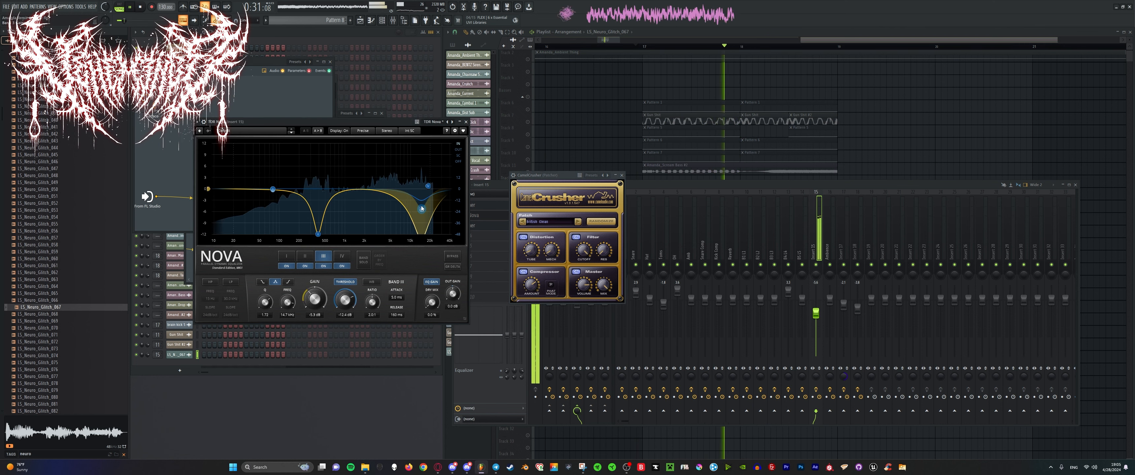
{"action": "key", "text": "space"}
{"action": "left_click_drag", "start_coordinate": [272, 189], "coordinate": [253, 124]}
{"action": "key", "text": "space"}
Turn off the track solo so every track plays, and close the CamelCrusher window.
{"action": "right_click", "coordinate": [528, 160]}
{"action": "key", "text": "space"}
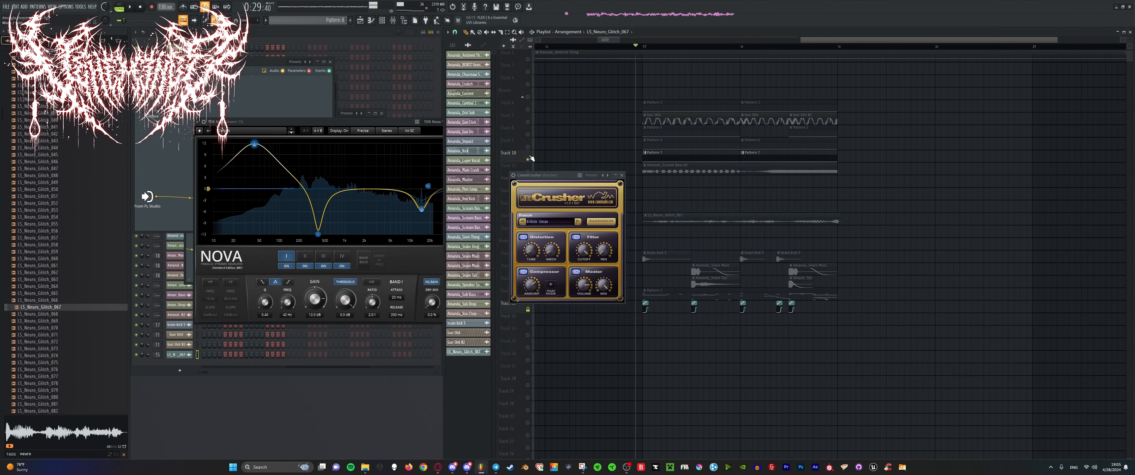
{"action": "right_click", "coordinate": [528, 159]}
{"action": "key", "text": "space"}
{"action": "left_click", "coordinate": [621, 176]}
Listen to the bass and drum section in the full mix with the processed Neuro_Glitch_067 layer.
{"action": "scroll", "coordinate": [652, 188], "scroll_direction": "up", "scroll_amount": 2}
{"action": "scroll", "coordinate": [663, 194], "scroll_direction": "down", "scroll_amount": 4}
{"action": "scroll", "coordinate": [717, 271], "scroll_direction": "up", "scroll_amount": 5}
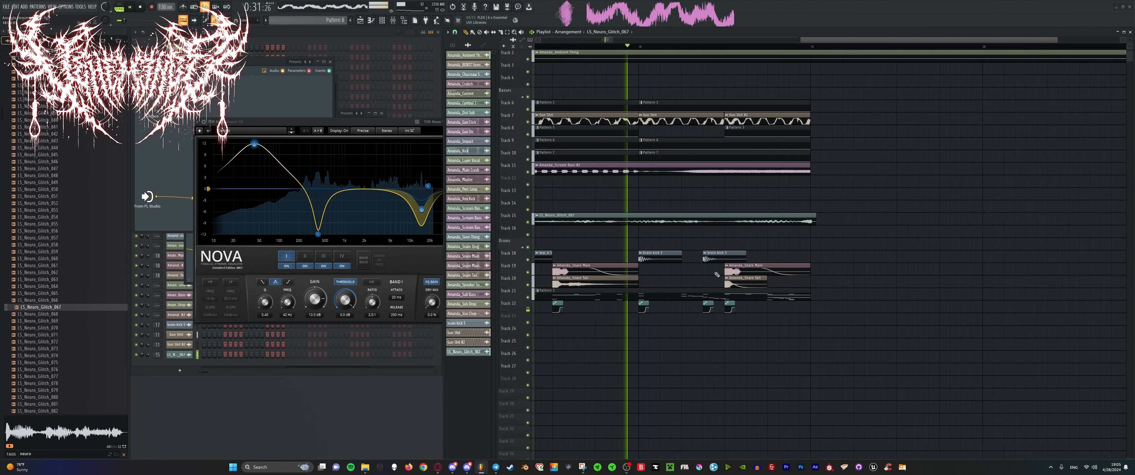
{"action": "scroll", "coordinate": [686, 286], "scroll_direction": "down", "scroll_amount": 5}
{"action": "scroll", "coordinate": [684, 295], "scroll_direction": "up", "scroll_amount": 4}
{"action": "scroll", "coordinate": [685, 295], "scroll_direction": "down", "scroll_amount": 4}
{"action": "scroll", "coordinate": [767, 198], "scroll_direction": "up", "scroll_amount": 3}
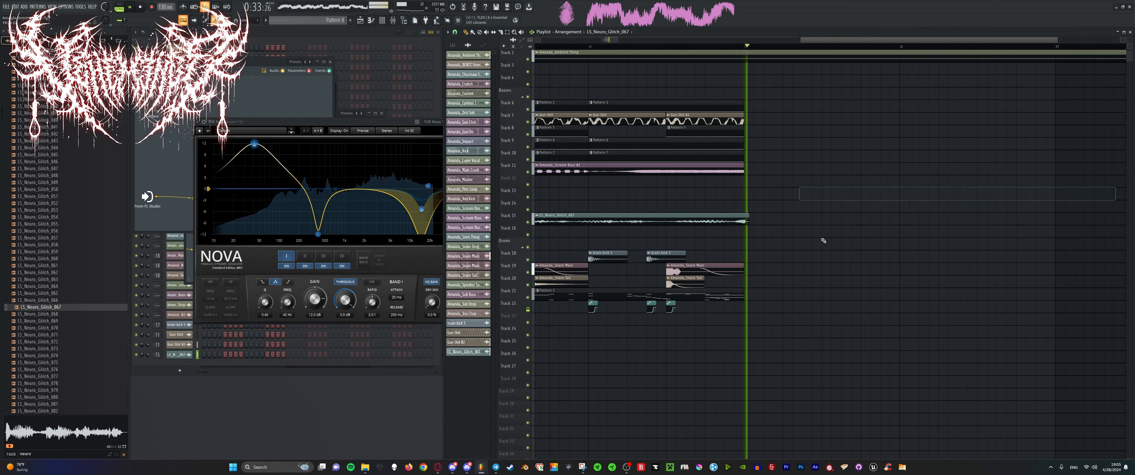
{"action": "scroll", "coordinate": [811, 237], "scroll_direction": "down", "scroll_amount": 5}
{"action": "scroll", "coordinate": [843, 246], "scroll_direction": "up", "scroll_amount": 3}
{"action": "scroll", "coordinate": [808, 229], "scroll_direction": "down", "scroll_amount": 5}
{"action": "scroll", "coordinate": [856, 256], "scroll_direction": "up", "scroll_amount": 5}
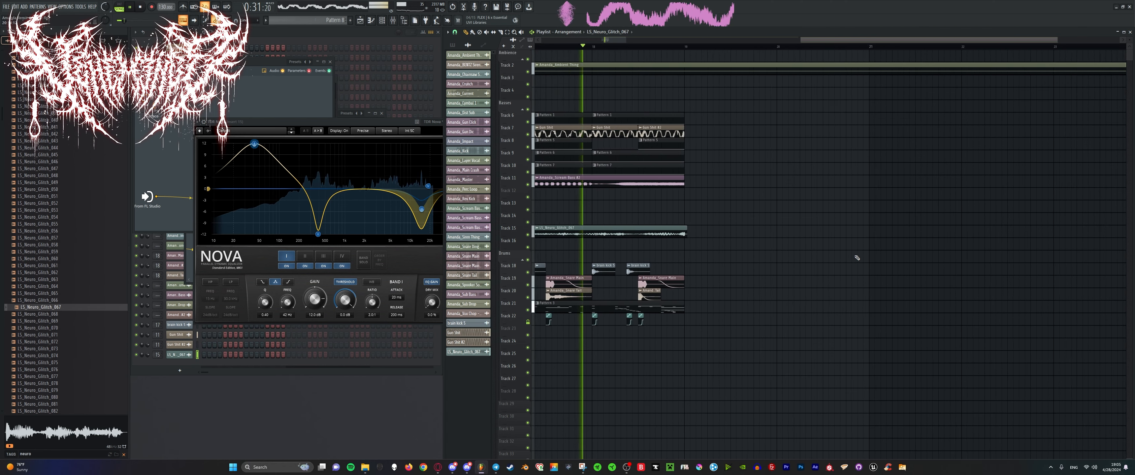
{"action": "scroll", "coordinate": [789, 240], "scroll_direction": "down", "scroll_amount": 5}
{"action": "scroll", "coordinate": [786, 239], "scroll_direction": "up", "scroll_amount": 2}
{"action": "key", "text": "space"}
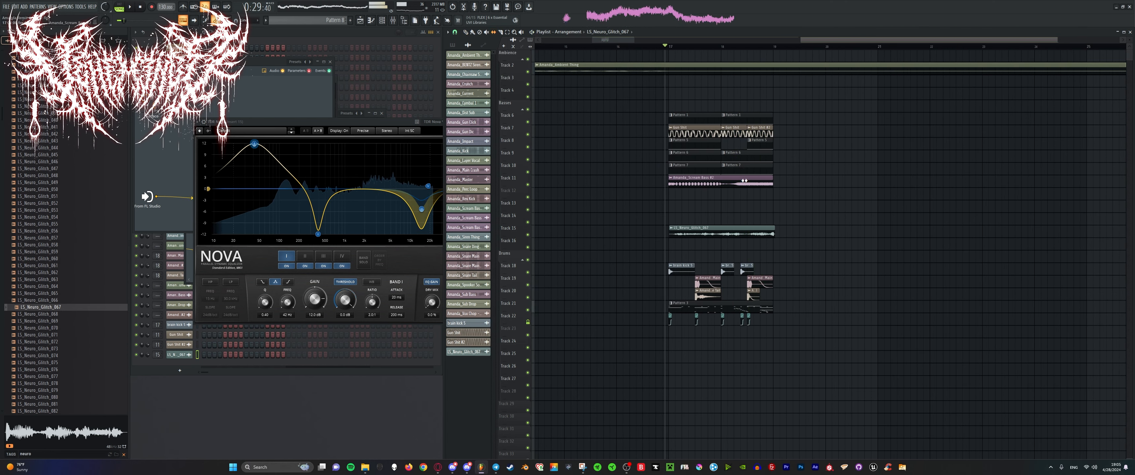
Slip the audio inside the Amanda_Scream Bass #2 clip on Track 11, playing the section to check each offset.
{"action": "key", "text": "space"}
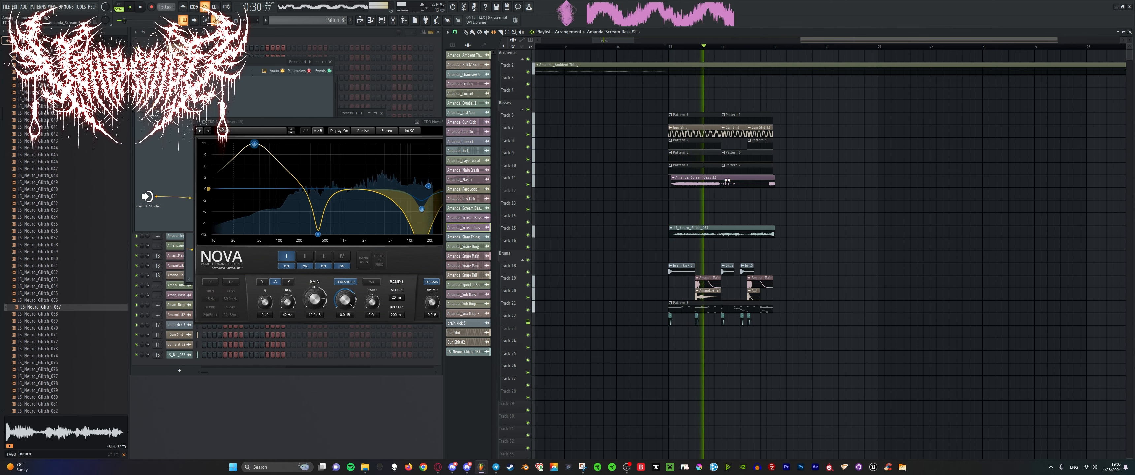
{"action": "scroll", "coordinate": [703, 185], "scroll_direction": "up", "scroll_amount": 3}
{"action": "scroll", "coordinate": [695, 198], "scroll_direction": "down", "scroll_amount": 4}
{"action": "scroll", "coordinate": [700, 198], "scroll_direction": "up", "scroll_amount": 4}
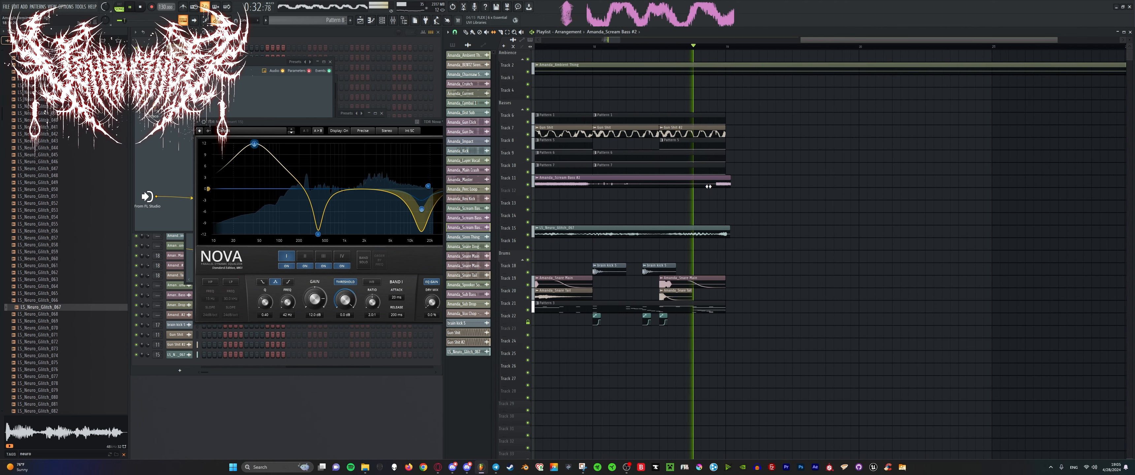
{"action": "key", "text": "space"}
{"action": "key", "text": "space"}
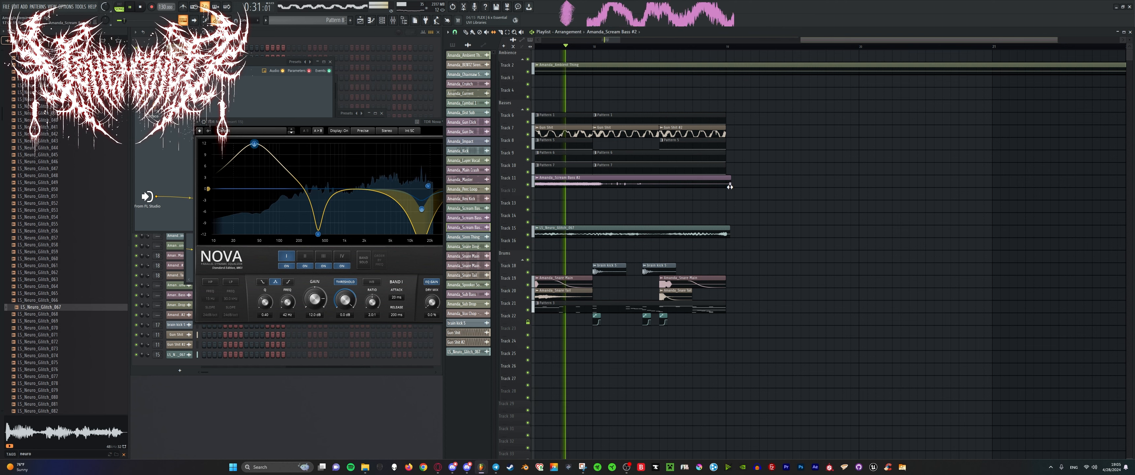
{"action": "key", "text": "space"}
{"action": "scroll", "coordinate": [629, 184], "scroll_direction": "down", "scroll_amount": 3}
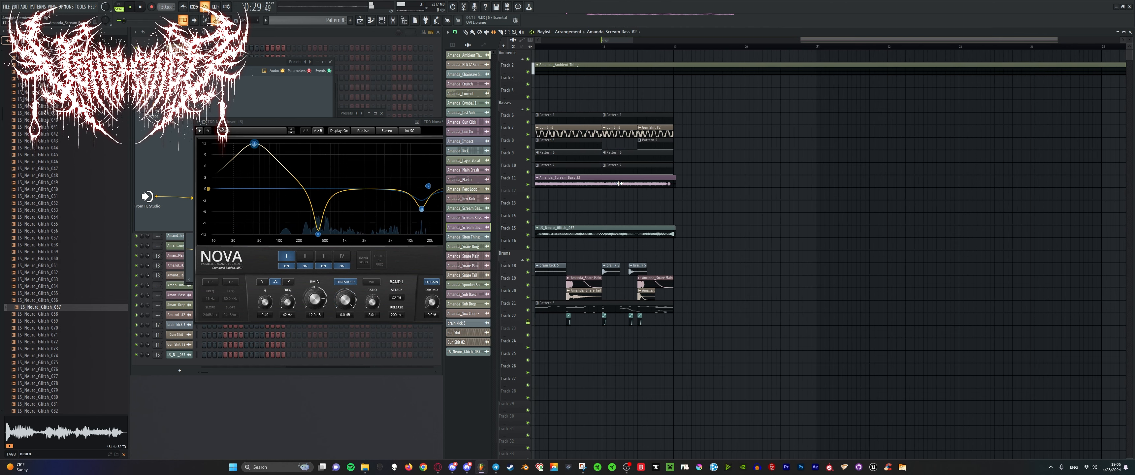
{"action": "scroll", "coordinate": [619, 183], "scroll_direction": "down", "scroll_amount": 2}
{"action": "key", "text": "space"}
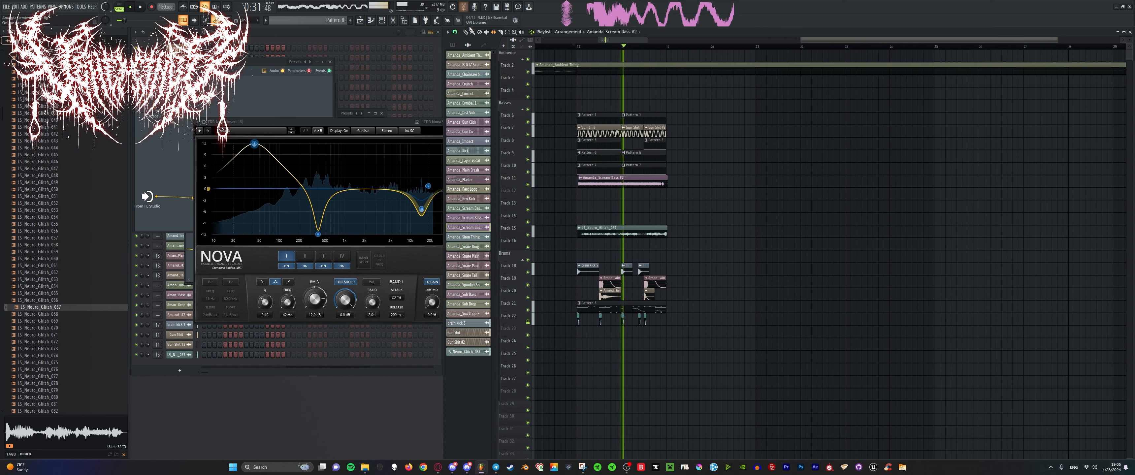
Shorten the Amanda_Scream Bass #2 clip on Track 11 to the first half and place a copy on Track 12 for the second half.
{"action": "scroll", "coordinate": [673, 195], "scroll_direction": "up", "scroll_amount": 4}
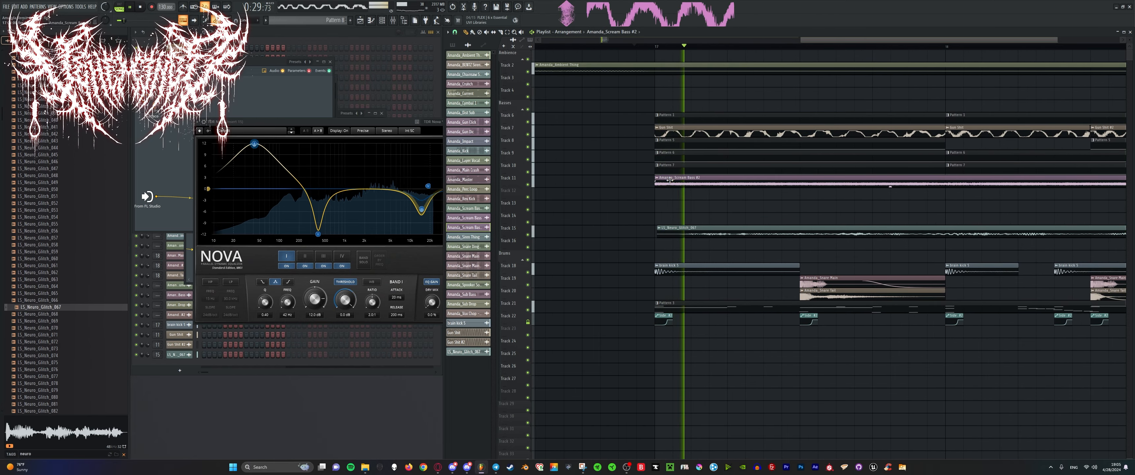
{"action": "scroll", "coordinate": [670, 180], "scroll_direction": "down", "scroll_amount": 4}
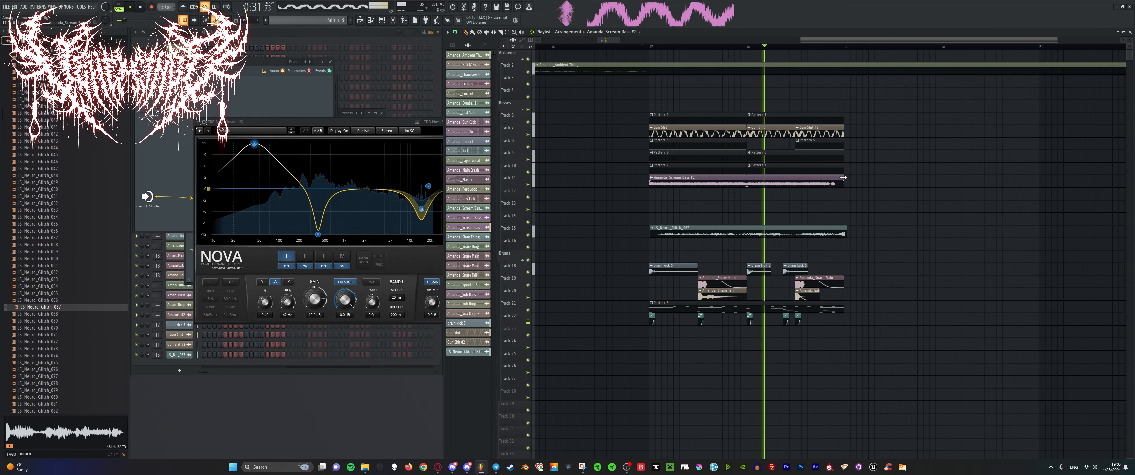
{"action": "left_click_drag", "start_coordinate": [847, 196], "coordinate": [757, 193]}
Listen to the section with the two staggered Amanda_Scream Bass #2 clips.
{"action": "scroll", "coordinate": [758, 193], "scroll_direction": "up", "scroll_amount": 4}
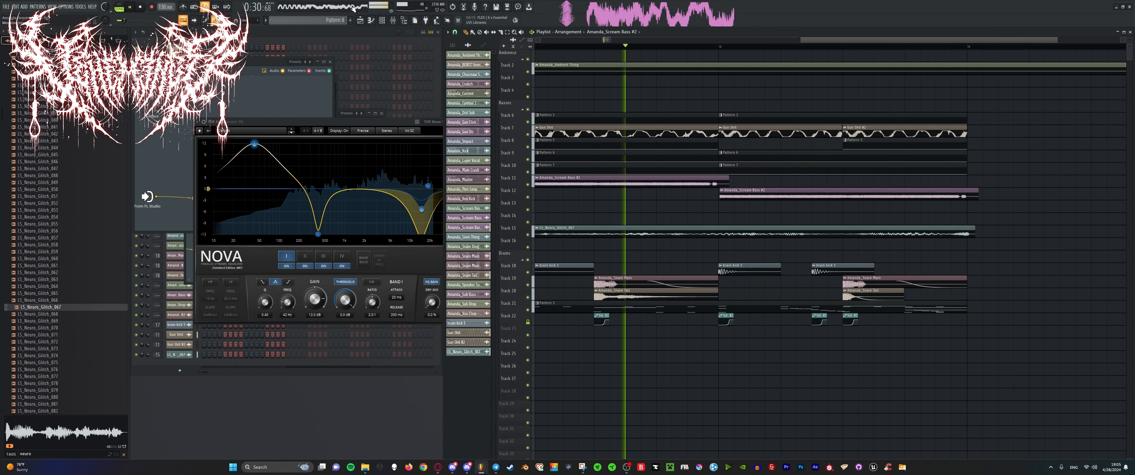
{"action": "scroll", "coordinate": [723, 176], "scroll_direction": "down", "scroll_amount": 4}
{"action": "scroll", "coordinate": [799, 260], "scroll_direction": "up", "scroll_amount": 4}
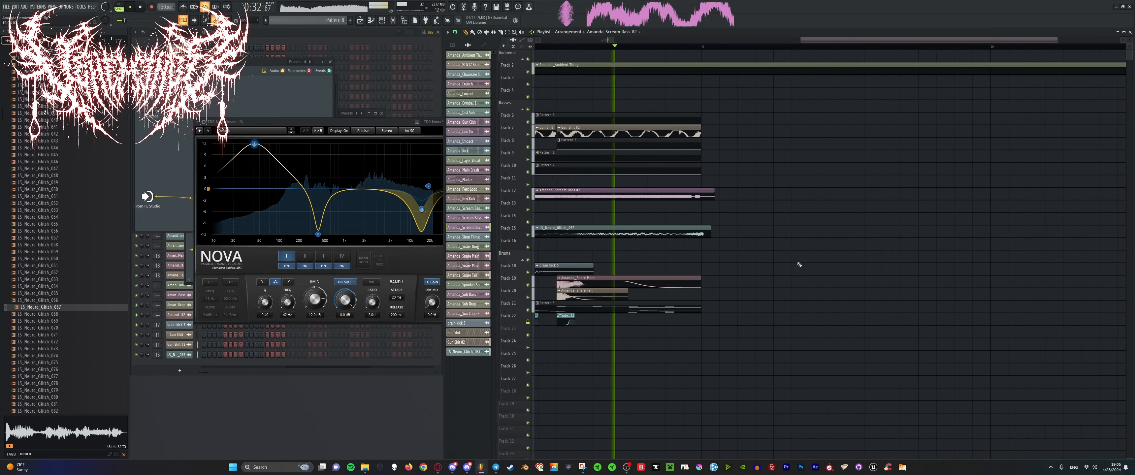
{"action": "key", "text": "space"}
{"action": "key", "text": "space"}
{"action": "scroll", "coordinate": [704, 272], "scroll_direction": "down", "scroll_amount": 8}
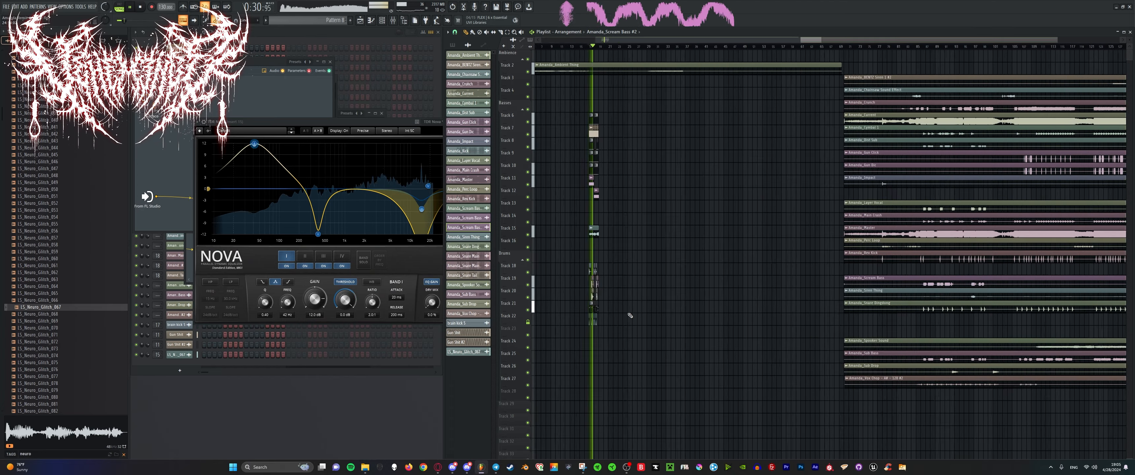
{"action": "scroll", "coordinate": [557, 286], "scroll_direction": "up", "scroll_amount": 4}
{"action": "scroll", "coordinate": [705, 277], "scroll_direction": "up", "scroll_amount": 7}
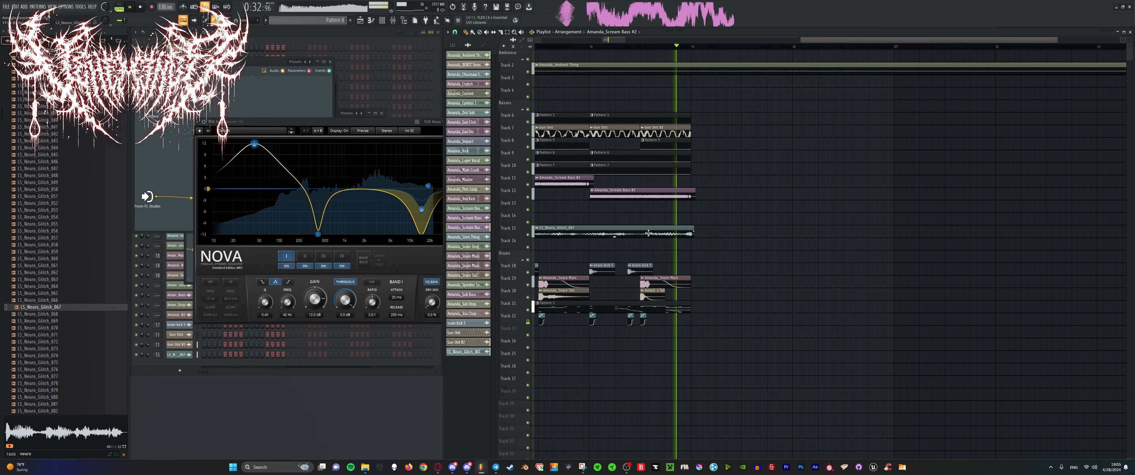
{"action": "scroll", "coordinate": [644, 264], "scroll_direction": "down", "scroll_amount": 4}
{"action": "scroll", "coordinate": [622, 259], "scroll_direction": "up", "scroll_amount": 4}
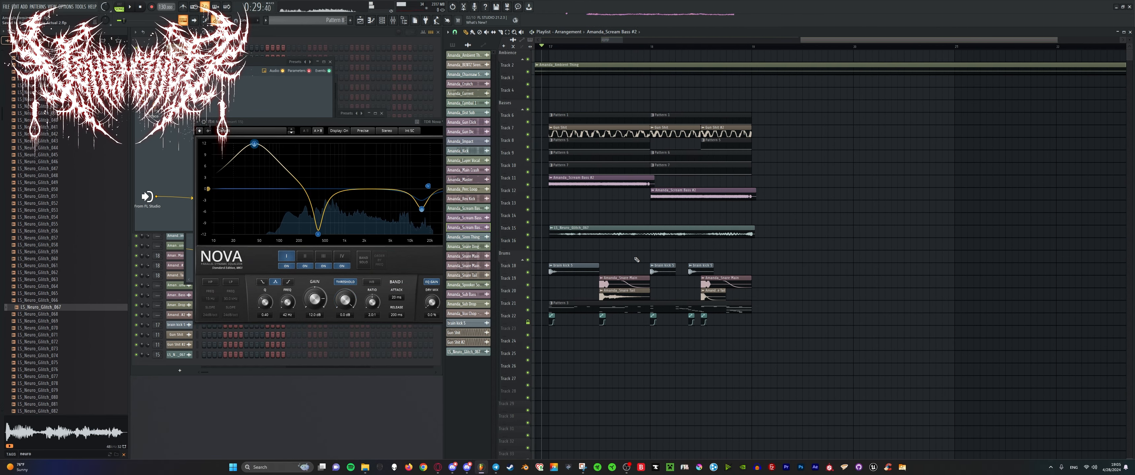
Close the plugin windows, duplicate the kick and snare clips on Tracks 18 to 20 directly after the section, and start playback.
{"action": "key", "text": "alt+F12"}
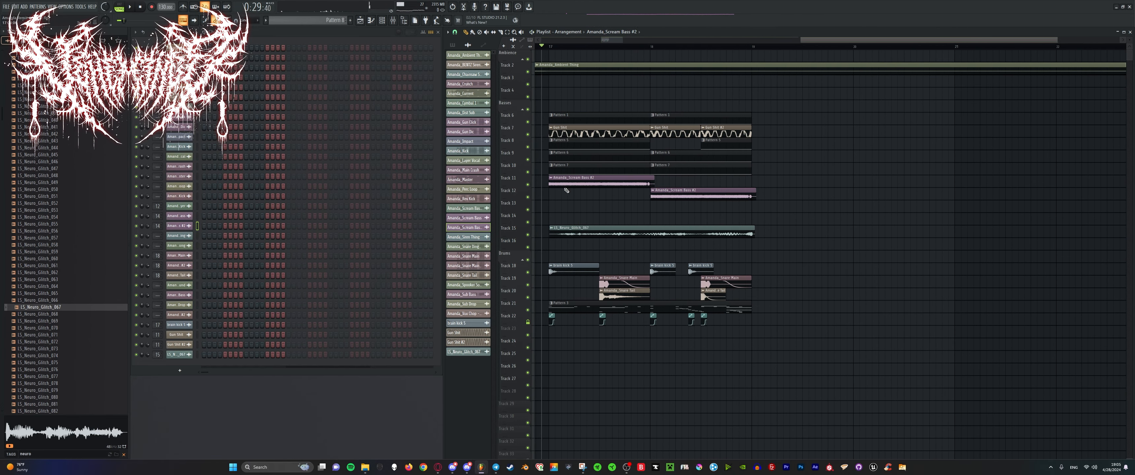
{"action": "scroll", "coordinate": [566, 190], "scroll_direction": "down", "scroll_amount": 3}
{"action": "scroll", "coordinate": [595, 190], "scroll_direction": "up", "scroll_amount": 4}
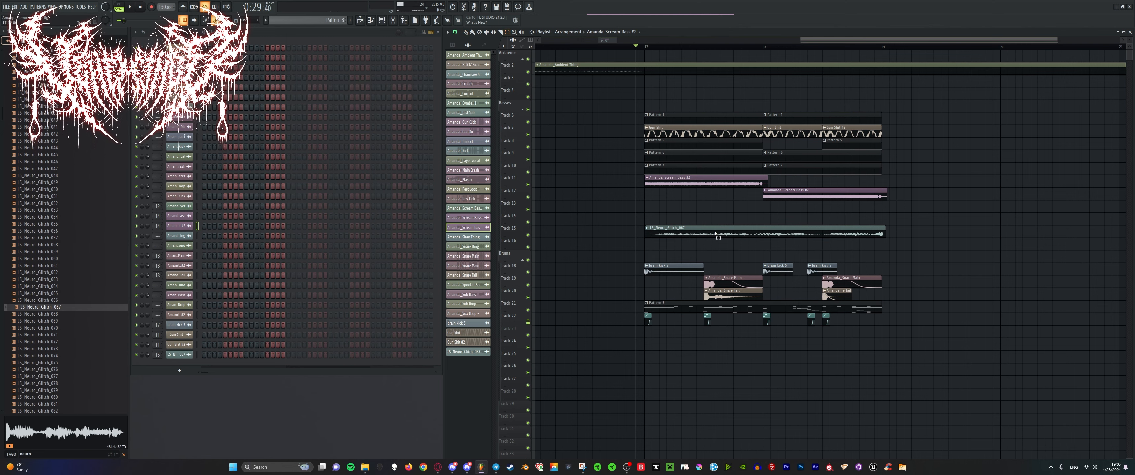
{"action": "scroll", "coordinate": [661, 247], "scroll_direction": "down", "scroll_amount": 2}
{"action": "left_click_drag", "start_coordinate": [600, 257], "coordinate": [801, 299]}
{"action": "key", "text": "ctrl+b"}
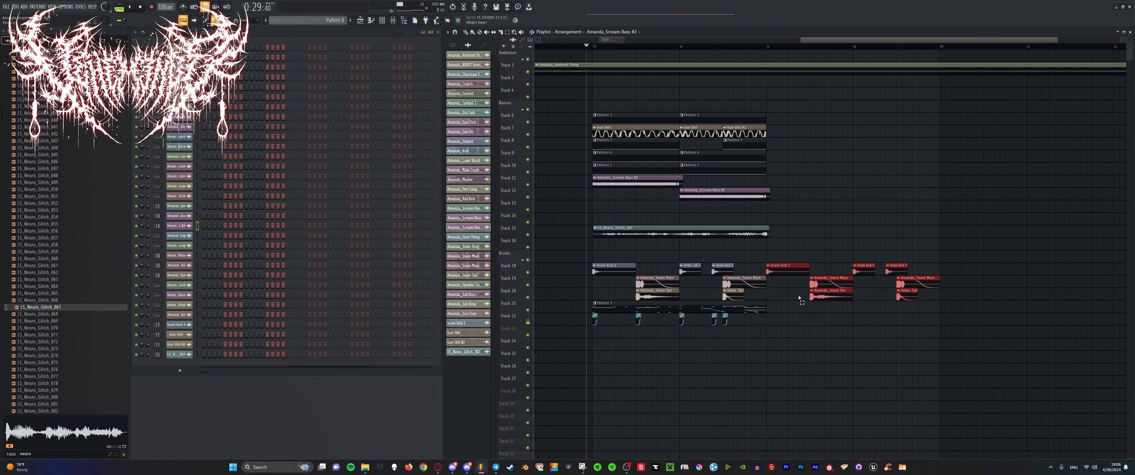
{"action": "key", "text": "space"}
{"action": "scroll", "coordinate": [837, 286], "scroll_direction": "up", "scroll_amount": 2}
{"action": "scroll", "coordinate": [831, 282], "scroll_direction": "down", "scroll_amount": 4}
{"action": "left_click", "coordinate": [469, 35]}
{"action": "scroll", "coordinate": [785, 216], "scroll_direction": "up", "scroll_amount": 4}
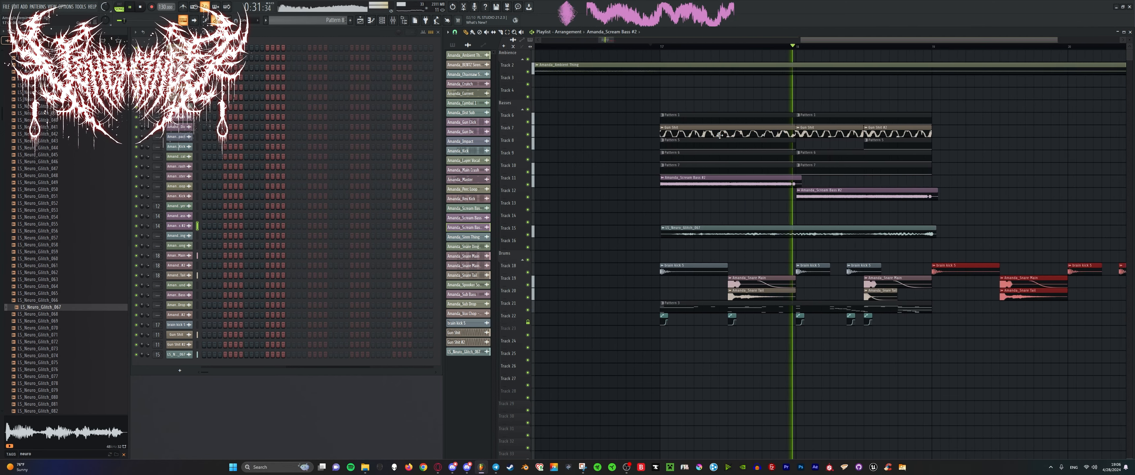
Place Sidechain - Volume #2 clips on Track 22 under the first kick and first snare of the duplicated drums.
{"action": "scroll", "coordinate": [835, 225], "scroll_direction": "down", "scroll_amount": 3}
{"action": "scroll", "coordinate": [711, 247], "scroll_direction": "up", "scroll_amount": 3}
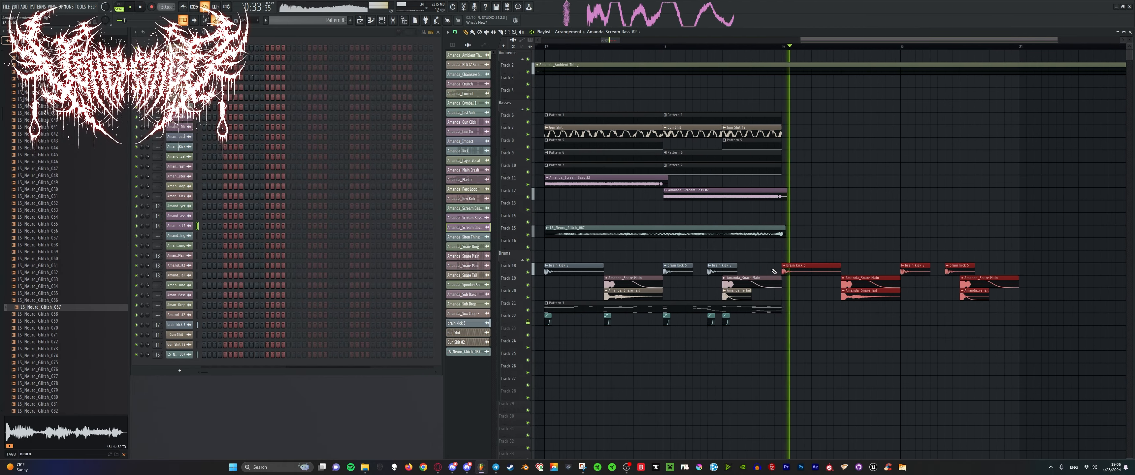
{"action": "scroll", "coordinate": [822, 304], "scroll_direction": "up", "scroll_amount": 3}
{"action": "left_click", "coordinate": [641, 316]}
{"action": "scroll", "coordinate": [796, 321], "scroll_direction": "up", "scroll_amount": 2}
{"action": "scroll", "coordinate": [796, 321], "scroll_direction": "up", "scroll_amount": 1}
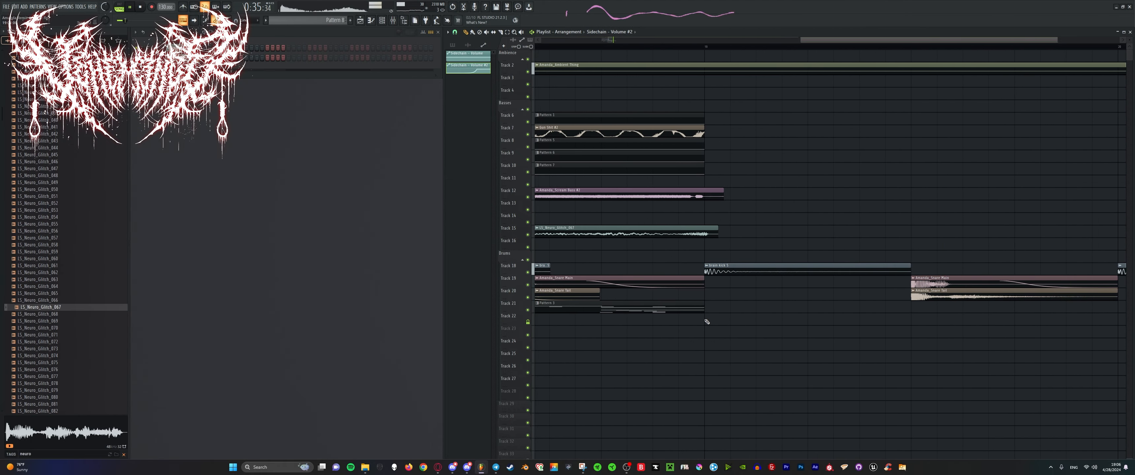
{"action": "left_click", "coordinate": [707, 322]}
{"action": "scroll", "coordinate": [716, 321], "scroll_direction": "up", "scroll_amount": 3}
{"action": "scroll", "coordinate": [707, 318], "scroll_direction": "down", "scroll_amount": 6}
{"action": "scroll", "coordinate": [833, 311], "scroll_direction": "up", "scroll_amount": 4}
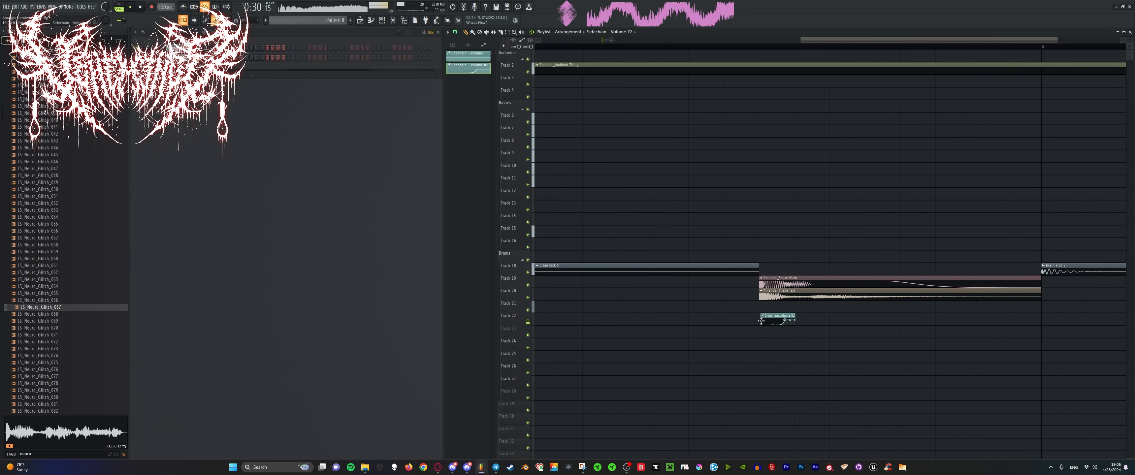
Add Sidechain - Volume #2 clips on Track 22 under the remaining kicks and the last snare of the duplicated drums.
{"action": "scroll", "coordinate": [772, 315], "scroll_direction": "down", "scroll_amount": 3}
{"action": "scroll", "coordinate": [740, 312], "scroll_direction": "up", "scroll_amount": 3}
{"action": "scroll", "coordinate": [744, 317], "scroll_direction": "down", "scroll_amount": 6}
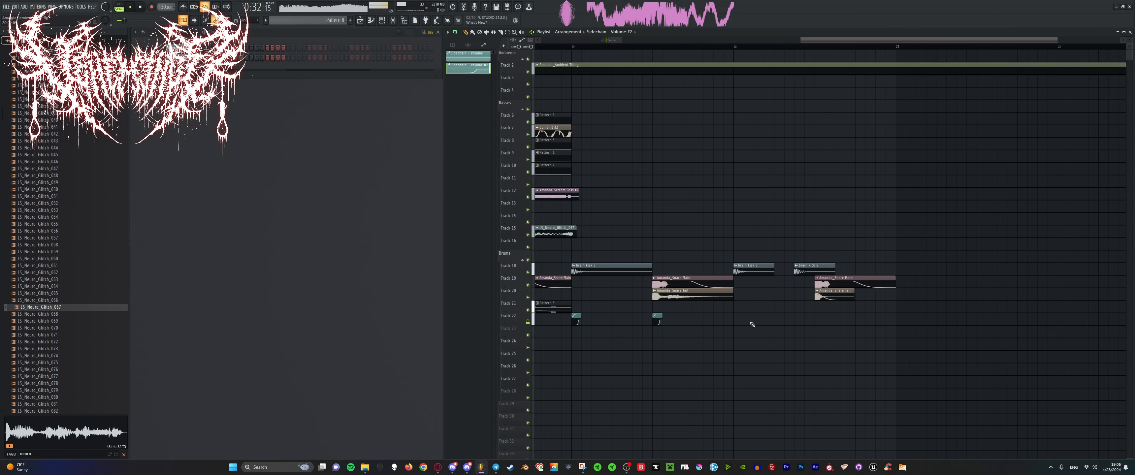
{"action": "scroll", "coordinate": [751, 321], "scroll_direction": "up", "scroll_amount": 4}
{"action": "scroll", "coordinate": [662, 320], "scroll_direction": "up", "scroll_amount": 3}
{"action": "scroll", "coordinate": [738, 317], "scroll_direction": "down", "scroll_amount": 2}
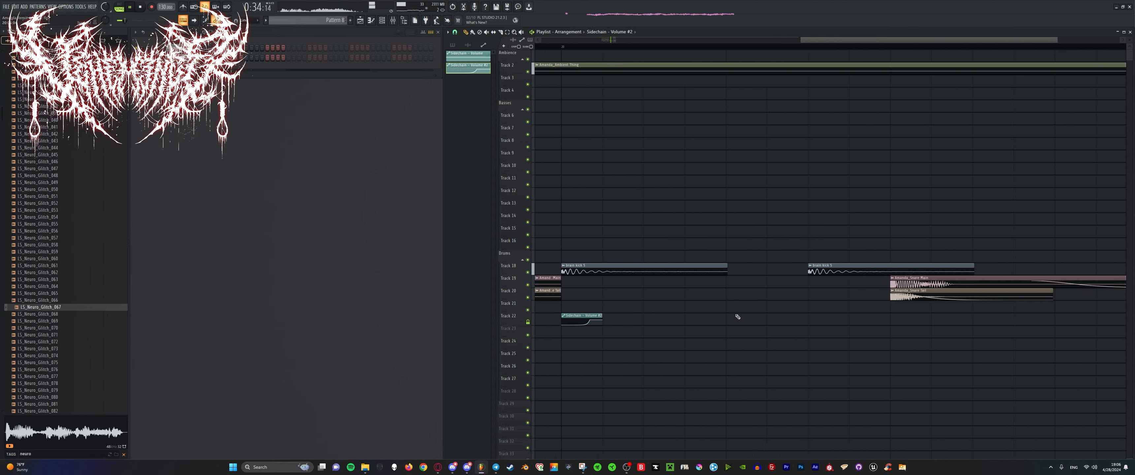
{"action": "left_click", "coordinate": [893, 319]}
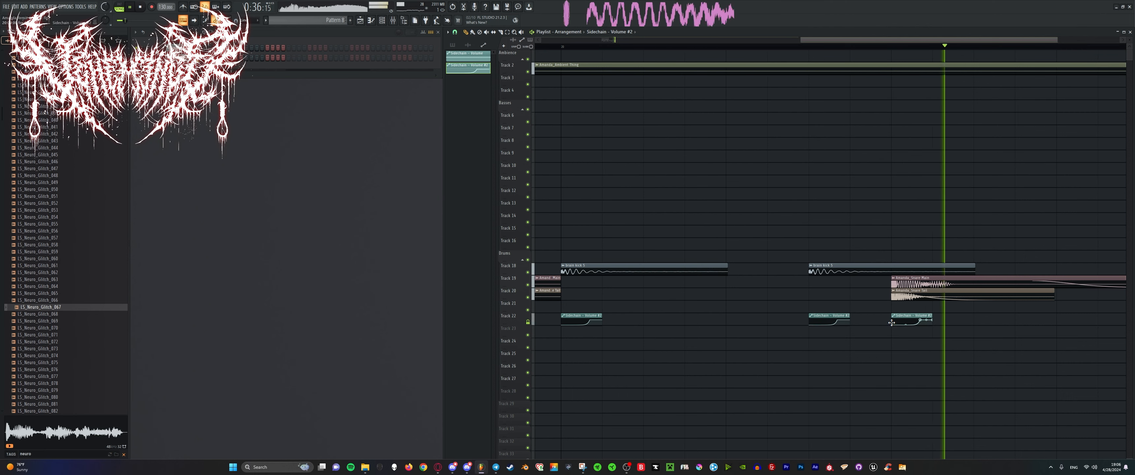
Play back the arrangement around the original section and the duplicated drums with their sidechain clips.
{"action": "key", "text": "space"}
{"action": "key", "text": "space"}
{"action": "scroll", "coordinate": [892, 319], "scroll_direction": "down", "scroll_amount": 5}
{"action": "scroll", "coordinate": [724, 282], "scroll_direction": "down", "scroll_amount": 6}
{"action": "scroll", "coordinate": [660, 249], "scroll_direction": "up", "scroll_amount": 4}
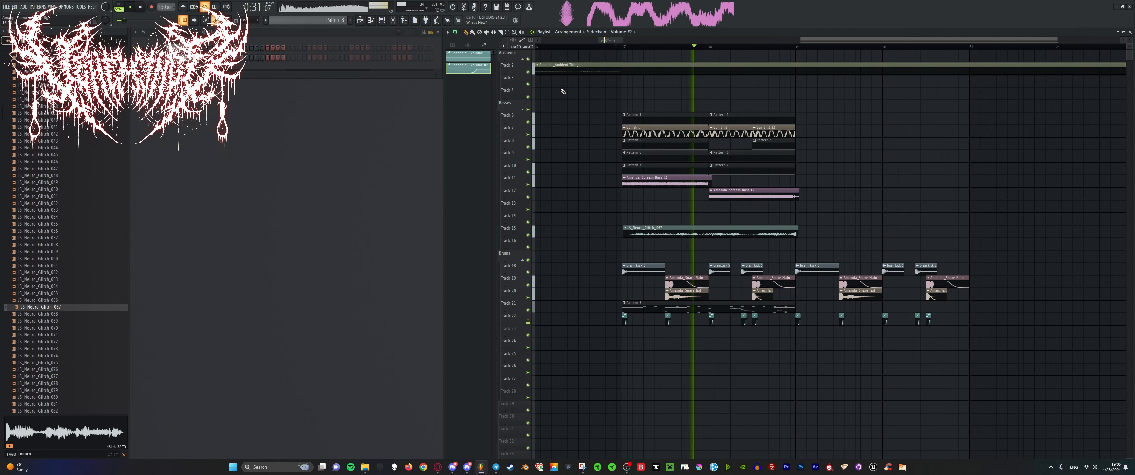
{"action": "left_click", "coordinate": [507, 32]}
{"action": "key", "text": "space"}
{"action": "key", "text": "space"}
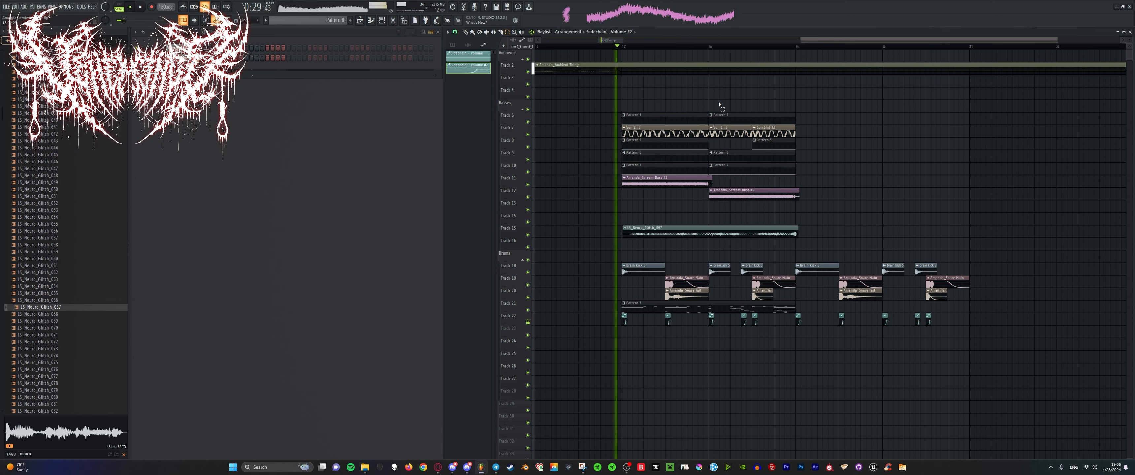
Duplicate the Neuro_Glitch_067 clip on Track 15 directly after the section and shorten the copy to the length of the first kick clip.
{"action": "left_click_drag", "start_coordinate": [719, 101], "coordinate": [762, 243]}
{"action": "left_click", "coordinate": [757, 214]}
{"action": "scroll", "coordinate": [798, 226], "scroll_direction": "up", "scroll_amount": 4}
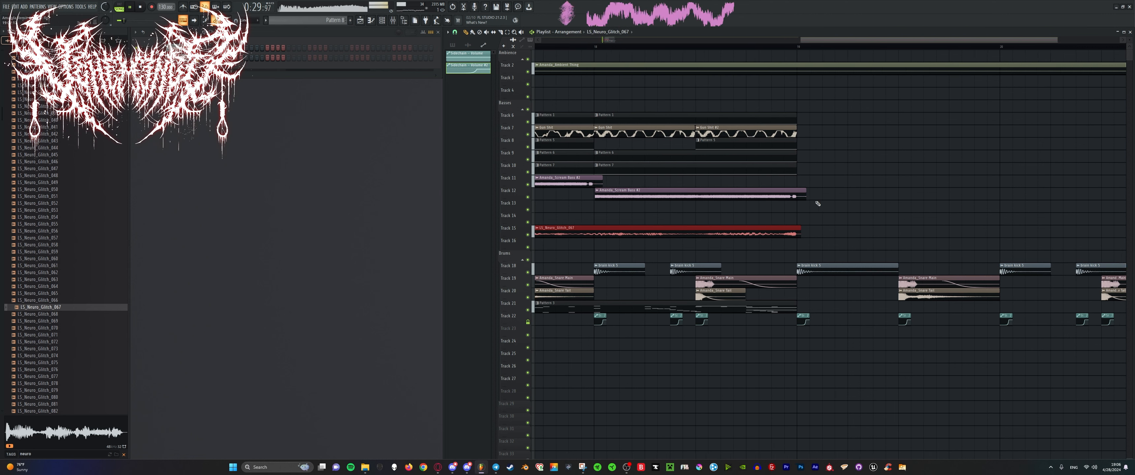
{"action": "scroll", "coordinate": [815, 198], "scroll_direction": "up", "scroll_amount": 3}
{"action": "left_click", "coordinate": [779, 226]}
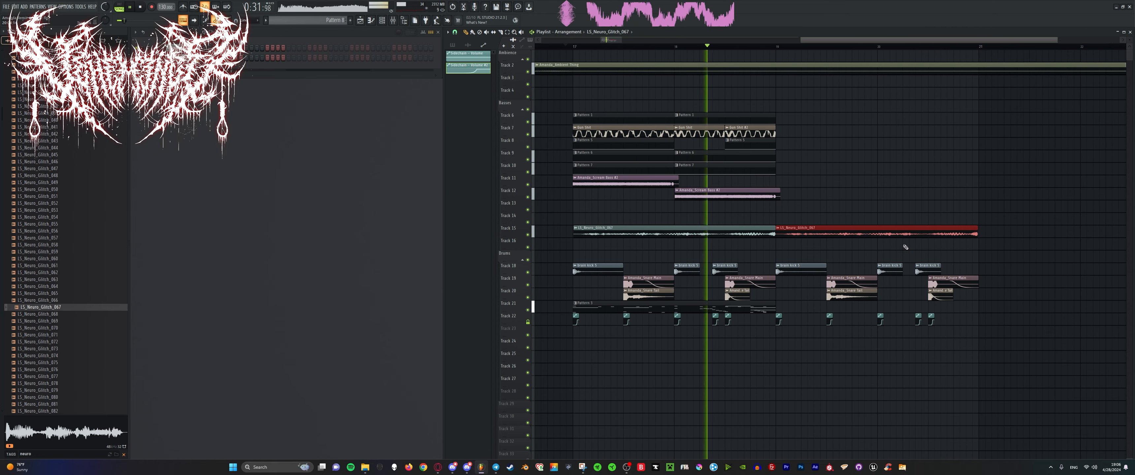
{"action": "scroll", "coordinate": [1016, 227], "scroll_direction": "down", "scroll_amount": 3}
{"action": "left_click_drag", "start_coordinate": [1016, 227], "coordinate": [744, 219]}
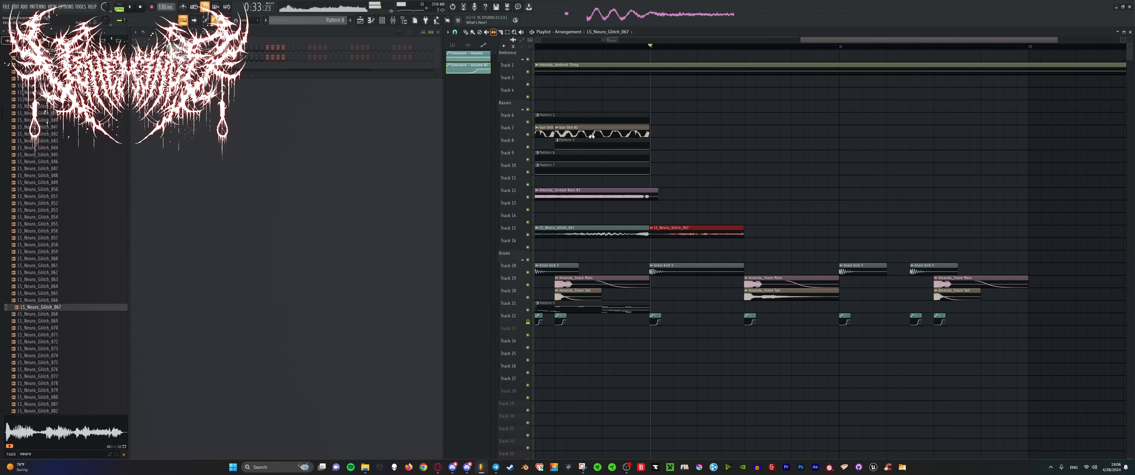
{"action": "key", "text": "space"}
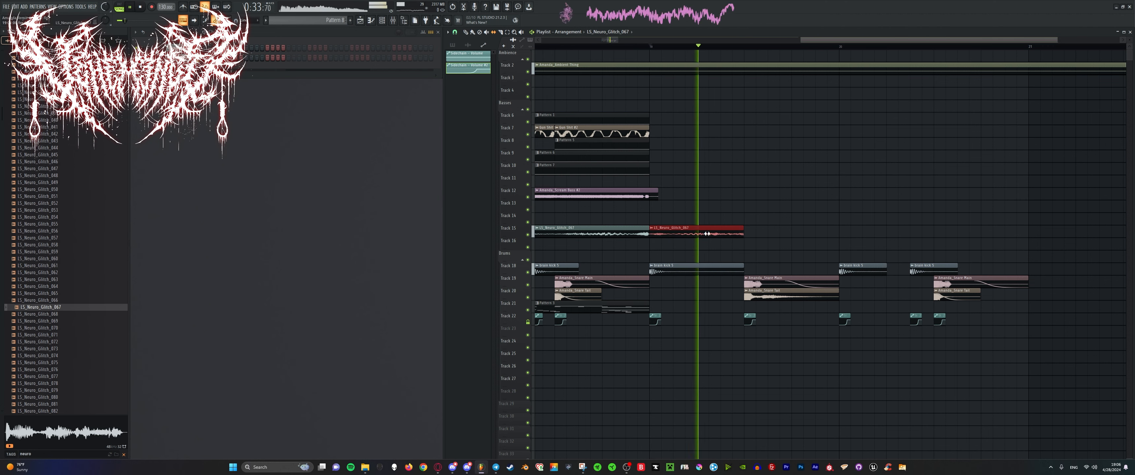
{"action": "key", "text": "ctrl+b"}
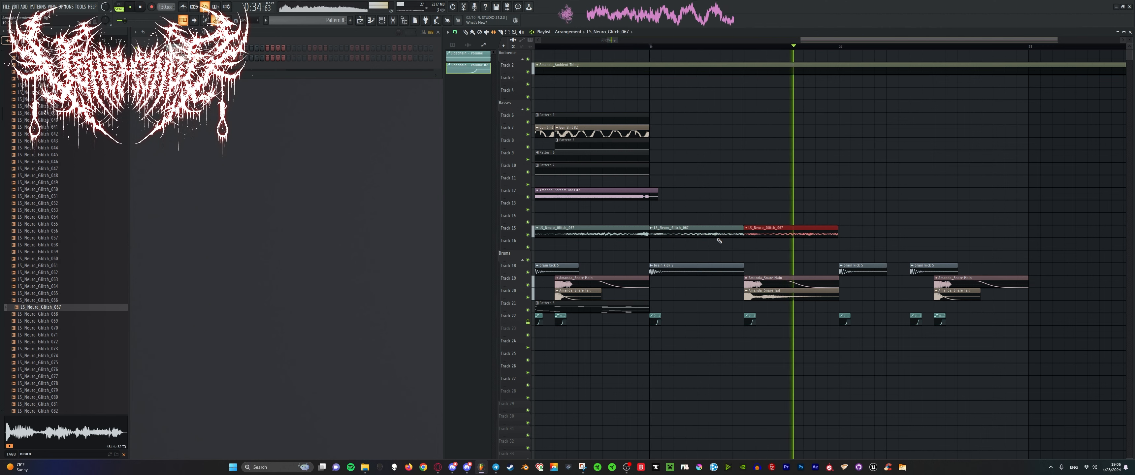
{"action": "key", "text": "ctrl+b"}
{"action": "scroll", "coordinate": [665, 225], "scroll_direction": "down", "scroll_amount": 2}
{"action": "key", "text": "ctrl+b"}
{"action": "scroll", "coordinate": [859, 249], "scroll_direction": "up", "scroll_amount": 2}
{"action": "scroll", "coordinate": [776, 238], "scroll_direction": "down", "scroll_amount": 3}
{"action": "key", "text": "space"}
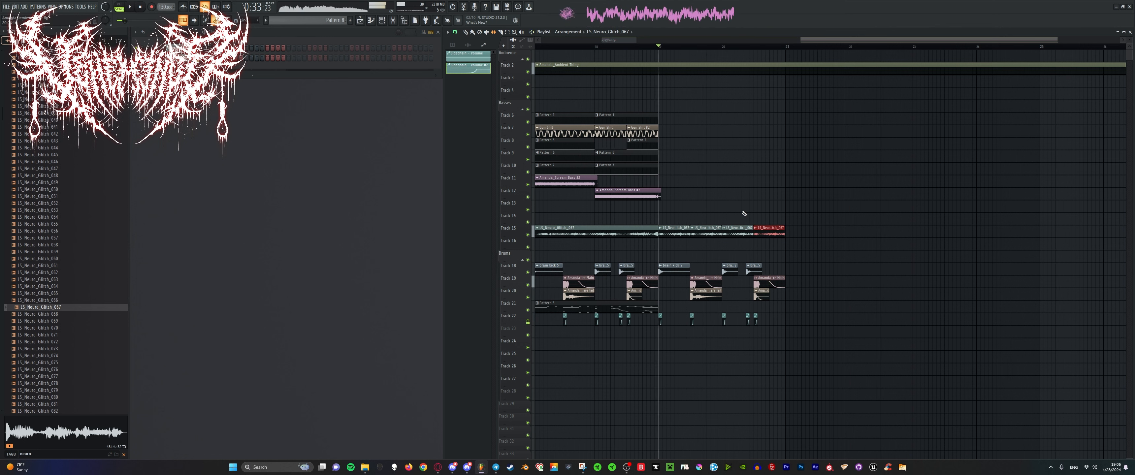
{"action": "key", "text": "space"}
{"action": "scroll", "coordinate": [708, 216], "scroll_direction": "up", "scroll_amount": 3}
{"action": "right_click", "coordinate": [701, 228]}
{"action": "right_click", "coordinate": [784, 229]}
{"action": "right_click", "coordinate": [859, 230]}
{"action": "key", "text": "space"}
Duplicate the shortened Neuro_Glitch_067 clip three times along Track 15 to cover the duplicated drums.
{"action": "scroll", "coordinate": [618, 227], "scroll_direction": "up", "scroll_amount": 3}
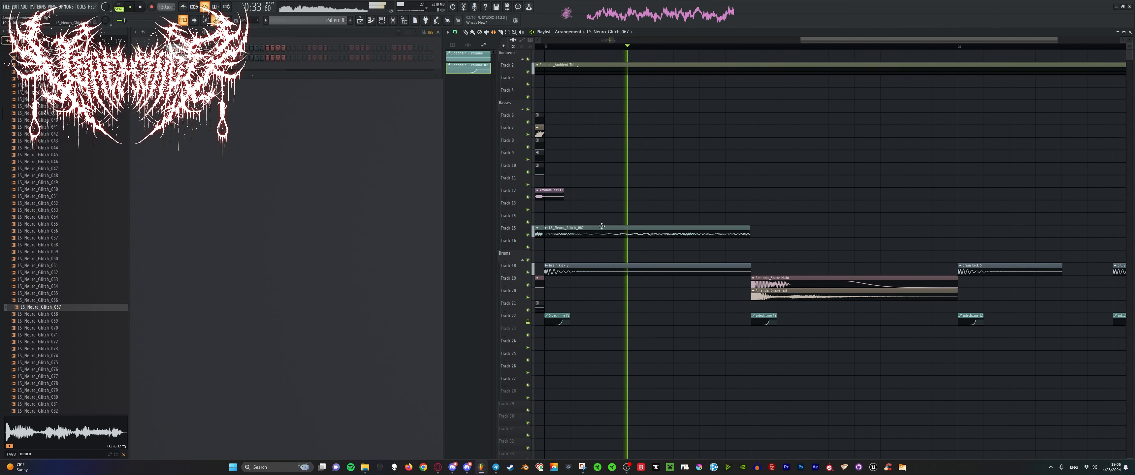
{"action": "scroll", "coordinate": [742, 182], "scroll_direction": "up", "scroll_amount": 2}
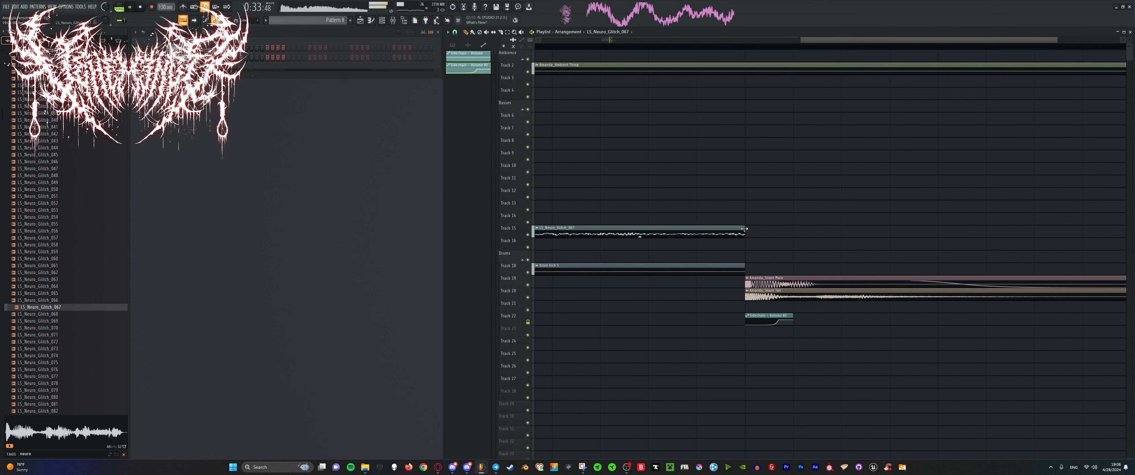
{"action": "scroll", "coordinate": [744, 228], "scroll_direction": "down", "scroll_amount": 2}
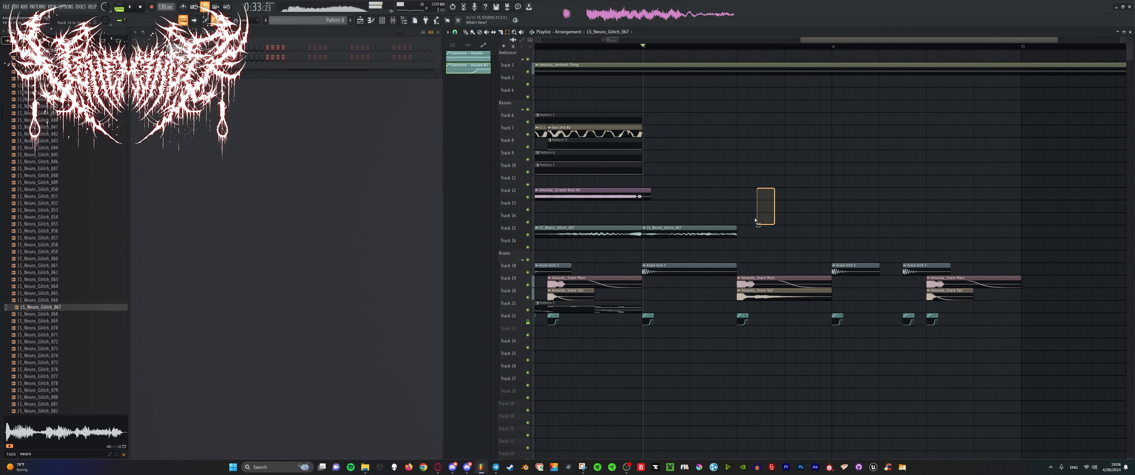
{"action": "left_click_drag", "start_coordinate": [756, 219], "coordinate": [724, 232]}
{"action": "key", "text": "space"}
{"action": "key", "text": "ctrl+b"}
{"action": "key", "text": "ctrl+b"}
{"action": "key", "text": "ctrl+b"}
{"action": "scroll", "coordinate": [700, 211], "scroll_direction": "down", "scroll_amount": 4}
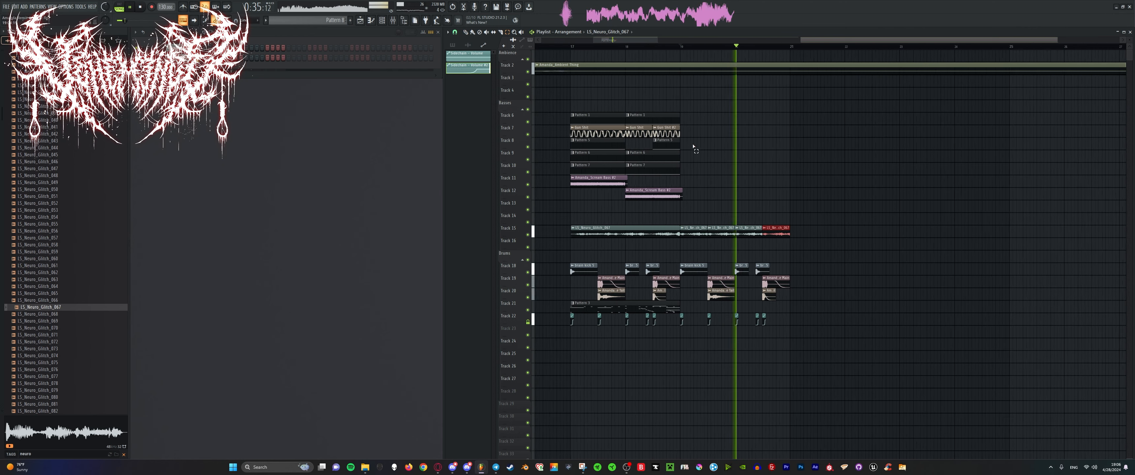
Copy the bass clips on Tracks 6 to 11 from the first half of the section to the start of the duplicated drums.
{"action": "scroll", "coordinate": [693, 146], "scroll_direction": "up", "scroll_amount": 2}
{"action": "left_click_drag", "start_coordinate": [639, 106], "coordinate": [645, 194]}
{"action": "key", "text": "space"}
{"action": "key", "text": "space"}
{"action": "left_click_drag", "start_coordinate": [725, 106], "coordinate": [711, 191]}
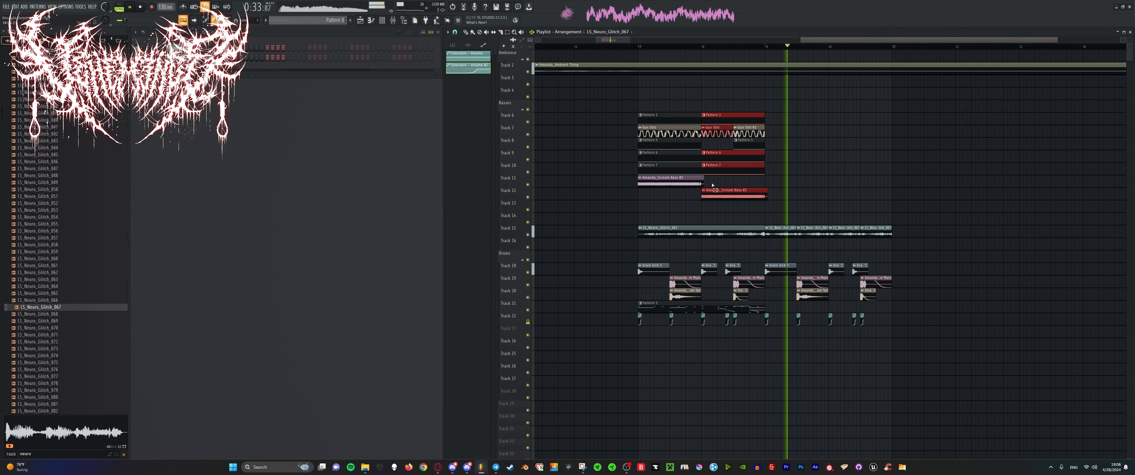
{"action": "key", "text": "ctrl+b"}
{"action": "scroll", "coordinate": [901, 208], "scroll_direction": "up", "scroll_amount": 2}
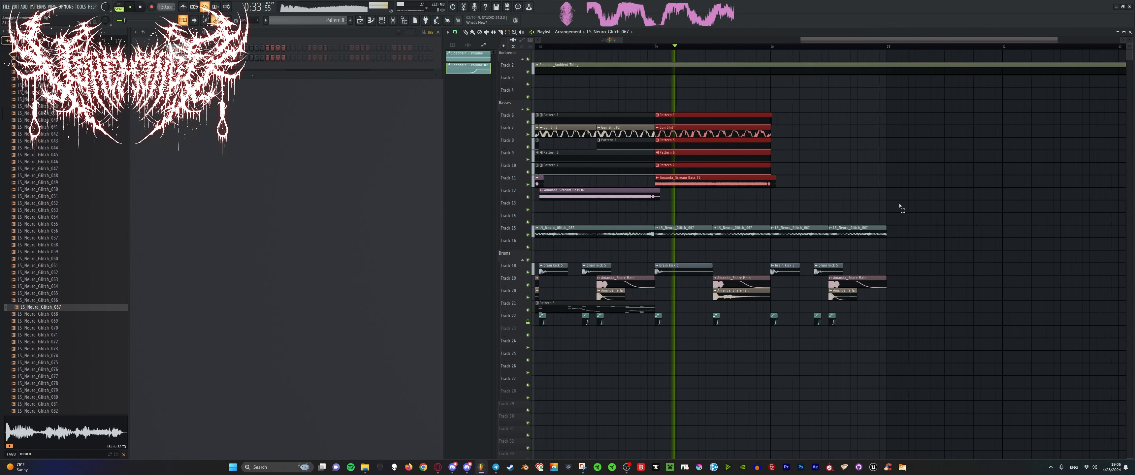
Shorten the copied bass clips on Tracks 6 to 11 so they end midway through the first kick clip.
{"action": "scroll", "coordinate": [901, 209], "scroll_direction": "up", "scroll_amount": 2}
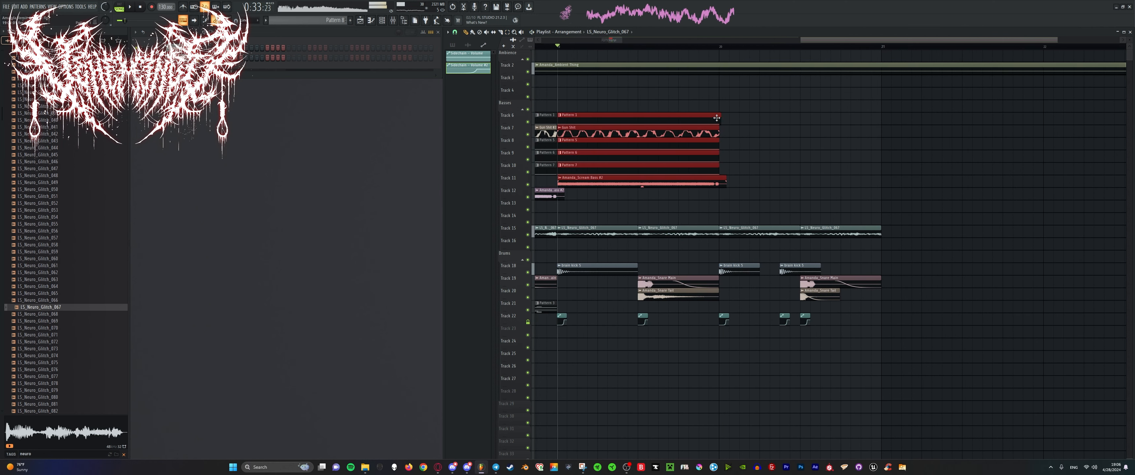
{"action": "left_click_drag", "start_coordinate": [717, 117], "coordinate": [645, 126]}
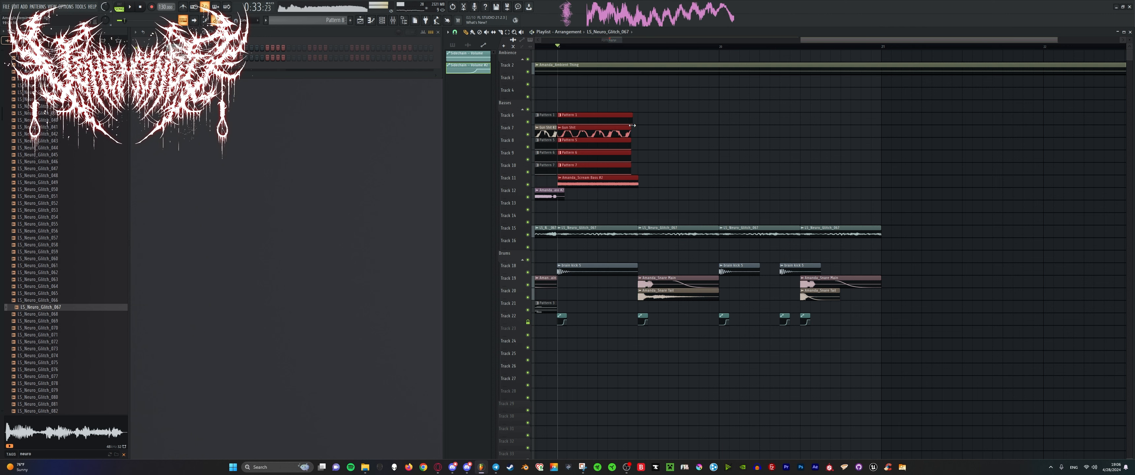
{"action": "left_click_drag", "start_coordinate": [595, 122], "coordinate": [597, 122]}
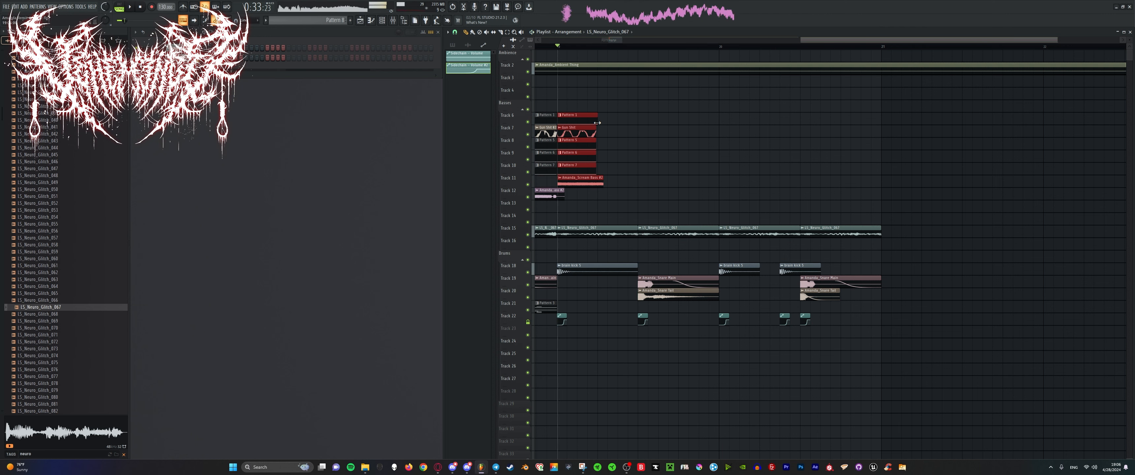
Copy the shortened bass clips to the first snare, the second kick and the last snare of the duplicated drums.
{"action": "left_click_drag", "start_coordinate": [577, 181], "coordinate": [666, 182]}
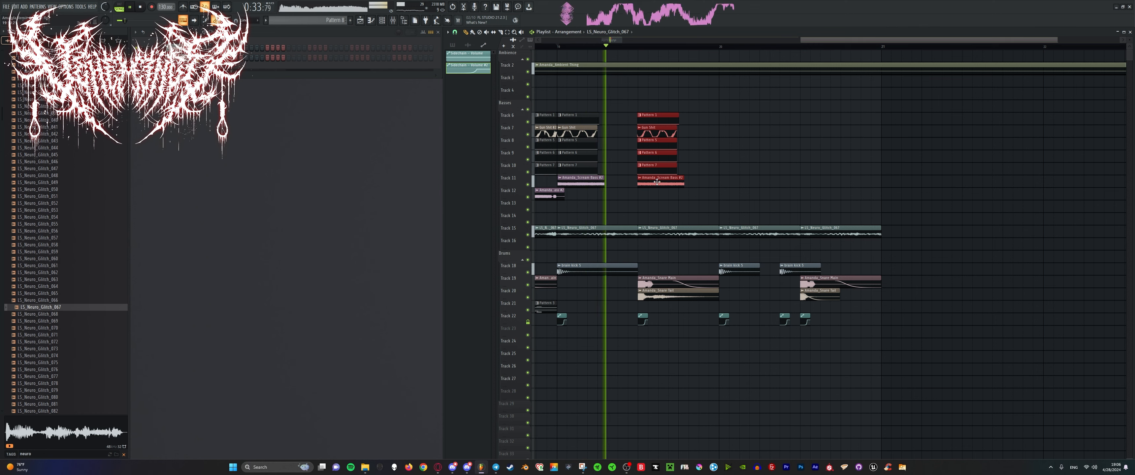
{"action": "scroll", "coordinate": [648, 181], "scroll_direction": "up", "scroll_amount": 5}
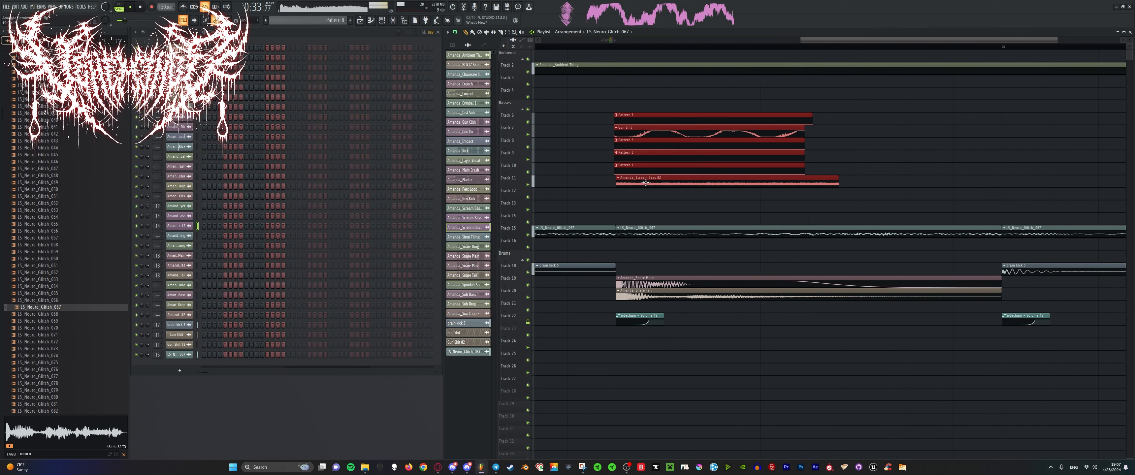
{"action": "scroll", "coordinate": [646, 182], "scroll_direction": "down", "scroll_amount": 3}
{"action": "left_click_drag", "start_coordinate": [569, 182], "coordinate": [854, 181]}
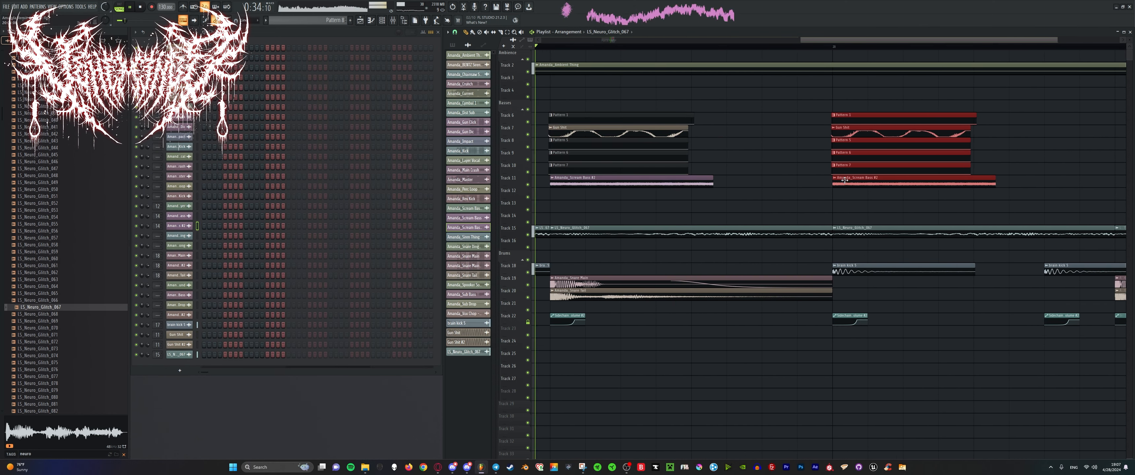
{"action": "scroll", "coordinate": [886, 194], "scroll_direction": "down", "scroll_amount": 3}
{"action": "scroll", "coordinate": [981, 220], "scroll_direction": "up", "scroll_amount": 1}
{"action": "left_click_drag", "start_coordinate": [689, 182], "coordinate": [895, 185]}
{"action": "scroll", "coordinate": [875, 184], "scroll_direction": "up", "scroll_amount": 1}
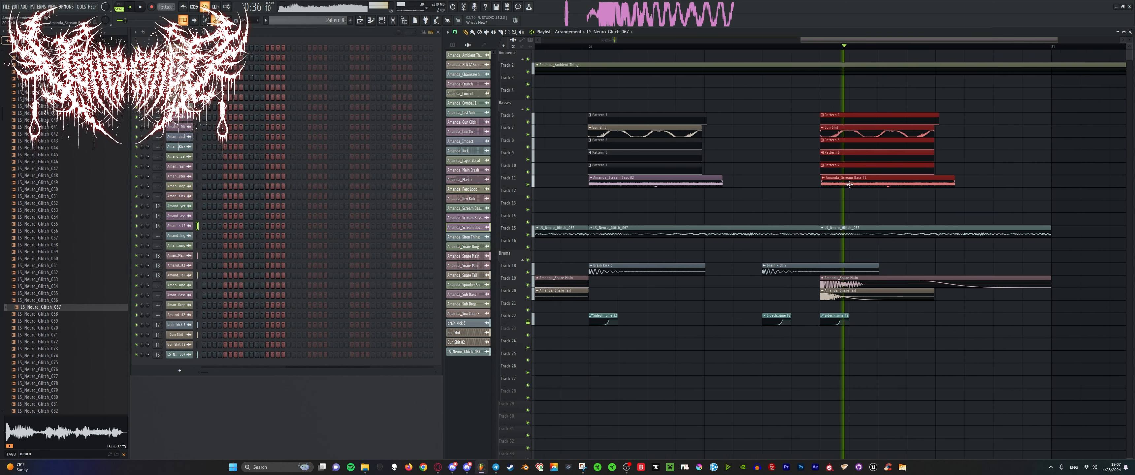
{"action": "scroll", "coordinate": [714, 167], "scroll_direction": "down", "scroll_amount": 3}
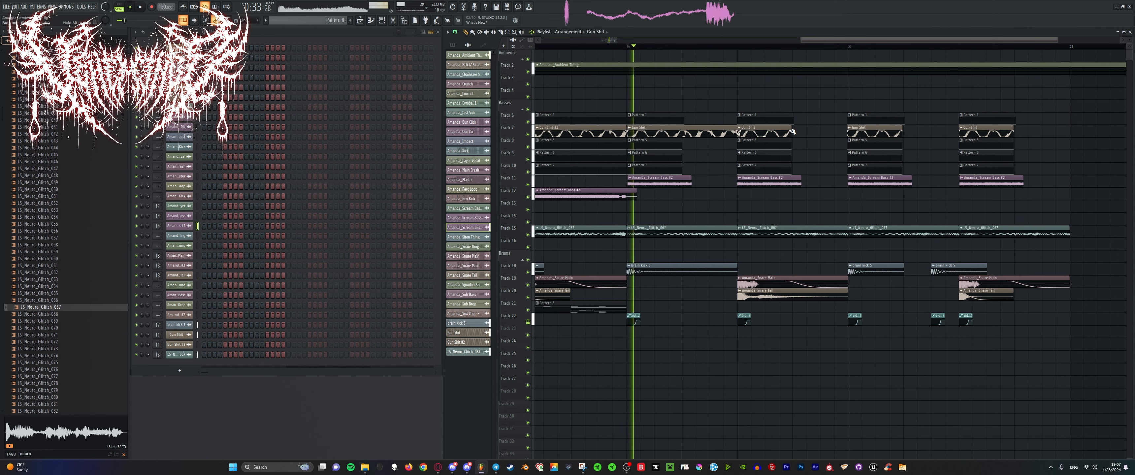
Delete the Neuro_Glitch_067 copies over the duplicated drums and lengthen the shortened Track 7 clips to close the gaps between them.
{"action": "right_click", "coordinate": [732, 231]}
{"action": "key", "text": "space"}
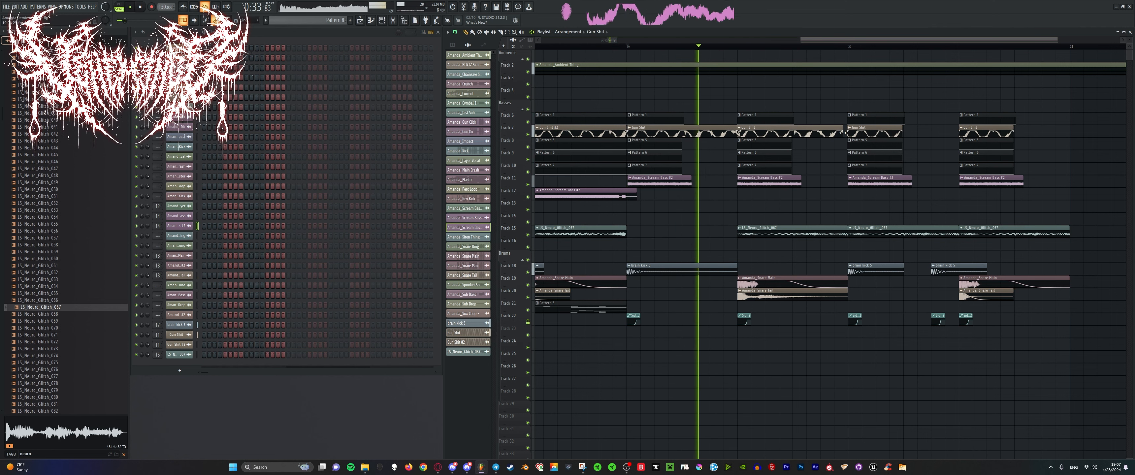
{"action": "left_click_drag", "start_coordinate": [843, 133], "coordinate": [846, 133]}
{"action": "right_click", "coordinate": [830, 229]}
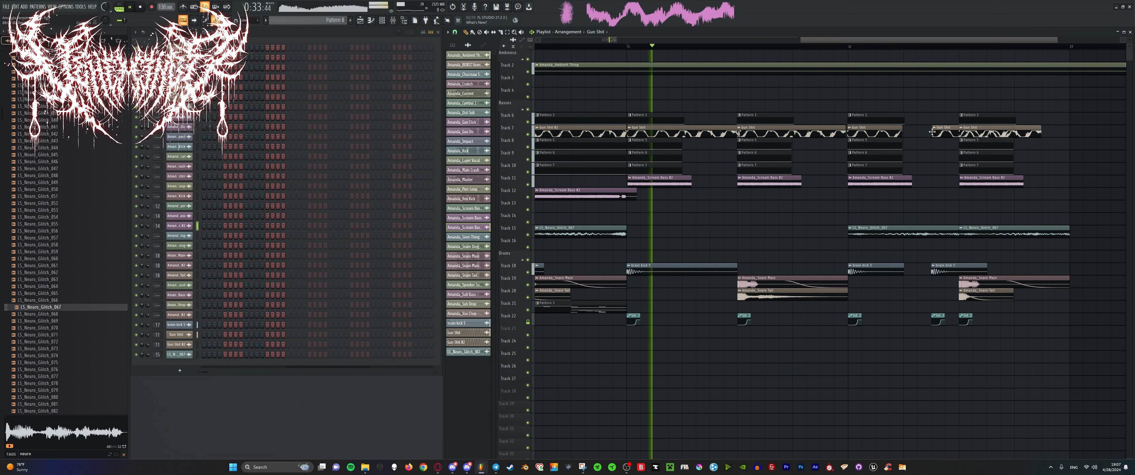
{"action": "key", "text": "ctrl+z"}
{"action": "key", "text": "ctrl+z"}
{"action": "left_click_drag", "start_coordinate": [907, 127], "coordinate": [1068, 128]}
{"action": "right_click", "coordinate": [1040, 231]}
{"action": "key", "text": "space"}
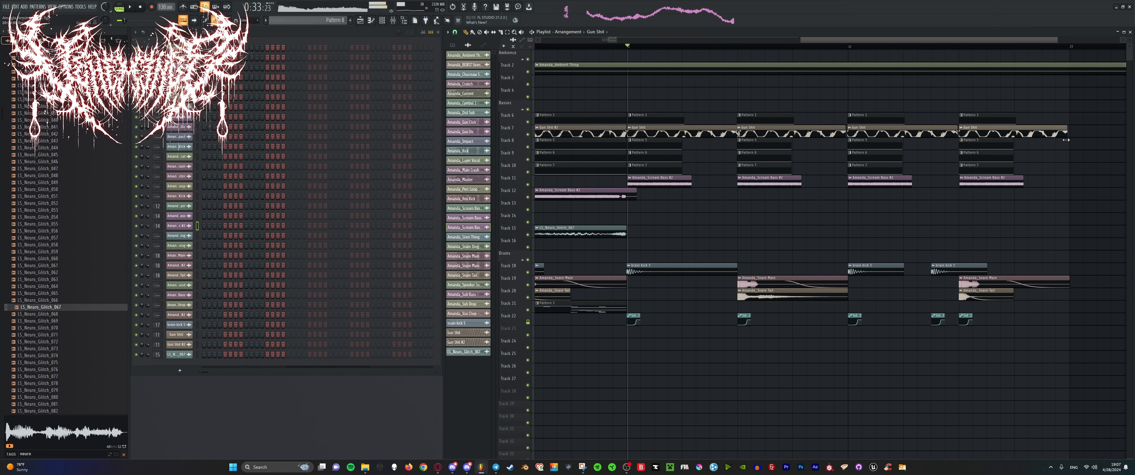
Lengthen the shortened Amanda_Scream Bass #2 clips on Track 11 to close the gaps between them, and play the result.
{"action": "key", "text": "space"}
{"action": "scroll", "coordinate": [974, 213], "scroll_direction": "down", "scroll_amount": 6}
{"action": "scroll", "coordinate": [943, 216], "scroll_direction": "up", "scroll_amount": 1}
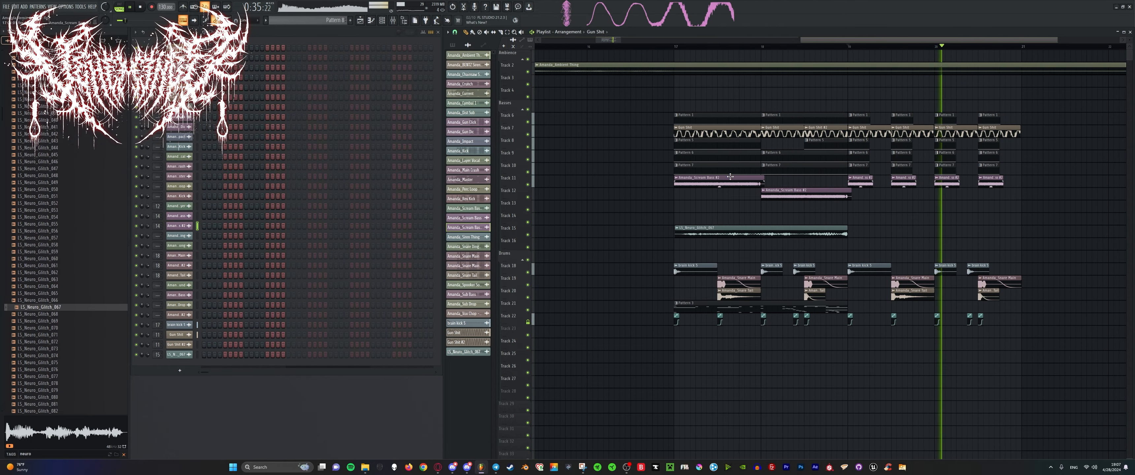
{"action": "scroll", "coordinate": [825, 182], "scroll_direction": "up", "scroll_amount": 3}
{"action": "left_click_drag", "start_coordinate": [824, 180], "coordinate": [1015, 179]}
{"action": "scroll", "coordinate": [1025, 180], "scroll_direction": "up", "scroll_amount": 3}
{"action": "scroll", "coordinate": [1037, 182], "scroll_direction": "down", "scroll_amount": 3}
{"action": "key", "text": "space"}
{"action": "key", "text": "space"}
{"action": "scroll", "coordinate": [1013, 179], "scroll_direction": "down", "scroll_amount": 4}
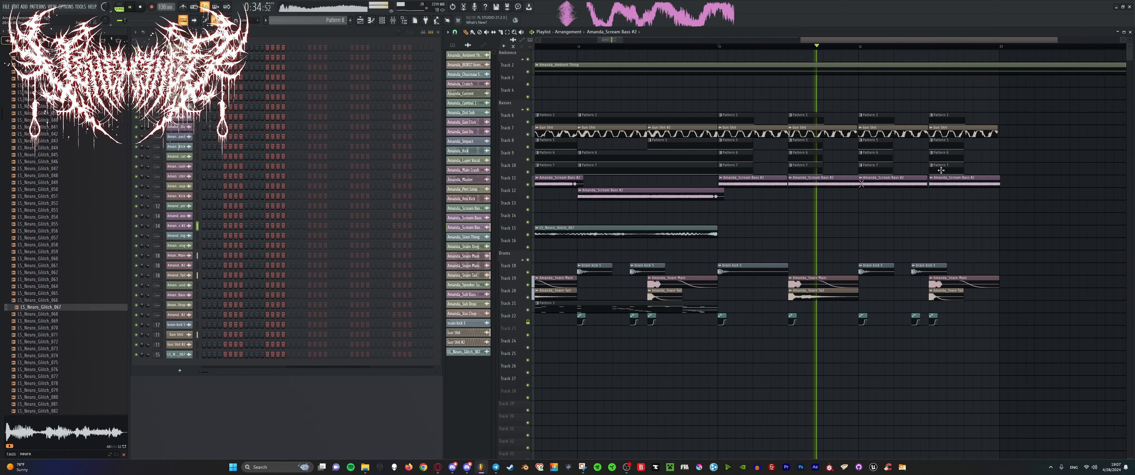
Replace the Track 7 clips over the duplicated drums with fresh copies at the first kick, first snare and second kick.
{"action": "scroll", "coordinate": [1034, 158], "scroll_direction": "up", "scroll_amount": 2}
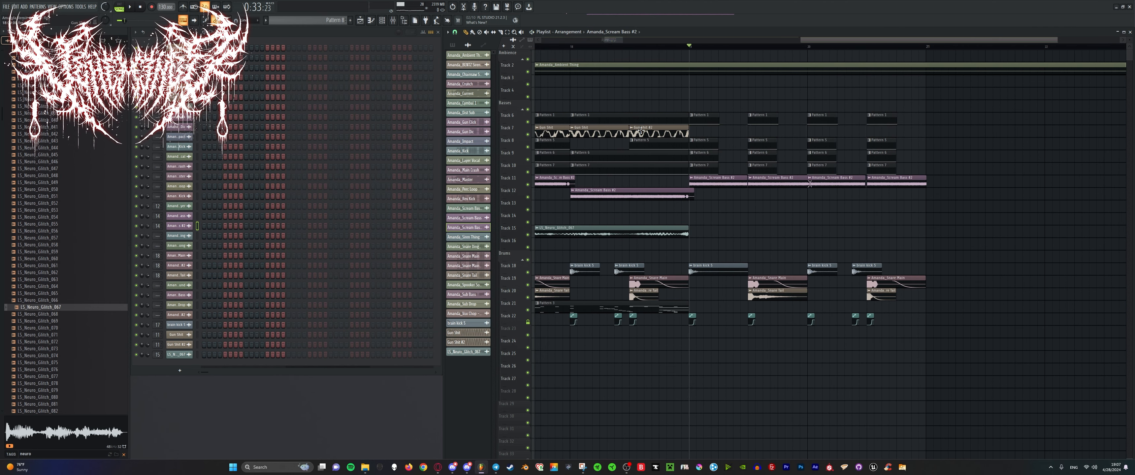
{"action": "left_click_drag", "start_coordinate": [692, 132], "coordinate": [688, 133]}
{"action": "key", "text": "space"}
{"action": "left_click", "coordinate": [751, 131]}
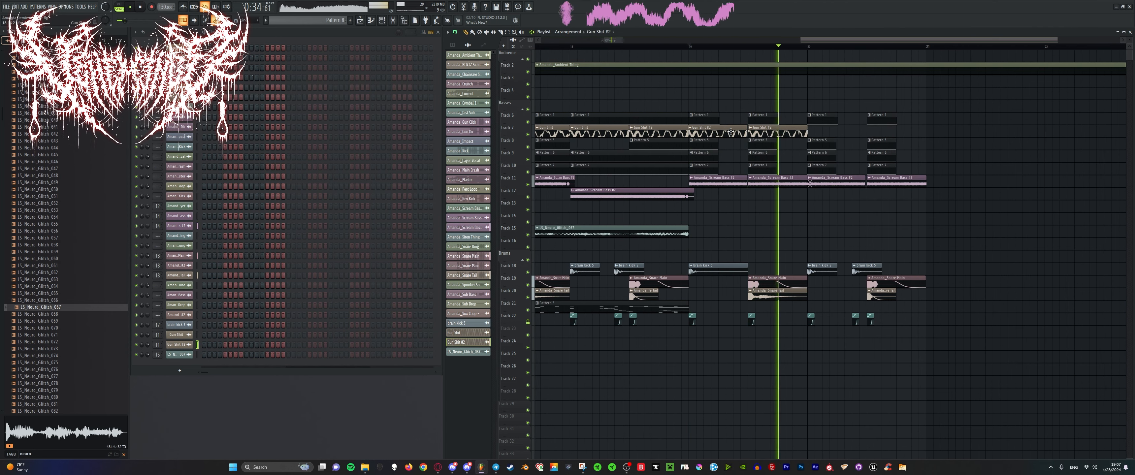
{"action": "scroll", "coordinate": [731, 131], "scroll_direction": "up", "scroll_amount": 3}
{"action": "left_click", "coordinate": [871, 132]}
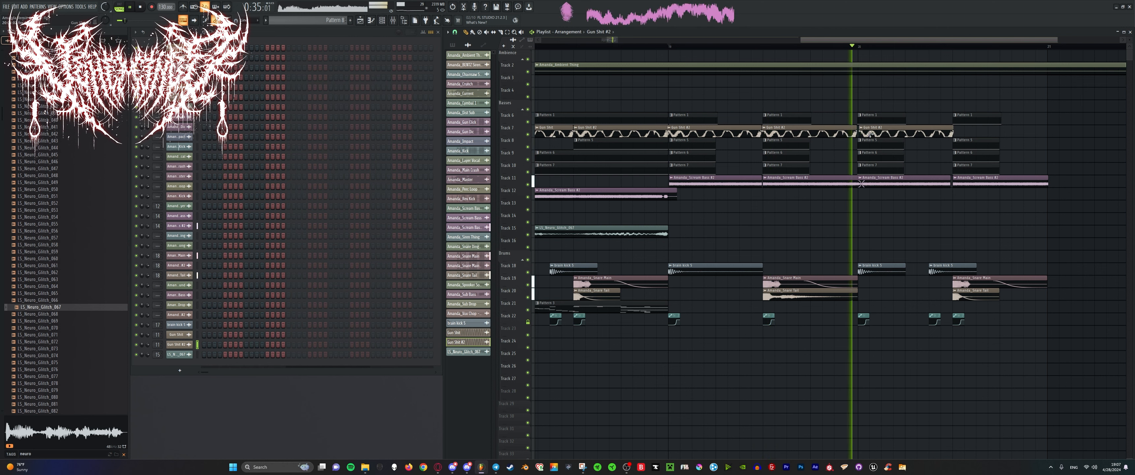
{"action": "scroll", "coordinate": [871, 134], "scroll_direction": "down", "scroll_amount": 2}
{"action": "scroll", "coordinate": [881, 138], "scroll_direction": "up", "scroll_amount": 2}
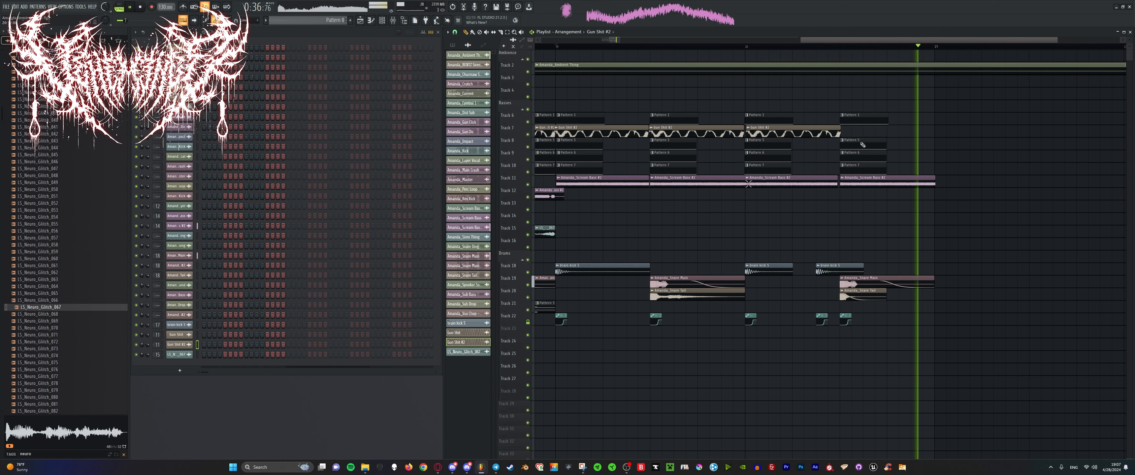
Place a copy of Pattern 3 on Track 21 under the duplicated drums and play the section.
{"action": "scroll", "coordinate": [786, 180], "scroll_direction": "down", "scroll_amount": 3}
{"action": "scroll", "coordinate": [705, 234], "scroll_direction": "down", "scroll_amount": 2}
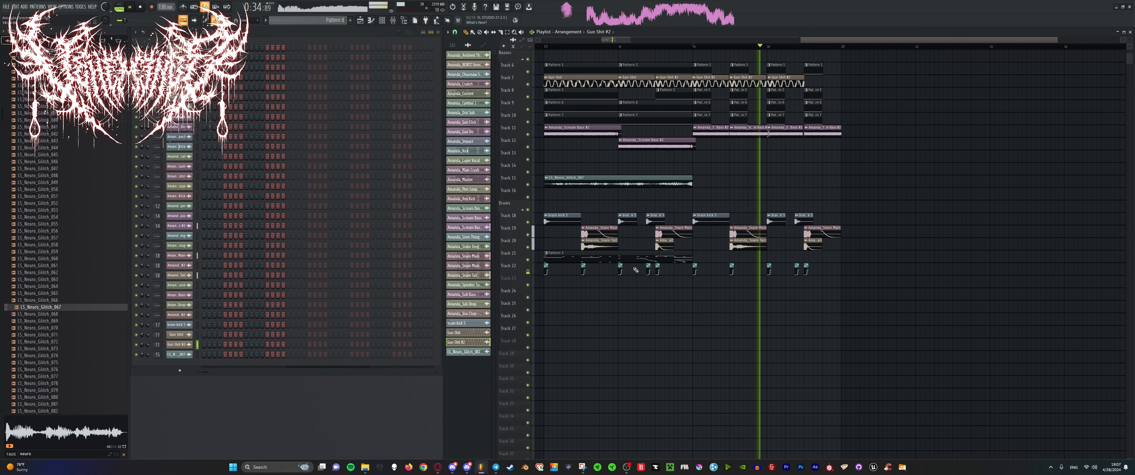
{"action": "scroll", "coordinate": [629, 257], "scroll_direction": "down", "scroll_amount": 2}
{"action": "left_click", "coordinate": [618, 260]}
{"action": "scroll", "coordinate": [688, 258], "scroll_direction": "up", "scroll_amount": 4}
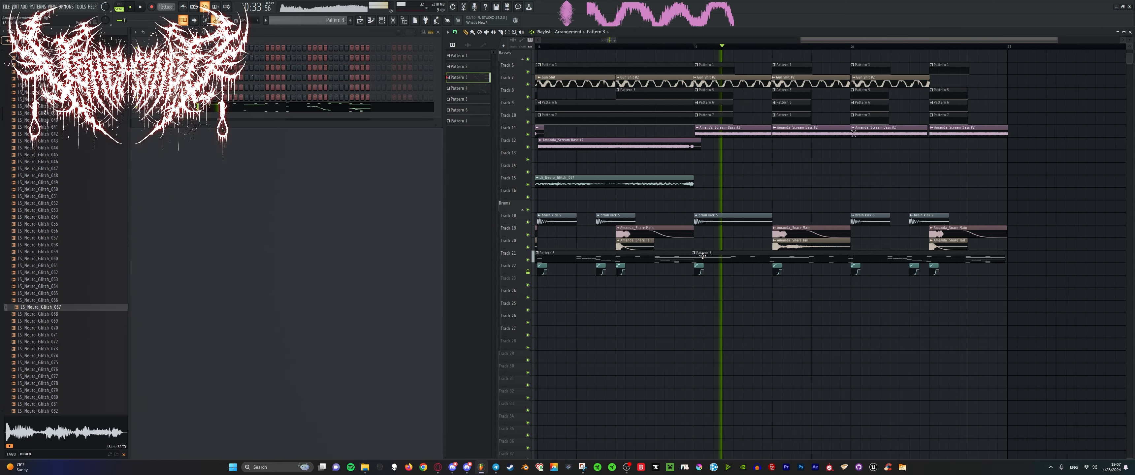
{"action": "scroll", "coordinate": [705, 259], "scroll_direction": "down", "scroll_amount": 4}
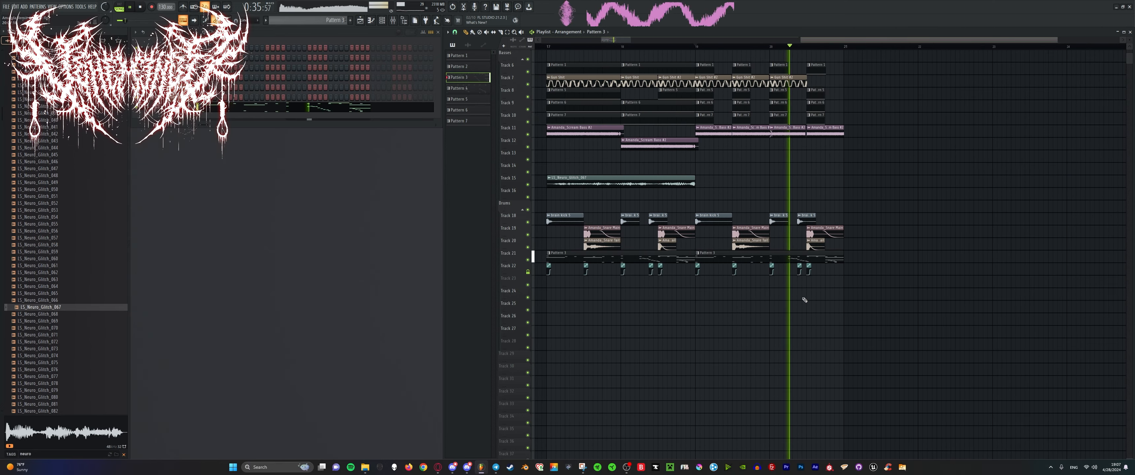
{"action": "scroll", "coordinate": [911, 295], "scroll_direction": "up", "scroll_amount": 2}
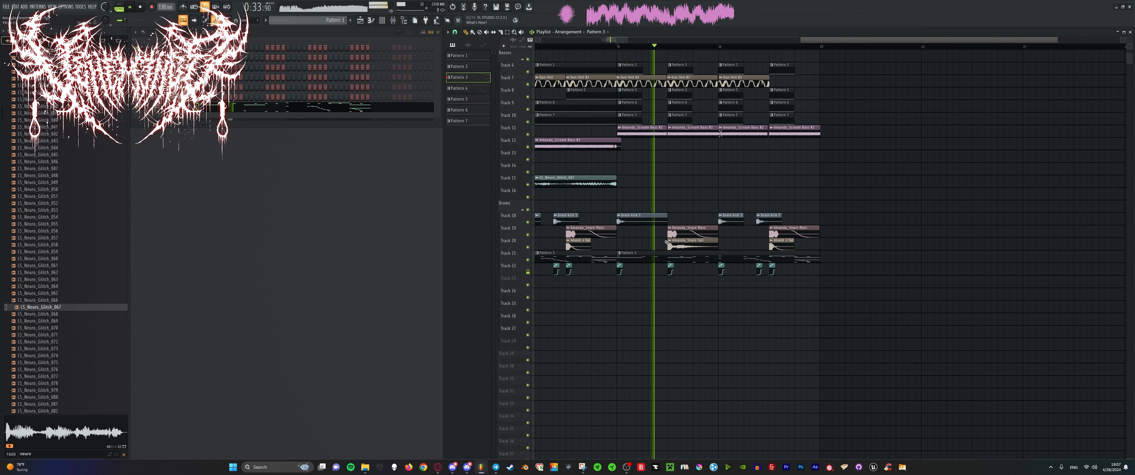
{"action": "scroll", "coordinate": [667, 244], "scroll_direction": "up", "scroll_amount": 2}
{"action": "scroll", "coordinate": [666, 244], "scroll_direction": "down", "scroll_amount": 4}
{"action": "scroll", "coordinate": [757, 222], "scroll_direction": "up", "scroll_amount": 3}
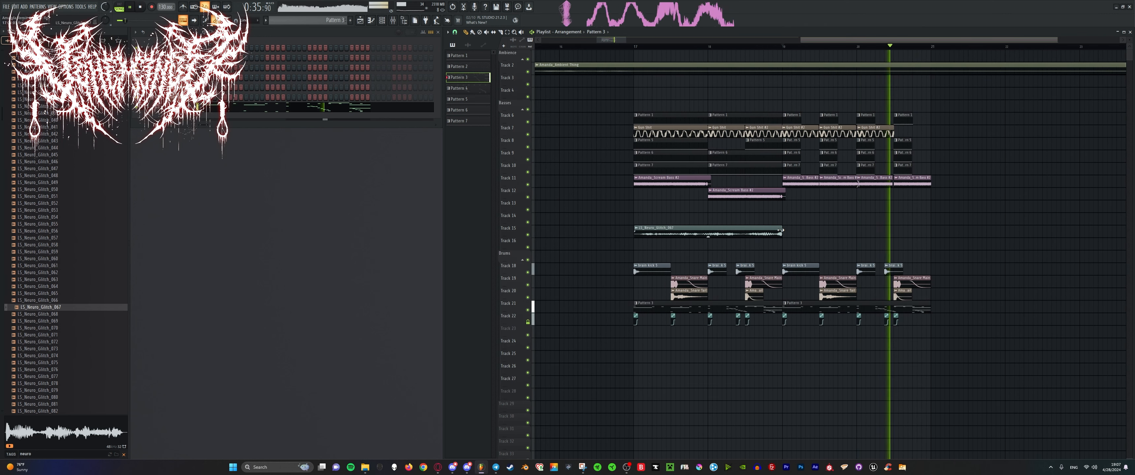
Try a copy of the 15_Neuro_Glitch_067 clip on Track 16 over the duplicated drums and play it.
{"action": "left_click_drag", "start_coordinate": [780, 230], "coordinate": [804, 241]}
{"action": "key", "text": "space"}
{"action": "key", "text": "space"}
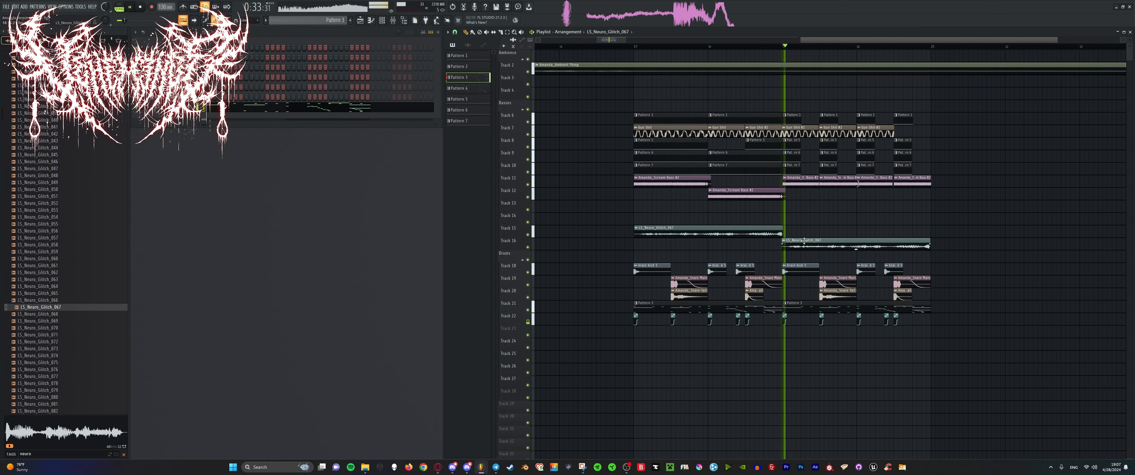
{"action": "left_click", "coordinate": [804, 241]}
{"action": "scroll", "coordinate": [793, 240], "scroll_direction": "down", "scroll_amount": 1}
{"action": "scroll", "coordinate": [782, 238], "scroll_direction": "up", "scroll_amount": 2}
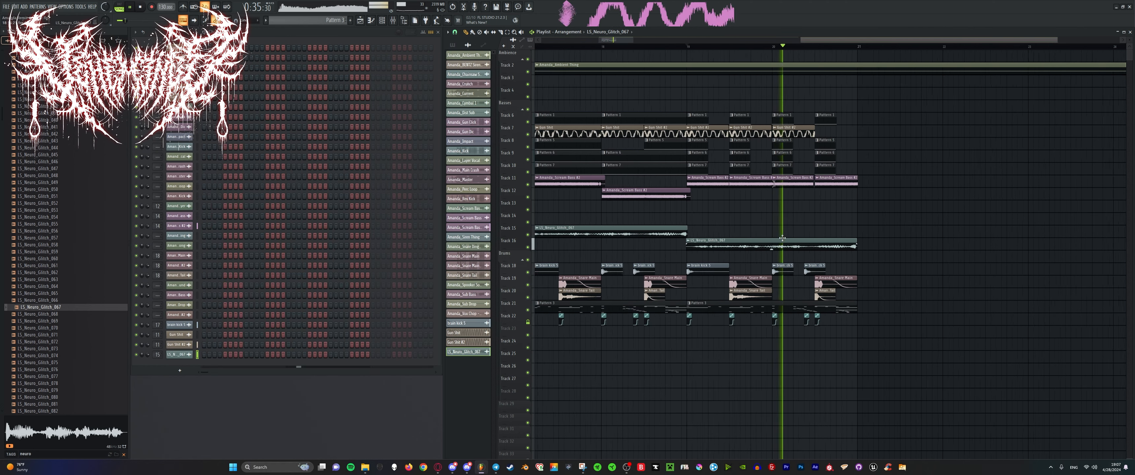
{"action": "scroll", "coordinate": [784, 239], "scroll_direction": "down", "scroll_amount": 2}
{"action": "scroll", "coordinate": [837, 263], "scroll_direction": "up", "scroll_amount": 4}
{"action": "scroll", "coordinate": [838, 263], "scroll_direction": "down", "scroll_amount": 4}
{"action": "key", "text": "space"}
{"action": "key", "text": "space"}
{"action": "scroll", "coordinate": [811, 239], "scroll_direction": "up", "scroll_amount": 2}
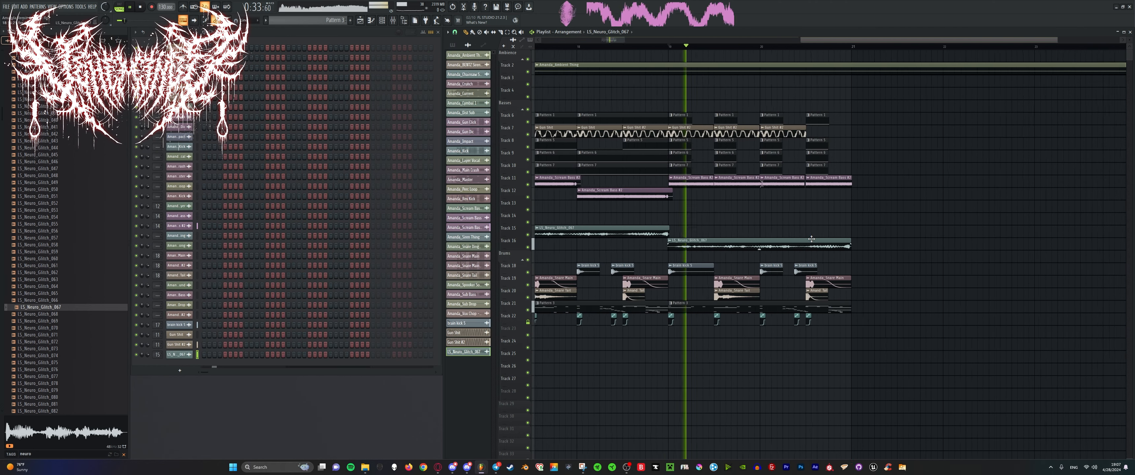
{"action": "scroll", "coordinate": [811, 239], "scroll_direction": "up", "scroll_amount": 1}
Shorten the Track 16 glitch clip, place a copy at the first snare, and trim the first clip to start midway through the kick.
{"action": "left_click_drag", "start_coordinate": [863, 241], "coordinate": [766, 262]}
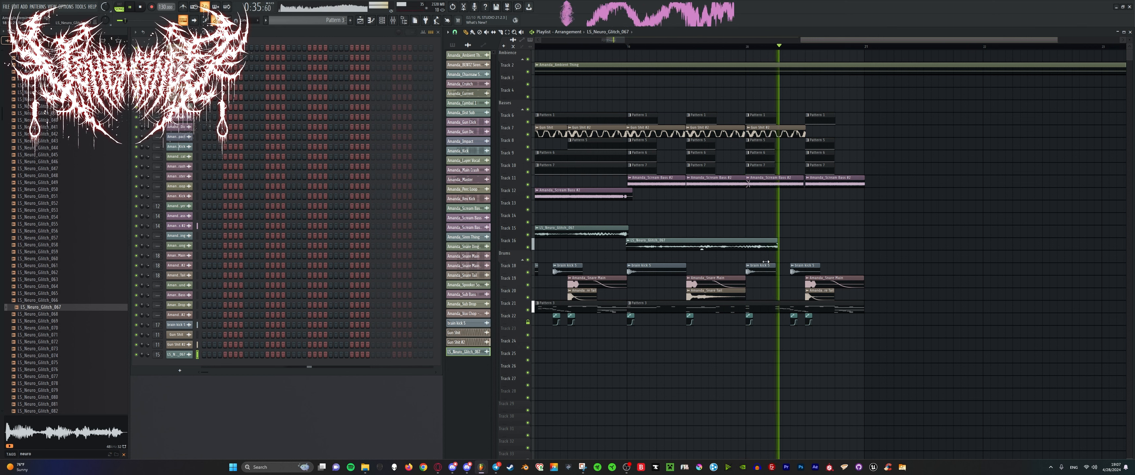
{"action": "left_click", "coordinate": [688, 241]}
{"action": "key", "text": "space"}
{"action": "key", "text": "space"}
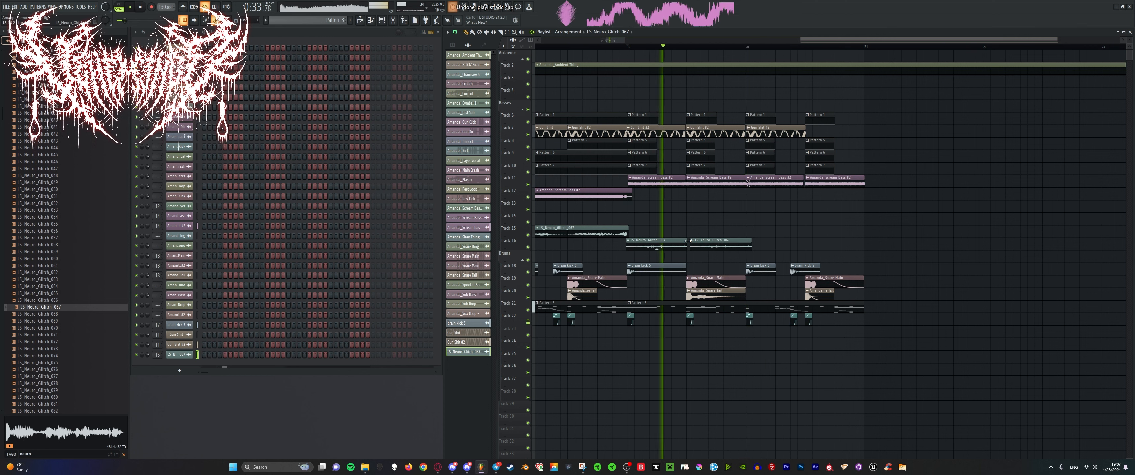
{"action": "scroll", "coordinate": [649, 240], "scroll_direction": "up", "scroll_amount": 2}
{"action": "left_click_drag", "start_coordinate": [639, 241], "coordinate": [694, 242]}
{"action": "key", "text": "space"}
{"action": "key", "text": "space"}
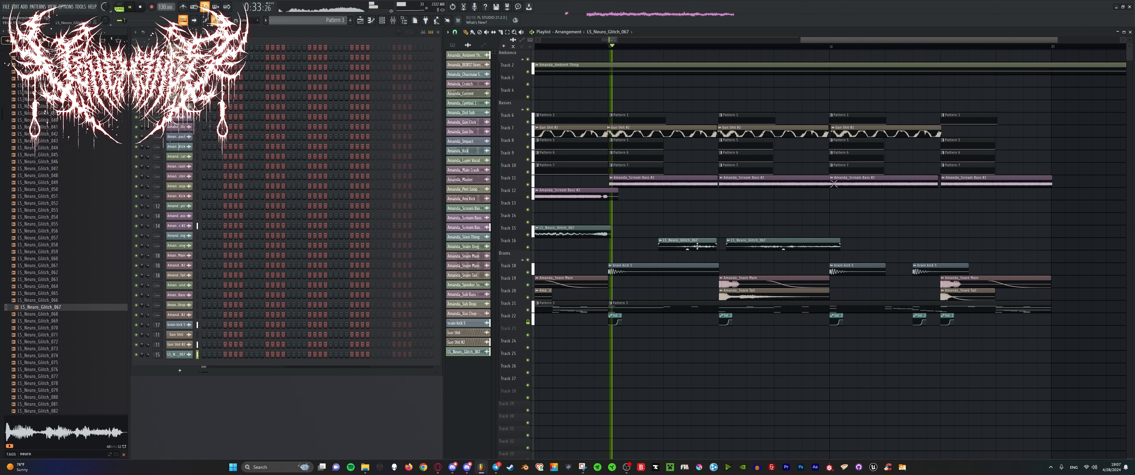
Try copies of the trimmed glitch clip midway through the following beats on Track 16, and delete them again.
{"action": "right_click", "coordinate": [745, 244]}
{"action": "left_click_drag", "start_coordinate": [798, 251], "coordinate": [772, 242]}
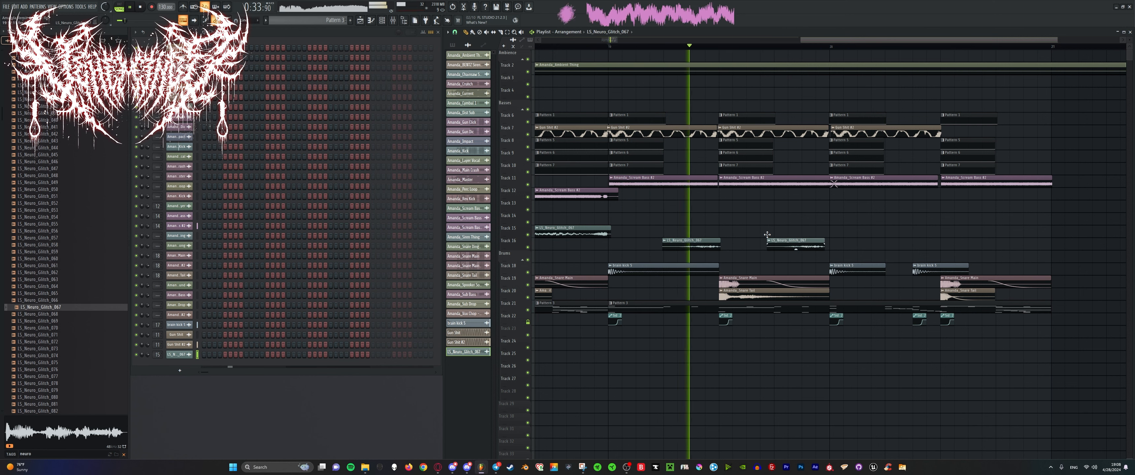
{"action": "left_click", "coordinate": [880, 247]}
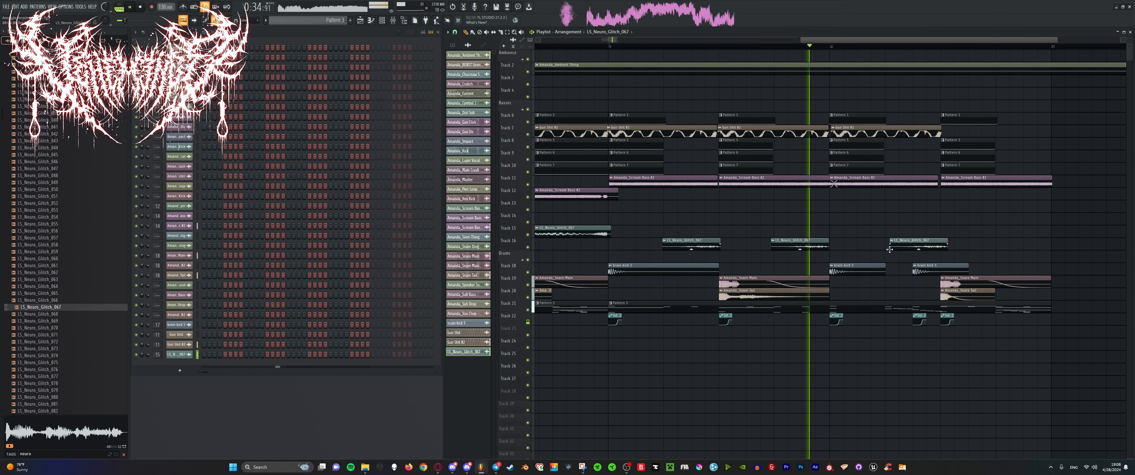
{"action": "right_click", "coordinate": [923, 241]}
{"action": "right_click", "coordinate": [800, 244]}
Try lengthening the remaining Track 16 glitch clip to the end of the section, and delete it after listening.
{"action": "key", "text": "space"}
{"action": "key", "text": "space"}
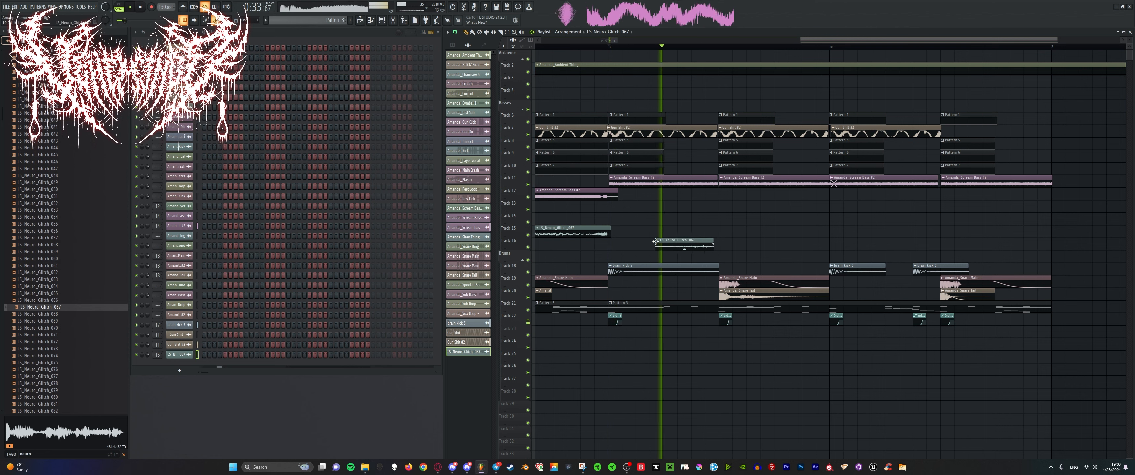
{"action": "key", "text": "space"}
{"action": "left_click_drag", "start_coordinate": [718, 239], "coordinate": [1049, 246]}
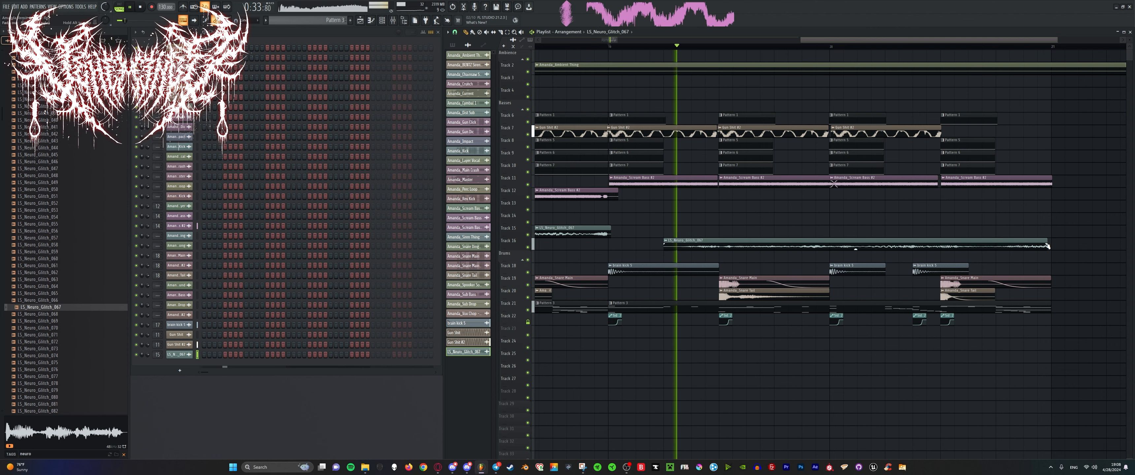
{"action": "scroll", "coordinate": [975, 242], "scroll_direction": "down", "scroll_amount": 3}
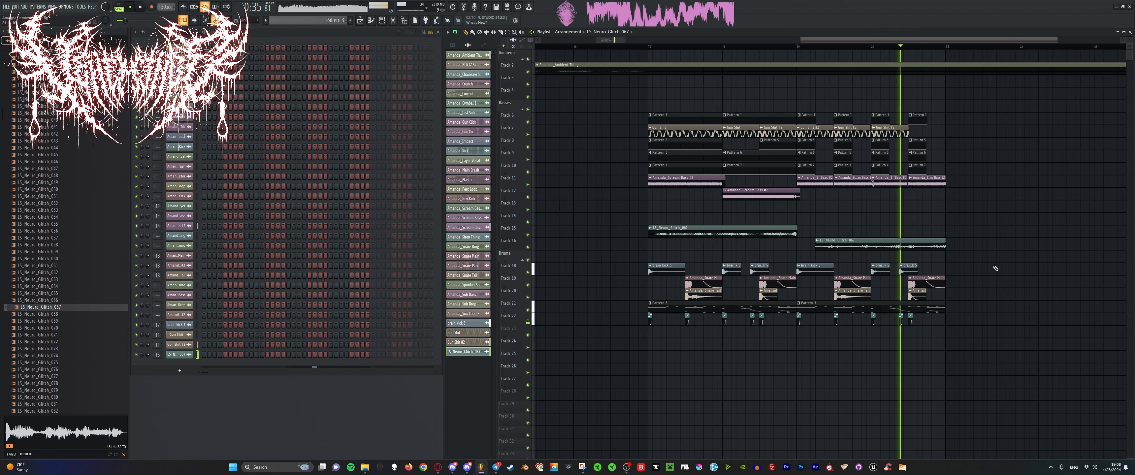
{"action": "right_click", "coordinate": [930, 241]}
{"action": "key", "text": "space"}
{"action": "key", "text": "space"}
Delete the original 15_Neuro_Glitch_067 clip on Track 15 while playing the whole bass and drum section.
{"action": "scroll", "coordinate": [873, 221], "scroll_direction": "up", "scroll_amount": 3}
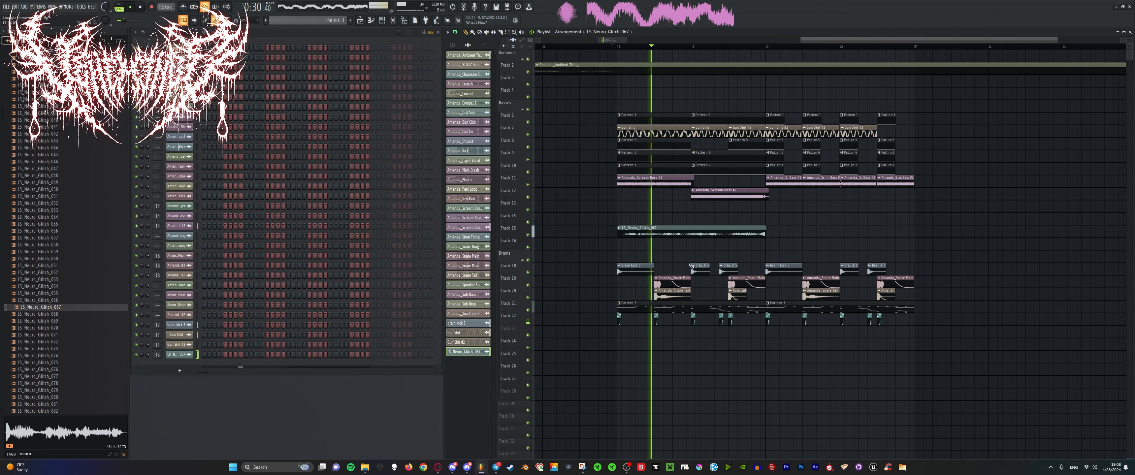
{"action": "scroll", "coordinate": [692, 265], "scroll_direction": "up", "scroll_amount": 3}
{"action": "scroll", "coordinate": [662, 213], "scroll_direction": "down", "scroll_amount": 4}
{"action": "scroll", "coordinate": [695, 223], "scroll_direction": "up", "scroll_amount": 5}
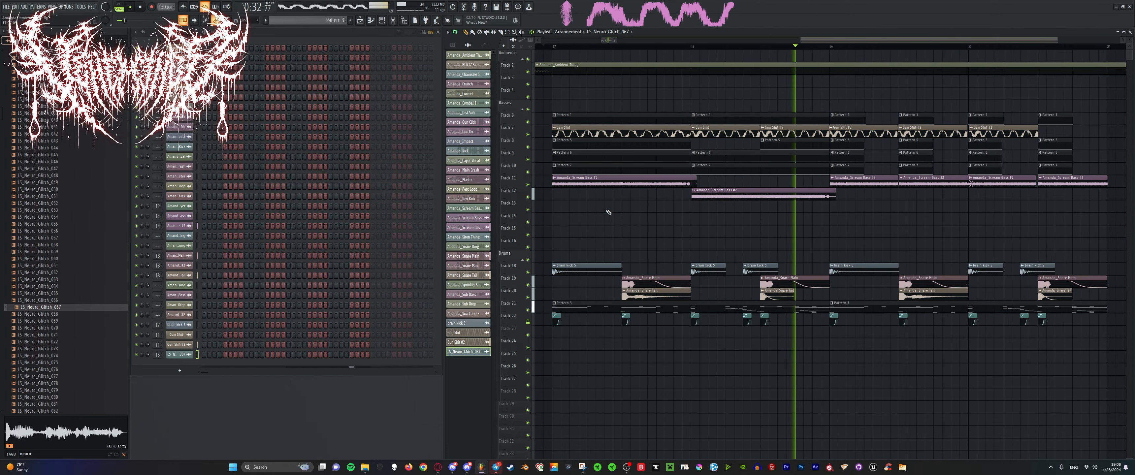
{"action": "scroll", "coordinate": [609, 212], "scroll_direction": "up", "scroll_amount": 3}
{"action": "scroll", "coordinate": [609, 212], "scroll_direction": "down", "scroll_amount": 5}
{"action": "scroll", "coordinate": [622, 213], "scroll_direction": "up", "scroll_amount": 3}
{"action": "scroll", "coordinate": [625, 214], "scroll_direction": "down", "scroll_amount": 3}
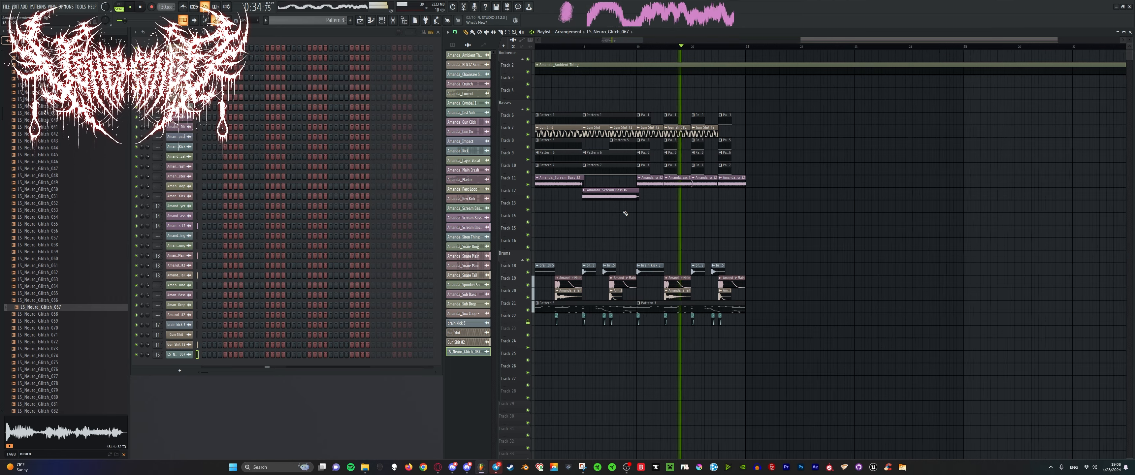
{"action": "scroll", "coordinate": [625, 213], "scroll_direction": "up", "scroll_amount": 3}
{"action": "scroll", "coordinate": [648, 211], "scroll_direction": "down", "scroll_amount": 5}
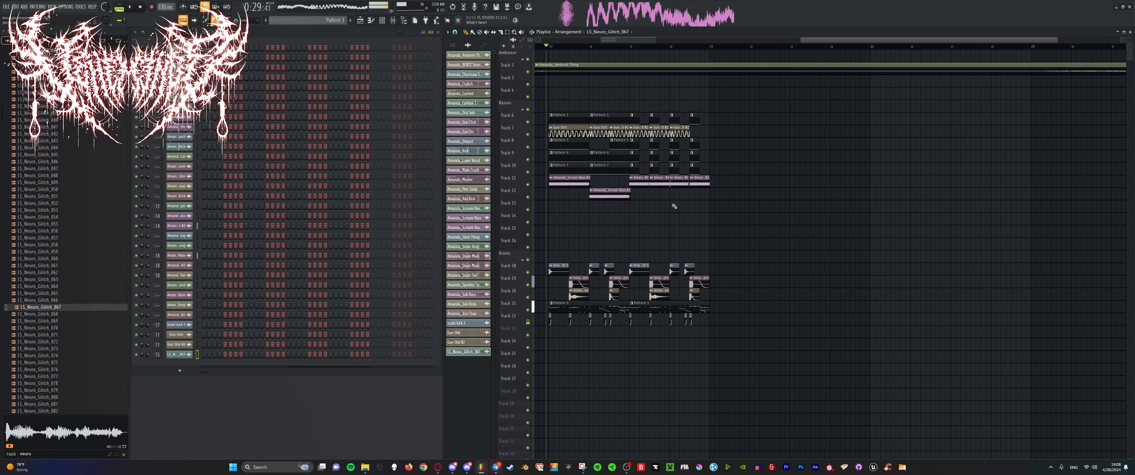
Try filling Track 7 from the last snare onward with short, back-to-back copies of its bass clip.
{"action": "scroll", "coordinate": [674, 207], "scroll_direction": "up", "scroll_amount": 3}
{"action": "left_click", "coordinate": [738, 139]}
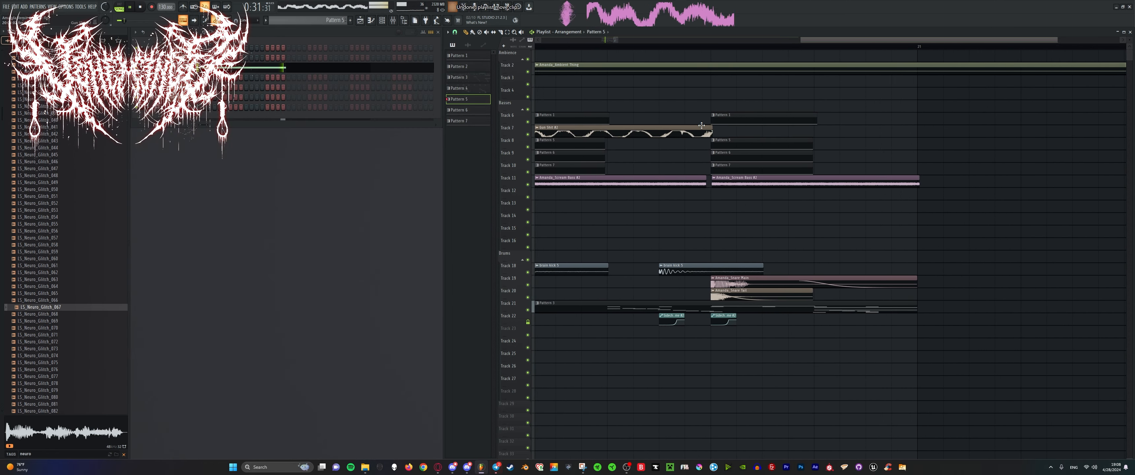
{"action": "left_click_drag", "start_coordinate": [711, 129], "coordinate": [709, 129]}
{"action": "scroll", "coordinate": [709, 129], "scroll_direction": "up", "scroll_amount": 3}
{"action": "left_click", "coordinate": [718, 127]}
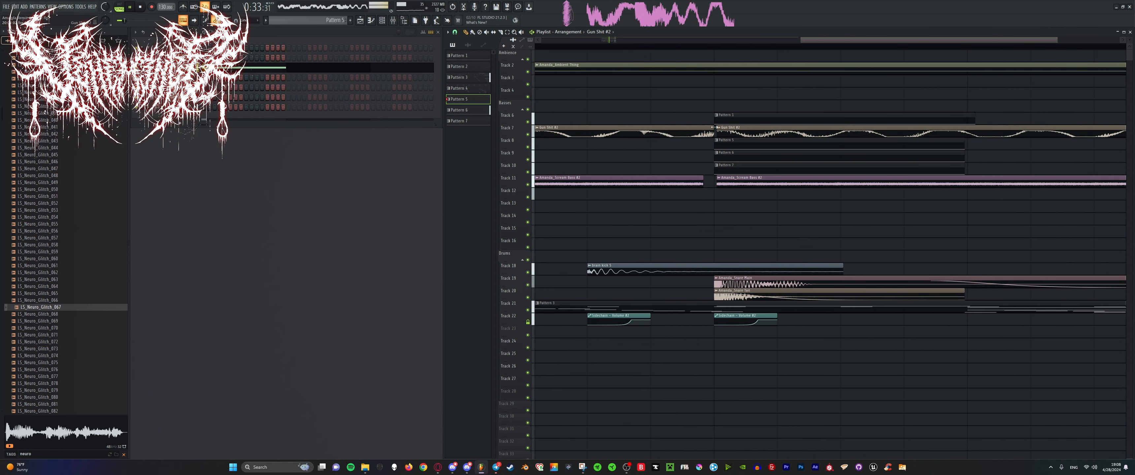
{"action": "left_click", "coordinate": [746, 133]}
{"action": "scroll", "coordinate": [746, 134], "scroll_direction": "down", "scroll_amount": 3}
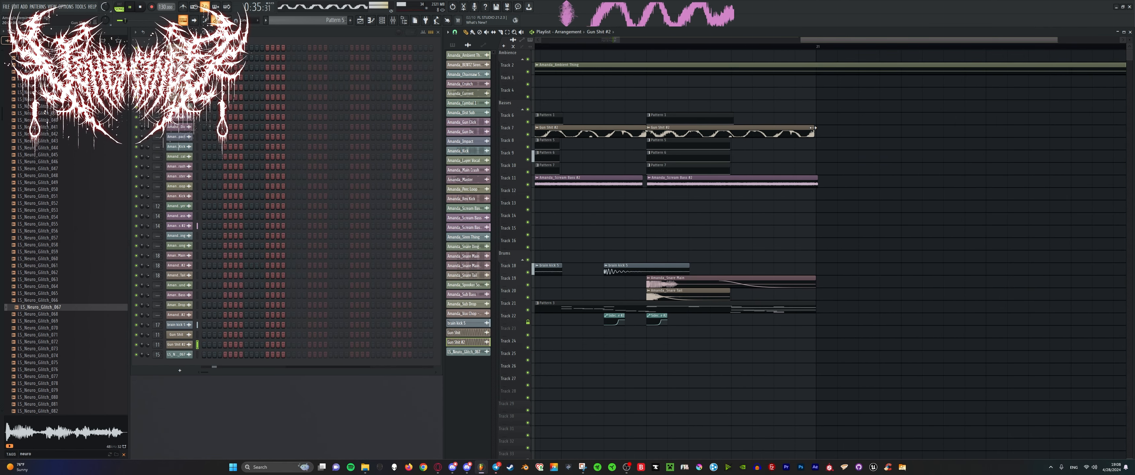
{"action": "scroll", "coordinate": [708, 149], "scroll_direction": "up", "scroll_amount": 3}
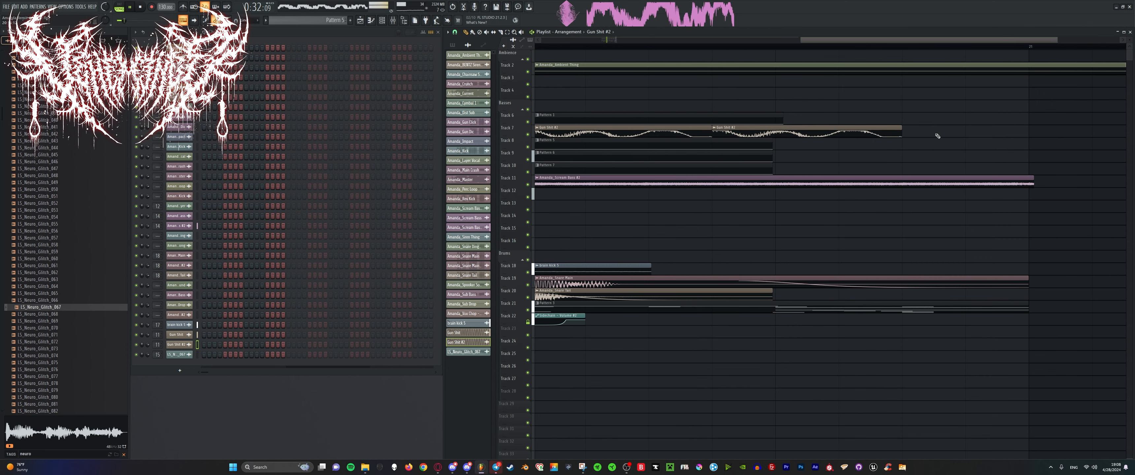
{"action": "scroll", "coordinate": [843, 146], "scroll_direction": "down", "scroll_amount": 6}
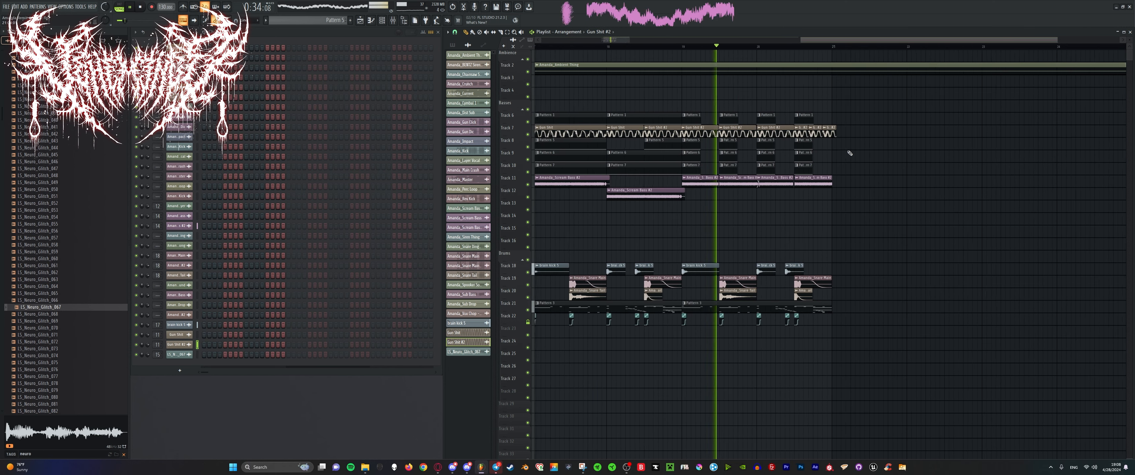
Solo Track 7 and play its chopped clips over the last snare.
{"action": "scroll", "coordinate": [849, 152], "scroll_direction": "up", "scroll_amount": 2}
{"action": "scroll", "coordinate": [739, 155], "scroll_direction": "up", "scroll_amount": 2}
{"action": "scroll", "coordinate": [739, 156], "scroll_direction": "down", "scroll_amount": 3}
{"action": "scroll", "coordinate": [763, 192], "scroll_direction": "up", "scroll_amount": 3}
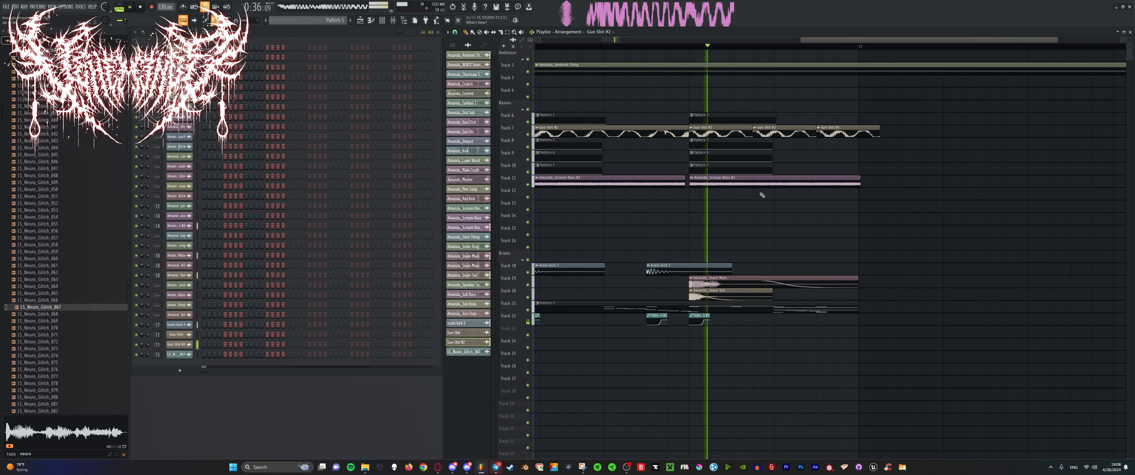
{"action": "key", "text": "space"}
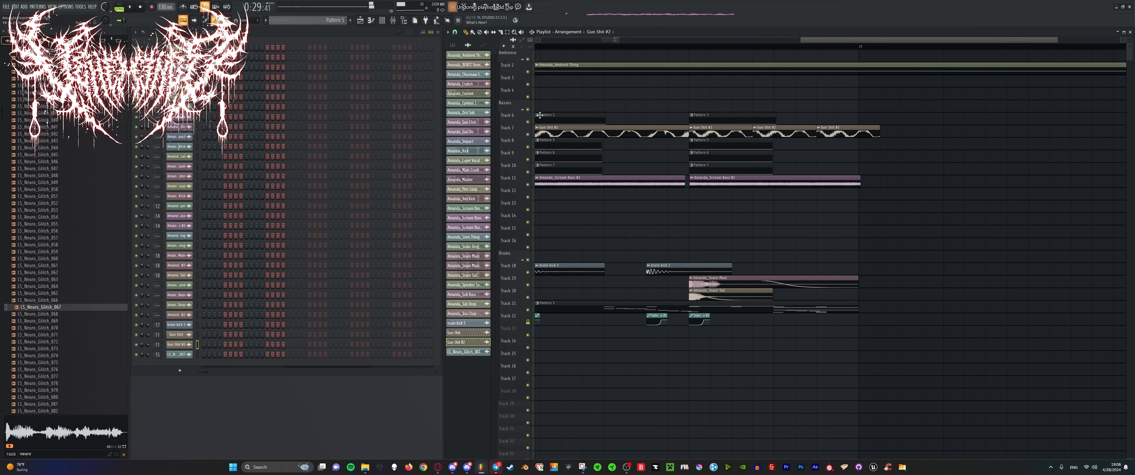
{"action": "right_click", "coordinate": [529, 135]}
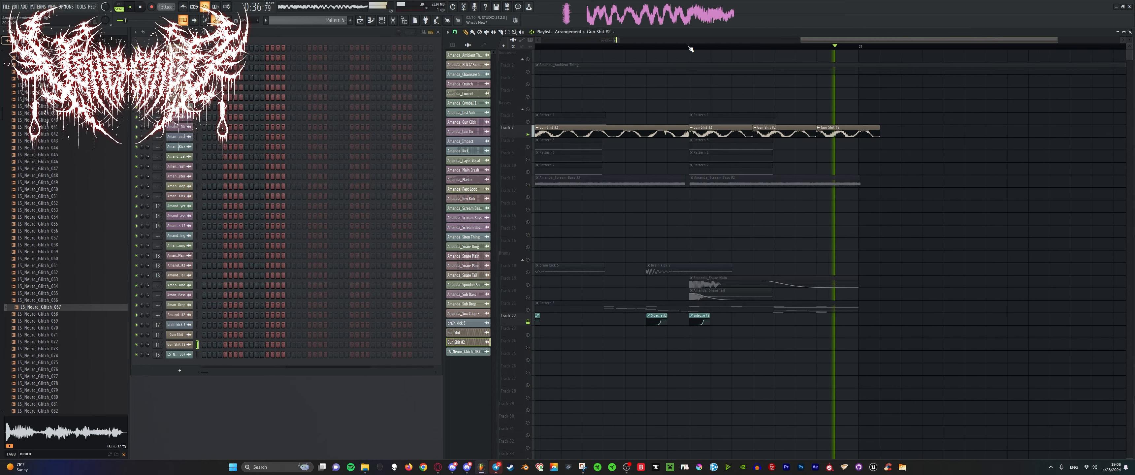
Delete the Track 7 clips after the first duplicated kick and make the remaining clip there unique.
{"action": "scroll", "coordinate": [734, 147], "scroll_direction": "down", "scroll_amount": 5}
{"action": "scroll", "coordinate": [698, 145], "scroll_direction": "up", "scroll_amount": 3}
{"action": "right_click", "coordinate": [743, 131]}
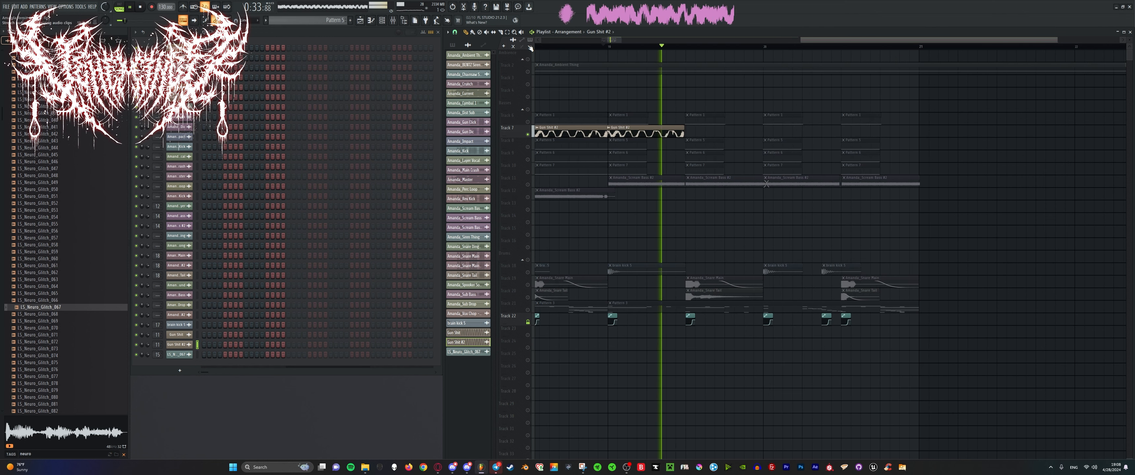
{"action": "right_click", "coordinate": [612, 130]}
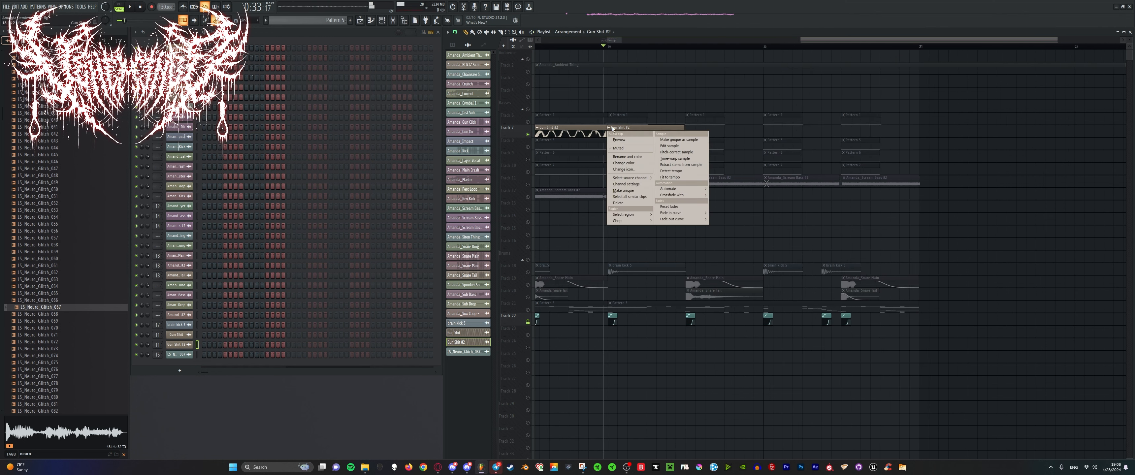
{"action": "left_click", "coordinate": [625, 192]}
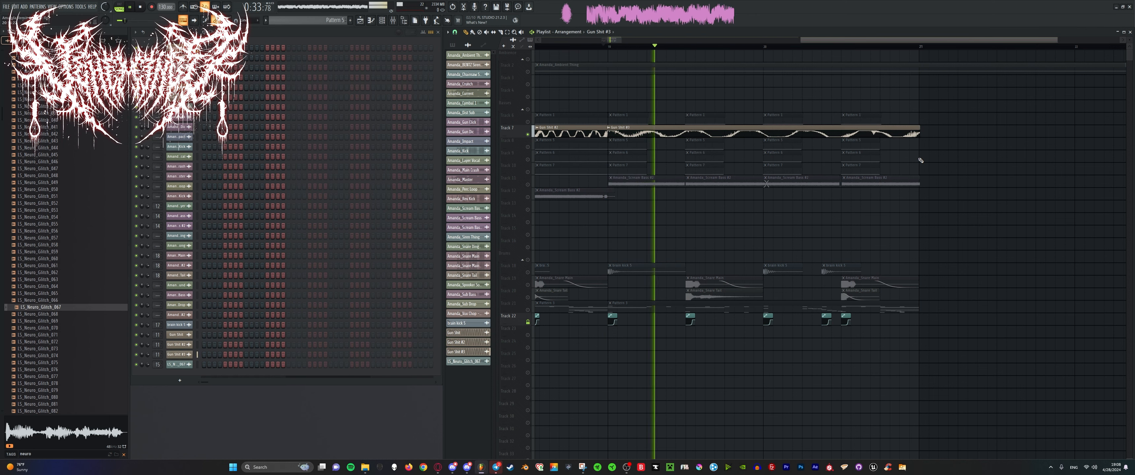
Open the unique Track 7 clip's sampler settings, unsolo Track 7 and play the duplicated bass and drum section in the full mix.
{"action": "double_click", "coordinate": [622, 132]}
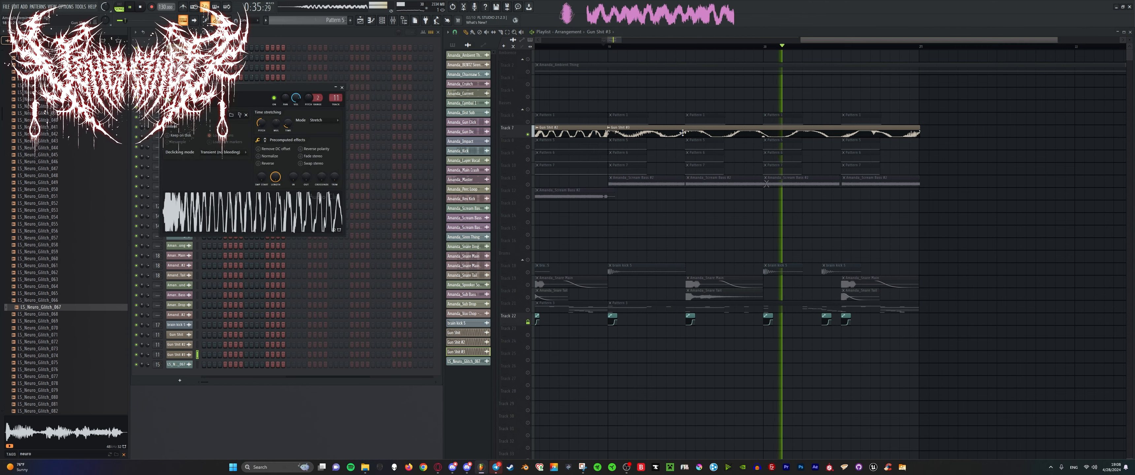
{"action": "left_click", "coordinate": [527, 135], "text": "ctrl"}
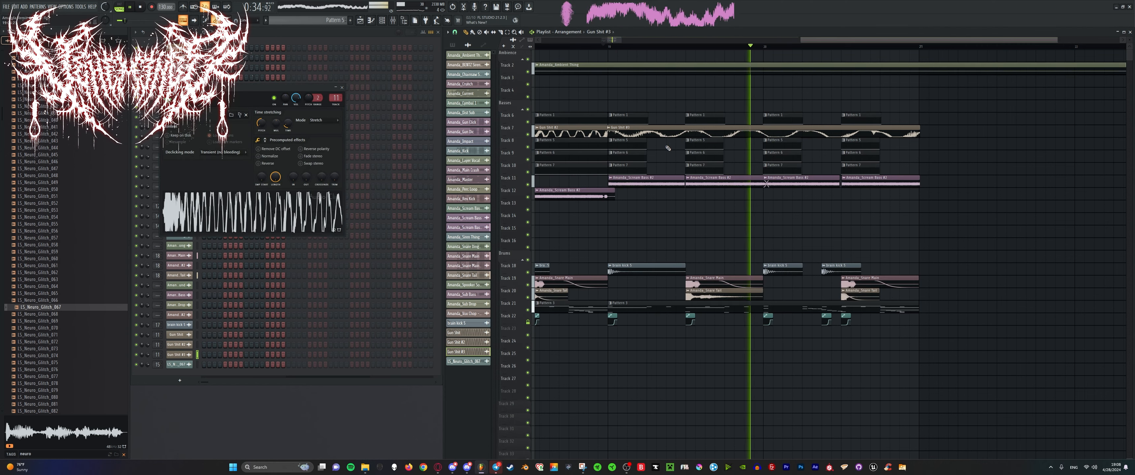
{"action": "scroll", "coordinate": [735, 165], "scroll_direction": "down", "scroll_amount": 2}
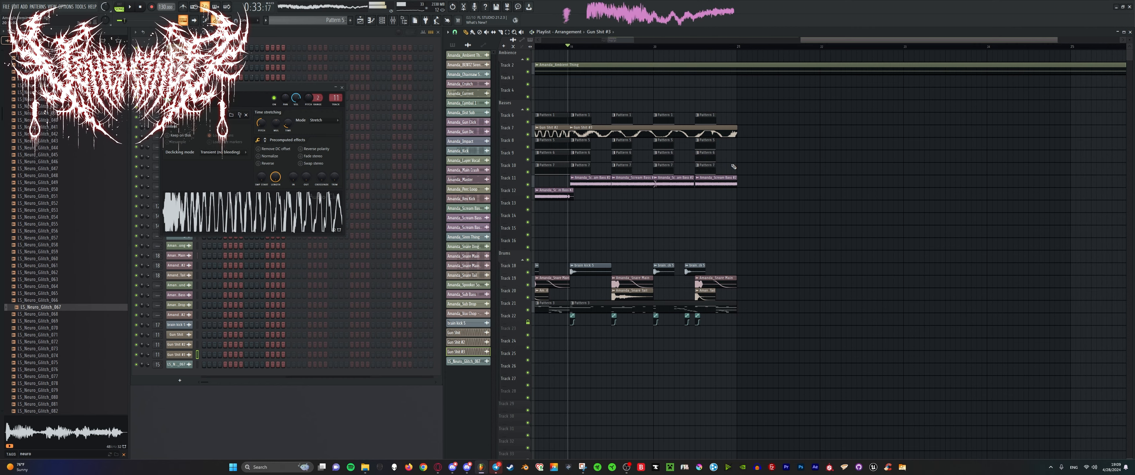
{"action": "scroll", "coordinate": [627, 323], "scroll_direction": "up", "scroll_amount": 4}
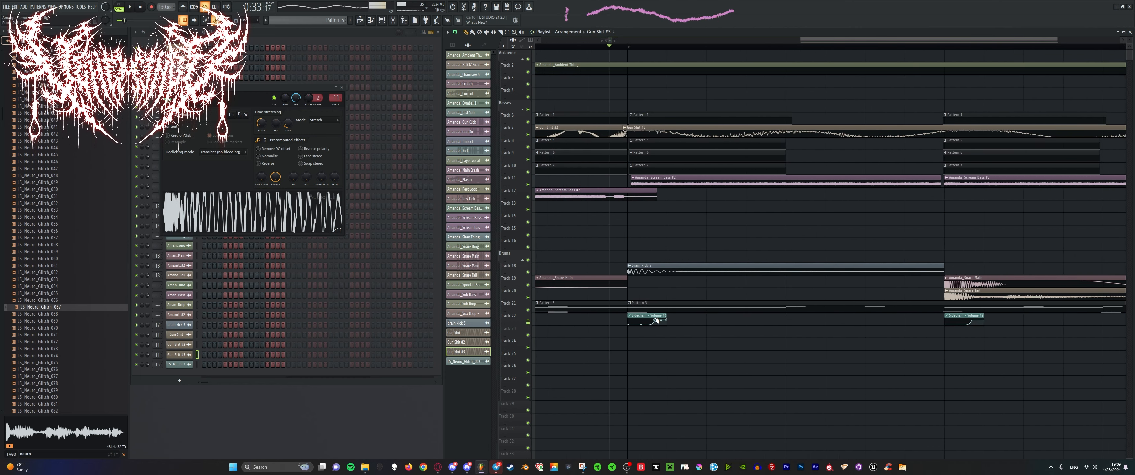
{"action": "scroll", "coordinate": [653, 322], "scroll_direction": "down", "scroll_amount": 3}
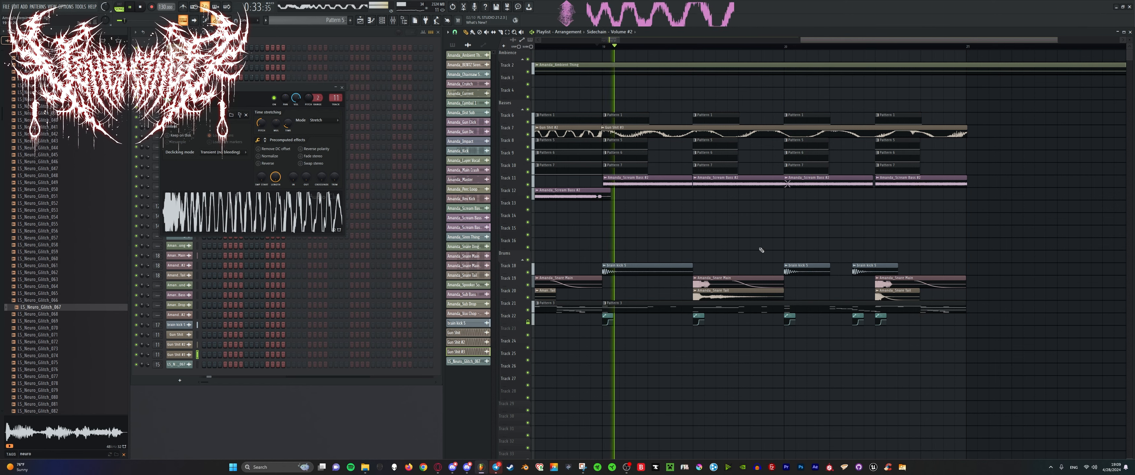
{"action": "scroll", "coordinate": [677, 190], "scroll_direction": "down", "scroll_amount": 3}
{"action": "scroll", "coordinate": [705, 236], "scroll_direction": "up", "scroll_amount": 4}
{"action": "scroll", "coordinate": [697, 229], "scroll_direction": "down", "scroll_amount": 1}
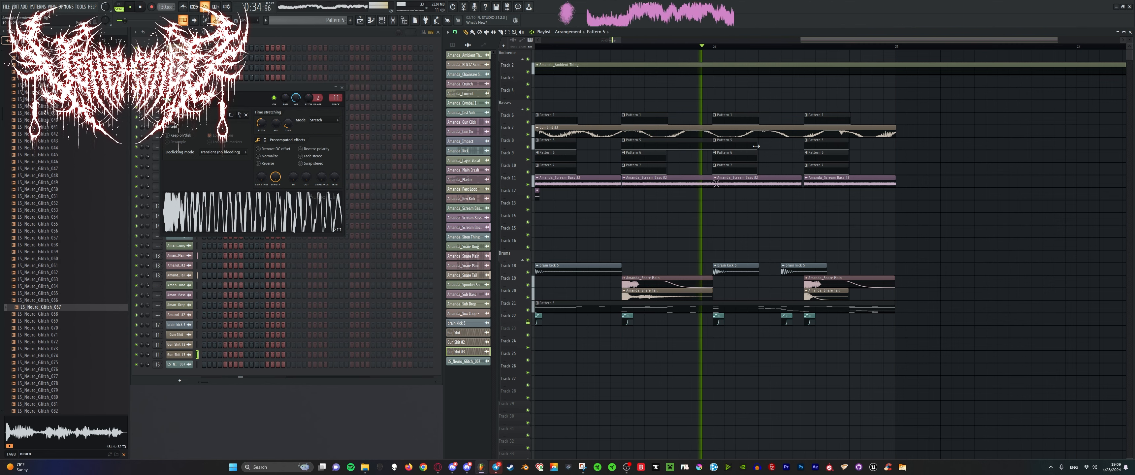
{"action": "key", "text": "ctrl+z"}
{"action": "scroll", "coordinate": [705, 146], "scroll_direction": "up", "scroll_amount": 2}
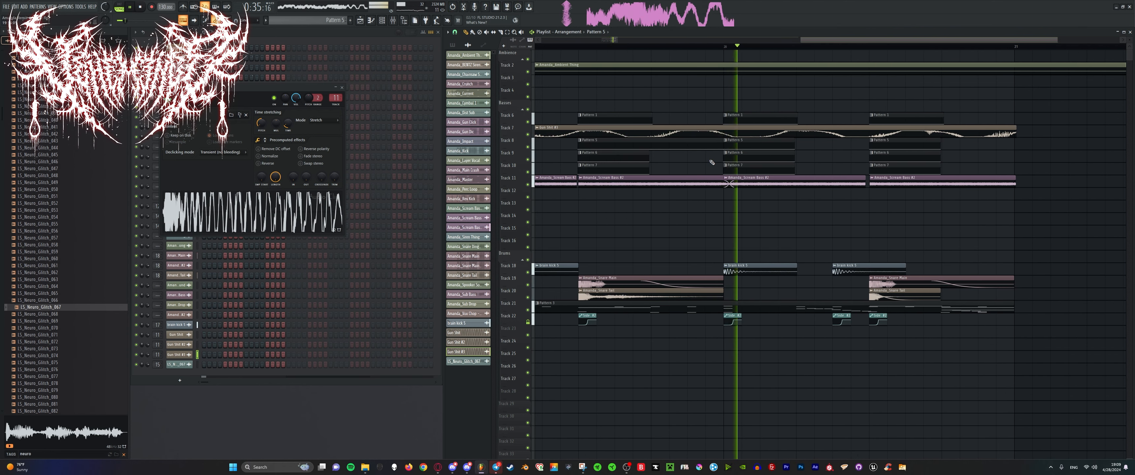
{"action": "scroll", "coordinate": [794, 146], "scroll_direction": "down", "scroll_amount": 3}
{"action": "scroll", "coordinate": [775, 230], "scroll_direction": "up", "scroll_amount": 3}
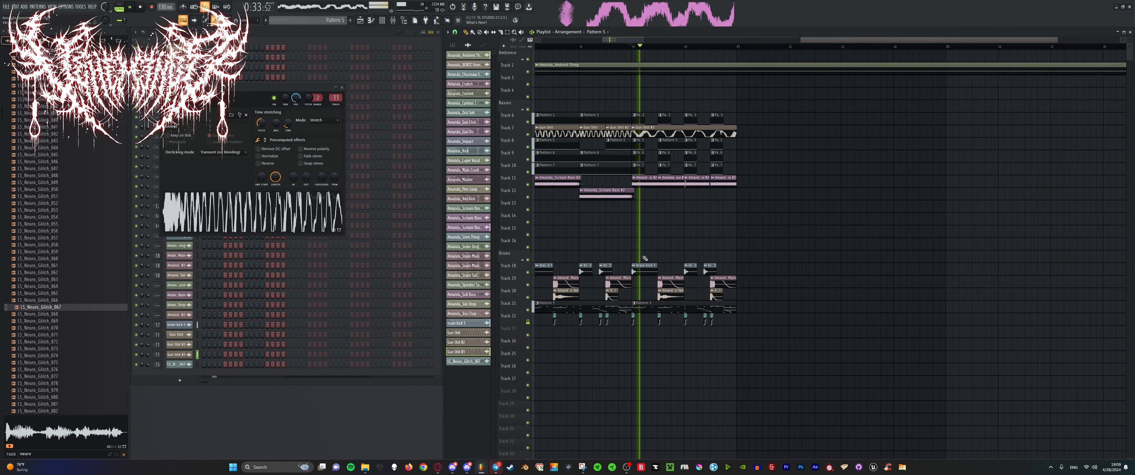
Delete the extra kick just before the last snare together with its Track 22 sidechain clip, and save the project.
{"action": "right_click", "coordinate": [851, 267]}
{"action": "right_click", "coordinate": [851, 318]}
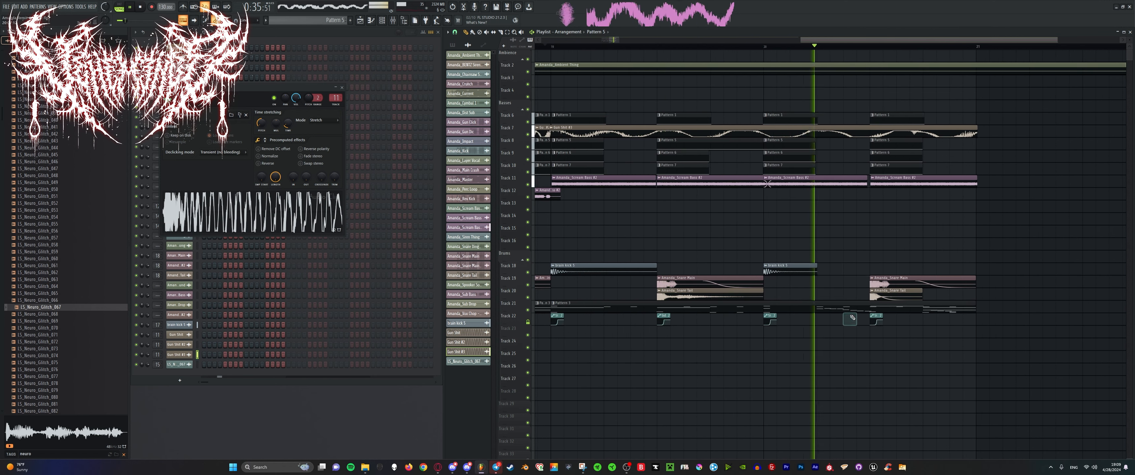
{"action": "scroll", "coordinate": [679, 213], "scroll_direction": "down", "scroll_amount": 3}
{"action": "scroll", "coordinate": [749, 177], "scroll_direction": "up", "scroll_amount": 2}
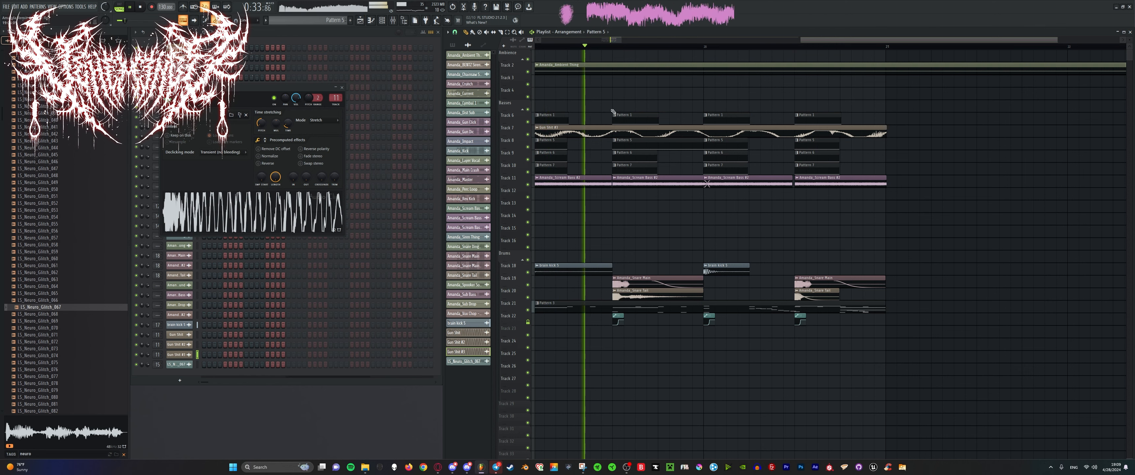
{"action": "scroll", "coordinate": [791, 259], "scroll_direction": "down", "scroll_amount": 6}
{"action": "scroll", "coordinate": [795, 254], "scroll_direction": "up", "scroll_amount": 4}
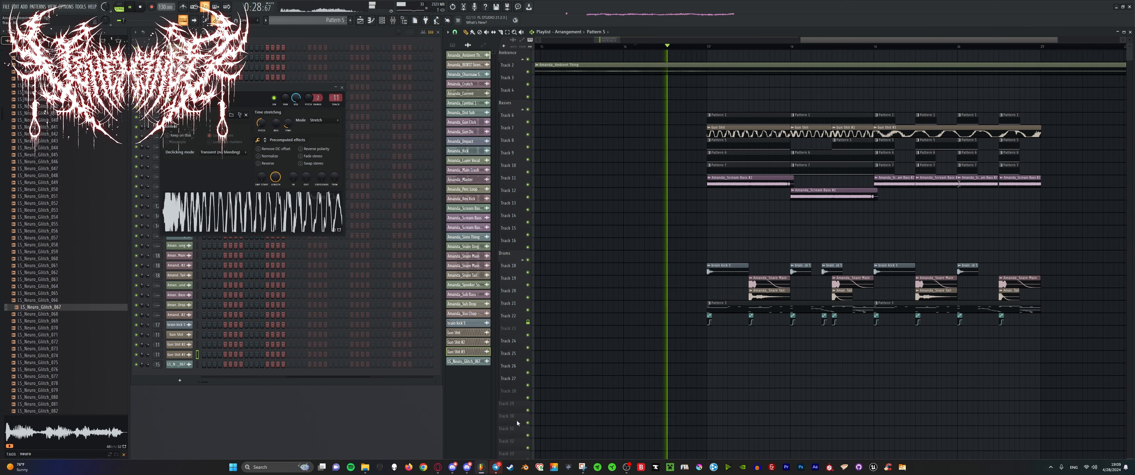
{"action": "key", "text": "ctrl+s"}
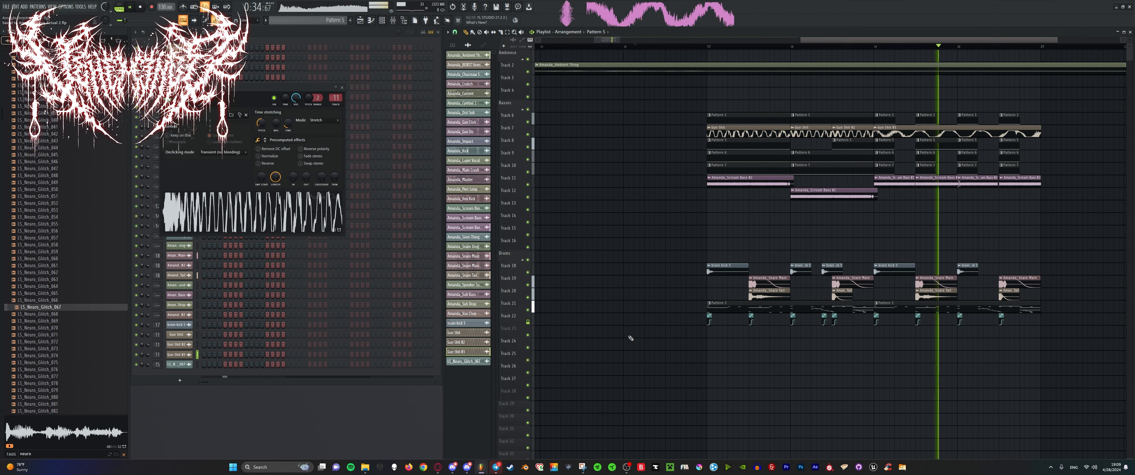
Solo Track 6 and merge its pattern clips from the first duplicated kick onward into a single pattern clip.
{"action": "scroll", "coordinate": [954, 277], "scroll_direction": "up", "scroll_amount": 2}
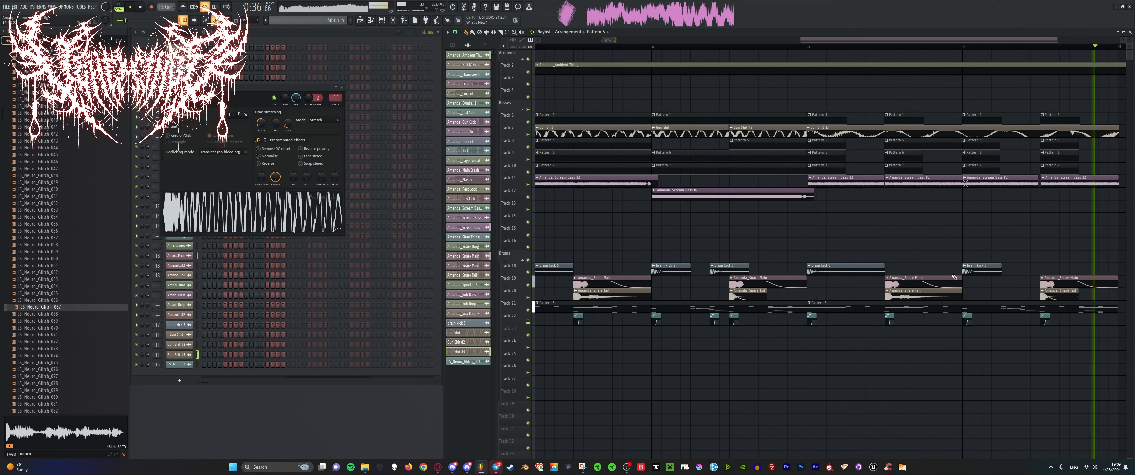
{"action": "scroll", "coordinate": [843, 160], "scroll_direction": "up", "scroll_amount": 4}
{"action": "scroll", "coordinate": [837, 150], "scroll_direction": "down", "scroll_amount": 3}
{"action": "left_click", "coordinate": [643, 46]}
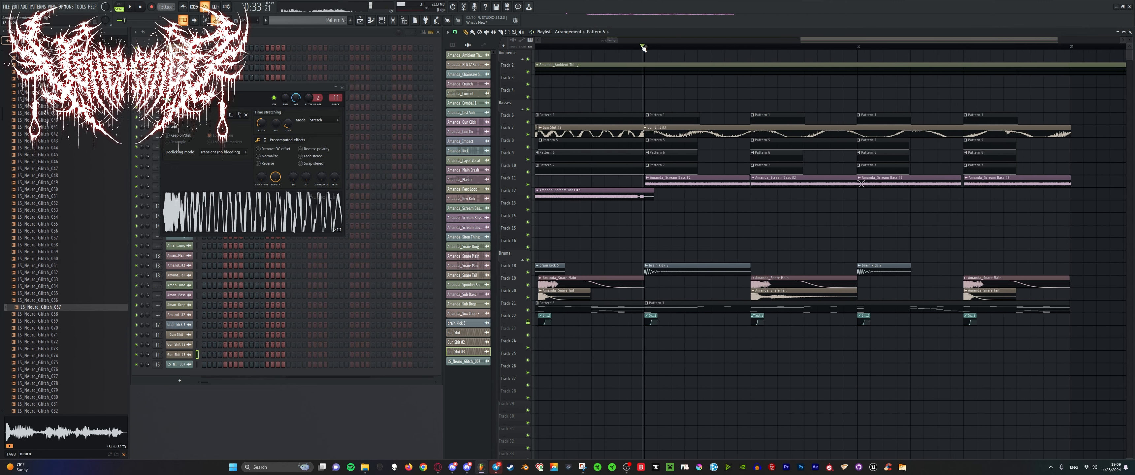
{"action": "right_click", "coordinate": [528, 122]}
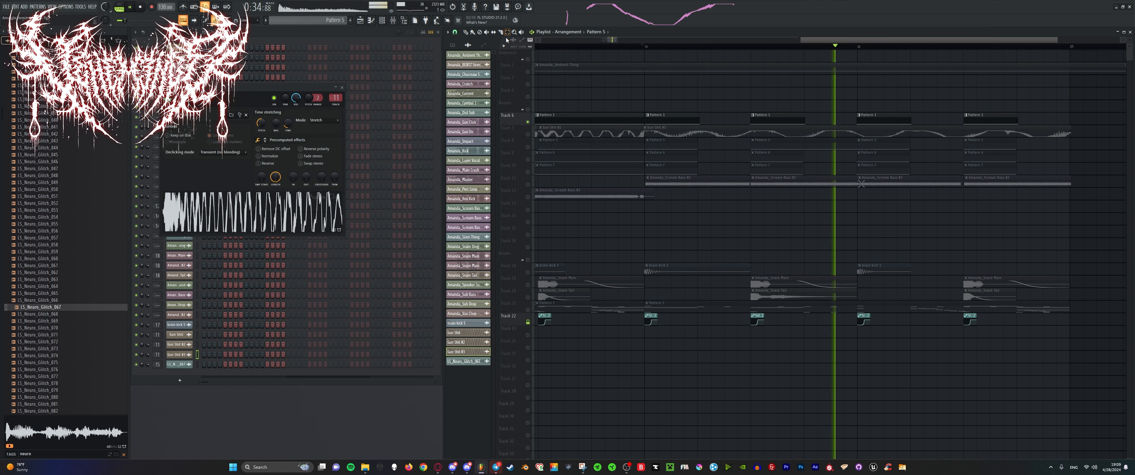
{"action": "scroll", "coordinate": [631, 125], "scroll_direction": "down", "scroll_amount": 3}
{"action": "key", "text": "space"}
{"action": "left_click_drag", "start_coordinate": [647, 123], "coordinate": [848, 119]}
{"action": "key", "text": "ctrl+g"}
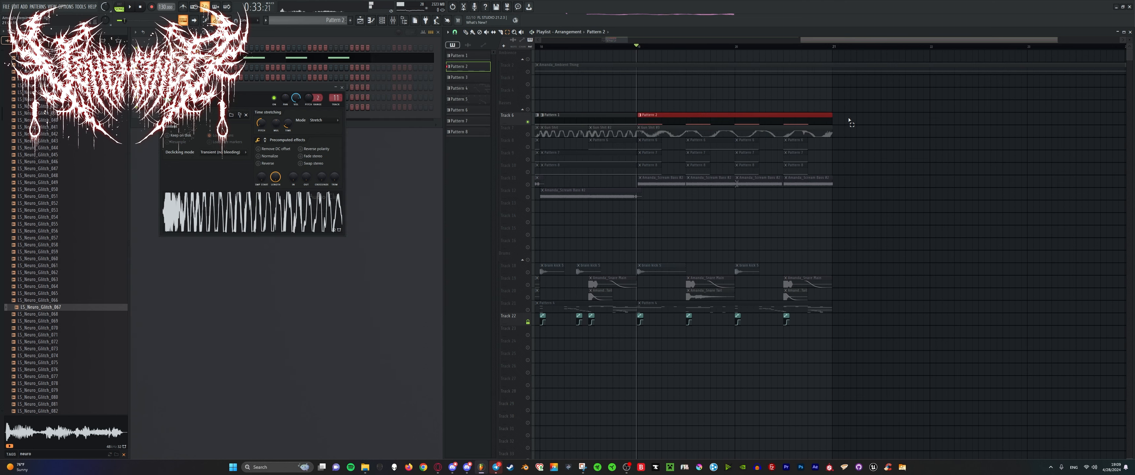
Transpose all notes in the merged Track 6 pattern down by a few semitones and unsolo Track 6.
{"action": "key", "text": "space"}
{"action": "key", "text": "space"}
{"action": "double_click", "coordinate": [660, 120]}
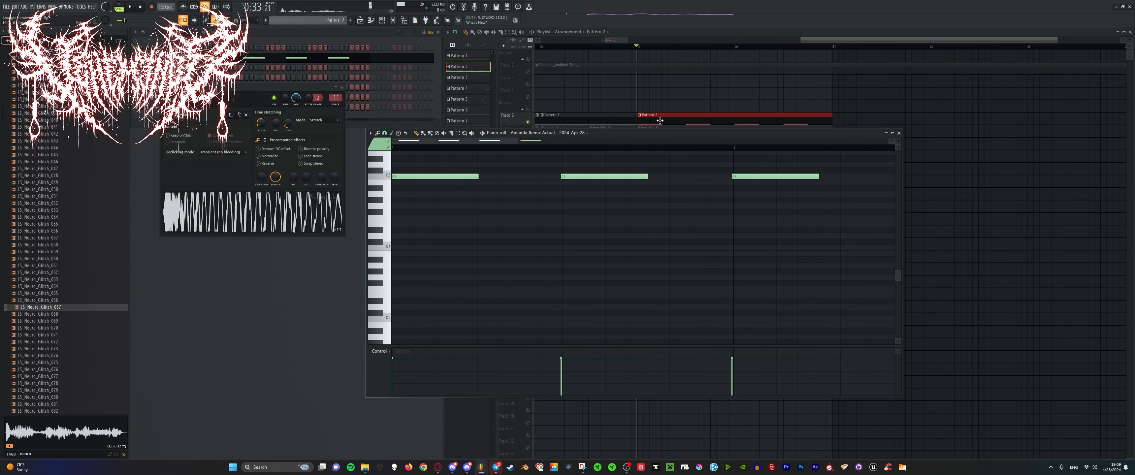
{"action": "key", "text": "ctrl+a"}
{"action": "key", "text": "space"}
{"action": "key", "text": "Down"}
{"action": "key", "text": "Down"}
{"action": "key", "text": "Down"}
{"action": "key", "text": "Down"}
{"action": "key", "text": "Down"}
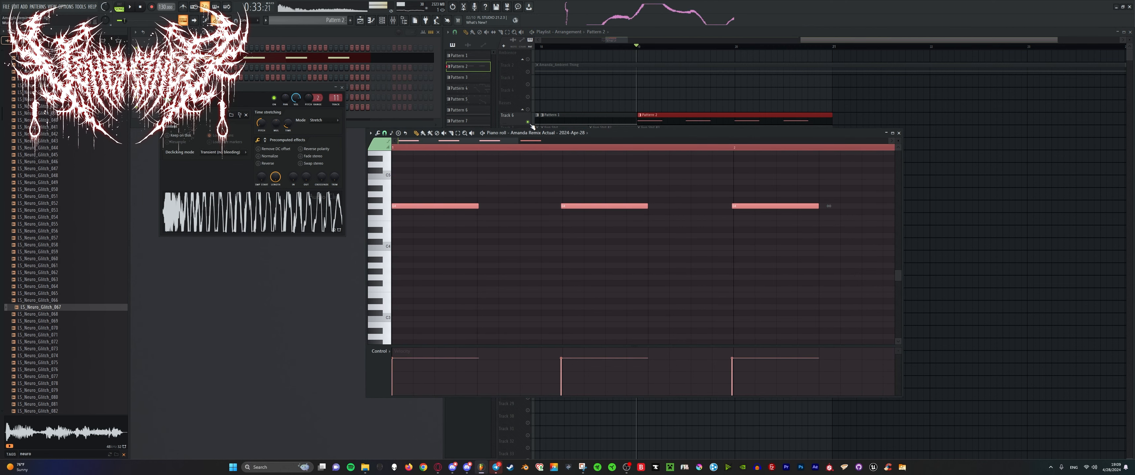
{"action": "left_click", "coordinate": [530, 127]}
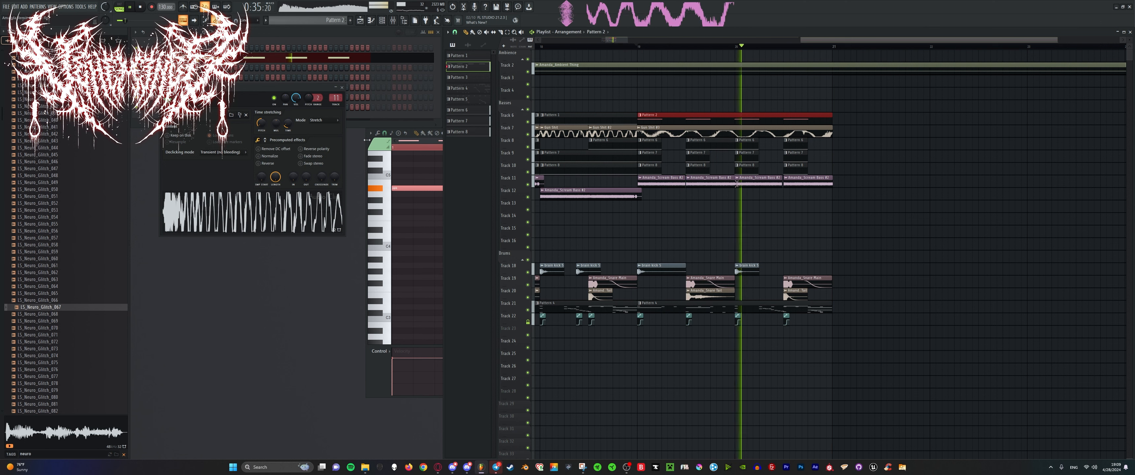
Lengthen the notes of the merged Track 6 pattern until they run end to end, and close the piano roll.
{"action": "left_click", "coordinate": [401, 171]}
{"action": "left_click_drag", "start_coordinate": [477, 187], "coordinate": [558, 189]}
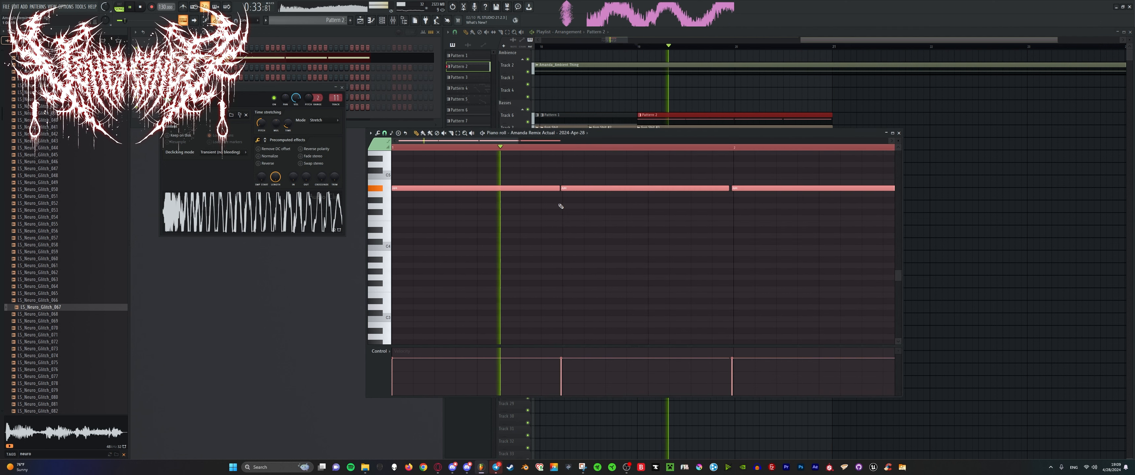
{"action": "left_click", "coordinate": [899, 133]}
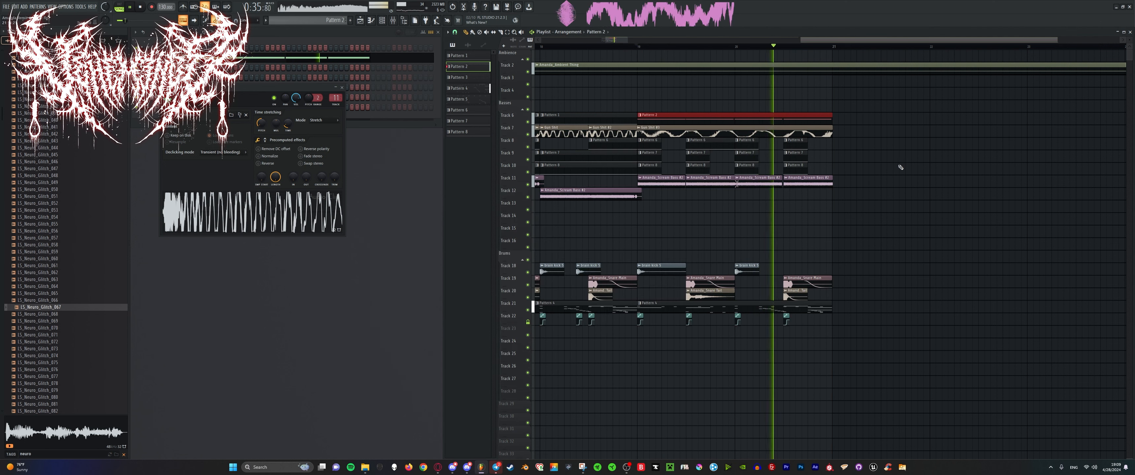
{"action": "left_click", "coordinate": [902, 169]}
{"action": "right_click", "coordinate": [903, 169]}
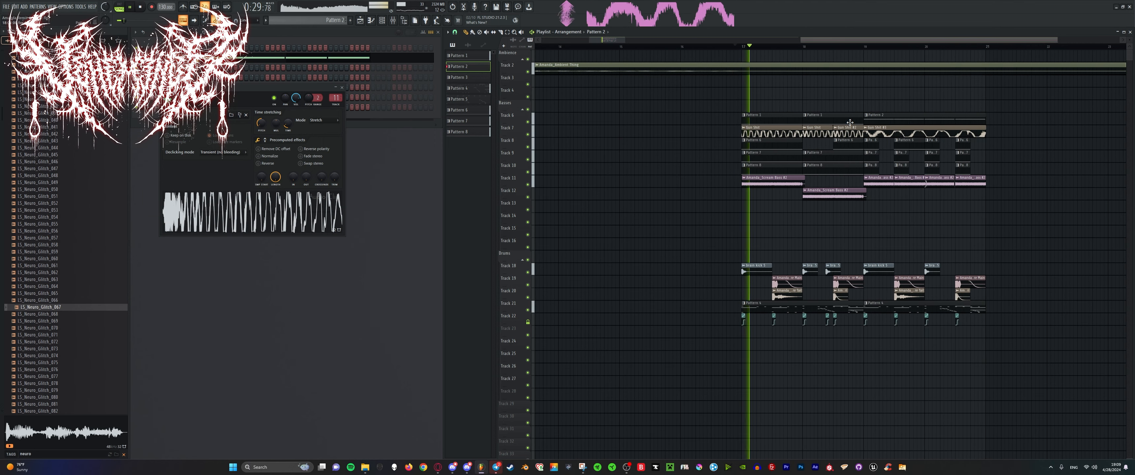
Play the whole bass and drum section to check the lowered, sustained Track 6 pattern in the mix.
{"action": "scroll", "coordinate": [685, 82], "scroll_direction": "up", "scroll_amount": 2}
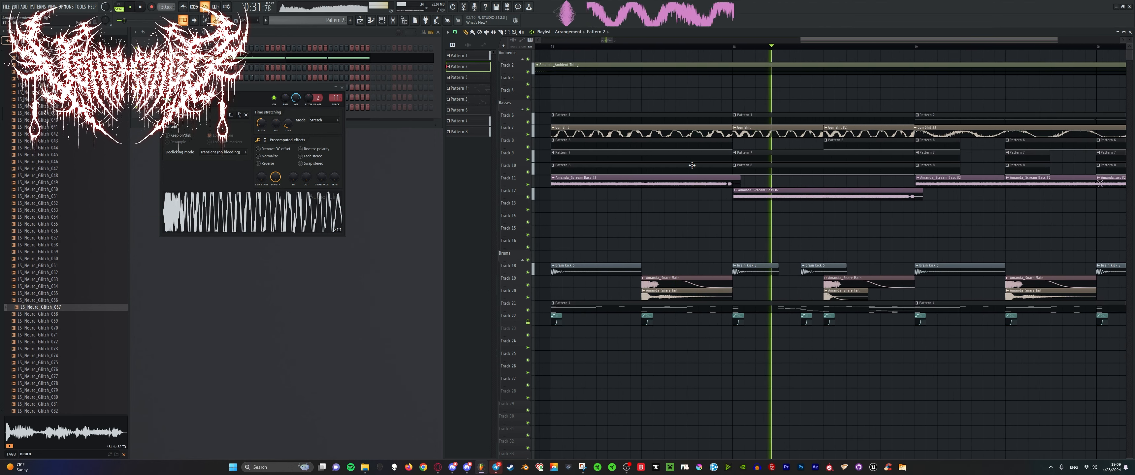
{"action": "scroll", "coordinate": [674, 169], "scroll_direction": "down", "scroll_amount": 3}
{"action": "scroll", "coordinate": [834, 236], "scroll_direction": "up", "scroll_amount": 3}
{"action": "scroll", "coordinate": [745, 223], "scroll_direction": "down", "scroll_amount": 4}
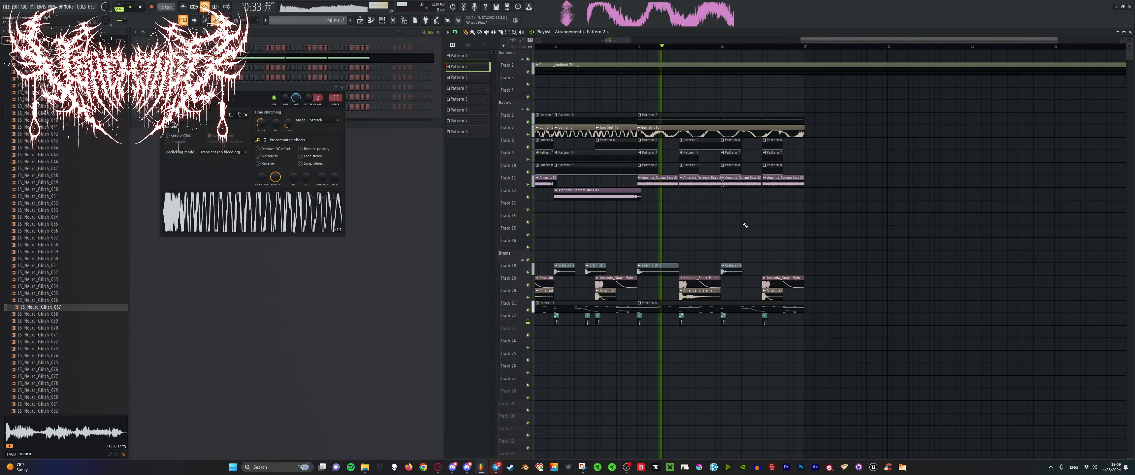
{"action": "scroll", "coordinate": [684, 226], "scroll_direction": "up", "scroll_amount": 4}
{"action": "scroll", "coordinate": [671, 243], "scroll_direction": "down", "scroll_amount": 3}
{"action": "scroll", "coordinate": [755, 253], "scroll_direction": "up", "scroll_amount": 3}
{"action": "scroll", "coordinate": [679, 221], "scroll_direction": "down", "scroll_amount": 4}
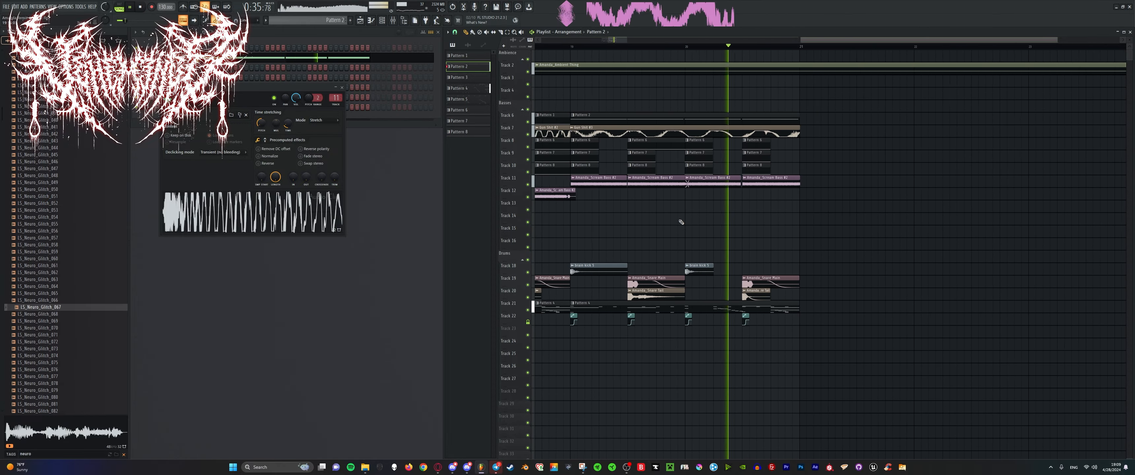
{"action": "scroll", "coordinate": [774, 240], "scroll_direction": "up", "scroll_amount": 2}
{"action": "scroll", "coordinate": [749, 216], "scroll_direction": "down", "scroll_amount": 4}
{"action": "scroll", "coordinate": [746, 214], "scroll_direction": "up", "scroll_amount": 2}
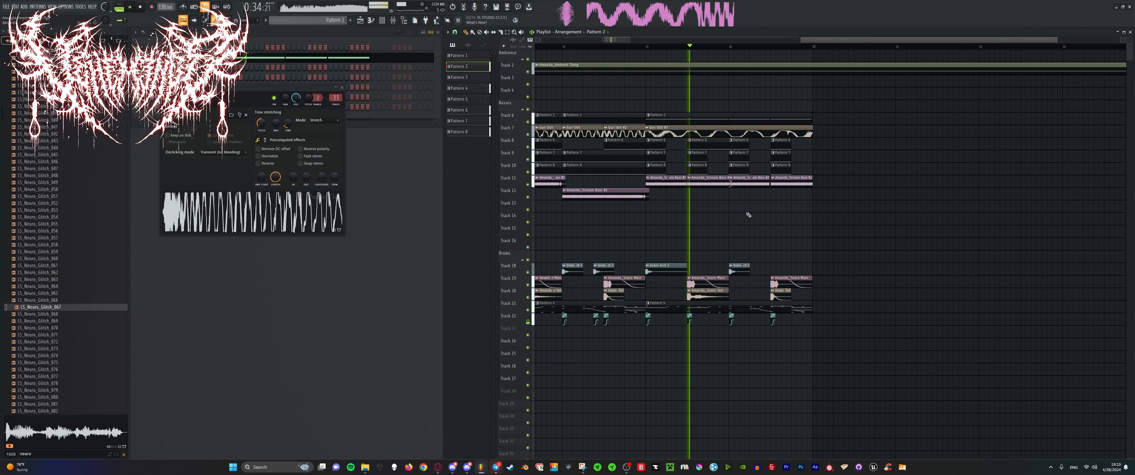
{"action": "scroll", "coordinate": [748, 199], "scroll_direction": "down", "scroll_amount": 1}
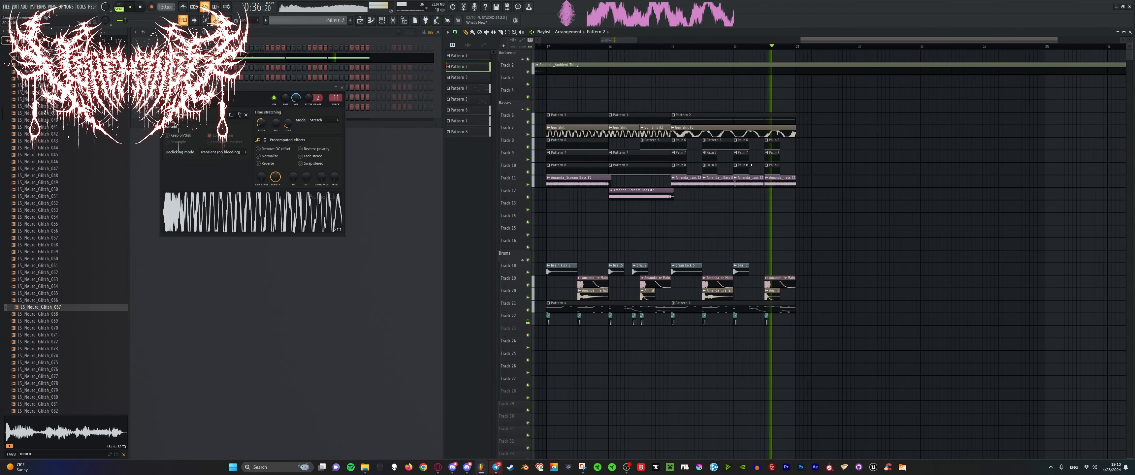
{"action": "key", "text": "space"}
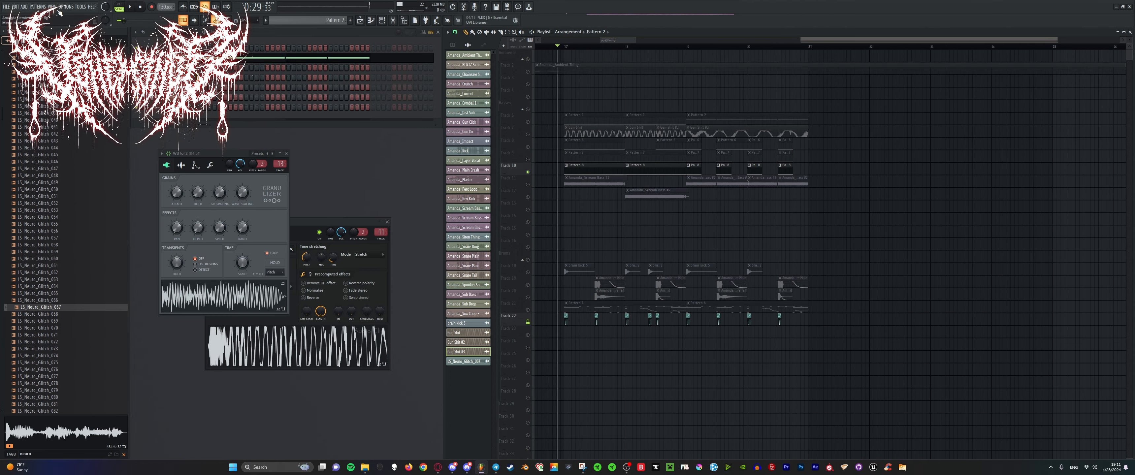
In the mixer insert of the soloed Track 10 sound, turn the boosted low band of the second Fruity parametric EQ 2 into a cut.
{"action": "left_click", "coordinate": [53, 6]}
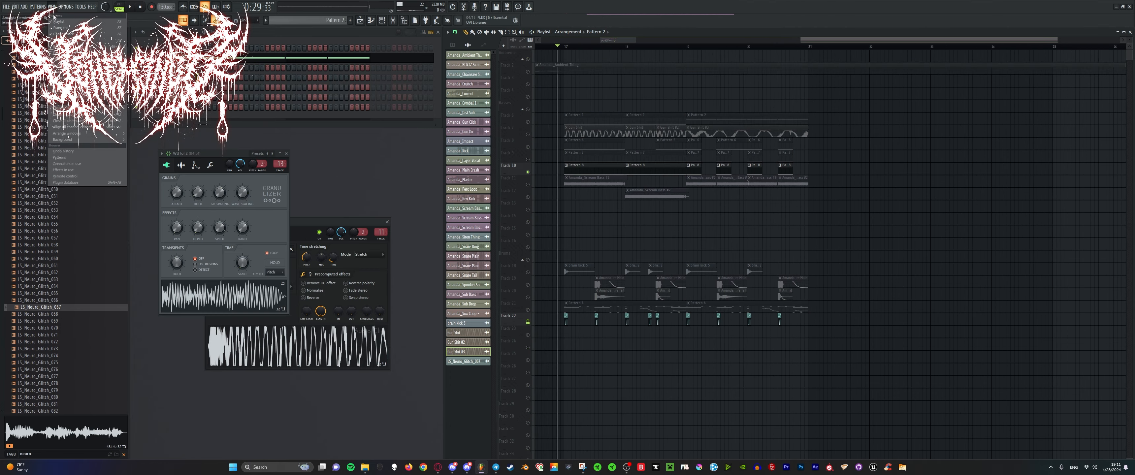
{"action": "left_click", "coordinate": [66, 40]}
{"action": "key", "text": "space"}
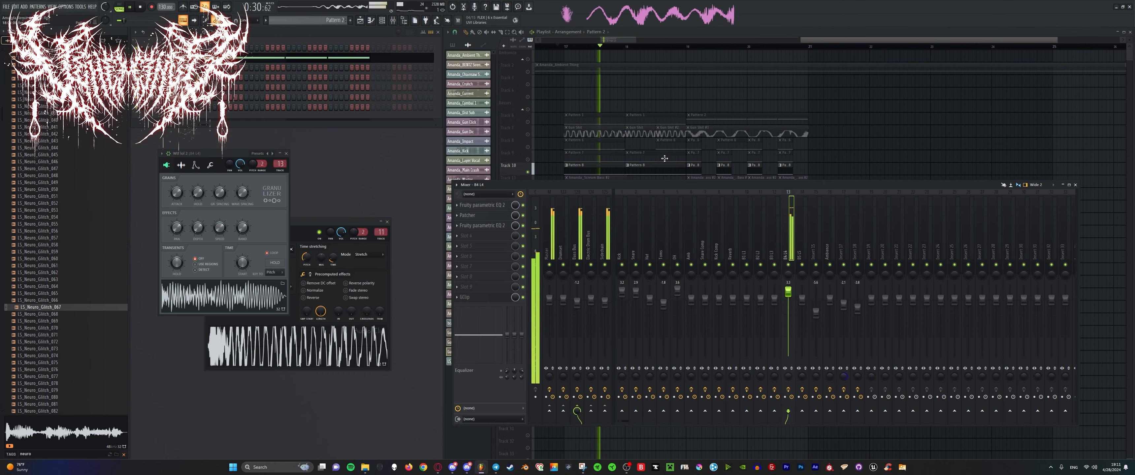
{"action": "left_click_drag", "start_coordinate": [576, 186], "coordinate": [448, 188]}
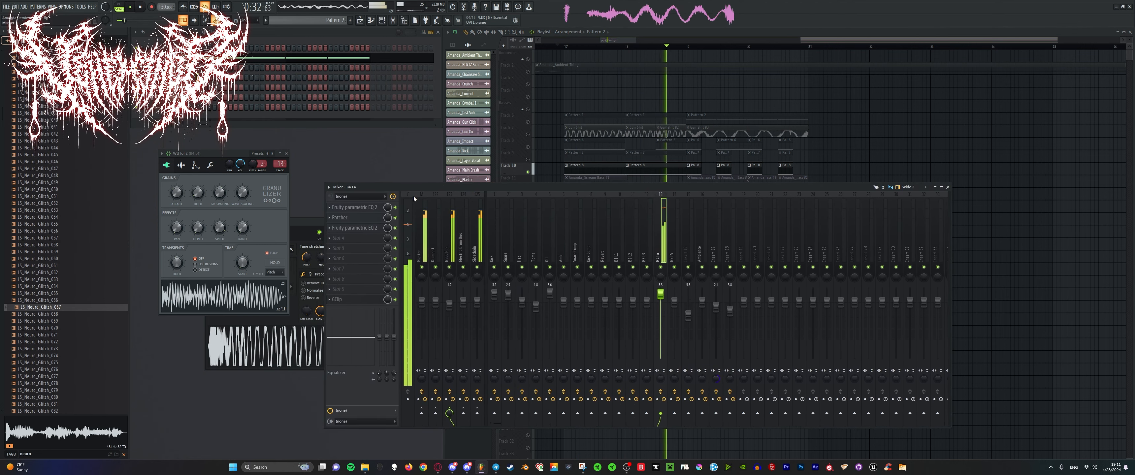
{"action": "left_click", "coordinate": [365, 228]}
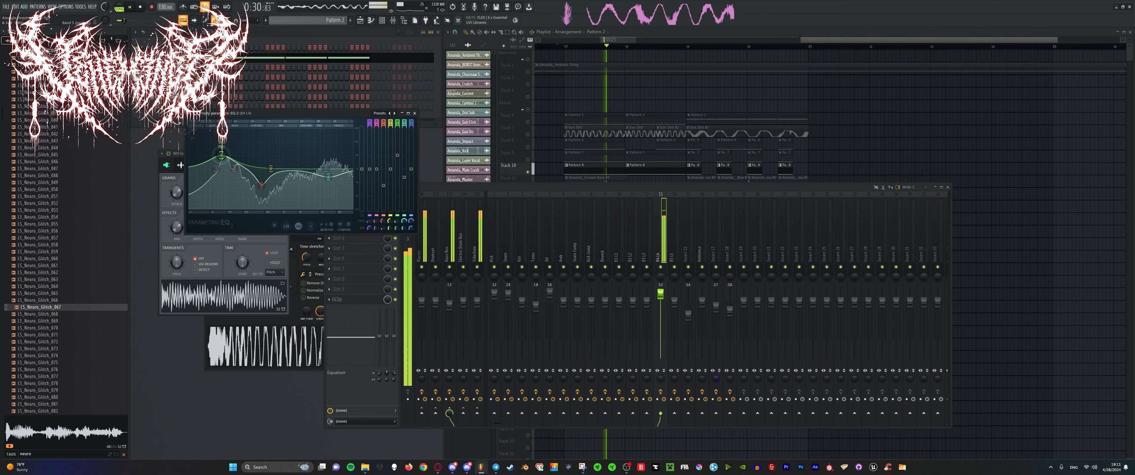
{"action": "left_click_drag", "start_coordinate": [219, 168], "coordinate": [224, 188]}
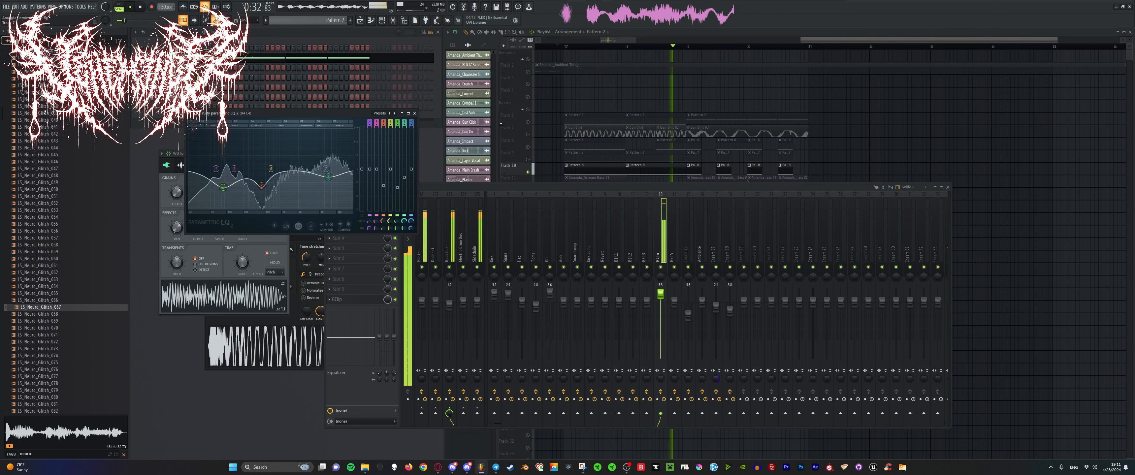
Unsolo Track 10 and play the full bass and drum section with the changed EQ.
{"action": "key", "text": "space"}
{"action": "right_click", "coordinate": [528, 172]}
{"action": "key", "text": "space"}
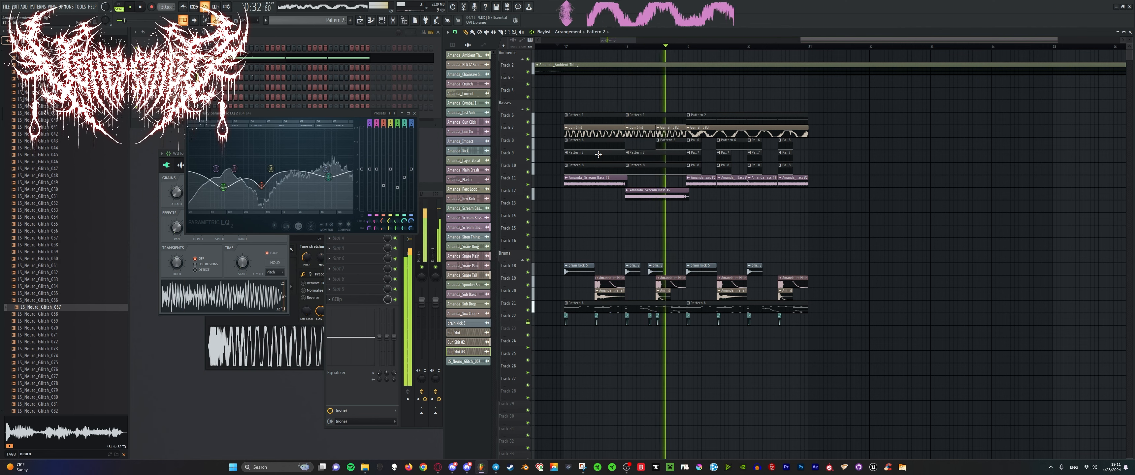
{"action": "scroll", "coordinate": [689, 132], "scroll_direction": "up", "scroll_amount": 2}
{"action": "scroll", "coordinate": [688, 133], "scroll_direction": "down", "scroll_amount": 2}
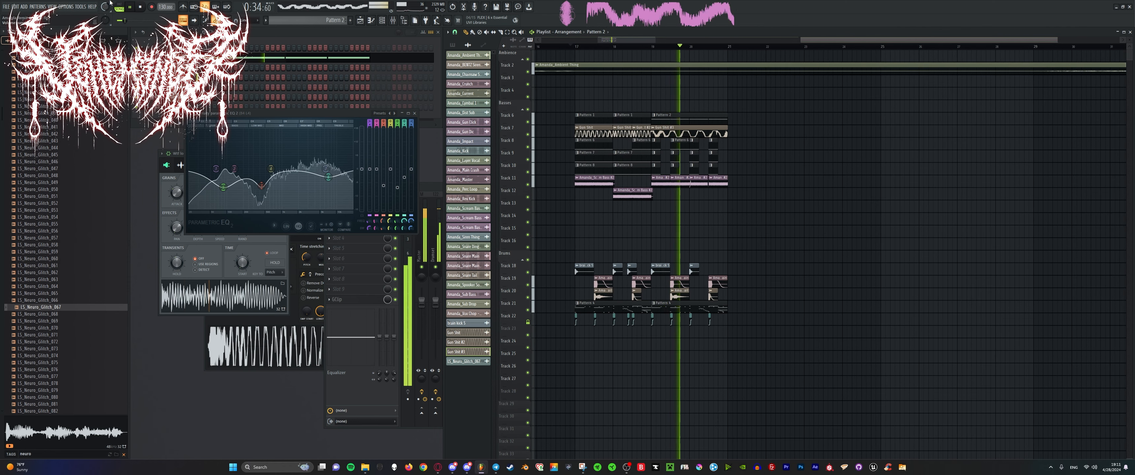
Restart the section's playback and open the Fruity parametric EQ 2 on the Bass Bus mixer insert.
{"action": "scroll", "coordinate": [605, 134], "scroll_direction": "down", "scroll_amount": 2}
{"action": "scroll", "coordinate": [643, 134], "scroll_direction": "up", "scroll_amount": 4}
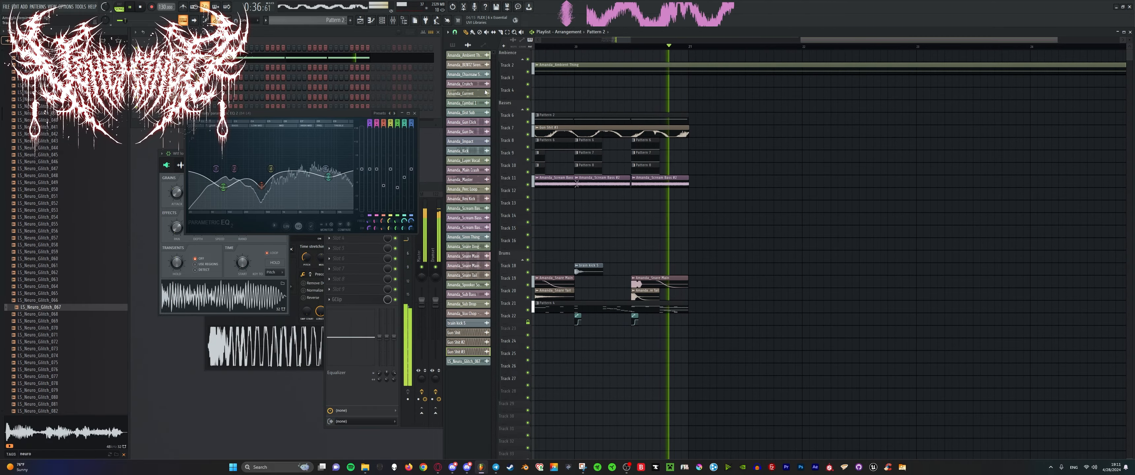
{"action": "key", "text": "space"}
{"action": "key", "text": "space"}
{"action": "key", "text": "F9"}
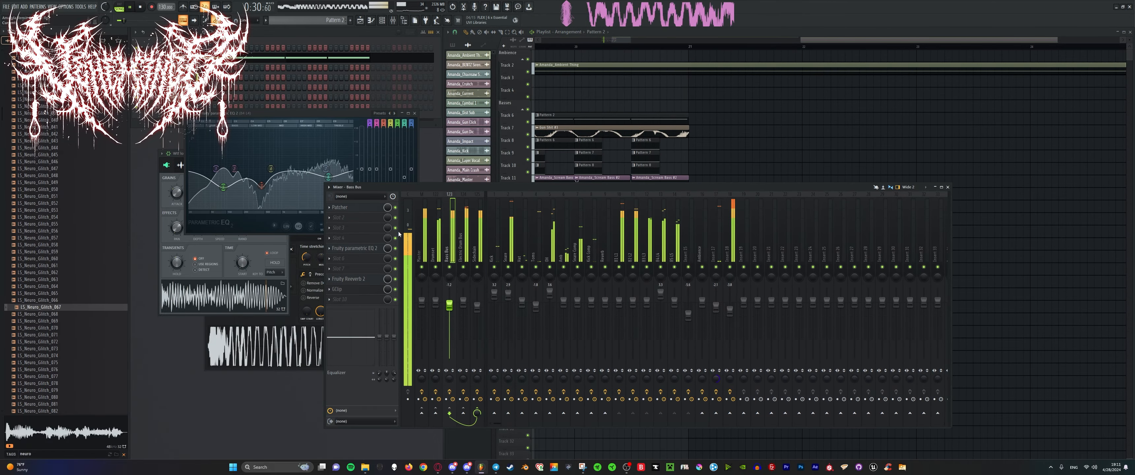
{"action": "left_click", "coordinate": [375, 248]}
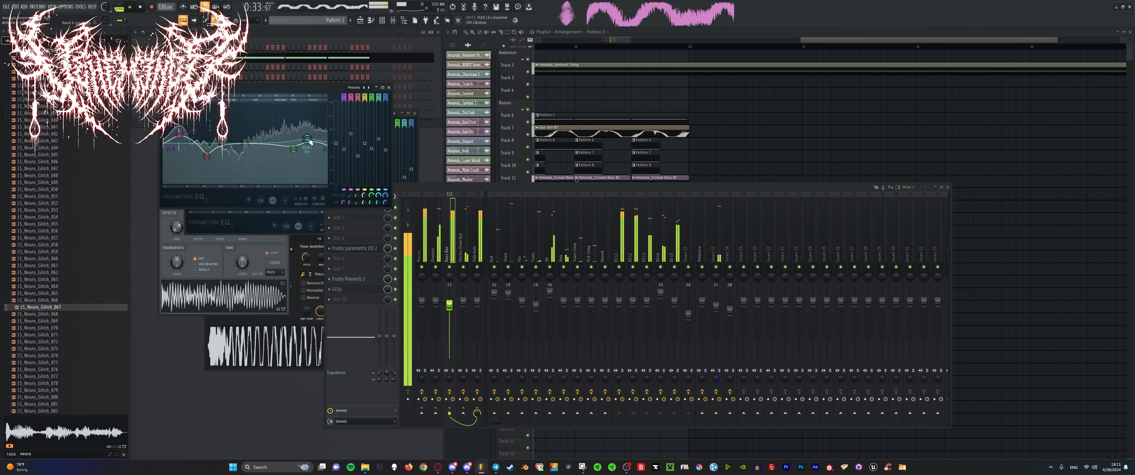
Return to the playlist and replay the bass and drum section with the Bass Bus EQ open.
{"action": "left_click", "coordinate": [495, 46]}
{"action": "scroll", "coordinate": [621, 282], "scroll_direction": "down", "scroll_amount": 4}
{"action": "scroll", "coordinate": [578, 282], "scroll_direction": "up", "scroll_amount": 5}
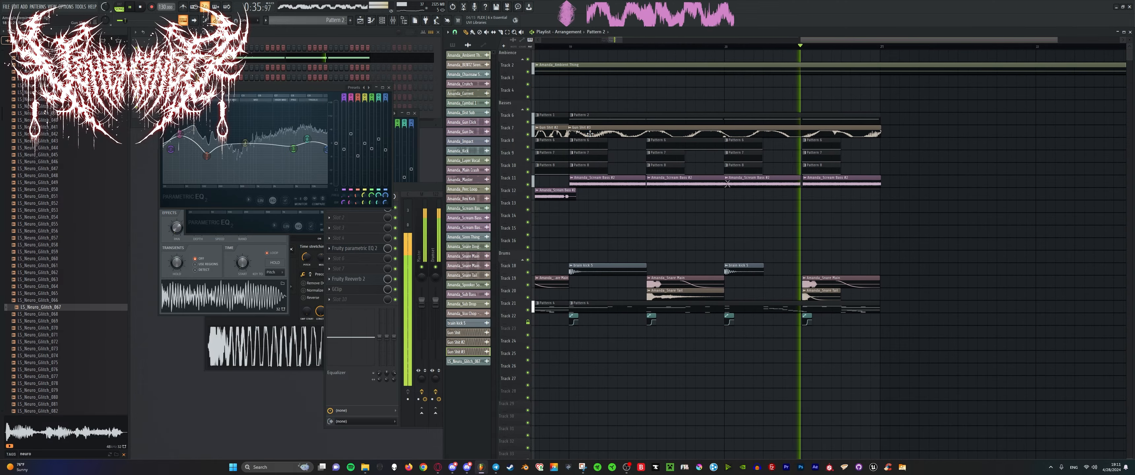
{"action": "key", "text": "space"}
{"action": "scroll", "coordinate": [705, 305], "scroll_direction": "down", "scroll_amount": 4}
{"action": "key", "text": "space"}
{"action": "scroll", "coordinate": [691, 304], "scroll_direction": "down", "scroll_amount": 3}
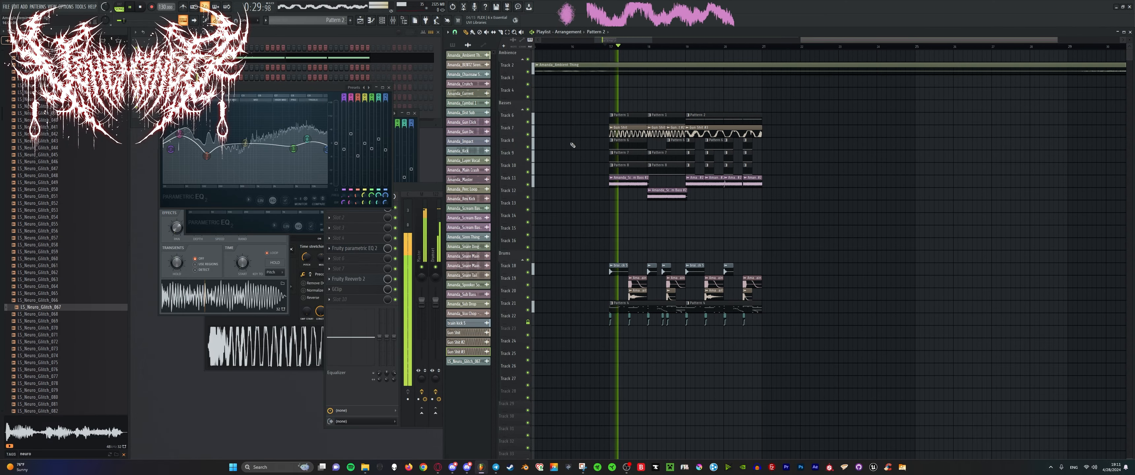
Show the pattern list and try Pattern 4 and Pattern 5 as clips in empty playlist space.
{"action": "left_click", "coordinate": [468, 45]}
{"action": "left_click", "coordinate": [468, 88]}
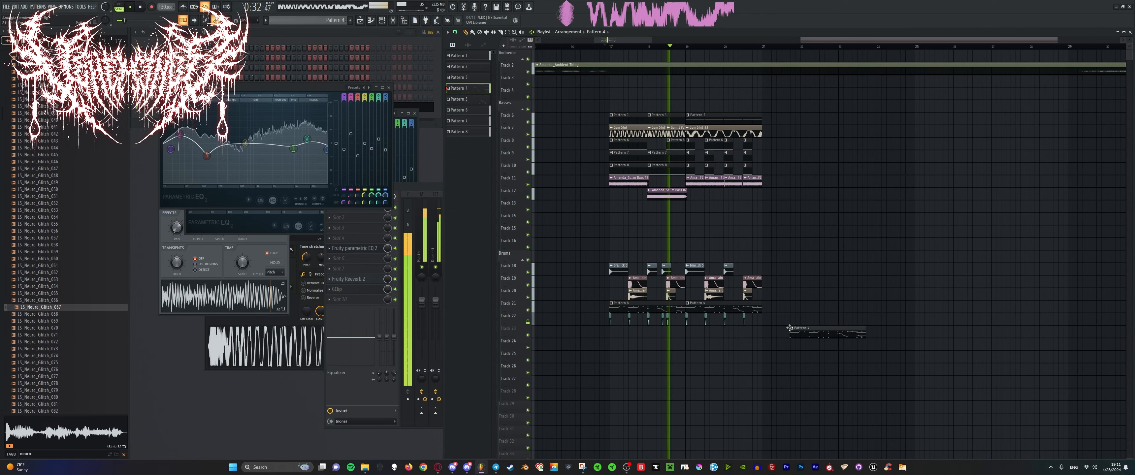
{"action": "left_click", "coordinate": [478, 102]}
{"action": "left_click", "coordinate": [881, 389]}
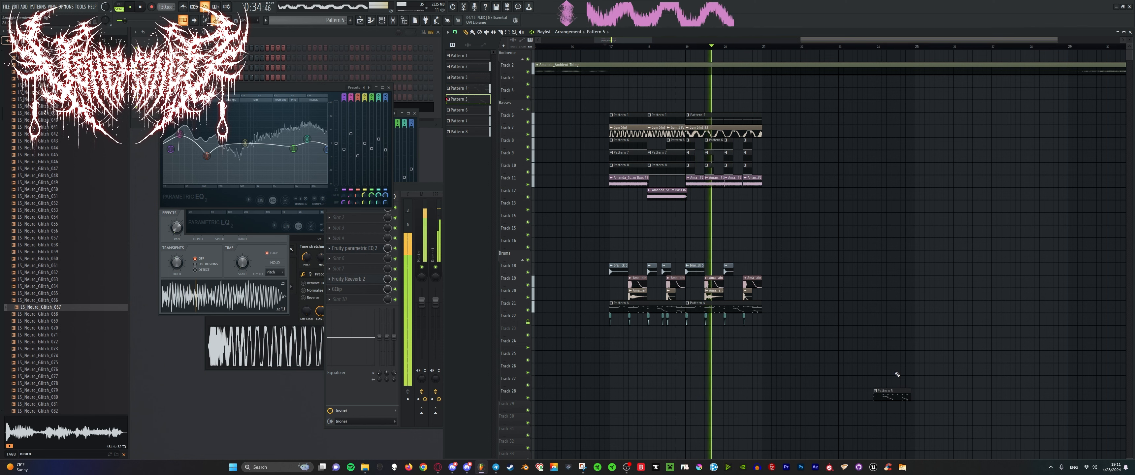
{"action": "key", "text": "ctrl+z"}
Replace the second drum pattern clip on Track 21 with a Pattern 3 clip starting at the same position.
{"action": "left_click", "coordinate": [460, 78]}
{"action": "left_click", "coordinate": [929, 281]}
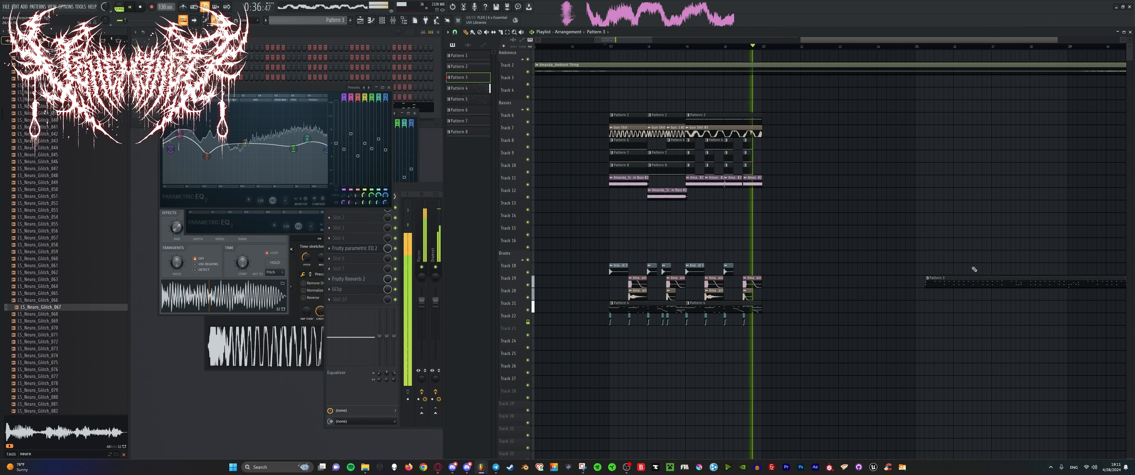
{"action": "right_click", "coordinate": [727, 307]}
{"action": "left_click_drag", "start_coordinate": [947, 277], "coordinate": [708, 304]}
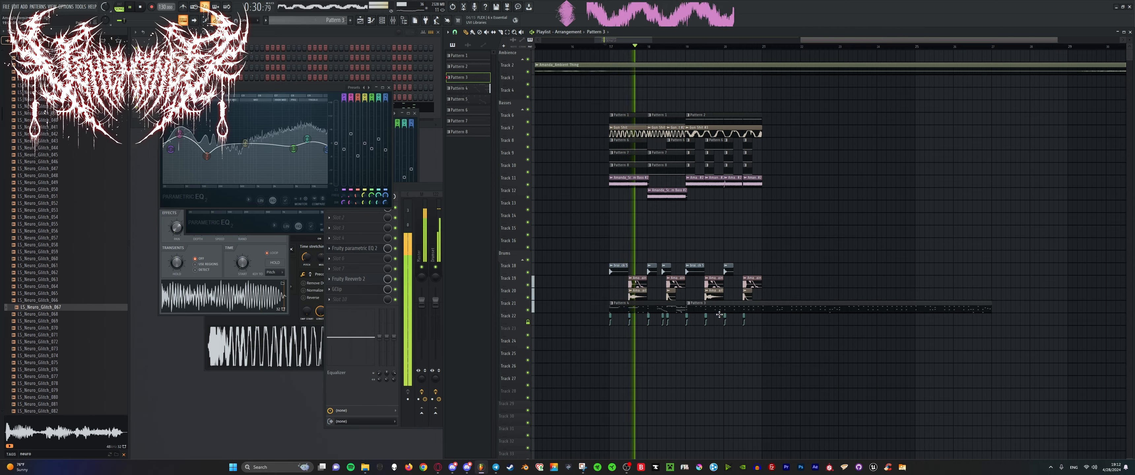
Trim the Pattern 3 clip on Track 21 so it ends with the section's other clips.
{"action": "scroll", "coordinate": [708, 304], "scroll_direction": "up", "scroll_amount": 5}
{"action": "scroll", "coordinate": [789, 302], "scroll_direction": "down", "scroll_amount": 4}
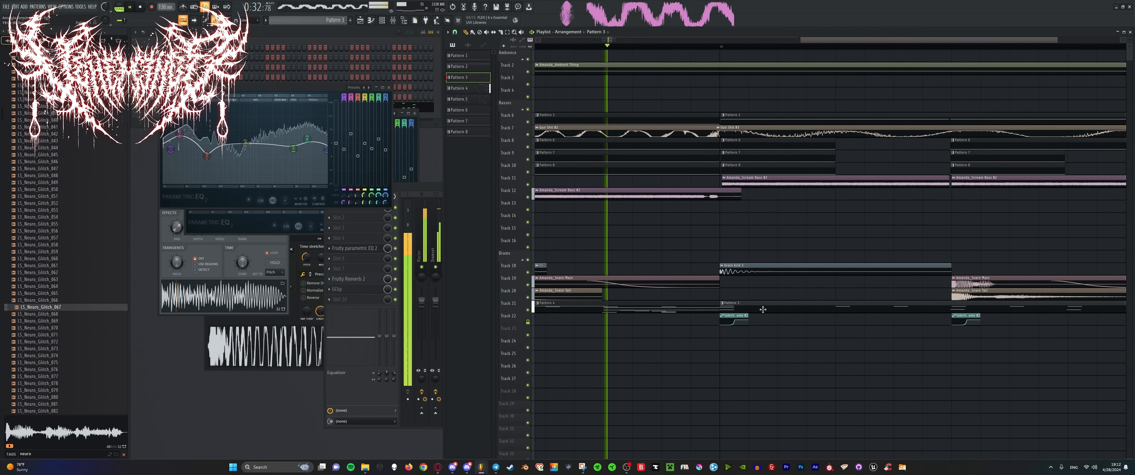
{"action": "scroll", "coordinate": [851, 362], "scroll_direction": "down", "scroll_amount": 3}
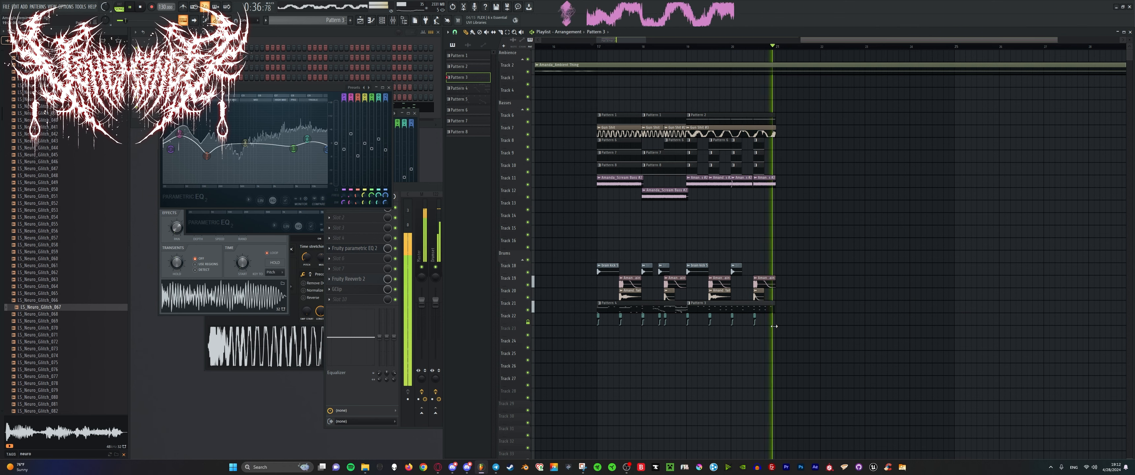
{"action": "scroll", "coordinate": [785, 328], "scroll_direction": "up", "scroll_amount": 5}
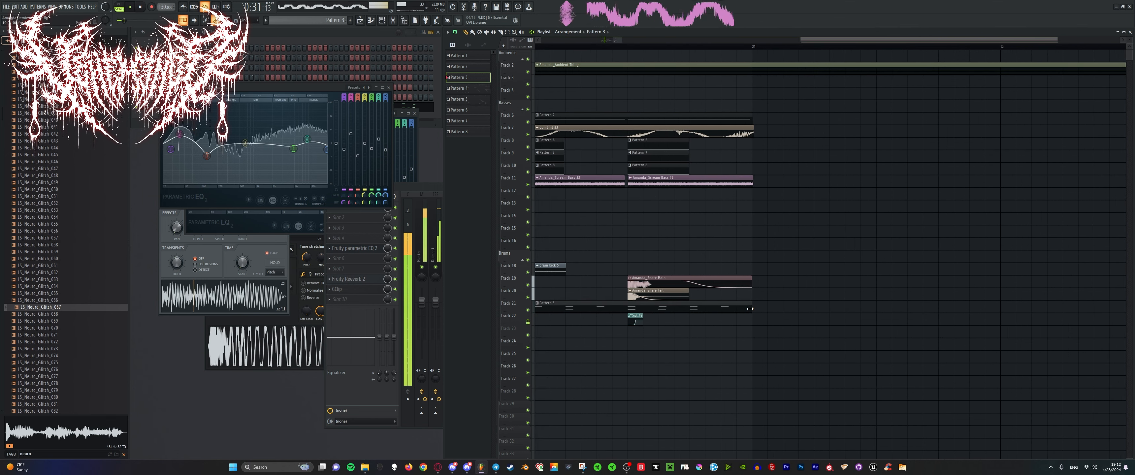
{"action": "scroll", "coordinate": [786, 389], "scroll_direction": "down", "scroll_amount": 3}
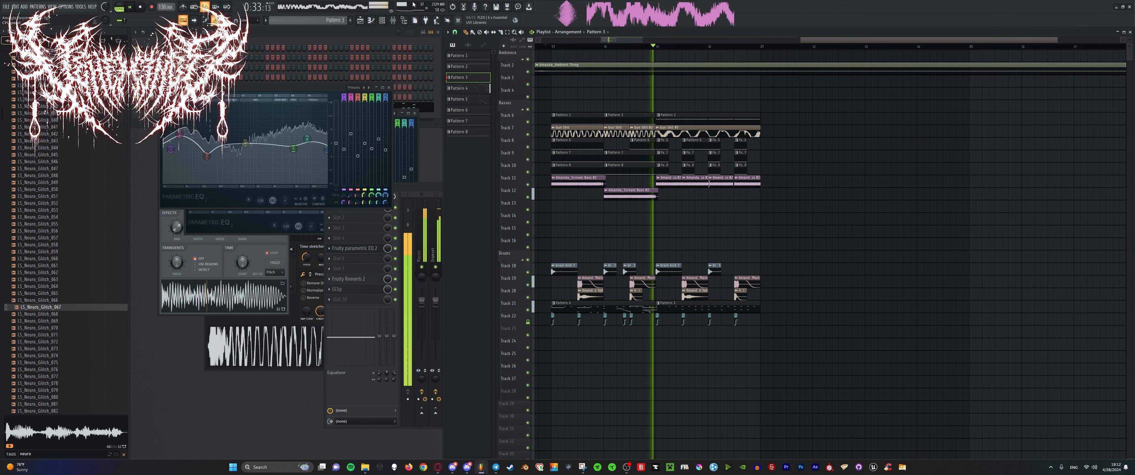
Solo the upper bass layers in the mixer and listen to them, with the L4 insert selected.
{"action": "key", "text": "F9"}
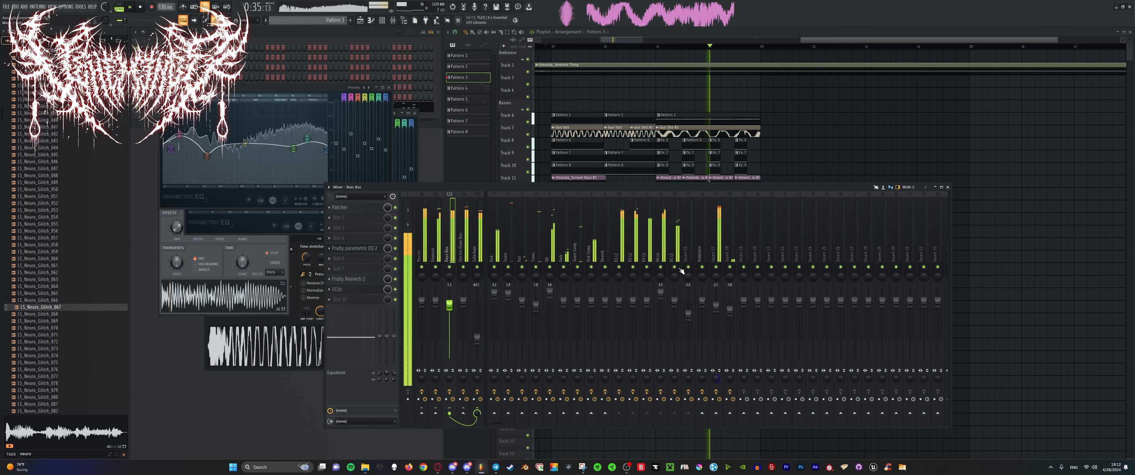
{"action": "left_click", "coordinate": [673, 240]}
{"action": "key", "text": "space"}
{"action": "left_click", "coordinate": [661, 267]}
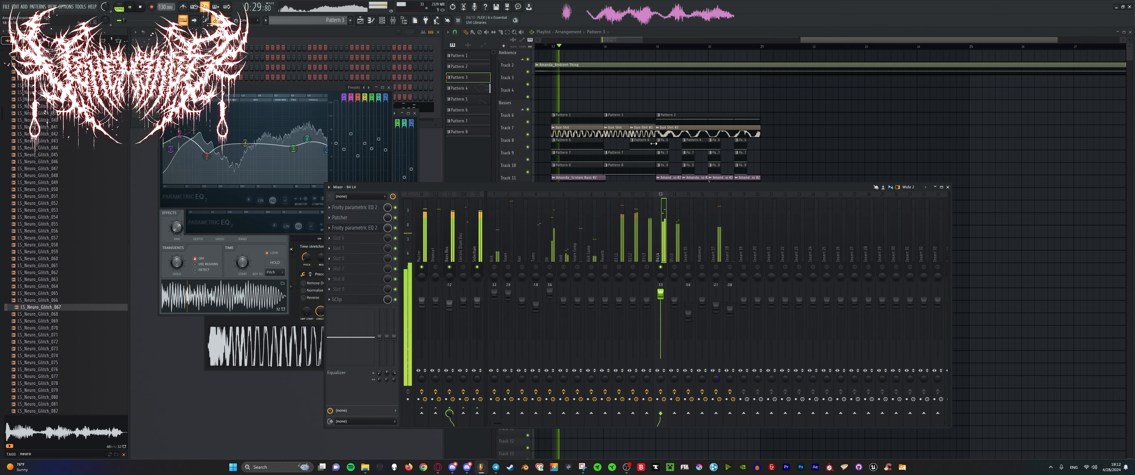
{"action": "key", "text": "space"}
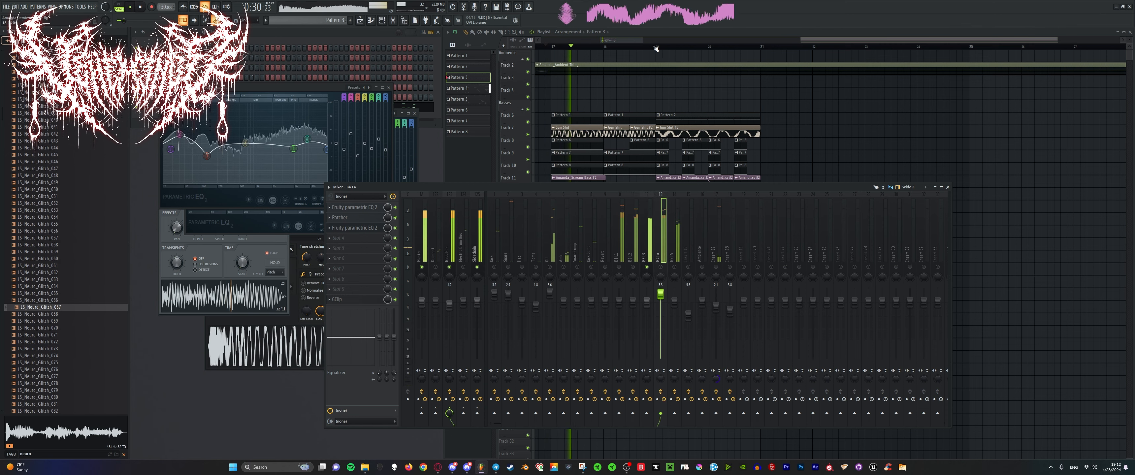
Inspect the second Fruity parametric EQ 2 of the L4 bass layer while replaying the section.
{"action": "left_click", "coordinate": [355, 236]}
{"action": "left_click", "coordinate": [358, 229]}
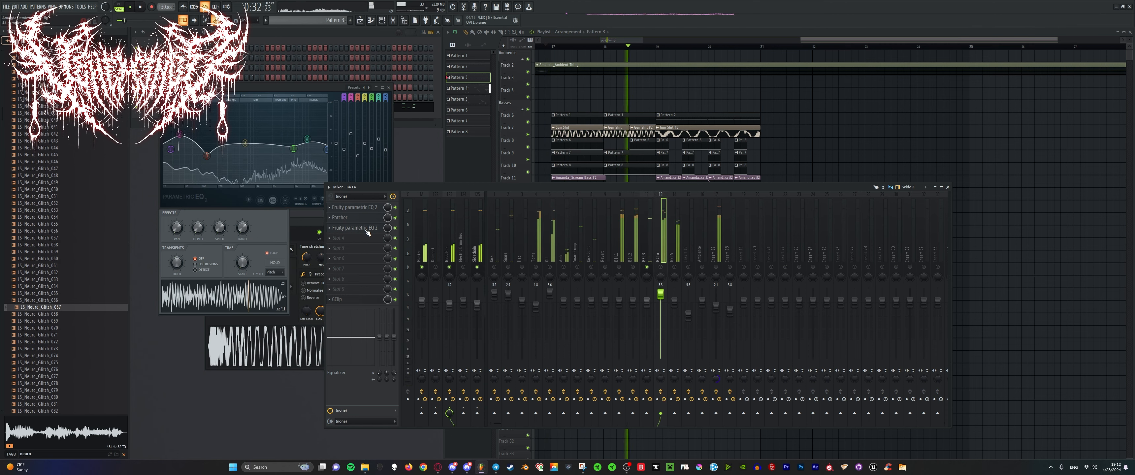
{"action": "key", "text": "space"}
{"action": "key", "text": "space"}
{"action": "left_click_drag", "start_coordinate": [316, 177], "coordinate": [317, 178]}
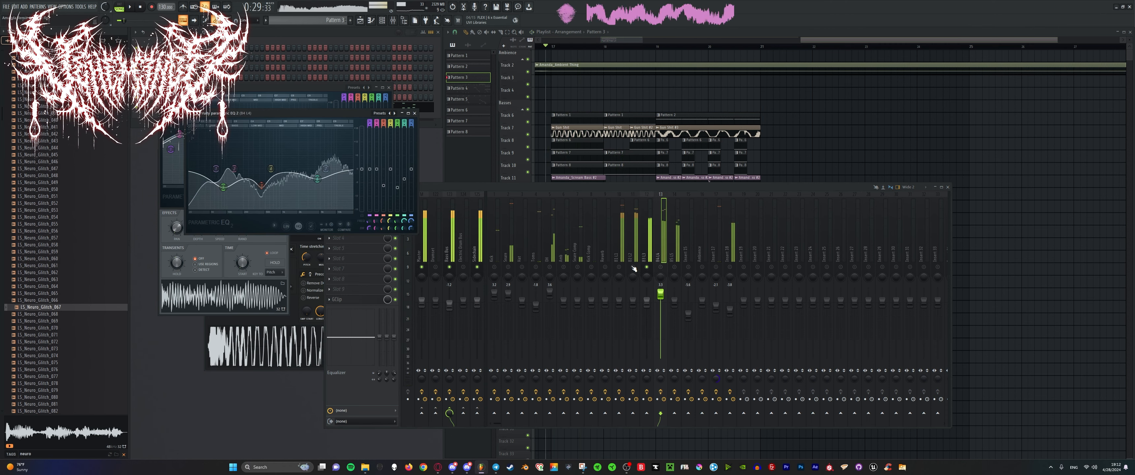
Solo the L2 bass layer and open its second Fruity parametric EQ 2 during playback.
{"action": "left_click", "coordinate": [633, 242]}
{"action": "key", "text": "space"}
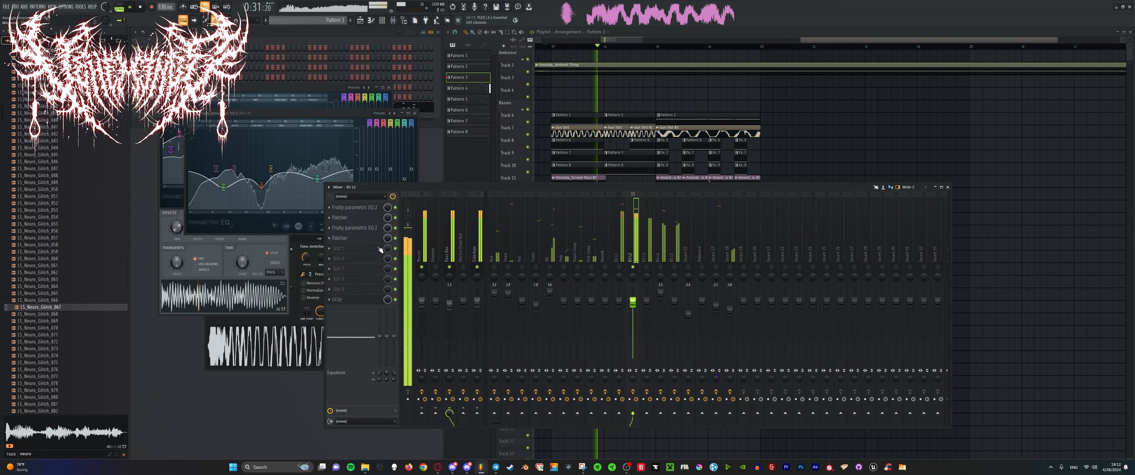
{"action": "left_click", "coordinate": [357, 228]}
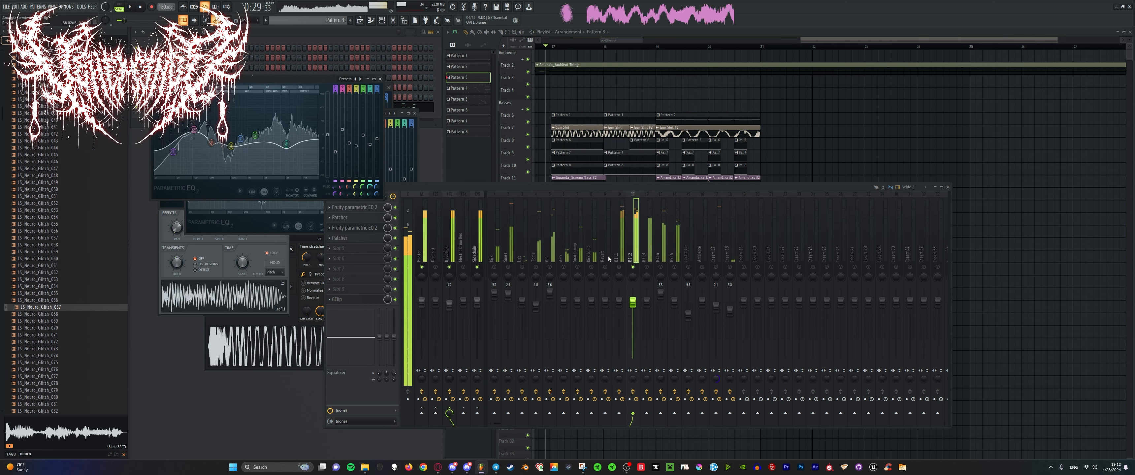
On the soloed L1 bass layer, shift the lowest band of the second Fruity parametric EQ 2 to a lower frequency, and unsolo the layer.
{"action": "left_click", "coordinate": [620, 248]}
{"action": "key", "text": "space"}
{"action": "left_click", "coordinate": [357, 227]}
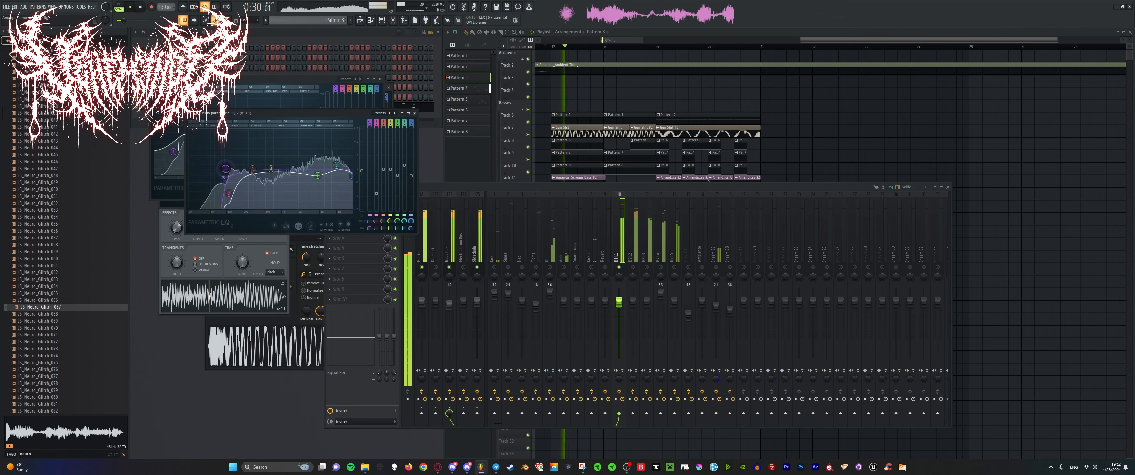
{"action": "right_click", "coordinate": [619, 266]}
{"action": "key", "text": "space"}
{"action": "key", "text": "space"}
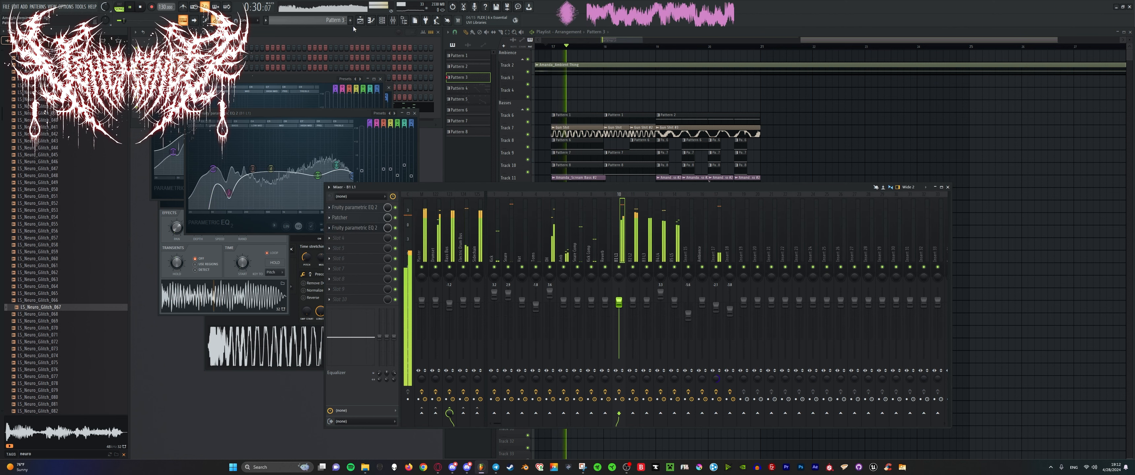
{"action": "left_click_drag", "start_coordinate": [213, 169], "coordinate": [204, 168]}
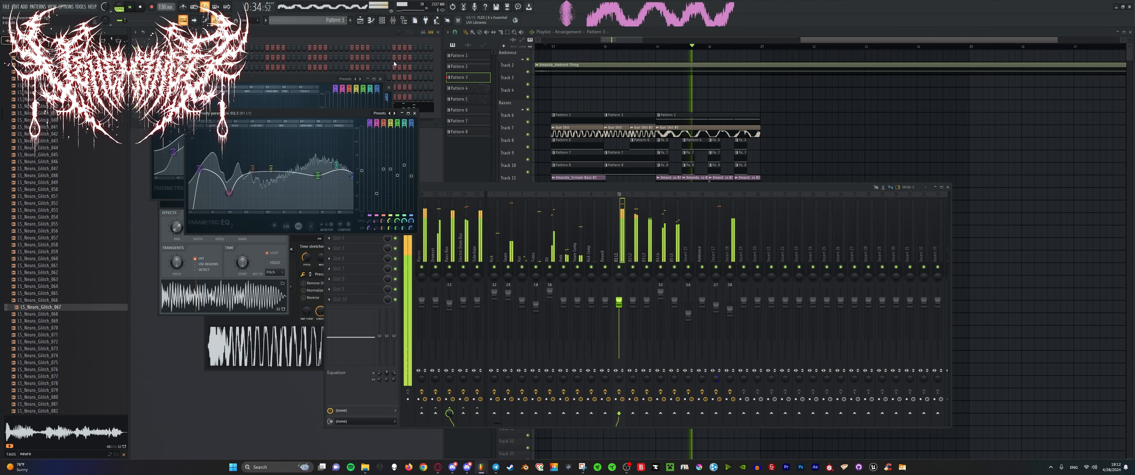
Play the full section with the changed L1 bass layer EQ and the new drum pattern, and stop playback.
{"action": "left_click", "coordinate": [478, 155]}
{"action": "scroll", "coordinate": [732, 168], "scroll_direction": "up", "scroll_amount": 4}
{"action": "scroll", "coordinate": [749, 287], "scroll_direction": "down", "scroll_amount": 5}
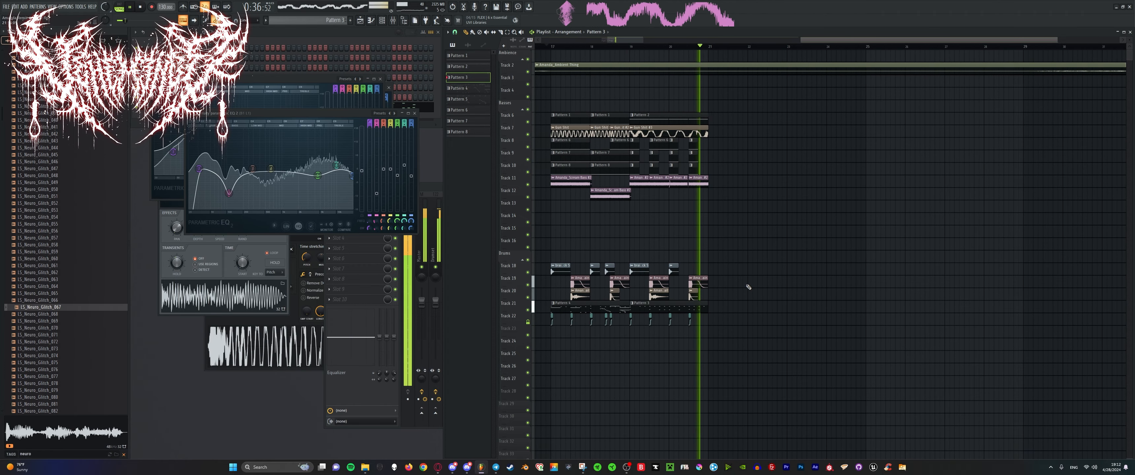
{"action": "scroll", "coordinate": [749, 287], "scroll_direction": "down", "scroll_amount": 3}
{"action": "key", "text": "space"}
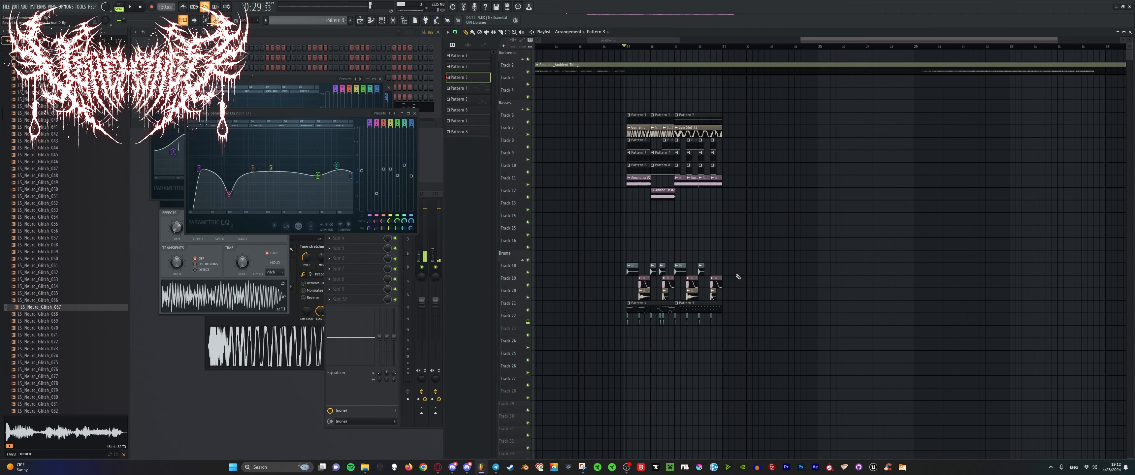